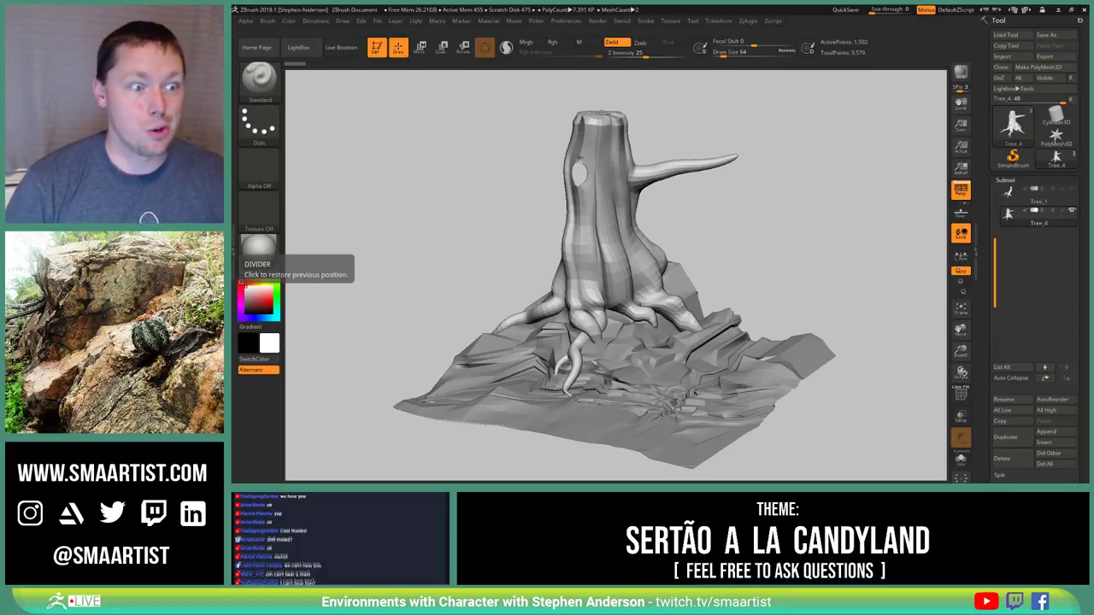
# Mask the upper half of the tree trunk with its branch, blur the mask's edge, and invert it to protect the roots
pyautogui.moveTo(742, 226); pyautogui.dragTo(675, 229)
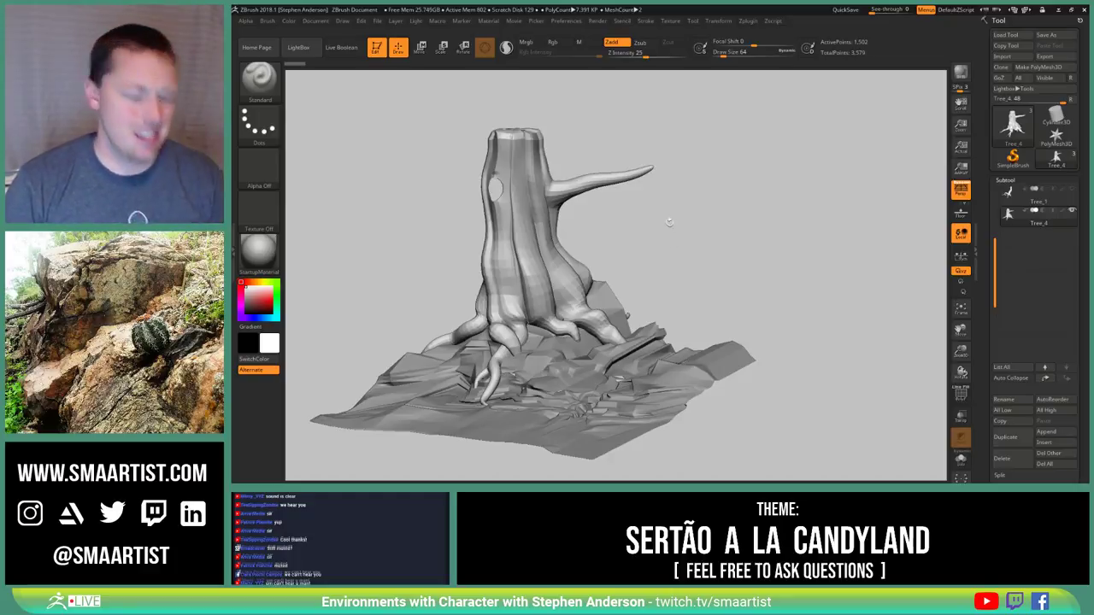
pyautogui.moveTo(677, 224); pyautogui.dragTo(608, 232)
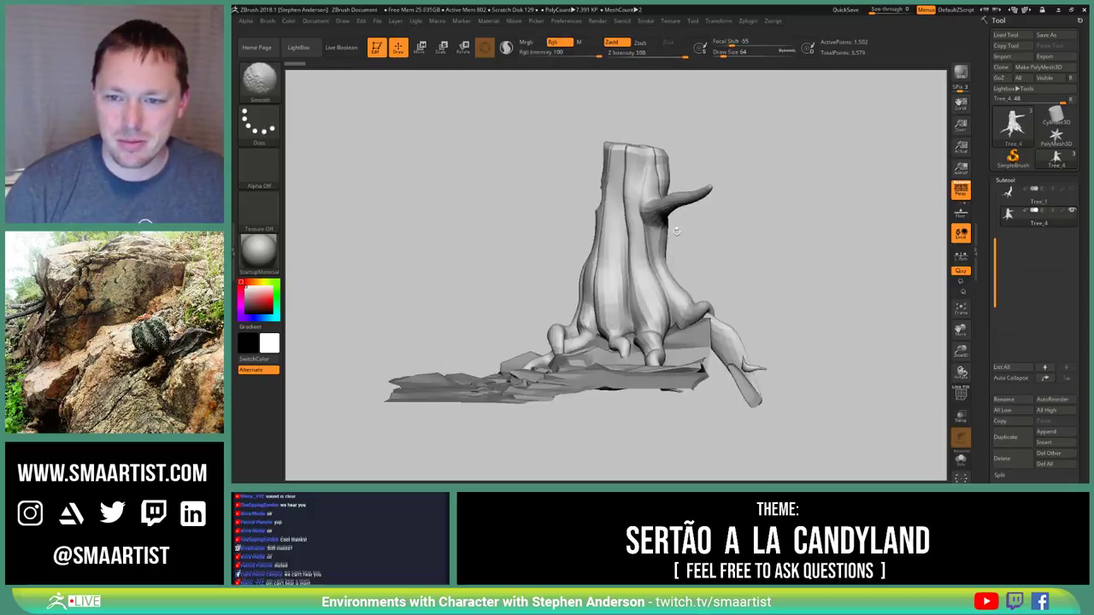
pyautogui.moveTo(622, 195); pyautogui.dragTo(612, 250)
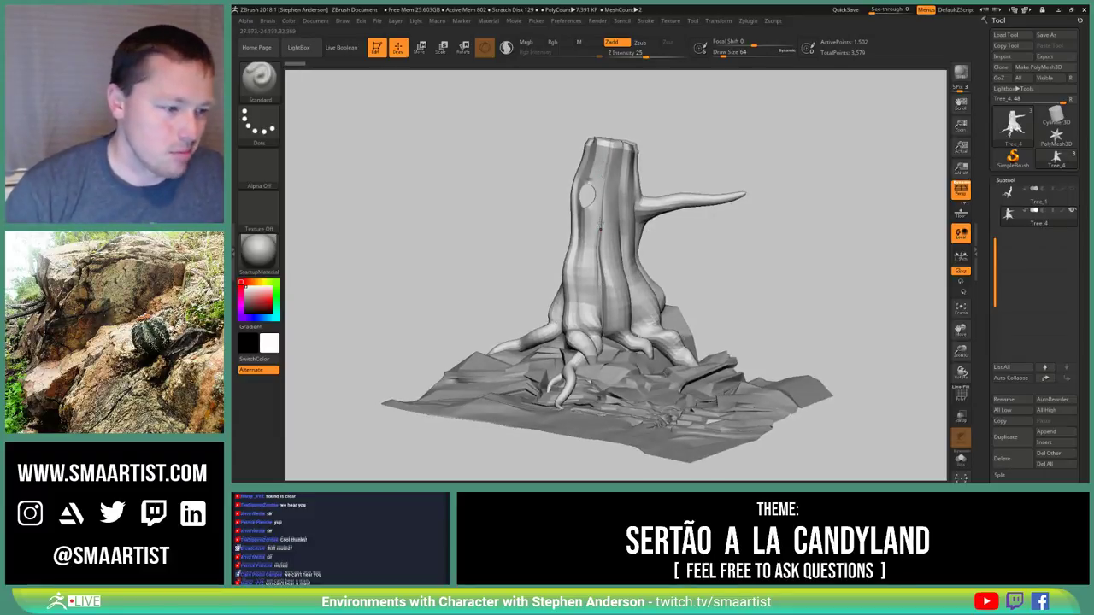
pyautogui.moveTo(700, 250); pyautogui.dragTo(696, 249)
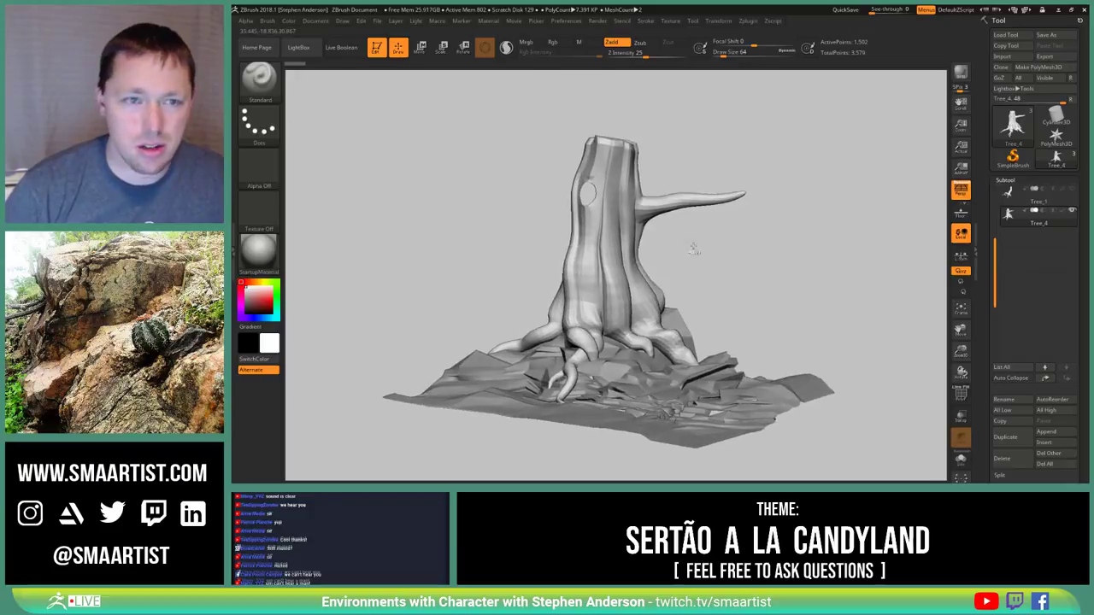
pyautogui.press('ctrl')
pyautogui.keyDown('ctrl'); pyautogui.moveTo(511, 104); pyautogui.dragTo(811, 254); pyautogui.keyUp('ctrl')
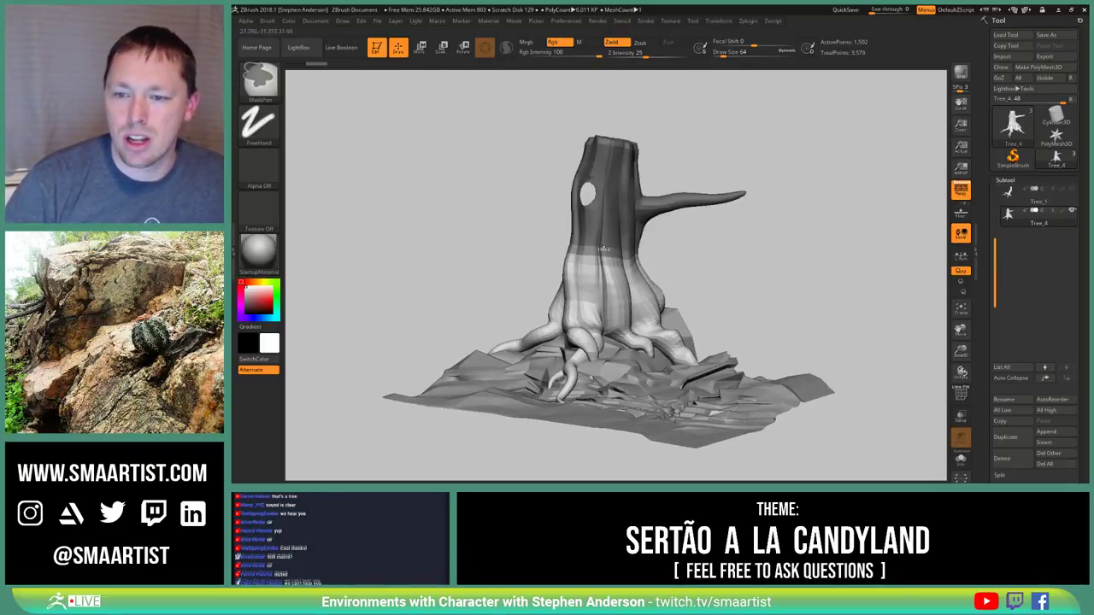
pyautogui.keyDown('ctrl'); pyautogui.click(602, 228); pyautogui.keyUp('ctrl')
pyautogui.keyDown('ctrl'); pyautogui.click(603, 228); pyautogui.keyUp('ctrl')
pyautogui.keyDown('ctrl'); pyautogui.click(603, 229); pyautogui.keyUp('ctrl')
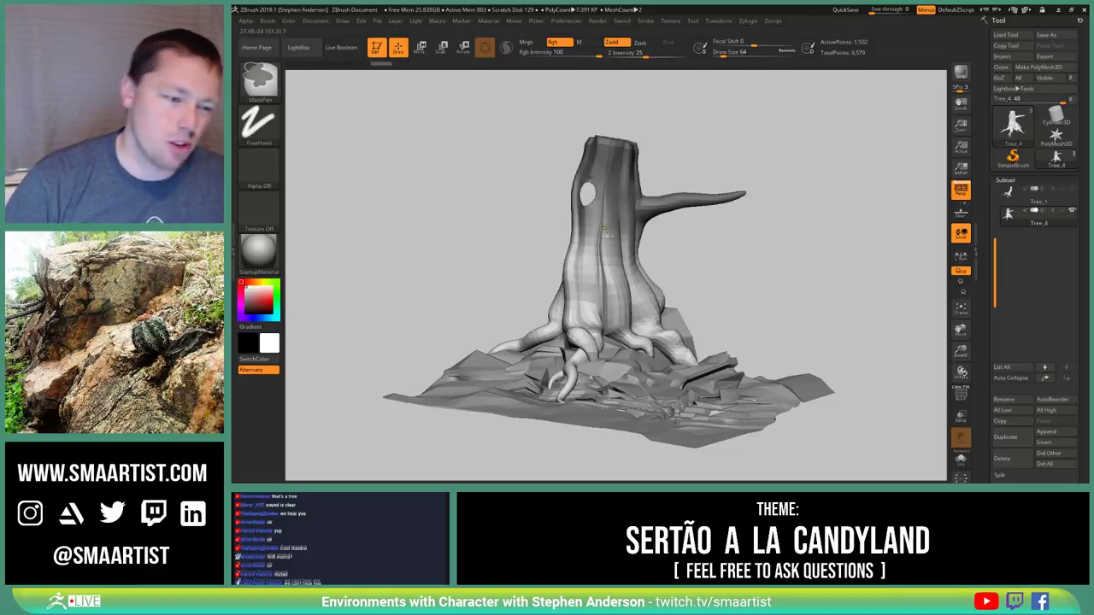
pyautogui.keyDown('ctrl'); pyautogui.click(721, 261); pyautogui.keyUp('ctrl')
pyautogui.keyDown('ctrl'); pyautogui.click(600, 232); pyautogui.keyUp('ctrl')
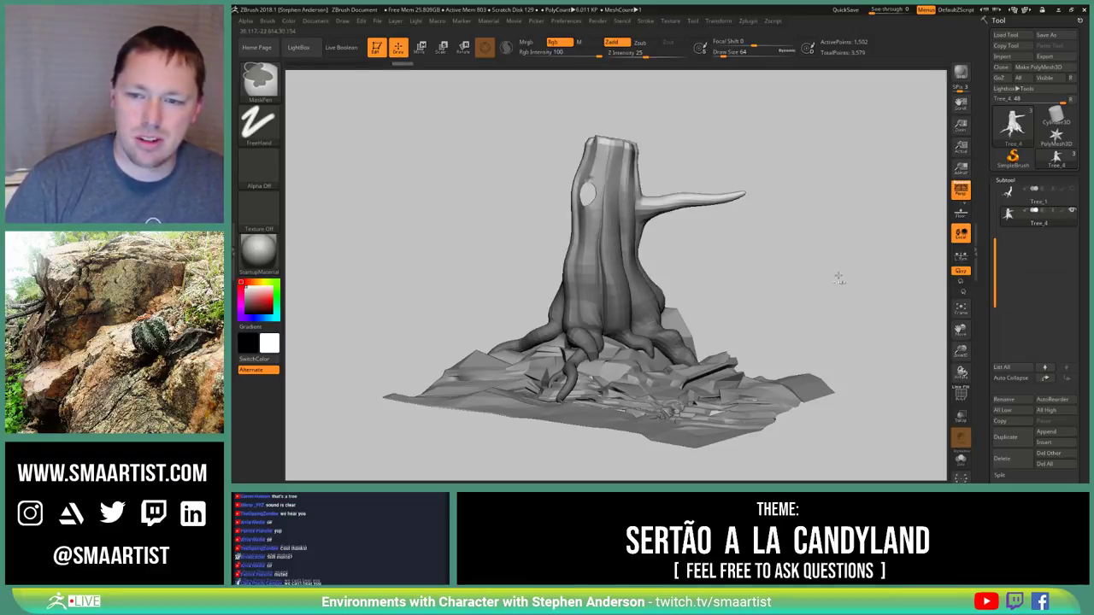
# Twist the unmasked upper trunk around its vertical axis with the Transpose gizmo, and clear the mask
pyautogui.press('w')
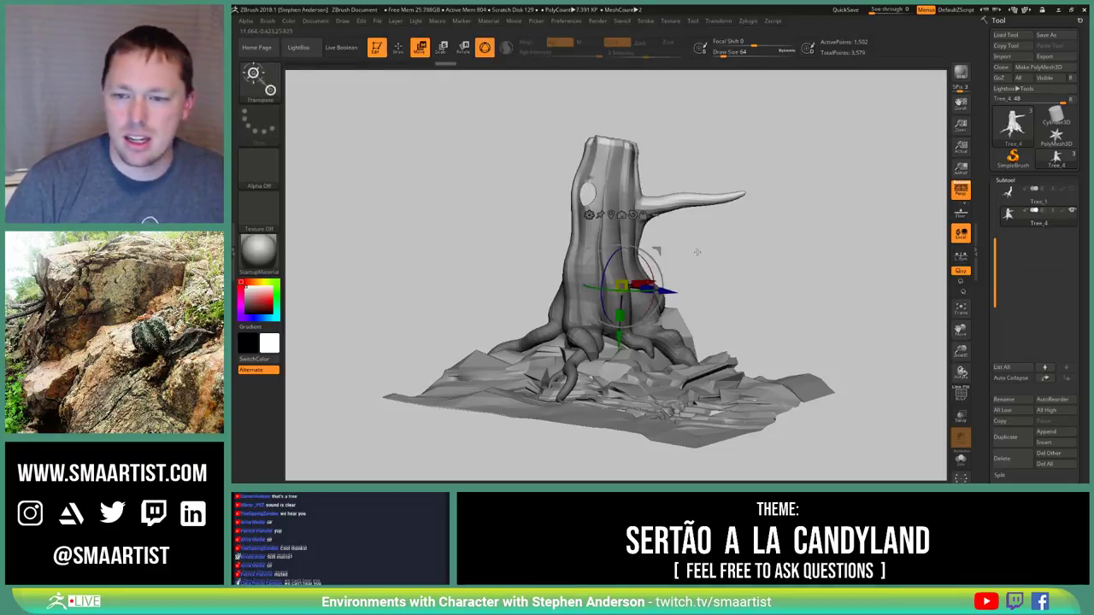
pyautogui.moveTo(697, 252)
pyautogui.mouseDown()
pyautogui.moveTo(748, 254)
pyautogui.moveTo(731, 233)
pyautogui.moveTo(639, 227)
pyautogui.moveTo(596, 259)
pyautogui.moveTo(567, 259)
pyautogui.mouseUp()
pyautogui.moveTo(716, 224)
pyautogui.mouseDown()
pyautogui.moveTo(757, 227)
pyautogui.moveTo(684, 240)
pyautogui.mouseUp()
pyautogui.press('q')
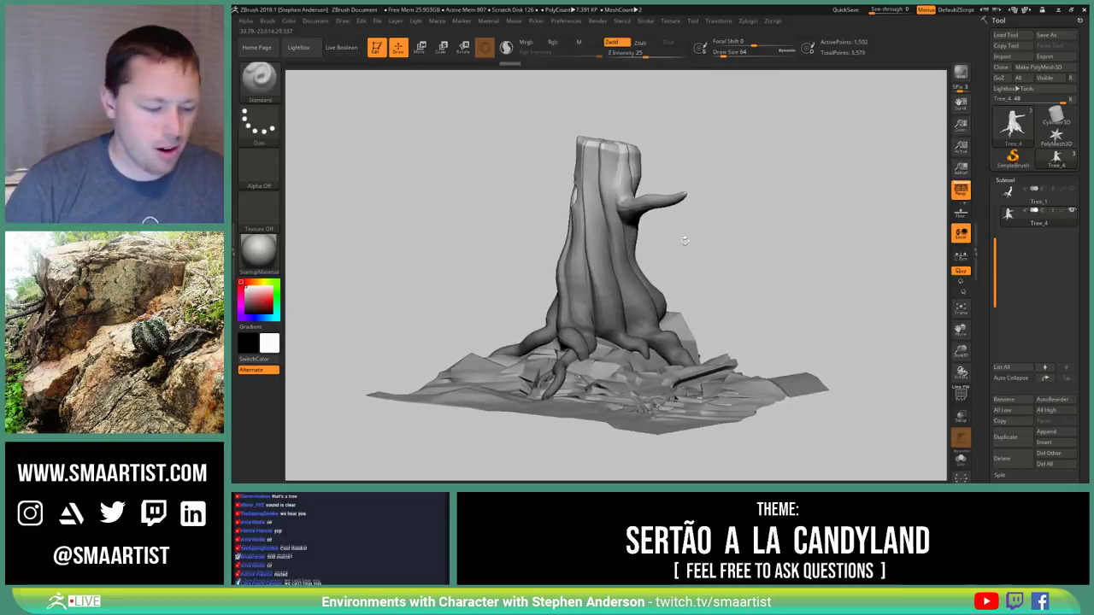
pyautogui.press('ctrl')
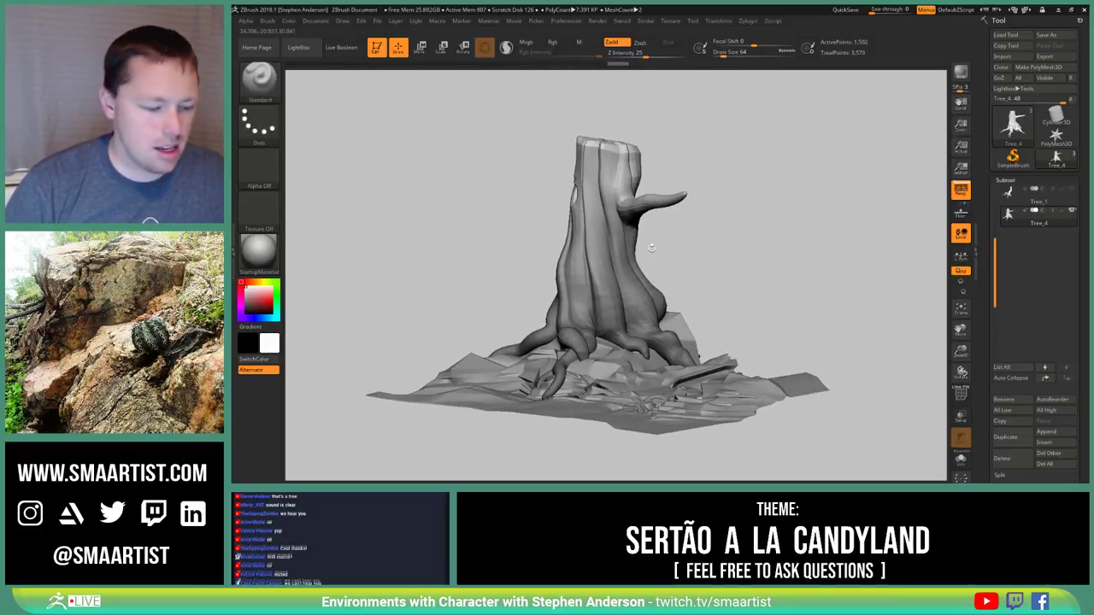
pyautogui.press('w')
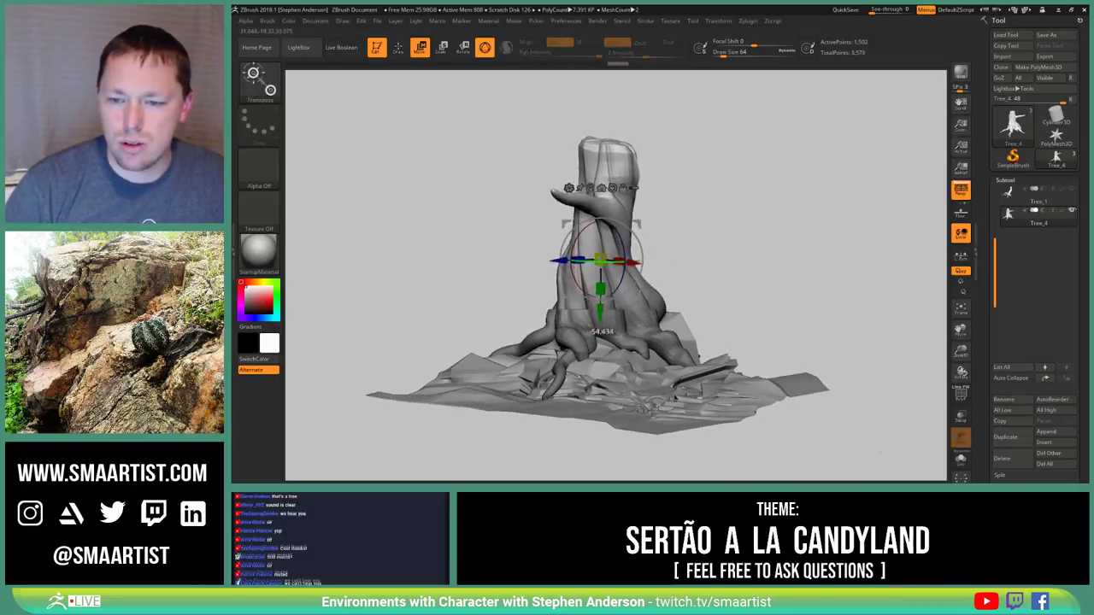
pyautogui.moveTo(750, 239)
pyautogui.mouseDown()
pyautogui.moveTo(734, 233)
pyautogui.moveTo(750, 232)
pyautogui.moveTo(419, 342)
pyautogui.moveTo(379, 382)
pyautogui.moveTo(372, 412)
pyautogui.mouseUp()
pyautogui.press('ctrl')
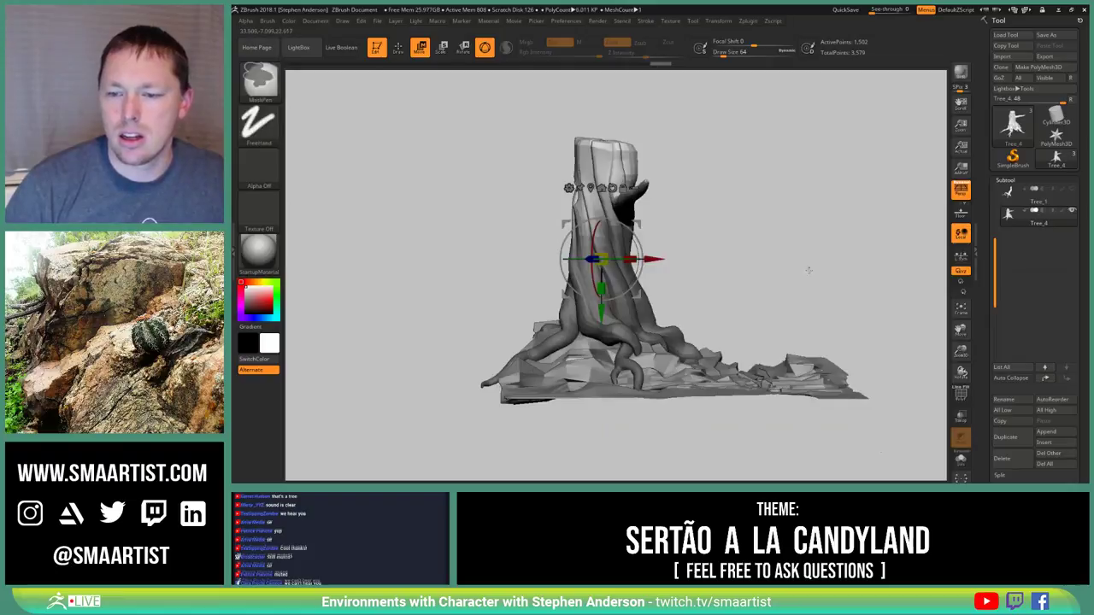
pyautogui.keyDown('ctrl'); pyautogui.click(688, 301); pyautogui.keyUp('ctrl')
pyautogui.moveTo(628, 259); pyautogui.dragTo(591, 260)
pyautogui.moveTo(776, 222)
pyautogui.mouseDown()
pyautogui.moveTo(712, 219)
pyautogui.moveTo(716, 206)
pyautogui.moveTo(655, 200)
pyautogui.mouseUp()
# Reshape the upper trunk and the area below the branch using the Move brush at draw size 2749
pyautogui.press('b')
pyautogui.press('m')
pyautogui.press('v')
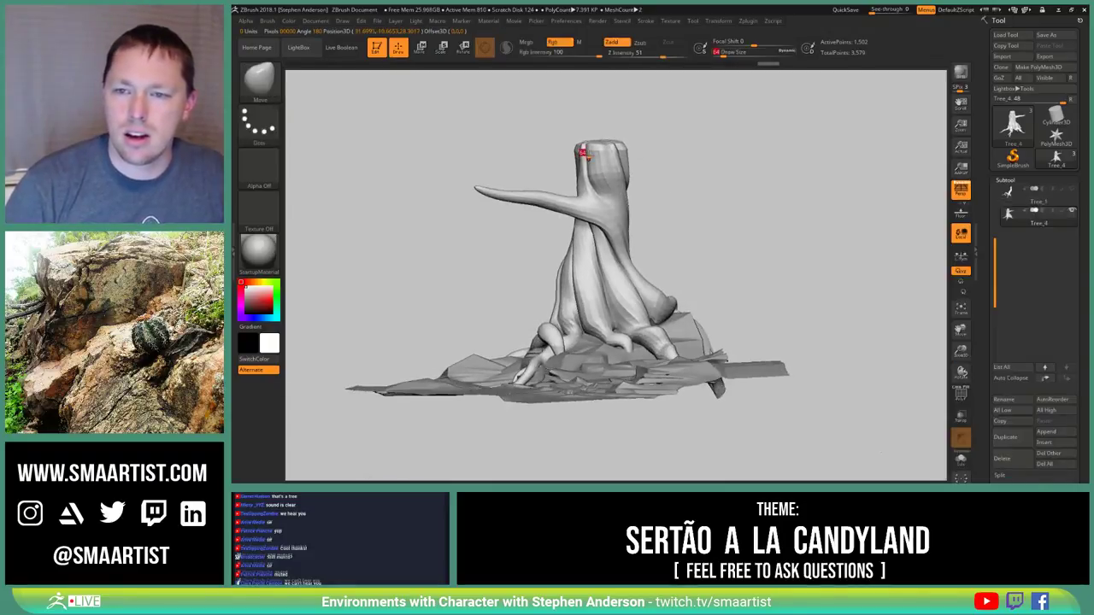
pyautogui.press('s')
pyautogui.moveTo(603, 156)
pyautogui.mouseDown()
pyautogui.moveTo(645, 154)
pyautogui.moveTo(630, 161)
pyautogui.mouseUp()
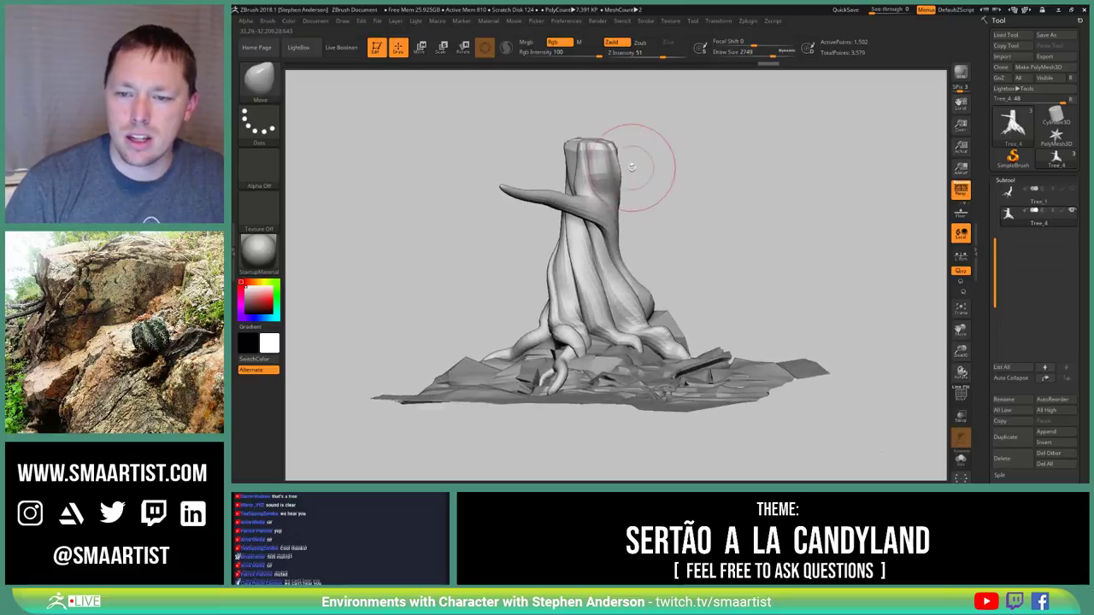
pyautogui.press('ctrl')
pyautogui.moveTo(608, 174)
pyautogui.keyDown('ctrl'); pyautogui.mouseDown(button='right')
pyautogui.moveTo(542, 288)
pyautogui.moveTo(582, 276)
pyautogui.mouseUp(button='right'); pyautogui.keyUp('ctrl')
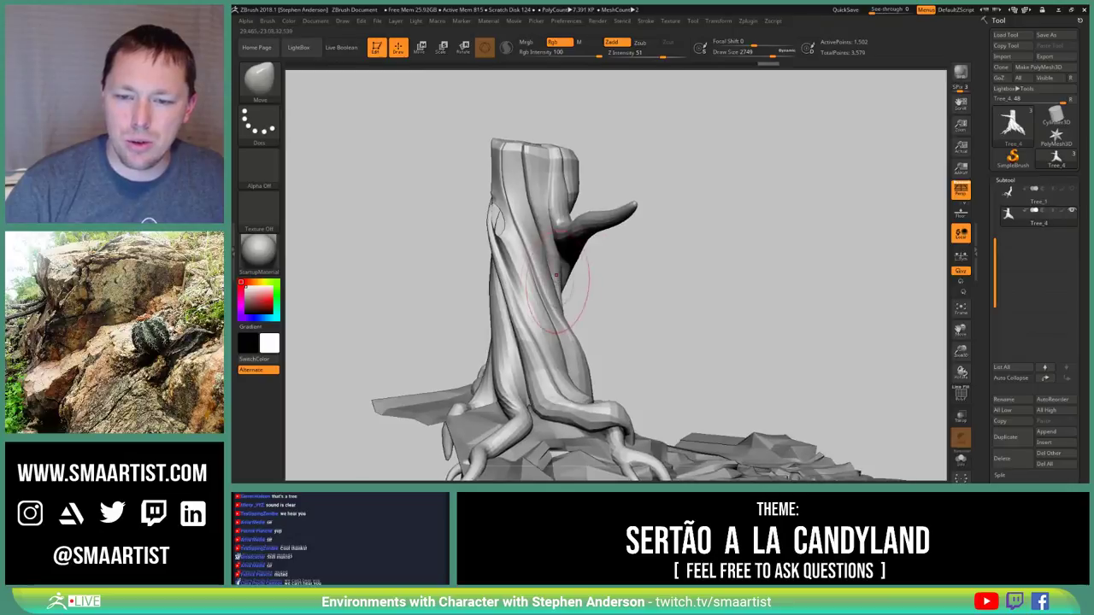
pyautogui.moveTo(604, 259)
pyautogui.mouseDown()
pyautogui.moveTo(594, 263)
pyautogui.moveTo(604, 272)
pyautogui.moveTo(583, 267)
pyautogui.moveTo(700, 315)
pyautogui.moveTo(524, 253)
pyautogui.moveTo(587, 264)
pyautogui.mouseUp()
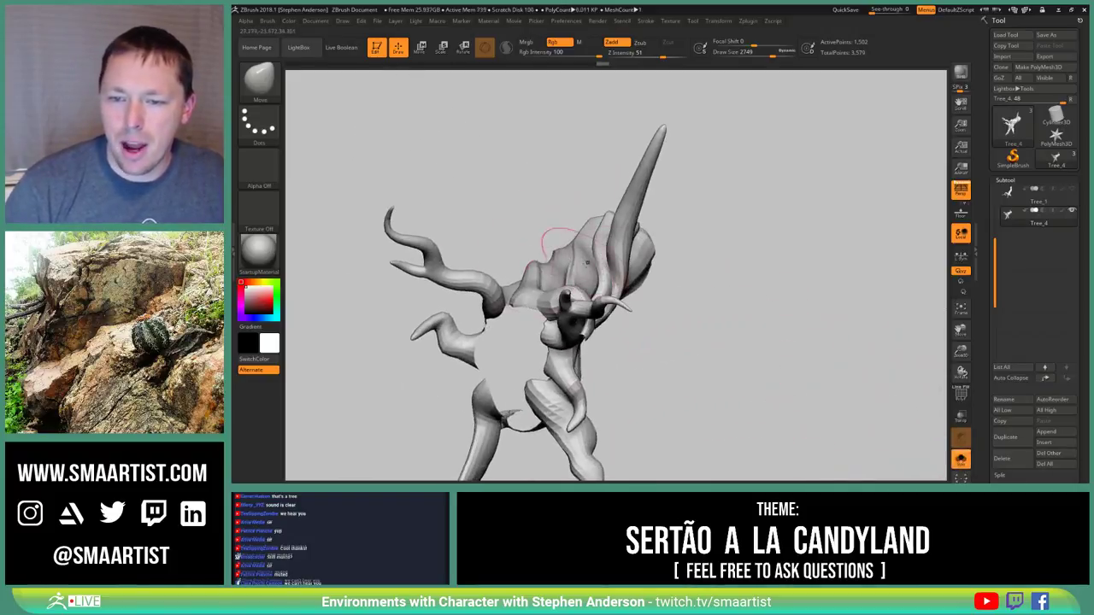
# Set the Move brush's draw size to 1652 and reshape the trunk around the branch's base, checking the topology with PolyFrame
pyautogui.press('s')
pyautogui.moveTo(591, 264)
pyautogui.mouseDown(button='right')
pyautogui.moveTo(582, 260)
pyautogui.moveTo(594, 253)
pyautogui.moveTo(623, 272)
pyautogui.moveTo(604, 267)
pyautogui.mouseUp(button='right')
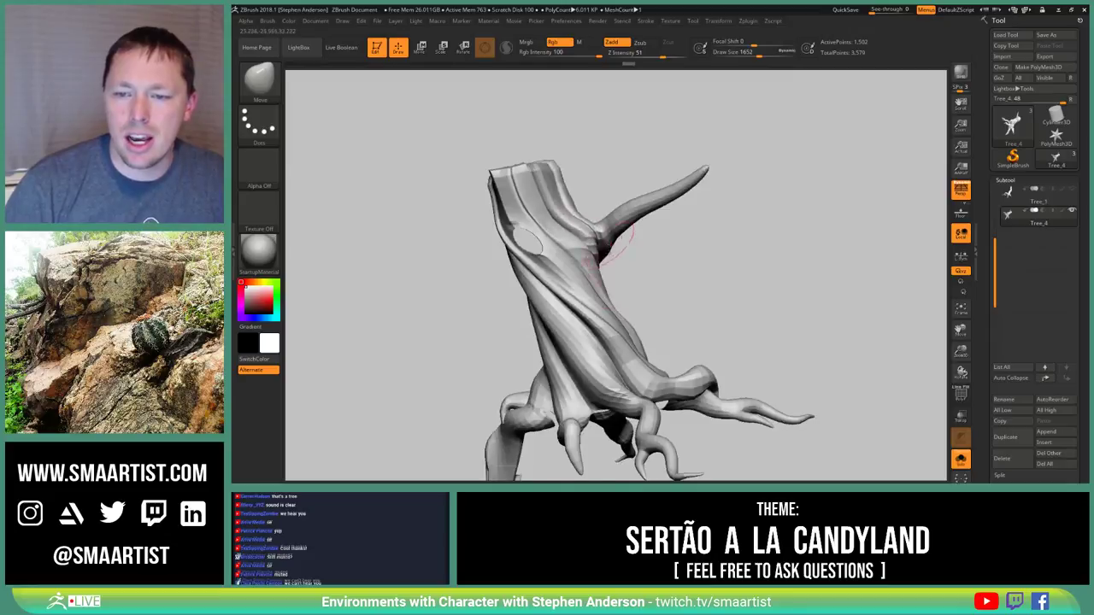
pyautogui.moveTo(615, 243)
pyautogui.mouseDown()
pyautogui.moveTo(604, 227)
pyautogui.moveTo(629, 257)
pyautogui.mouseUp()
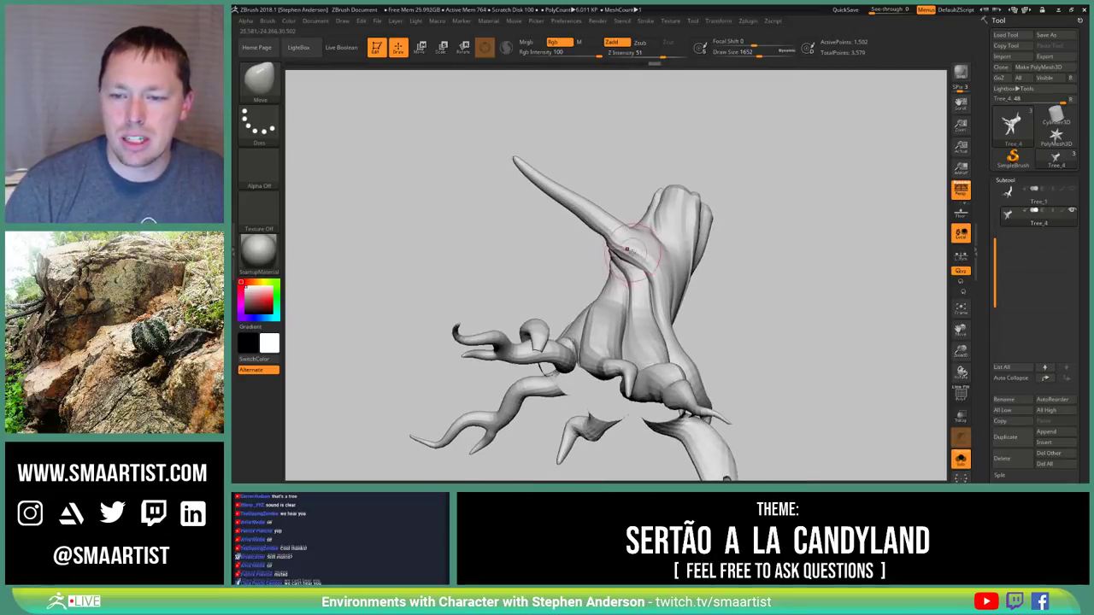
pyautogui.hotkey('shift', 'f')
pyautogui.moveTo(627, 248); pyautogui.dragTo(648, 260, button='right')
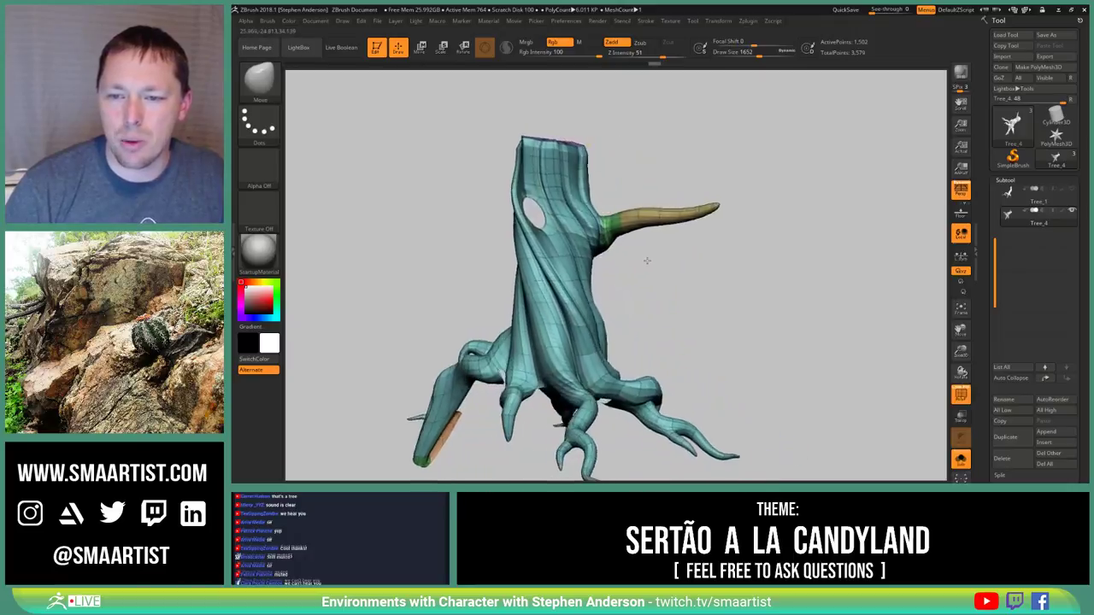
pyautogui.moveTo(647, 261); pyautogui.dragTo(698, 195)
pyautogui.hotkey('shift', 'f')
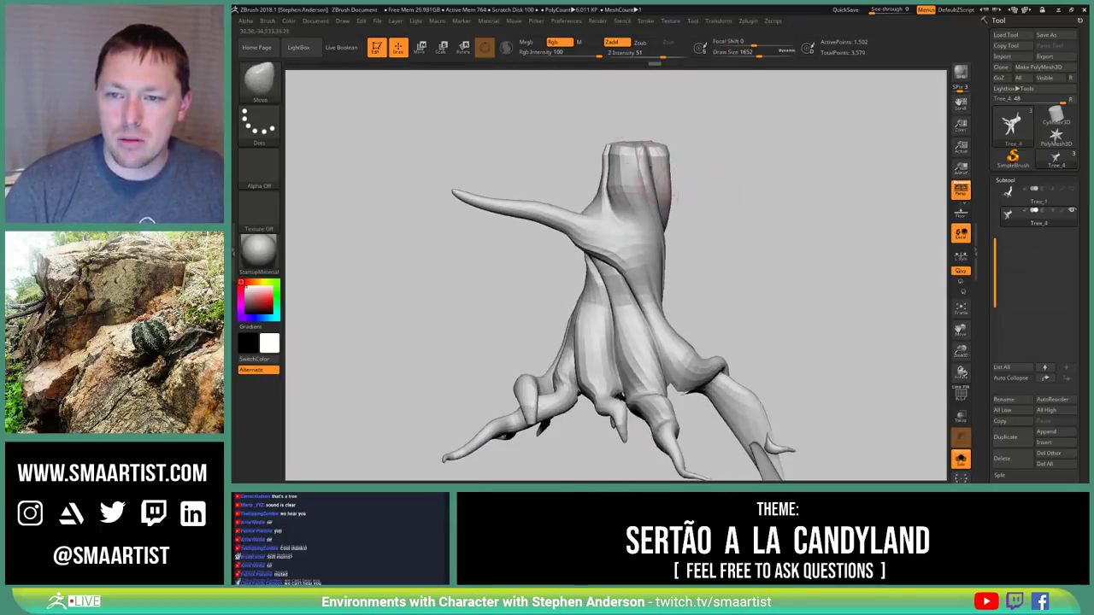
# Set the Move brush's draw size to 2418 and adjust the trunk's top above the branch
pyautogui.press('s')
pyautogui.moveTo(626, 146)
pyautogui.mouseDown()
pyautogui.moveTo(636, 146)
pyautogui.moveTo(623, 183)
pyautogui.mouseUp()
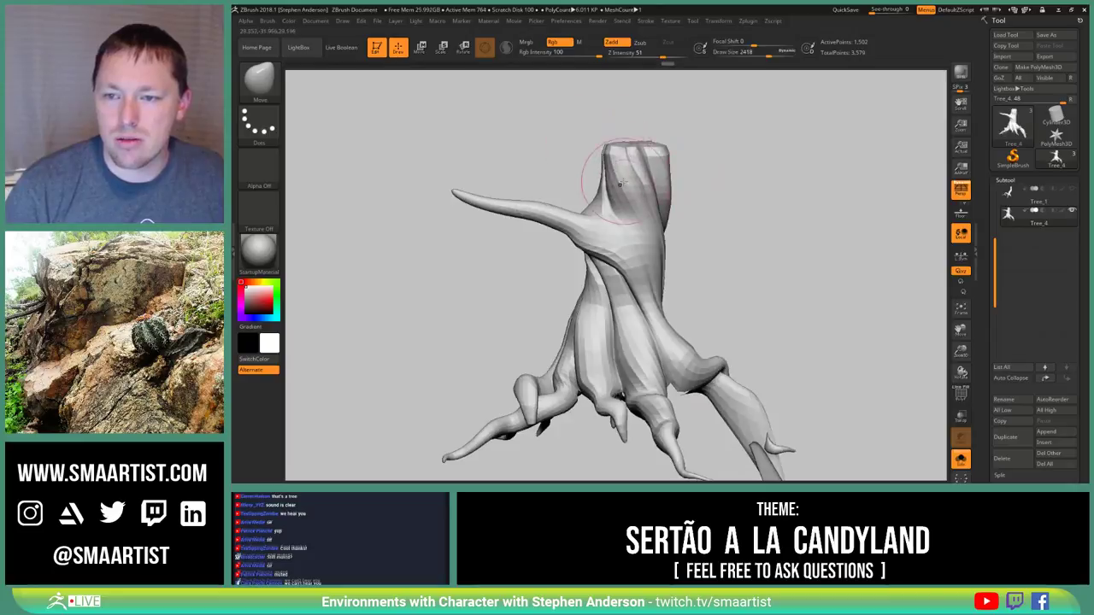
pyautogui.moveTo(638, 201)
pyautogui.mouseDown(button='right')
pyautogui.moveTo(658, 195)
pyautogui.moveTo(646, 193)
pyautogui.mouseUp(button='right')
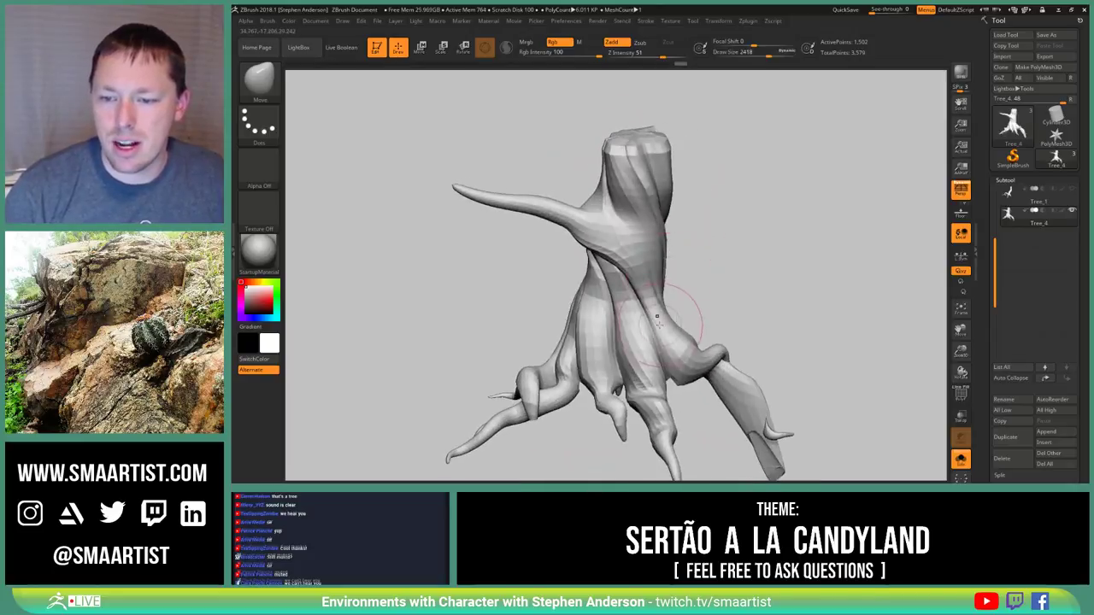
# Set the Move brush's draw size to 1787 and refine the lower trunk's flow and the trunk's top rim
pyautogui.moveTo(659, 314); pyautogui.dragTo(679, 308, button='right')
pyautogui.press('s')
pyautogui.moveTo(654, 300)
pyautogui.mouseDown()
pyautogui.moveTo(654, 328)
pyautogui.moveTo(594, 335)
pyautogui.mouseUp()
pyautogui.moveTo(633, 324)
pyautogui.mouseDown(button='right')
pyautogui.moveTo(530, 359)
pyautogui.moveTo(617, 323)
pyautogui.mouseUp(button='right')
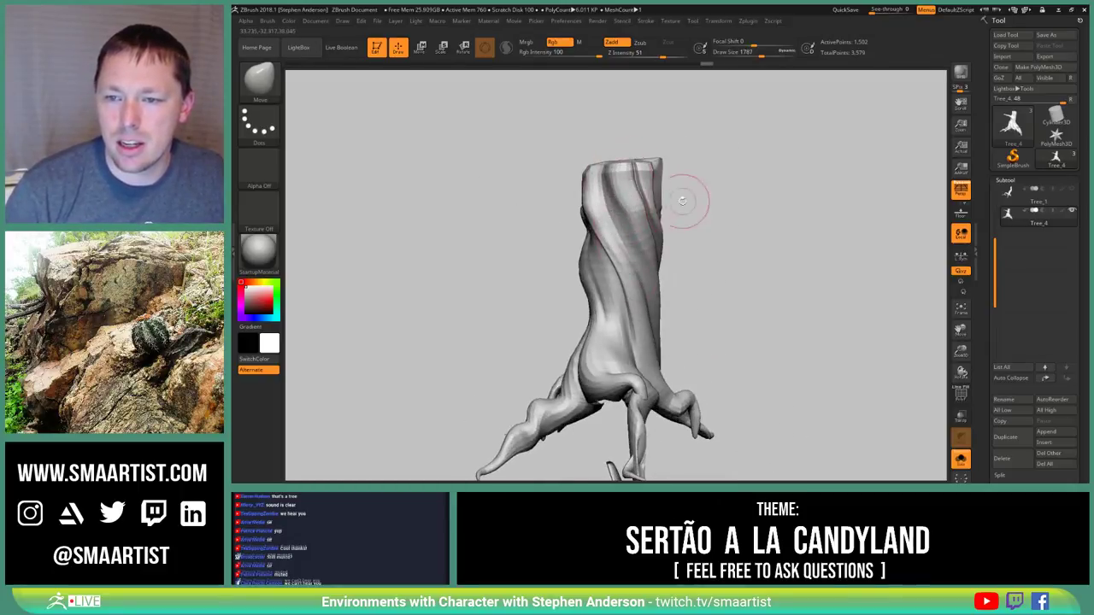
pyautogui.moveTo(682, 200); pyautogui.dragTo(616, 183)
pyautogui.moveTo(524, 206)
pyautogui.mouseDown()
pyautogui.moveTo(618, 203)
pyautogui.moveTo(625, 227)
pyautogui.moveTo(559, 220)
pyautogui.moveTo(617, 233)
pyautogui.moveTo(598, 244)
pyautogui.moveTo(590, 224)
pyautogui.moveTo(600, 243)
pyautogui.moveTo(630, 242)
pyautogui.mouseUp()
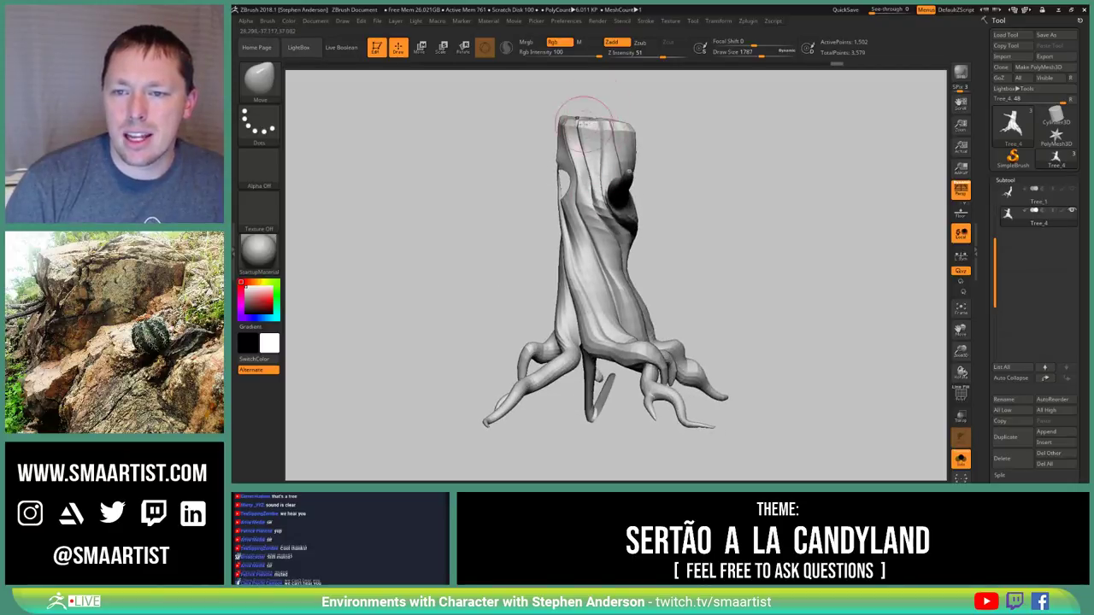
pyautogui.moveTo(585, 120); pyautogui.dragTo(581, 175)
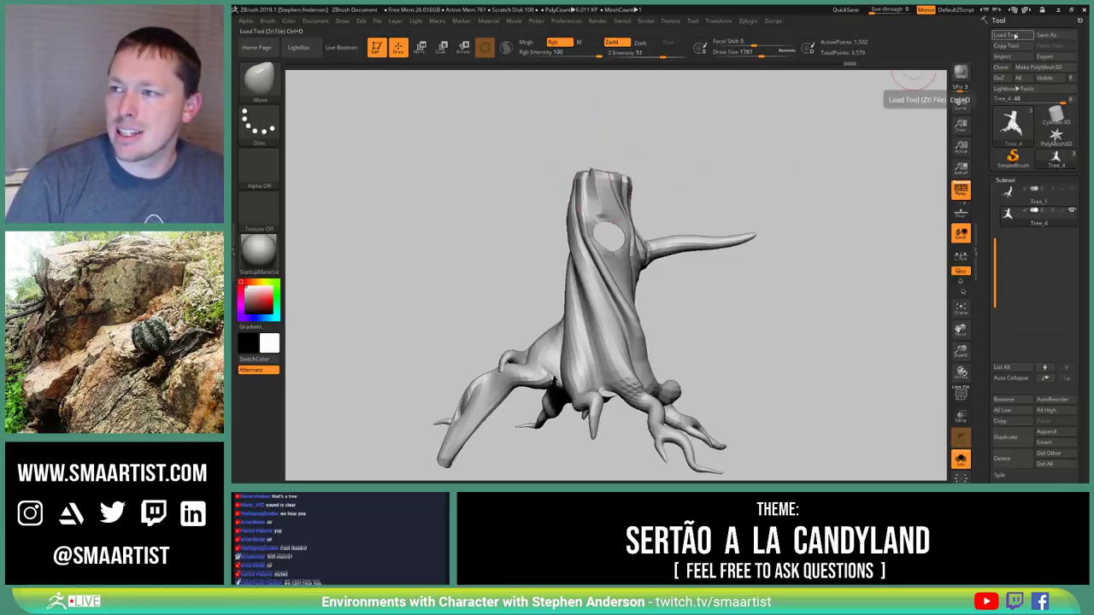
# Load the other saved tree tool and alternate between it and the sculpted tree to compare their trunk twists from several sides
pyautogui.doubleClick(752, 150)
pyautogui.moveTo(762, 162); pyautogui.dragTo(801, 191)
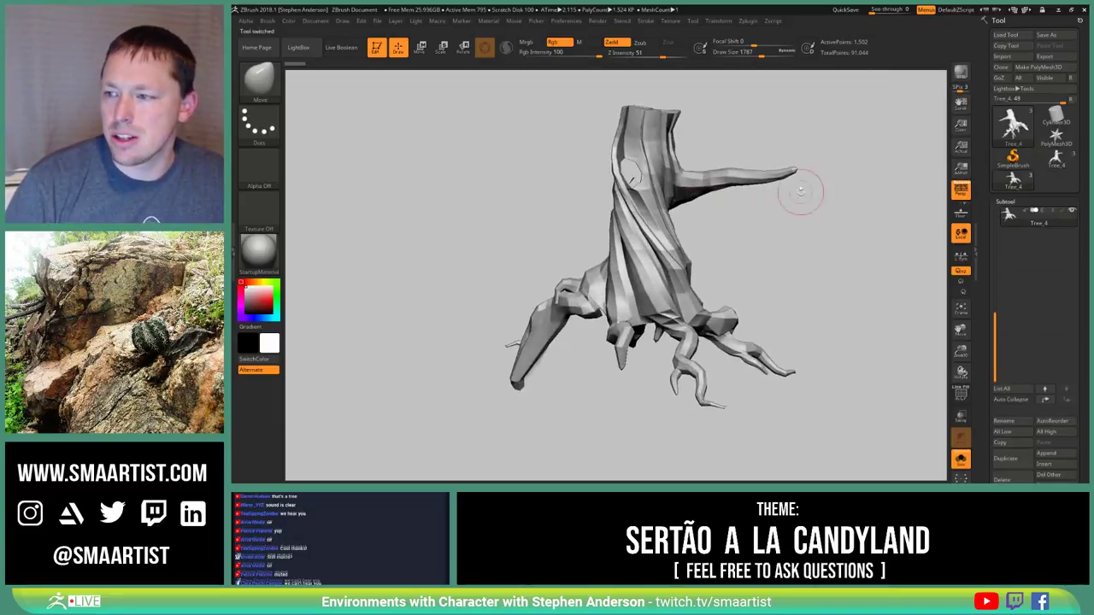
pyautogui.click(1060, 162)
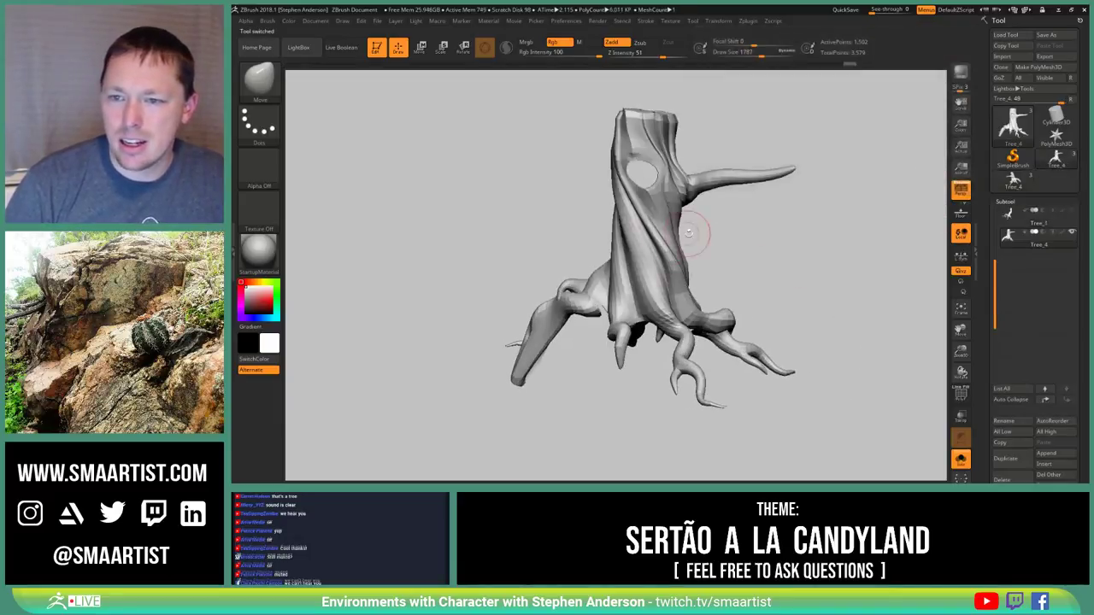
pyautogui.moveTo(694, 240); pyautogui.dragTo(689, 227)
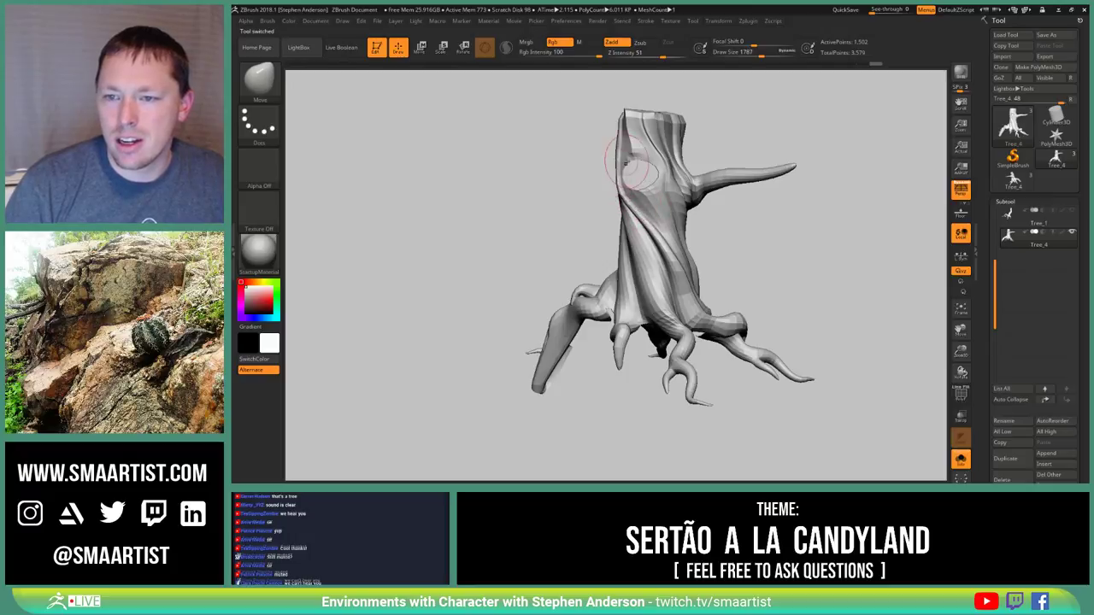
pyautogui.moveTo(608, 169)
pyautogui.mouseDown()
pyautogui.moveTo(700, 172)
pyautogui.moveTo(629, 181)
pyautogui.moveTo(560, 163)
pyautogui.moveTo(583, 139)
pyautogui.moveTo(546, 136)
pyautogui.mouseUp()
pyautogui.moveTo(776, 184); pyautogui.dragTo(915, 188)
pyautogui.click(1014, 182)
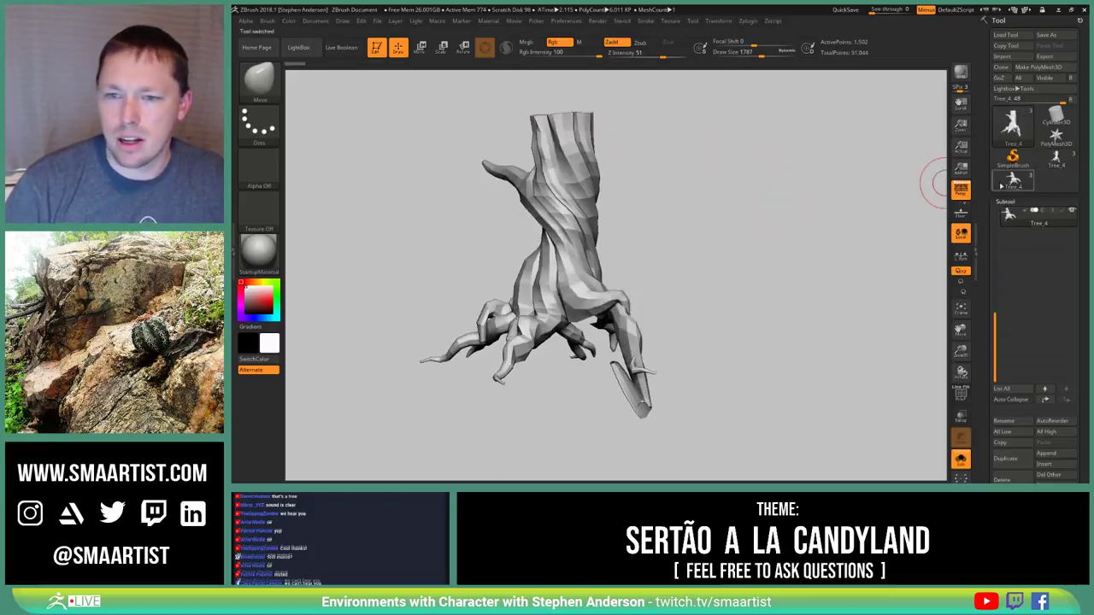
pyautogui.moveTo(654, 209)
pyautogui.mouseDown()
pyautogui.moveTo(726, 197)
pyautogui.moveTo(674, 186)
pyautogui.moveTo(703, 186)
pyautogui.moveTo(650, 201)
pyautogui.moveTo(874, 301)
pyautogui.mouseUp()
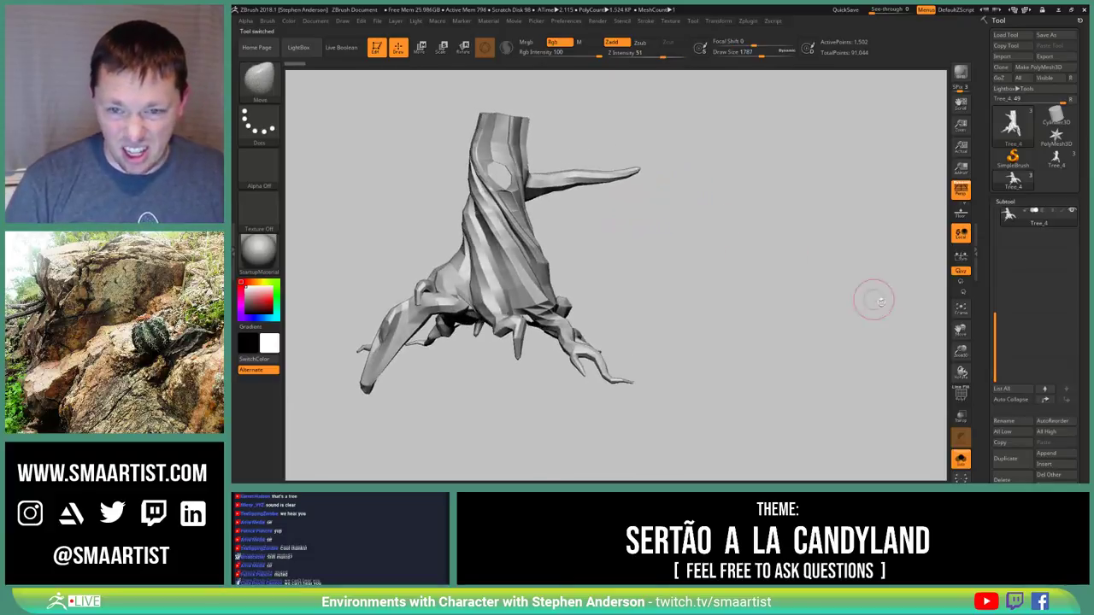
pyautogui.click(1057, 160)
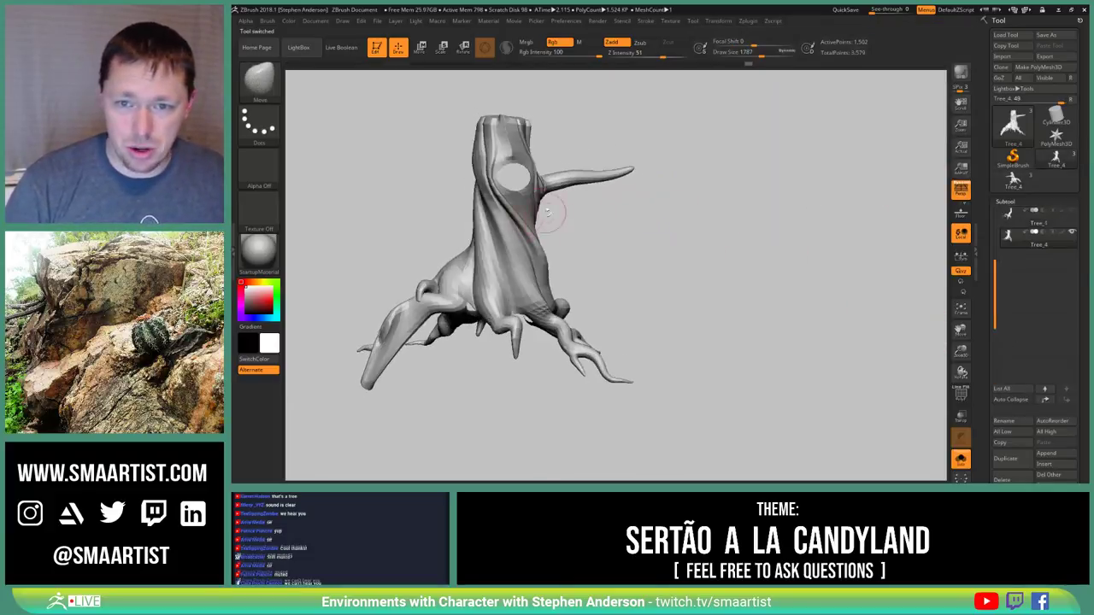
pyautogui.keyDown('alt'); pyautogui.moveTo(627, 220); pyautogui.dragTo(740, 218); pyautogui.keyUp('alt')
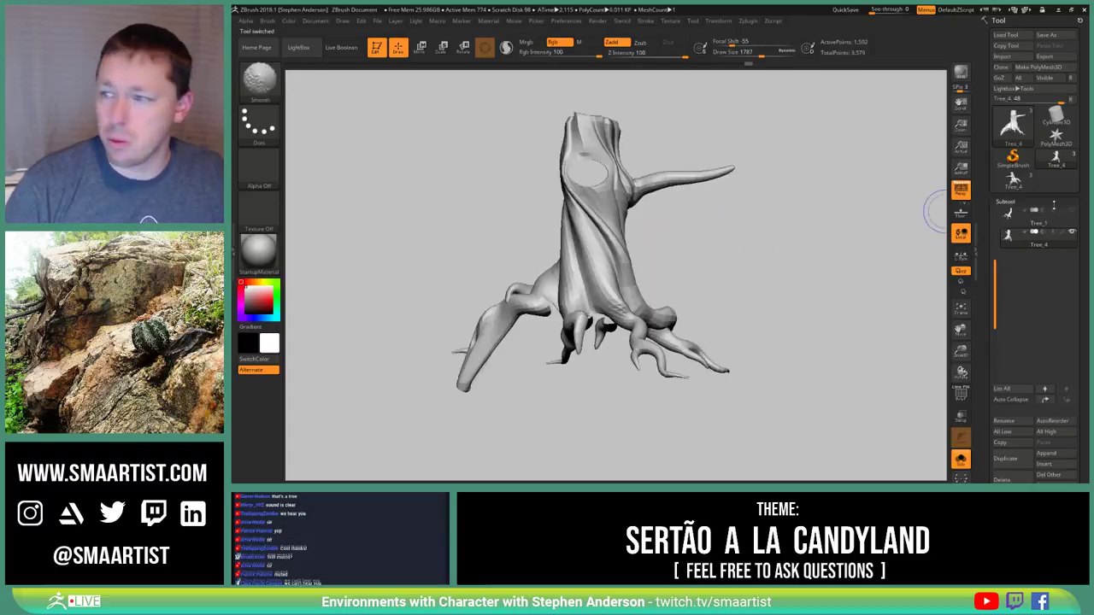
pyautogui.click(1072, 100)
# Show the unsmoothed low-poly wireframe and adjust the trunk hole's rim with the Move brush at draw size 381
pyautogui.moveTo(521, 207); pyautogui.dragTo(588, 210)
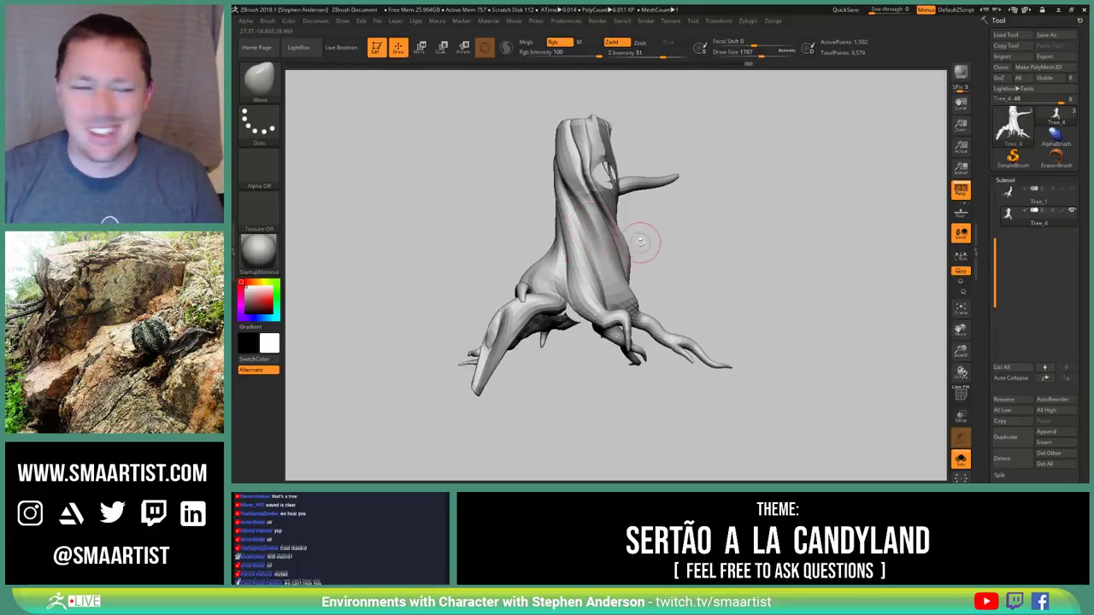
pyautogui.moveTo(710, 242)
pyautogui.mouseDown()
pyautogui.moveTo(719, 235)
pyautogui.moveTo(685, 246)
pyautogui.mouseUp()
pyautogui.moveTo(684, 246)
pyautogui.mouseDown(button='right')
pyautogui.moveTo(701, 253)
pyautogui.moveTo(689, 249)
pyautogui.moveTo(694, 282)
pyautogui.mouseUp(button='right')
pyautogui.hotkey('shift', 'f')
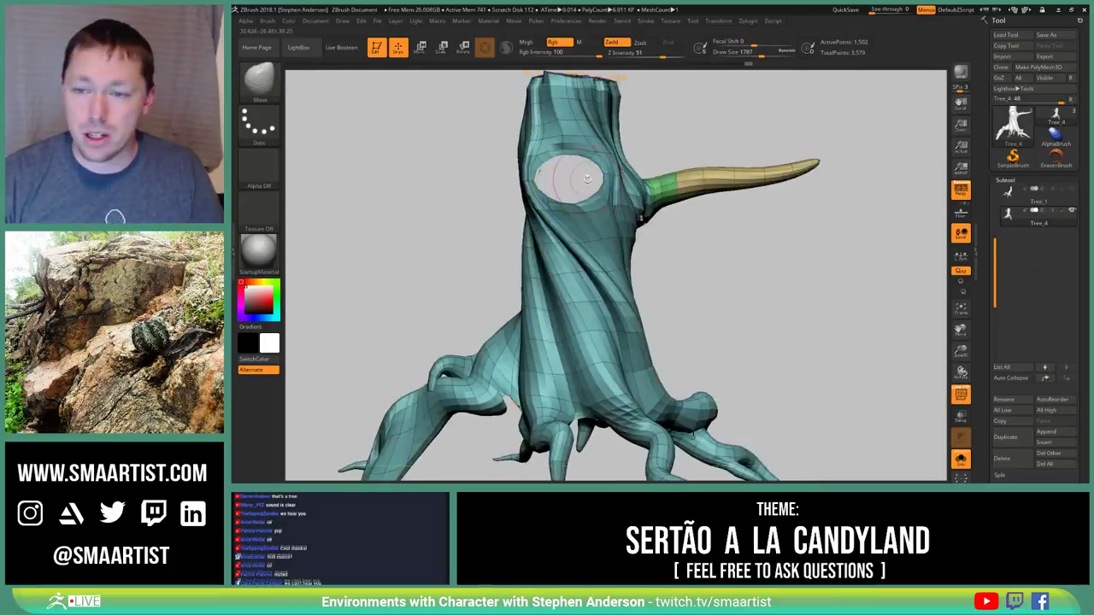
pyautogui.keyDown('ctrl'); pyautogui.moveTo(581, 190); pyautogui.dragTo(658, 243, button='right'); pyautogui.keyUp('ctrl')
pyautogui.moveTo(657, 242)
pyautogui.mouseDown()
pyautogui.moveTo(634, 246)
pyautogui.moveTo(614, 189)
pyautogui.mouseUp()
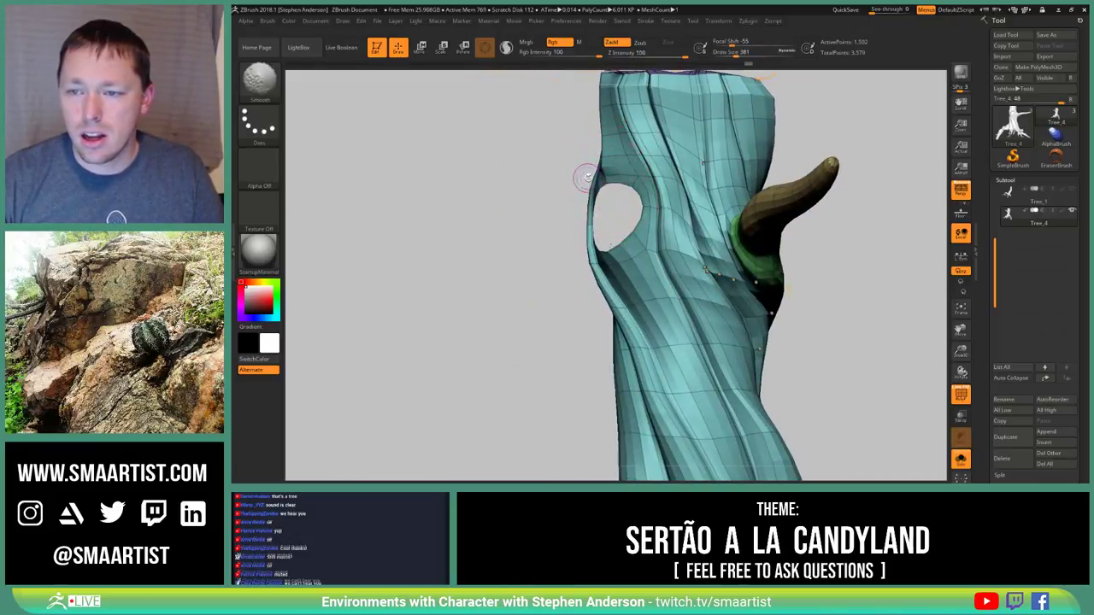
pyautogui.hotkey('shift', 'd')
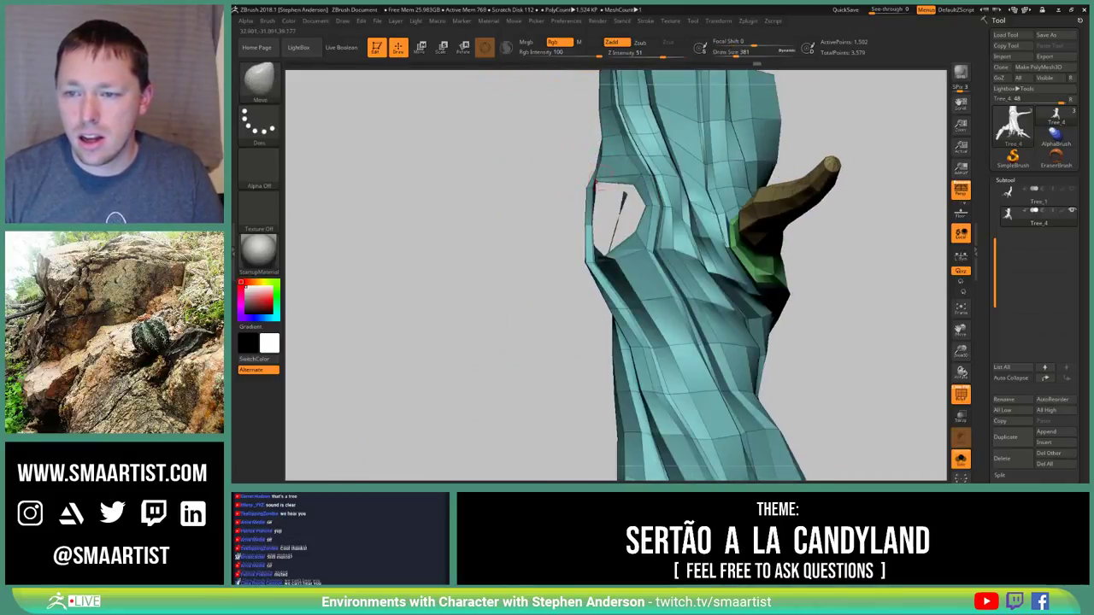
pyautogui.moveTo(596, 186); pyautogui.dragTo(662, 206)
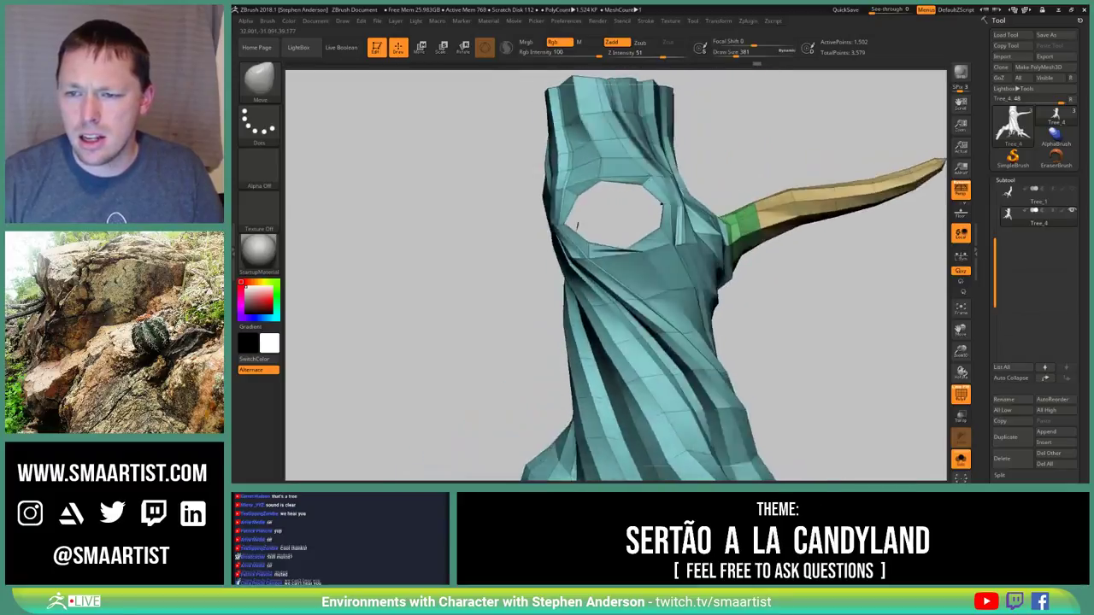
pyautogui.moveTo(577, 226)
pyautogui.mouseDown()
pyautogui.moveTo(643, 174)
pyautogui.moveTo(587, 204)
pyautogui.moveTo(635, 244)
pyautogui.moveTo(641, 234)
pyautogui.moveTo(610, 217)
pyautogui.moveTo(625, 237)
pyautogui.mouseUp()
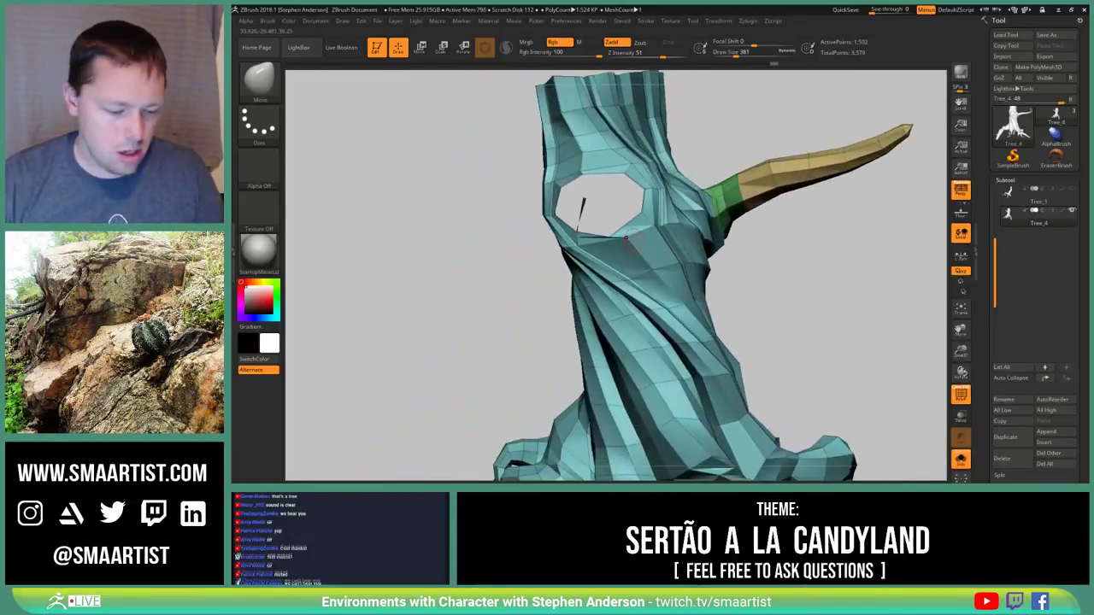
# Close the trunk's hole with ZModeler's Close edge action on a Convex Hole, using Spline and Polygroup Flat with Interactive Resolution off
pyautogui.press('b')
pyautogui.press('z')
pyautogui.press('m')
pyautogui.press('space')
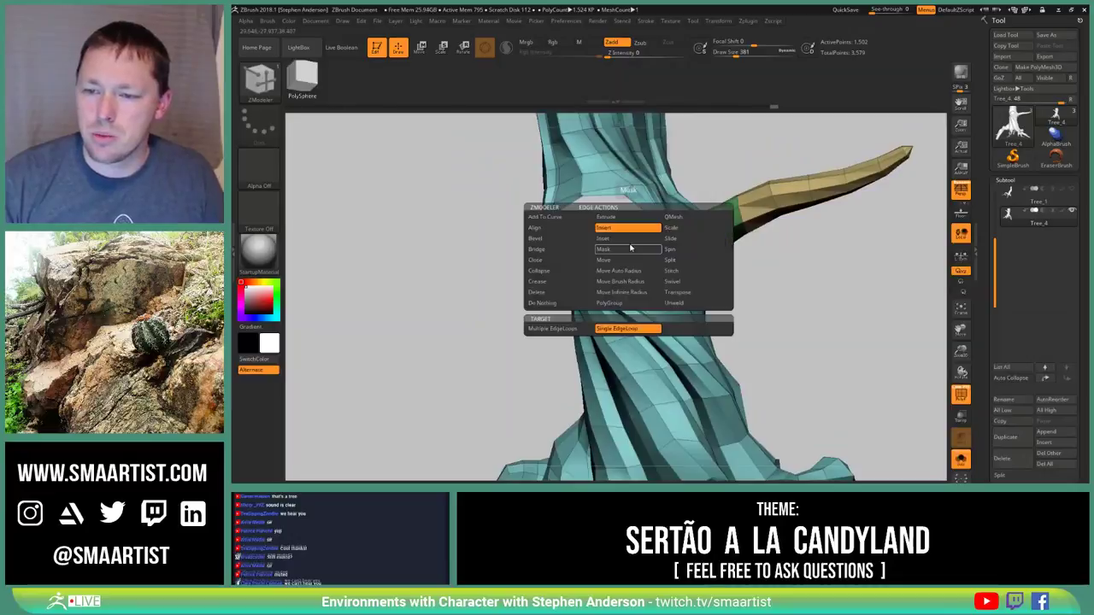
pyautogui.click(554, 260)
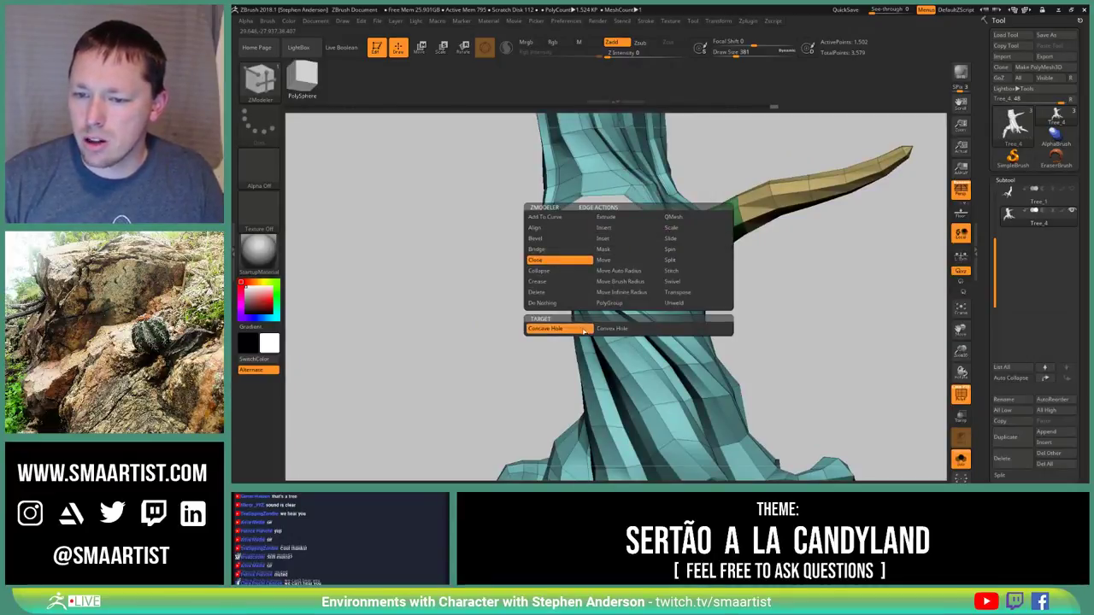
pyautogui.click(623, 329)
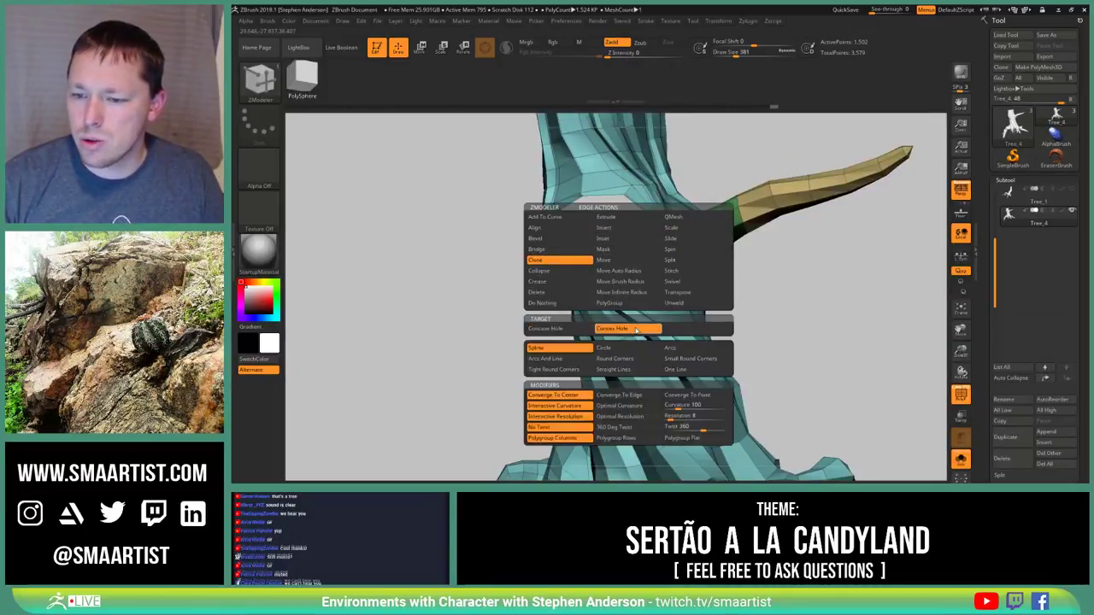
pyautogui.click(690, 438)
pyautogui.click(667, 416)
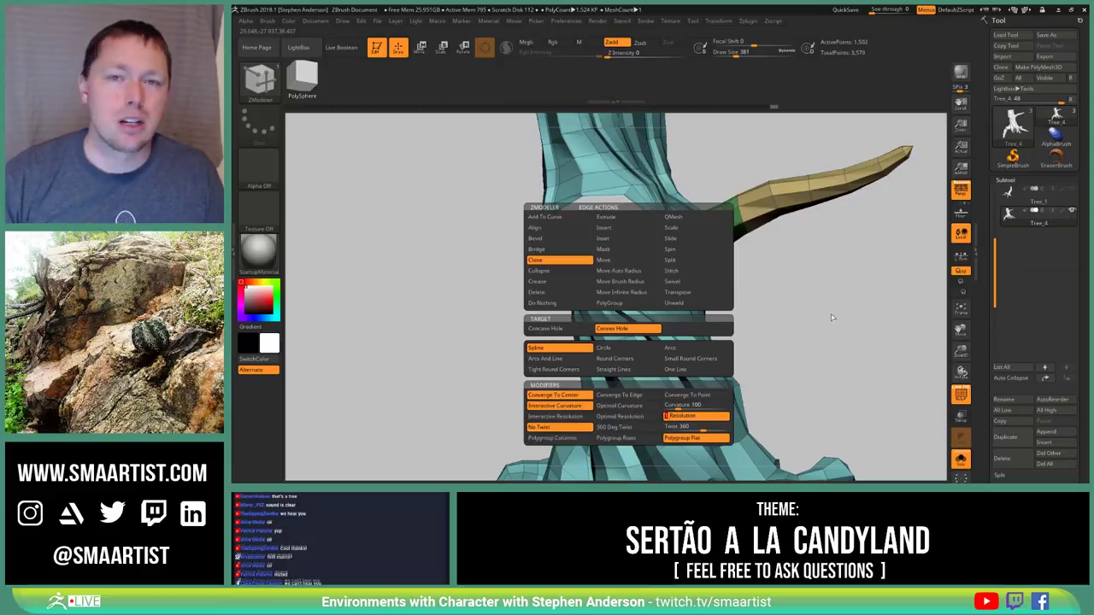
pyautogui.press('space')
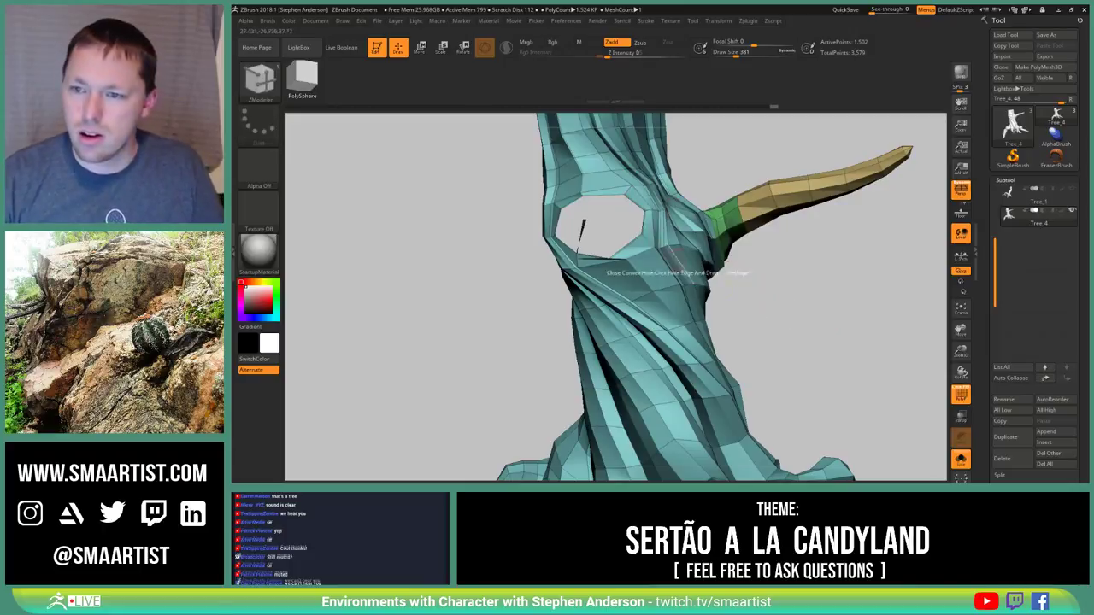
pyautogui.click(613, 195)
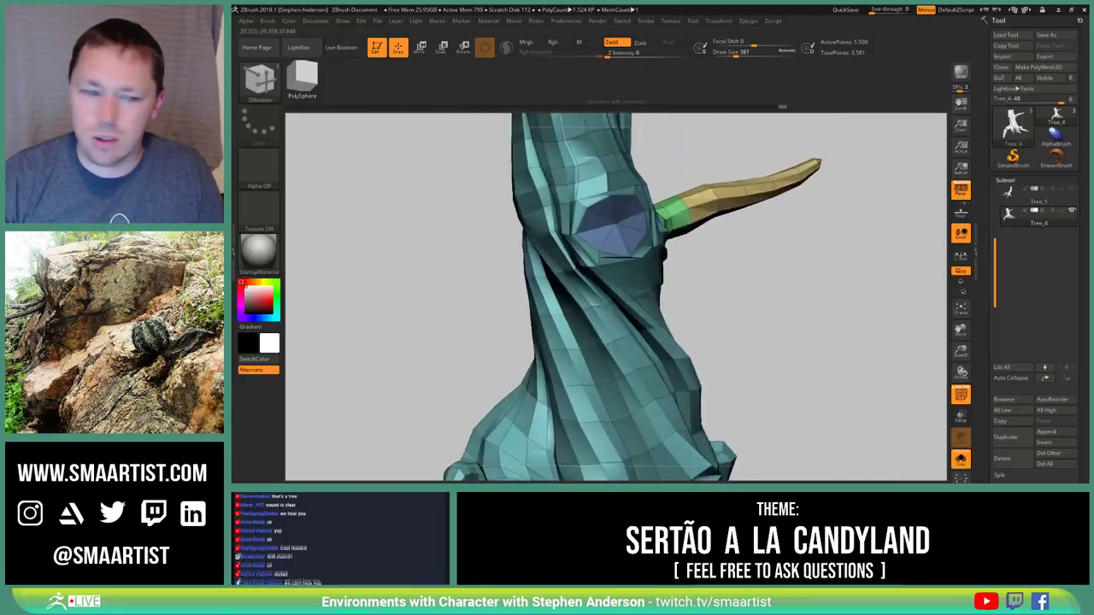
# Mask the hole's new cap with ZModeler's Mask action targeting Polygroup Island, and invert the mask so only the cap is editable
pyautogui.moveTo(647, 215)
pyautogui.mouseDown(button='right')
pyautogui.moveTo(603, 226)
pyautogui.moveTo(646, 211)
pyautogui.mouseUp(button='right')
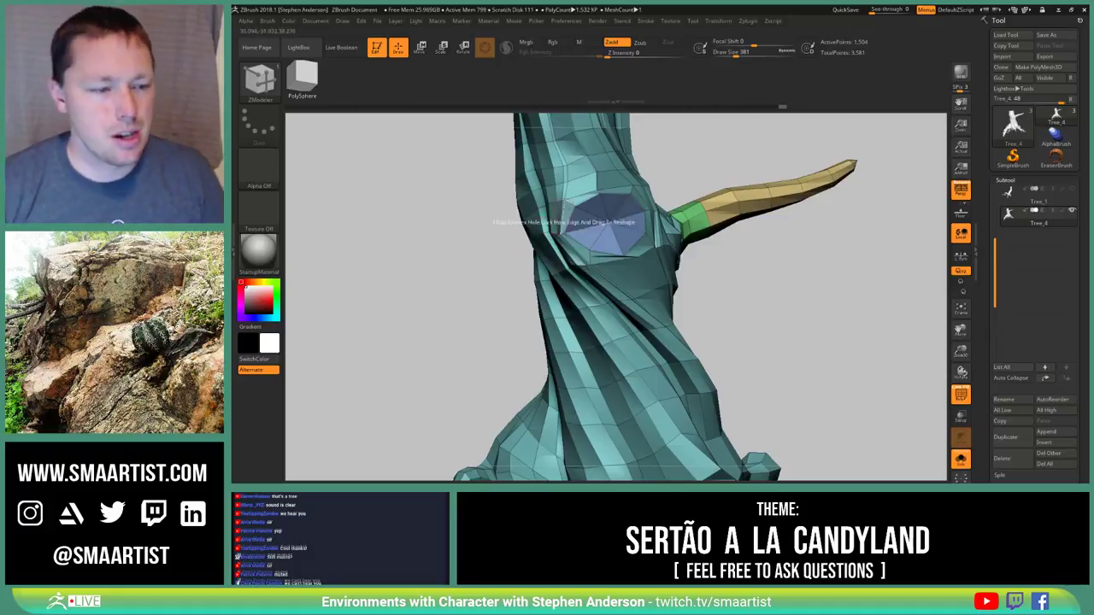
pyautogui.moveTo(579, 172)
pyautogui.mouseDown(button='right')
pyautogui.moveTo(628, 178)
pyautogui.moveTo(579, 174)
pyautogui.mouseUp(button='right')
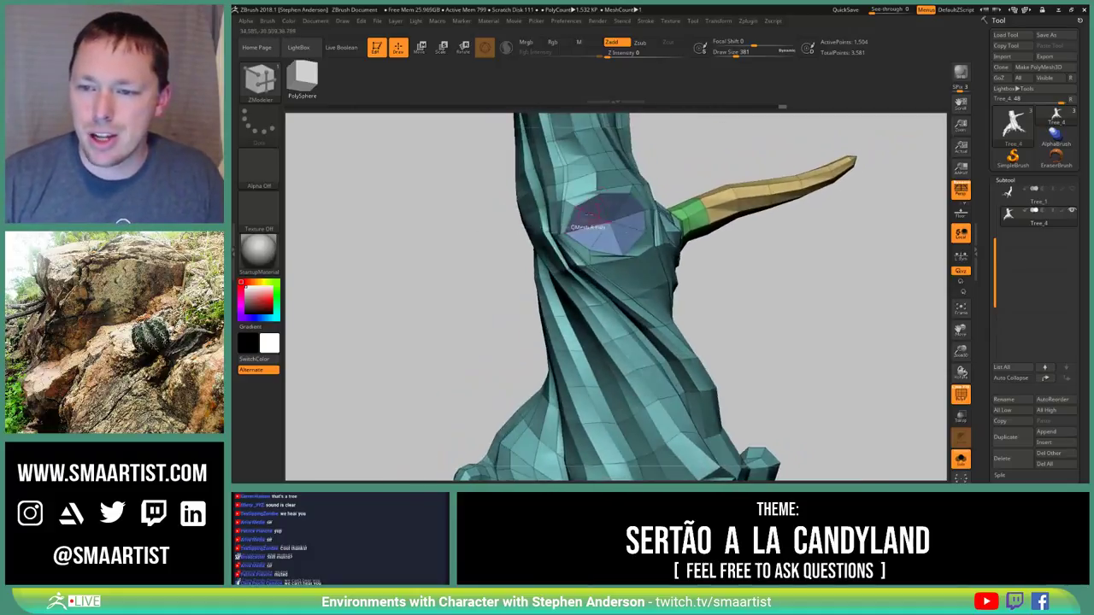
pyautogui.moveTo(612, 222); pyautogui.dragTo(610, 267, button='right')
pyautogui.rightClick(609, 261)
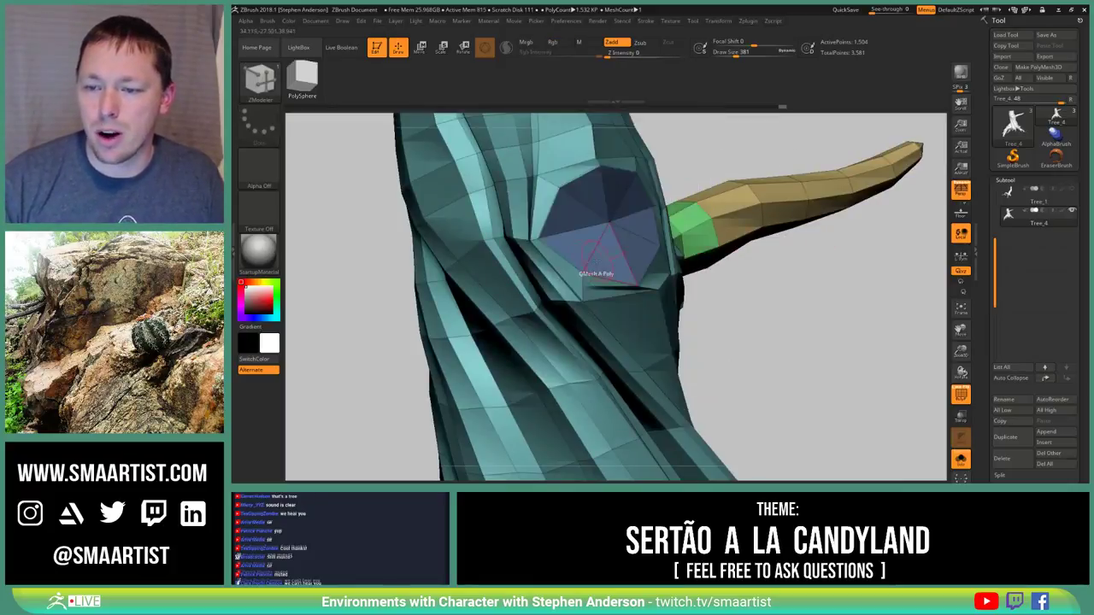
pyautogui.rightClick(603, 260)
pyautogui.click(582, 174)
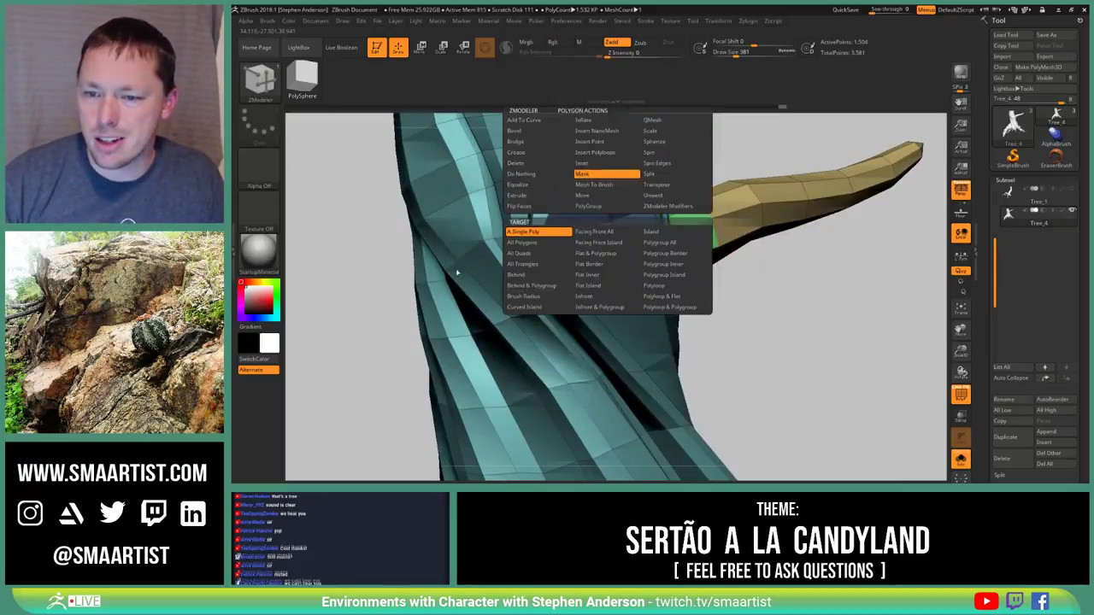
pyautogui.click(677, 276)
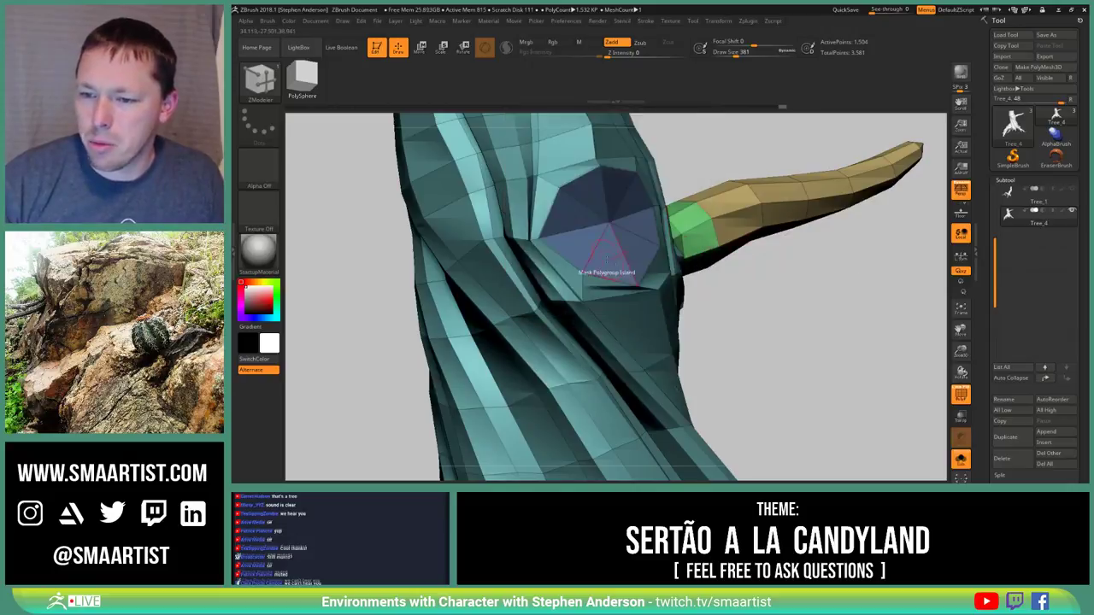
pyautogui.keyDown('ctrl'); pyautogui.click(802, 322); pyautogui.keyUp('ctrl')
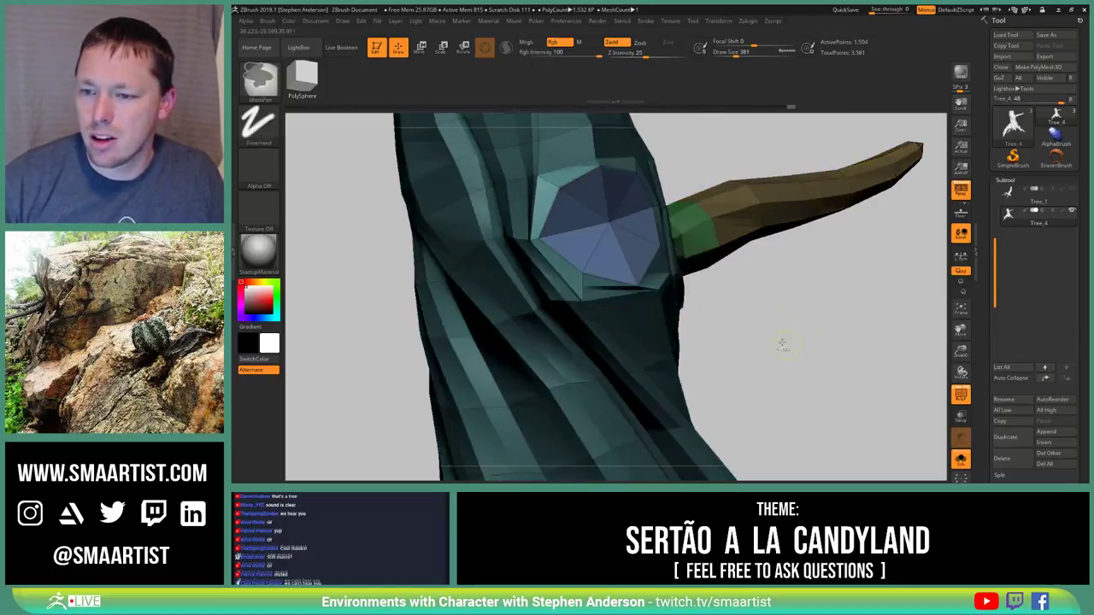
# Extrude the unmasked cap straight outward from the trunk with the Move gizmo to start a second branch
pyautogui.keyDown('ctrl'); pyautogui.moveTo(784, 344); pyautogui.dragTo(665, 267, button='right'); pyautogui.keyUp('ctrl')
pyautogui.press('w')
pyautogui.keyDown('ctrl'); pyautogui.moveTo(676, 217); pyautogui.dragTo(701, 240); pyautogui.keyUp('ctrl')
pyautogui.keyDown('ctrl'); pyautogui.click(588, 265); pyautogui.keyUp('ctrl')
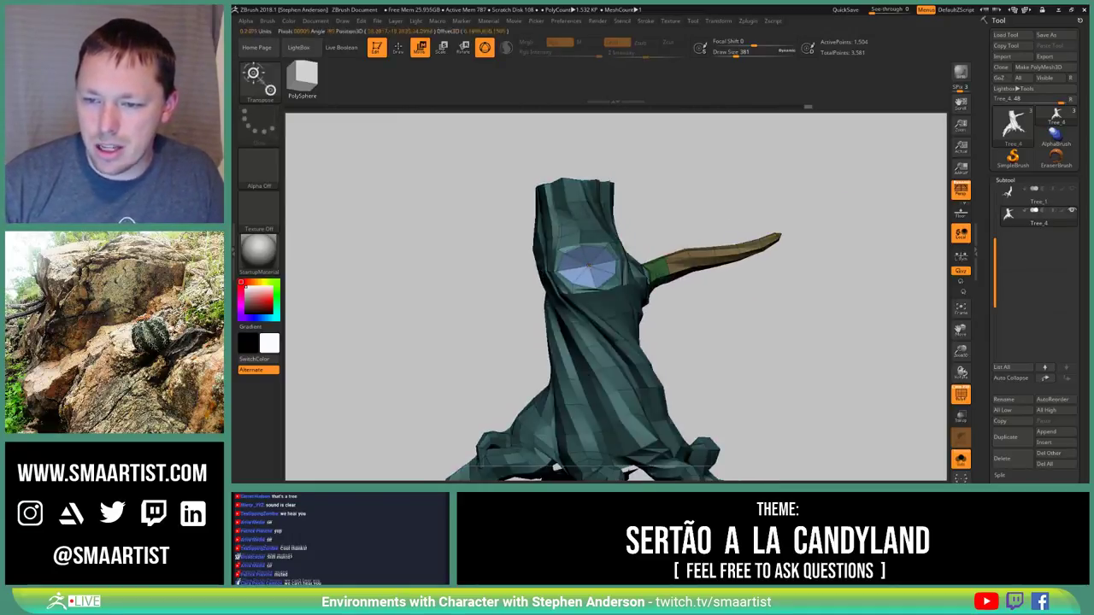
pyautogui.moveTo(767, 319); pyautogui.dragTo(801, 307, button='right')
pyautogui.press('ctrl')
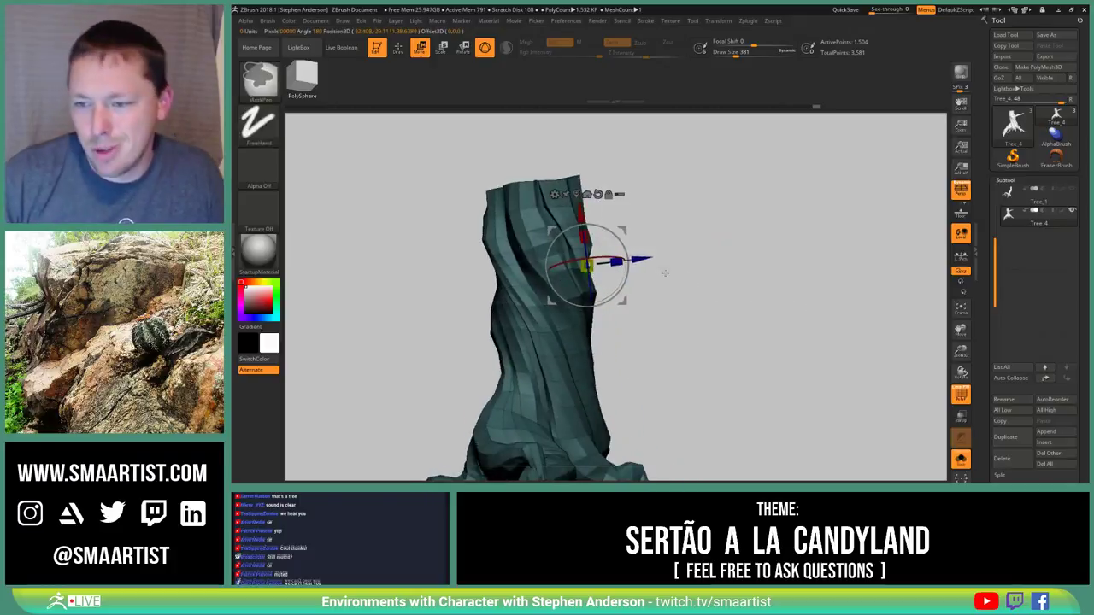
pyautogui.keyDown('ctrl'); pyautogui.moveTo(641, 258); pyautogui.dragTo(792, 240); pyautogui.keyUp('ctrl')
# Shorten the new branch's first segment and extrude a second segment from its end, angled upward
pyautogui.moveTo(801, 315); pyautogui.dragTo(668, 256, button='right')
pyautogui.click(966, 457)
pyautogui.keyDown('alt'); pyautogui.moveTo(668, 255); pyautogui.dragTo(697, 292, button='right'); pyautogui.keyUp('alt')
pyautogui.keyDown('ctrl'); pyautogui.moveTo(620, 289); pyautogui.dragTo(601, 299, button='right'); pyautogui.keyUp('ctrl')
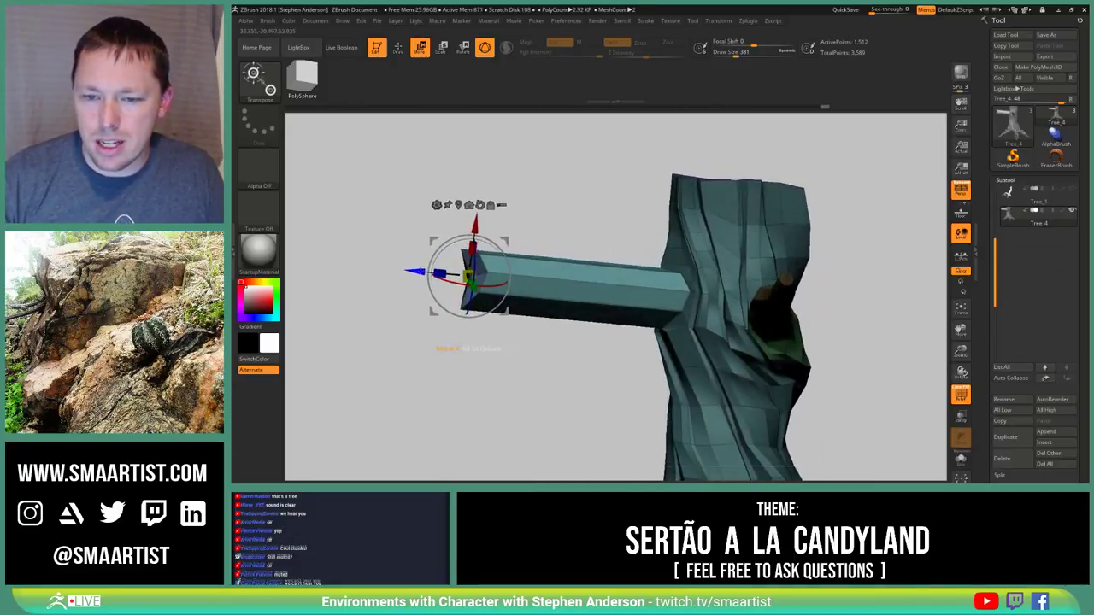
pyautogui.moveTo(419, 271); pyautogui.dragTo(516, 275)
pyautogui.keyDown('ctrl'); pyautogui.moveTo(548, 218); pyautogui.dragTo(548, 219); pyautogui.keyUp('ctrl')
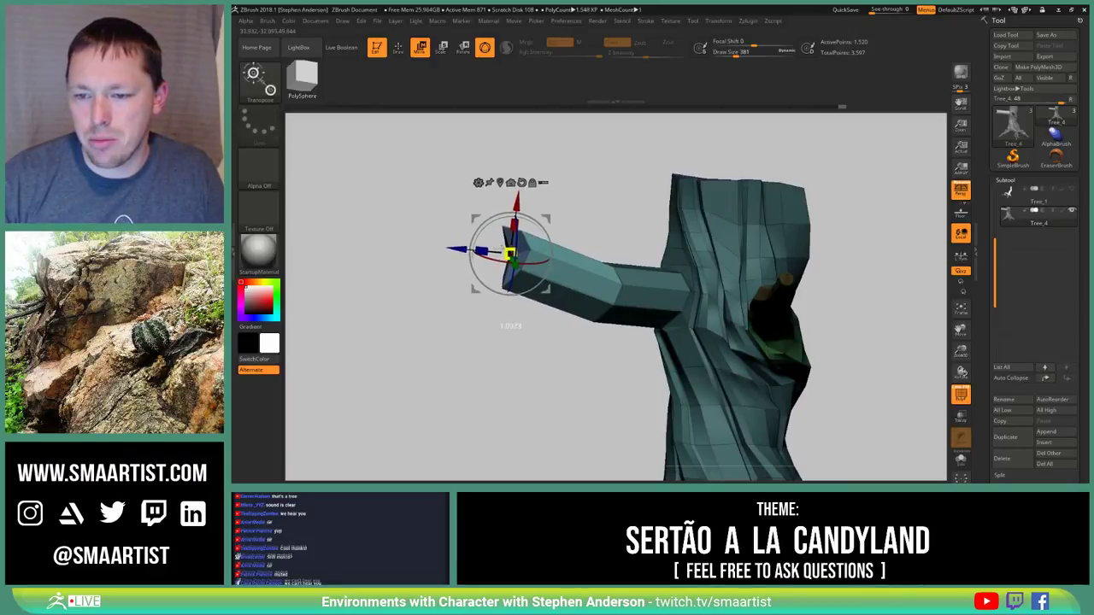
# Taper the new branch by scaling down its end with the gizmo, and clear the mask in Draw mode
pyautogui.moveTo(622, 285)
pyautogui.mouseDown(button='right')
pyautogui.moveTo(547, 309)
pyautogui.moveTo(594, 329)
pyautogui.moveTo(626, 287)
pyautogui.moveTo(614, 286)
pyautogui.mouseUp(button='right')
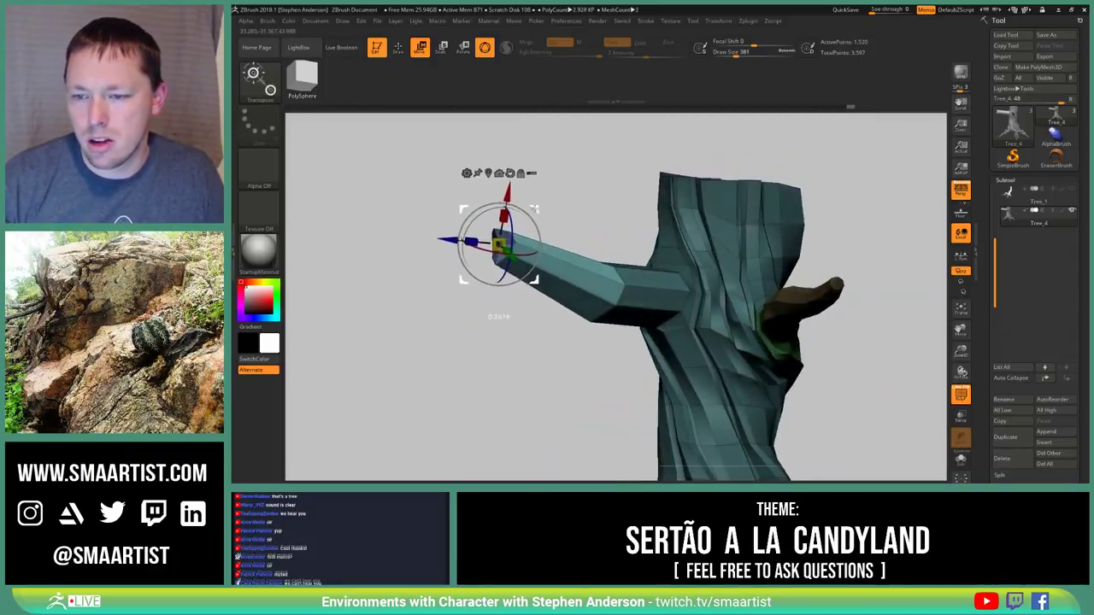
pyautogui.moveTo(600, 213); pyautogui.dragTo(565, 225)
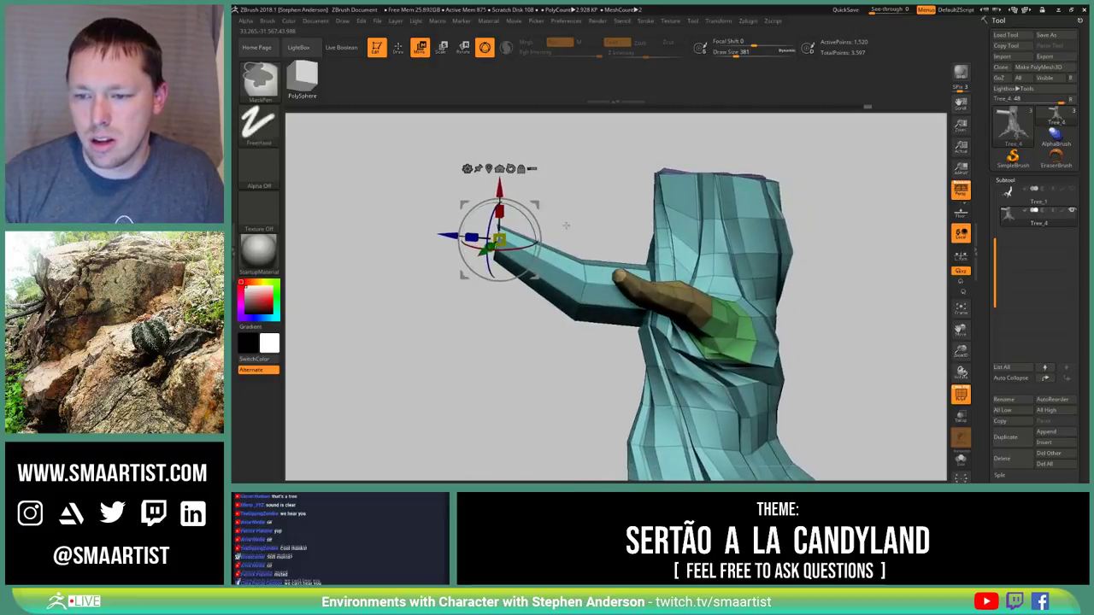
pyautogui.moveTo(593, 368); pyautogui.dragTo(594, 369)
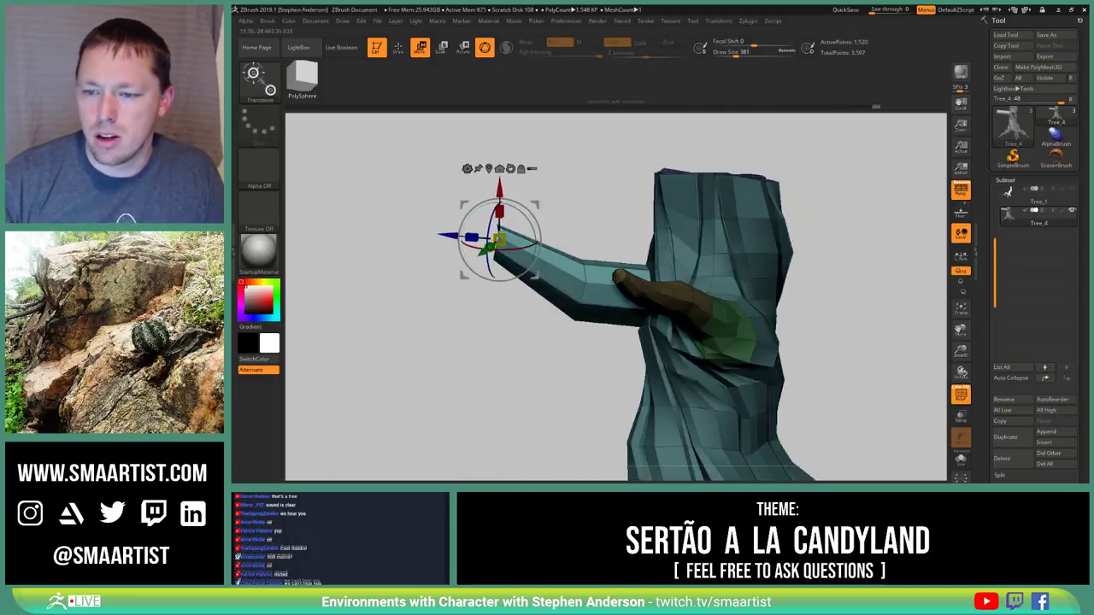
pyautogui.moveTo(535, 200); pyautogui.dragTo(531, 196)
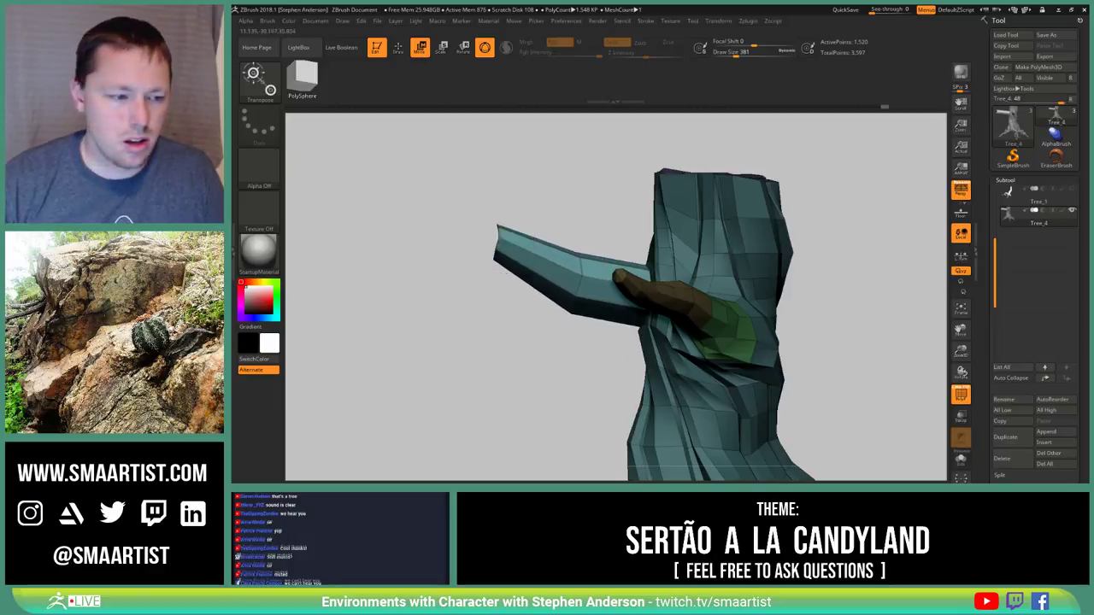
pyautogui.moveTo(445, 248); pyautogui.dragTo(898, 315)
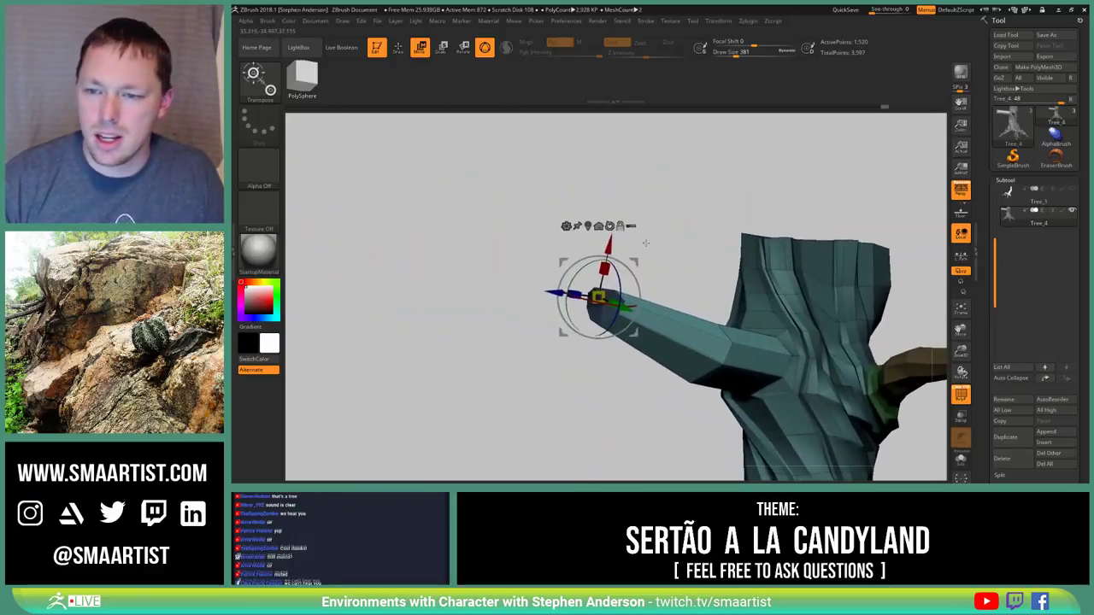
pyautogui.moveTo(599, 297); pyautogui.dragTo(715, 345)
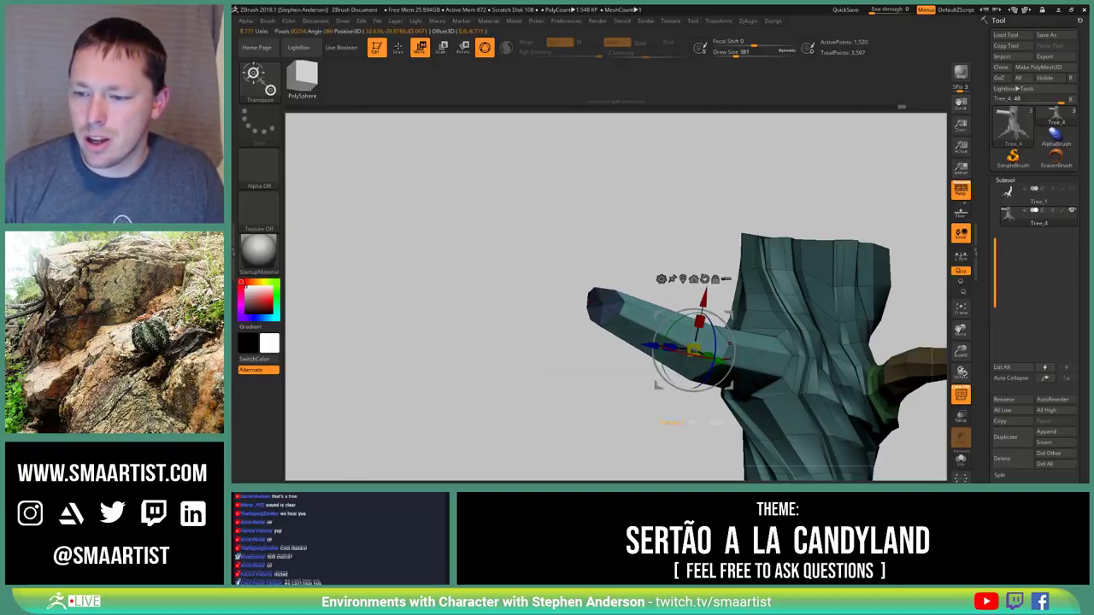
pyautogui.moveTo(833, 359)
pyautogui.keyDown('ctrl'); pyautogui.mouseDown(button='right')
pyautogui.moveTo(842, 319)
pyautogui.moveTo(632, 297)
pyautogui.moveTo(675, 297)
pyautogui.mouseUp(button='right'); pyautogui.keyUp('ctrl')
pyautogui.press('q')
pyautogui.keyDown('ctrl'); pyautogui.moveTo(675, 297); pyautogui.dragTo(671, 350, button='right'); pyautogui.keyUp('ctrl')
pyautogui.keyDown('ctrl'); pyautogui.moveTo(467, 165); pyautogui.dragTo(505, 203); pyautogui.keyUp('ctrl')
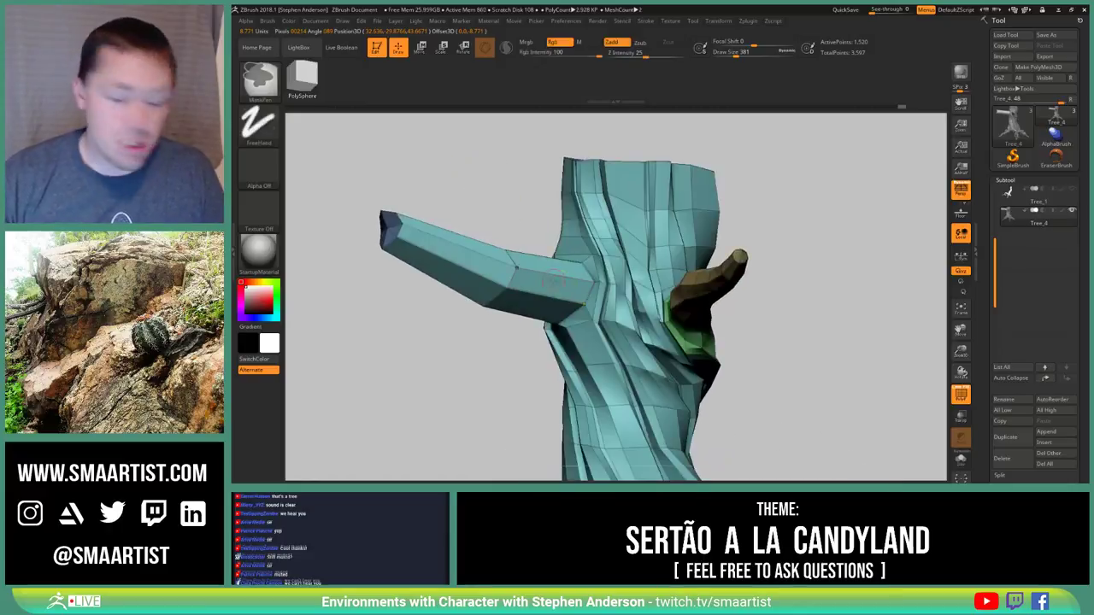
# Slide the edge loop at the new branch's base using ZModeler's edge action Slide with the target EdgeLoop Complete
pyautogui.press('b')
pyautogui.press('z')
pyautogui.press('m')
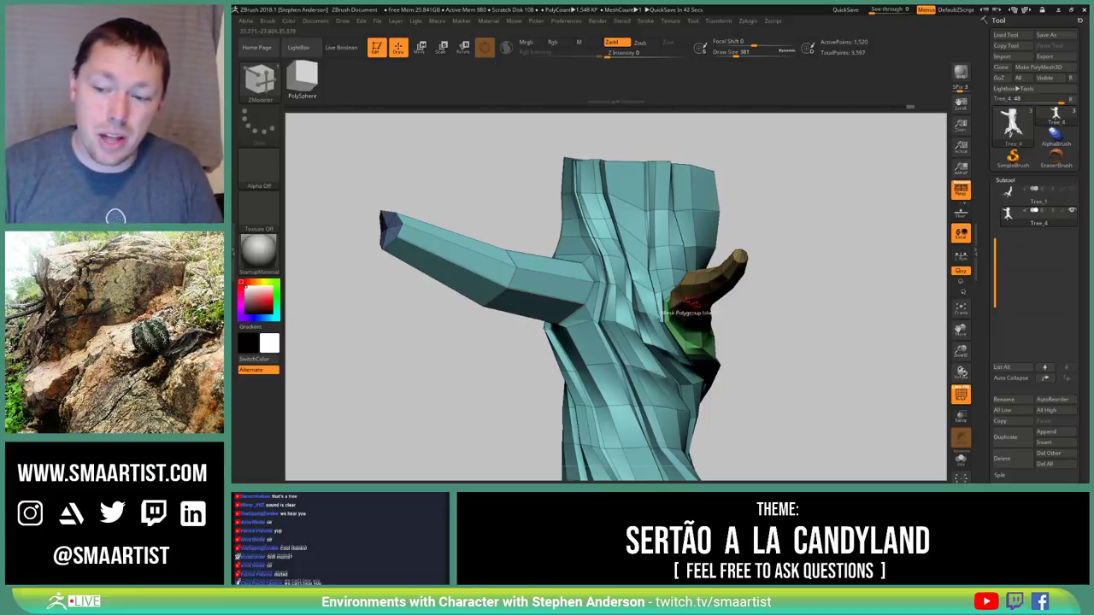
pyautogui.keyDown('ctrl'); pyautogui.moveTo(632, 367); pyautogui.dragTo(591, 335, button='right'); pyautogui.keyUp('ctrl')
pyautogui.moveTo(535, 293)
pyautogui.keyDown('alt'); pyautogui.mouseDown(button='right')
pyautogui.moveTo(486, 247)
pyautogui.moveTo(574, 224)
pyautogui.moveTo(601, 278)
pyautogui.moveTo(541, 282)
pyautogui.moveTo(599, 292)
pyautogui.mouseUp(button='right'); pyautogui.keyUp('alt')
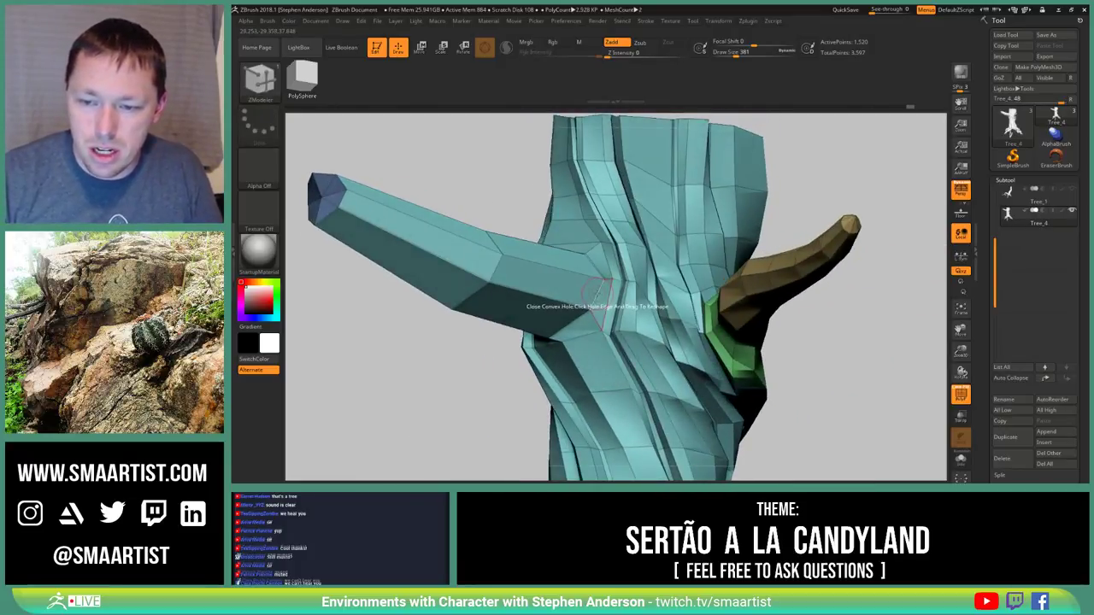
pyautogui.press('space')
pyautogui.click(655, 243)
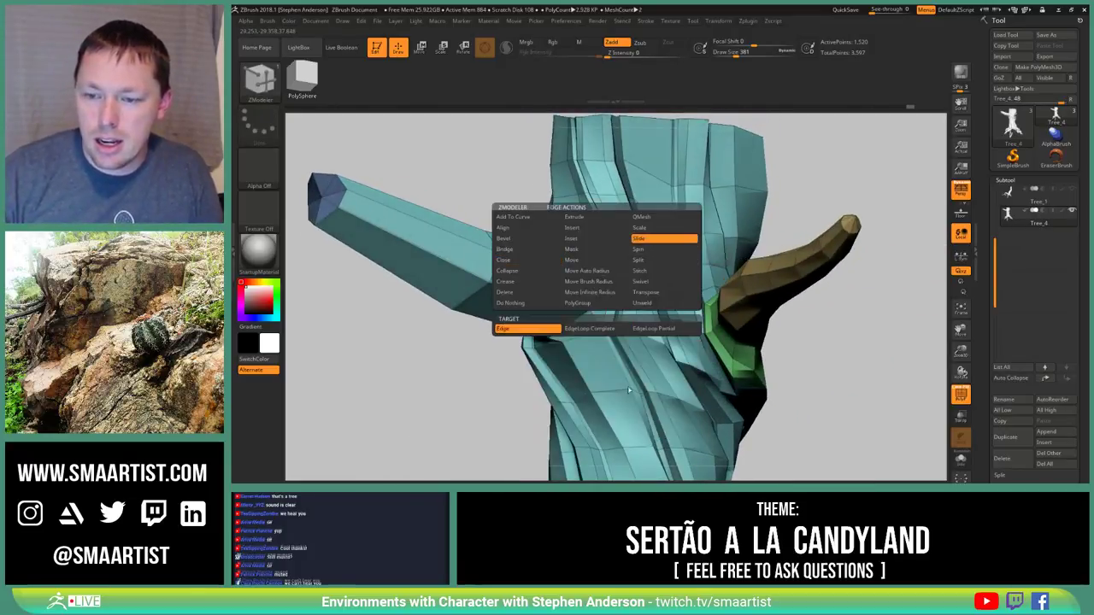
pyautogui.click(613, 330)
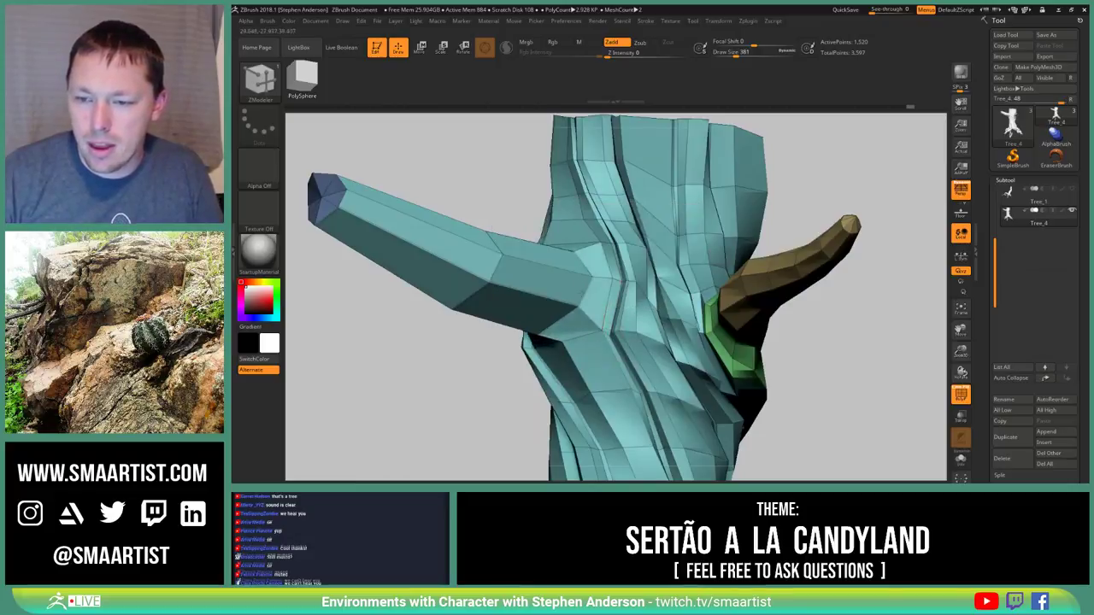
pyautogui.moveTo(598, 295)
pyautogui.mouseDown(button='right')
pyautogui.moveTo(470, 296)
pyautogui.moveTo(585, 293)
pyautogui.mouseUp(button='right')
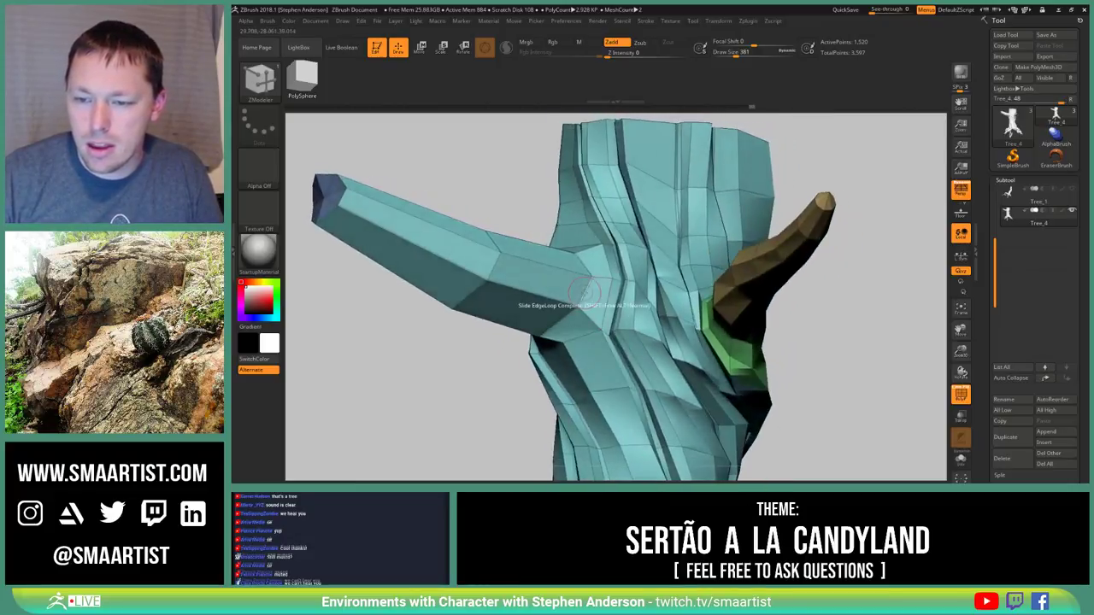
pyautogui.press('space')
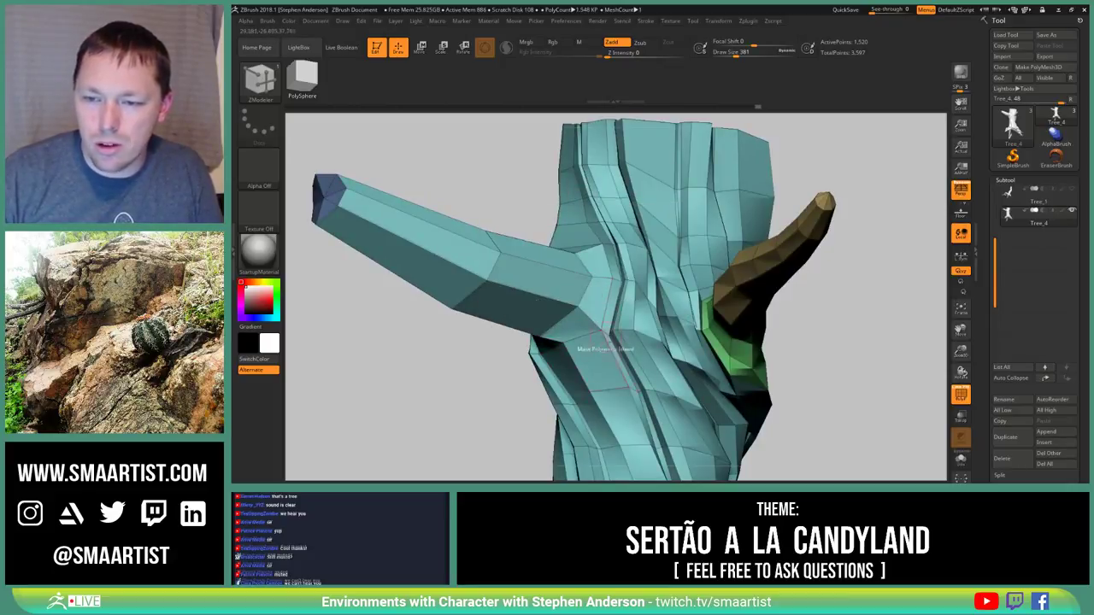
# Set ZModeler's edge action to Mask with the target EdgeLoop Partial on the small side root
pyautogui.moveTo(596, 297); pyautogui.dragTo(609, 252, button='right')
pyautogui.moveTo(726, 342); pyautogui.dragTo(691, 334, button='right')
pyautogui.moveTo(593, 276)
pyautogui.keyDown('ctrl'); pyautogui.mouseDown()
pyautogui.moveTo(715, 405)
pyautogui.moveTo(704, 398)
pyautogui.moveTo(715, 405)
pyautogui.moveTo(703, 357)
pyautogui.mouseUp(); pyautogui.keyUp('ctrl')
pyautogui.press('b')
pyautogui.press('z')
pyautogui.press('m')
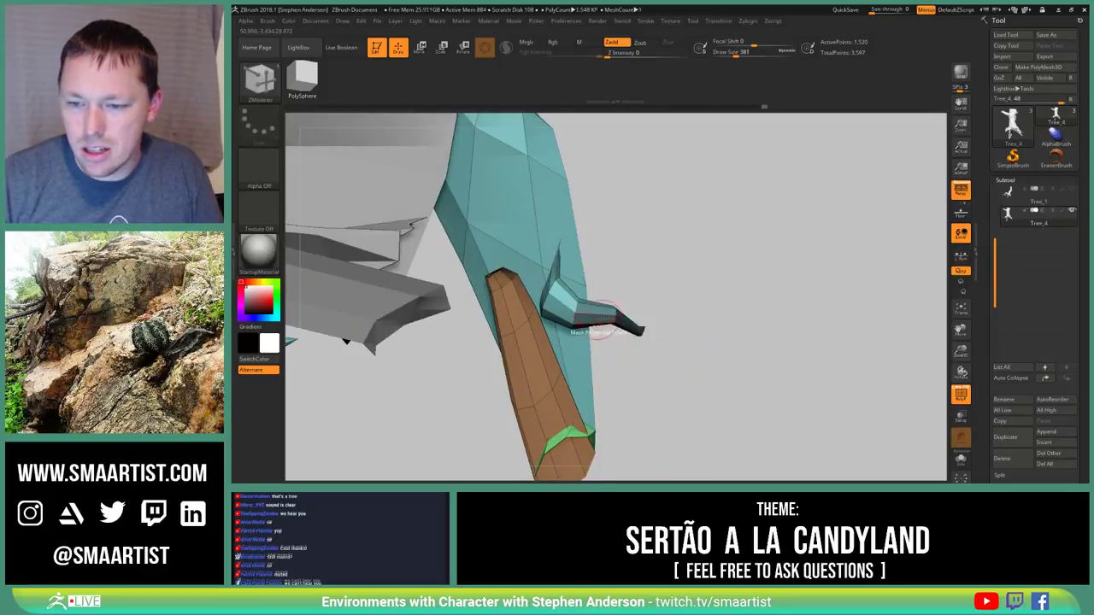
pyautogui.moveTo(672, 361); pyautogui.dragTo(692, 351, button='right')
pyautogui.press('space')
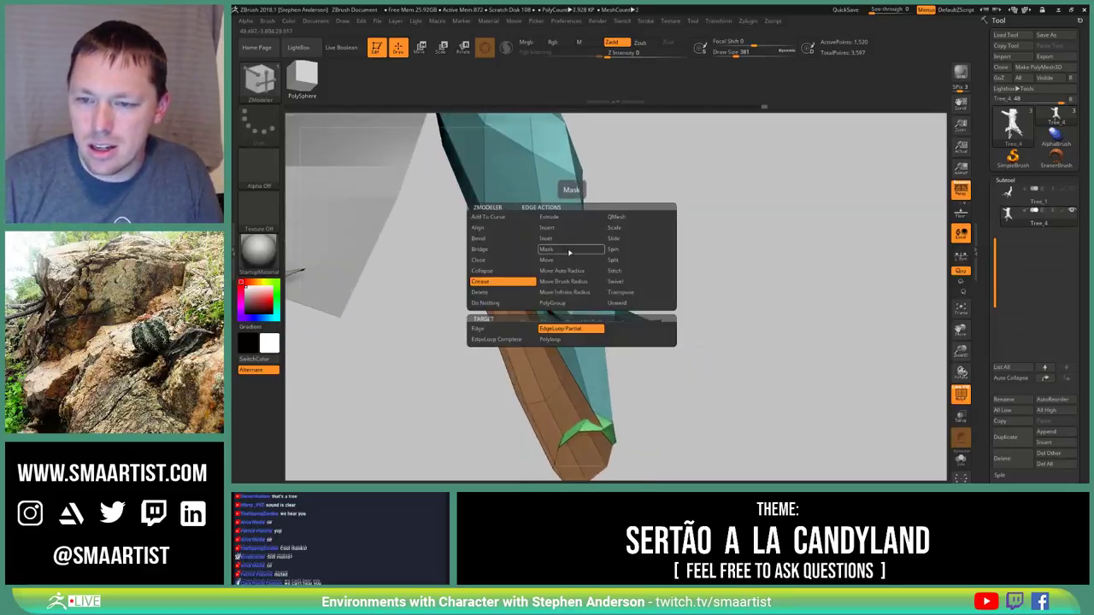
pyautogui.click(569, 251)
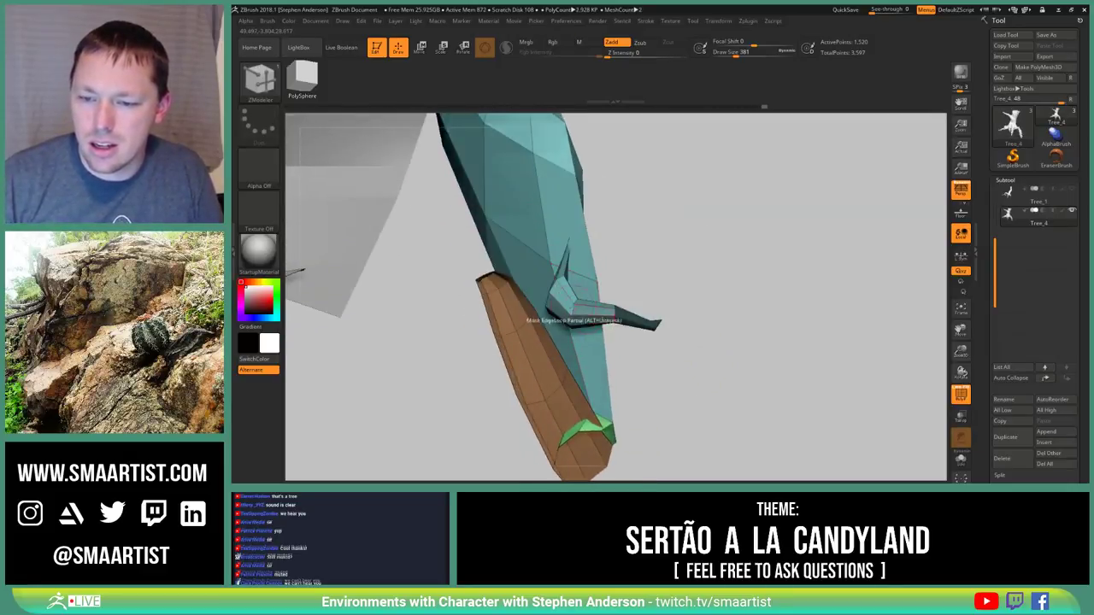
# Mask the tree around the small side root so only that root is editable, and place the Move gizmo on it
pyautogui.moveTo(579, 310)
pyautogui.mouseDown(button='right')
pyautogui.moveTo(684, 282)
pyautogui.moveTo(694, 212)
pyautogui.mouseUp(button='right')
pyautogui.click(690, 233)
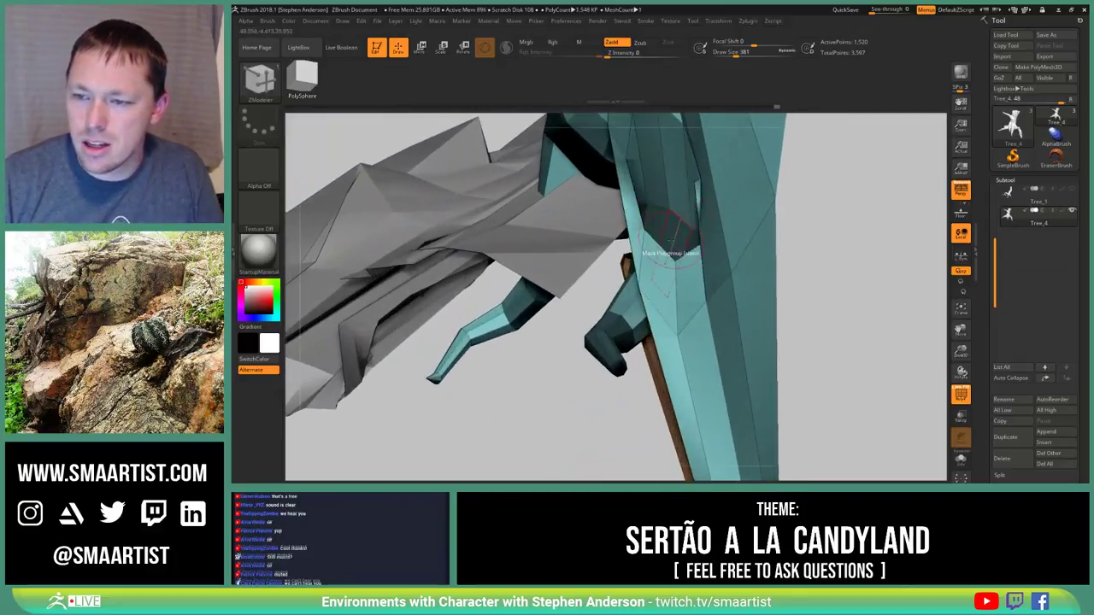
pyautogui.moveTo(690, 253); pyautogui.dragTo(645, 263, button='right')
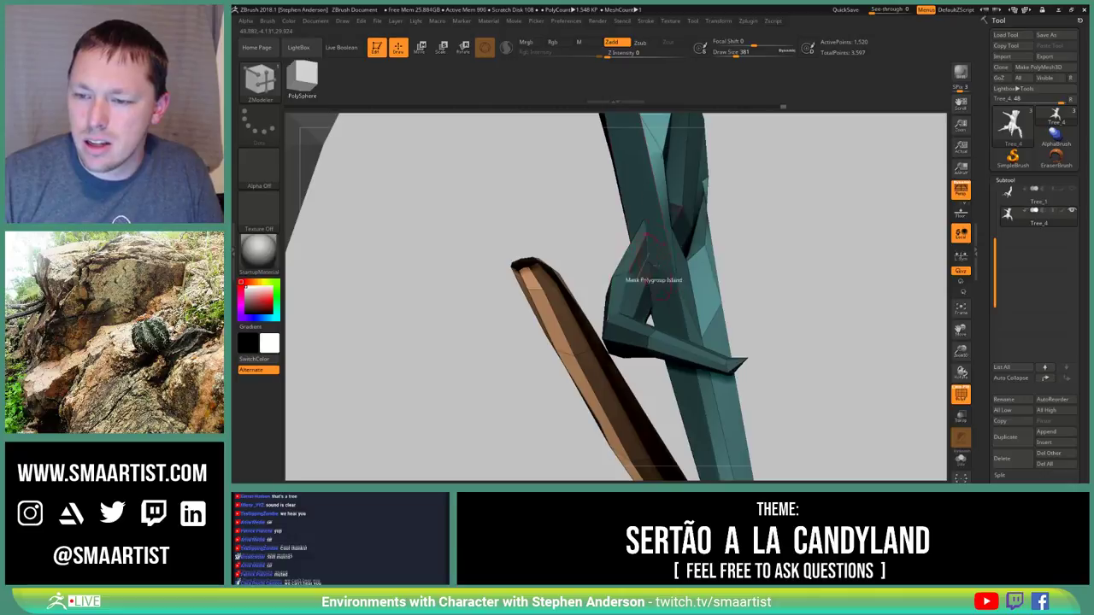
pyautogui.moveTo(649, 261)
pyautogui.mouseDown()
pyautogui.moveTo(636, 302)
pyautogui.moveTo(727, 318)
pyautogui.moveTo(699, 322)
pyautogui.moveTo(704, 302)
pyautogui.moveTo(689, 303)
pyautogui.mouseUp()
pyautogui.press('w')
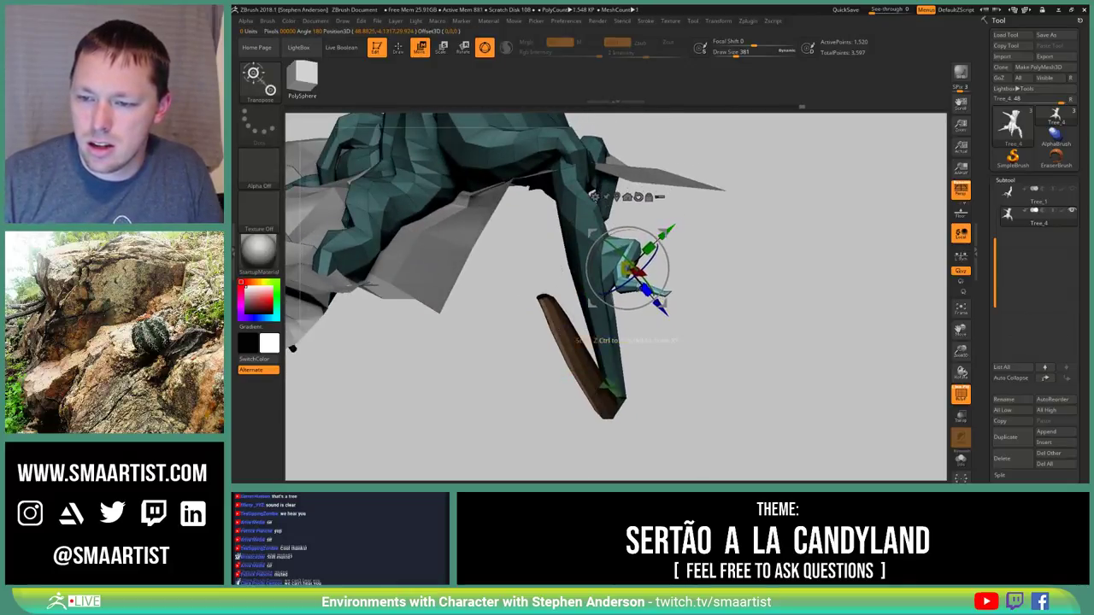
# Reshape the unmasked side root with the gizmo where it leaves the main root, and return to Draw mode
pyautogui.moveTo(716, 260); pyautogui.dragTo(772, 247, button='right')
pyautogui.moveTo(772, 247); pyautogui.dragTo(668, 234)
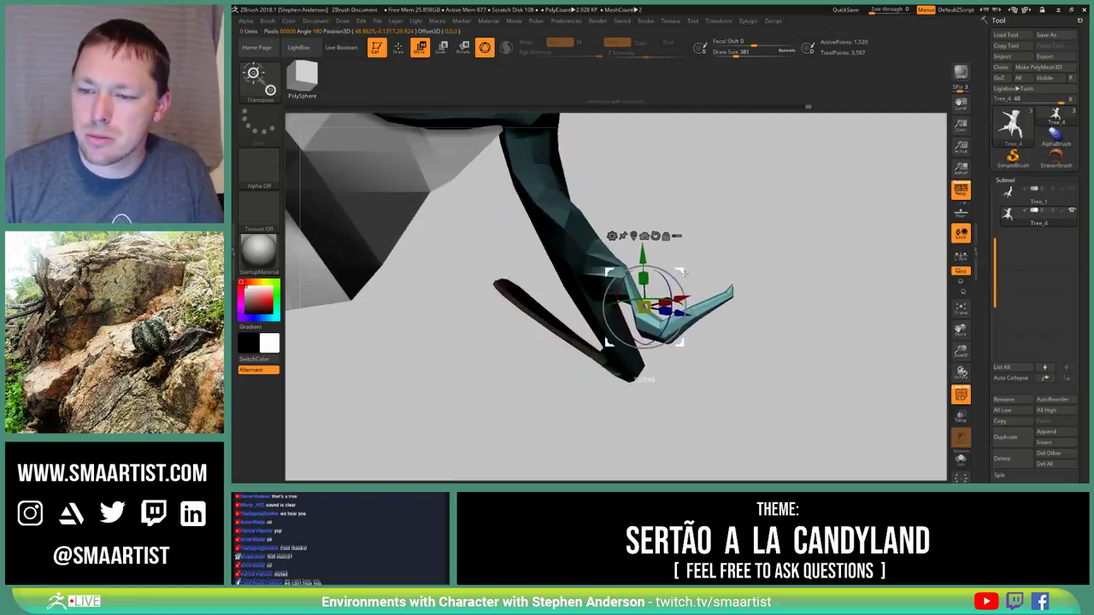
pyautogui.moveTo(684, 274); pyautogui.dragTo(774, 198)
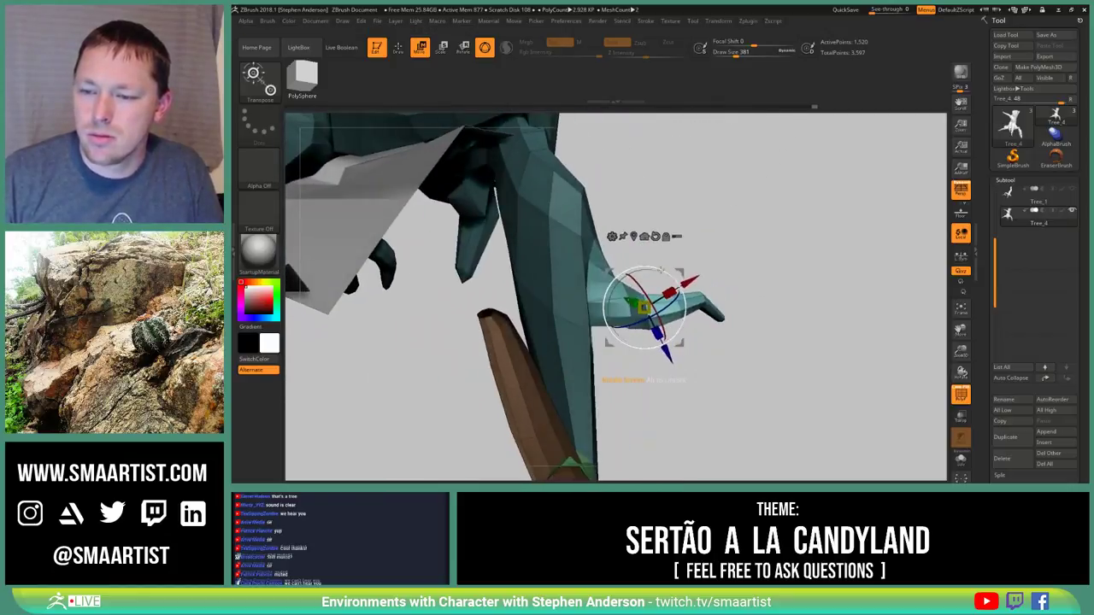
pyautogui.moveTo(743, 248); pyautogui.dragTo(744, 303)
pyautogui.moveTo(744, 304); pyautogui.dragTo(737, 342, button='right')
pyautogui.press('q')
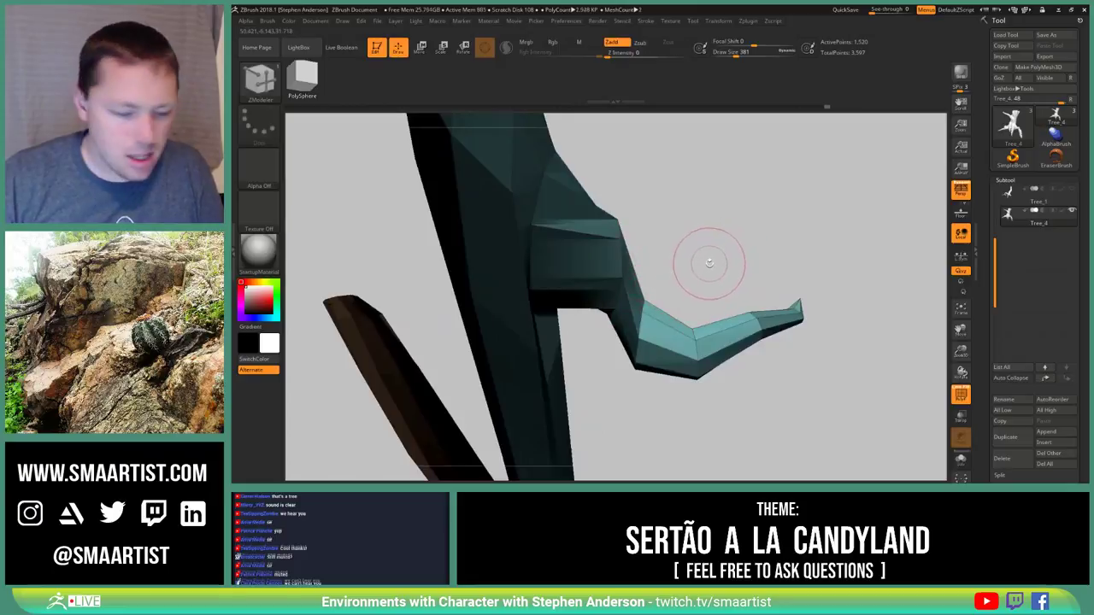
# Move the brown end section of the main root downward with the gizmo, and return to Draw mode
pyautogui.press('w')
pyautogui.moveTo(710, 263); pyautogui.dragTo(689, 368)
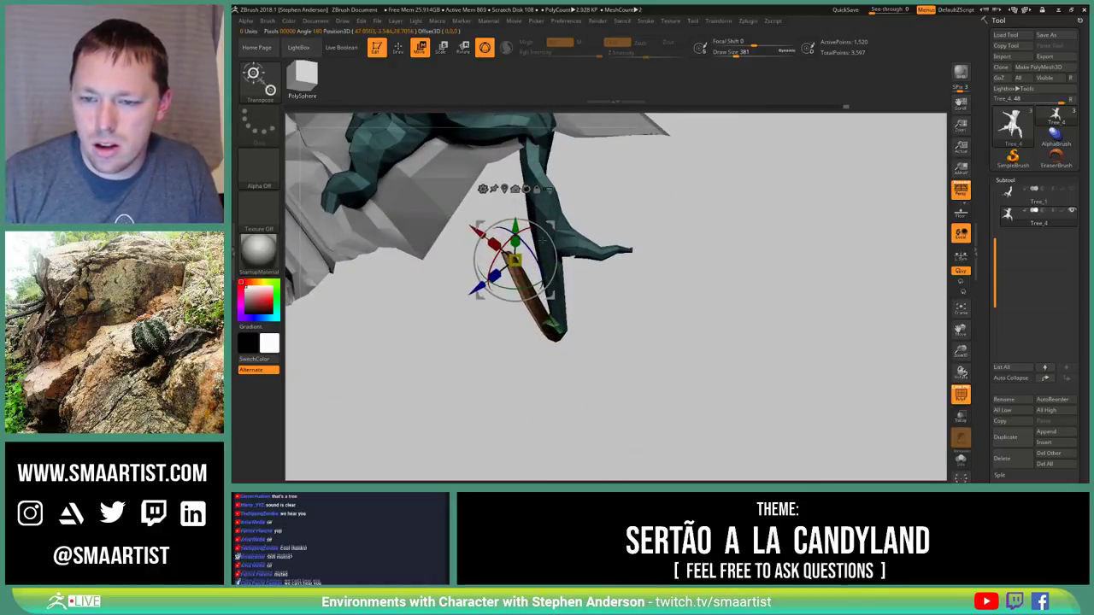
pyautogui.moveTo(551, 226); pyautogui.dragTo(543, 264)
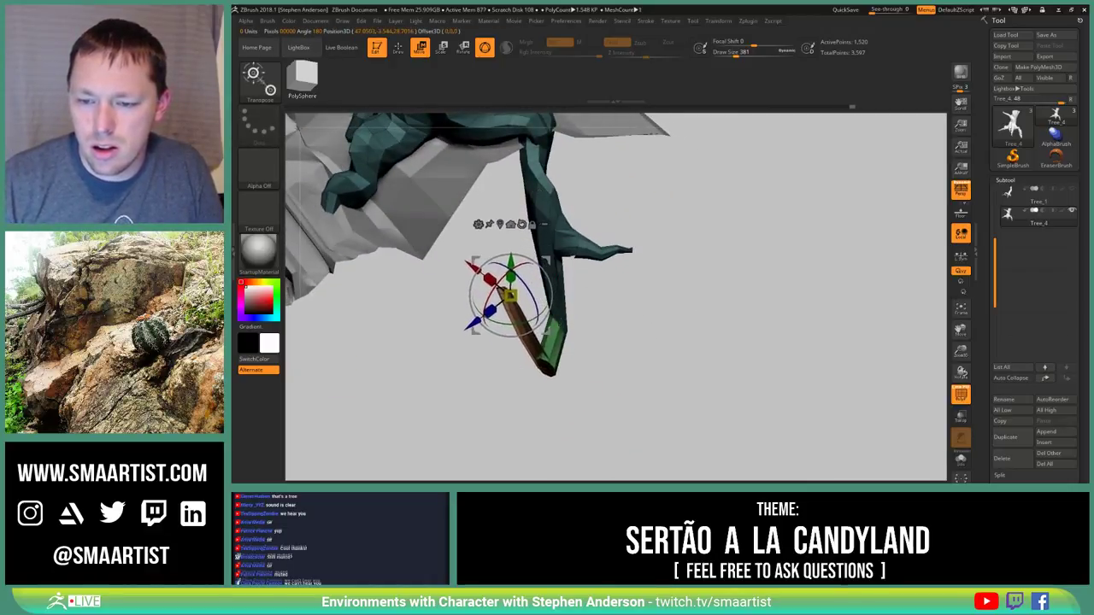
pyautogui.moveTo(629, 322)
pyautogui.mouseDown()
pyautogui.moveTo(547, 317)
pyautogui.moveTo(592, 318)
pyautogui.mouseUp()
pyautogui.press('q')
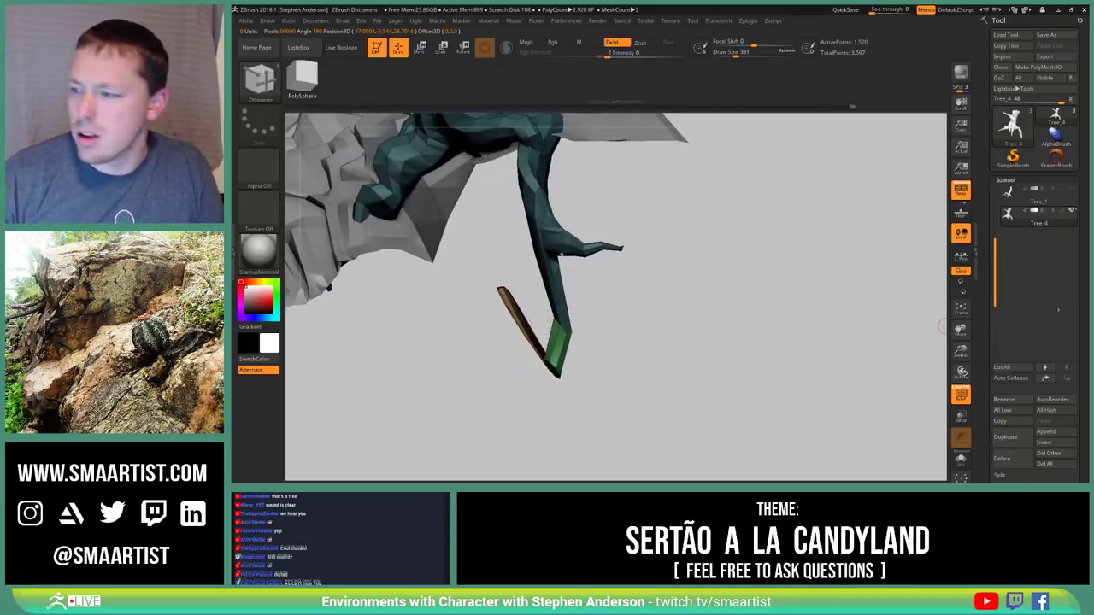
# Smooth the unmasked root end with the Polish deformation
pyautogui.moveTo(1086, 418); pyautogui.dragTo(1077, 331)
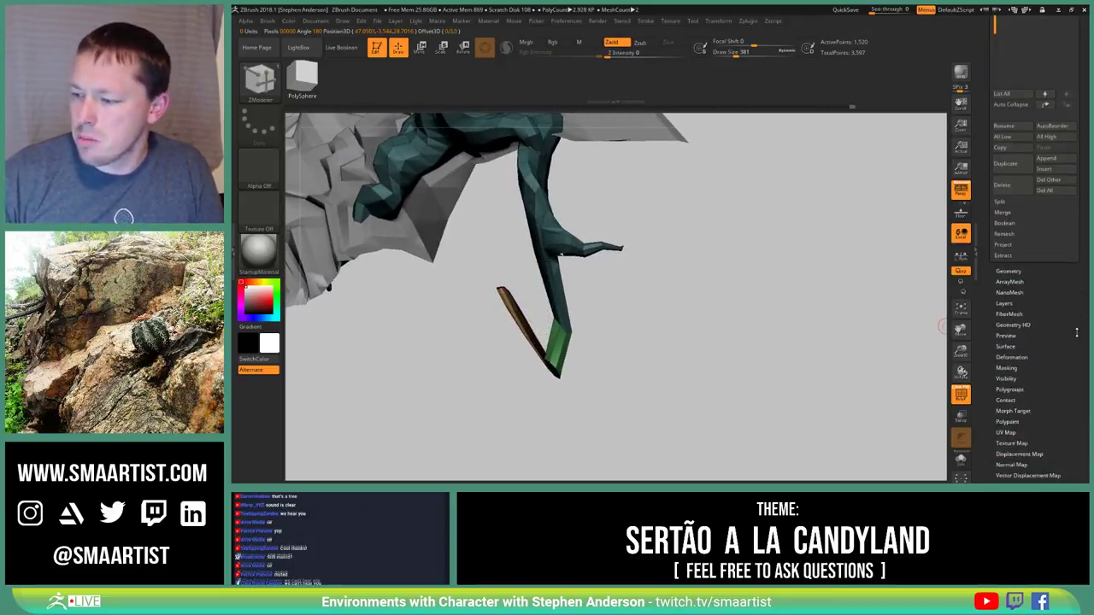
pyautogui.click(1013, 359)
pyautogui.moveTo(1048, 399); pyautogui.dragTo(1048, 472)
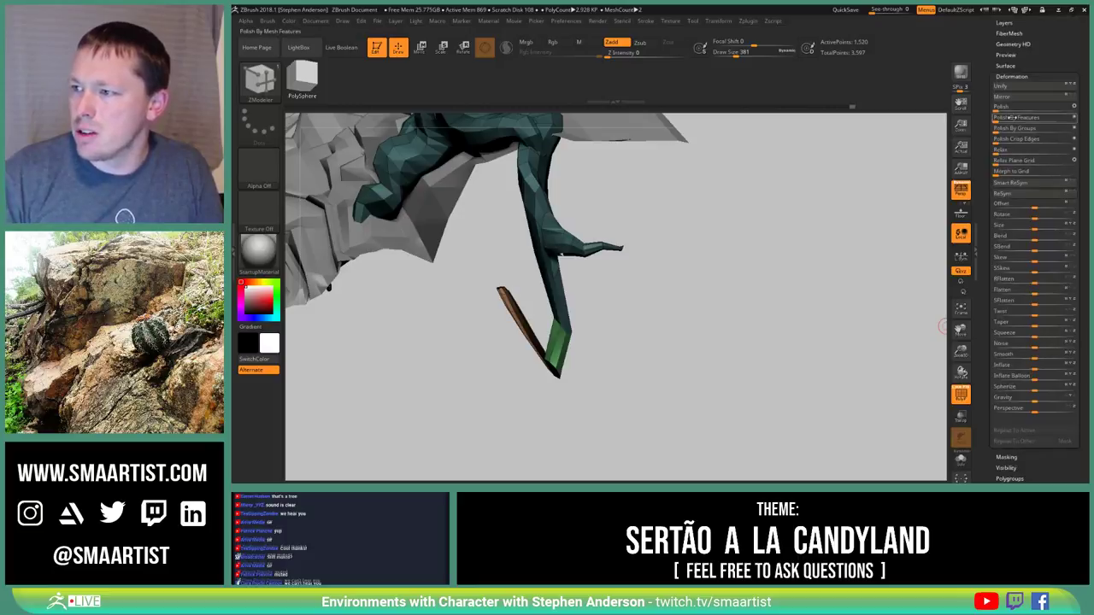
pyautogui.moveTo(997, 107); pyautogui.dragTo(1042, 108)
pyautogui.moveTo(588, 317); pyautogui.dragTo(666, 329)
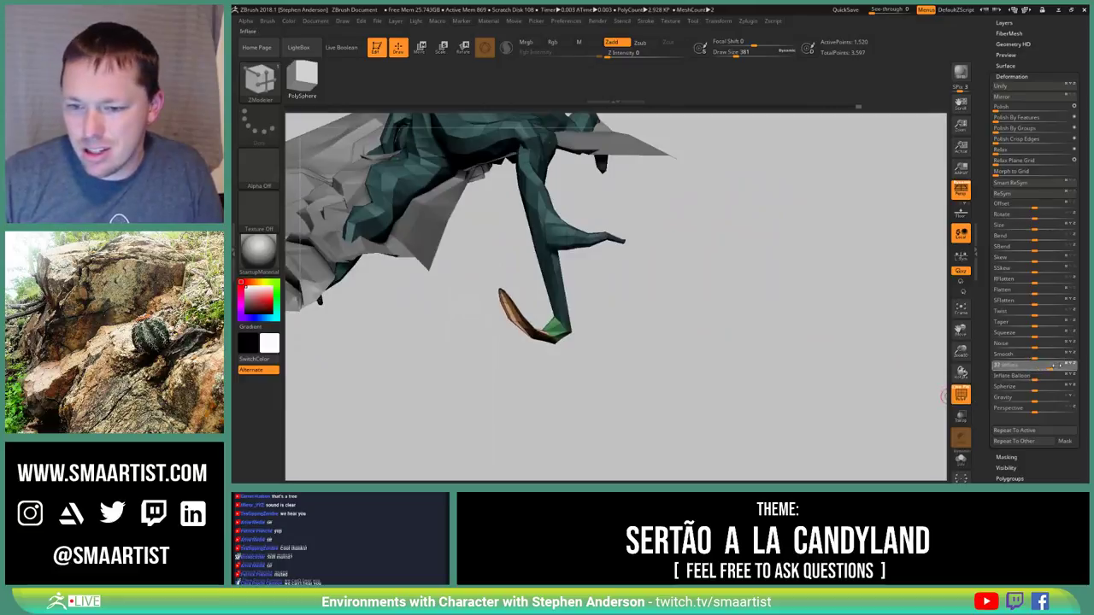
# Thicken the brown root end with the Inflate deformation and reapply it to the active subtool
pyautogui.moveTo(1035, 370); pyautogui.dragTo(1069, 368)
pyautogui.click(1036, 432)
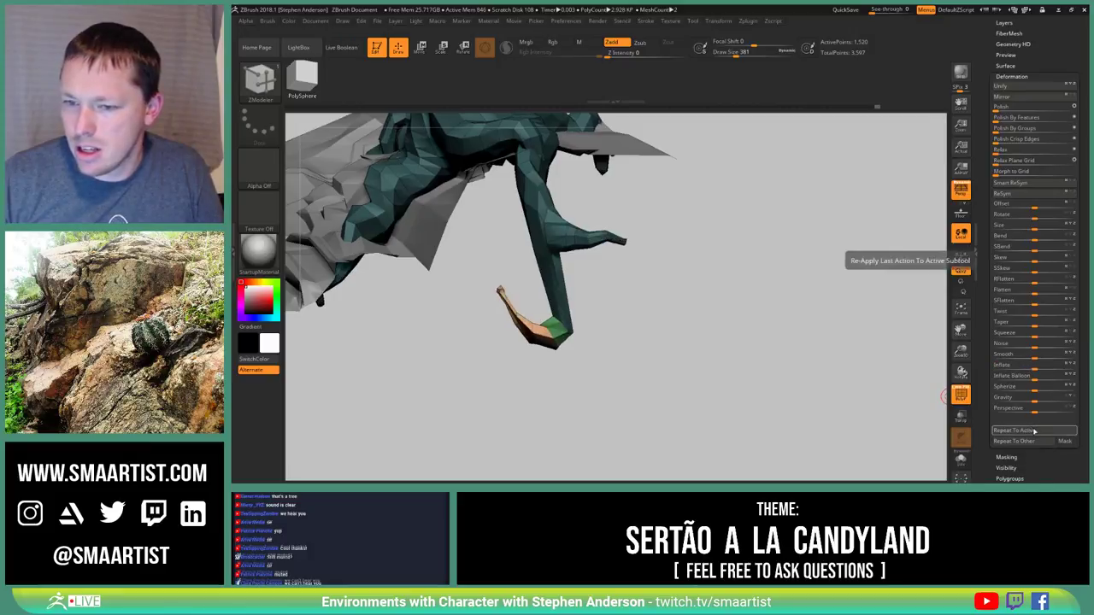
pyautogui.hotkey('ctrl', 'z')
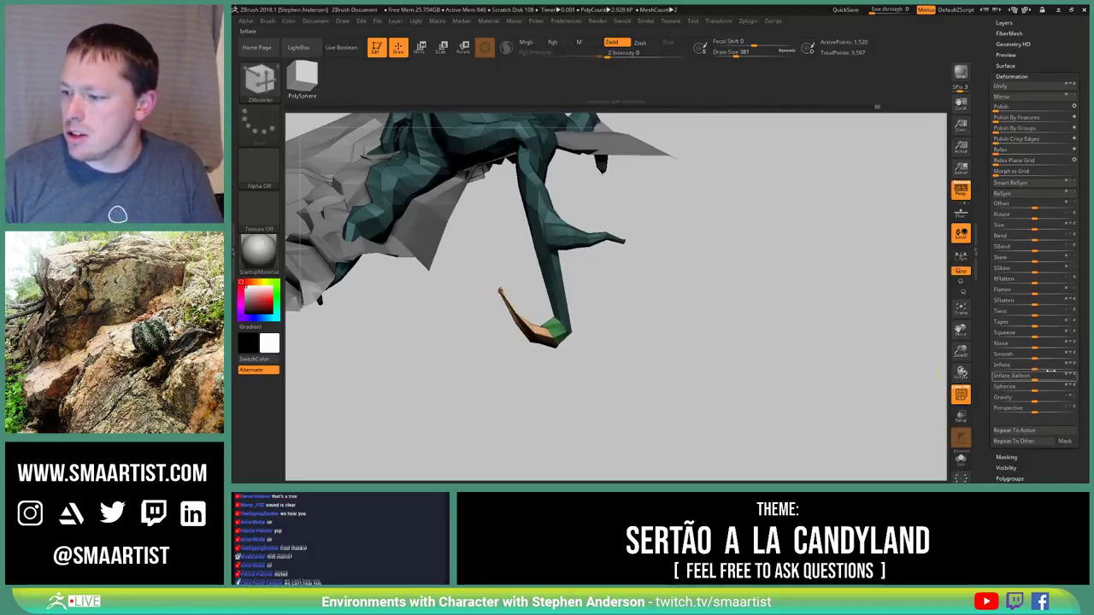
pyautogui.click(1026, 435)
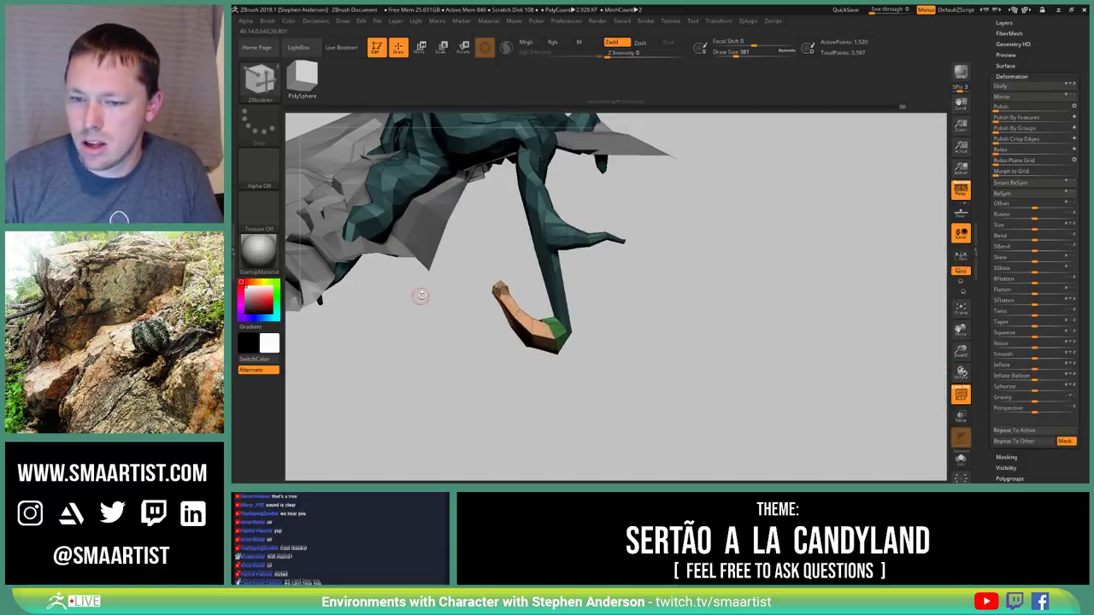
# Polish the inflated root end again into a smooth, pointed taper
pyautogui.press('shift')
pyautogui.moveTo(584, 337)
pyautogui.mouseDown()
pyautogui.moveTo(602, 326)
pyautogui.moveTo(600, 341)
pyautogui.mouseUp()
pyautogui.hotkey('ctrl', 'z')
pyautogui.moveTo(996, 116); pyautogui.dragTo(1050, 118)
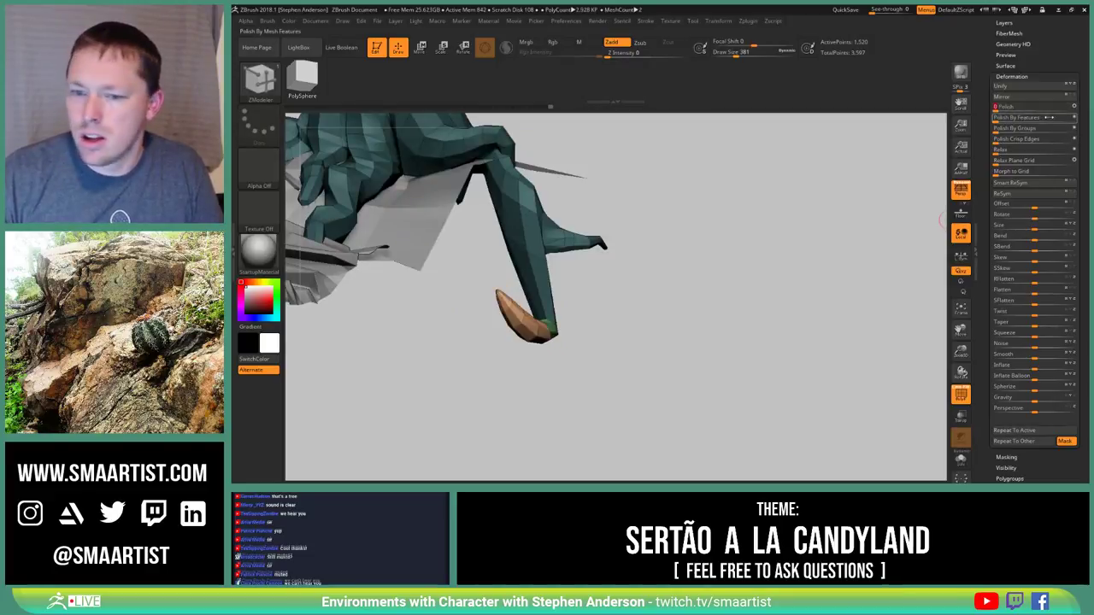
# Bend the root end downward into a curled hook using the Move brush at larger brush sizes
pyautogui.moveTo(651, 290); pyautogui.dragTo(595, 300)
pyautogui.press('b')
pyautogui.press('m')
pyautogui.press('v')
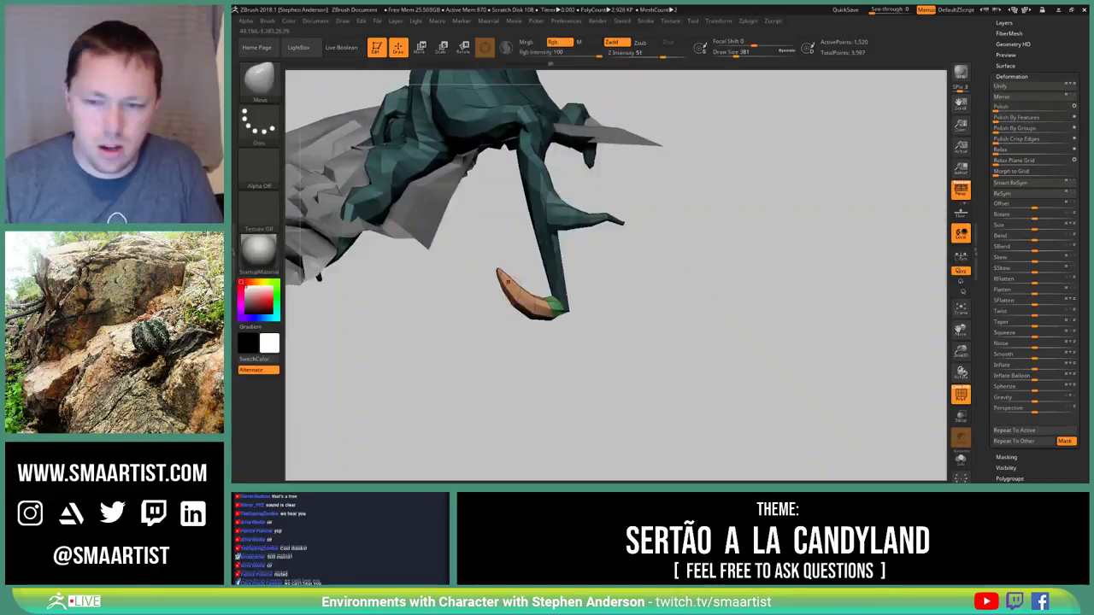
pyautogui.moveTo(496, 318); pyautogui.dragTo(510, 309)
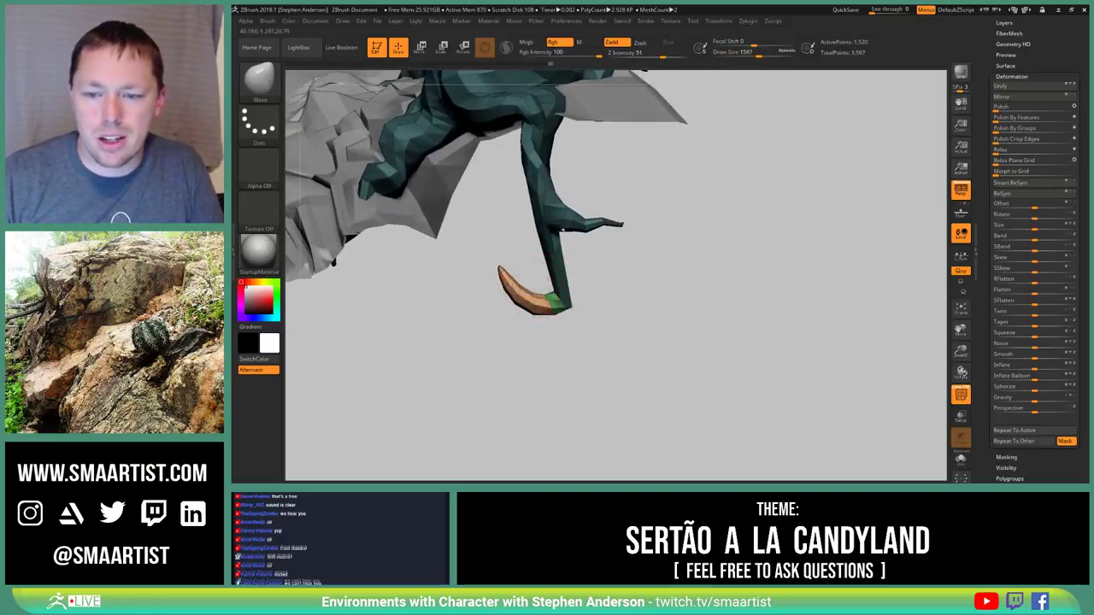
pyautogui.moveTo(503, 301)
pyautogui.mouseDown()
pyautogui.moveTo(525, 284)
pyautogui.moveTo(500, 289)
pyautogui.moveTo(533, 306)
pyautogui.mouseUp()
pyautogui.press('s')
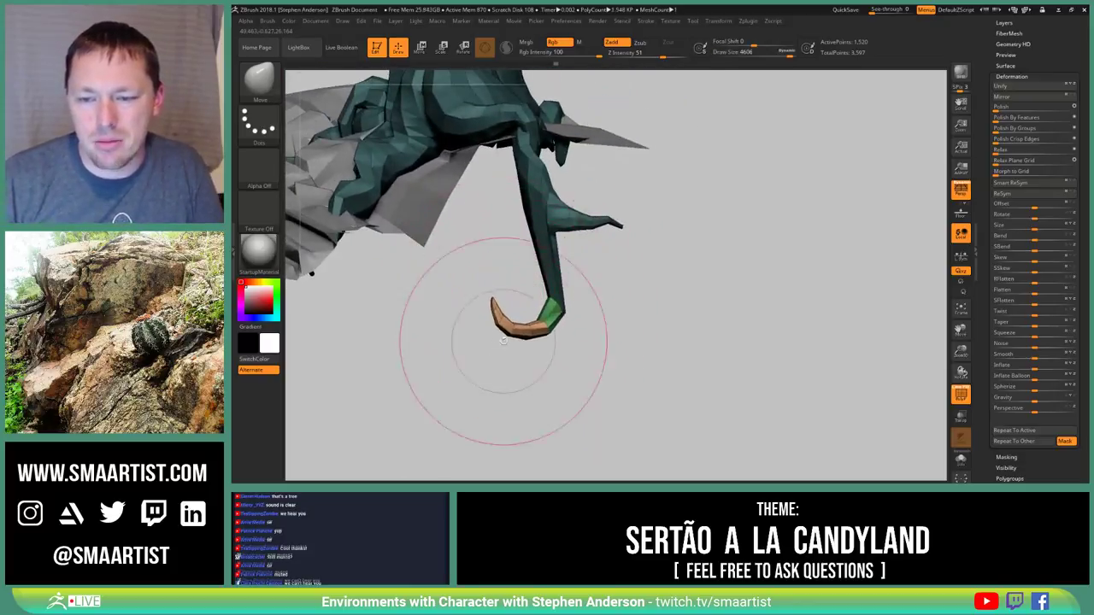
pyautogui.moveTo(551, 341)
pyautogui.mouseDown()
pyautogui.moveTo(557, 316)
pyautogui.moveTo(564, 327)
pyautogui.moveTo(538, 329)
pyautogui.moveTo(579, 326)
pyautogui.moveTo(545, 290)
pyautogui.moveTo(535, 325)
pyautogui.moveTo(547, 368)
pyautogui.mouseUp()
pyautogui.moveTo(557, 291)
pyautogui.mouseDown()
pyautogui.moveTo(599, 247)
pyautogui.moveTo(573, 241)
pyautogui.mouseUp()
pyautogui.press('s')
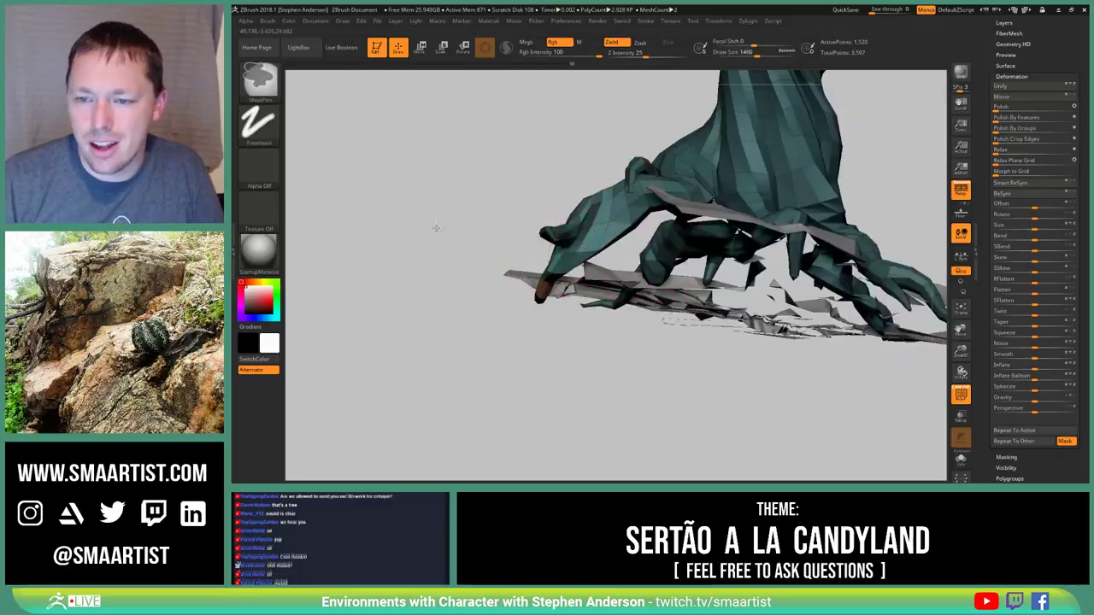
# Clear the mask and adjust the shape of the surrounding roots with the Move brush
pyautogui.keyDown('ctrl'); pyautogui.moveTo(437, 229); pyautogui.dragTo(453, 244); pyautogui.keyUp('ctrl')
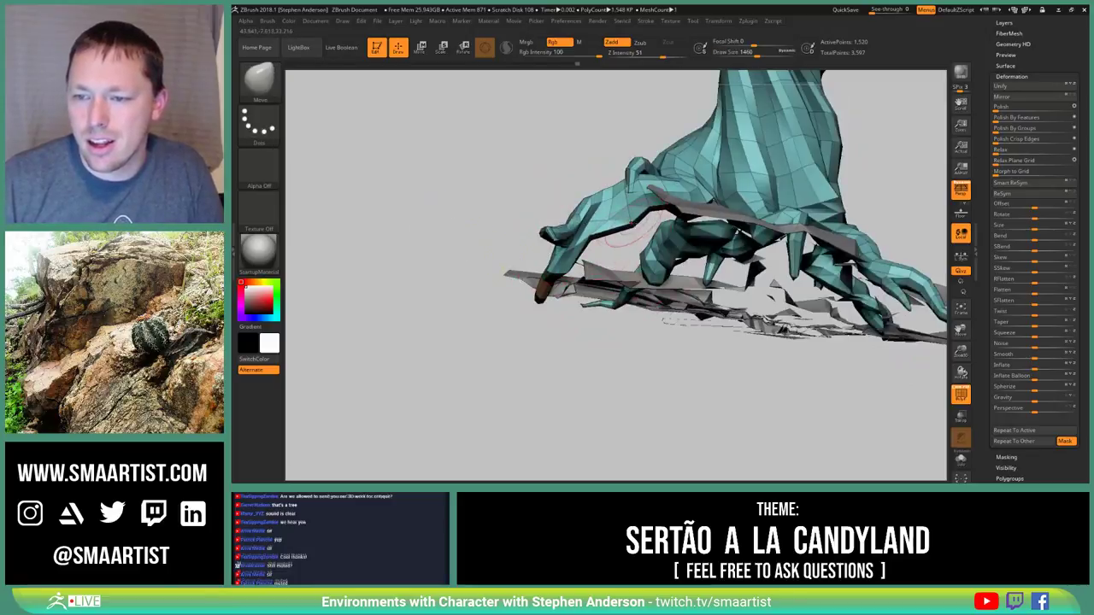
pyautogui.moveTo(630, 218); pyautogui.dragTo(675, 214)
pyautogui.press('shift')
pyautogui.moveTo(677, 272); pyautogui.dragTo(698, 242)
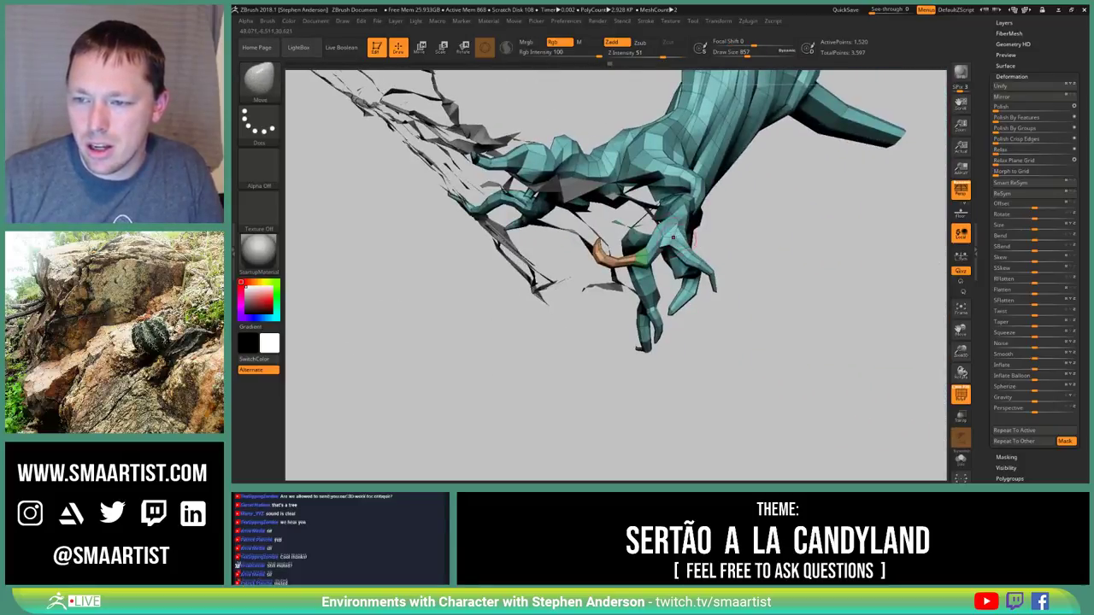
# Inspect the whole tree stump, its roots and both branches from several angles
pyautogui.moveTo(673, 238); pyautogui.dragTo(641, 240, button='right')
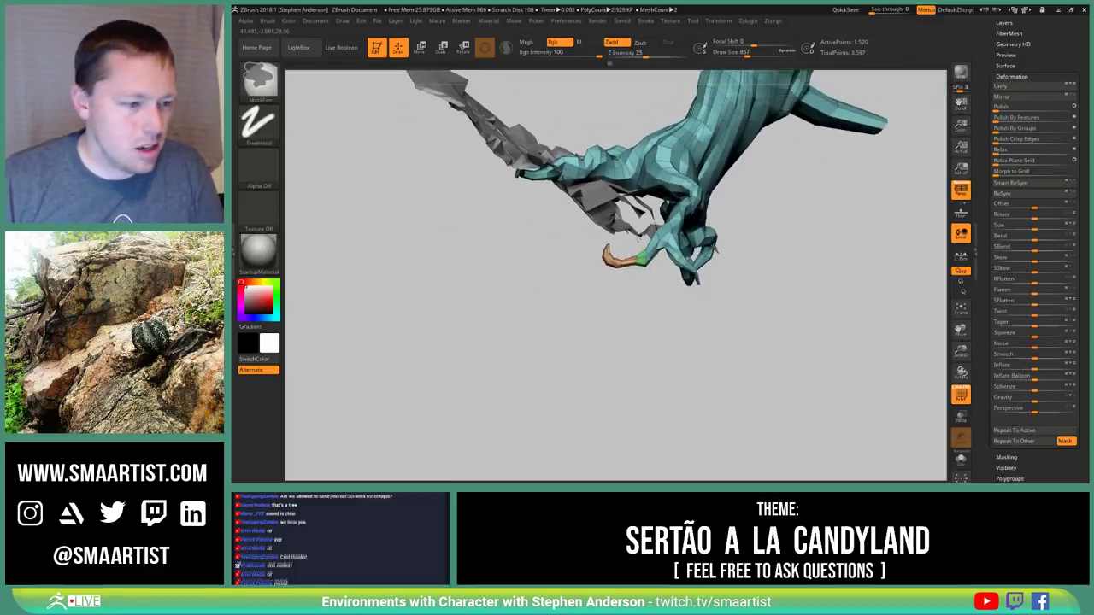
pyautogui.moveTo(701, 214); pyautogui.dragTo(478, 206)
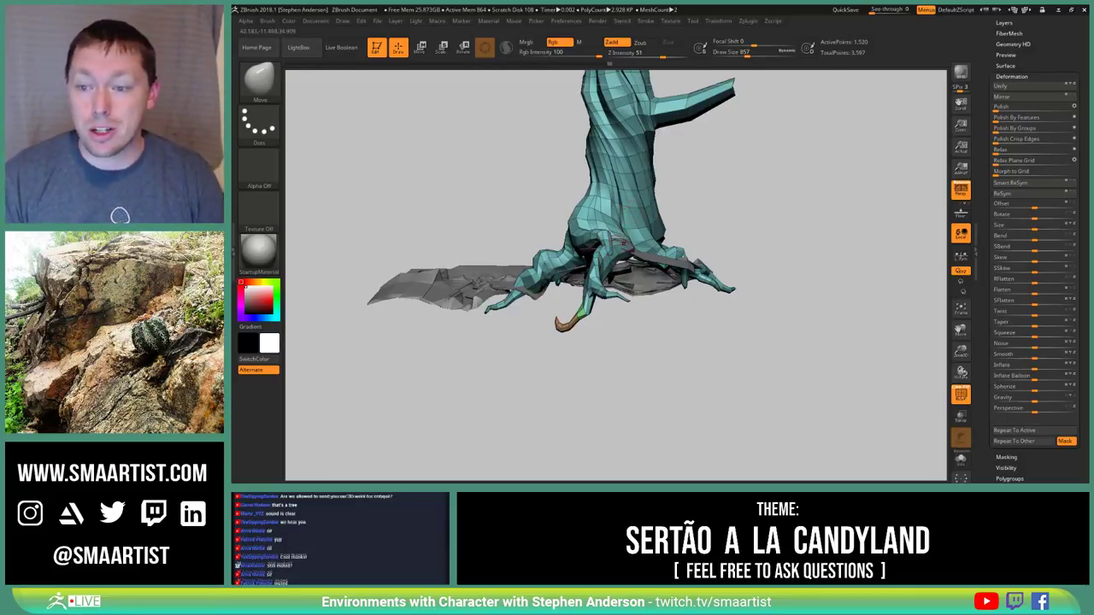
pyautogui.moveTo(626, 243)
pyautogui.mouseDown(button='right')
pyautogui.moveTo(635, 261)
pyautogui.moveTo(639, 231)
pyautogui.mouseUp(button='right')
pyautogui.moveTo(630, 244); pyautogui.dragTo(511, 295)
pyautogui.moveTo(556, 267); pyautogui.dragTo(541, 258)
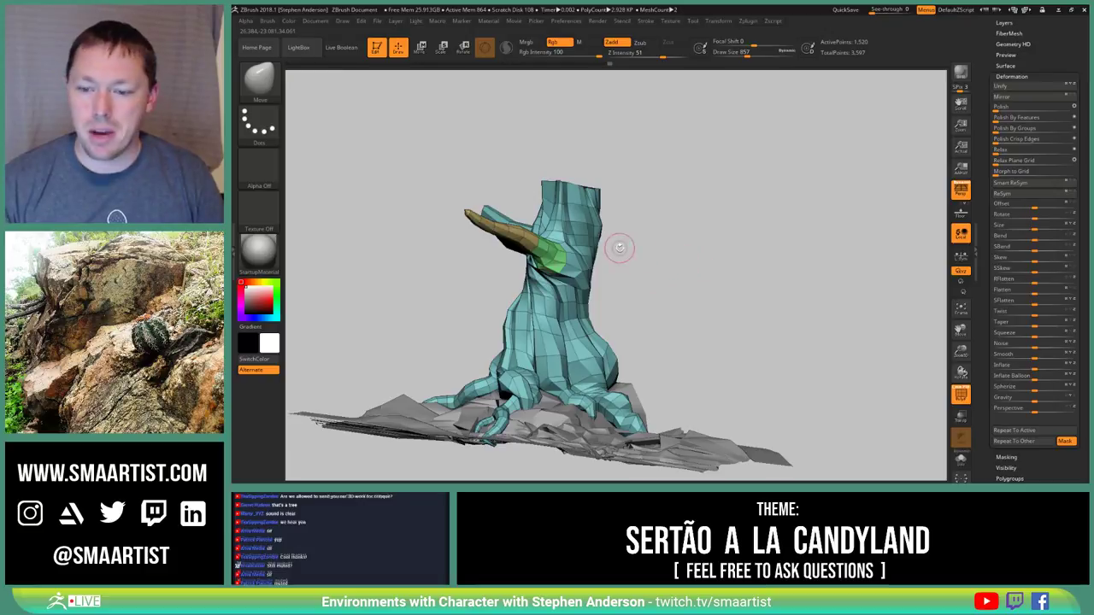
pyautogui.moveTo(618, 247)
pyautogui.mouseDown()
pyautogui.moveTo(652, 217)
pyautogui.moveTo(636, 230)
pyautogui.mouseUp()
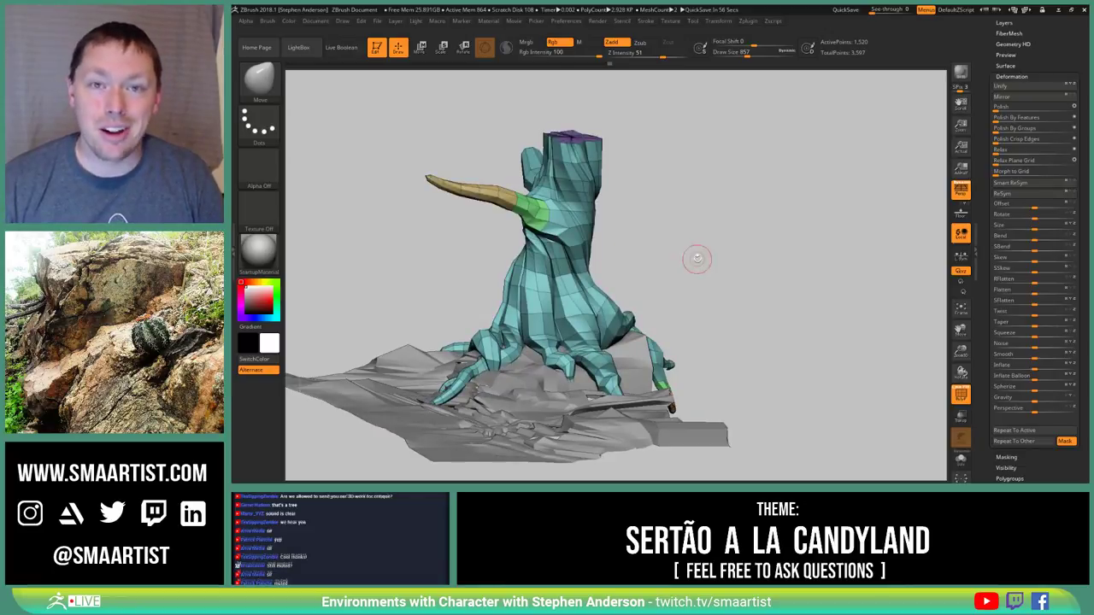
# Examine the trunk and both branches from several angles in low-poly and smoothed form, with and without the polygroup wireframe
pyautogui.moveTo(673, 256)
pyautogui.mouseDown()
pyautogui.moveTo(693, 258)
pyautogui.moveTo(664, 254)
pyautogui.moveTo(700, 227)
pyautogui.moveTo(659, 240)
pyautogui.moveTo(690, 213)
pyautogui.moveTo(721, 254)
pyautogui.moveTo(640, 240)
pyautogui.moveTo(676, 258)
pyautogui.moveTo(630, 262)
pyautogui.moveTo(688, 269)
pyautogui.mouseUp()
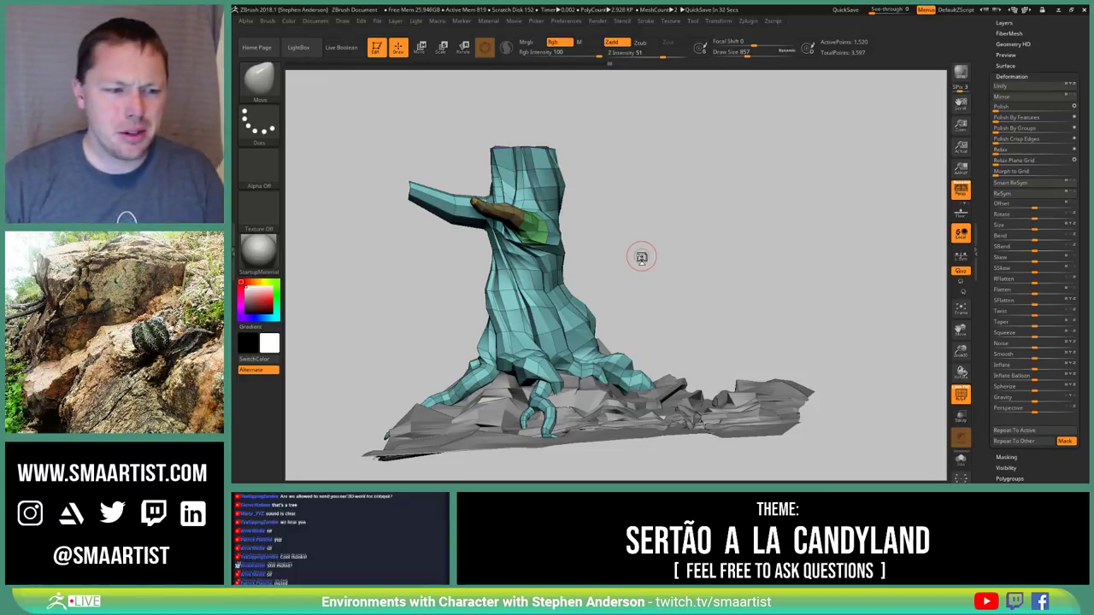
pyautogui.moveTo(624, 275); pyautogui.dragTo(659, 242)
pyautogui.click(702, 163)
pyautogui.keyDown('ctrl'); pyautogui.moveTo(659, 241); pyautogui.dragTo(662, 286, button='right'); pyautogui.keyUp('ctrl')
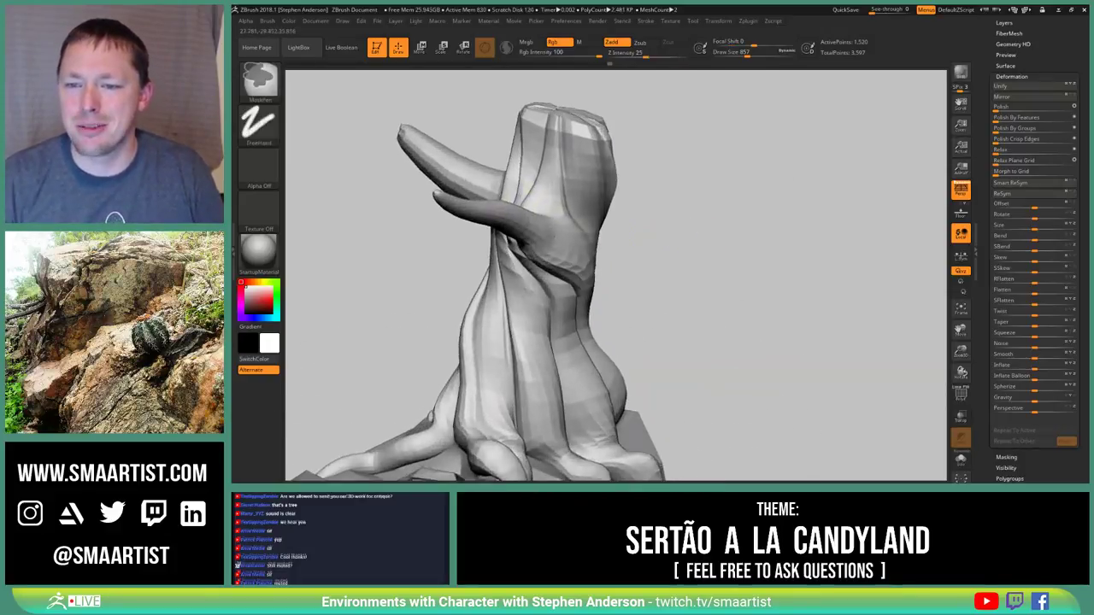
pyautogui.keyDown('ctrl'); pyautogui.moveTo(548, 197); pyautogui.dragTo(631, 197, button='right'); pyautogui.keyUp('ctrl')
pyautogui.hotkey('shift', 'f')
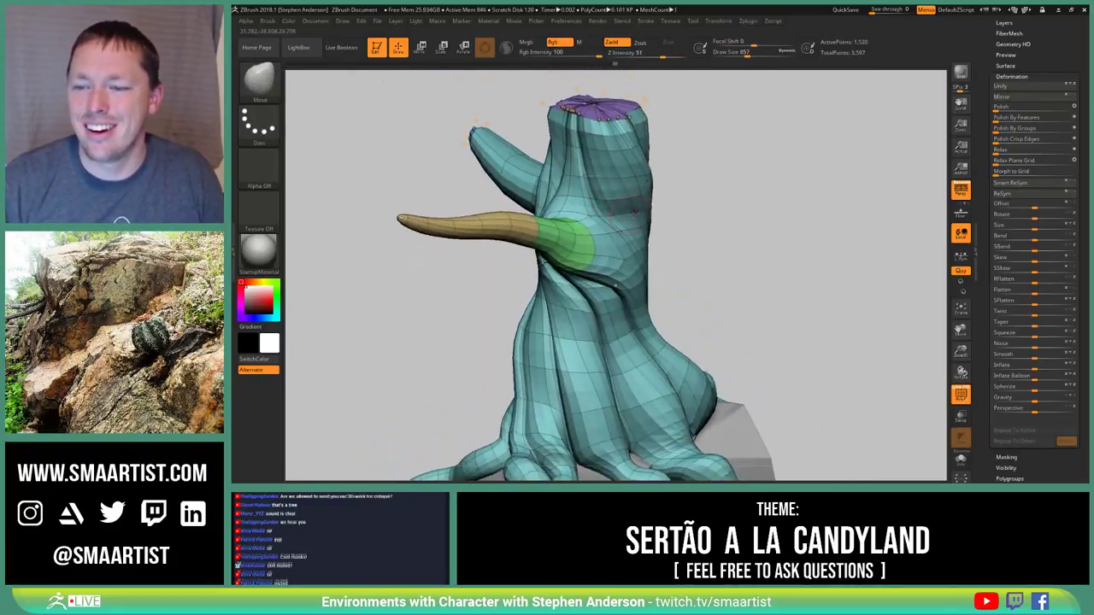
pyautogui.moveTo(634, 202); pyautogui.dragTo(607, 206, button='right')
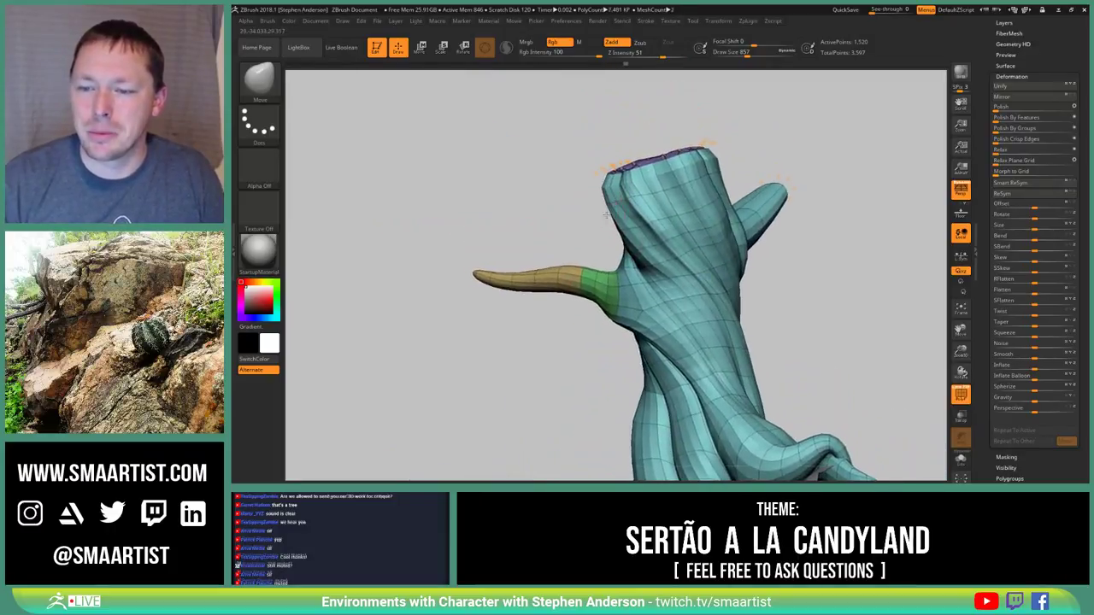
pyautogui.moveTo(522, 235); pyautogui.dragTo(575, 271, button='right')
pyautogui.moveTo(573, 270); pyautogui.dragTo(589, 306)
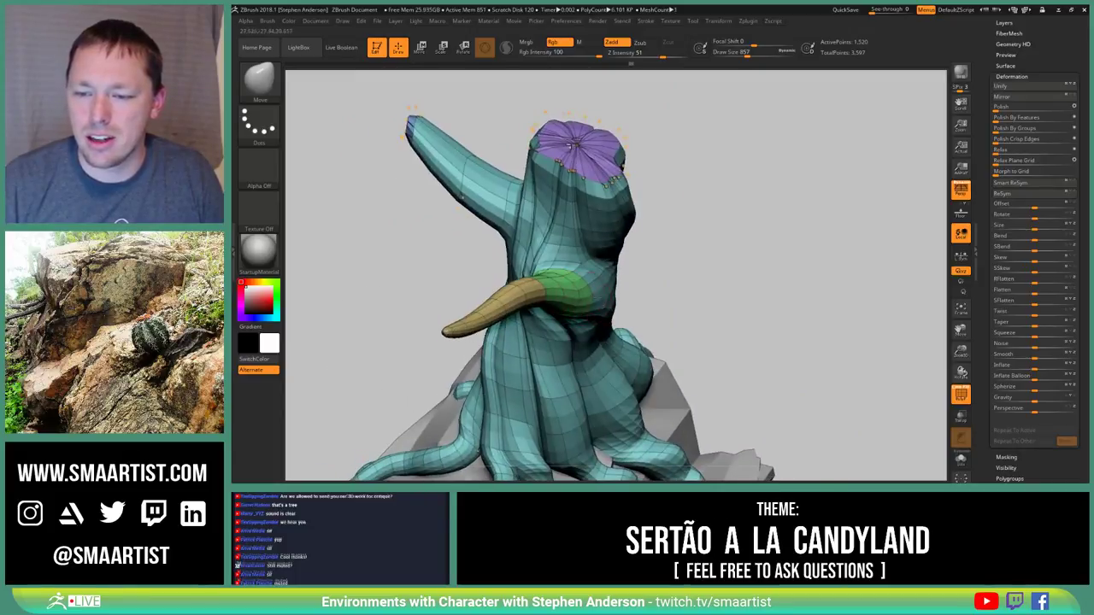
pyautogui.moveTo(571, 145); pyautogui.dragTo(473, 105, button='right')
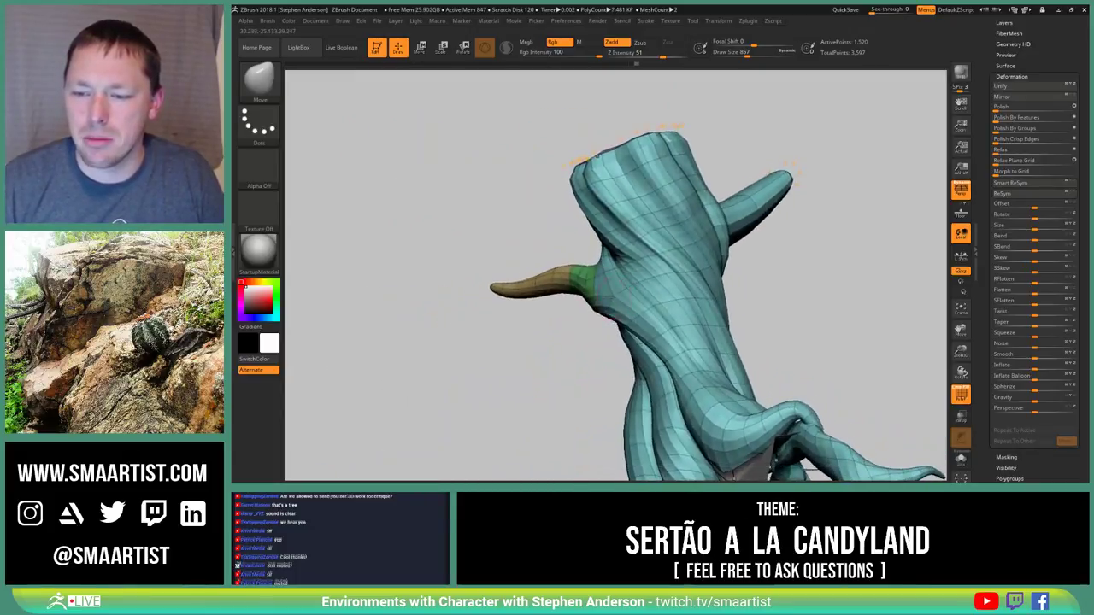
pyautogui.moveTo(552, 262); pyautogui.dragTo(633, 282)
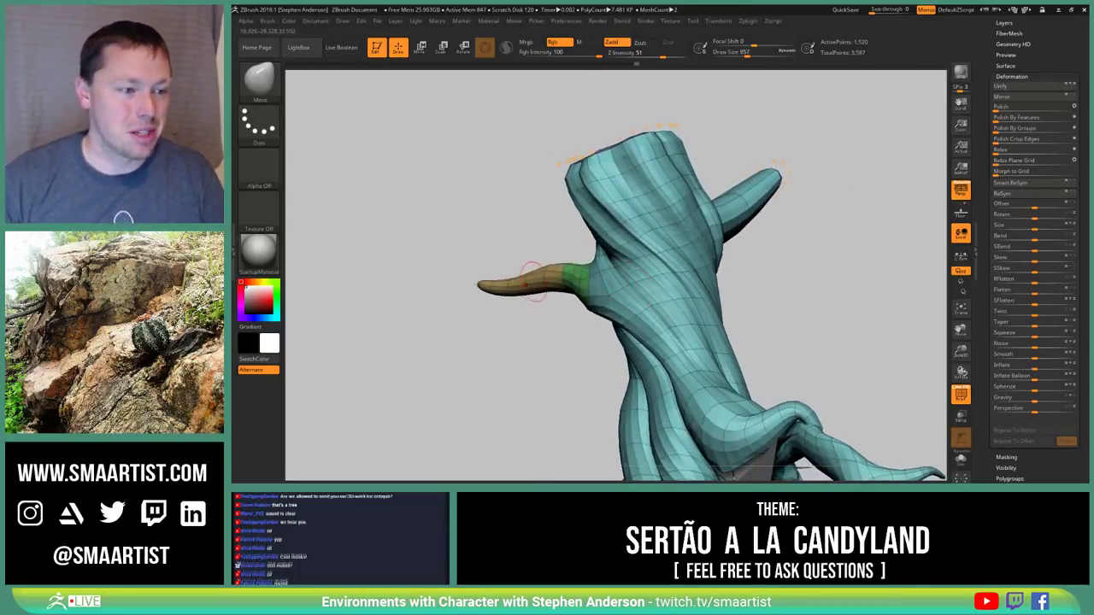
pyautogui.moveTo(611, 267); pyautogui.dragTo(662, 272, button='right')
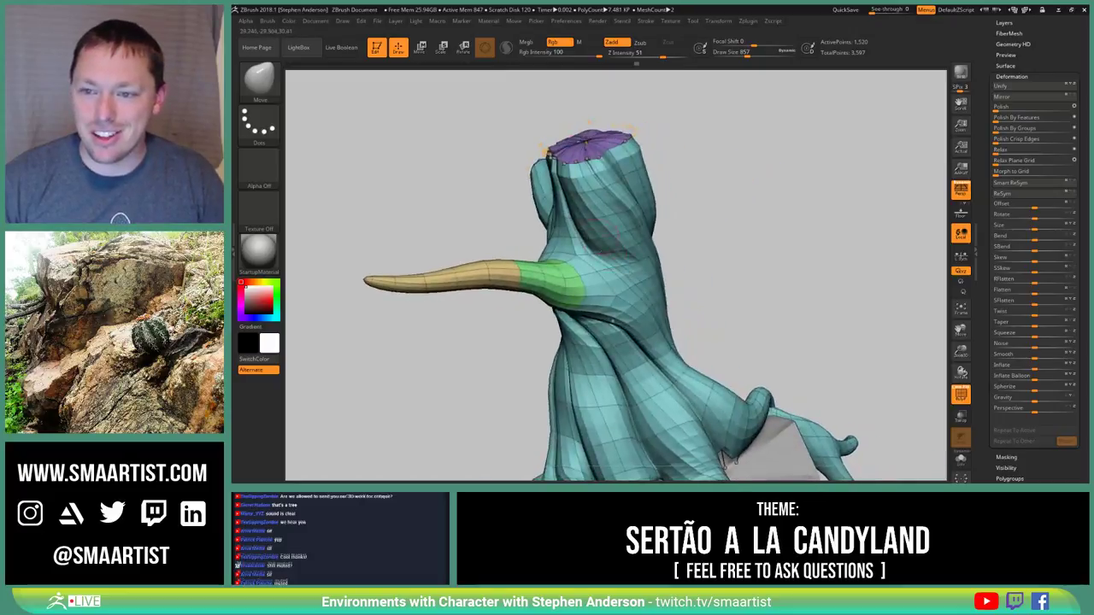
pyautogui.moveTo(599, 188)
pyautogui.keyDown('alt'); pyautogui.mouseDown(button='right')
pyautogui.moveTo(564, 259)
pyautogui.moveTo(567, 324)
pyautogui.moveTo(596, 282)
pyautogui.moveTo(583, 266)
pyautogui.moveTo(581, 175)
pyautogui.moveTo(606, 215)
pyautogui.moveTo(513, 272)
pyautogui.moveTo(622, 252)
pyautogui.moveTo(593, 255)
pyautogui.moveTo(547, 181)
pyautogui.moveTo(512, 198)
pyautogui.moveTo(548, 209)
pyautogui.mouseUp(button='right'); pyautogui.keyUp('alt')
pyautogui.hotkey('shift', 'f')
pyautogui.hotkey('shift', 'f')
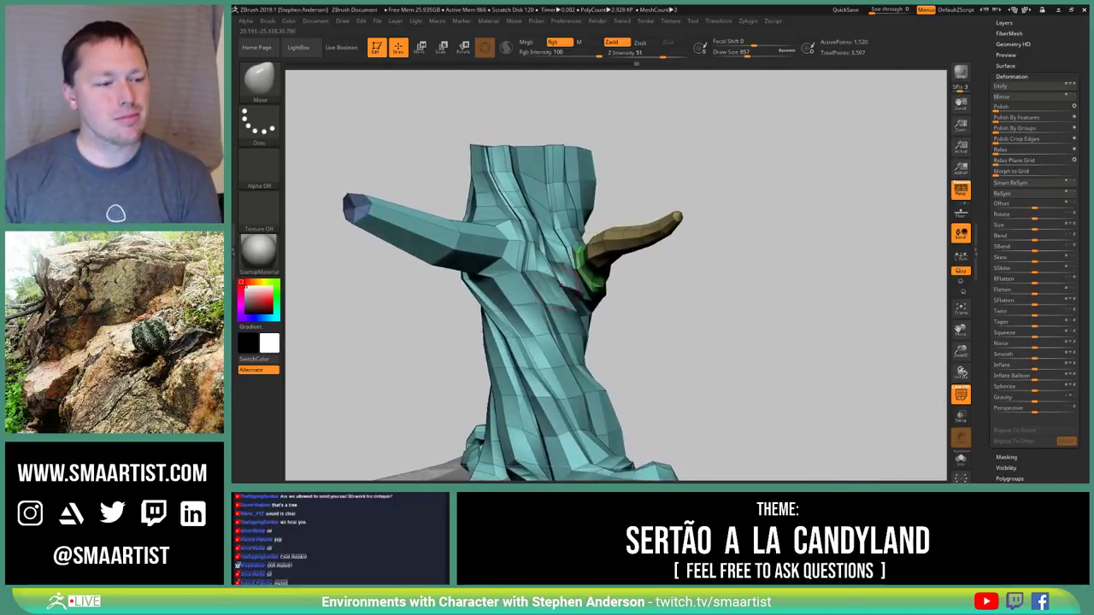
# Examine the low-poly stump's trunk base, root ends and how they sit on the rocky ground
pyautogui.moveTo(525, 268); pyautogui.dragTo(586, 275)
pyautogui.moveTo(587, 248); pyautogui.dragTo(548, 208, button='right')
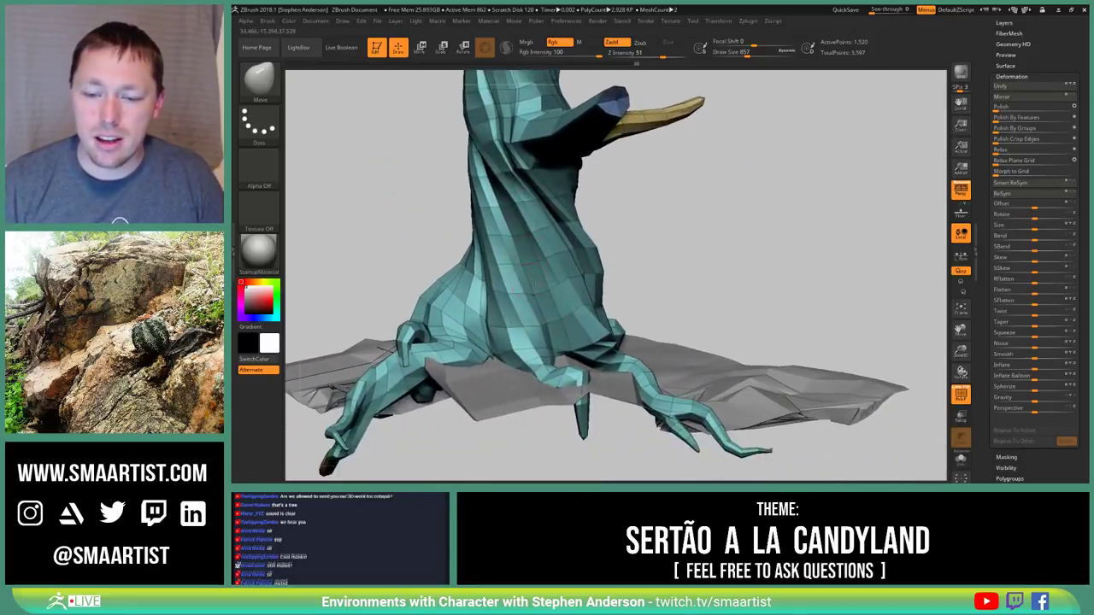
pyautogui.moveTo(506, 299); pyautogui.dragTo(549, 289, button='right')
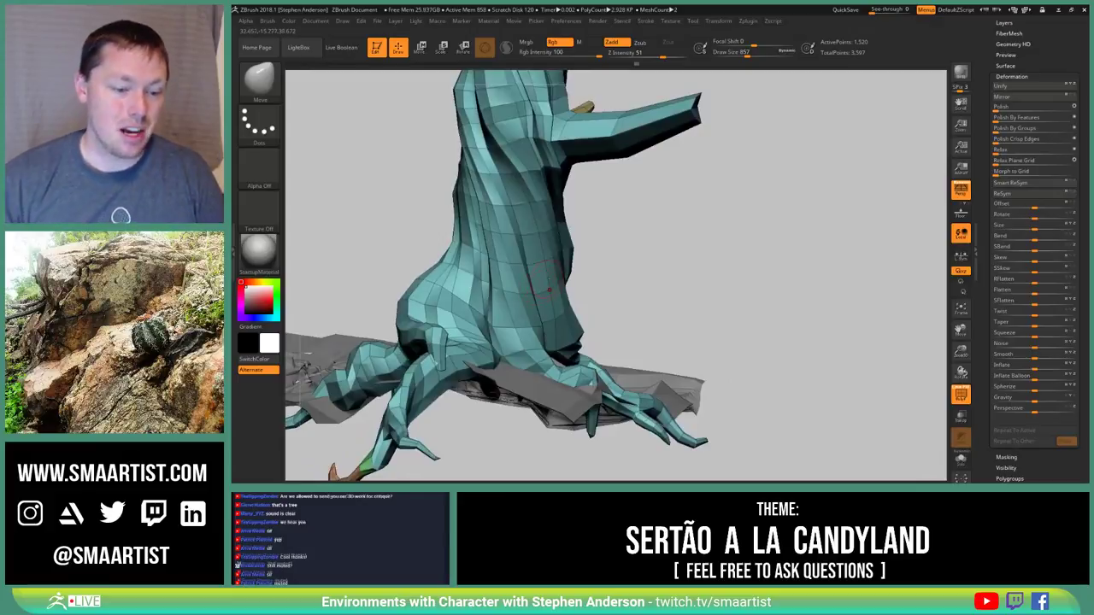
pyautogui.moveTo(515, 312); pyautogui.dragTo(547, 385, button='right')
pyautogui.moveTo(462, 405); pyautogui.dragTo(493, 408, button='right')
pyautogui.moveTo(490, 314); pyautogui.dragTo(494, 372)
pyautogui.moveTo(494, 372)
pyautogui.mouseDown(button='right')
pyautogui.moveTo(500, 282)
pyautogui.moveTo(493, 366)
pyautogui.moveTo(507, 367)
pyautogui.mouseUp(button='right')
pyautogui.moveTo(491, 328); pyautogui.dragTo(539, 287)
pyautogui.keyDown('alt'); pyautogui.moveTo(518, 266); pyautogui.dragTo(551, 284, button='right'); pyautogui.keyUp('alt')
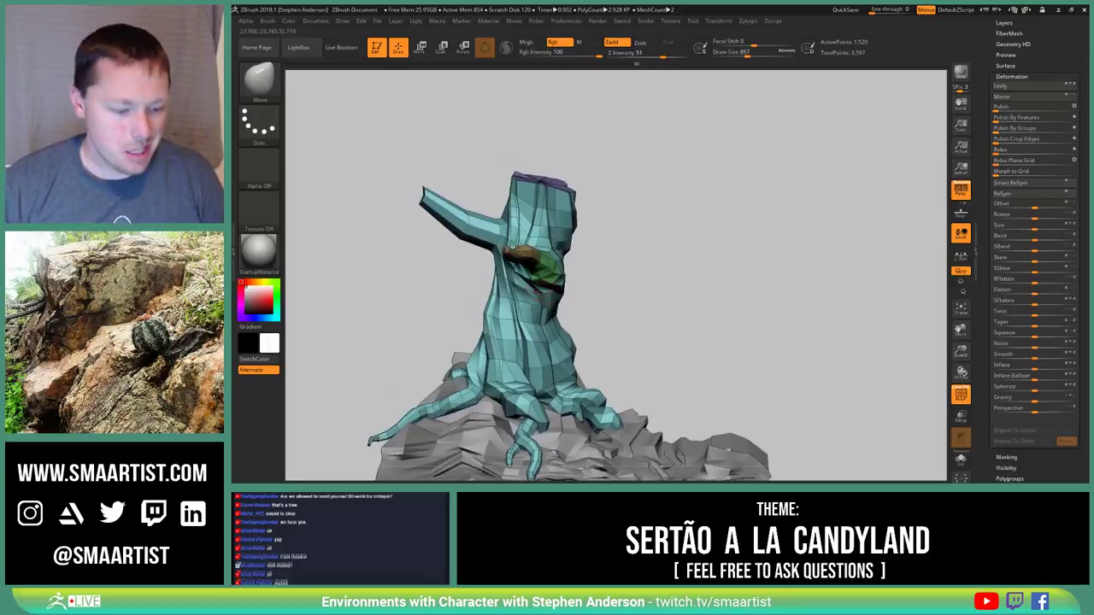
pyautogui.keyDown('alt'); pyautogui.moveTo(539, 289); pyautogui.dragTo(537, 202, button='right'); pyautogui.keyUp('alt')
pyautogui.moveTo(607, 264); pyautogui.dragTo(556, 299, button='right')
# Switch to the rocky ground subtool, and return to the tree subtool
pyautogui.keyDown('alt'); pyautogui.click(517, 298); pyautogui.keyUp('alt')
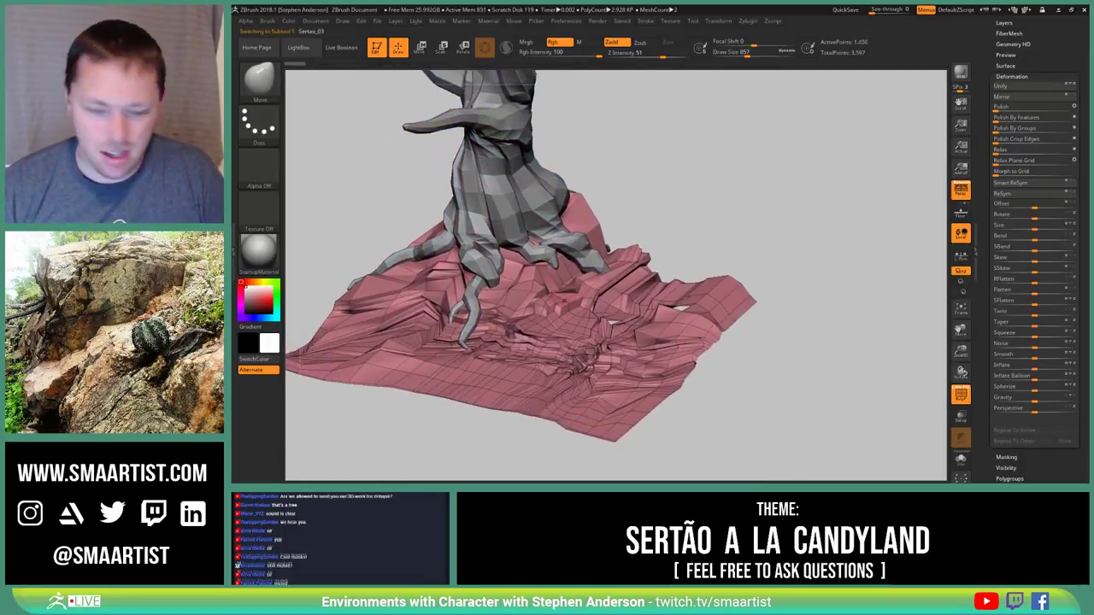
pyautogui.moveTo(525, 227)
pyautogui.keyDown('alt'); pyautogui.mouseDown(button='right')
pyautogui.moveTo(524, 342)
pyautogui.moveTo(517, 255)
pyautogui.moveTo(512, 295)
pyautogui.moveTo(527, 268)
pyautogui.moveTo(510, 281)
pyautogui.moveTo(579, 262)
pyautogui.moveTo(585, 273)
pyautogui.mouseUp(button='right'); pyautogui.keyUp('alt')
pyautogui.keyDown('alt'); pyautogui.click(506, 293); pyautogui.keyUp('alt')
pyautogui.press('ctrl')
pyautogui.hotkey('ctrl', 'shift', 'z')
pyautogui.moveTo(584, 273); pyautogui.dragTo(561, 266)
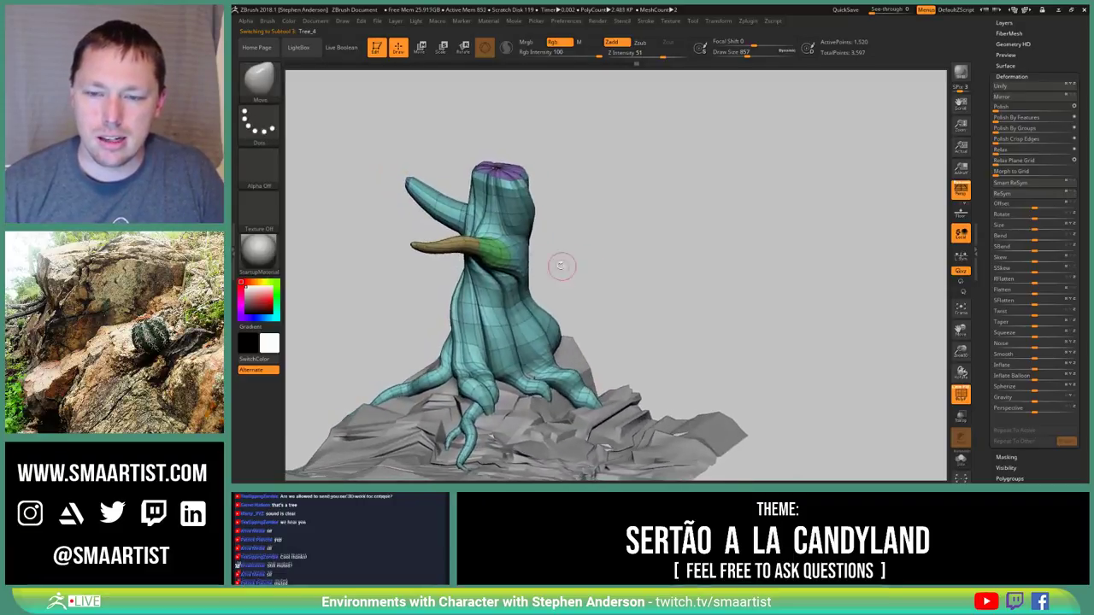
# Start a new ZSphere as the active tool and reduce the draw size to 203
pyautogui.moveTo(1055, 53); pyautogui.dragTo(1052, 141)
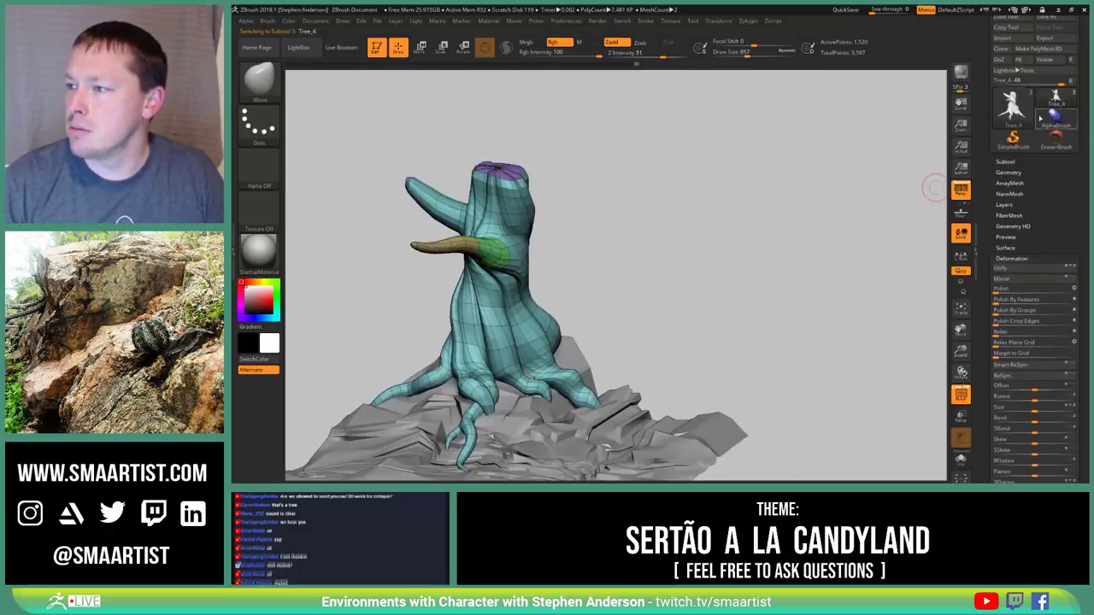
pyautogui.click(1011, 104)
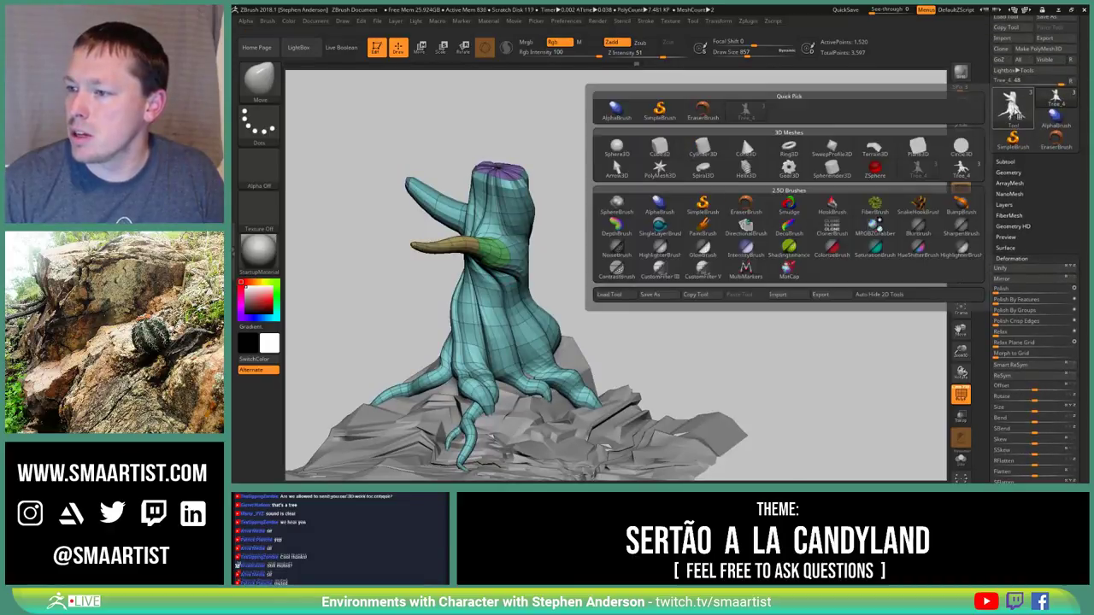
pyautogui.click(876, 172)
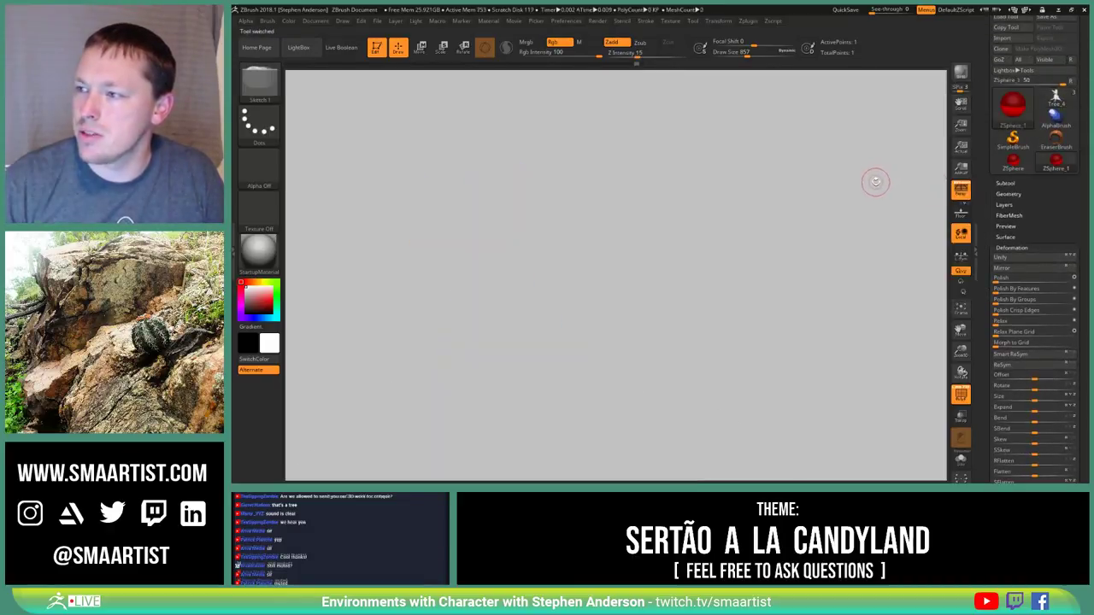
pyautogui.press('f')
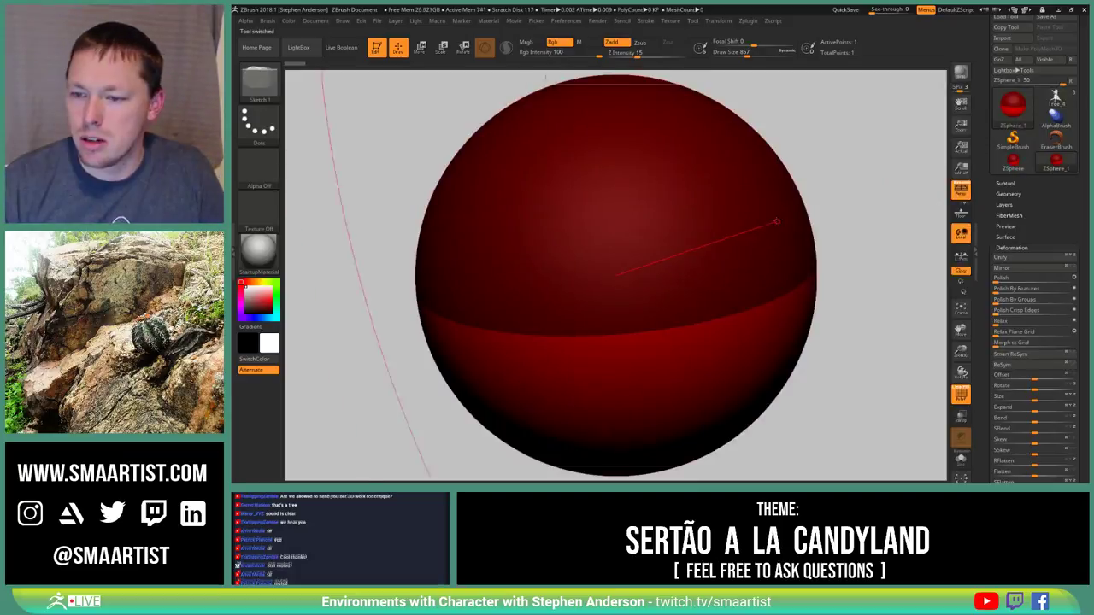
pyautogui.keyDown('ctrl'); pyautogui.moveTo(776, 220); pyautogui.dragTo(581, 237, button='right'); pyautogui.keyUp('ctrl')
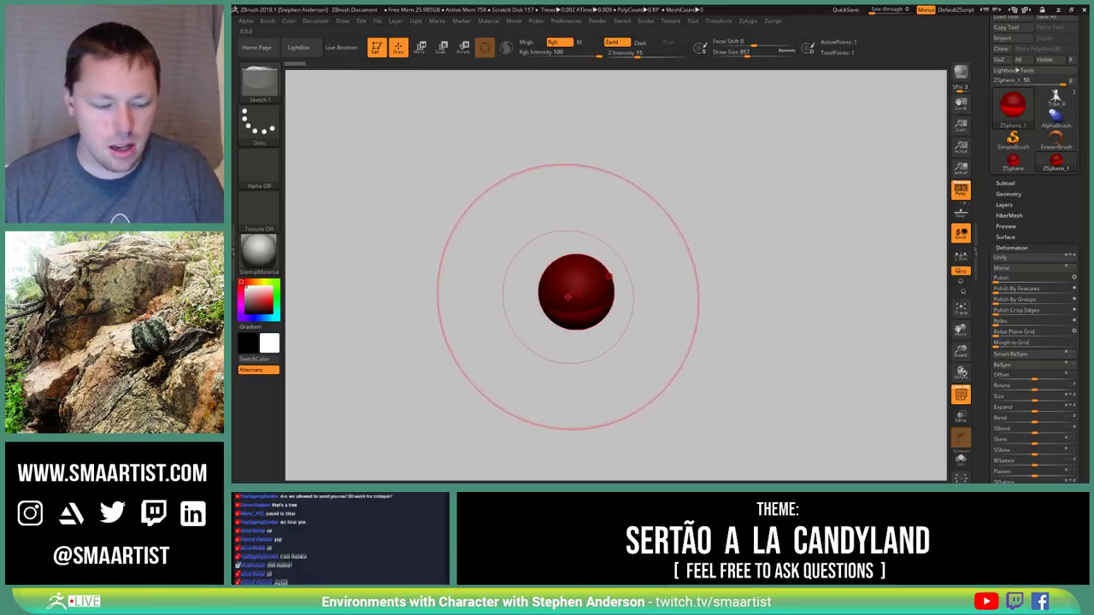
pyautogui.press('s')
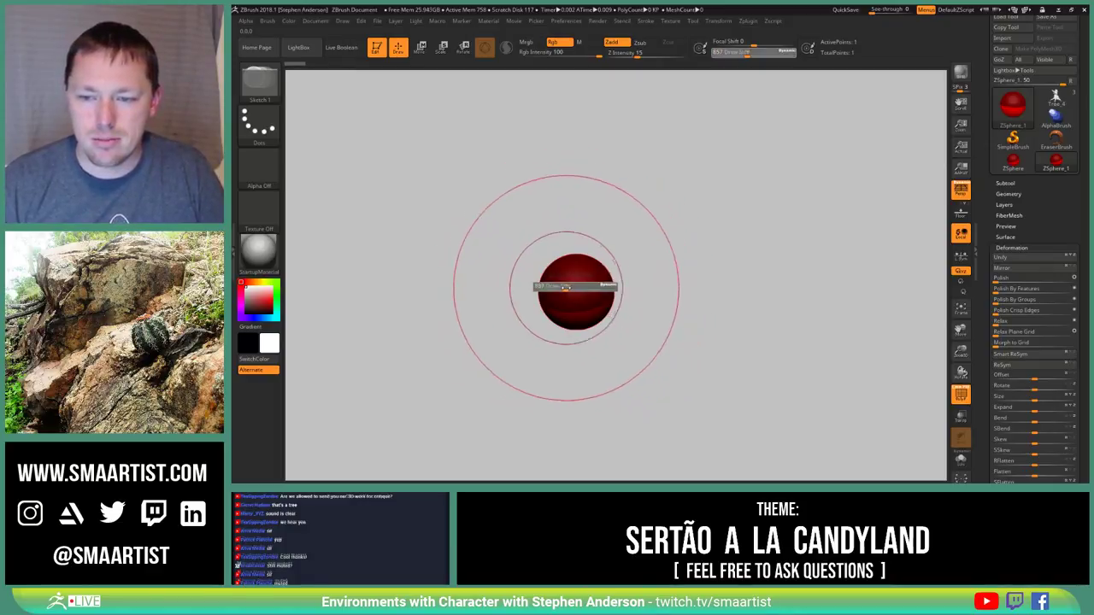
pyautogui.moveTo(568, 288); pyautogui.dragTo(552, 287)
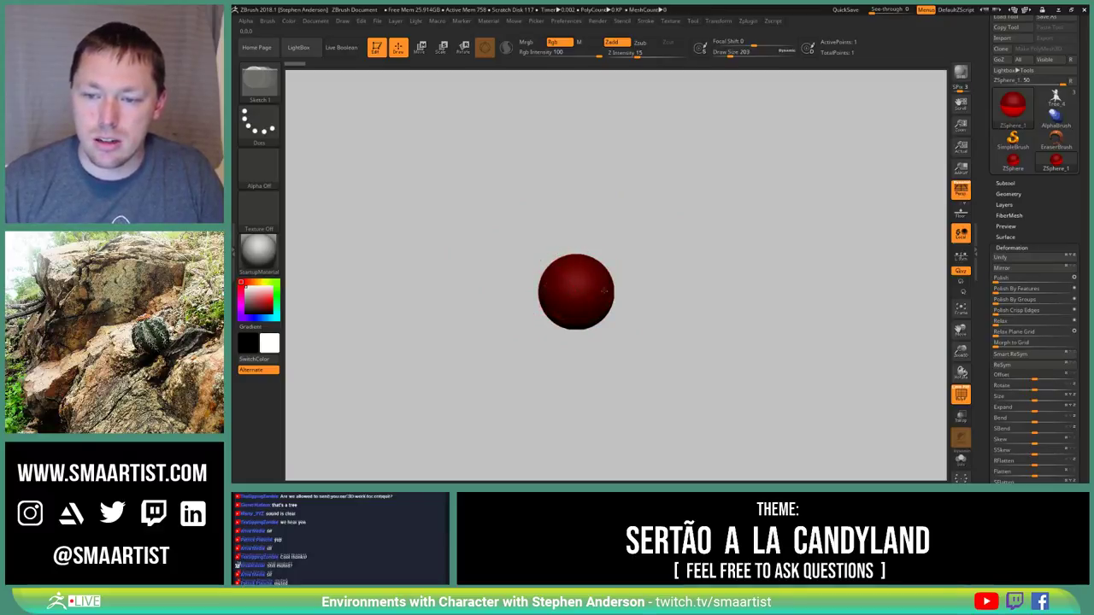
# Add a child ZSphere on the root sphere and pull it upward into a tall, tapered chain
pyautogui.hotkey('shift', 'a')
pyautogui.hotkey('shift', 'a')
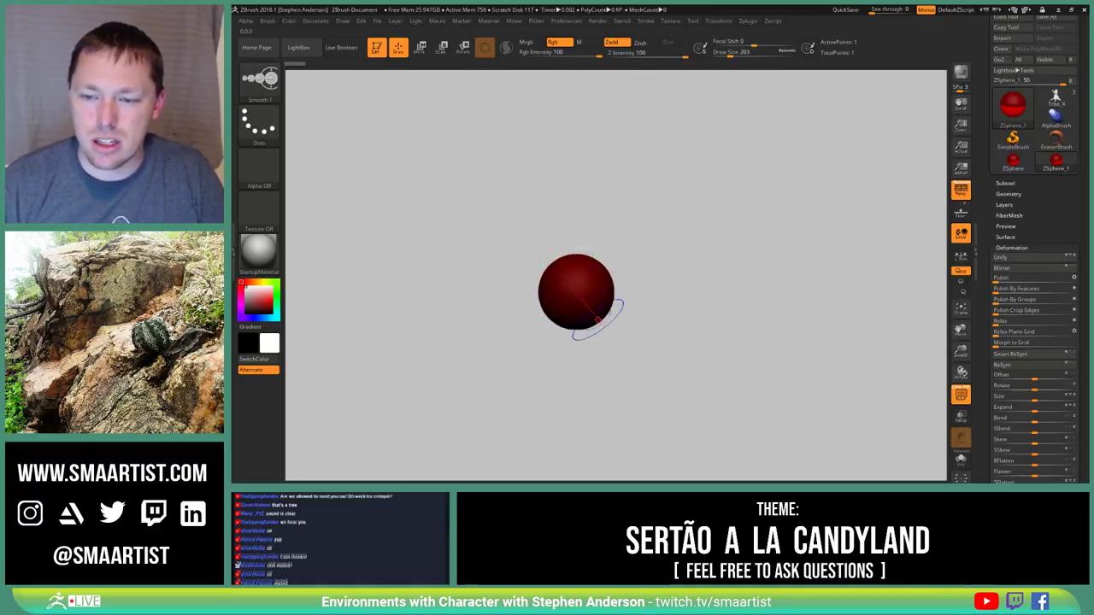
pyautogui.moveTo(576, 290); pyautogui.dragTo(576, 291)
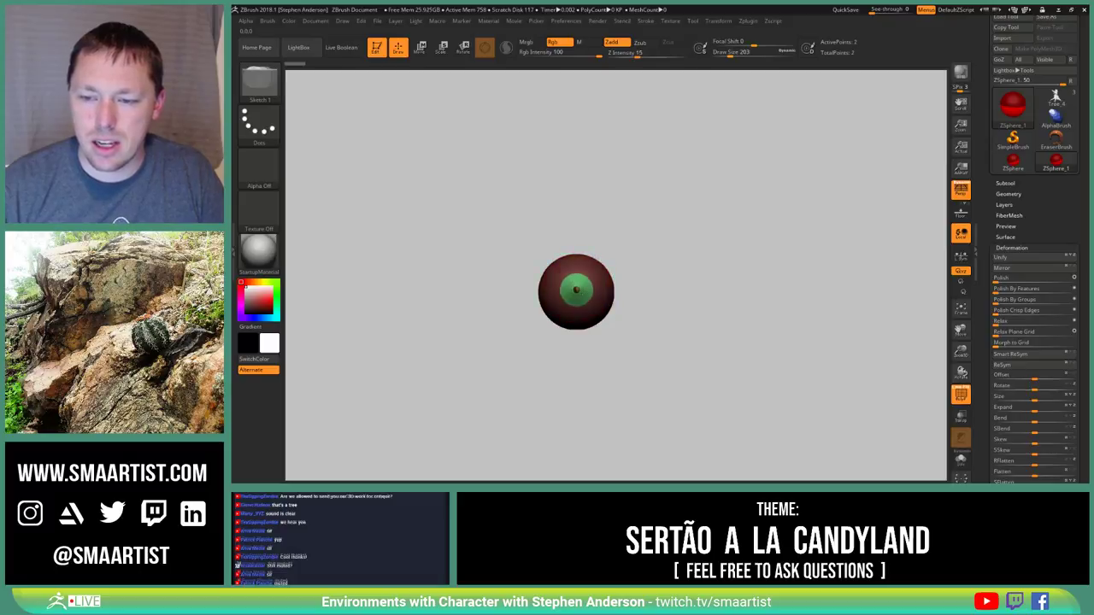
pyautogui.moveTo(647, 311); pyautogui.dragTo(852, 376)
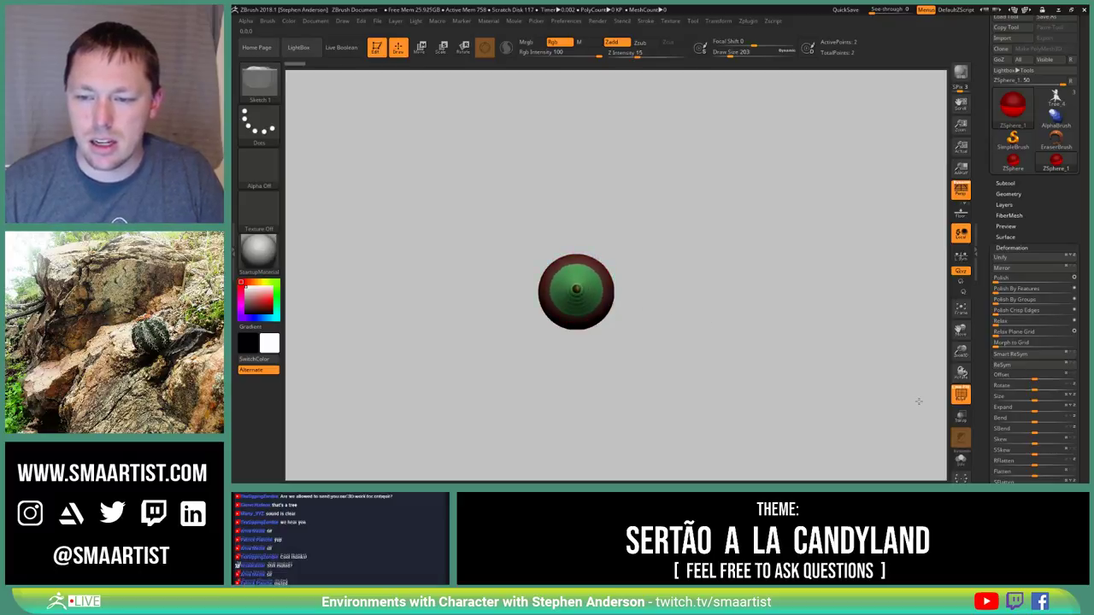
pyautogui.moveTo(693, 347); pyautogui.dragTo(693, 237)
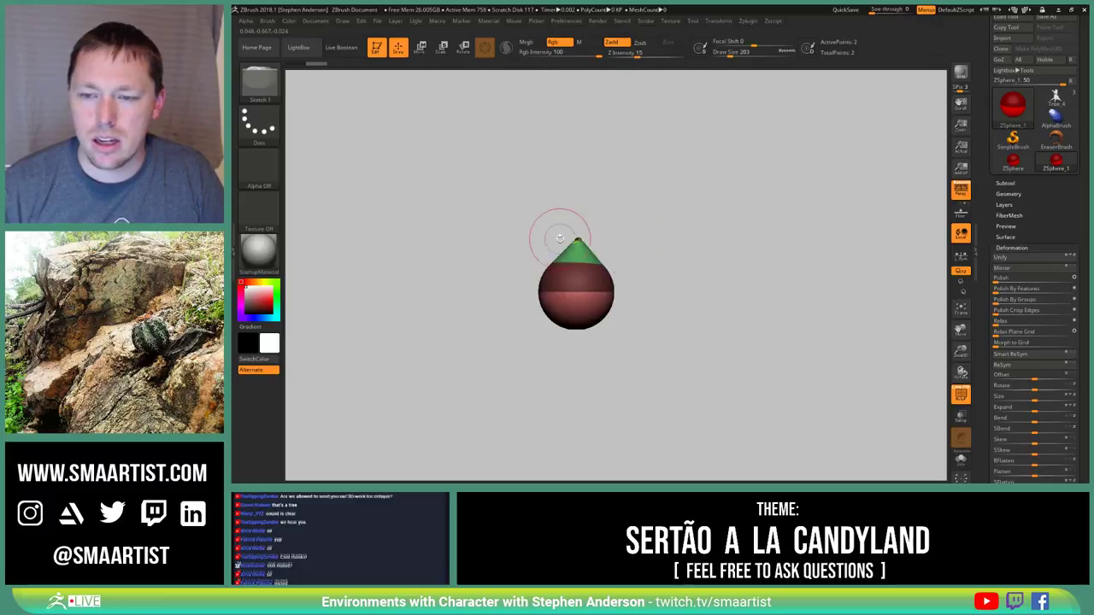
pyautogui.press('w')
pyautogui.moveTo(562, 241)
pyautogui.mouseDown()
pyautogui.moveTo(576, 151)
pyautogui.moveTo(563, 129)
pyautogui.moveTo(574, 124)
pyautogui.mouseUp()
# Scale up the upper ZSphere until the chain is nearly as thick at its tip as at its base
pyautogui.press('e')
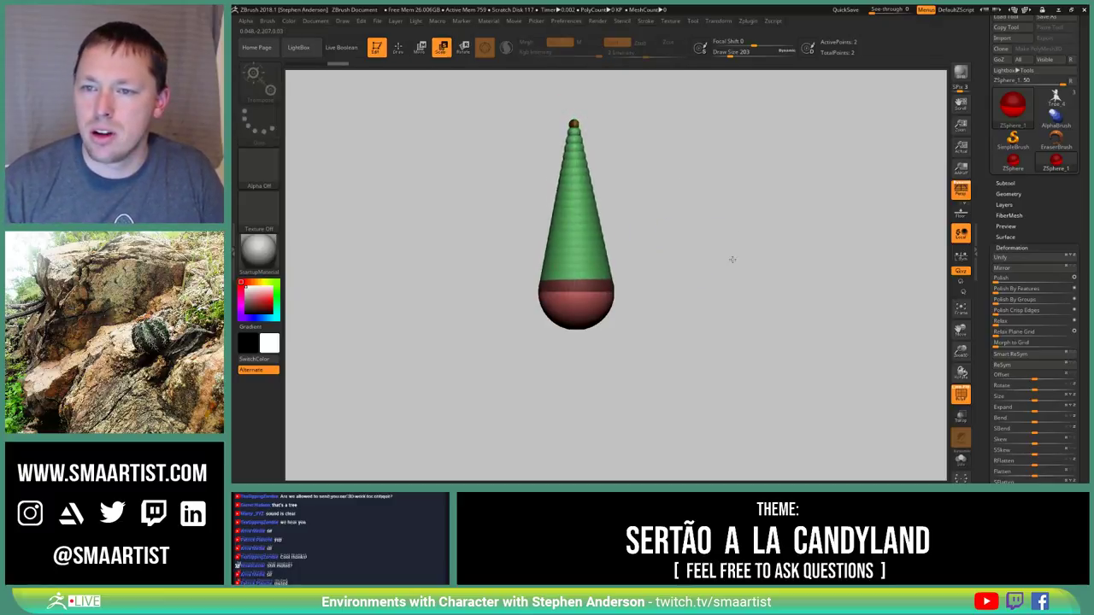
pyautogui.moveTo(733, 260); pyautogui.dragTo(736, 265)
pyautogui.moveTo(573, 122); pyautogui.dragTo(577, 286)
pyautogui.moveTo(571, 194); pyautogui.dragTo(575, 286)
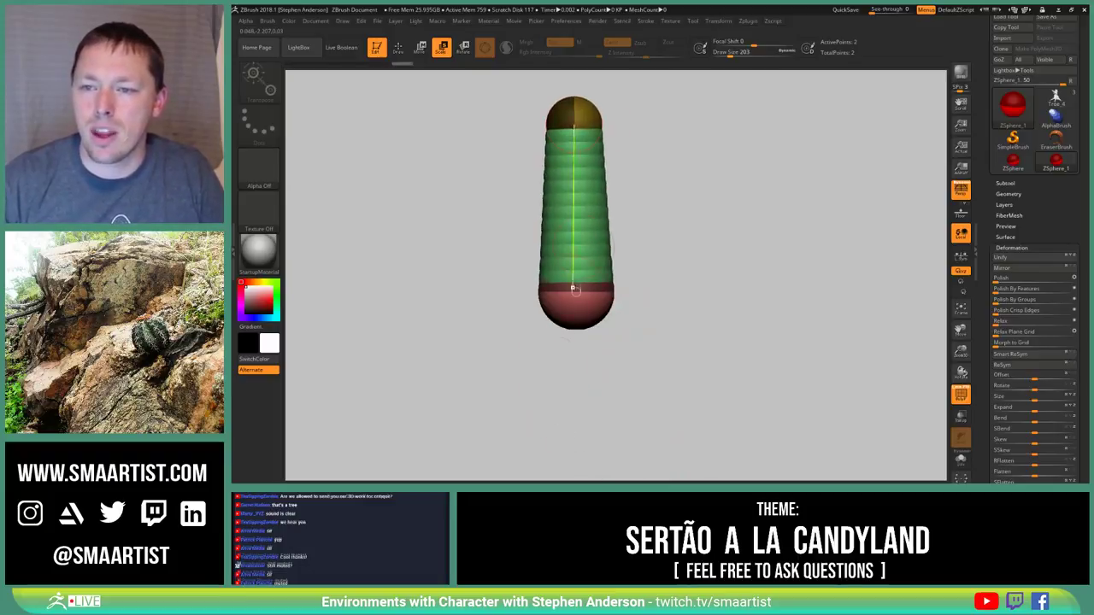
pyautogui.moveTo(582, 117); pyautogui.dragTo(590, 162)
pyautogui.keyDown('alt'); pyautogui.moveTo(705, 235); pyautogui.dragTo(631, 306); pyautogui.keyUp('alt')
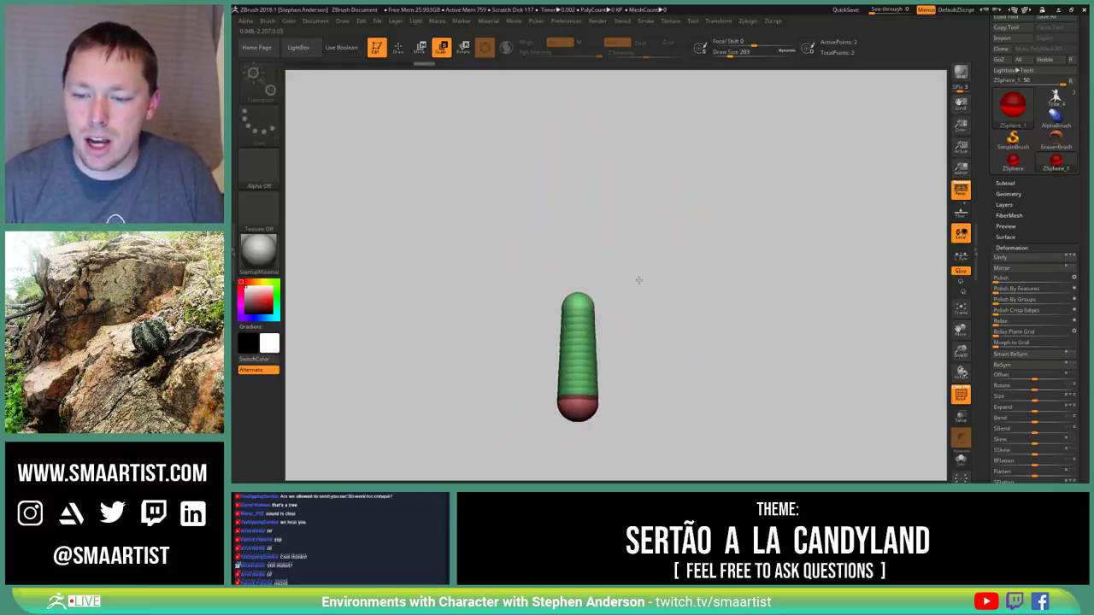
# Draw a smaller ZSphere on the tip of the chain and set the draw size to 113
pyautogui.press('a')
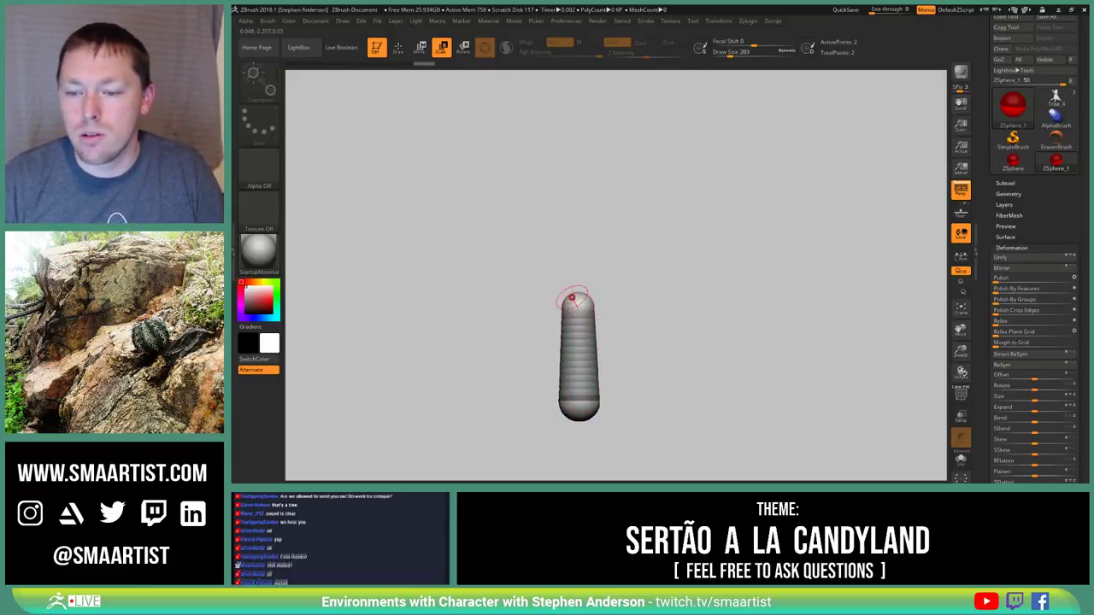
pyautogui.moveTo(613, 272); pyautogui.dragTo(614, 377)
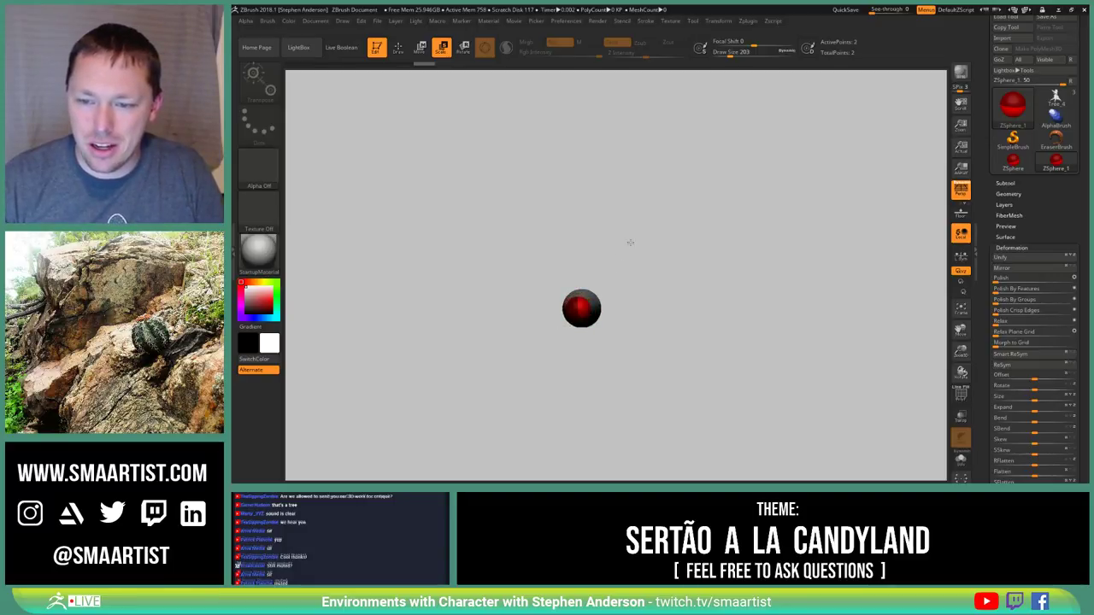
pyautogui.press('q')
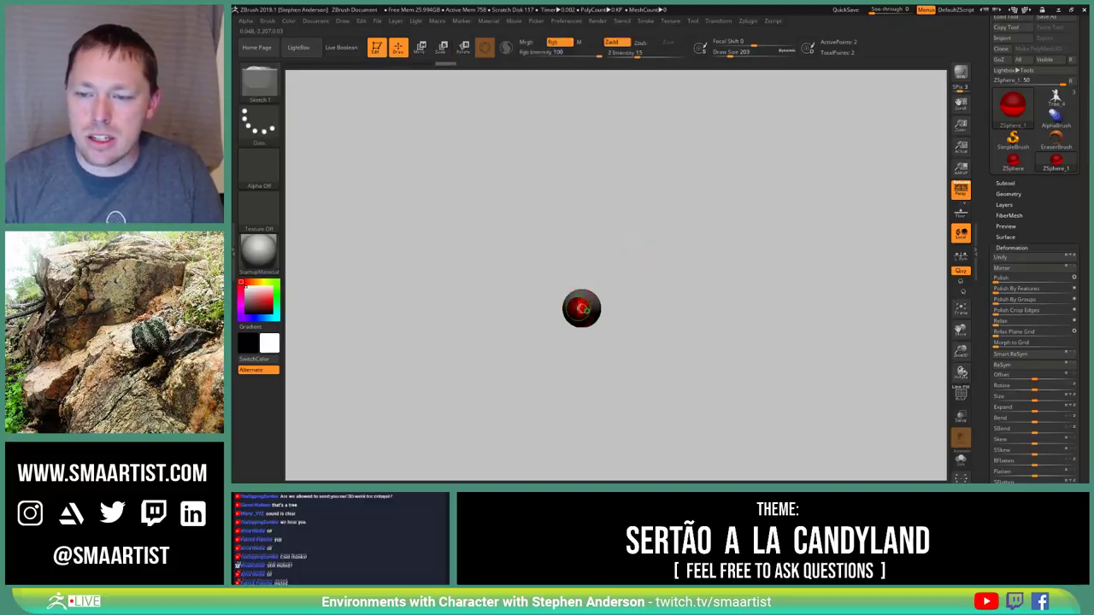
pyautogui.moveTo(628, 318)
pyautogui.mouseDown()
pyautogui.moveTo(635, 254)
pyautogui.moveTo(631, 280)
pyautogui.moveTo(570, 306)
pyautogui.mouseUp()
pyautogui.press('s')
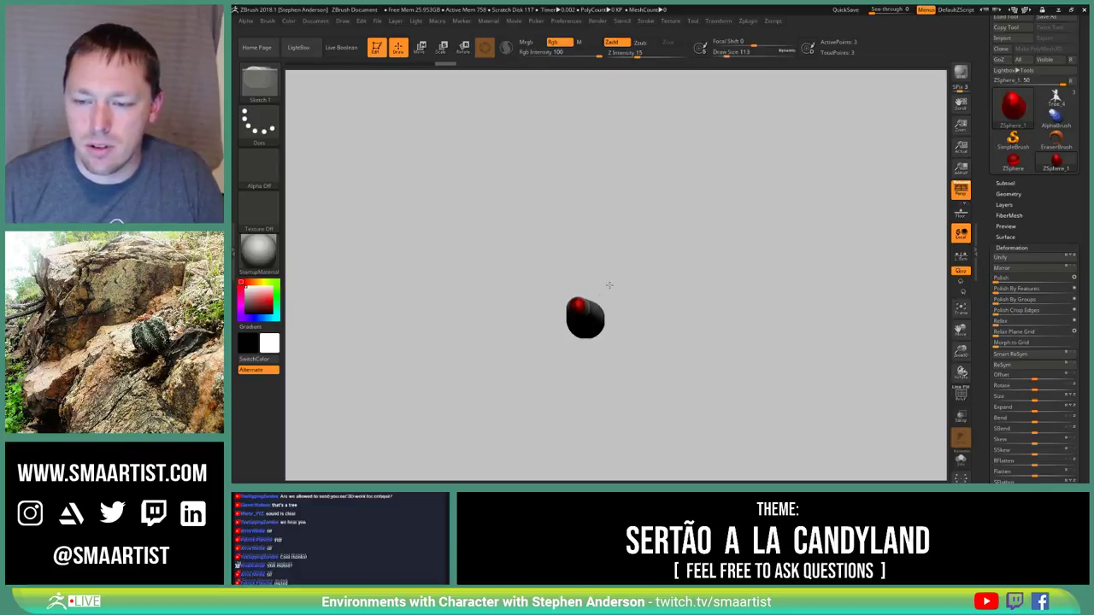
pyautogui.keyDown('shift'); pyautogui.moveTo(632, 277); pyautogui.dragTo(640, 197); pyautogui.keyUp('shift')
# Move the end ZSphere away from the chain and bend that upper segment out sideways
pyautogui.press('w')
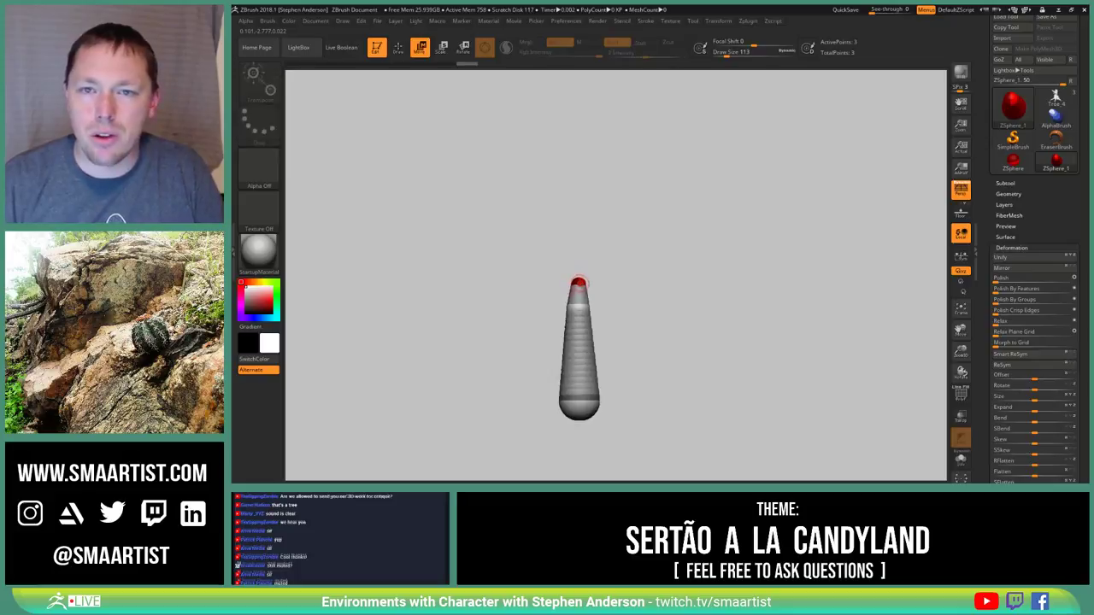
pyautogui.moveTo(579, 282); pyautogui.dragTo(644, 211)
pyautogui.keyDown('alt'); pyautogui.moveTo(659, 236); pyautogui.dragTo(647, 292); pyautogui.keyUp('alt')
pyautogui.hotkey('ctrl', 'z')
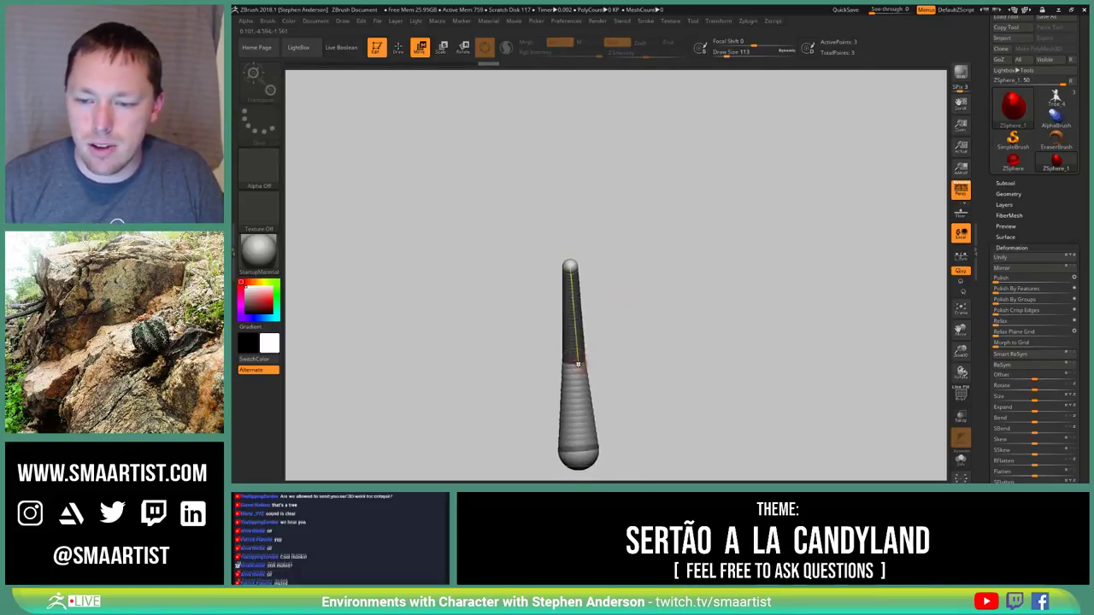
pyautogui.moveTo(575, 266); pyautogui.dragTo(566, 316)
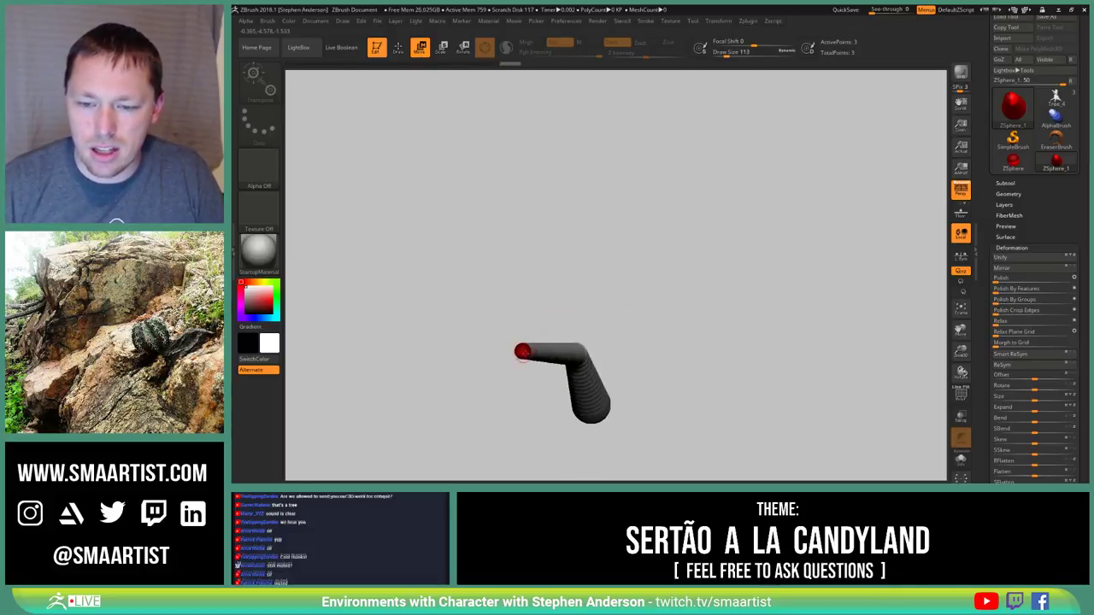
# Draw a ZSphere on the end of the bent segment and pull it outward into a short angled joint
pyautogui.press('q')
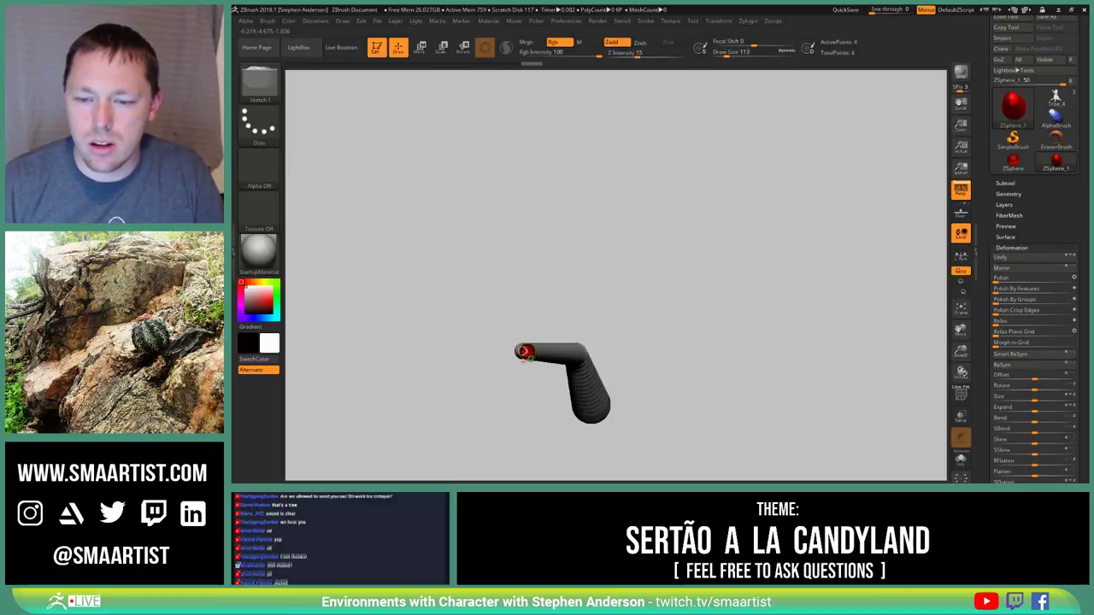
pyautogui.moveTo(519, 387); pyautogui.dragTo(530, 320)
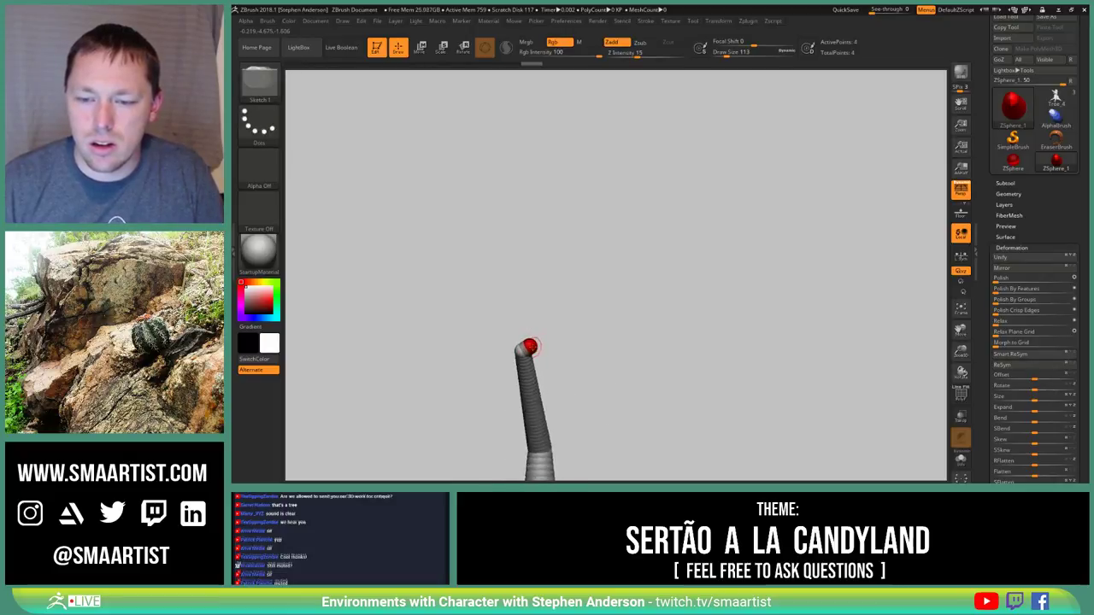
pyautogui.press('w')
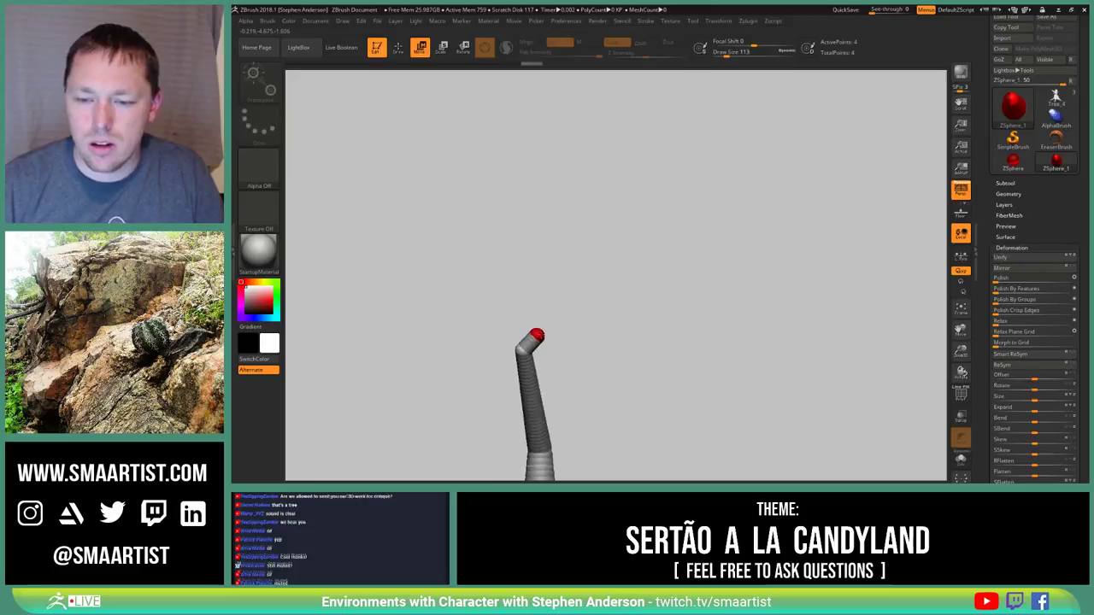
# Add two ZSpheres on the tip of the short joint and pull them apart into a Y-shaped fork
pyautogui.press('q')
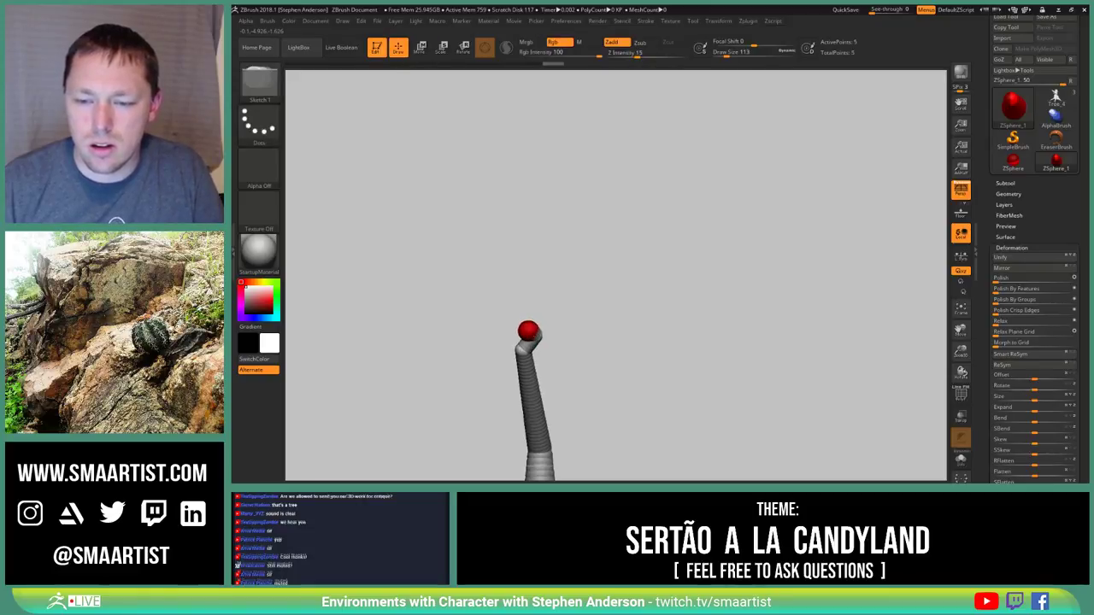
pyautogui.moveTo(539, 334); pyautogui.dragTo(537, 333, button='right')
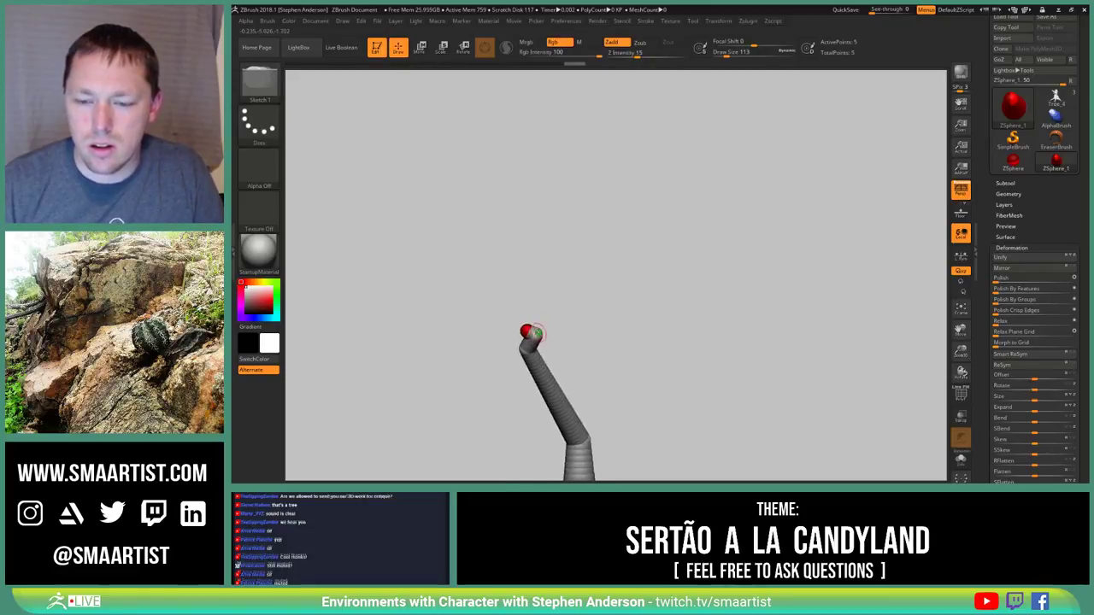
pyautogui.moveTo(541, 328)
pyautogui.mouseDown()
pyautogui.moveTo(572, 303)
pyautogui.moveTo(505, 299)
pyautogui.mouseUp()
pyautogui.press('w')
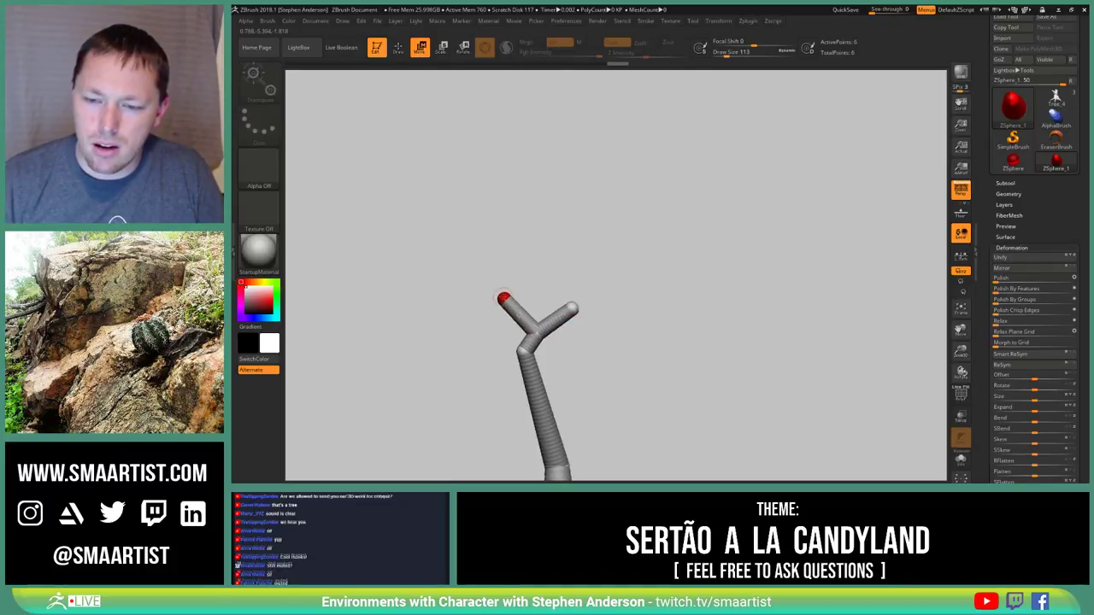
pyautogui.moveTo(593, 294)
pyautogui.mouseDown()
pyautogui.moveTo(579, 333)
pyautogui.moveTo(611, 251)
pyautogui.moveTo(560, 268)
pyautogui.moveTo(567, 259)
pyautogui.moveTo(579, 268)
pyautogui.moveTo(584, 291)
pyautogui.mouseUp()
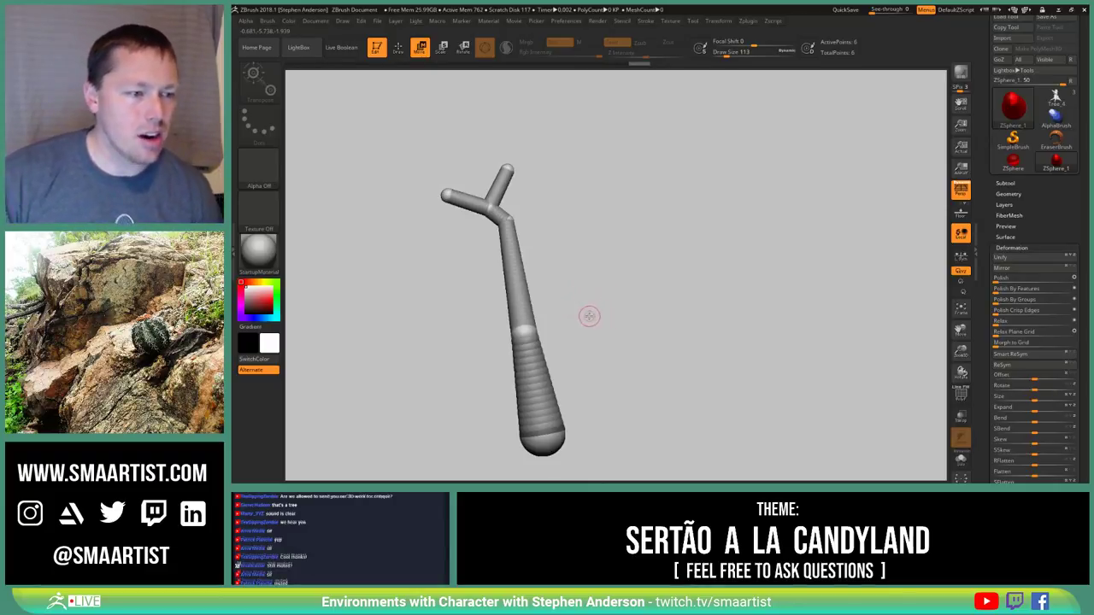
# Preview the forked ZSphere chain as an adaptive skin mesh and display its polyframe
pyautogui.press('a')
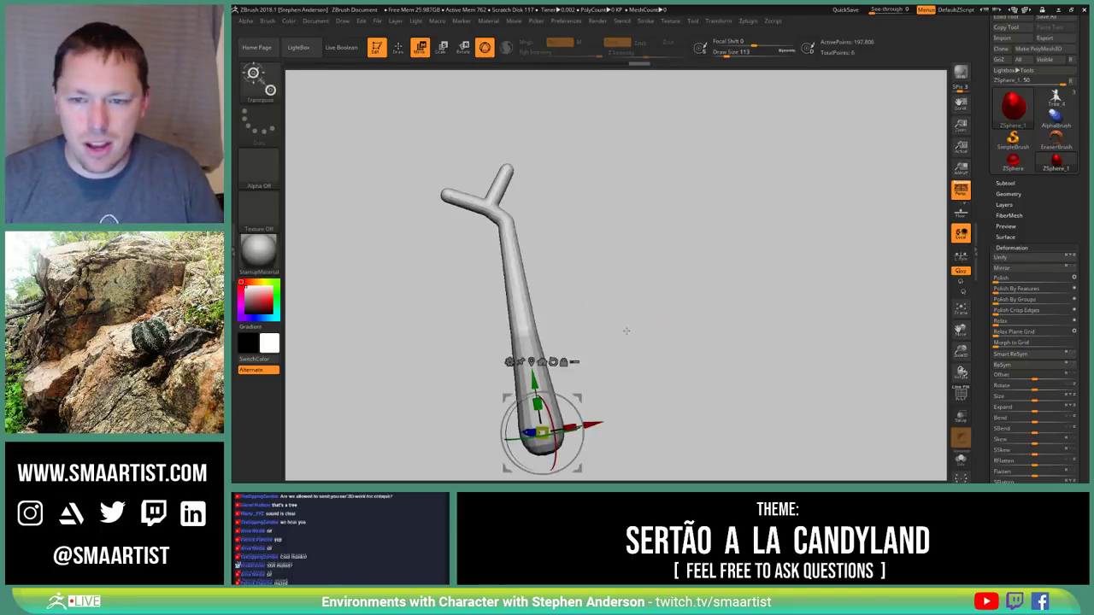
pyautogui.moveTo(625, 330); pyautogui.dragTo(642, 324)
pyautogui.hotkey('shift', 'f')
pyautogui.keyDown('alt'); pyautogui.moveTo(533, 271); pyautogui.dragTo(618, 345); pyautogui.keyUp('alt')
pyautogui.moveTo(619, 304); pyautogui.dragTo(596, 265)
pyautogui.moveTo(595, 266); pyautogui.dragTo(608, 293, button='right')
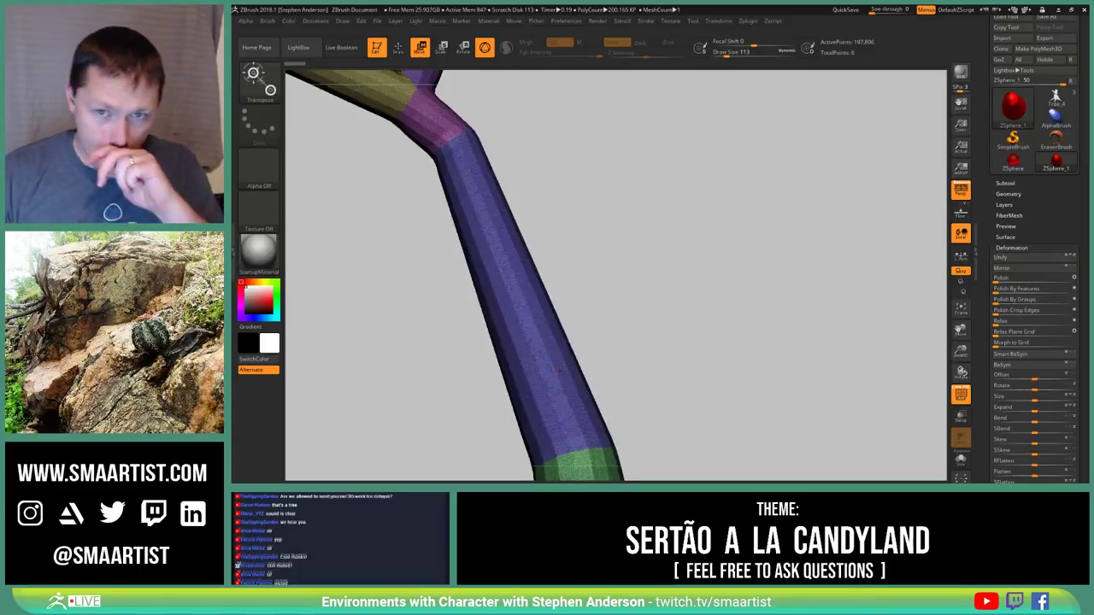
# Collapse the Deformation settings and examine the skin preview along the trunk and fork
pyautogui.click(1012, 247)
pyautogui.keyDown('alt'); pyautogui.moveTo(491, 221); pyautogui.dragTo(566, 341, button='right'); pyautogui.keyUp('alt')
pyautogui.moveTo(817, 373); pyautogui.dragTo(691, 94, button='right')
pyautogui.keyDown('alt'); pyautogui.moveTo(629, 372); pyautogui.dragTo(600, 328, button='right'); pyautogui.keyUp('alt')
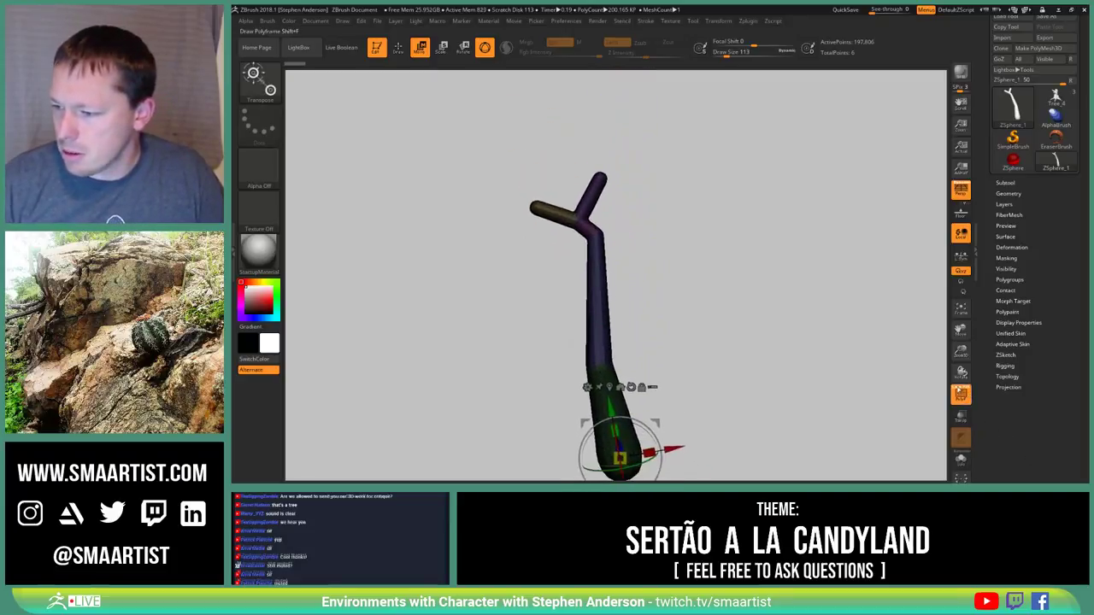
pyautogui.keyDown('ctrl'); pyautogui.click(655, 274); pyautogui.keyUp('ctrl')
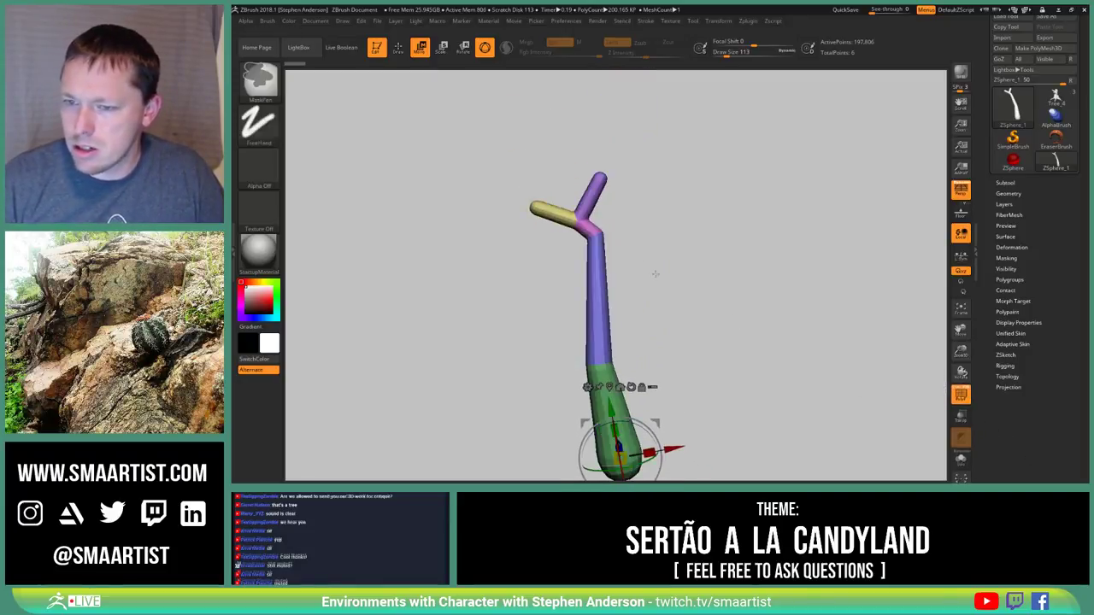
pyautogui.keyDown('ctrl'); pyautogui.moveTo(656, 273); pyautogui.dragTo(654, 293, button='right'); pyautogui.keyUp('ctrl')
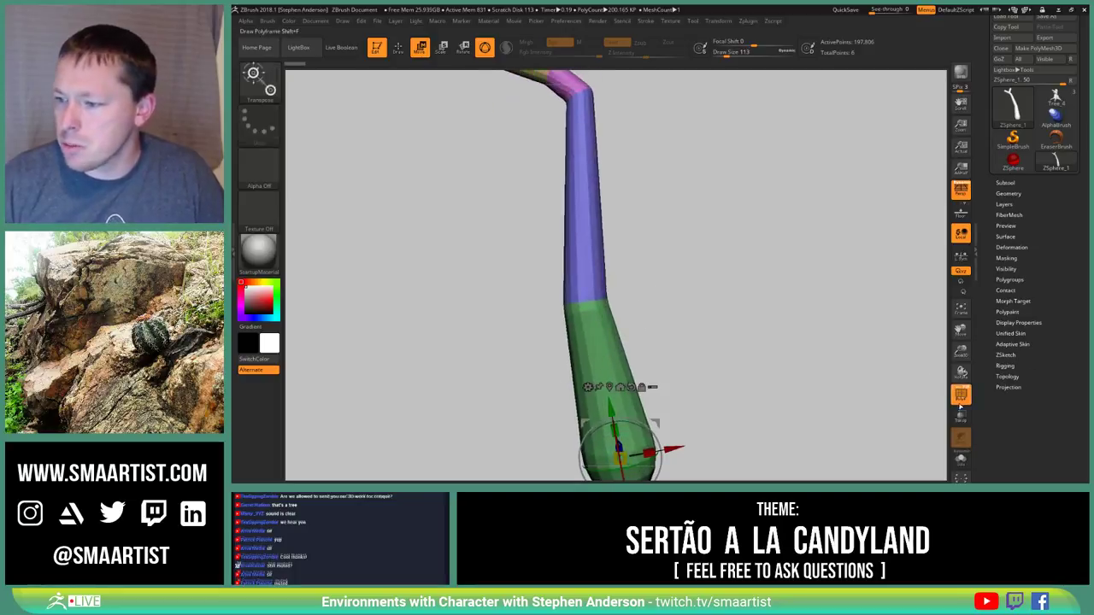
pyautogui.keyDown('alt'); pyautogui.moveTo(655, 423); pyautogui.dragTo(635, 462, button='right'); pyautogui.keyUp('alt')
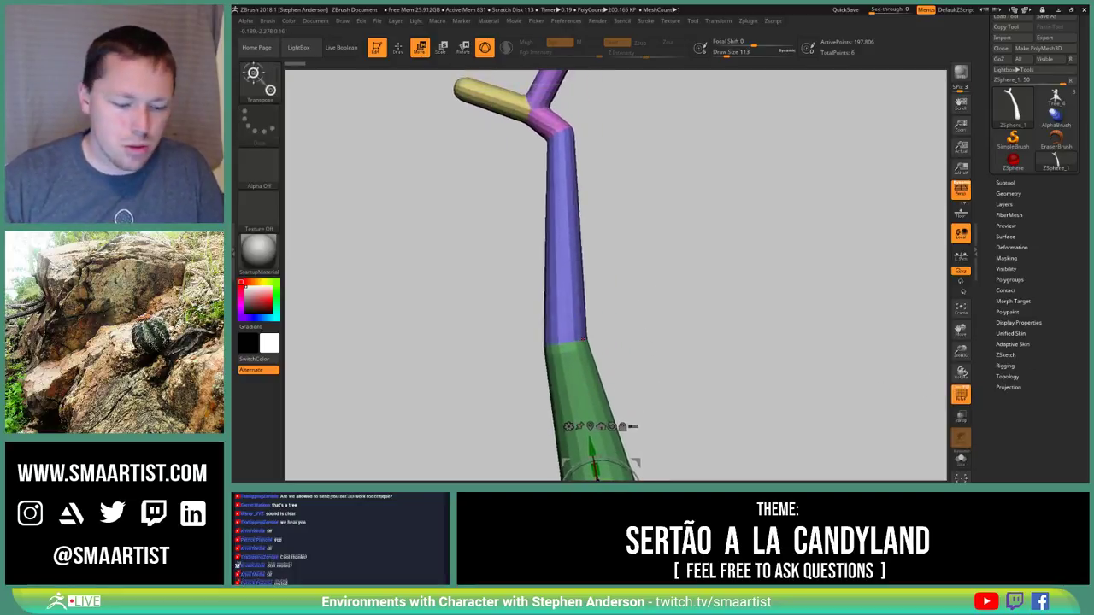
# Compare the ZSphere chain with its skin preview and inspect the mesh density along the trunk
pyautogui.press('a')
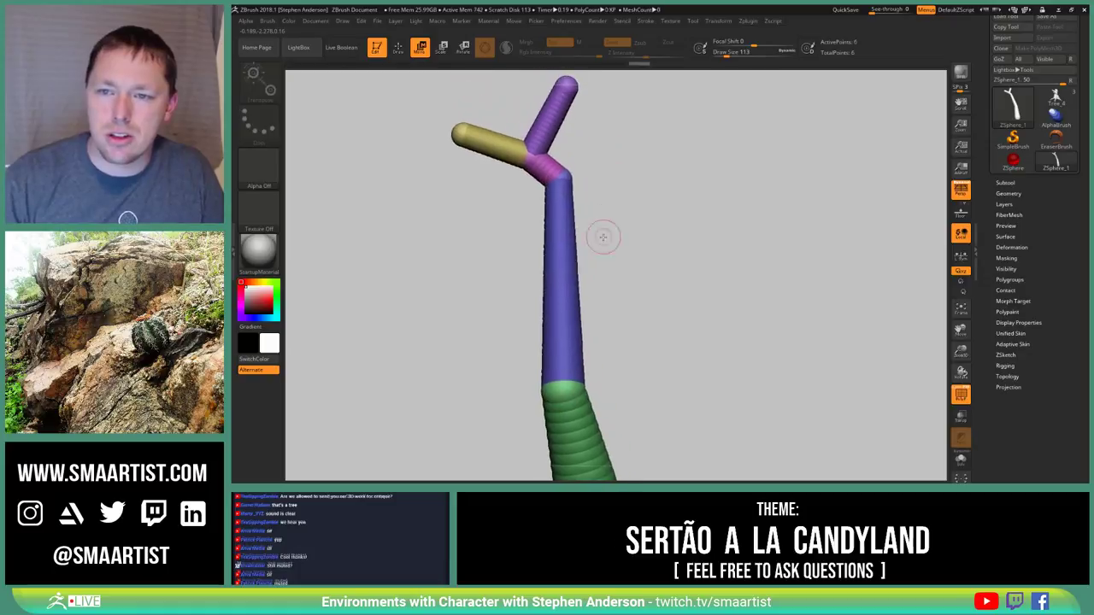
pyautogui.keyDown('ctrl'); pyautogui.moveTo(604, 237); pyautogui.dragTo(587, 224, button='right'); pyautogui.keyUp('ctrl')
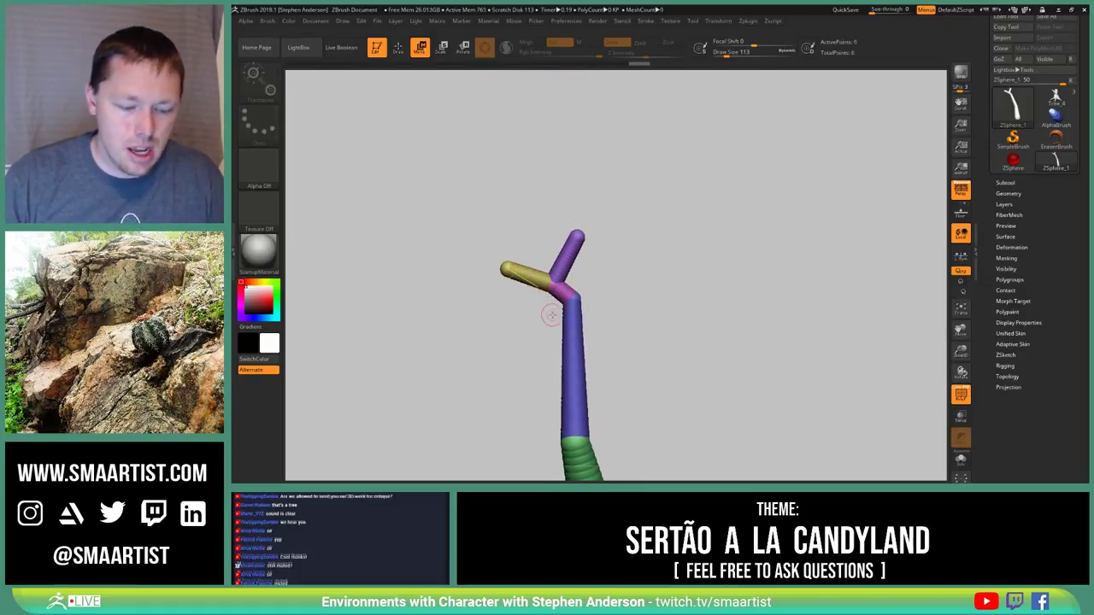
pyautogui.press('a')
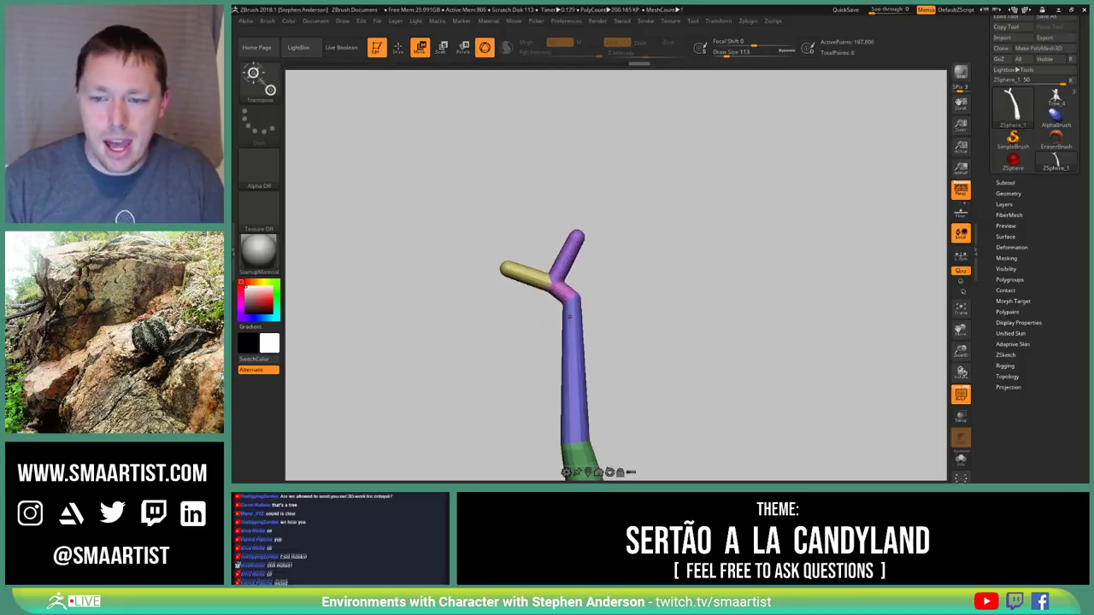
pyautogui.keyDown('alt'); pyautogui.moveTo(595, 311); pyautogui.dragTo(556, 249); pyautogui.keyUp('alt')
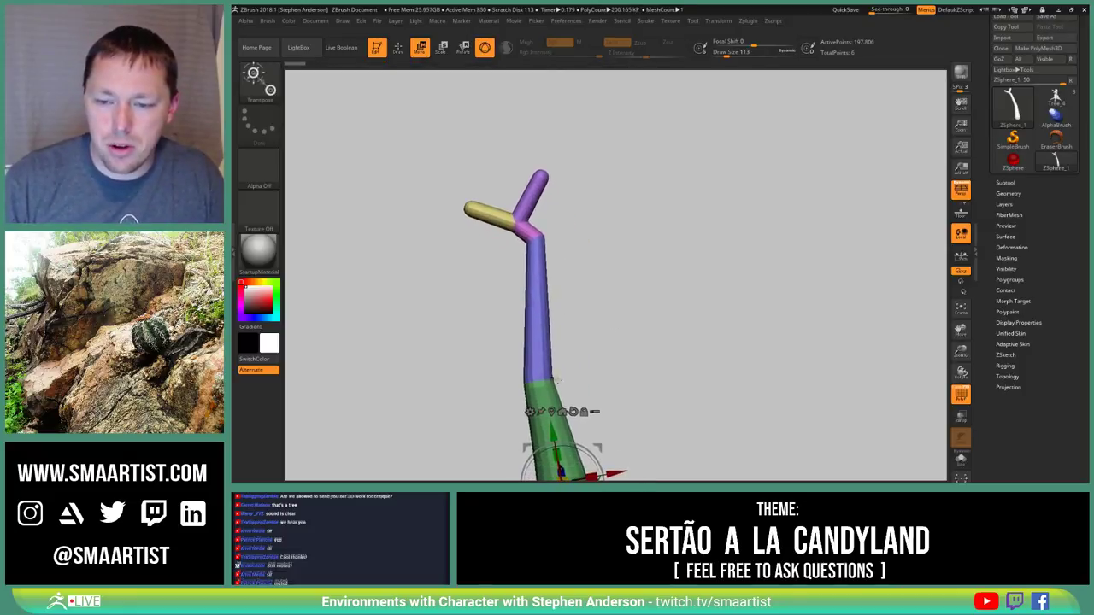
pyautogui.keyDown('alt'); pyautogui.moveTo(626, 390); pyautogui.dragTo(624, 348); pyautogui.keyUp('alt')
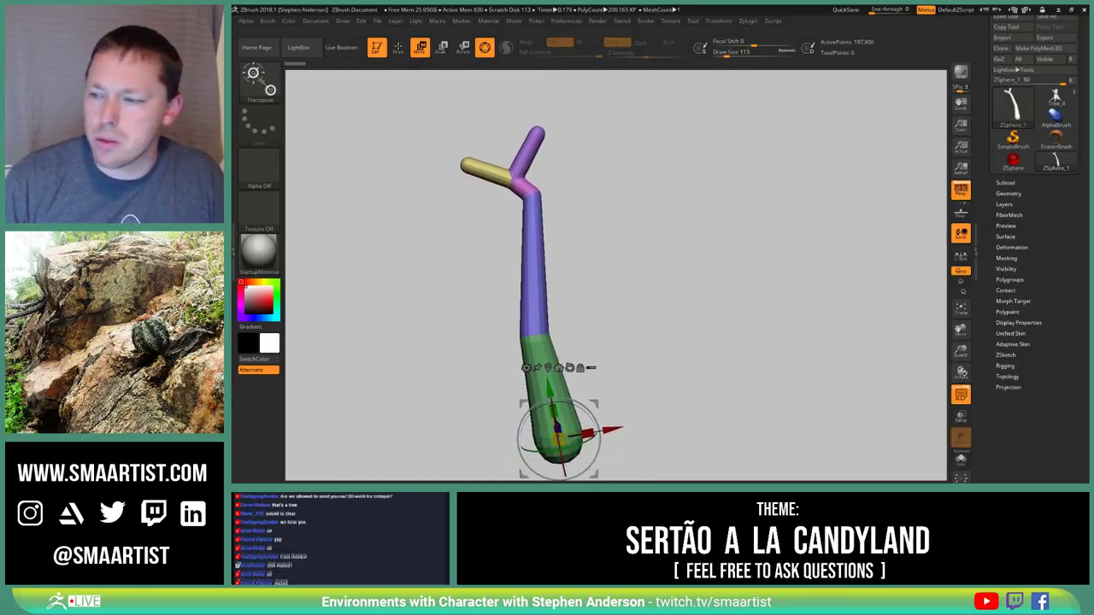
pyautogui.click(957, 391)
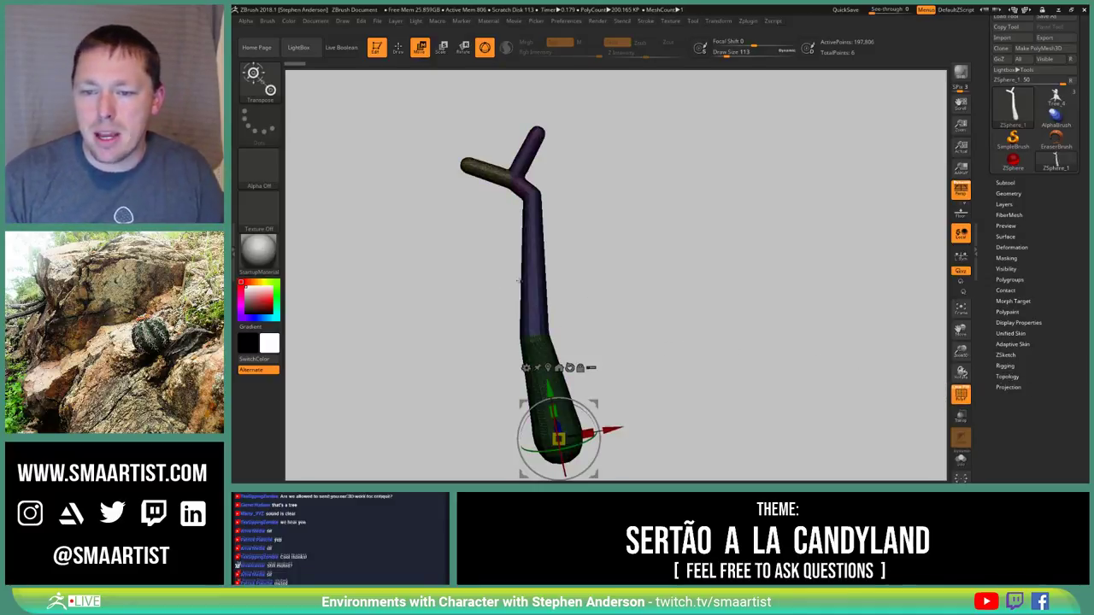
pyautogui.keyDown('ctrl'); pyautogui.moveTo(592, 338); pyautogui.dragTo(594, 389, button='right'); pyautogui.keyUp('ctrl')
pyautogui.moveTo(594, 389); pyautogui.dragTo(537, 333)
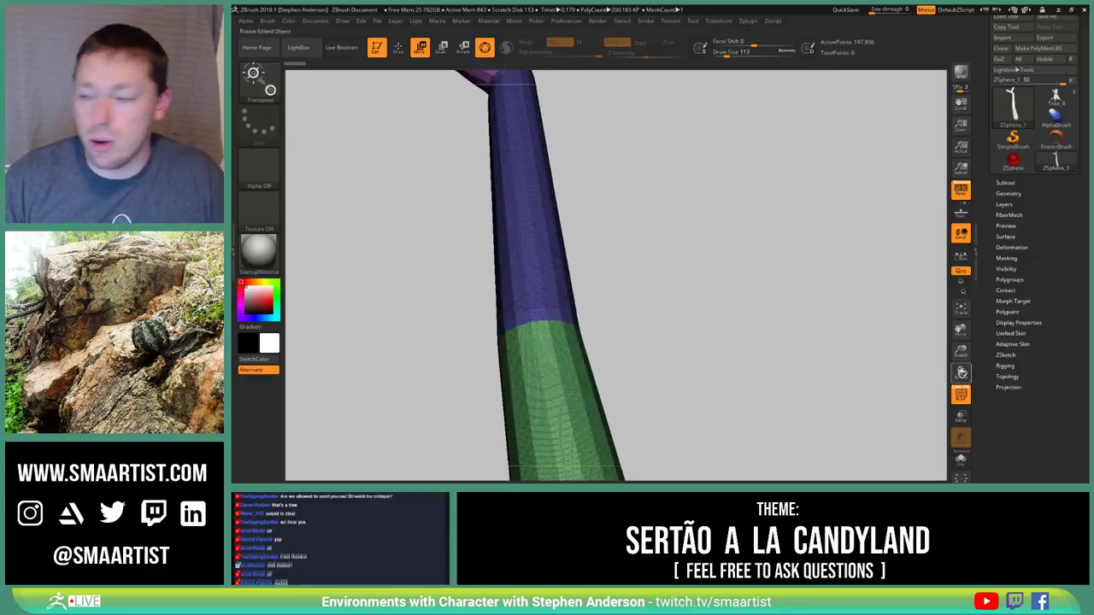
# Set the Adaptive Skin DynaMesh Resolution to 0 and regenerate the skin preview
pyautogui.click(1026, 345)
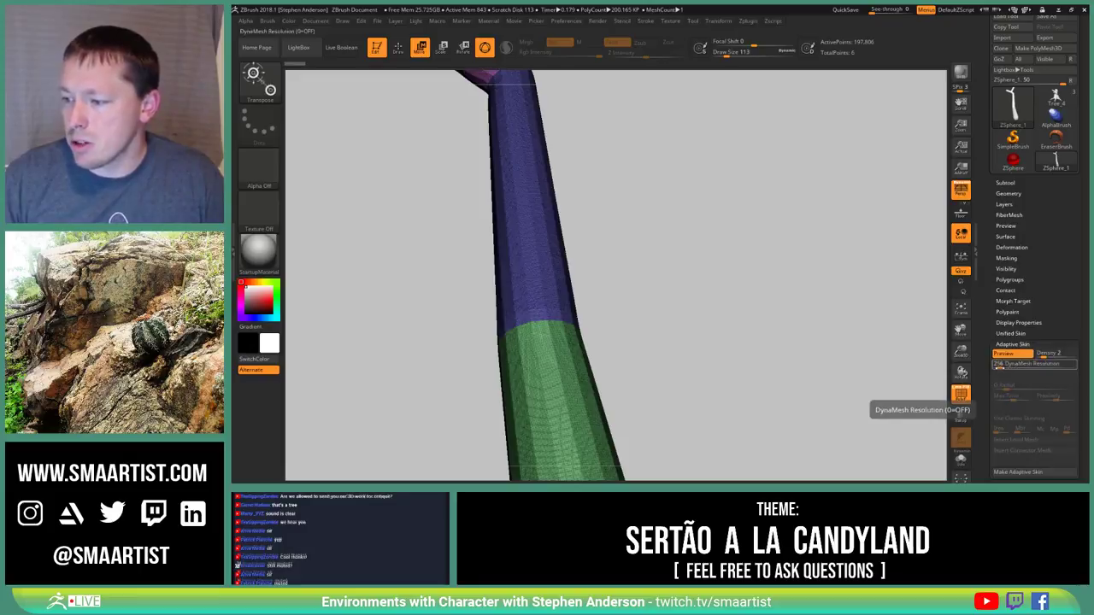
pyautogui.moveTo(1000, 364); pyautogui.dragTo(985, 369)
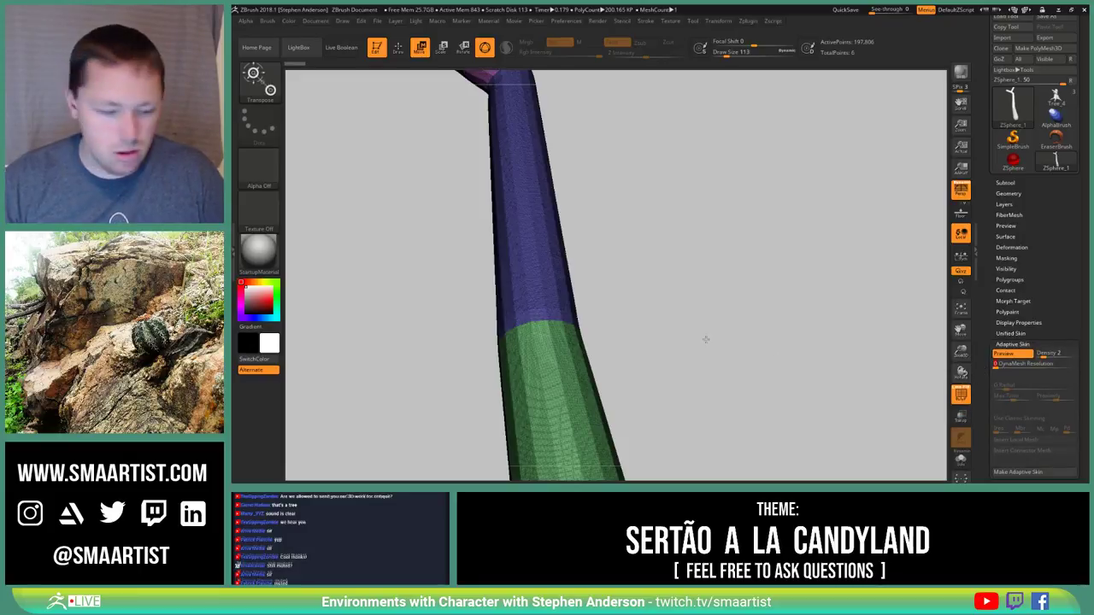
pyautogui.press('a')
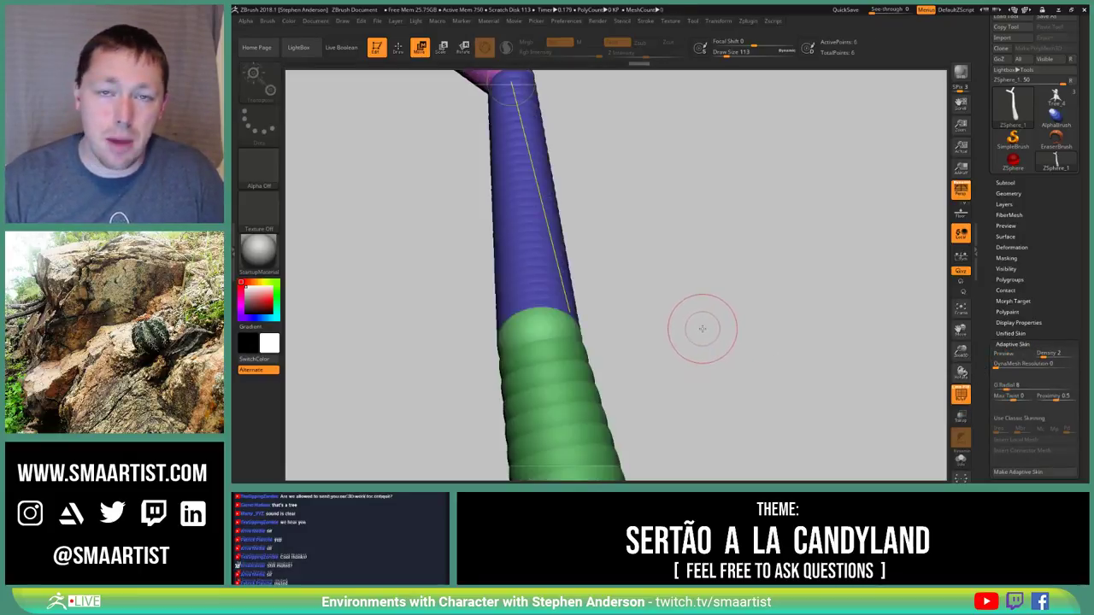
pyautogui.press('a')
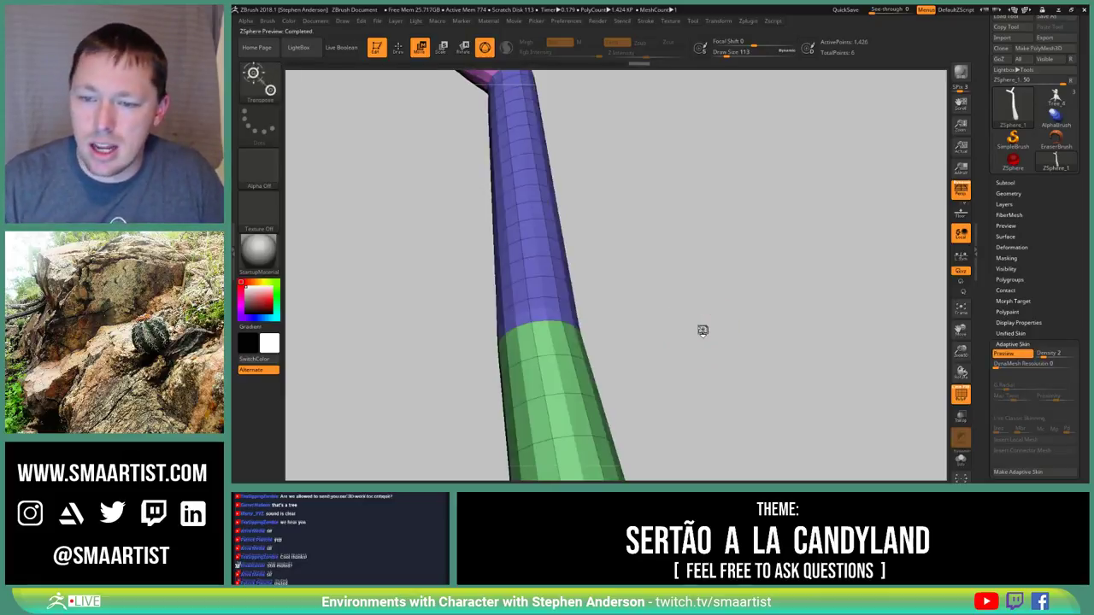
pyautogui.moveTo(637, 302); pyautogui.dragTo(636, 333)
pyautogui.moveTo(637, 333)
pyautogui.keyDown('ctrl'); pyautogui.mouseDown(button='right')
pyautogui.moveTo(637, 306)
pyautogui.moveTo(610, 307)
pyautogui.moveTo(610, 339)
pyautogui.moveTo(637, 338)
pyautogui.moveTo(624, 337)
pyautogui.mouseUp(button='right'); pyautogui.keyUp('ctrl')
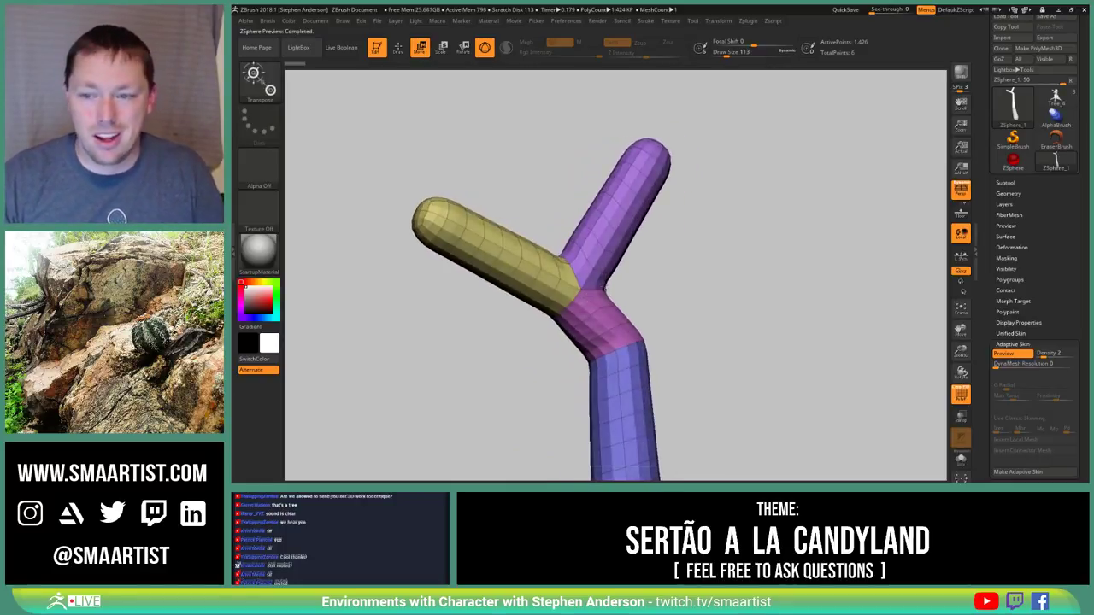
# Lower the Adaptive Skin Density to 1 and inspect the fork's topology
pyautogui.moveTo(605, 289); pyautogui.dragTo(564, 162, button='right')
pyautogui.keyDown('ctrl'); pyautogui.moveTo(611, 347); pyautogui.dragTo(561, 303, button='right'); pyautogui.keyUp('ctrl')
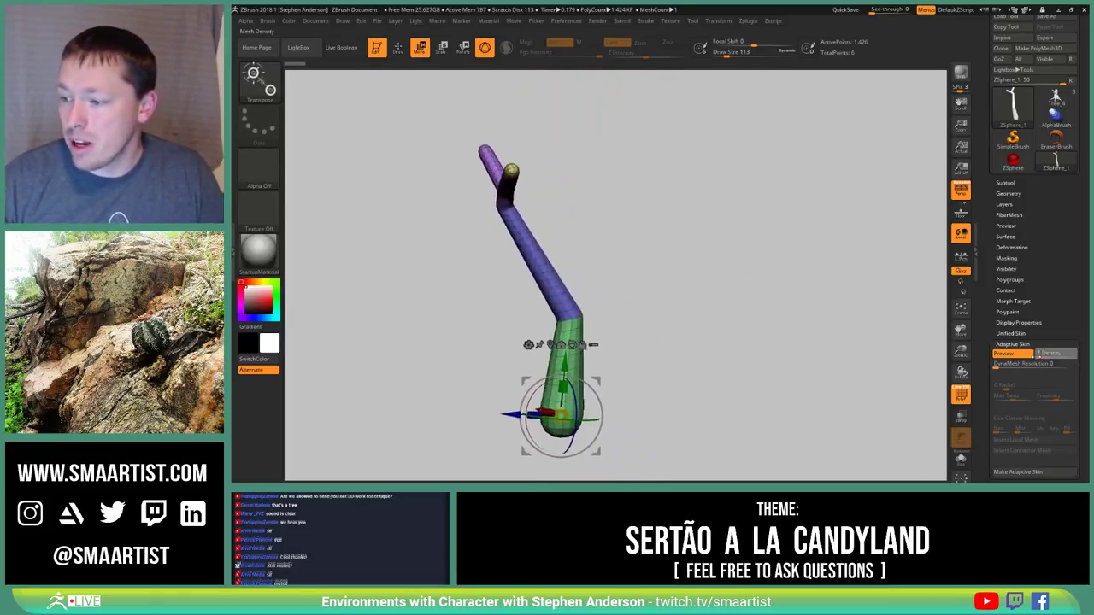
pyautogui.click(1039, 353)
pyautogui.moveTo(655, 272); pyautogui.dragTo(590, 267, button='right')
pyautogui.keyDown('ctrl'); pyautogui.moveTo(565, 192); pyautogui.dragTo(565, 225, button='right'); pyautogui.keyUp('ctrl')
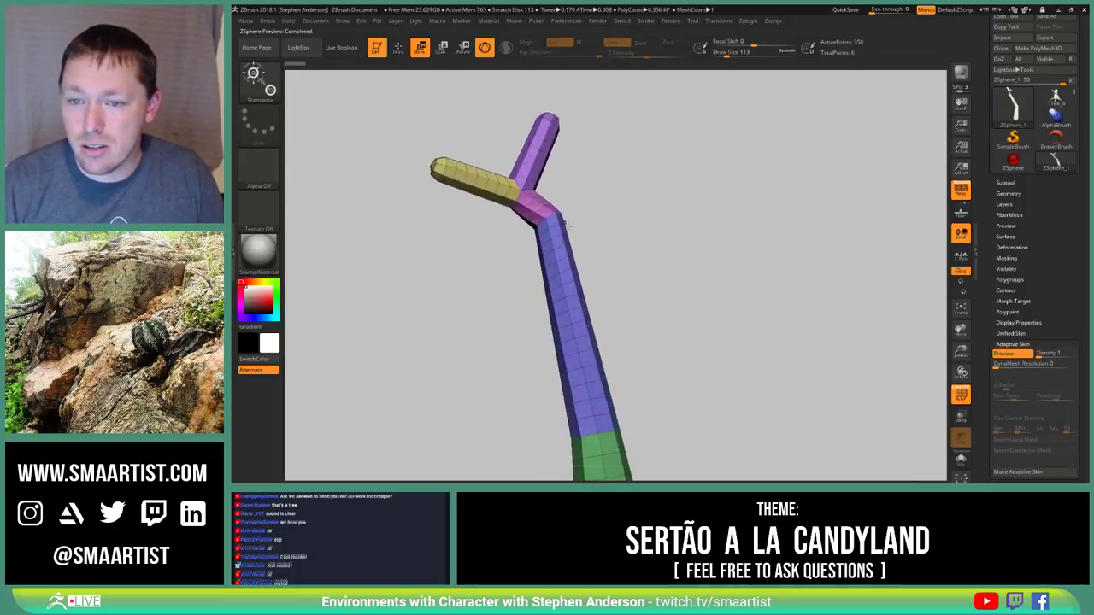
pyautogui.moveTo(567, 224); pyautogui.dragTo(598, 229)
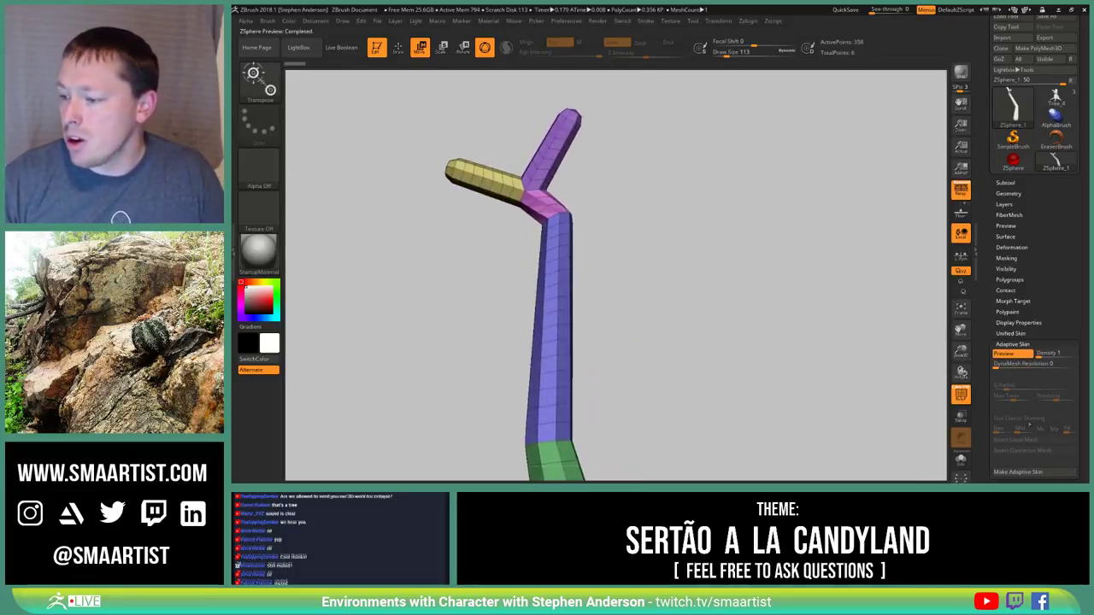
# Enable Use Classic Skinning for the ZSphere chain and preview the resulting mesh from several angles
pyautogui.press('a')
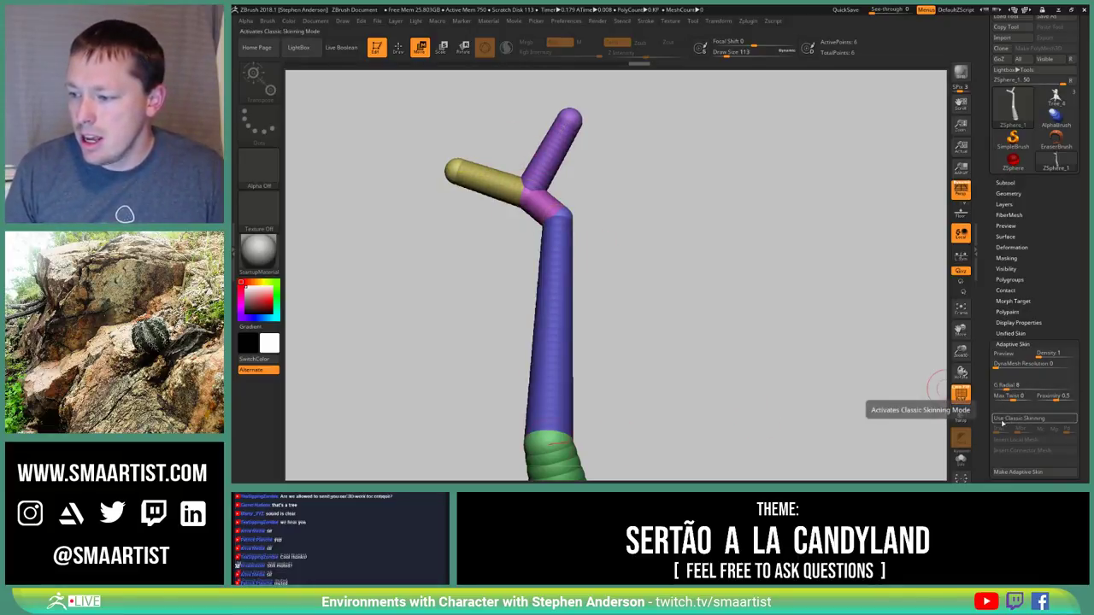
pyautogui.click(1027, 420)
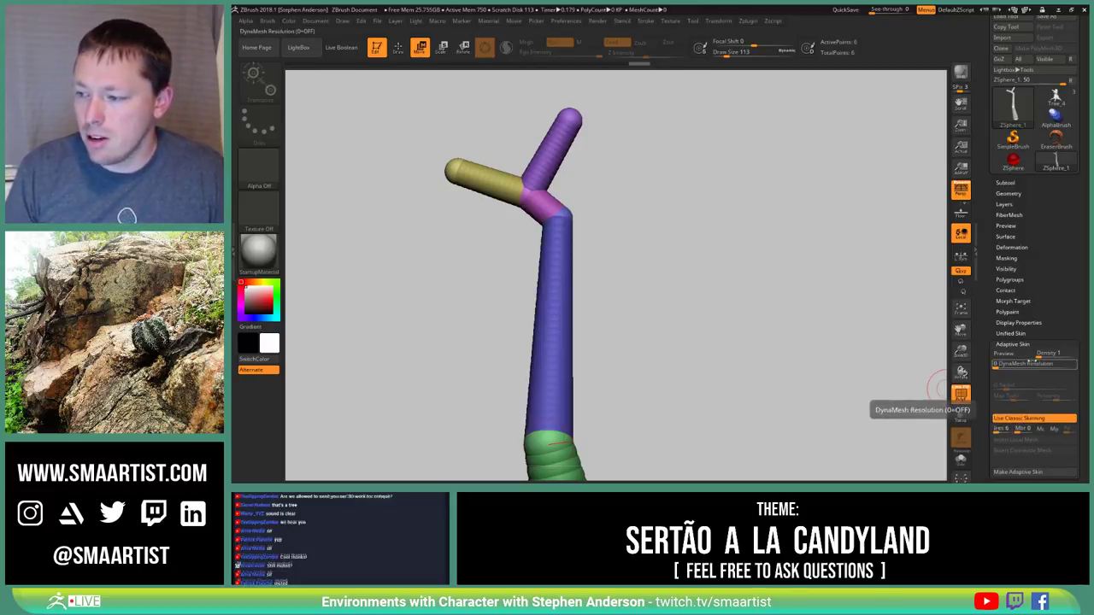
pyautogui.press('a')
pyautogui.moveTo(697, 259); pyautogui.dragTo(585, 89, button='right')
pyautogui.moveTo(537, 265); pyautogui.dragTo(578, 267)
pyautogui.keyDown('ctrl'); pyautogui.moveTo(594, 328); pyautogui.dragTo(597, 260, button='right'); pyautogui.keyUp('ctrl')
# Try the Mc and Mp minimal skin options on the classic skinning preview, switch them off, and inspect the mesh
pyautogui.click(1054, 429)
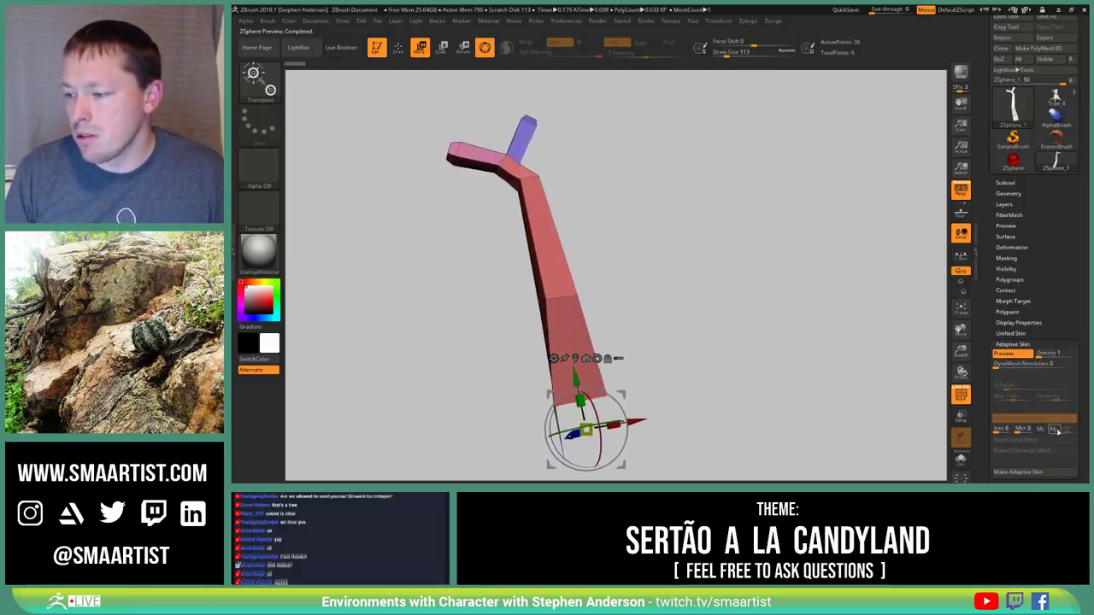
pyautogui.moveTo(696, 320); pyautogui.dragTo(685, 346)
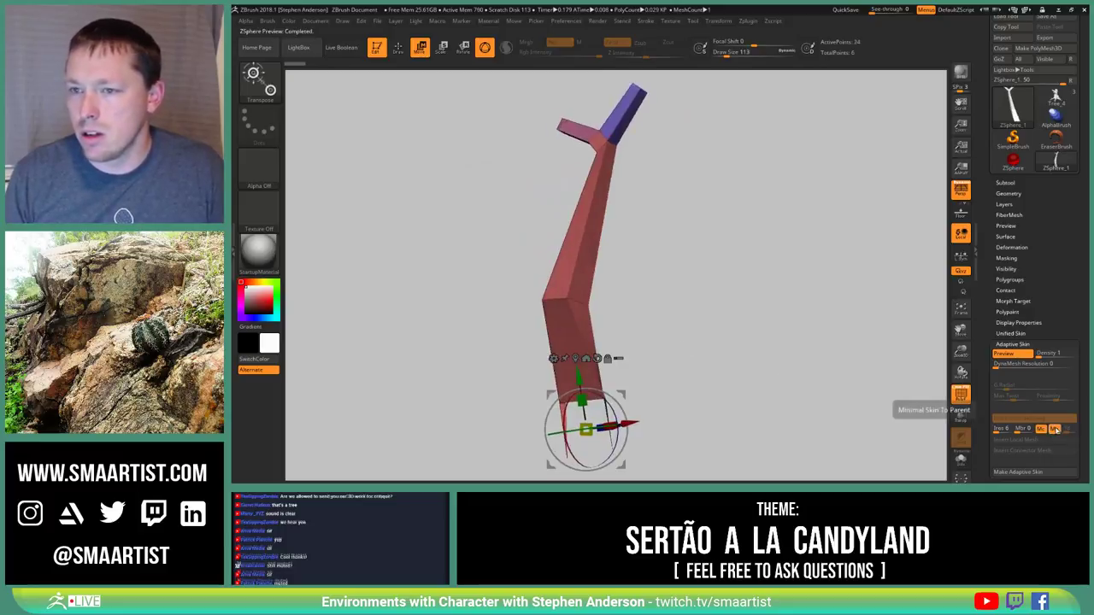
pyautogui.click(1055, 430)
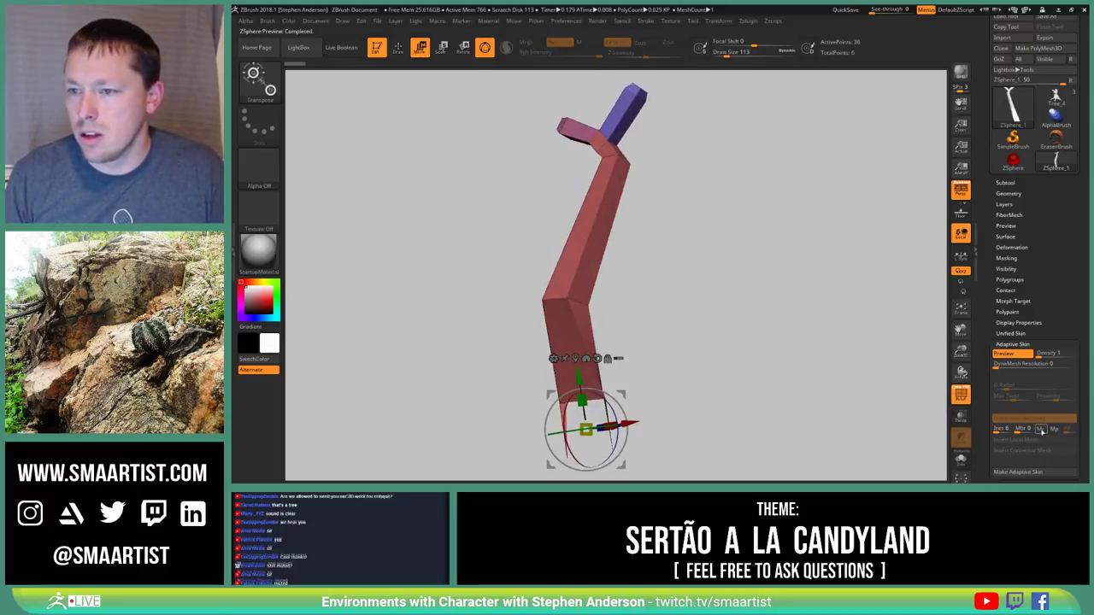
pyautogui.click(1055, 430)
pyautogui.moveTo(735, 220); pyautogui.dragTo(724, 283)
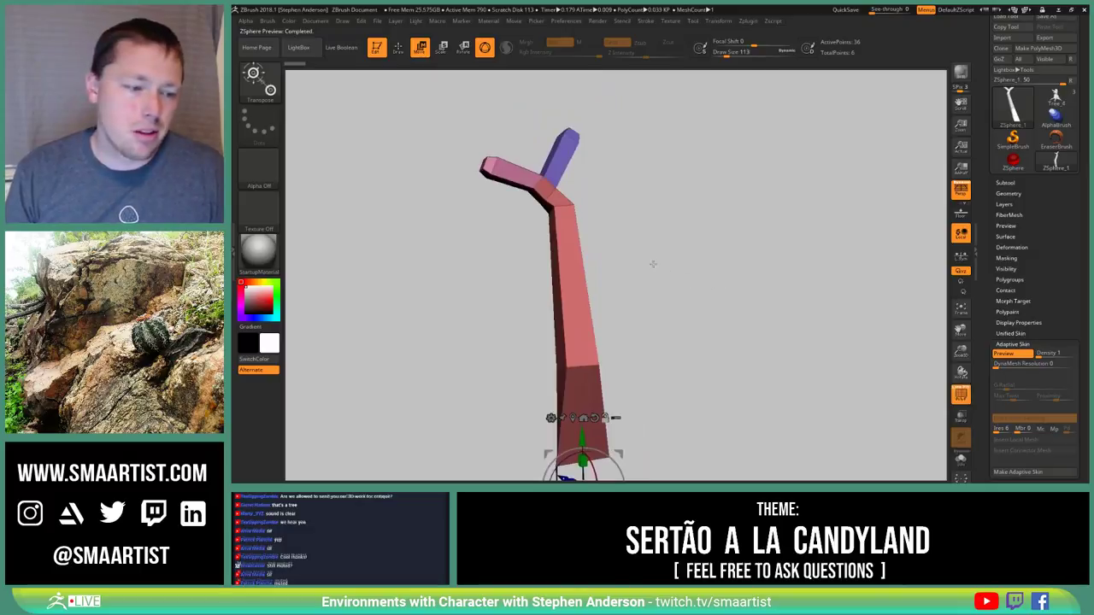
pyautogui.moveTo(653, 264); pyautogui.dragTo(642, 261)
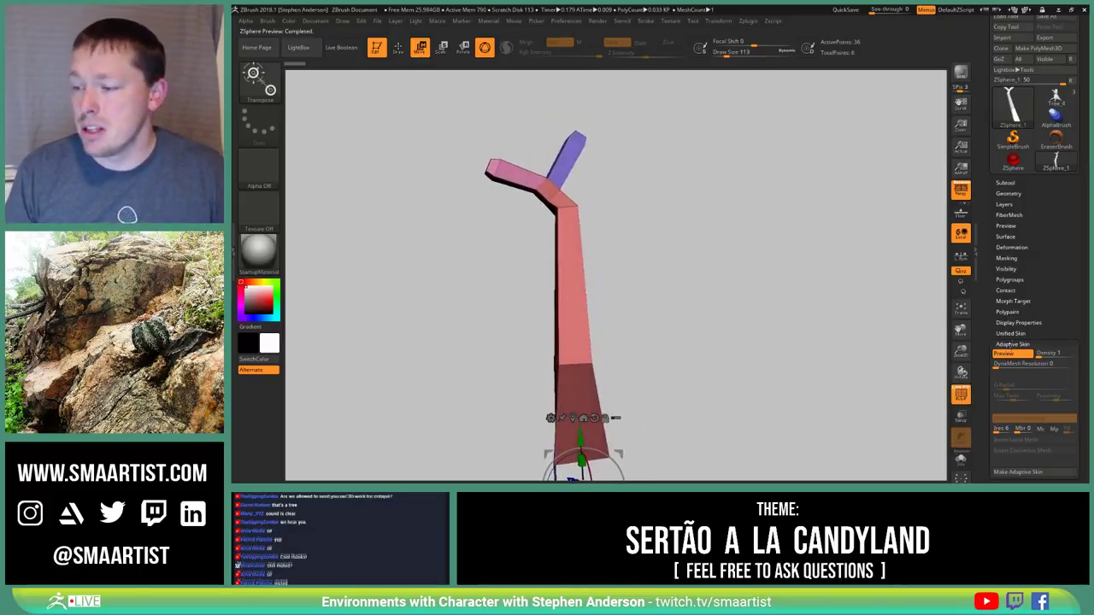
# Switch off Use Classic Skinning, inspect the regular skin preview from another angle, and switch classic skinning back on
pyautogui.press('a')
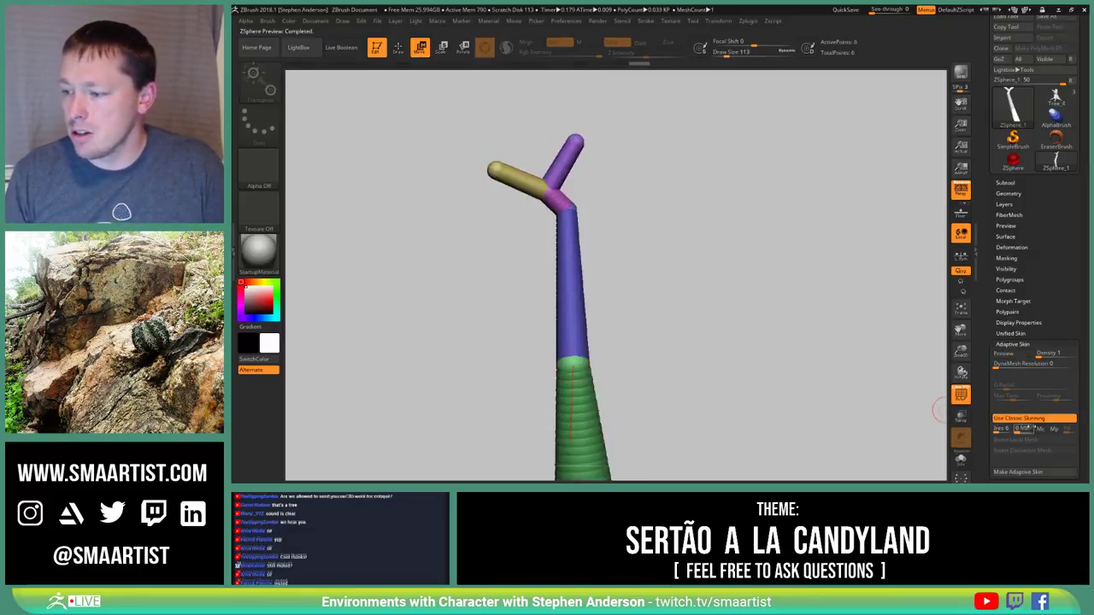
pyautogui.click(1033, 420)
pyautogui.press('a')
pyautogui.moveTo(721, 346); pyautogui.dragTo(602, 284)
pyautogui.press('a')
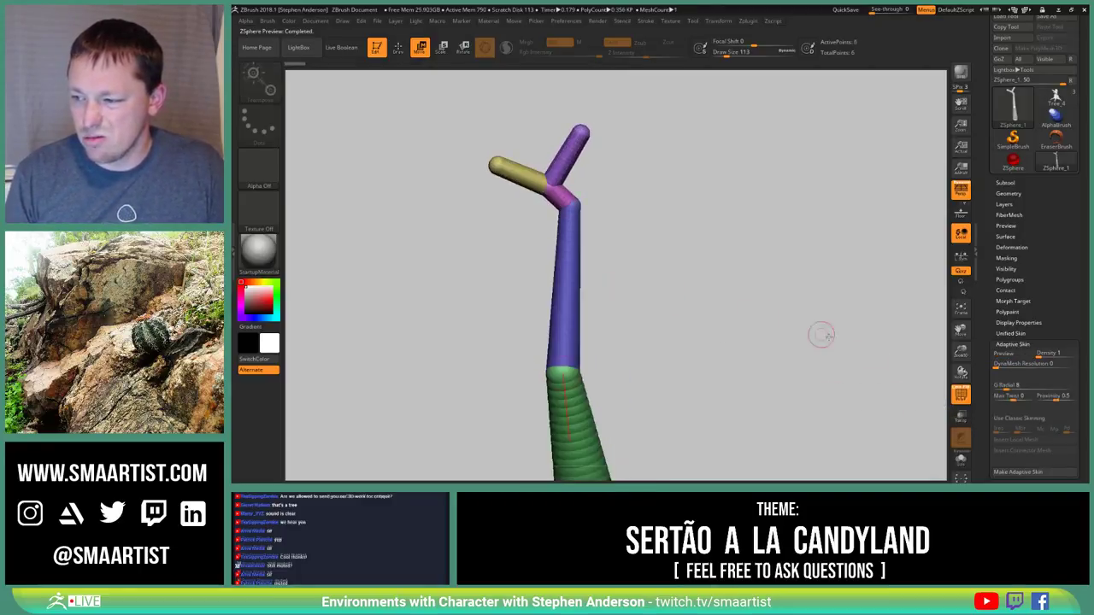
pyautogui.click(1016, 418)
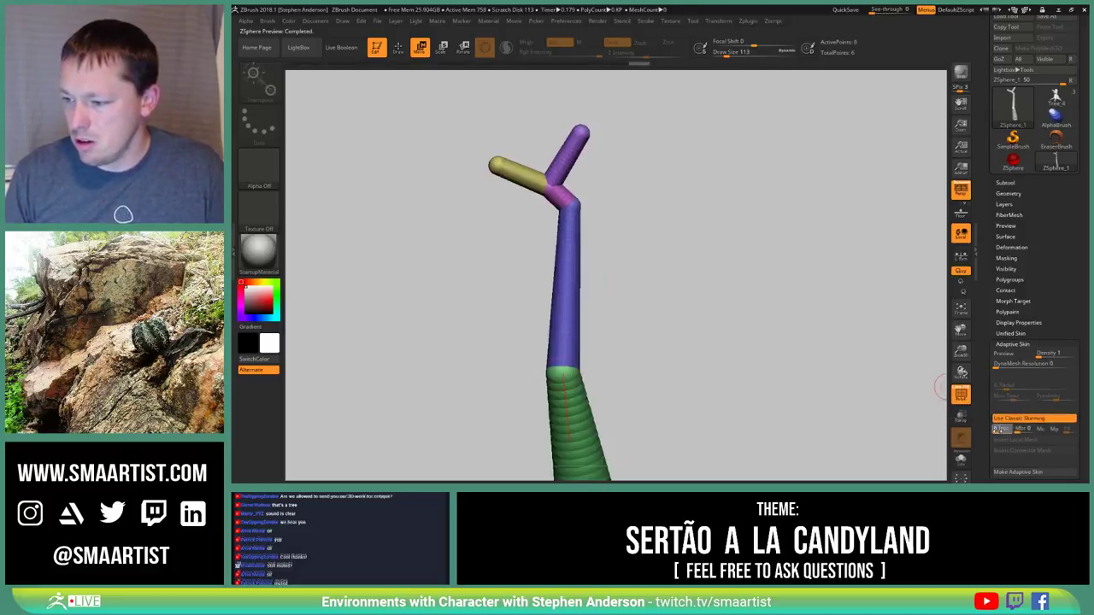
# Compare Ires values of 11 and 1 in the classic skinning preview, and set Ires to 3
pyautogui.press('a')
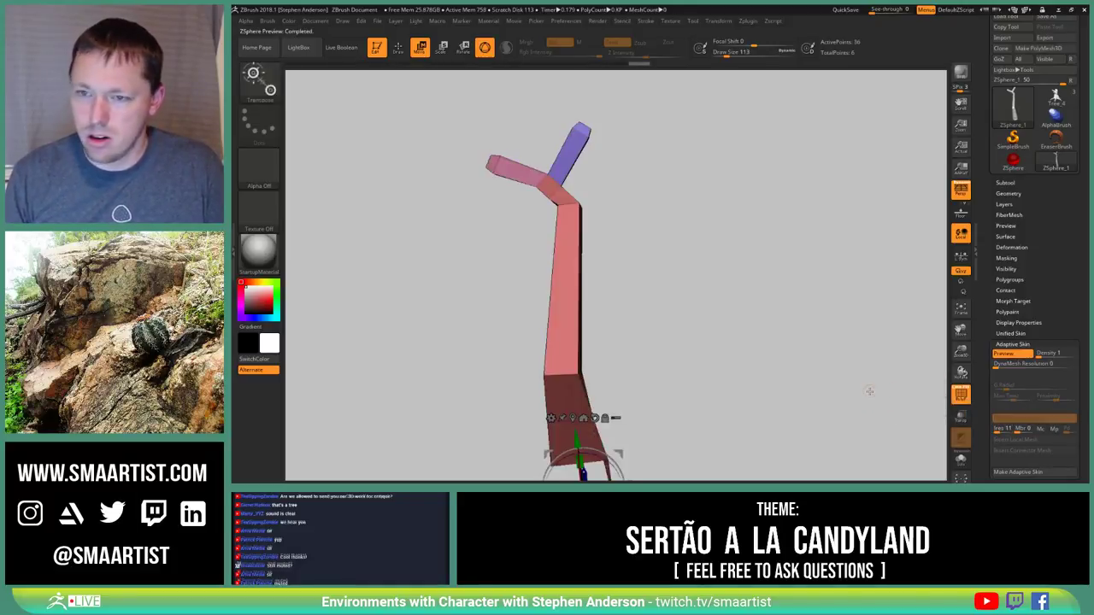
pyautogui.press('a')
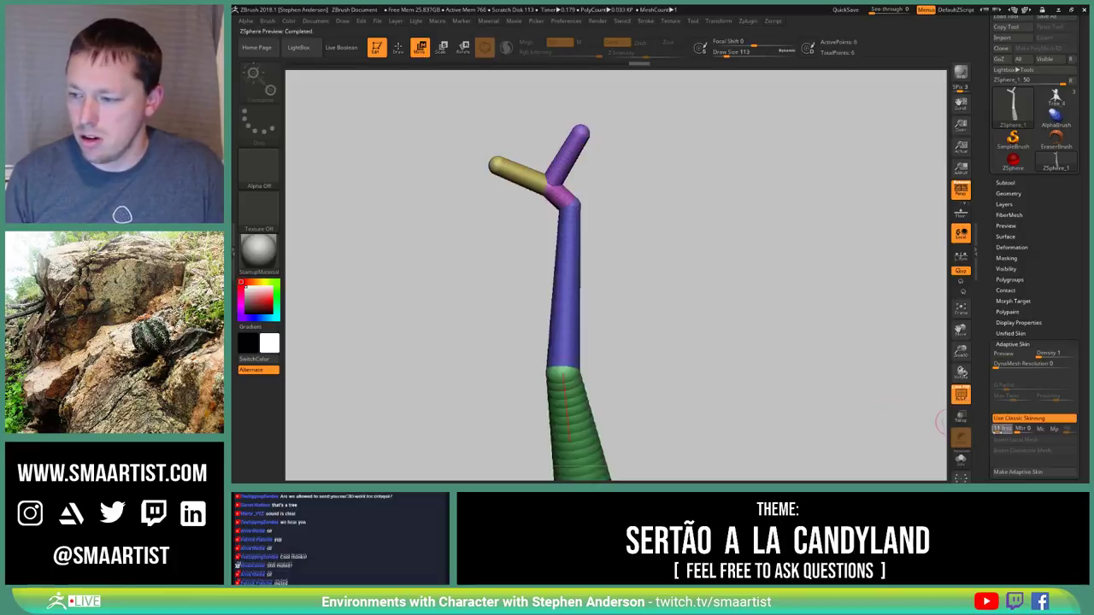
pyautogui.press('a')
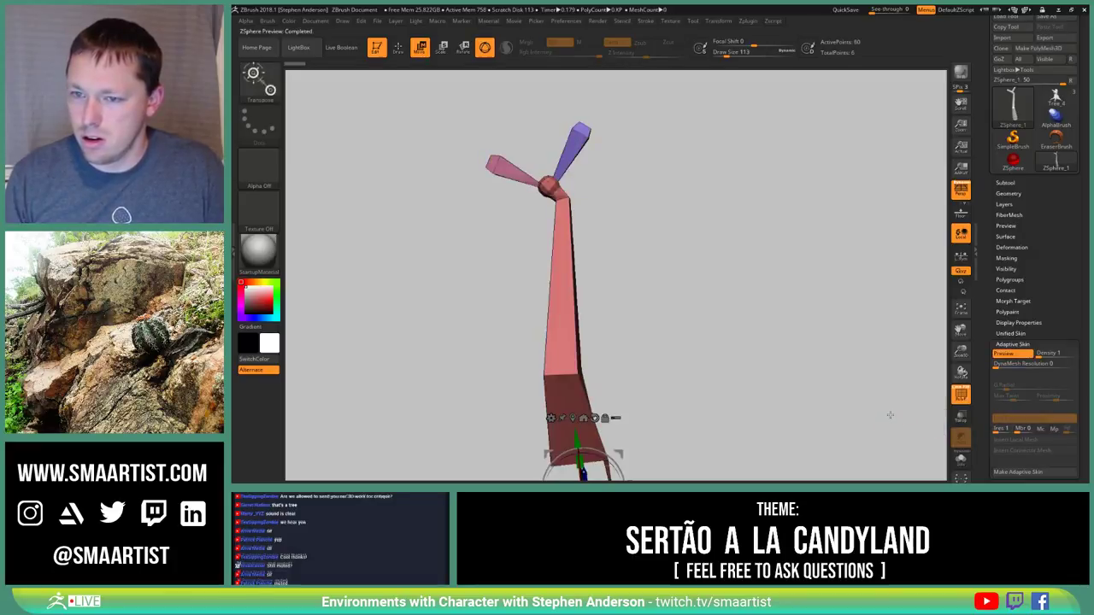
pyautogui.press('a')
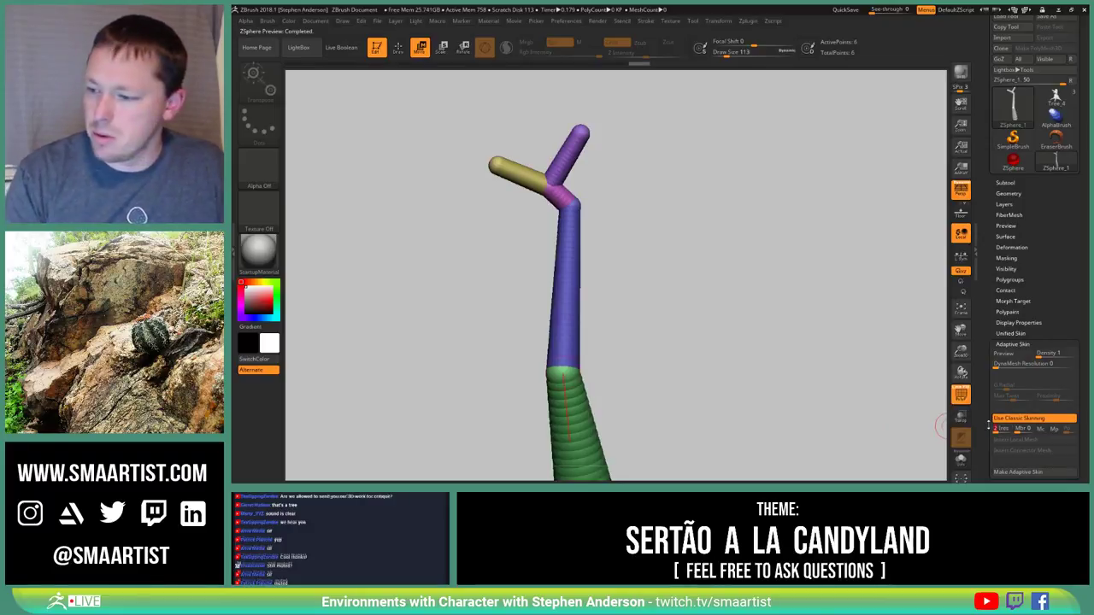
pyautogui.moveTo(689, 305); pyautogui.dragTo(693, 307)
pyautogui.press('a')
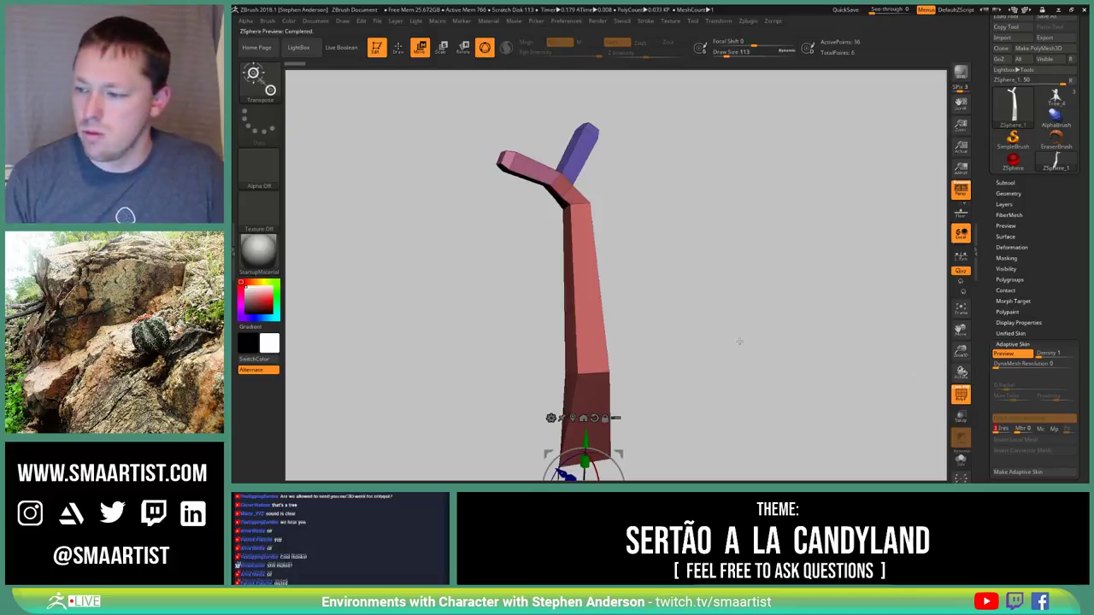
pyautogui.moveTo(740, 342); pyautogui.dragTo(735, 334)
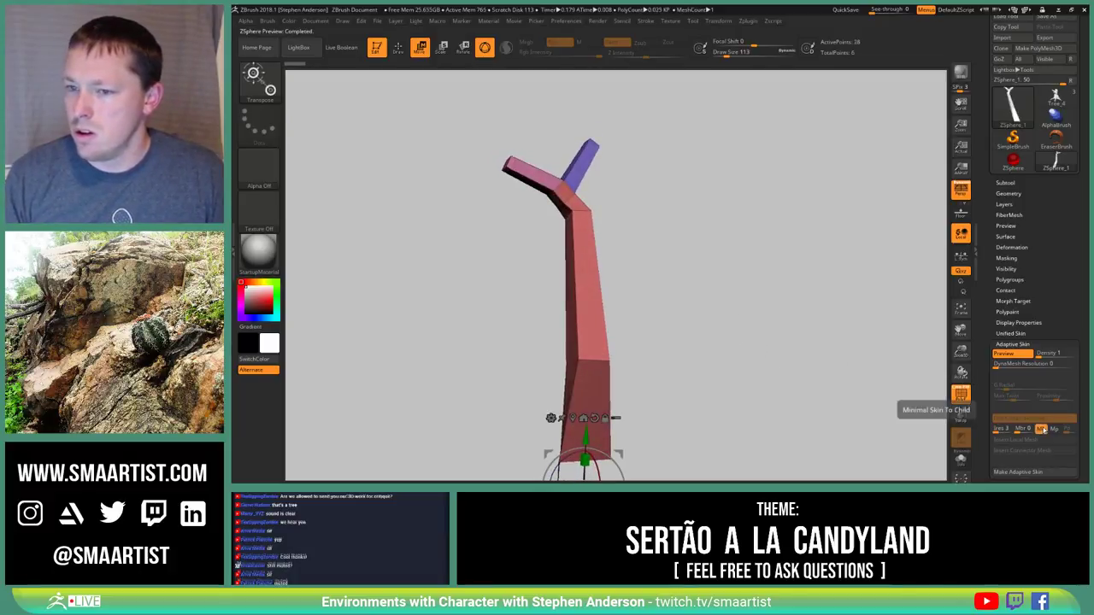
# Enable Minimal Skin To Child (Mc), inspect the branch preview from the side, and return to the ZSphere view
pyautogui.click(1042, 429)
pyautogui.moveTo(698, 303); pyautogui.dragTo(643, 297)
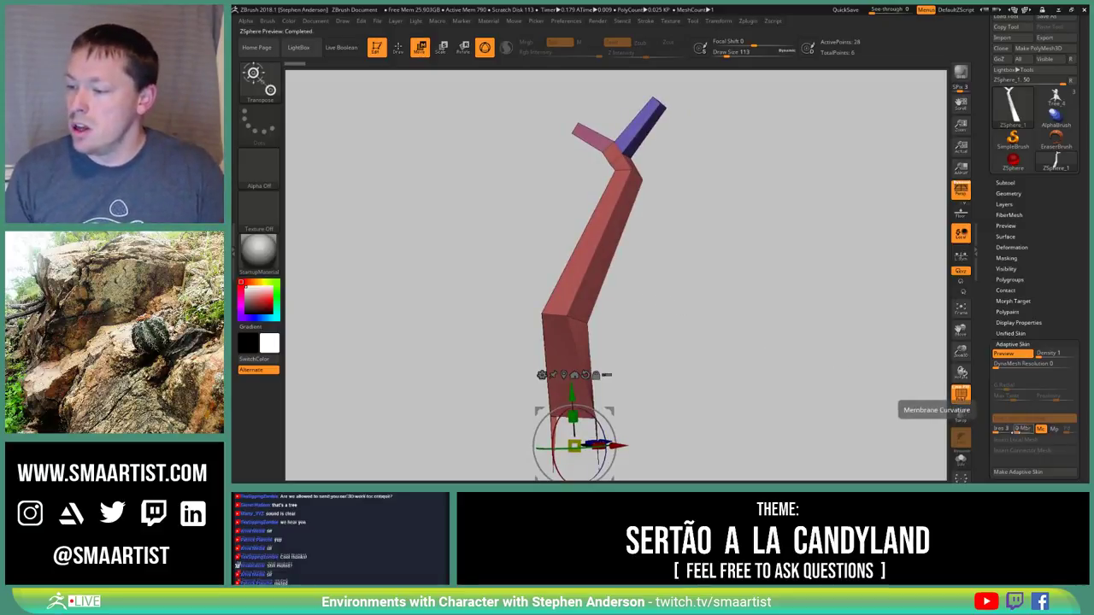
pyautogui.press('a')
# Draw new ZSpheres at the end of the fork's purple branch to extend it with a thin tip
pyautogui.keyDown('alt'); pyautogui.moveTo(674, 254); pyautogui.dragTo(665, 317); pyautogui.keyUp('alt')
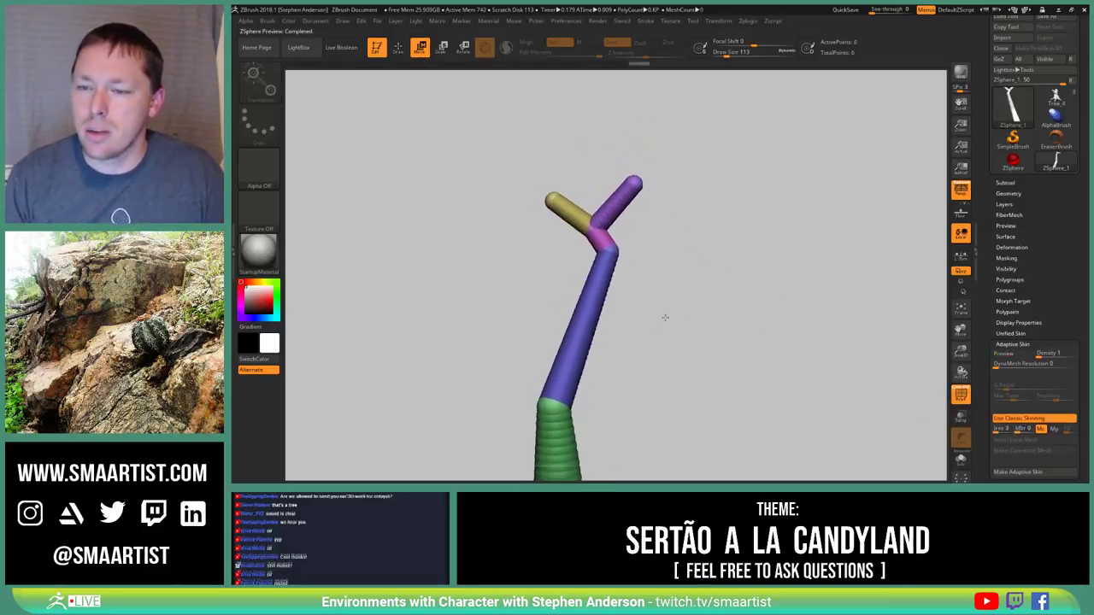
pyautogui.keyDown('alt'); pyautogui.moveTo(665, 266); pyautogui.dragTo(639, 348, button='right'); pyautogui.keyUp('alt')
pyautogui.keyDown('ctrl'); pyautogui.moveTo(640, 349); pyautogui.dragTo(645, 414, button='right'); pyautogui.keyUp('ctrl')
pyautogui.keyDown('alt'); pyautogui.moveTo(659, 229); pyautogui.dragTo(581, 415, button='right'); pyautogui.keyUp('alt')
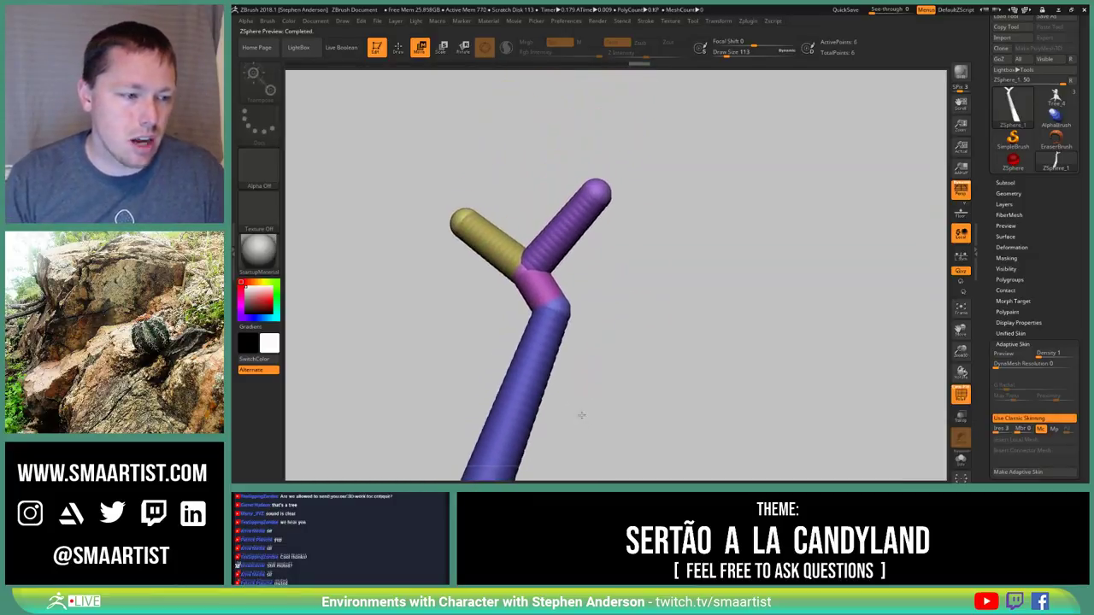
pyautogui.moveTo(565, 198)
pyautogui.mouseDown(button='right')
pyautogui.moveTo(579, 196)
pyautogui.moveTo(569, 197)
pyautogui.mouseUp(button='right')
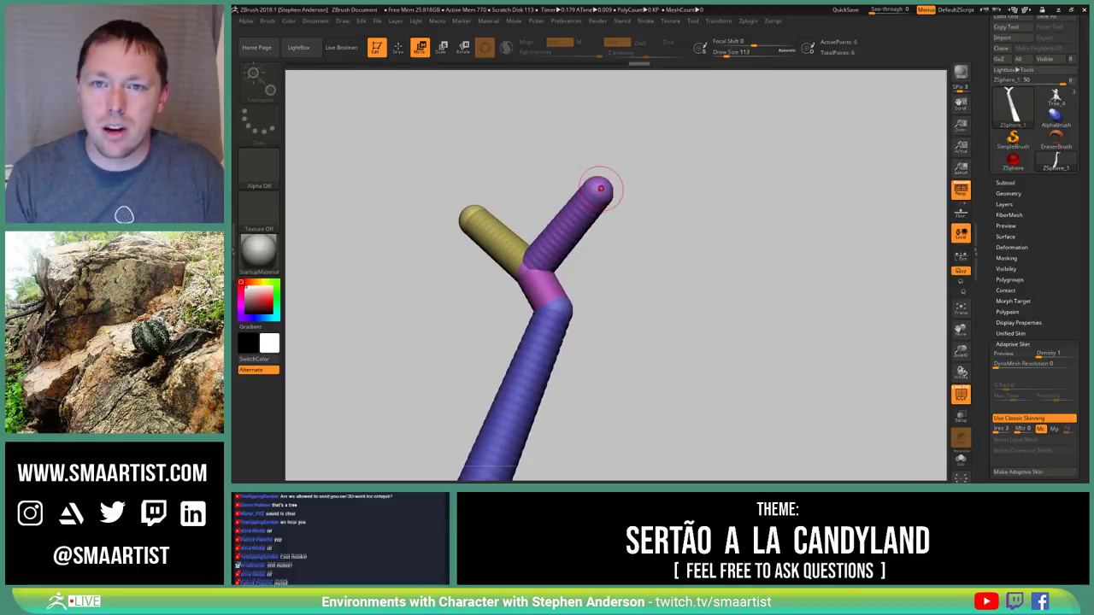
pyautogui.press('q')
pyautogui.click(576, 241)
pyautogui.keyDown('alt'); pyautogui.moveTo(611, 183); pyautogui.dragTo(575, 241, button='right'); pyautogui.keyUp('alt')
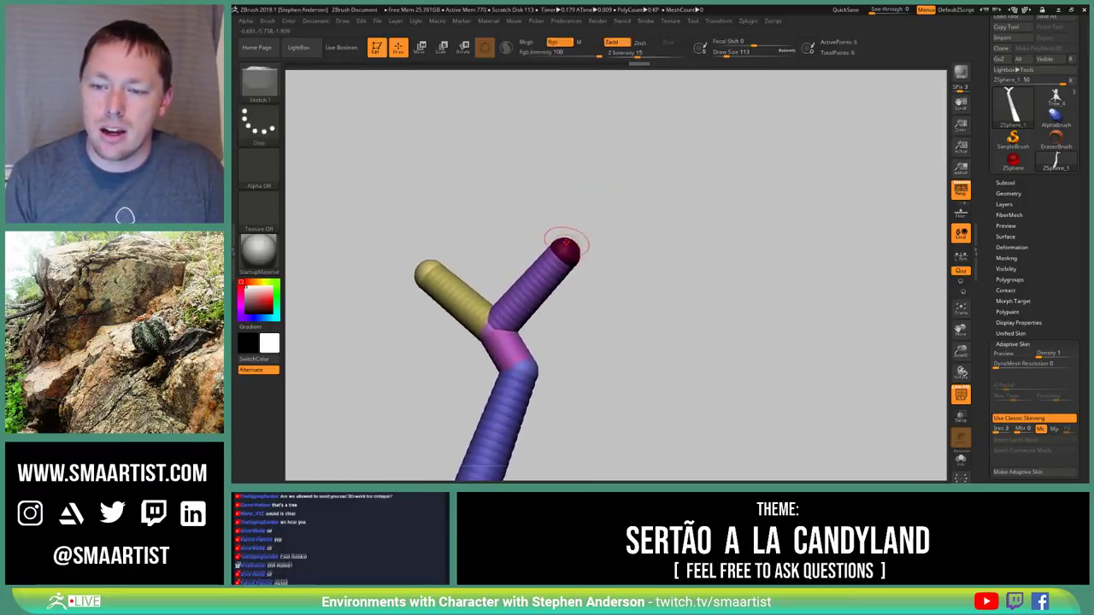
pyautogui.moveTo(564, 246)
pyautogui.mouseDown()
pyautogui.moveTo(572, 197)
pyautogui.moveTo(570, 222)
pyautogui.mouseUp()
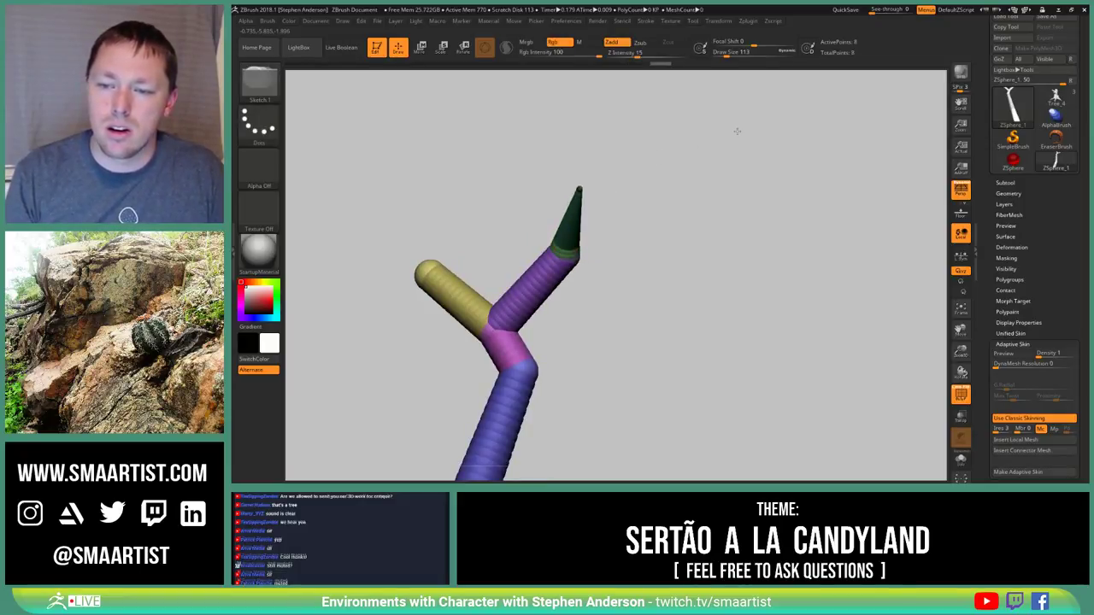
pyautogui.moveTo(646, 190); pyautogui.dragTo(579, 263)
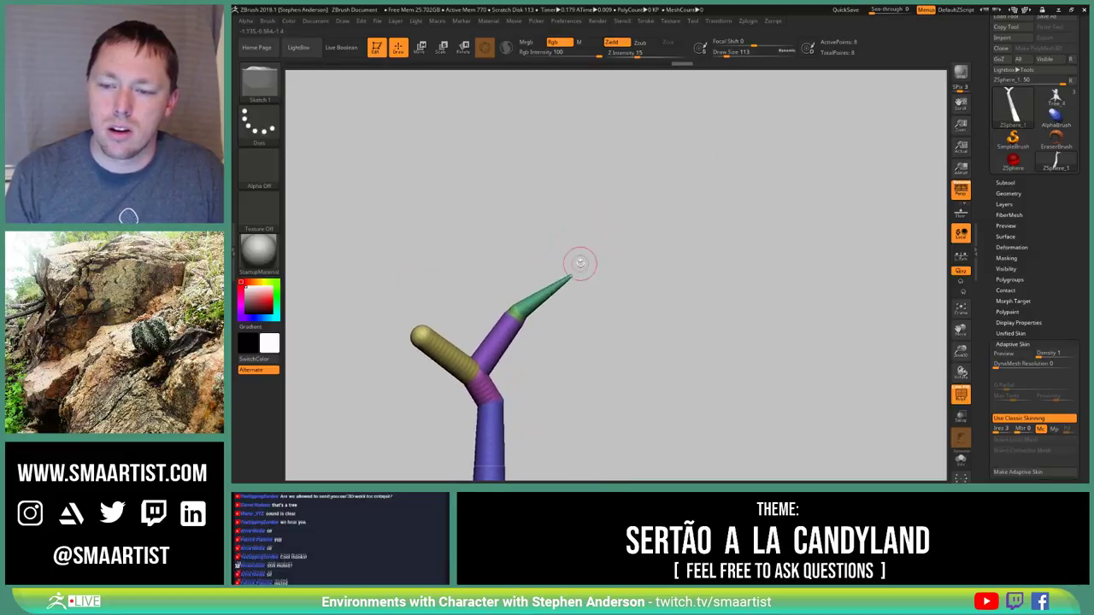
# Enlarge the new tip ZSphere and move it and its neighbouring joints to form a long, bent branch
pyautogui.press('e')
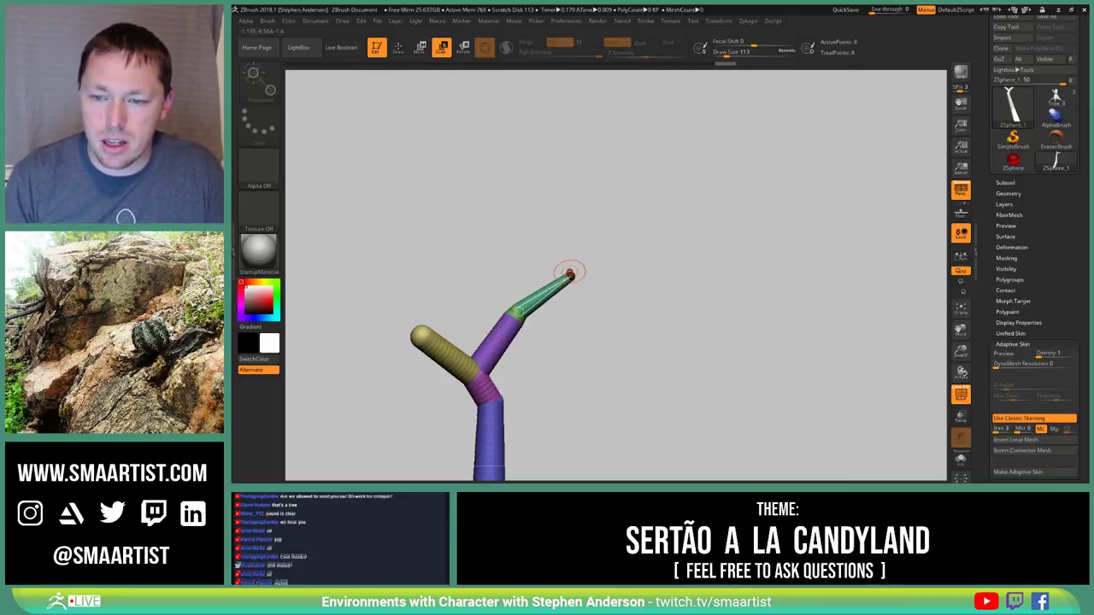
pyautogui.moveTo(571, 276); pyautogui.dragTo(839, 217)
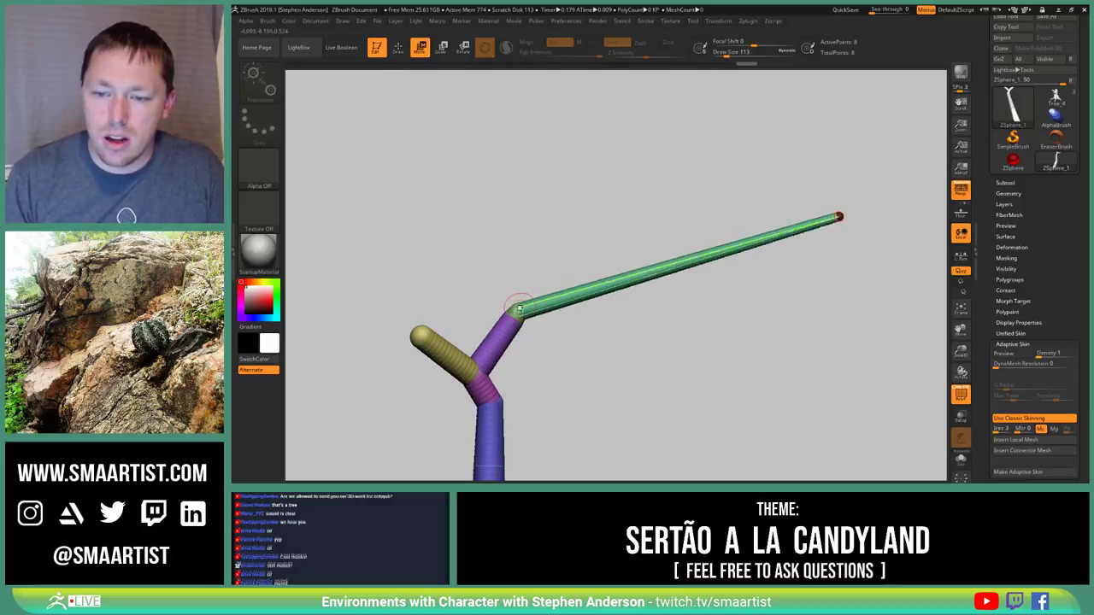
pyautogui.moveTo(519, 308); pyautogui.dragTo(542, 343)
pyautogui.moveTo(611, 329); pyautogui.dragTo(554, 327)
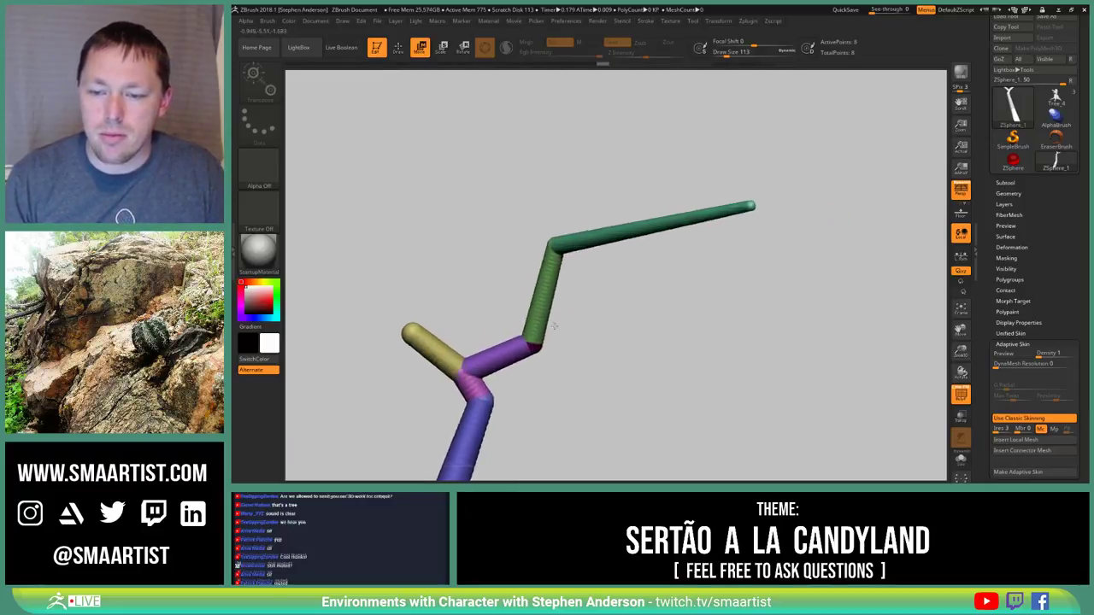
pyautogui.moveTo(554, 327)
pyautogui.mouseDown(button='right')
pyautogui.moveTo(584, 284)
pyautogui.moveTo(553, 350)
pyautogui.moveTo(575, 335)
pyautogui.moveTo(694, 325)
pyautogui.mouseUp(button='right')
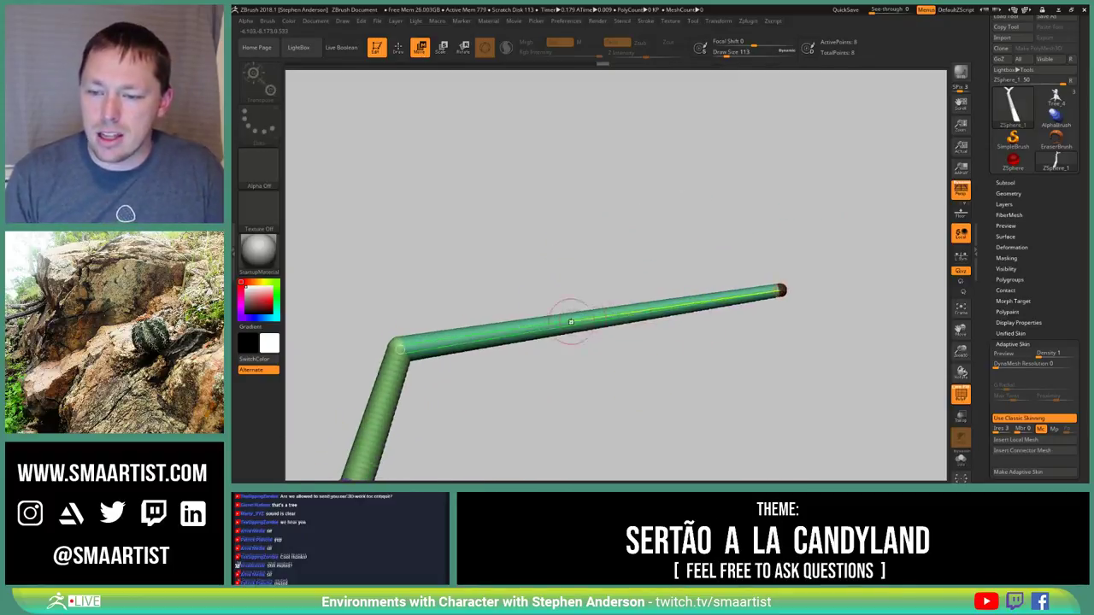
pyautogui.moveTo(780, 290)
pyautogui.mouseDown()
pyautogui.moveTo(402, 342)
pyautogui.moveTo(790, 306)
pyautogui.mouseUp()
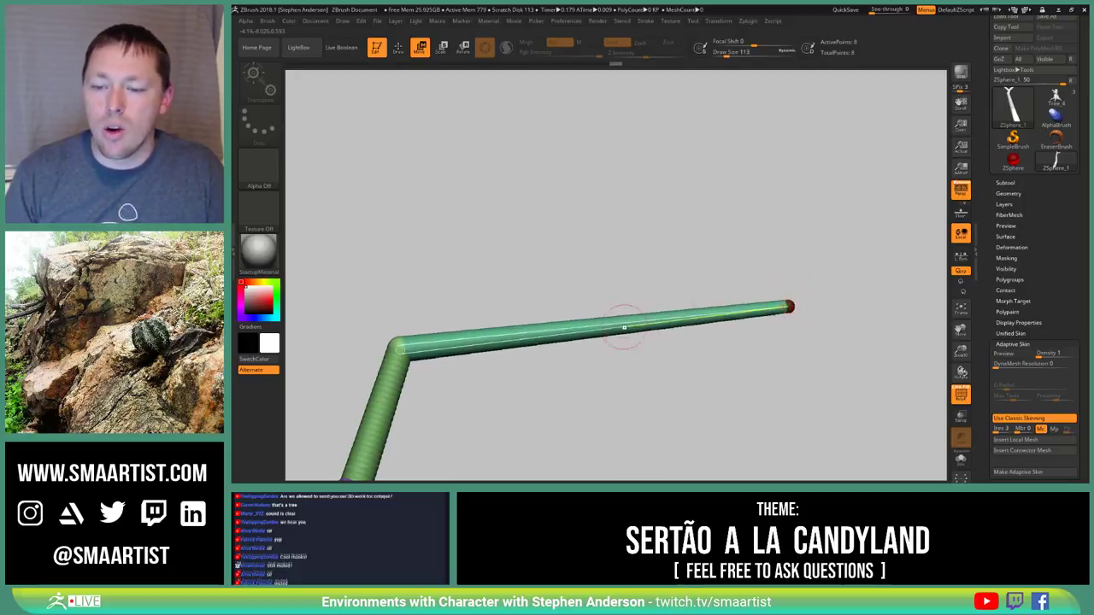
# Insert a ZSphere midway along the long outer segment and move it downward to bend the branch
pyautogui.press('q')
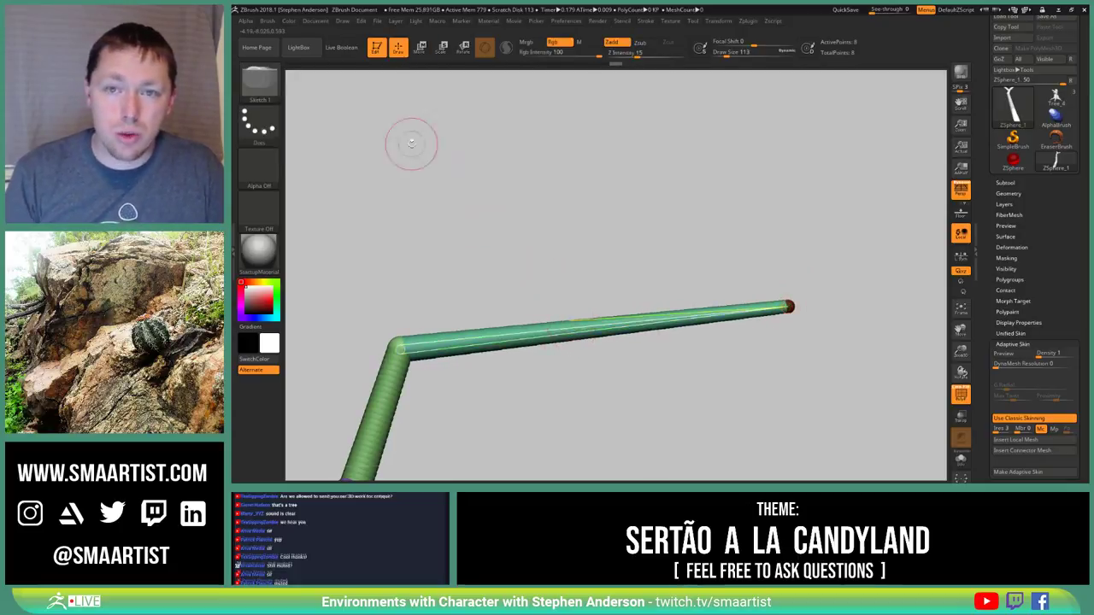
pyautogui.click(578, 328)
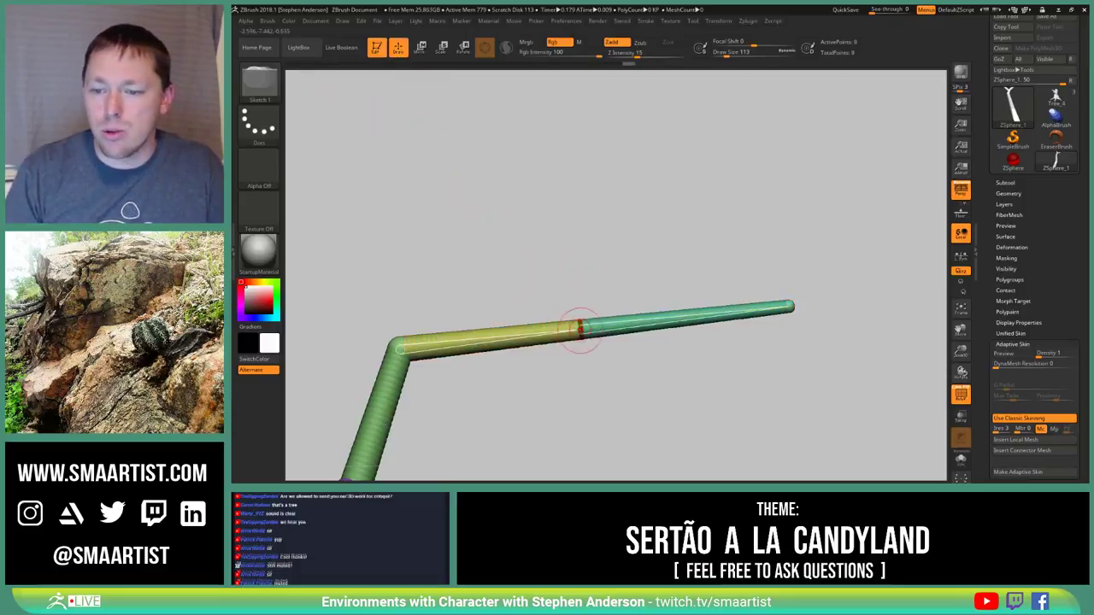
pyautogui.press('w')
pyautogui.moveTo(581, 331); pyautogui.dragTo(590, 398)
# Draw a side twig from the upper bend joint of the extended branch and enlarge its tip ZSphere
pyautogui.keyDown('alt'); pyautogui.moveTo(570, 384); pyautogui.dragTo(596, 299, button='right'); pyautogui.keyUp('alt')
pyautogui.moveTo(596, 297); pyautogui.dragTo(592, 318)
pyautogui.moveTo(592, 319); pyautogui.dragTo(599, 384, button='right')
pyautogui.keyDown('alt'); pyautogui.moveTo(439, 276); pyautogui.dragTo(683, 342, button='right'); pyautogui.keyUp('alt')
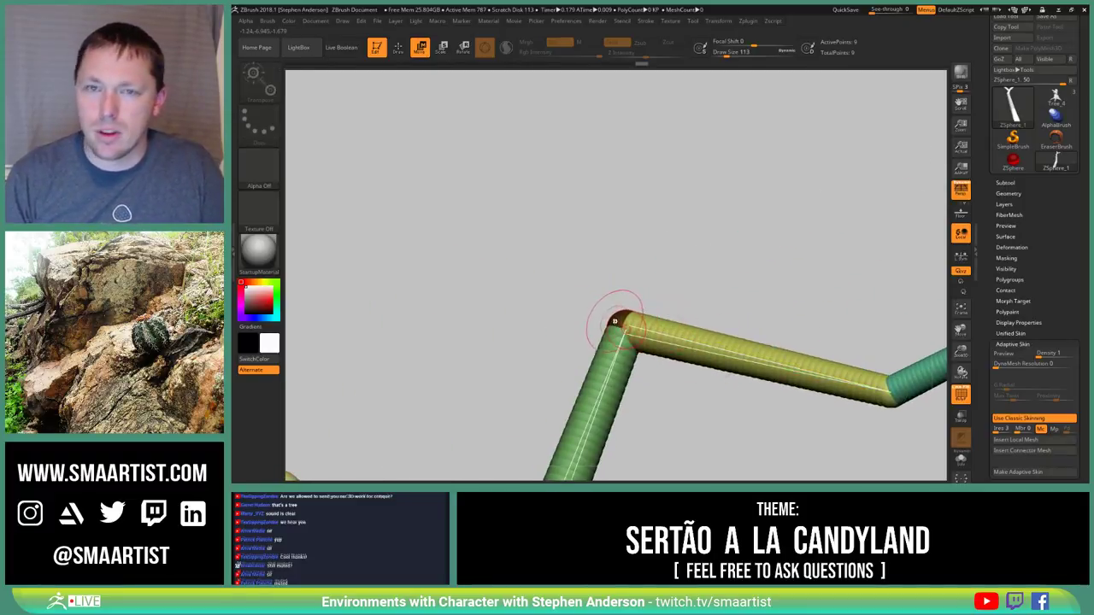
pyautogui.press('q')
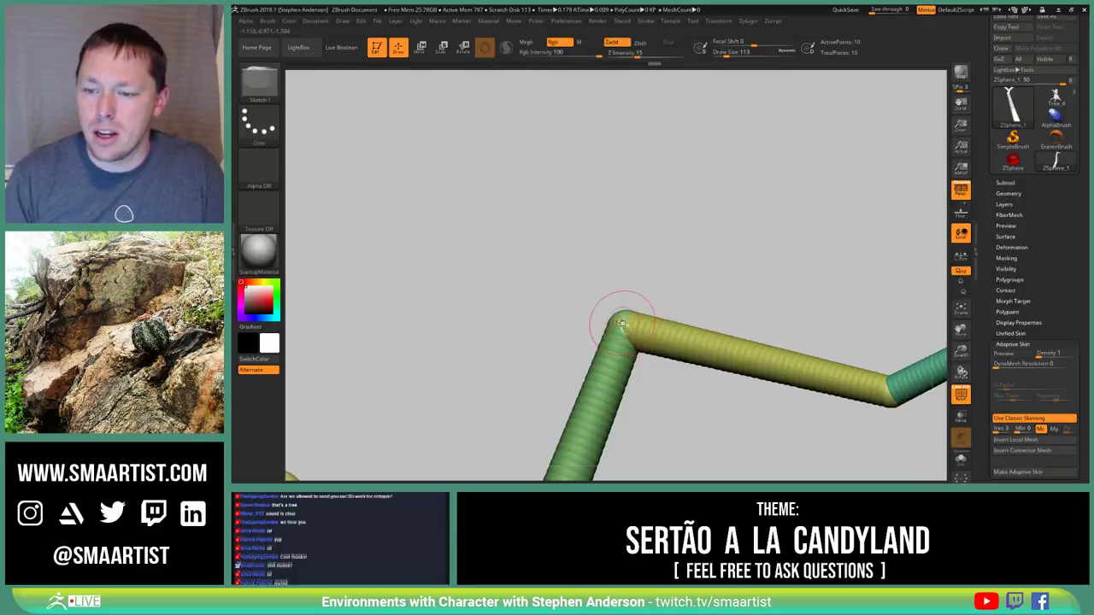
pyautogui.moveTo(617, 320); pyautogui.dragTo(620, 323)
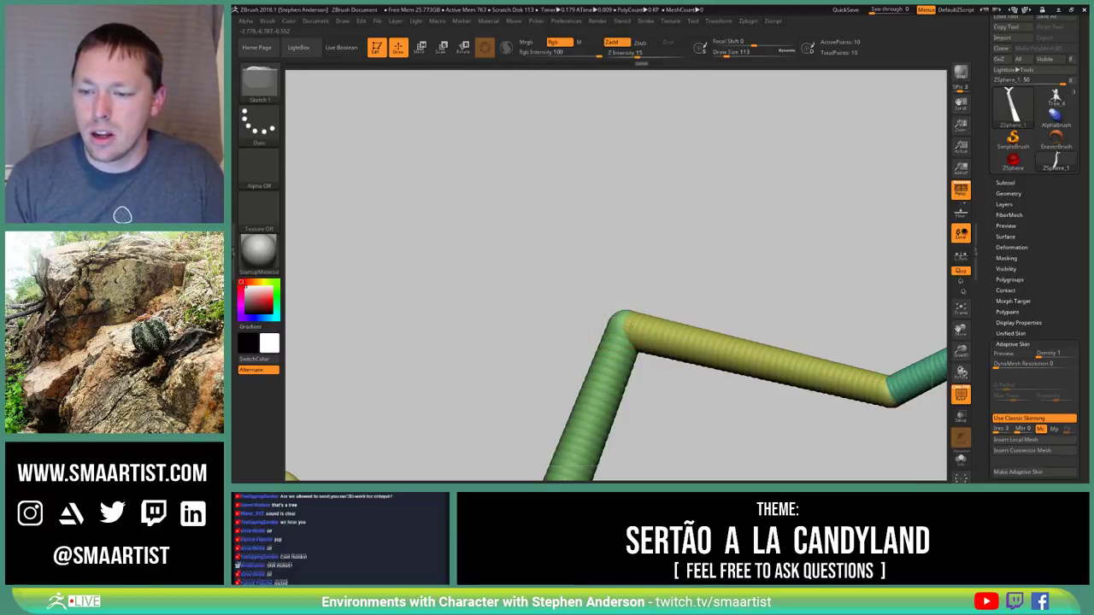
pyautogui.moveTo(493, 211); pyautogui.dragTo(479, 197)
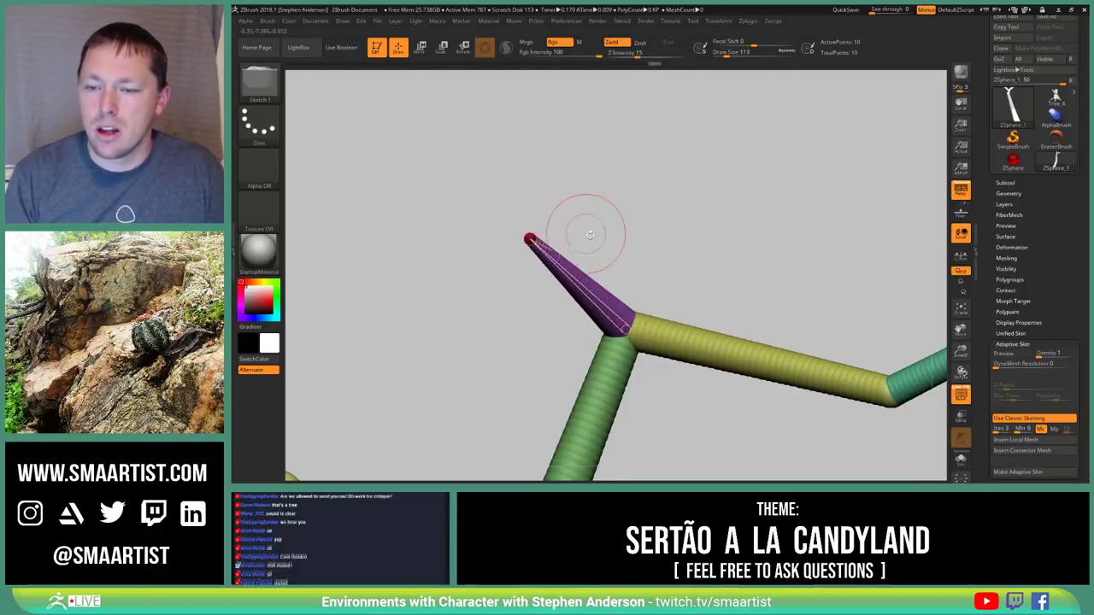
pyautogui.moveTo(587, 230)
pyautogui.mouseDown(button='right')
pyautogui.moveTo(618, 251)
pyautogui.moveTo(611, 246)
pyautogui.moveTo(641, 303)
pyautogui.moveTo(667, 305)
pyautogui.moveTo(650, 363)
pyautogui.mouseUp(button='right')
pyautogui.press('e')
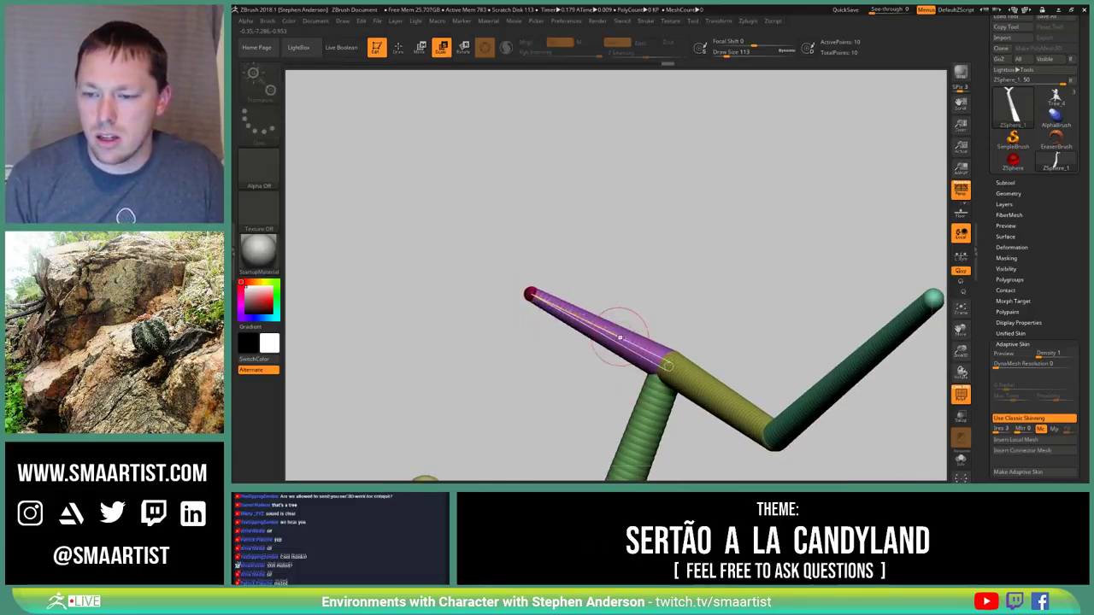
# Insert a ZSphere partway along the side twig, turn its base link into an unskinned connection, and scale the ZSphere down
pyautogui.press('q')
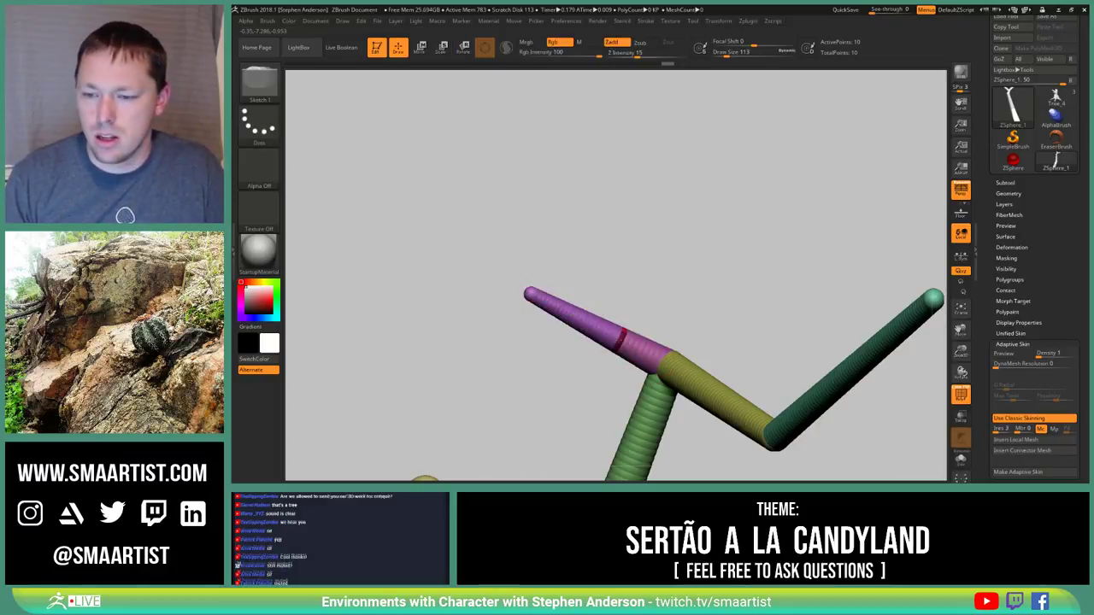
pyautogui.keyDown('alt'); pyautogui.click(621, 339); pyautogui.keyUp('alt')
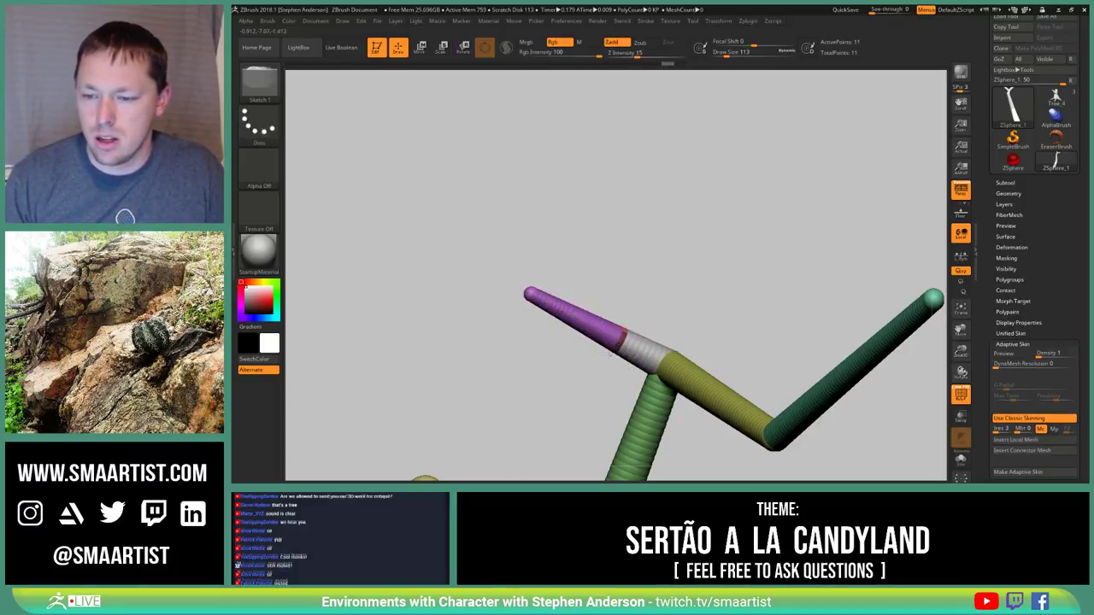
pyautogui.press('e')
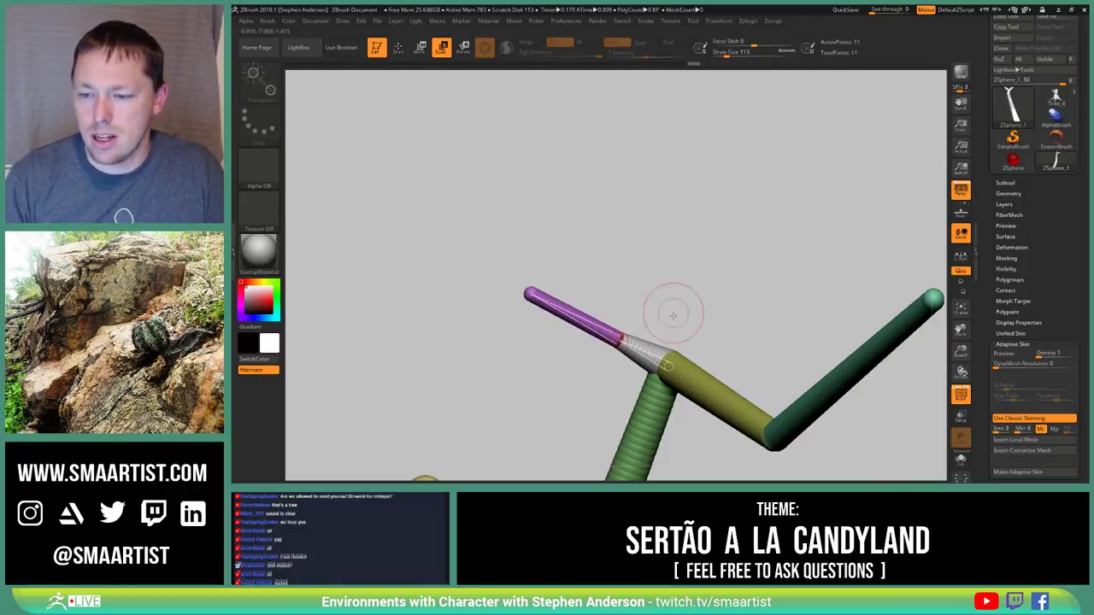
# Reposition the side twig's middle ZSphere and the supporting branch joints from several angles to vary the bends in depth
pyautogui.moveTo(673, 315); pyautogui.dragTo(733, 258)
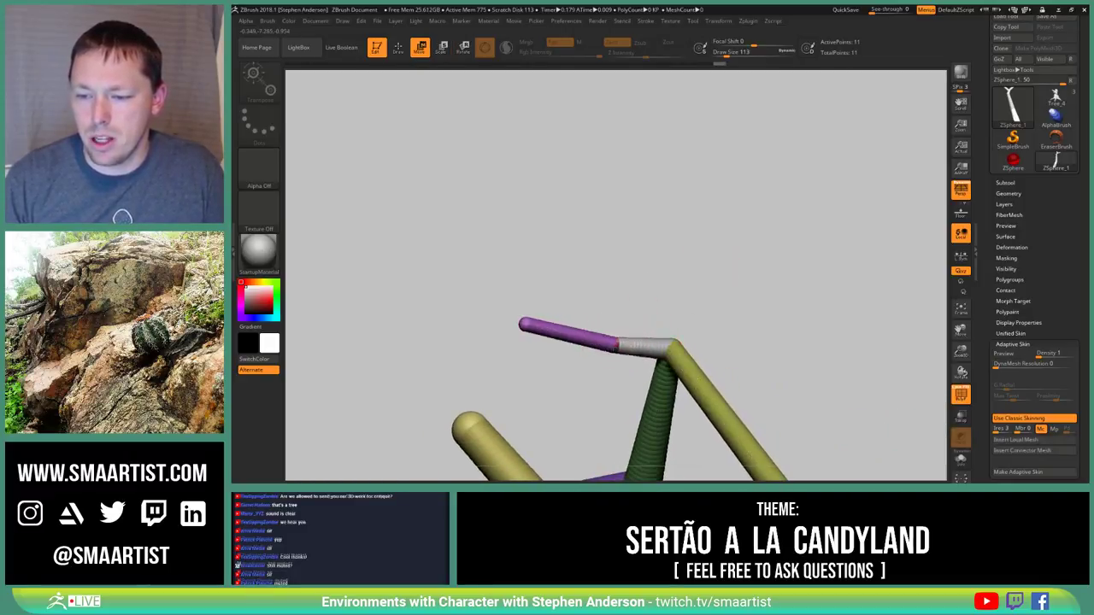
pyautogui.moveTo(614, 346); pyautogui.dragTo(608, 356)
pyautogui.keyDown('ctrl'); pyautogui.moveTo(631, 361); pyautogui.dragTo(640, 321, button='right'); pyautogui.keyUp('ctrl')
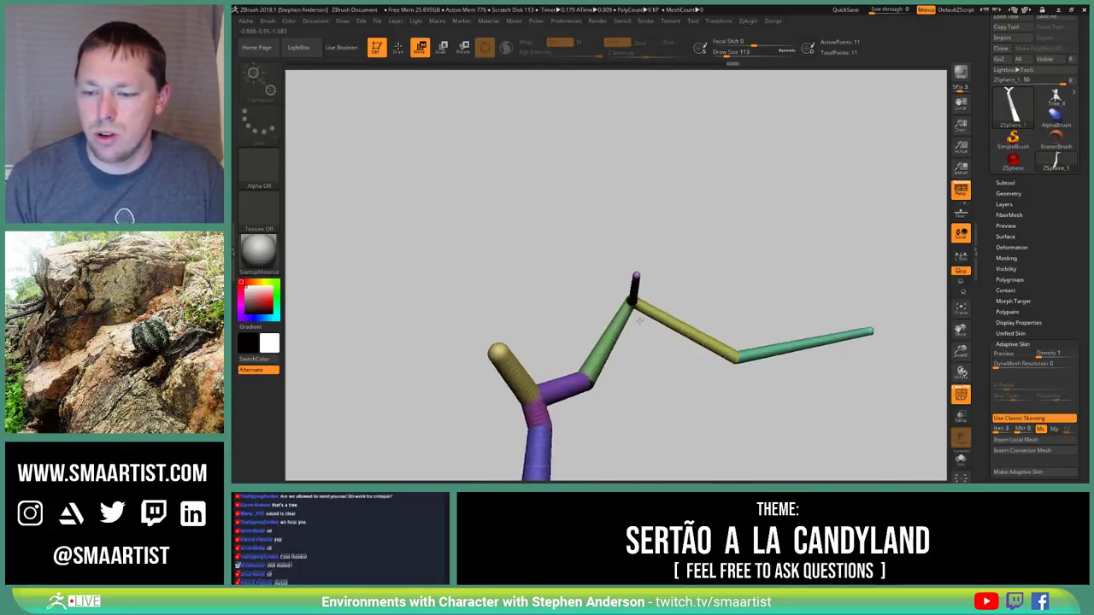
pyautogui.moveTo(639, 321); pyautogui.dragTo(600, 313)
pyautogui.moveTo(534, 305); pyautogui.dragTo(521, 272)
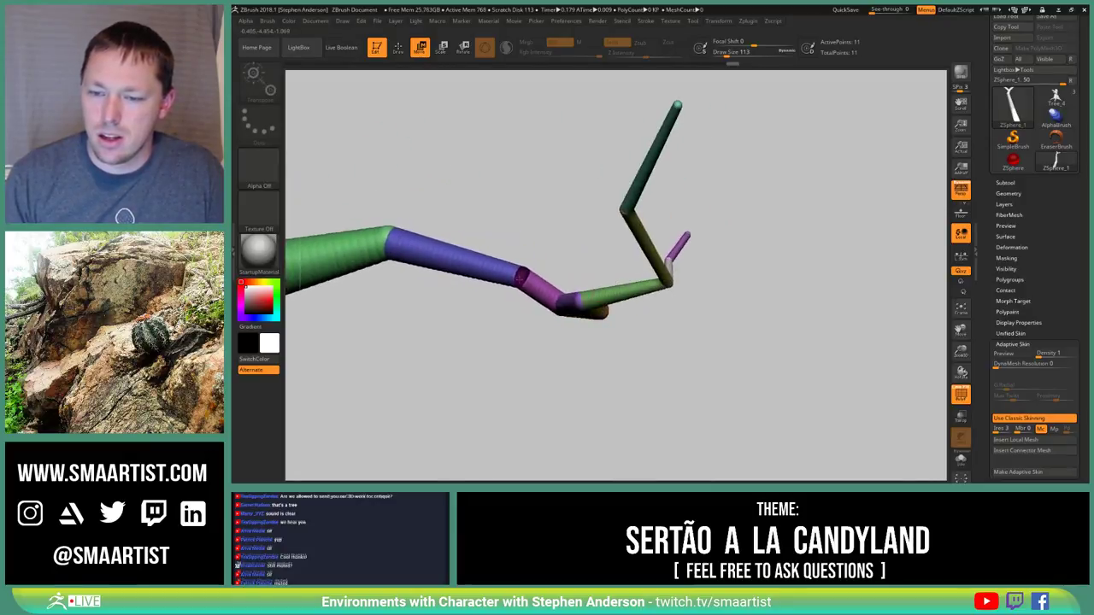
pyautogui.moveTo(504, 359); pyautogui.dragTo(436, 364)
pyautogui.moveTo(590, 318); pyautogui.dragTo(464, 285)
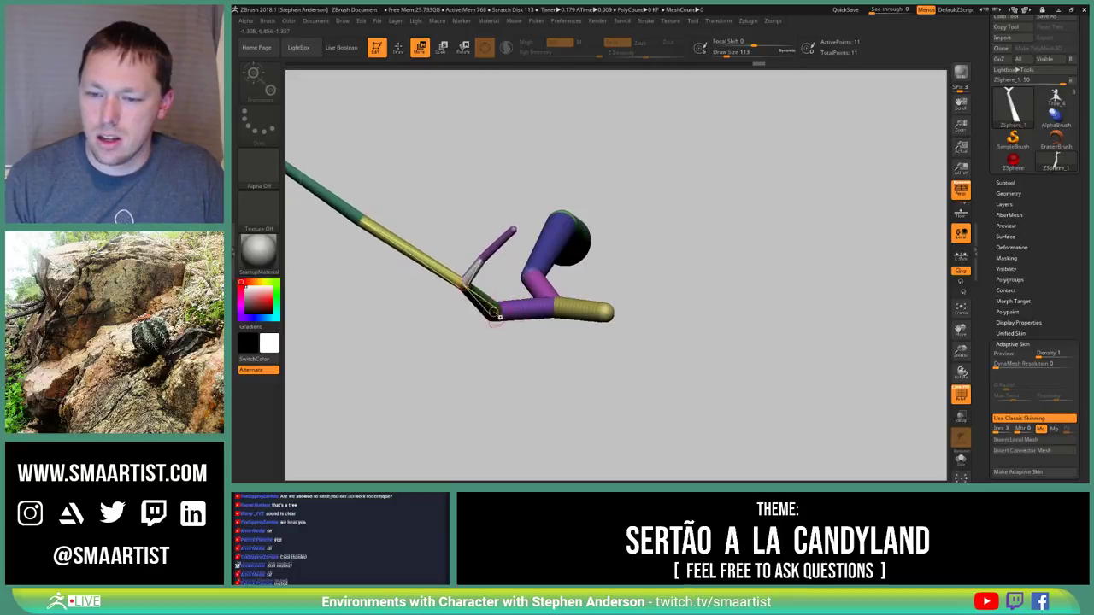
# Replace the ZSphere drawn at the end of the short yellow stub with a new limb angled up and outward
pyautogui.moveTo(487, 321); pyautogui.dragTo(610, 299)
pyautogui.press('q')
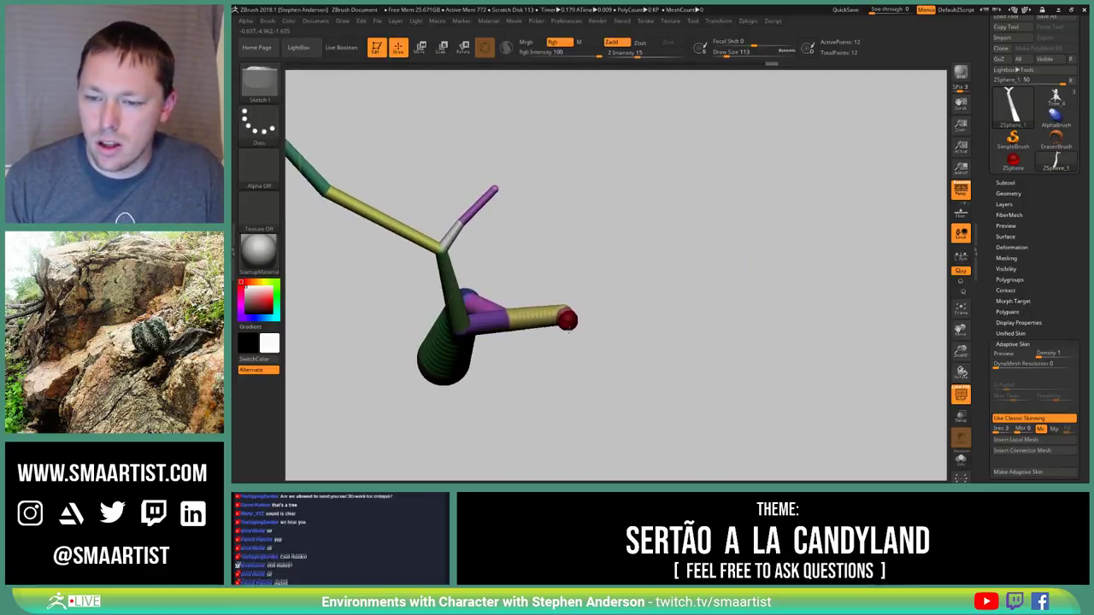
pyautogui.moveTo(586, 344); pyautogui.dragTo(590, 245)
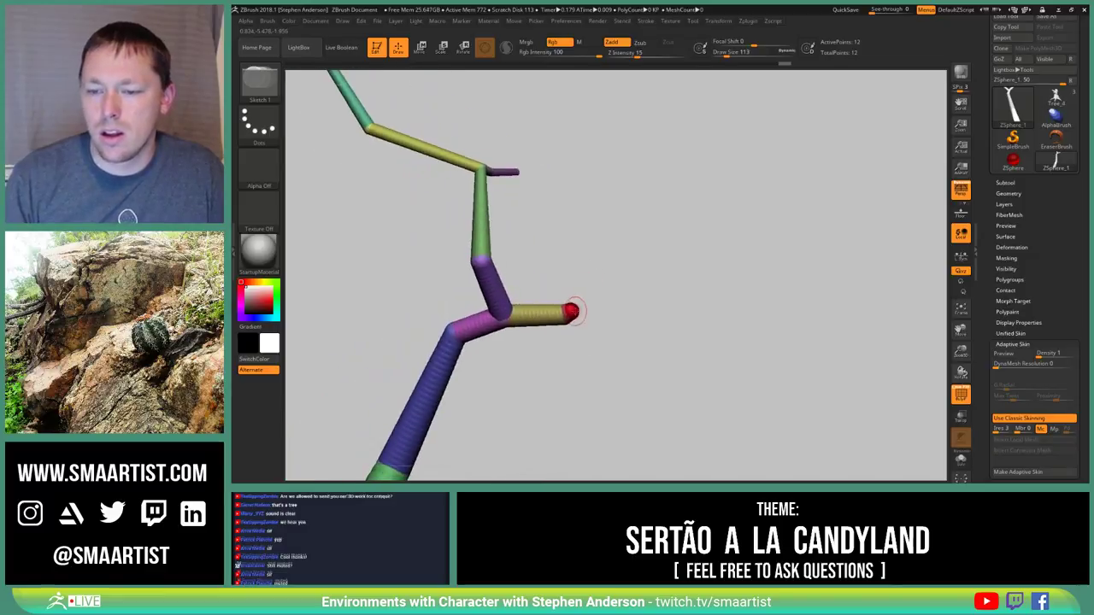
pyautogui.keyDown('alt'); pyautogui.click(572, 311); pyautogui.keyUp('alt')
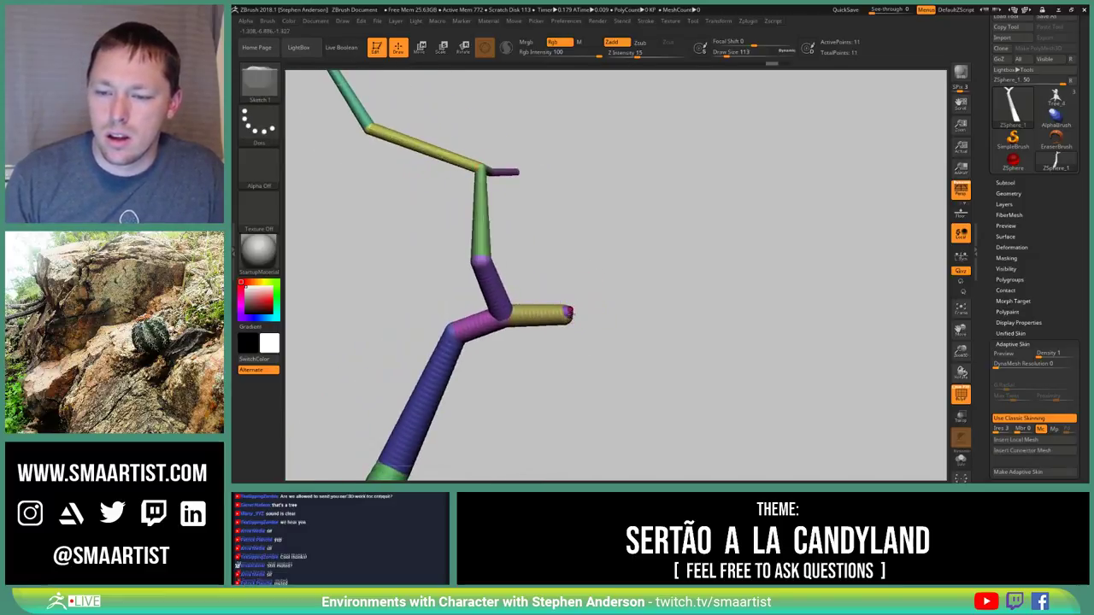
pyautogui.keyDown('ctrl'); pyautogui.moveTo(573, 314); pyautogui.dragTo(755, 288); pyautogui.keyUp('ctrl')
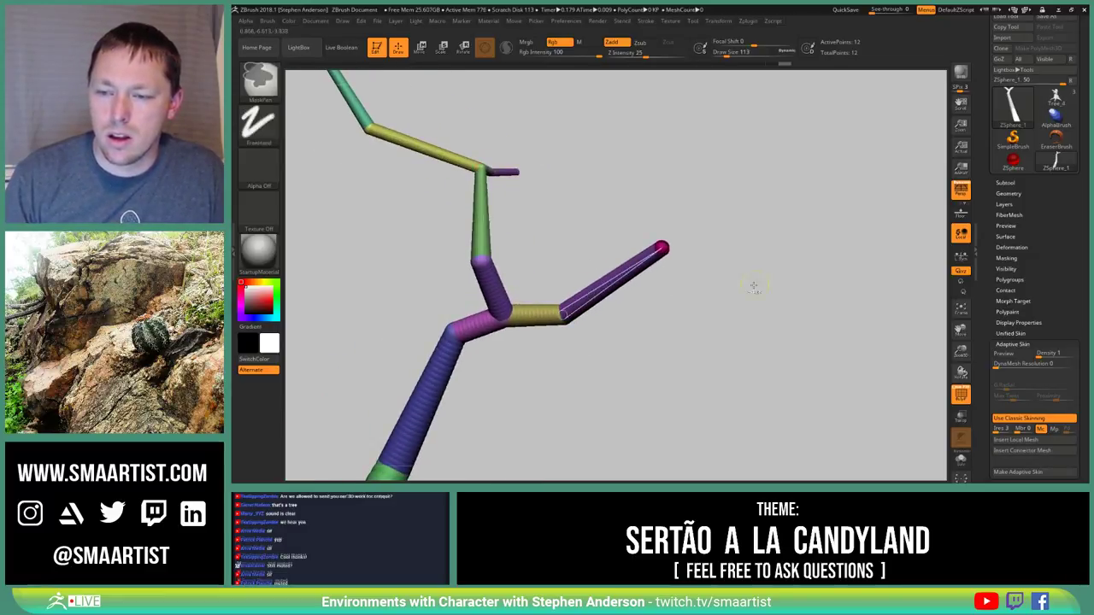
# Add a side limb to the bend joint above the fork, undoing and redoing its extension to settle the length
pyautogui.moveTo(754, 288); pyautogui.dragTo(650, 252, button='right')
pyautogui.moveTo(650, 252); pyautogui.dragTo(630, 360)
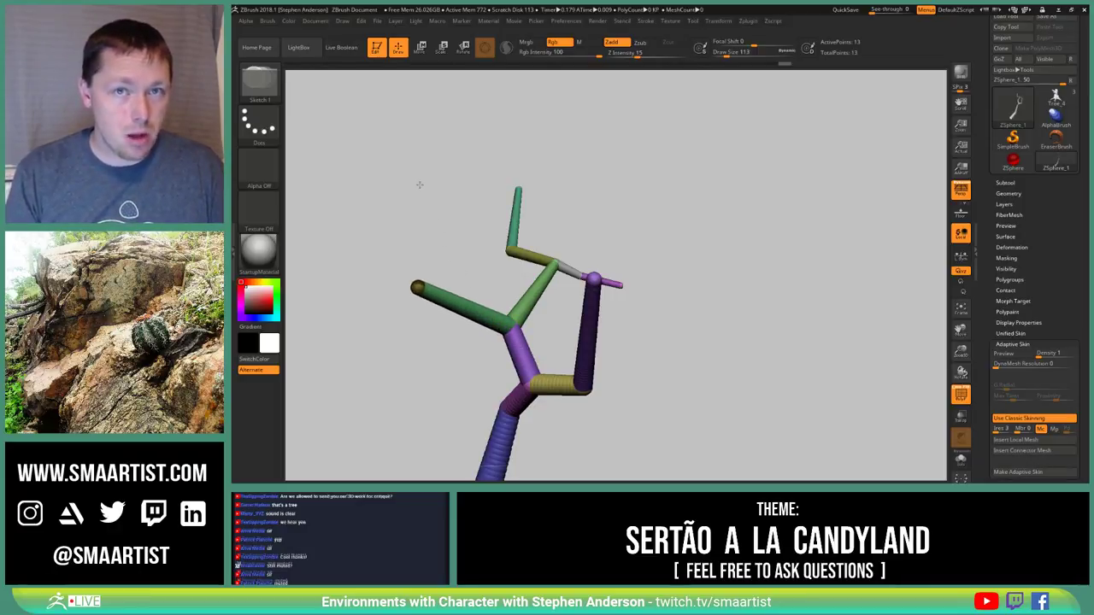
pyautogui.hotkey('ctrl', 'z')
pyautogui.hotkey('ctrl', 'z')
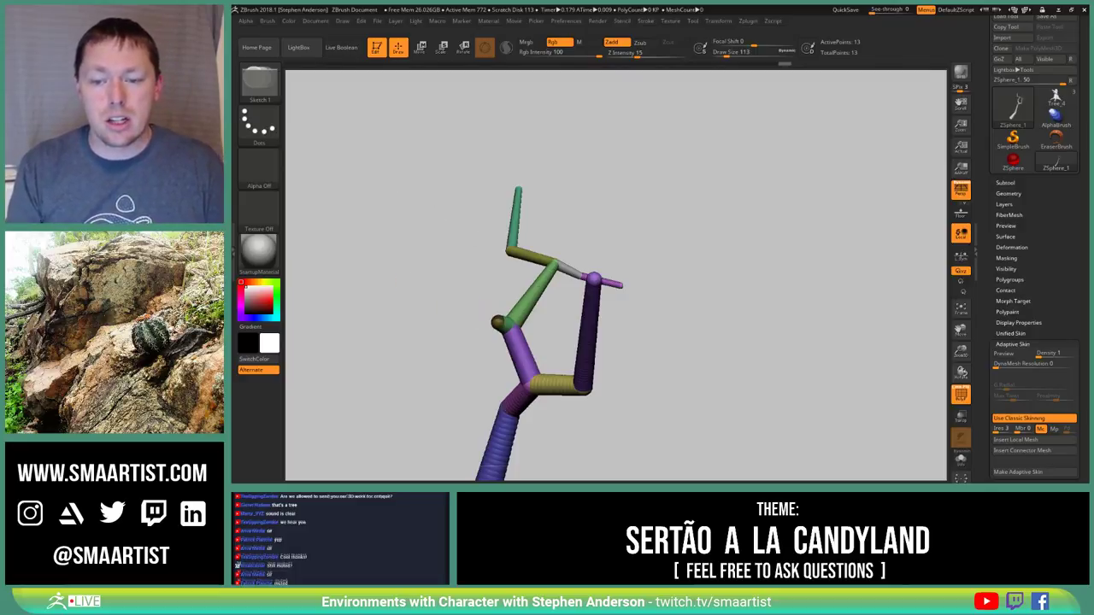
pyautogui.hotkey('ctrl', 'shift', 'z')
pyautogui.hotkey('ctrl', 'shift', 'z')
pyautogui.hotkey('ctrl', 'shift', 'z')
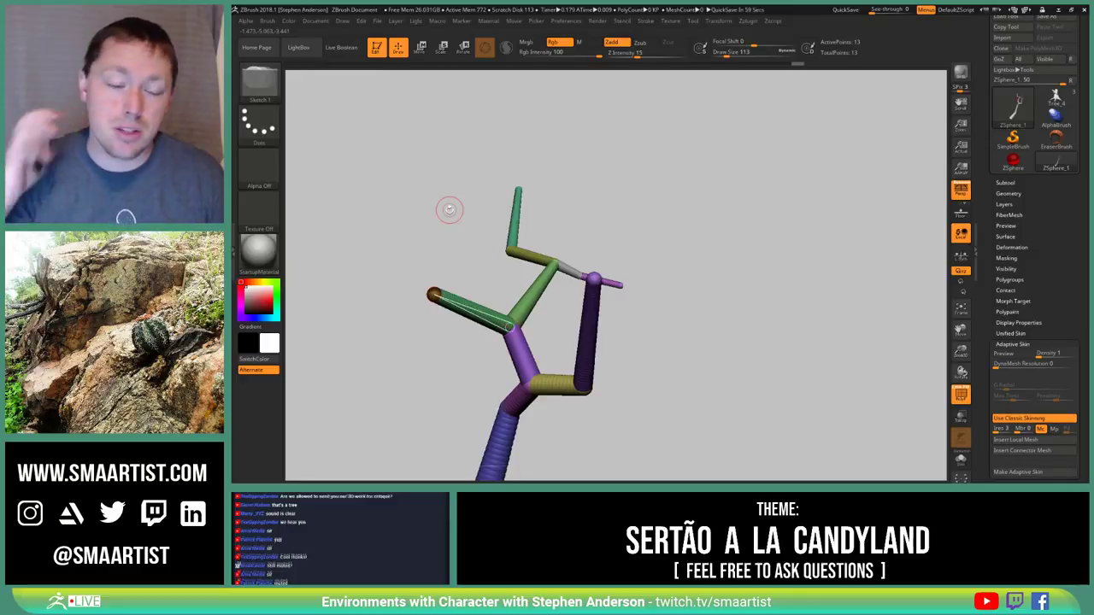
# Fork the end of the upper side twig into two thin twigs, using a draw size of 54
pyautogui.moveTo(545, 323); pyautogui.dragTo(617, 297)
pyautogui.moveTo(618, 298)
pyautogui.mouseDown(button='right')
pyautogui.moveTo(618, 282)
pyautogui.moveTo(720, 270)
pyautogui.mouseUp(button='right')
pyautogui.moveTo(646, 271)
pyautogui.keyDown('alt'); pyautogui.mouseDown(button='right')
pyautogui.moveTo(569, 303)
pyautogui.moveTo(499, 358)
pyautogui.mouseUp(button='right'); pyautogui.keyUp('alt')
pyautogui.moveTo(443, 315)
pyautogui.mouseDown()
pyautogui.moveTo(476, 337)
pyautogui.moveTo(559, 335)
pyautogui.moveTo(533, 298)
pyautogui.moveTo(542, 315)
pyautogui.moveTo(555, 310)
pyautogui.mouseUp()
pyautogui.press('s')
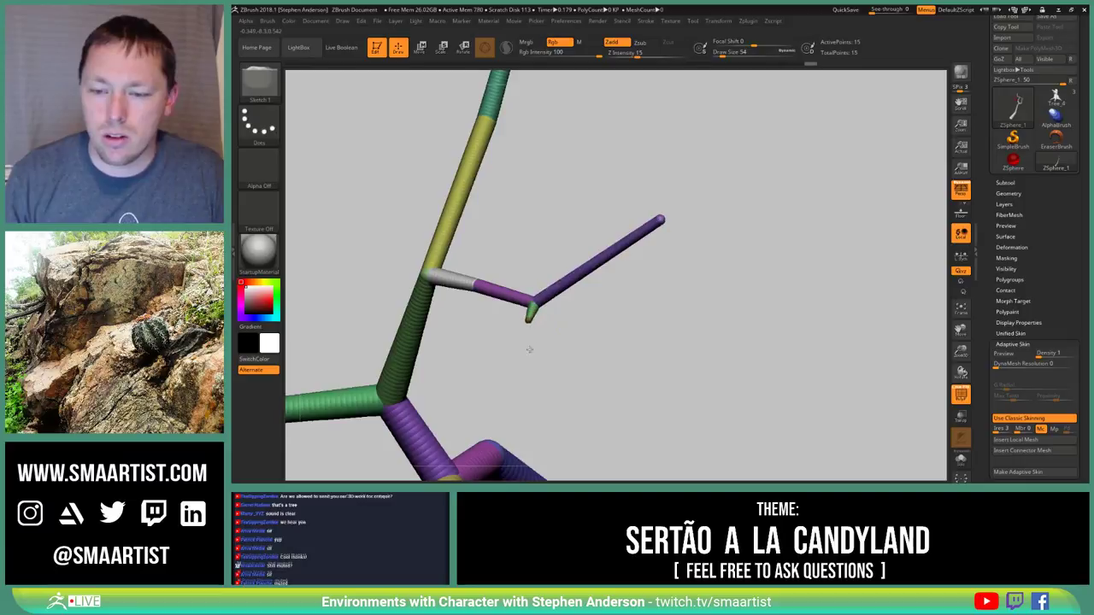
pyautogui.moveTo(506, 374)
pyautogui.mouseDown()
pyautogui.moveTo(659, 283)
pyautogui.moveTo(642, 336)
pyautogui.moveTo(593, 377)
pyautogui.moveTo(623, 339)
pyautogui.moveTo(587, 286)
pyautogui.moveTo(641, 219)
pyautogui.moveTo(627, 239)
pyautogui.moveTo(636, 257)
pyautogui.mouseUp()
# Draw a thin side twig outward from the joint at the base of the topmost segment
pyautogui.moveTo(637, 256)
pyautogui.keyDown('ctrl'); pyautogui.mouseDown(button='right')
pyautogui.moveTo(556, 312)
pyautogui.moveTo(609, 305)
pyautogui.moveTo(536, 309)
pyautogui.mouseUp(button='right'); pyautogui.keyUp('ctrl')
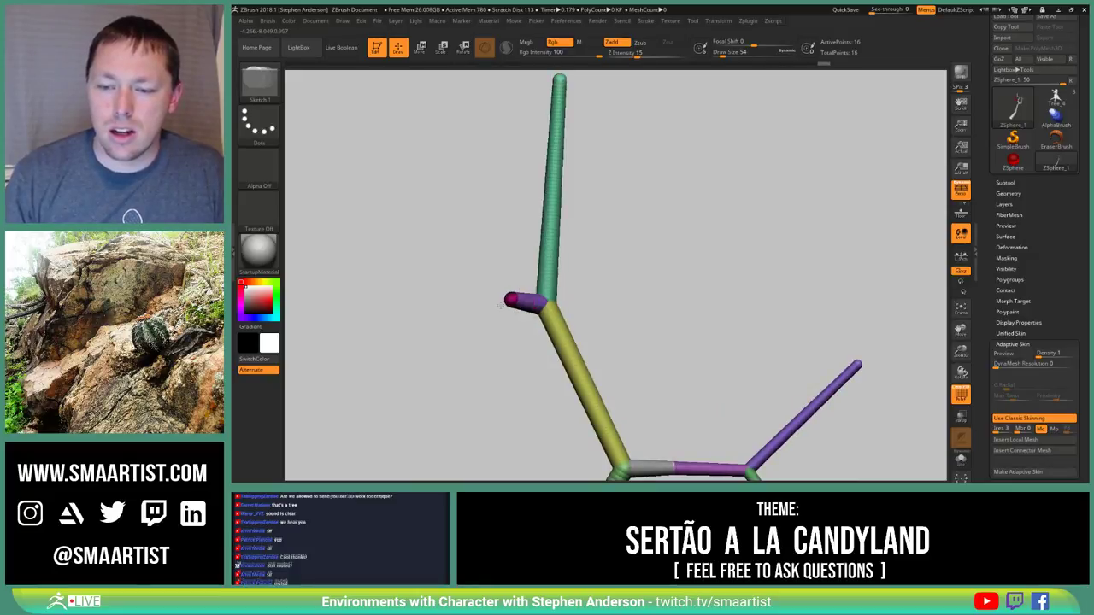
pyautogui.moveTo(501, 305); pyautogui.dragTo(371, 272)
pyautogui.moveTo(553, 342)
pyautogui.keyDown('ctrl'); pyautogui.mouseDown(button='right')
pyautogui.moveTo(569, 366)
pyautogui.moveTo(556, 248)
pyautogui.moveTo(524, 261)
pyautogui.moveTo(582, 278)
pyautogui.moveTo(590, 295)
pyautogui.moveTo(571, 293)
pyautogui.mouseUp(button='right'); pyautogui.keyUp('ctrl')
pyautogui.keyDown('ctrl'); pyautogui.moveTo(552, 247); pyautogui.dragTo(513, 295, button='right'); pyautogui.keyUp('ctrl')
pyautogui.moveTo(411, 171)
pyautogui.keyDown('alt'); pyautogui.mouseDown(button='right')
pyautogui.moveTo(560, 312)
pyautogui.moveTo(529, 323)
pyautogui.mouseUp(button='right'); pyautogui.keyUp('alt')
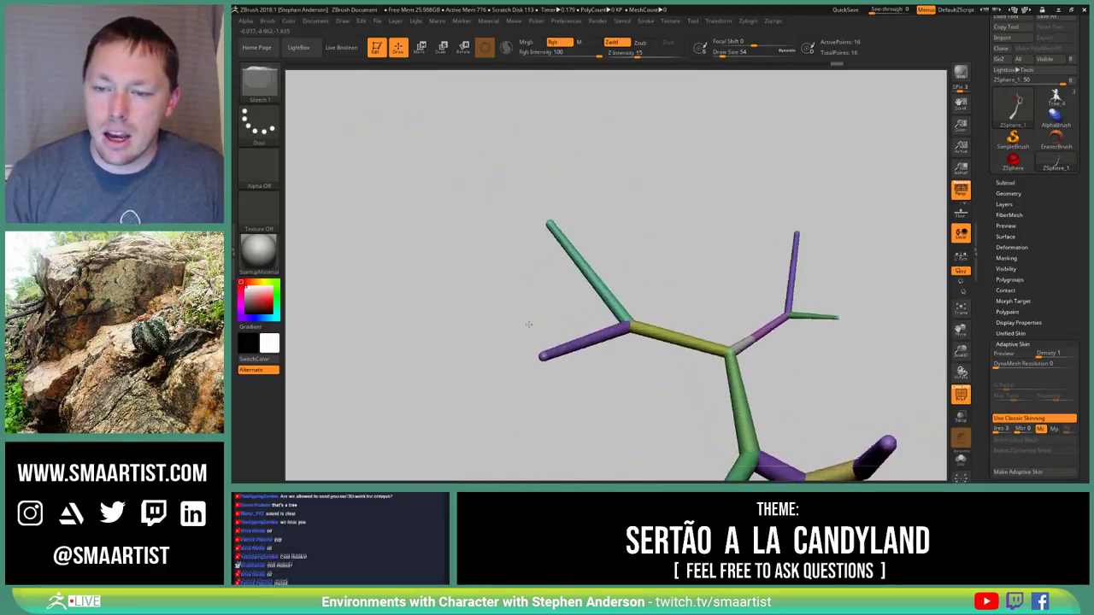
# Fork the tip of the topmost segment into two twigs and scale down the thicker twig's end ZSphere
pyautogui.moveTo(529, 324); pyautogui.dragTo(612, 279)
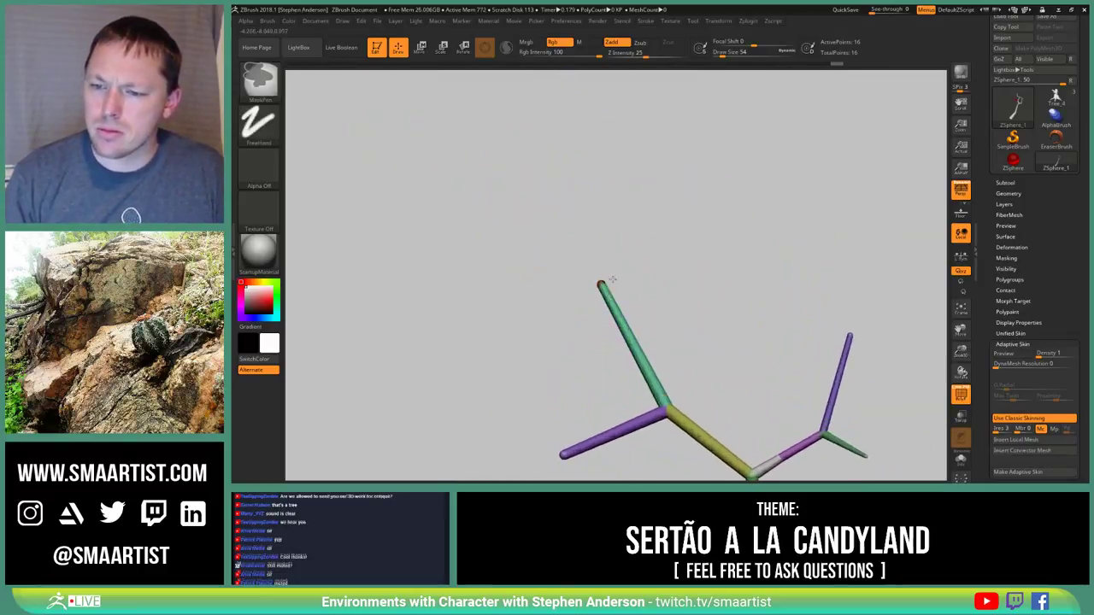
pyautogui.moveTo(612, 280)
pyautogui.keyDown('ctrl'); pyautogui.mouseDown(button='right')
pyautogui.moveTo(607, 299)
pyautogui.moveTo(573, 320)
pyautogui.mouseUp(button='right'); pyautogui.keyUp('ctrl')
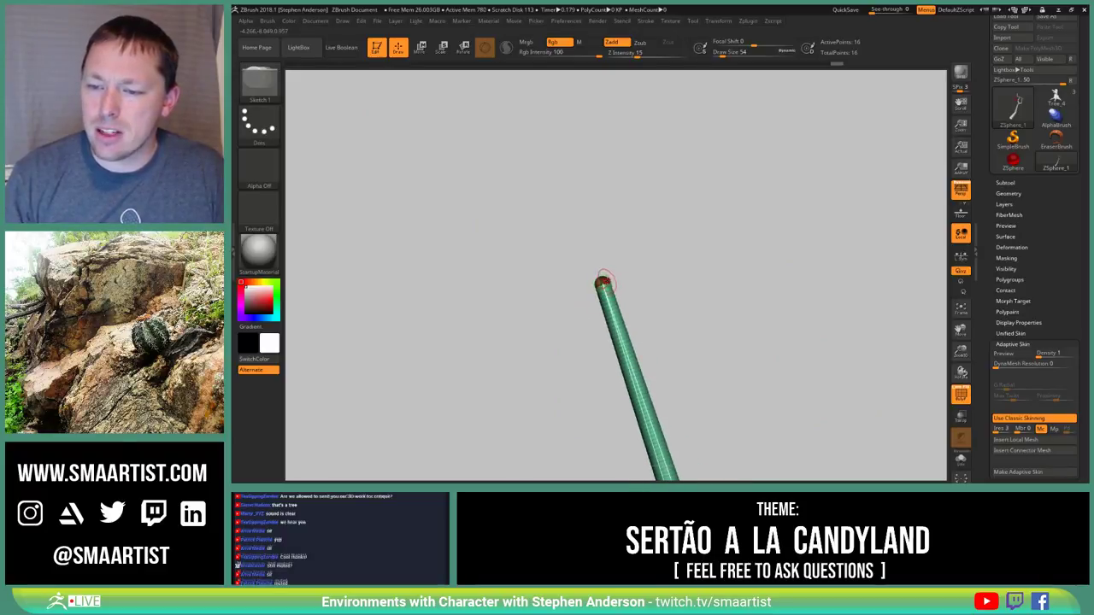
pyautogui.moveTo(653, 281); pyautogui.dragTo(929, 311, button='right')
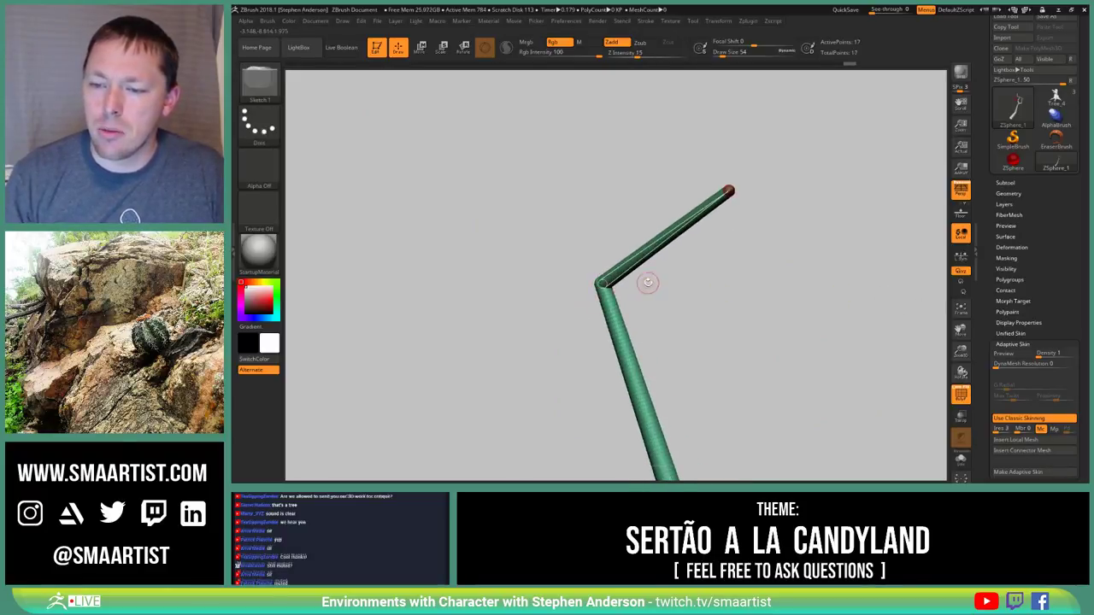
pyautogui.moveTo(647, 283)
pyautogui.mouseDown(button='right')
pyautogui.moveTo(679, 281)
pyautogui.moveTo(632, 281)
pyautogui.mouseUp(button='right')
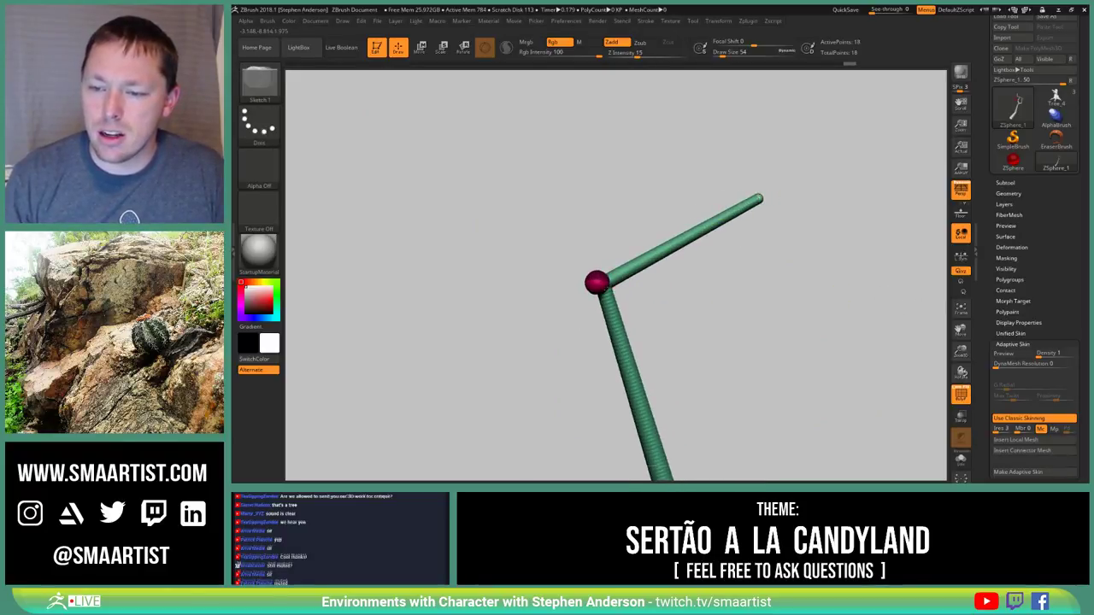
pyautogui.keyDown('ctrl'); pyautogui.moveTo(592, 280); pyautogui.dragTo(354, 166); pyautogui.keyUp('ctrl')
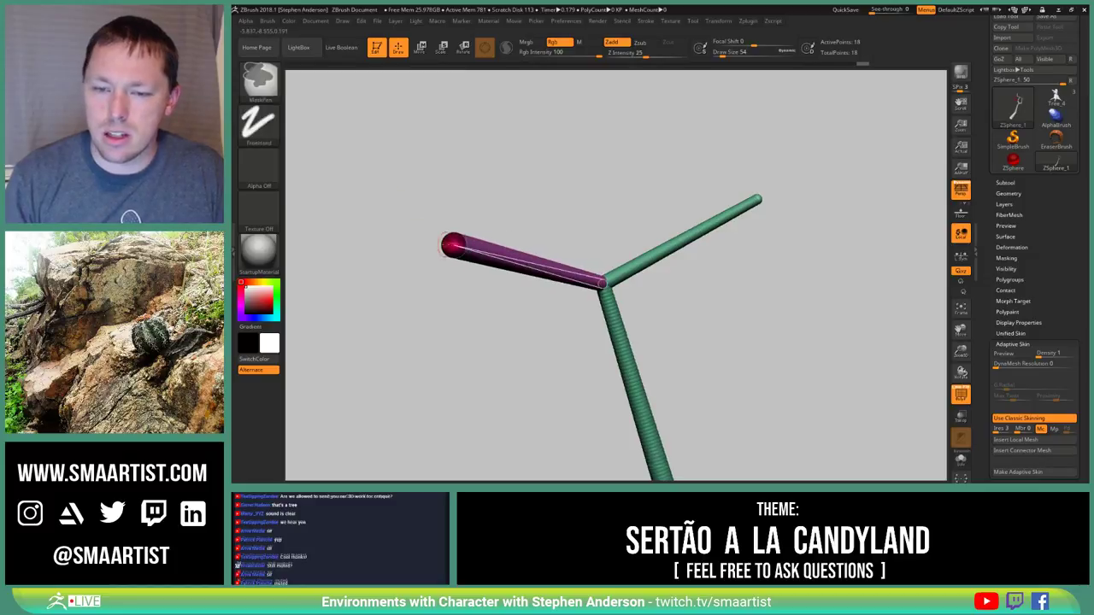
pyautogui.press('e')
pyautogui.moveTo(423, 255); pyautogui.dragTo(508, 180)
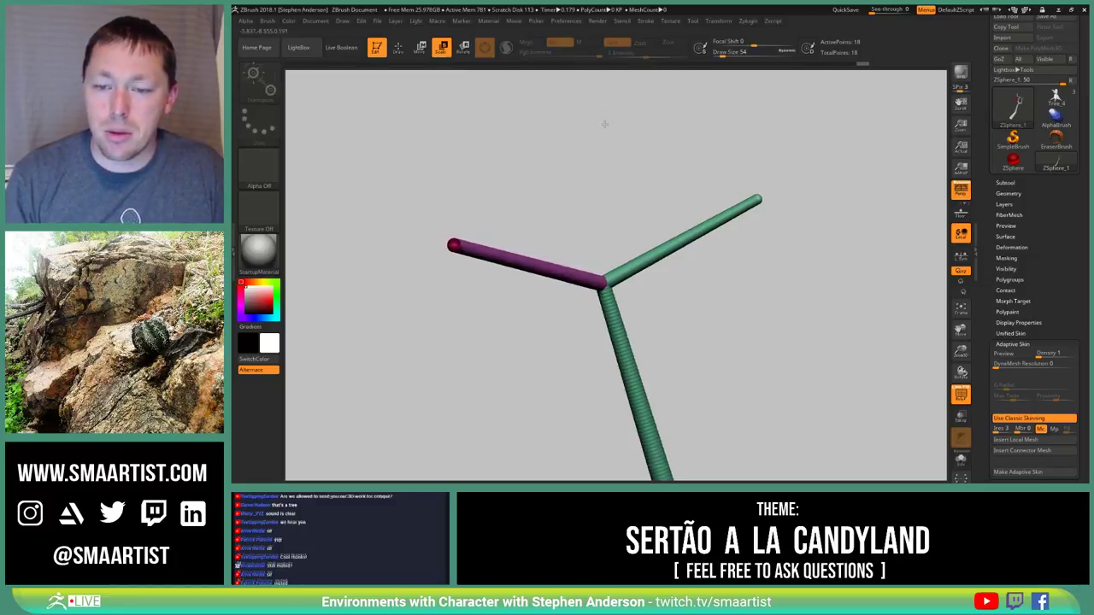
# Rotate the yellow segment with all its outer twigs so the top of the branch points more upward
pyautogui.keyDown('ctrl'); pyautogui.moveTo(549, 287); pyautogui.dragTo(469, 257, button='right'); pyautogui.keyUp('ctrl')
pyautogui.keyDown('alt'); pyautogui.moveTo(487, 362); pyautogui.dragTo(489, 260, button='right'); pyautogui.keyUp('alt')
pyautogui.moveTo(488, 259); pyautogui.dragTo(468, 288)
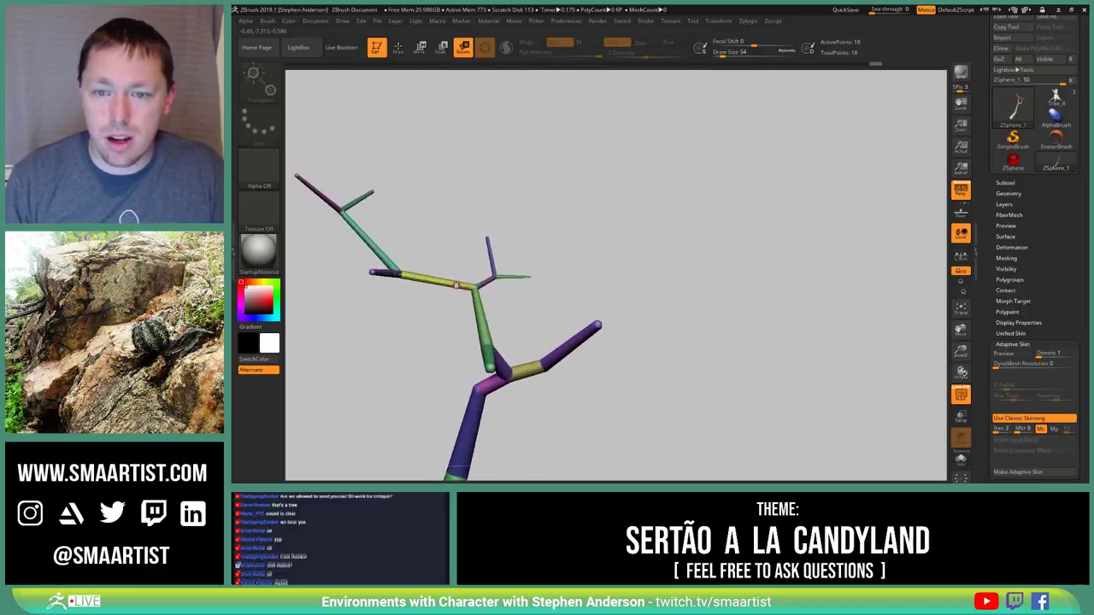
pyautogui.moveTo(457, 285); pyautogui.dragTo(466, 271)
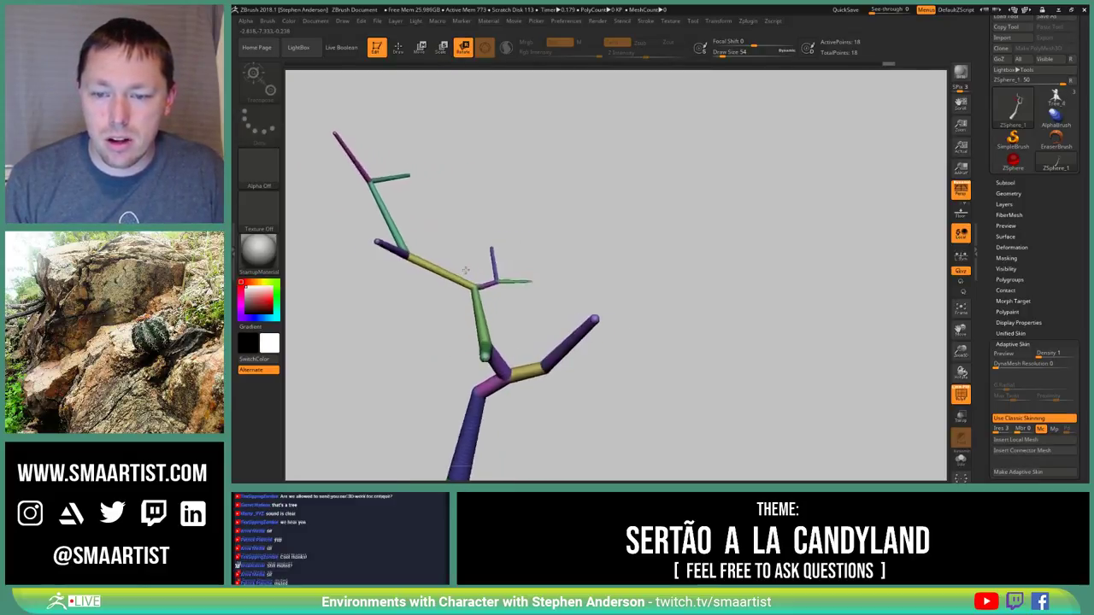
pyautogui.moveTo(466, 270); pyautogui.dragTo(565, 359, button='right')
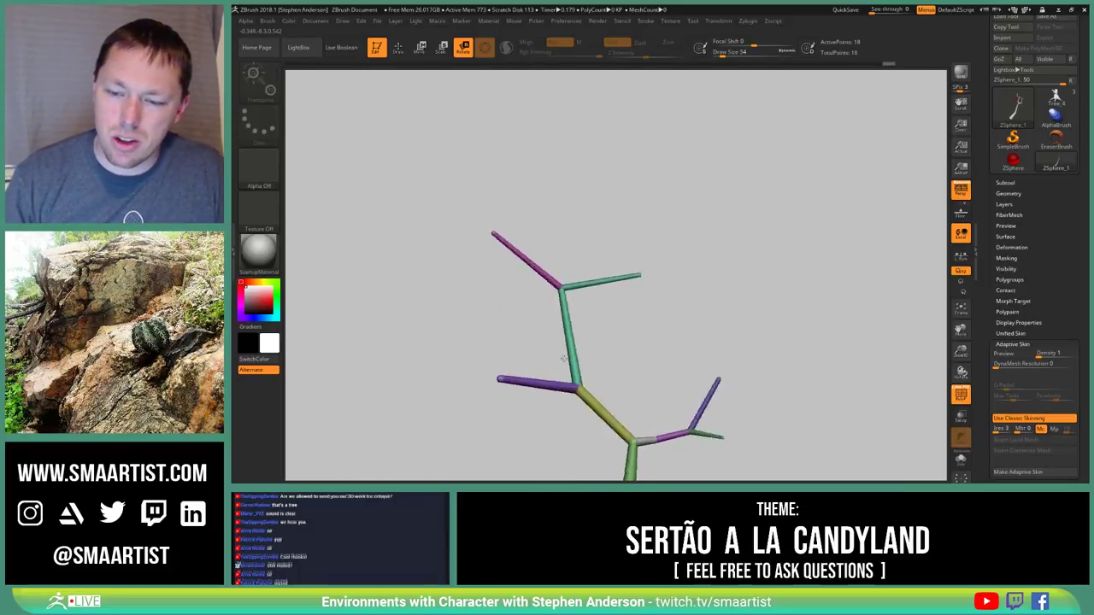
# Insert a ZSphere low on the topmost segment and move it sideways from several angles to bend the segment
pyautogui.moveTo(563, 359)
pyautogui.mouseDown()
pyautogui.moveTo(584, 321)
pyautogui.moveTo(569, 315)
pyautogui.moveTo(592, 318)
pyautogui.moveTo(560, 306)
pyautogui.moveTo(582, 317)
pyautogui.moveTo(567, 268)
pyautogui.moveTo(531, 256)
pyautogui.moveTo(552, 335)
pyautogui.moveTo(613, 319)
pyautogui.mouseUp()
pyautogui.press('q')
pyautogui.click(552, 342)
pyautogui.press('w')
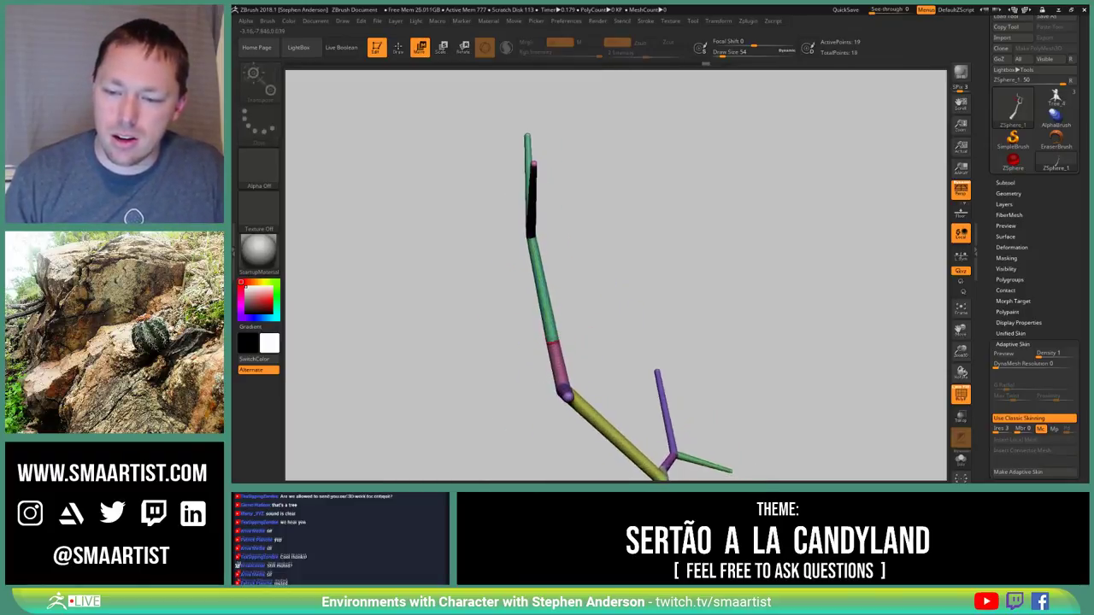
pyautogui.moveTo(553, 343); pyautogui.dragTo(494, 309)
pyautogui.moveTo(547, 313); pyautogui.dragTo(511, 313)
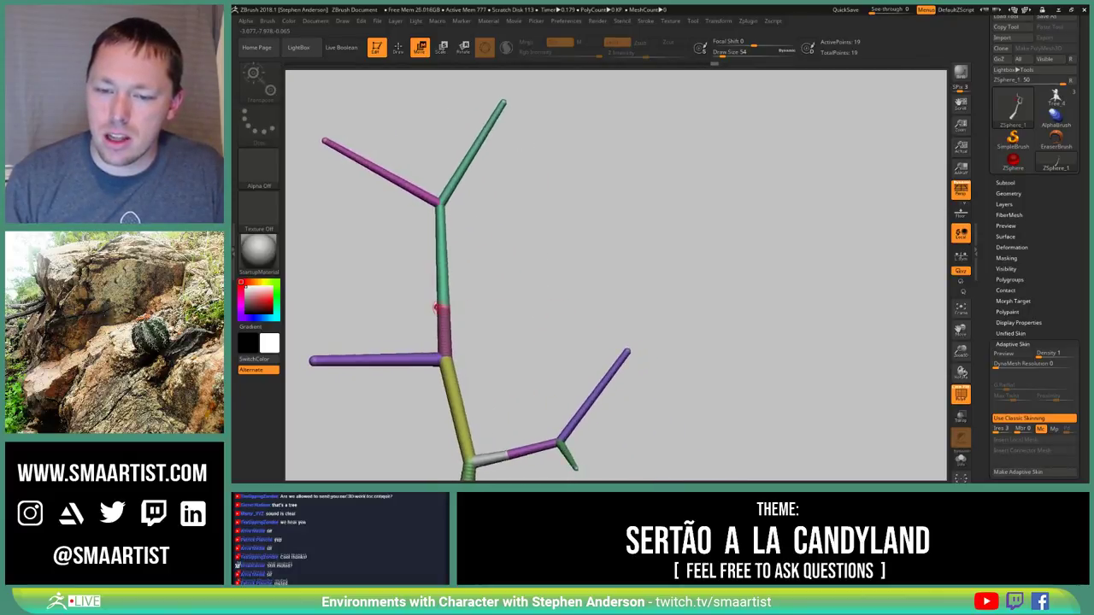
pyautogui.moveTo(442, 308); pyautogui.dragTo(451, 309)
pyautogui.keyDown('alt'); pyautogui.moveTo(503, 352); pyautogui.dragTo(537, 287, button='right'); pyautogui.keyUp('alt')
pyautogui.moveTo(537, 288); pyautogui.dragTo(474, 286)
# Add two ZSpheres at the end of the lower side limb and pull them out into a long and a short twig
pyautogui.moveTo(474, 286)
pyautogui.mouseDown(button='right')
pyautogui.moveTo(683, 287)
pyautogui.moveTo(617, 315)
pyautogui.mouseUp(button='right')
pyautogui.moveTo(615, 315); pyautogui.dragTo(553, 381)
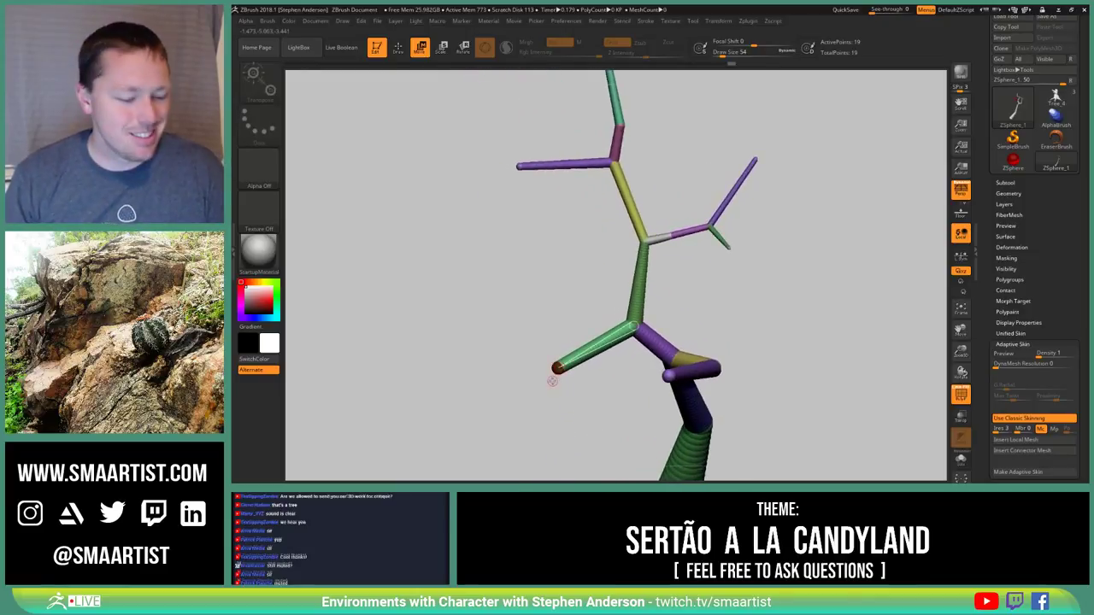
pyautogui.press('q')
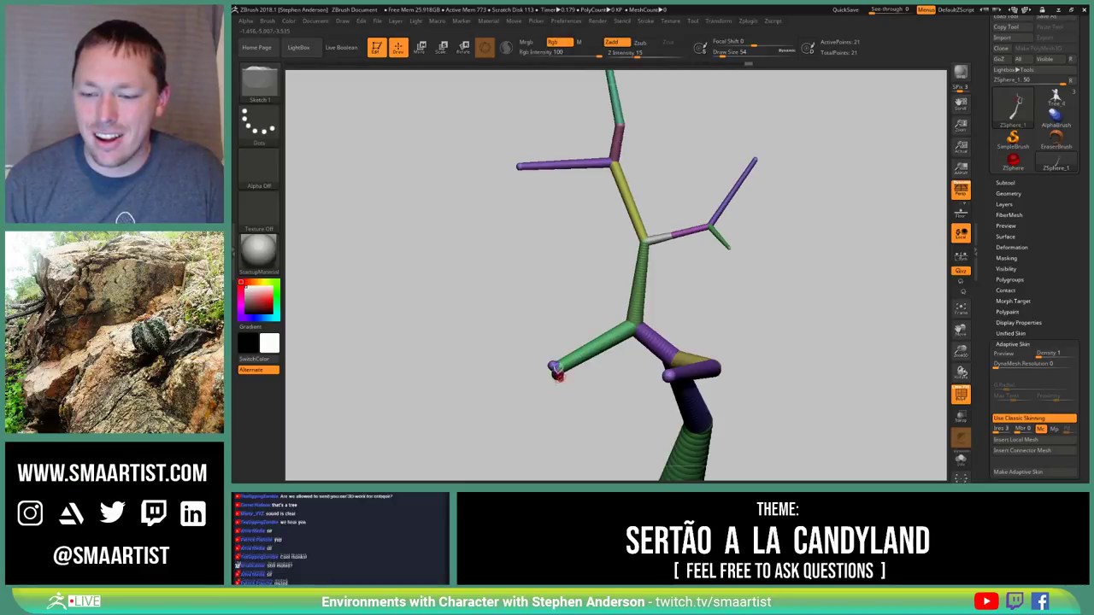
pyautogui.press('w')
pyautogui.moveTo(554, 368); pyautogui.dragTo(464, 323)
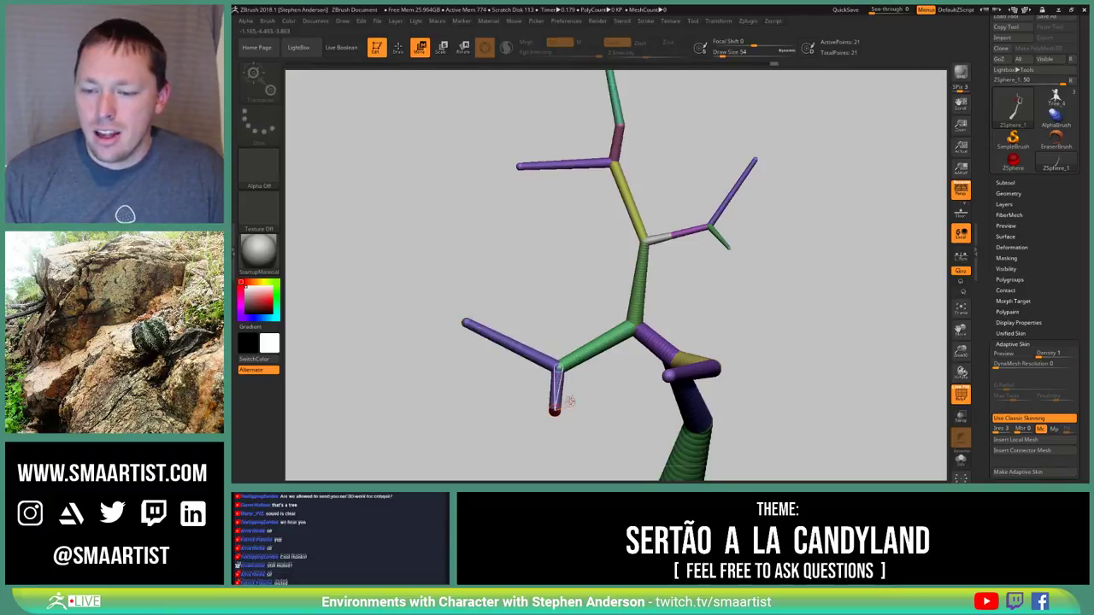
pyautogui.moveTo(569, 402); pyautogui.dragTo(535, 372)
# Split the end of the lower side limb's short twig into two diverging thin twigs
pyautogui.moveTo(555, 410); pyautogui.dragTo(575, 269)
pyautogui.press('q')
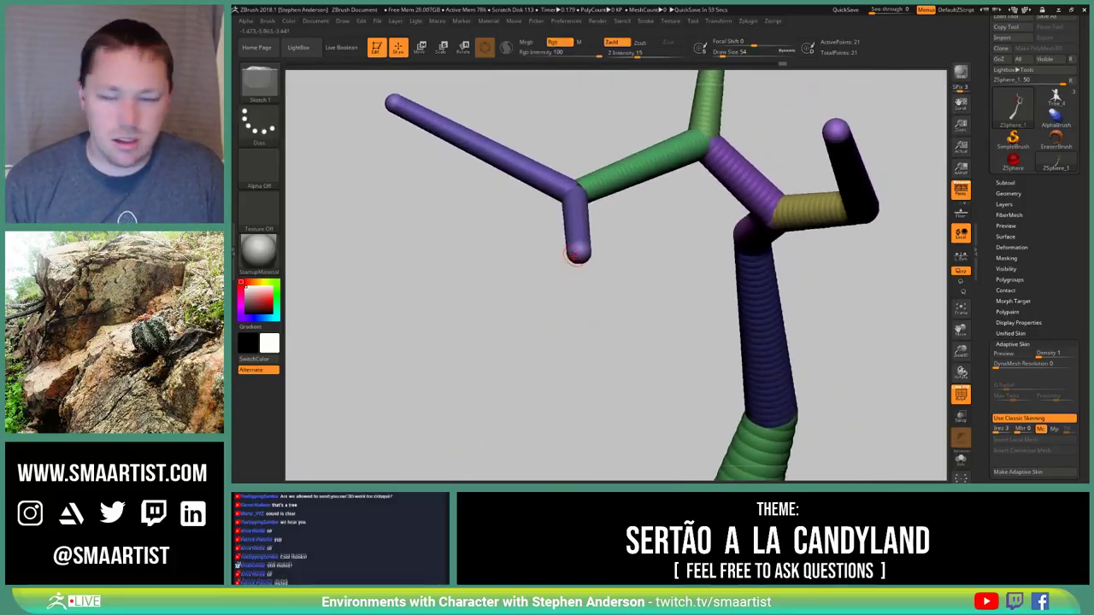
pyautogui.moveTo(571, 257); pyautogui.dragTo(479, 323)
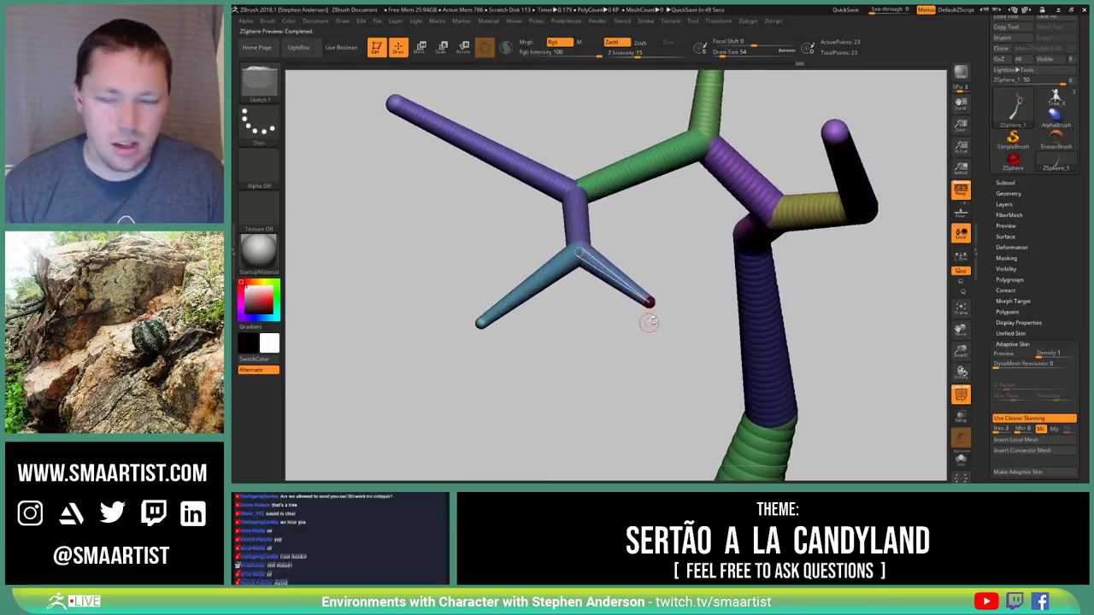
# Preview the branch's adaptive skin with classic skinning and inspect how the forks are meshed
pyautogui.press('a')
pyautogui.moveTo(650, 300); pyautogui.dragTo(676, 282)
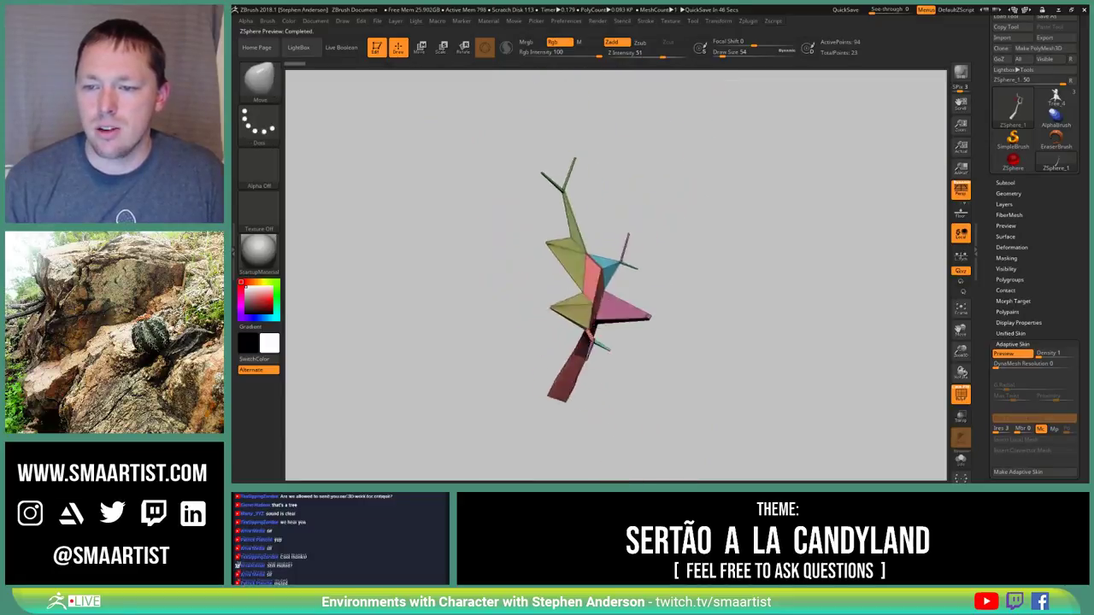
pyautogui.moveTo(804, 299)
pyautogui.mouseDown()
pyautogui.moveTo(650, 310)
pyautogui.moveTo(812, 310)
pyautogui.mouseUp()
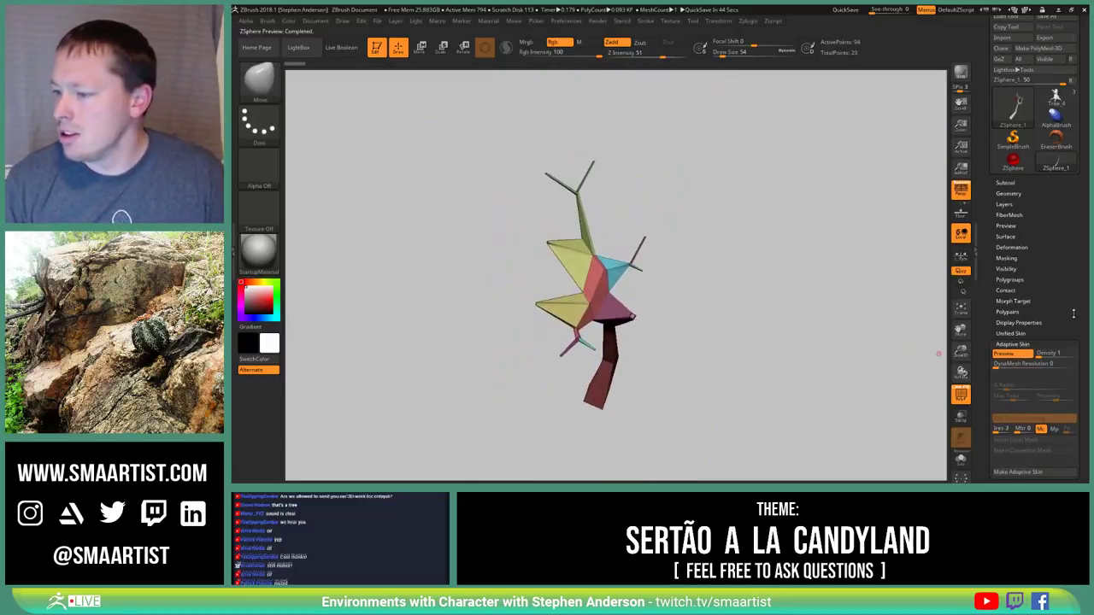
# Turn off Use Classic Skinning and preview the branch's adaptive skin, inspecting the forks up close
pyautogui.moveTo(1074, 314); pyautogui.dragTo(1066, 298)
pyautogui.press('a')
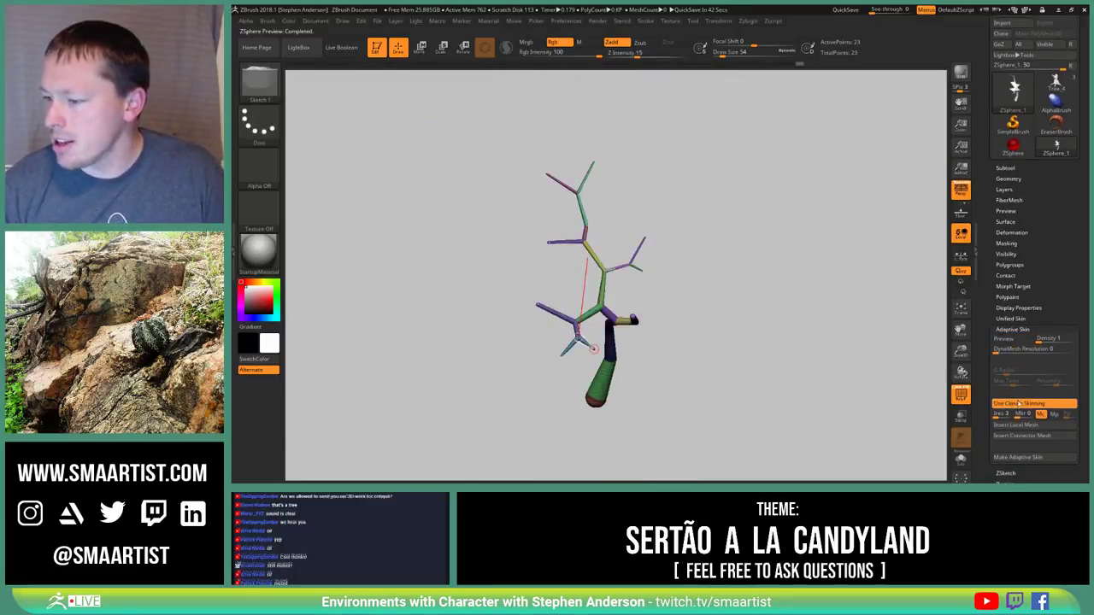
pyautogui.press('a')
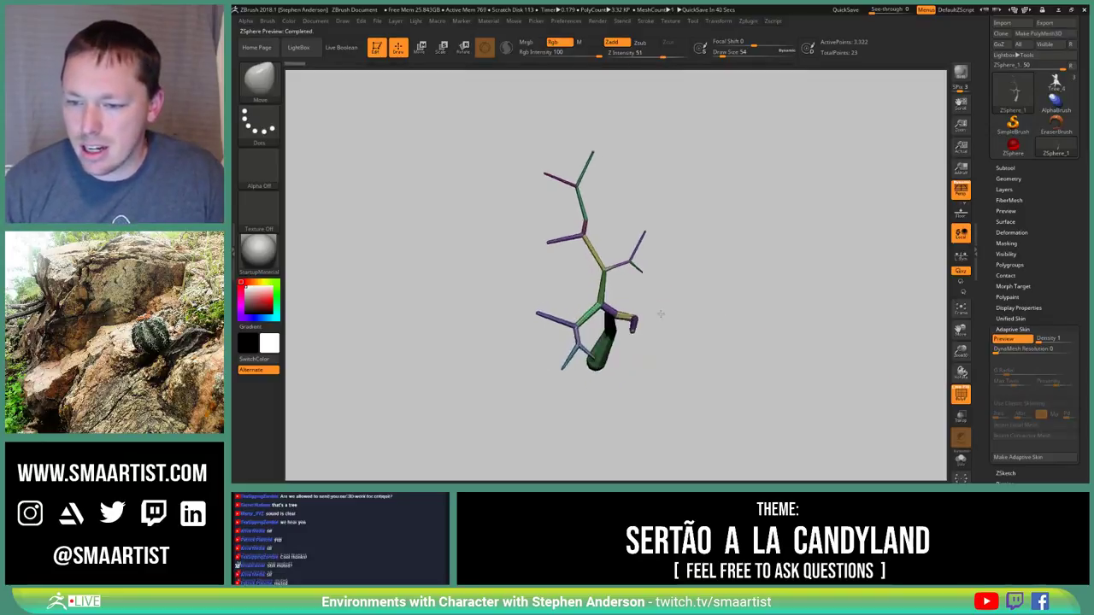
pyautogui.keyDown('alt'); pyautogui.moveTo(661, 314); pyautogui.dragTo(718, 406); pyautogui.keyUp('alt')
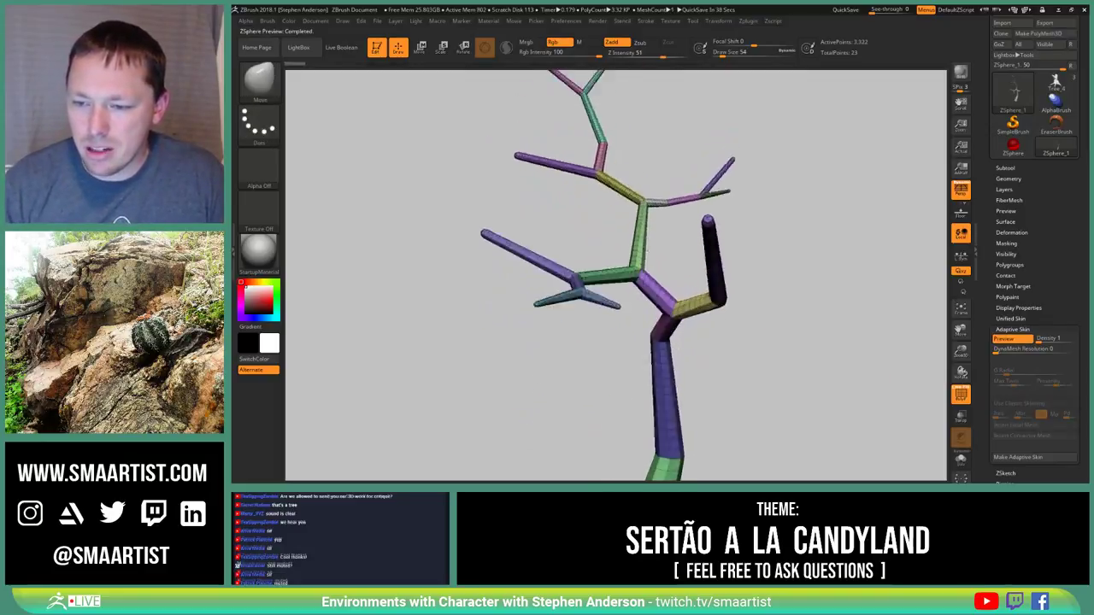
pyautogui.moveTo(646, 253)
pyautogui.mouseDown()
pyautogui.moveTo(657, 231)
pyautogui.moveTo(616, 249)
pyautogui.moveTo(727, 316)
pyautogui.mouseUp()
# Set the adaptive skin's G Radial to 4 and preview the branch mesh from several angles
pyautogui.press('a')
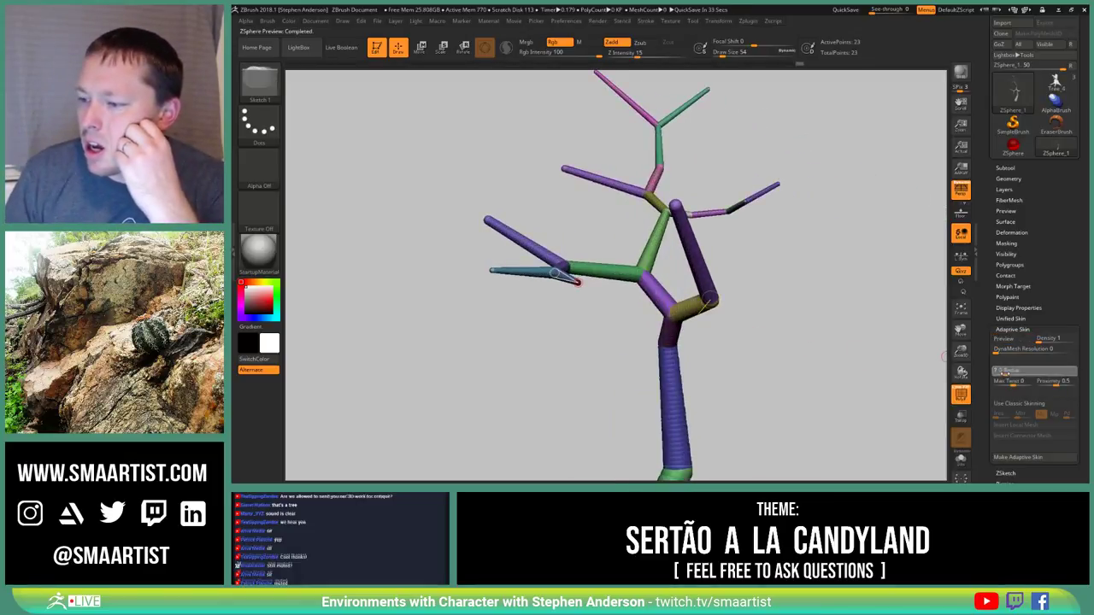
pyautogui.moveTo(995, 374); pyautogui.dragTo(1001, 373)
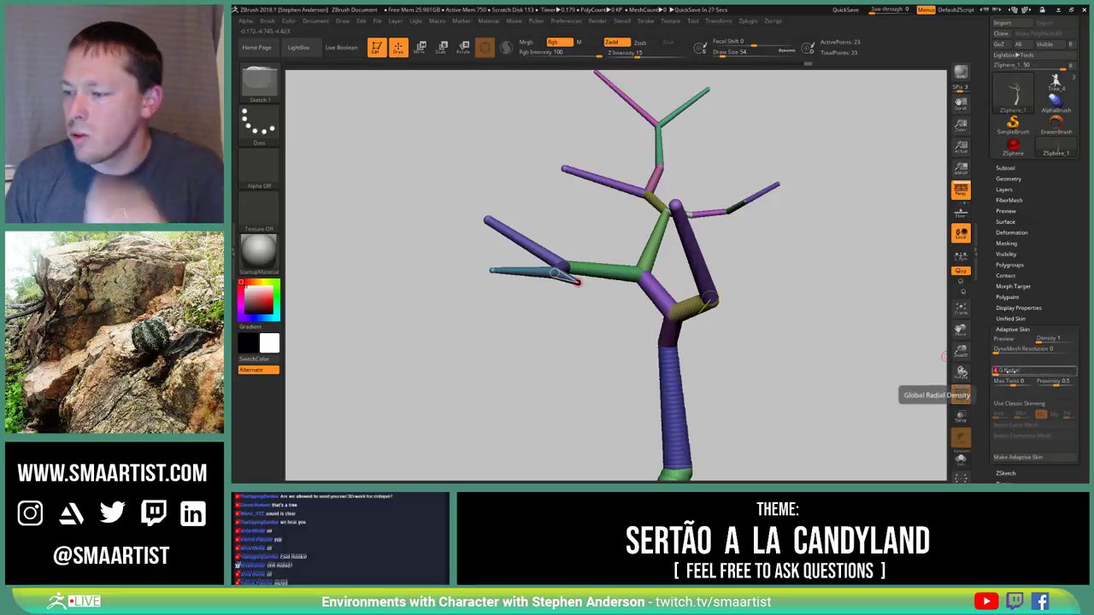
pyautogui.press('Return')
pyautogui.press('a')
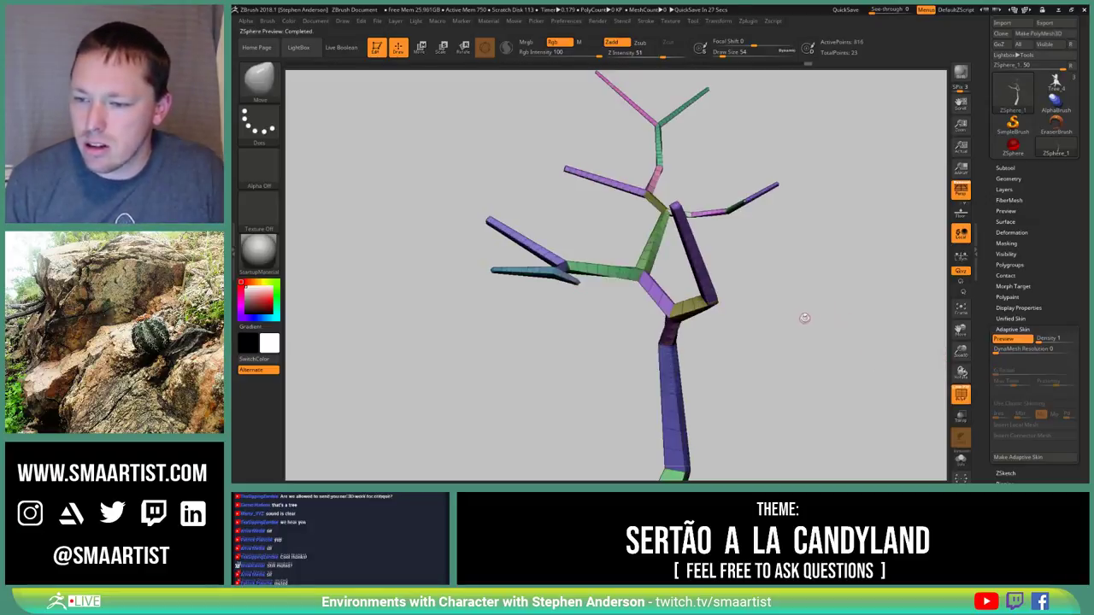
pyautogui.moveTo(799, 302); pyautogui.dragTo(780, 318)
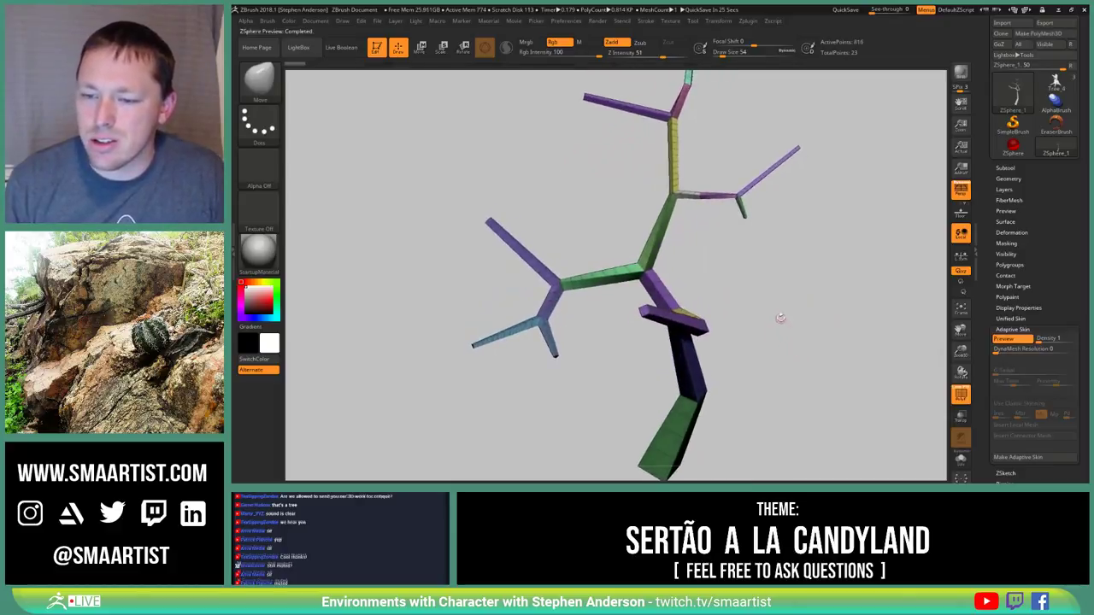
# Set the adaptive skin's G Radial back to 8 and compare preview meshes with Proximity at high values up to about 1
pyautogui.moveTo(603, 290); pyautogui.dragTo(653, 269)
pyautogui.press('ctrl')
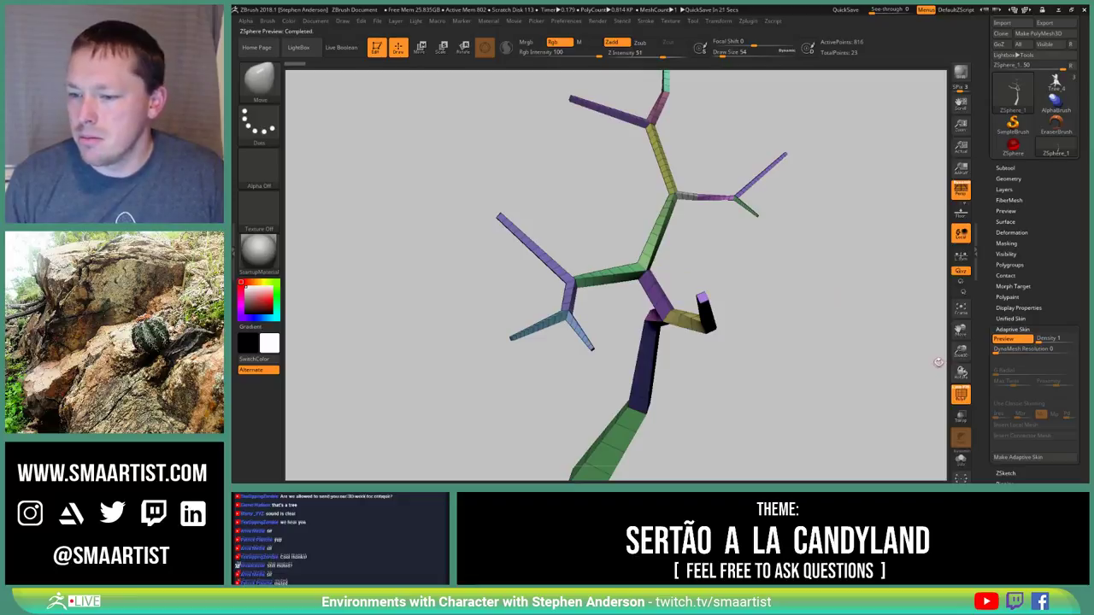
pyautogui.press('a')
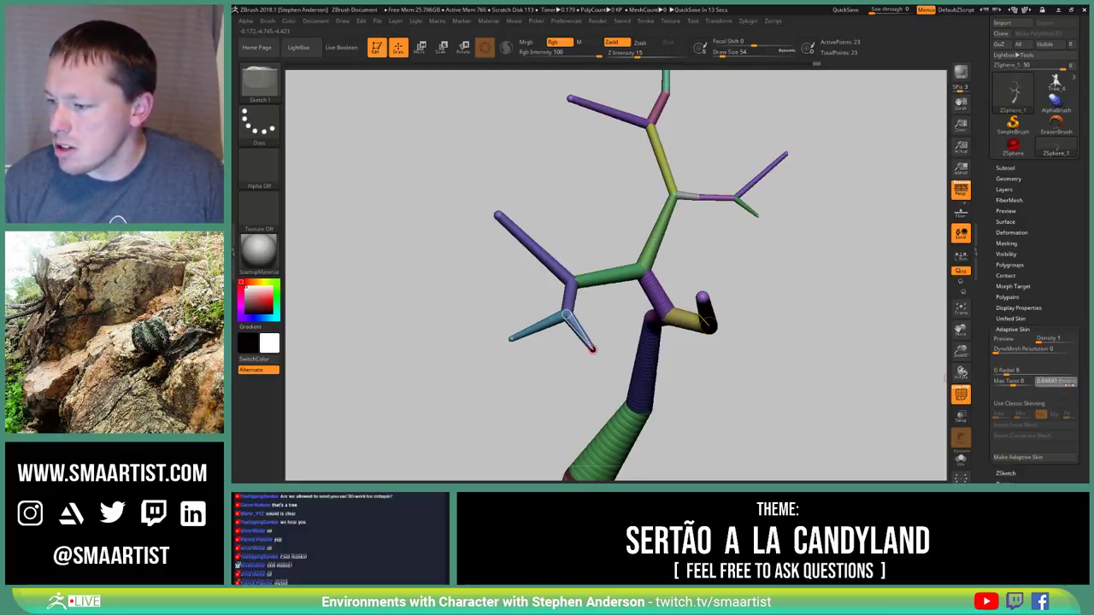
pyautogui.press('a')
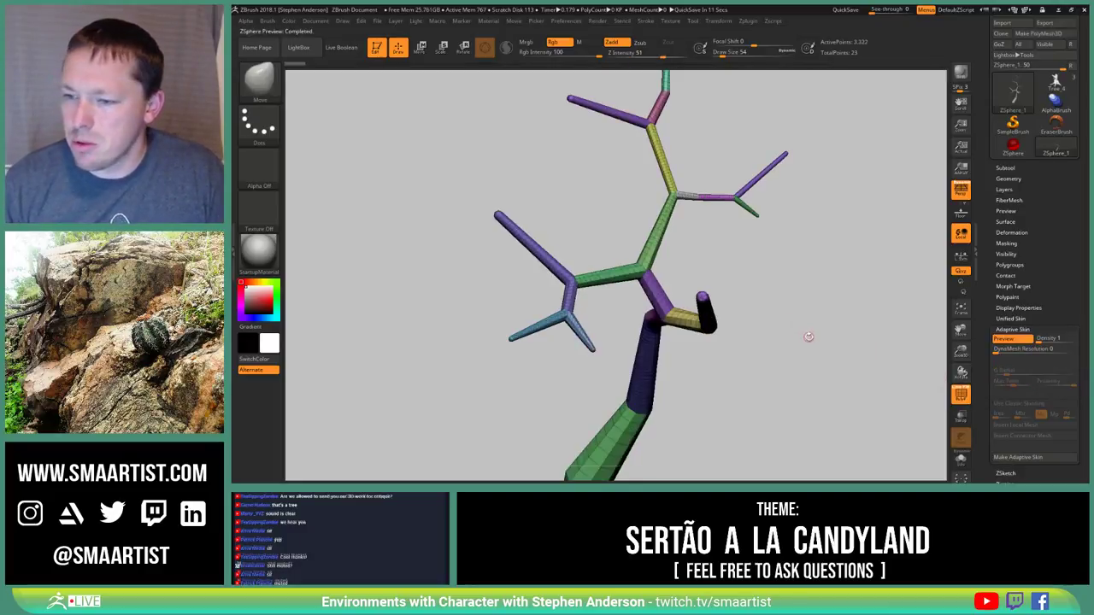
pyautogui.press('a')
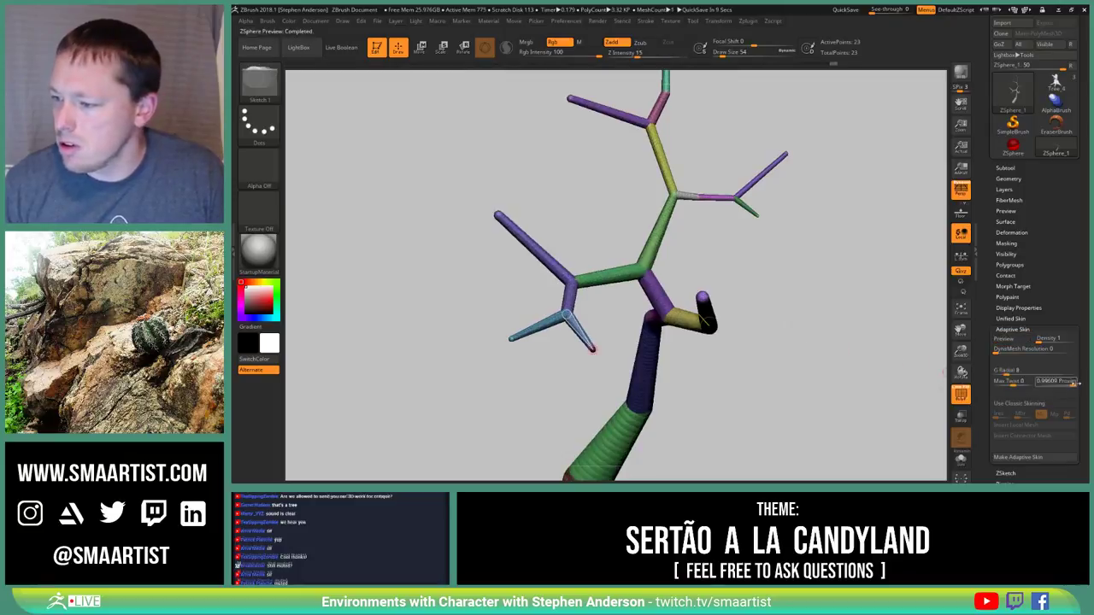
pyautogui.press('a')
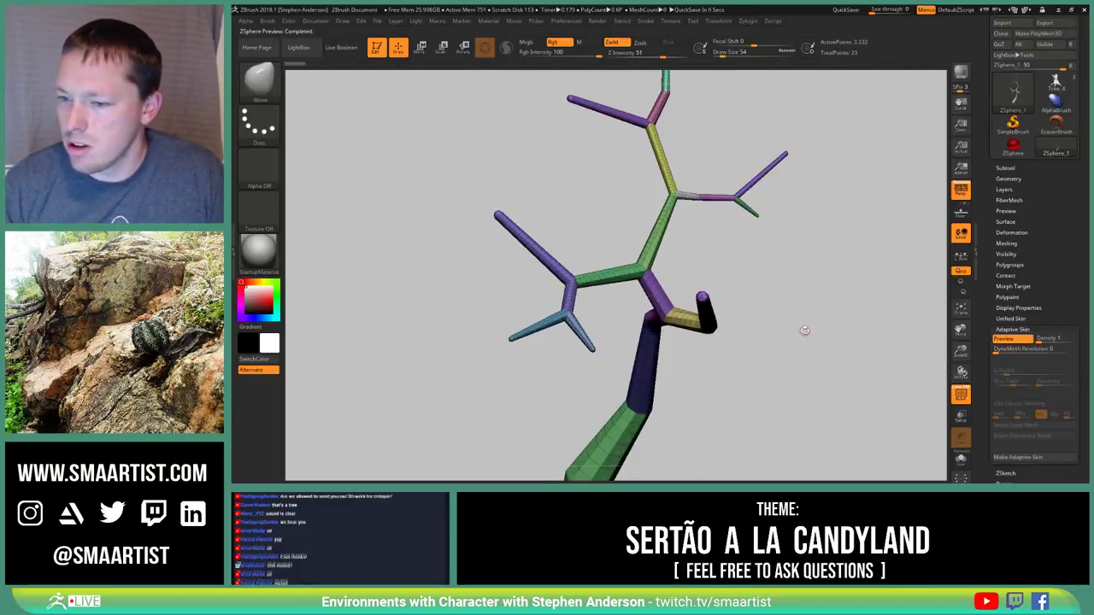
pyautogui.press('a')
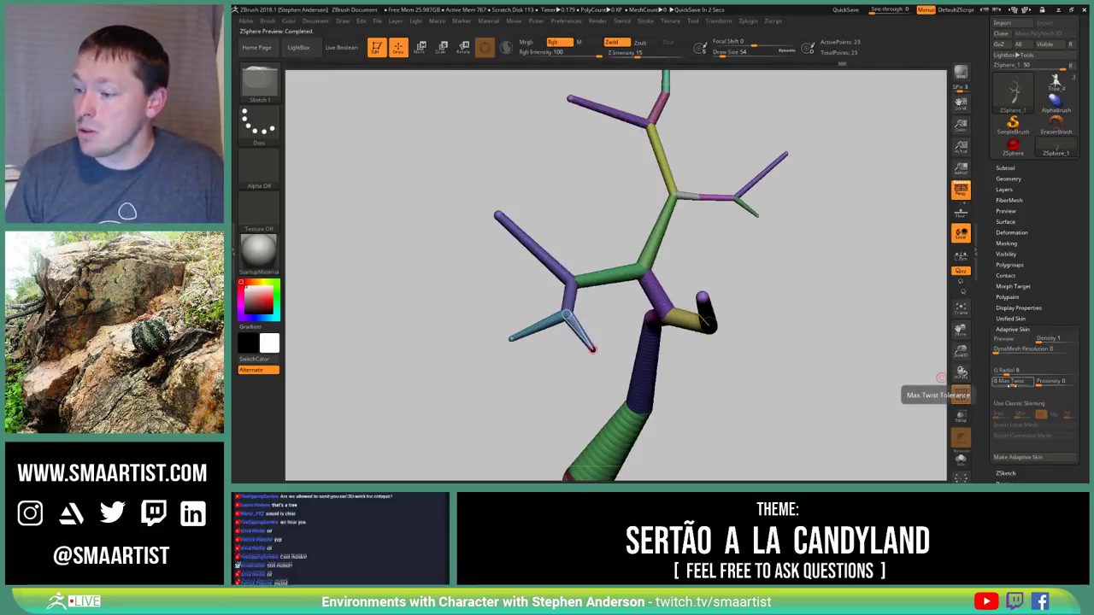
# Set the adaptive skin's Proximity to 0.5 and Max Twist to about 0.61, and preview the branch mesh
pyautogui.click(1044, 385)
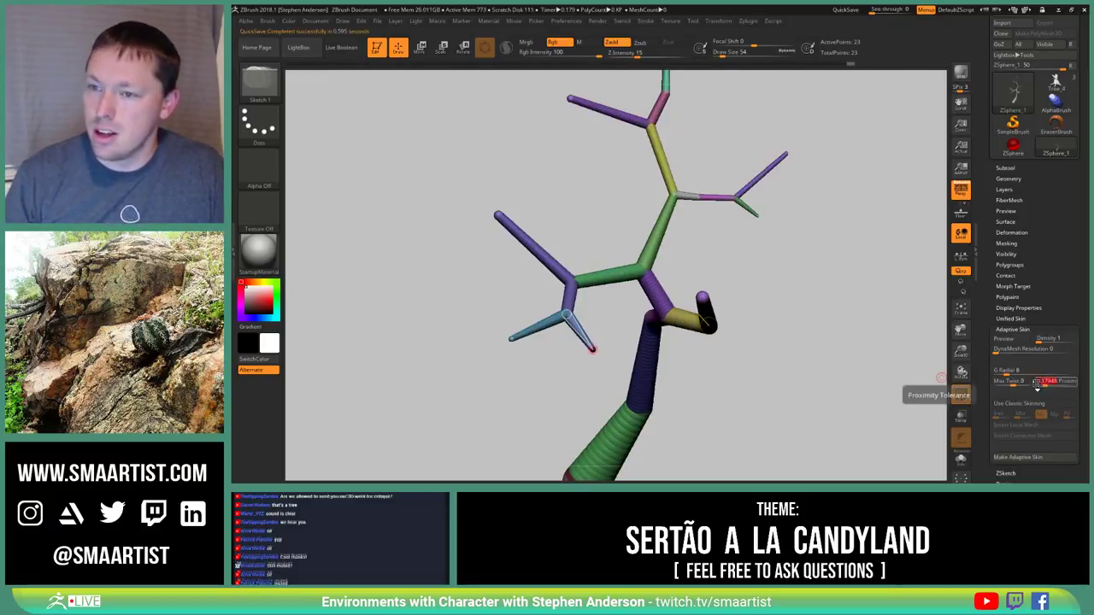
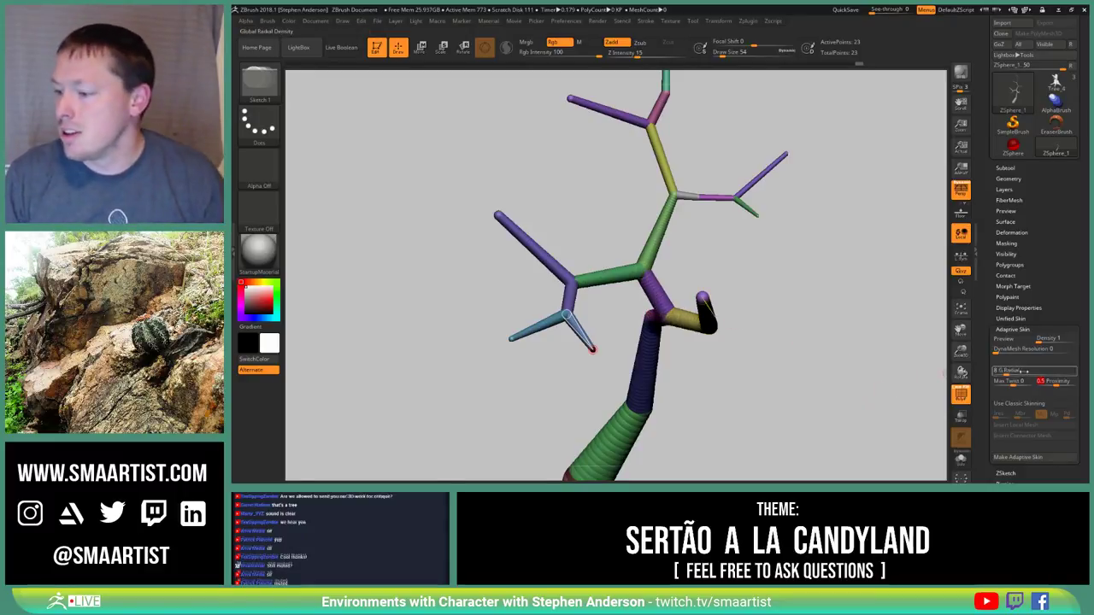
pyautogui.moveTo(1014, 385); pyautogui.dragTo(1018, 386)
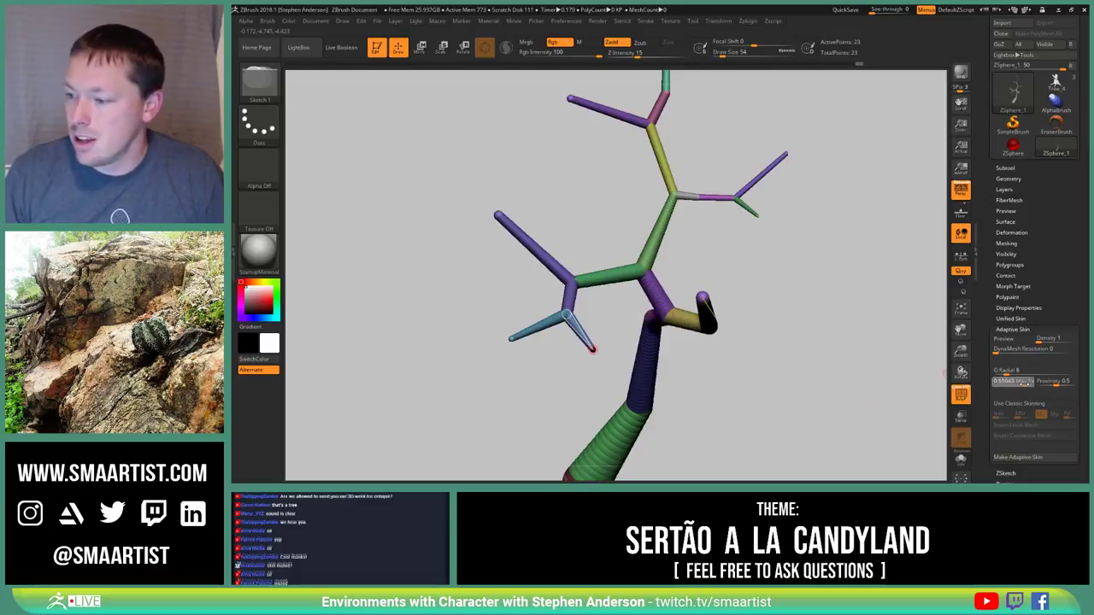
pyautogui.press('a')
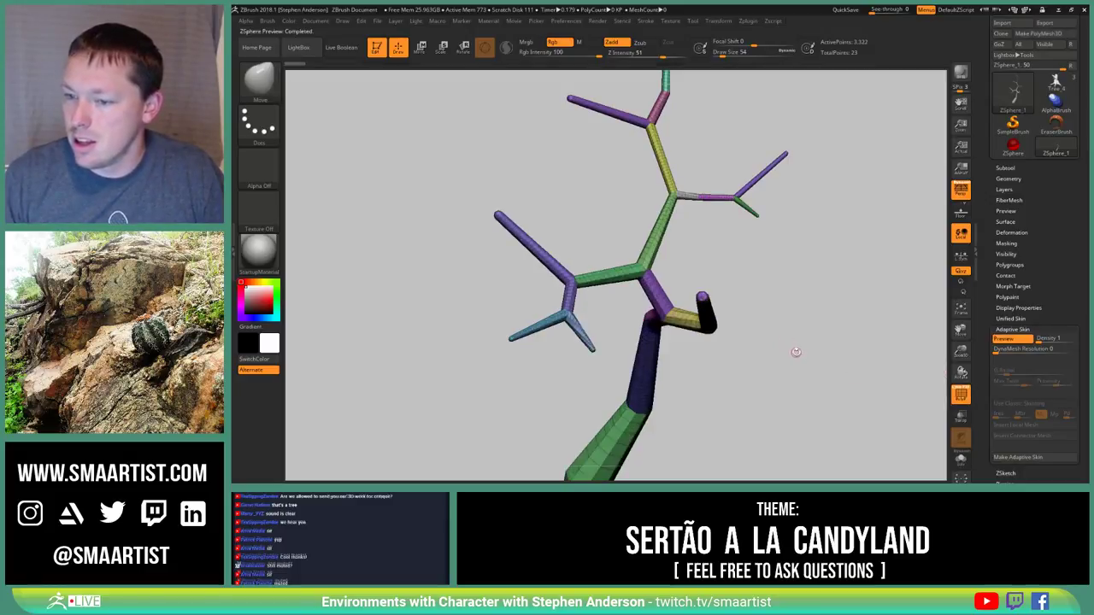
pyautogui.press('a')
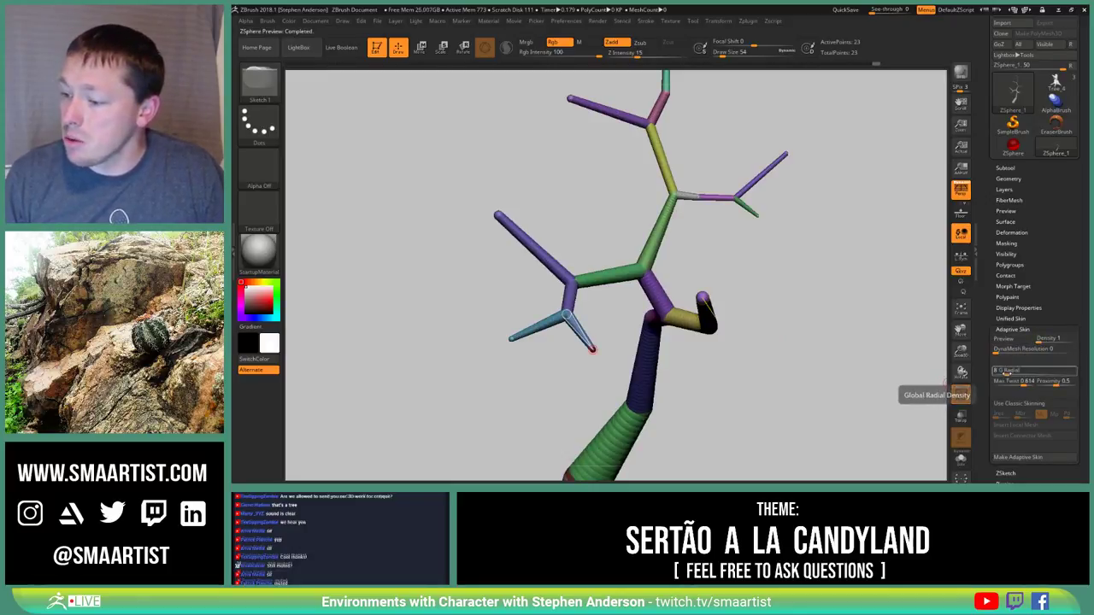
# Preview the branch's adaptive skin again and examine the fork topology up close from several angles
pyautogui.moveTo(715, 268)
pyautogui.mouseDown()
pyautogui.moveTo(696, 262)
pyautogui.moveTo(705, 260)
pyautogui.mouseUp()
pyautogui.moveTo(666, 237)
pyautogui.mouseDown(button='right')
pyautogui.moveTo(696, 276)
pyautogui.moveTo(684, 287)
pyautogui.mouseUp(button='right')
pyautogui.keyDown('ctrl'); pyautogui.moveTo(684, 287); pyautogui.dragTo(684, 216, button='right'); pyautogui.keyUp('ctrl')
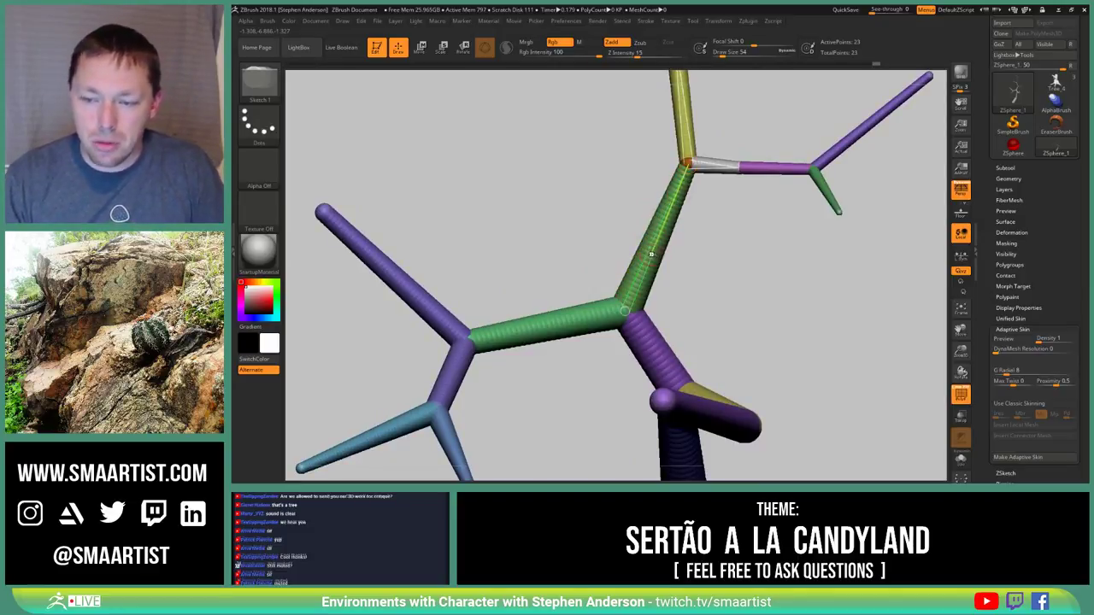
pyautogui.press('a')
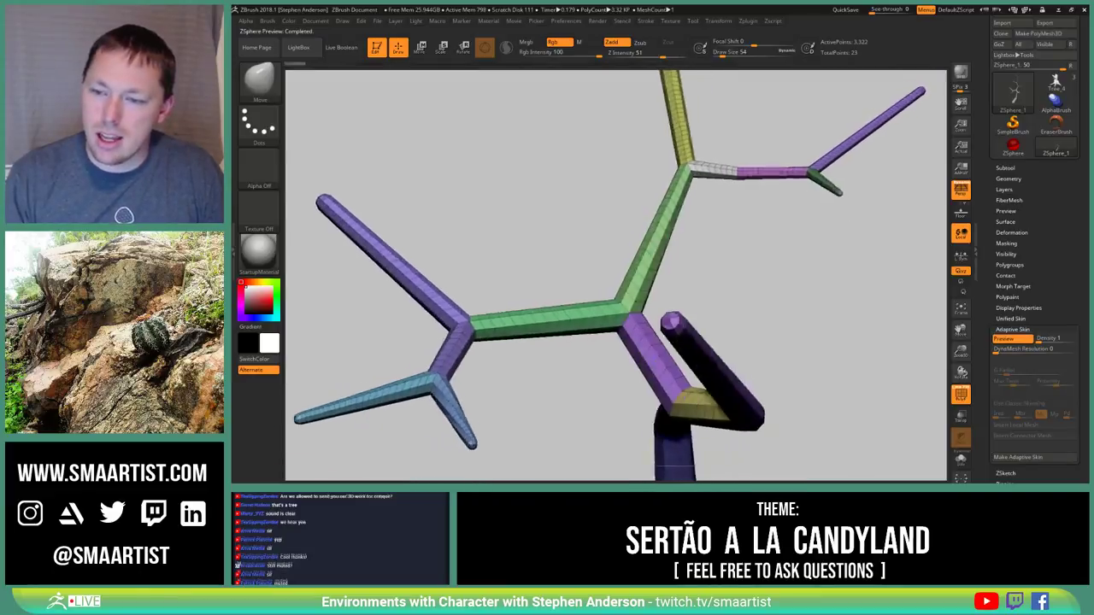
pyautogui.moveTo(604, 267); pyautogui.dragTo(647, 259, button='right')
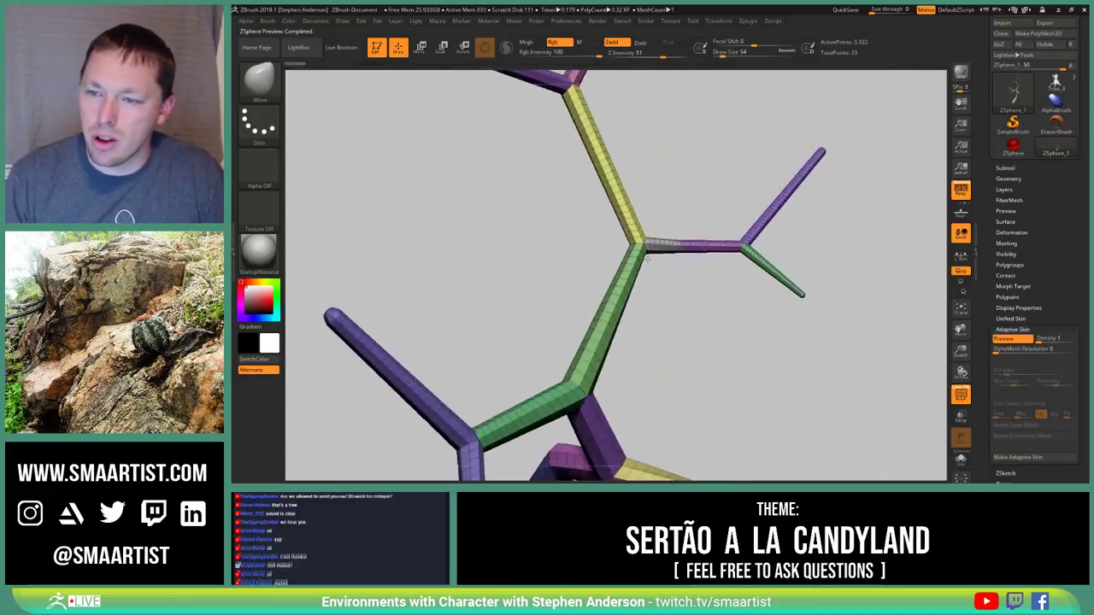
pyautogui.moveTo(648, 258); pyautogui.dragTo(624, 277)
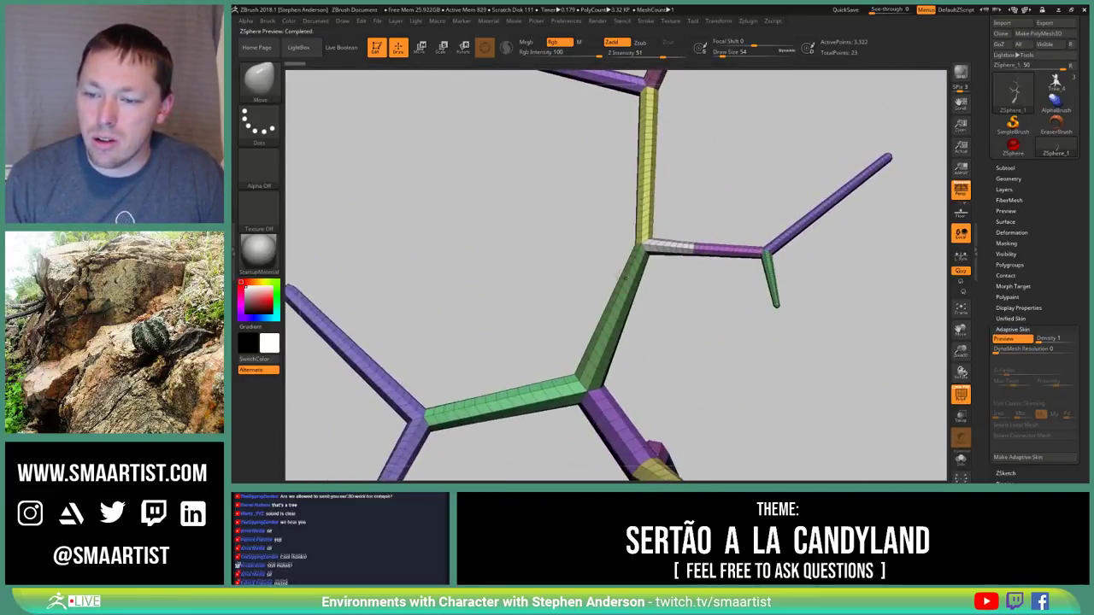
pyautogui.moveTo(612, 332)
pyautogui.mouseDown()
pyautogui.moveTo(655, 311)
pyautogui.moveTo(669, 317)
pyautogui.moveTo(615, 329)
pyautogui.moveTo(604, 346)
pyautogui.mouseUp()
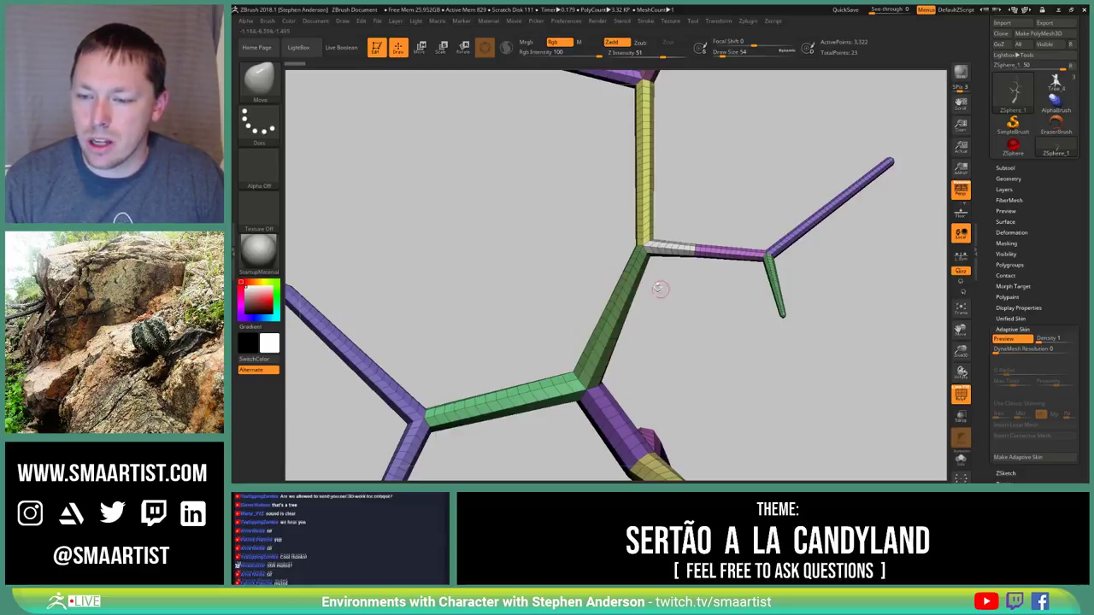
pyautogui.moveTo(625, 322); pyautogui.dragTo(604, 241, button='right')
pyautogui.moveTo(605, 242); pyautogui.dragTo(599, 321)
pyautogui.keyDown('ctrl'); pyautogui.moveTo(599, 321); pyautogui.dragTo(604, 376, button='right'); pyautogui.keyUp('ctrl')
pyautogui.moveTo(547, 310); pyautogui.dragTo(546, 335, button='right')
pyautogui.moveTo(546, 336)
pyautogui.mouseDown()
pyautogui.moveTo(530, 295)
pyautogui.moveTo(517, 299)
pyautogui.mouseUp()
# Leave the skin preview and enlarge the joint ZSpheres at the forks along the branch's main stem
pyautogui.press('a')
pyautogui.press('w')
pyautogui.press('e')
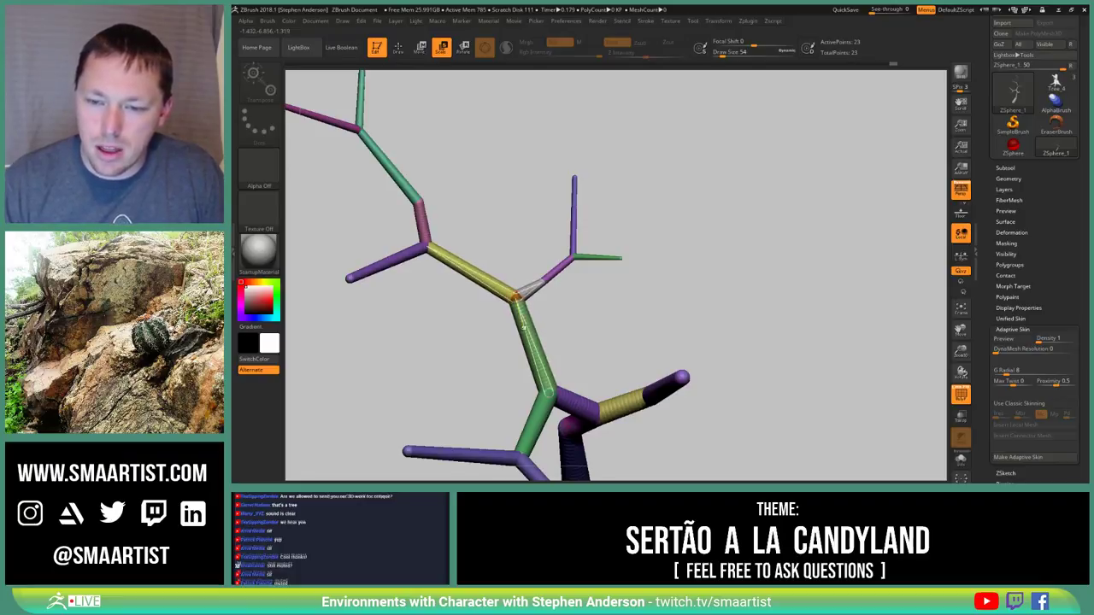
pyautogui.moveTo(607, 312); pyautogui.dragTo(550, 282)
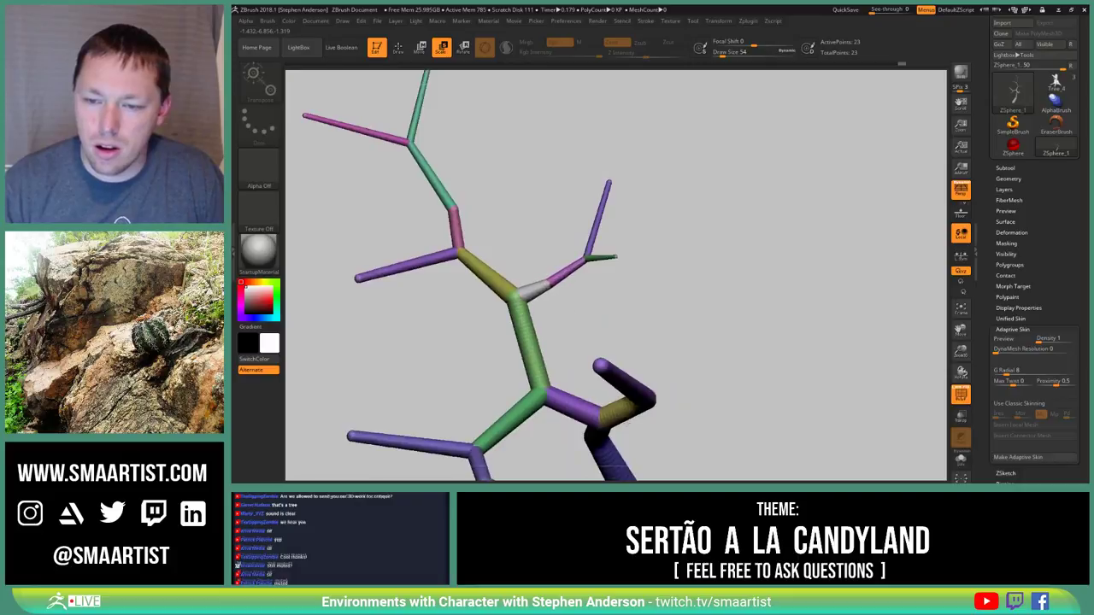
pyautogui.moveTo(601, 437); pyautogui.dragTo(534, 326)
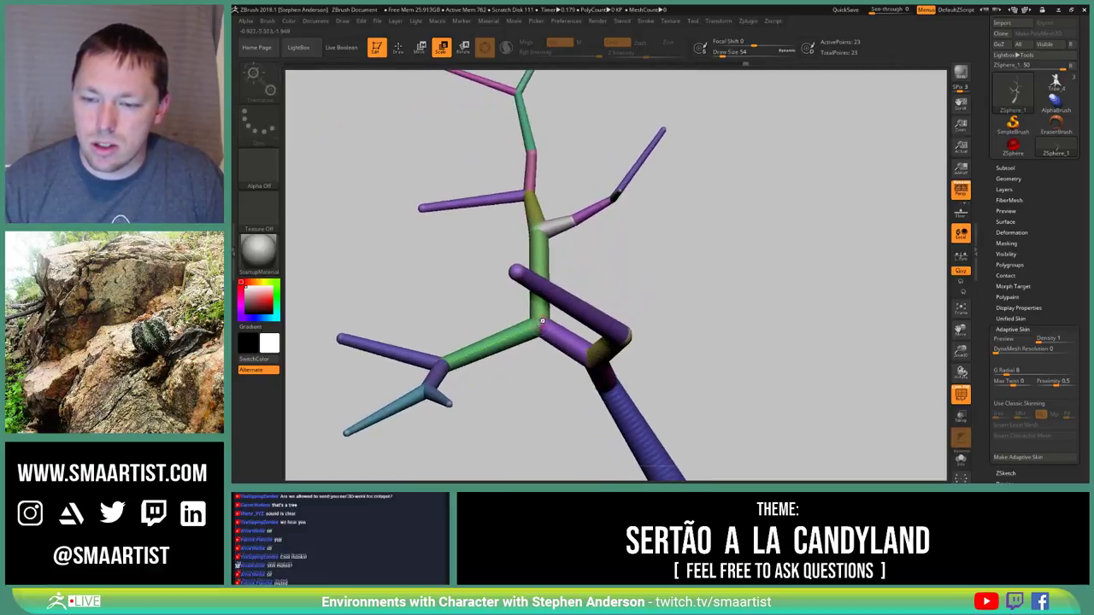
pyautogui.moveTo(578, 381); pyautogui.dragTo(563, 338)
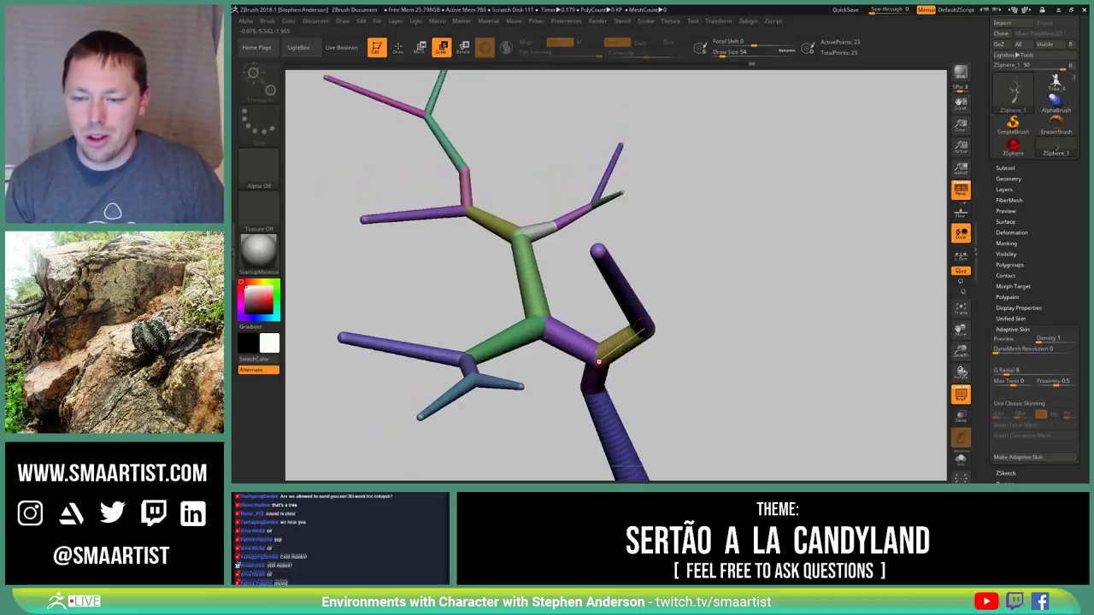
pyautogui.moveTo(614, 385); pyautogui.dragTo(608, 301)
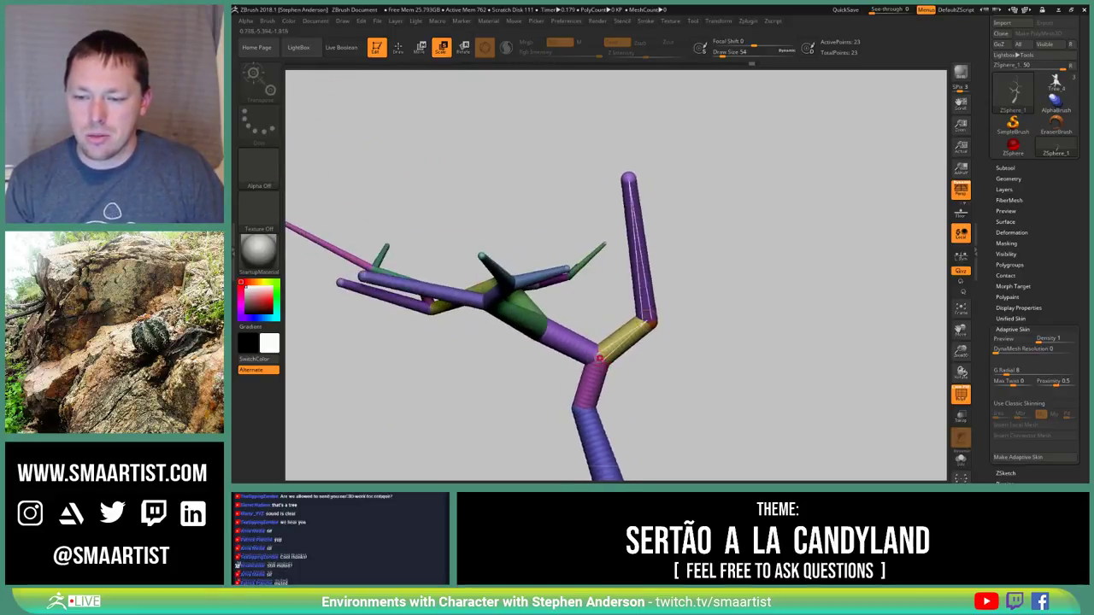
pyautogui.moveTo(598, 359); pyautogui.dragTo(614, 312)
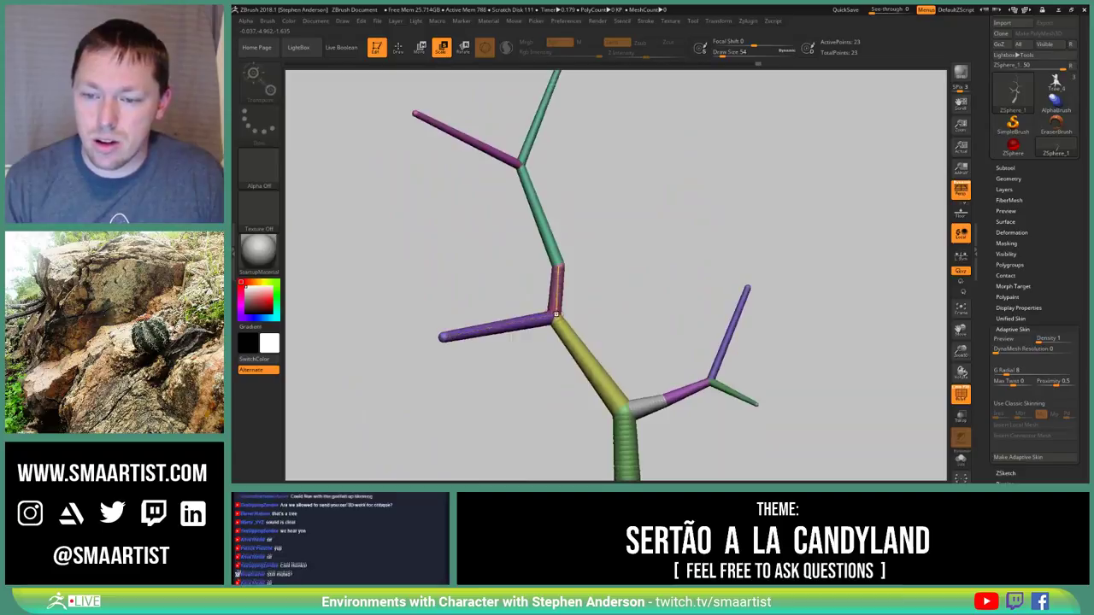
# Enlarge the upper stem's joints and the fork joints on the forked side limb slightly
pyautogui.moveTo(548, 313); pyautogui.dragTo(624, 296, button='right')
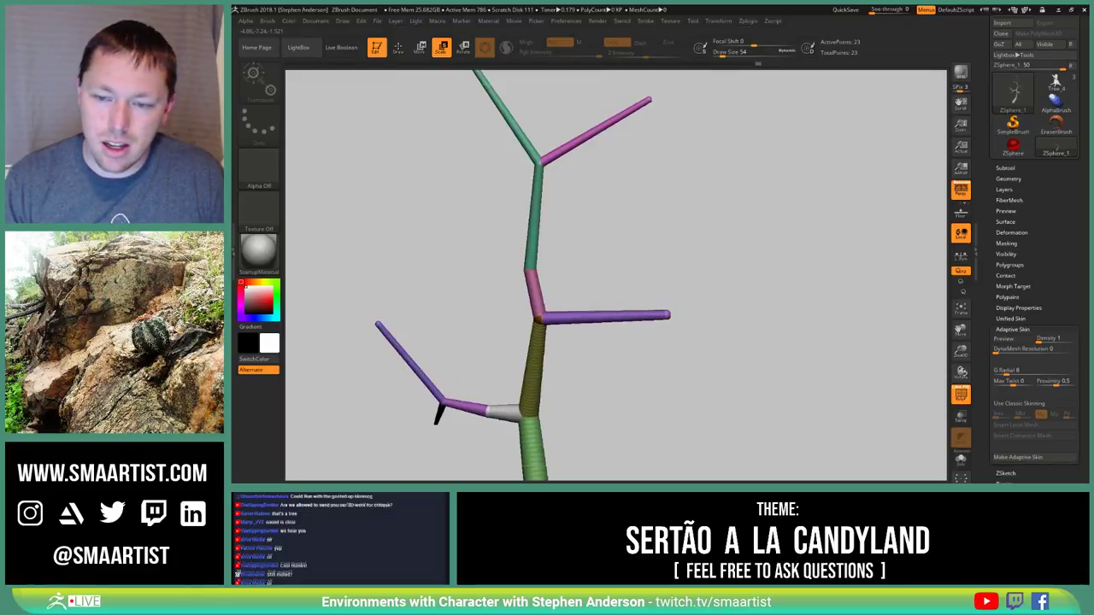
pyautogui.moveTo(467, 413); pyautogui.dragTo(570, 317, button='right')
pyautogui.moveTo(615, 326); pyautogui.dragTo(622, 332)
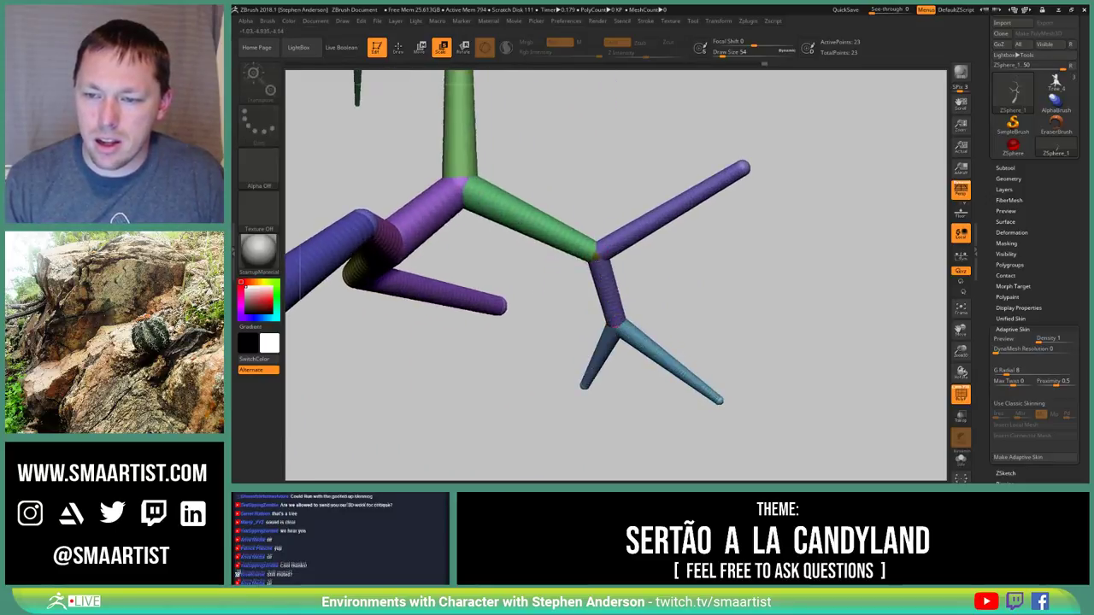
pyautogui.moveTo(598, 255); pyautogui.dragTo(600, 260)
# Grow a thin twig from the tip of the bare, bent side limb
pyautogui.moveTo(487, 308); pyautogui.dragTo(660, 275, button='right')
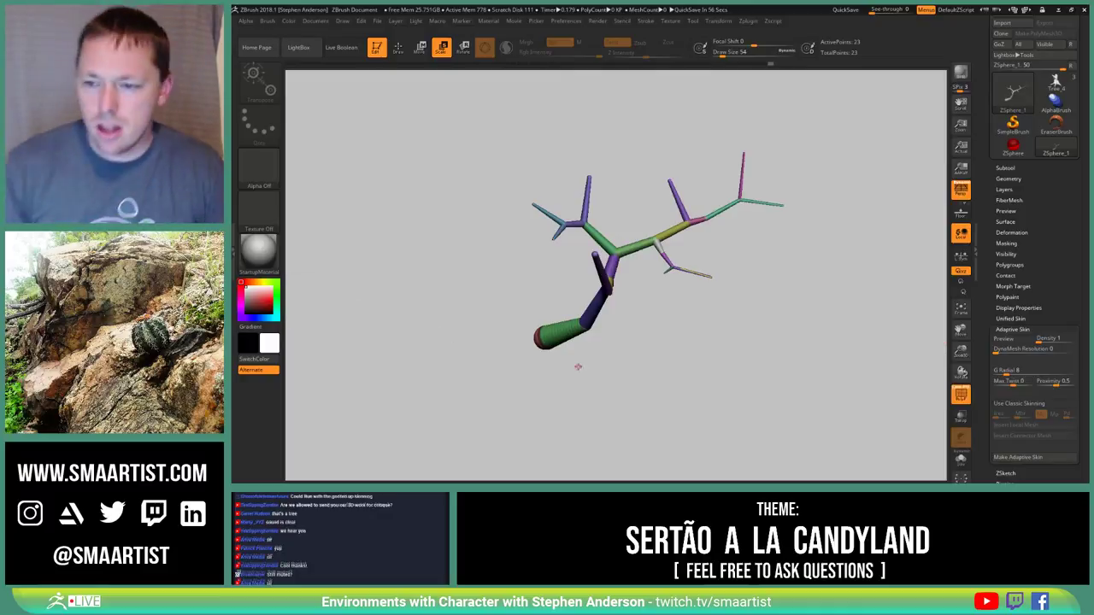
pyautogui.moveTo(701, 298); pyautogui.dragTo(685, 288)
pyautogui.moveTo(686, 288)
pyautogui.mouseDown(button='right')
pyautogui.moveTo(701, 294)
pyautogui.moveTo(610, 288)
pyautogui.moveTo(747, 329)
pyautogui.mouseUp(button='right')
pyautogui.moveTo(745, 328); pyautogui.dragTo(671, 292)
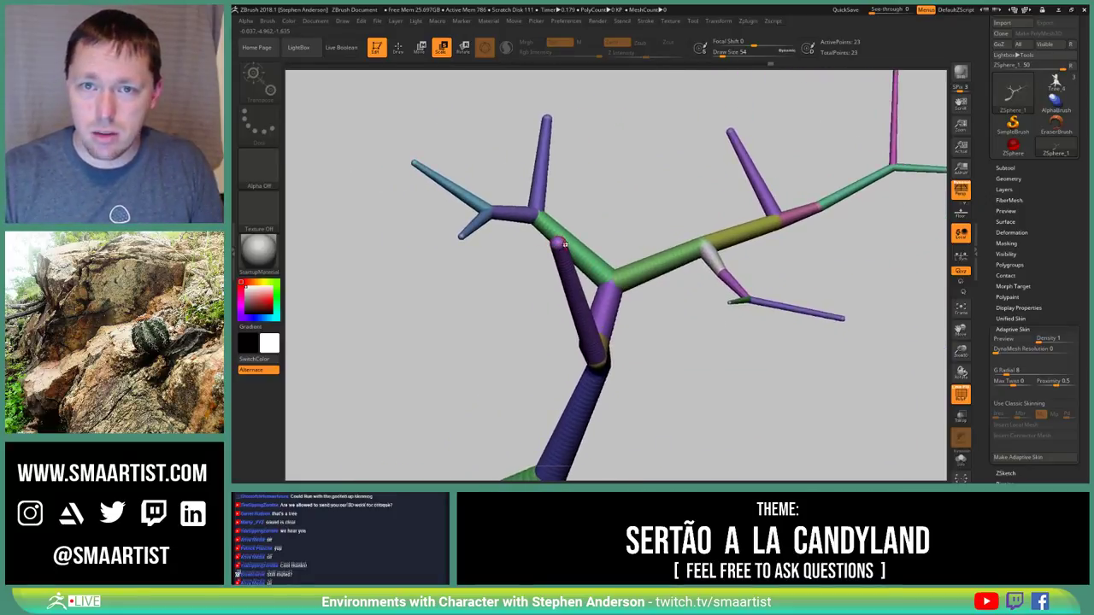
pyautogui.press('q')
pyautogui.moveTo(562, 245)
pyautogui.mouseDown(button='right')
pyautogui.moveTo(547, 263)
pyautogui.moveTo(559, 247)
pyautogui.mouseUp(button='right')
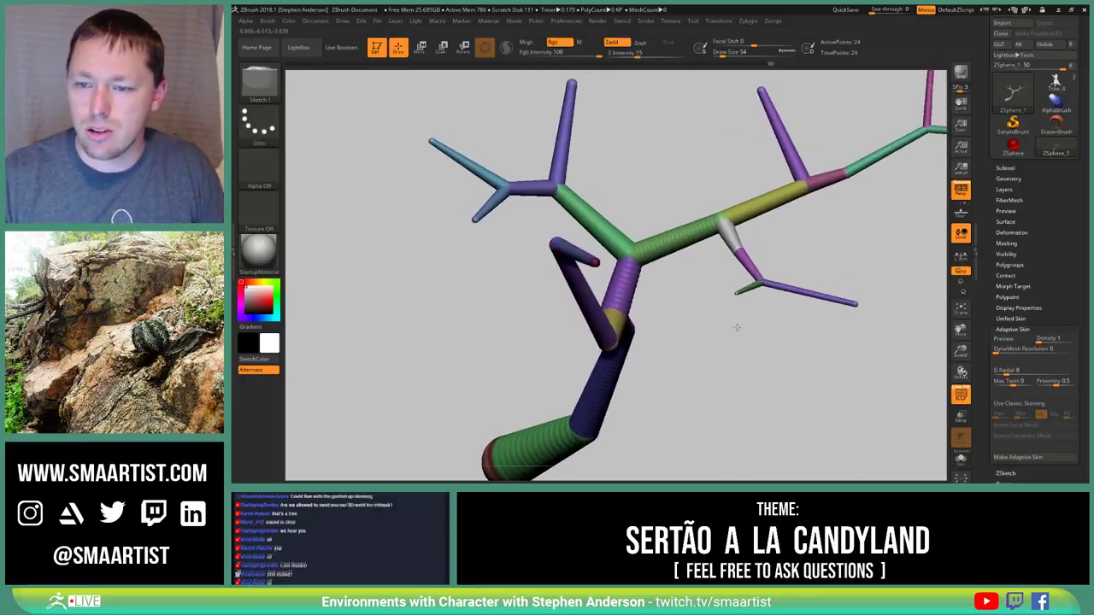
pyautogui.moveTo(737, 326); pyautogui.dragTo(547, 248)
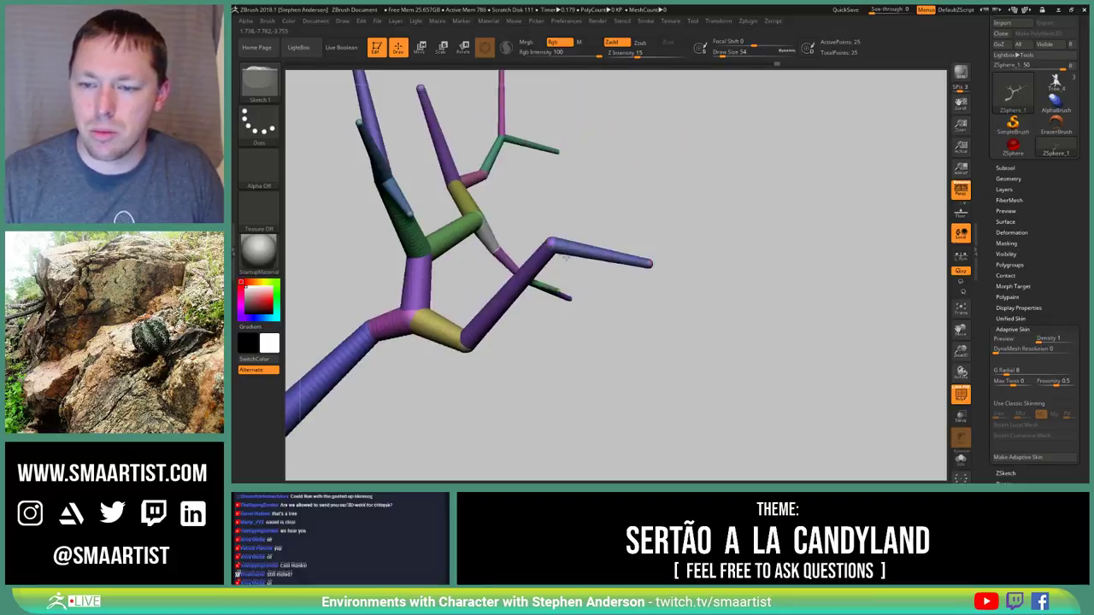
# Add a second, diverging segment at the same limb's tip and split its end into two thin twigs
pyautogui.moveTo(650, 190); pyautogui.dragTo(499, 239)
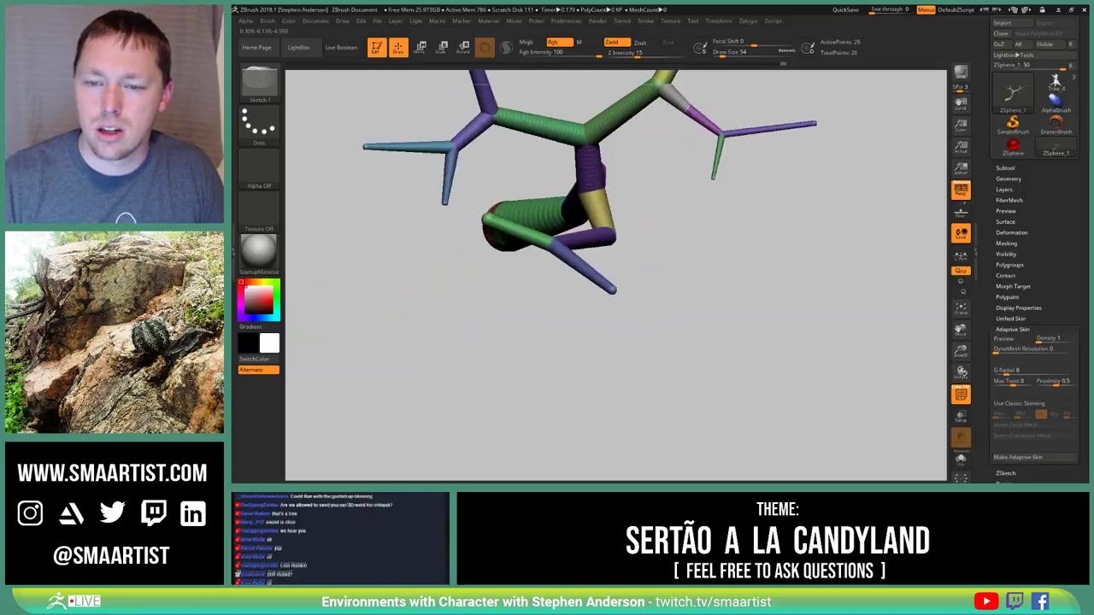
pyautogui.keyDown('alt'); pyautogui.click(487, 210); pyautogui.keyUp('alt')
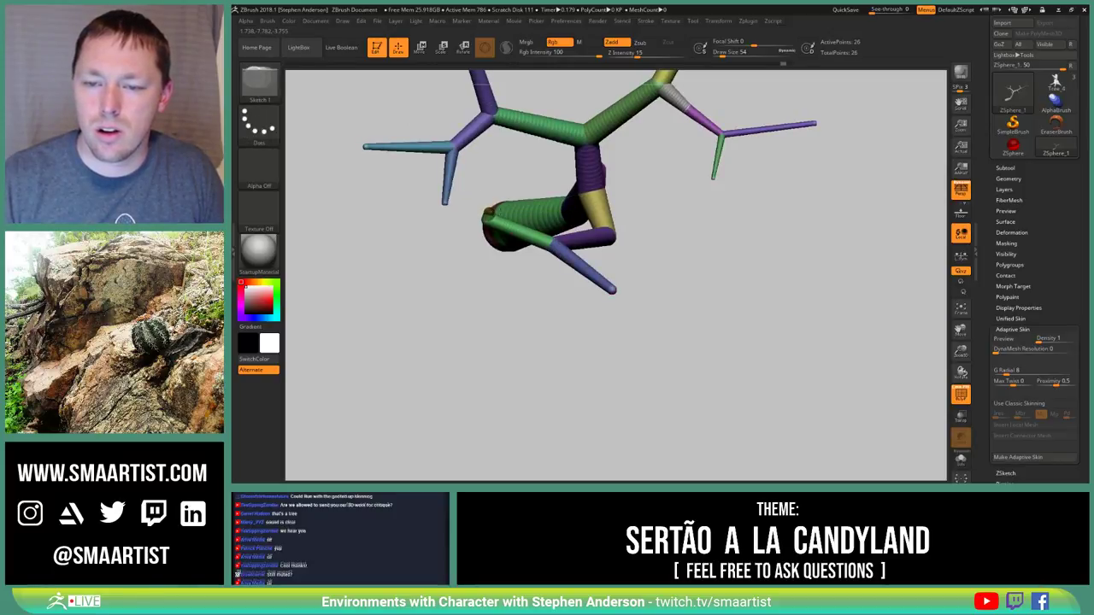
pyautogui.moveTo(758, 182); pyautogui.dragTo(475, 212)
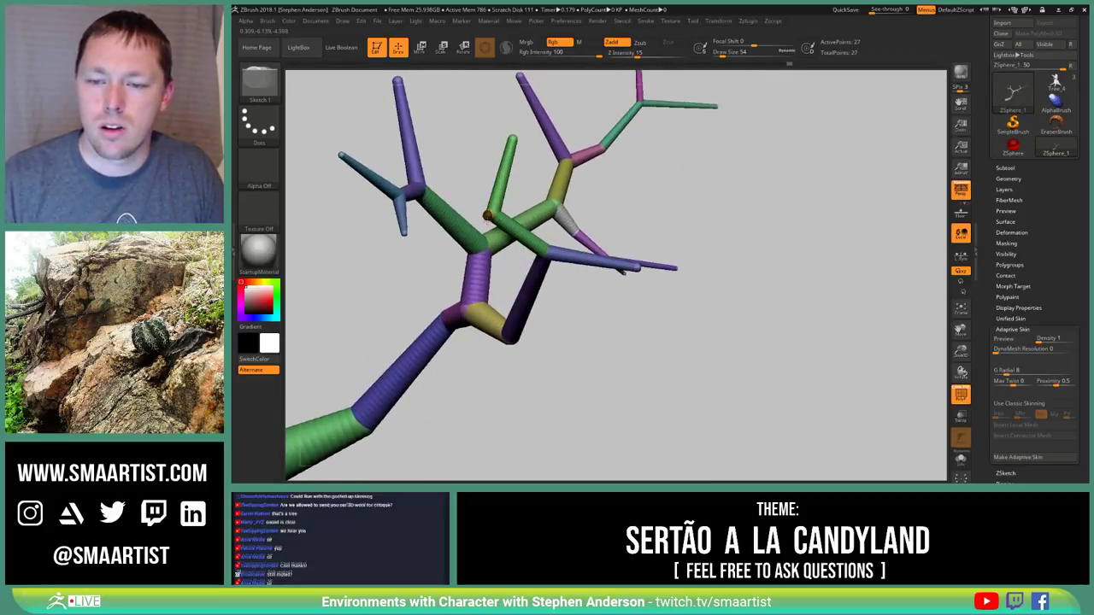
# Rotate the side limbs and their twigs around the main stem so they spread in different directions
pyautogui.moveTo(428, 247); pyautogui.dragTo(381, 312)
pyautogui.keyDown('alt'); pyautogui.moveTo(556, 241); pyautogui.dragTo(504, 291); pyautogui.keyUp('alt')
pyautogui.moveTo(503, 290)
pyautogui.mouseDown(button='right')
pyautogui.moveTo(513, 264)
pyautogui.moveTo(799, 330)
pyautogui.moveTo(725, 246)
pyautogui.moveTo(487, 210)
pyautogui.moveTo(632, 248)
pyautogui.moveTo(609, 313)
pyautogui.mouseUp(button='right')
pyautogui.moveTo(608, 310); pyautogui.dragTo(650, 297)
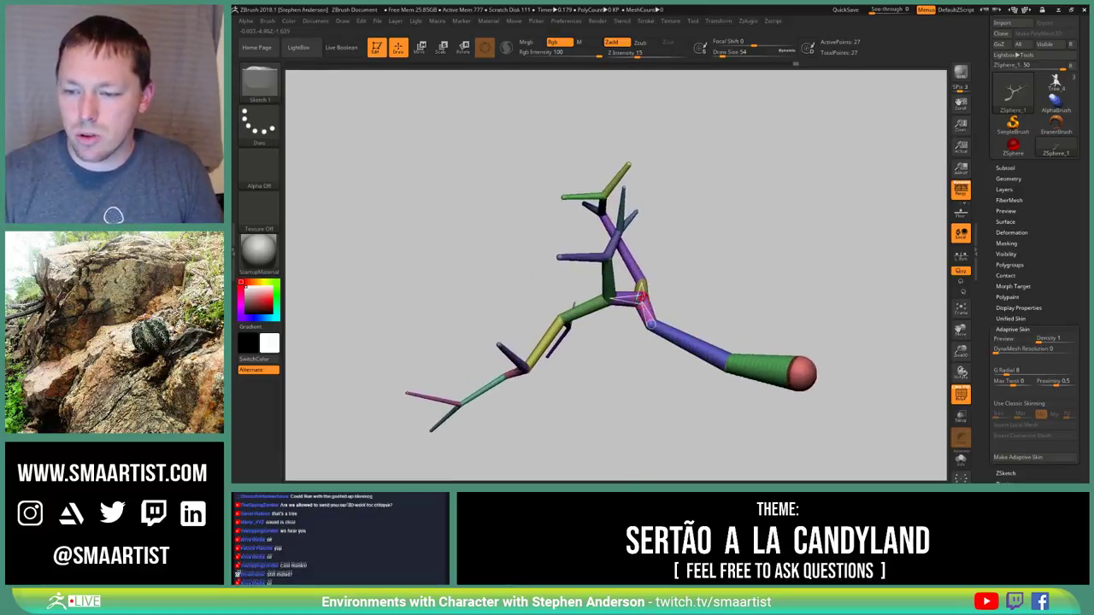
pyautogui.press('r')
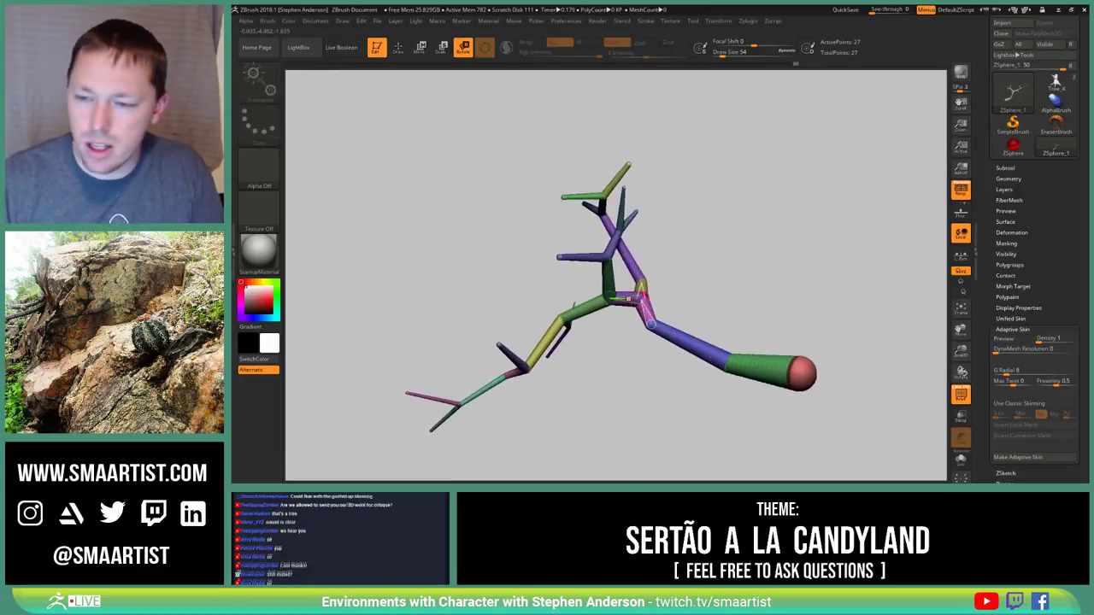
pyautogui.moveTo(625, 300); pyautogui.dragTo(627, 283)
pyautogui.moveTo(589, 257)
pyautogui.mouseDown()
pyautogui.moveTo(589, 266)
pyautogui.moveTo(669, 315)
pyautogui.moveTo(646, 295)
pyautogui.moveTo(659, 257)
pyautogui.moveTo(634, 235)
pyautogui.moveTo(617, 253)
pyautogui.mouseUp()
pyautogui.moveTo(624, 213)
pyautogui.mouseDown()
pyautogui.moveTo(610, 238)
pyautogui.moveTo(617, 216)
pyautogui.mouseUp()
pyautogui.moveTo(600, 203); pyautogui.dragTo(619, 212, button='right')
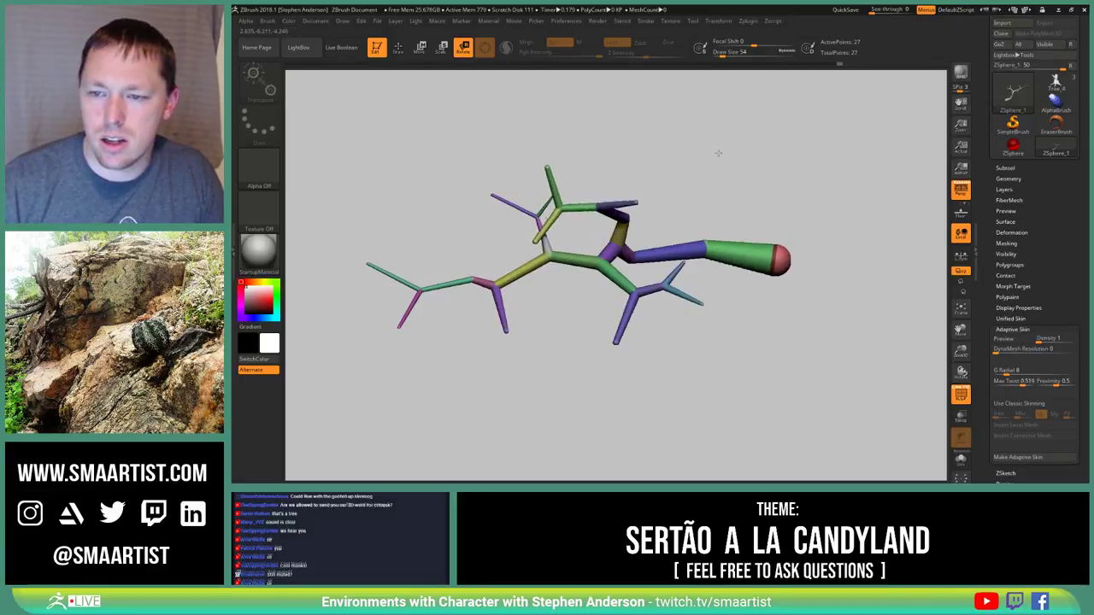
pyautogui.moveTo(751, 180); pyautogui.dragTo(598, 209, button='right')
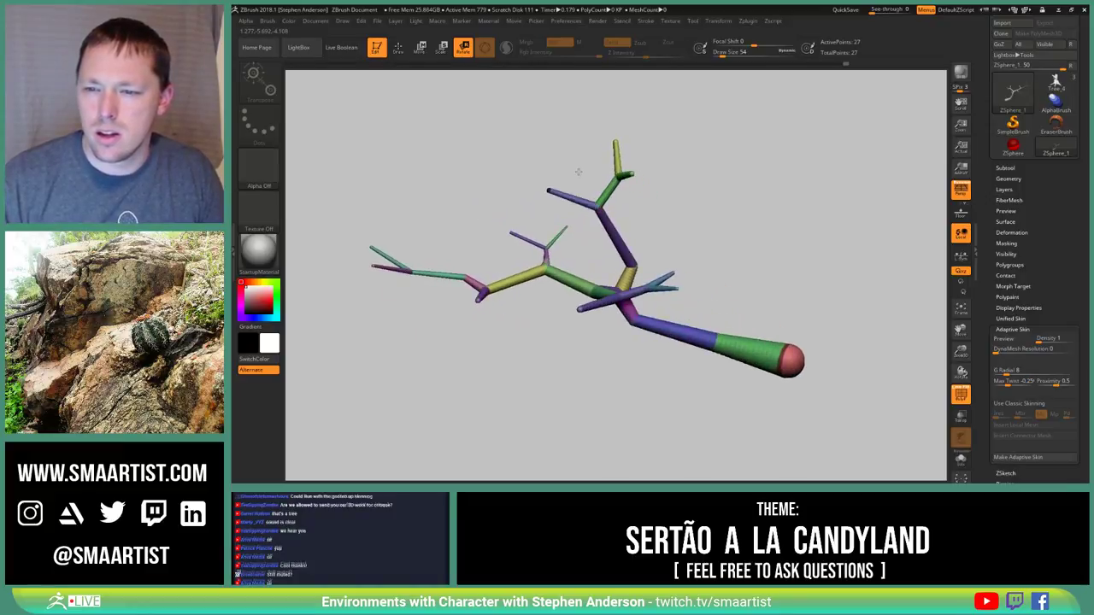
# Preview the branch's adaptive skin and examine the limb junctions from different angles
pyautogui.moveTo(578, 171); pyautogui.dragTo(608, 210, button='right')
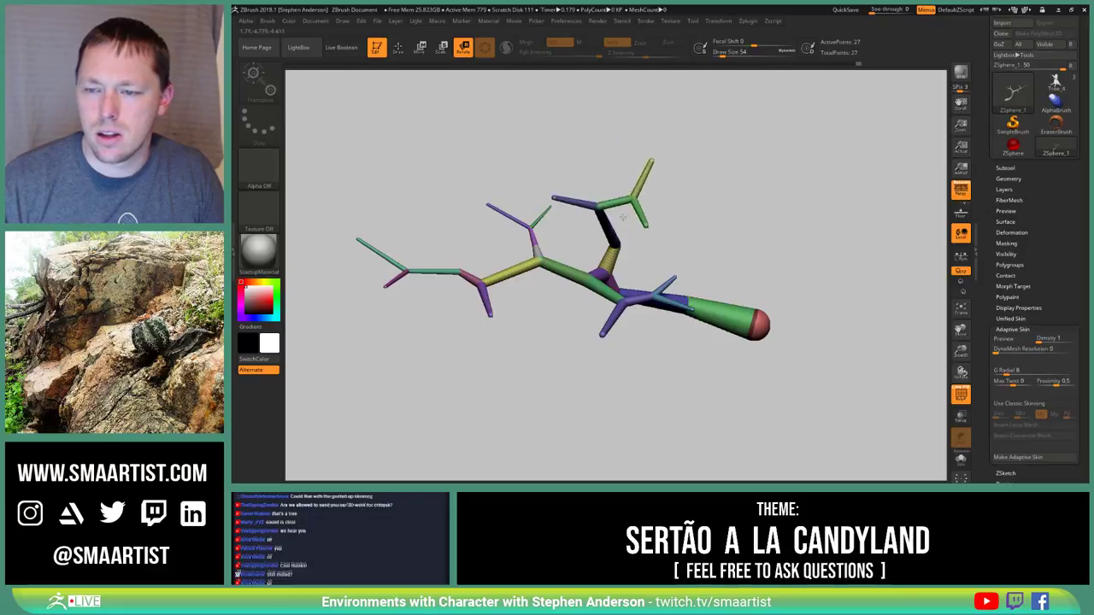
pyautogui.moveTo(623, 217)
pyautogui.mouseDown(button='right')
pyautogui.moveTo(614, 249)
pyautogui.moveTo(599, 225)
pyautogui.moveTo(632, 216)
pyautogui.moveTo(663, 252)
pyautogui.moveTo(657, 270)
pyautogui.moveTo(683, 257)
pyautogui.moveTo(716, 301)
pyautogui.moveTo(733, 289)
pyautogui.moveTo(667, 276)
pyautogui.mouseUp(button='right')
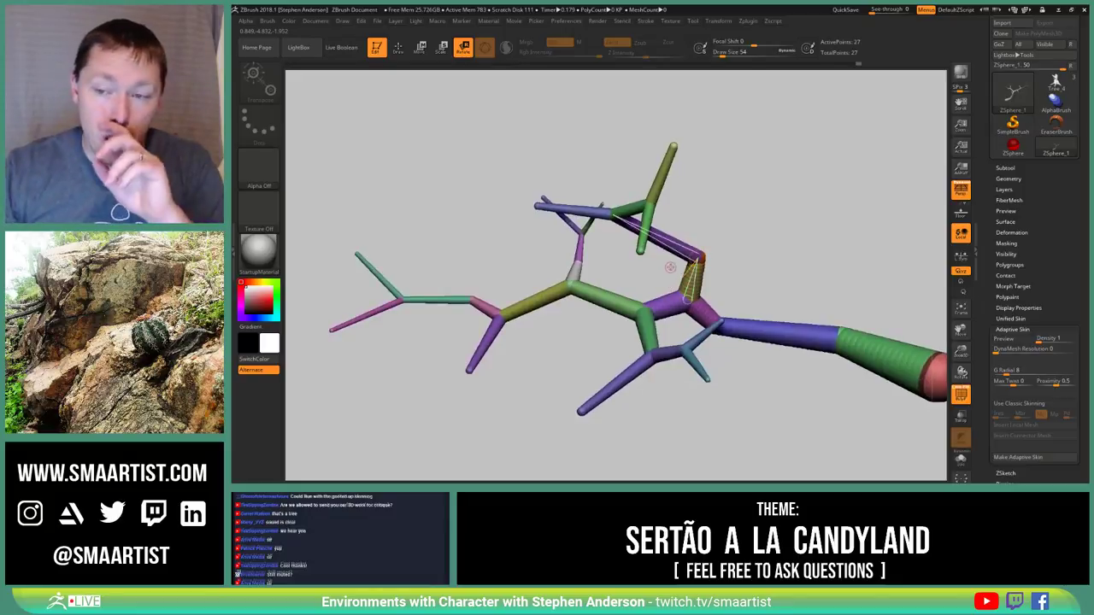
pyautogui.press('a')
pyautogui.moveTo(678, 262); pyautogui.dragTo(699, 251, button='right')
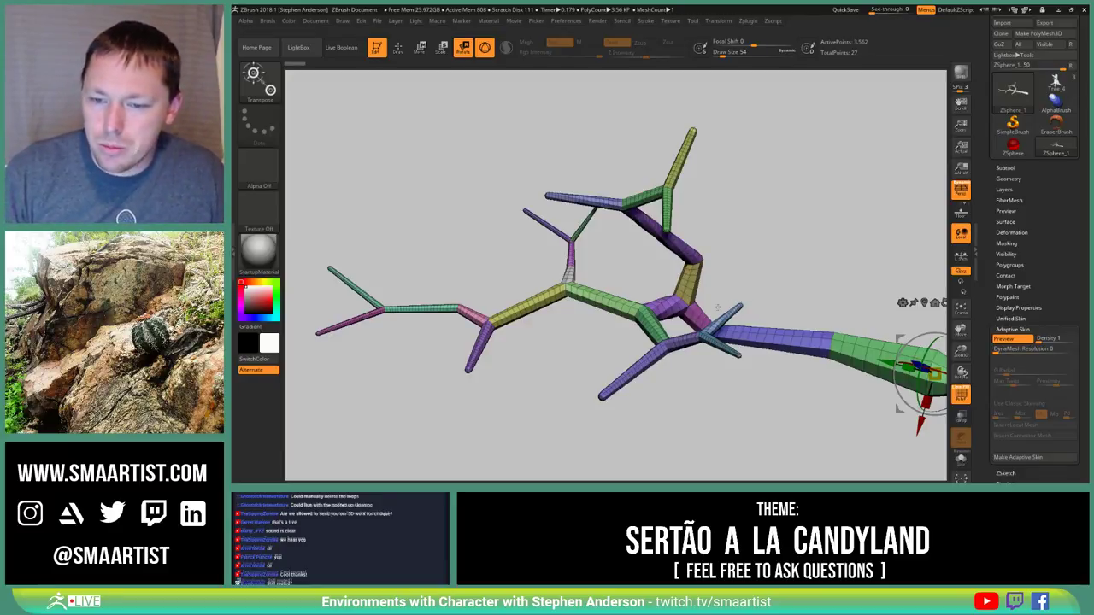
pyautogui.moveTo(718, 308)
pyautogui.mouseDown()
pyautogui.moveTo(677, 293)
pyautogui.moveTo(691, 311)
pyautogui.moveTo(728, 310)
pyautogui.mouseUp()
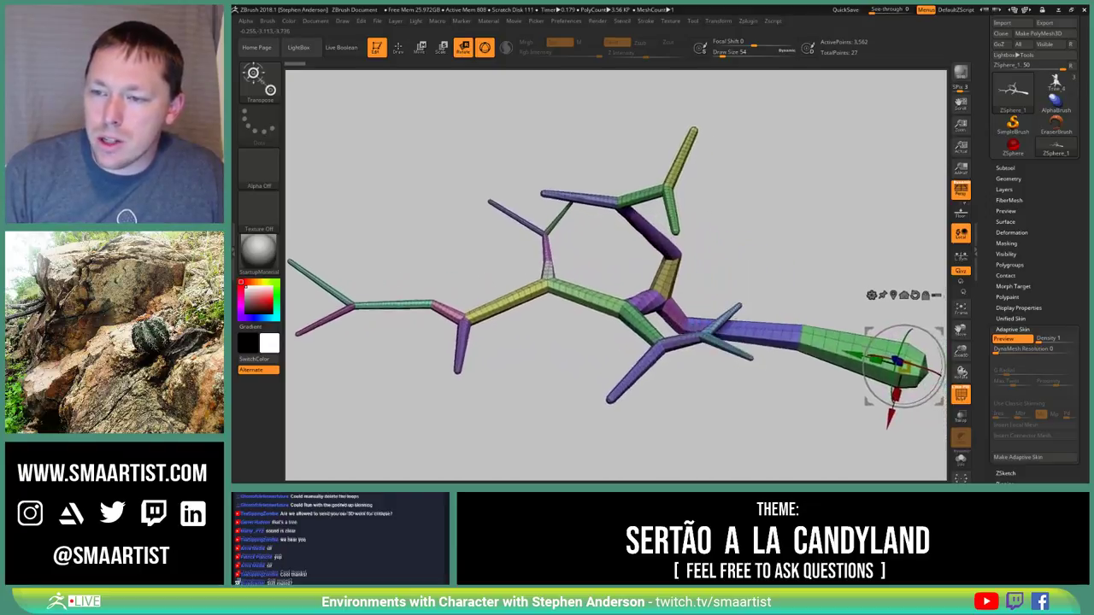
pyautogui.press('a')
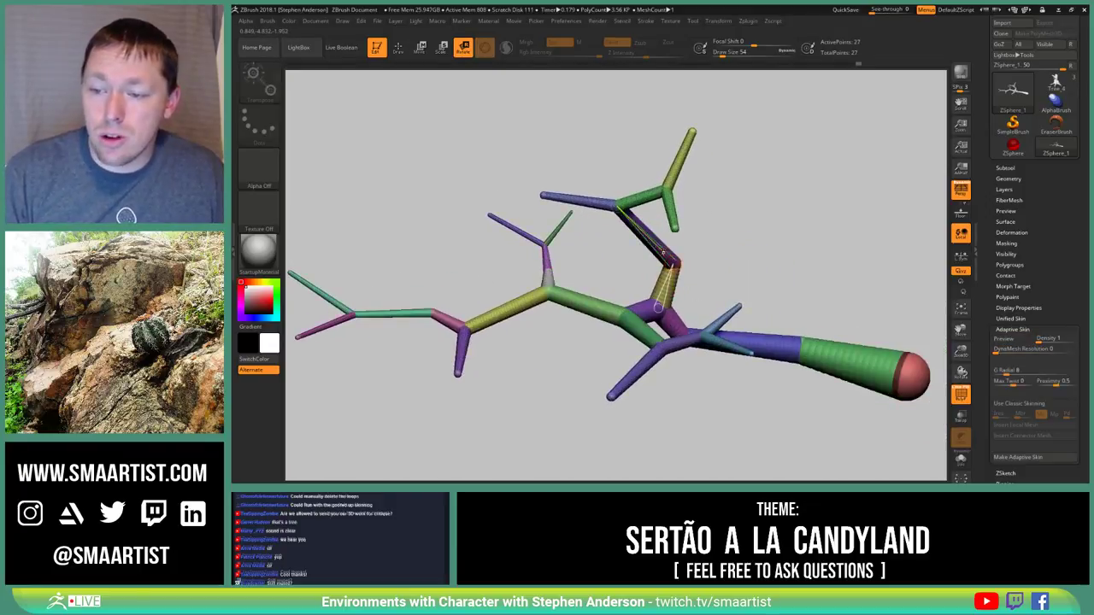
# Remove the unattached-looking upward side limb and all its twigs from the fork joint on the main stem
pyautogui.click(397, 47)
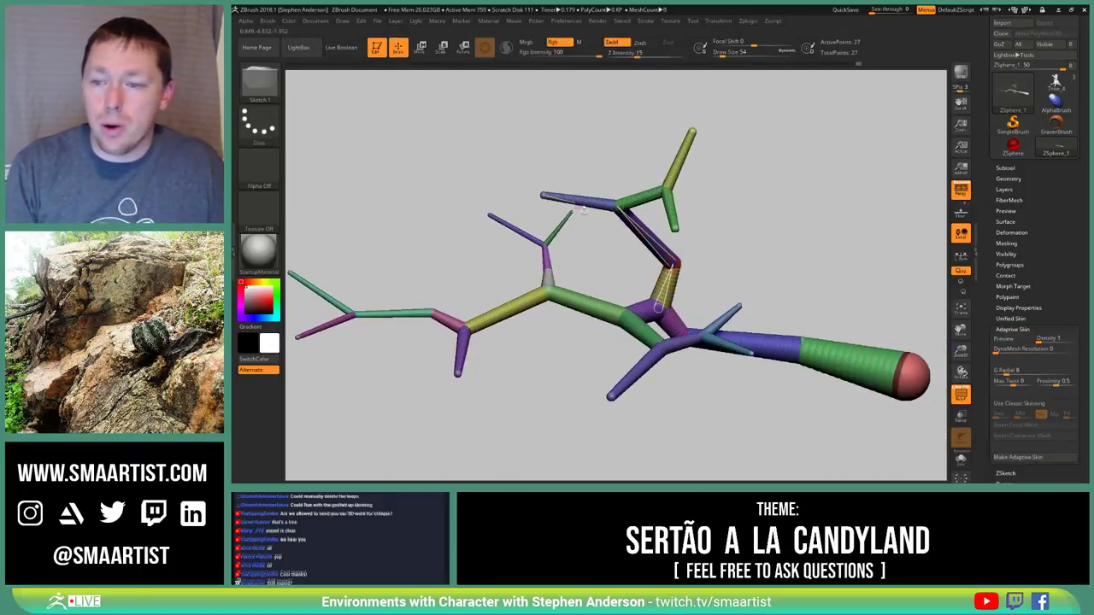
pyautogui.moveTo(678, 272)
pyautogui.mouseDown(button='right')
pyautogui.moveTo(647, 275)
pyautogui.moveTo(660, 269)
pyautogui.mouseUp(button='right')
pyautogui.moveTo(659, 270); pyautogui.dragTo(652, 259)
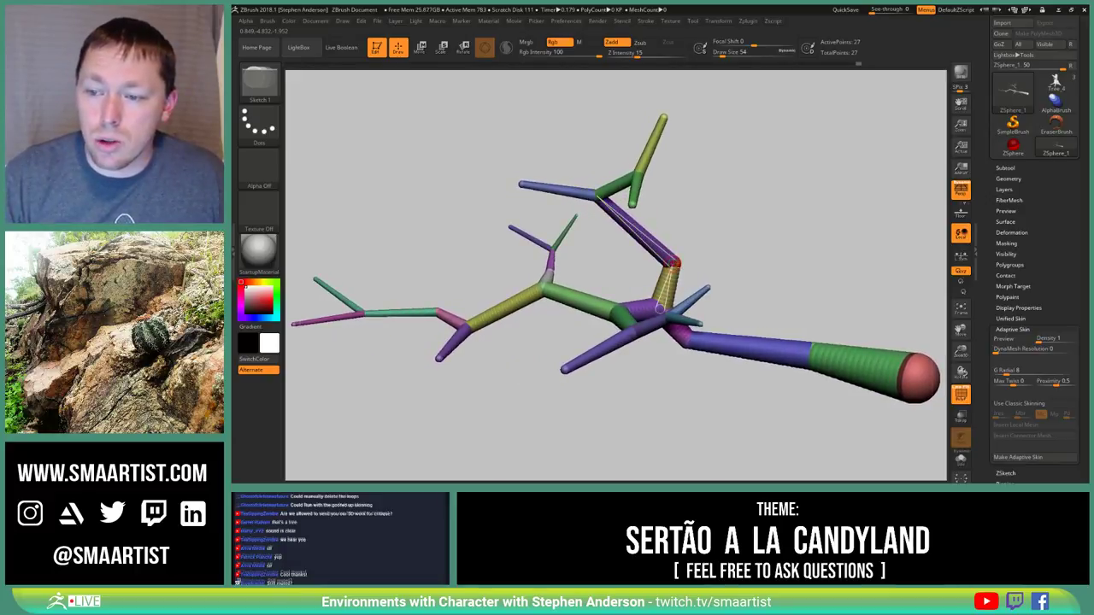
pyautogui.keyDown('alt'); pyautogui.click(674, 262); pyautogui.keyUp('alt')
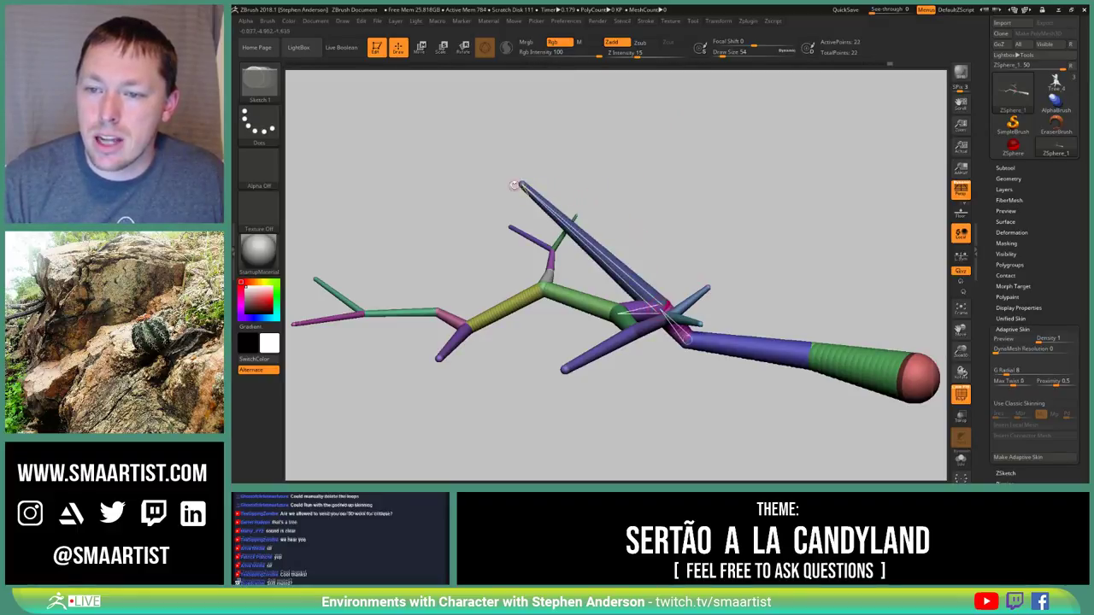
pyautogui.moveTo(639, 200)
pyautogui.mouseDown()
pyautogui.moveTo(659, 215)
pyautogui.moveTo(653, 258)
pyautogui.moveTo(716, 280)
pyautogui.moveTo(713, 317)
pyautogui.moveTo(727, 271)
pyautogui.moveTo(698, 219)
pyautogui.moveTo(684, 222)
pyautogui.moveTo(699, 202)
pyautogui.moveTo(761, 269)
pyautogui.moveTo(750, 213)
pyautogui.moveTo(757, 265)
pyautogui.moveTo(678, 261)
pyautogui.moveTo(624, 291)
pyautogui.moveTo(570, 286)
pyautogui.moveTo(574, 265)
pyautogui.mouseUp()
# Enlarge the ZSphere joint at the lower main stem's bend slightly after checking the skin preview
pyautogui.press('a')
pyautogui.moveTo(574, 266)
pyautogui.mouseDown(button='right')
pyautogui.moveTo(689, 246)
pyautogui.moveTo(680, 231)
pyautogui.moveTo(690, 301)
pyautogui.mouseUp(button='right')
pyautogui.press('a')
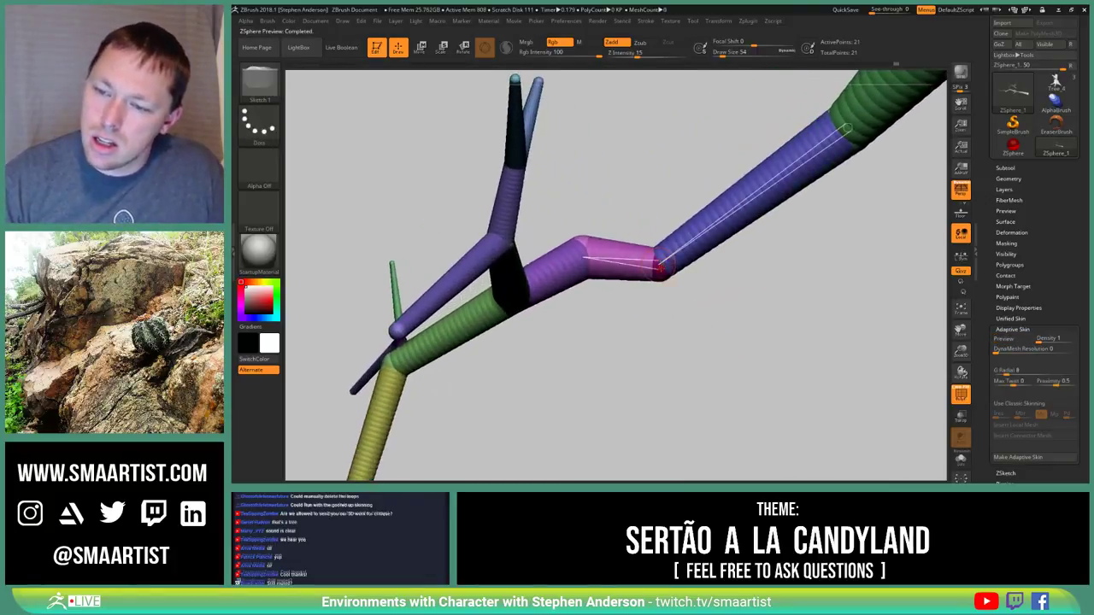
pyautogui.press('e')
pyautogui.moveTo(681, 310); pyautogui.dragTo(652, 334)
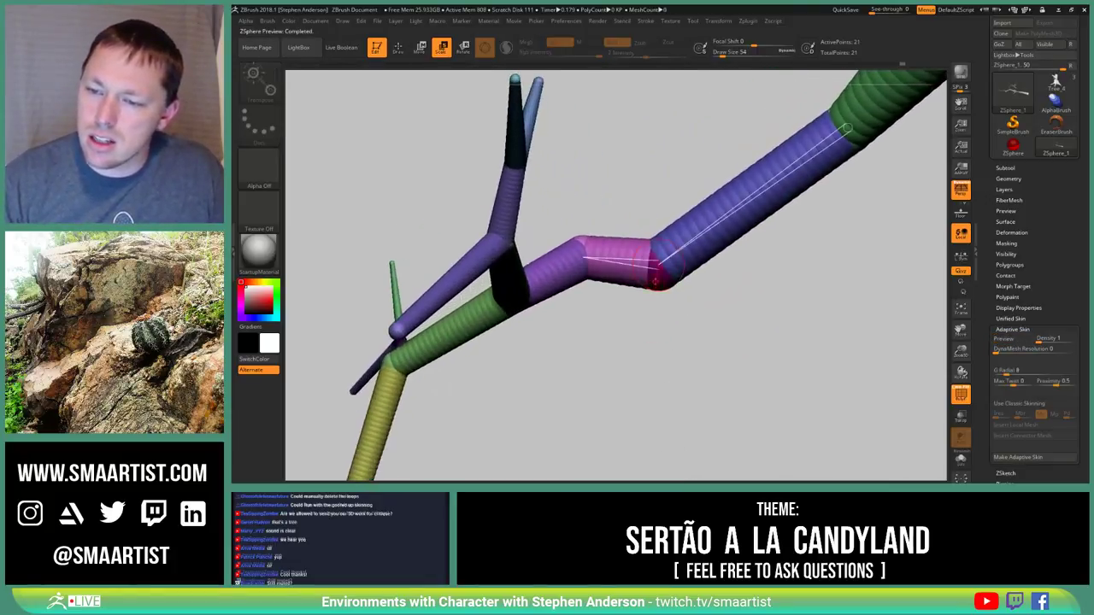
pyautogui.keyDown('alt'); pyautogui.moveTo(735, 271); pyautogui.dragTo(651, 354, button='right'); pyautogui.keyUp('alt')
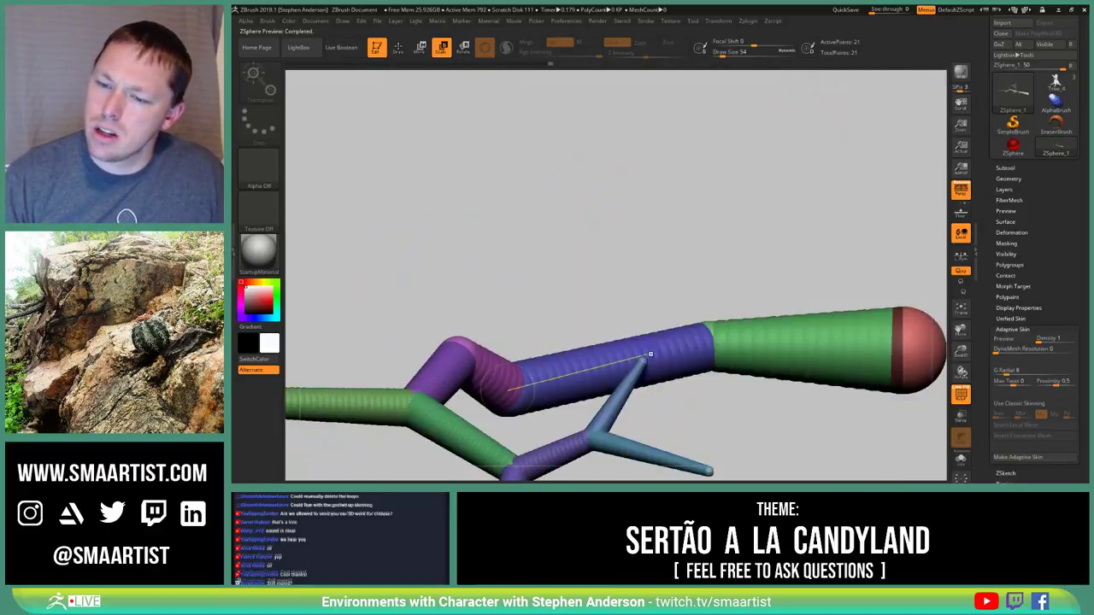
pyautogui.keyDown('ctrl'); pyautogui.moveTo(798, 368); pyautogui.dragTo(701, 330, button='right'); pyautogui.keyUp('ctrl')
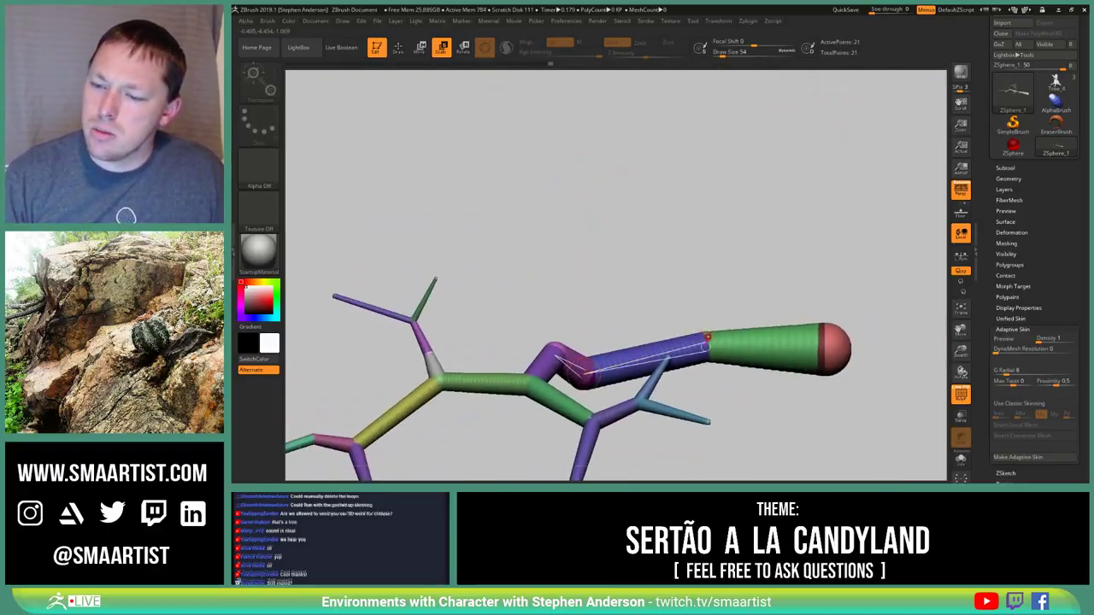
pyautogui.moveTo(708, 452); pyautogui.dragTo(706, 297)
pyautogui.moveTo(707, 296)
pyautogui.keyDown('ctrl'); pyautogui.mouseDown(button='right')
pyautogui.moveTo(680, 316)
pyautogui.moveTo(724, 342)
pyautogui.moveTo(779, 329)
pyautogui.moveTo(730, 301)
pyautogui.mouseUp(button='right'); pyautogui.keyUp('ctrl')
# Preview the adaptive skin and make a PolyMesh3D copy of the branch
pyautogui.press('a')
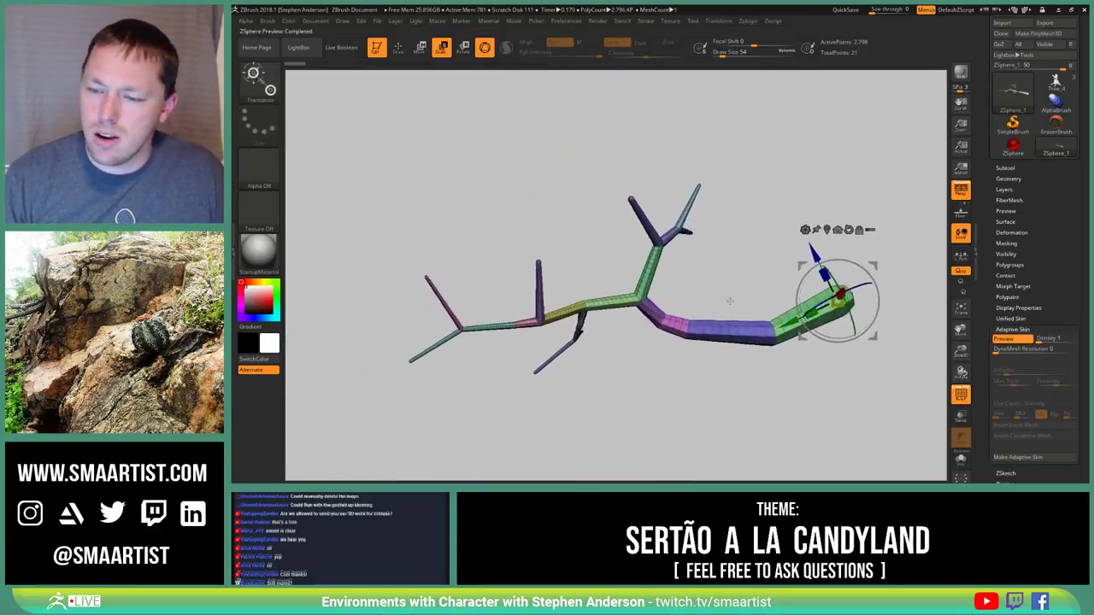
pyautogui.moveTo(730, 300); pyautogui.dragTo(589, 298)
pyautogui.keyDown('alt'); pyautogui.moveTo(807, 310); pyautogui.dragTo(594, 342); pyautogui.keyUp('alt')
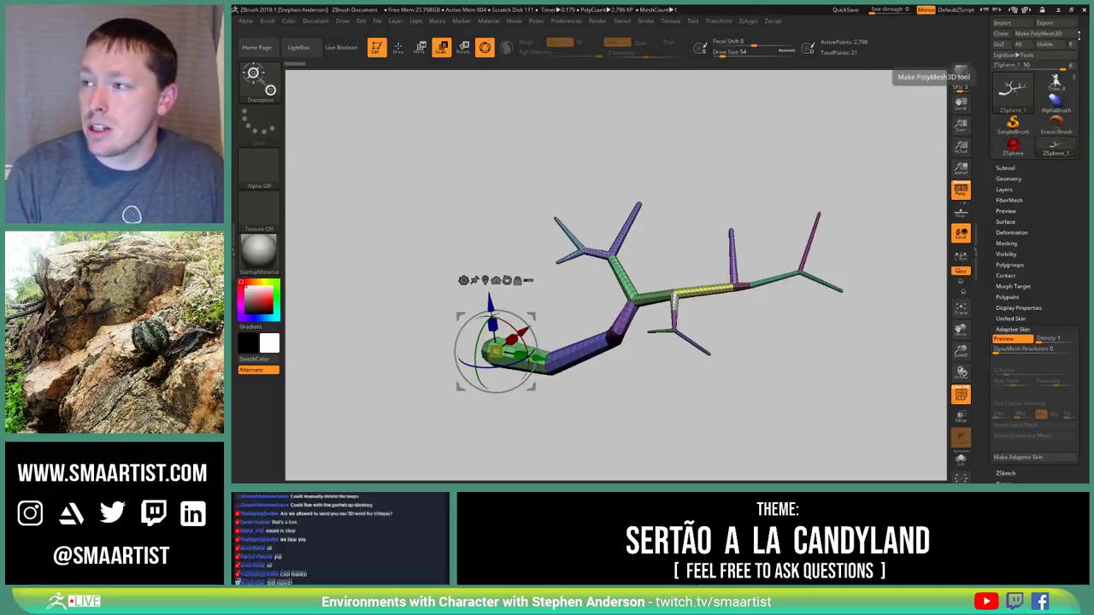
pyautogui.scroll(2, 1084, 67)
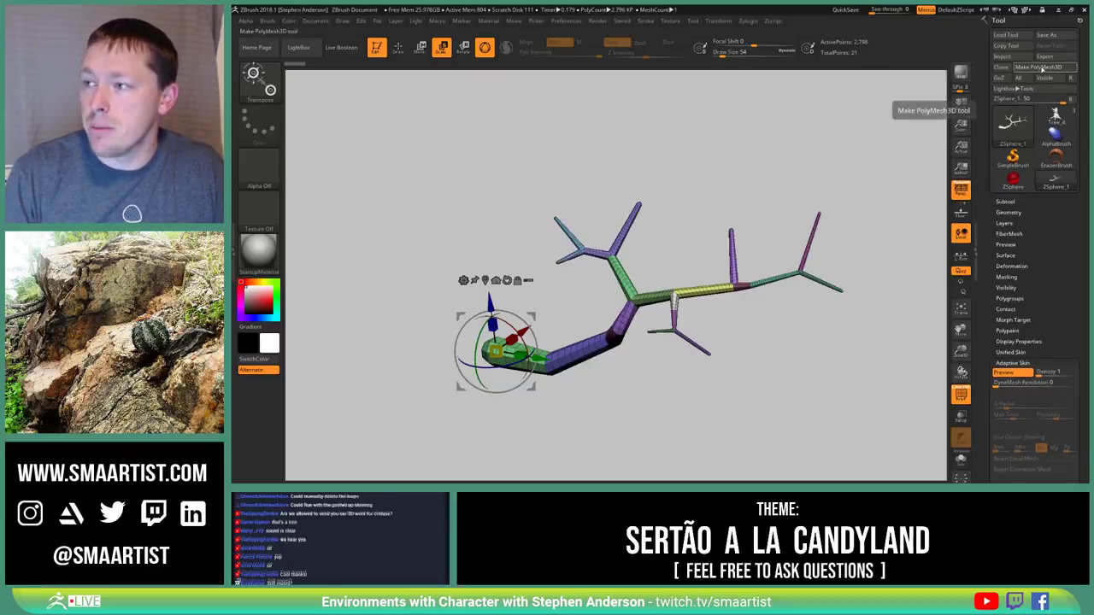
pyautogui.click(1041, 67)
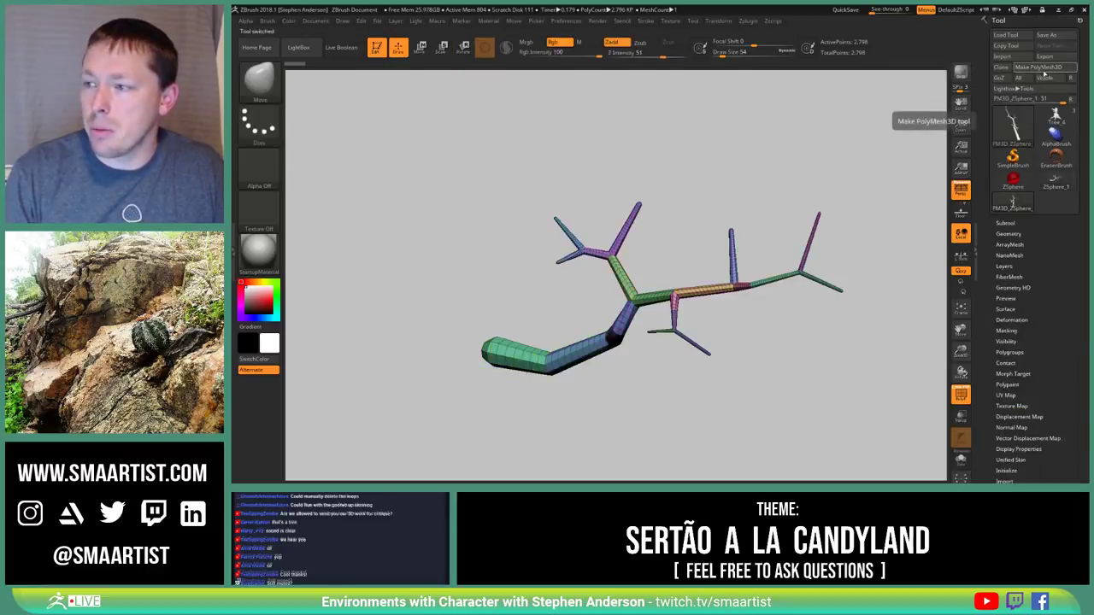
# Return to the original ZSphere_1 branch with its skin preview, framed around the middle limb segments
pyautogui.click(1057, 182)
pyautogui.moveTo(821, 282); pyautogui.dragTo(717, 288)
pyautogui.moveTo(744, 236); pyautogui.dragTo(573, 236)
pyautogui.moveTo(574, 237)
pyautogui.keyDown('ctrl'); pyautogui.mouseDown(button='right')
pyautogui.moveTo(641, 296)
pyautogui.moveTo(625, 241)
pyautogui.moveTo(622, 286)
pyautogui.mouseUp(button='right'); pyautogui.keyUp('ctrl')
# With ZModeler's Insert Single EdgeLoop edge action, delete the crosswise edge loops on the yellow limb segment
pyautogui.press('b')
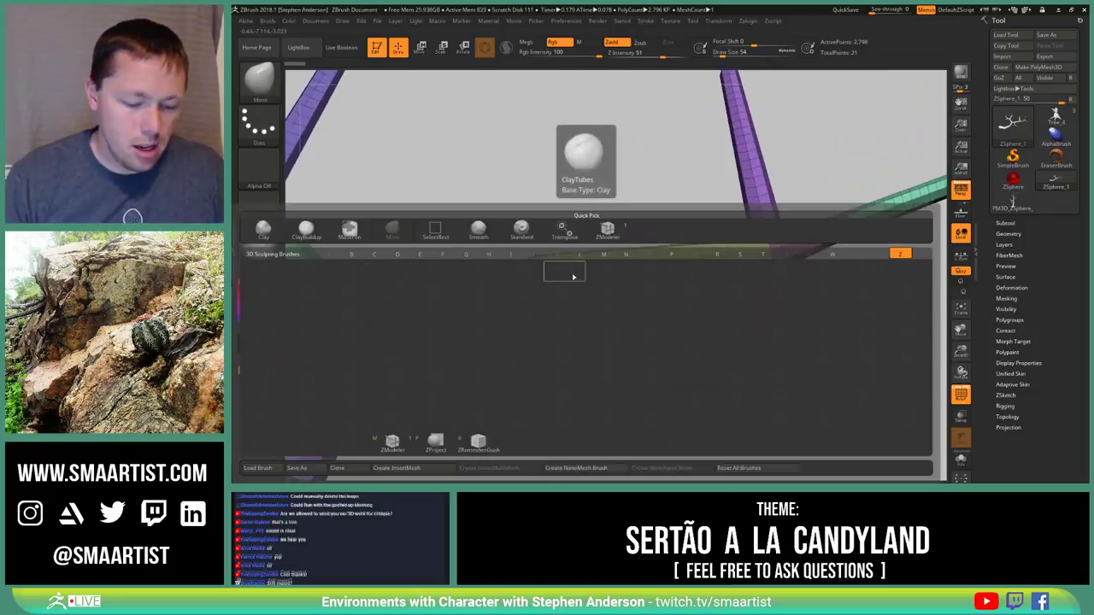
pyautogui.press('z')
pyautogui.press('m')
pyautogui.press('space')
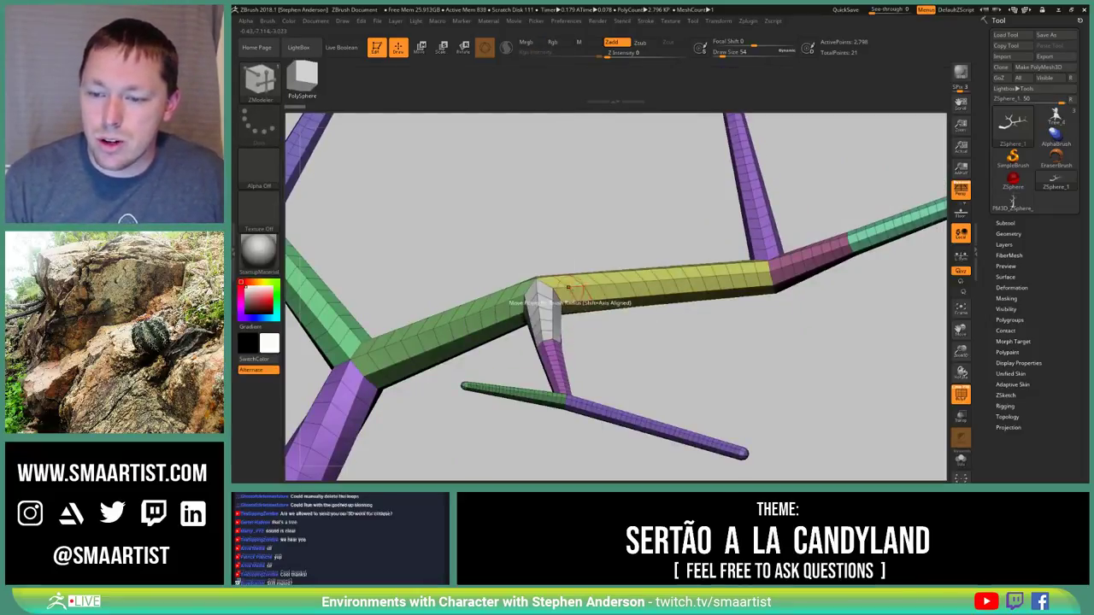
pyautogui.press('space')
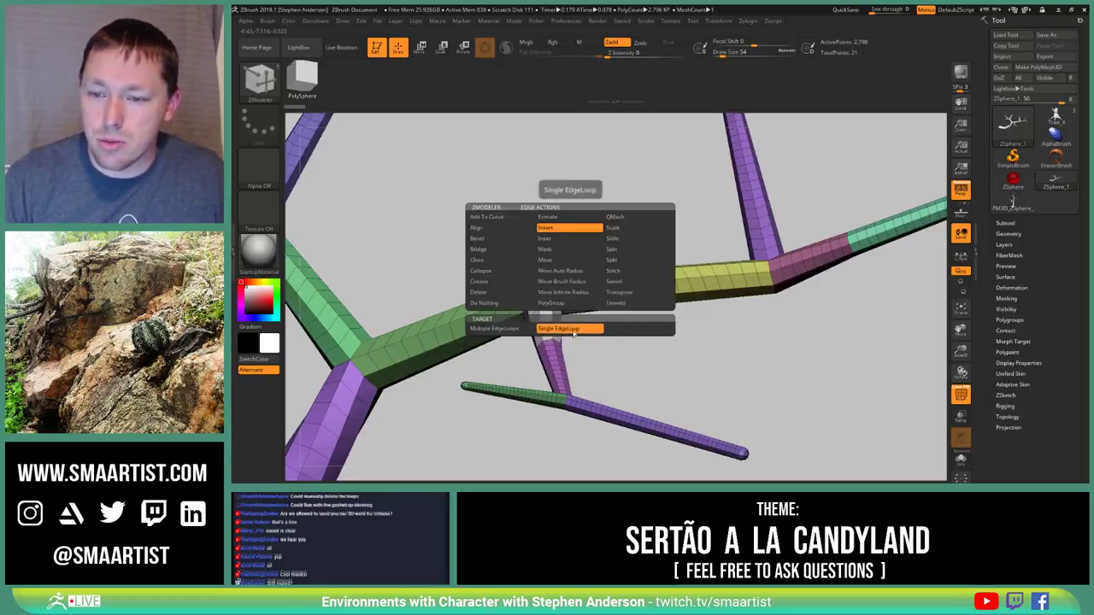
pyautogui.click(571, 330)
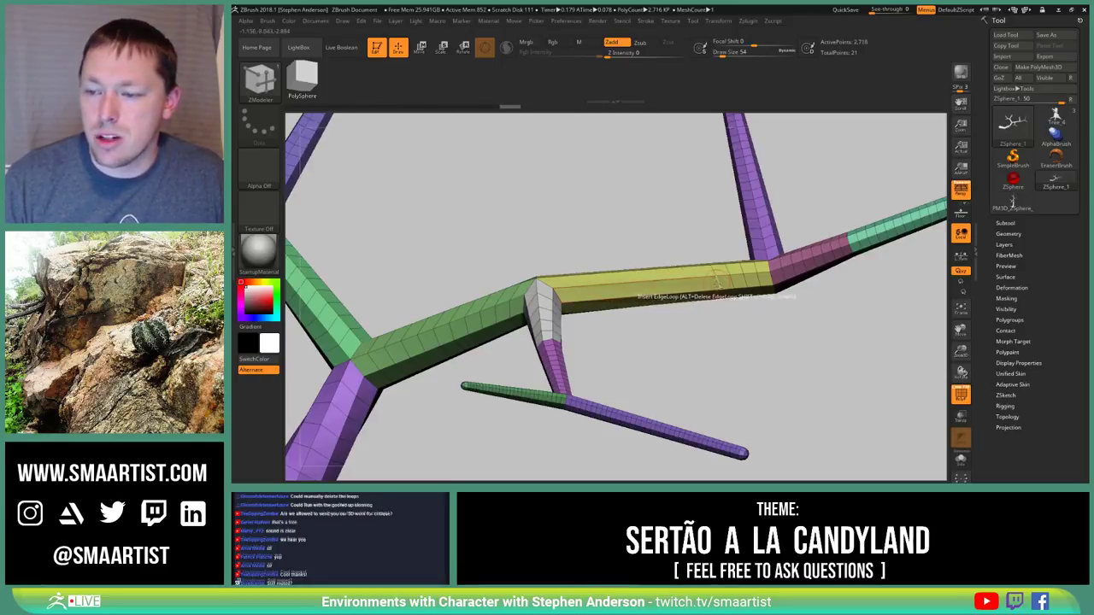
pyautogui.click(735, 279)
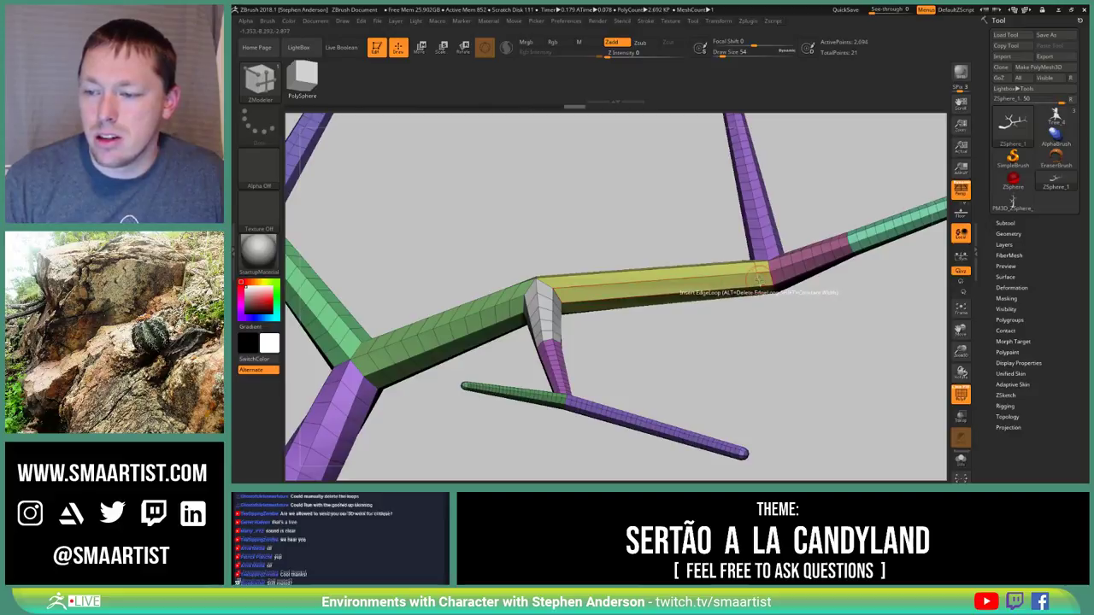
pyautogui.moveTo(742, 265); pyautogui.dragTo(669, 289, button='right')
pyautogui.moveTo(697, 296); pyautogui.dragTo(629, 290)
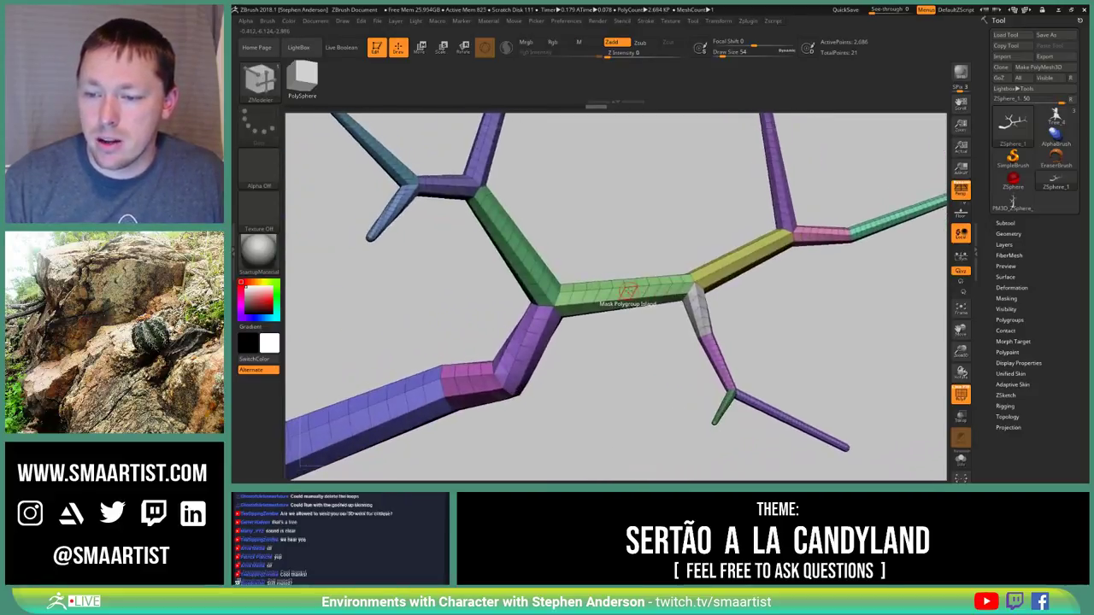
# Delete the green segment between the main fork and the yellow segment using the Delete Polygroup Island polygon action
pyautogui.press('space')
pyautogui.click(556, 163)
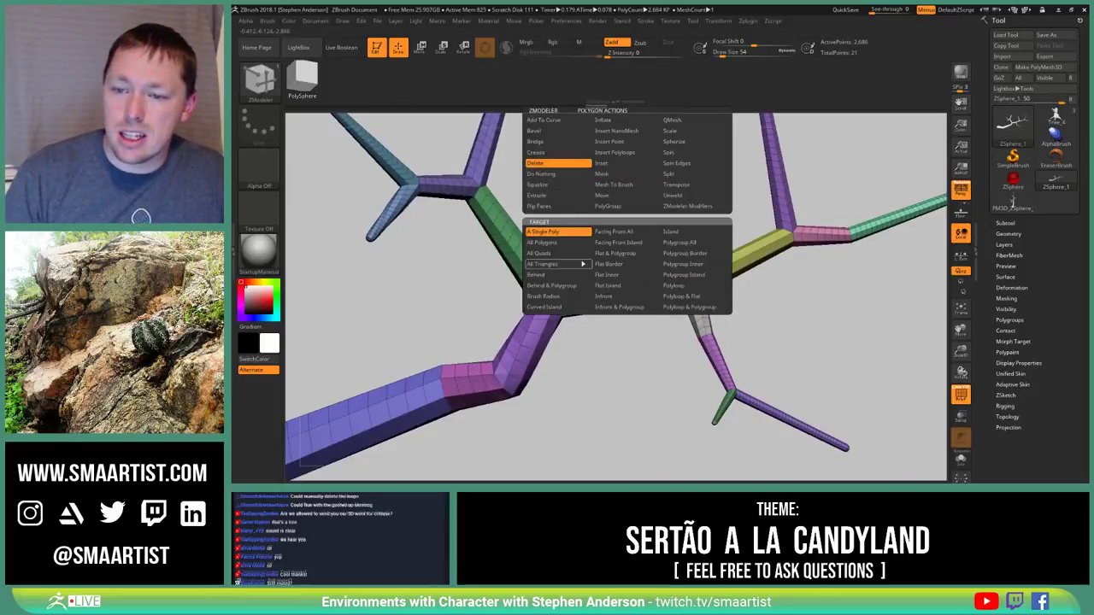
pyautogui.click(691, 276)
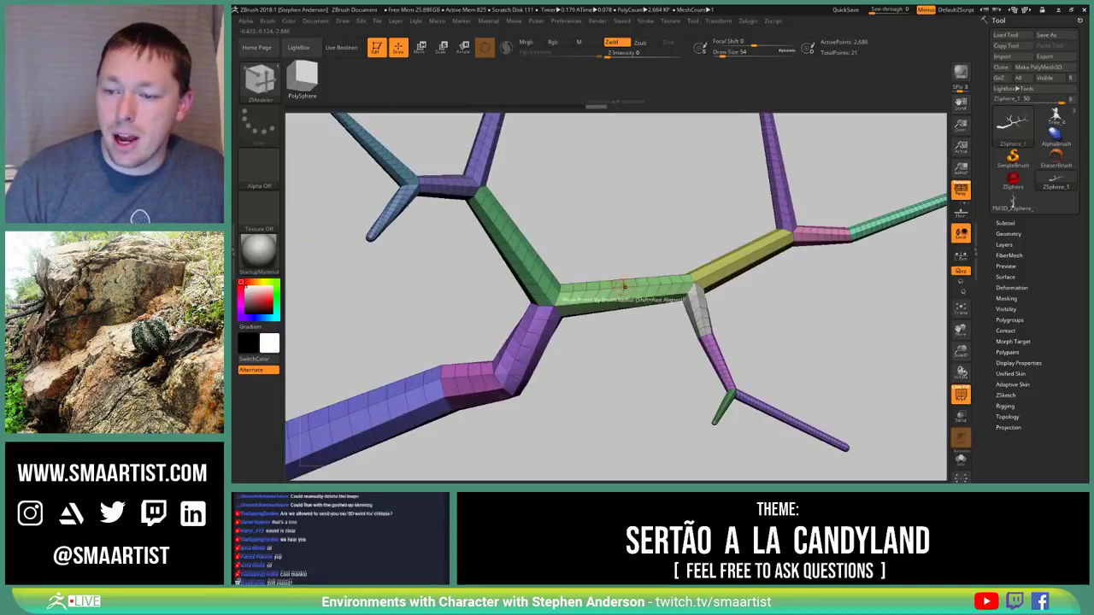
pyautogui.click(616, 294)
pyautogui.moveTo(611, 313)
pyautogui.mouseDown()
pyautogui.moveTo(615, 295)
pyautogui.moveTo(599, 306)
pyautogui.moveTo(604, 328)
pyautogui.mouseUp()
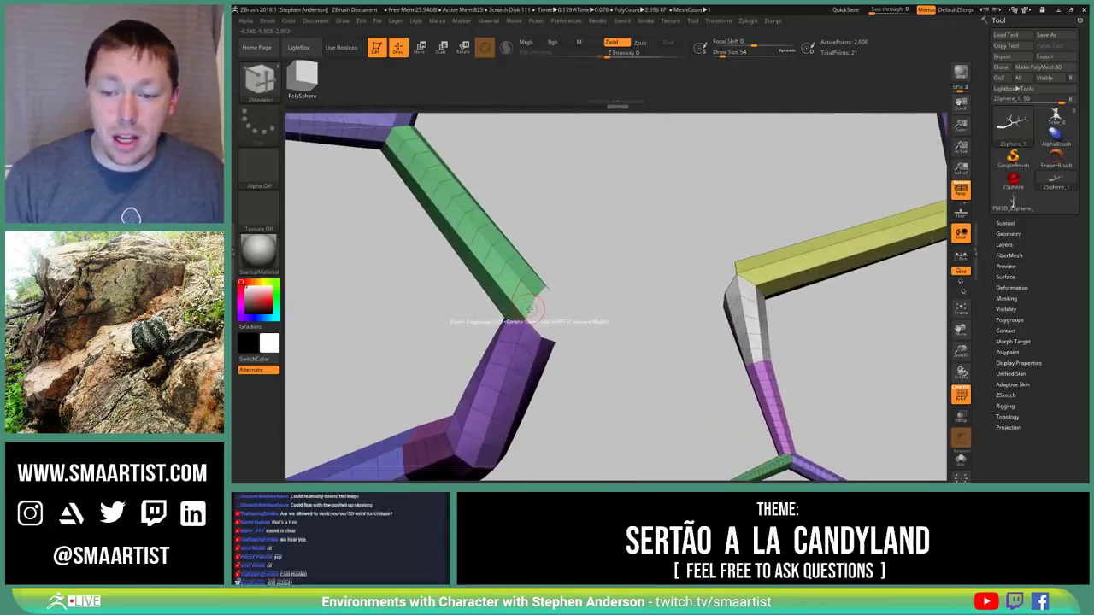
# Bridge the gap between the main fork and yellow segment using Two Holes, Polygroup Flat and Minimum Resolution
pyautogui.press('space')
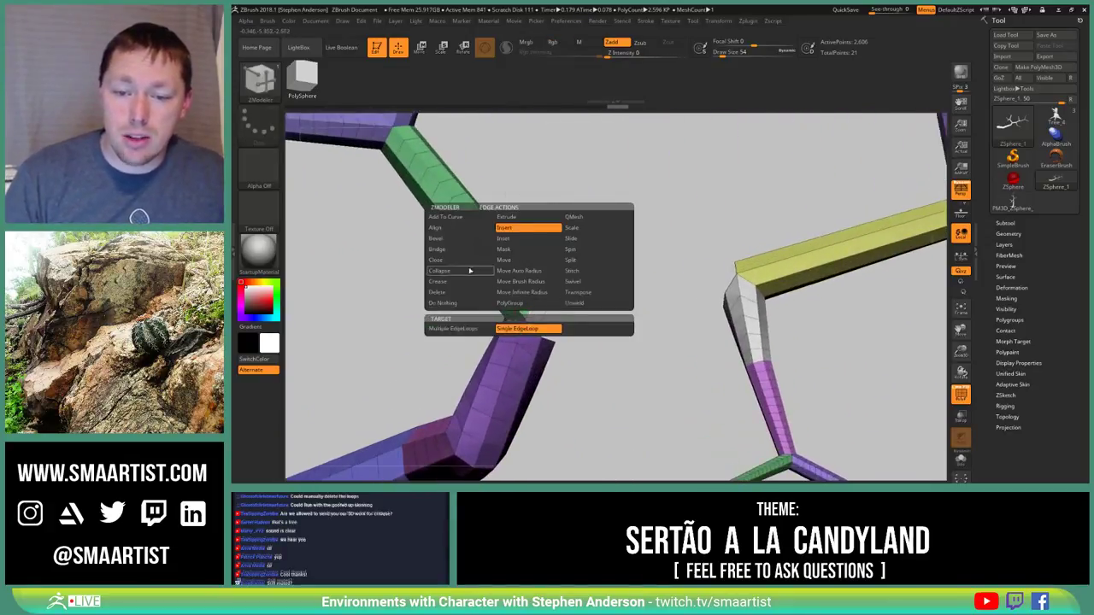
pyautogui.click(437, 249)
pyautogui.click(511, 328)
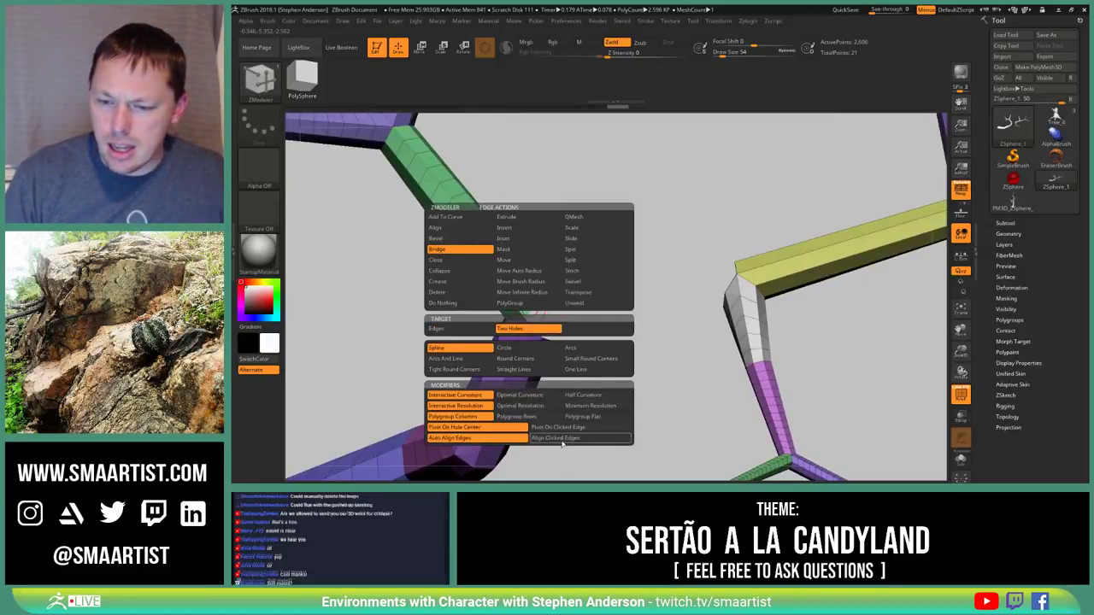
pyautogui.click(592, 417)
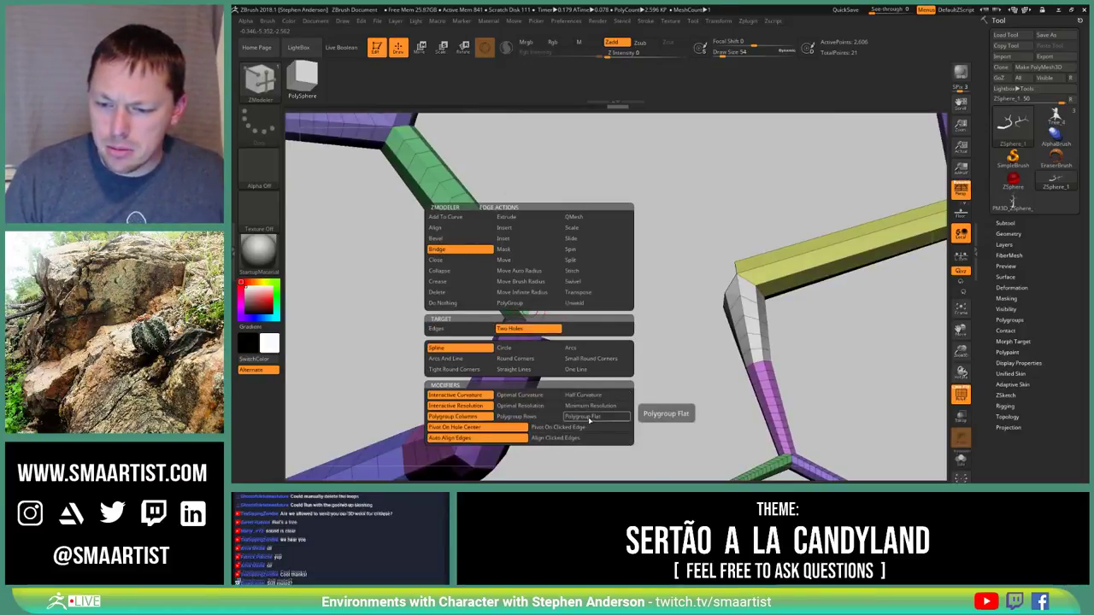
pyautogui.click(589, 405)
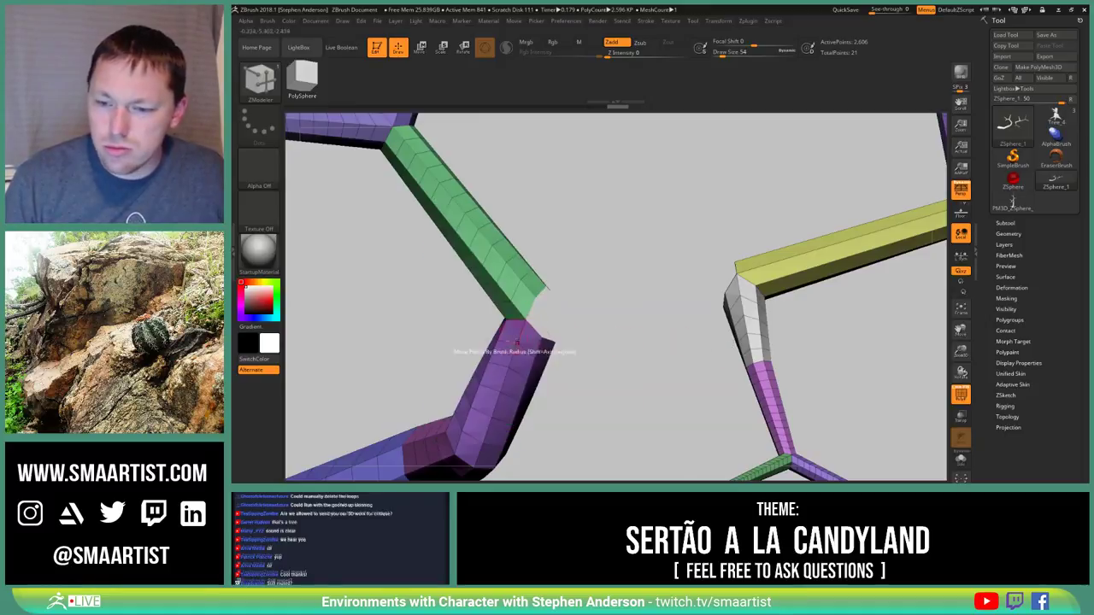
pyautogui.moveTo(635, 310)
pyautogui.mouseDown()
pyautogui.moveTo(679, 309)
pyautogui.moveTo(710, 352)
pyautogui.moveTo(684, 299)
pyautogui.mouseUp()
pyautogui.click(739, 276)
pyautogui.moveTo(684, 299)
pyautogui.keyDown('ctrl'); pyautogui.mouseDown(button='right')
pyautogui.moveTo(667, 265)
pyautogui.moveTo(684, 248)
pyautogui.moveTo(645, 269)
pyautogui.moveTo(639, 334)
pyautogui.mouseUp(button='right'); pyautogui.keyUp('ctrl')
# Delete the green limb segment above the main fork and bridge its two open ends with a low-resolution segment
pyautogui.click(634, 270)
pyautogui.moveTo(635, 270); pyautogui.dragTo(670, 368)
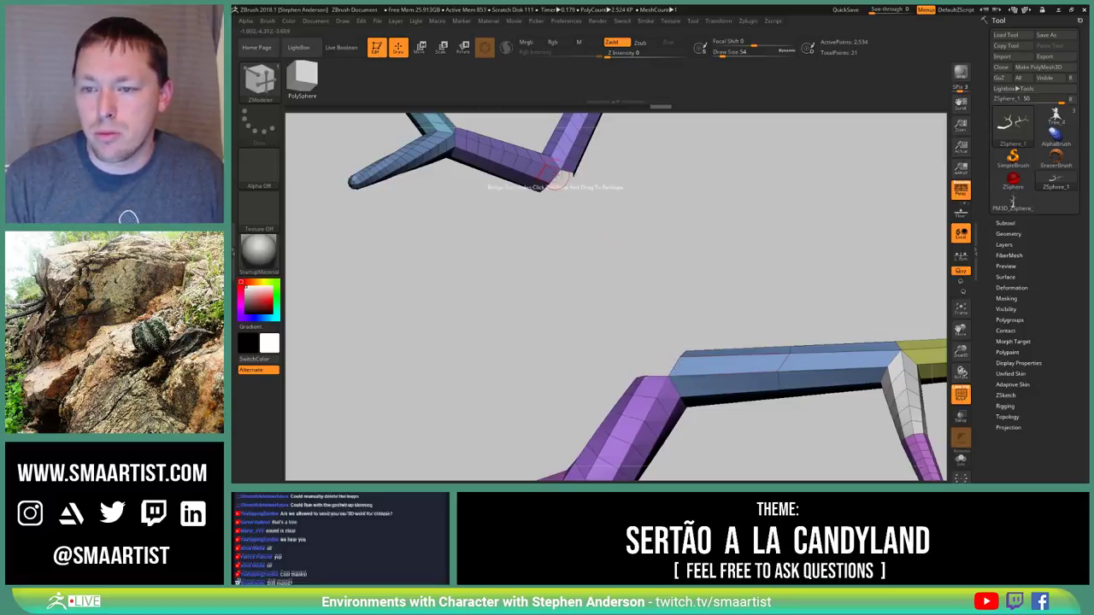
pyautogui.click(558, 176)
pyautogui.moveTo(577, 198)
pyautogui.mouseDown(button='right')
pyautogui.moveTo(598, 215)
pyautogui.moveTo(577, 211)
pyautogui.mouseUp(button='right')
pyautogui.moveTo(577, 209); pyautogui.dragTo(598, 278)
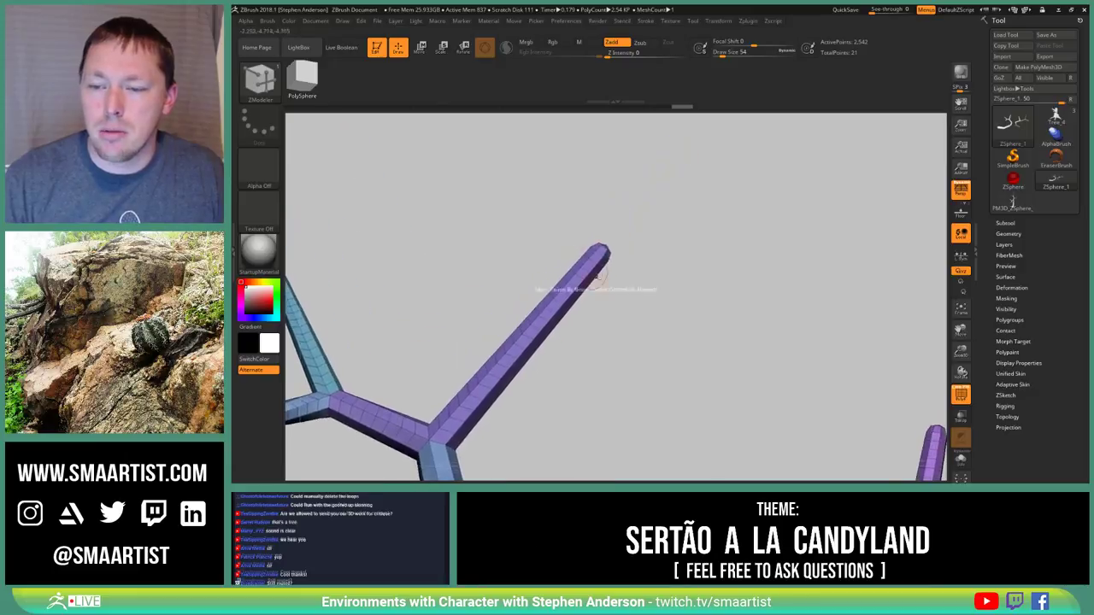
# Delete the short purple segment joining the upper limb's two twig forks and bridge the resulting holes
pyautogui.moveTo(458, 378)
pyautogui.mouseDown()
pyautogui.moveTo(610, 298)
pyautogui.moveTo(561, 315)
pyautogui.moveTo(590, 337)
pyautogui.moveTo(560, 342)
pyautogui.mouseUp()
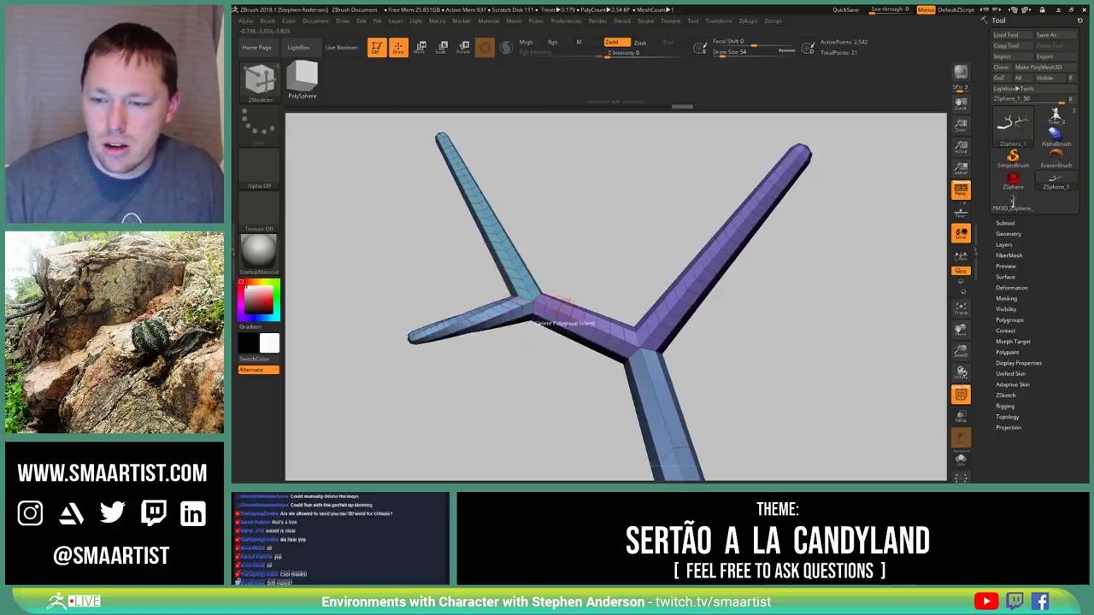
pyautogui.click(578, 313)
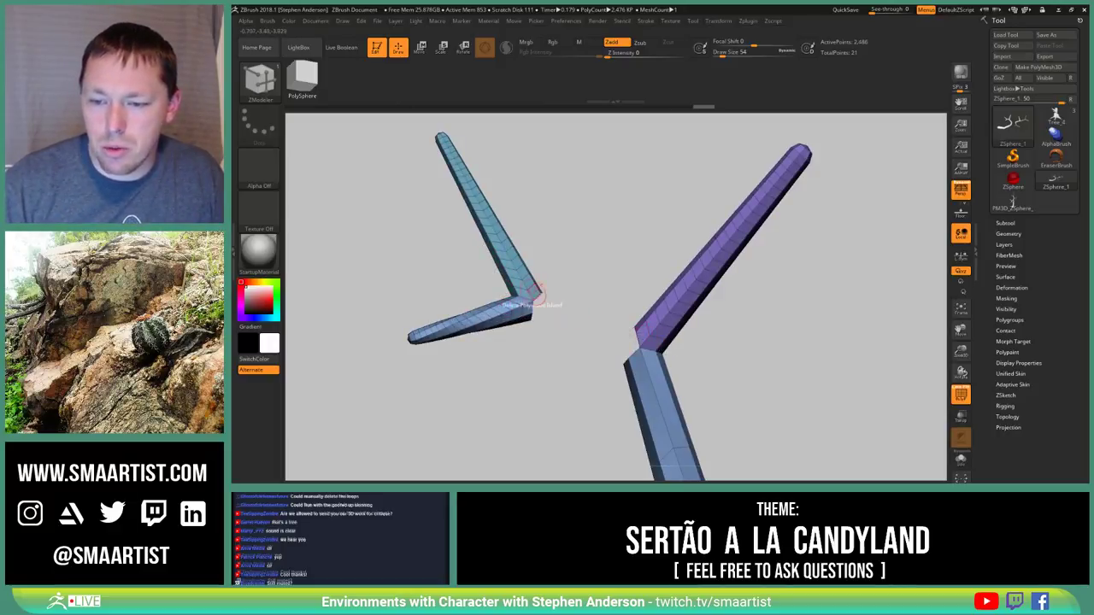
pyautogui.click(639, 350)
pyautogui.keyDown('ctrl'); pyautogui.moveTo(571, 330); pyautogui.dragTo(590, 272, button='right'); pyautogui.keyUp('ctrl')
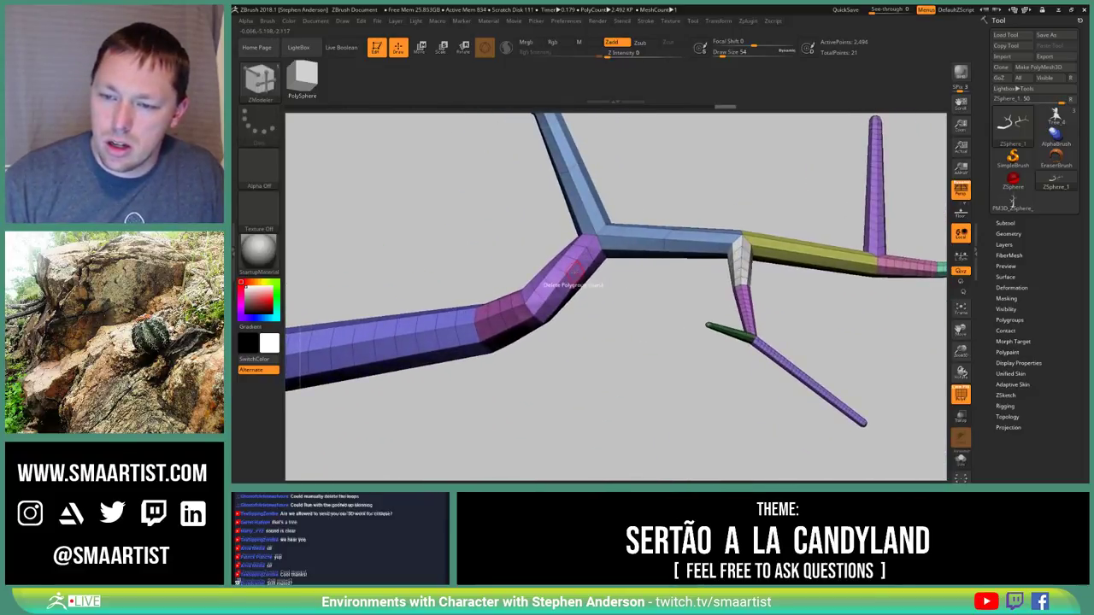
# Delete the purple segment directly below the main fork and bridge the two open ends with a low-resolution segment
pyautogui.click(578, 273)
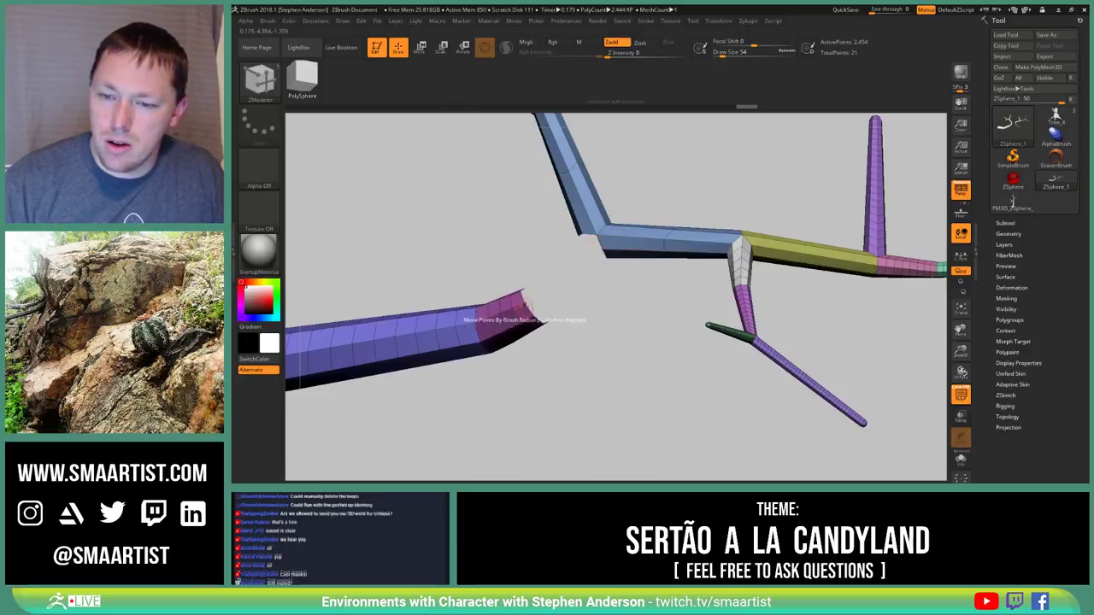
pyautogui.click(529, 311)
pyautogui.keyDown('alt'); pyautogui.moveTo(530, 311); pyautogui.dragTo(567, 306, button='right'); pyautogui.keyUp('alt')
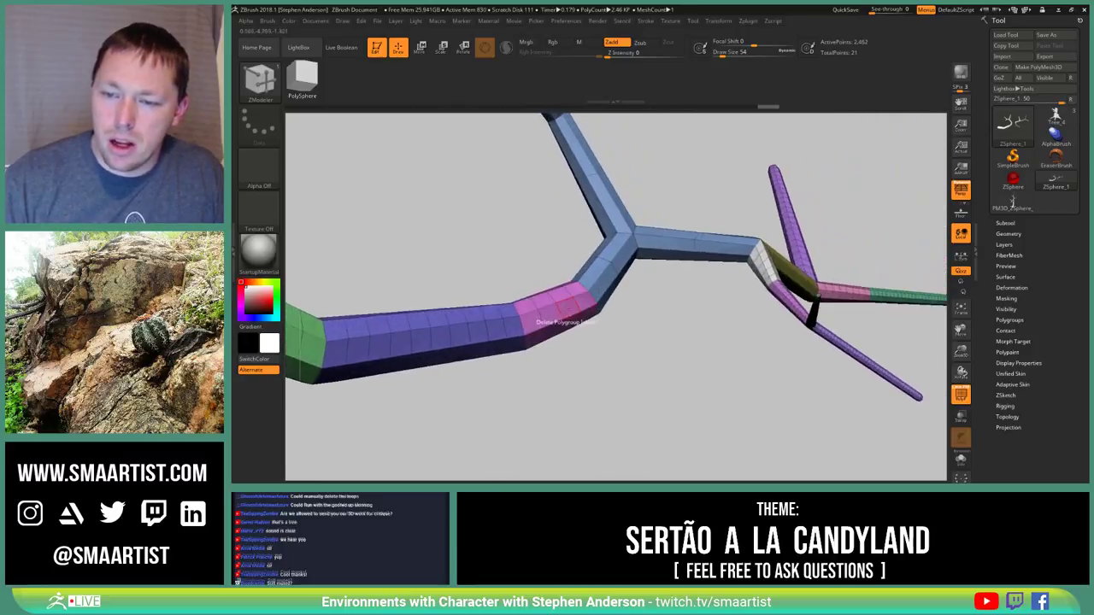
# Delete the short pink trunk segment below the new bridge and connect its open ends with a low-poly bridge
pyautogui.click(567, 306)
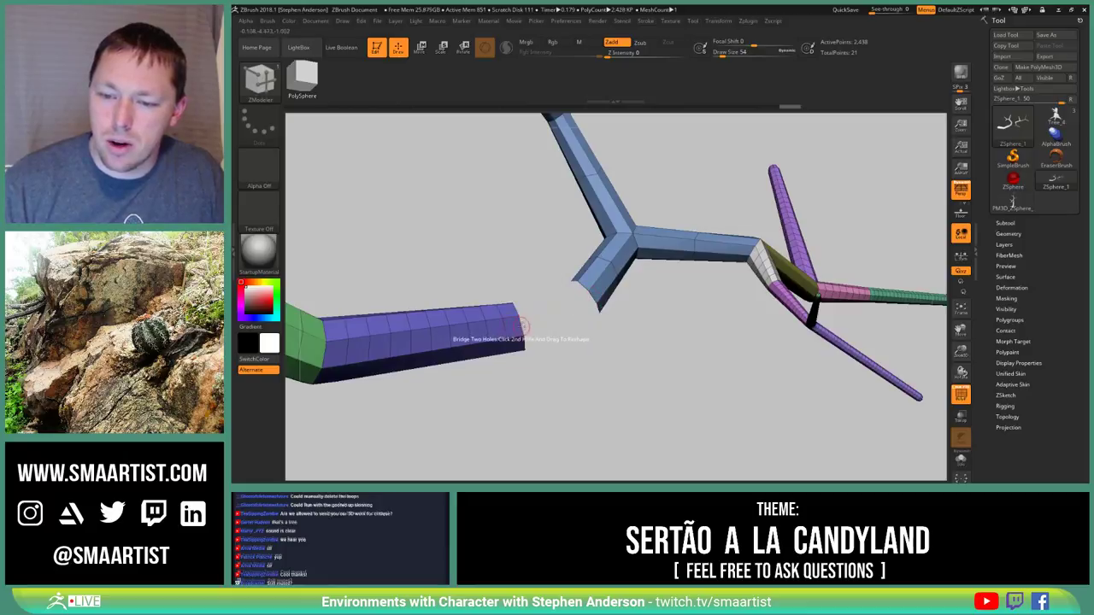
pyautogui.click(523, 326)
pyautogui.moveTo(556, 410); pyautogui.dragTo(572, 316)
pyautogui.moveTo(564, 315); pyautogui.dragTo(544, 328, button='right')
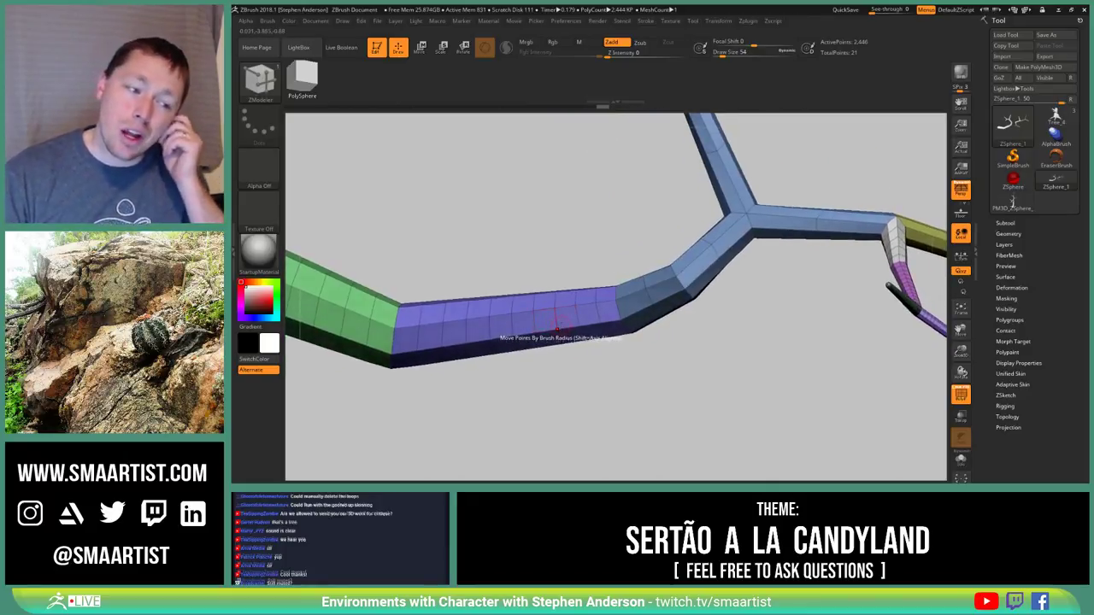
# Delete the long purple trunk segment and bridge the green base segment to the blue trunk
pyautogui.click(545, 317)
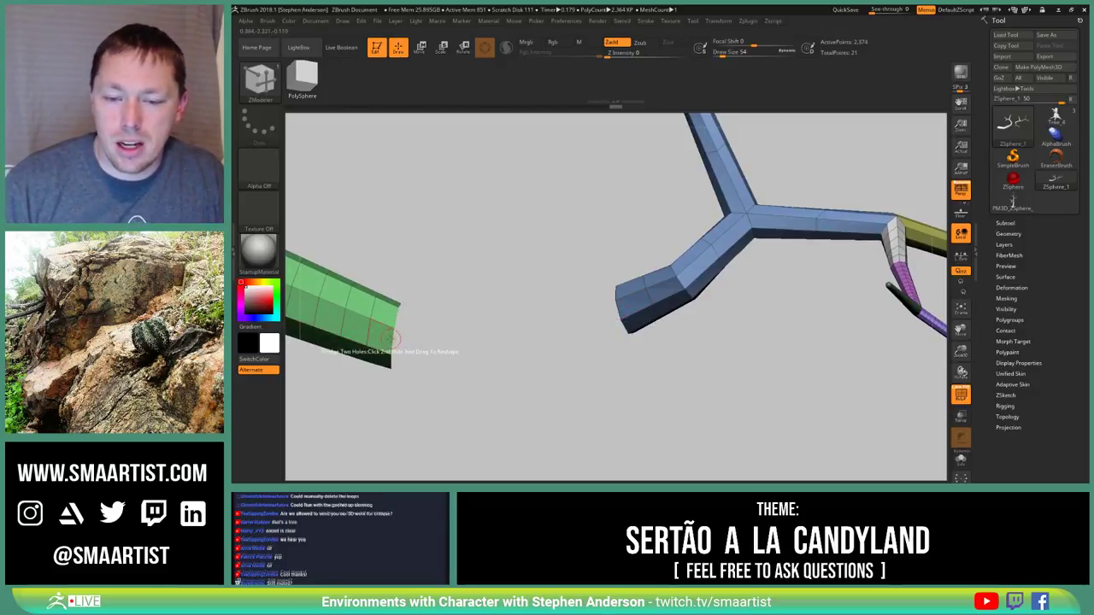
pyautogui.click(391, 339)
pyautogui.keyDown('alt'); pyautogui.moveTo(408, 282); pyautogui.dragTo(646, 361); pyautogui.keyUp('alt')
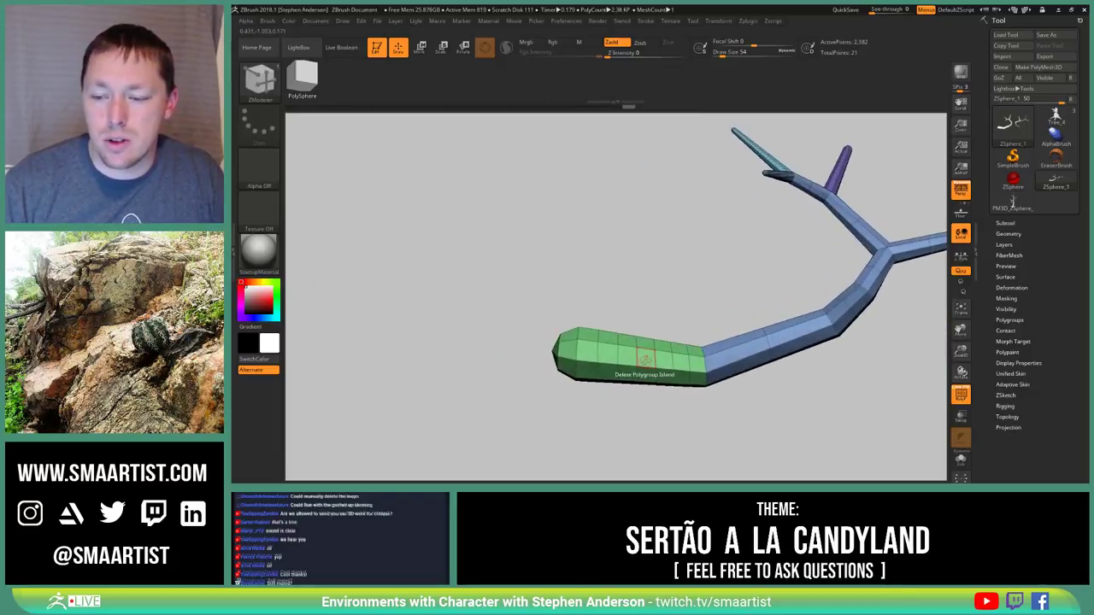
pyautogui.click(645, 361)
pyautogui.moveTo(639, 362)
pyautogui.mouseDown(button='right')
pyautogui.moveTo(658, 354)
pyautogui.moveTo(633, 358)
pyautogui.mouseUp(button='right')
pyautogui.hotkey('ctrl', 'z')
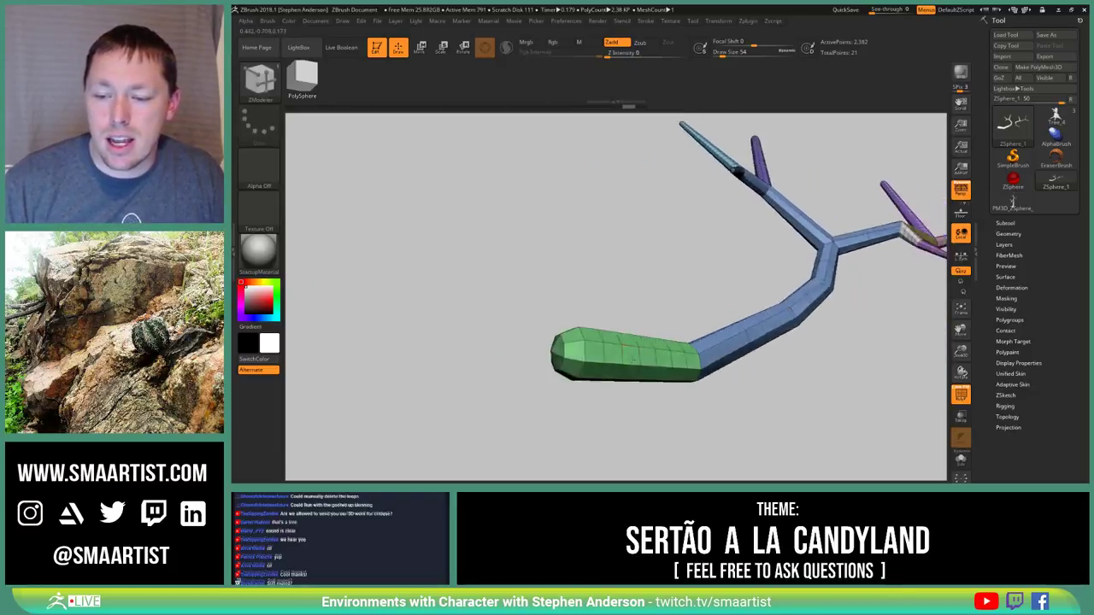
# Mask the rounded end cap of the trunk base and turn it into its own polygroup
pyautogui.moveTo(637, 361)
pyautogui.mouseDown()
pyautogui.moveTo(610, 354)
pyautogui.moveTo(628, 418)
pyautogui.moveTo(612, 386)
pyautogui.mouseUp()
pyautogui.moveTo(519, 298)
pyautogui.keyDown('ctrl'); pyautogui.mouseDown()
pyautogui.moveTo(565, 387)
pyautogui.moveTo(584, 402)
pyautogui.mouseUp(); pyautogui.keyUp('ctrl')
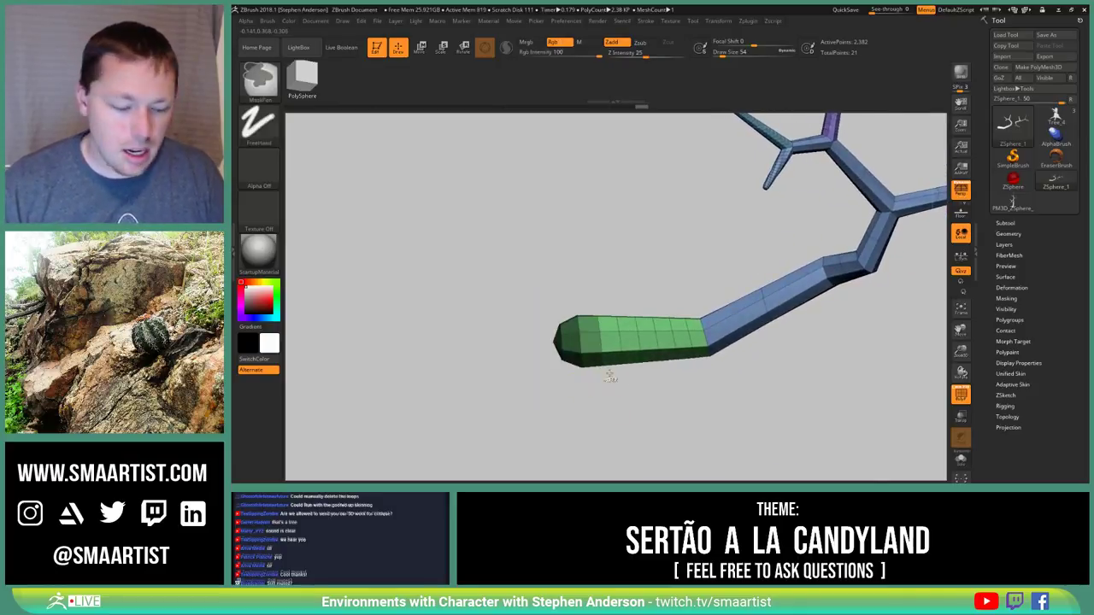
pyautogui.moveTo(652, 390)
pyautogui.mouseDown()
pyautogui.moveTo(678, 294)
pyautogui.moveTo(664, 219)
pyautogui.moveTo(643, 297)
pyautogui.moveTo(662, 371)
pyautogui.mouseUp()
pyautogui.keyDown('ctrl'); pyautogui.moveTo(662, 371); pyautogui.dragTo(642, 342, button='right'); pyautogui.keyUp('ctrl')
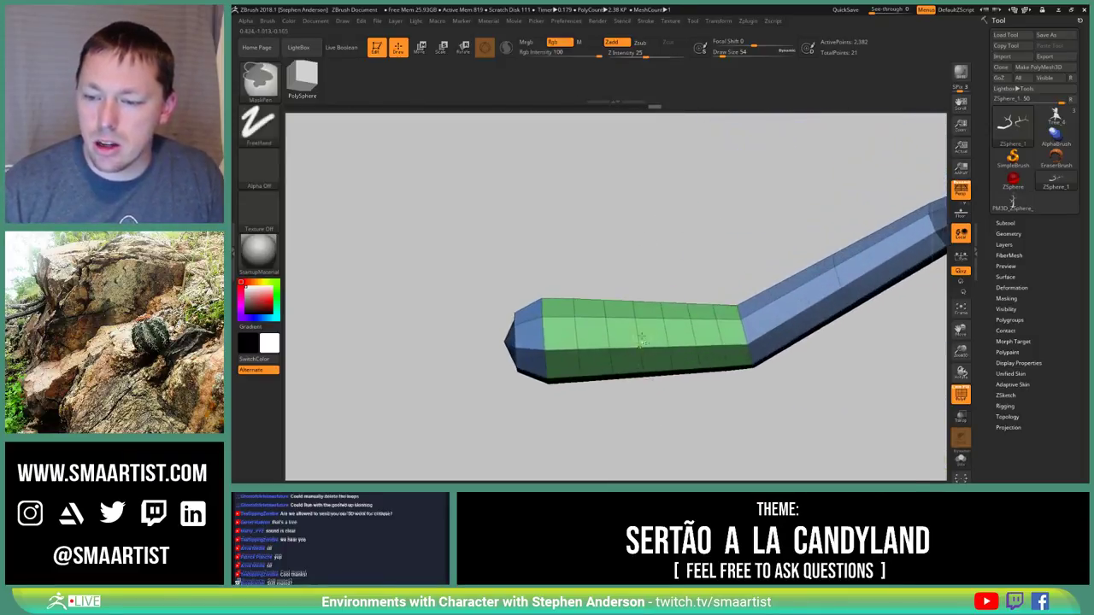
# Delete the green base segment, bridge the trunk to its end cap, and isolate the cap's polygroup briefly to check it
pyautogui.click(642, 342)
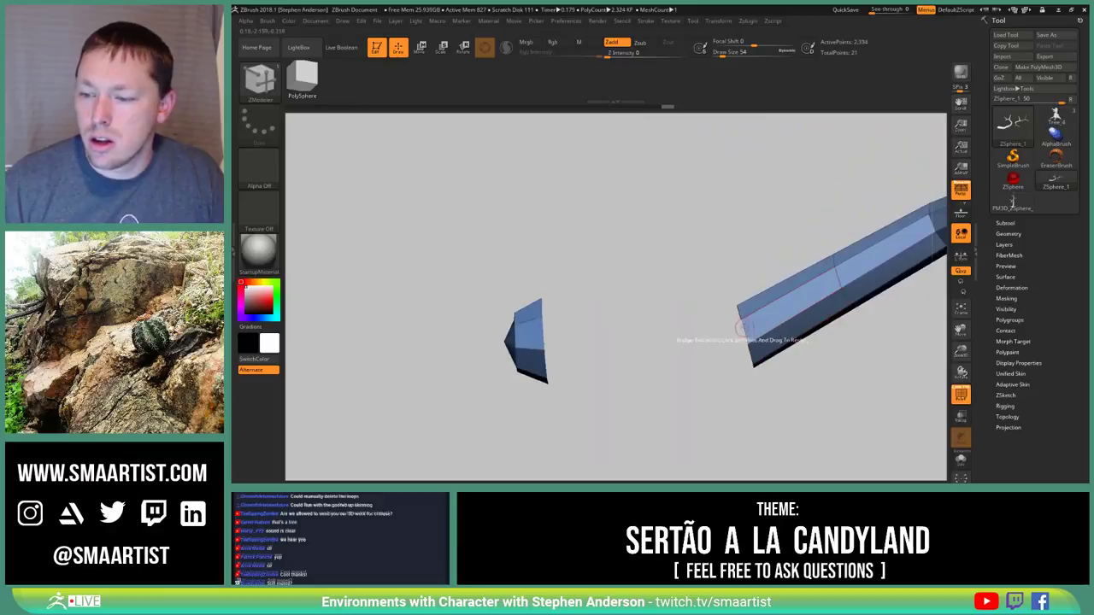
pyautogui.click(548, 335)
pyautogui.moveTo(525, 334)
pyautogui.mouseDown(button='right')
pyautogui.moveTo(511, 345)
pyautogui.moveTo(532, 355)
pyautogui.moveTo(522, 342)
pyautogui.moveTo(560, 349)
pyautogui.moveTo(530, 353)
pyautogui.mouseUp(button='right')
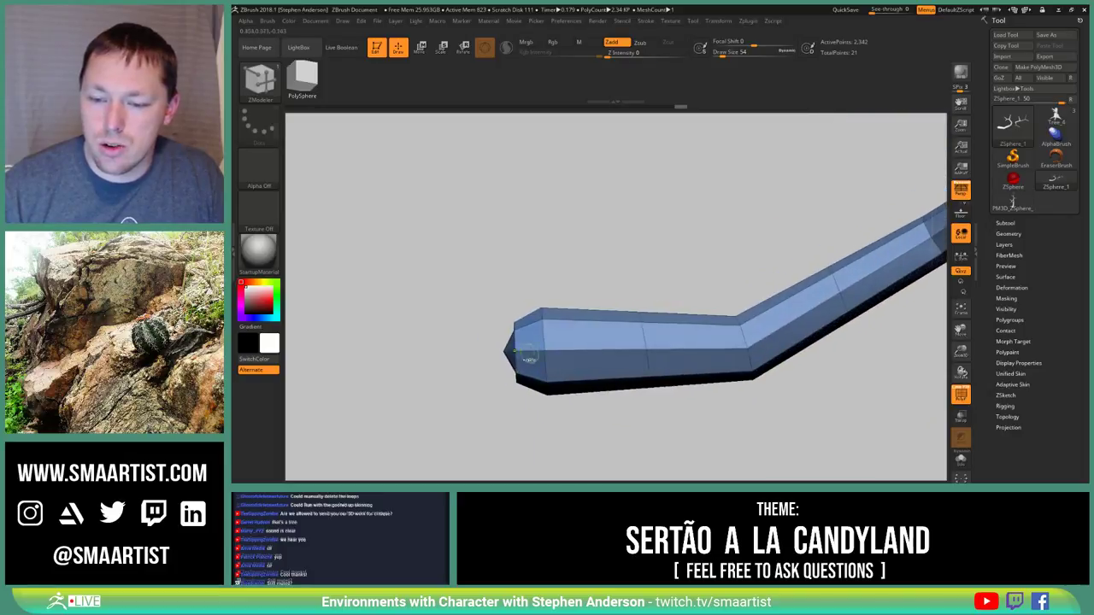
pyautogui.keyDown('ctrl'); pyautogui.keyDown('shift'); pyautogui.click(525, 355); pyautogui.keyUp('shift'); pyautogui.keyUp('ctrl')
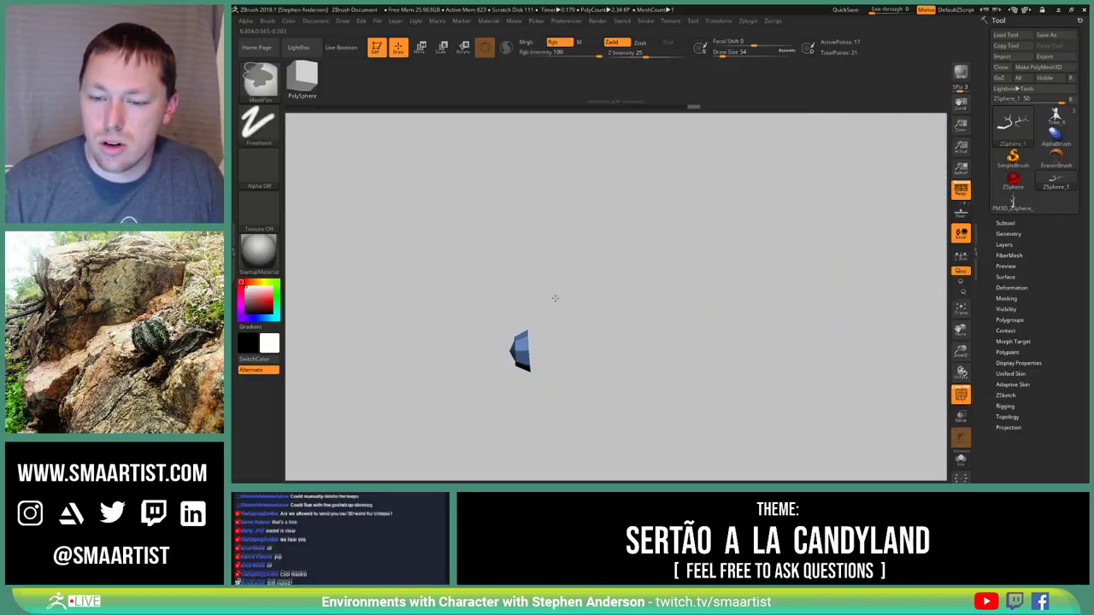
pyautogui.keyDown('ctrl'); pyautogui.keyDown('shift'); pyautogui.click(582, 384); pyautogui.keyUp('shift'); pyautogui.keyUp('ctrl')
# Delete the white segment branching off beside the yellow segment and bridge the hole to the magenta side limb
pyautogui.moveTo(581, 383); pyautogui.dragTo(629, 378)
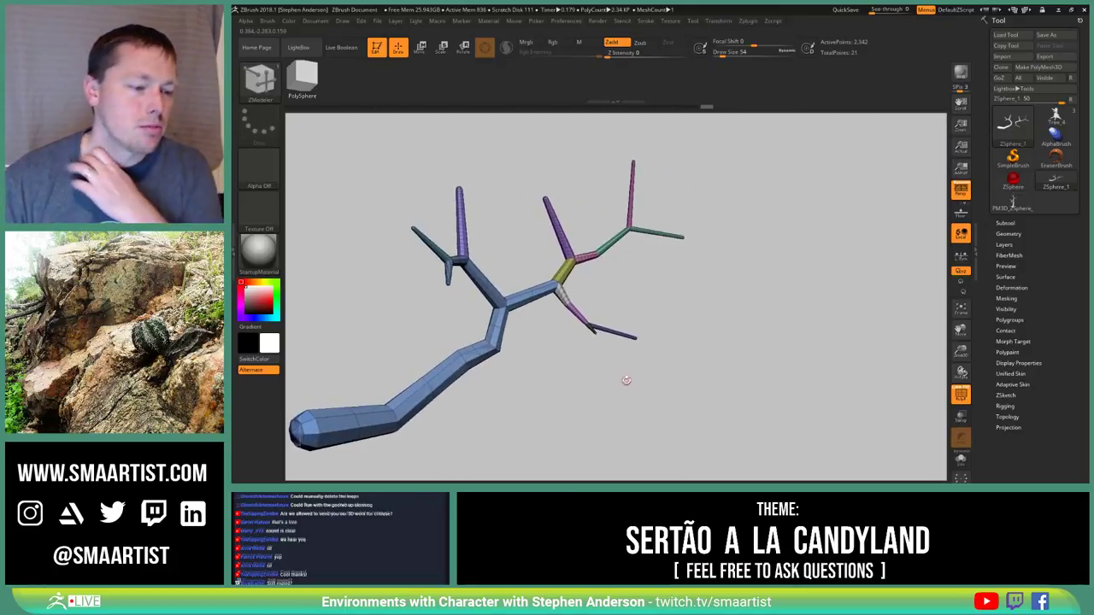
pyautogui.moveTo(623, 379)
pyautogui.mouseDown(button='right')
pyautogui.moveTo(613, 378)
pyautogui.moveTo(647, 375)
pyautogui.moveTo(627, 411)
pyautogui.moveTo(647, 421)
pyautogui.moveTo(619, 403)
pyautogui.mouseUp(button='right')
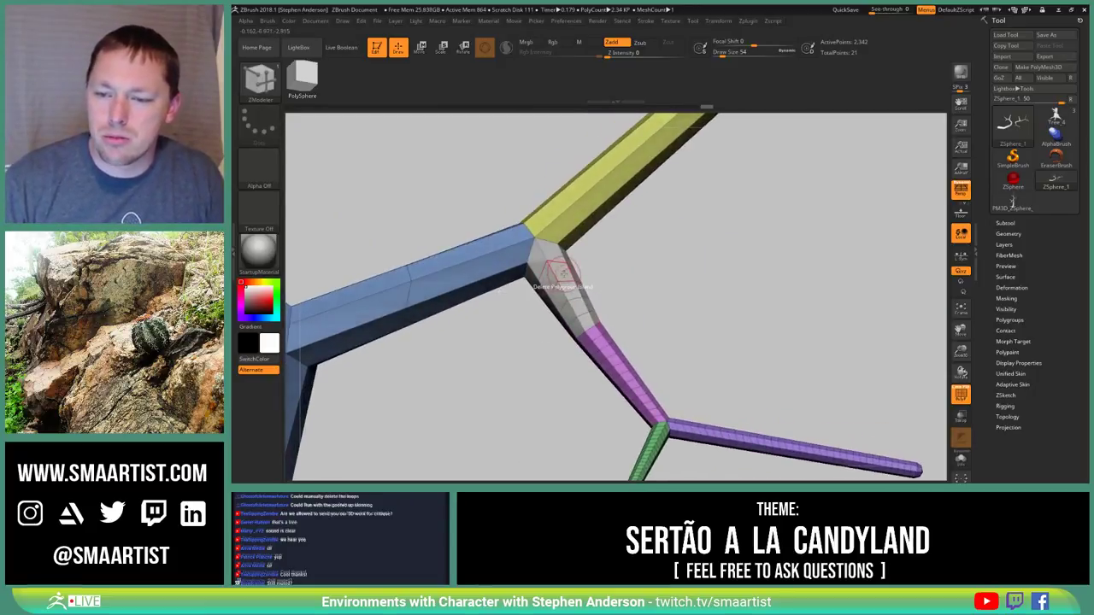
pyautogui.click(561, 272)
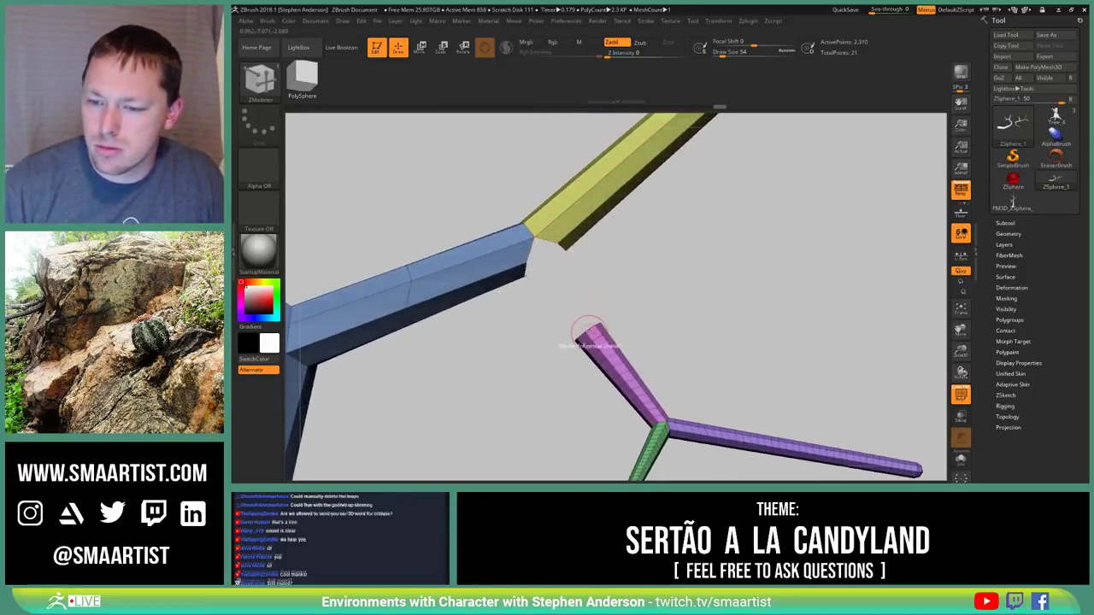
pyautogui.click(590, 327)
pyautogui.moveTo(655, 366); pyautogui.dragTo(601, 344)
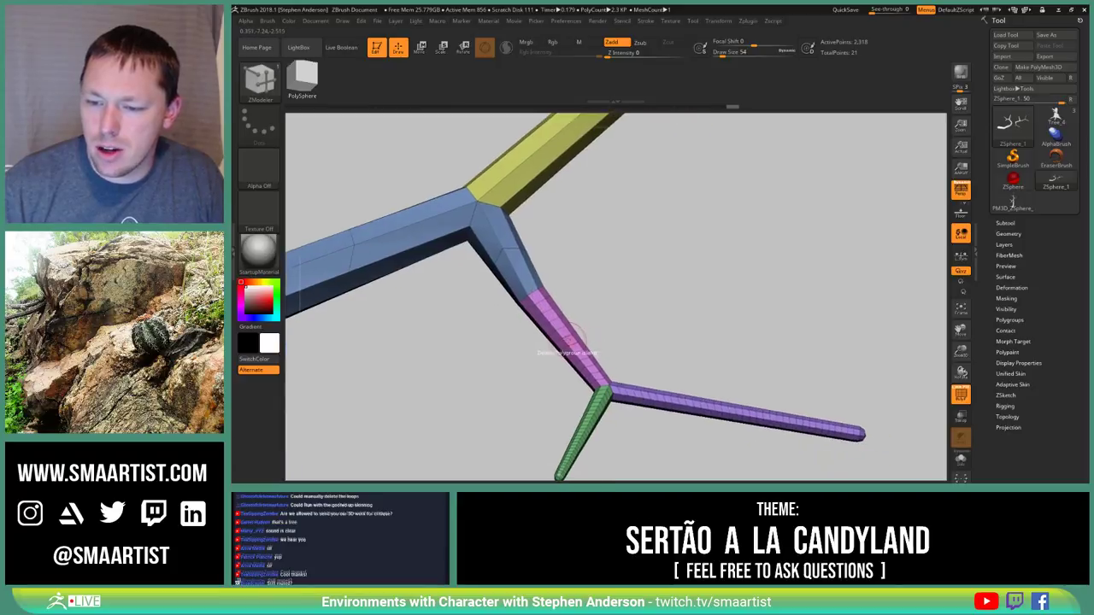
# Delete the magenta segment of the side limb and bridge the blue stub to the green and purple twig fork
pyautogui.click(569, 340)
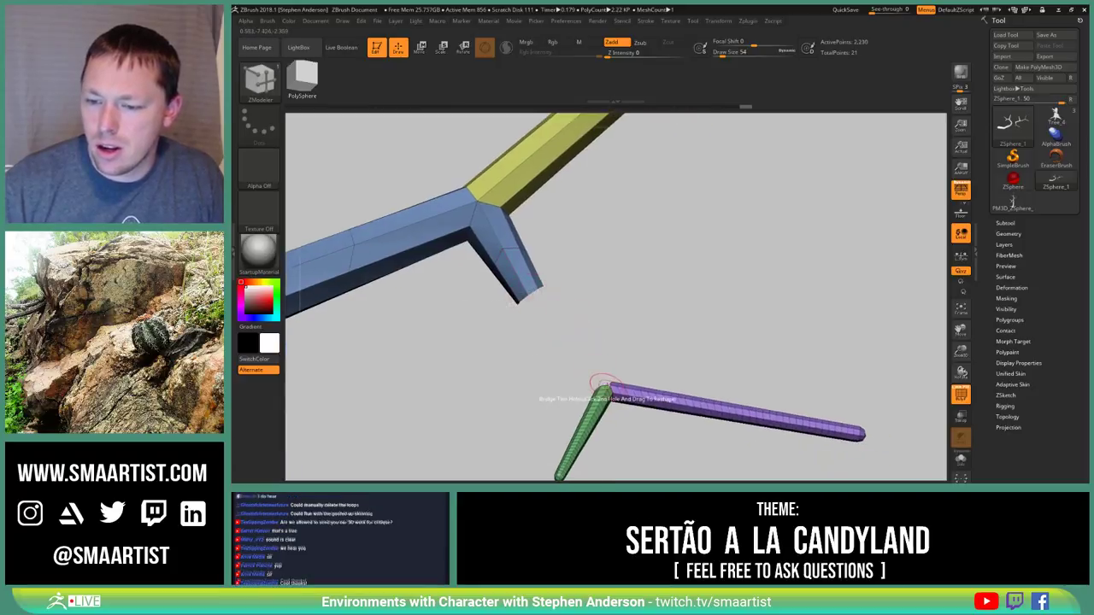
pyautogui.click(604, 385)
pyautogui.hotkey('ctrl', 'z')
pyautogui.moveTo(625, 374); pyautogui.dragTo(614, 416)
pyautogui.click(605, 389)
pyautogui.moveTo(626, 384); pyautogui.dragTo(595, 388, button='right')
pyautogui.moveTo(595, 387); pyautogui.dragTo(628, 320)
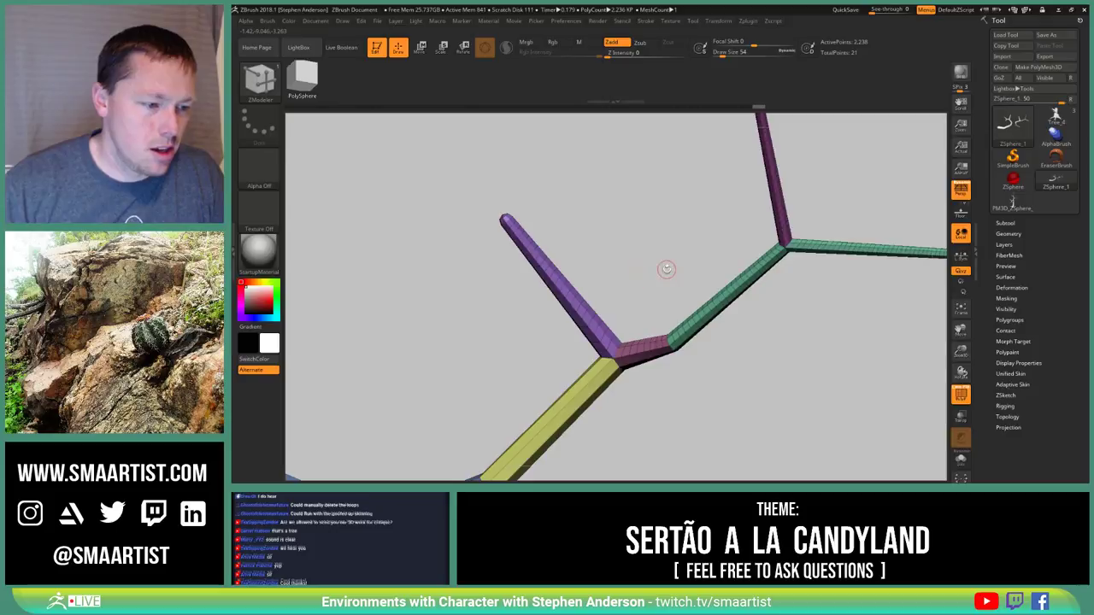
# Delete the short maroon segment beyond the yellow segment and bridge the fork to the teal limb
pyautogui.moveTo(667, 269)
pyautogui.mouseDown()
pyautogui.moveTo(559, 332)
pyautogui.moveTo(585, 321)
pyautogui.moveTo(585, 291)
pyautogui.mouseUp()
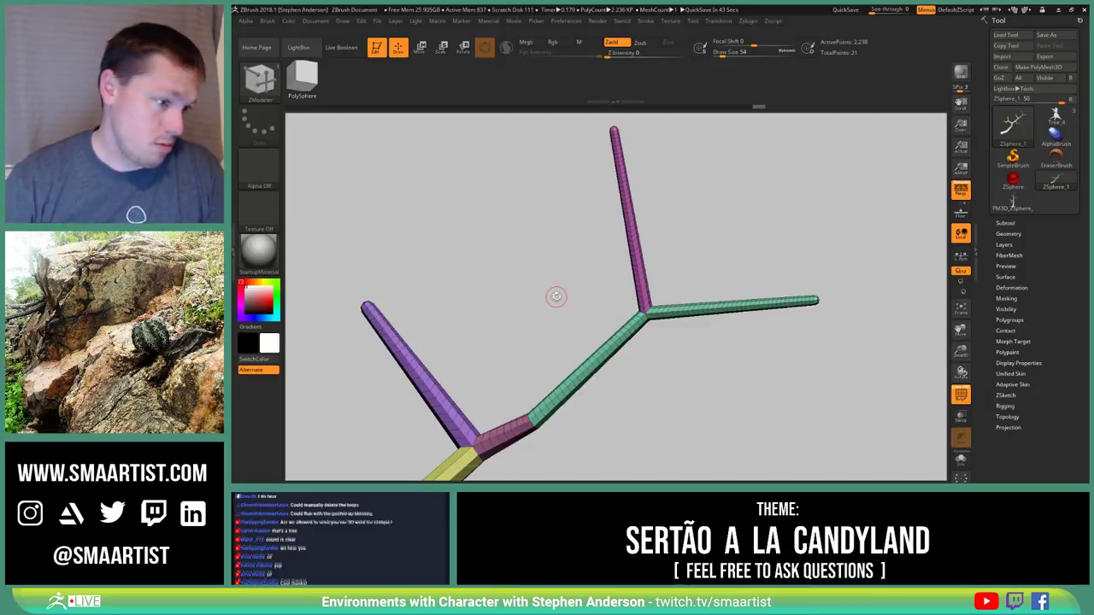
pyautogui.moveTo(520, 303); pyautogui.dragTo(550, 305)
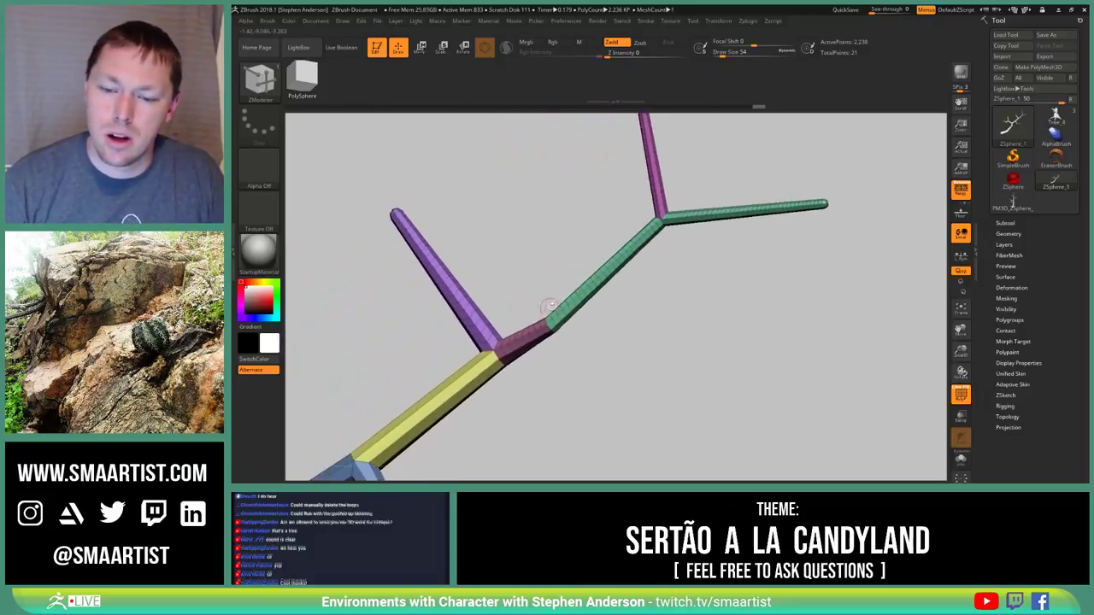
pyautogui.moveTo(550, 305); pyautogui.dragTo(537, 342, button='right')
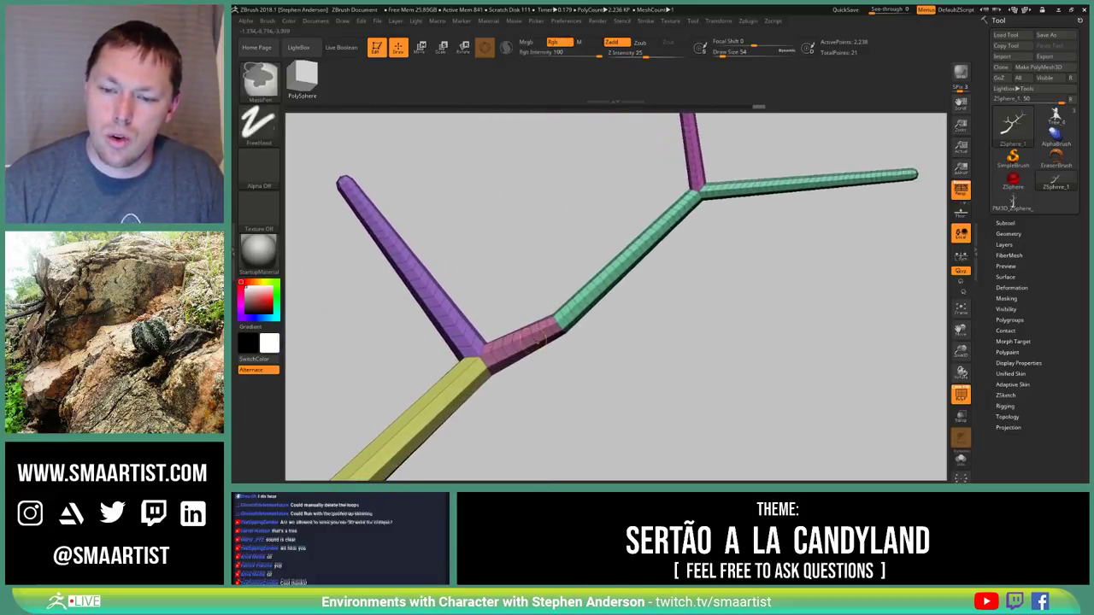
pyautogui.click(516, 342)
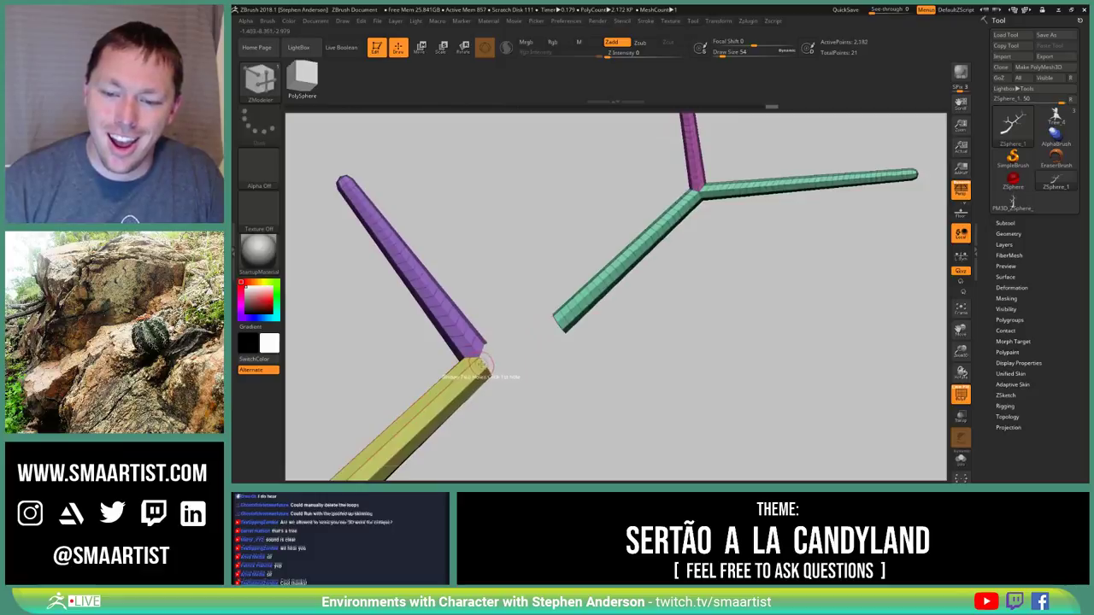
pyautogui.click(560, 326)
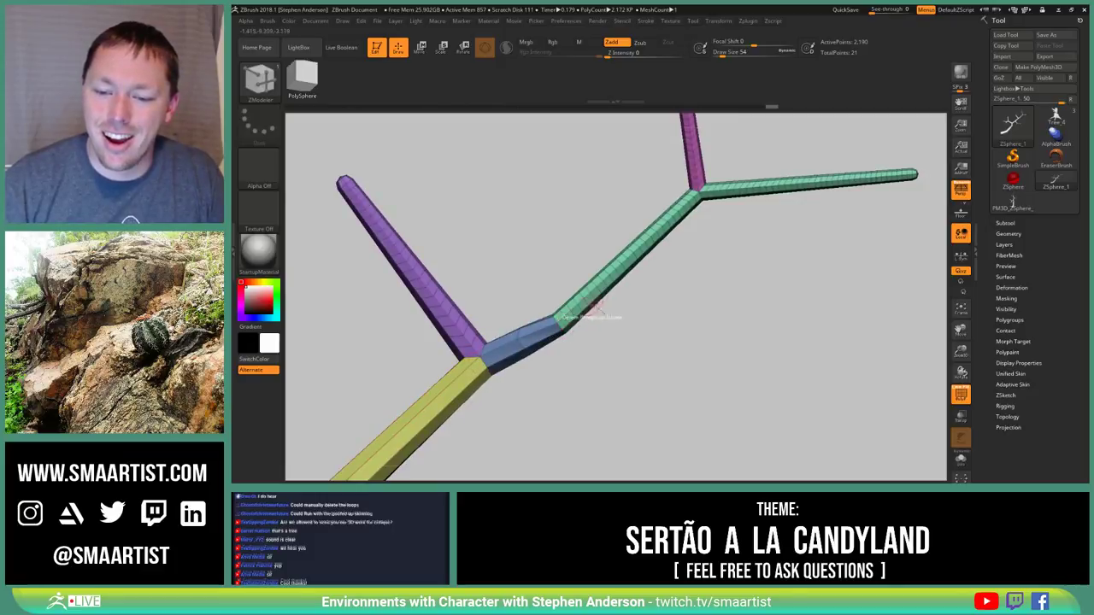
# Delete the long teal limb segment and bridge the blue stub to the outermost twig fork
pyautogui.keyDown('alt'); pyautogui.moveTo(596, 308); pyautogui.dragTo(563, 345, button='right'); pyautogui.keyUp('alt')
pyautogui.keyDown('alt'); pyautogui.click(548, 341); pyautogui.keyUp('alt')
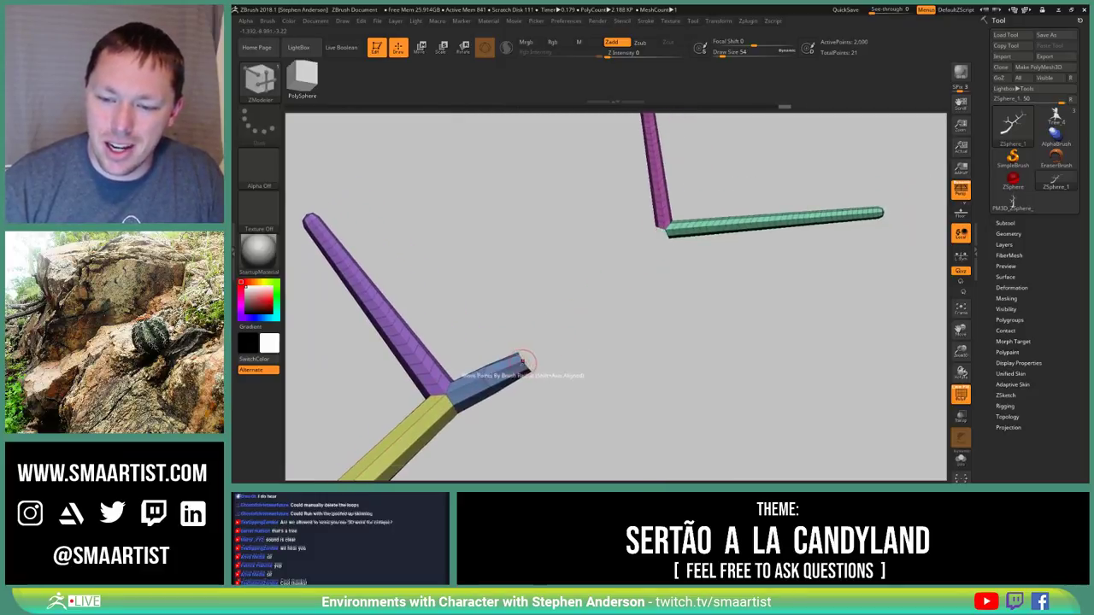
pyautogui.click(523, 364)
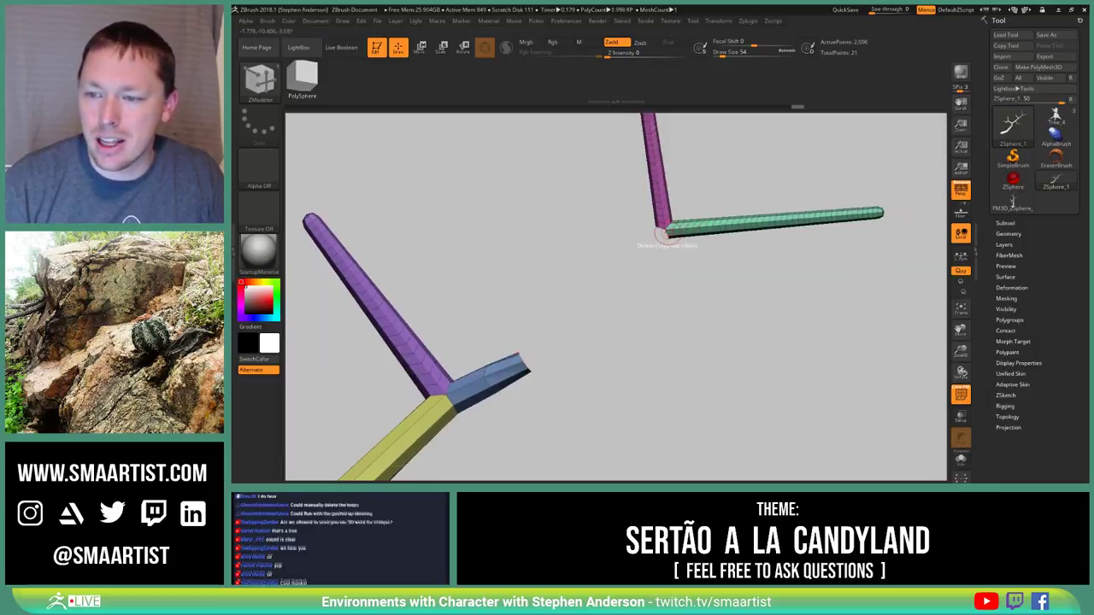
pyautogui.click(666, 234)
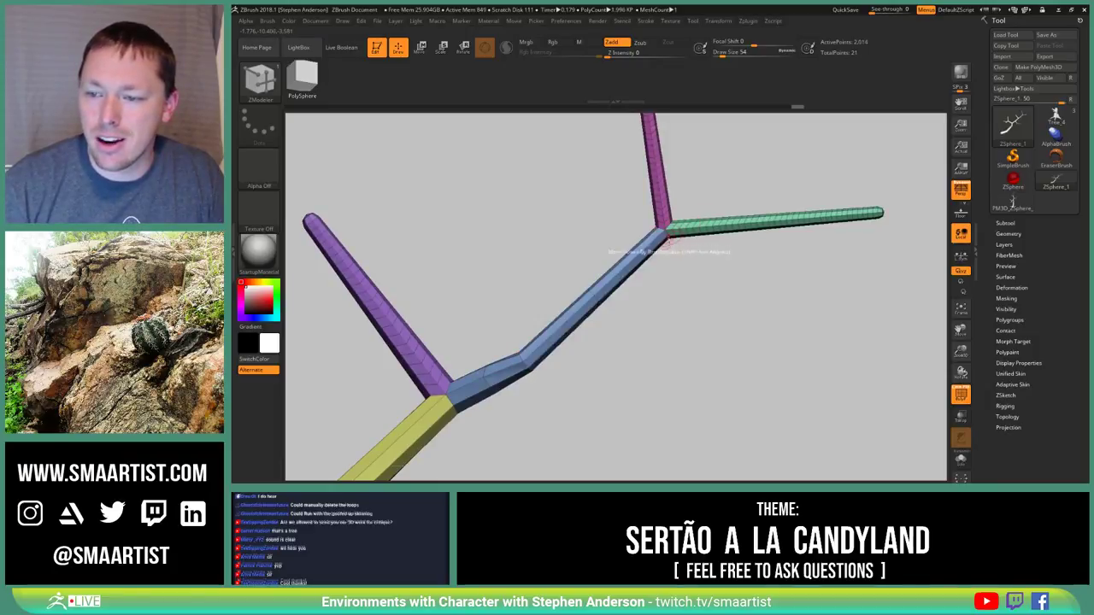
# Mask the tips of the magenta and teal twigs at the outermost fork and make each tip its own polygroup
pyautogui.moveTo(657, 252)
pyautogui.mouseDown(button='right')
pyautogui.moveTo(637, 174)
pyautogui.moveTo(645, 250)
pyautogui.mouseUp(button='right')
pyautogui.moveTo(643, 254)
pyautogui.mouseDown()
pyautogui.moveTo(553, 298)
pyautogui.moveTo(596, 206)
pyautogui.moveTo(612, 198)
pyautogui.mouseUp()
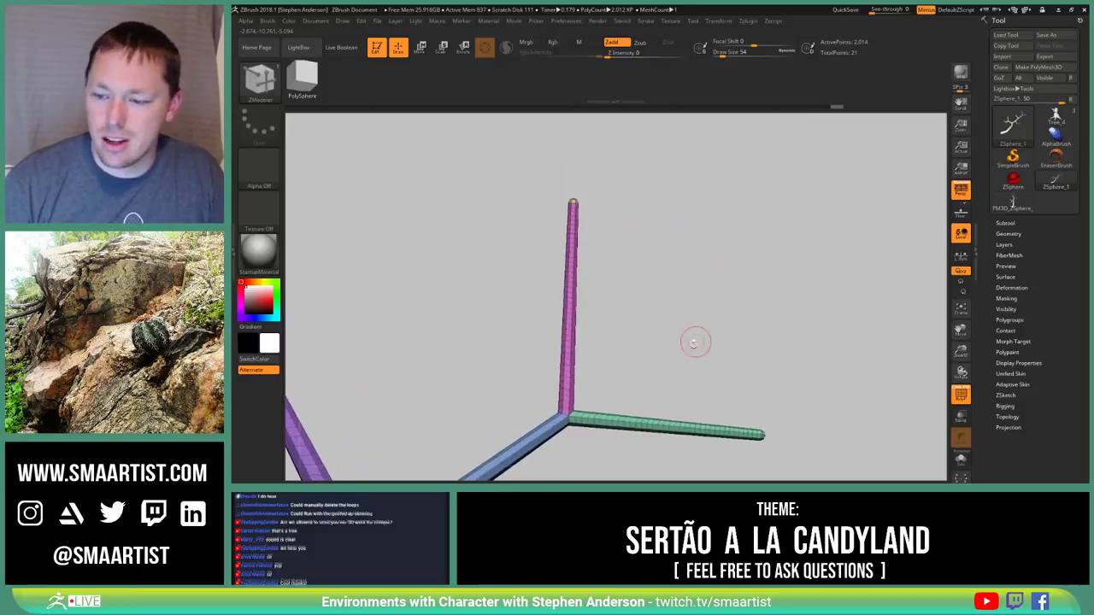
pyautogui.moveTo(693, 340)
pyautogui.keyDown('alt'); pyautogui.mouseDown()
pyautogui.moveTo(562, 283)
pyautogui.moveTo(547, 302)
pyautogui.moveTo(562, 306)
pyautogui.mouseUp(); pyautogui.keyUp('alt')
pyautogui.keyDown('ctrl'); pyautogui.moveTo(677, 316); pyautogui.dragTo(620, 381); pyautogui.keyUp('ctrl')
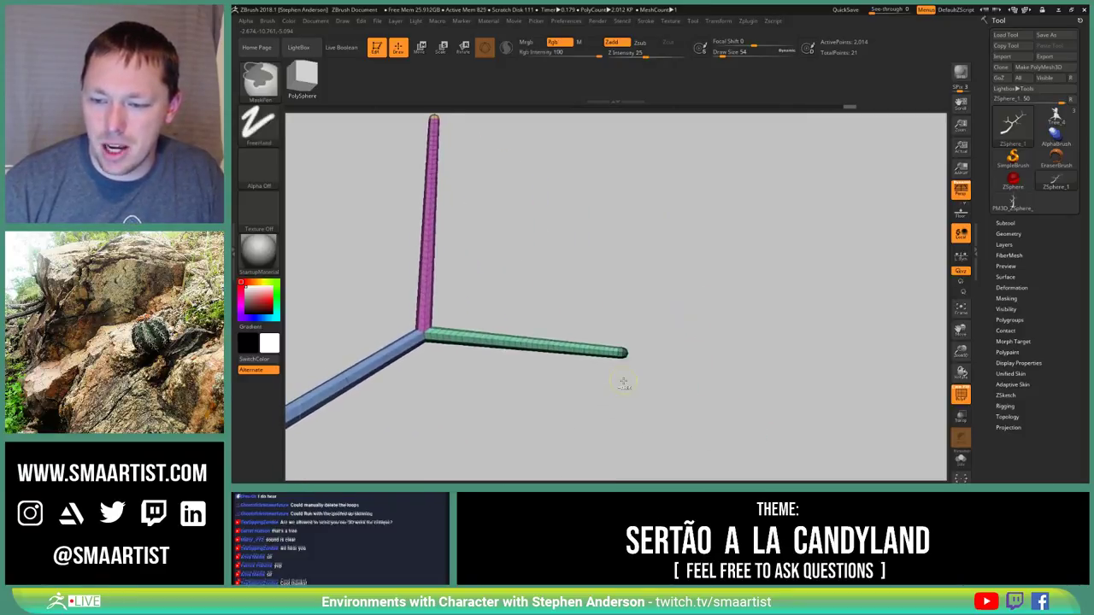
pyautogui.moveTo(540, 361); pyautogui.dragTo(666, 321)
# Mask the tip of the purple twig beside the yellow segment and assign it a separate polygroup
pyautogui.moveTo(425, 248)
pyautogui.mouseDown()
pyautogui.moveTo(484, 242)
pyautogui.moveTo(504, 217)
pyautogui.moveTo(471, 224)
pyautogui.moveTo(476, 210)
pyautogui.moveTo(457, 213)
pyautogui.mouseUp()
pyautogui.press('ctrl')
pyautogui.keyDown('ctrl'); pyautogui.moveTo(386, 218); pyautogui.dragTo(464, 250); pyautogui.keyUp('ctrl')
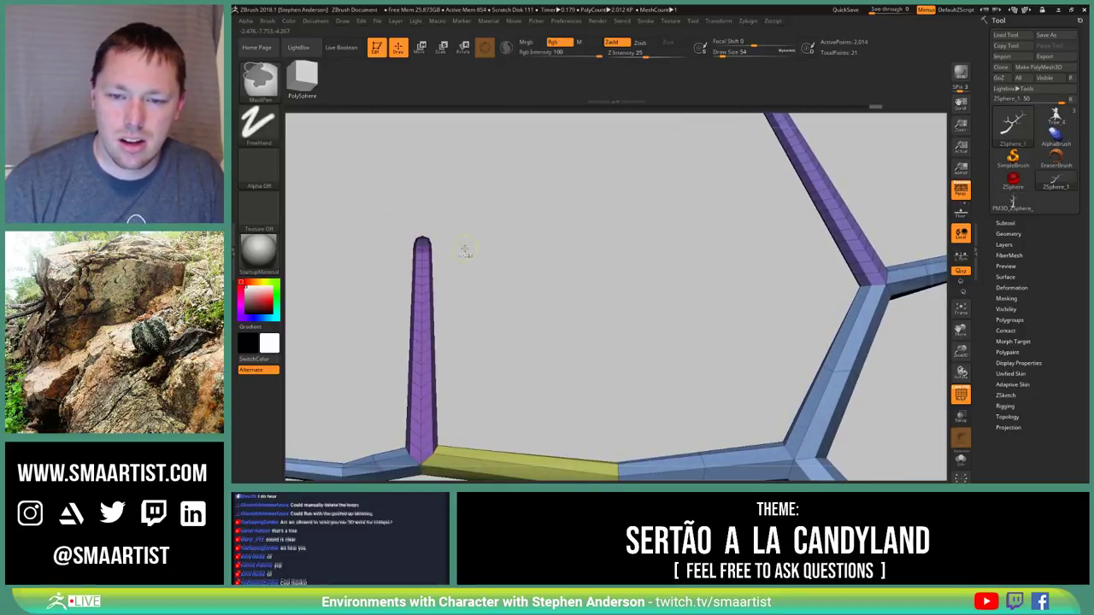
pyautogui.keyDown('ctrl'); pyautogui.moveTo(490, 260); pyautogui.dragTo(448, 217, button='right'); pyautogui.keyUp('ctrl')
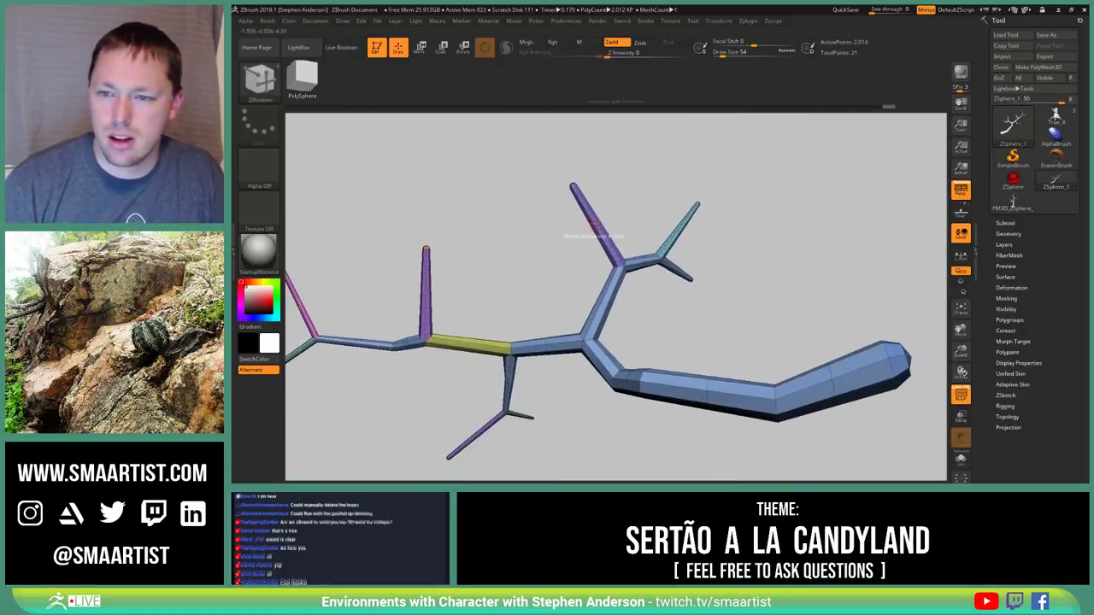
# Mask the tip of the purple twig on the upper limb and assign it a separate polygroup
pyautogui.moveTo(587, 229); pyautogui.dragTo(560, 218, button='right')
pyautogui.moveTo(560, 217)
pyautogui.mouseDown()
pyautogui.moveTo(544, 212)
pyautogui.moveTo(553, 234)
pyautogui.mouseUp()
pyautogui.moveTo(554, 235)
pyautogui.mouseDown(button='right')
pyautogui.moveTo(564, 233)
pyautogui.moveTo(614, 306)
pyautogui.mouseUp(button='right')
pyautogui.moveTo(599, 187); pyautogui.dragTo(560, 205, button='right')
pyautogui.moveTo(532, 146); pyautogui.dragTo(545, 125, button='right')
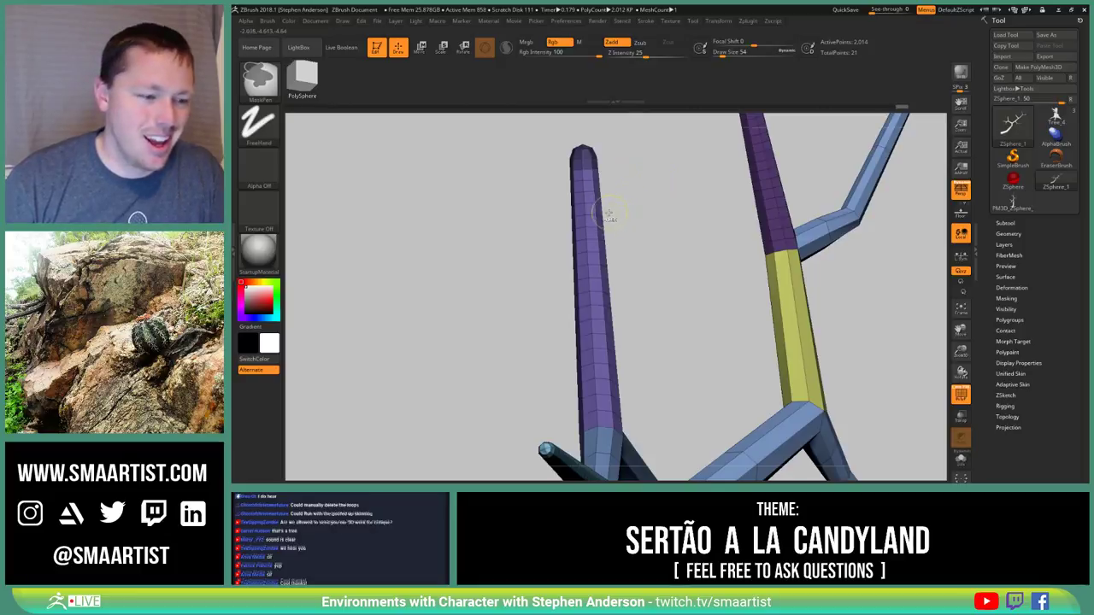
pyautogui.keyDown('ctrl'); pyautogui.moveTo(600, 217); pyautogui.dragTo(583, 136, button='right'); pyautogui.keyUp('ctrl')
# Mask the tip of the light-blue twig at the upper limb's end and convert it into its own polygroup
pyautogui.moveTo(554, 210); pyautogui.dragTo(571, 241, button='right')
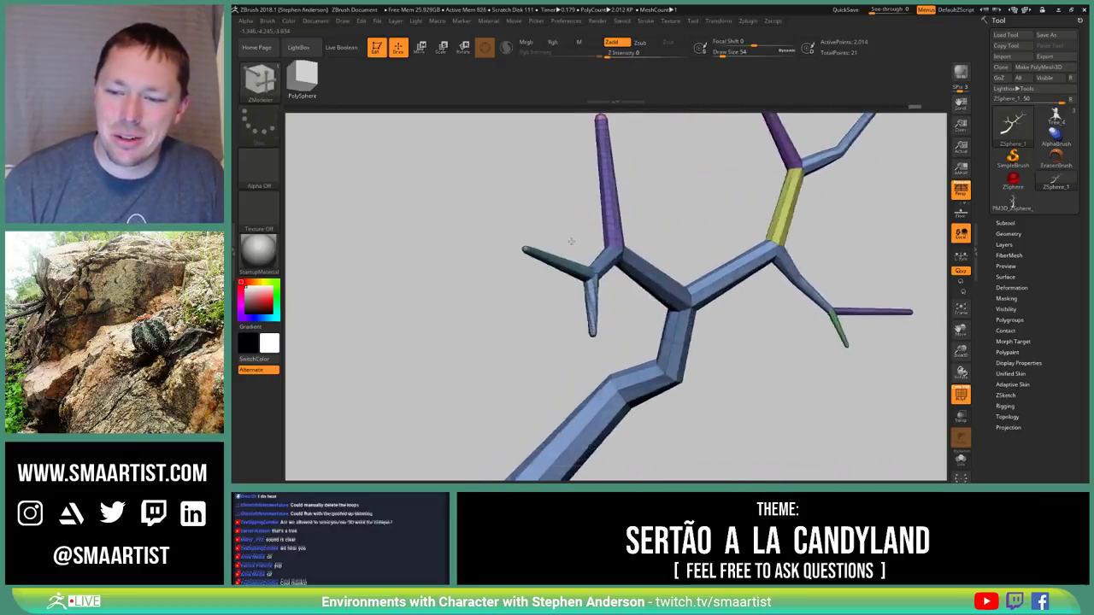
pyautogui.moveTo(571, 242)
pyautogui.mouseDown()
pyautogui.moveTo(550, 245)
pyautogui.moveTo(569, 259)
pyautogui.moveTo(567, 279)
pyautogui.moveTo(601, 238)
pyautogui.moveTo(578, 236)
pyautogui.mouseUp()
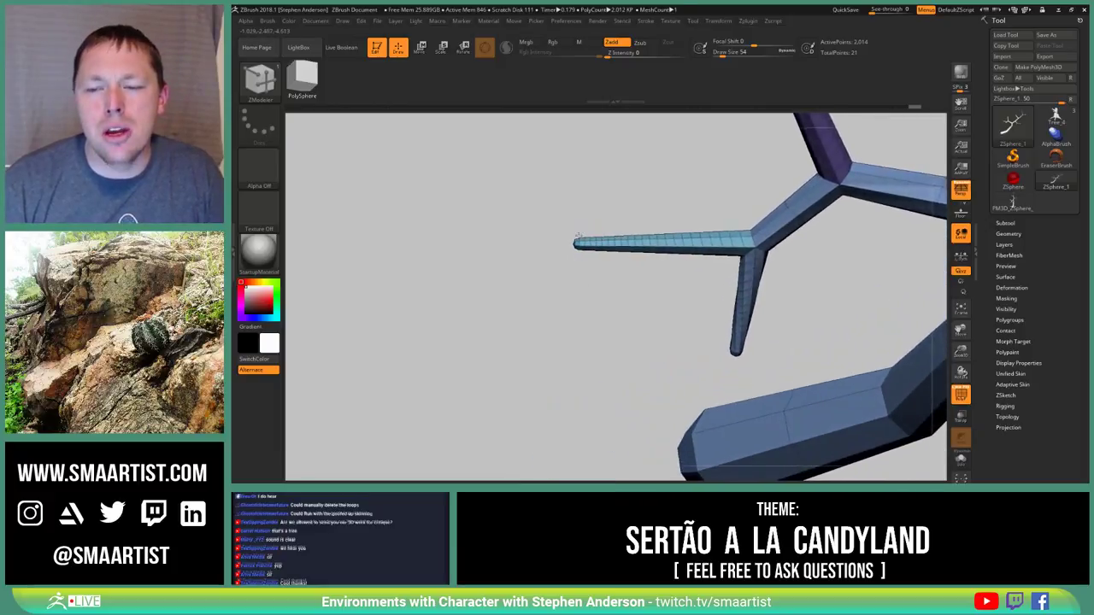
pyautogui.keyDown('ctrl'); pyautogui.moveTo(579, 236); pyautogui.dragTo(627, 366, button='right'); pyautogui.keyUp('ctrl')
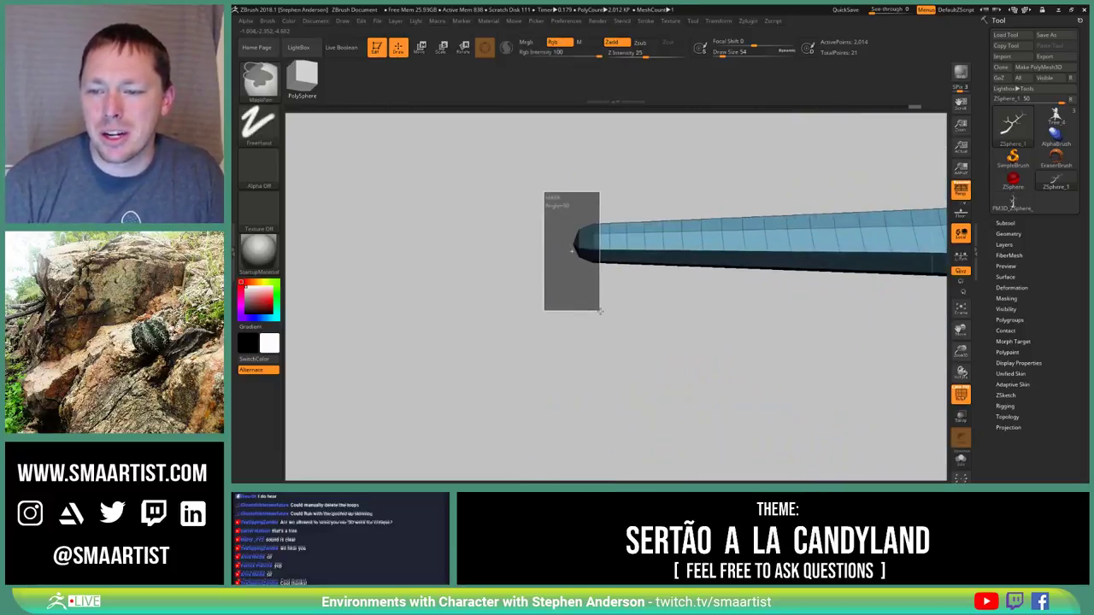
pyautogui.moveTo(604, 318)
pyautogui.mouseDown()
pyautogui.moveTo(711, 271)
pyautogui.moveTo(618, 279)
pyautogui.moveTo(598, 256)
pyautogui.moveTo(617, 262)
pyautogui.mouseUp()
pyautogui.keyDown('ctrl'); pyautogui.moveTo(617, 271); pyautogui.dragTo(606, 377, button='right'); pyautogui.keyUp('ctrl')
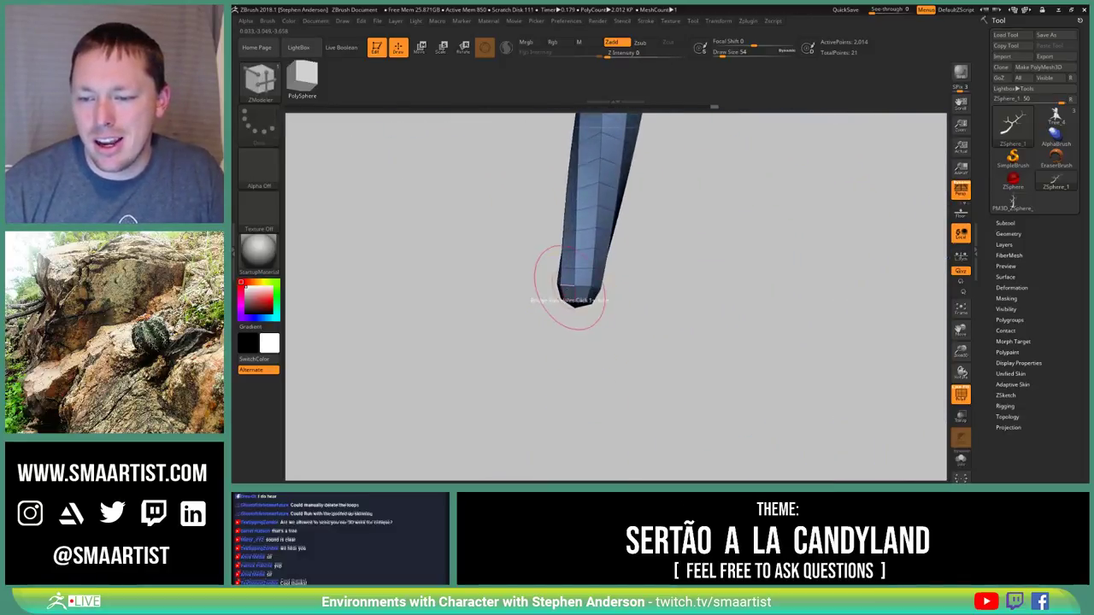
# Mask the tip of the short blue twig at the lower fork and assign it a separate polygroup
pyautogui.moveTo(569, 281); pyautogui.dragTo(590, 295, button='right')
pyautogui.moveTo(620, 366)
pyautogui.keyDown('ctrl'); pyautogui.mouseDown()
pyautogui.moveTo(510, 275)
pyautogui.moveTo(679, 276)
pyautogui.moveTo(655, 269)
pyautogui.mouseUp(); pyautogui.keyUp('ctrl')
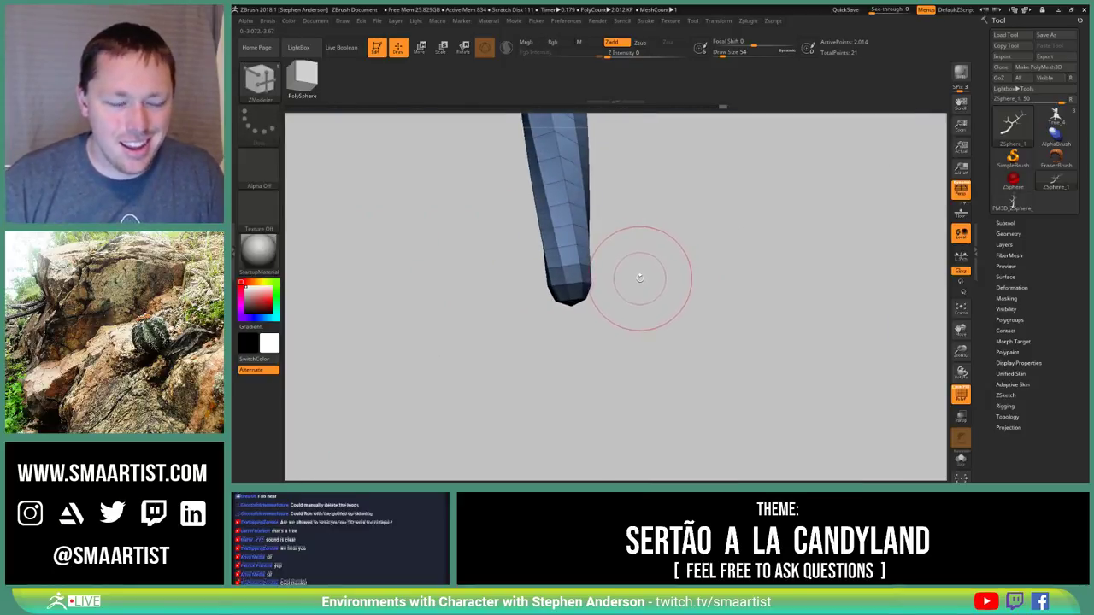
pyautogui.moveTo(632, 281)
pyautogui.mouseDown()
pyautogui.moveTo(610, 234)
pyautogui.moveTo(755, 307)
pyautogui.moveTo(703, 289)
pyautogui.moveTo(684, 265)
pyautogui.moveTo(628, 295)
pyautogui.moveTo(653, 296)
pyautogui.mouseUp()
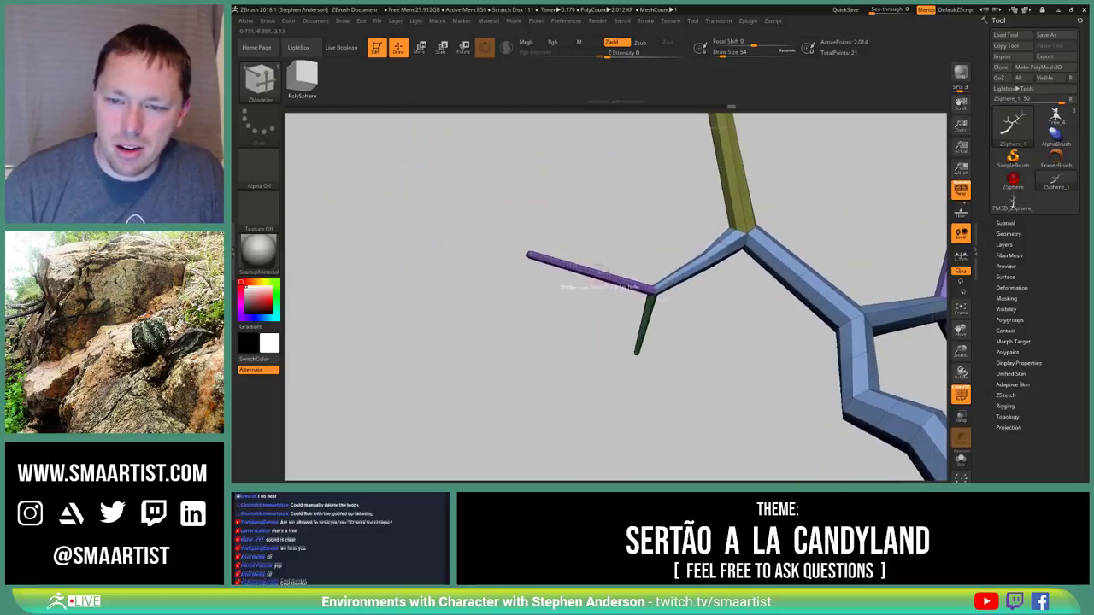
# Mask the tip of the green twig beside the purple one and make it its own polygroup
pyautogui.keyDown('ctrl'); pyautogui.moveTo(522, 256); pyautogui.dragTo(464, 230, button='right'); pyautogui.keyUp('ctrl')
pyautogui.moveTo(464, 231)
pyautogui.mouseDown()
pyautogui.moveTo(447, 330)
pyautogui.moveTo(466, 338)
pyautogui.moveTo(454, 396)
pyautogui.moveTo(518, 342)
pyautogui.moveTo(533, 378)
pyautogui.moveTo(559, 379)
pyautogui.moveTo(491, 367)
pyautogui.moveTo(549, 409)
pyautogui.mouseUp()
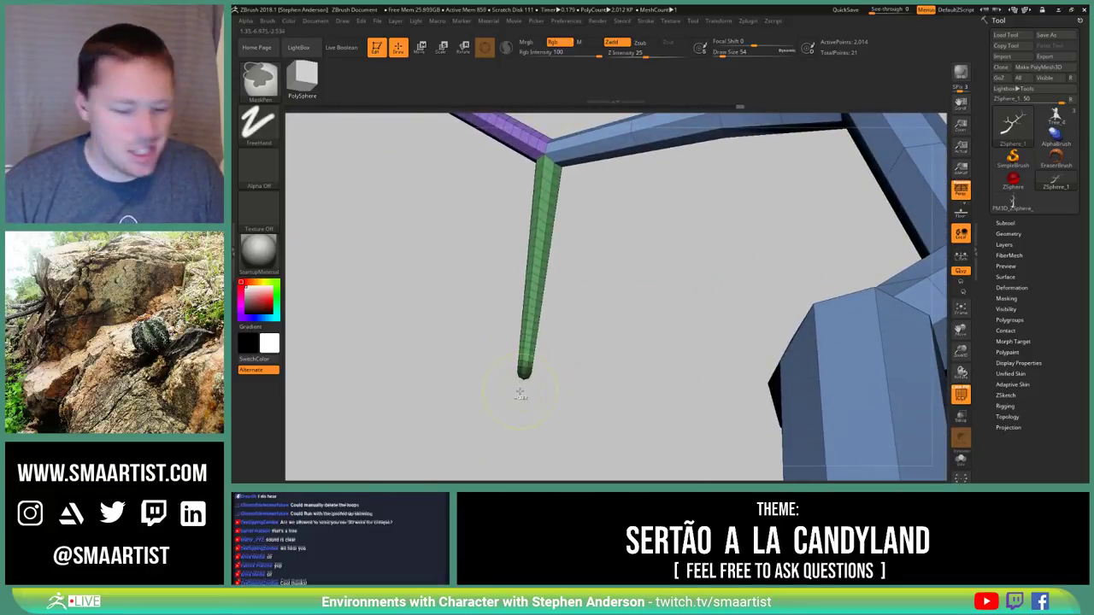
pyautogui.moveTo(545, 330); pyautogui.dragTo(713, 408)
pyautogui.moveTo(481, 233)
pyautogui.mouseDown()
pyautogui.moveTo(562, 151)
pyautogui.moveTo(540, 114)
pyautogui.moveTo(489, 171)
pyautogui.moveTo(464, 166)
pyautogui.moveTo(507, 187)
pyautogui.moveTo(462, 214)
pyautogui.moveTo(403, 207)
pyautogui.moveTo(410, 184)
pyautogui.moveTo(398, 139)
pyautogui.moveTo(539, 309)
pyautogui.mouseUp()
pyautogui.keyDown('alt'); pyautogui.moveTo(538, 309); pyautogui.dragTo(624, 130, button='right'); pyautogui.keyUp('alt')
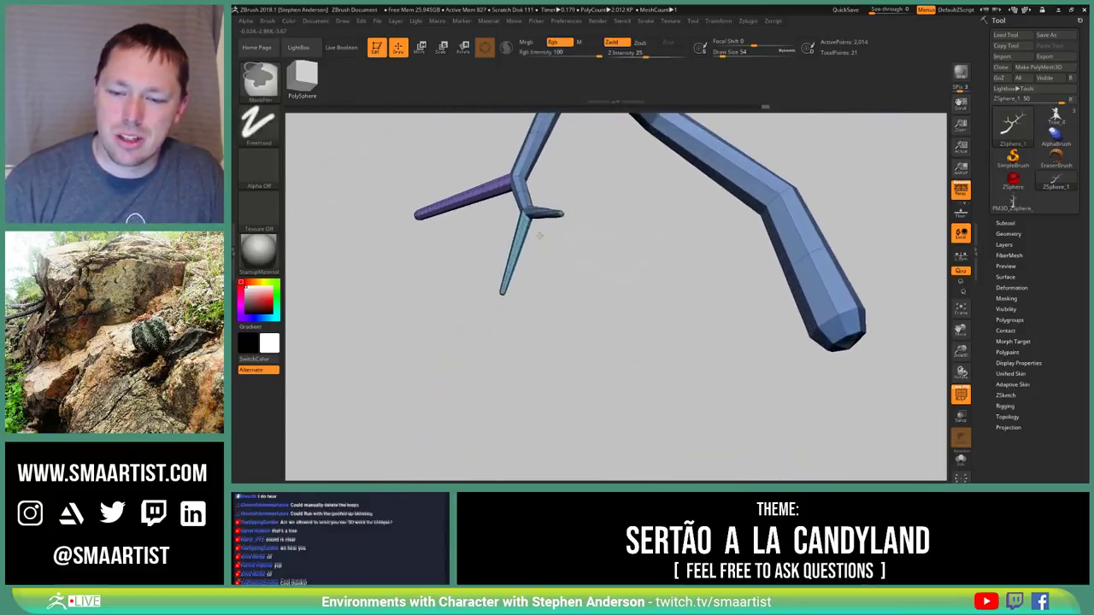
pyautogui.keyDown('ctrl'); pyautogui.moveTo(602, 171); pyautogui.dragTo(565, 295, button='right'); pyautogui.keyUp('ctrl')
pyautogui.moveTo(498, 338); pyautogui.dragTo(516, 446)
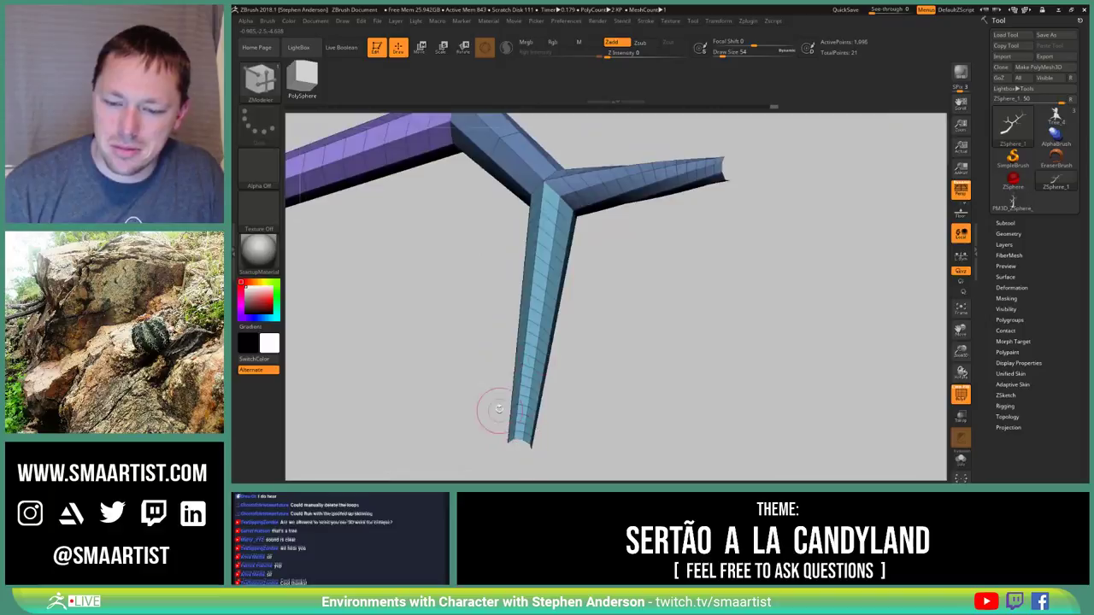
pyautogui.moveTo(499, 409); pyautogui.dragTo(391, 337)
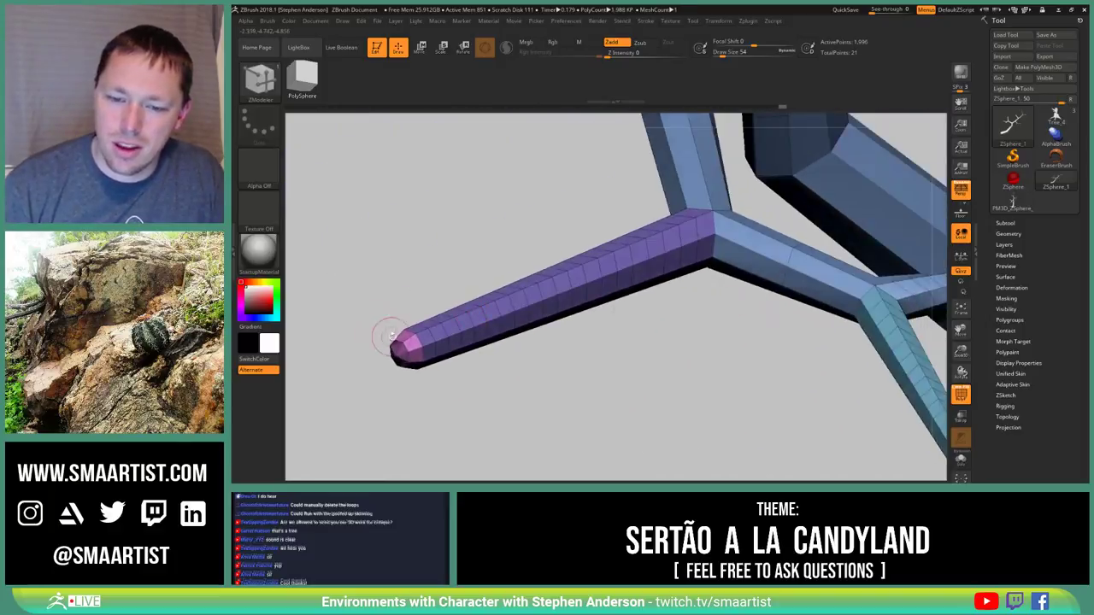
pyautogui.moveTo(701, 367); pyautogui.dragTo(603, 288)
pyautogui.keyDown('alt'); pyautogui.moveTo(696, 316); pyautogui.dragTo(368, 214, button='right'); pyautogui.keyUp('alt')
pyautogui.keyDown('ctrl'); pyautogui.moveTo(368, 214); pyautogui.dragTo(550, 298, button='right'); pyautogui.keyUp('ctrl')
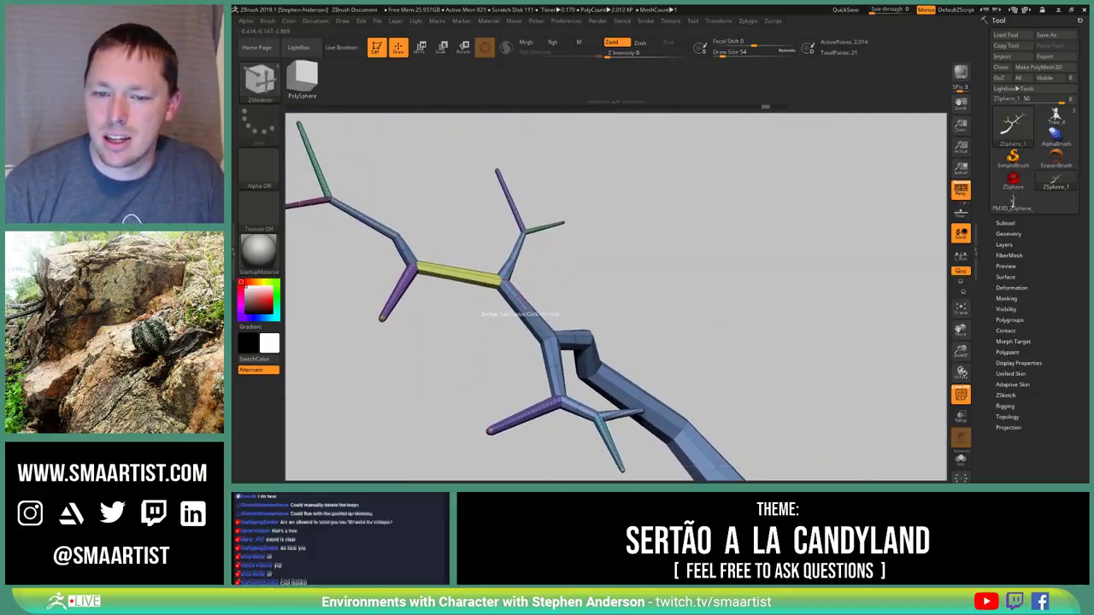
# Delete the teal twig's dense polygroup island and bridge the fork's open hole to the remaining tip
pyautogui.keyDown('alt'); pyautogui.moveTo(550, 355); pyautogui.dragTo(509, 257, button='right'); pyautogui.keyUp('alt')
pyautogui.moveTo(751, 306); pyautogui.dragTo(697, 320, button='right')
pyautogui.click(692, 309)
pyautogui.keyDown('alt'); pyautogui.moveTo(757, 393); pyautogui.dragTo(674, 329, button='right'); pyautogui.keyUp('alt')
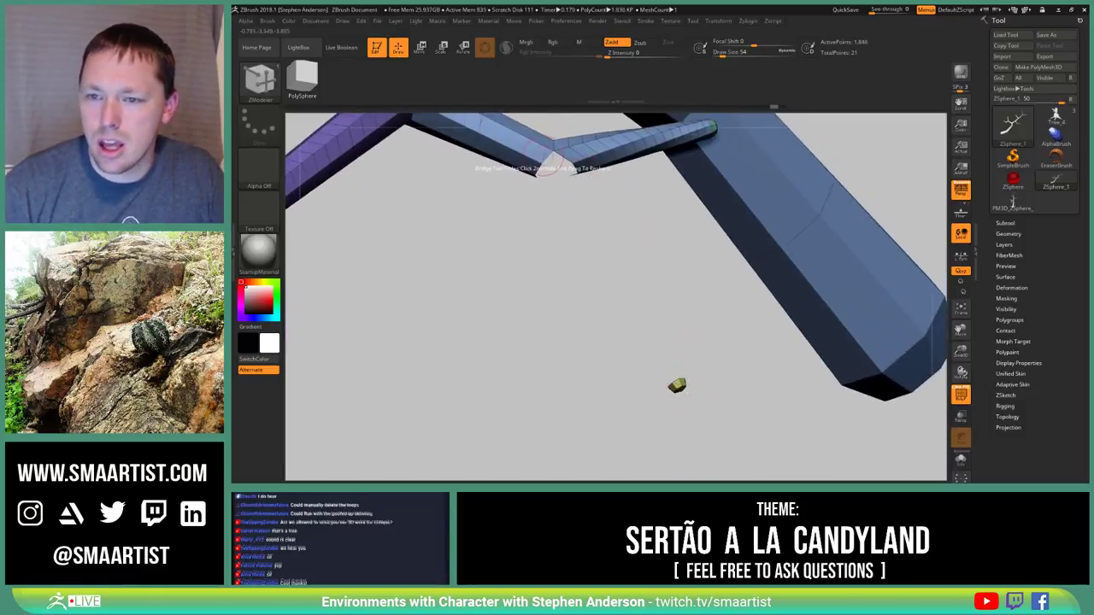
pyautogui.click(550, 160)
pyautogui.moveTo(560, 167); pyautogui.dragTo(551, 246, button='right')
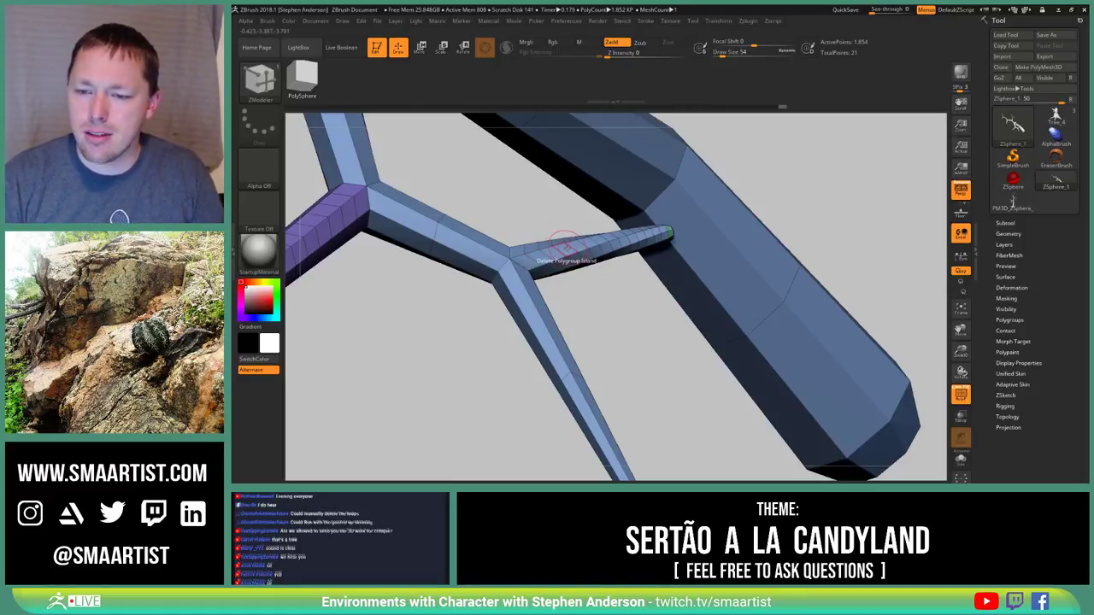
# Delete the dense section of the short blue twig and bridge its detached green tip back to the fork
pyautogui.click(566, 246)
pyautogui.moveTo(681, 238); pyautogui.dragTo(597, 271, button='right')
pyautogui.moveTo(455, 310); pyautogui.dragTo(559, 288)
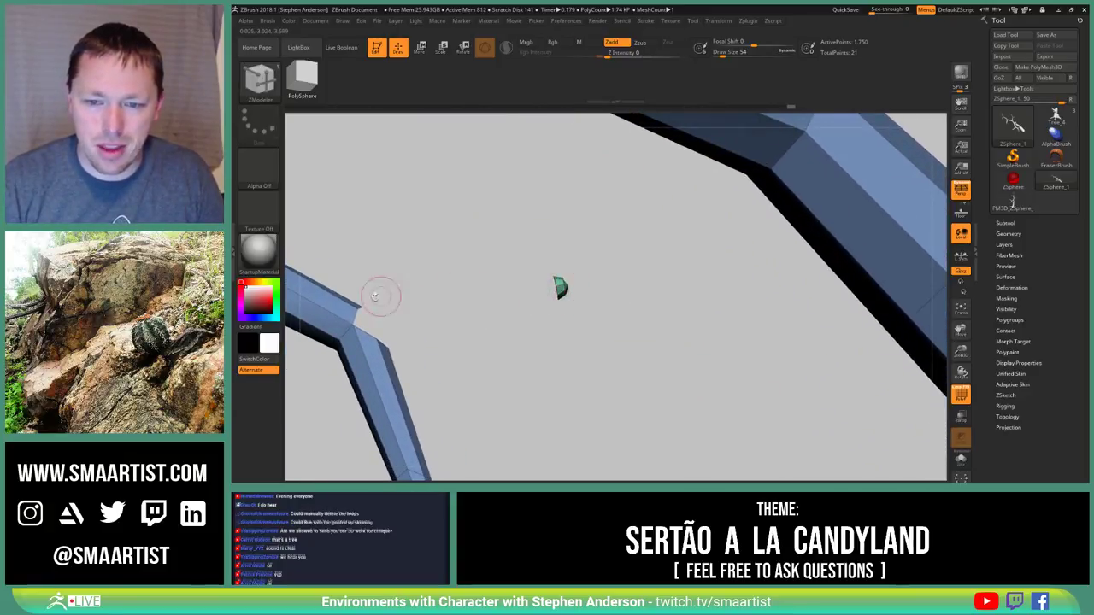
pyautogui.click(359, 316)
# Remove the purple twig's dense section at the same limb and bridge its pink tip to the open joint
pyautogui.keyDown('ctrl'); pyautogui.moveTo(478, 291); pyautogui.dragTo(627, 317, button='right'); pyautogui.keyUp('ctrl')
pyautogui.keyDown('alt'); pyautogui.moveTo(530, 279); pyautogui.dragTo(624, 311, button='right'); pyautogui.keyUp('alt')
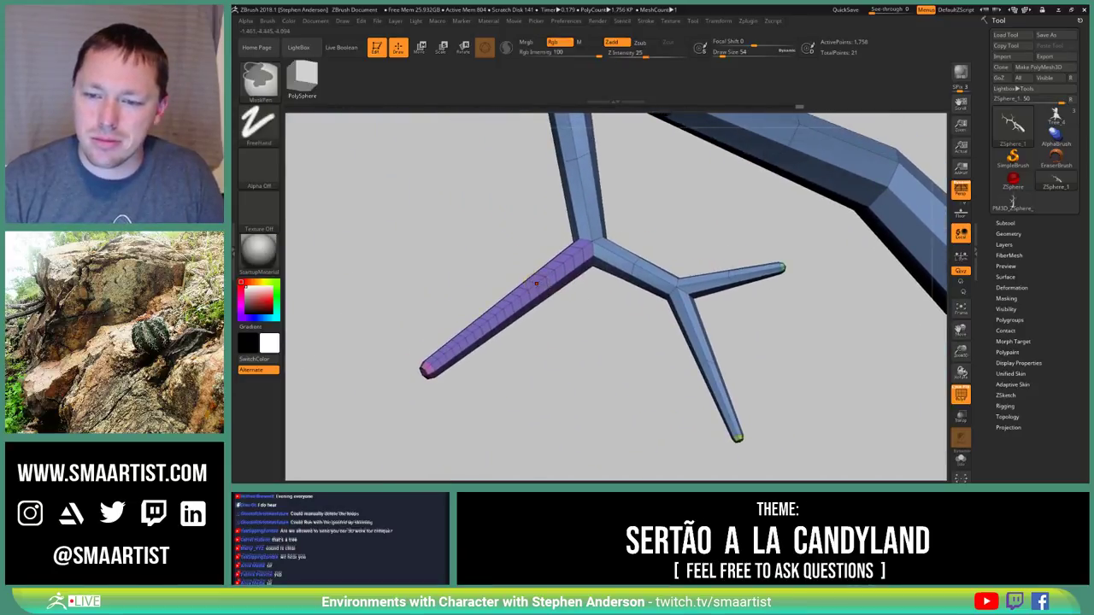
pyautogui.hotkey('ctrl', 'z')
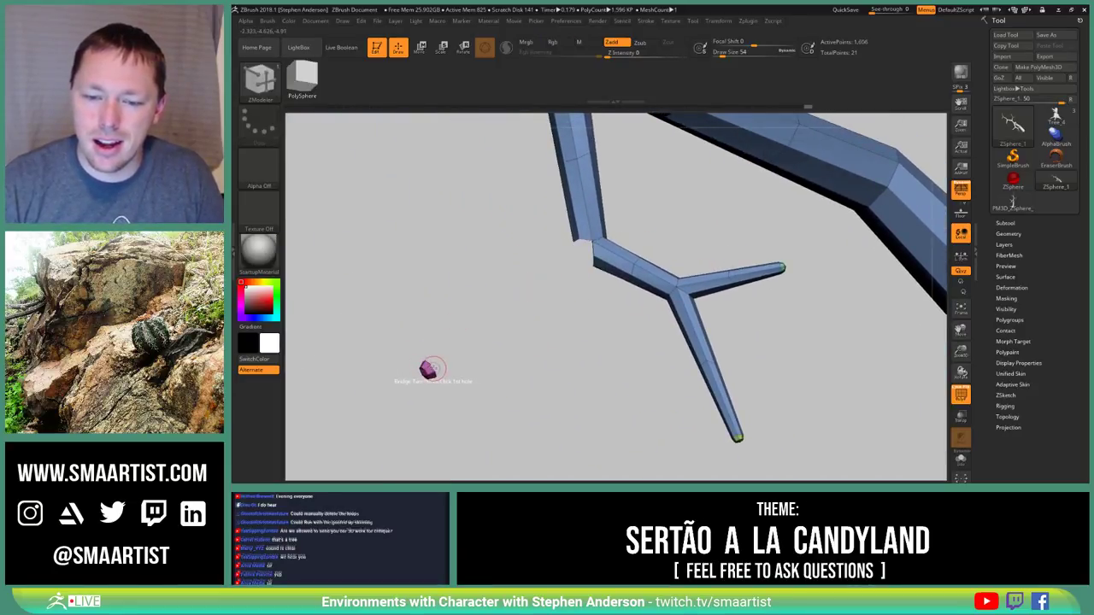
pyautogui.click(595, 249)
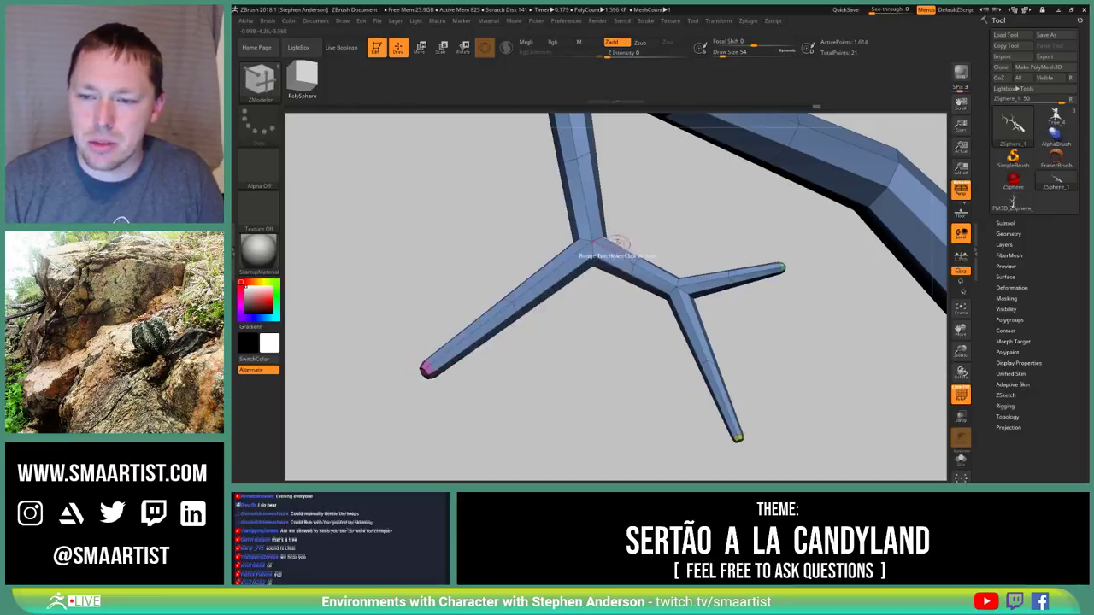
# Delete the long purple twig's section at the fork with the green twig and bridge its pink tip to the joint
pyautogui.keyDown('alt'); pyautogui.moveTo(617, 230); pyautogui.dragTo(610, 466, button='right'); pyautogui.keyUp('alt')
pyautogui.keyDown('ctrl'); pyautogui.moveTo(610, 465); pyautogui.dragTo(613, 299, button='right'); pyautogui.keyUp('ctrl')
pyautogui.keyDown('alt'); pyautogui.moveTo(529, 225); pyautogui.dragTo(518, 334, button='right'); pyautogui.keyUp('alt')
pyautogui.keyDown('ctrl'); pyautogui.moveTo(518, 333); pyautogui.dragTo(505, 419, button='right'); pyautogui.keyUp('ctrl')
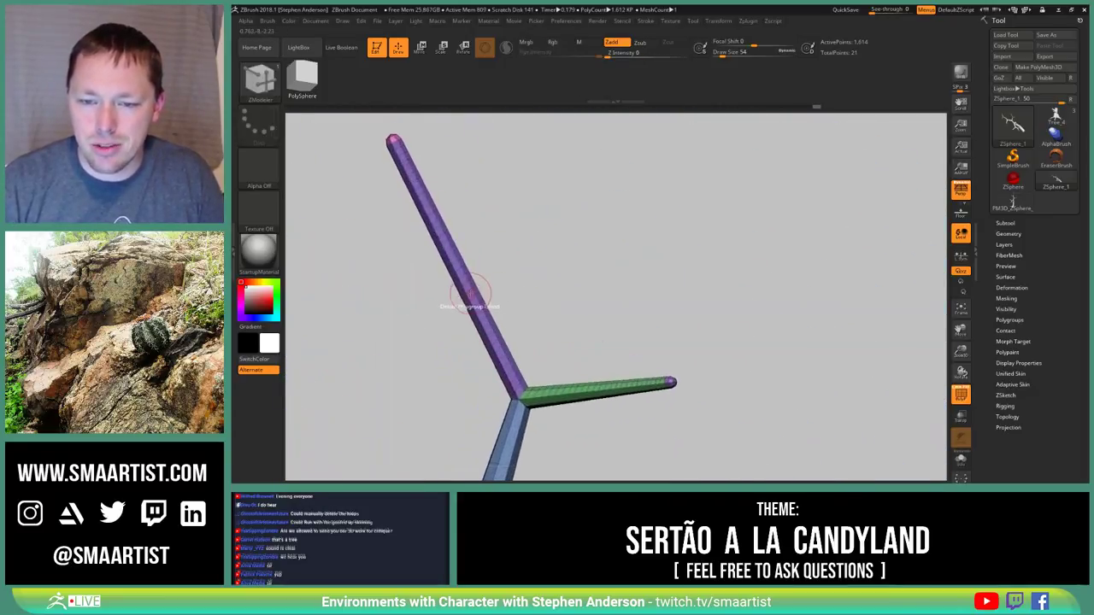
pyautogui.keyDown('alt'); pyautogui.click(469, 291); pyautogui.keyUp('alt')
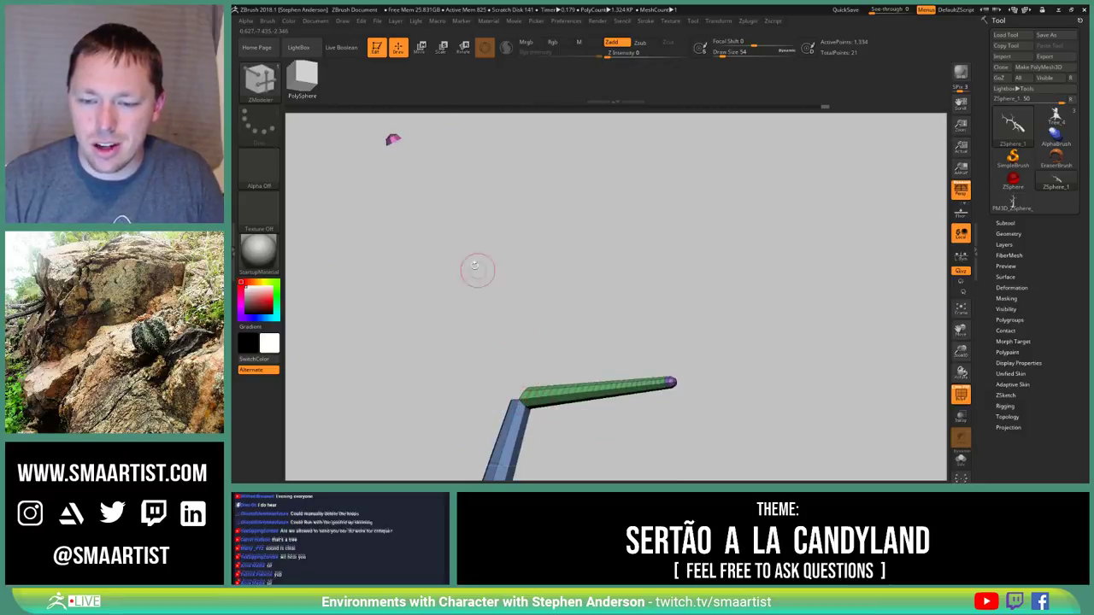
pyautogui.click(396, 142)
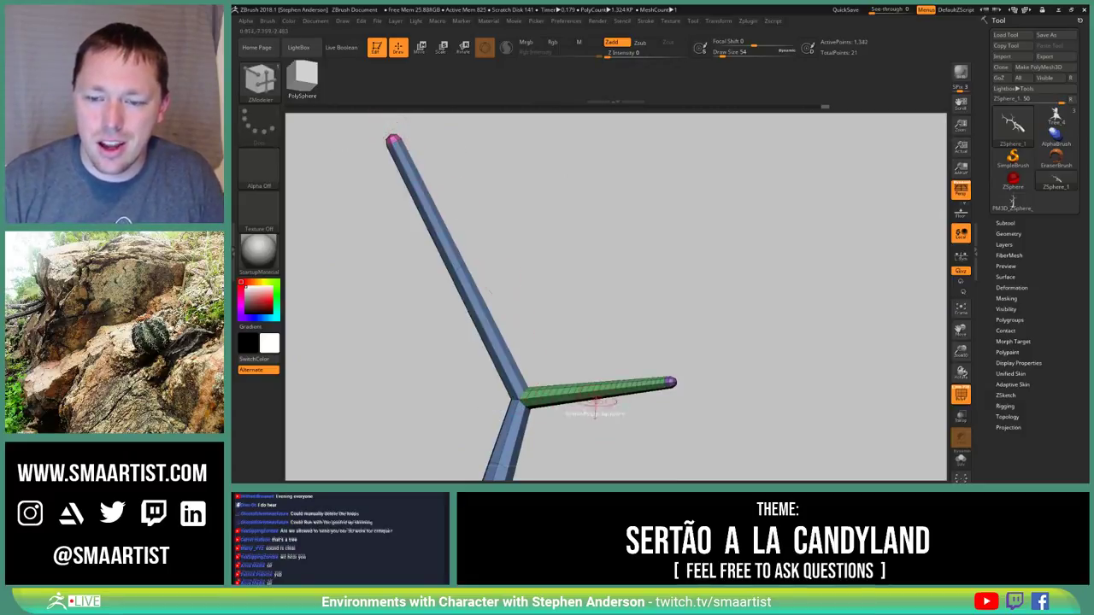
# Delete the green twig's dense section at this fork and bridge its purple tip to the joint
pyautogui.keyDown('alt'); pyautogui.click(565, 392); pyautogui.keyUp('alt')
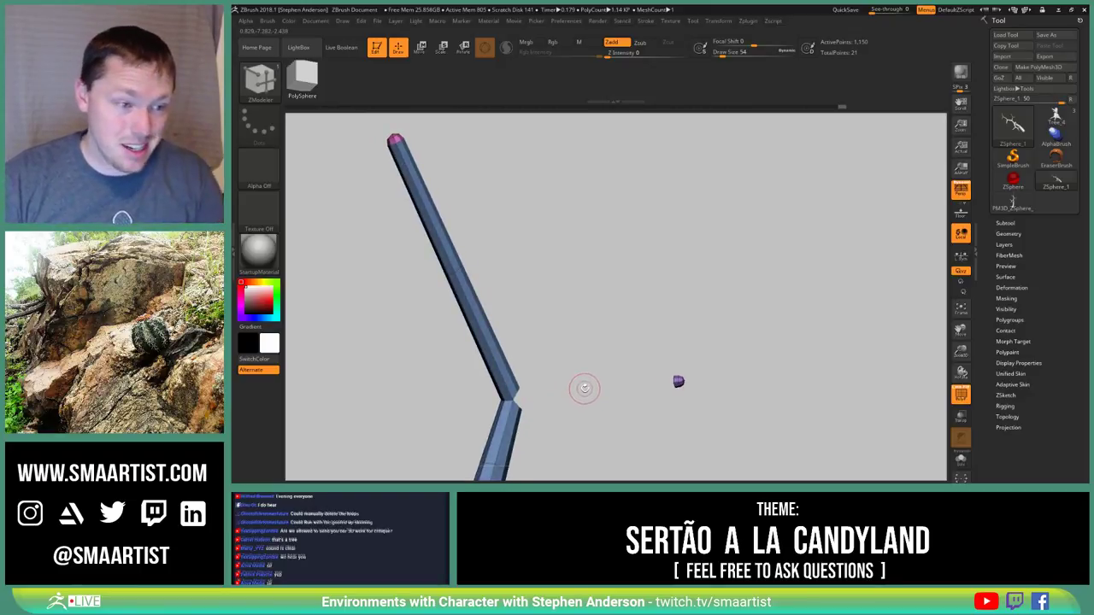
pyautogui.keyDown('ctrl'); pyautogui.moveTo(681, 381); pyautogui.dragTo(672, 381, button='right'); pyautogui.keyUp('ctrl')
pyautogui.click(671, 381)
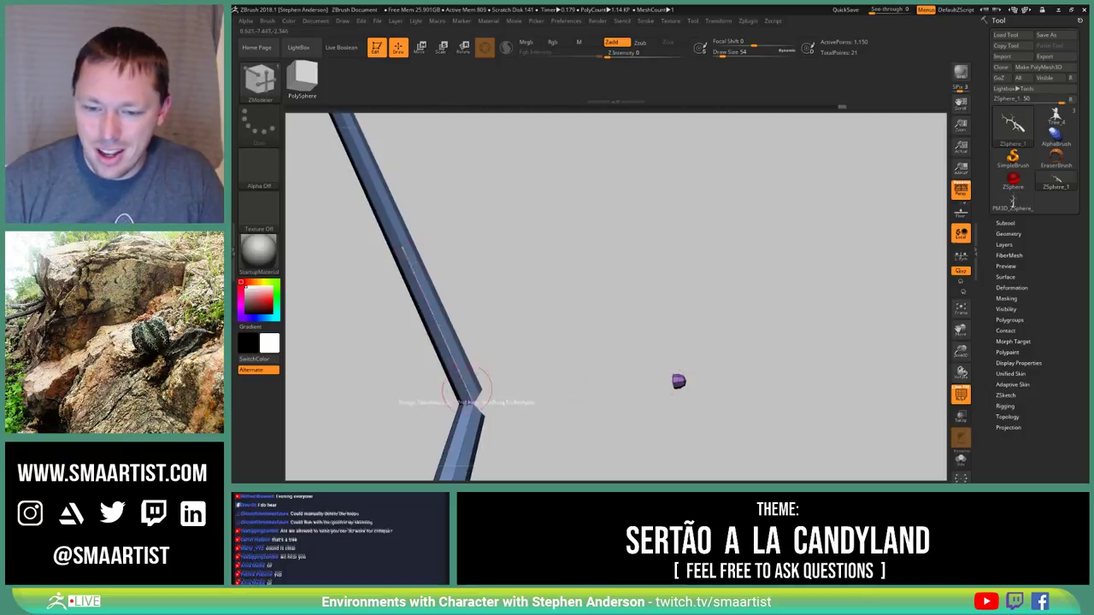
pyautogui.click(484, 392)
# Replace the purple twig's dense section beside the yellow segment with a low-poly bridge between the joint and the tip
pyautogui.moveTo(486, 388)
pyautogui.keyDown('ctrl'); pyautogui.mouseDown(button='right')
pyautogui.moveTo(489, 344)
pyautogui.moveTo(556, 310)
pyautogui.moveTo(633, 318)
pyautogui.moveTo(651, 330)
pyautogui.moveTo(636, 347)
pyautogui.mouseUp(button='right'); pyautogui.keyUp('ctrl')
pyautogui.click(631, 325)
pyautogui.moveTo(631, 325); pyautogui.dragTo(652, 270)
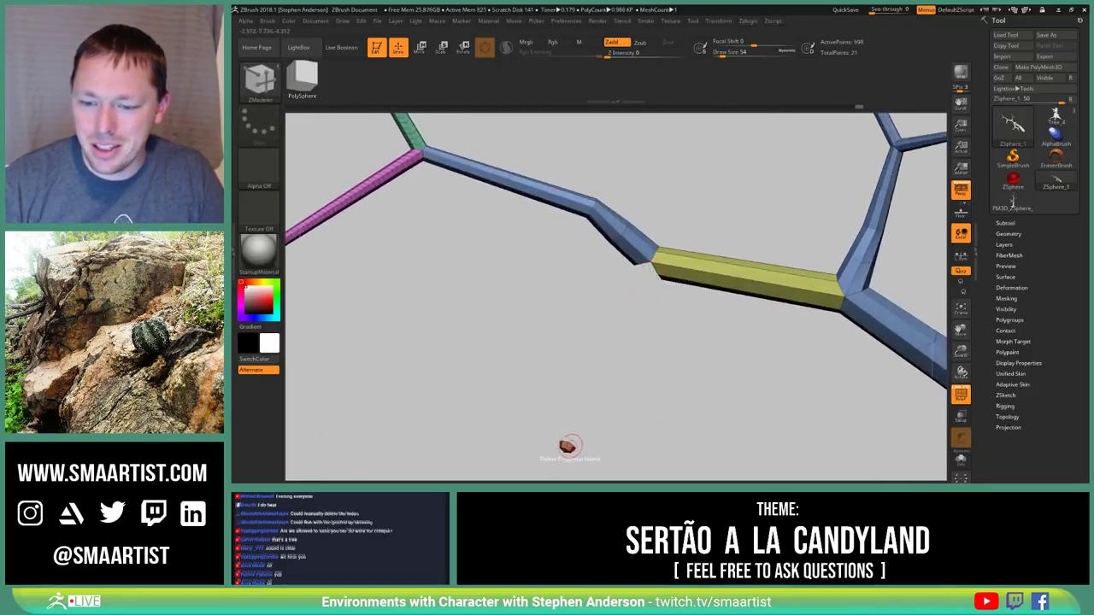
pyautogui.hotkey('ctrl', 'z')
pyautogui.click(569, 445)
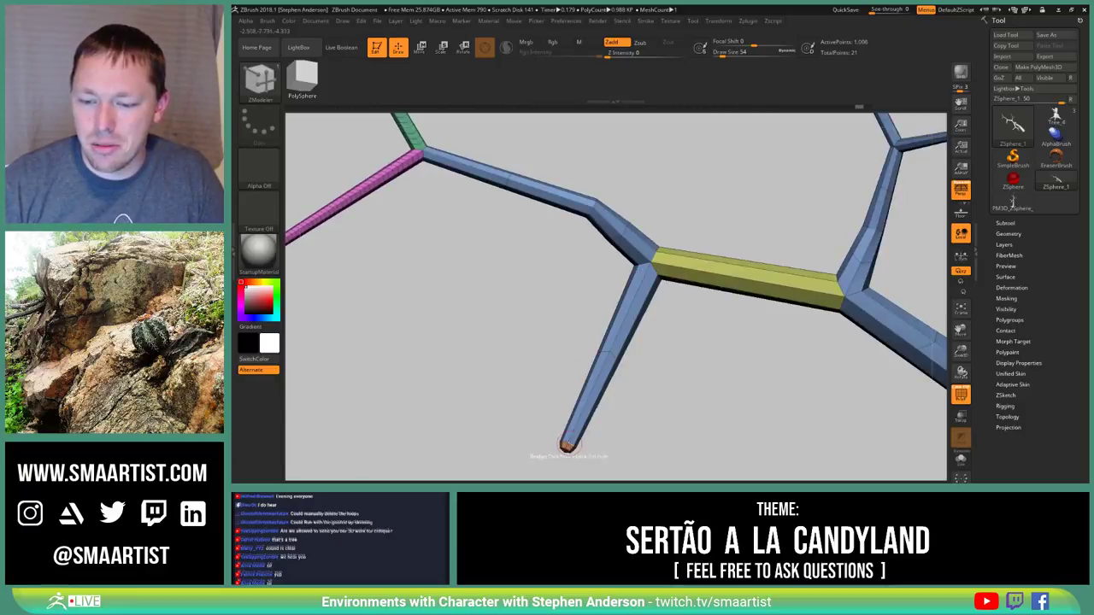
# Delete the magenta twig's dense section at the outermost fork and bridge its tip to the joint
pyautogui.keyDown('alt'); pyautogui.moveTo(580, 370); pyautogui.dragTo(680, 421, button='right'); pyautogui.keyUp('alt')
pyautogui.moveTo(680, 421); pyautogui.dragTo(648, 296)
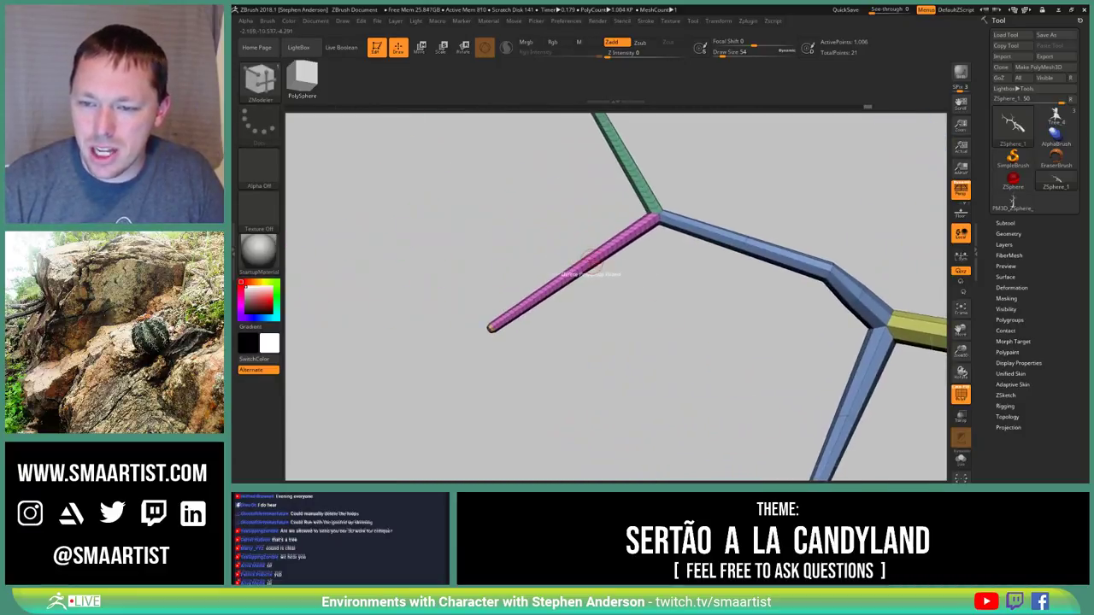
pyautogui.keyDown('alt'); pyautogui.click(592, 261); pyautogui.keyUp('alt')
pyautogui.moveTo(601, 265); pyautogui.dragTo(507, 321)
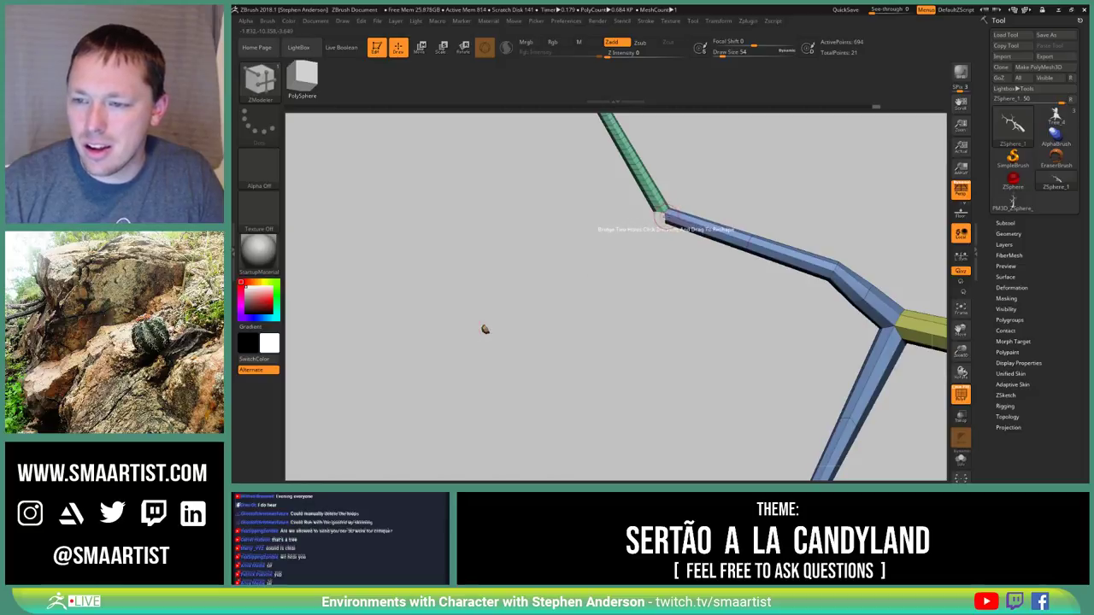
pyautogui.click(665, 220)
pyautogui.keyDown('alt'); pyautogui.moveTo(680, 202); pyautogui.dragTo(681, 309); pyautogui.keyUp('alt')
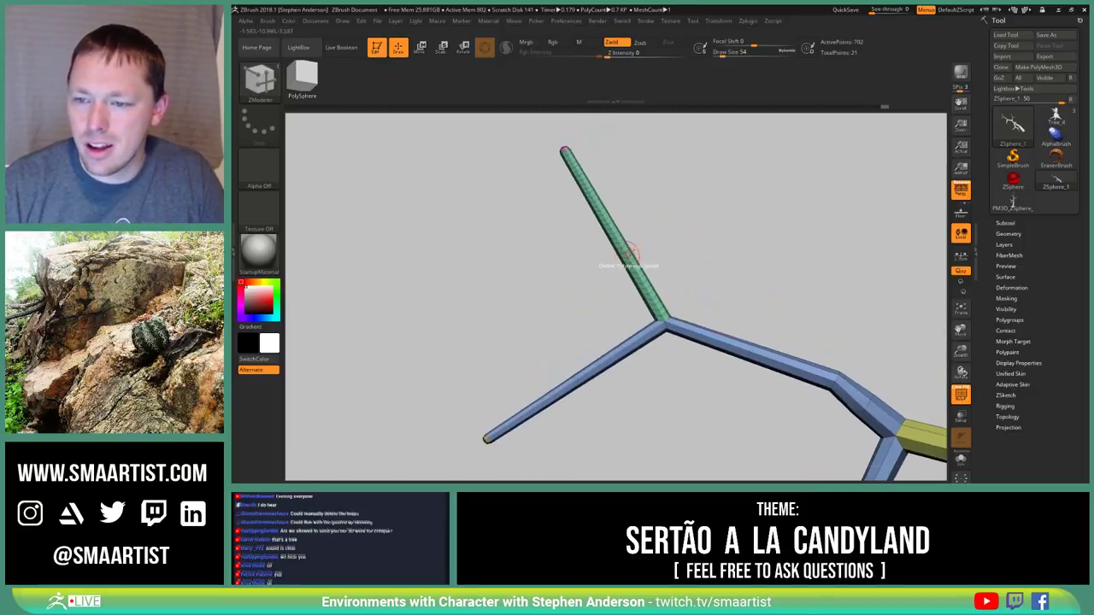
# Delete the dense polygroup along the upper twig and bridge the gap to its tip with simpler geometry
pyautogui.keyDown('alt'); pyautogui.click(630, 253); pyautogui.keyUp('alt')
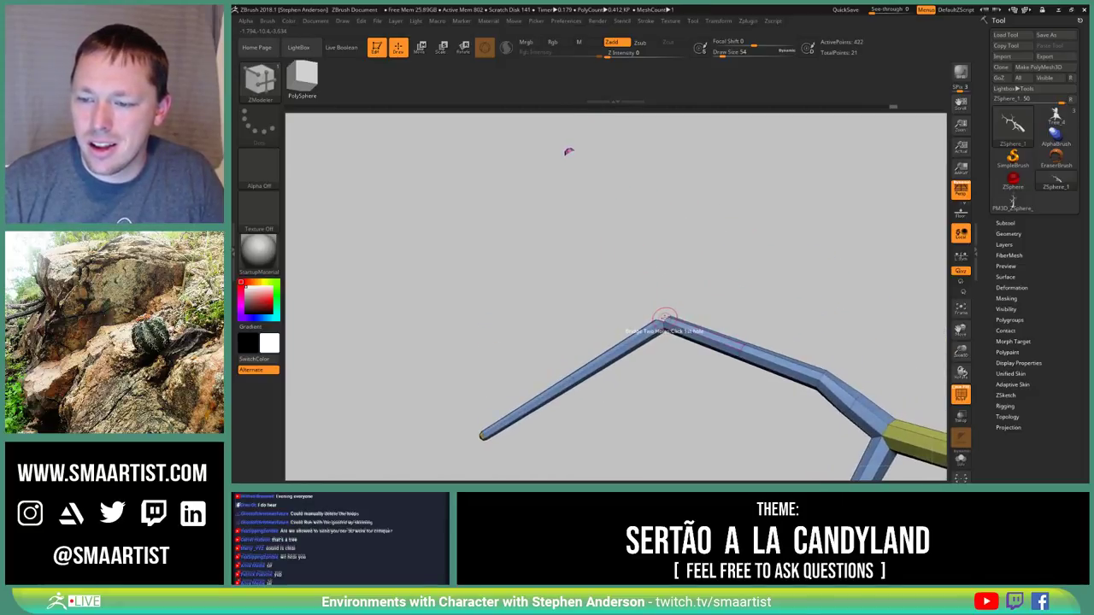
pyautogui.click(569, 152)
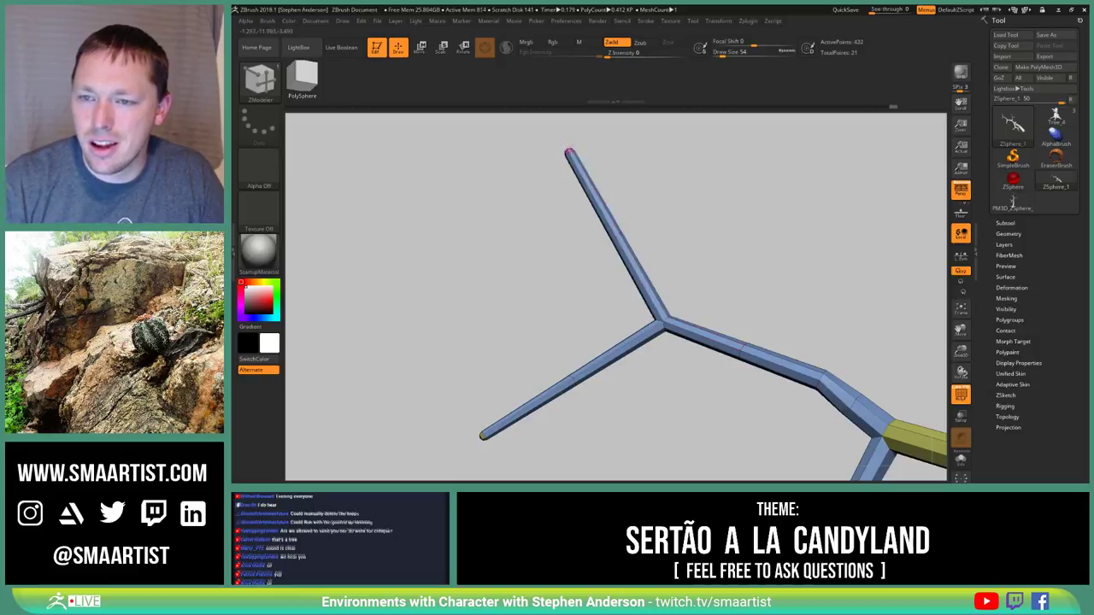
pyautogui.keyDown('ctrl'); pyautogui.moveTo(591, 184); pyautogui.dragTo(628, 286, button='right'); pyautogui.keyUp('ctrl')
pyautogui.keyDown('alt'); pyautogui.moveTo(842, 423); pyautogui.dragTo(523, 283, button='right'); pyautogui.keyUp('alt')
pyautogui.moveTo(523, 283); pyautogui.dragTo(578, 294, button='right')
pyautogui.moveTo(536, 263)
pyautogui.keyDown('alt'); pyautogui.mouseDown(button='right')
pyautogui.moveTo(608, 284)
pyautogui.moveTo(565, 294)
pyautogui.moveTo(590, 296)
pyautogui.moveTo(585, 257)
pyautogui.moveTo(539, 272)
pyautogui.moveTo(570, 272)
pyautogui.mouseUp(button='right'); pyautogui.keyUp('alt')
pyautogui.hotkey('ctrl', 'shift')
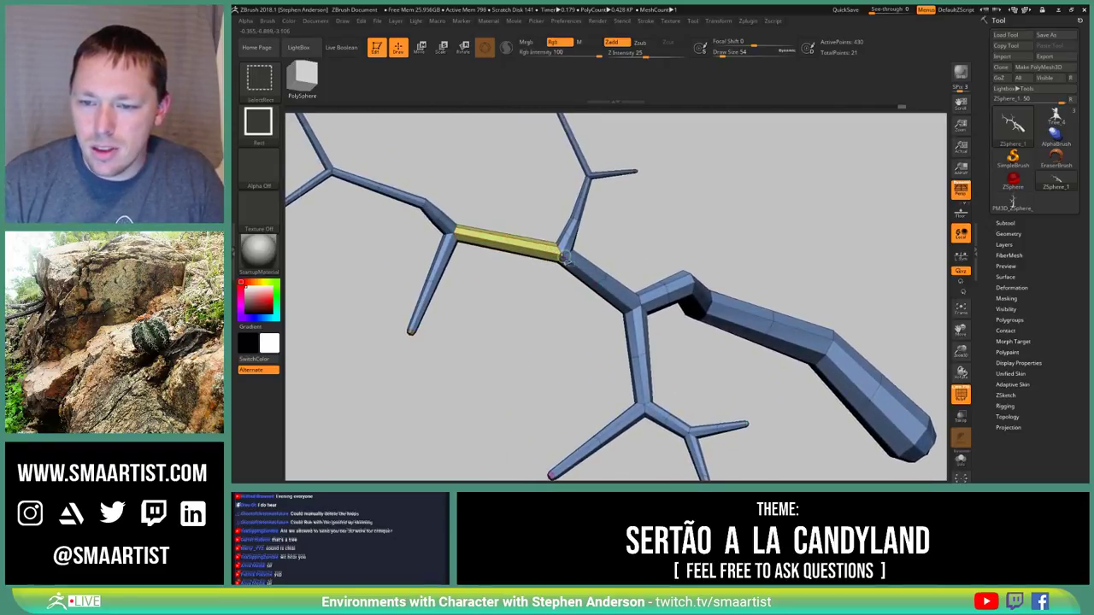
pyautogui.keyDown('ctrl'); pyautogui.moveTo(565, 261); pyautogui.dragTo(548, 255, button='right'); pyautogui.keyUp('ctrl')
pyautogui.keyDown('alt'); pyautogui.moveTo(549, 254); pyautogui.dragTo(570, 273); pyautogui.keyUp('alt')
pyautogui.moveTo(554, 252); pyautogui.dragTo(570, 270)
pyautogui.hotkey('ctrl', 'z')
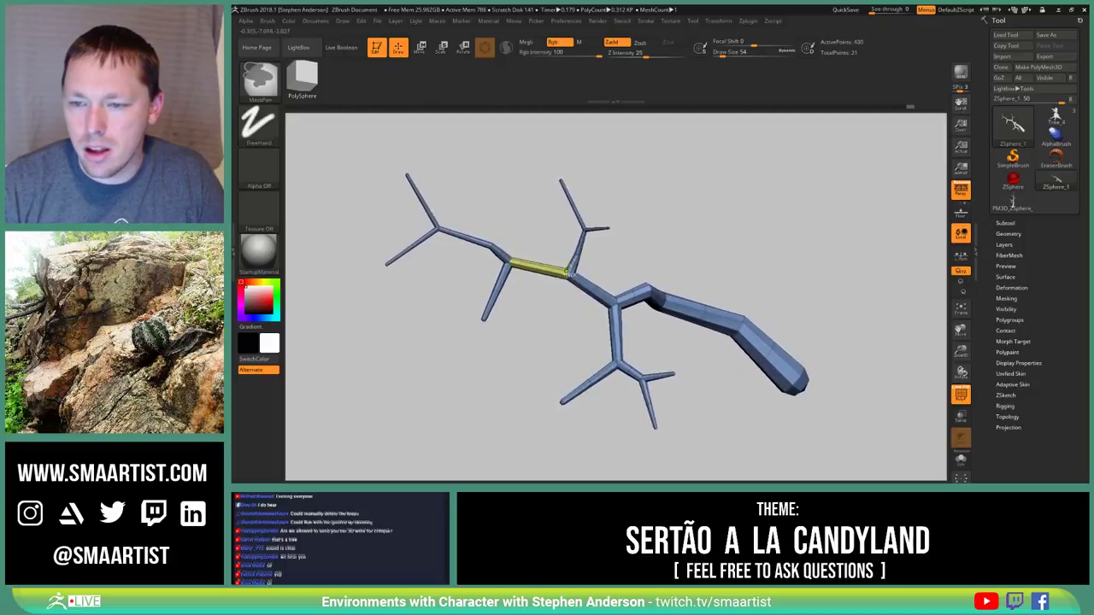
pyautogui.moveTo(568, 271); pyautogui.dragTo(594, 251, button='right')
pyautogui.moveTo(594, 252)
pyautogui.keyDown('ctrl'); pyautogui.mouseDown(button='right')
pyautogui.moveTo(612, 288)
pyautogui.moveTo(588, 269)
pyautogui.mouseUp(button='right'); pyautogui.keyUp('ctrl')
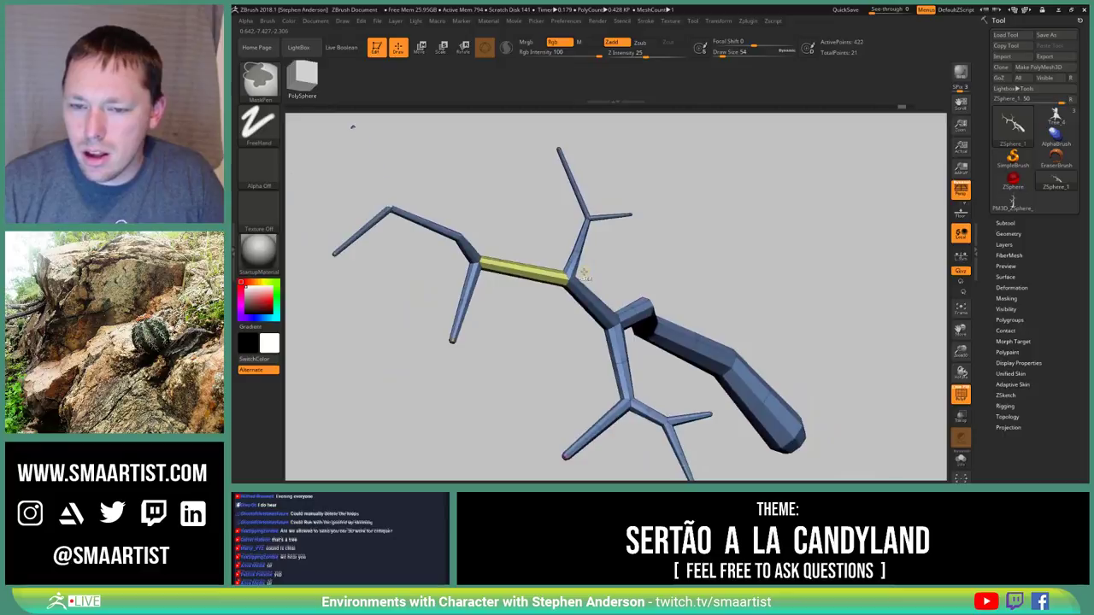
pyautogui.hotkey('ctrl', 'shift')
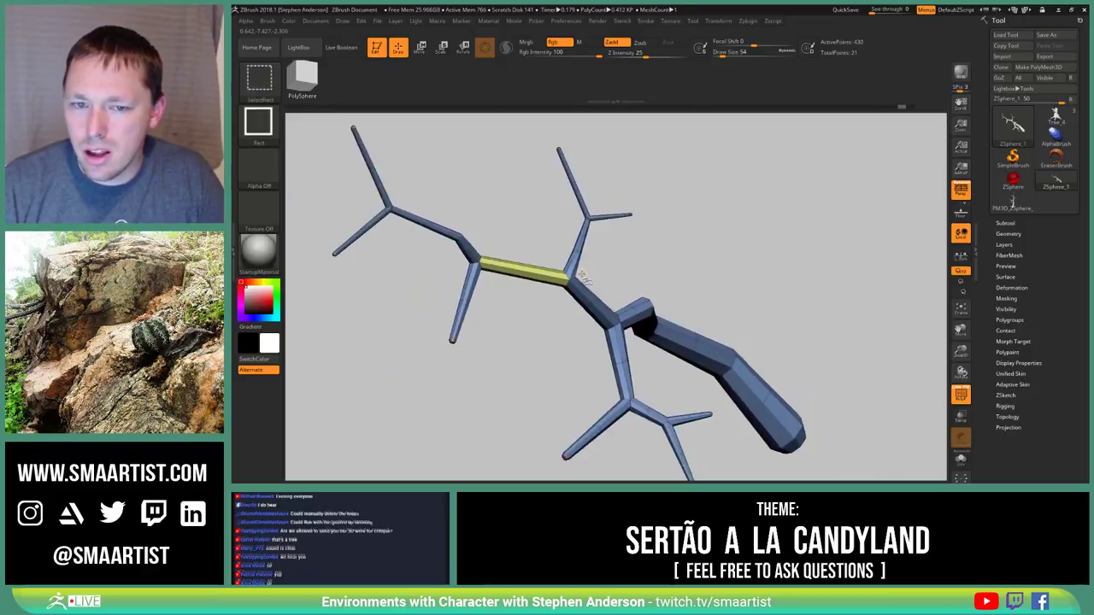
# Hide the end cap at the thick base of the branch and assign the visible mesh to a single polygroup
pyautogui.moveTo(839, 360)
pyautogui.mouseDown(button='right')
pyautogui.moveTo(722, 284)
pyautogui.moveTo(729, 294)
pyautogui.mouseUp(button='right')
pyautogui.hotkey('ctrl', 'shift')
pyautogui.keyDown('ctrl'); pyautogui.keyDown('shift'); pyautogui.click(732, 389); pyautogui.keyUp('shift'); pyautogui.keyUp('ctrl')
pyautogui.keyDown('ctrl'); pyautogui.keyDown('shift'); pyautogui.click(734, 393); pyautogui.keyUp('shift'); pyautogui.keyUp('ctrl')
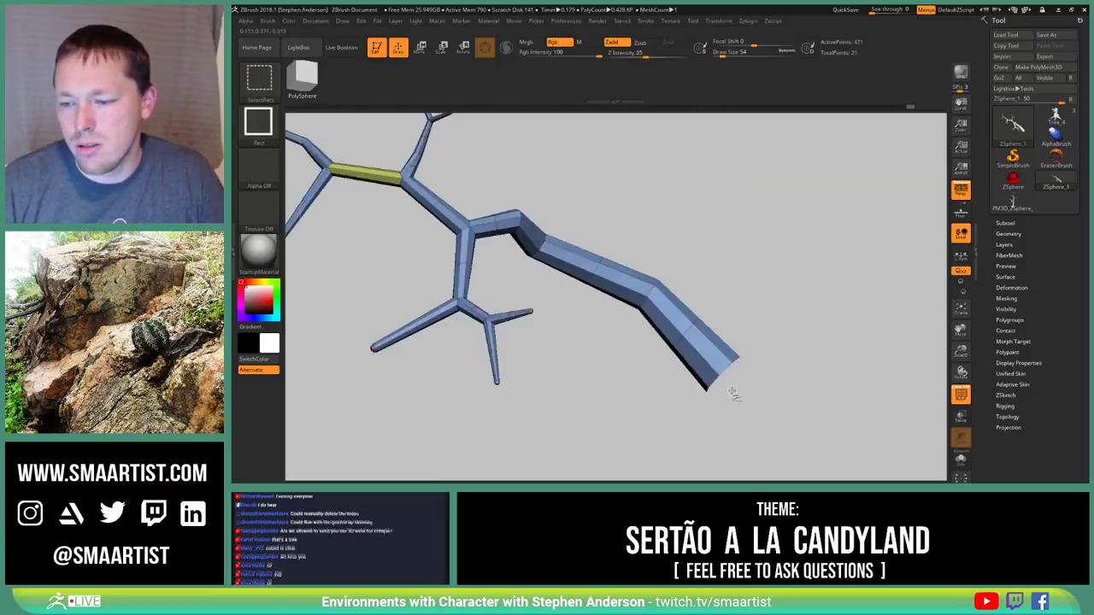
pyautogui.keyDown('ctrl'); pyautogui.moveTo(733, 394); pyautogui.dragTo(712, 322, button='right'); pyautogui.keyUp('ctrl')
pyautogui.keyDown('alt'); pyautogui.moveTo(713, 322); pyautogui.dragTo(742, 347, button='right'); pyautogui.keyUp('alt')
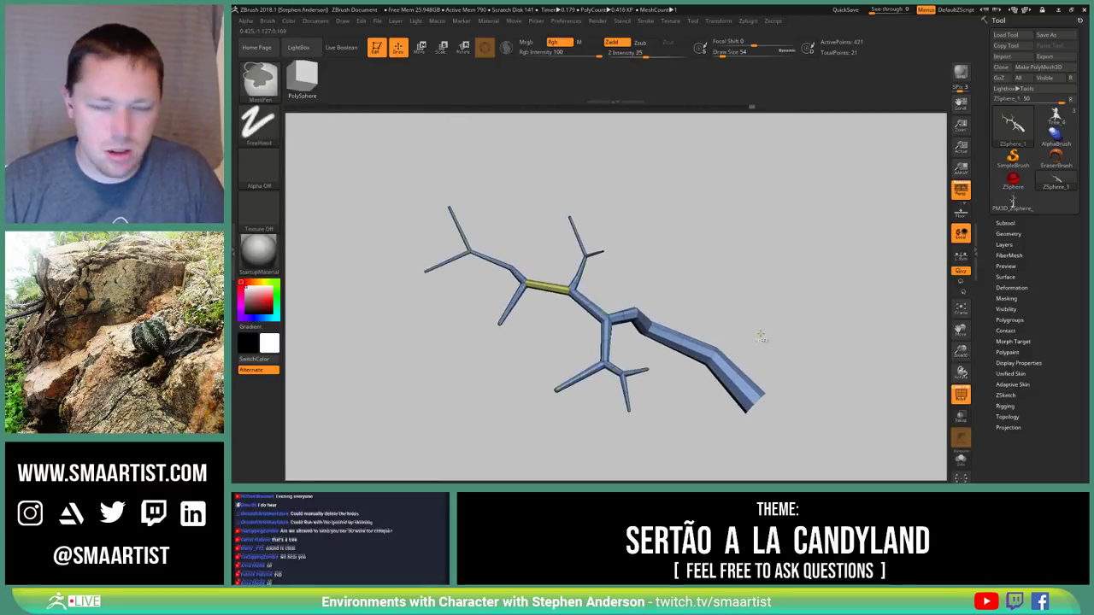
pyautogui.hotkey('ctrl', 'w')
pyautogui.click(1009, 233)
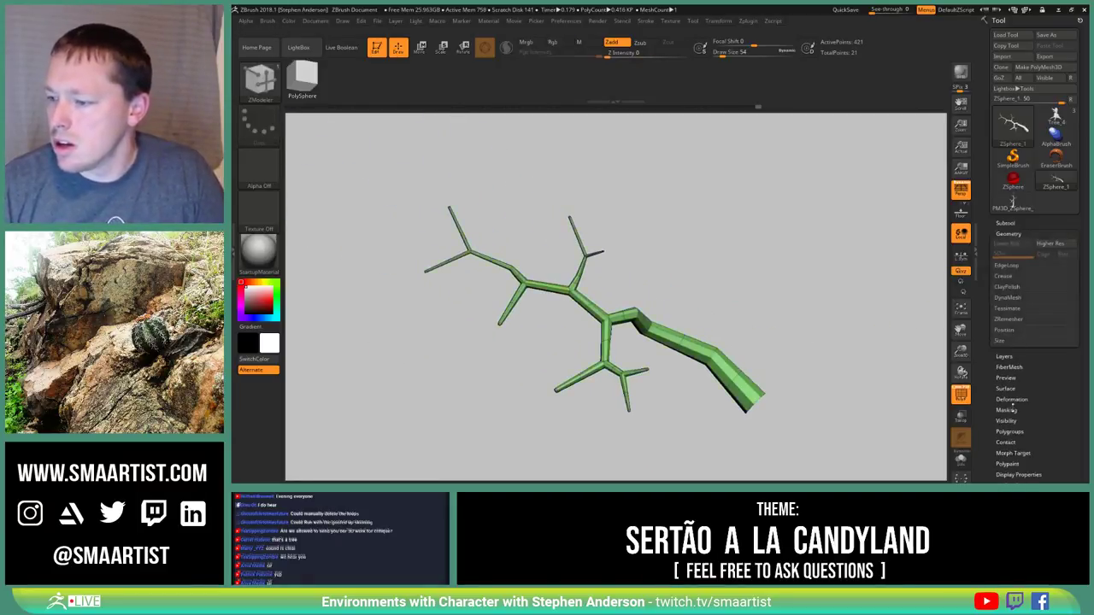
pyautogui.click(1017, 297)
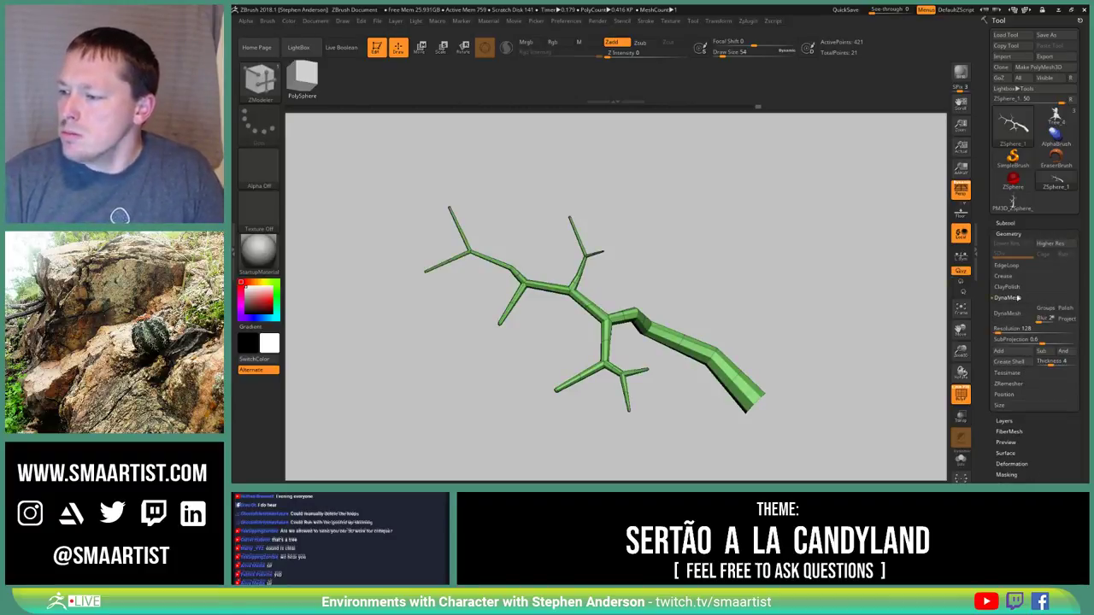
pyautogui.click(1015, 298)
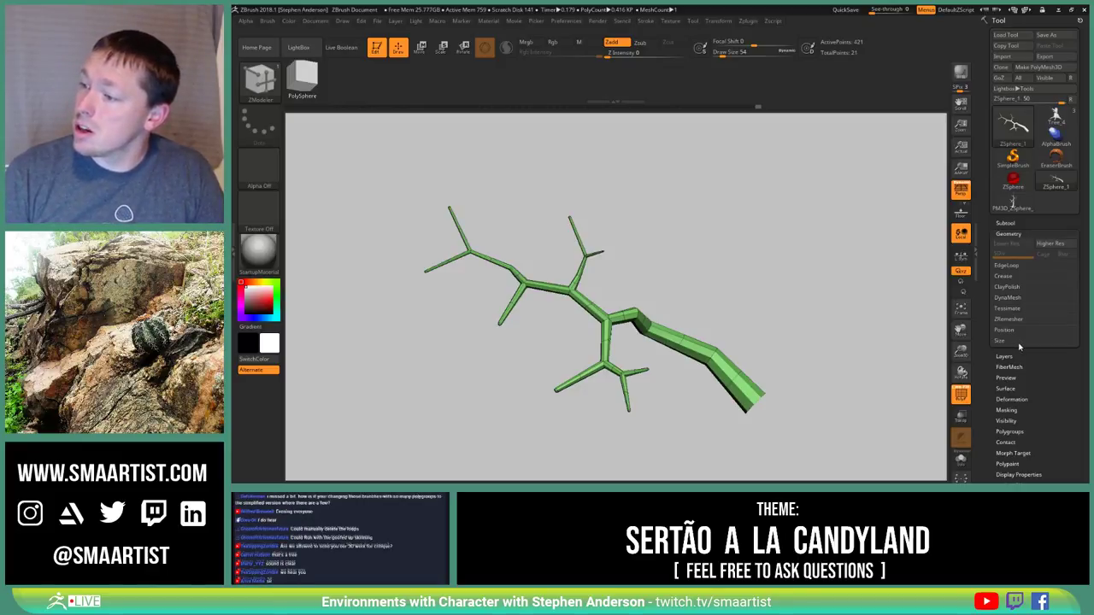
pyautogui.moveTo(657, 282)
pyautogui.keyDown('ctrl'); pyautogui.mouseDown(button='right')
pyautogui.moveTo(666, 352)
pyautogui.moveTo(689, 344)
pyautogui.moveTo(665, 321)
pyautogui.mouseUp(button='right'); pyautogui.keyUp('ctrl')
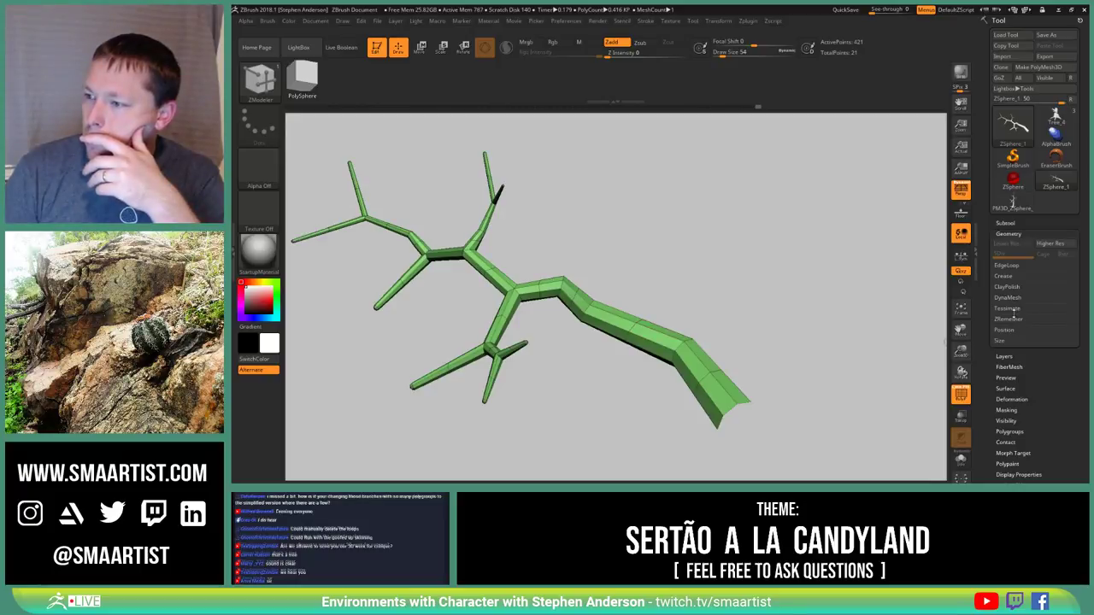
# Make an adaptive skin from the ZSphere branch and switch to the resulting Skin_ZSphere_1 tool
pyautogui.scroll(-3, 1030, 376)
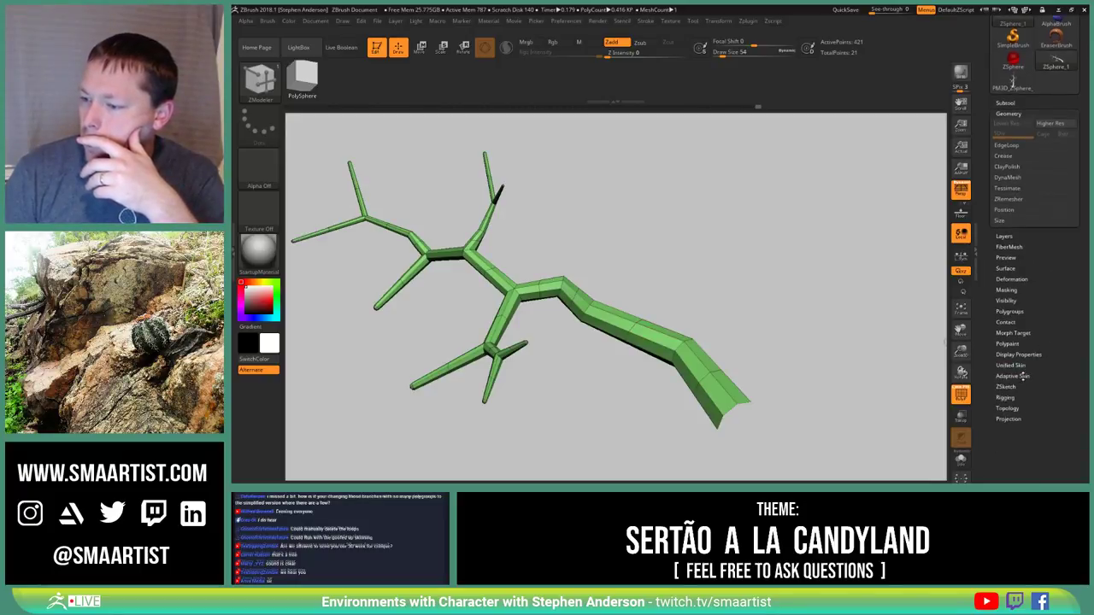
pyautogui.click(1018, 376)
pyautogui.click(1017, 391)
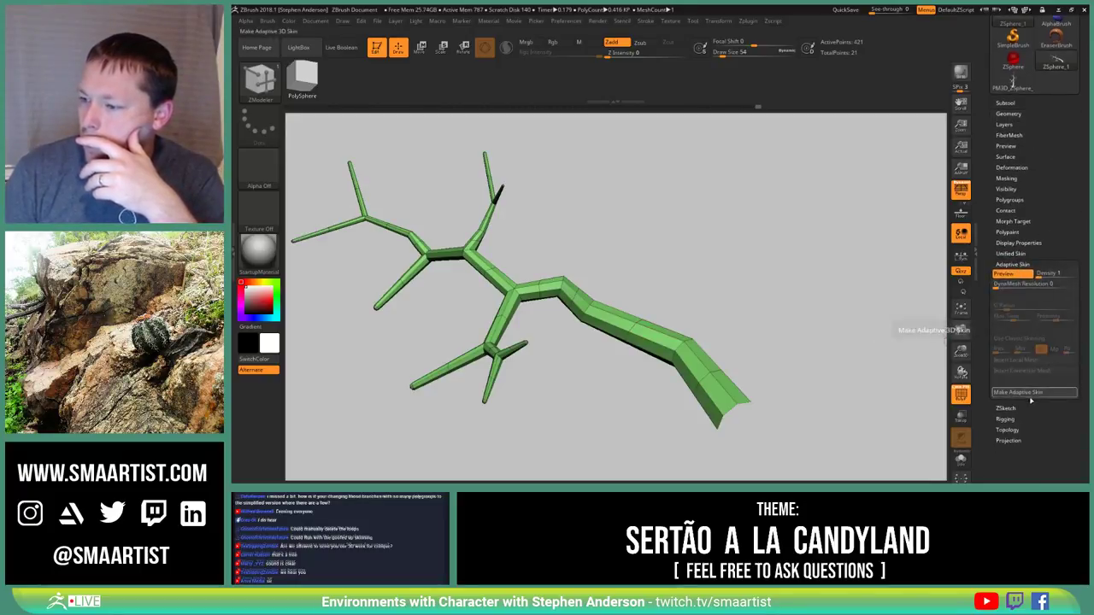
pyautogui.moveTo(1062, 128); pyautogui.dragTo(1063, 180)
pyautogui.click(1056, 121)
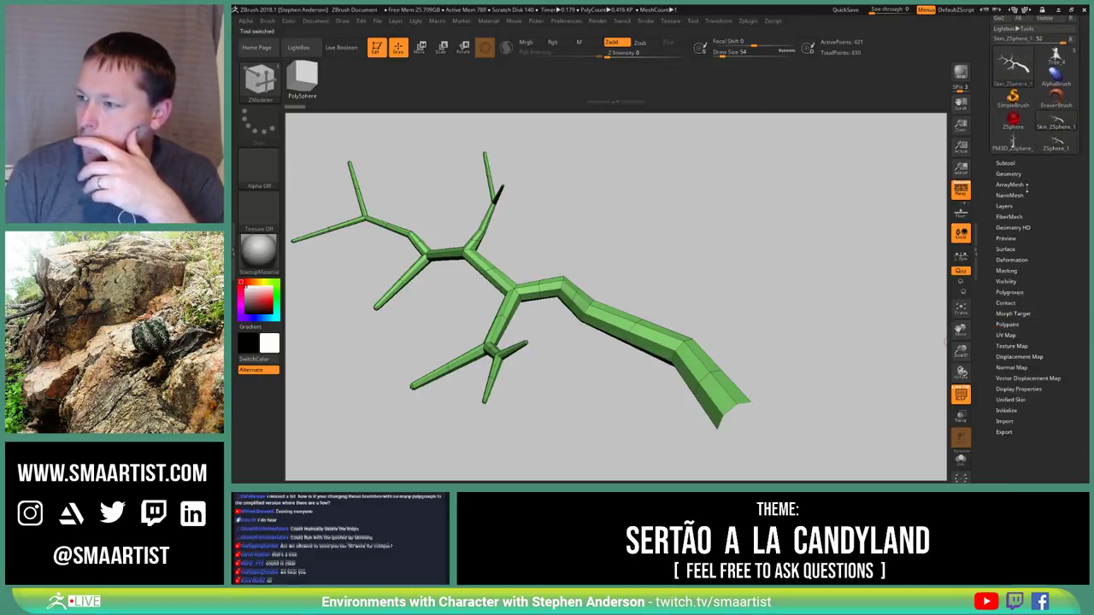
# Delete the hidden end-cap geometry from the skinned branch using the Modify Topology options
pyautogui.click(1013, 174)
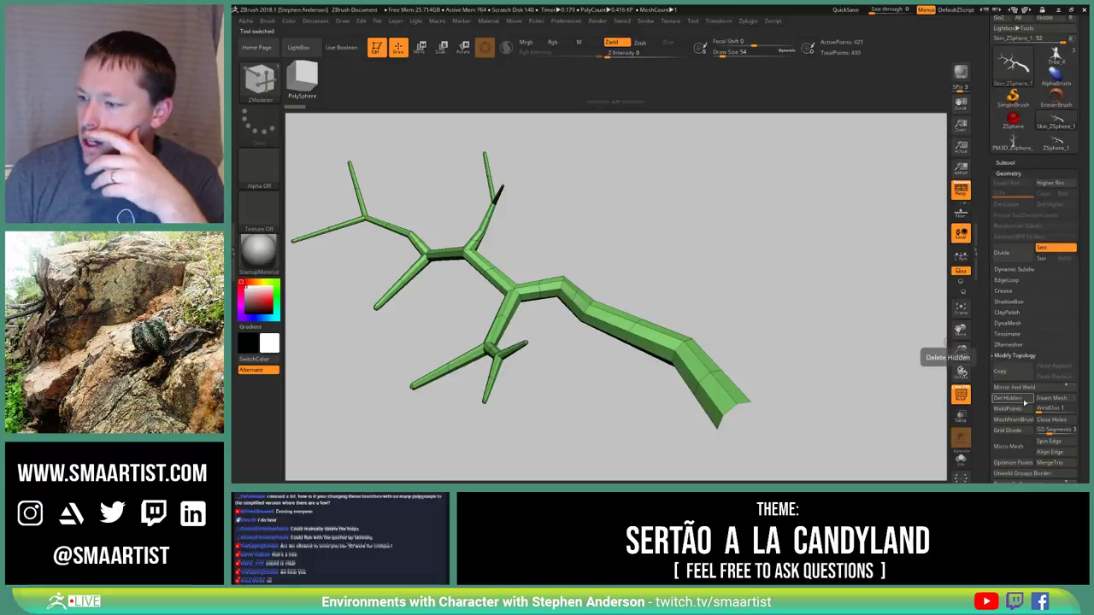
pyautogui.click(1018, 399)
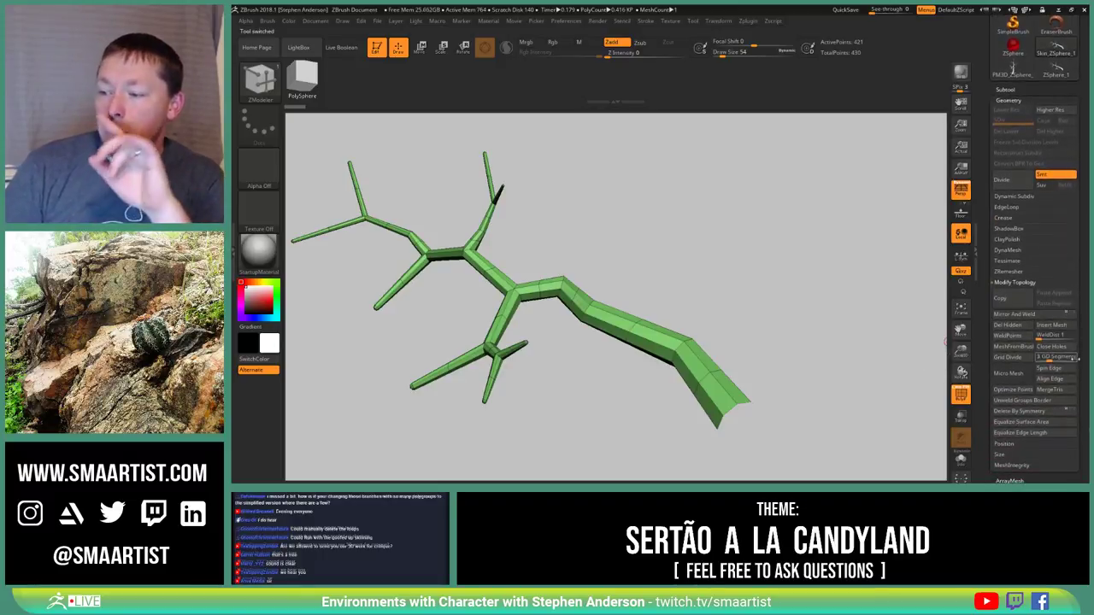
pyautogui.click(1022, 325)
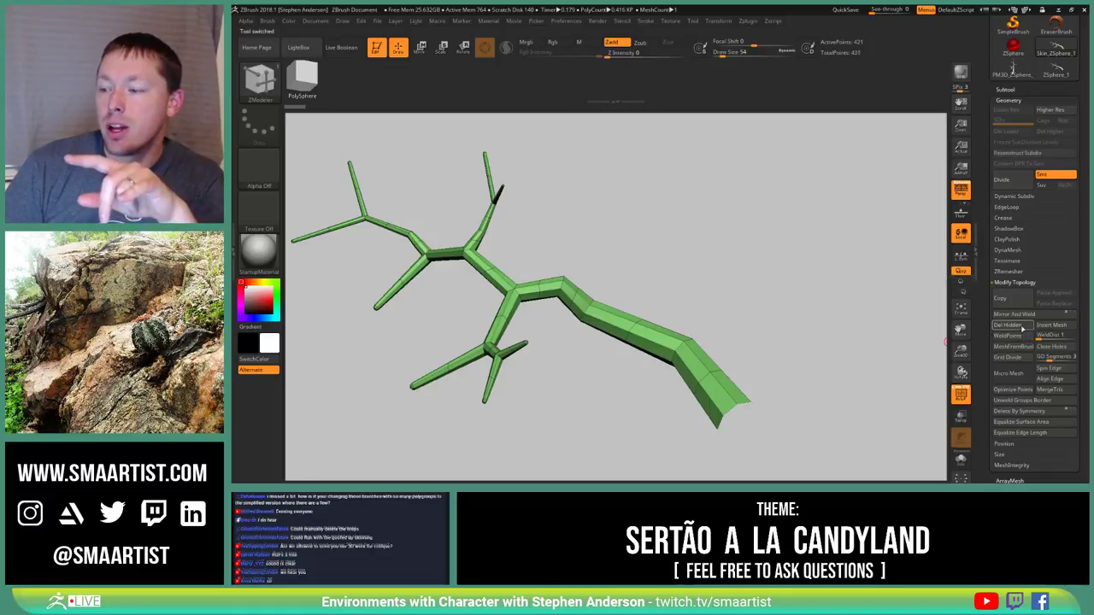
pyautogui.moveTo(1079, 82); pyautogui.dragTo(1079, 148)
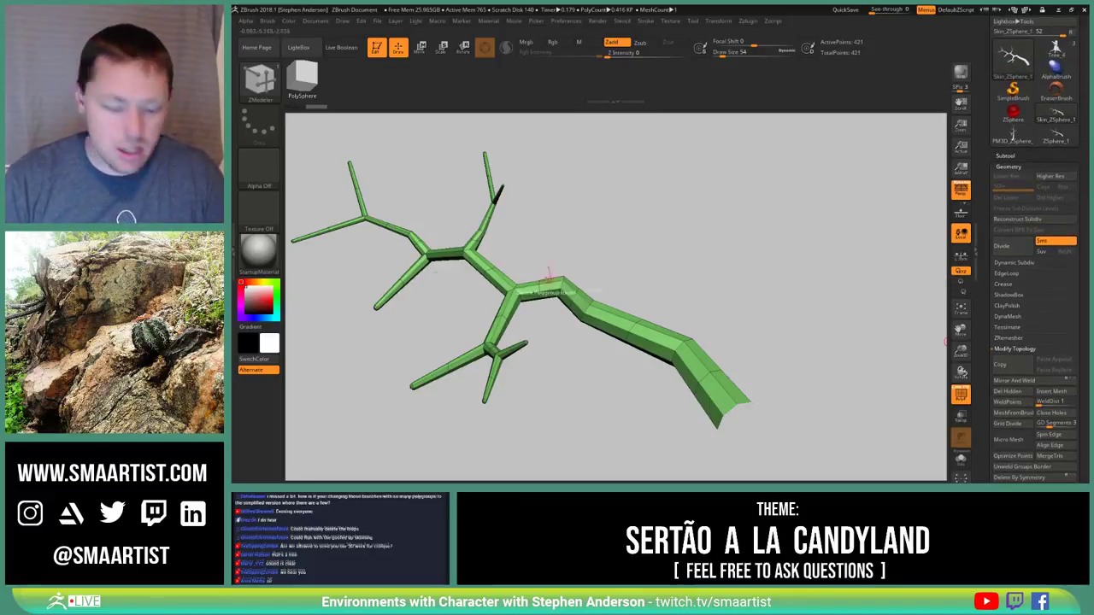
# Review the Adaptive Skin settings of ZSphere_1 and compare the branch with the PM3D_ZSphere mesh version
pyautogui.moveTo(592, 293); pyautogui.dragTo(923, 211)
pyautogui.click(1058, 137)
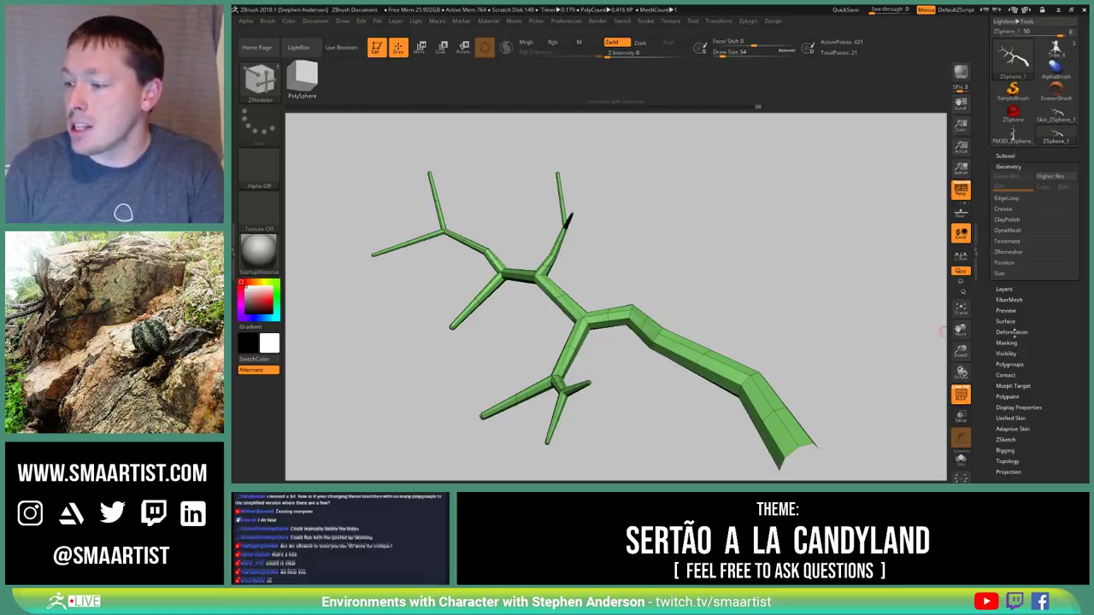
pyautogui.click(1014, 429)
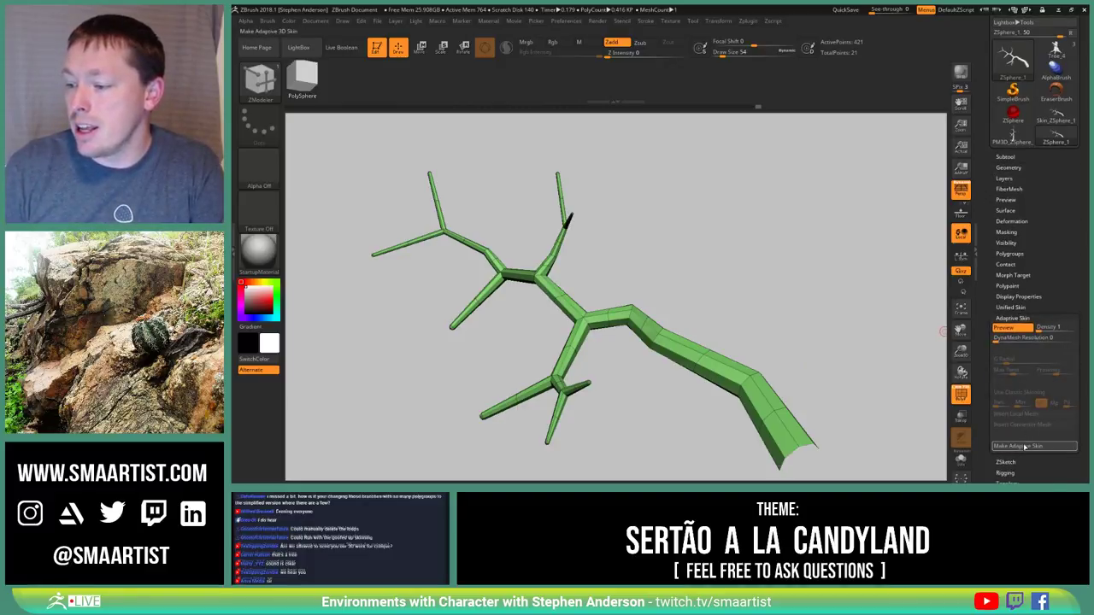
pyautogui.click(1025, 447)
pyautogui.click(1010, 137)
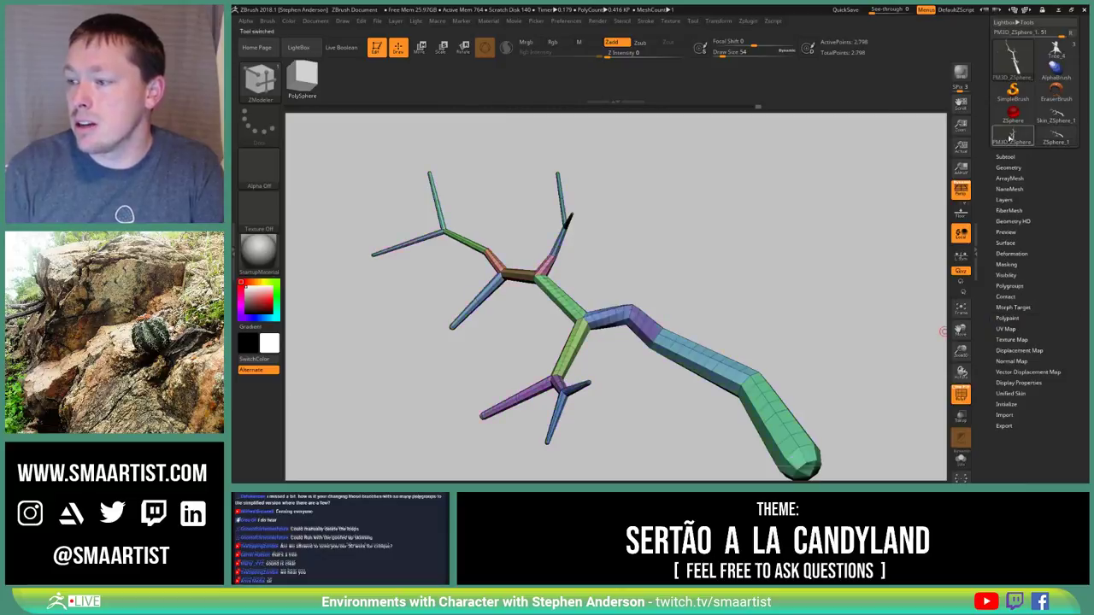
pyautogui.press('shift')
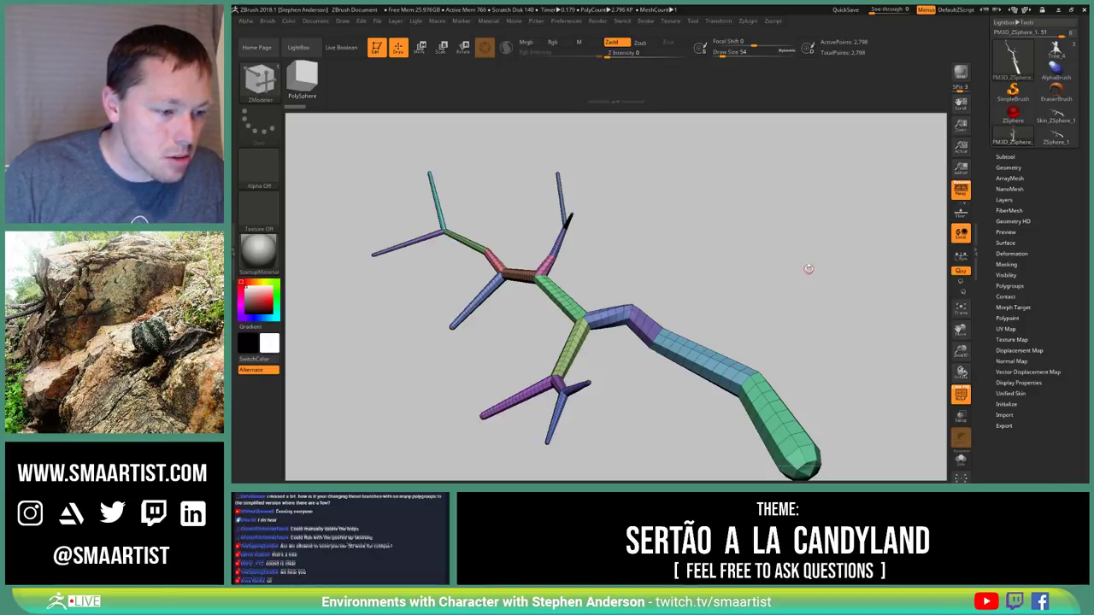
pyautogui.moveTo(758, 281); pyautogui.dragTo(739, 272, button='right')
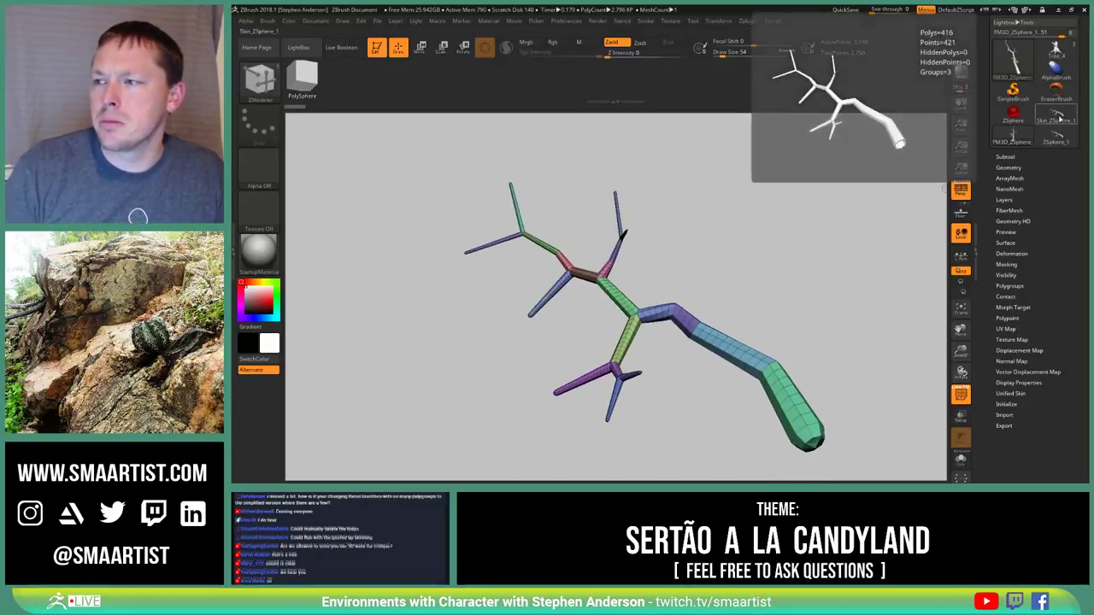
# Switch to the Tree_4 tool and append the Skin_ZSphere_1 branch as a new subtool
pyautogui.click(1060, 121)
pyautogui.click(1057, 50)
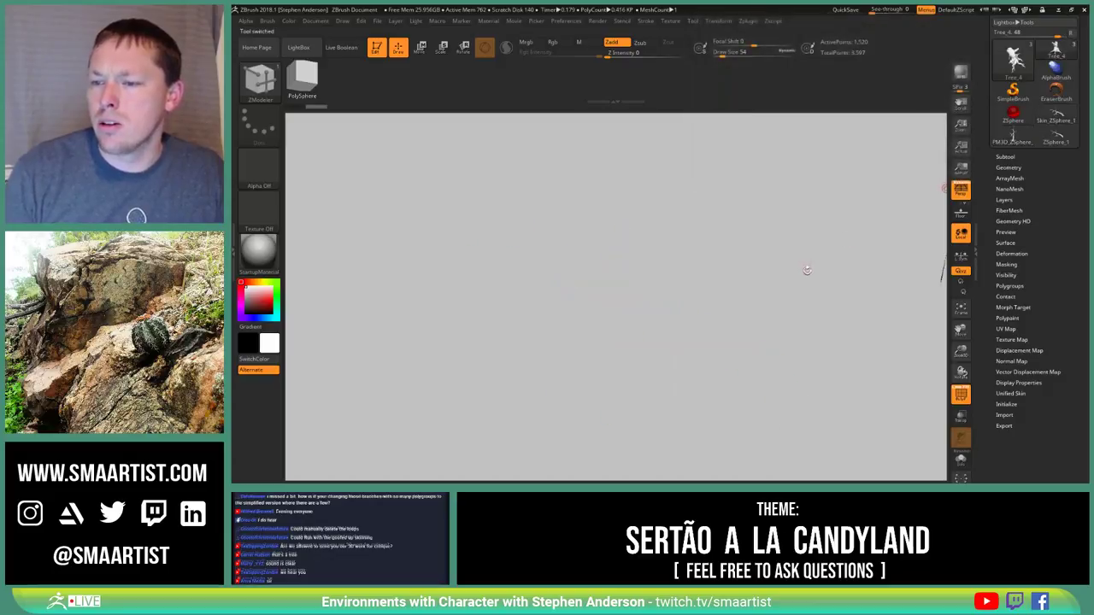
pyautogui.moveTo(819, 253); pyautogui.dragTo(852, 292)
pyautogui.click(1007, 157)
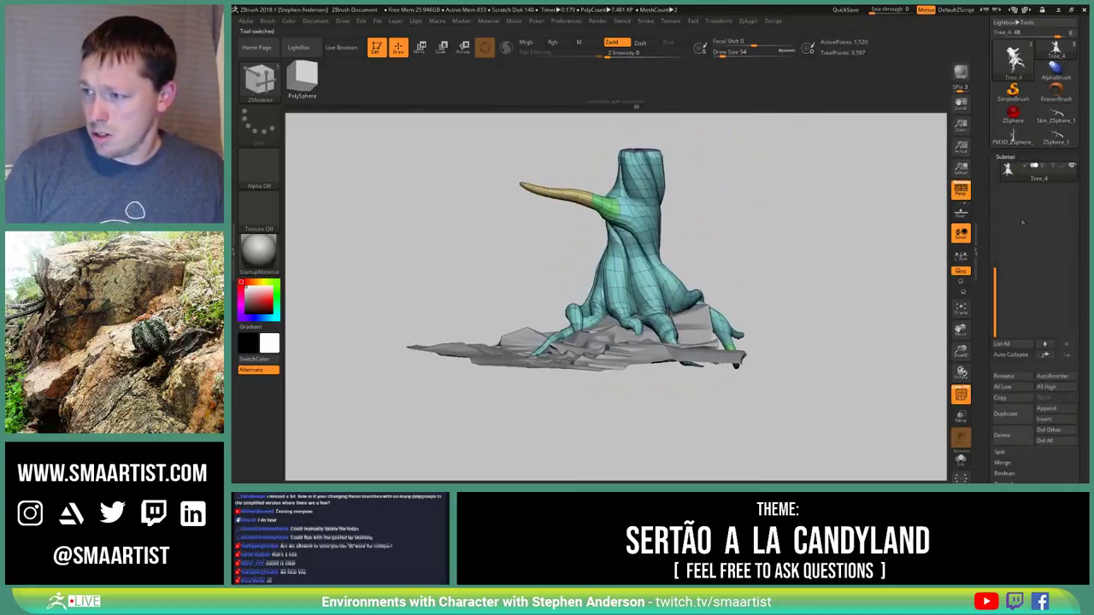
pyautogui.click(1056, 411)
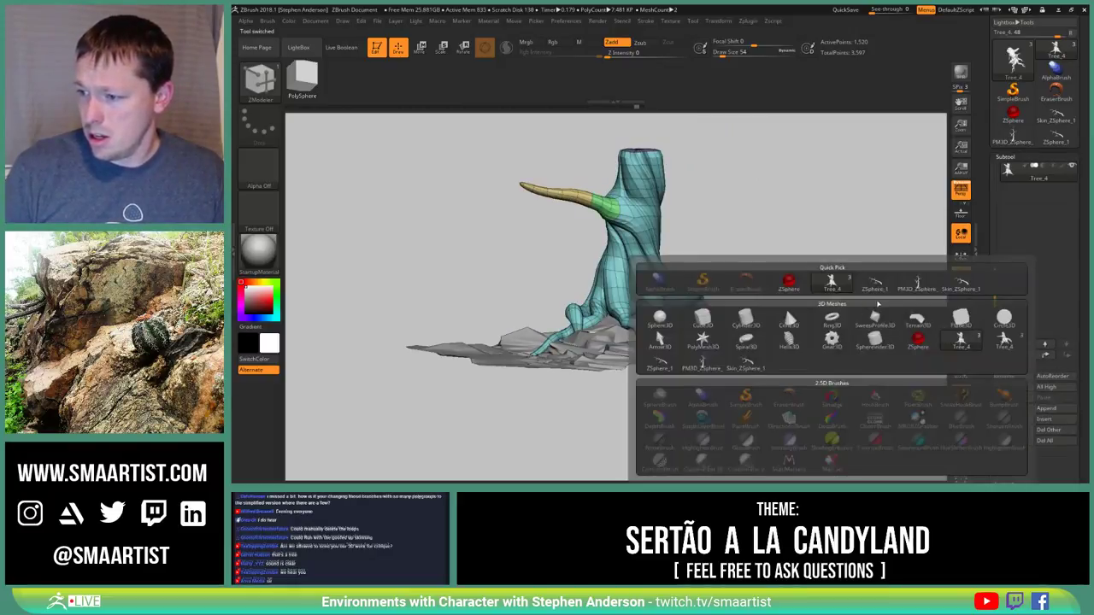
pyautogui.moveTo(917, 284)
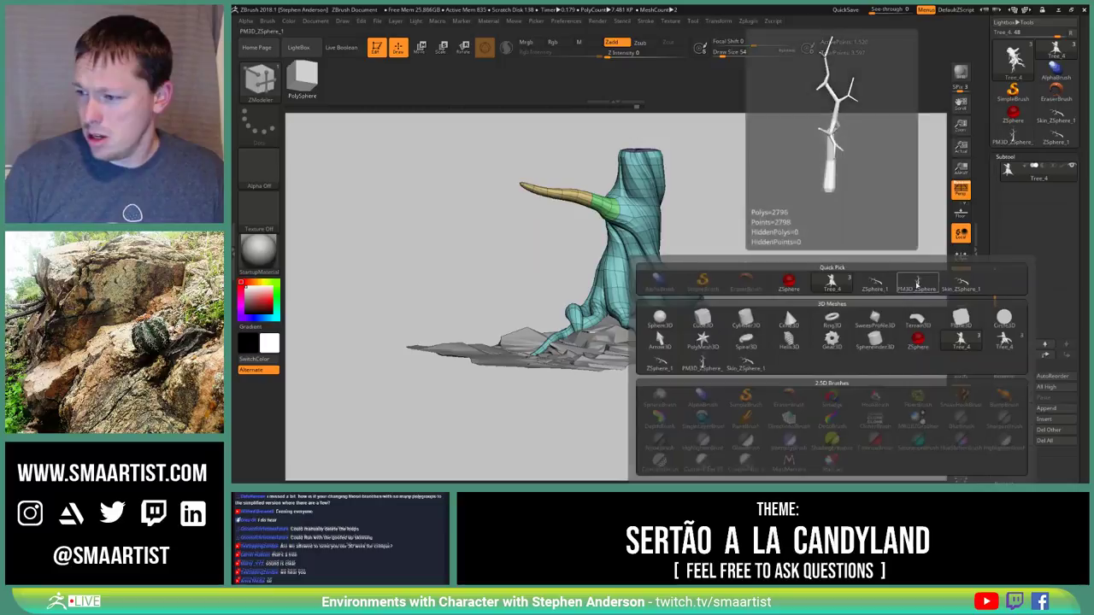
pyautogui.click(953, 285)
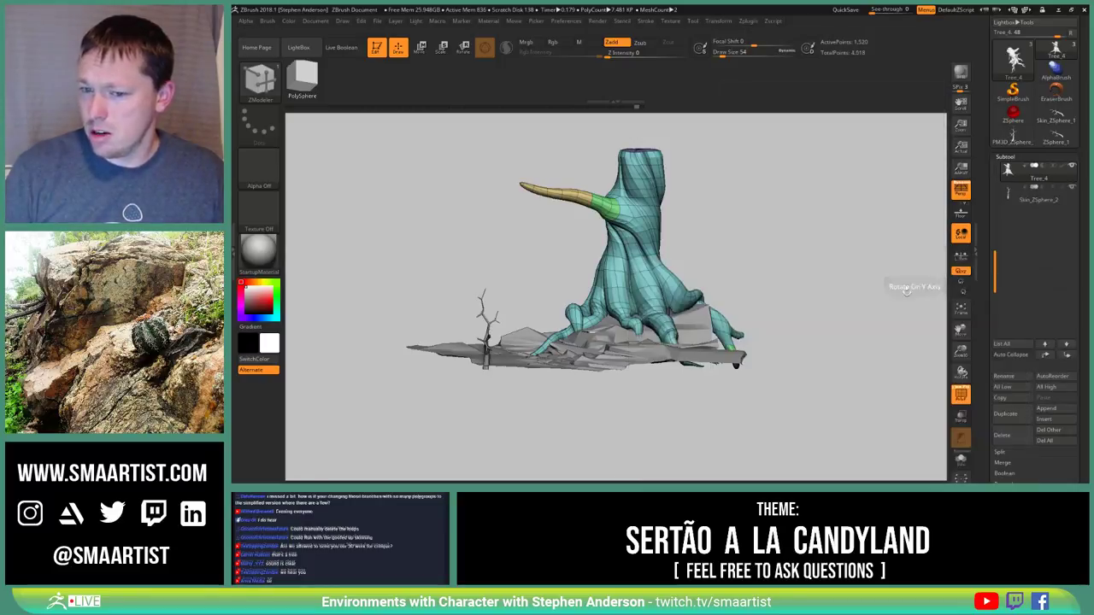
# Select the appended branch subtool and move it up to the upper part of the tree trunk
pyautogui.moveTo(786, 269); pyautogui.dragTo(802, 318)
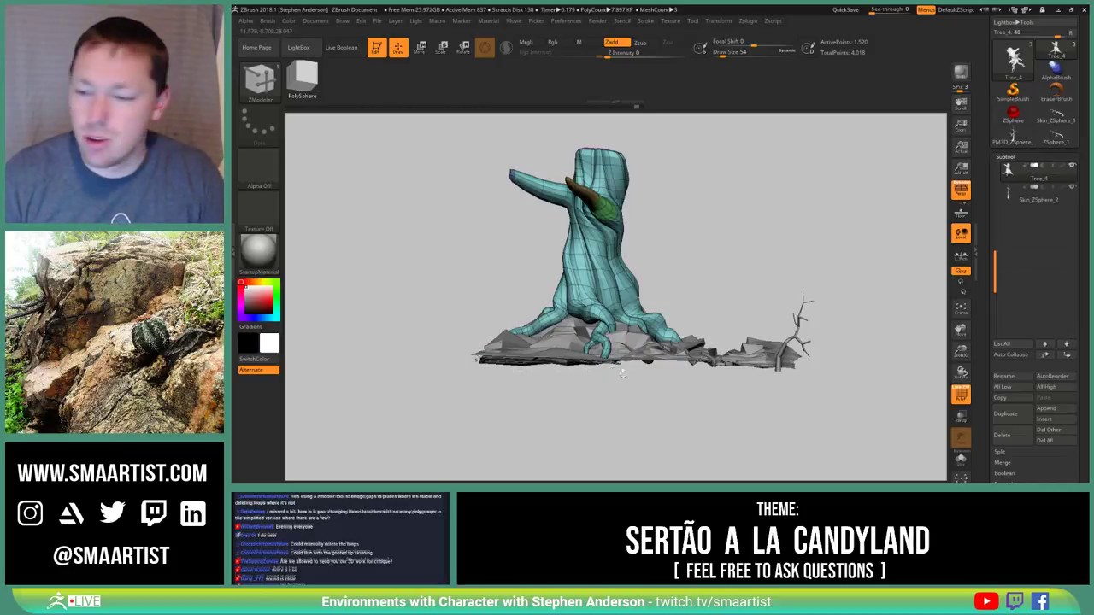
pyautogui.moveTo(688, 296); pyautogui.dragTo(724, 307)
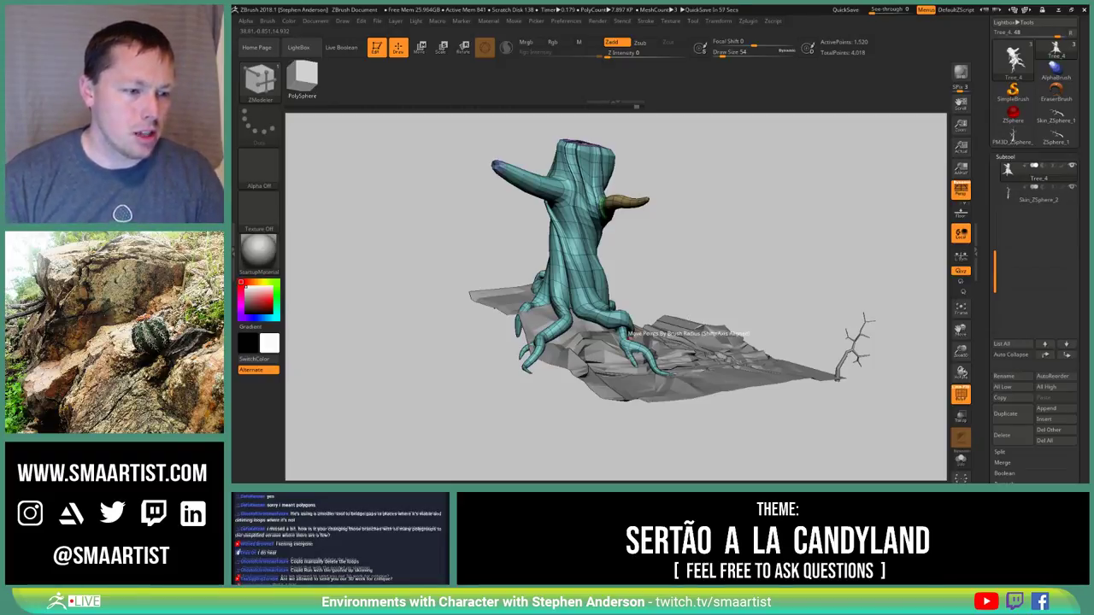
pyautogui.moveTo(571, 301); pyautogui.dragTo(611, 294, button='right')
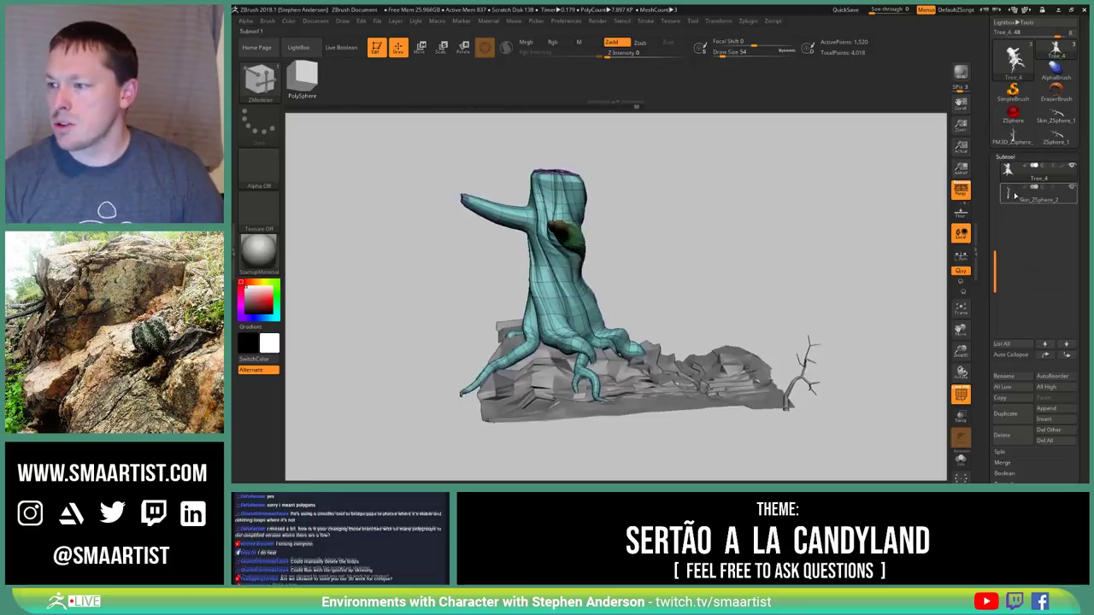
pyautogui.keyDown('alt'); pyautogui.click(808, 369); pyautogui.keyUp('alt')
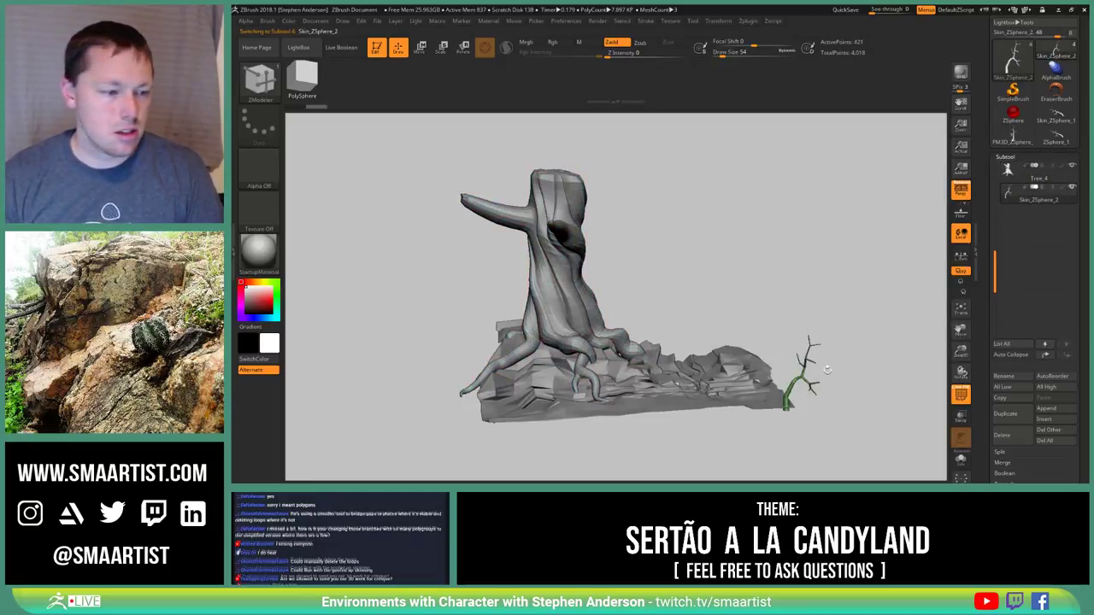
pyautogui.press('w')
pyautogui.moveTo(824, 374); pyautogui.dragTo(551, 168)
# Rotate the branch sideways so it extends outward in the direction of the trunk's long limb
pyautogui.keyDown('alt'); pyautogui.moveTo(616, 246); pyautogui.dragTo(643, 333, button='right'); pyautogui.keyUp('alt')
pyautogui.moveTo(643, 333); pyautogui.dragTo(777, 282)
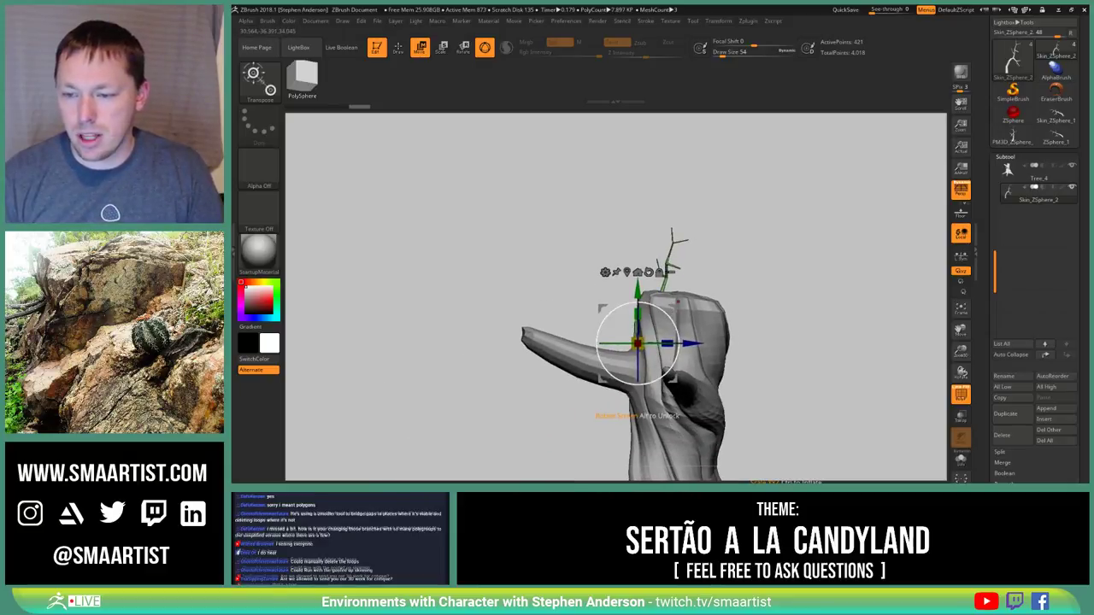
pyautogui.moveTo(671, 415); pyautogui.dragTo(637, 414)
pyautogui.moveTo(602, 306); pyautogui.dragTo(601, 307)
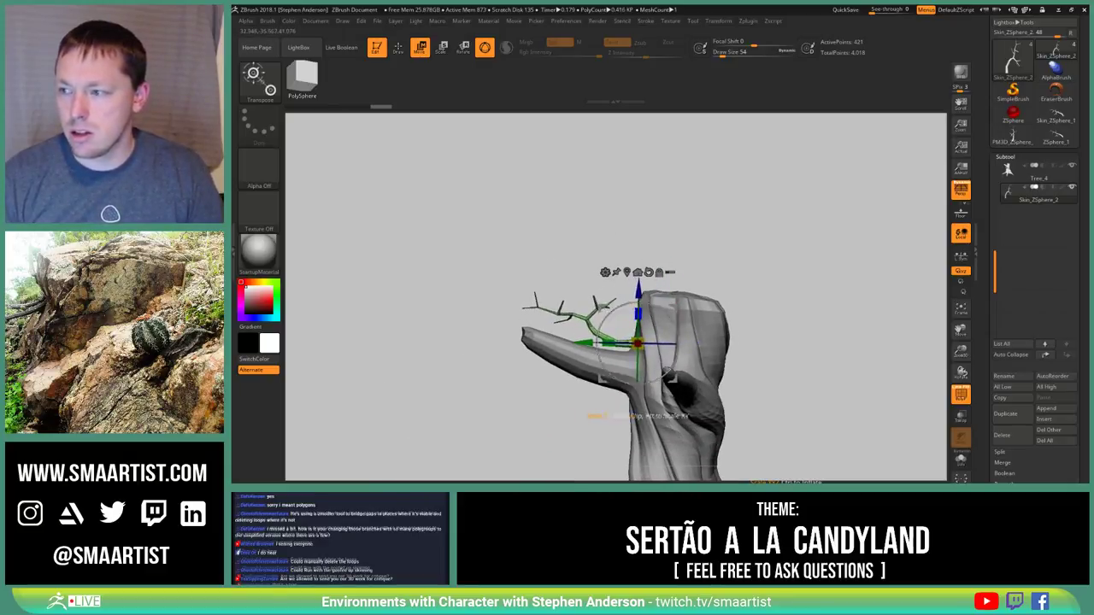
# Duplicate the placed branch subtool and undo the move and rotation on Skin_ZSphere_2 to keep it as a spare beside the terrain
pyautogui.keyDown('alt'); pyautogui.moveTo(674, 295); pyautogui.dragTo(566, 170, button='right'); pyautogui.keyUp('alt')
pyautogui.moveTo(596, 264); pyautogui.dragTo(605, 285)
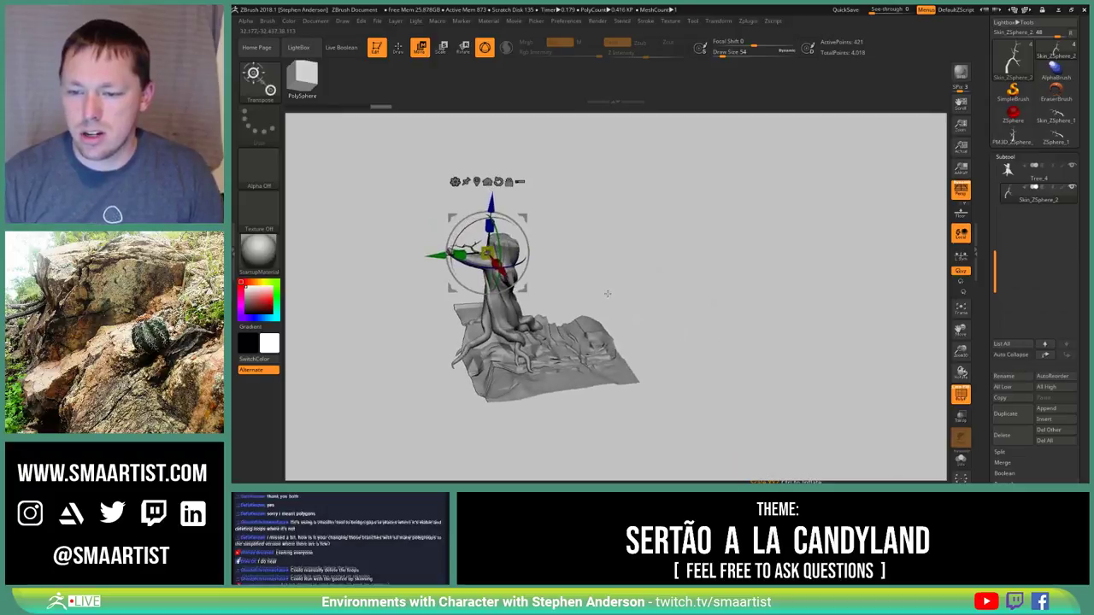
pyautogui.hotkey('ctrl', 'shift', 'd')
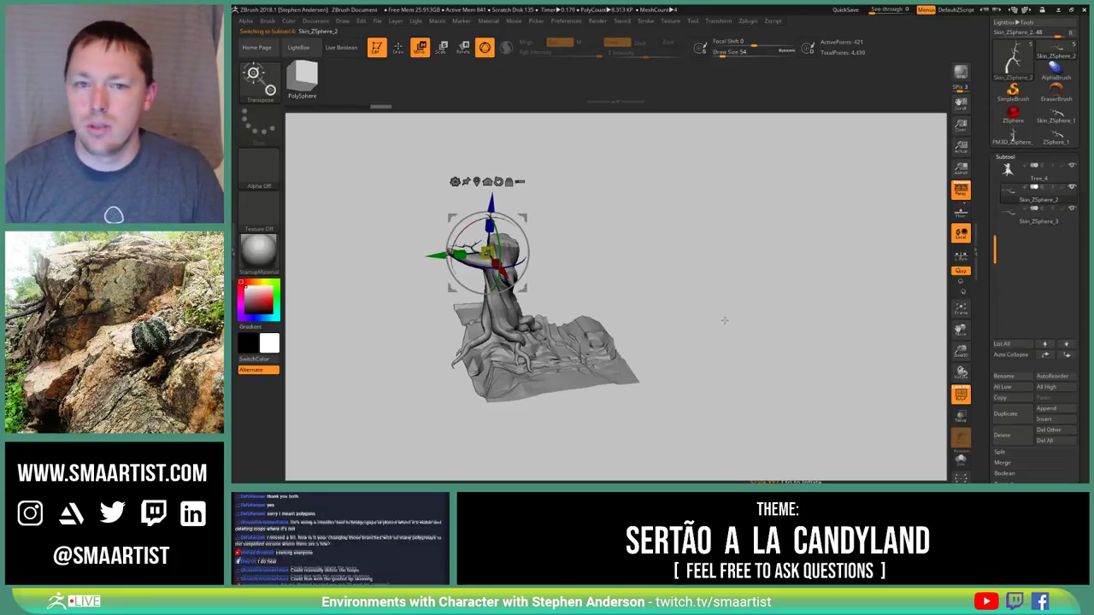
pyautogui.hotkey('ctrl', 'z')
pyautogui.hotkey('ctrl', 'z')
pyautogui.hotkey('ctrl', 'z')
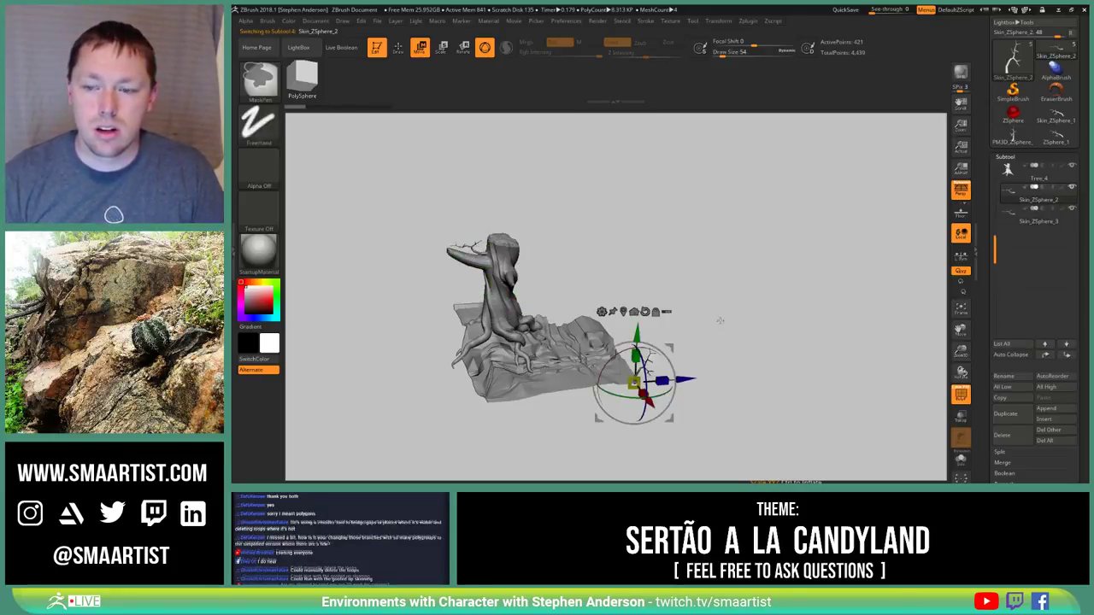
# Select the Skin_ZSphere_3 branch copy and scale it up about its base at the trunk's long limb
pyautogui.click(1015, 218)
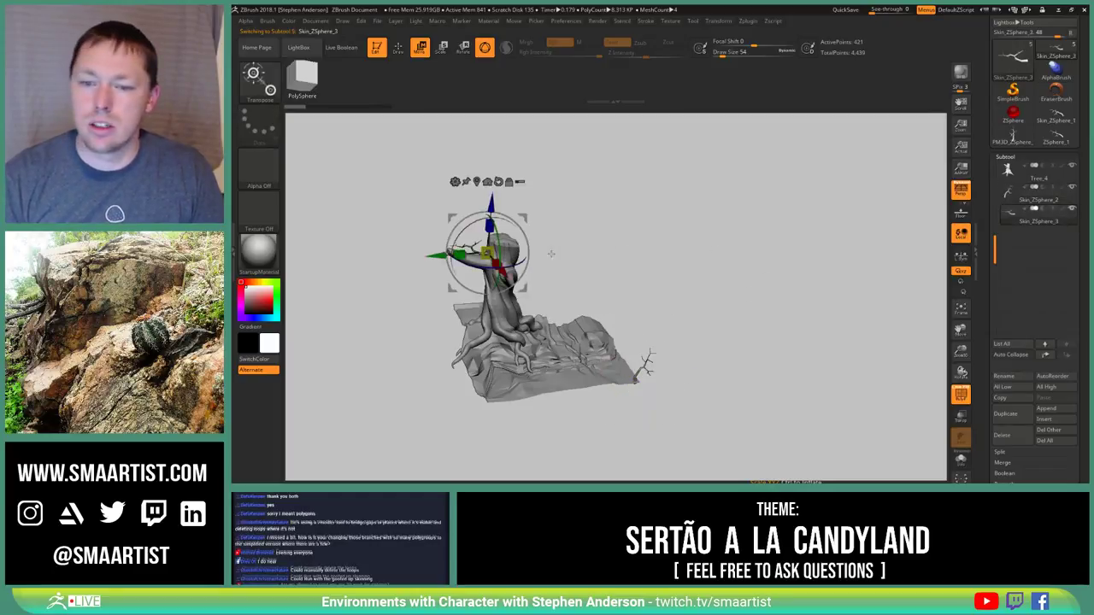
pyautogui.moveTo(466, 324); pyautogui.dragTo(466, 325)
pyautogui.keyDown('alt'); pyautogui.moveTo(594, 226); pyautogui.dragTo(694, 280); pyautogui.keyUp('alt')
pyautogui.moveTo(693, 280); pyautogui.dragTo(692, 264, button='right')
pyautogui.keyDown('ctrl'); pyautogui.moveTo(692, 263); pyautogui.dragTo(684, 237, button='right'); pyautogui.keyUp('ctrl')
pyautogui.keyDown('alt'); pyautogui.moveTo(684, 237); pyautogui.dragTo(726, 292, button='right'); pyautogui.keyUp('alt')
pyautogui.moveTo(630, 317); pyautogui.dragTo(619, 323)
pyautogui.moveTo(665, 350); pyautogui.dragTo(656, 361)
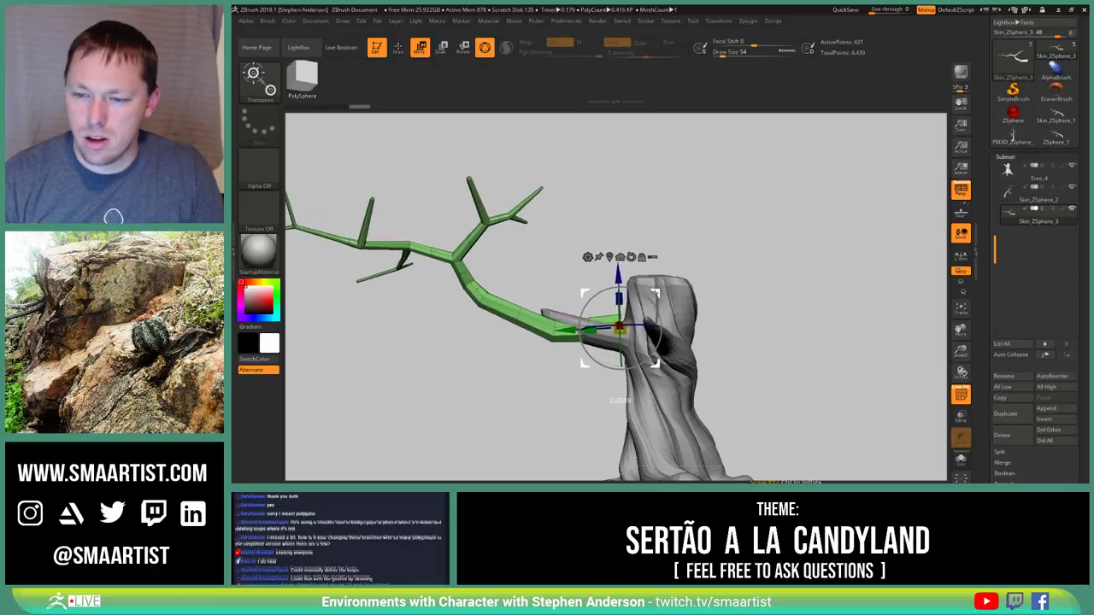
pyautogui.keyDown('ctrl'); pyautogui.moveTo(708, 295); pyautogui.dragTo(723, 345, button='right'); pyautogui.keyUp('ctrl')
# Set the ZModeler polygon action to Delete Polyloop and remove the polyloop at the branch's base
pyautogui.press('q')
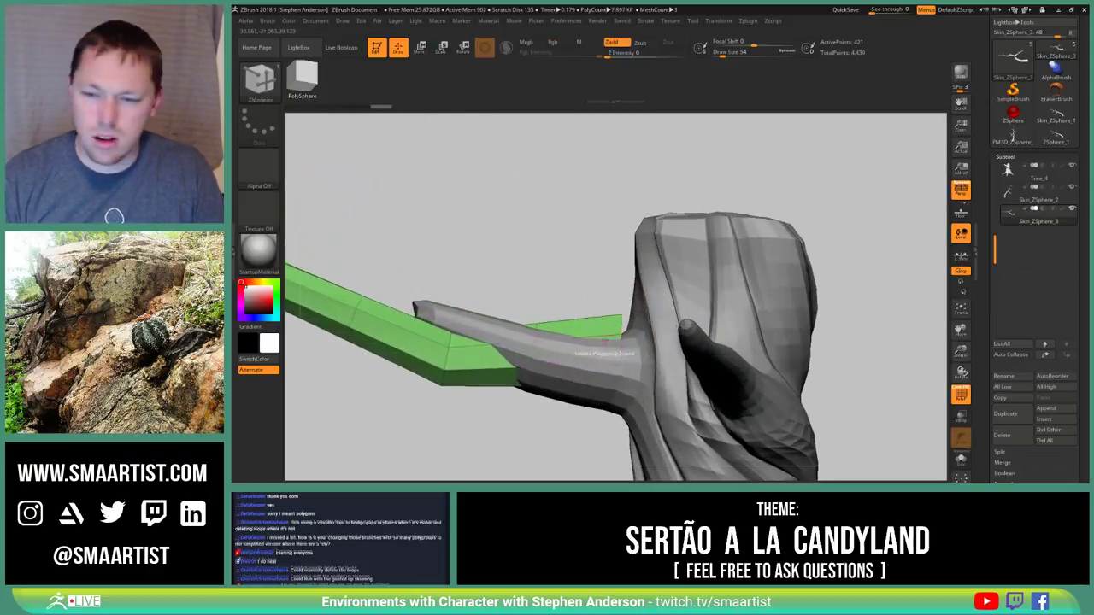
pyautogui.press('space')
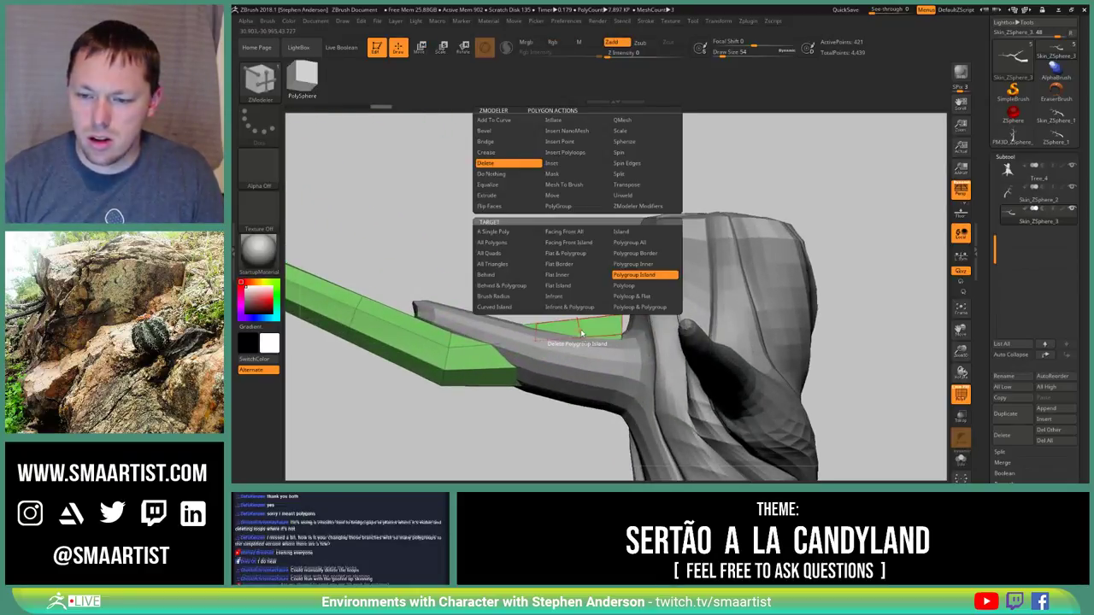
pyautogui.click(645, 286)
pyautogui.click(578, 332)
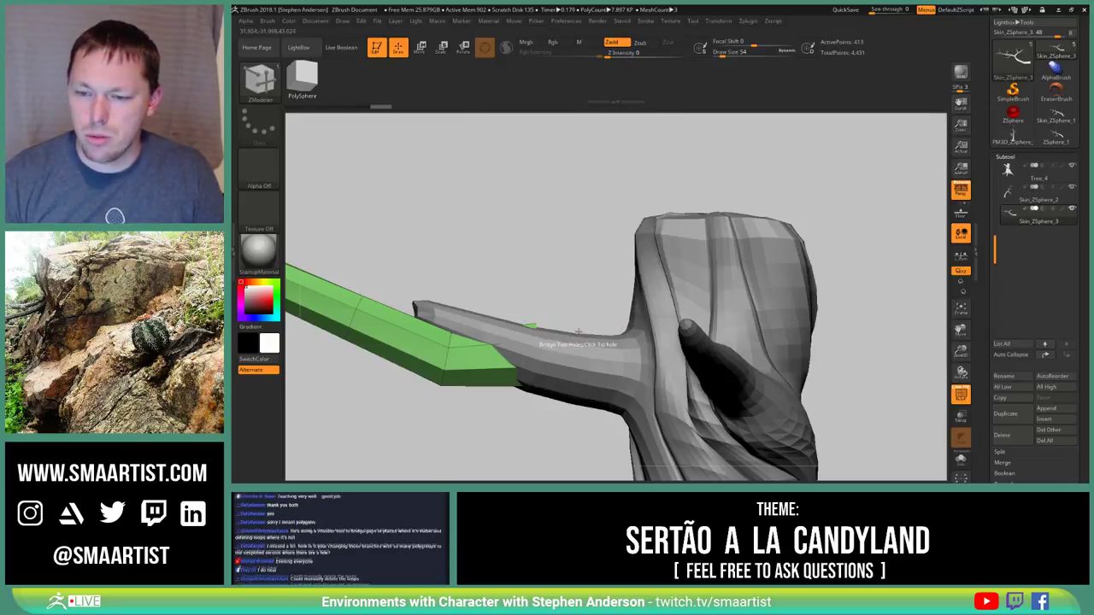
# Switch to the Tree_4 subtool and delete the long limb's polyloops, leaving an open hole in the trunk
pyautogui.keyDown('alt'); pyautogui.click(588, 363); pyautogui.keyUp('alt')
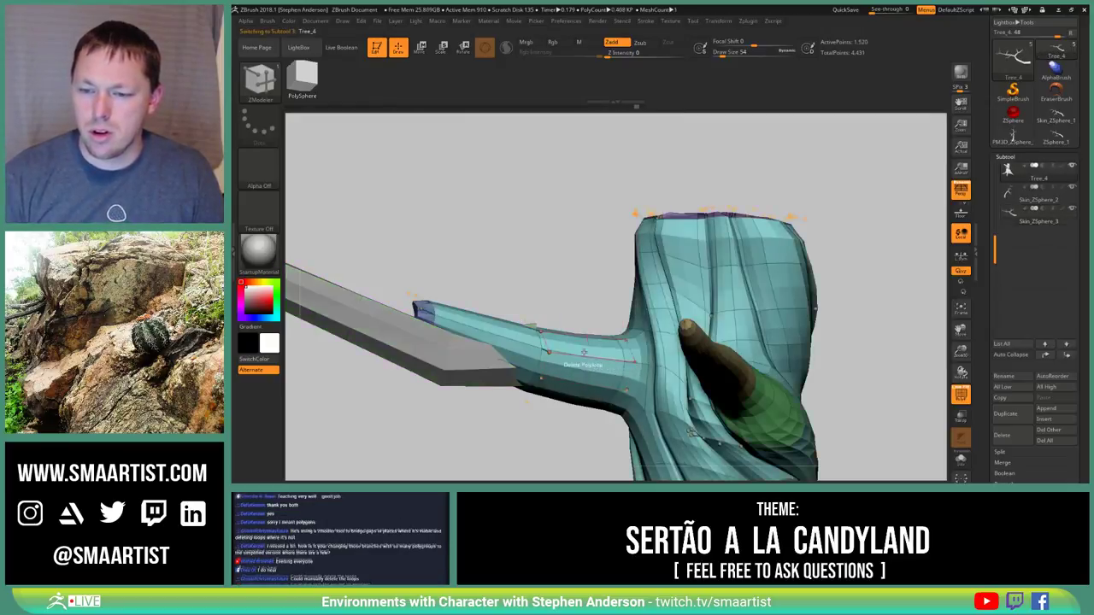
pyautogui.click(586, 351)
pyautogui.moveTo(568, 351); pyautogui.dragTo(537, 361)
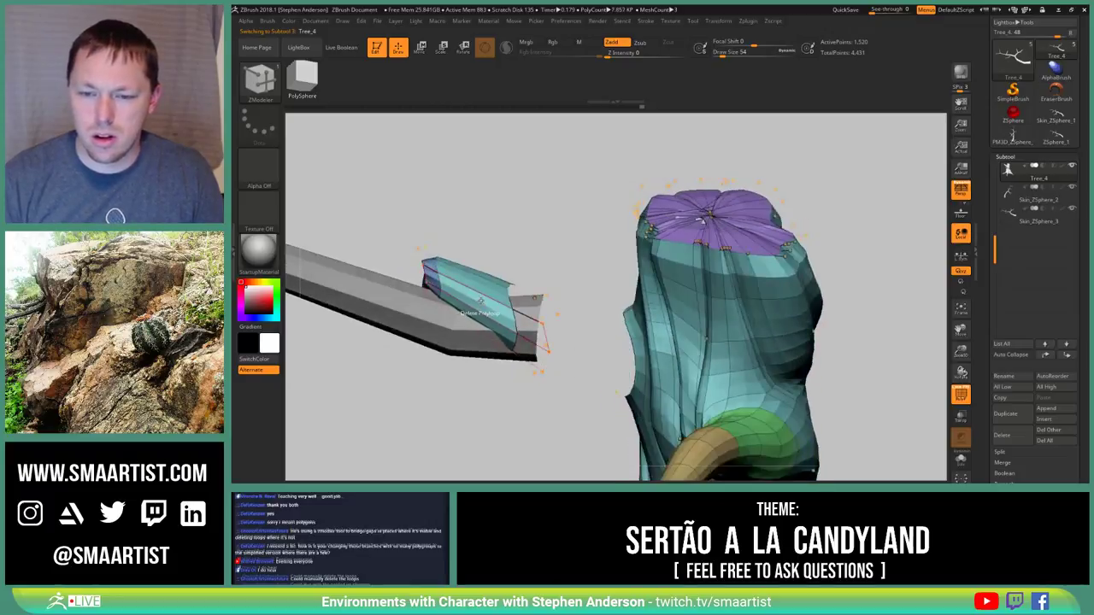
pyautogui.click(484, 302)
pyautogui.moveTo(560, 355); pyautogui.dragTo(830, 354)
pyautogui.moveTo(408, 293); pyautogui.dragTo(846, 318)
pyautogui.moveTo(859, 311)
pyautogui.mouseDown(button='right')
pyautogui.moveTo(919, 299)
pyautogui.moveTo(881, 247)
pyautogui.mouseUp(button='right')
pyautogui.moveTo(752, 230)
pyautogui.keyDown('ctrl'); pyautogui.mouseDown(button='right')
pyautogui.moveTo(715, 273)
pyautogui.moveTo(735, 296)
pyautogui.mouseUp(button='right'); pyautogui.keyUp('ctrl')
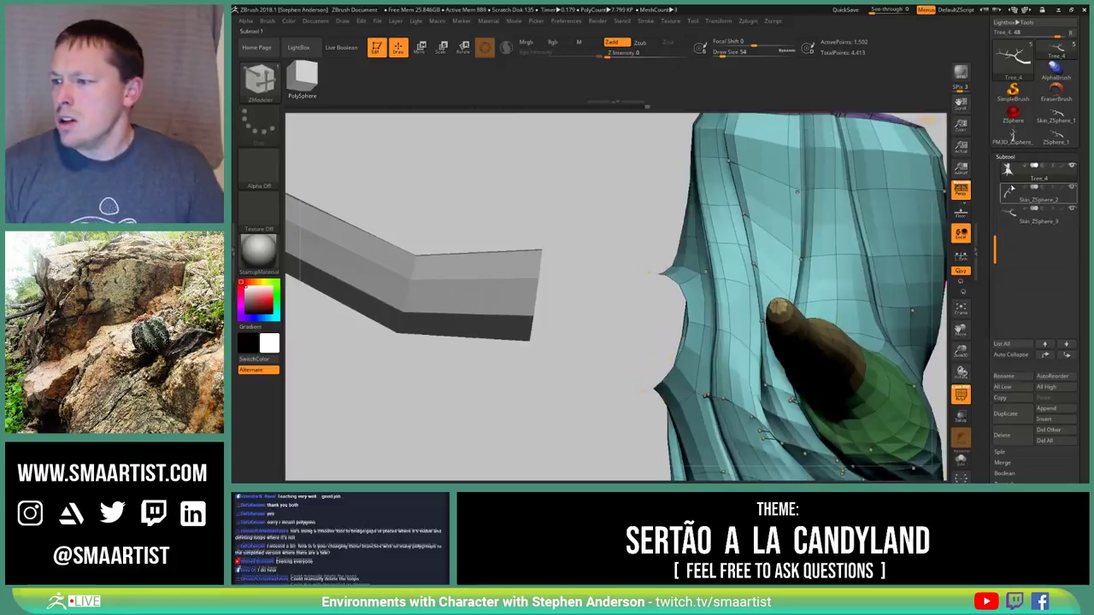
# Merge the Tree_4 subtool down with the spare branch directly below it
pyautogui.click(1022, 475)
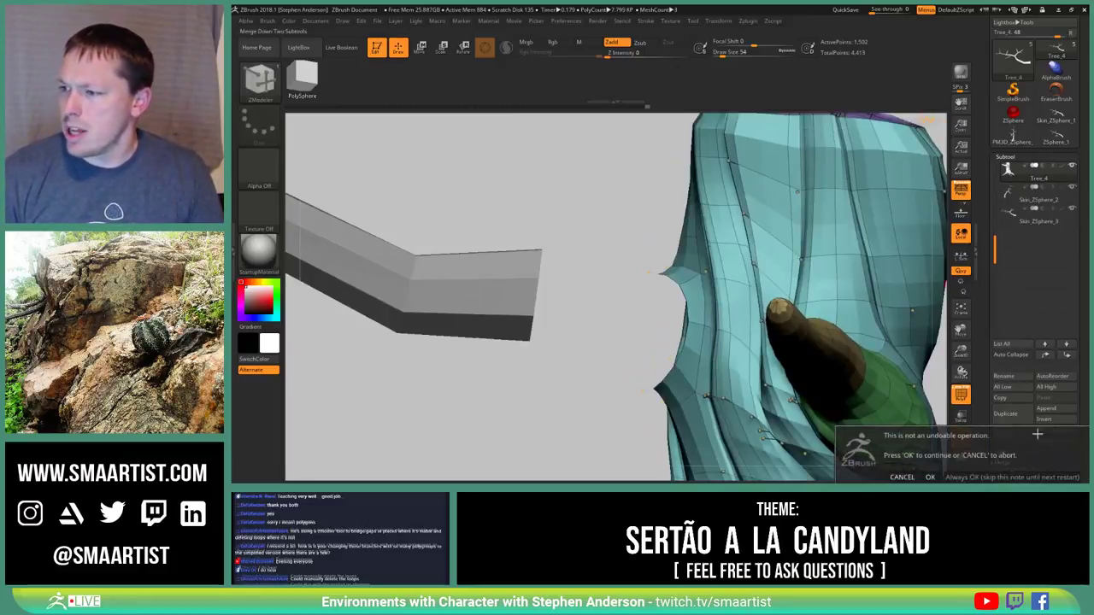
pyautogui.click(932, 477)
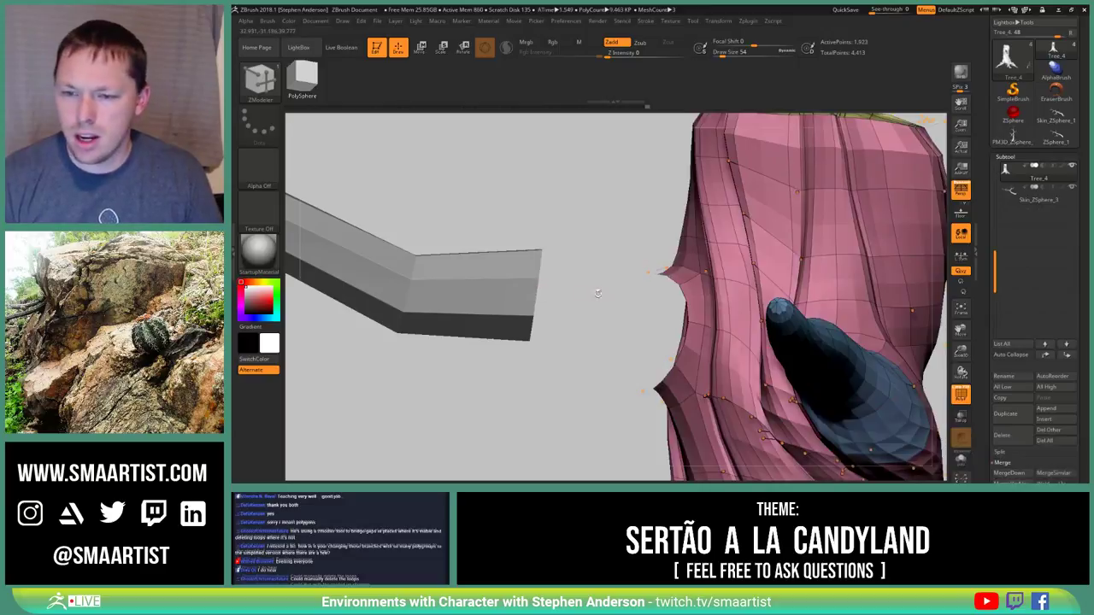
pyautogui.keyDown('ctrl'); pyautogui.moveTo(628, 357); pyautogui.dragTo(535, 190, button='right'); pyautogui.keyUp('ctrl')
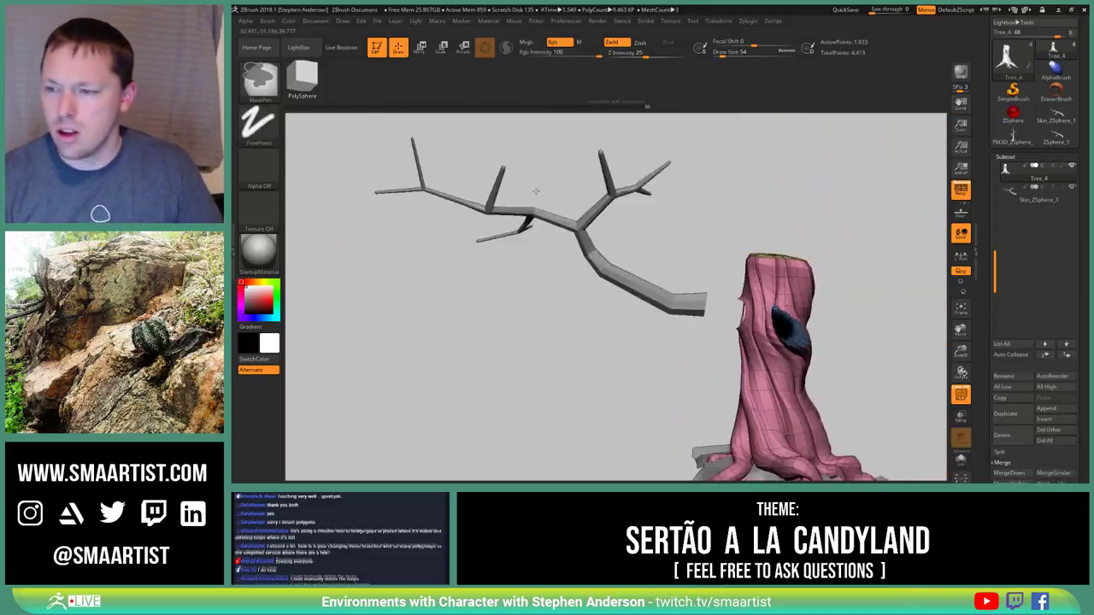
# Isolate the trunk and split the hidden spare branch back out into its own subtool
pyautogui.keyDown('alt'); pyautogui.moveTo(596, 297); pyautogui.dragTo(478, 201, button='right'); pyautogui.keyUp('alt')
pyautogui.moveTo(512, 240)
pyautogui.mouseDown(button='right')
pyautogui.moveTo(590, 268)
pyautogui.moveTo(467, 275)
pyautogui.moveTo(482, 294)
pyautogui.mouseUp(button='right')
pyautogui.keyDown('alt'); pyautogui.moveTo(753, 362); pyautogui.dragTo(709, 309, button='right'); pyautogui.keyUp('alt')
pyautogui.keyDown('ctrl'); pyautogui.keyDown('shift'); pyautogui.moveTo(686, 277); pyautogui.dragTo(877, 452); pyautogui.keyUp('shift'); pyautogui.keyUp('ctrl')
pyautogui.click(999, 452)
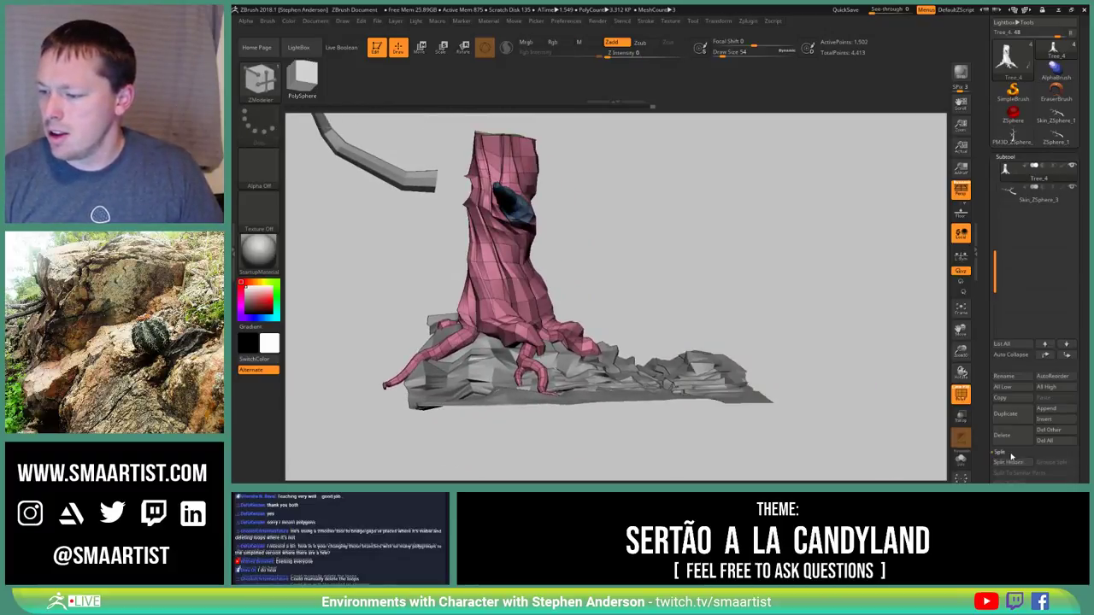
pyautogui.click(1026, 463)
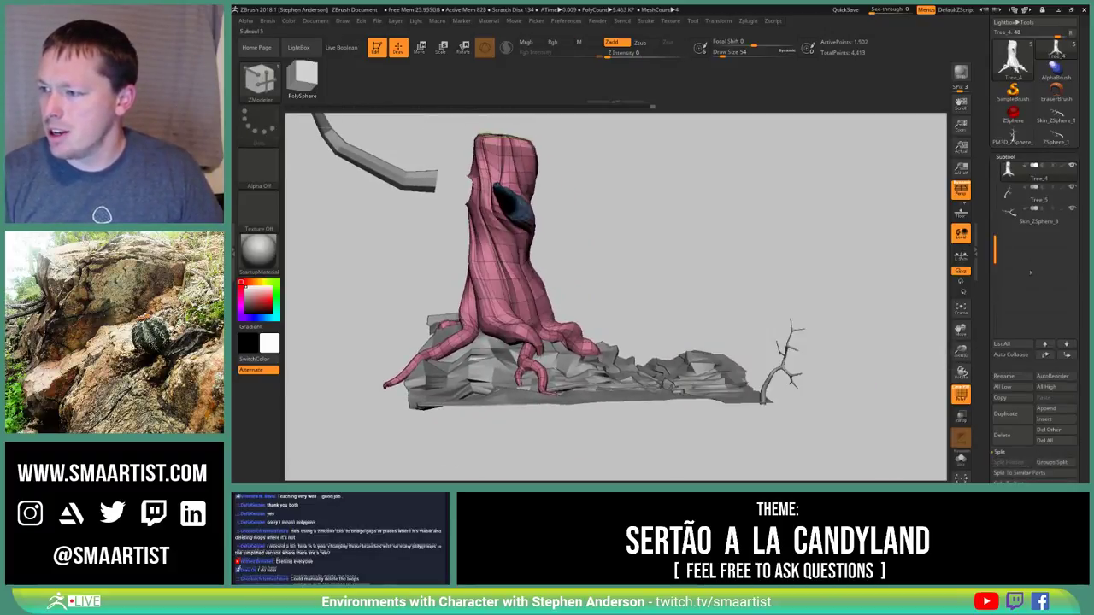
# Reorder the Tree_5 spare branch to the end of the subtools and merge Tree_4 down with Skin_ZSphere_3
pyautogui.click(1018, 196)
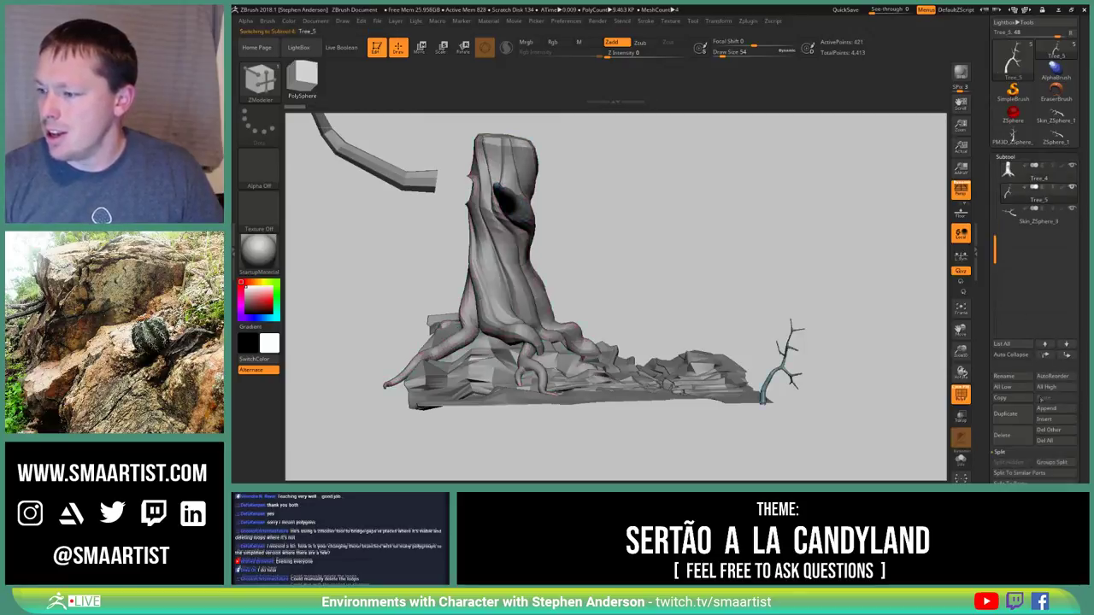
pyautogui.click(1066, 355)
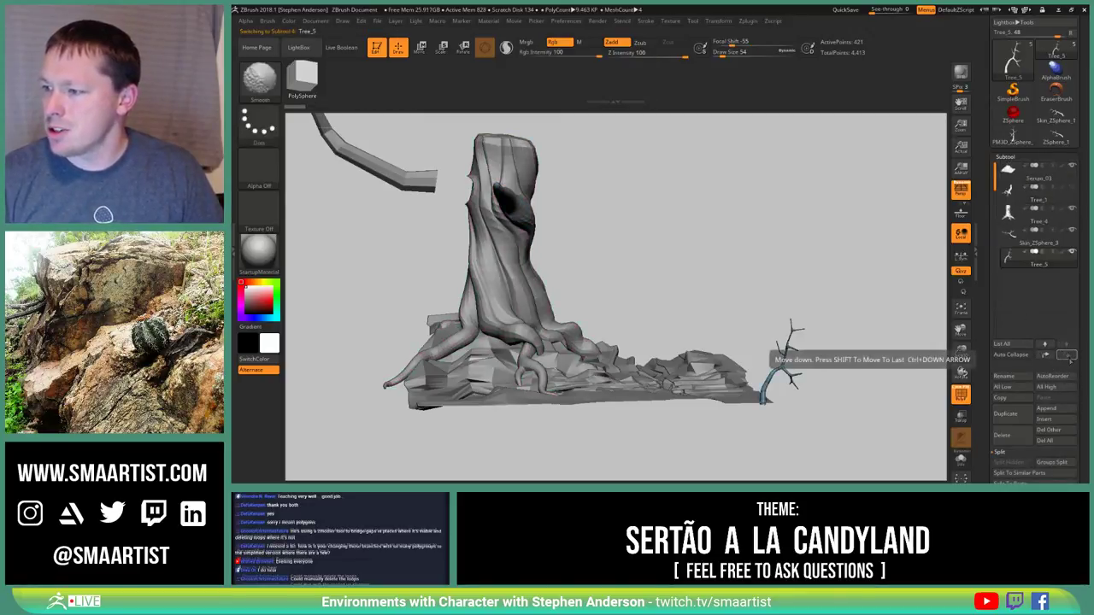
pyautogui.click(1017, 215)
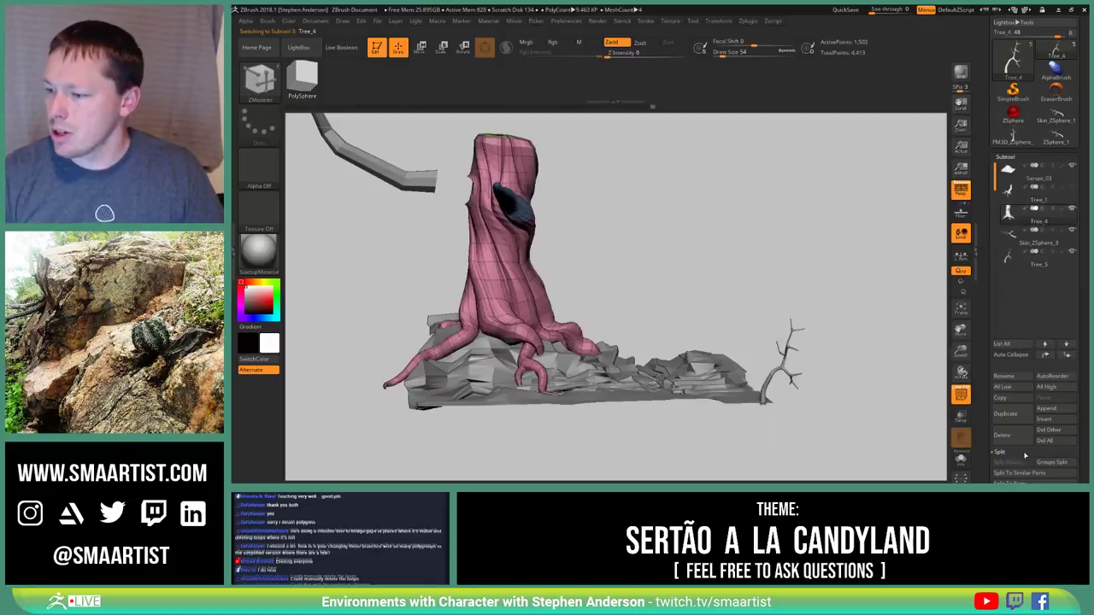
pyautogui.click(1060, 452)
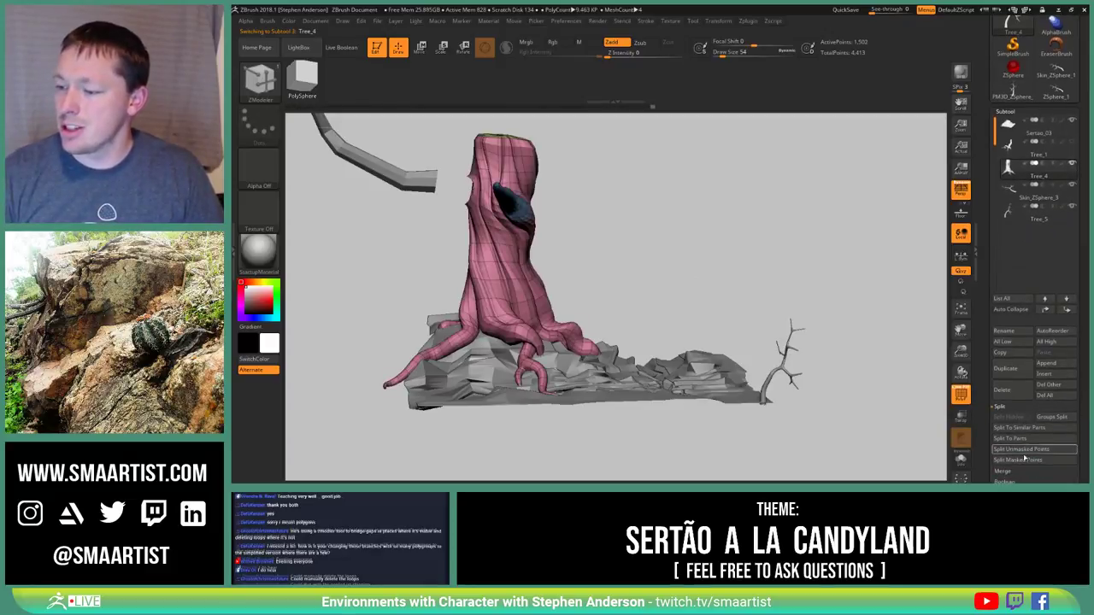
pyautogui.click(1009, 473)
pyautogui.click(1009, 428)
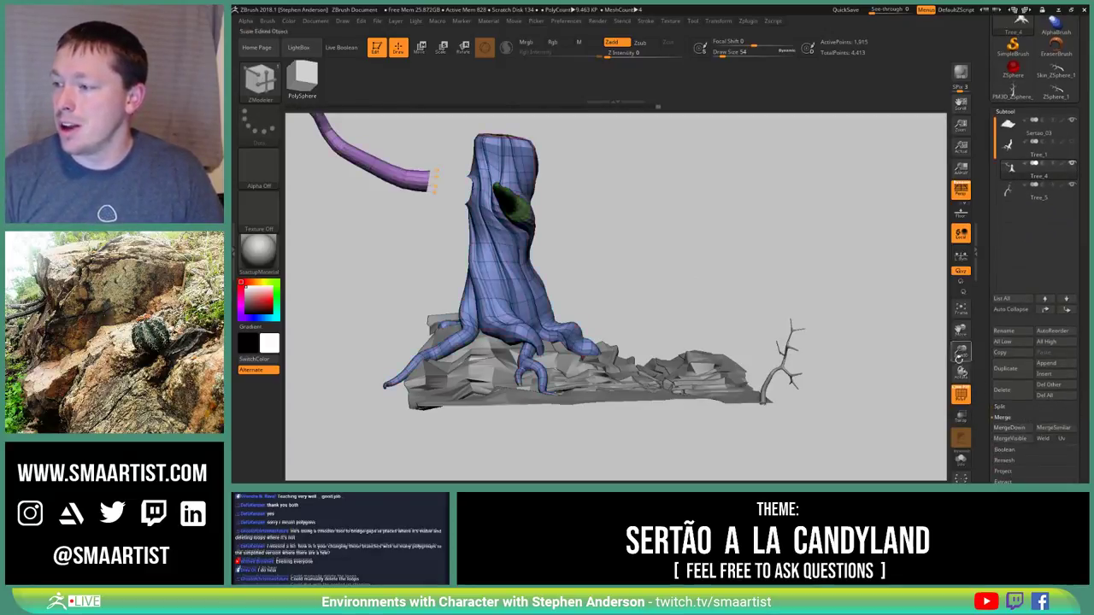
# Turn off the smoothed subdivision display on the merged tree to work on its low-poly faces
pyautogui.moveTo(515, 251)
pyautogui.keyDown('alt'); pyautogui.mouseDown(button='right')
pyautogui.moveTo(553, 280)
pyautogui.moveTo(577, 313)
pyautogui.moveTo(579, 342)
pyautogui.mouseUp(button='right'); pyautogui.keyUp('alt')
pyautogui.moveTo(513, 248); pyautogui.dragTo(548, 277)
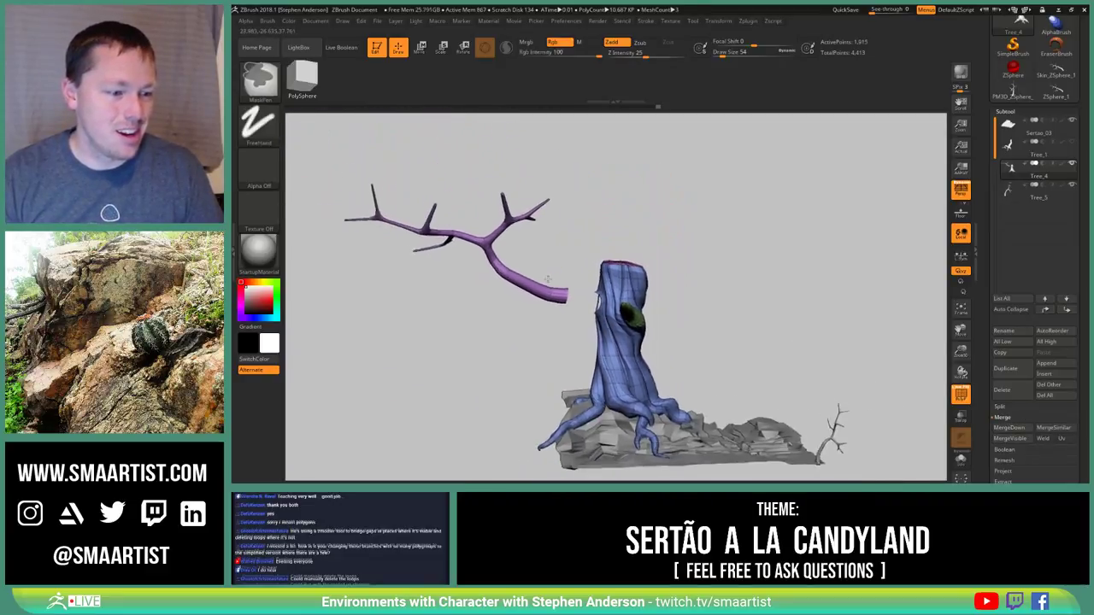
pyautogui.moveTo(548, 278)
pyautogui.keyDown('ctrl'); pyautogui.mouseDown(button='right')
pyautogui.moveTo(487, 273)
pyautogui.moveTo(511, 269)
pyautogui.moveTo(504, 254)
pyautogui.moveTo(531, 252)
pyautogui.moveTo(496, 255)
pyautogui.mouseUp(button='right'); pyautogui.keyUp('ctrl')
pyautogui.hotkey('shift', 'd')
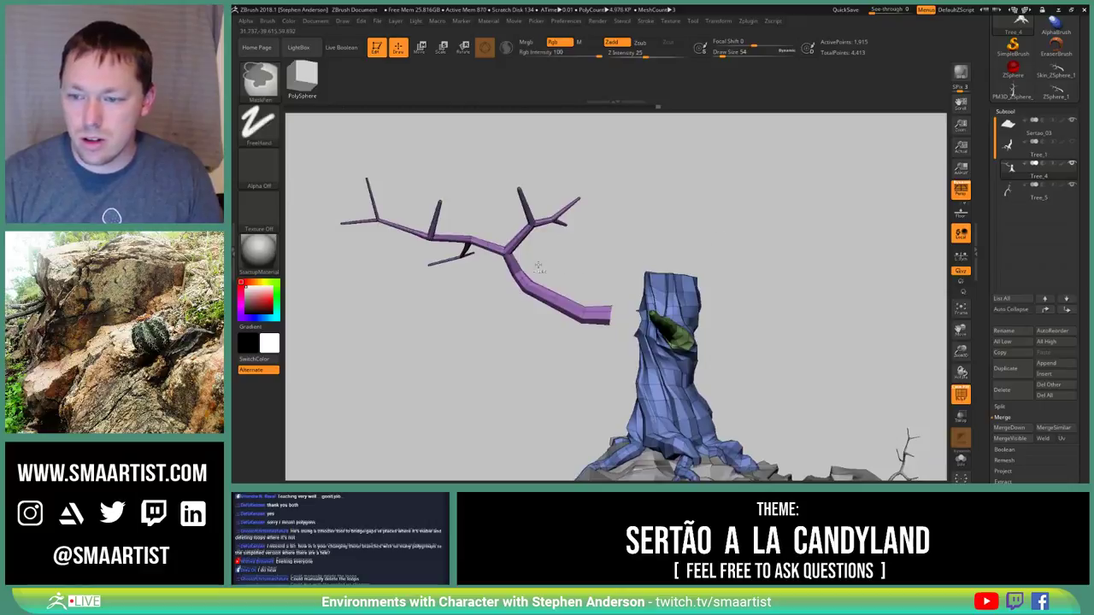
# With the trunk masked, scale the branch down about its base beside the trunk's hole and clear the mask
pyautogui.press('w')
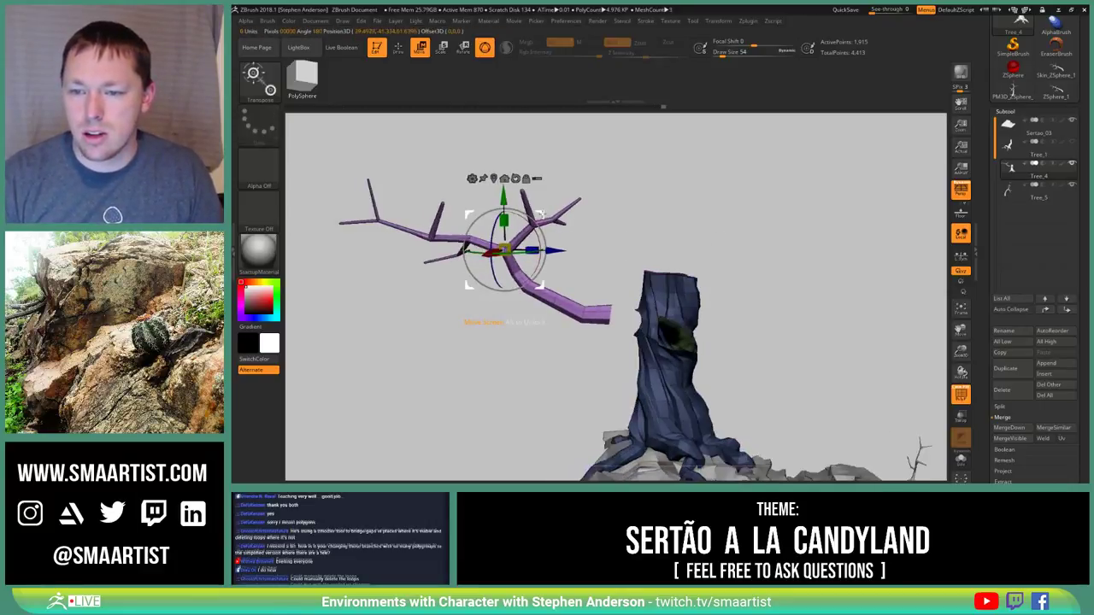
pyautogui.moveTo(541, 214); pyautogui.dragTo(662, 281)
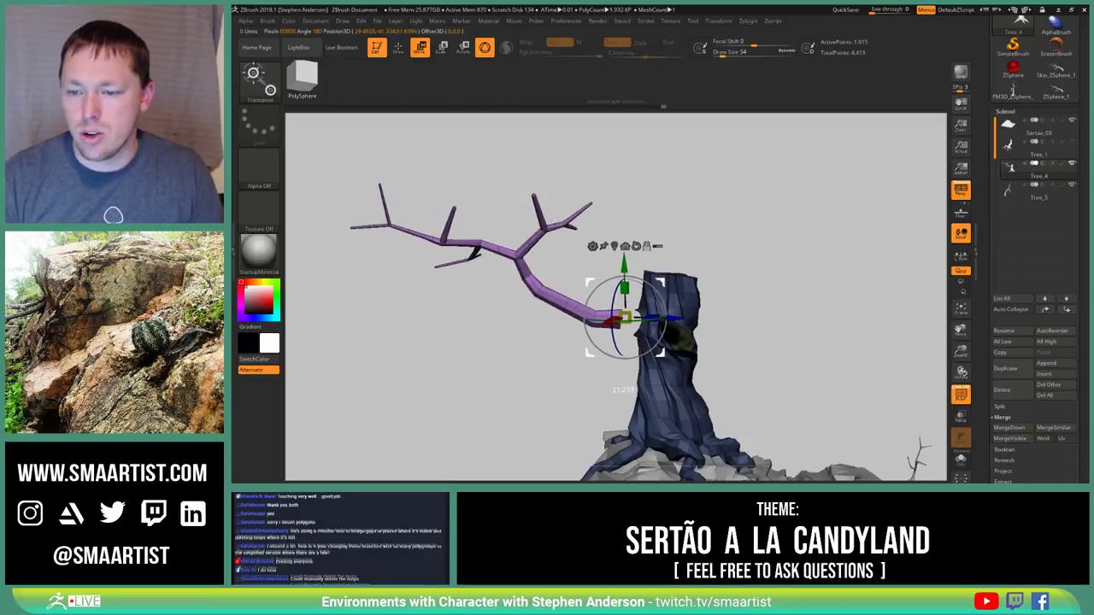
pyautogui.keyDown('alt'); pyautogui.moveTo(624, 318); pyautogui.dragTo(617, 320); pyautogui.keyUp('alt')
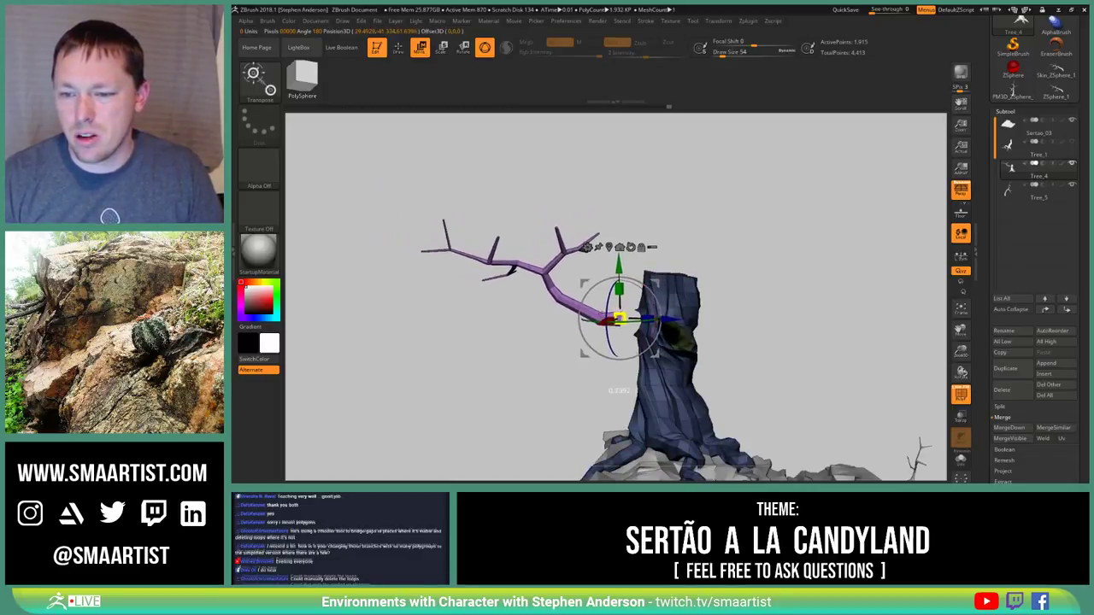
pyautogui.moveTo(687, 293)
pyautogui.mouseDown()
pyautogui.moveTo(778, 299)
pyautogui.moveTo(727, 306)
pyautogui.moveTo(736, 395)
pyautogui.mouseUp()
pyautogui.press('q')
pyautogui.moveTo(564, 377); pyautogui.dragTo(590, 359)
pyautogui.moveTo(590, 330); pyautogui.dragTo(667, 342, button='right')
pyautogui.keyDown('ctrl'); pyautogui.moveTo(625, 212); pyautogui.dragTo(652, 238); pyautogui.keyUp('ctrl')
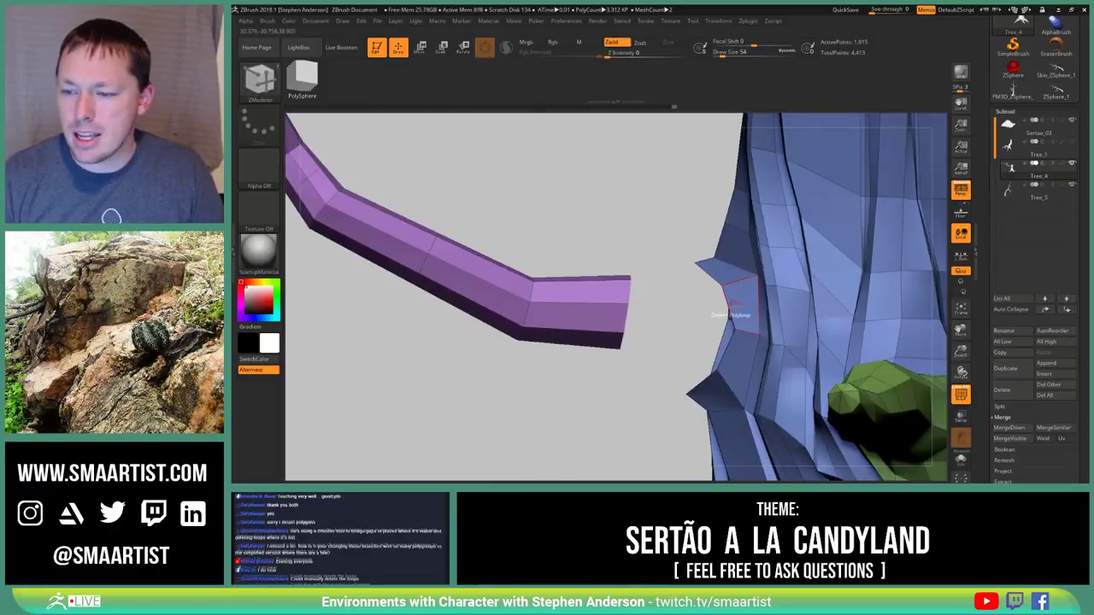
# Bridge the branch's open end to the trunk's hole with the ZModeler Bridge Two Holes edge action
pyautogui.press('space')
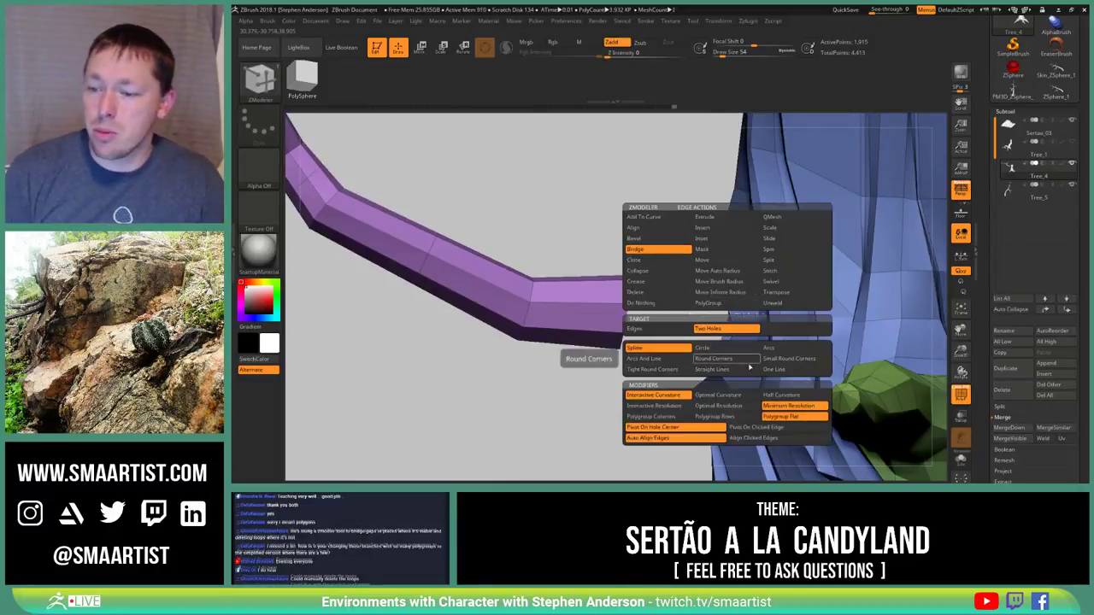
pyautogui.click(653, 291)
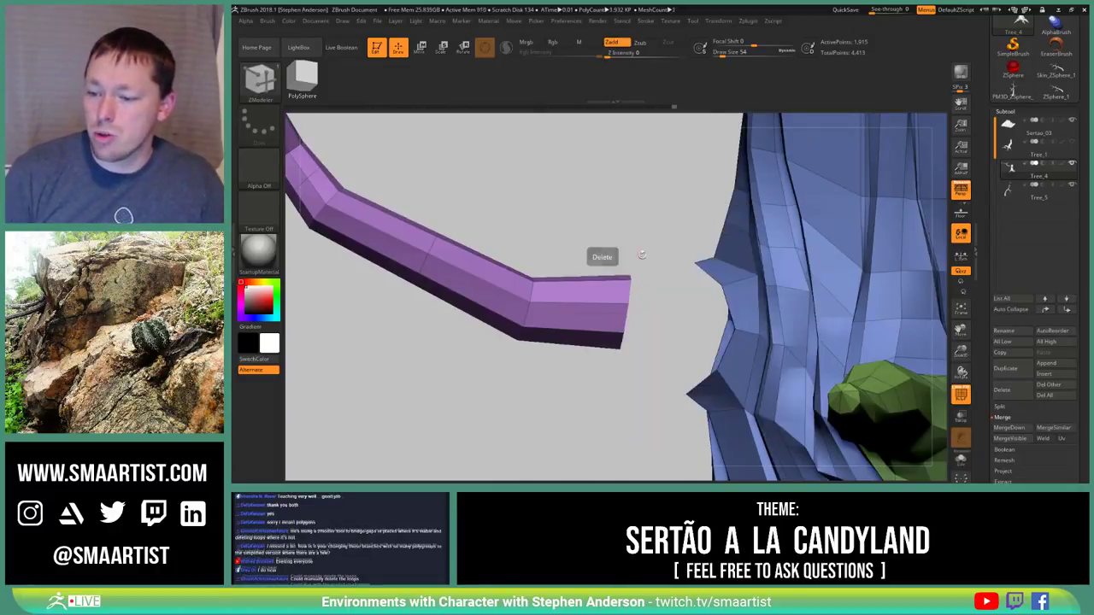
pyautogui.click(629, 296)
pyautogui.moveTo(642, 296); pyautogui.dragTo(855, 287, button='right')
pyautogui.moveTo(769, 291); pyautogui.dragTo(641, 376, button='right')
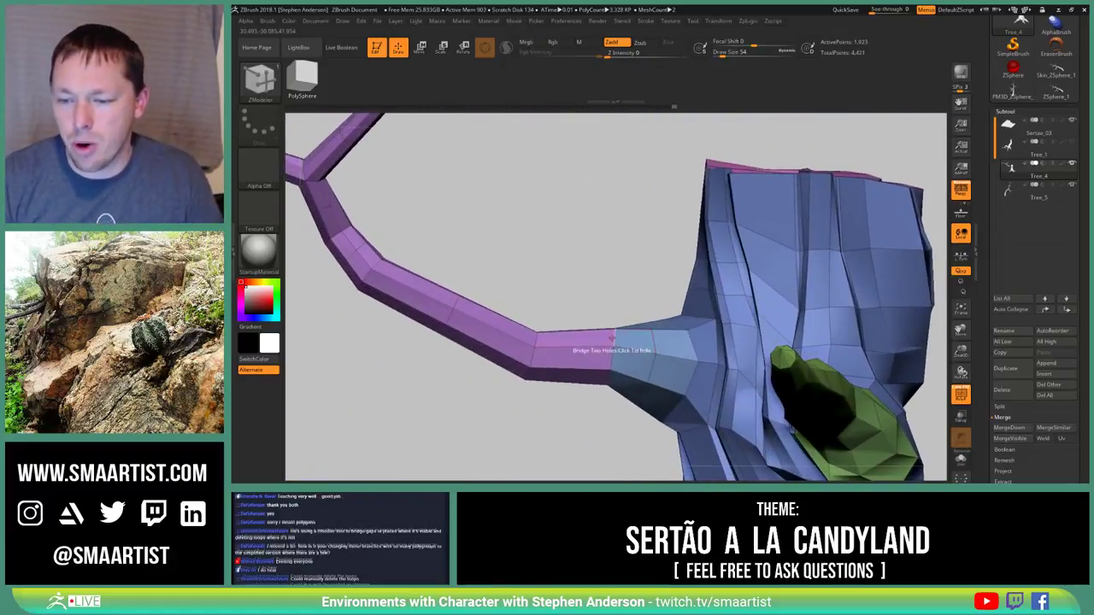
# Delete the extra edge loops at the bridged joint and insert a single edge loop across the bridge
pyautogui.press('space')
pyautogui.click(601, 229)
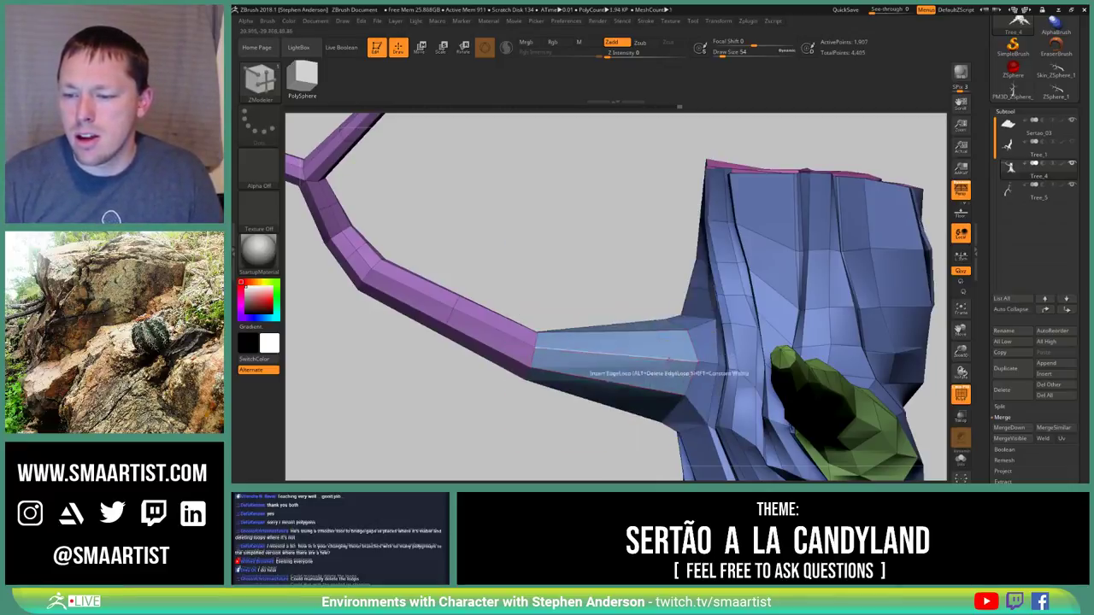
pyautogui.moveTo(658, 363)
pyautogui.mouseDown(button='right')
pyautogui.moveTo(582, 364)
pyautogui.moveTo(645, 370)
pyautogui.moveTo(686, 349)
pyautogui.mouseUp(button='right')
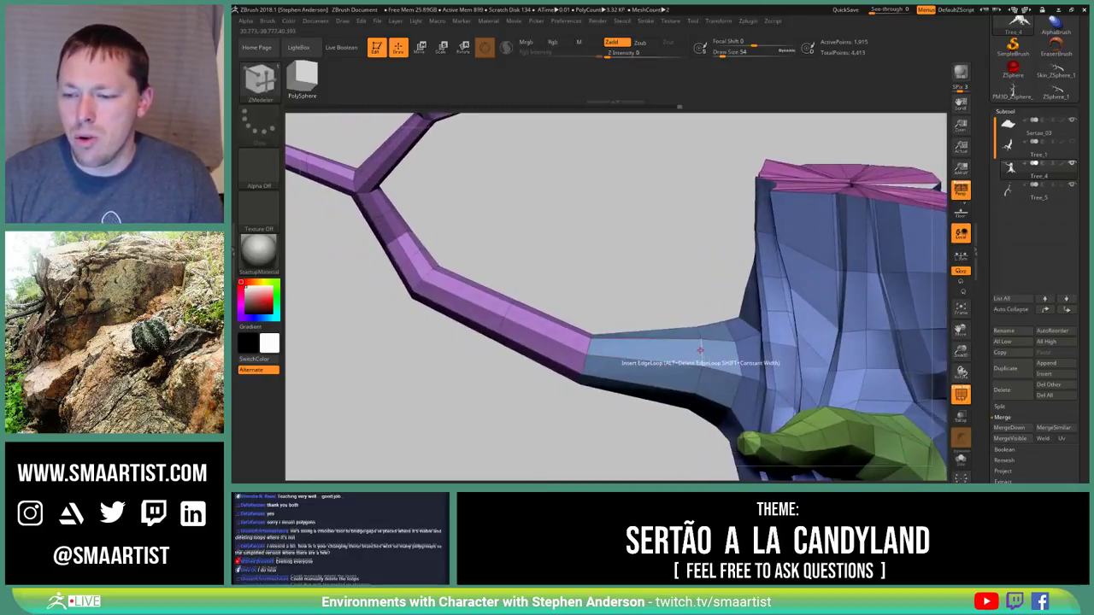
# Slide the bridge's edge loop toward the branch with the ZModeler Slide action to even out the spacing
pyautogui.press('space')
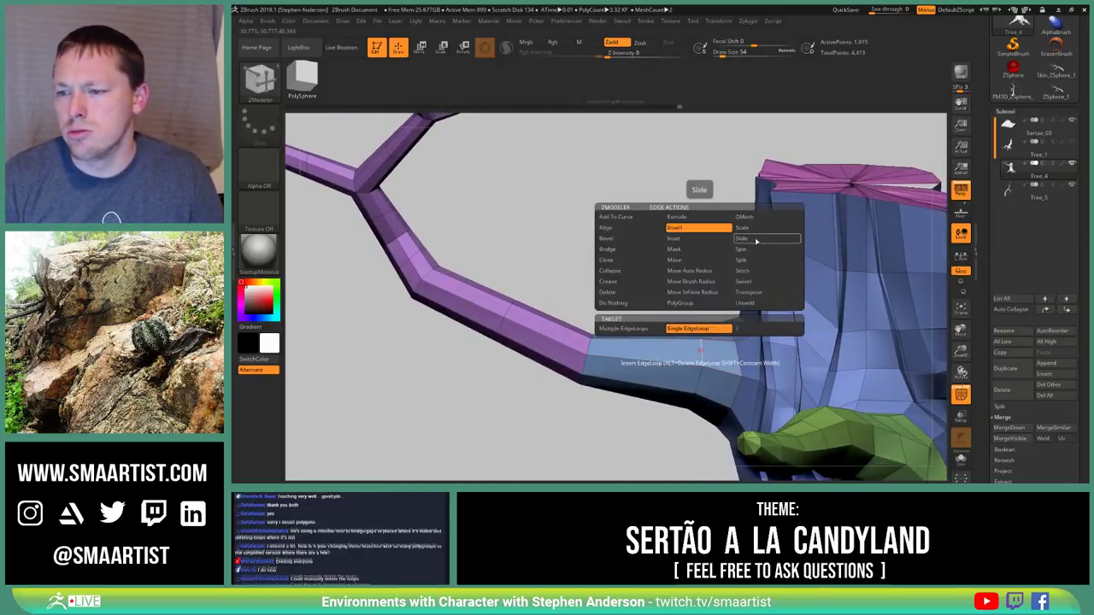
pyautogui.click(756, 238)
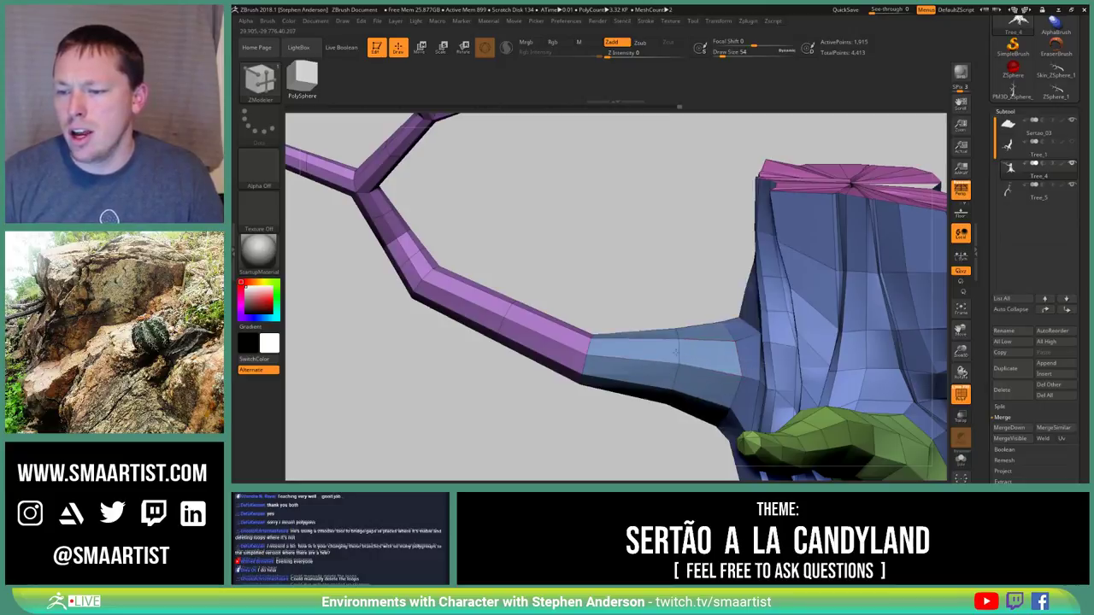
pyautogui.moveTo(677, 367); pyautogui.dragTo(575, 323, button='right')
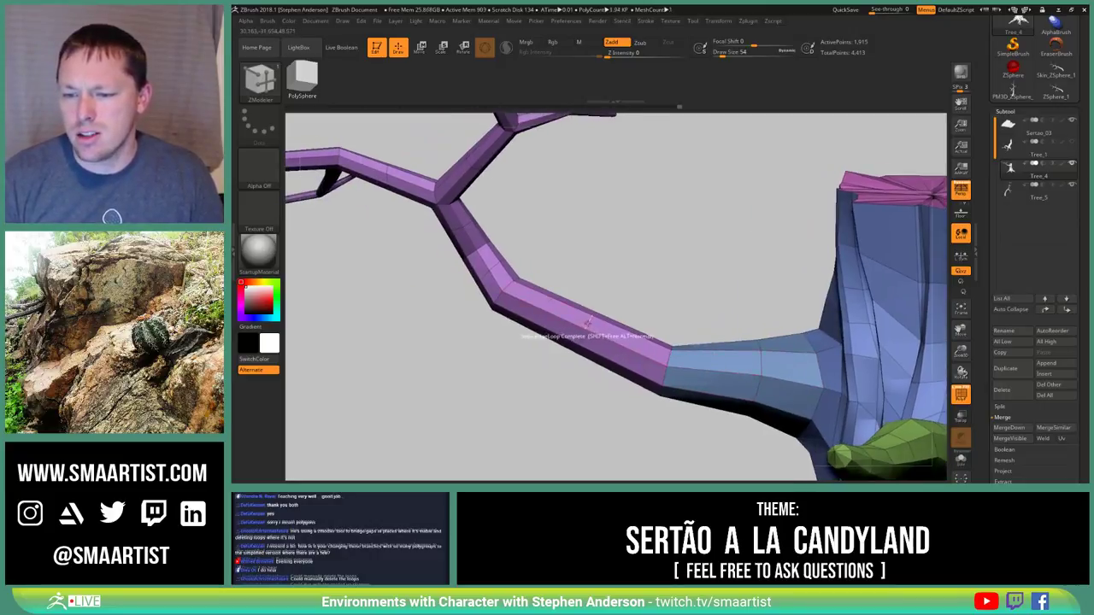
# Delete the extra edge loops along the branch and its offshoots with the ZModeler edge loop action
pyautogui.press('space')
pyautogui.click(593, 228)
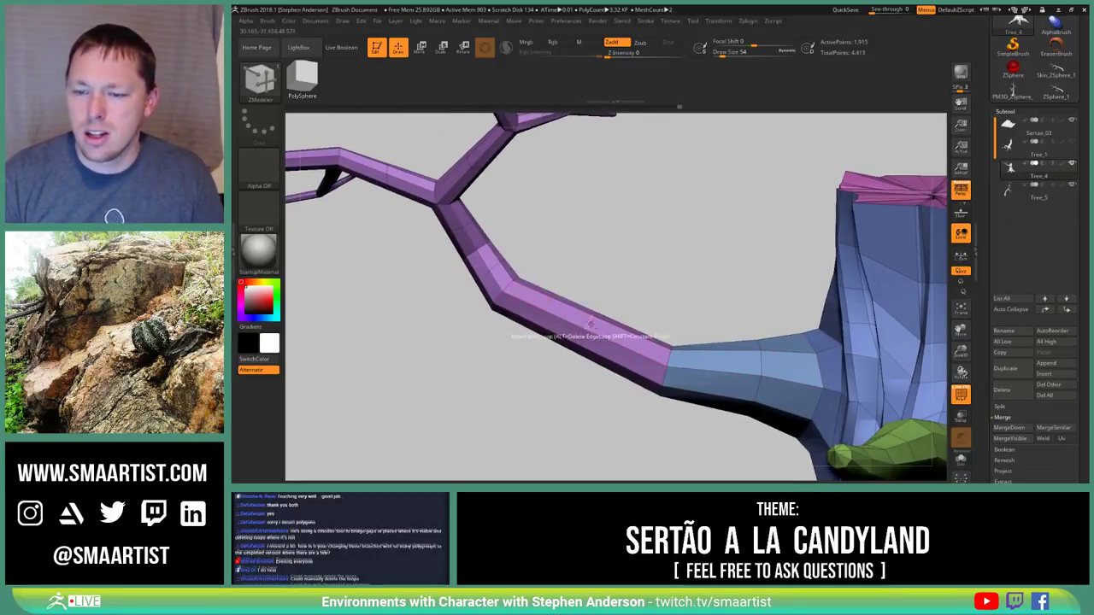
pyautogui.click(590, 323)
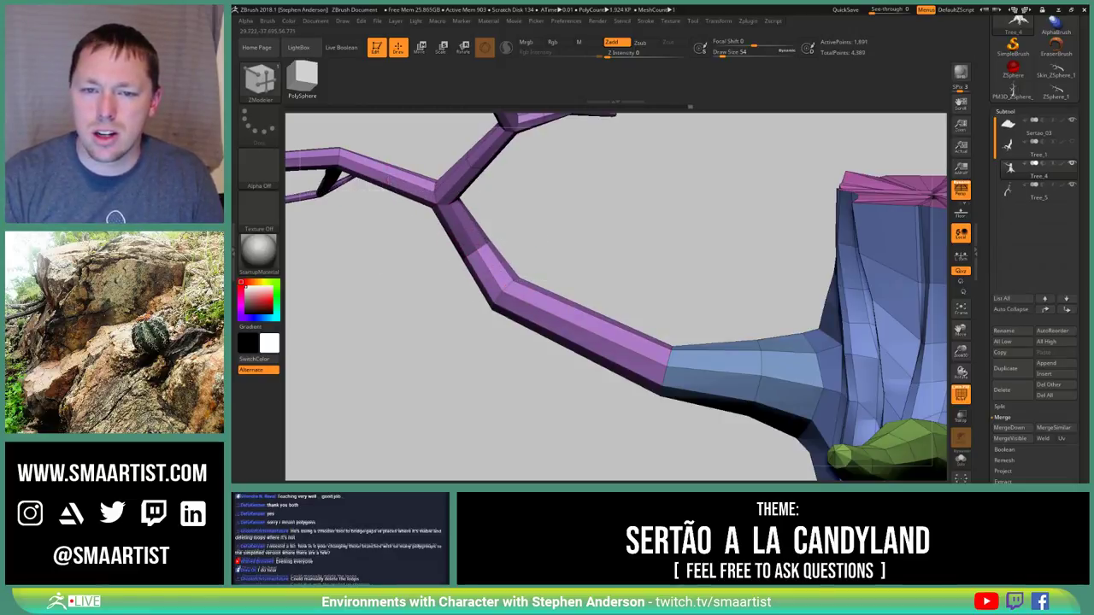
pyautogui.moveTo(489, 226)
pyautogui.keyDown('ctrl'); pyautogui.mouseDown(button='right')
pyautogui.moveTo(491, 171)
pyautogui.moveTo(519, 264)
pyautogui.mouseUp(button='right'); pyautogui.keyUp('ctrl')
pyautogui.moveTo(519, 264)
pyautogui.mouseDown(button='right')
pyautogui.moveTo(590, 275)
pyautogui.moveTo(559, 222)
pyautogui.mouseUp(button='right')
pyautogui.moveTo(558, 220)
pyautogui.mouseDown()
pyautogui.moveTo(555, 241)
pyautogui.moveTo(534, 233)
pyautogui.moveTo(557, 260)
pyautogui.mouseUp()
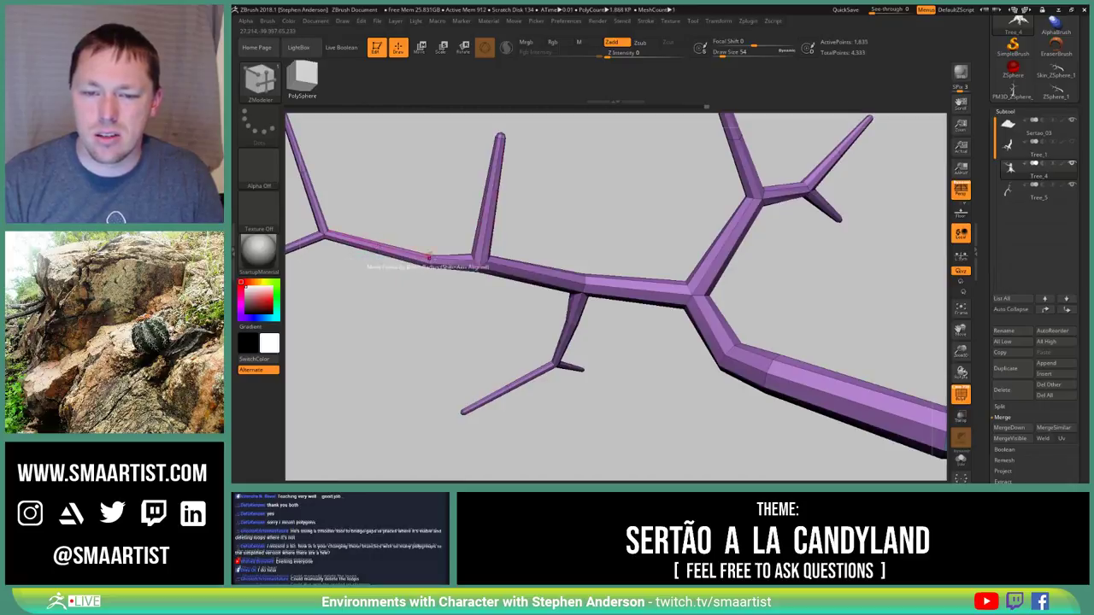
# Lasso-mask the purple branch beyond its joint with MaskLasso and invert the mask to protect the trunk
pyautogui.keyDown('ctrl'); pyautogui.moveTo(429, 258); pyautogui.dragTo(517, 278, button='right'); pyautogui.keyUp('ctrl')
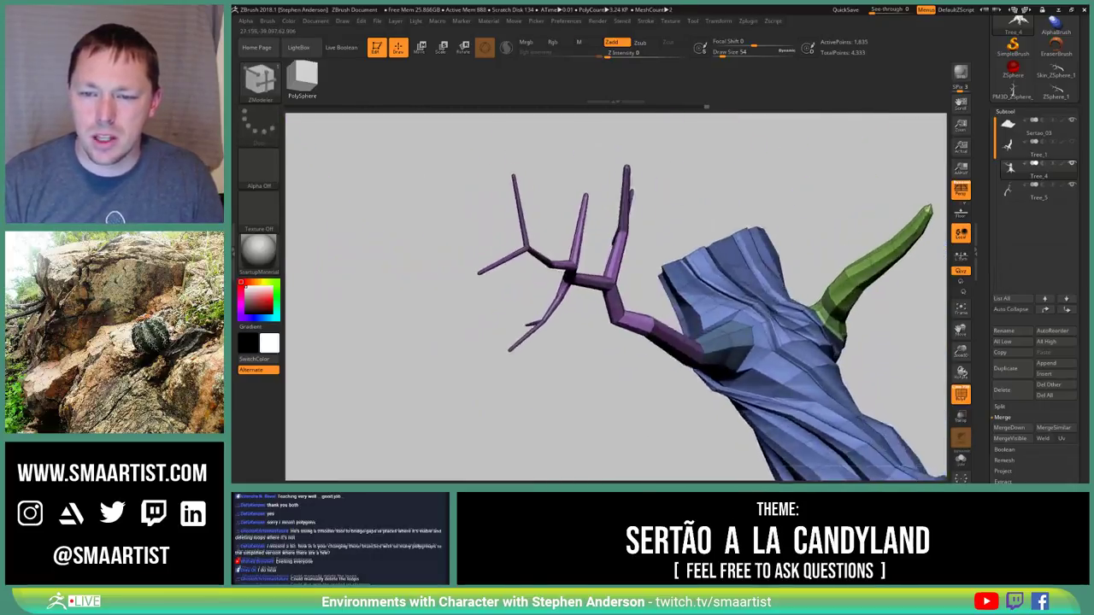
pyautogui.moveTo(491, 263); pyautogui.dragTo(610, 278)
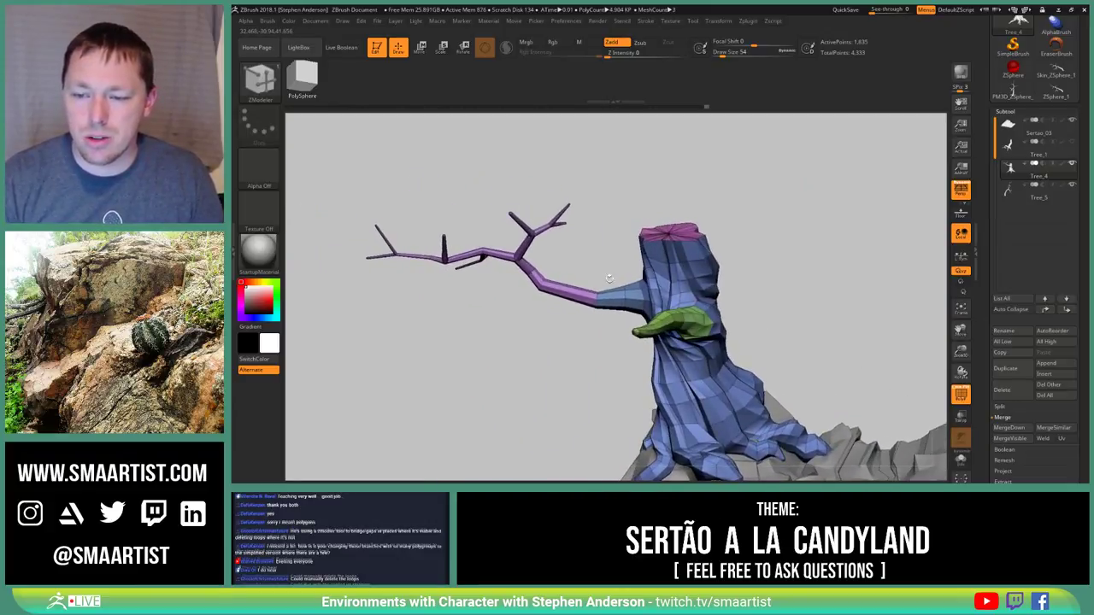
pyautogui.keyDown('ctrl'); pyautogui.click(261, 83); pyautogui.keyUp('ctrl')
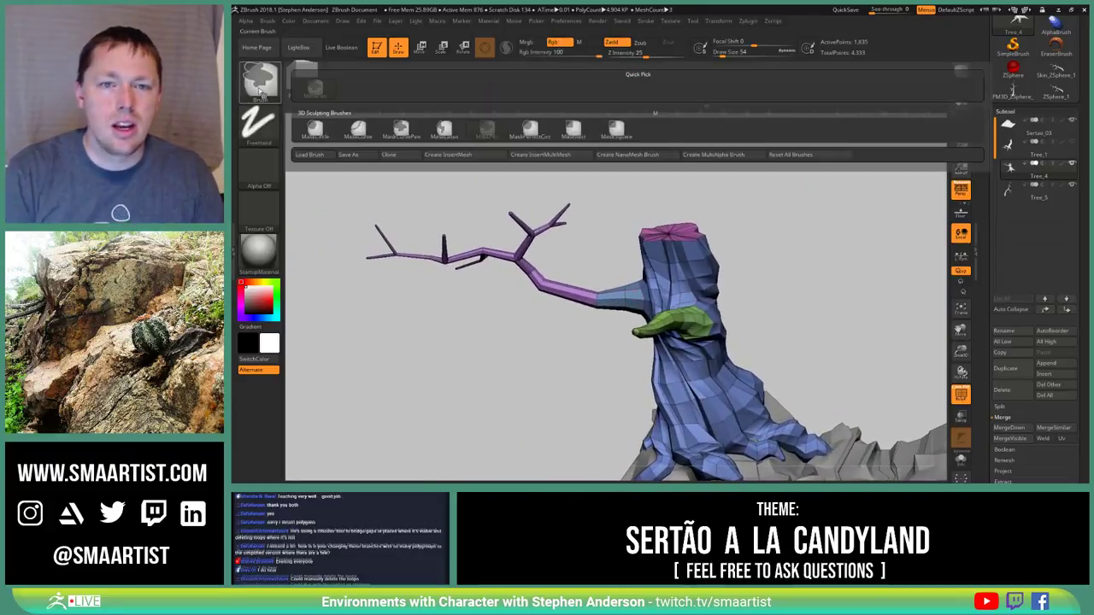
pyautogui.click(442, 132)
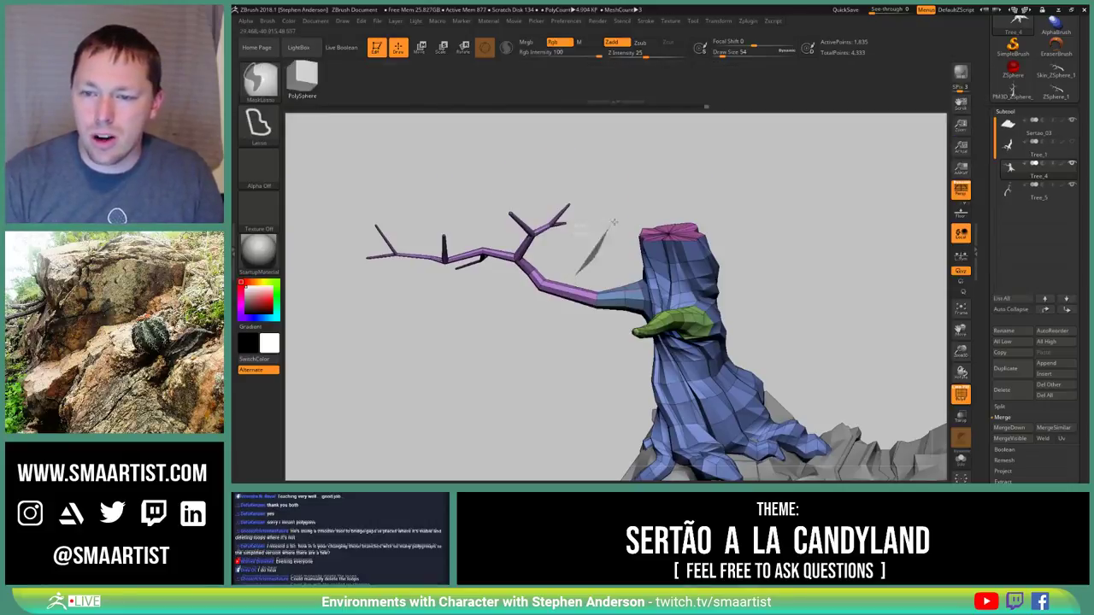
pyautogui.moveTo(614, 223)
pyautogui.keyDown('ctrl'); pyautogui.mouseDown()
pyautogui.moveTo(353, 163)
pyautogui.moveTo(295, 290)
pyautogui.moveTo(530, 351)
pyautogui.moveTo(585, 349)
pyautogui.mouseUp(); pyautogui.keyUp('ctrl')
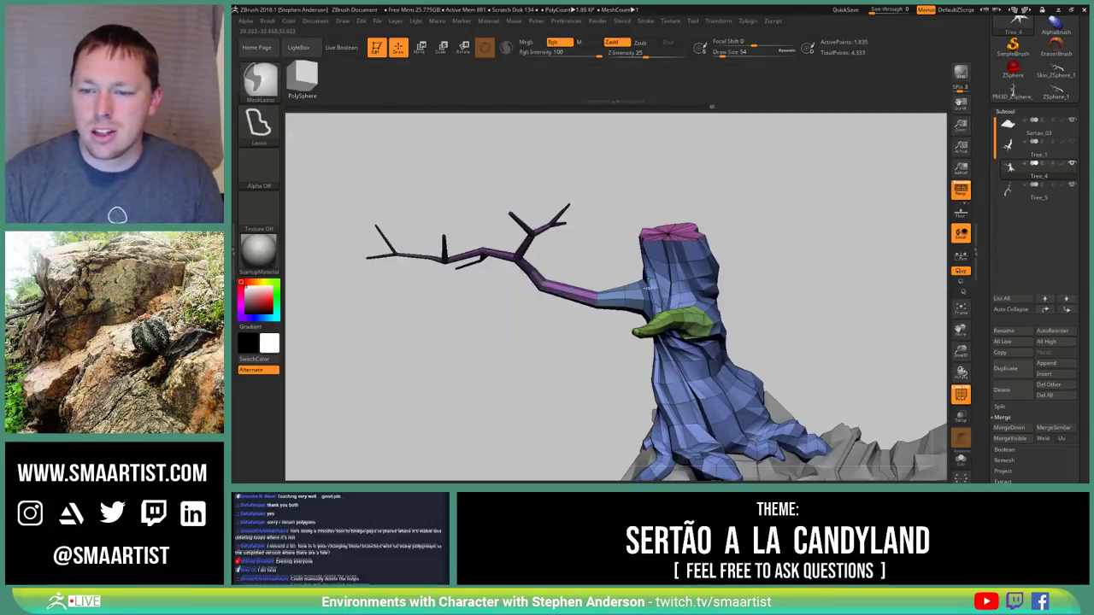
pyautogui.keyDown('ctrl'); pyautogui.click(598, 237); pyautogui.keyUp('ctrl')
# Move the unmasked branch closer to the trunk with the Move gizmo, shortening its base segment
pyautogui.press('w')
pyautogui.moveTo(590, 243); pyautogui.dragTo(607, 176)
pyautogui.keyDown('alt'); pyautogui.click(540, 288); pyautogui.keyUp('alt')
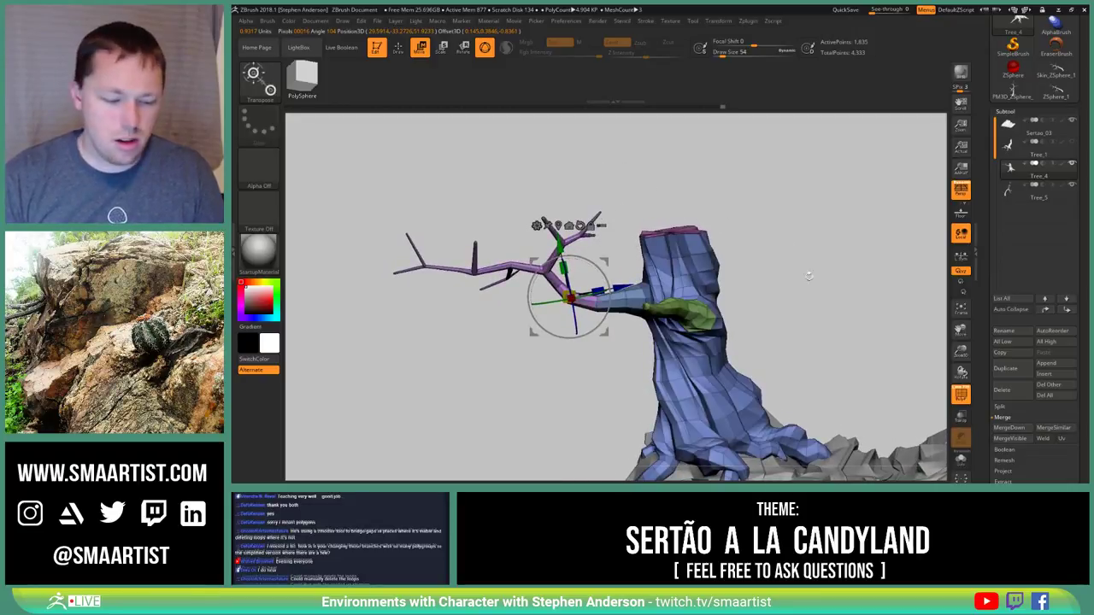
# Turn off the polyframe display and return to the ZModeler brush for editing the branch
pyautogui.press('q')
pyautogui.moveTo(809, 276)
pyautogui.mouseDown()
pyautogui.moveTo(831, 258)
pyautogui.moveTo(749, 279)
pyautogui.moveTo(818, 258)
pyautogui.mouseUp()
pyautogui.hotkey('shift', 'f')
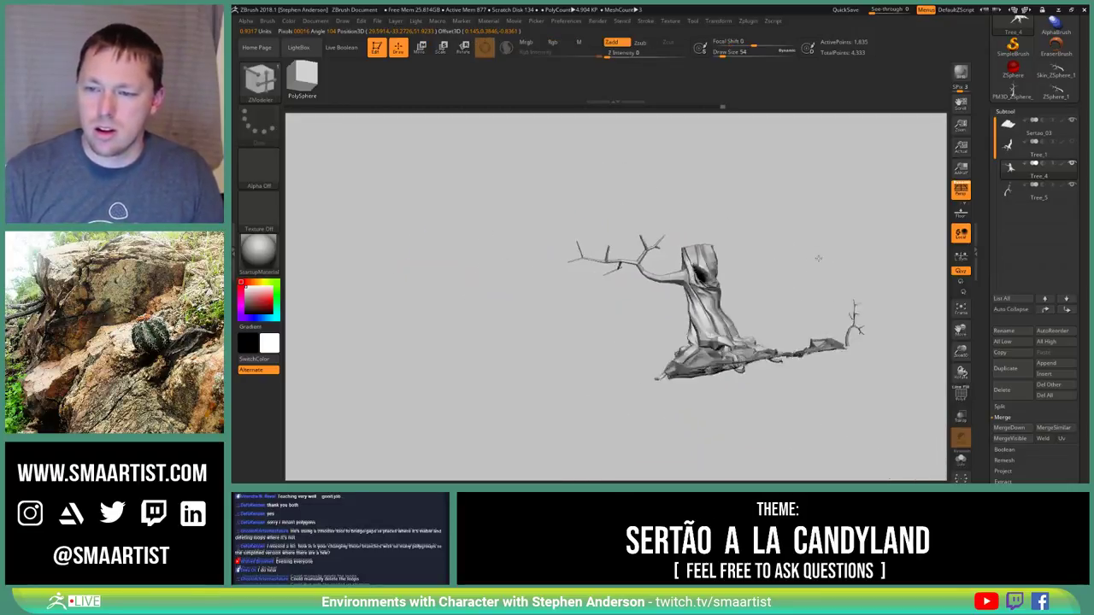
pyautogui.moveTo(819, 258)
pyautogui.mouseDown(button='right')
pyautogui.moveTo(781, 265)
pyautogui.moveTo(835, 259)
pyautogui.moveTo(810, 279)
pyautogui.moveTo(823, 273)
pyautogui.moveTo(755, 278)
pyautogui.moveTo(755, 307)
pyautogui.mouseUp(button='right')
pyautogui.press('b')
pyautogui.press('z')
pyautogui.press('m')
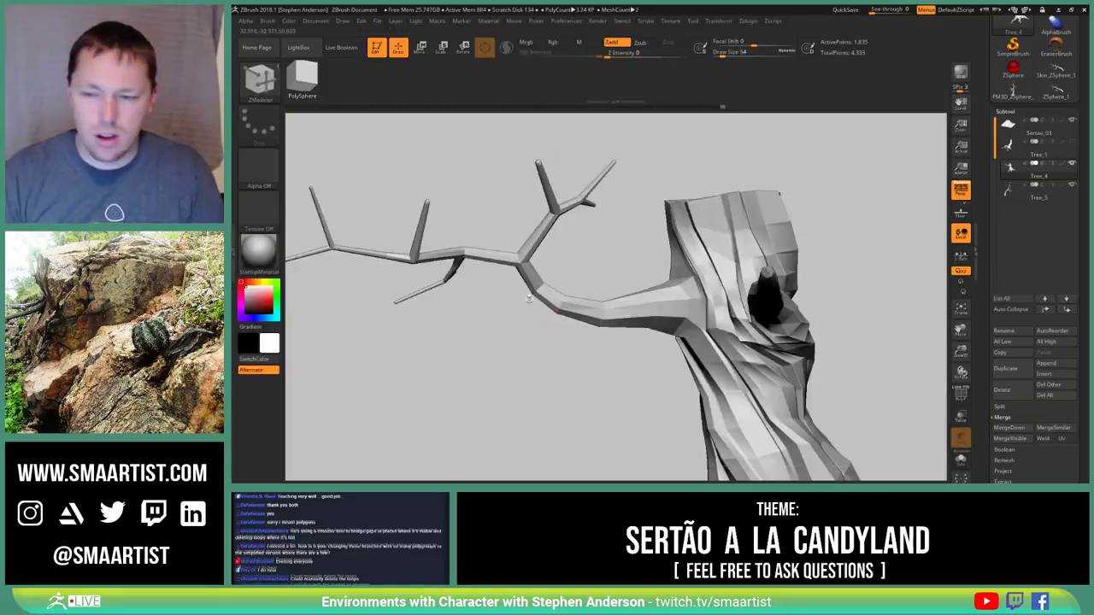
# Try to slide the edge loop at the branch's lower bend with the ZModeler Slide edge action
pyautogui.moveTo(496, 293)
pyautogui.mouseDown(button='right')
pyautogui.moveTo(611, 329)
pyautogui.moveTo(436, 309)
pyautogui.moveTo(496, 308)
pyautogui.moveTo(498, 335)
pyautogui.moveTo(466, 325)
pyautogui.moveTo(523, 318)
pyautogui.mouseUp(button='right')
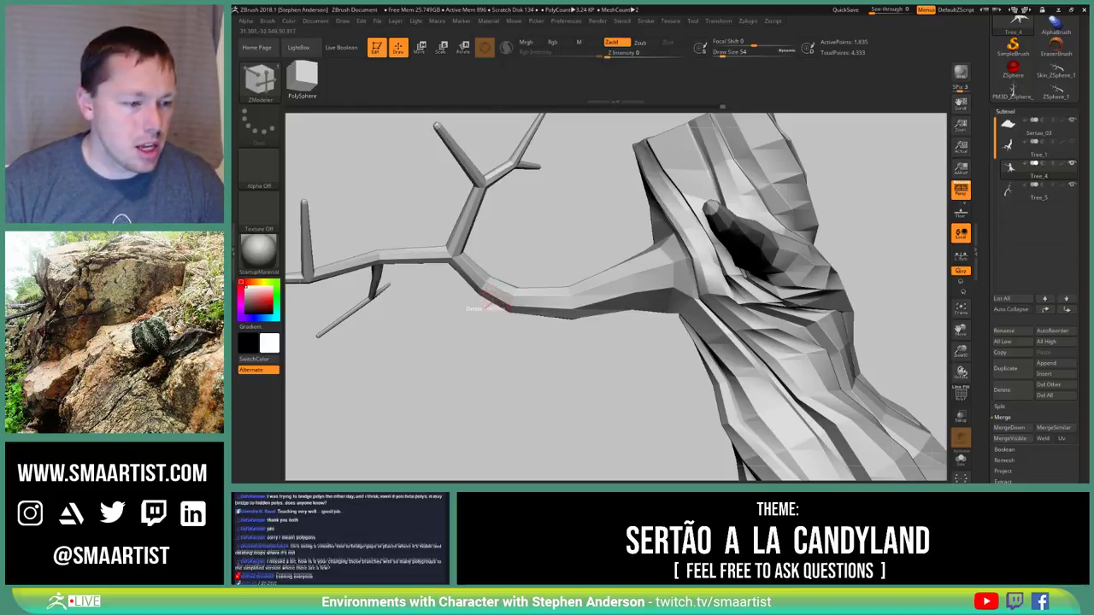
pyautogui.keyDown('ctrl'); pyautogui.moveTo(489, 298); pyautogui.dragTo(507, 312, button='right'); pyautogui.keyUp('ctrl')
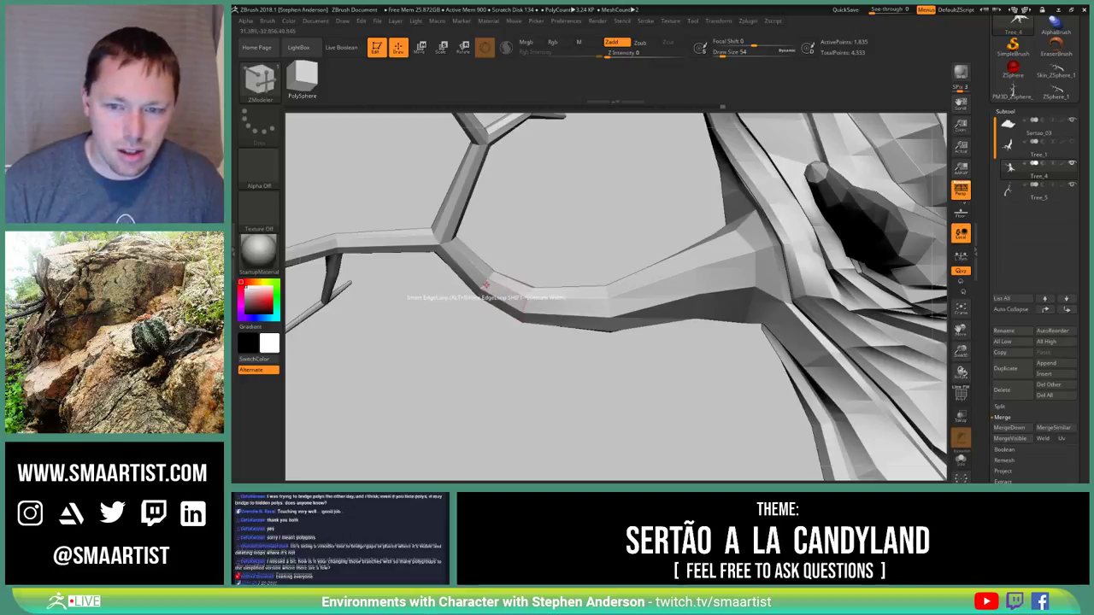
pyautogui.press('space')
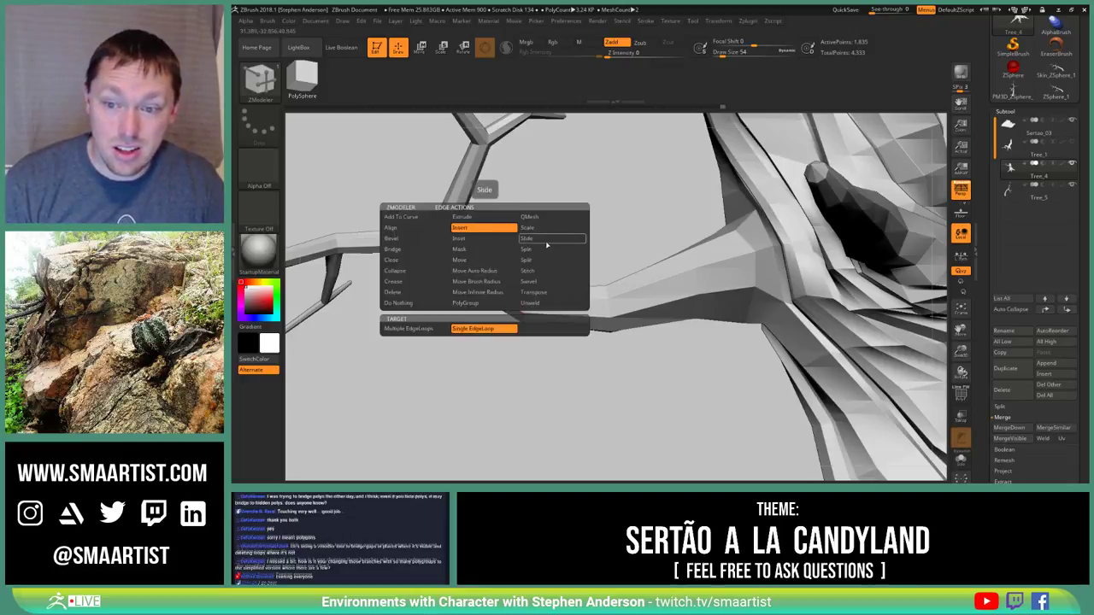
pyautogui.click(547, 243)
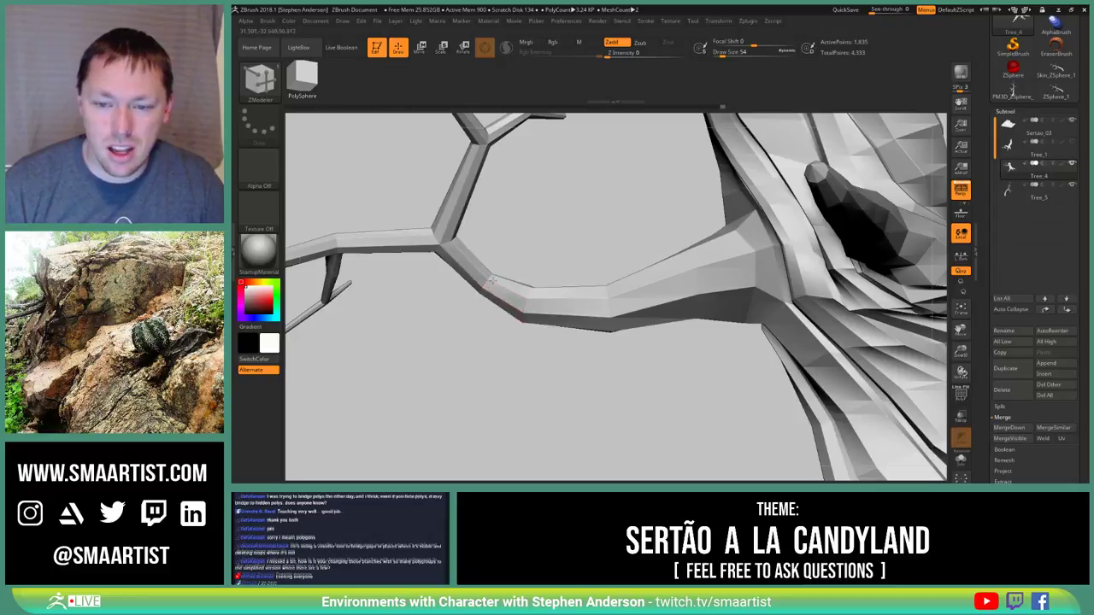
pyautogui.moveTo(491, 280); pyautogui.dragTo(457, 300)
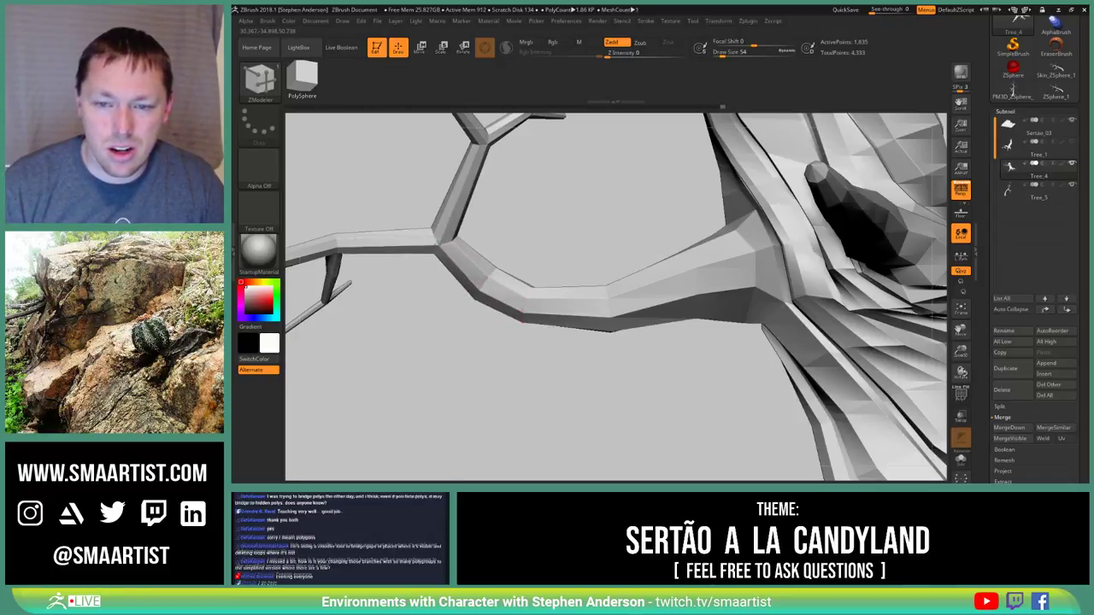
# Try to scale the polyloop below the branch's first fork with ZModeler Scale, targeting Polyloop with Polygon Center
pyautogui.hotkey('ctrl', 'shift')
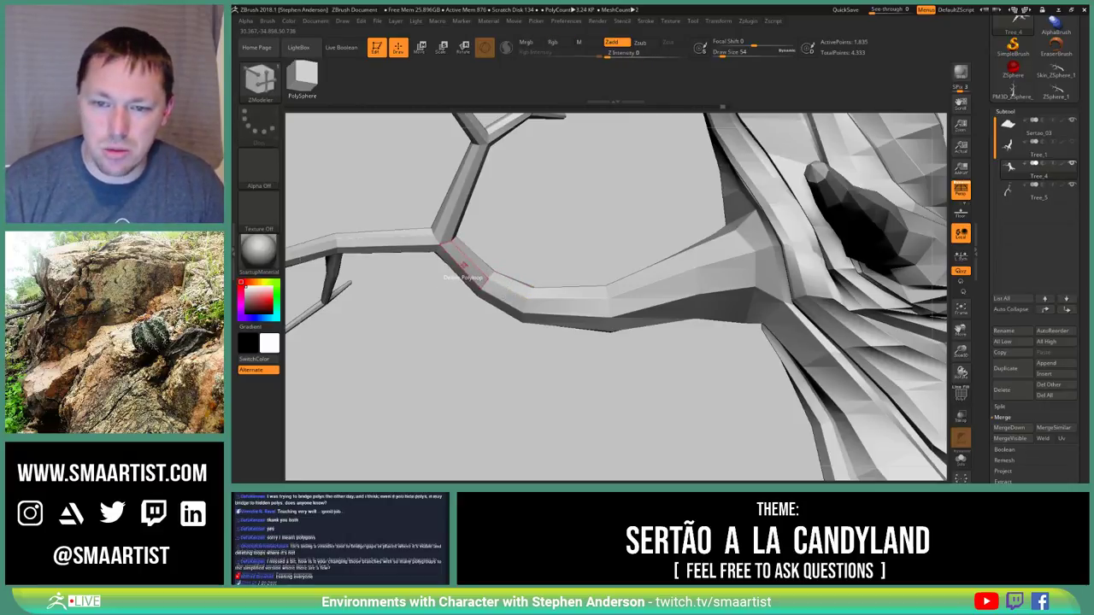
pyautogui.press('space')
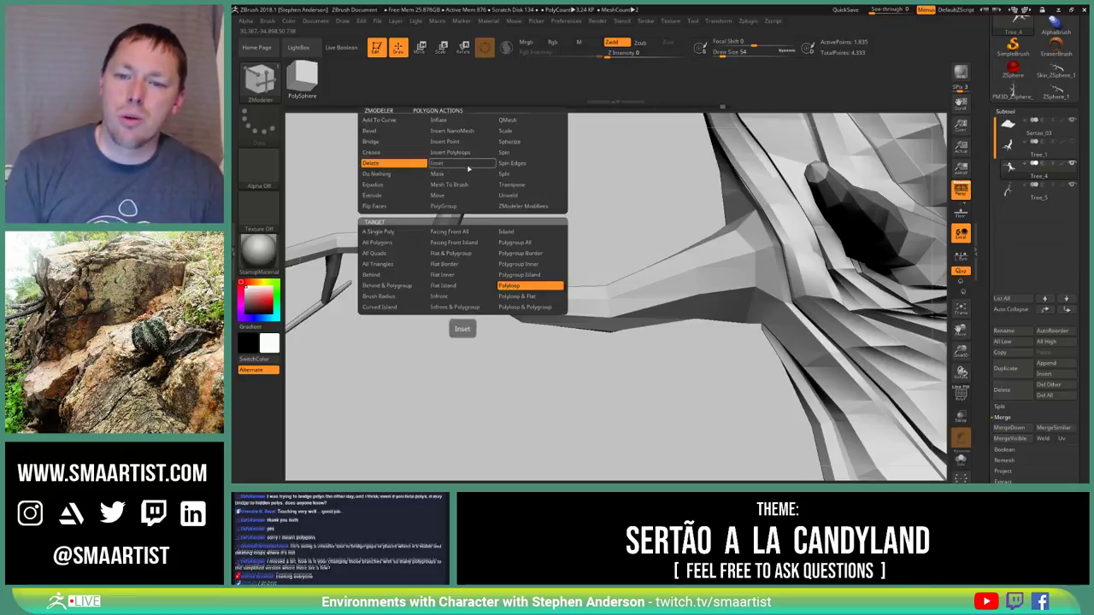
pyautogui.click(513, 130)
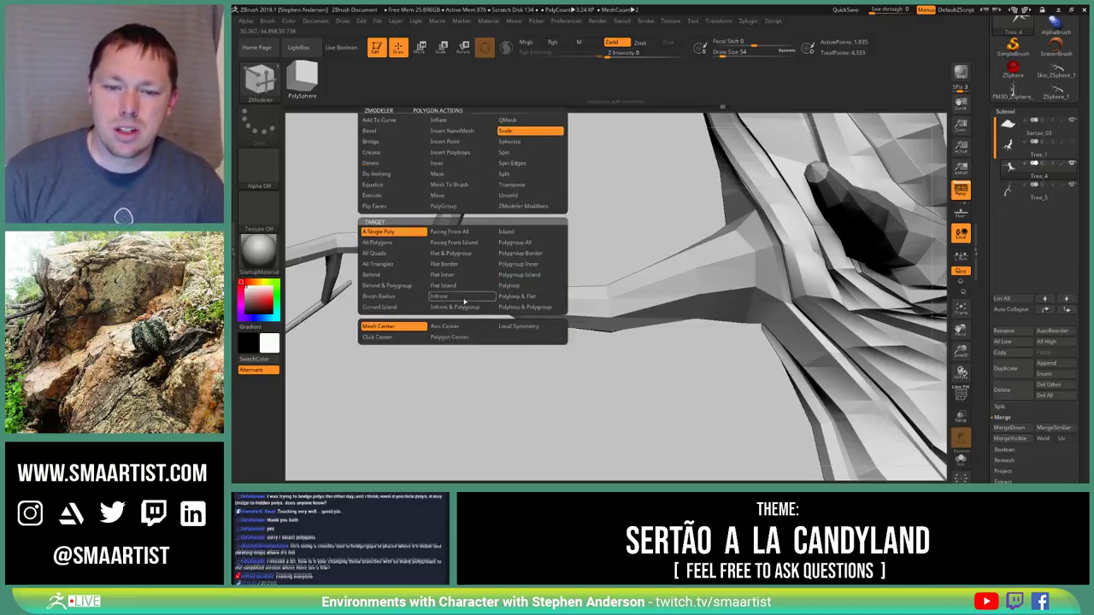
pyautogui.click(515, 285)
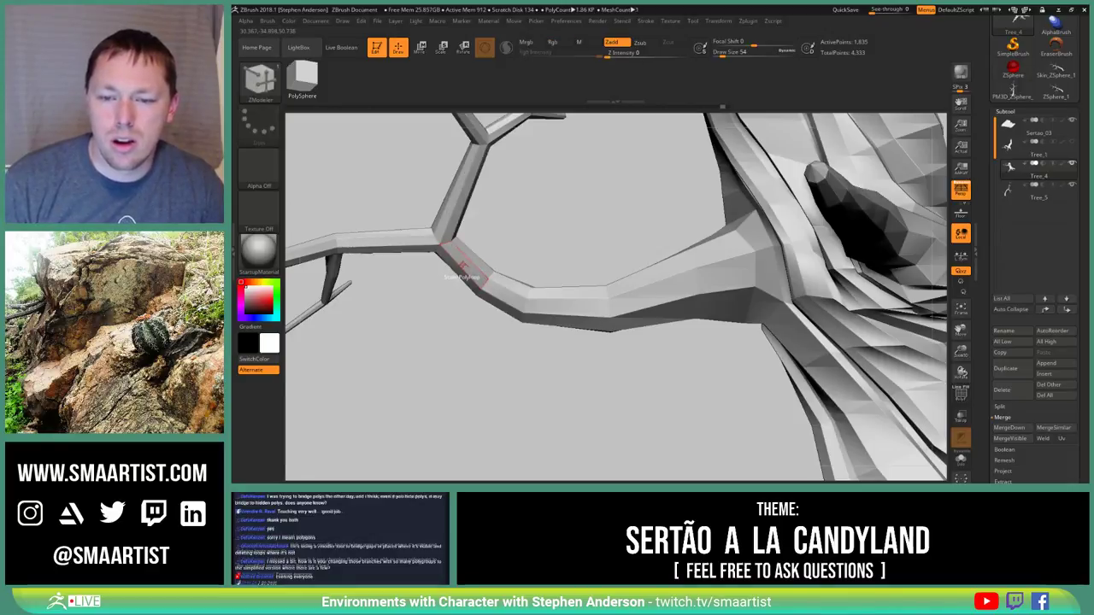
pyautogui.press('space')
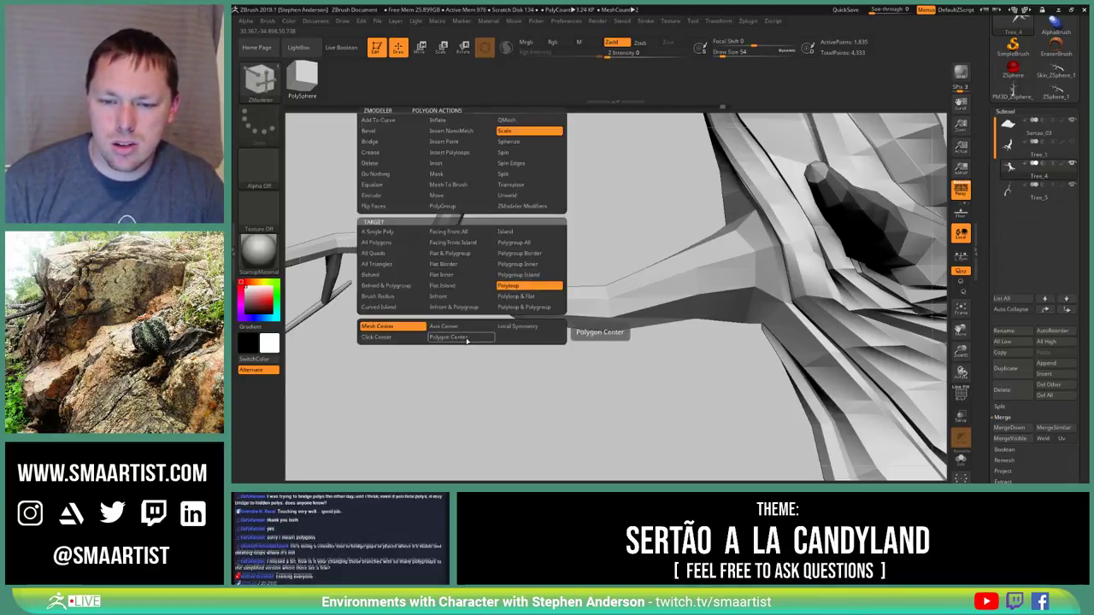
pyautogui.click(467, 337)
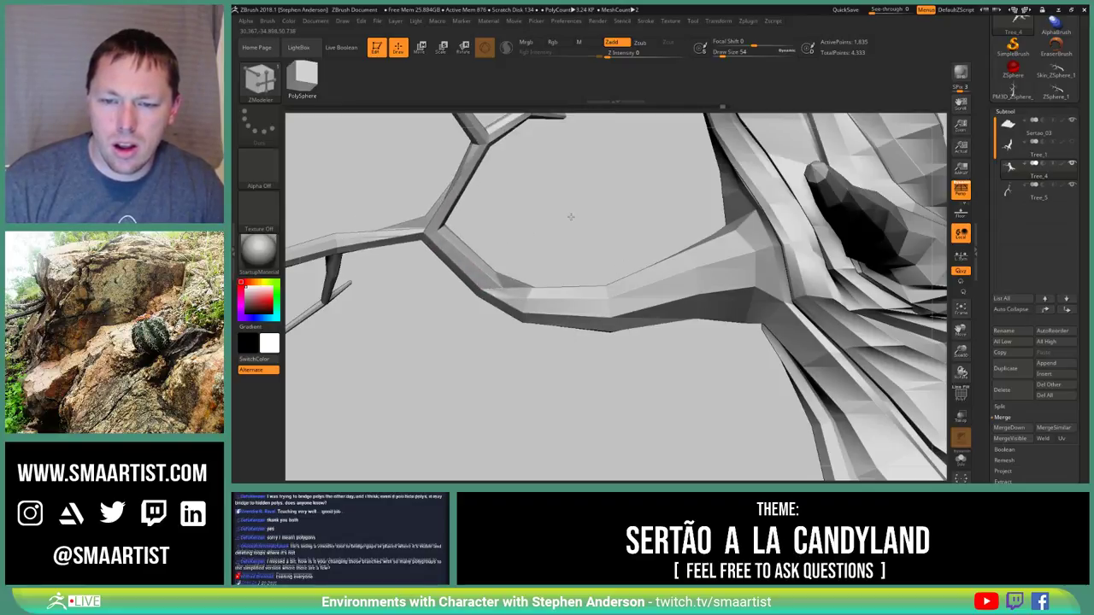
pyautogui.moveTo(518, 247)
pyautogui.mouseDown()
pyautogui.moveTo(547, 257)
pyautogui.moveTo(515, 242)
pyautogui.moveTo(535, 227)
pyautogui.moveTo(483, 214)
pyautogui.moveTo(508, 286)
pyautogui.mouseUp()
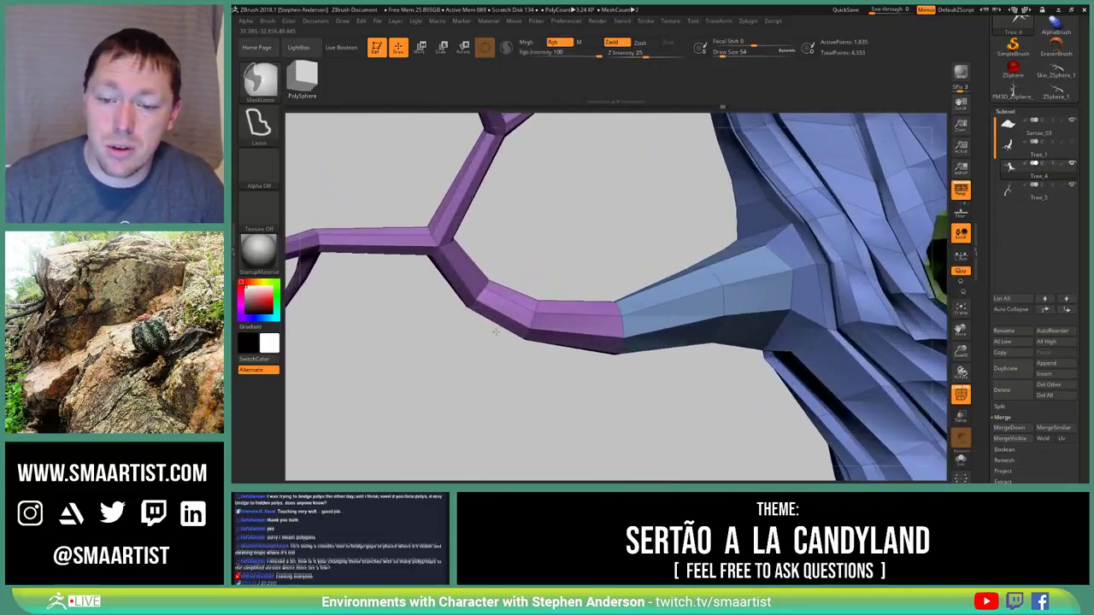
# Enlarge the edge loops at the branch's bend and at its joint with the trunk using ZModeler's edge loop scaling
pyautogui.press('space')
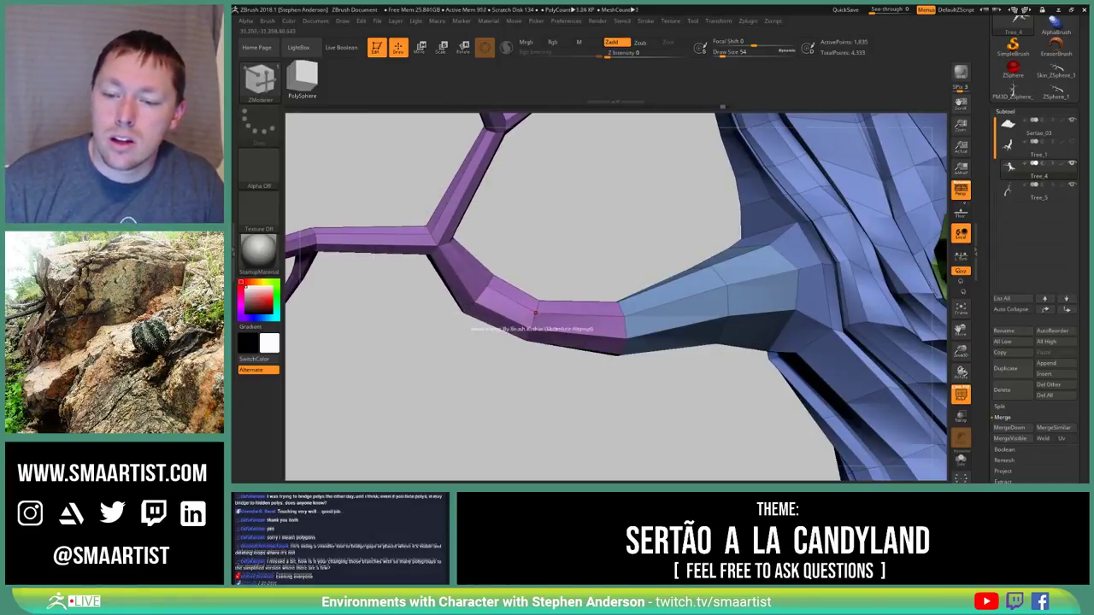
pyautogui.moveTo(535, 324)
pyautogui.mouseDown()
pyautogui.moveTo(523, 324)
pyautogui.moveTo(549, 325)
pyautogui.mouseUp()
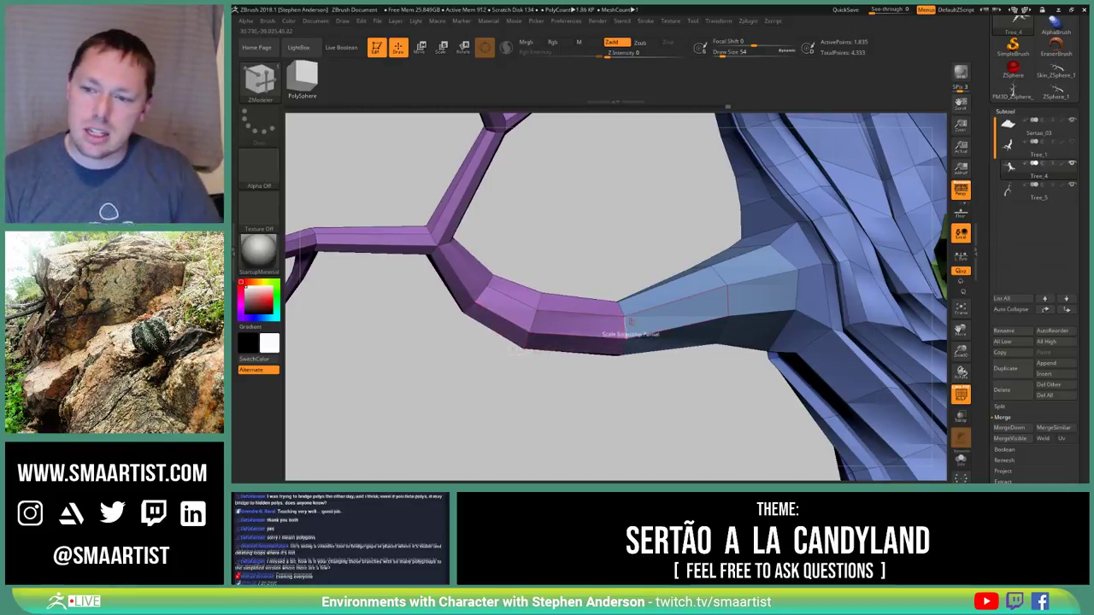
pyautogui.moveTo(623, 324); pyautogui.dragTo(632, 324)
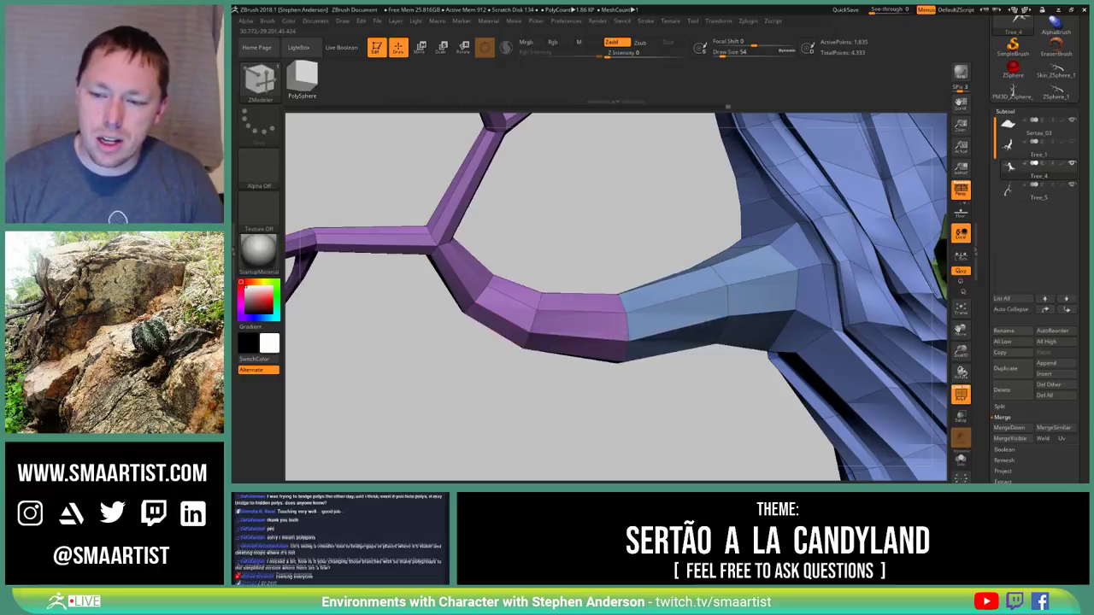
# Examine the bridged branch and its transition into the trunk from several angles
pyautogui.moveTo(628, 328)
pyautogui.keyDown('ctrl'); pyautogui.mouseDown(button='right')
pyautogui.moveTo(596, 276)
pyautogui.moveTo(540, 295)
pyautogui.moveTo(562, 328)
pyautogui.moveTo(601, 330)
pyautogui.mouseUp(button='right'); pyautogui.keyUp('ctrl')
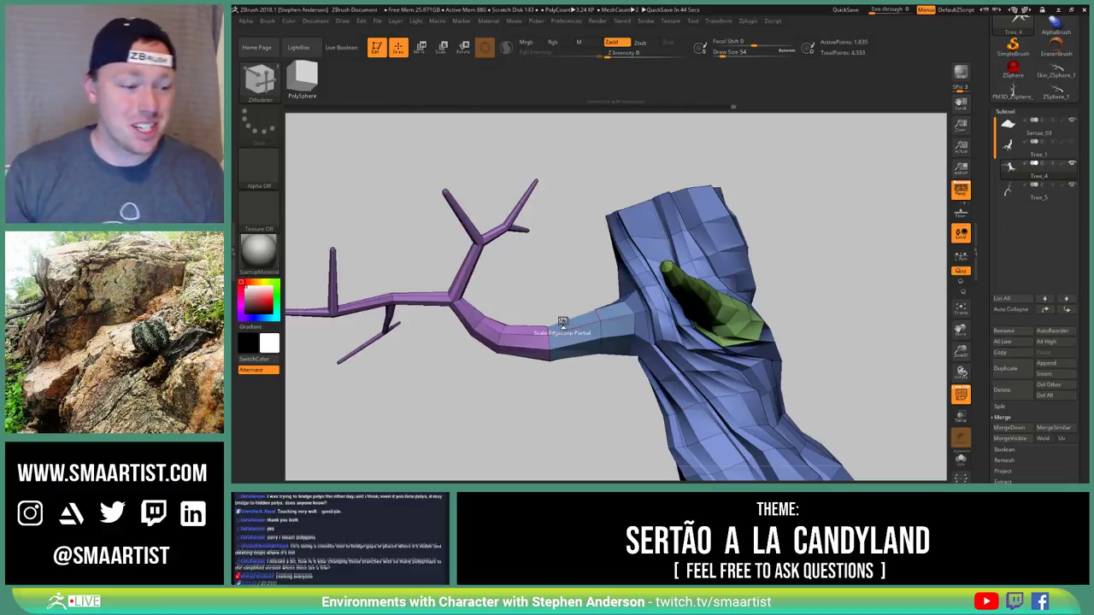
pyautogui.moveTo(596, 258); pyautogui.dragTo(522, 368)
pyautogui.moveTo(846, 291); pyautogui.dragTo(716, 285)
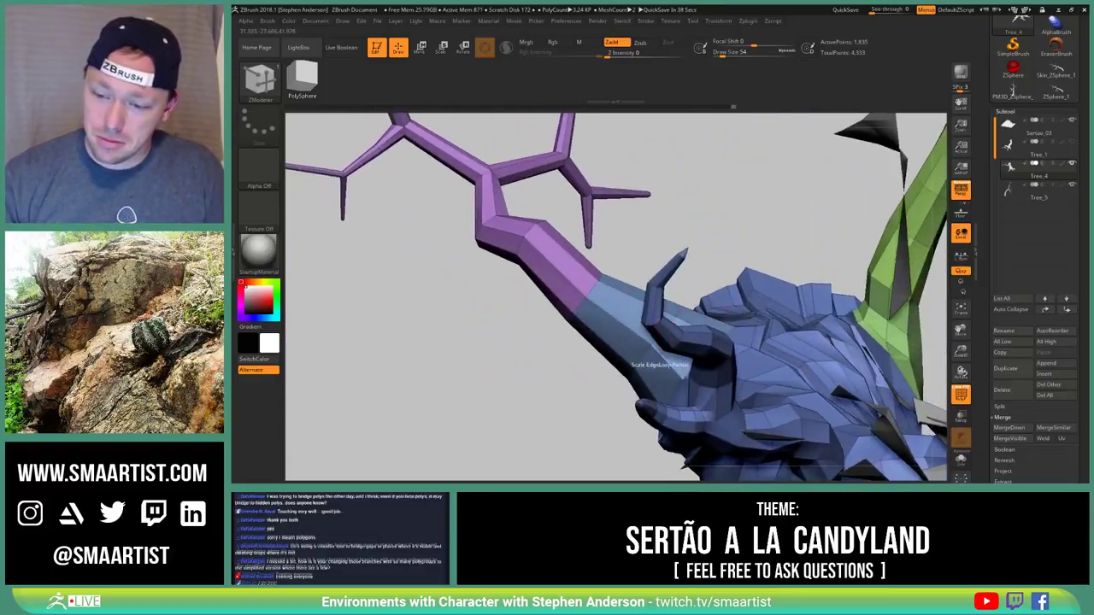
pyautogui.moveTo(660, 354); pyautogui.dragTo(683, 379)
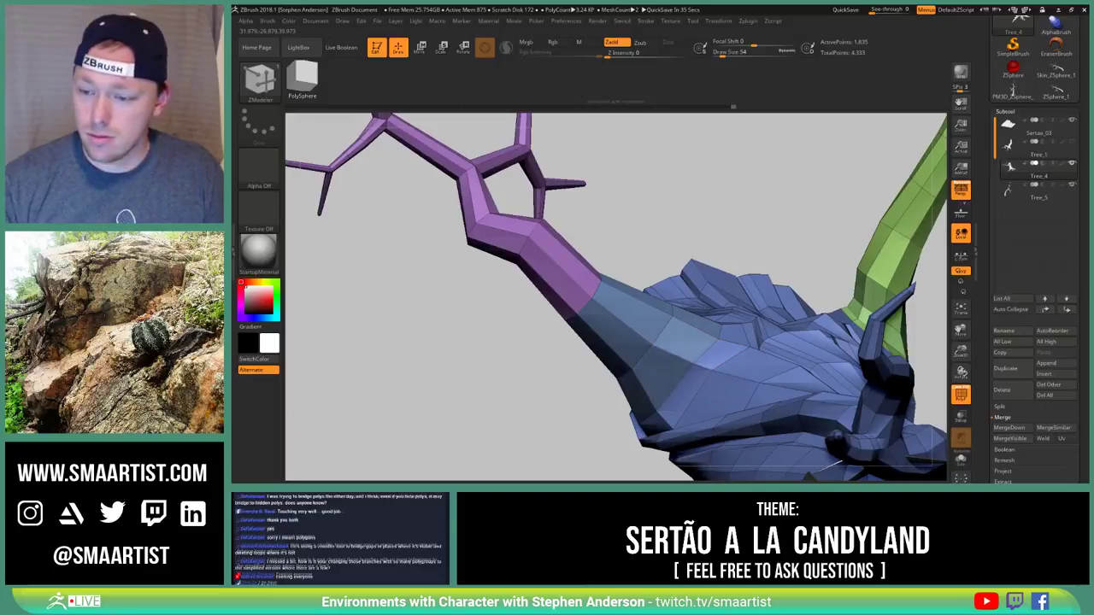
pyautogui.moveTo(684, 346); pyautogui.dragTo(721, 310, button='right')
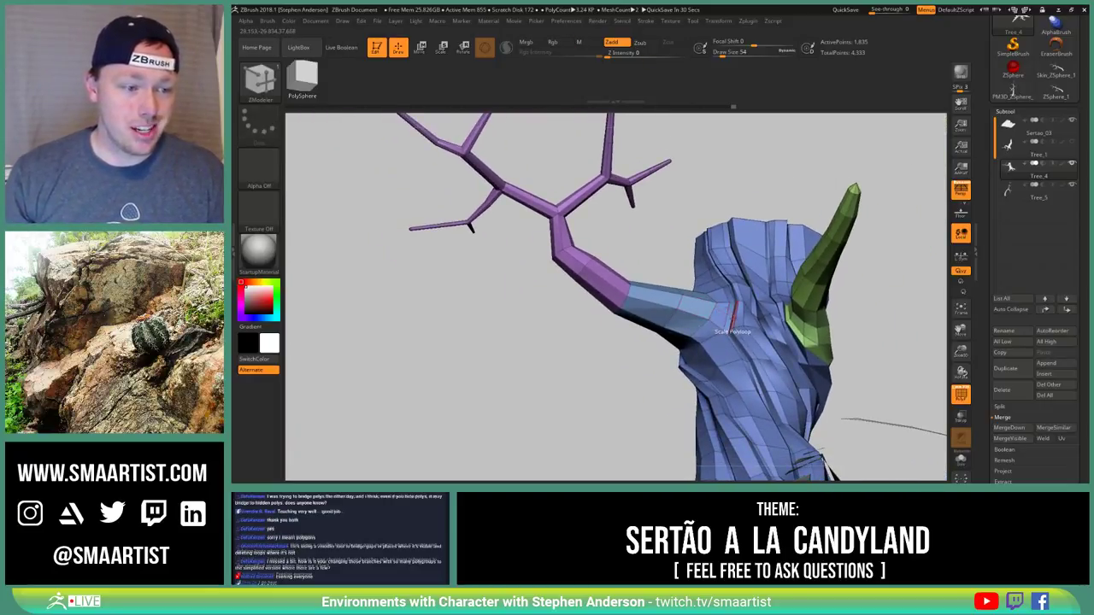
pyautogui.moveTo(681, 356); pyautogui.dragTo(643, 330)
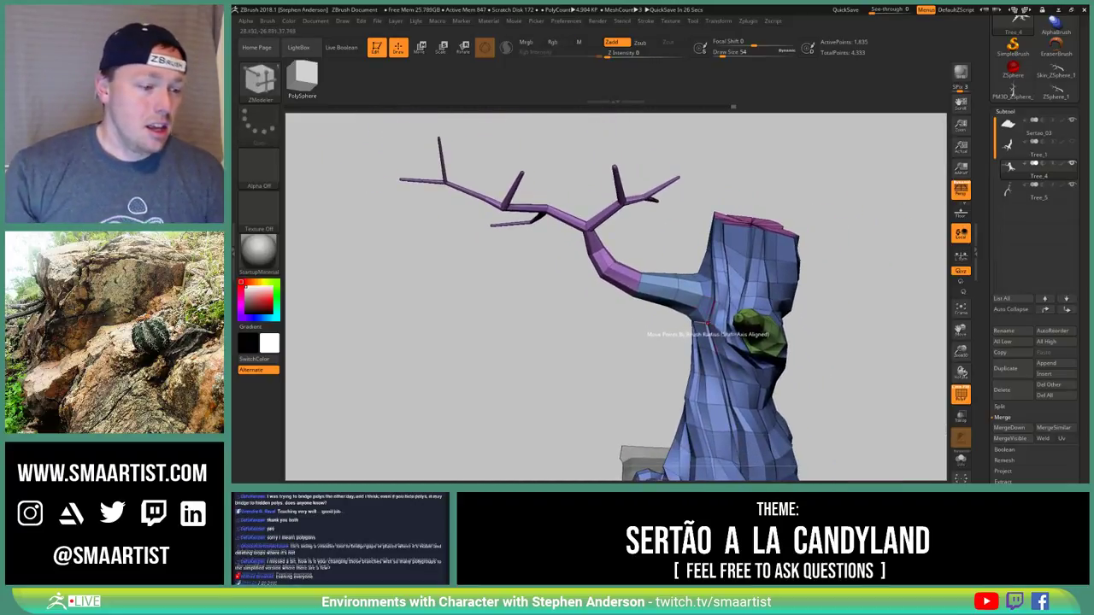
pyautogui.moveTo(725, 314); pyautogui.dragTo(737, 343, button='right')
pyautogui.moveTo(645, 271)
pyautogui.mouseDown()
pyautogui.moveTo(670, 240)
pyautogui.moveTo(688, 287)
pyautogui.moveTo(652, 275)
pyautogui.mouseUp()
pyautogui.keyDown('ctrl'); pyautogui.moveTo(652, 276); pyautogui.dragTo(673, 283, button='right'); pyautogui.keyUp('ctrl')
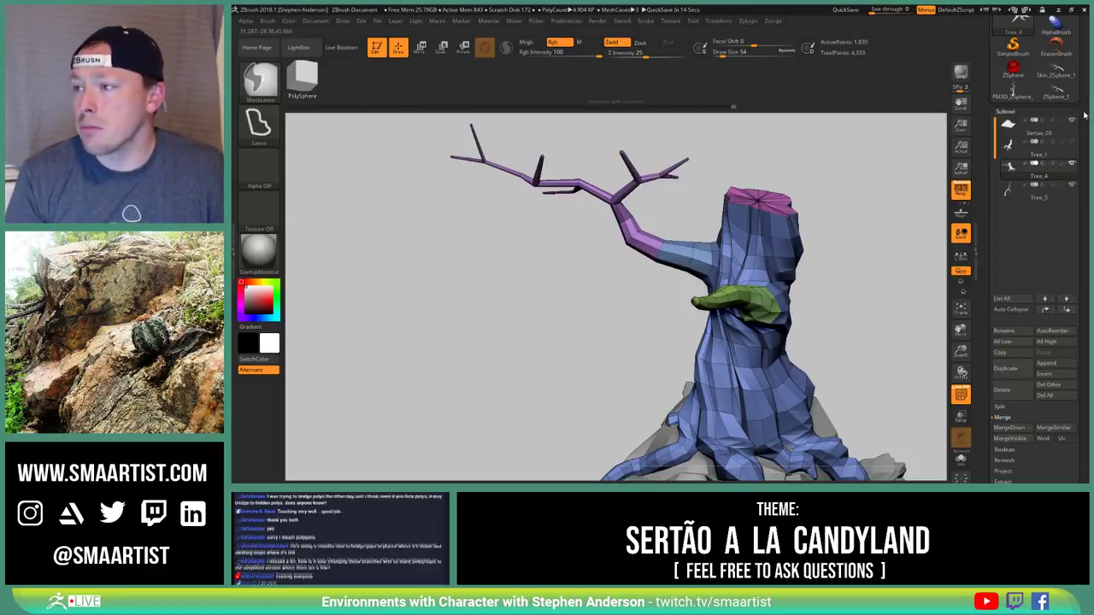
# Save the project
pyautogui.hotkey('ctrl', 's')
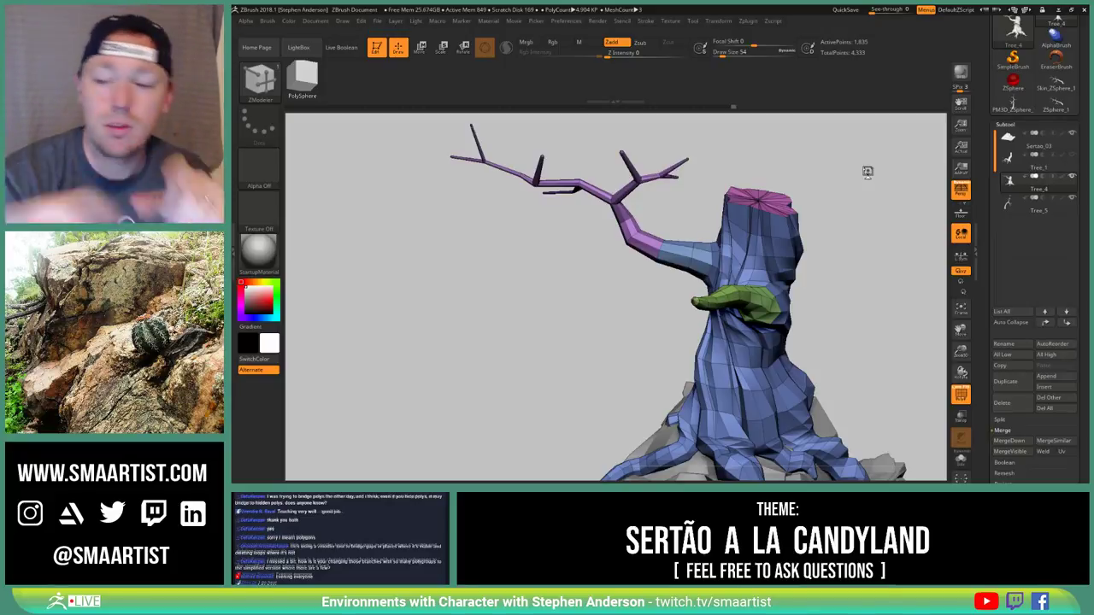
# Isolate the purple branch polygroup, hiding the rest of the tree, and frame it
pyautogui.hotkey('ctrl', 'shift')
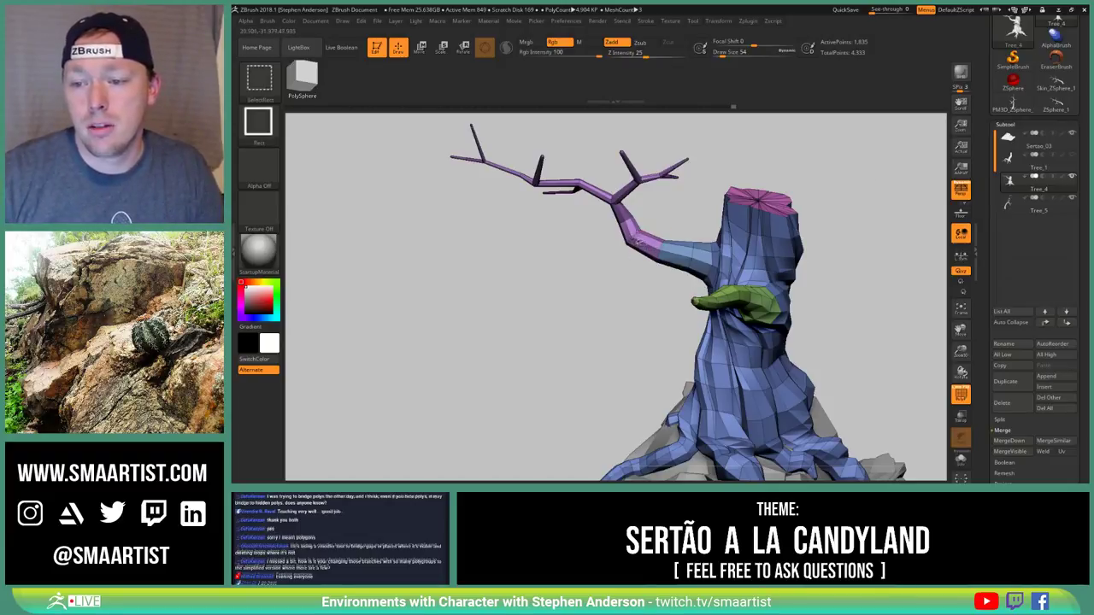
pyautogui.keyDown('ctrl'); pyautogui.keyDown('shift'); pyautogui.click(642, 241); pyautogui.keyUp('shift'); pyautogui.keyUp('ctrl')
pyautogui.press('f')
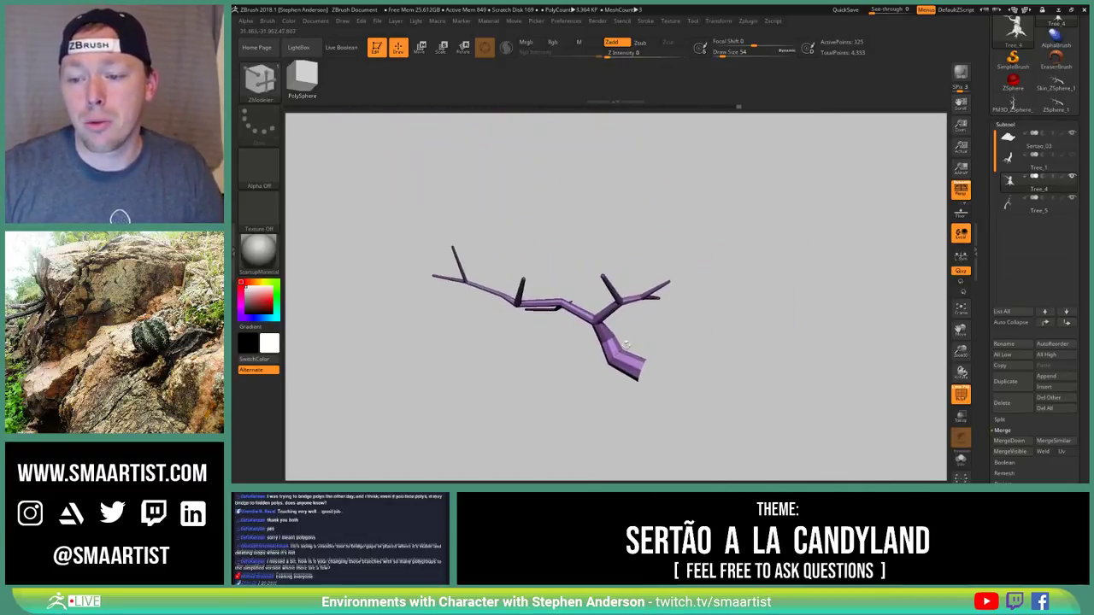
# Examine the isolated purple branch's open end and compare it with the full tree by switching the branch's isolation
pyautogui.keyDown('alt'); pyautogui.moveTo(627, 345); pyautogui.dragTo(643, 317, button='right'); pyautogui.keyUp('alt')
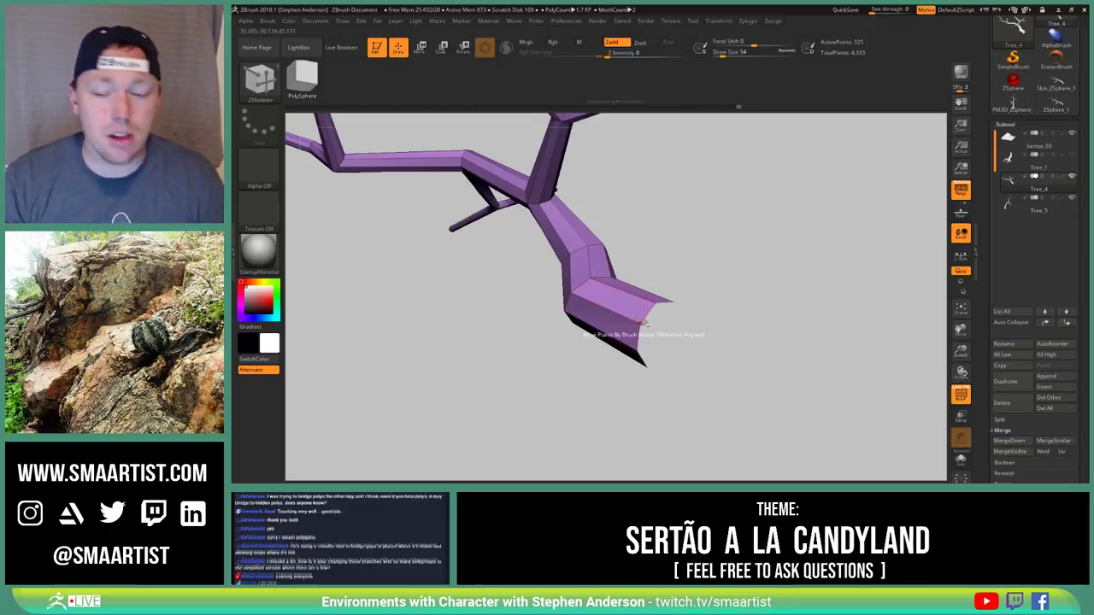
pyautogui.moveTo(640, 330)
pyautogui.keyDown('alt'); pyautogui.mouseDown(button='right')
pyautogui.moveTo(582, 328)
pyautogui.moveTo(608, 275)
pyautogui.moveTo(539, 266)
pyautogui.moveTo(543, 283)
pyautogui.moveTo(581, 273)
pyautogui.moveTo(524, 272)
pyautogui.mouseUp(button='right'); pyautogui.keyUp('alt')
pyautogui.keyDown('ctrl'); pyautogui.keyDown('shift'); pyautogui.click(530, 284); pyautogui.keyUp('shift'); pyautogui.keyUp('ctrl')
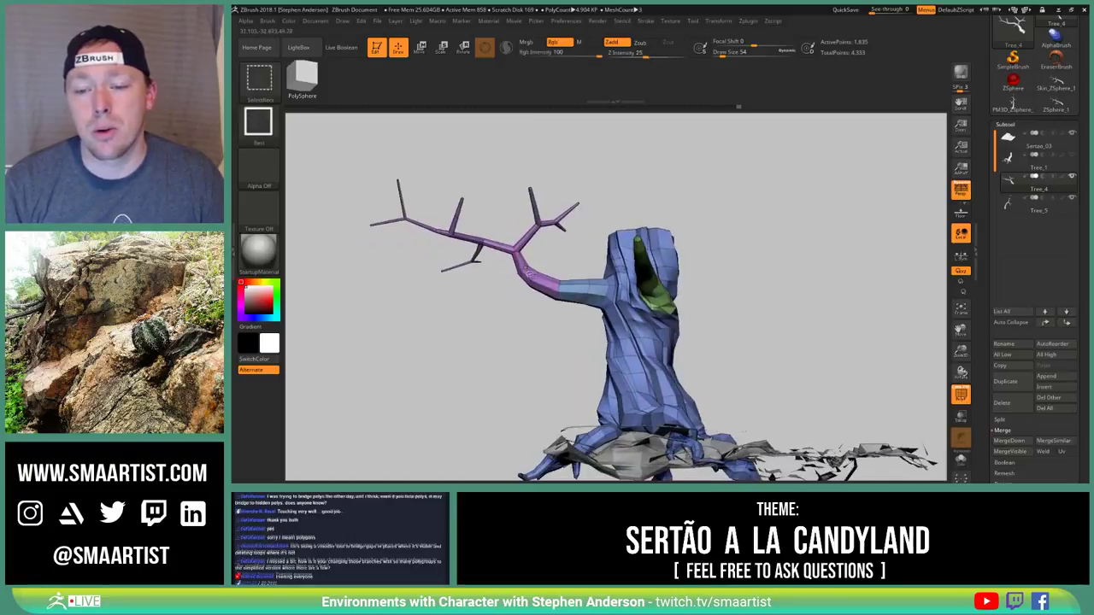
pyautogui.keyDown('ctrl'); pyautogui.keyDown('shift'); pyautogui.click(527, 273); pyautogui.keyUp('shift'); pyautogui.keyUp('ctrl')
pyautogui.moveTo(575, 248); pyautogui.dragTo(582, 288, button='right')
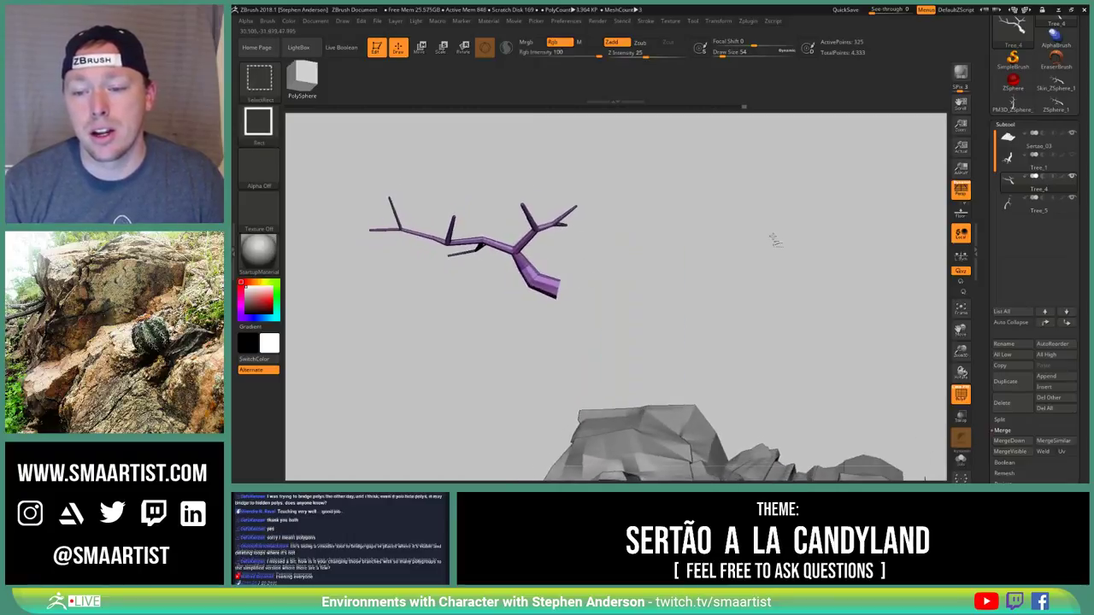
pyautogui.keyDown('ctrl'); pyautogui.keyDown('shift'); pyautogui.click(774, 239); pyautogui.keyUp('shift'); pyautogui.keyUp('ctrl')
pyautogui.moveTo(748, 253)
pyautogui.mouseDown(button='right')
pyautogui.moveTo(696, 243)
pyautogui.moveTo(667, 268)
pyautogui.moveTo(624, 257)
pyautogui.mouseUp(button='right')
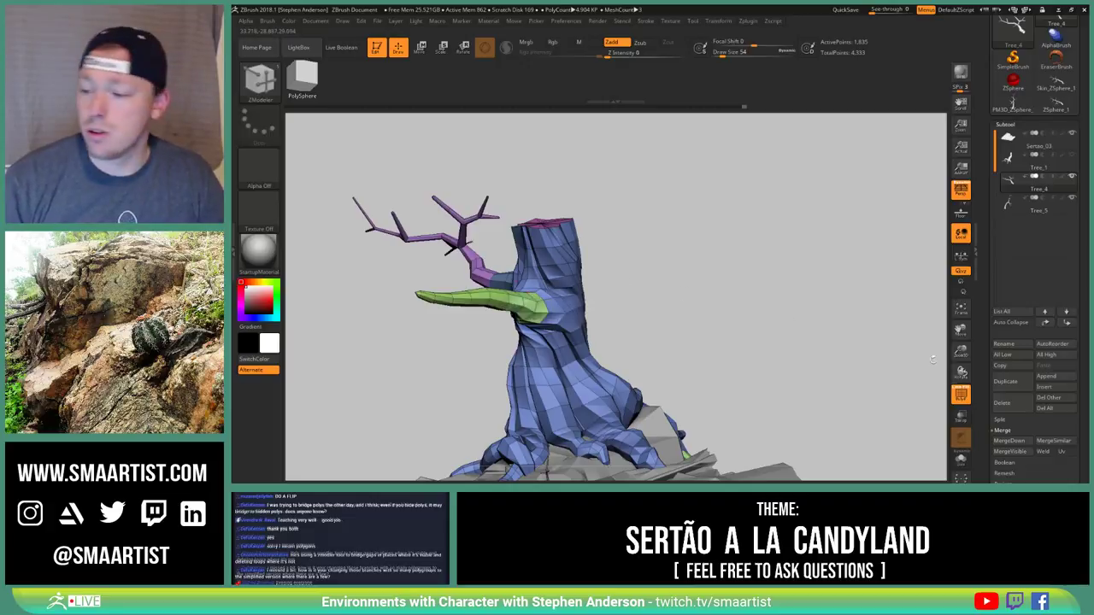
# Flip the tree mesh's normals, restore them, and turn on double-sided display
pyautogui.scroll(-5, 1078, 338)
pyautogui.scroll(-1, 1018, 417)
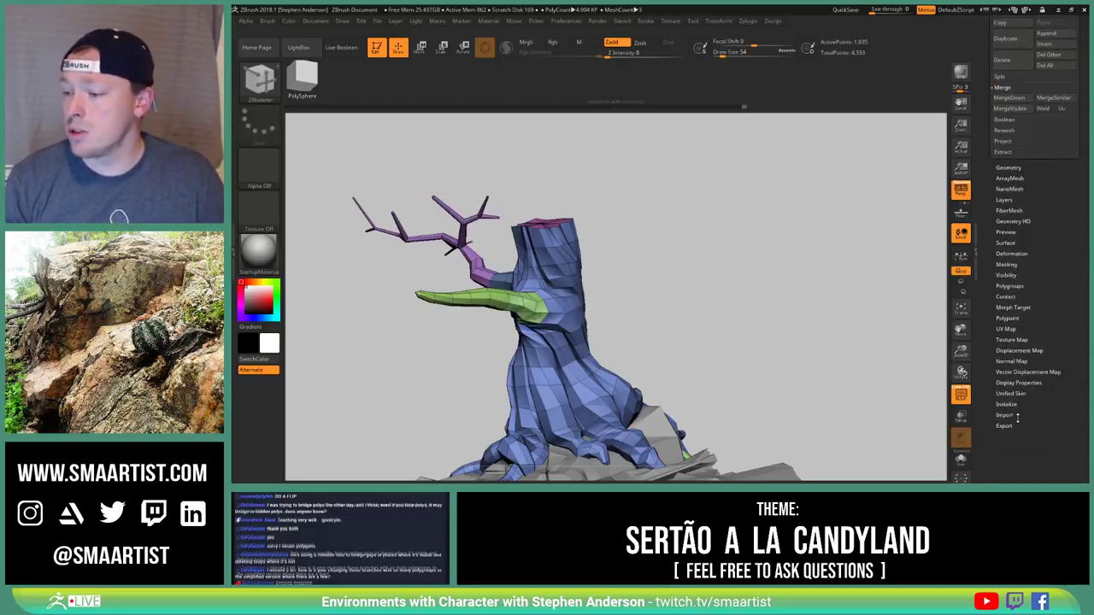
pyautogui.click(1018, 383)
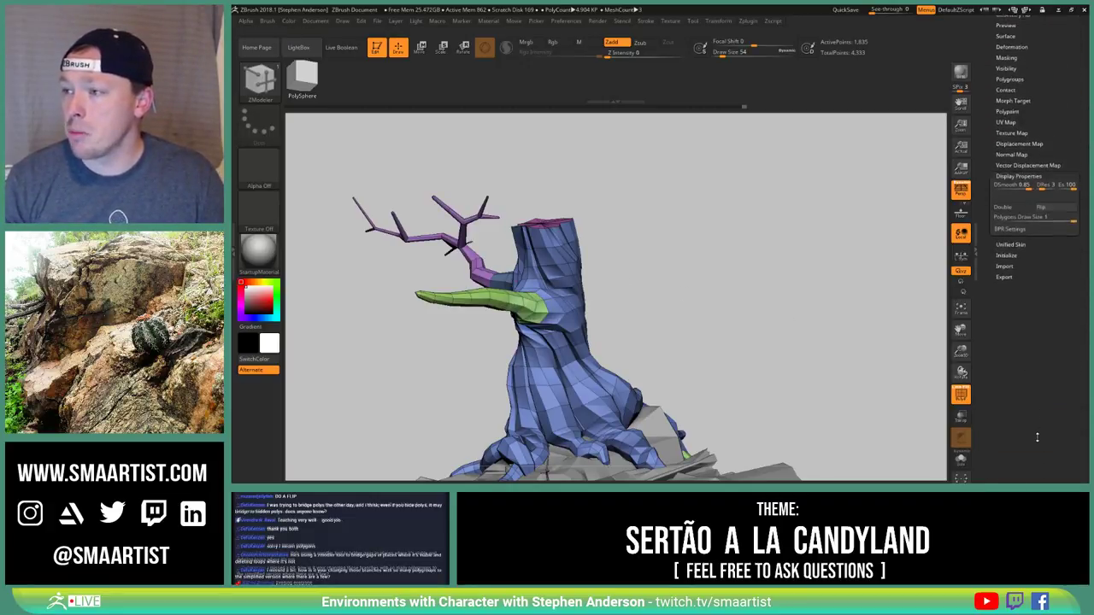
pyautogui.click(1061, 209)
pyautogui.moveTo(524, 308); pyautogui.dragTo(389, 394, button='right')
pyautogui.moveTo(718, 240); pyautogui.dragTo(684, 317)
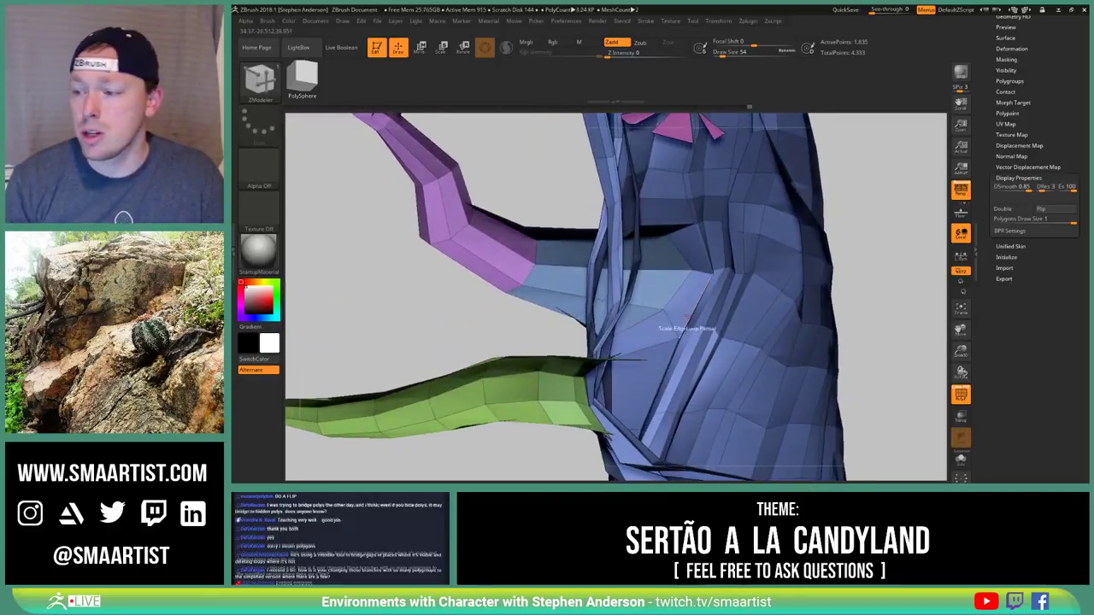
pyautogui.click(1050, 211)
pyautogui.click(1003, 209)
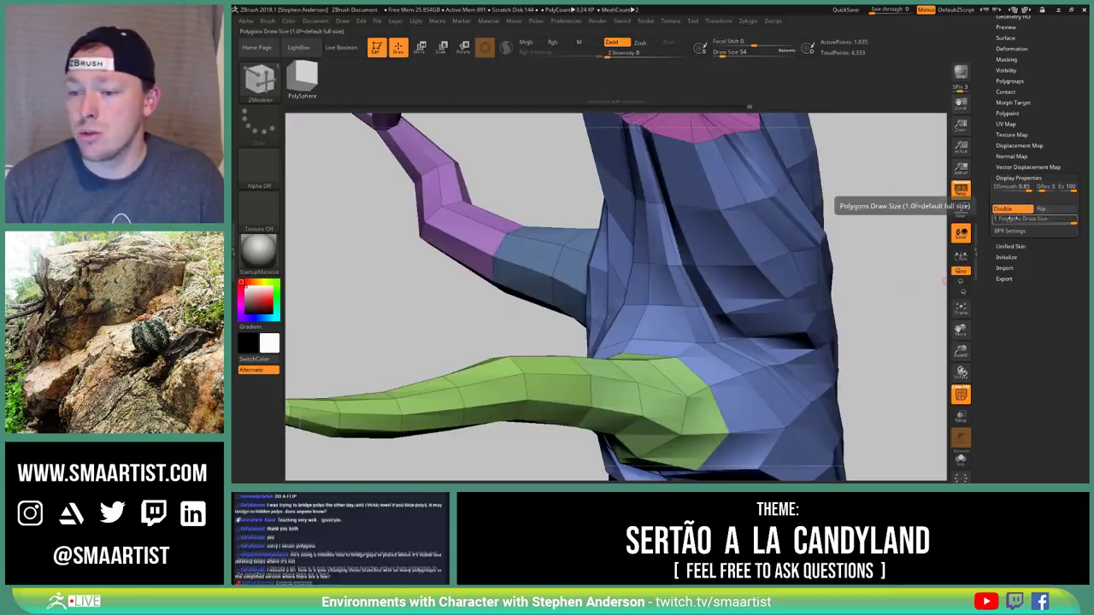
# Isolate the purple branch to inspect the inside of its open end, and turn double-sided display off
pyautogui.hotkey('ctrl', 'shift')
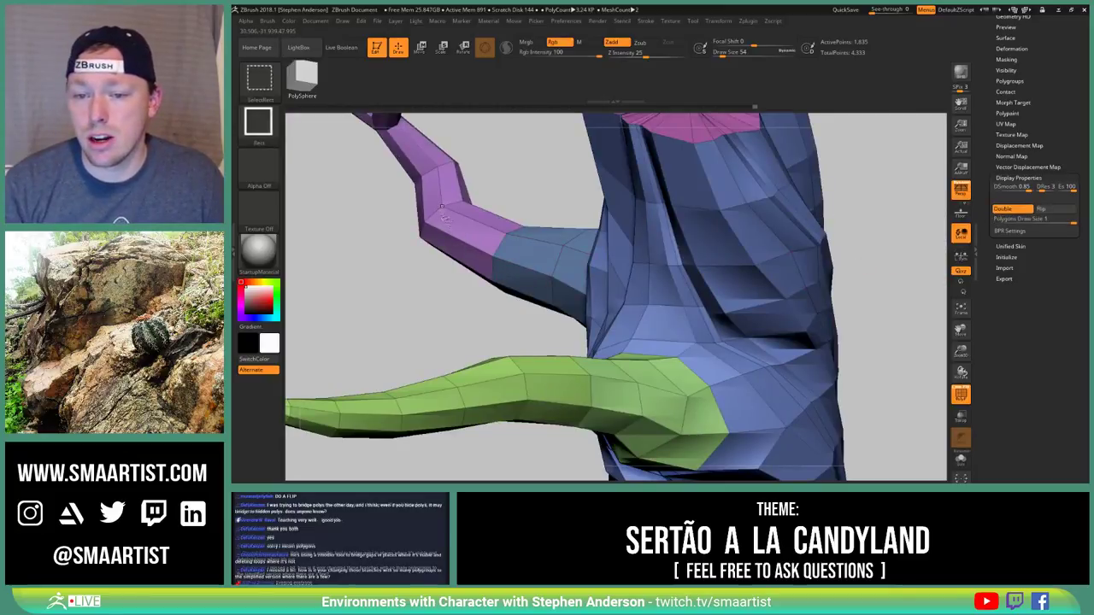
pyautogui.keyDown('ctrl'); pyautogui.keyDown('shift'); pyautogui.click(442, 206); pyautogui.keyUp('shift'); pyautogui.keyUp('ctrl')
pyautogui.moveTo(487, 224)
pyautogui.mouseDown(button='right')
pyautogui.moveTo(475, 256)
pyautogui.moveTo(504, 263)
pyautogui.mouseUp(button='right')
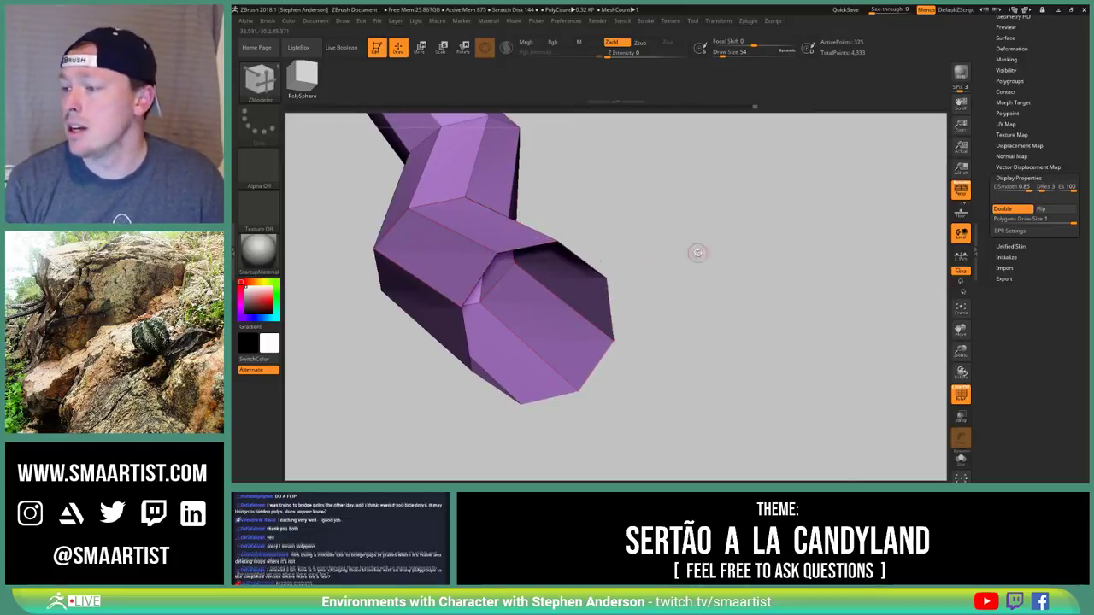
pyautogui.click(1024, 212)
pyautogui.moveTo(680, 333)
pyautogui.keyDown('ctrl'); pyautogui.mouseDown(button='right')
pyautogui.moveTo(655, 320)
pyautogui.moveTo(687, 352)
pyautogui.mouseUp(button='right'); pyautogui.keyUp('ctrl')
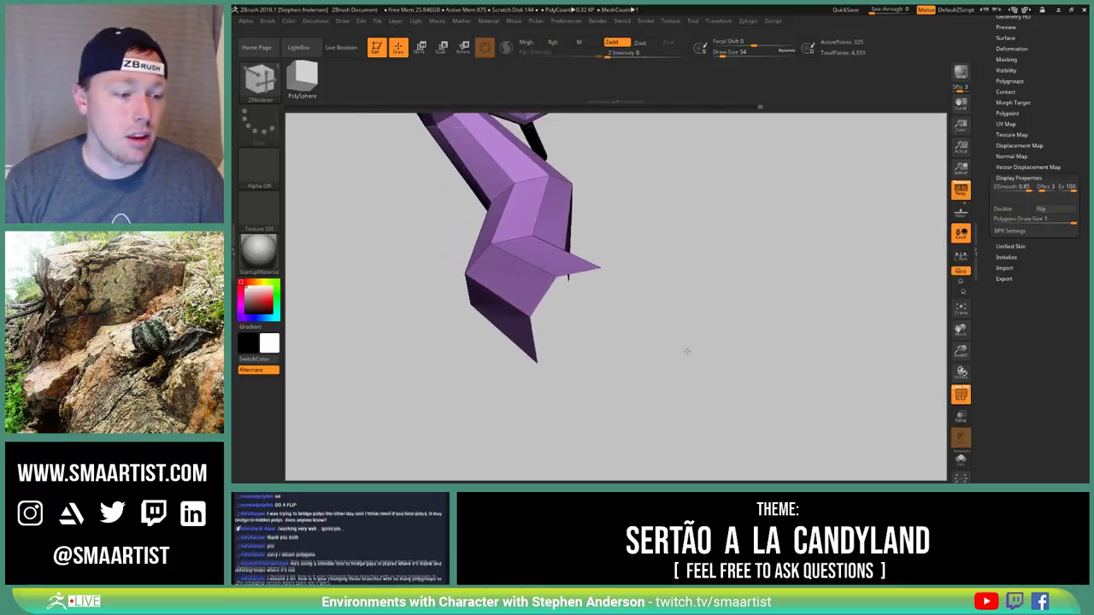
pyautogui.moveTo(687, 352); pyautogui.dragTo(666, 324)
# Show the full tree, hide the protruding part of the green limb and delete the hidden geometry
pyautogui.hotkey('ctrl', 'shift')
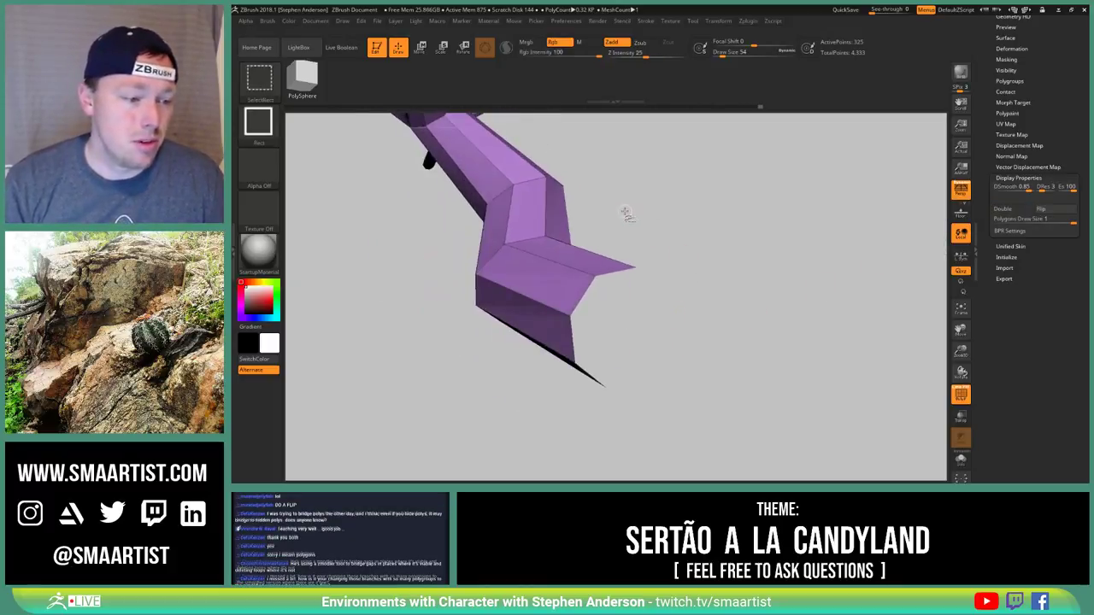
pyautogui.keyDown('ctrl'); pyautogui.keyDown('shift'); pyautogui.click(627, 216); pyautogui.keyUp('shift'); pyautogui.keyUp('ctrl')
pyautogui.moveTo(630, 272)
pyautogui.keyDown('ctrl'); pyautogui.mouseDown(button='right')
pyautogui.moveTo(608, 210)
pyautogui.moveTo(569, 261)
pyautogui.moveTo(508, 268)
pyautogui.moveTo(622, 303)
pyautogui.moveTo(607, 275)
pyautogui.moveTo(691, 278)
pyautogui.moveTo(677, 274)
pyautogui.moveTo(743, 329)
pyautogui.moveTo(671, 339)
pyautogui.moveTo(683, 290)
pyautogui.moveTo(654, 292)
pyautogui.moveTo(671, 291)
pyautogui.mouseUp(button='right'); pyautogui.keyUp('ctrl')
pyautogui.keyDown('ctrl'); pyautogui.keyDown('shift'); pyautogui.click(700, 281); pyautogui.keyUp('shift'); pyautogui.keyUp('ctrl')
pyautogui.keyDown('ctrl'); pyautogui.keyDown('shift'); pyautogui.click(701, 282); pyautogui.keyUp('shift'); pyautogui.keyUp('ctrl')
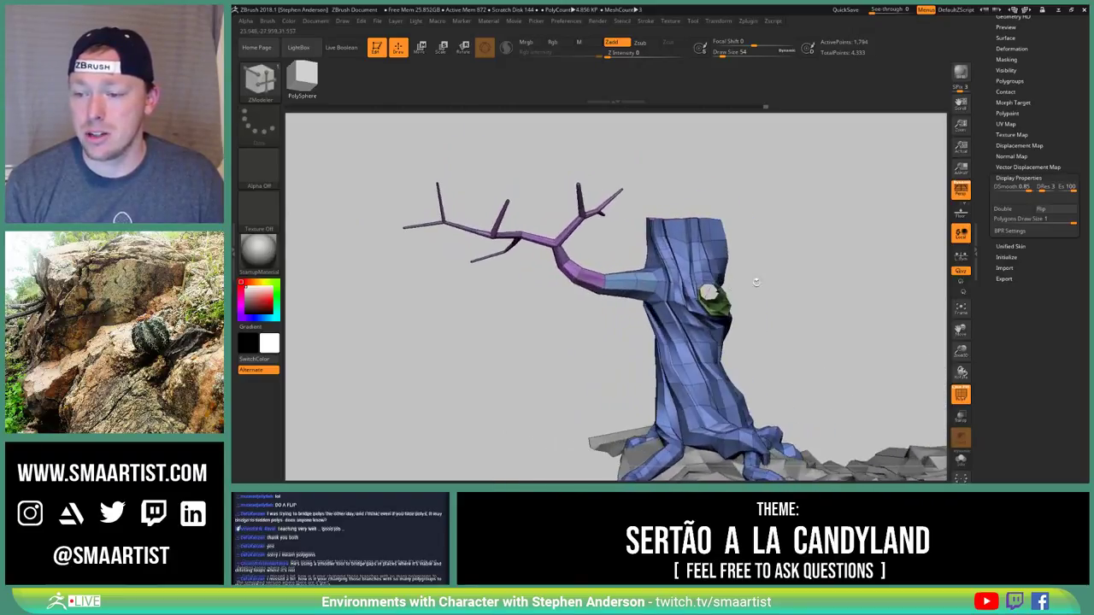
pyautogui.keyDown('alt'); pyautogui.moveTo(756, 283); pyautogui.dragTo(696, 273, button='right'); pyautogui.keyUp('alt')
pyautogui.scroll(3, 1009, 70)
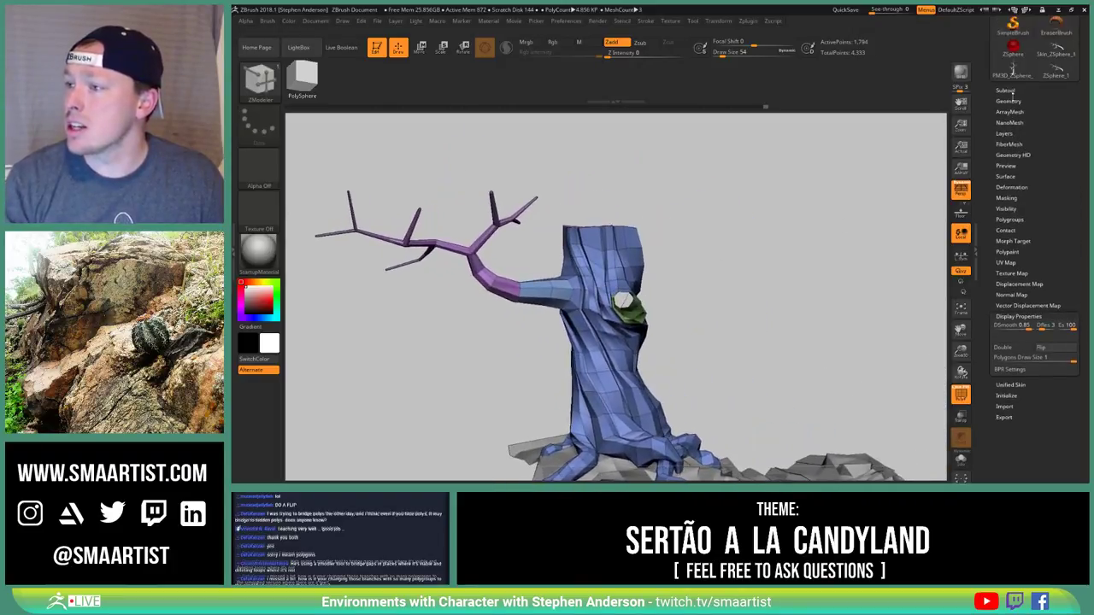
pyautogui.click(1008, 101)
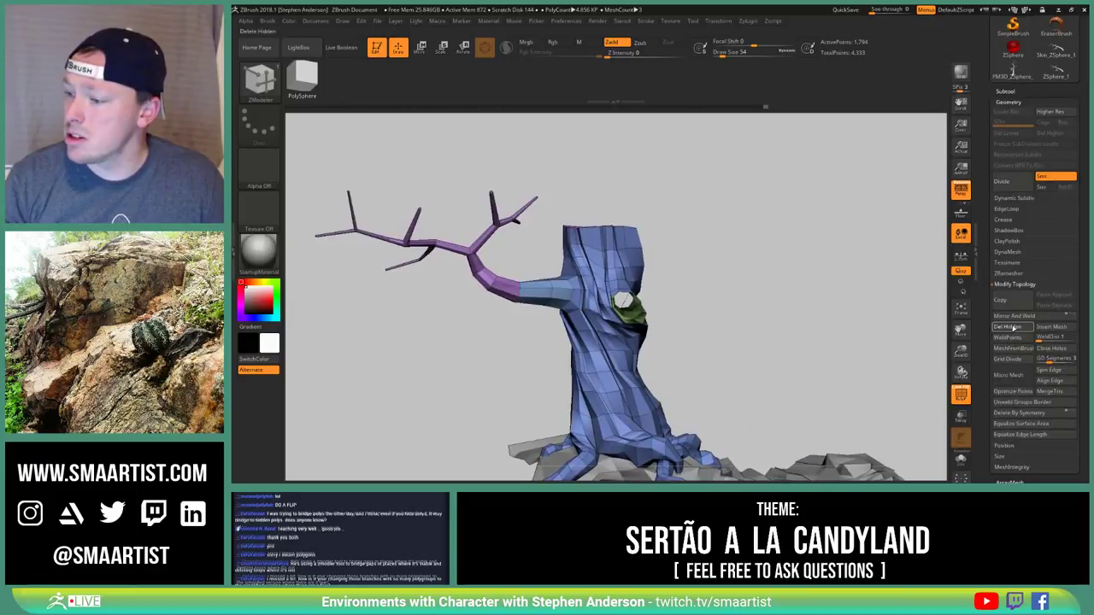
# Try to mask and transform the purple branch with the gizmo, and undo the attempt
pyautogui.keyDown('ctrl'); pyautogui.keyDown('shift'); pyautogui.click(492, 294); pyautogui.keyUp('shift'); pyautogui.keyUp('ctrl')
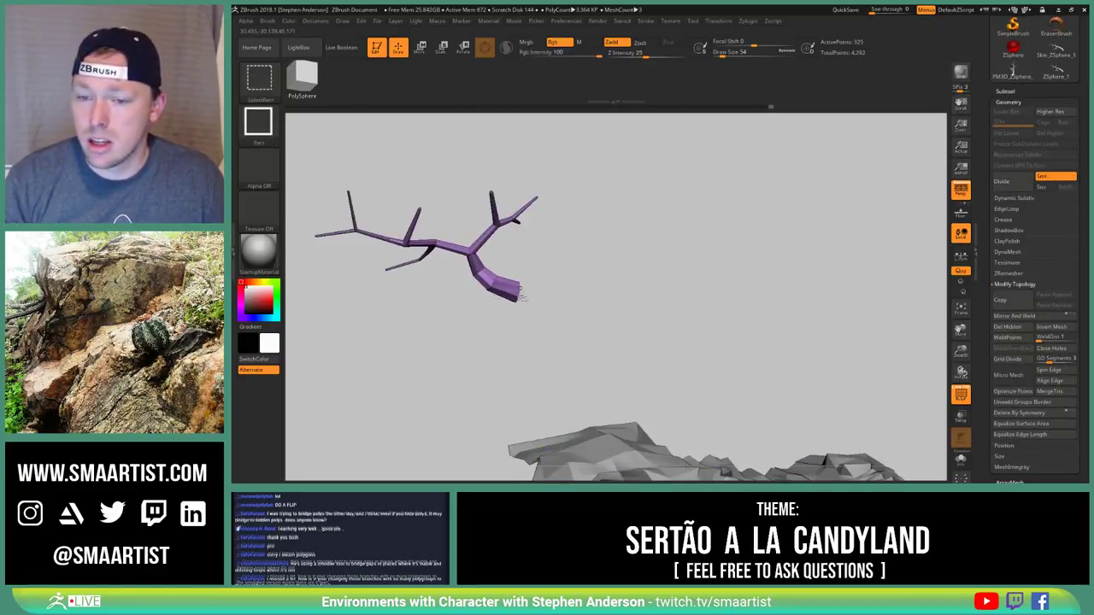
pyautogui.keyDown('ctrl'); pyautogui.click(734, 289); pyautogui.keyUp('ctrl')
pyautogui.keyDown('ctrl'); pyautogui.click(713, 300); pyautogui.keyUp('ctrl')
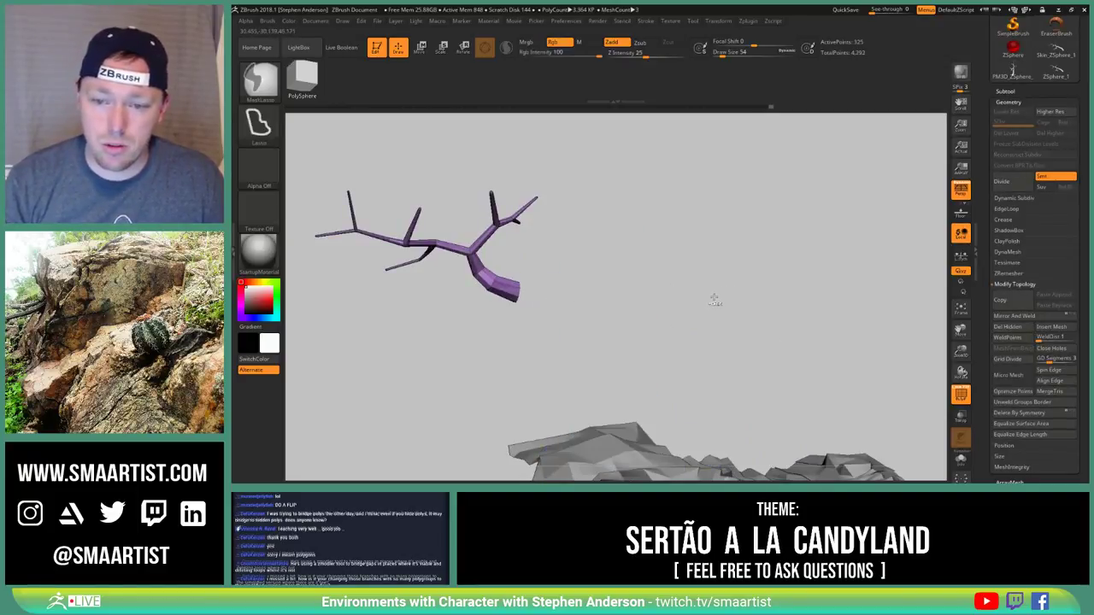
pyautogui.keyDown('ctrl'); pyautogui.keyDown('shift'); pyautogui.click(722, 297); pyautogui.keyUp('shift'); pyautogui.keyUp('ctrl')
pyautogui.press('w')
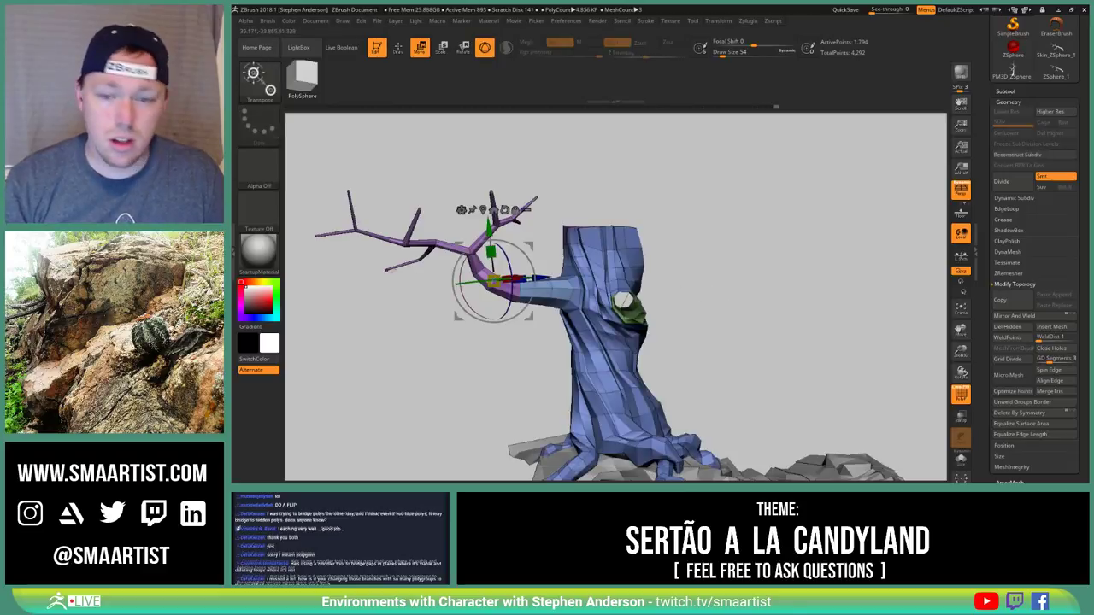
pyautogui.keyDown('ctrl'); pyautogui.click(471, 252); pyautogui.keyUp('ctrl')
pyautogui.moveTo(727, 269); pyautogui.dragTo(773, 214)
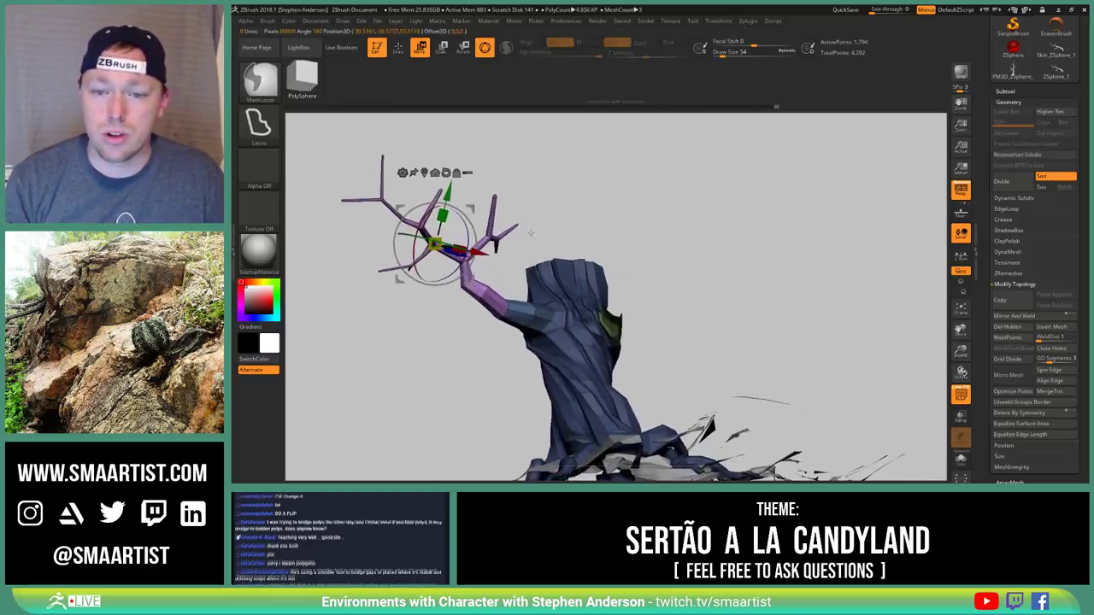
pyautogui.moveTo(470, 212); pyautogui.dragTo(584, 193)
pyautogui.hotkey('ctrl', 'z')
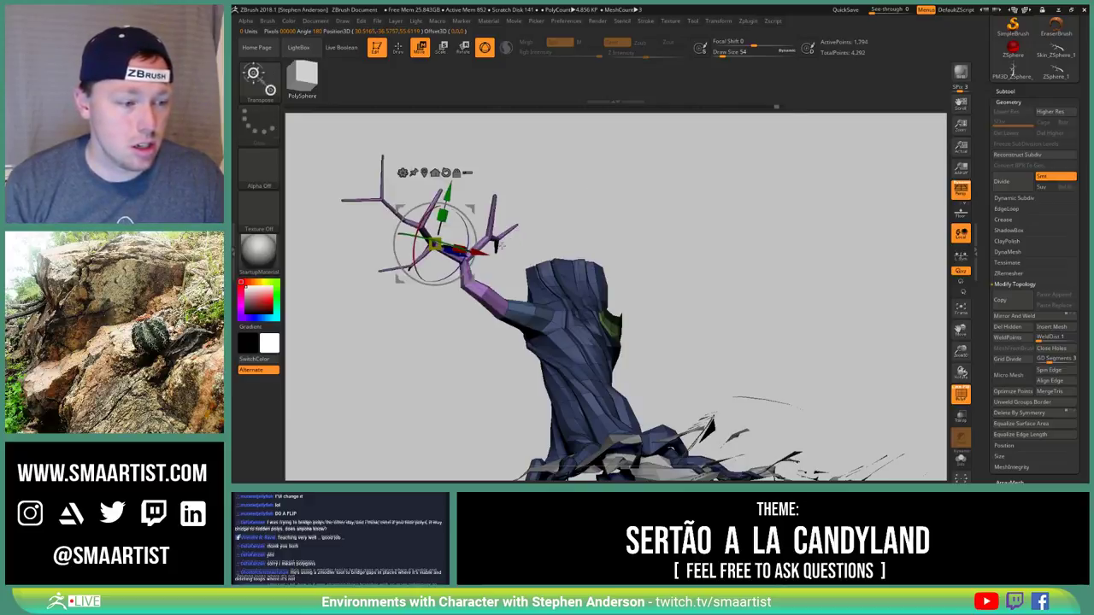
pyautogui.press('q')
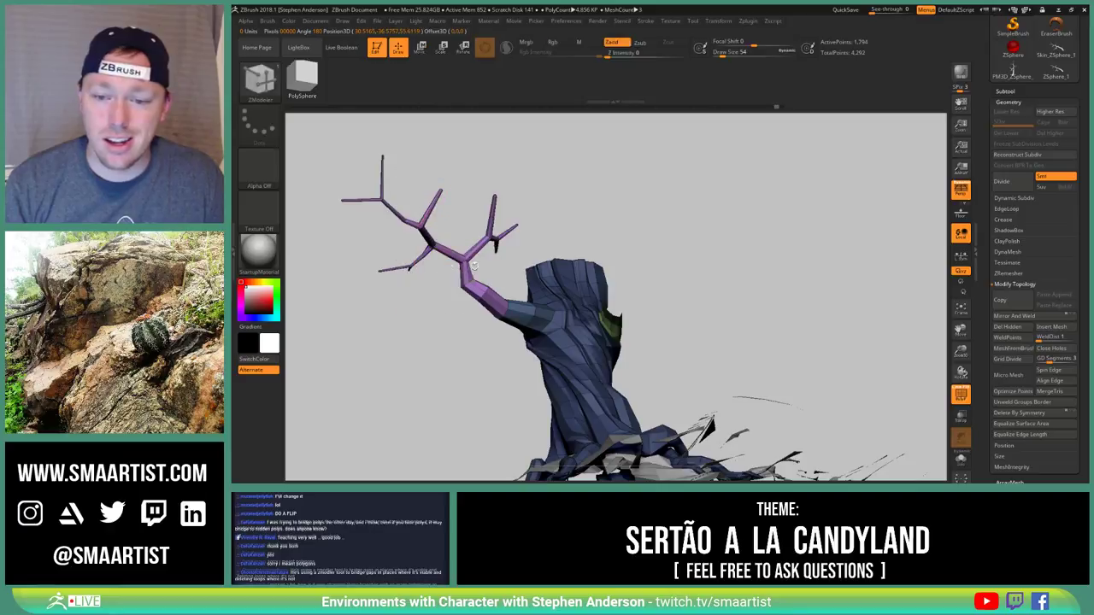
pyautogui.keyDown('ctrl'); pyautogui.keyDown('shift'); pyautogui.click(463, 267); pyautogui.keyUp('shift'); pyautogui.keyUp('ctrl')
pyautogui.press('w')
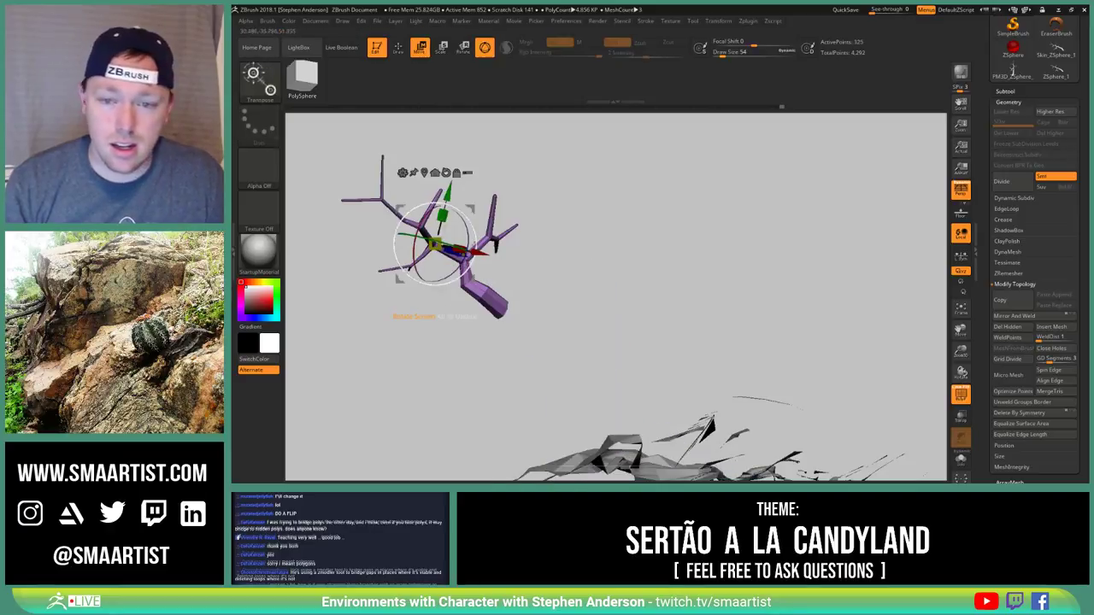
pyautogui.keyDown('ctrl'); pyautogui.moveTo(596, 179); pyautogui.dragTo(602, 179); pyautogui.keyUp('ctrl')
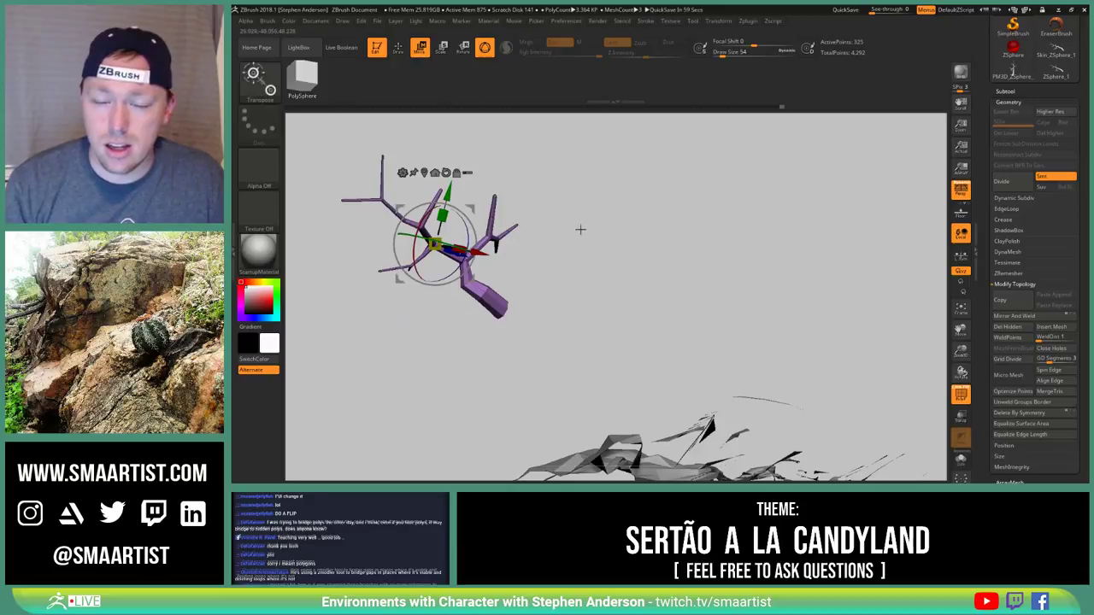
pyautogui.moveTo(581, 252); pyautogui.dragTo(578, 276)
pyautogui.press('ctrl')
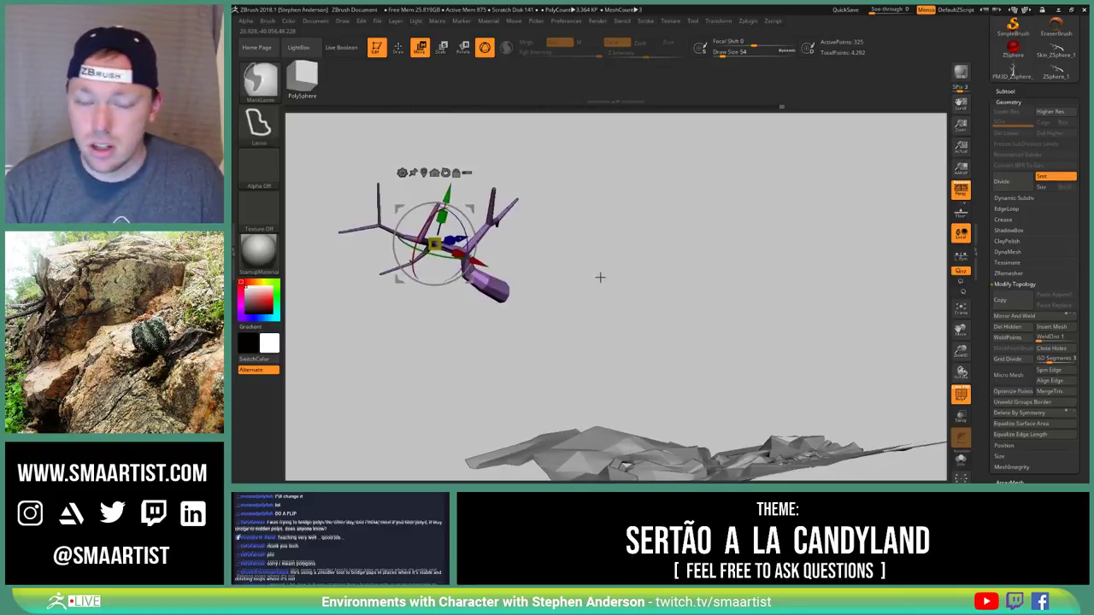
pyautogui.press('q')
pyautogui.keyDown('ctrl'); pyautogui.keyDown('shift'); pyautogui.click(596, 280); pyautogui.keyUp('shift'); pyautogui.keyUp('ctrl')
pyautogui.moveTo(596, 280)
pyautogui.keyDown('ctrl'); pyautogui.mouseDown(button='right')
pyautogui.moveTo(496, 278)
pyautogui.moveTo(544, 256)
pyautogui.mouseUp(button='right'); pyautogui.keyUp('ctrl')
pyautogui.keyDown('ctrl'); pyautogui.moveTo(544, 255); pyautogui.dragTo(552, 279); pyautogui.keyUp('ctrl')
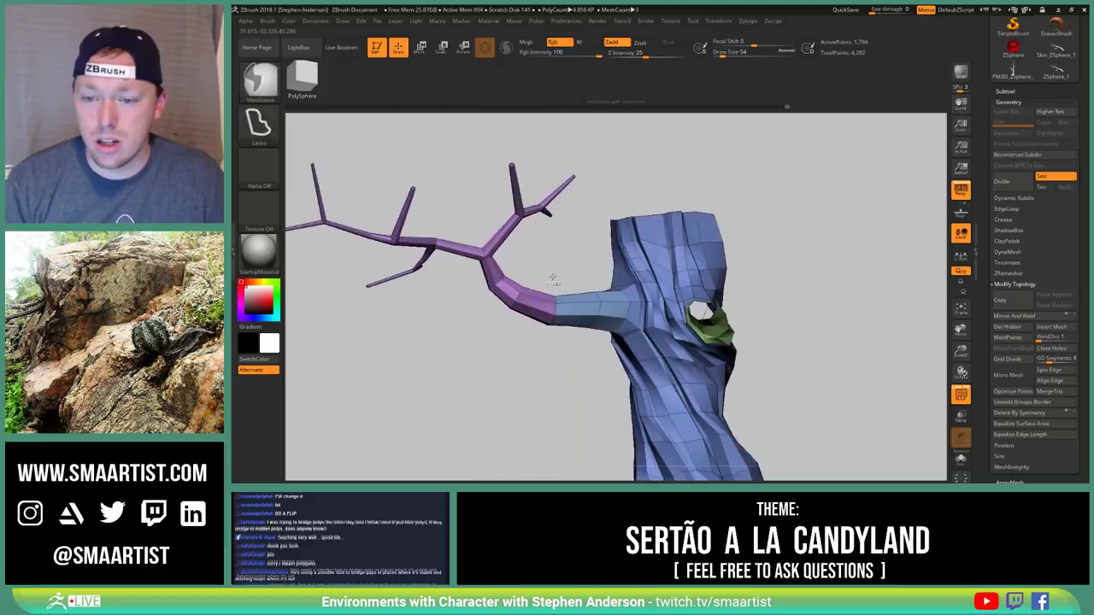
pyautogui.moveTo(551, 279)
pyautogui.keyDown('ctrl'); pyautogui.mouseDown(button='right')
pyautogui.moveTo(537, 255)
pyautogui.moveTo(491, 256)
pyautogui.mouseUp(button='right'); pyautogui.keyUp('ctrl')
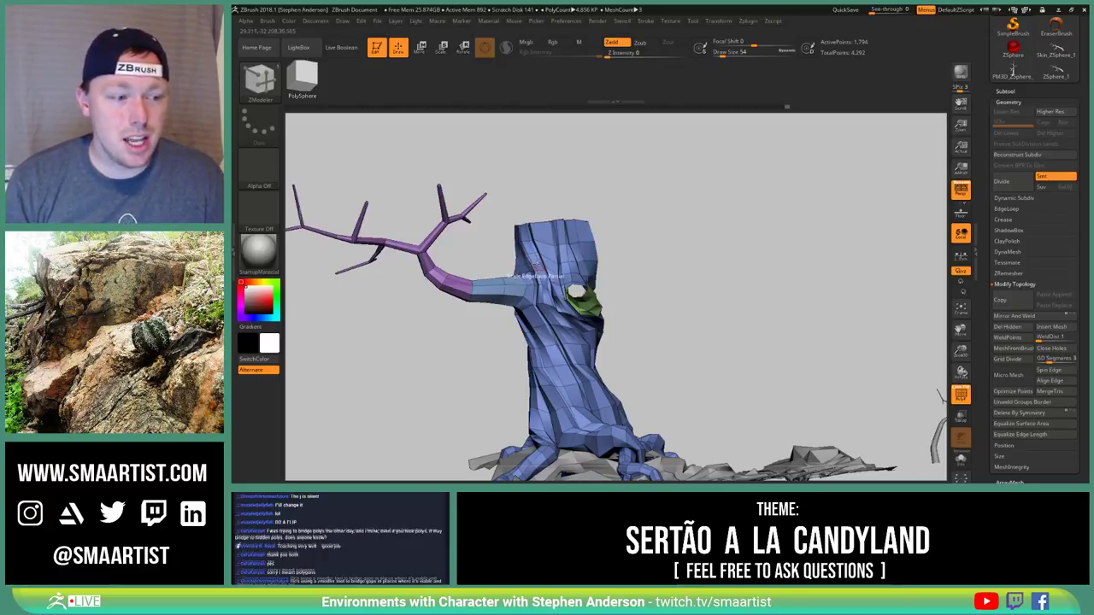
pyautogui.keyDown('alt'); pyautogui.moveTo(500, 262); pyautogui.dragTo(549, 264); pyautogui.keyUp('alt')
pyautogui.hotkey('ctrl', 'shift')
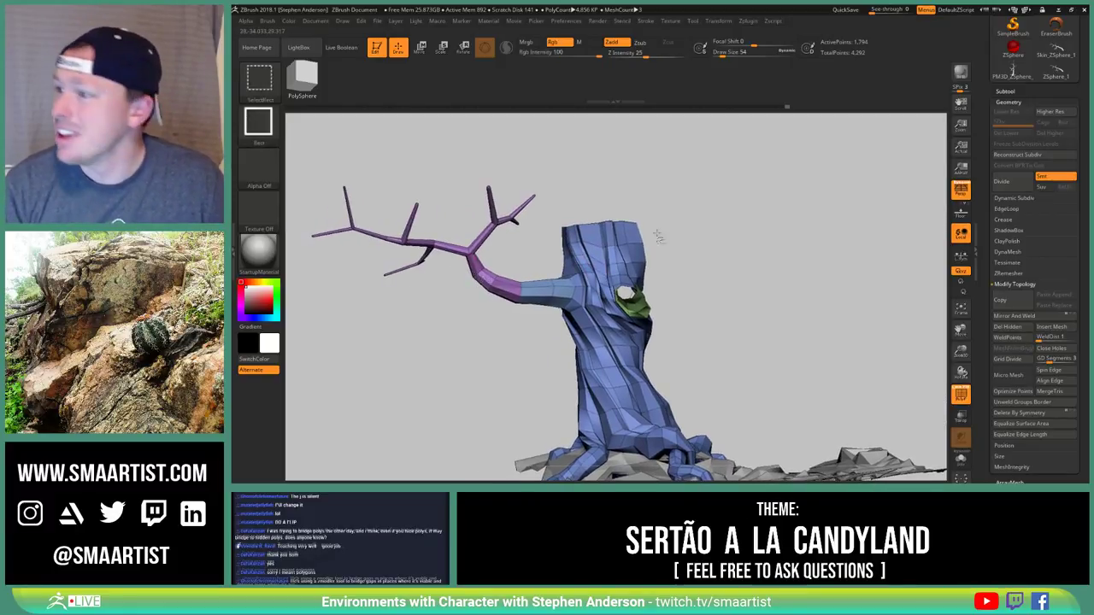
# Check the Tree_1 subtool and make Tree_4 the active subtool again
pyautogui.click(1005, 91)
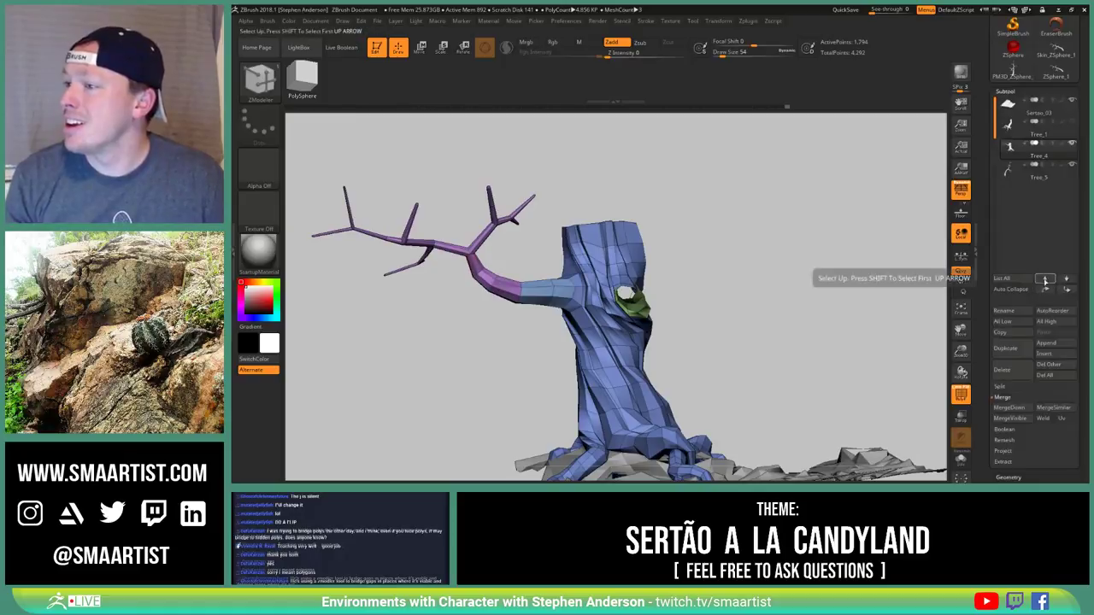
pyautogui.moveTo(1015, 135)
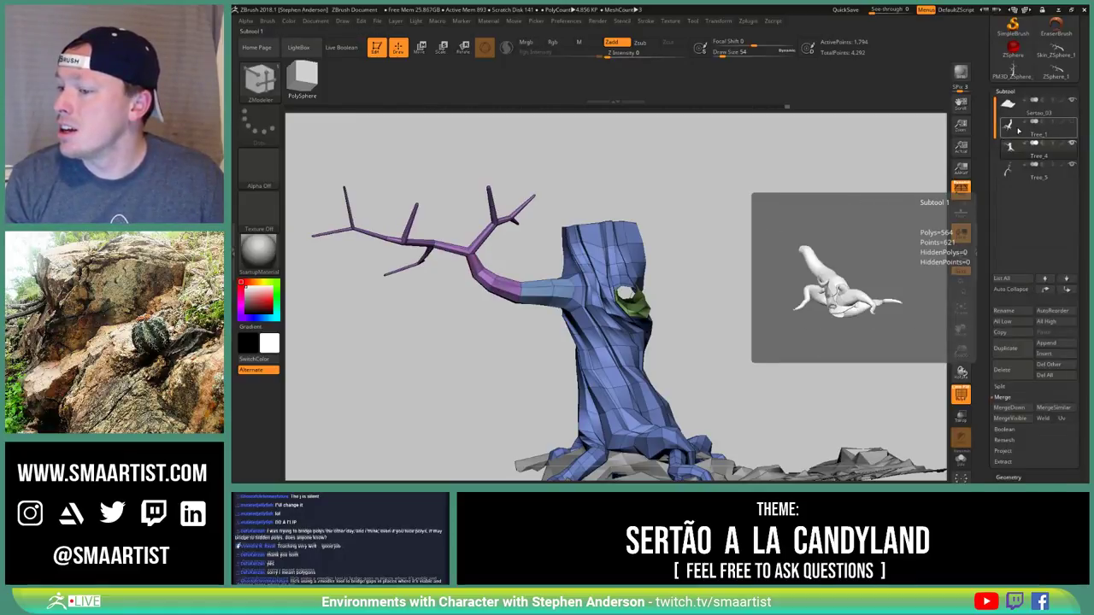
pyautogui.click(1018, 132)
pyautogui.keyDown('alt'); pyautogui.moveTo(790, 319); pyautogui.dragTo(740, 287); pyautogui.keyUp('alt')
pyautogui.click(1012, 149)
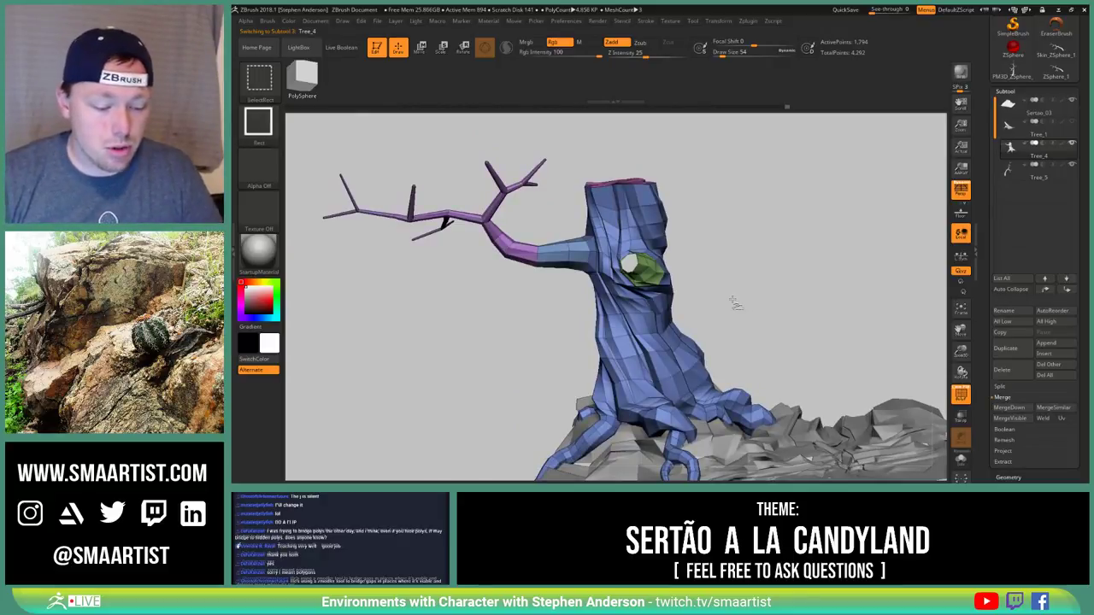
# Duplicate the Tree_4 subtool and delete everything except the purple branch from the copy
pyautogui.hotkey('ctrl', 'shift', 'd')
pyautogui.keyDown('ctrl'); pyautogui.keyDown('shift'); pyautogui.click(482, 225); pyautogui.keyUp('shift'); pyautogui.keyUp('ctrl')
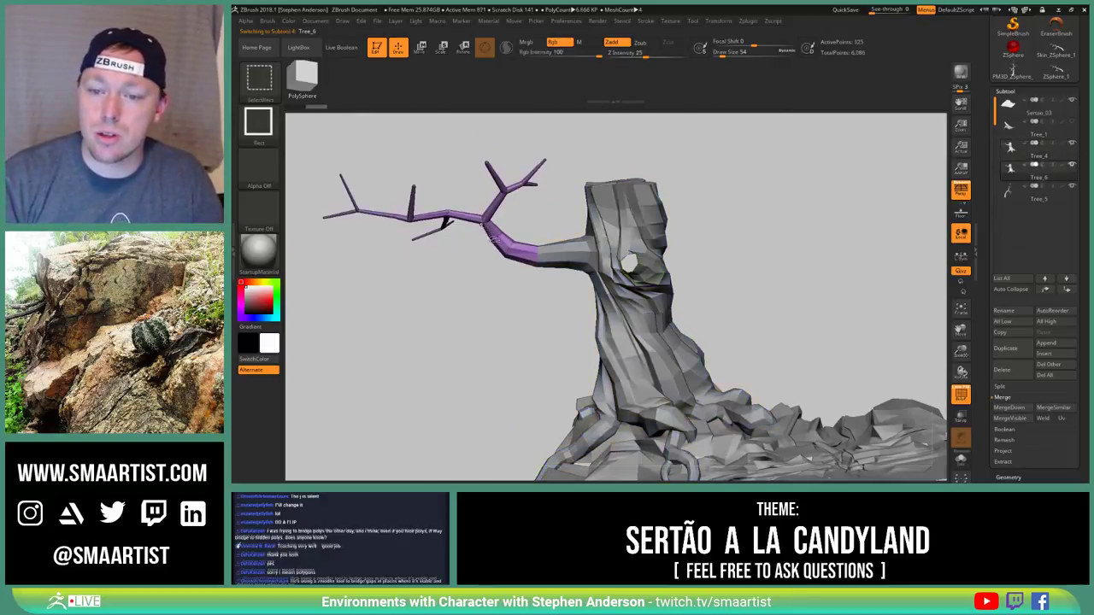
pyautogui.press('b')
pyautogui.press('z')
pyautogui.press('m')
pyautogui.click(1010, 477)
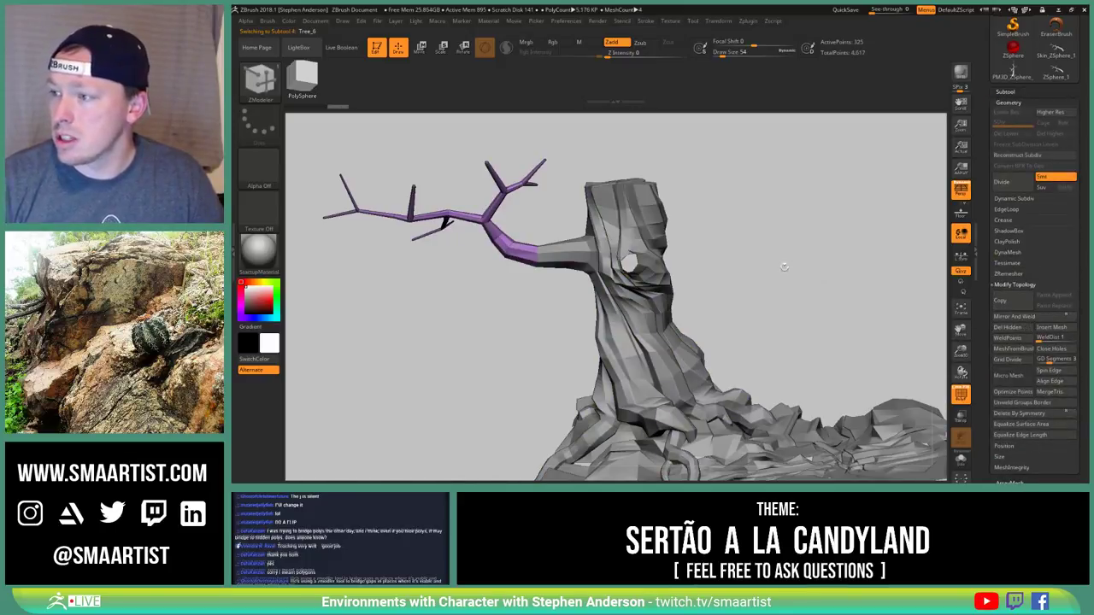
# Rotate and move the duplicated purple branch around the trunk toward the second limb stump
pyautogui.moveTo(509, 342); pyautogui.dragTo(474, 397)
pyautogui.press('w')
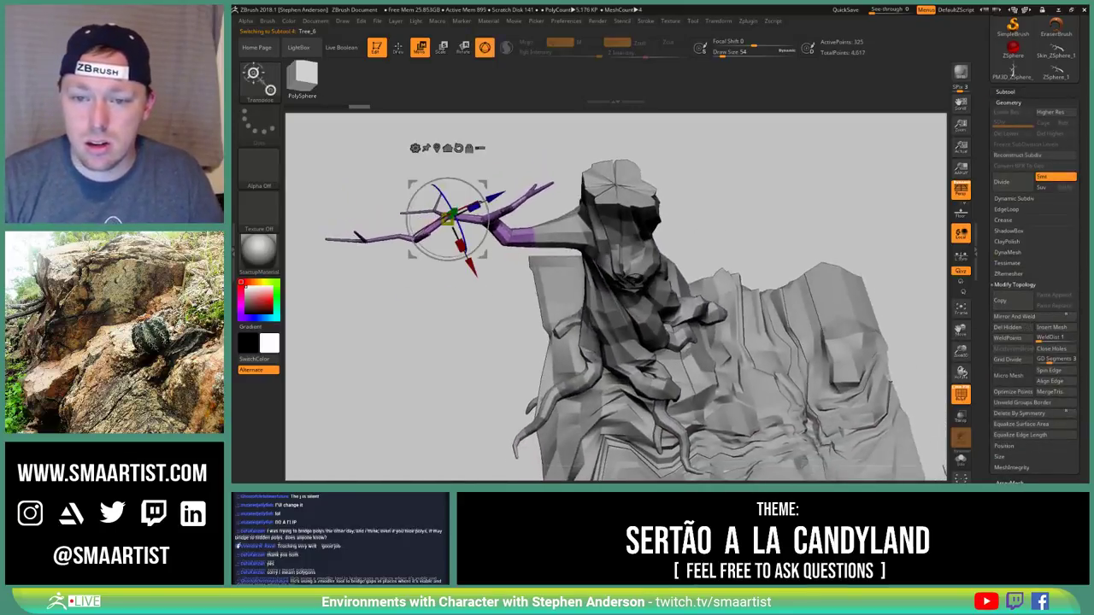
pyautogui.keyDown('ctrl'); pyautogui.moveTo(484, 182); pyautogui.dragTo(570, 241); pyautogui.keyUp('ctrl')
pyautogui.moveTo(479, 376); pyautogui.dragTo(468, 339)
pyautogui.moveTo(637, 226); pyautogui.dragTo(528, 260)
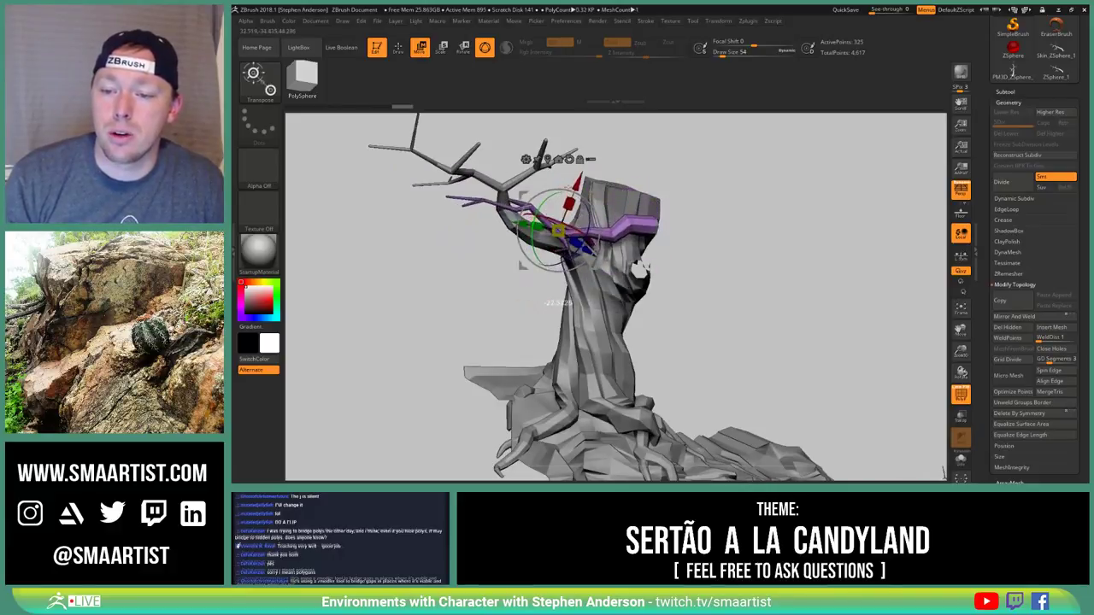
pyautogui.moveTo(479, 286); pyautogui.dragTo(470, 402)
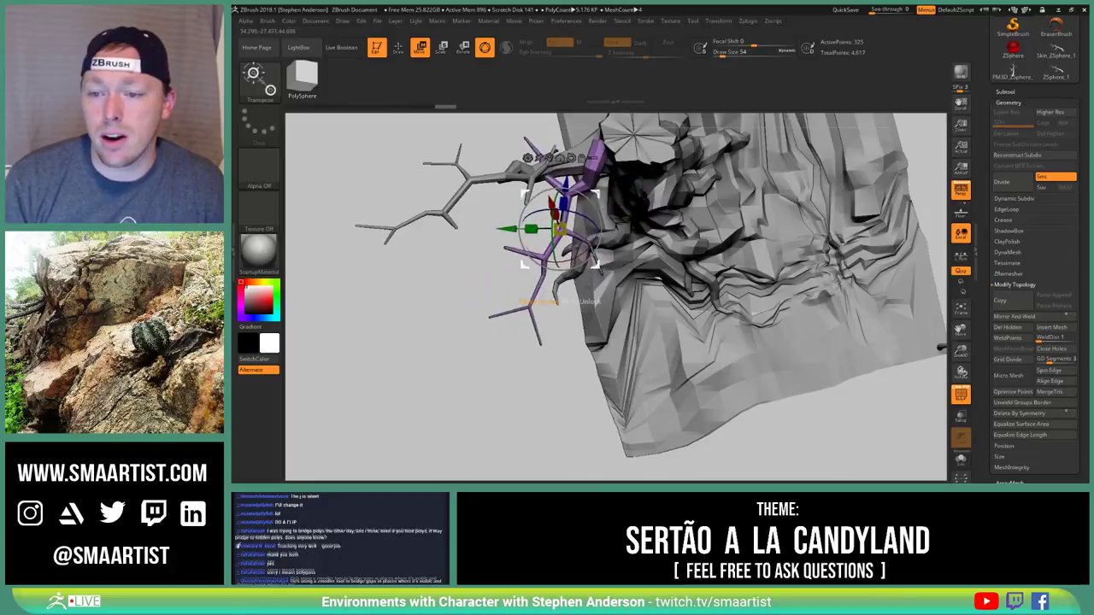
pyautogui.moveTo(649, 333); pyautogui.dragTo(653, 336)
# Recentre the gizmo on the branch copy's thick base and place that end just in front of the trunk's limb stump
pyautogui.moveTo(726, 436); pyautogui.dragTo(701, 154)
pyautogui.moveTo(701, 153); pyautogui.dragTo(676, 248, button='right')
pyautogui.keyDown('ctrl'); pyautogui.moveTo(654, 193); pyautogui.dragTo(652, 253, button='right'); pyautogui.keyUp('ctrl')
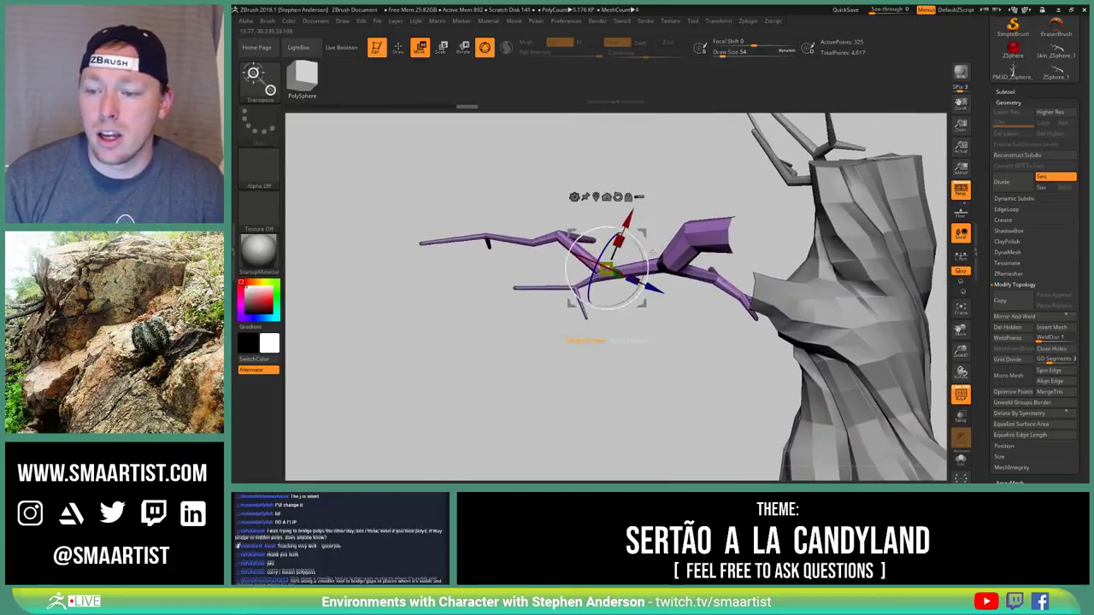
pyautogui.keyDown('alt'); pyautogui.click(728, 229); pyautogui.keyUp('alt')
pyautogui.moveTo(763, 251); pyautogui.dragTo(735, 262, button='right')
pyautogui.moveTo(765, 247); pyautogui.dragTo(759, 330)
pyautogui.moveTo(759, 332); pyautogui.dragTo(745, 295, button='right')
pyautogui.moveTo(777, 353); pyautogui.dragTo(817, 322)
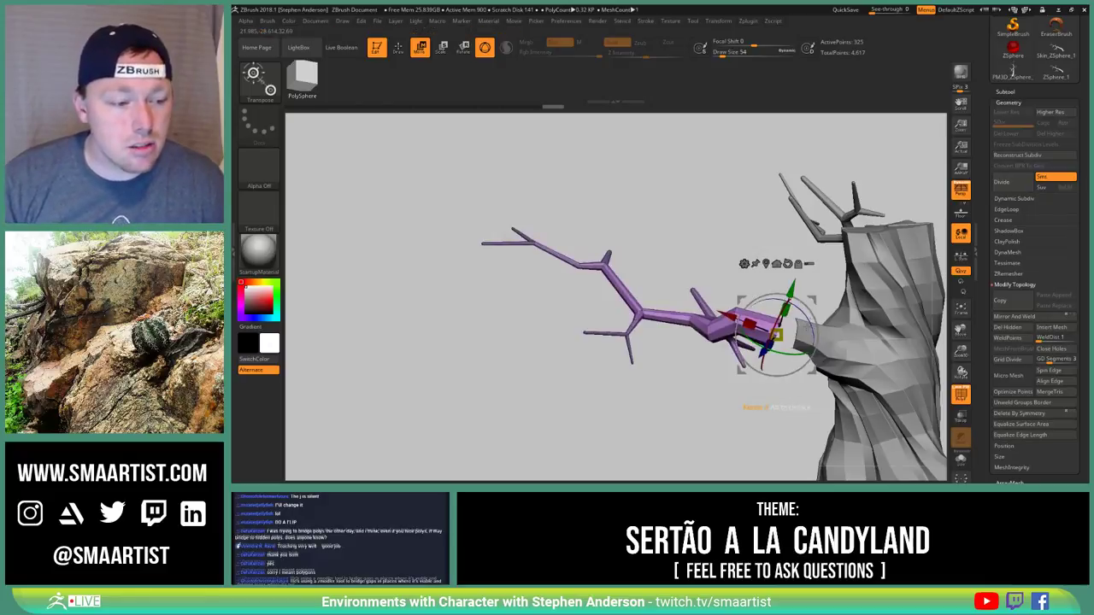
# Rotate and shift the branch copy so its open base lines up with the limb stump, leaving a small gap
pyautogui.moveTo(815, 349); pyautogui.dragTo(818, 336)
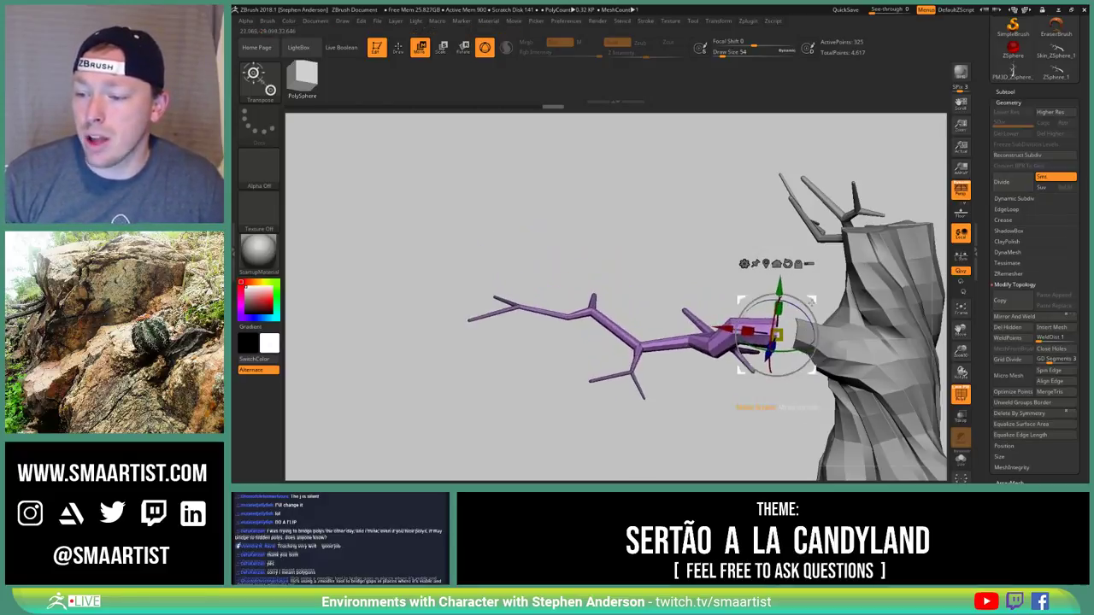
pyautogui.moveTo(830, 339)
pyautogui.mouseDown(button='right')
pyautogui.moveTo(819, 339)
pyautogui.moveTo(863, 330)
pyautogui.moveTo(824, 337)
pyautogui.mouseUp(button='right')
pyautogui.moveTo(639, 472); pyautogui.dragTo(678, 469)
pyautogui.moveTo(893, 334); pyautogui.dragTo(811, 299)
pyautogui.moveTo(811, 299); pyautogui.dragTo(808, 369, button='right')
pyautogui.moveTo(777, 407)
pyautogui.keyDown('ctrl'); pyautogui.mouseDown(button='right')
pyautogui.moveTo(797, 407)
pyautogui.moveTo(774, 408)
pyautogui.moveTo(797, 410)
pyautogui.moveTo(811, 445)
pyautogui.mouseUp(button='right'); pyautogui.keyUp('ctrl')
pyautogui.press('q')
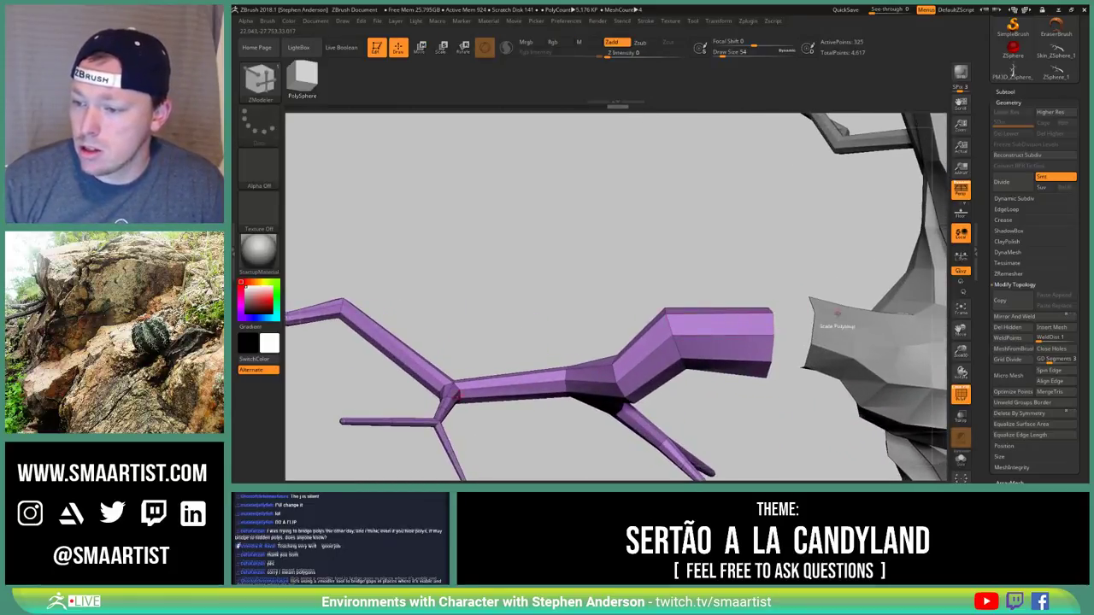
# Make Tree_4 the active subtool and merge the Tree_6 branch copy down into it
pyautogui.click(1012, 94)
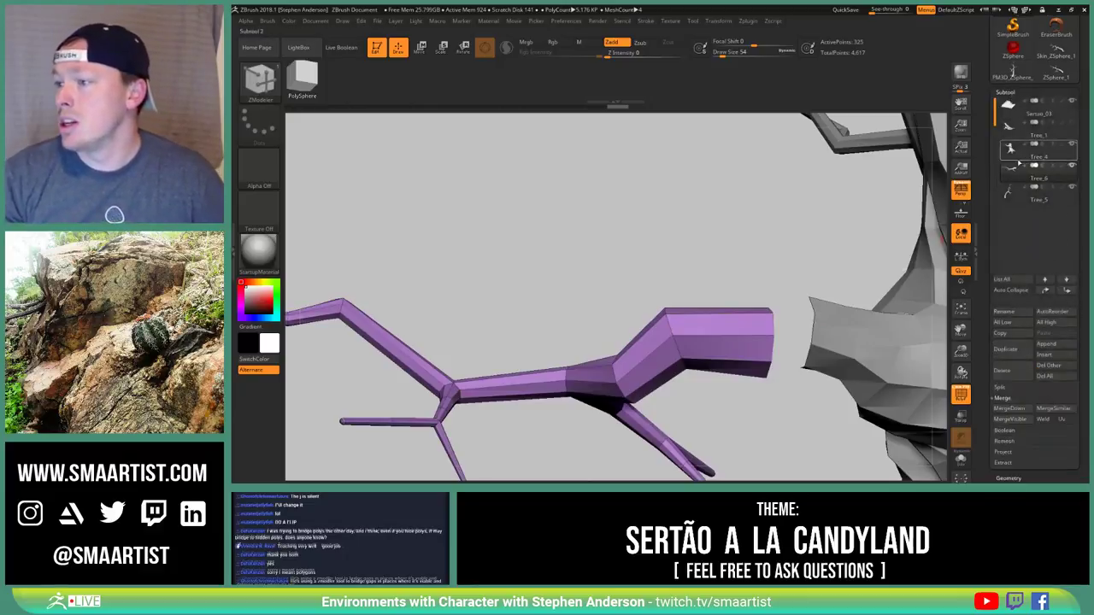
pyautogui.click(1039, 109)
pyautogui.click(1011, 409)
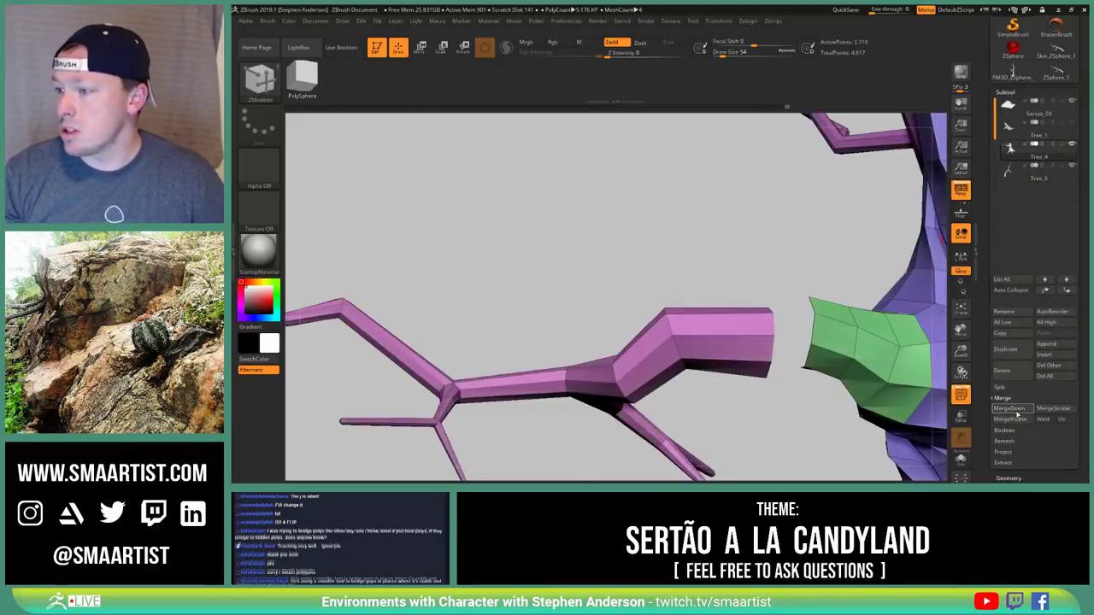
# Delete the outermost polyloop of the green limb stump with the ZModeler polygon action Delete, target Polyloop
pyautogui.moveTo(661, 297); pyautogui.dragTo(707, 297, button='right')
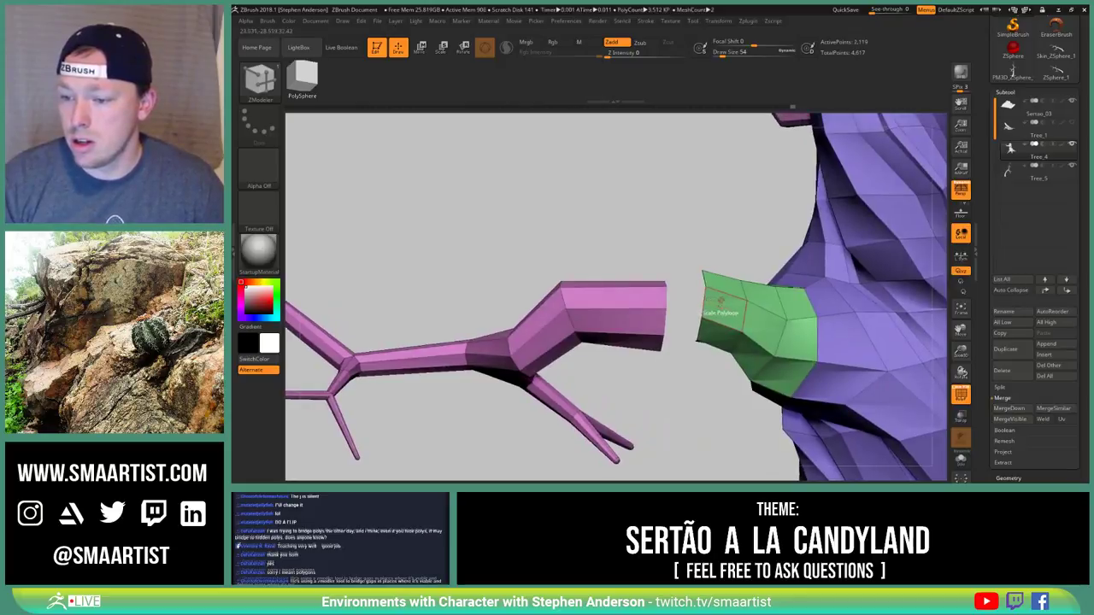
pyautogui.press('space')
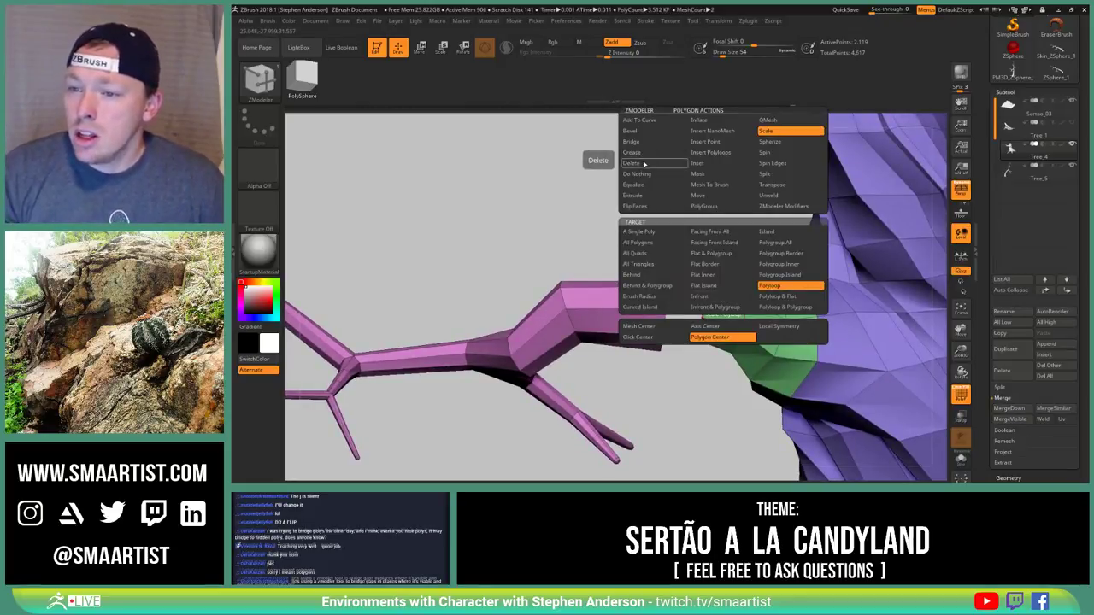
pyautogui.click(644, 163)
pyautogui.click(746, 311)
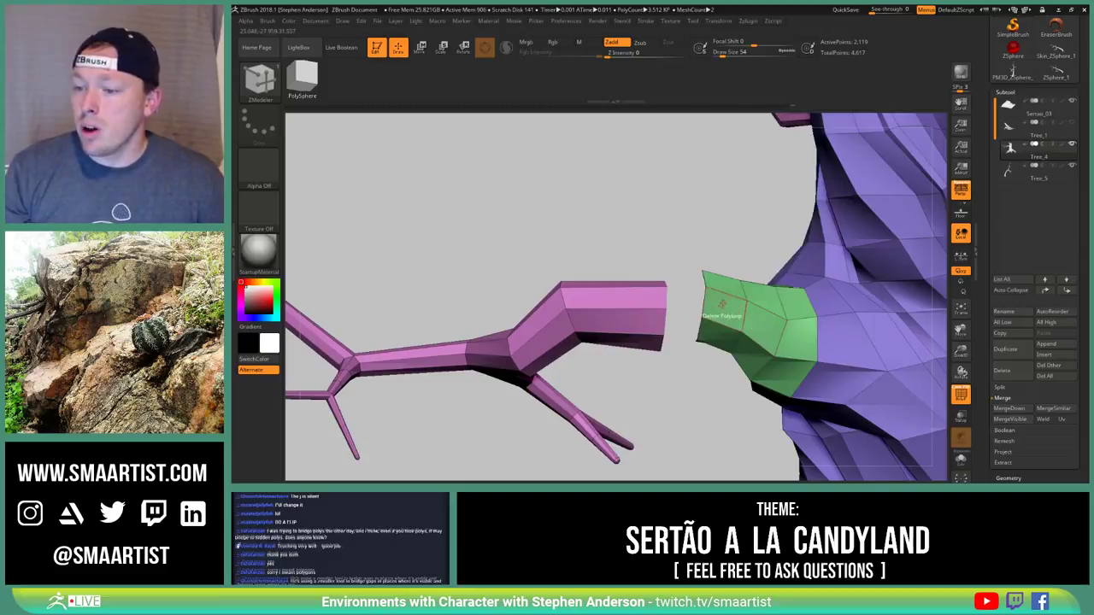
pyautogui.click(722, 304)
pyautogui.moveTo(726, 313); pyautogui.dragTo(742, 322)
# Bridge the stump's and branch's open ends with the ZModeler Bridge edge action on Two Holes using Straight Lines, and hide the polyframe
pyautogui.press('space')
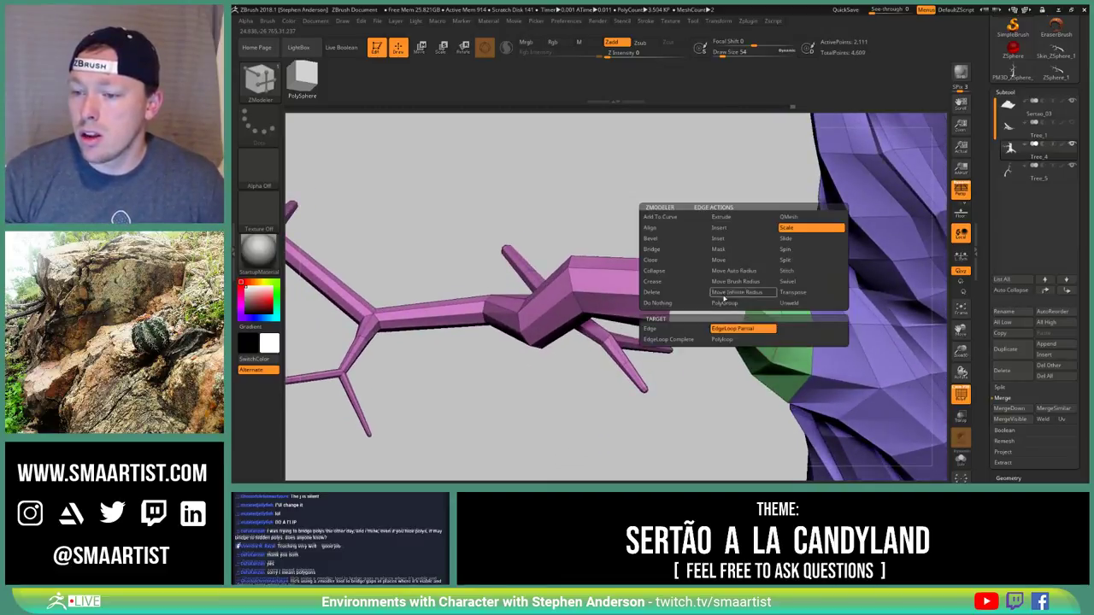
pyautogui.click(664, 248)
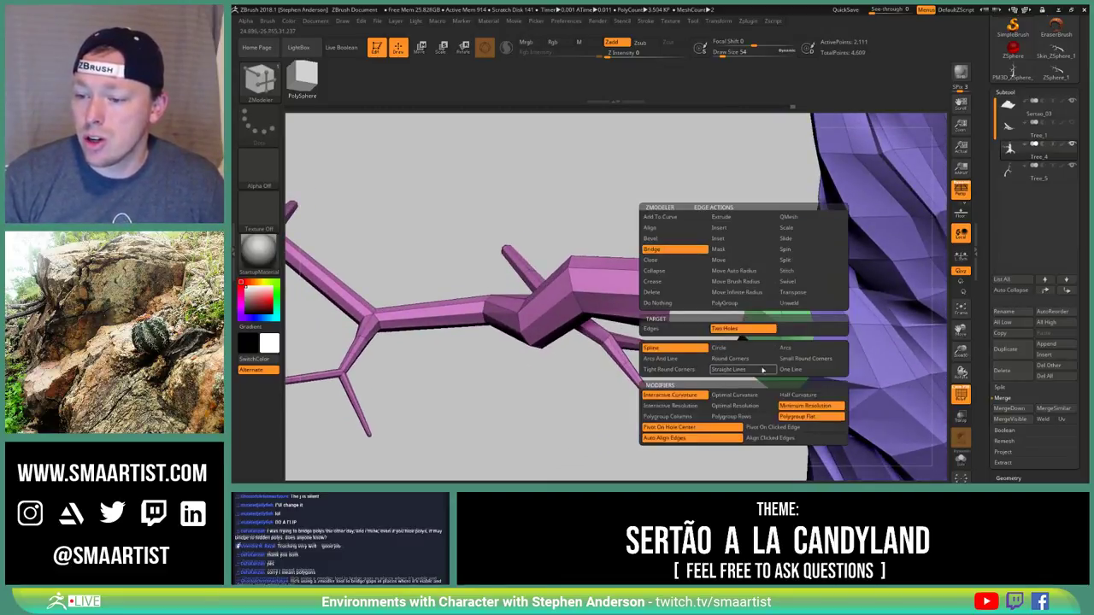
pyautogui.click(762, 369)
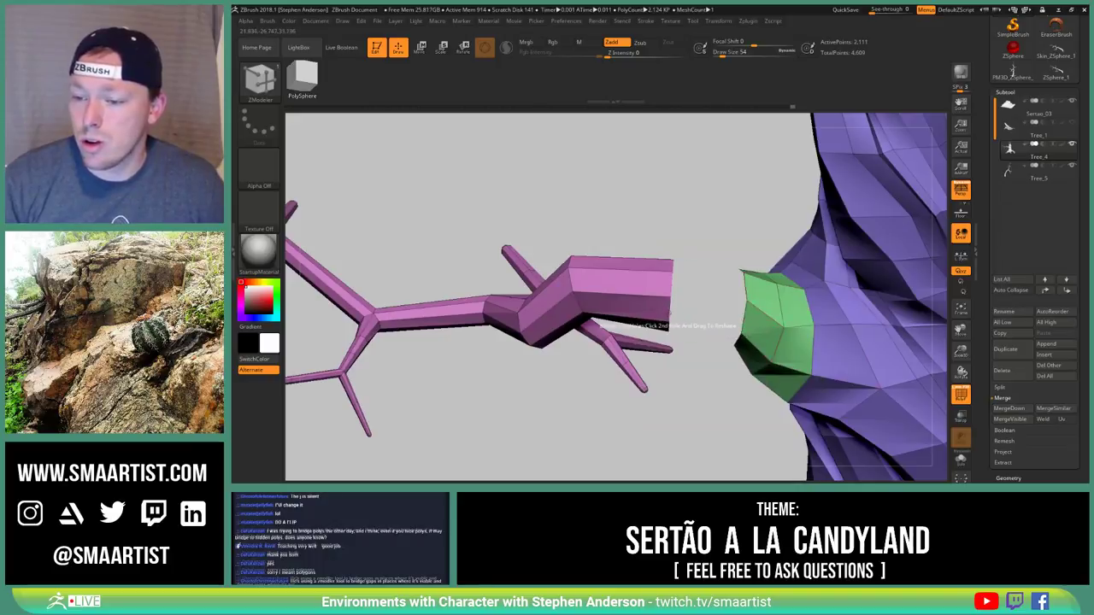
pyautogui.moveTo(684, 338); pyautogui.dragTo(700, 383)
pyautogui.moveTo(708, 318)
pyautogui.mouseDown(button='right')
pyautogui.moveTo(722, 269)
pyautogui.moveTo(664, 196)
pyautogui.moveTo(721, 313)
pyautogui.mouseUp(button='right')
pyautogui.moveTo(720, 313); pyautogui.dragTo(842, 311)
pyautogui.press('shift')
pyautogui.hotkey('shift', 'f')
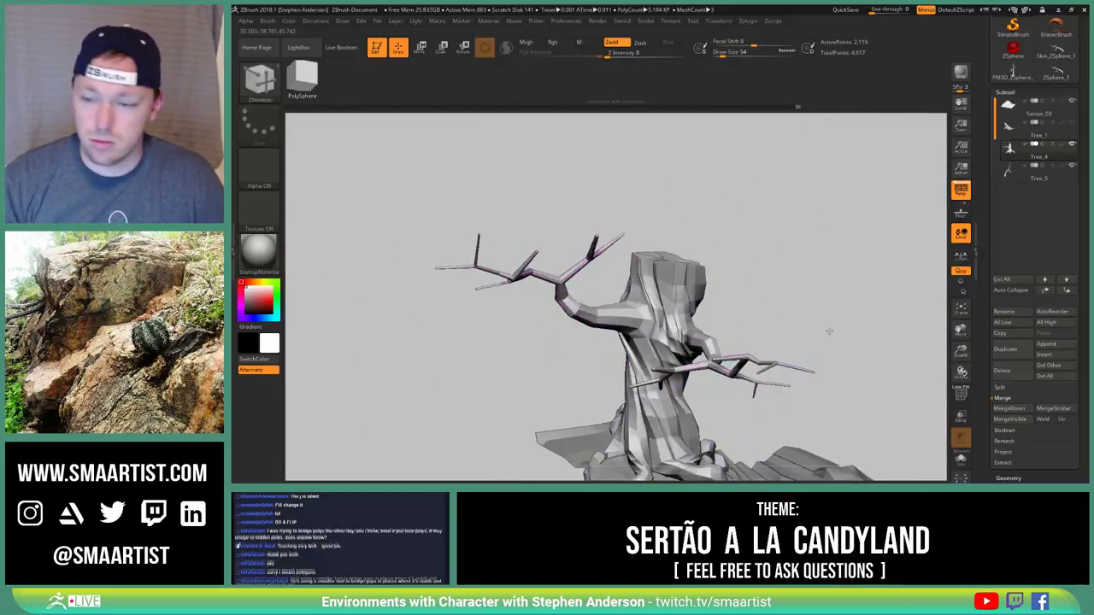
# Make the small separate Tree_5 branch the active subtool, frame it and display its polyframe
pyautogui.moveTo(830, 329); pyautogui.dragTo(737, 298, button='right')
pyautogui.moveTo(737, 298); pyautogui.dragTo(686, 296)
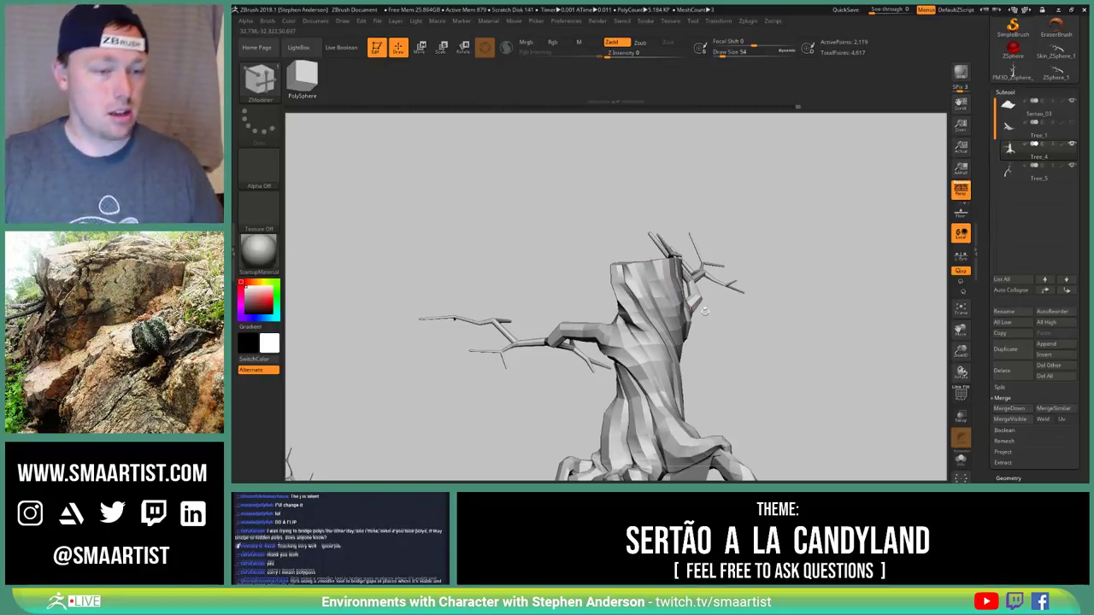
pyautogui.keyDown('ctrl'); pyautogui.moveTo(548, 330); pyautogui.dragTo(564, 260, button='right'); pyautogui.keyUp('ctrl')
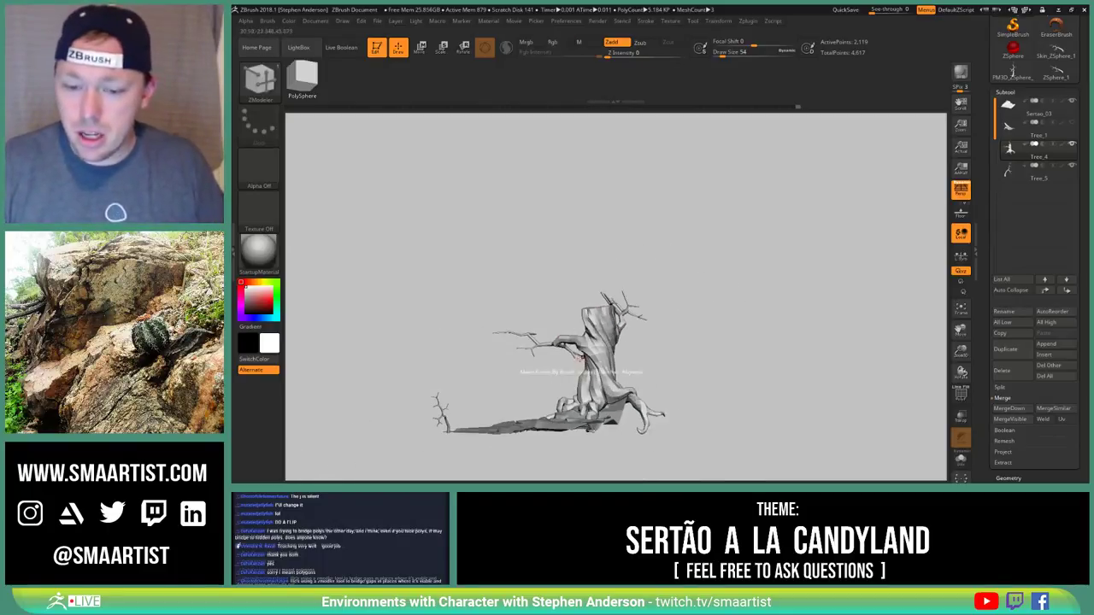
pyautogui.moveTo(434, 378)
pyautogui.keyDown('alt'); pyautogui.mouseDown(button='right')
pyautogui.moveTo(477, 286)
pyautogui.moveTo(561, 360)
pyautogui.mouseUp(button='right'); pyautogui.keyUp('alt')
pyautogui.moveTo(430, 287)
pyautogui.keyDown('alt'); pyautogui.mouseDown(button='right')
pyautogui.moveTo(524, 346)
pyautogui.moveTo(598, 352)
pyautogui.moveTo(557, 328)
pyautogui.moveTo(592, 326)
pyautogui.moveTo(600, 366)
pyautogui.moveTo(571, 344)
pyautogui.moveTo(583, 354)
pyautogui.mouseUp(button='right'); pyautogui.keyUp('alt')
pyautogui.keyDown('alt'); pyautogui.click(585, 323); pyautogui.keyUp('alt')
pyautogui.hotkey('shift', 'f')
pyautogui.hotkey('shift', 'd')
pyautogui.moveTo(583, 354); pyautogui.dragTo(577, 367)
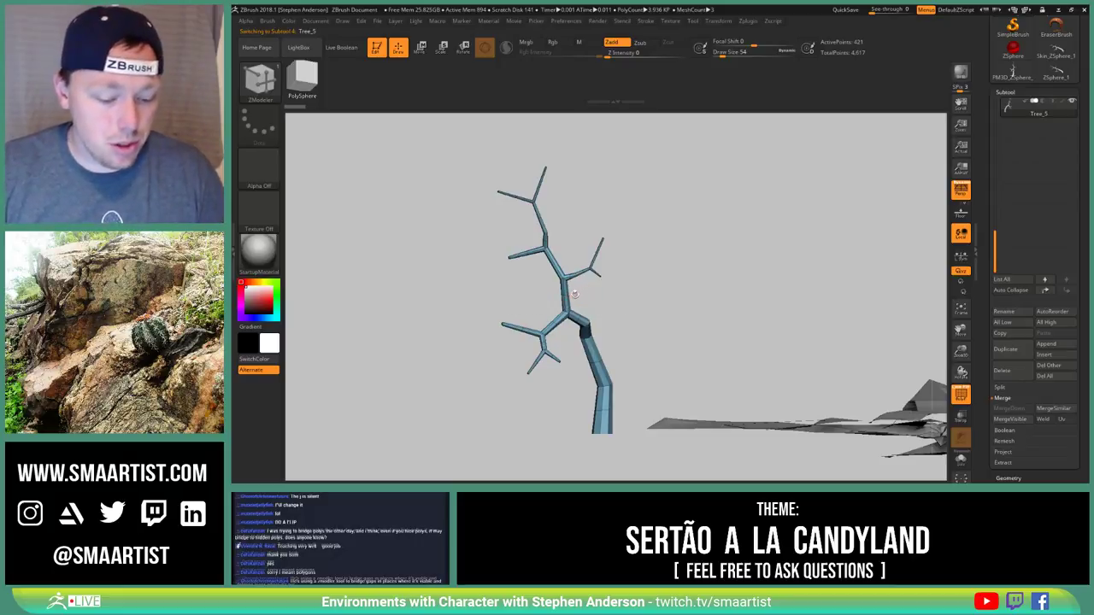
# Look through the insert mesh brushes in LightBox and the IMM brushes in the brush library
pyautogui.press(',')
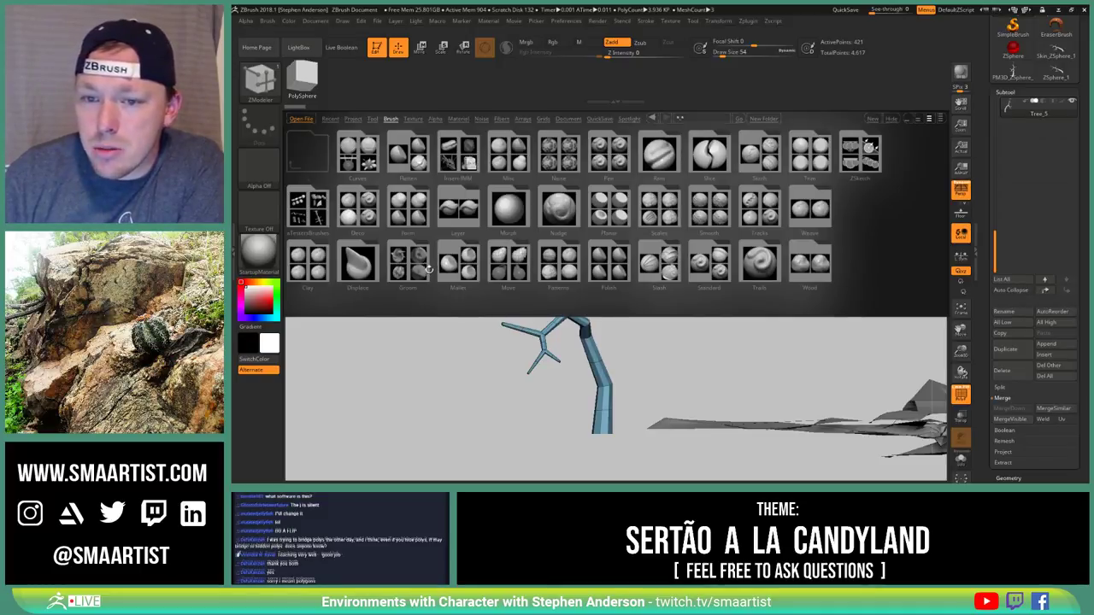
pyautogui.click(457, 162)
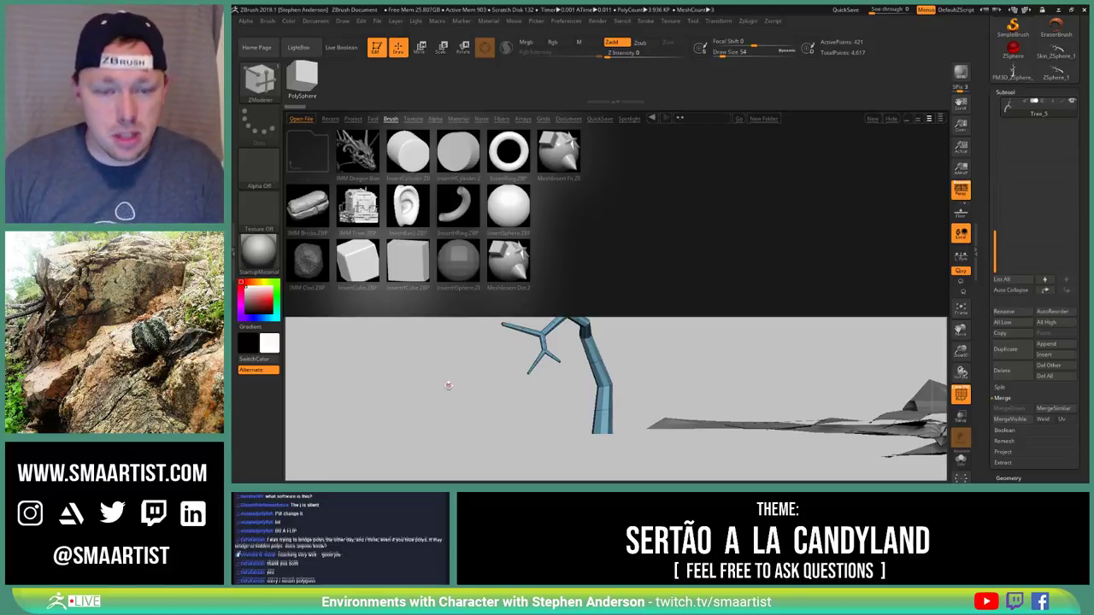
pyautogui.press(',')
pyautogui.press('b')
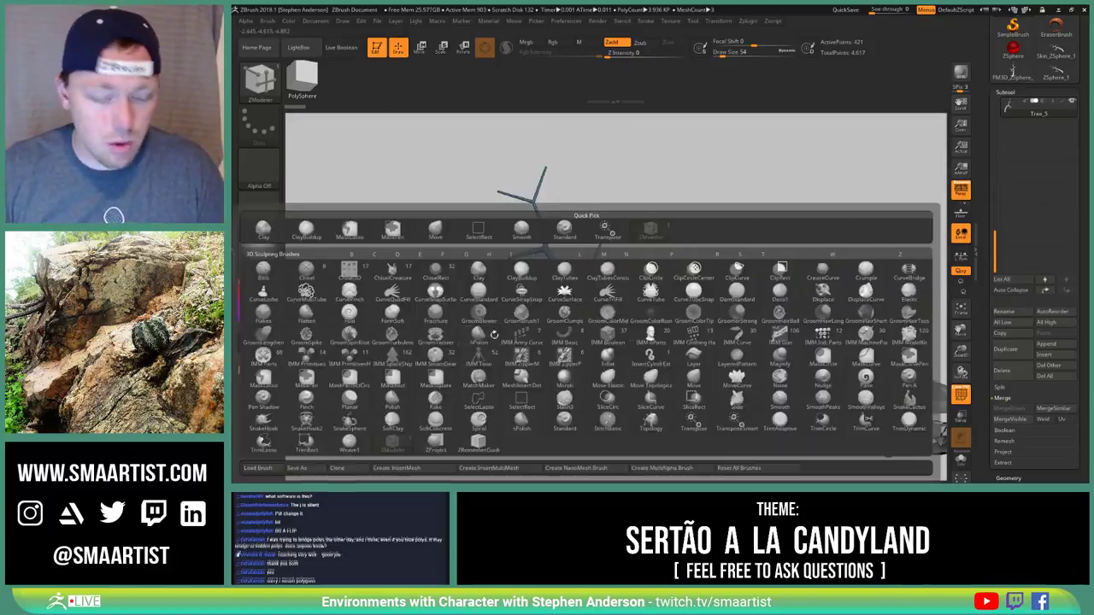
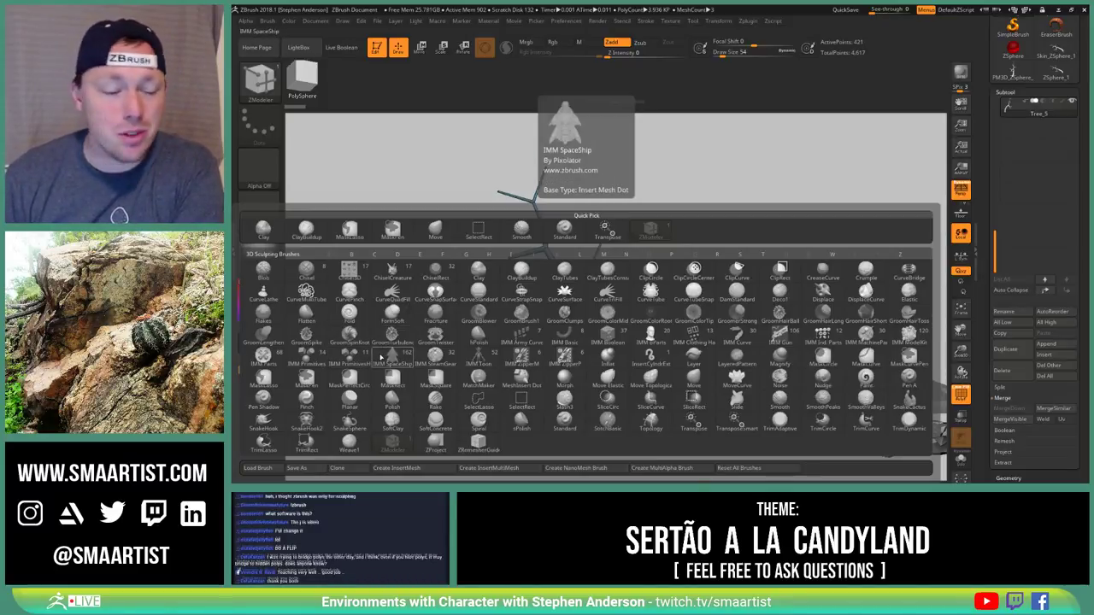
pyautogui.click(384, 358)
# Examine the whole tree and the small Tree_5 branch's edge loops from several angles
pyautogui.moveTo(728, 328)
pyautogui.mouseDown()
pyautogui.moveTo(659, 339)
pyautogui.moveTo(735, 343)
pyautogui.mouseUp()
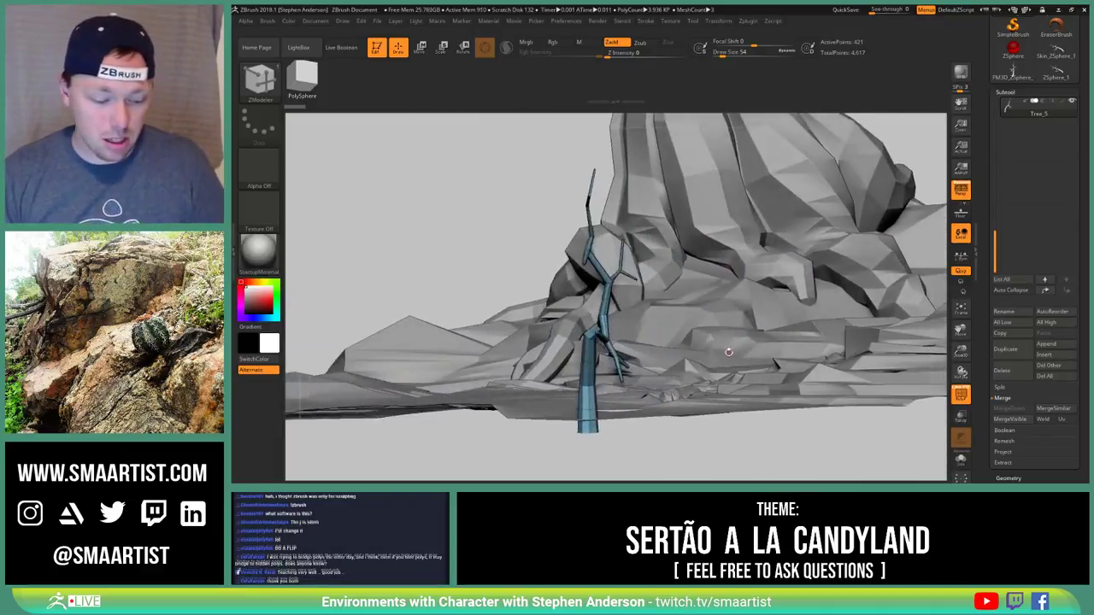
pyautogui.keyDown('ctrl'); pyautogui.moveTo(729, 352); pyautogui.dragTo(665, 237, button='right'); pyautogui.keyUp('ctrl')
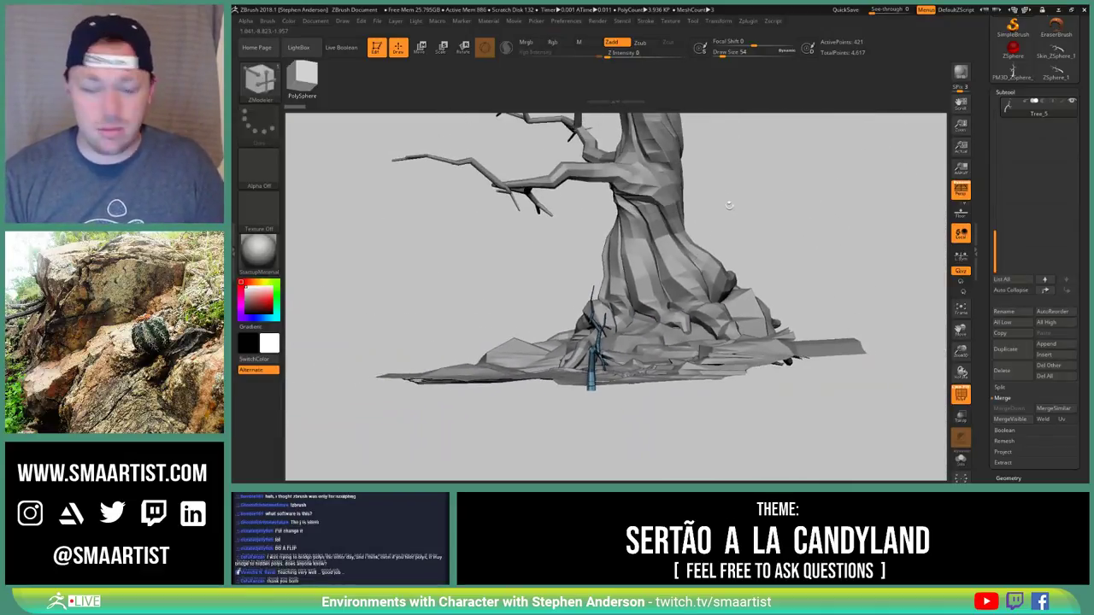
pyautogui.keyDown('alt'); pyautogui.moveTo(672, 171); pyautogui.dragTo(663, 336, button='right'); pyautogui.keyUp('alt')
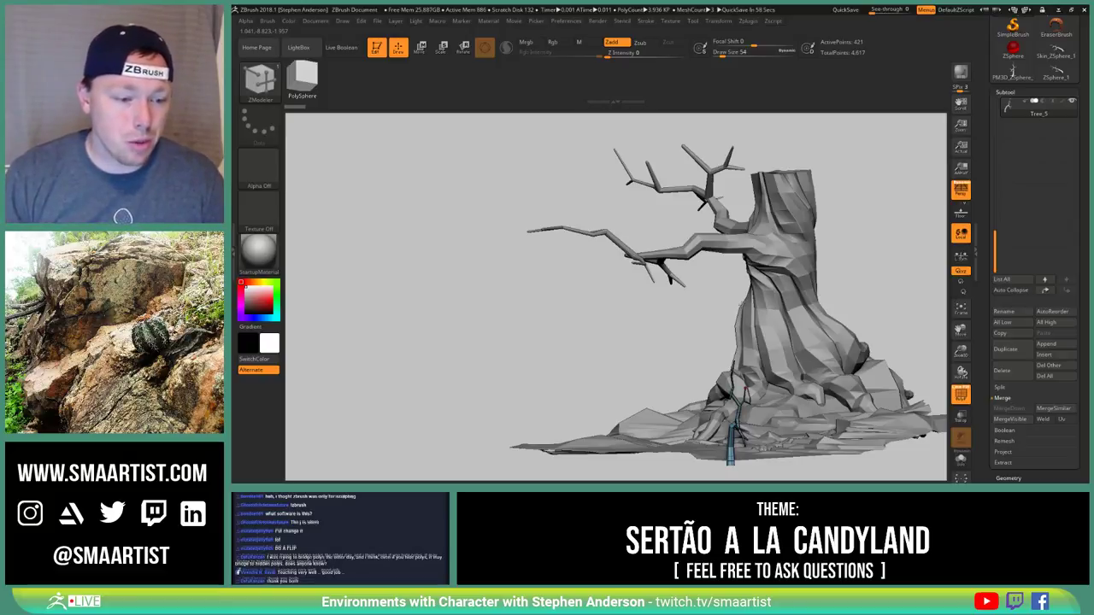
pyautogui.moveTo(747, 309); pyautogui.dragTo(756, 350, button='right')
pyautogui.keyDown('alt'); pyautogui.moveTo(757, 350); pyautogui.dragTo(639, 286, button='right'); pyautogui.keyUp('alt')
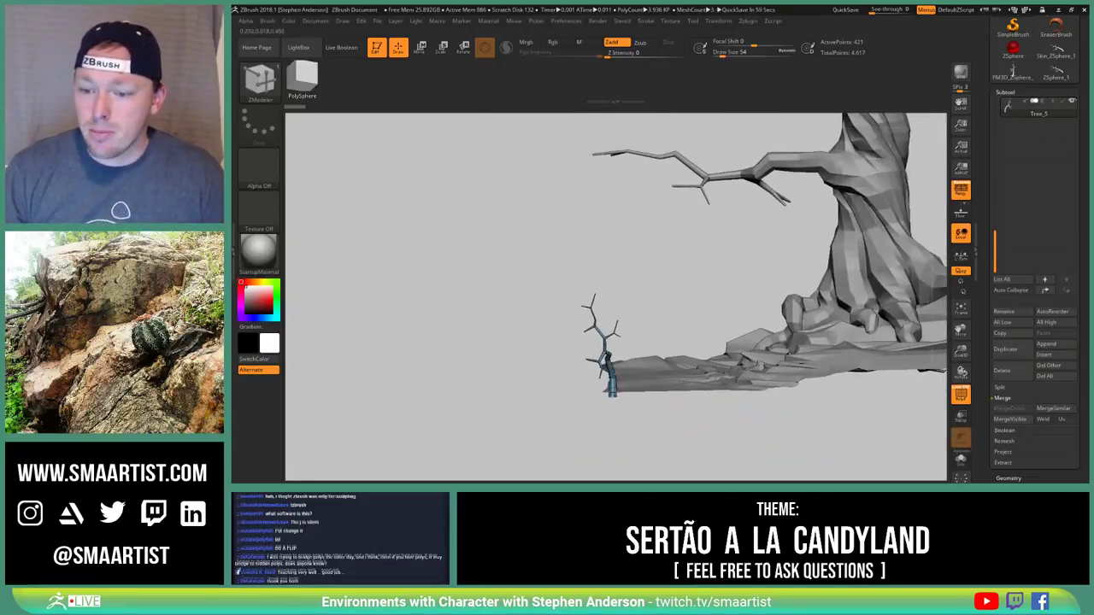
pyautogui.moveTo(585, 390)
pyautogui.keyDown('ctrl'); pyautogui.mouseDown(button='right')
pyautogui.moveTo(590, 441)
pyautogui.moveTo(603, 377)
pyautogui.mouseUp(button='right'); pyautogui.keyUp('ctrl')
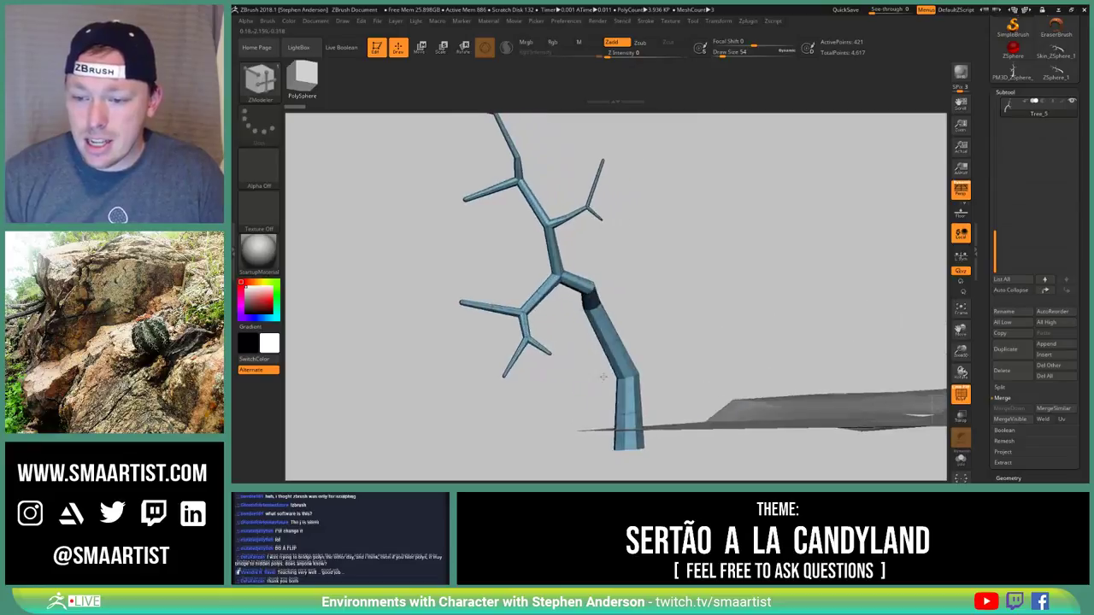
pyautogui.moveTo(604, 377); pyautogui.dragTo(617, 379)
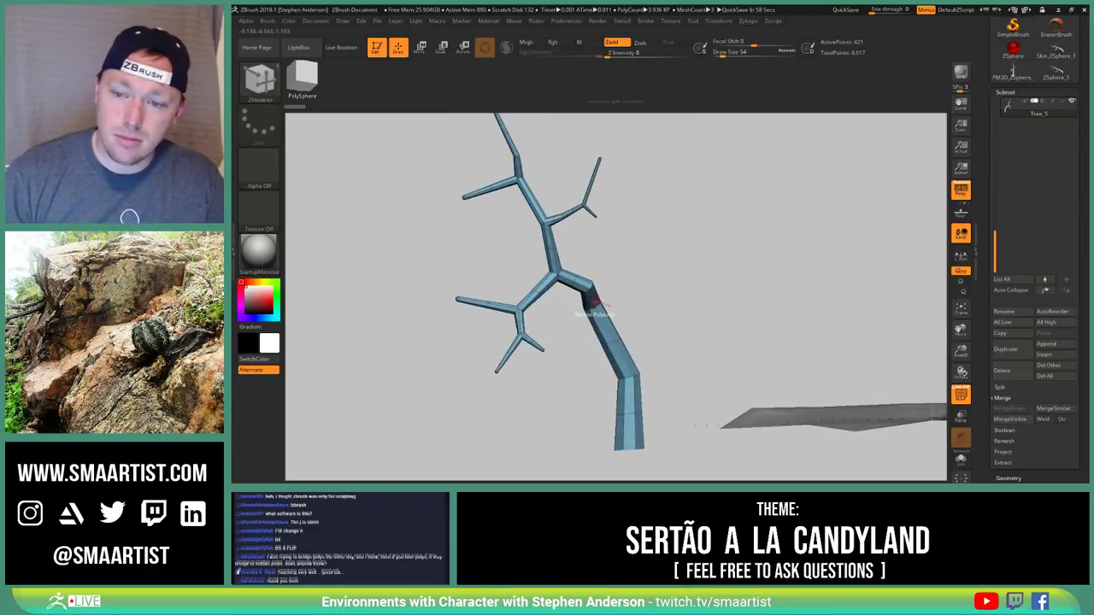
pyautogui.moveTo(597, 302); pyautogui.dragTo(736, 289, button='right')
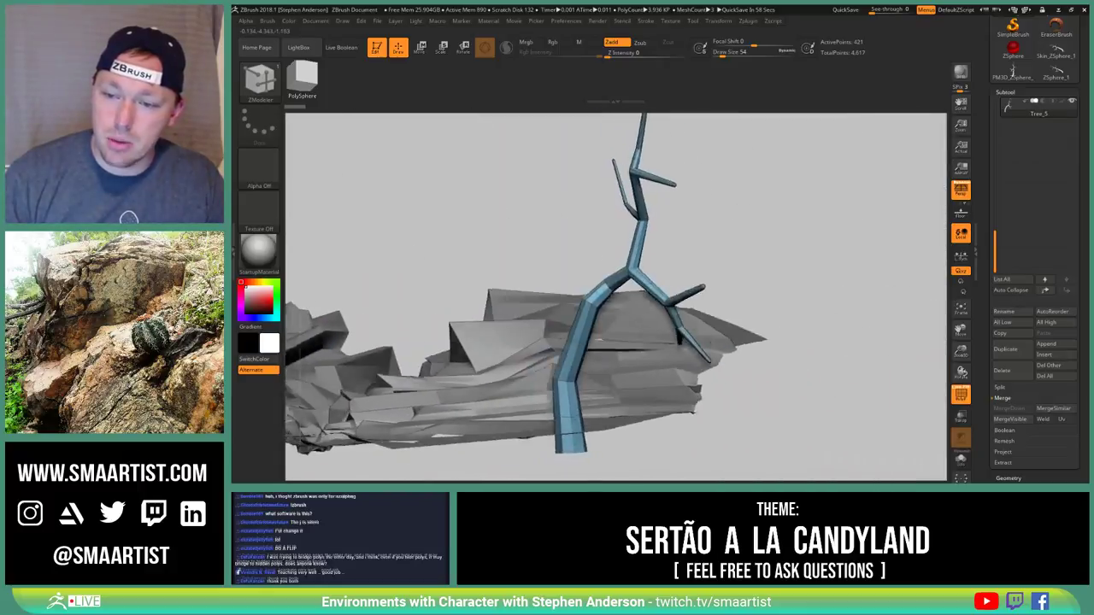
pyautogui.moveTo(598, 340); pyautogui.dragTo(557, 249)
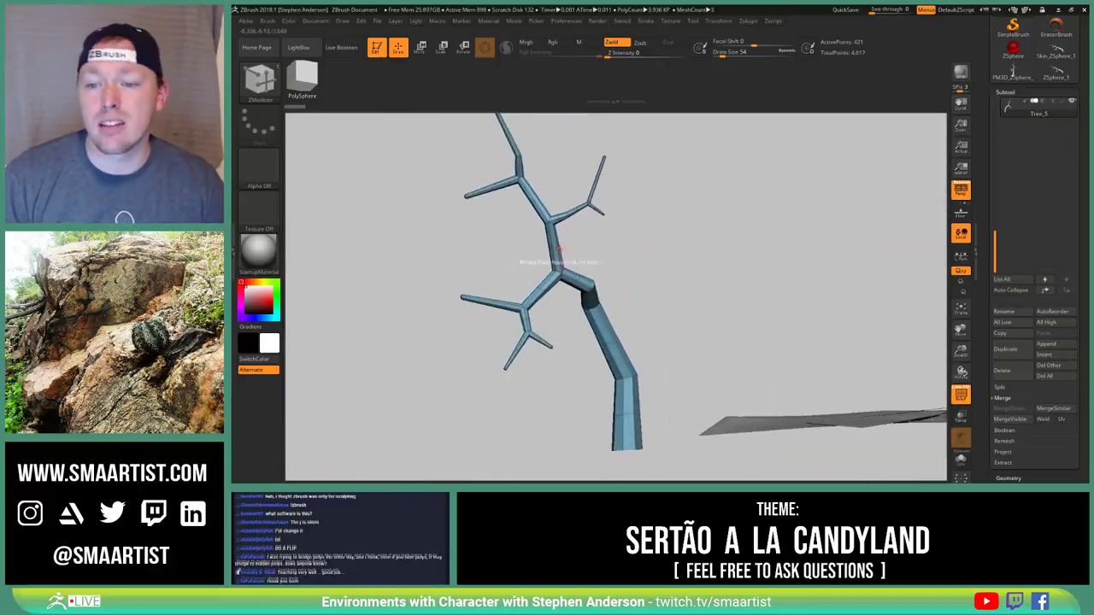
# Delete the surplus ZModeler edge loops along the Tree_5 branch's middle stem, lower side limb, bend and thick lower section
pyautogui.keyDown('ctrl'); pyautogui.moveTo(554, 253); pyautogui.dragTo(557, 277, button='right'); pyautogui.keyUp('ctrl')
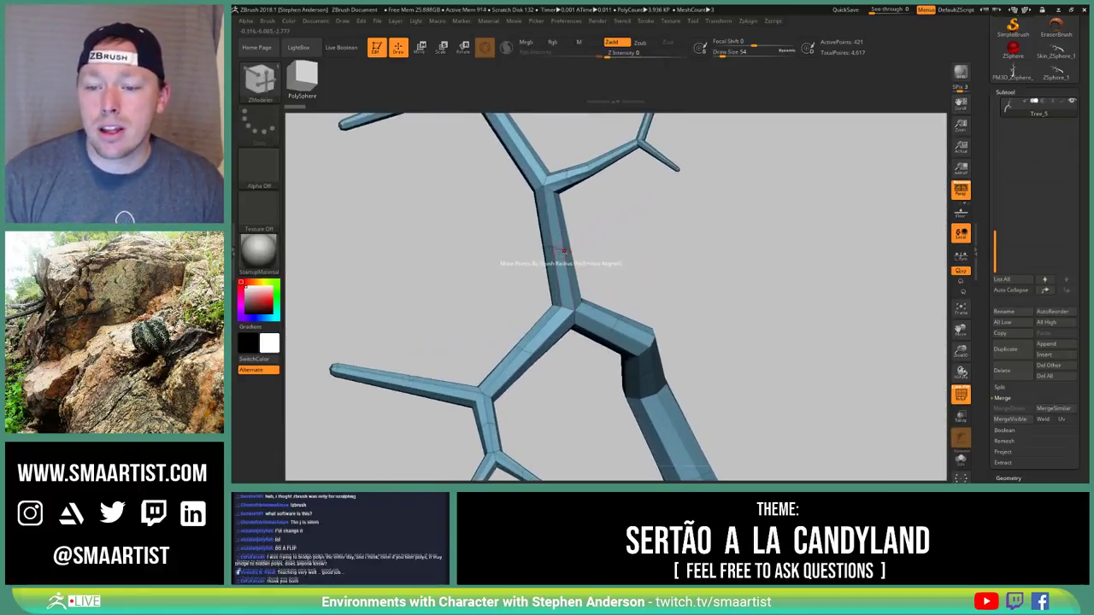
pyautogui.press('space')
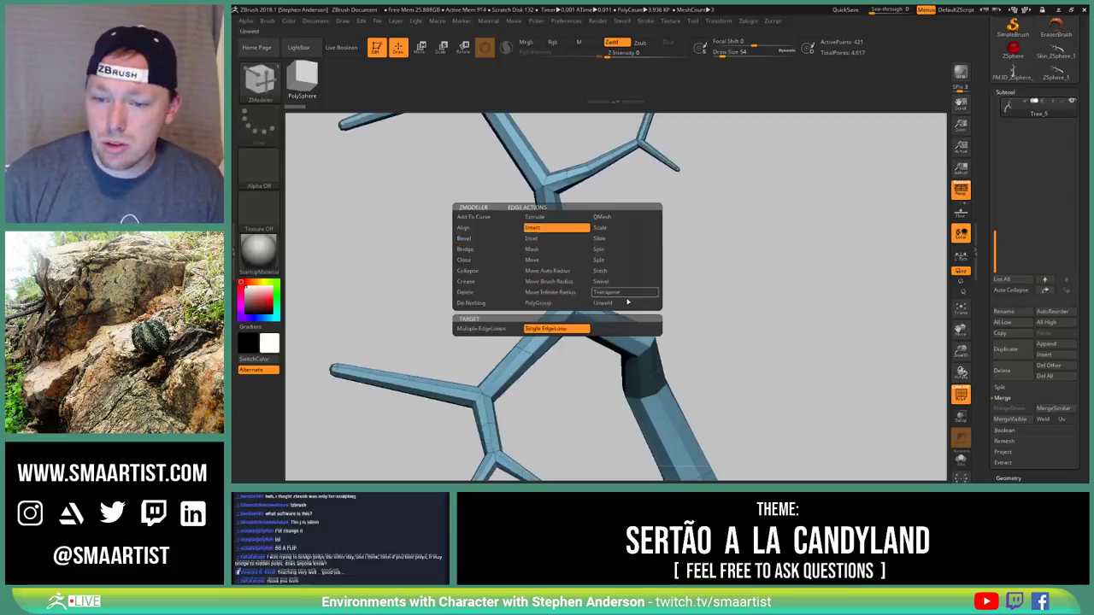
pyautogui.keyDown('alt'); pyautogui.click(556, 244); pyautogui.keyUp('alt')
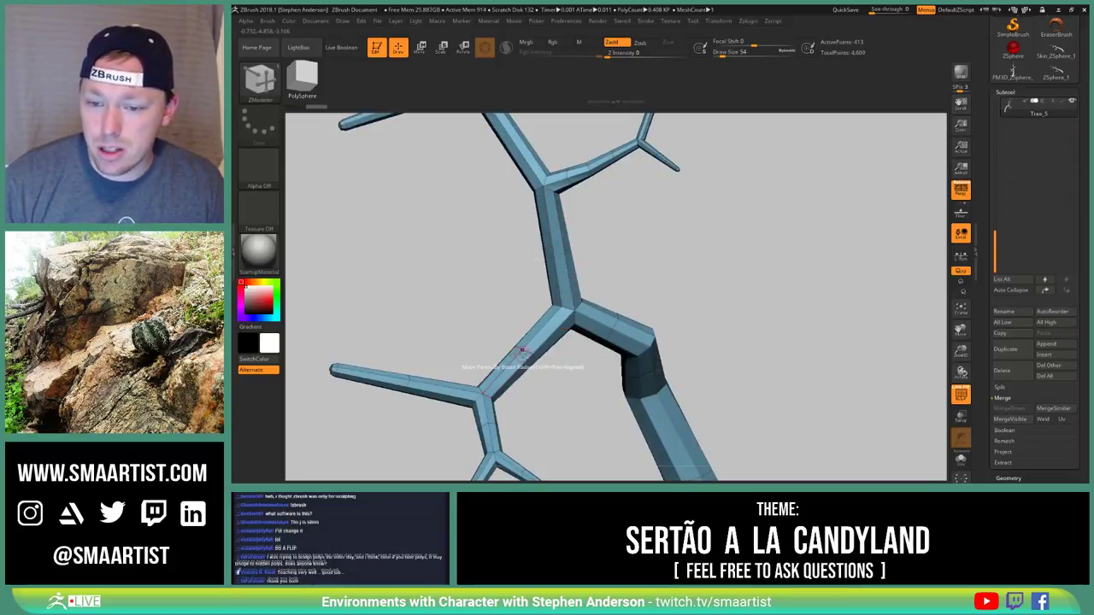
pyautogui.keyDown('alt'); pyautogui.click(400, 381); pyautogui.keyUp('alt')
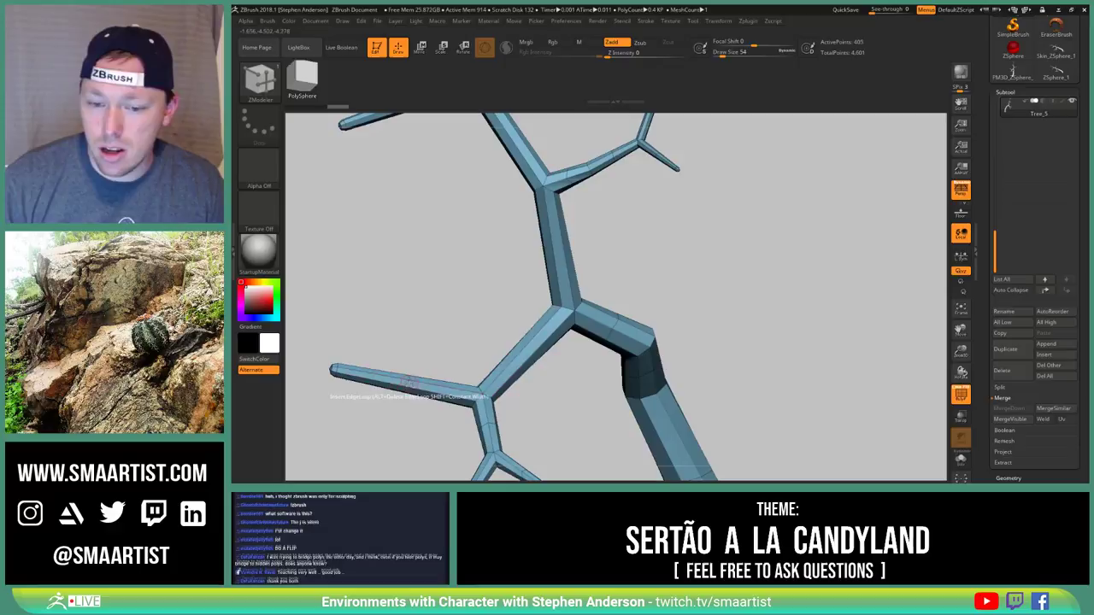
pyautogui.click(647, 374)
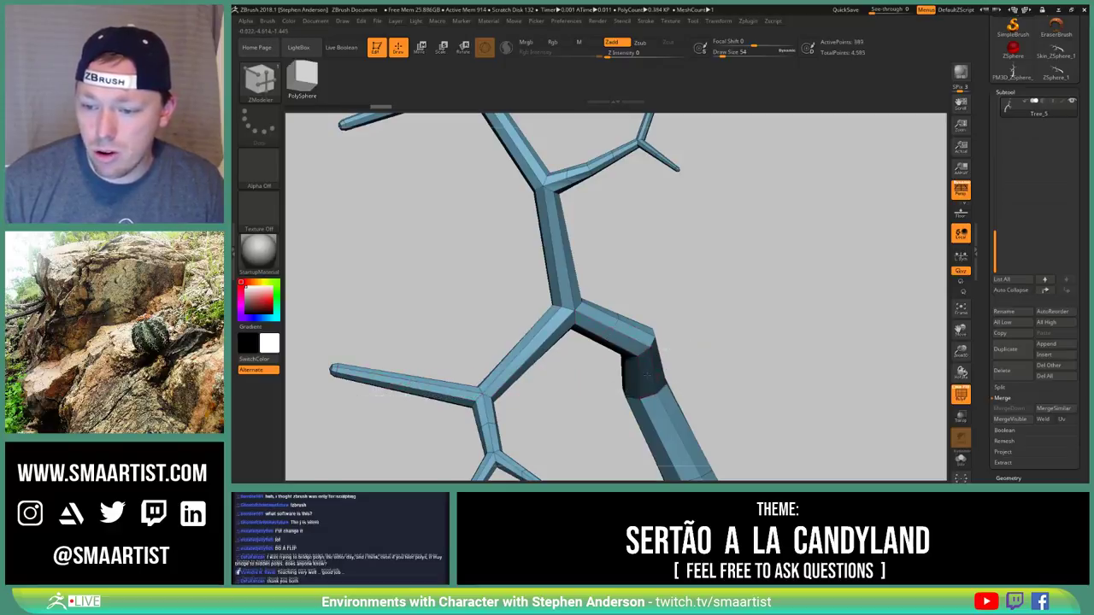
pyautogui.keyDown('alt'); pyautogui.moveTo(651, 406); pyautogui.dragTo(614, 248, button='right'); pyautogui.keyUp('alt')
pyautogui.keyDown('alt'); pyautogui.click(658, 316); pyautogui.keyUp('alt')
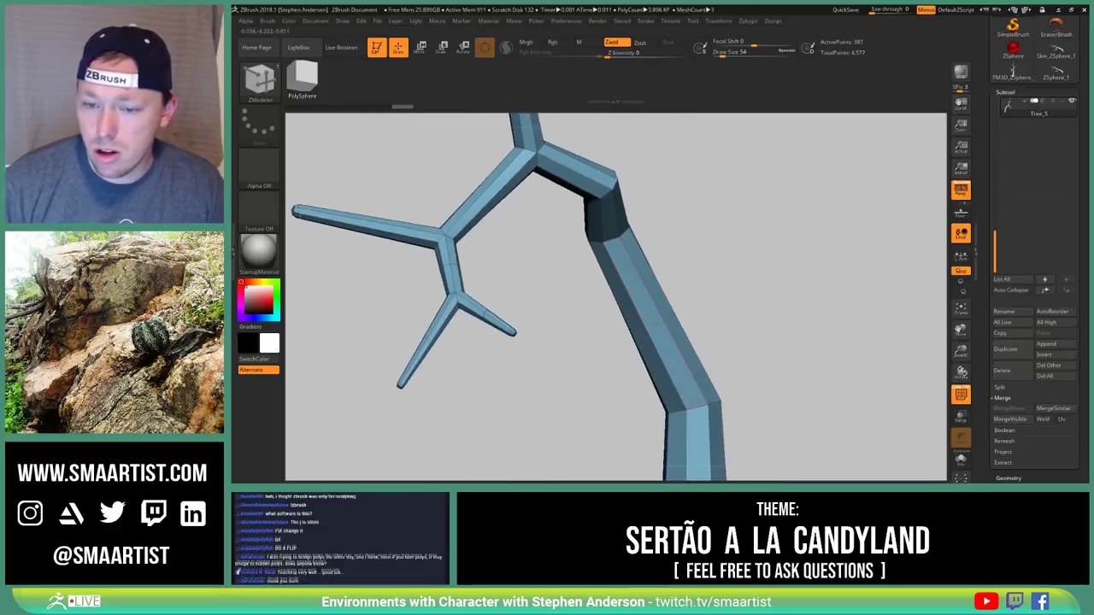
# Delete the surplus edge loops from the Tree_5 branch's lower forked twigs and its base segment
pyautogui.keyDown('alt'); pyautogui.click(450, 266); pyautogui.keyUp('alt')
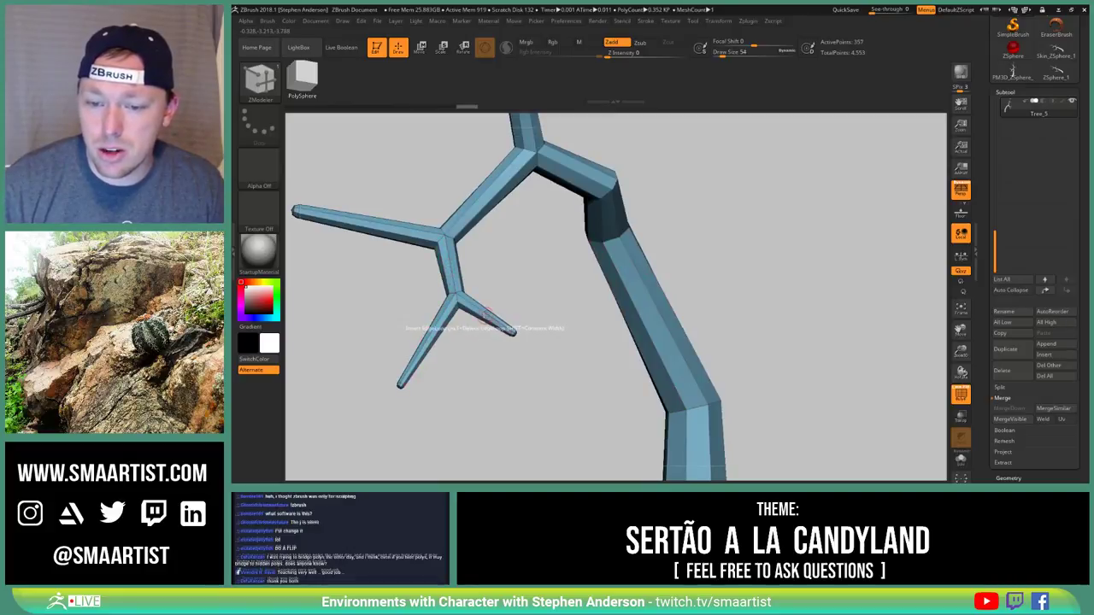
pyautogui.click(483, 317)
pyautogui.keyDown('alt'); pyautogui.moveTo(692, 418); pyautogui.dragTo(631, 261, button='right'); pyautogui.keyUp('alt')
pyautogui.keyDown('alt'); pyautogui.click(642, 340); pyautogui.keyUp('alt')
# Delete the surplus edge loops along the upper side limb that leads to the small two-twig fork
pyautogui.keyDown('alt'); pyautogui.moveTo(610, 219); pyautogui.dragTo(659, 440, button='right'); pyautogui.keyUp('alt')
pyautogui.keyDown('alt'); pyautogui.moveTo(526, 120); pyautogui.dragTo(582, 288, button='right'); pyautogui.keyUp('alt')
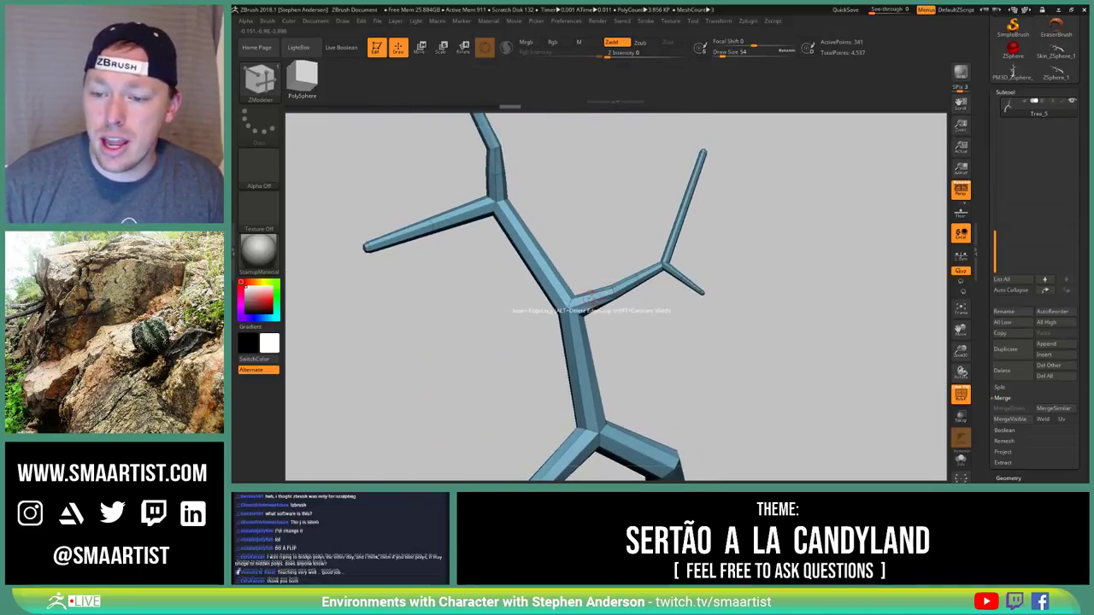
pyautogui.click(645, 290)
pyautogui.keyDown('alt'); pyautogui.click(644, 282); pyautogui.keyUp('alt')
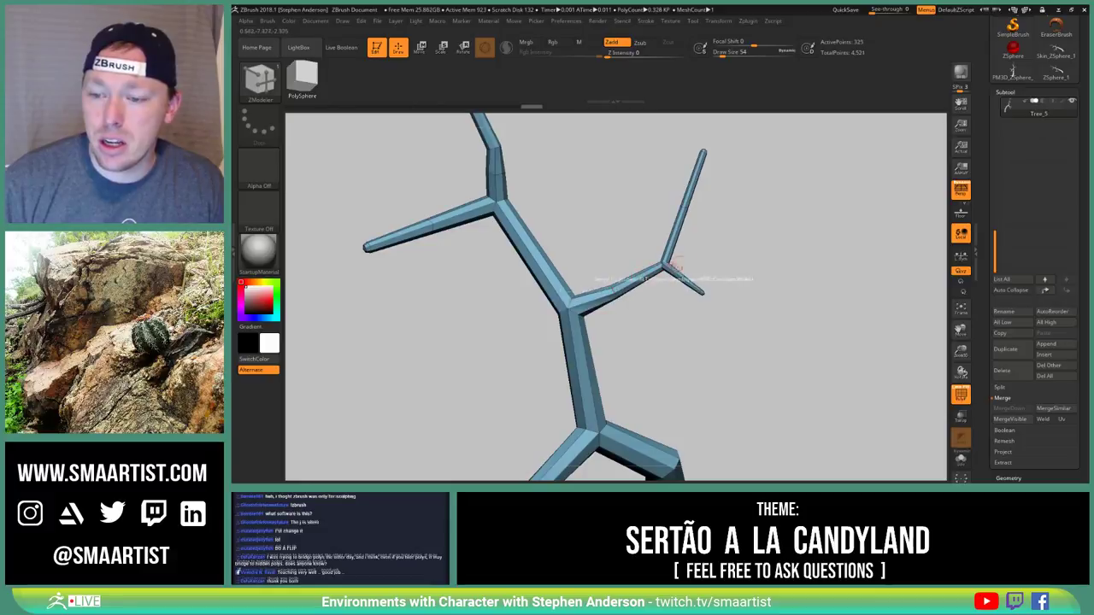
# Delete the surplus edge loops from the branch's upper single limb, its topmost segments and the twigs of the small side fork
pyautogui.moveTo(665, 280); pyautogui.dragTo(722, 289, button='right')
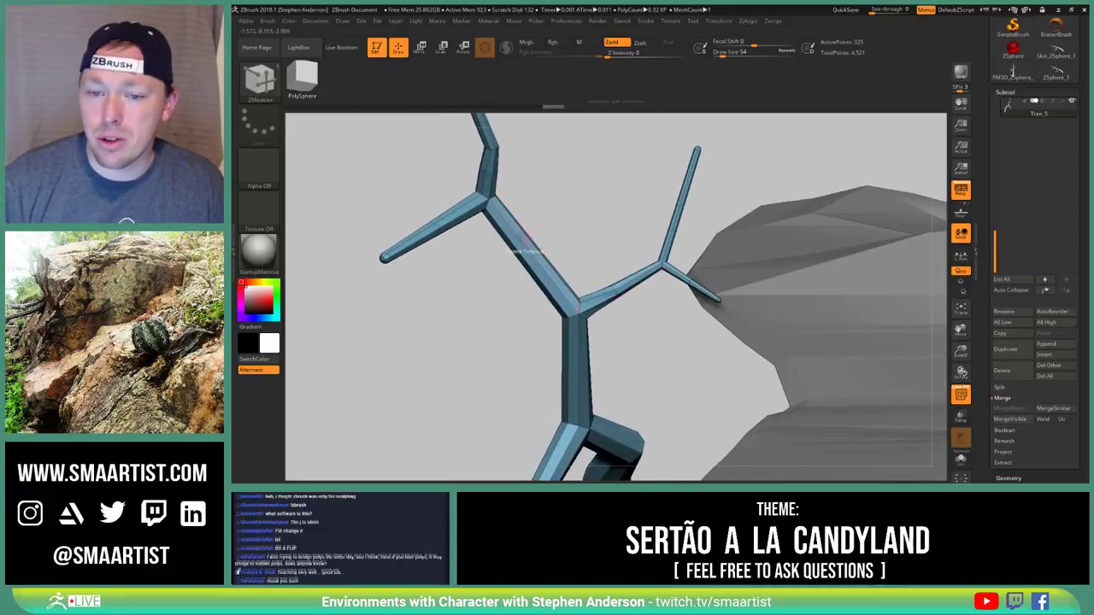
pyautogui.moveTo(525, 251)
pyautogui.mouseDown(button='right')
pyautogui.moveTo(569, 255)
pyautogui.moveTo(512, 246)
pyautogui.mouseUp(button='right')
pyautogui.keyDown('ctrl'); pyautogui.moveTo(403, 227); pyautogui.dragTo(449, 342, button='right'); pyautogui.keyUp('ctrl')
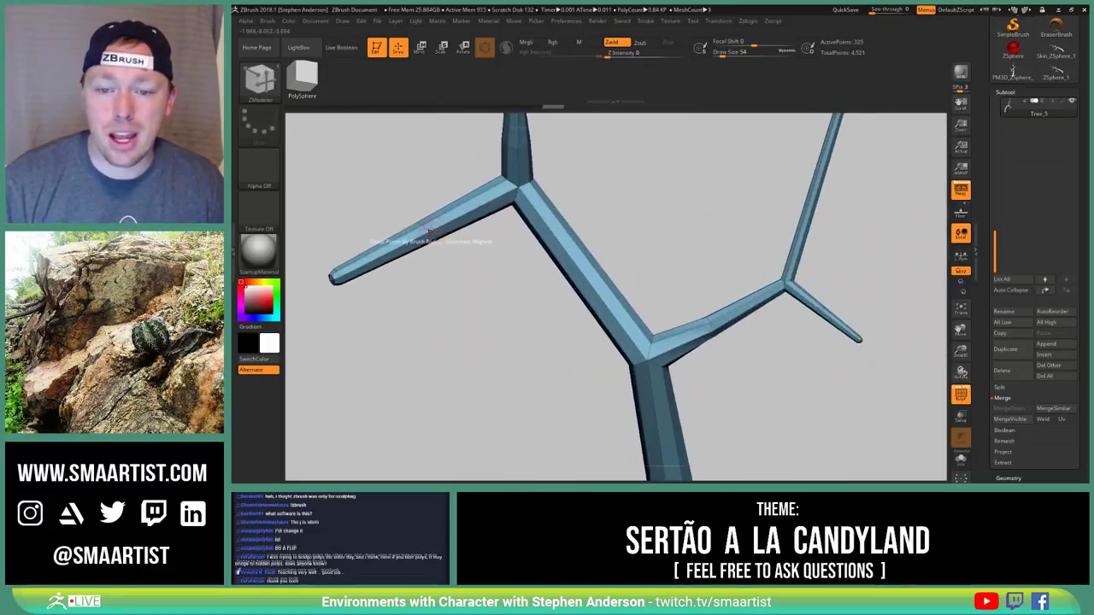
pyautogui.moveTo(438, 237); pyautogui.dragTo(440, 294)
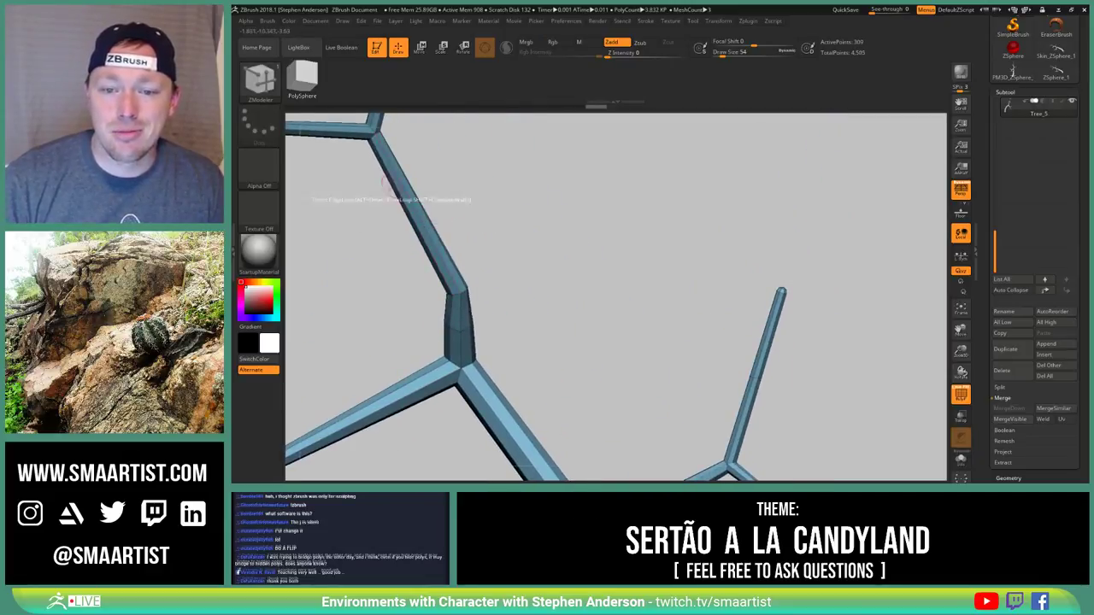
pyautogui.moveTo(453, 202); pyautogui.dragTo(469, 301)
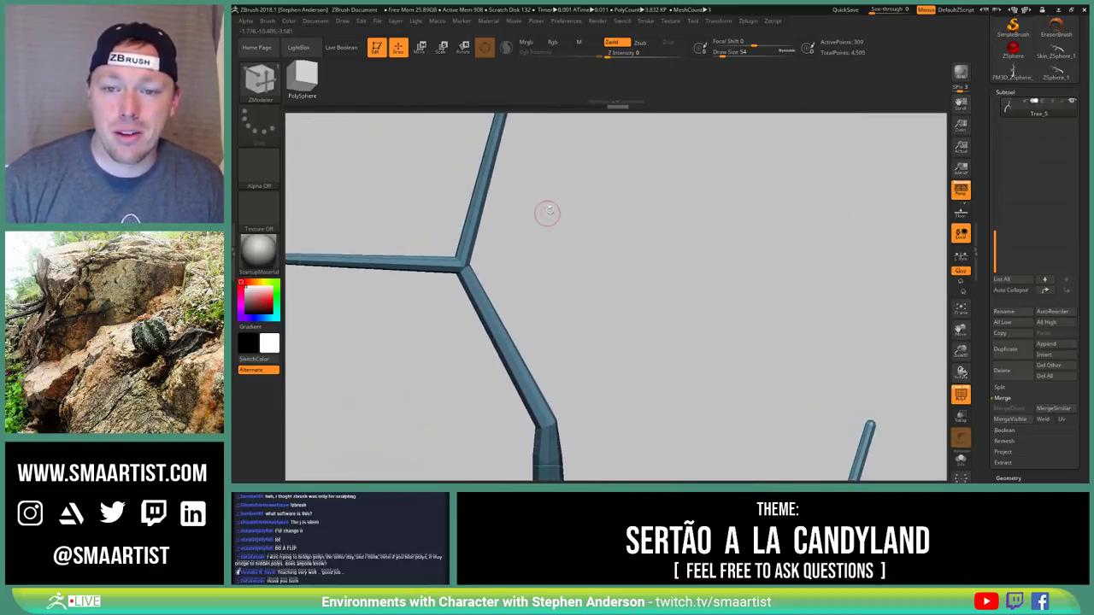
pyautogui.keyDown('alt'); pyautogui.click(485, 168); pyautogui.keyUp('alt')
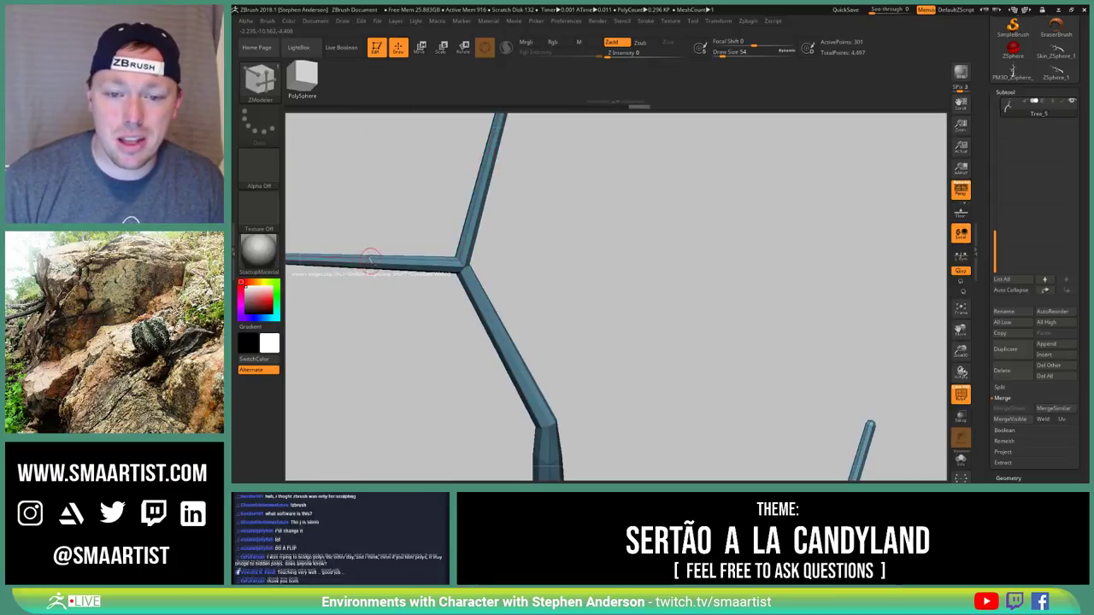
pyautogui.moveTo(560, 315)
pyautogui.mouseDown()
pyautogui.moveTo(527, 315)
pyautogui.moveTo(589, 338)
pyautogui.moveTo(796, 334)
pyautogui.moveTo(539, 254)
pyautogui.moveTo(552, 339)
pyautogui.moveTo(534, 323)
pyautogui.moveTo(537, 350)
pyautogui.mouseUp()
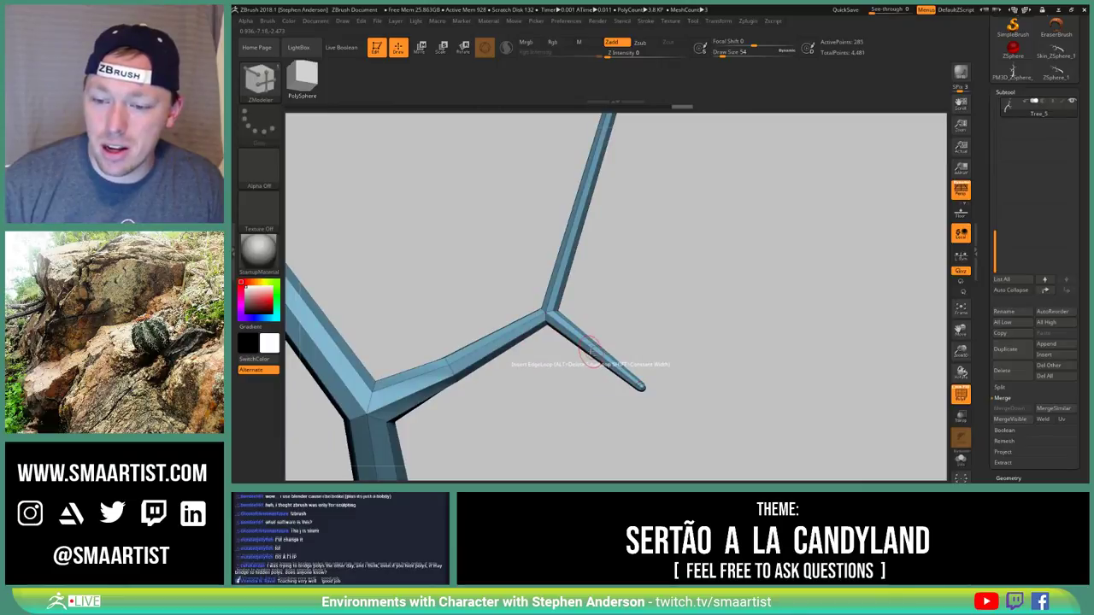
pyautogui.moveTo(613, 388); pyautogui.dragTo(530, 282)
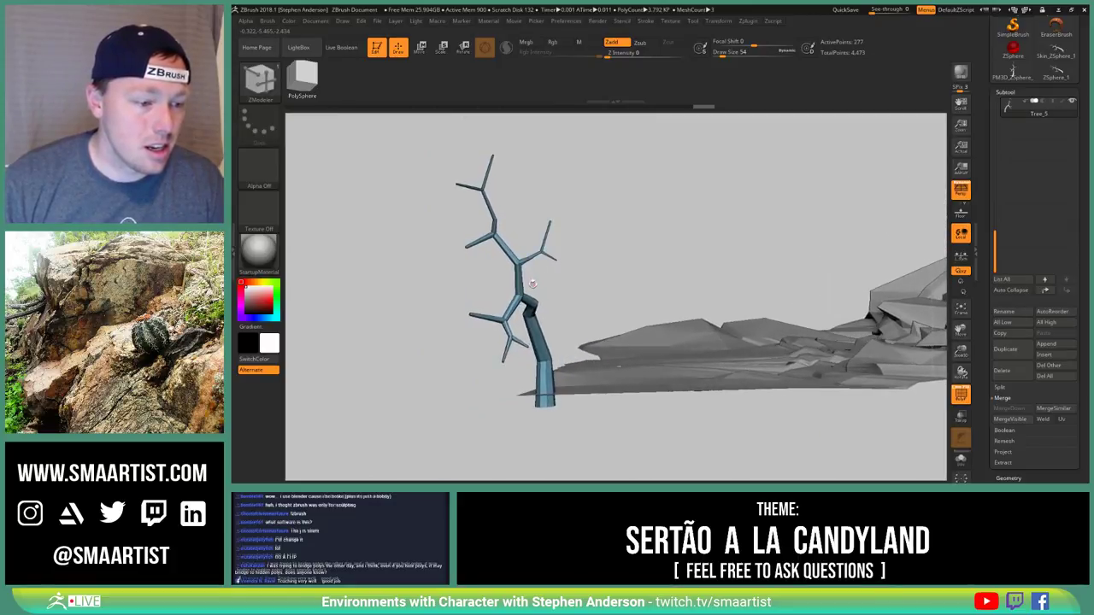
# Check the branch from a distance and delete one more surplus edge loop from its upper part
pyautogui.moveTo(534, 291); pyautogui.dragTo(563, 304, button='right')
pyautogui.moveTo(562, 304)
pyautogui.mouseDown()
pyautogui.moveTo(574, 303)
pyautogui.moveTo(550, 308)
pyautogui.mouseUp()
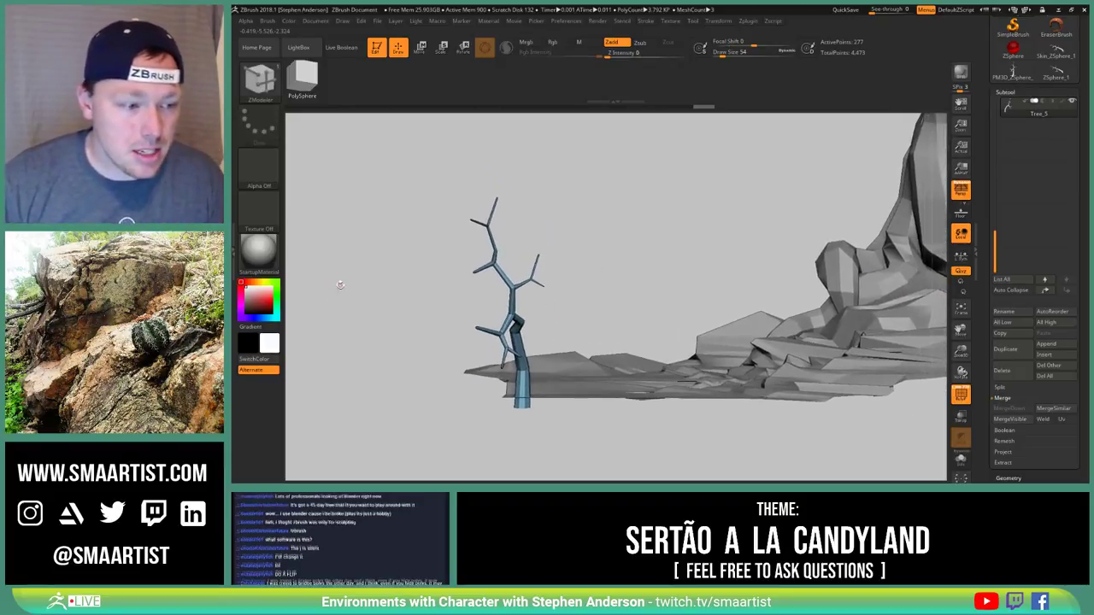
pyautogui.moveTo(495, 265)
pyautogui.mouseDown(button='right')
pyautogui.moveTo(521, 266)
pyautogui.moveTo(523, 281)
pyautogui.mouseUp(button='right')
pyautogui.keyDown('ctrl'); pyautogui.moveTo(504, 245); pyautogui.dragTo(487, 227, button='right'); pyautogui.keyUp('ctrl')
pyautogui.keyDown('alt'); pyautogui.click(498, 240); pyautogui.keyUp('alt')
pyautogui.rightClick(502, 289)
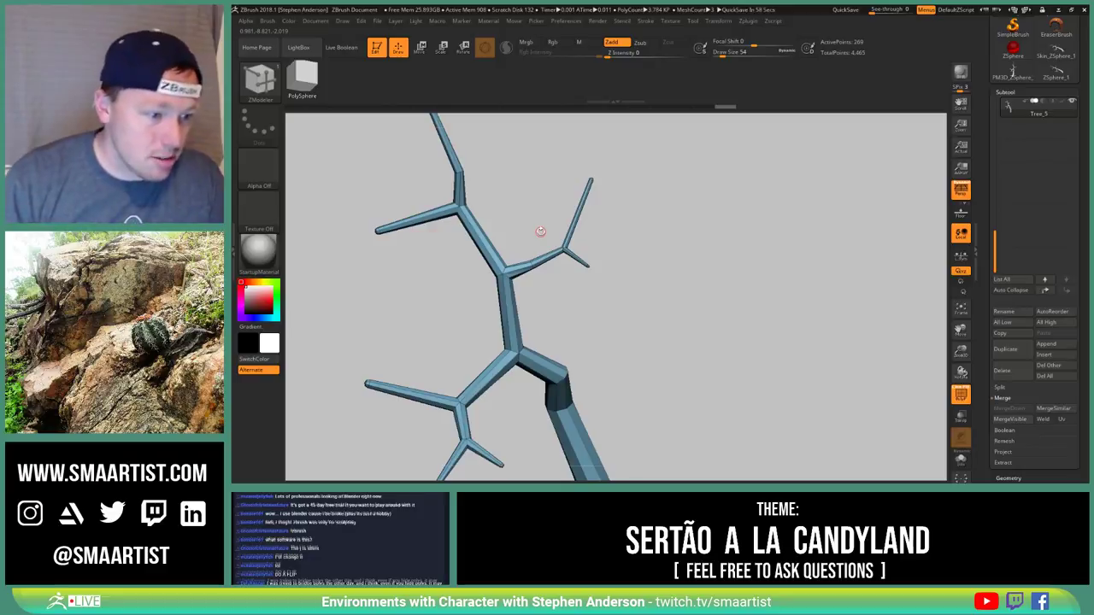
# View the Tree_5 branch end-on from above with perspective turned off and the polyframe hidden
pyautogui.keyDown('ctrl'); pyautogui.moveTo(523, 395); pyautogui.dragTo(442, 286, button='right'); pyautogui.keyUp('ctrl')
pyautogui.moveTo(442, 286); pyautogui.dragTo(481, 279)
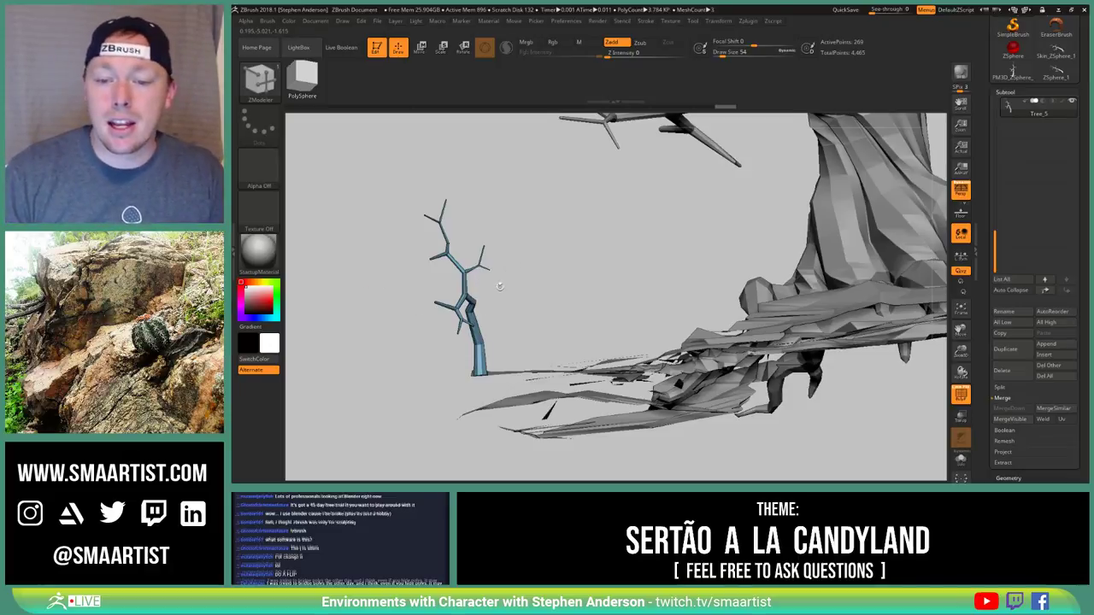
pyautogui.moveTo(499, 286)
pyautogui.mouseDown()
pyautogui.moveTo(572, 269)
pyautogui.moveTo(539, 261)
pyautogui.moveTo(560, 282)
pyautogui.moveTo(546, 304)
pyautogui.mouseUp()
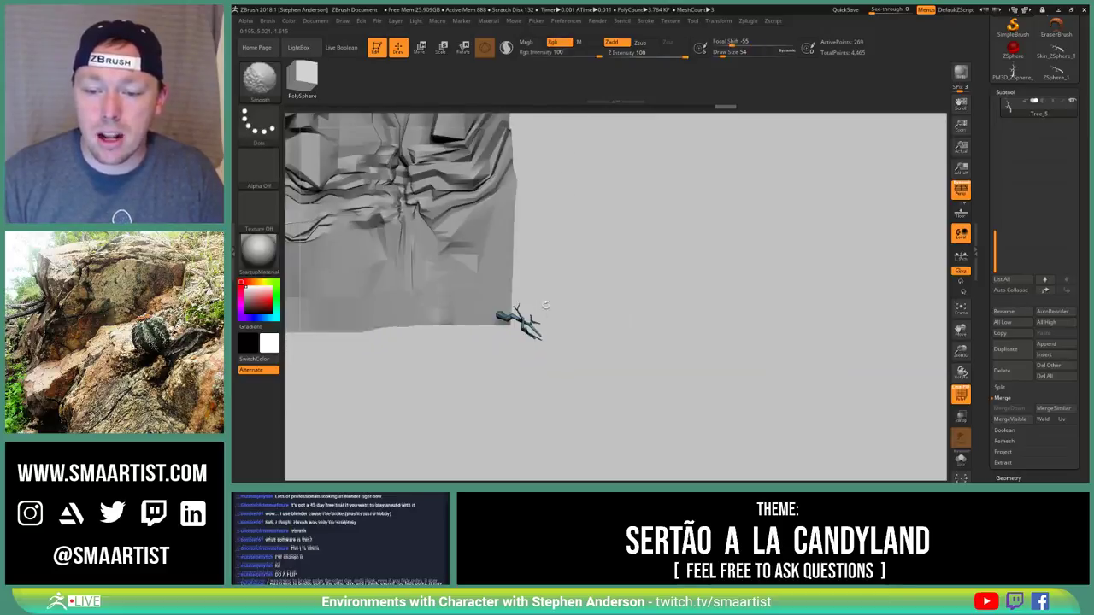
pyautogui.click(961, 190)
pyautogui.keyDown('ctrl'); pyautogui.moveTo(654, 291); pyautogui.dragTo(614, 289, button='right'); pyautogui.keyUp('ctrl')
pyautogui.moveTo(614, 289); pyautogui.dragTo(696, 293)
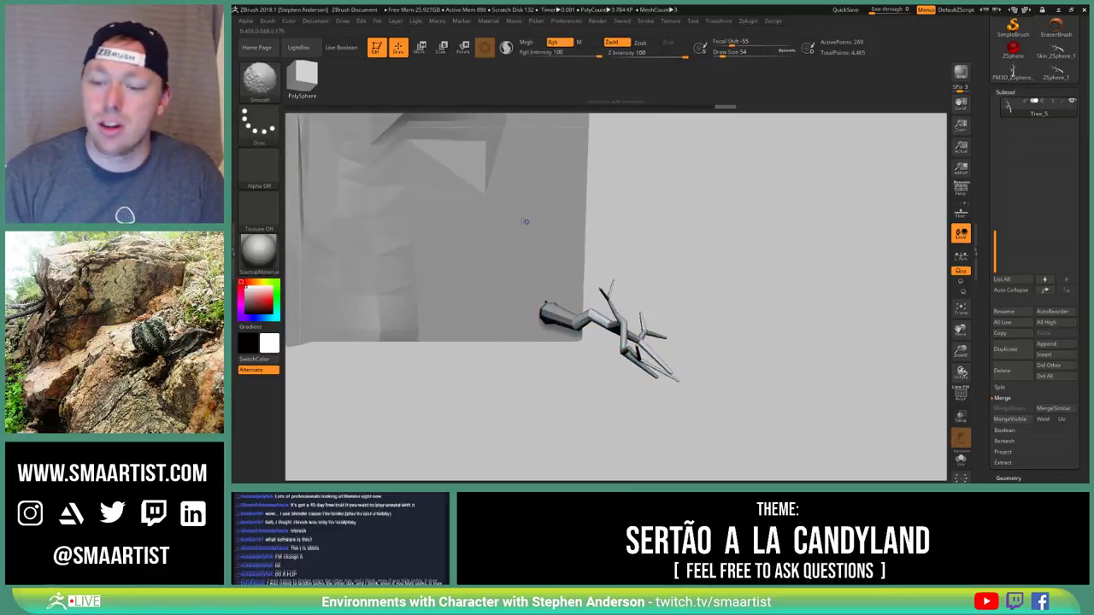
# Create a new InsertMesh brush from the active Tree_5 branch
pyautogui.click(268, 21)
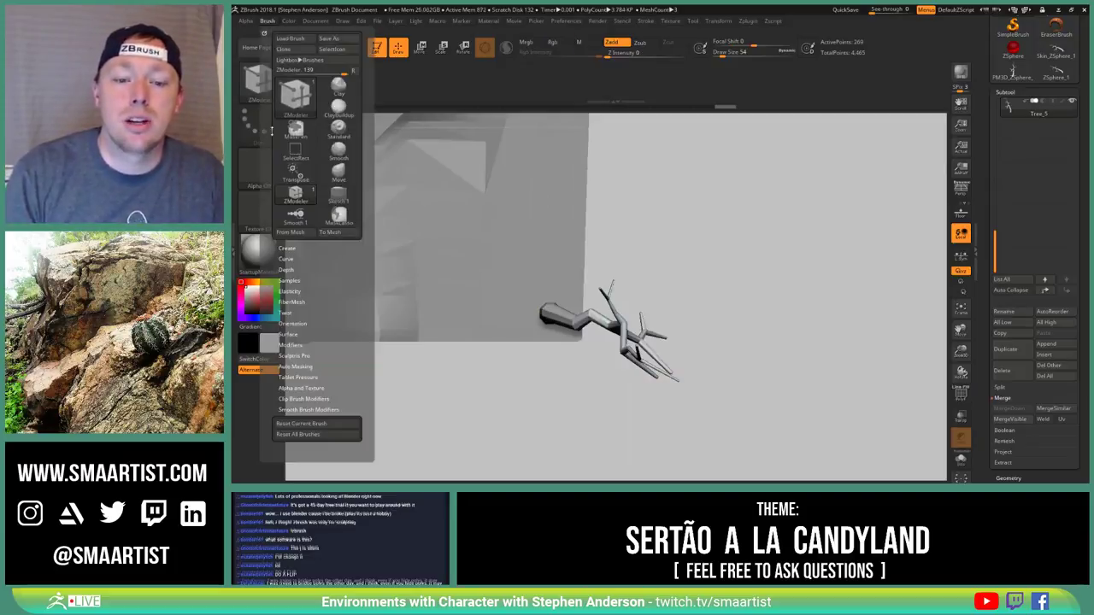
pyautogui.click(287, 247)
pyautogui.click(312, 260)
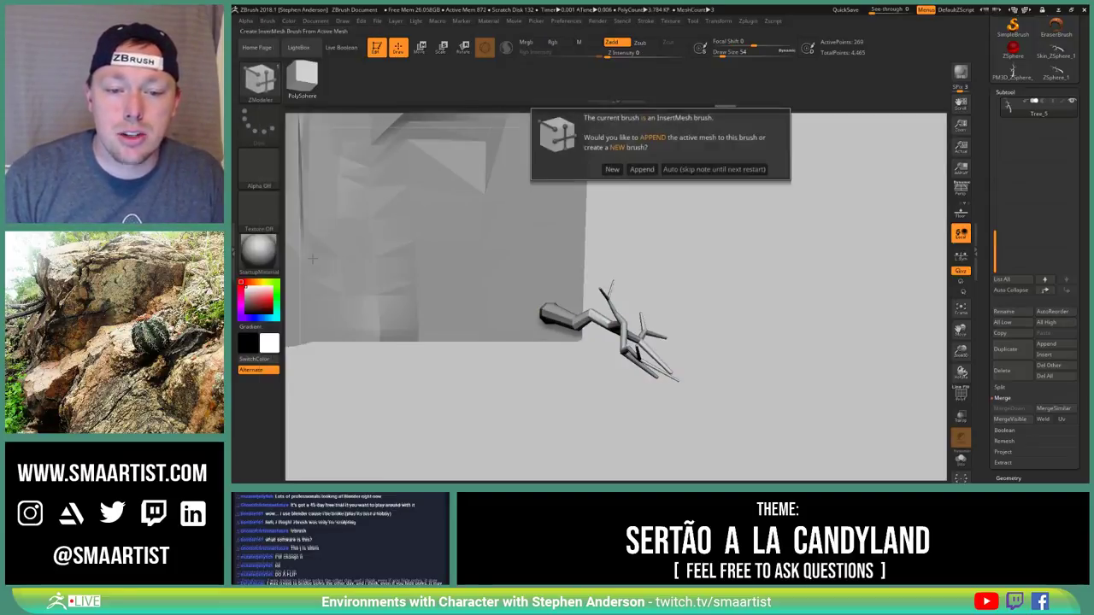
pyautogui.click(612, 170)
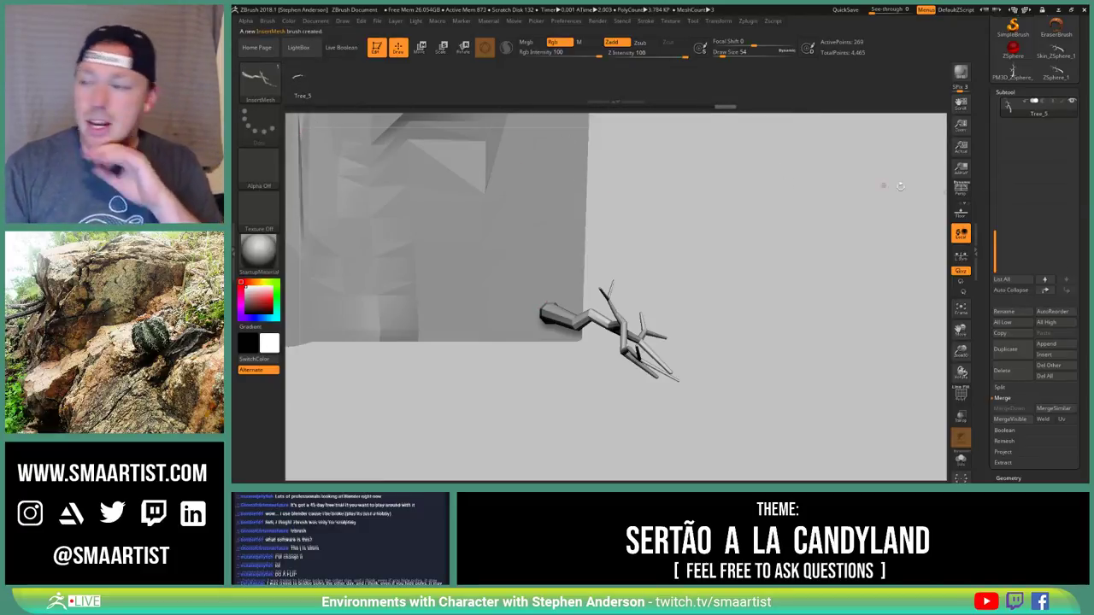
# Rename the Tree_5 subtool as Branch_01
pyautogui.click(1005, 312)
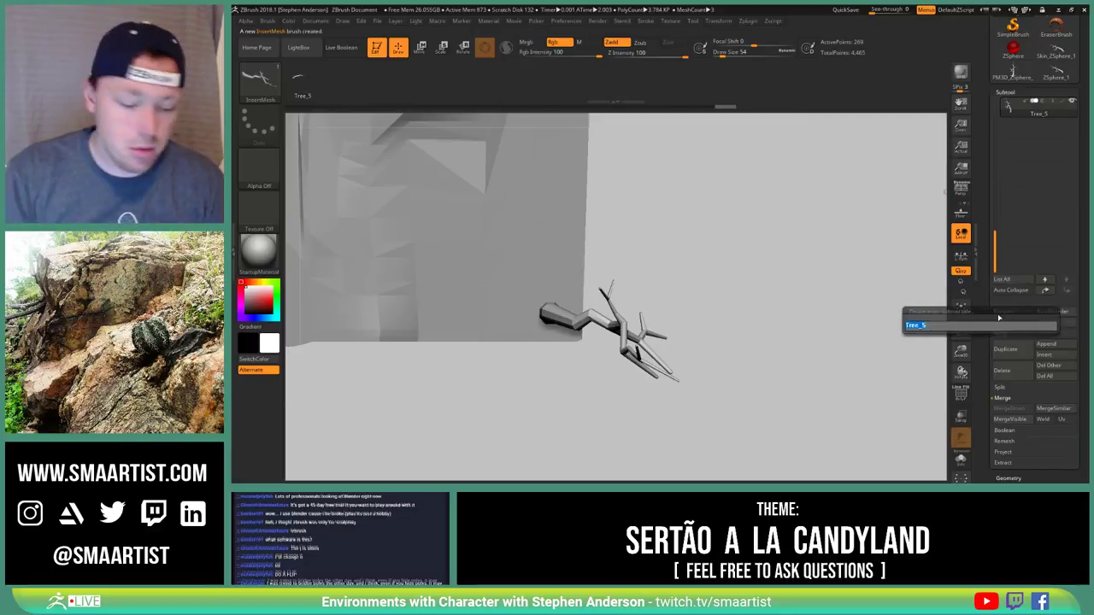
pyautogui.write('Branch')
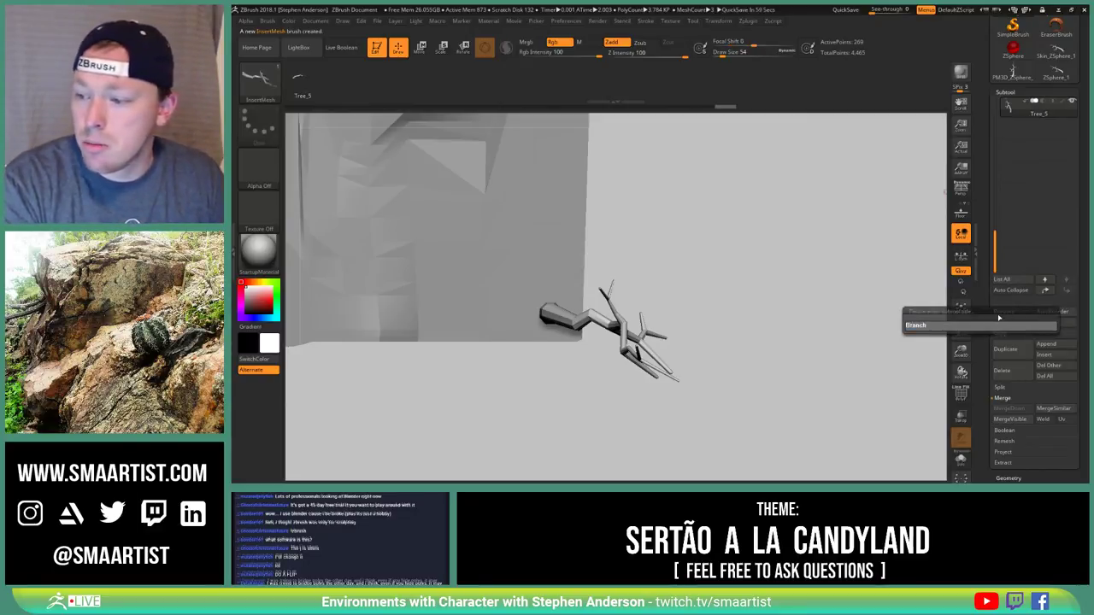
pyautogui.write('_01')
pyautogui.press('Return')
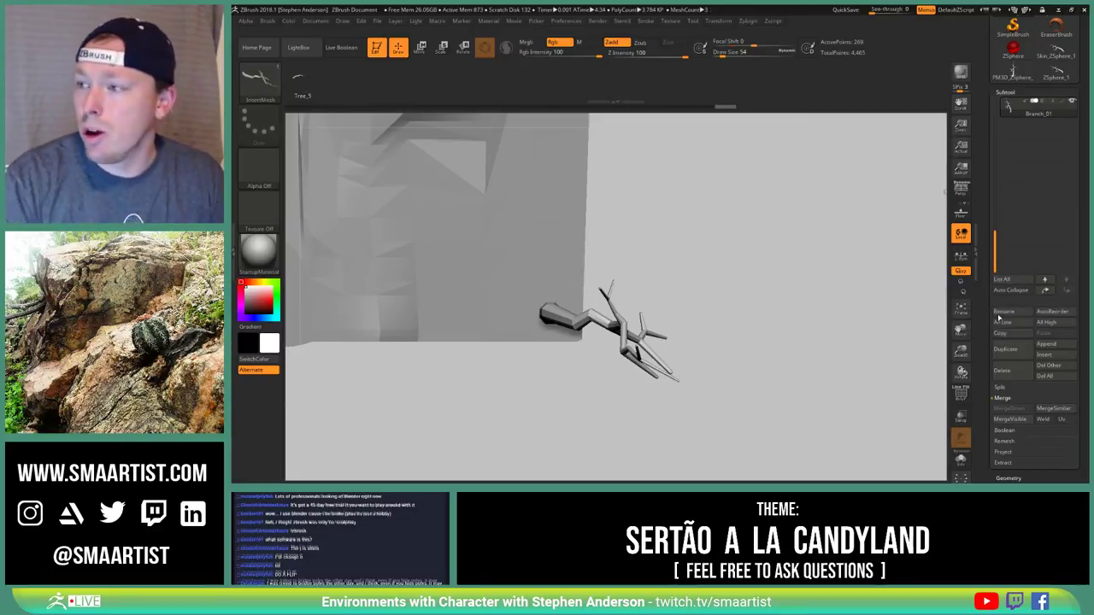
# Append the Branch_01 mesh to the new InsertMesh brush and delete the Tree_5 mesh from the brush
pyautogui.click(269, 21)
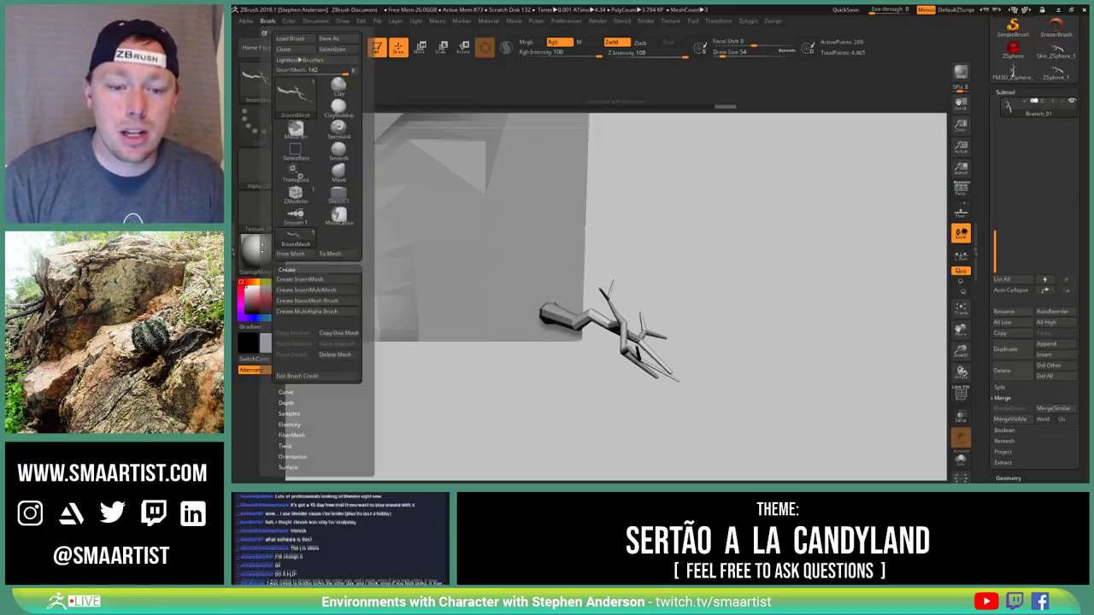
pyautogui.click(338, 280)
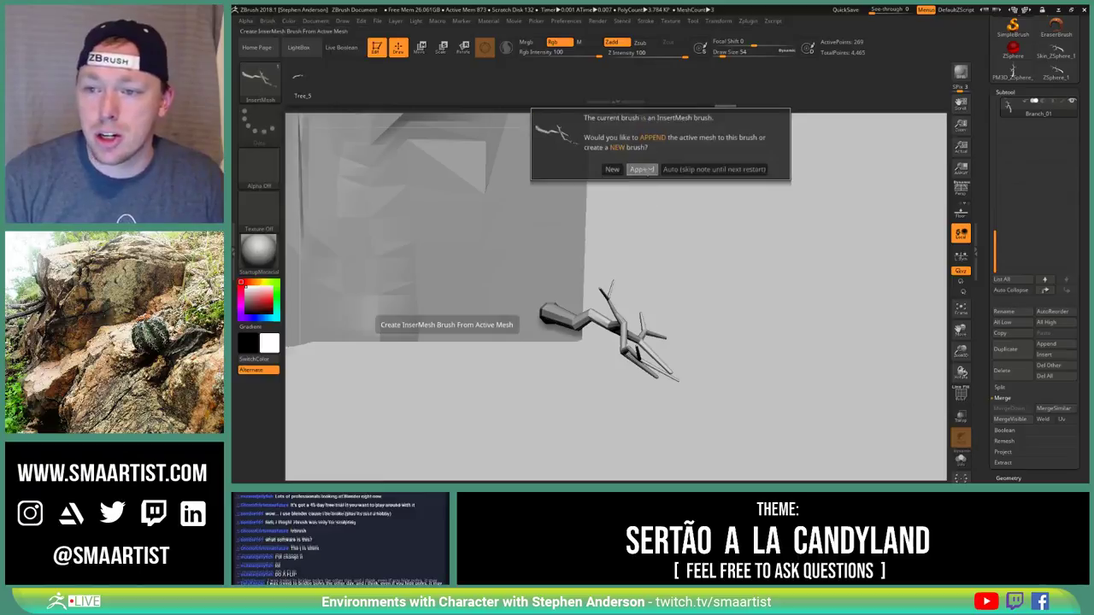
pyautogui.click(642, 169)
pyautogui.click(341, 297)
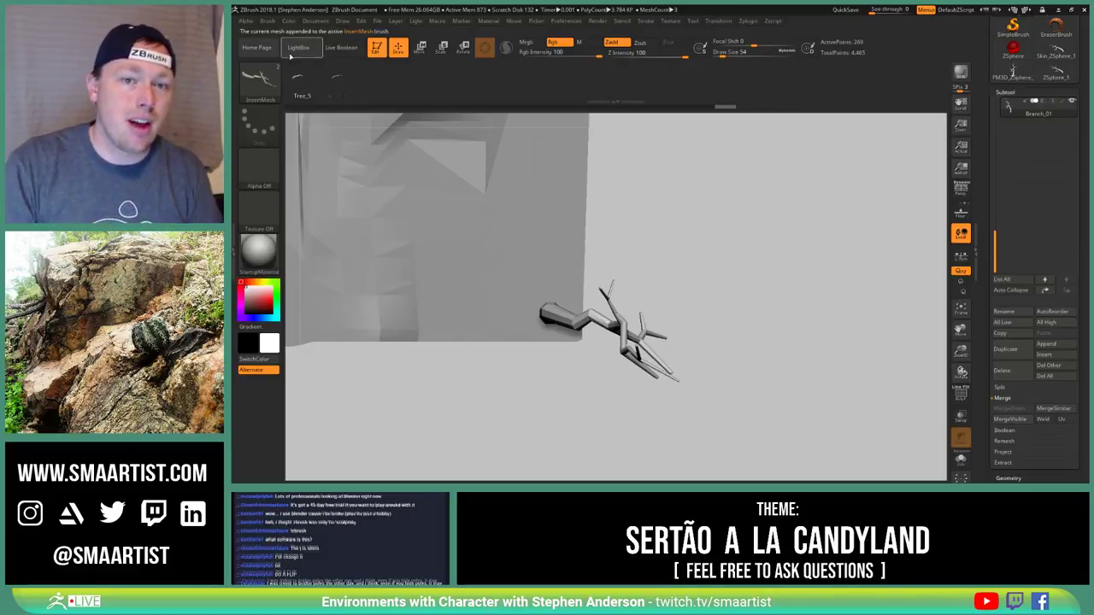
pyautogui.click(268, 21)
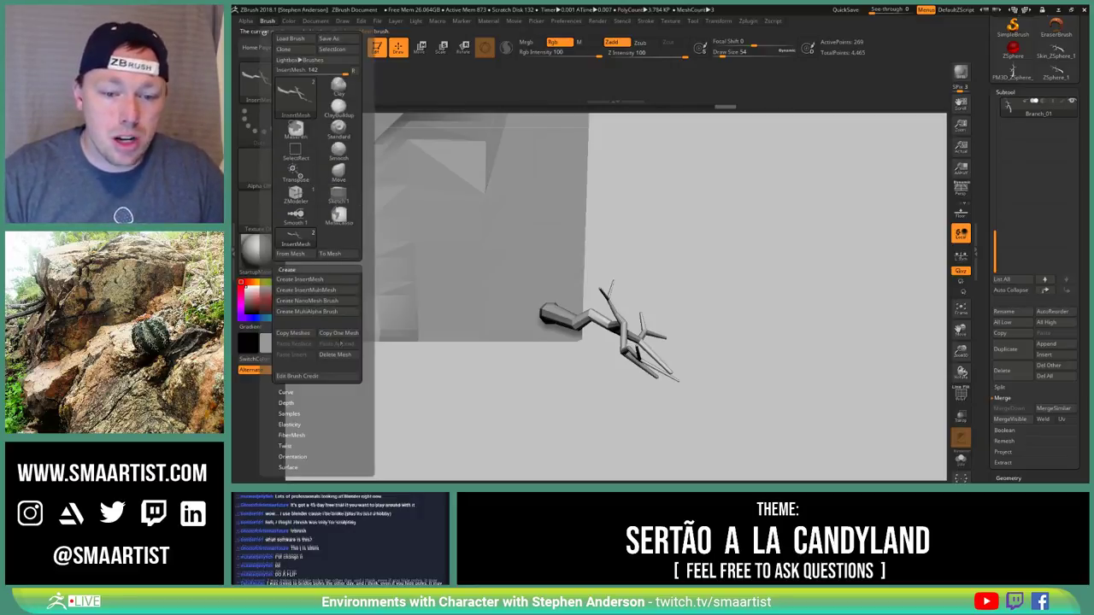
pyautogui.click(345, 356)
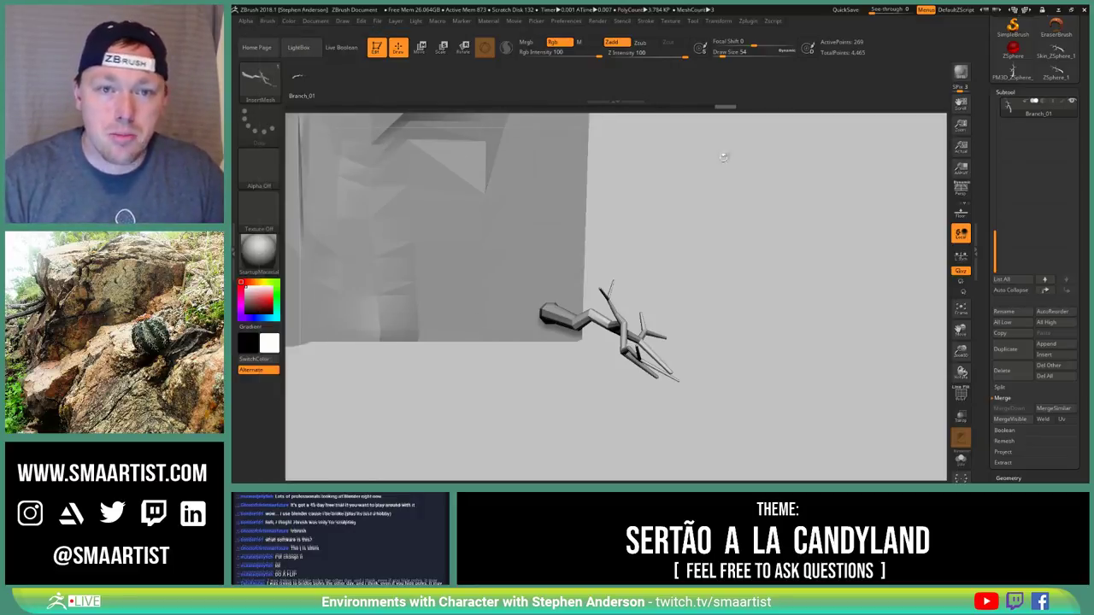
# Bring the upper trunk into view, make Tree_4 the active subtool and display its polyframe
pyautogui.moveTo(663, 330)
pyautogui.mouseDown(button='right')
pyautogui.moveTo(662, 231)
pyautogui.moveTo(661, 298)
pyautogui.moveTo(638, 291)
pyautogui.mouseUp(button='right')
pyautogui.moveTo(636, 292); pyautogui.dragTo(654, 371)
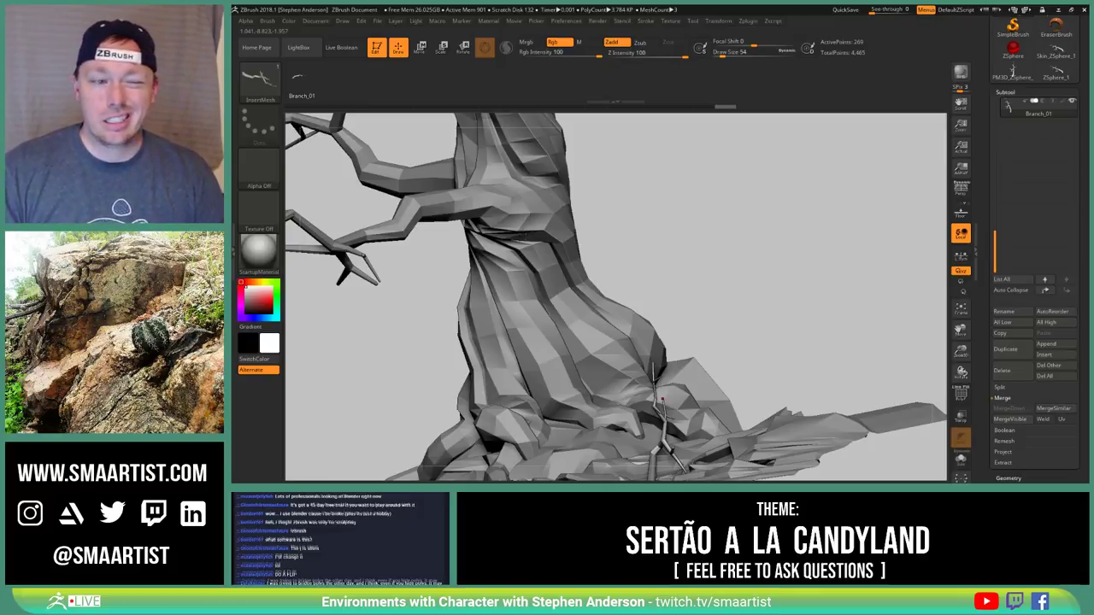
pyautogui.moveTo(662, 399)
pyautogui.keyDown('ctrl'); pyautogui.mouseDown(button='right')
pyautogui.moveTo(654, 459)
pyautogui.moveTo(643, 465)
pyautogui.moveTo(496, 253)
pyautogui.moveTo(665, 257)
pyautogui.mouseUp(button='right'); pyautogui.keyUp('ctrl')
pyautogui.moveTo(665, 256); pyautogui.dragTo(528, 246)
pyautogui.keyDown('alt'); pyautogui.moveTo(528, 246); pyautogui.dragTo(356, 299, button='right'); pyautogui.keyUp('alt')
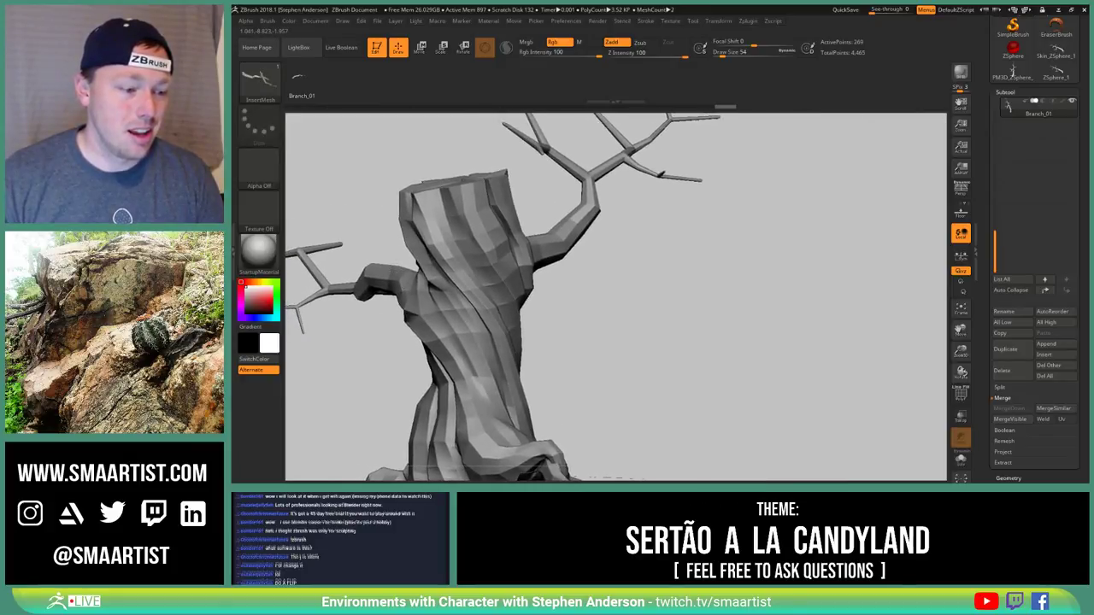
pyautogui.keyDown('alt'); pyautogui.click(399, 257); pyautogui.keyUp('alt')
pyautogui.hotkey('shift', 'f')
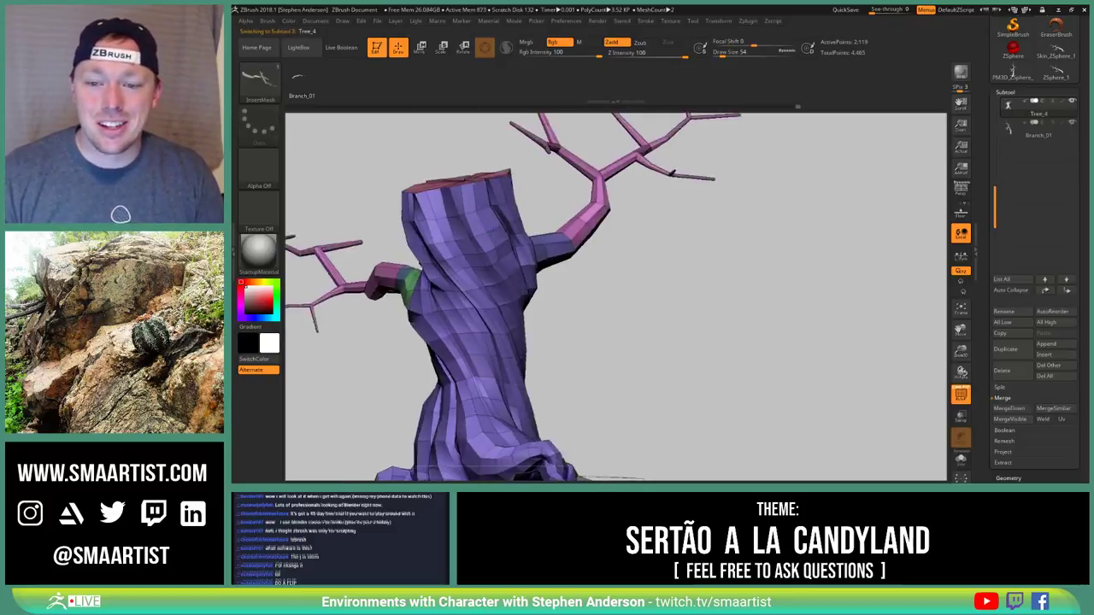
# Switch to the ZModeler brush with the Split point action and split a point on the front of the upper trunk into a polygonal patch
pyautogui.moveTo(565, 290)
pyautogui.mouseDown(button='right')
pyautogui.moveTo(513, 296)
pyautogui.moveTo(527, 380)
pyautogui.mouseUp(button='right')
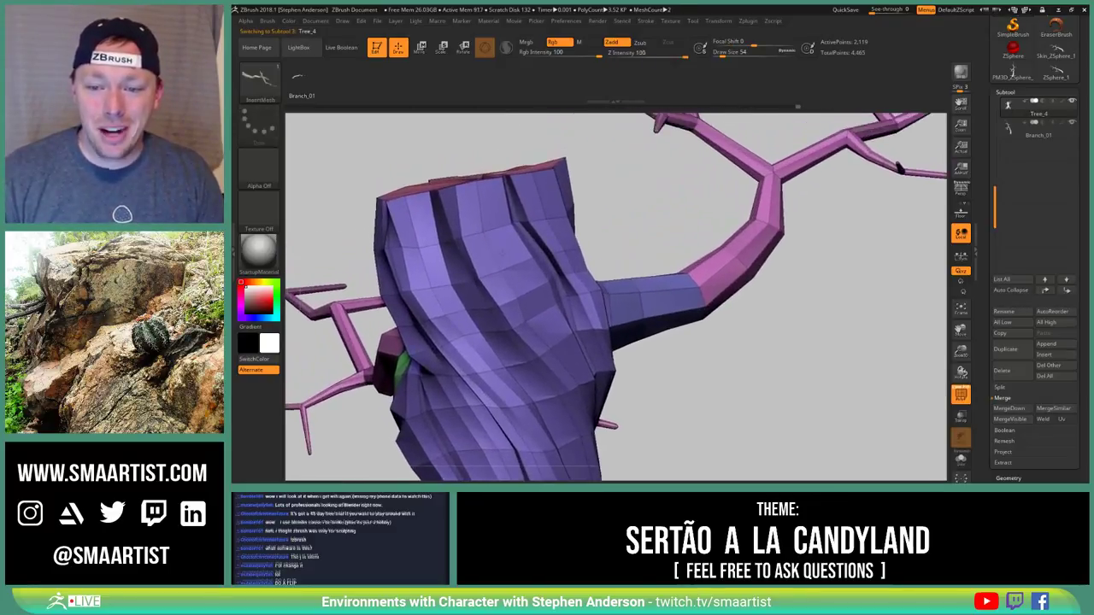
pyautogui.rightClick(504, 257)
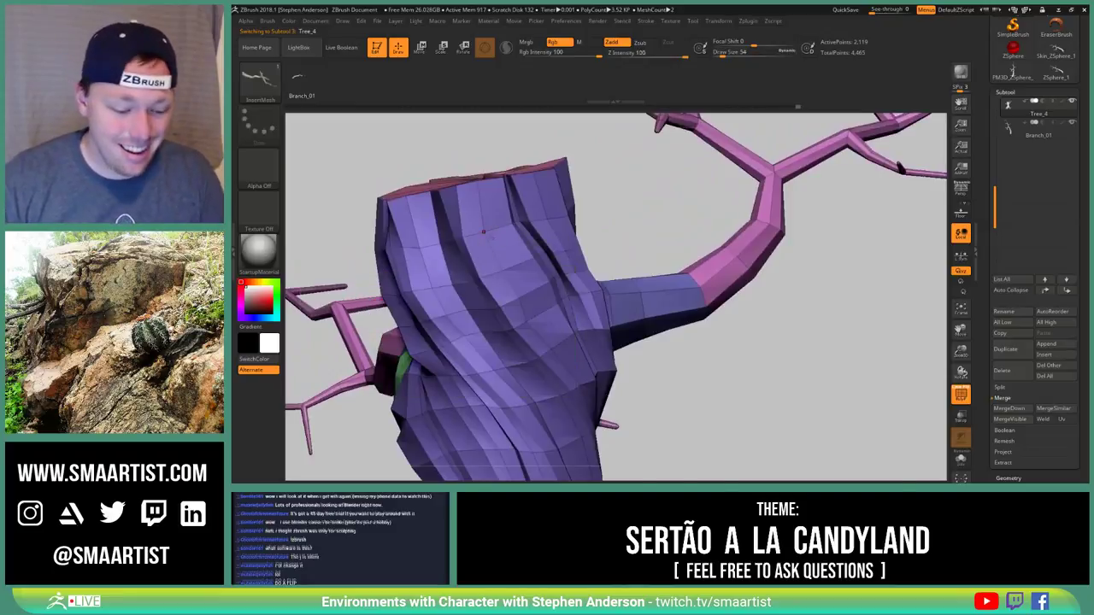
pyautogui.press('b')
pyautogui.press('z')
pyautogui.press('m')
pyautogui.press('space')
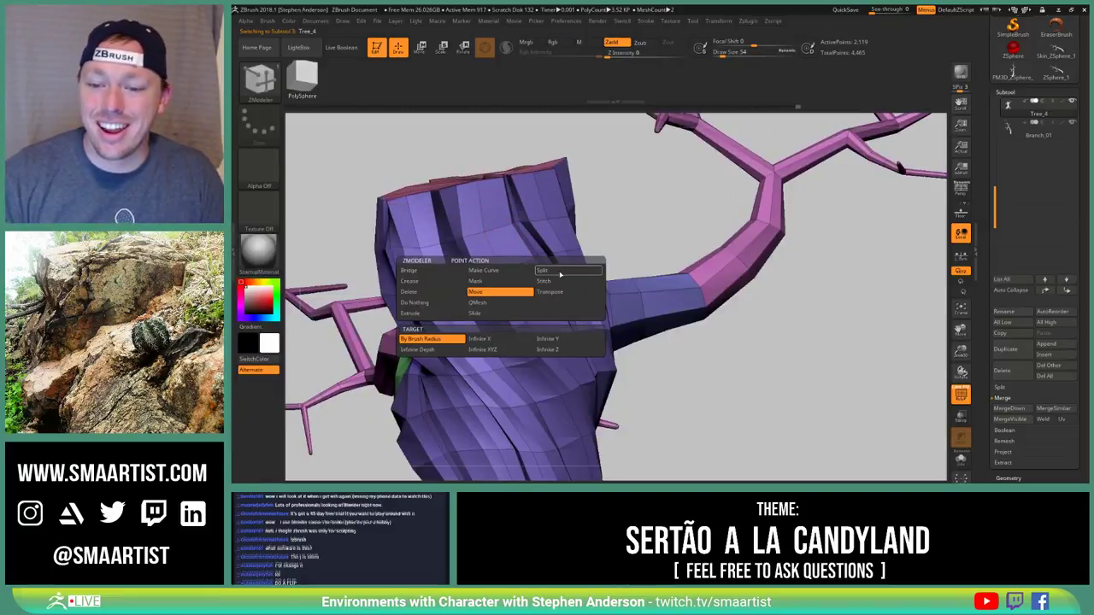
pyautogui.click(555, 271)
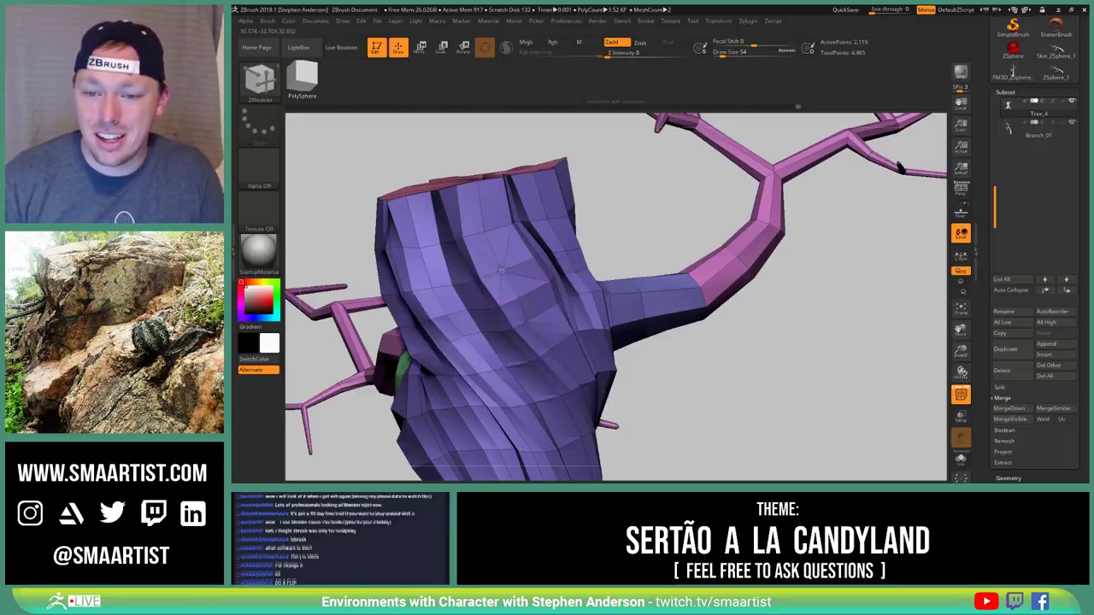
pyautogui.moveTo(812, 359)
pyautogui.mouseDown()
pyautogui.moveTo(727, 333)
pyautogui.moveTo(822, 377)
pyautogui.mouseUp()
# Mask the tree except the new trunk patch, also masking the side branch segment that shares its polygroup
pyautogui.press('w')
pyautogui.keyDown('ctrl'); pyautogui.click(502, 272); pyautogui.keyUp('ctrl')
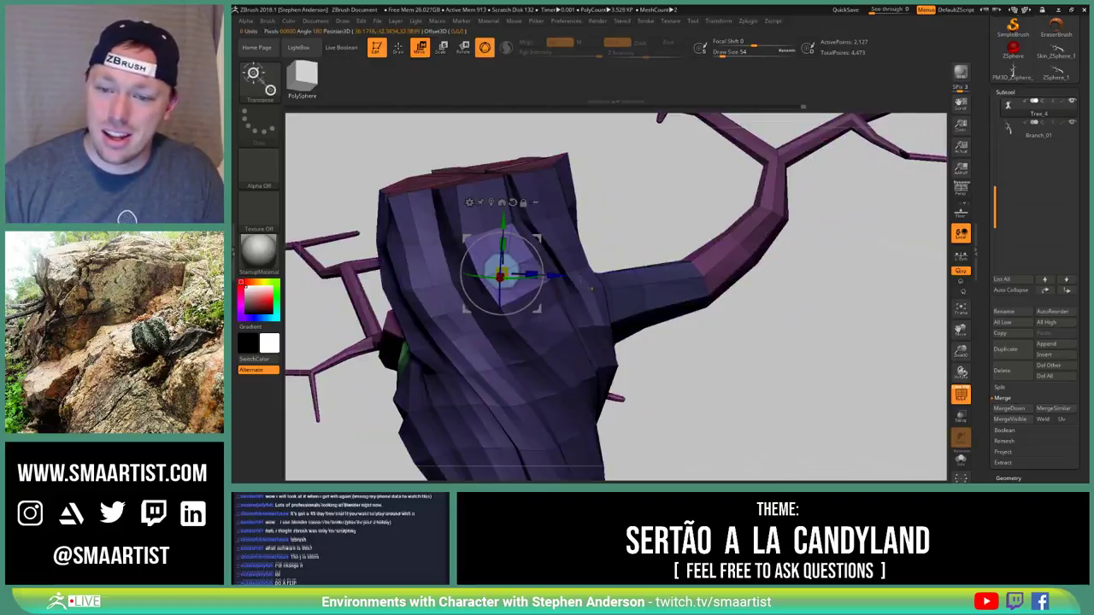
pyautogui.keyDown('alt'); pyautogui.moveTo(591, 289); pyautogui.dragTo(426, 155); pyautogui.keyUp('alt')
pyautogui.moveTo(598, 252); pyautogui.dragTo(542, 245)
pyautogui.moveTo(756, 261); pyautogui.dragTo(829, 273)
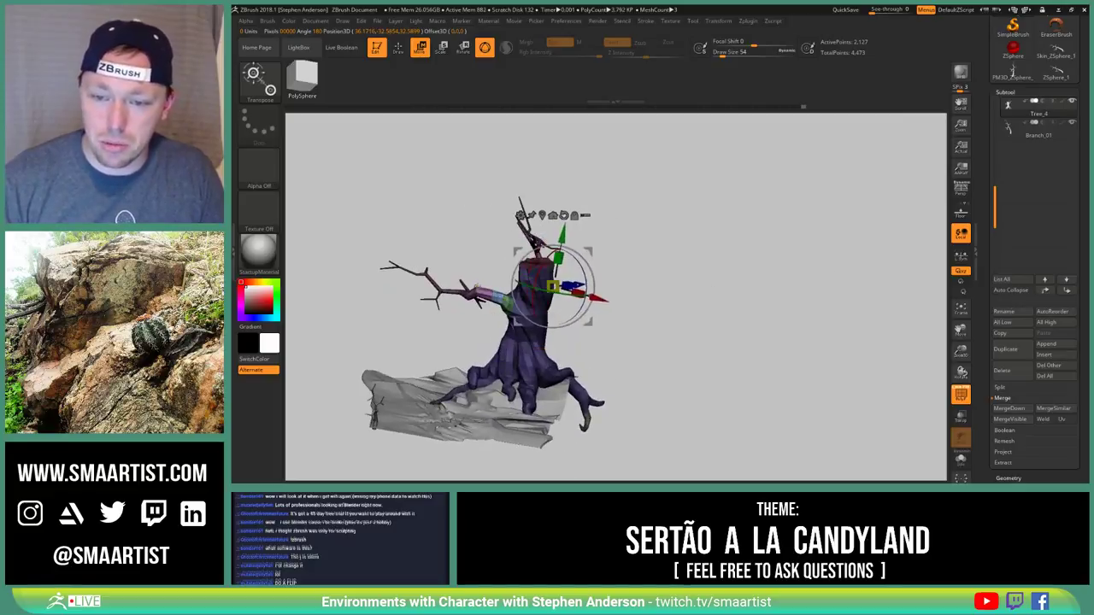
pyautogui.keyDown('ctrl'); pyautogui.moveTo(478, 287); pyautogui.dragTo(466, 359, button='right'); pyautogui.keyUp('ctrl')
pyautogui.keyDown('alt'); pyautogui.moveTo(427, 316); pyautogui.dragTo(471, 305, button='right'); pyautogui.keyUp('alt')
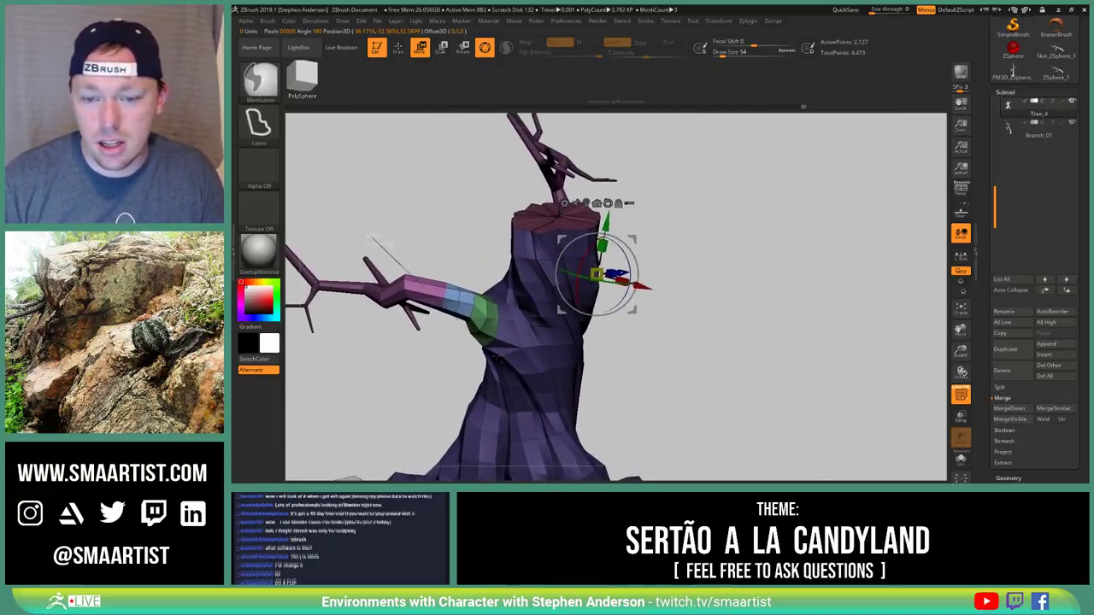
pyautogui.keyDown('ctrl'); pyautogui.moveTo(373, 239); pyautogui.dragTo(469, 243); pyautogui.keyUp('ctrl')
pyautogui.moveTo(447, 230)
pyautogui.keyDown('ctrl'); pyautogui.mouseDown()
pyautogui.moveTo(384, 261)
pyautogui.moveTo(487, 232)
pyautogui.moveTo(466, 228)
pyautogui.mouseUp(); pyautogui.keyUp('ctrl')
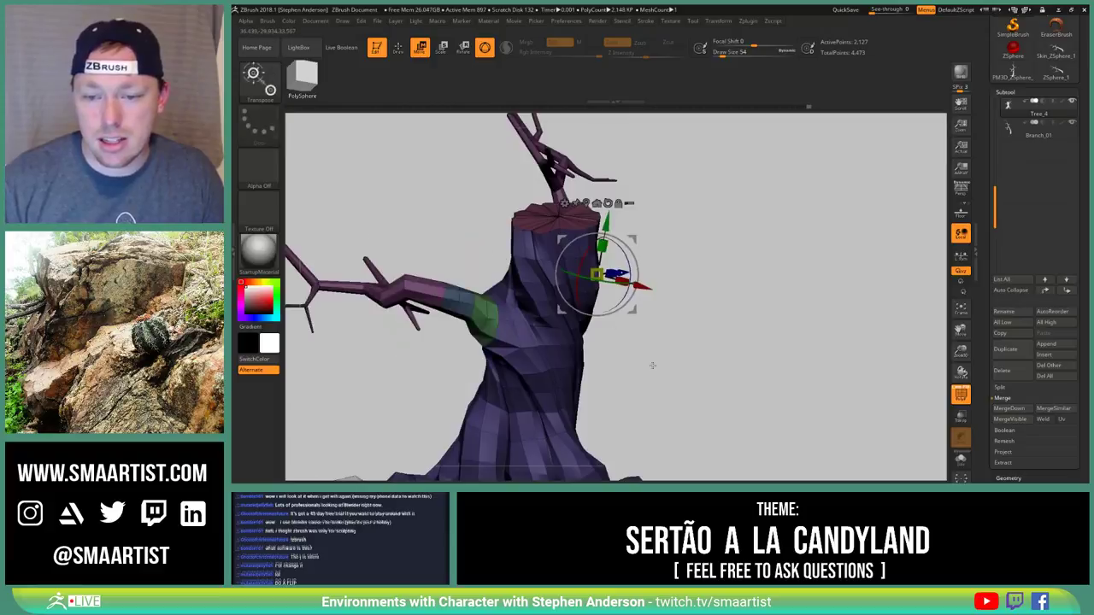
# Adjust the unmasked trunk patch with the transform gizmo and clear the mask
pyautogui.moveTo(653, 365); pyautogui.dragTo(662, 332)
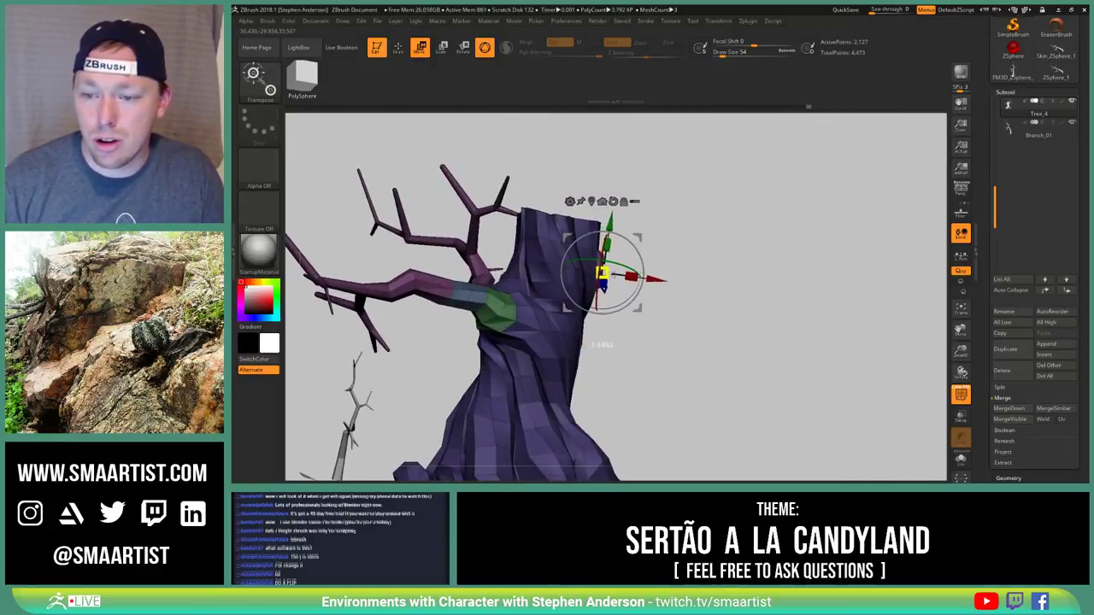
pyautogui.moveTo(812, 198); pyautogui.dragTo(662, 201, button='right')
pyautogui.keyDown('ctrl'); pyautogui.moveTo(662, 202); pyautogui.dragTo(626, 229, button='right'); pyautogui.keyUp('ctrl')
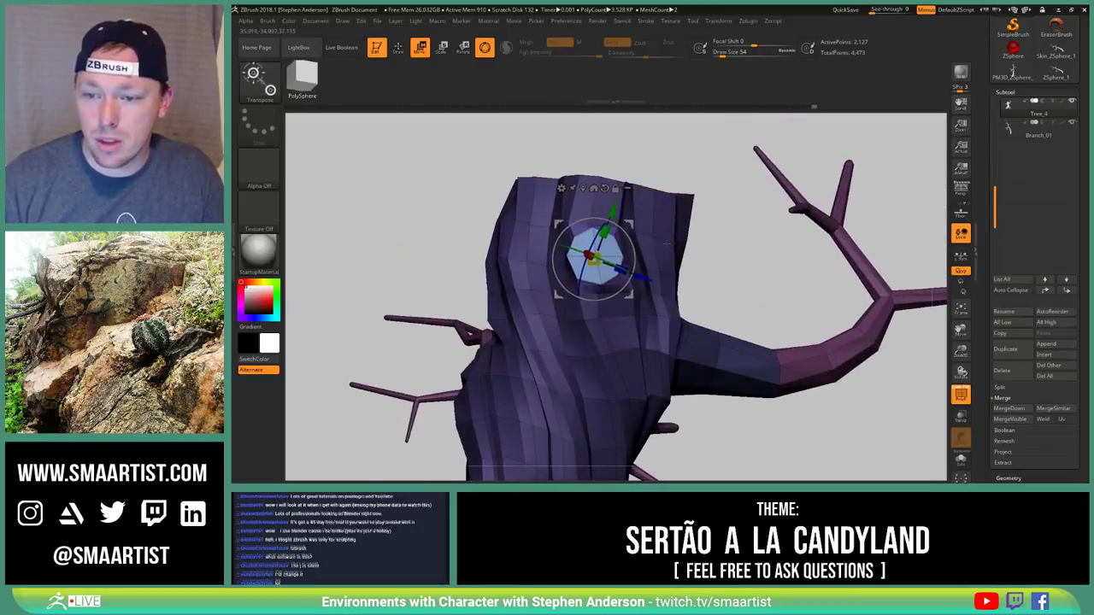
pyautogui.moveTo(667, 243); pyautogui.dragTo(657, 255)
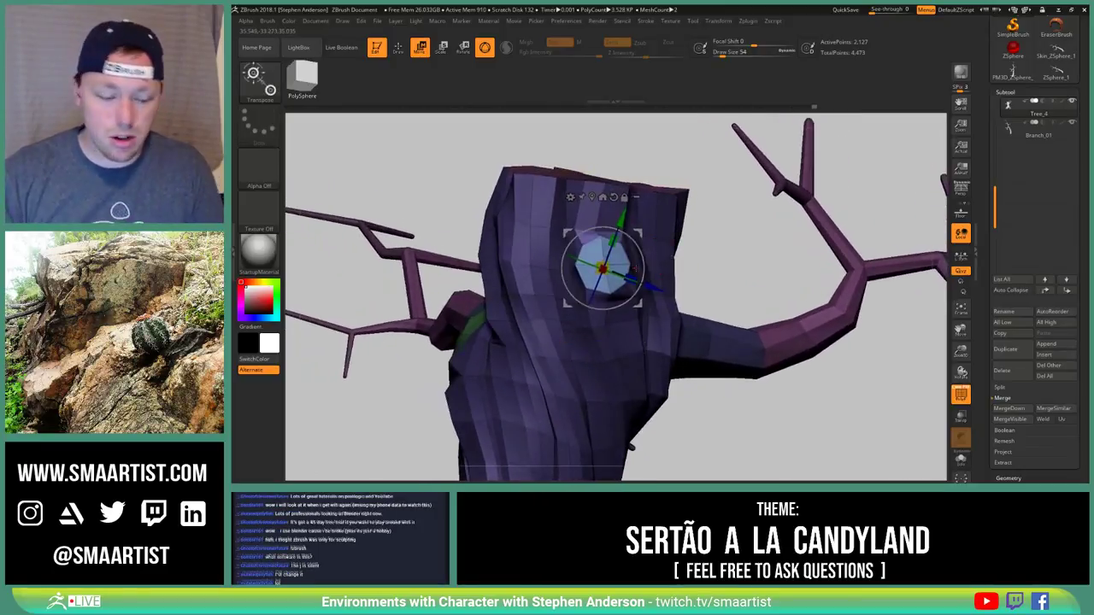
pyautogui.press('q')
pyautogui.keyDown('ctrl'); pyautogui.click(698, 259); pyautogui.keyUp('ctrl')
# Reshape the trunk around the new patch using the Move brush, with the draw size set to 576
pyautogui.moveTo(699, 259)
pyautogui.mouseDown(button='right')
pyautogui.moveTo(602, 193)
pyautogui.moveTo(603, 208)
pyautogui.mouseUp(button='right')
pyautogui.press('b')
pyautogui.press('m')
pyautogui.press('v')
pyautogui.moveTo(570, 272)
pyautogui.mouseDown(button='right')
pyautogui.moveTo(593, 262)
pyautogui.moveTo(637, 295)
pyautogui.mouseUp(button='right')
pyautogui.moveTo(590, 248); pyautogui.dragTo(570, 254)
pyautogui.press('s')
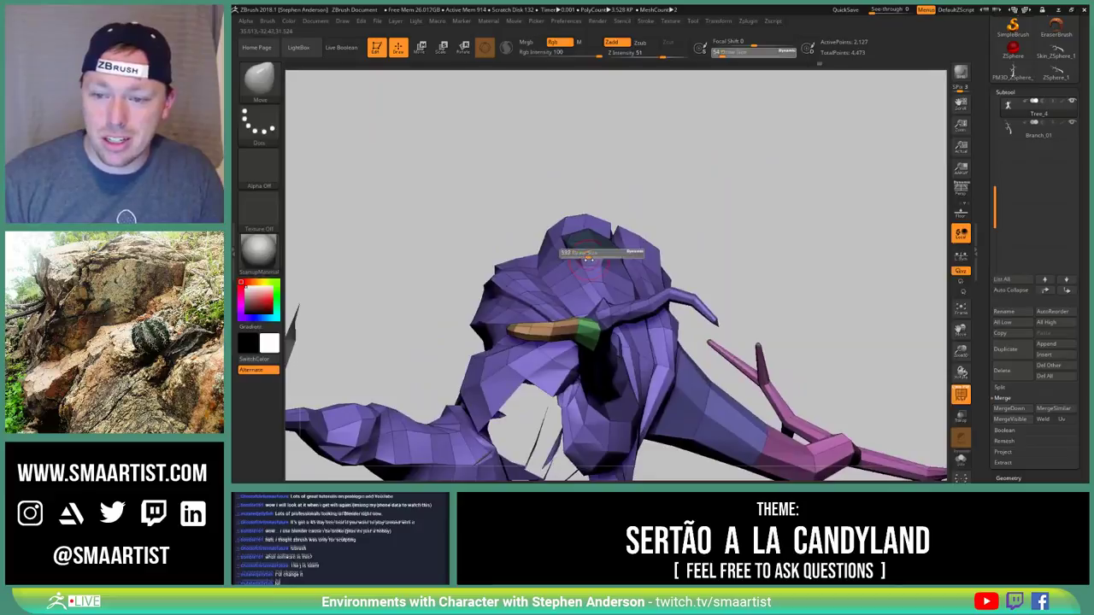
pyautogui.moveTo(564, 250); pyautogui.dragTo(637, 229, button='right')
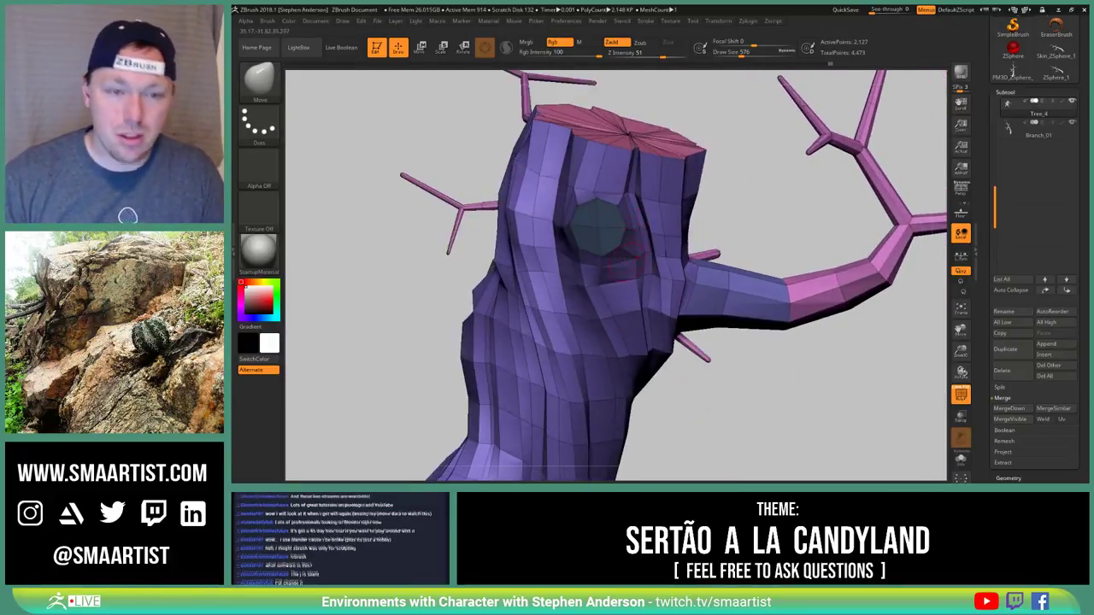
# Examine the base of the spare branch and the octagonal patch on the upper trunk
pyautogui.keyDown('ctrl'); pyautogui.moveTo(533, 330); pyautogui.dragTo(598, 323, button='right'); pyautogui.keyUp('ctrl')
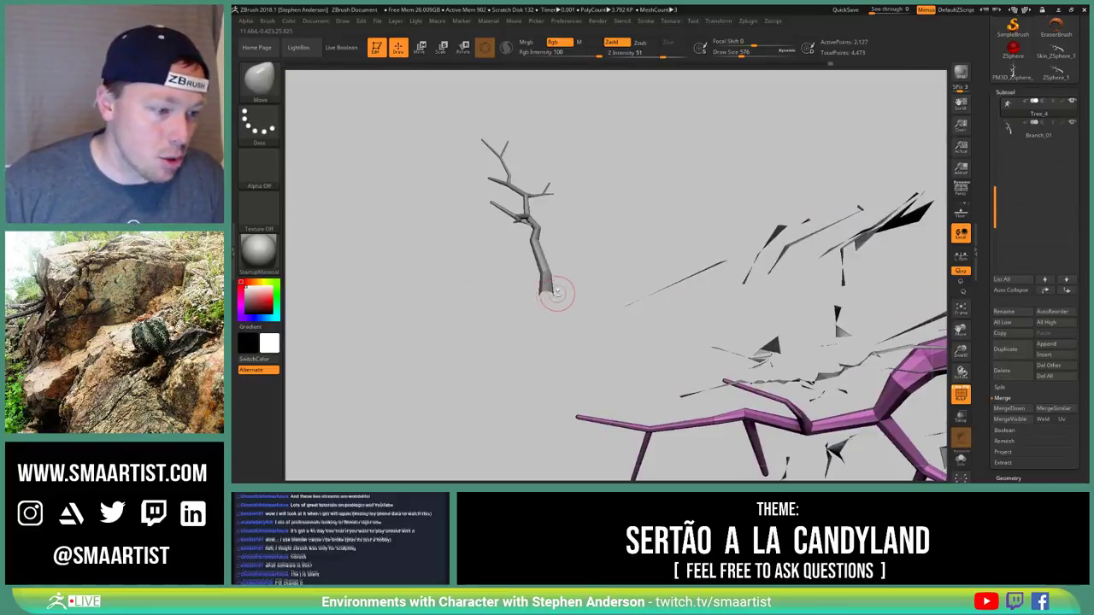
pyautogui.moveTo(588, 287); pyautogui.dragTo(633, 282, button='right')
pyautogui.moveTo(547, 299)
pyautogui.mouseDown(button='right')
pyautogui.moveTo(603, 305)
pyautogui.moveTo(630, 270)
pyautogui.moveTo(642, 216)
pyautogui.moveTo(625, 295)
pyautogui.moveTo(606, 283)
pyautogui.moveTo(643, 239)
pyautogui.mouseUp(button='right')
pyautogui.keyDown('ctrl'); pyautogui.moveTo(534, 123); pyautogui.dragTo(572, 151); pyautogui.keyUp('ctrl')
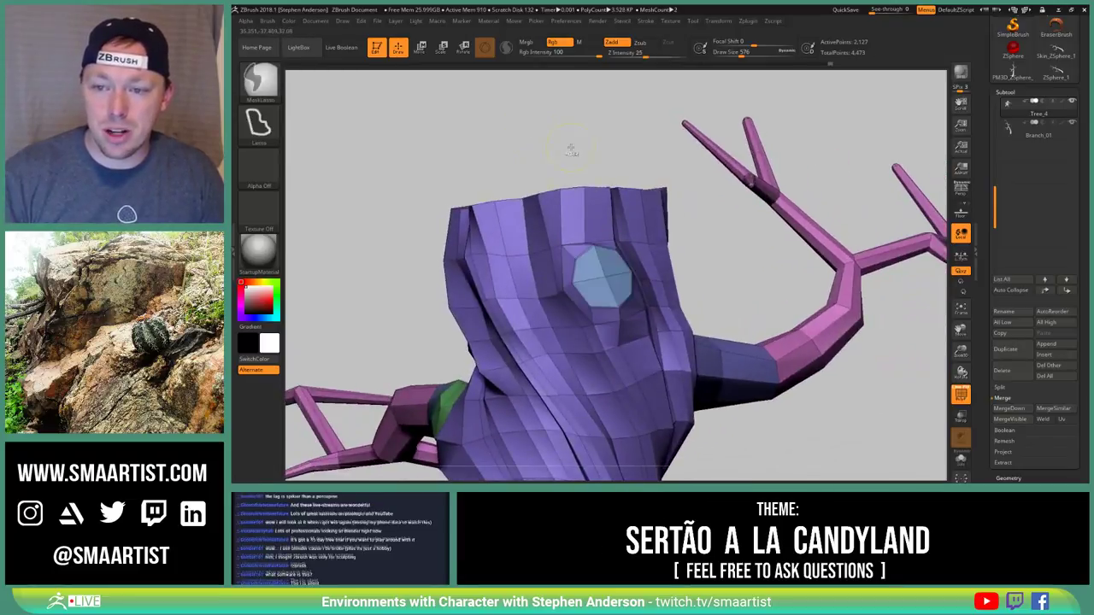
pyautogui.keyDown('alt'); pyautogui.moveTo(597, 174); pyautogui.dragTo(557, 174, button='right'); pyautogui.keyUp('alt')
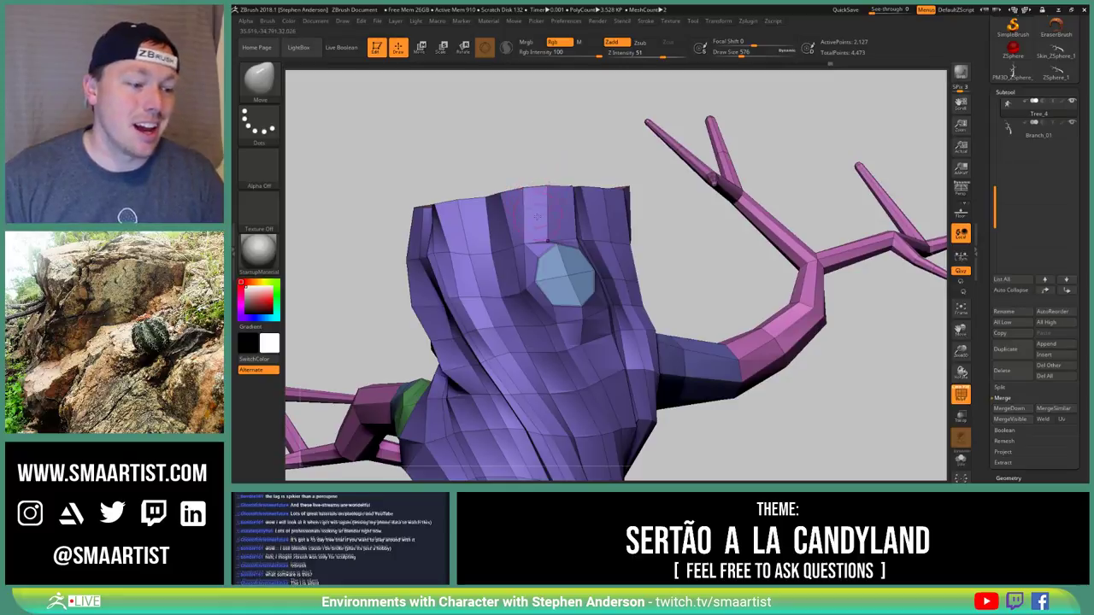
pyautogui.moveTo(536, 216); pyautogui.dragTo(562, 277, button='right')
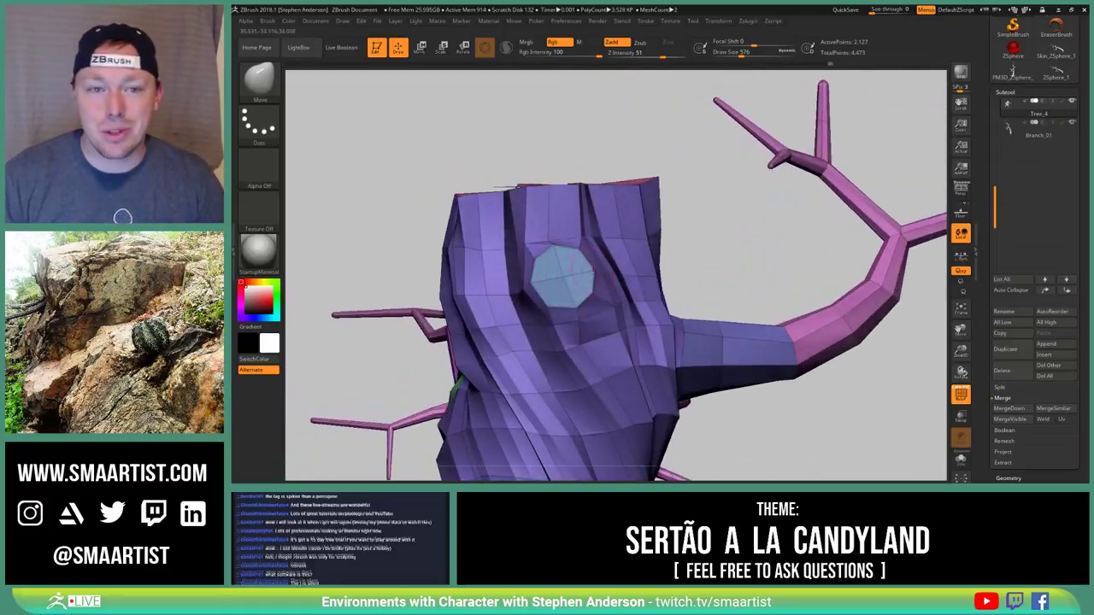
# Select the Branch_01 InsertMesh brush and try to insert and connect a branch at the trunk patch, reverting the attempt
pyautogui.press('b')
pyautogui.click(538, 450)
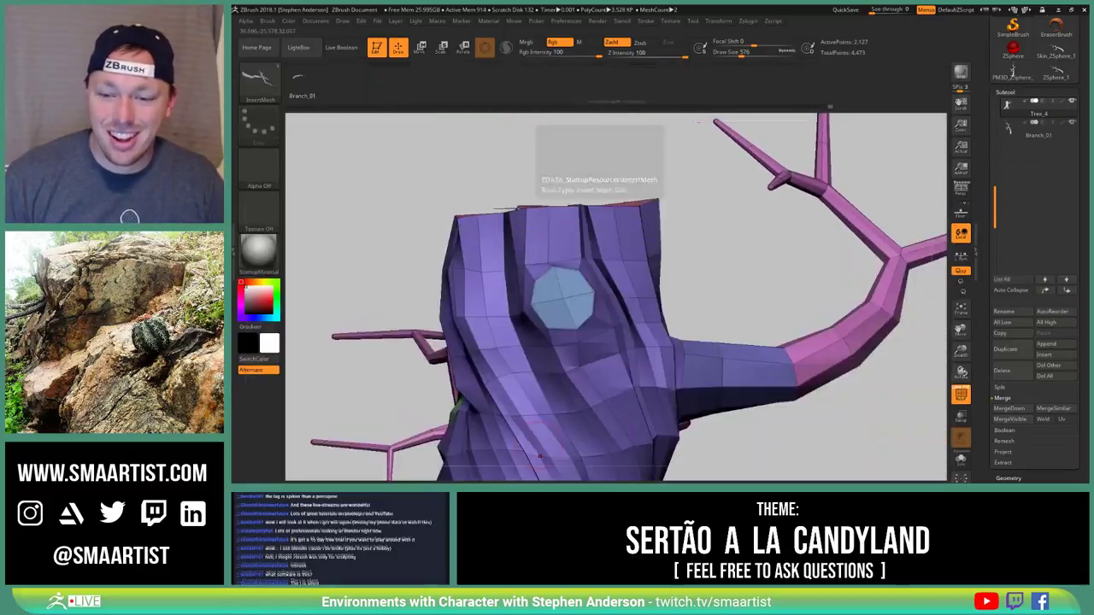
pyautogui.moveTo(562, 299)
pyautogui.mouseDown(button='right')
pyautogui.moveTo(561, 335)
pyautogui.moveTo(623, 314)
pyautogui.moveTo(571, 313)
pyautogui.moveTo(568, 247)
pyautogui.mouseUp(button='right')
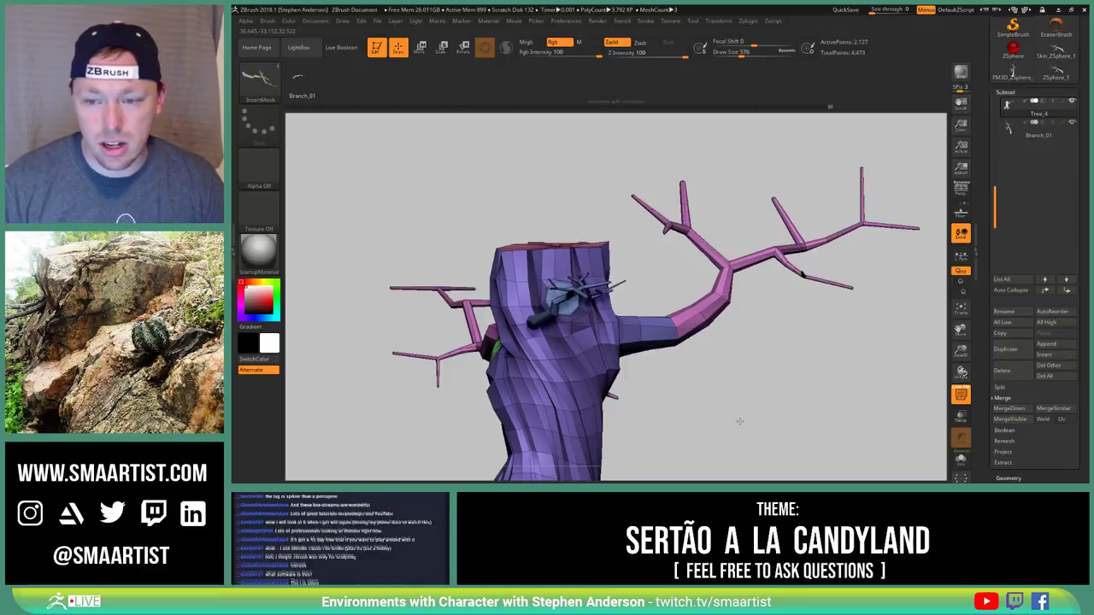
pyautogui.moveTo(738, 435); pyautogui.dragTo(732, 407)
pyautogui.moveTo(732, 407)
pyautogui.mouseDown(button='right')
pyautogui.moveTo(659, 345)
pyautogui.moveTo(684, 403)
pyautogui.moveTo(593, 363)
pyautogui.mouseUp(button='right')
pyautogui.moveTo(616, 366)
pyautogui.keyDown('ctrl'); pyautogui.mouseDown()
pyautogui.moveTo(650, 411)
pyautogui.moveTo(574, 370)
pyautogui.moveTo(605, 366)
pyautogui.moveTo(594, 342)
pyautogui.moveTo(570, 335)
pyautogui.moveTo(535, 351)
pyautogui.moveTo(513, 341)
pyautogui.moveTo(659, 338)
pyautogui.moveTo(638, 337)
pyautogui.moveTo(633, 273)
pyautogui.mouseUp(); pyautogui.keyUp('ctrl')
pyautogui.hotkey('ctrl', 'z')
pyautogui.hotkey('ctrl', 'z')
pyautogui.hotkey('ctrl', 'z')
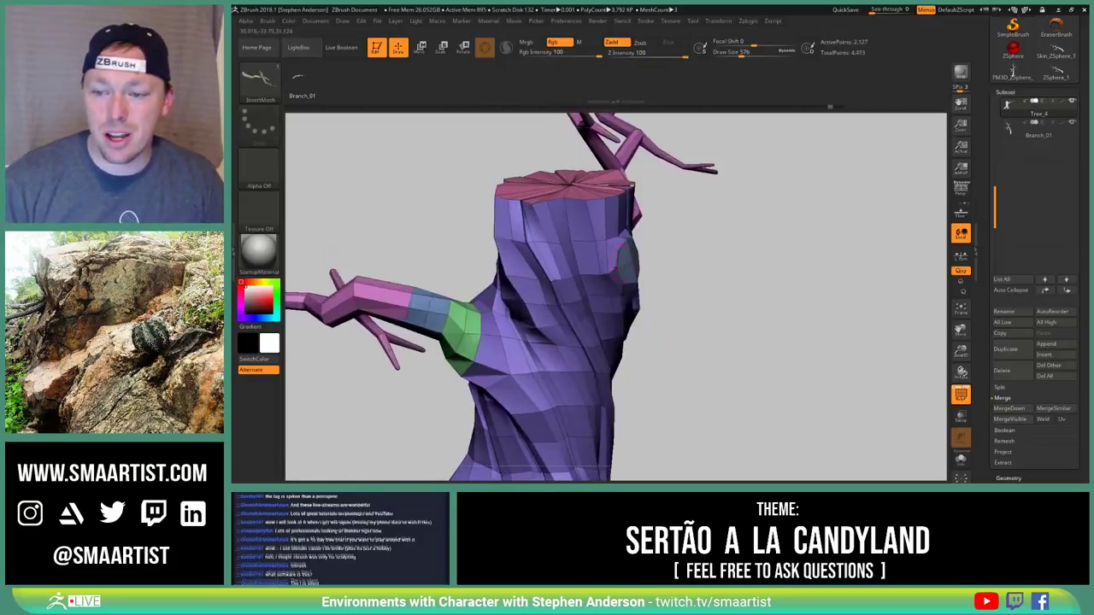
# Isolate the trunk patch's polygroup to check which faces it includes, and bring the whole tree back into view
pyautogui.keyDown('ctrl'); pyautogui.keyDown('shift'); pyautogui.click(629, 267); pyautogui.keyUp('shift'); pyautogui.keyUp('ctrl')
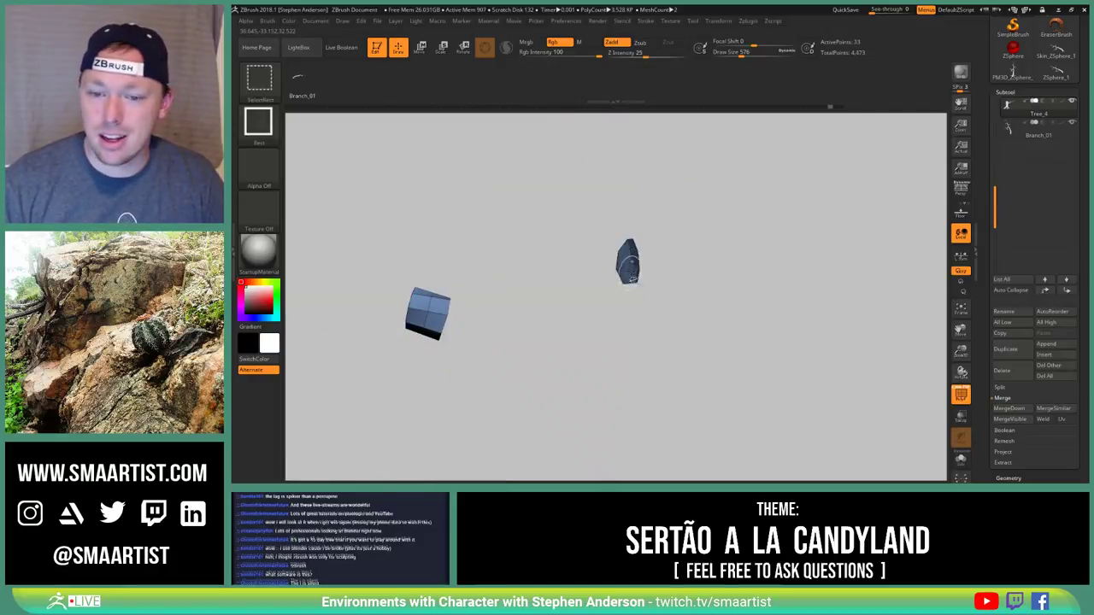
pyautogui.moveTo(454, 238)
pyautogui.keyDown('ctrl'); pyautogui.mouseDown()
pyautogui.moveTo(363, 336)
pyautogui.moveTo(523, 365)
pyautogui.moveTo(547, 359)
pyautogui.mouseUp(); pyautogui.keyUp('ctrl')
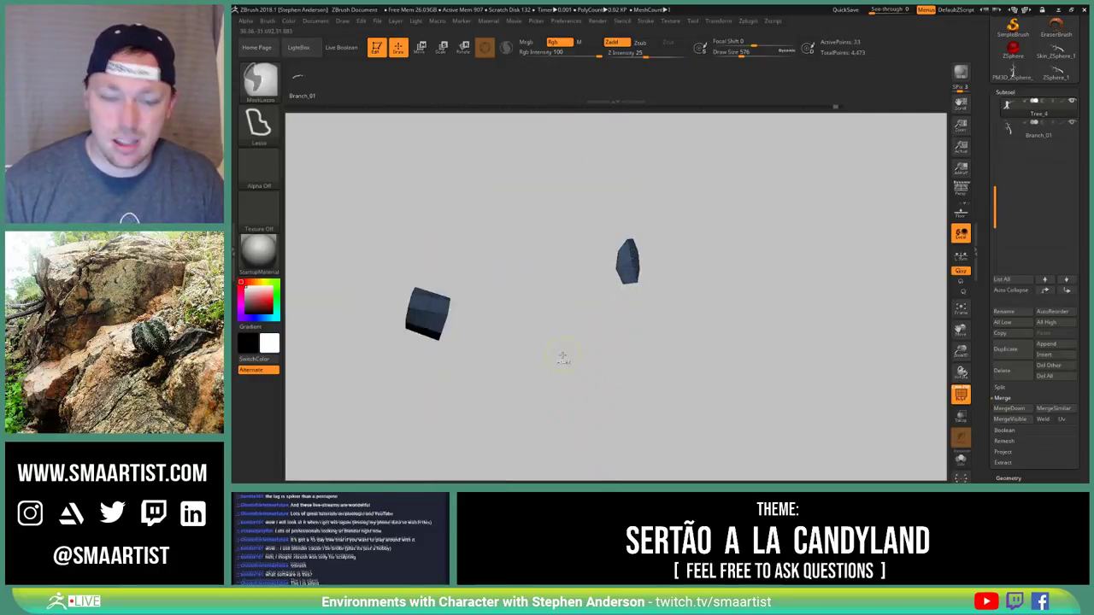
pyautogui.keyDown('ctrl'); pyautogui.keyDown('shift'); pyautogui.click(530, 350); pyautogui.keyUp('shift'); pyautogui.keyUp('ctrl')
# Set the draw size to 5000 and try inserting a Branch_01 mesh from the trunk patch
pyautogui.moveTo(672, 310); pyautogui.dragTo(631, 261)
pyautogui.moveTo(633, 261); pyautogui.dragTo(657, 278, button='right')
pyautogui.moveTo(664, 265); pyautogui.dragTo(732, 265)
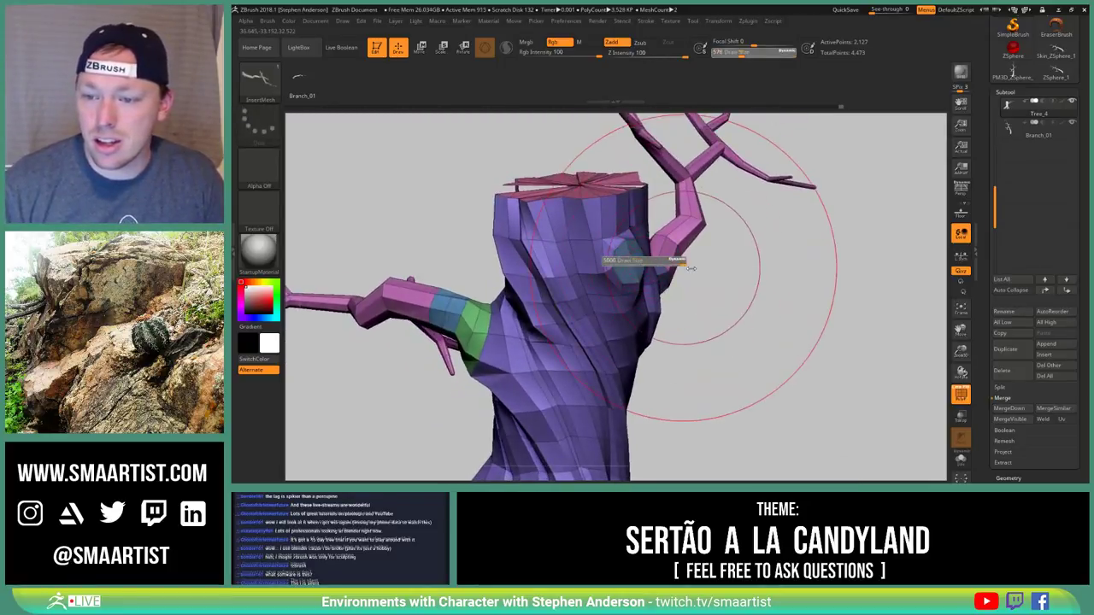
pyautogui.keyDown('ctrl'); pyautogui.moveTo(642, 263); pyautogui.dragTo(756, 390); pyautogui.keyUp('ctrl')
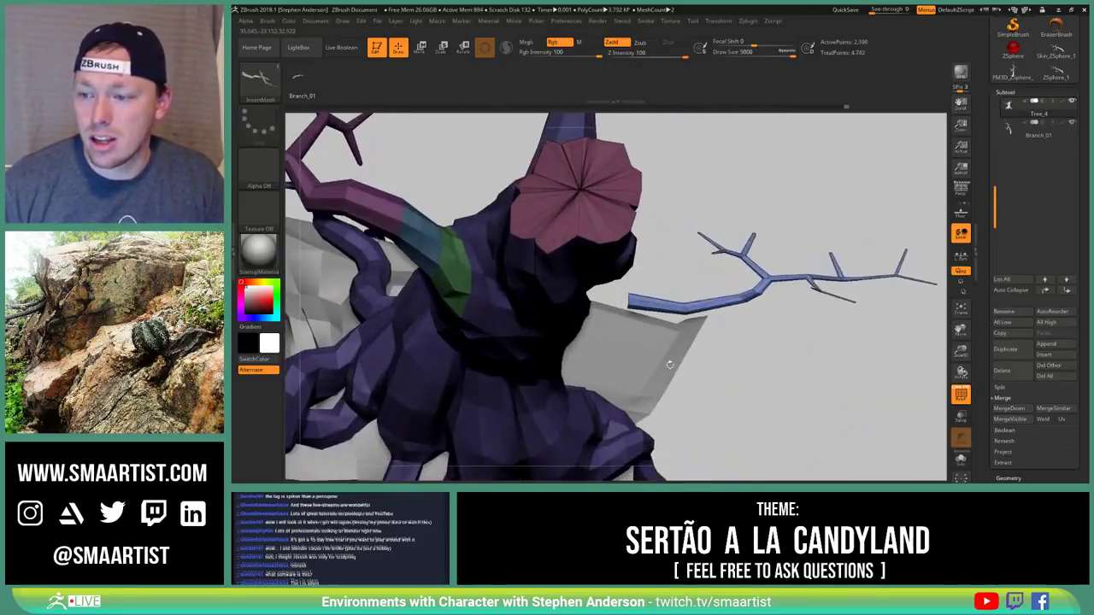
pyautogui.moveTo(821, 355)
pyautogui.keyDown('alt'); pyautogui.mouseDown()
pyautogui.moveTo(709, 361)
pyautogui.moveTo(647, 310)
pyautogui.moveTo(510, 266)
pyautogui.mouseUp(); pyautogui.keyUp('alt')
pyautogui.hotkey('ctrl', 'z')
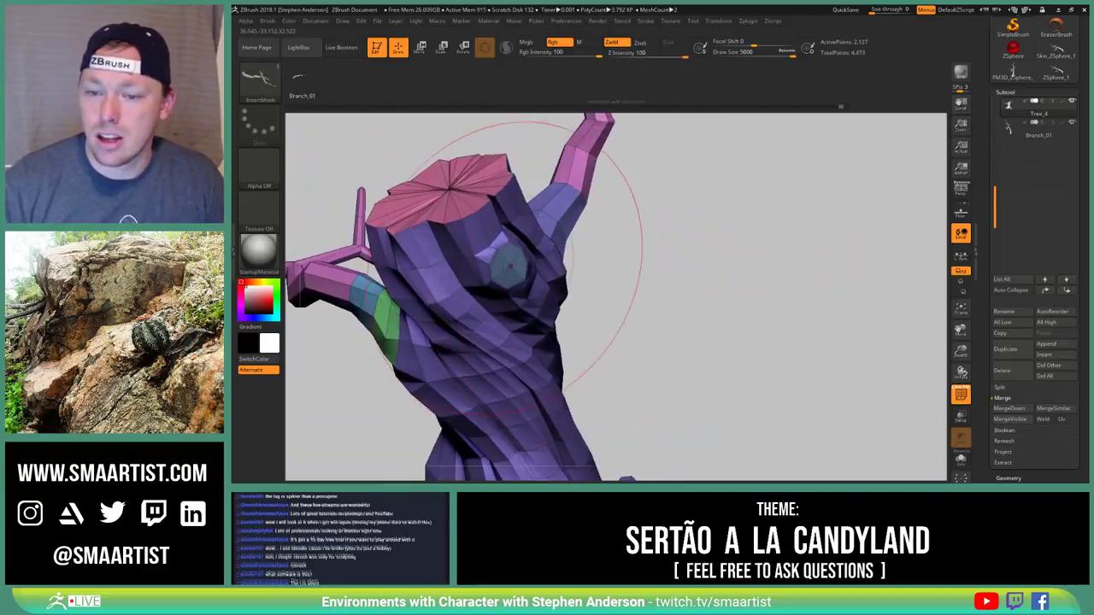
# Insert a Branch_01 mesh at the octagonal trunk patch and activate the move gizmo for it
pyautogui.moveTo(573, 292); pyautogui.dragTo(610, 309)
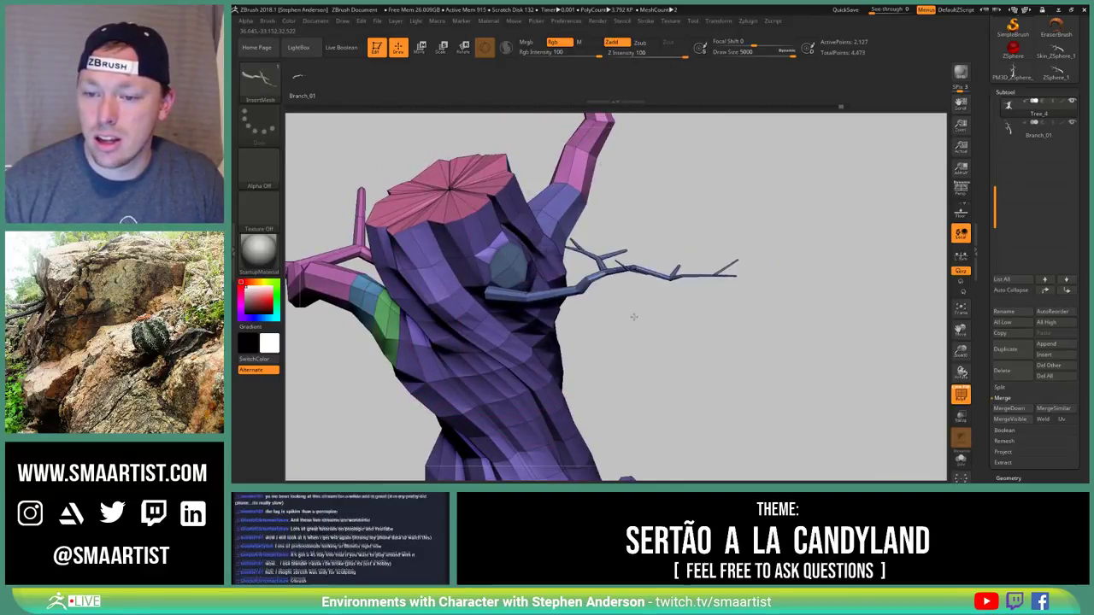
pyautogui.moveTo(678, 337); pyautogui.dragTo(915, 327)
pyautogui.press('w')
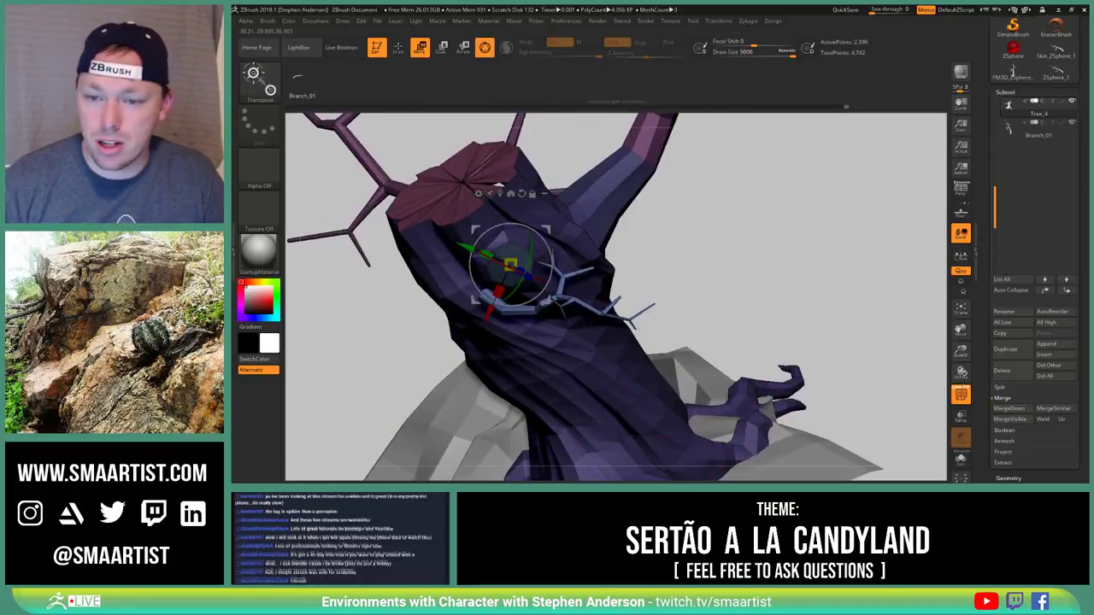
# Move and enlarge the inserted branch with the gizmo so that its base sits just outside the trunk patch
pyautogui.moveTo(512, 265); pyautogui.dragTo(557, 243)
pyautogui.moveTo(697, 267); pyautogui.dragTo(833, 253)
pyautogui.moveTo(558, 244); pyautogui.dragTo(638, 237)
pyautogui.moveTo(595, 207); pyautogui.dragTo(608, 180)
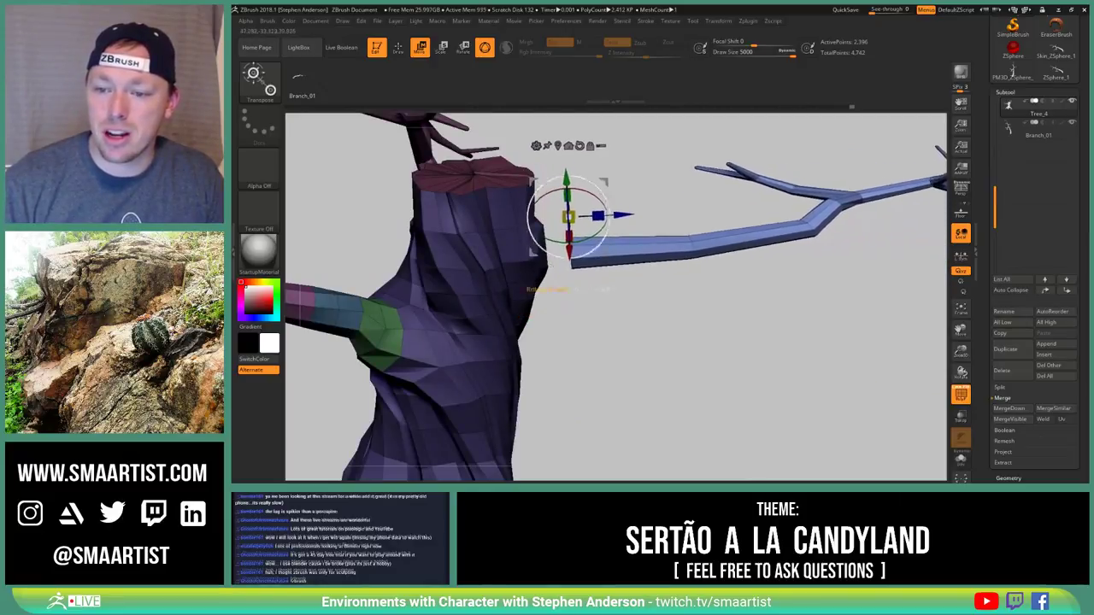
pyautogui.moveTo(735, 317); pyautogui.dragTo(575, 246)
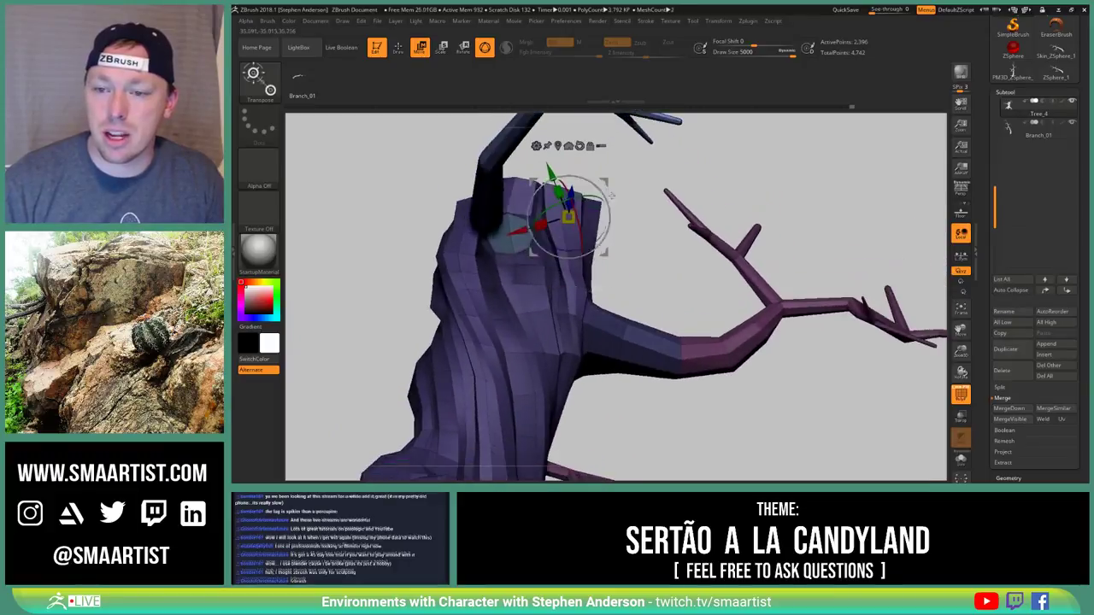
pyautogui.moveTo(605, 184); pyautogui.dragTo(632, 181)
pyautogui.moveTo(605, 368)
pyautogui.mouseDown()
pyautogui.moveTo(663, 328)
pyautogui.moveTo(669, 341)
pyautogui.moveTo(658, 317)
pyautogui.moveTo(674, 345)
pyautogui.moveTo(664, 366)
pyautogui.moveTo(617, 343)
pyautogui.moveTo(687, 395)
pyautogui.mouseUp()
# Clear the mask to bridge the inserted branch to the trunk patch and inspect the connection from several angles
pyautogui.press('q')
pyautogui.keyDown('ctrl'); pyautogui.moveTo(652, 340); pyautogui.dragTo(701, 399); pyautogui.keyUp('ctrl')
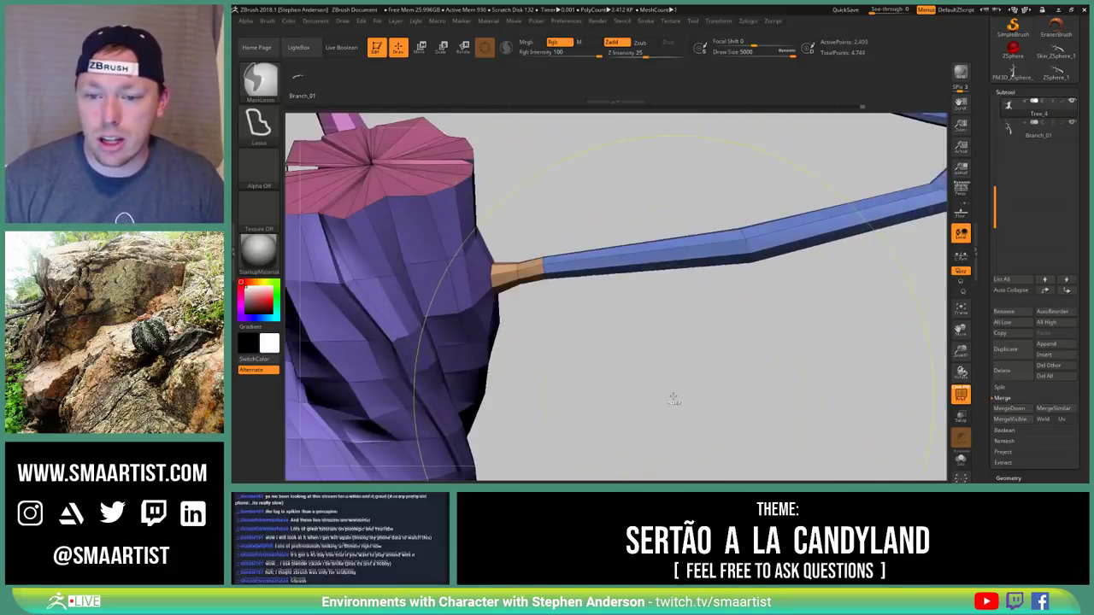
pyautogui.moveTo(568, 367); pyautogui.dragTo(536, 280)
pyautogui.moveTo(536, 280); pyautogui.dragTo(684, 224, button='right')
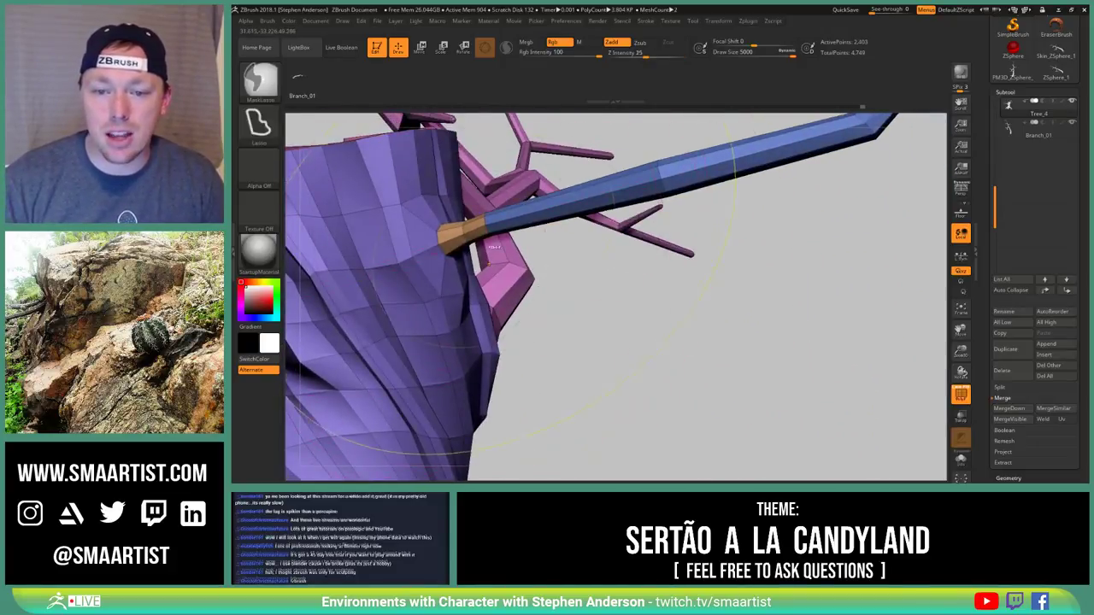
pyautogui.moveTo(689, 291)
pyautogui.keyDown('ctrl'); pyautogui.mouseDown(button='right')
pyautogui.moveTo(496, 243)
pyautogui.moveTo(612, 301)
pyautogui.mouseUp(button='right'); pyautogui.keyUp('ctrl')
pyautogui.moveTo(650, 359)
pyautogui.mouseDown()
pyautogui.moveTo(618, 369)
pyautogui.moveTo(638, 328)
pyautogui.mouseUp()
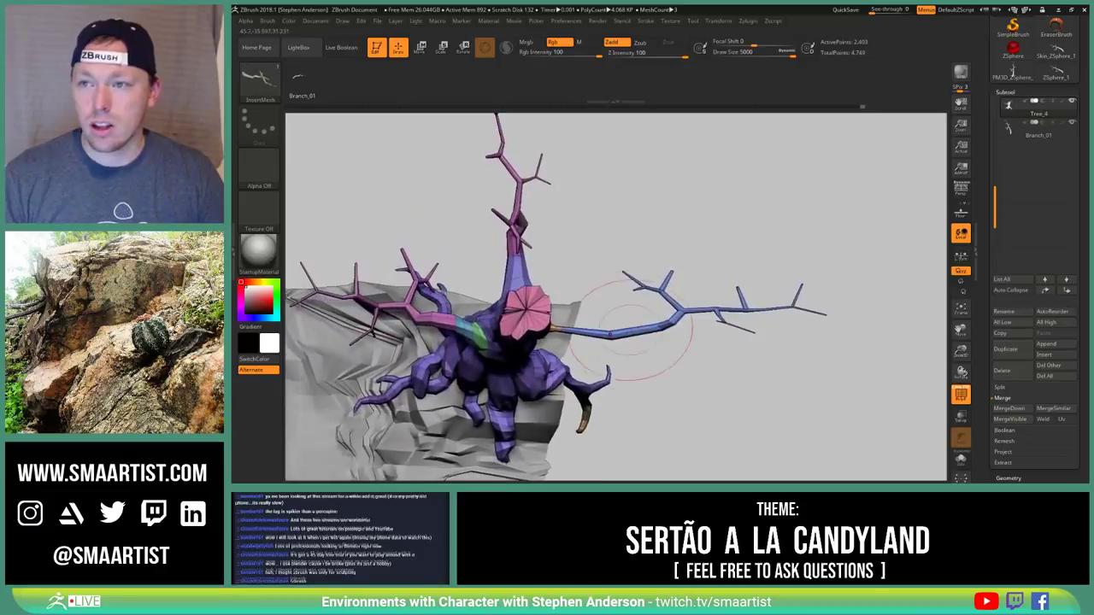
pyautogui.moveTo(679, 287)
pyautogui.mouseDown()
pyautogui.moveTo(733, 317)
pyautogui.moveTo(713, 251)
pyautogui.moveTo(742, 319)
pyautogui.moveTo(767, 340)
pyautogui.mouseUp()
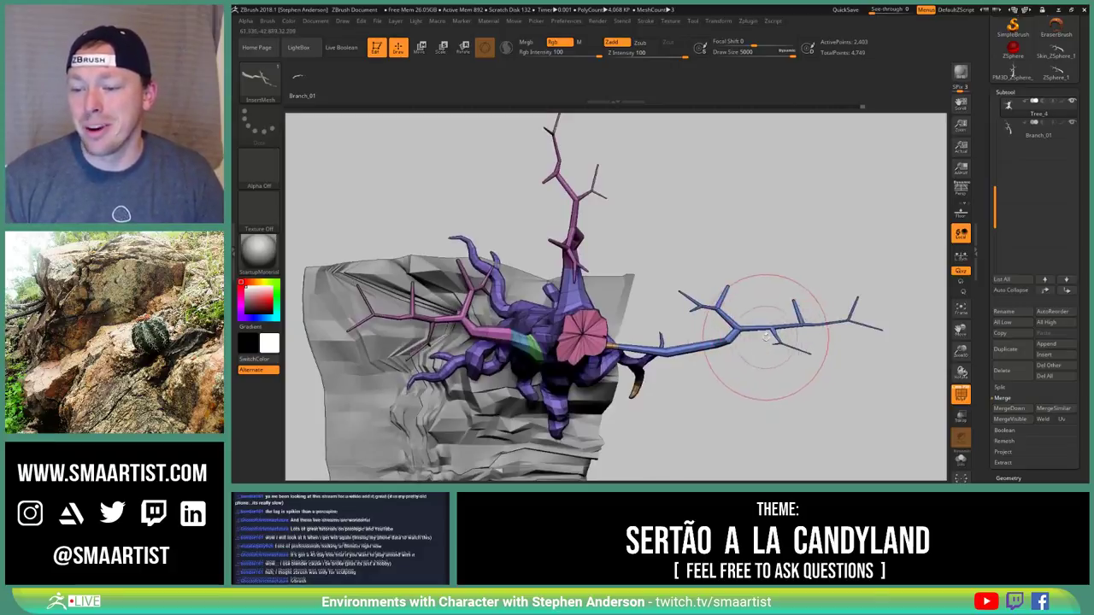
# Undo the bridge between branch and trunk along with the last enlargement of the branch
pyautogui.hotkey('ctrl', 'z')
pyautogui.moveTo(723, 365); pyautogui.dragTo(718, 369)
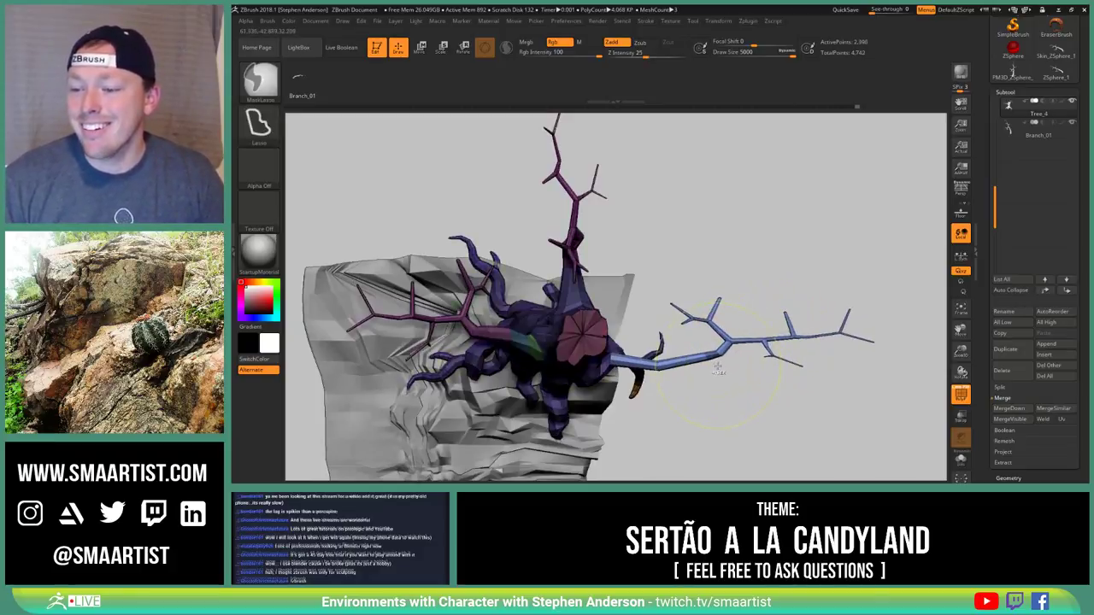
pyautogui.hotkey('ctrl', 'z')
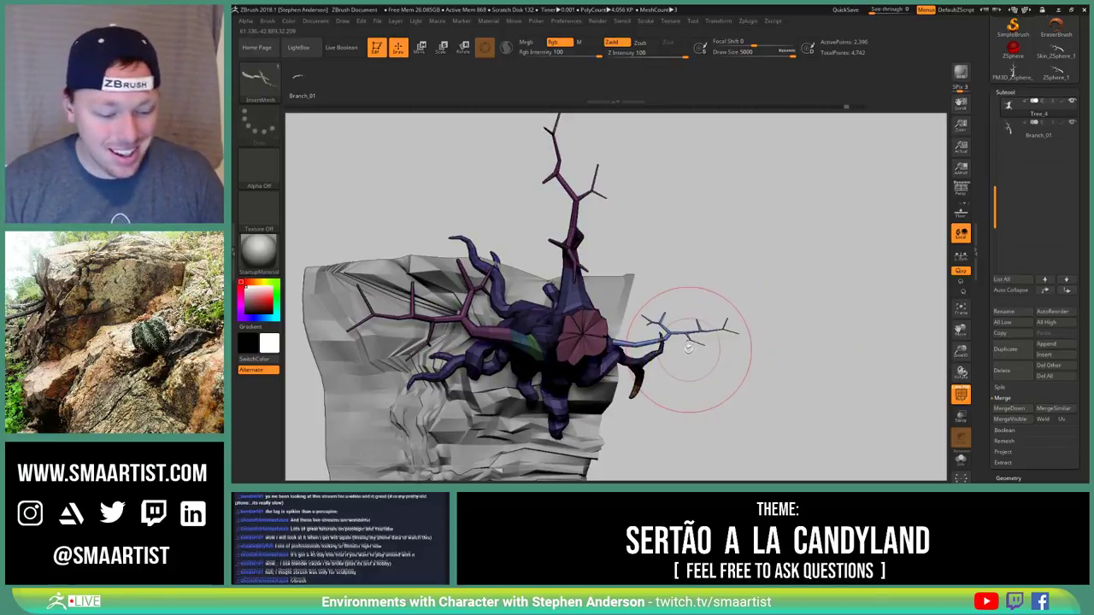
# Try to reposition, rotate and enlarge the inserted branch beside the trunk patch, and clear the mask
pyautogui.press('w')
pyautogui.moveTo(727, 377); pyautogui.dragTo(559, 325)
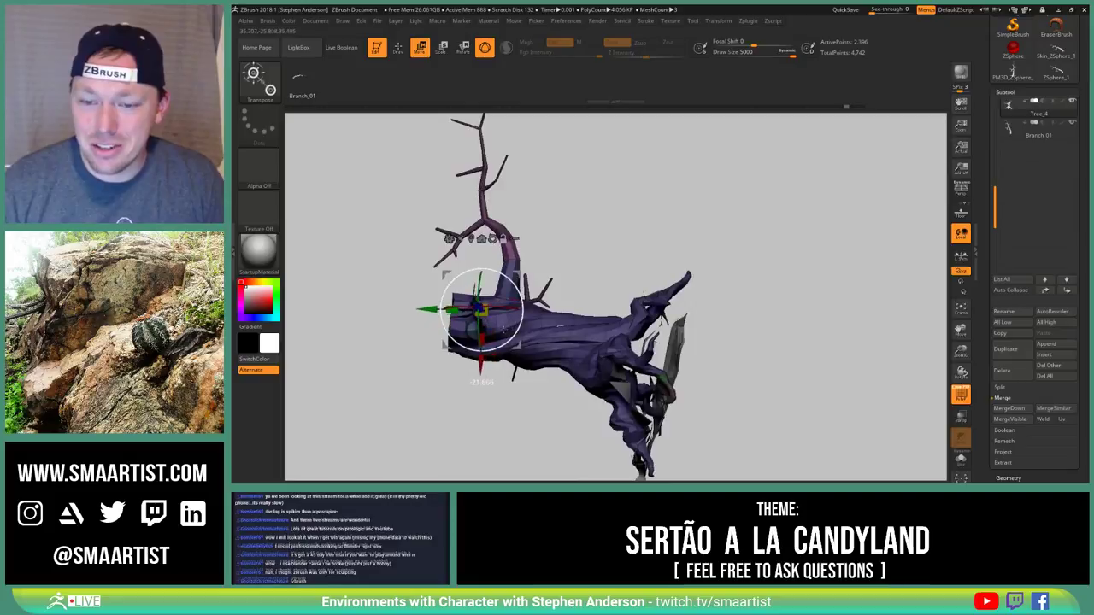
pyautogui.moveTo(513, 406); pyautogui.dragTo(528, 243)
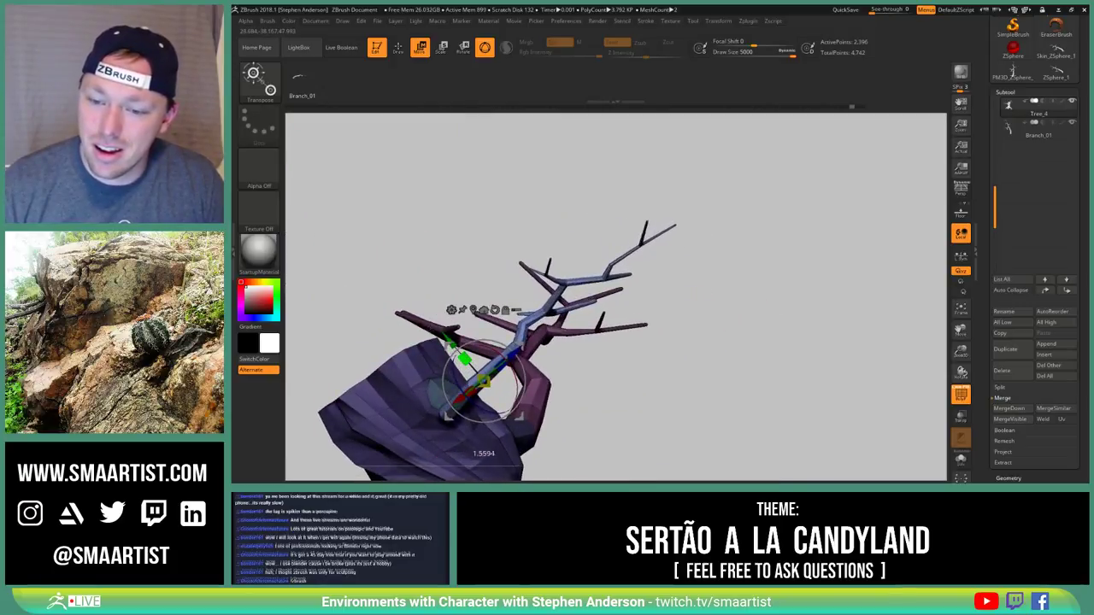
pyautogui.moveTo(612, 253); pyautogui.dragTo(539, 347)
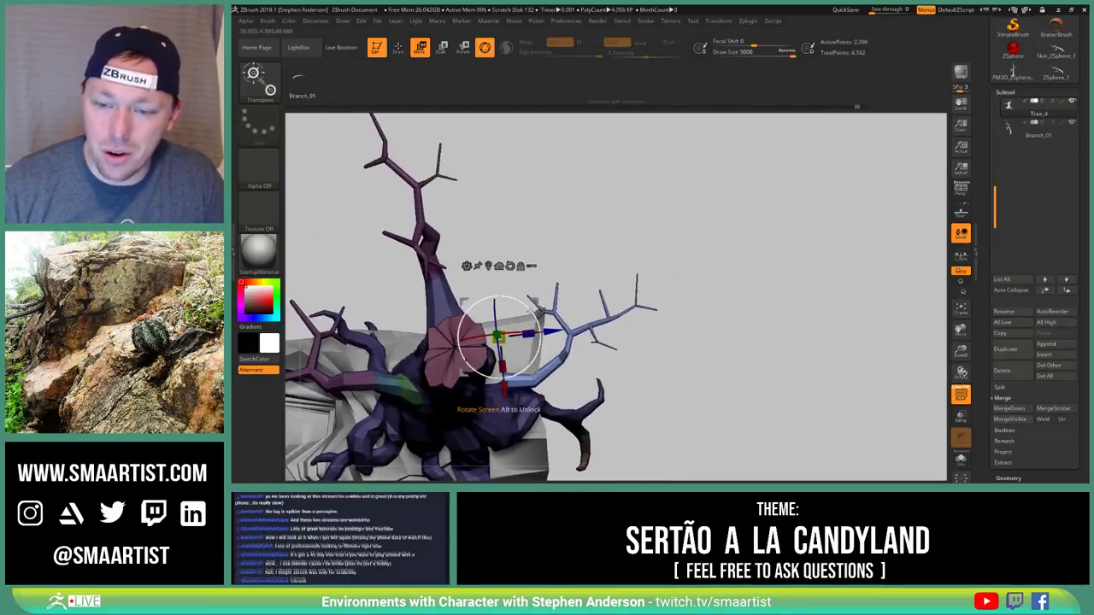
pyautogui.moveTo(539, 301); pyautogui.dragTo(557, 294)
pyautogui.moveTo(581, 338); pyautogui.dragTo(583, 313)
pyautogui.press('q')
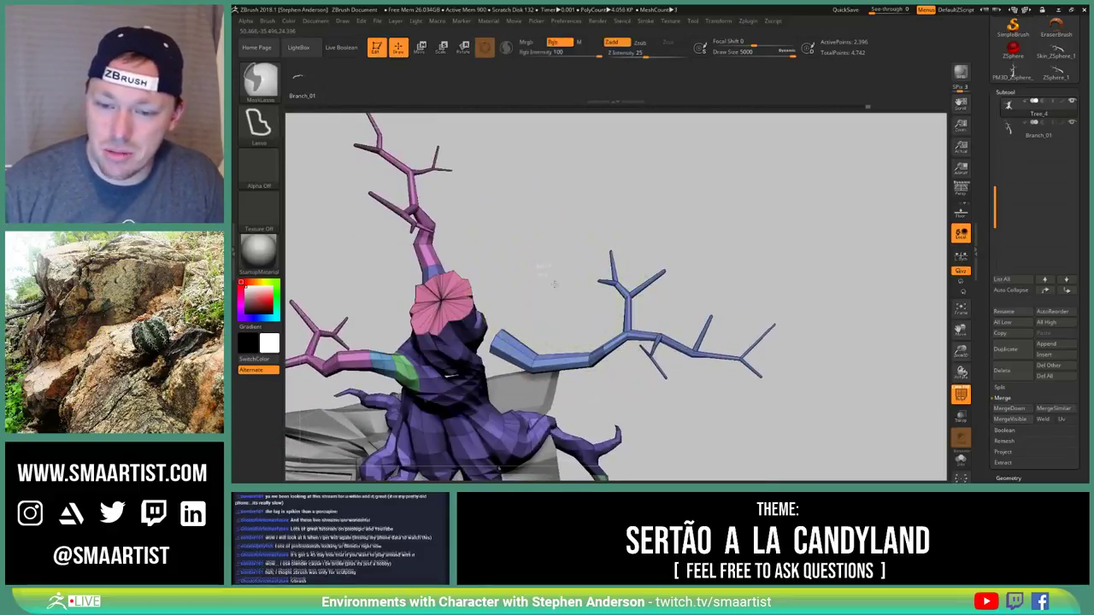
pyautogui.keyDown('ctrl'); pyautogui.moveTo(580, 313); pyautogui.dragTo(585, 317); pyautogui.keyUp('ctrl')
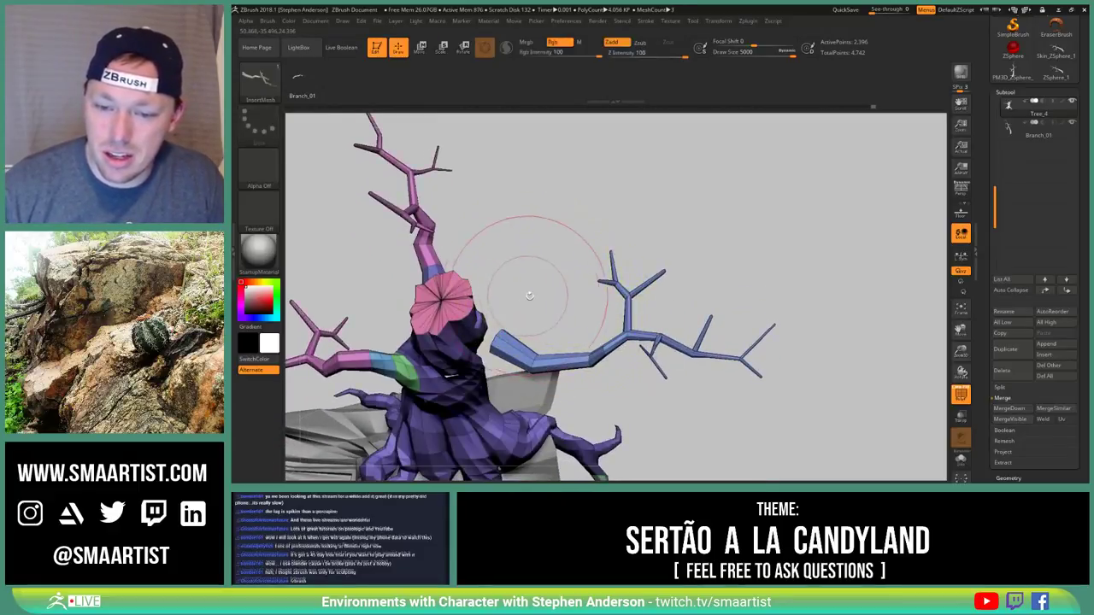
# Undo the transformations of the inserted branch and its insertion, leaving only the octagonal trunk patch
pyautogui.moveTo(530, 293)
pyautogui.mouseDown(button='right')
pyautogui.moveTo(555, 291)
pyautogui.moveTo(537, 342)
pyautogui.moveTo(567, 336)
pyautogui.mouseUp(button='right')
pyautogui.keyDown('alt'); pyautogui.moveTo(566, 336); pyautogui.dragTo(609, 269); pyautogui.keyUp('alt')
pyautogui.hotkey('ctrl', 'z')
pyautogui.hotkey('ctrl', 'z')
pyautogui.hotkey('ctrl', 'z')
pyautogui.hotkey('ctrl', 'z')
pyautogui.hotkey('ctrl', 'z')
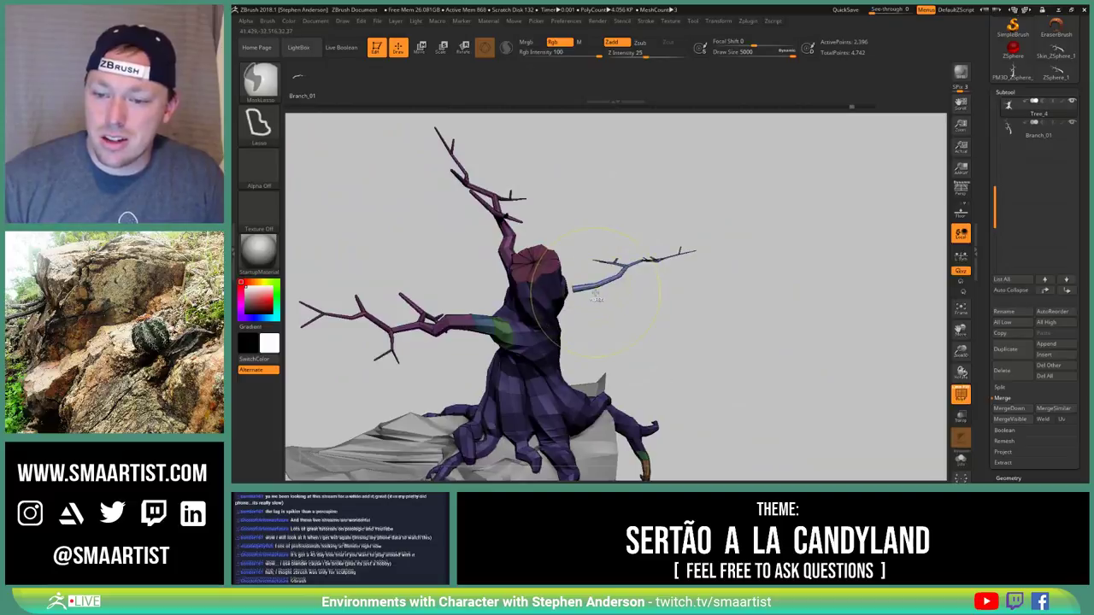
pyautogui.hotkey('ctrl', 'z')
pyautogui.moveTo(578, 295)
pyautogui.mouseDown(button='right')
pyautogui.moveTo(531, 249)
pyautogui.moveTo(564, 280)
pyautogui.mouseUp(button='right')
# Examine the InsertMesh brush's modifier settings, including the trails intensity falloff
pyautogui.moveTo(401, 119)
pyautogui.mouseDown()
pyautogui.moveTo(483, 137)
pyautogui.moveTo(542, 136)
pyautogui.moveTo(589, 118)
pyautogui.mouseUp()
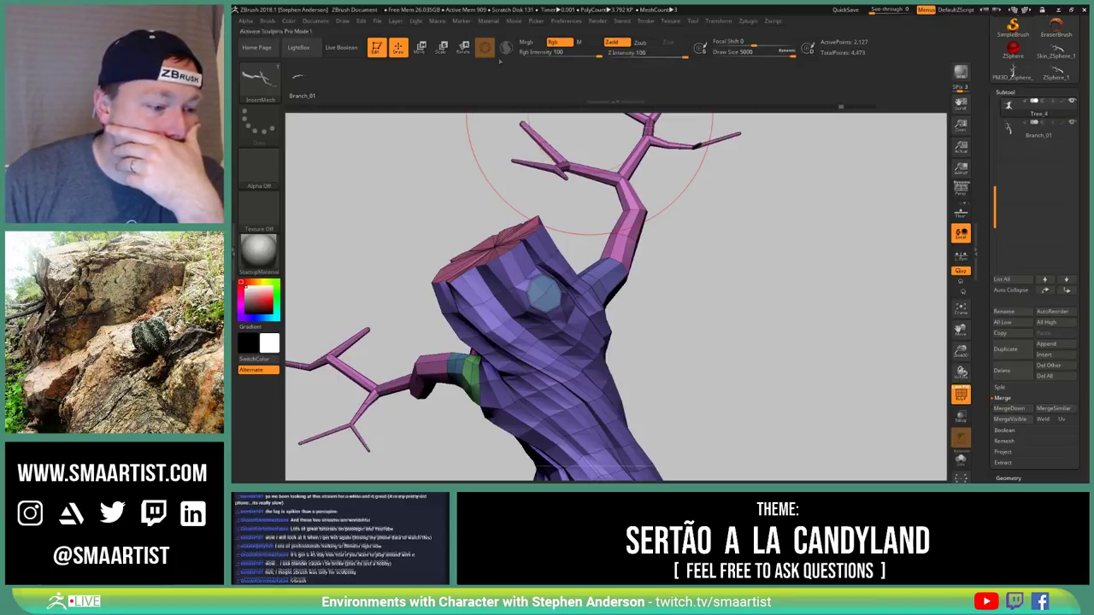
pyautogui.click(269, 22)
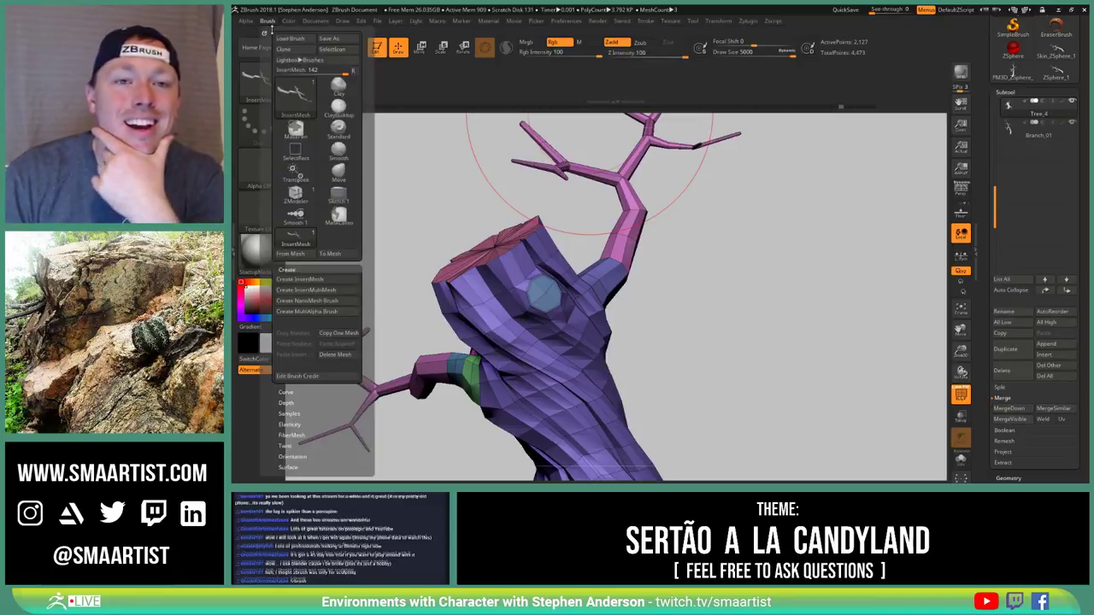
pyautogui.scroll(-3, 309, 397)
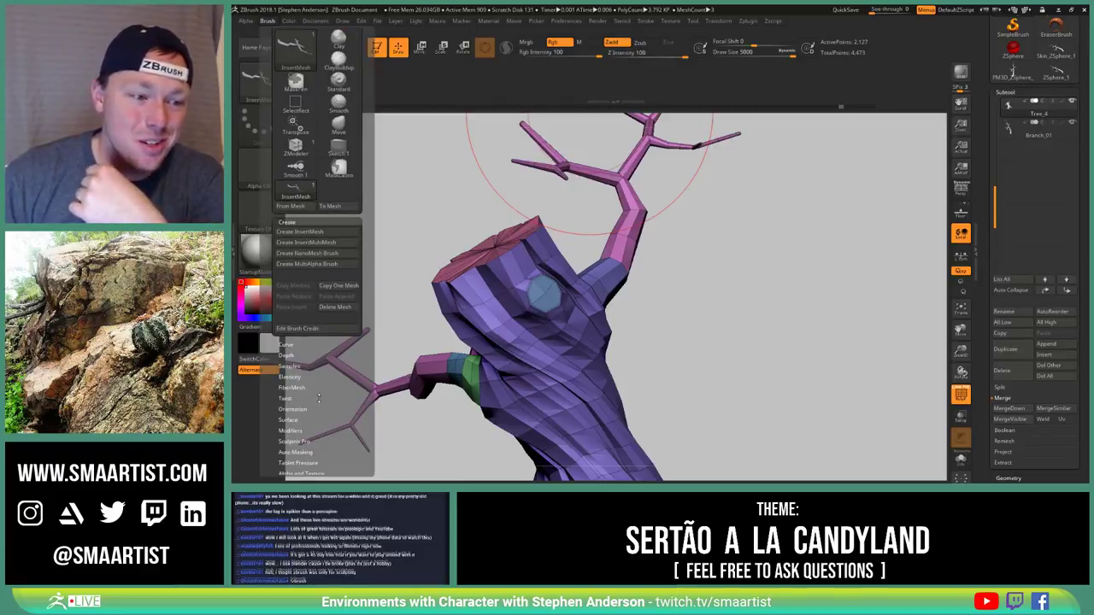
pyautogui.scroll(-2, 326, 392)
pyautogui.click(291, 397)
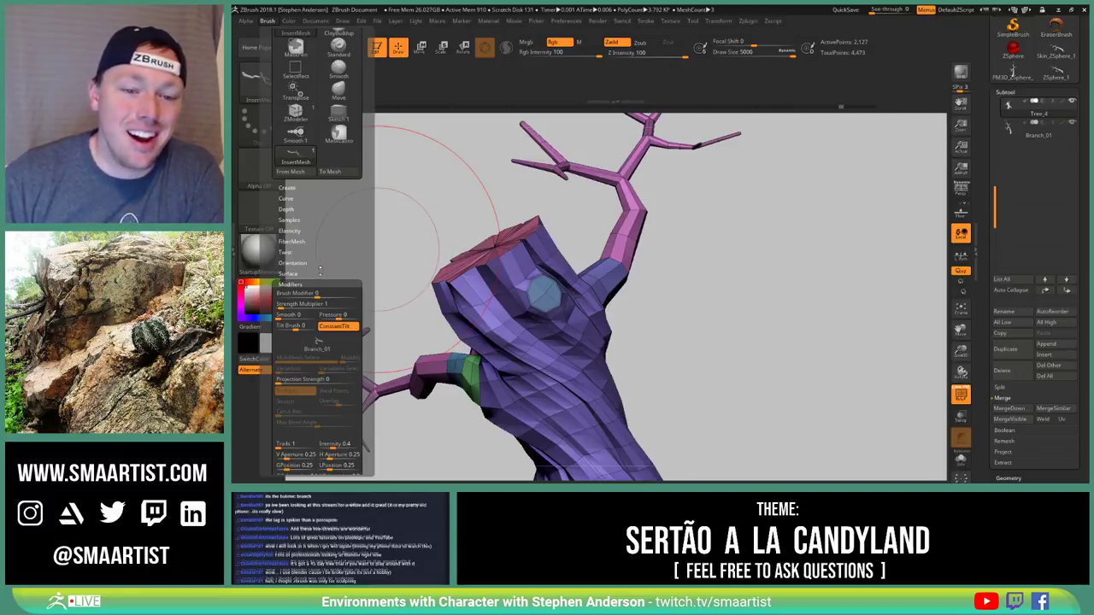
pyautogui.scroll(-2, 329, 256)
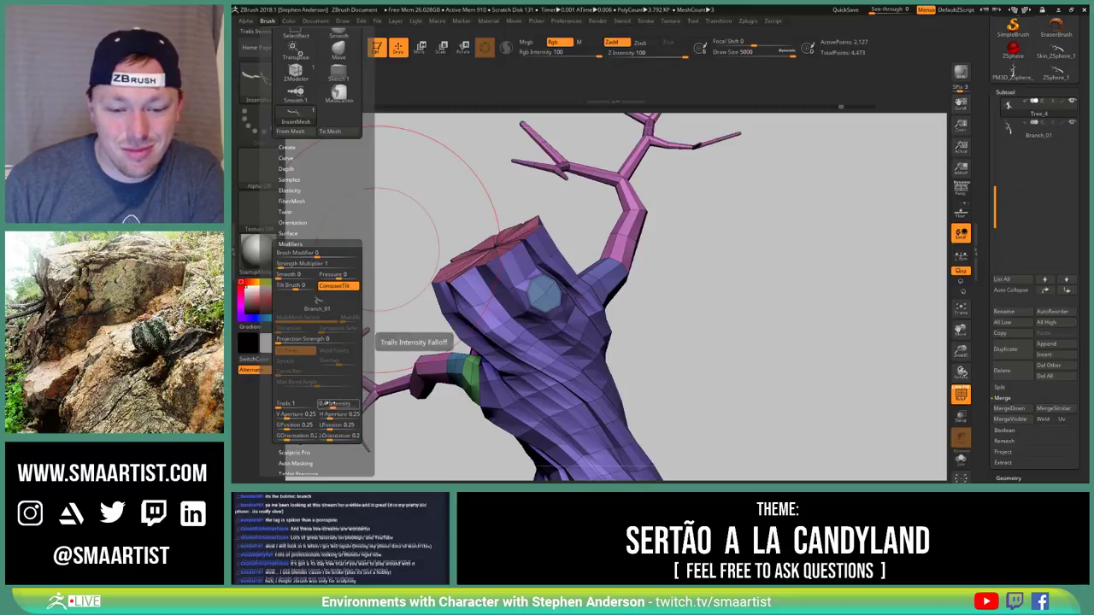
pyautogui.click(328, 403)
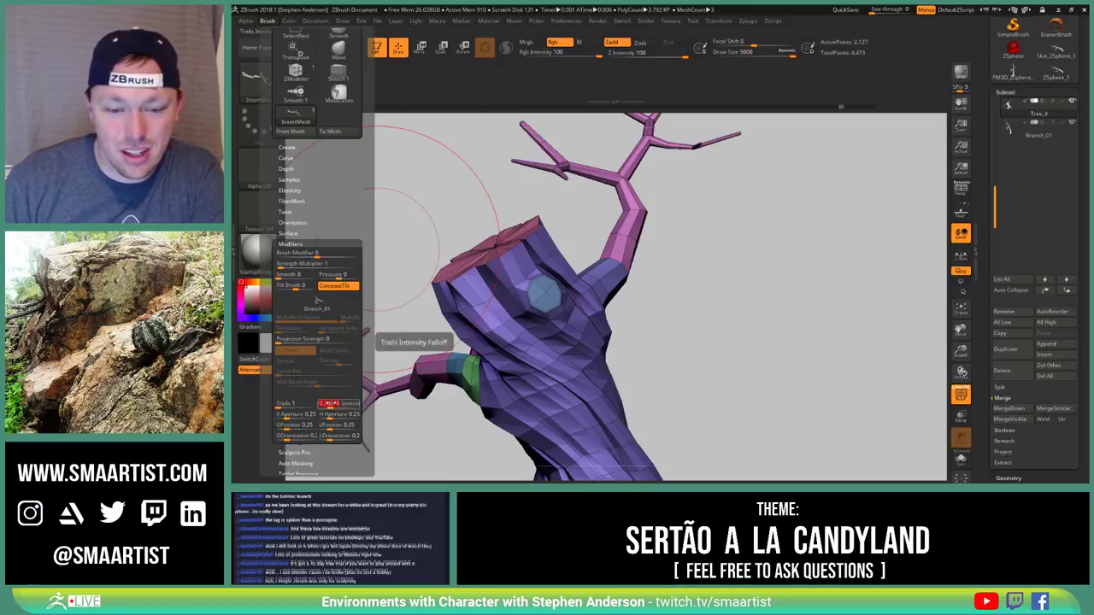
pyautogui.press('Return')
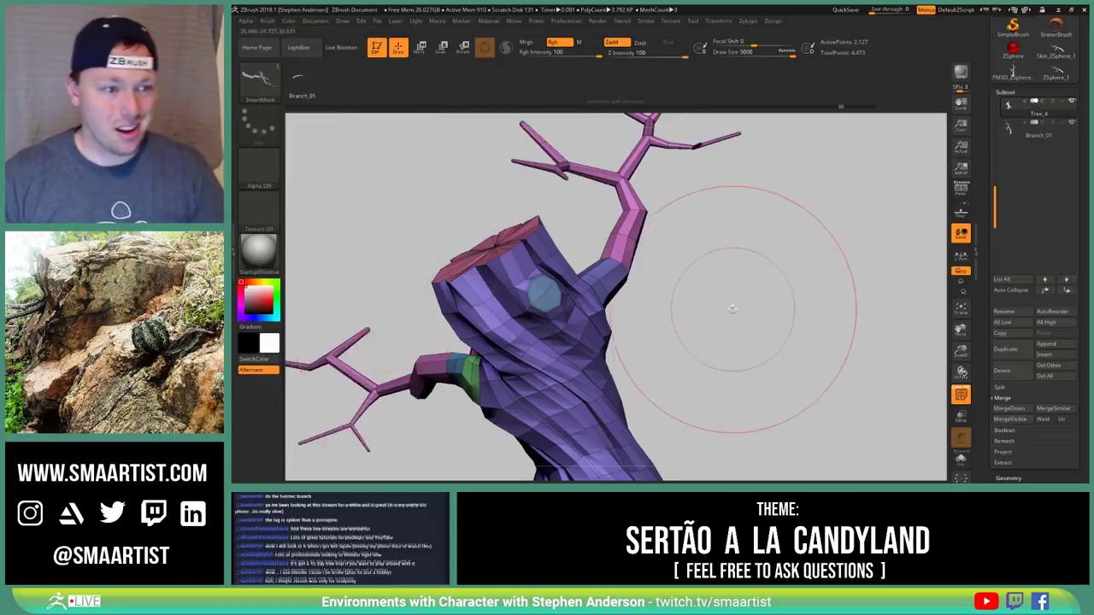
# Locate the separate source branch by the rock base and make Branch_01 the active subtool
pyautogui.keyDown('ctrl'); pyautogui.moveTo(691, 334); pyautogui.dragTo(609, 340, button='right'); pyautogui.keyUp('ctrl')
pyautogui.moveTo(608, 341); pyautogui.dragTo(755, 415)
pyautogui.keyDown('alt'); pyautogui.moveTo(756, 416); pyautogui.dragTo(732, 331, button='right'); pyautogui.keyUp('alt')
pyautogui.keyDown('alt'); pyautogui.moveTo(732, 331); pyautogui.dragTo(370, 299, button='right'); pyautogui.keyUp('alt')
pyautogui.moveTo(369, 298); pyautogui.dragTo(508, 197)
pyautogui.keyDown('alt'); pyautogui.moveTo(509, 199); pyautogui.dragTo(559, 333, button='right'); pyautogui.keyUp('alt')
pyautogui.keyDown('ctrl'); pyautogui.moveTo(560, 334); pyautogui.dragTo(514, 402, button='right'); pyautogui.keyUp('ctrl')
pyautogui.keyDown('alt'); pyautogui.click(523, 271); pyautogui.keyUp('alt')
pyautogui.moveTo(590, 295); pyautogui.dragTo(594, 291)
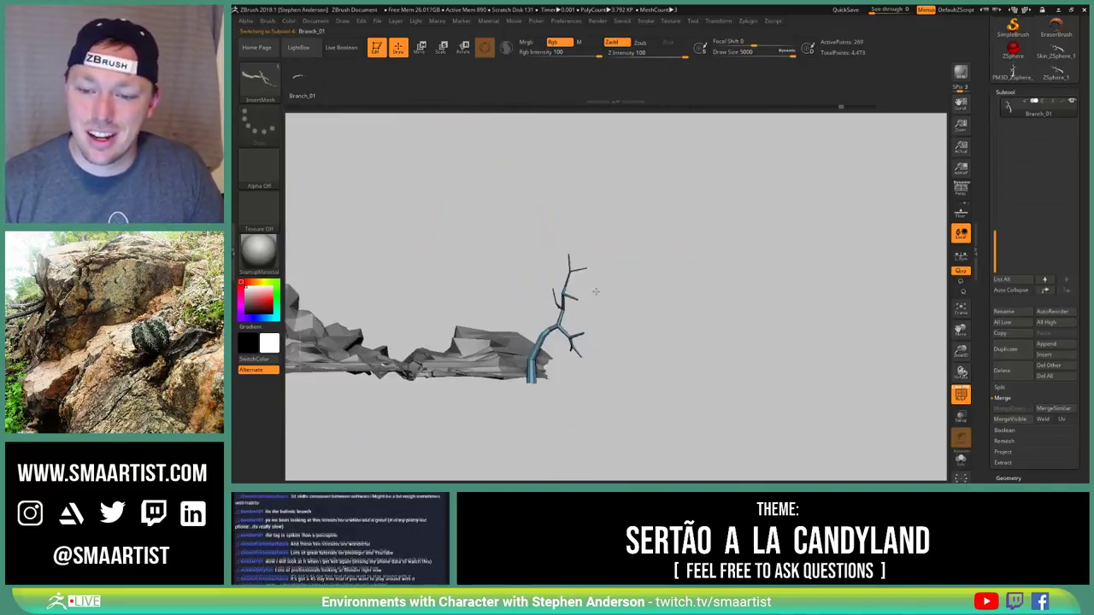
# Mask the lower end of the Branch_01 mesh and place the transform gizmo at its base
pyautogui.moveTo(562, 379)
pyautogui.keyDown('ctrl'); pyautogui.mouseDown()
pyautogui.moveTo(527, 415)
pyautogui.moveTo(492, 385)
pyautogui.mouseUp(); pyautogui.keyUp('ctrl')
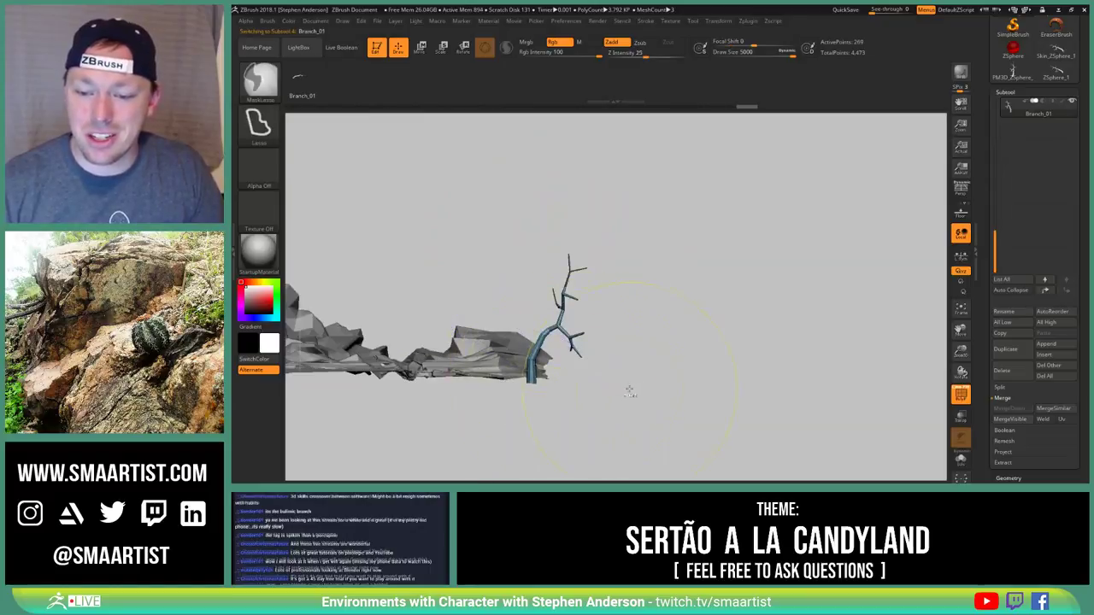
pyautogui.press('w')
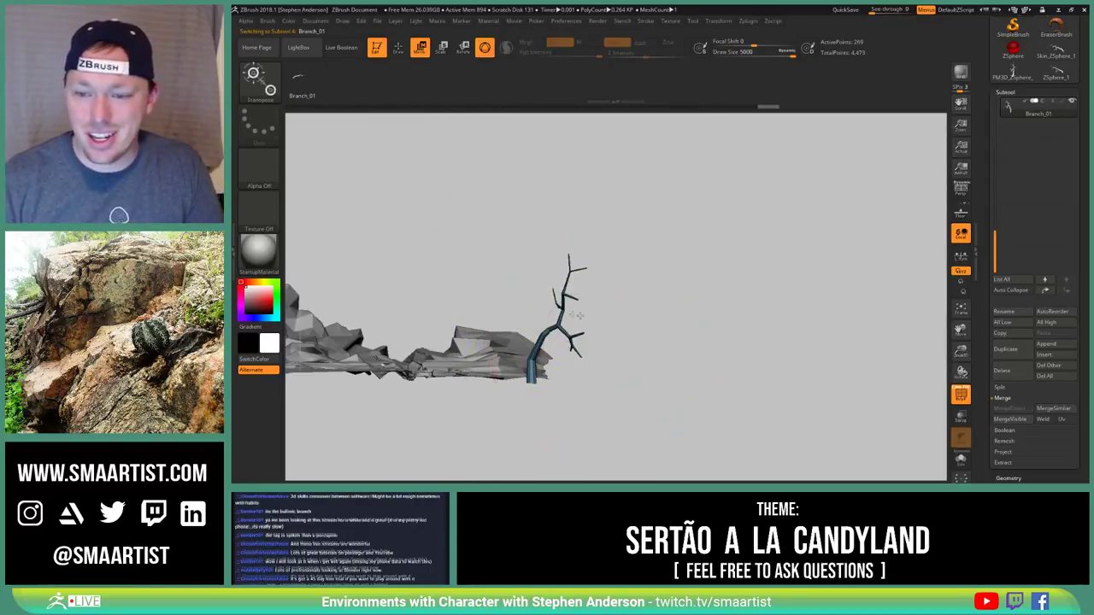
pyautogui.keyDown('ctrl'); pyautogui.moveTo(684, 325); pyautogui.dragTo(694, 333); pyautogui.keyUp('ctrl')
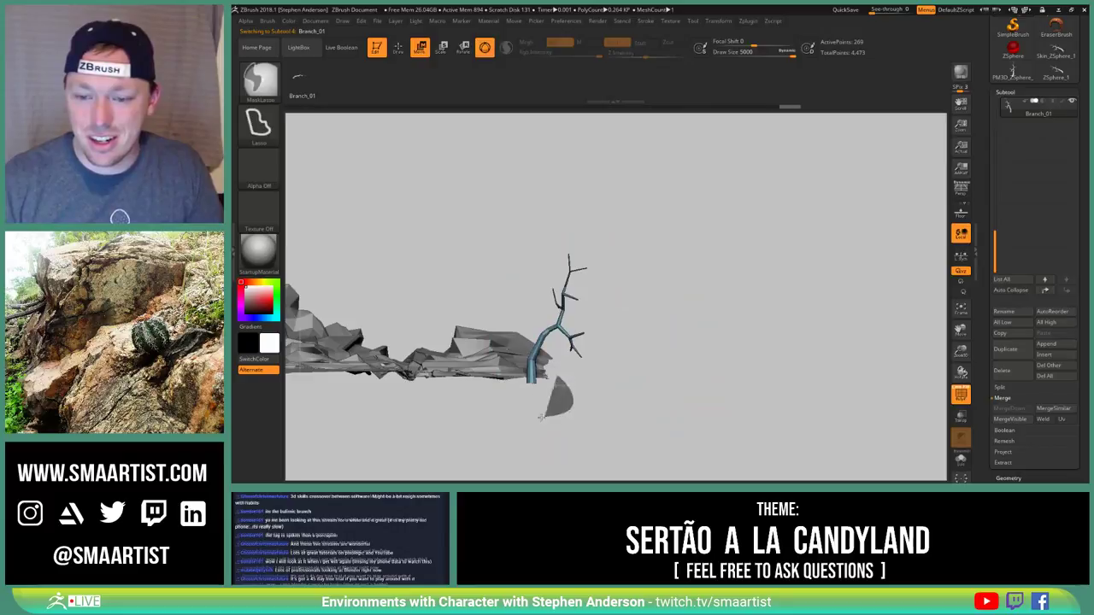
pyautogui.keyDown('ctrl'); pyautogui.moveTo(488, 383); pyautogui.dragTo(489, 382); pyautogui.keyUp('ctrl')
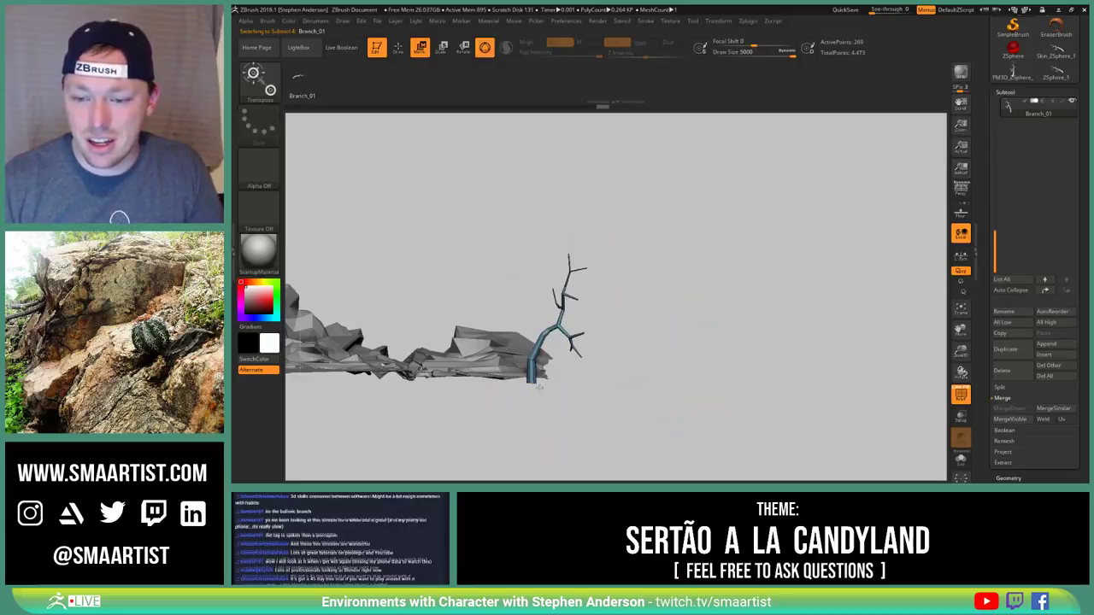
pyautogui.keyDown('ctrl'); pyautogui.click(592, 399); pyautogui.keyUp('ctrl')
pyautogui.keyDown('alt'); pyautogui.click(534, 383); pyautogui.keyUp('alt')
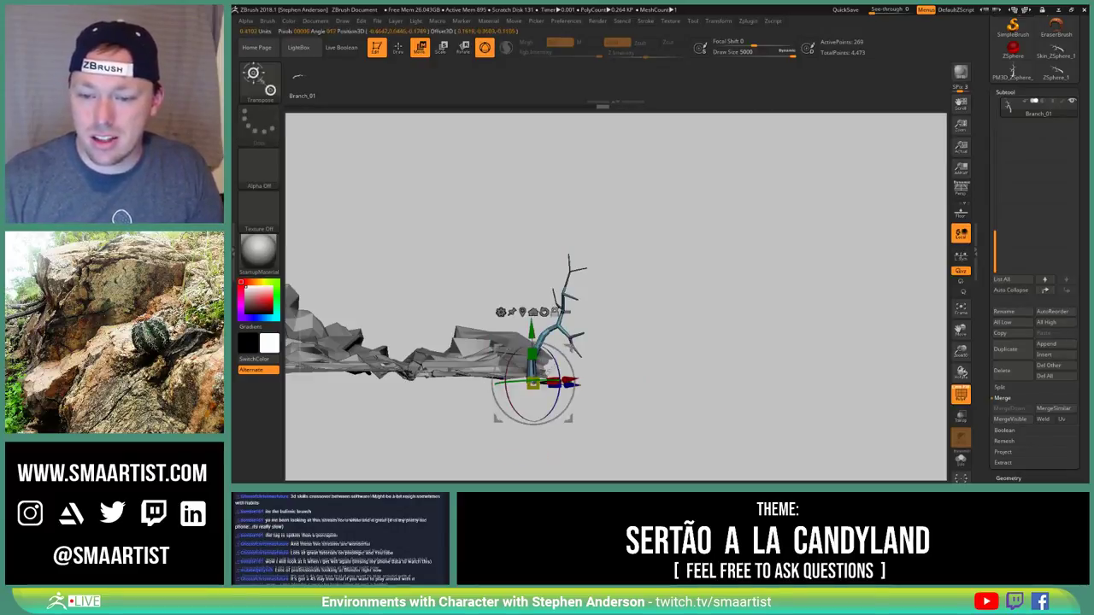
# Shift and rotate the unmasked upper part of the branch so it rises more upright from its base, and clear the mask
pyautogui.moveTo(601, 303); pyautogui.dragTo(634, 332)
pyautogui.hotkey('ctrl', 'z')
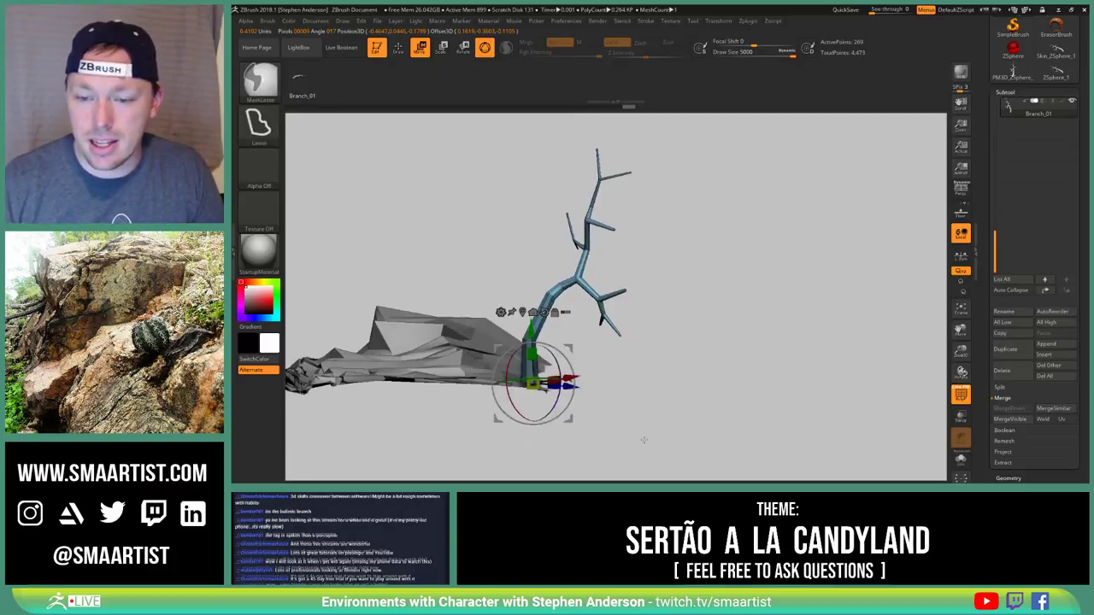
pyautogui.moveTo(554, 346); pyautogui.dragTo(547, 343)
pyautogui.moveTo(632, 334); pyautogui.dragTo(555, 342)
pyautogui.moveTo(590, 419); pyautogui.dragTo(770, 419)
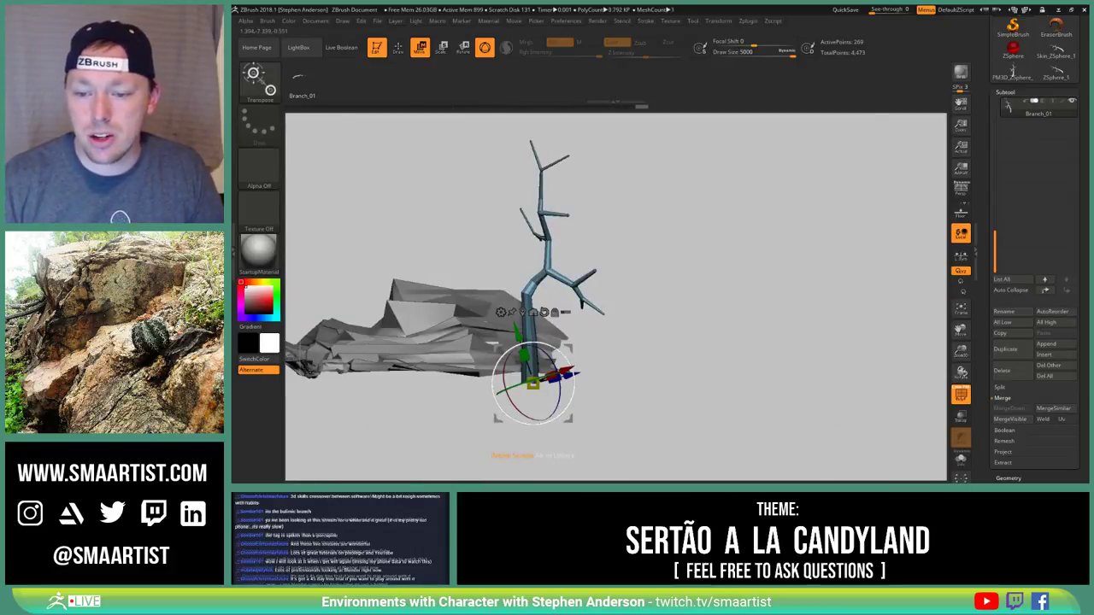
pyautogui.moveTo(570, 420); pyautogui.dragTo(558, 417)
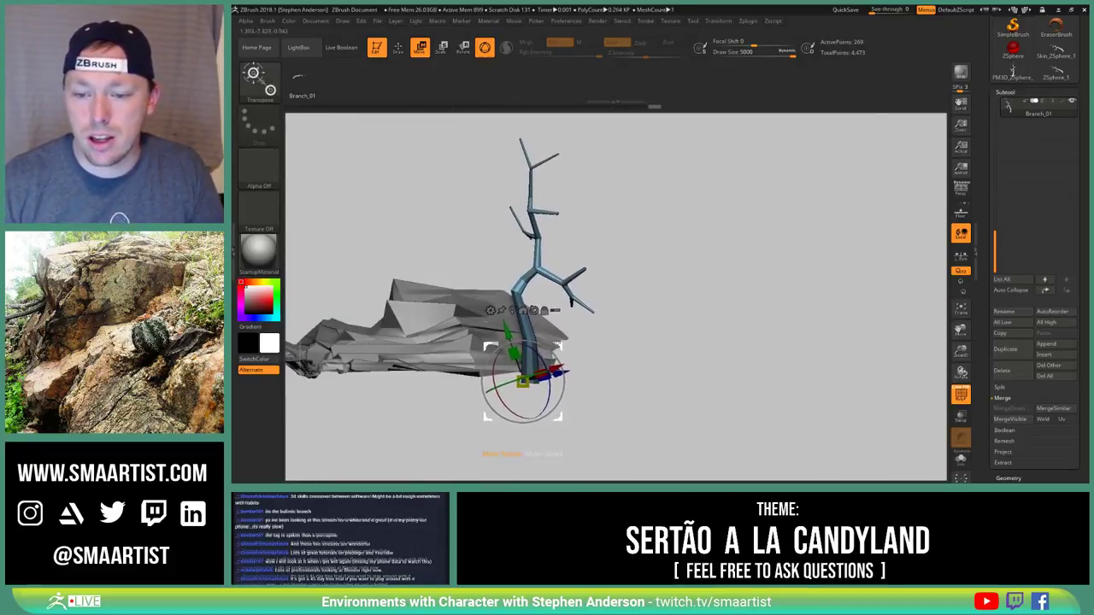
pyautogui.moveTo(558, 369); pyautogui.dragTo(560, 371)
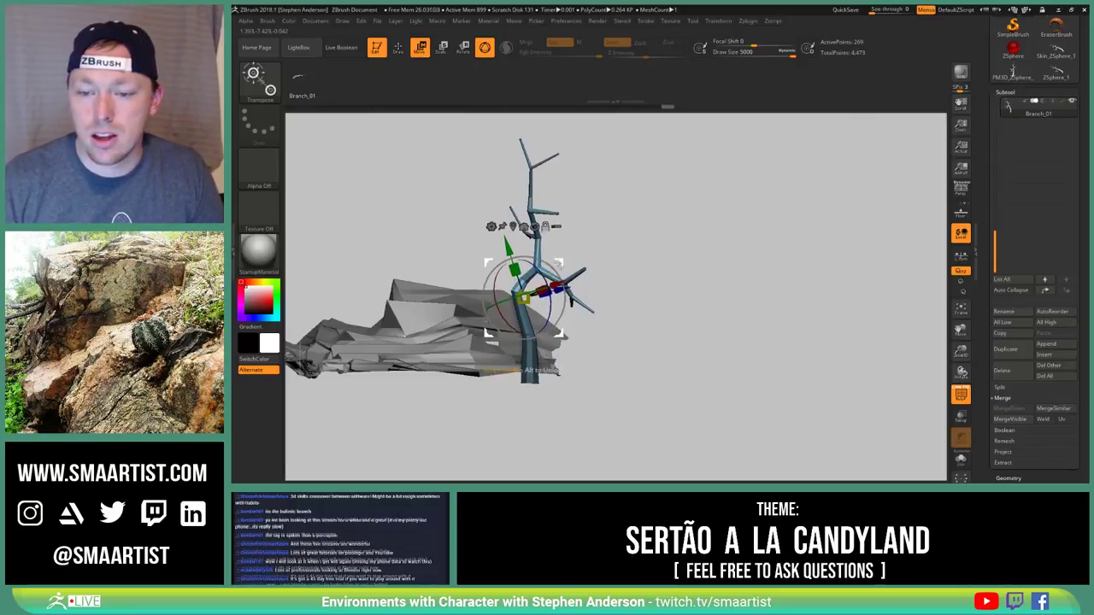
pyautogui.moveTo(554, 264); pyautogui.dragTo(492, 271)
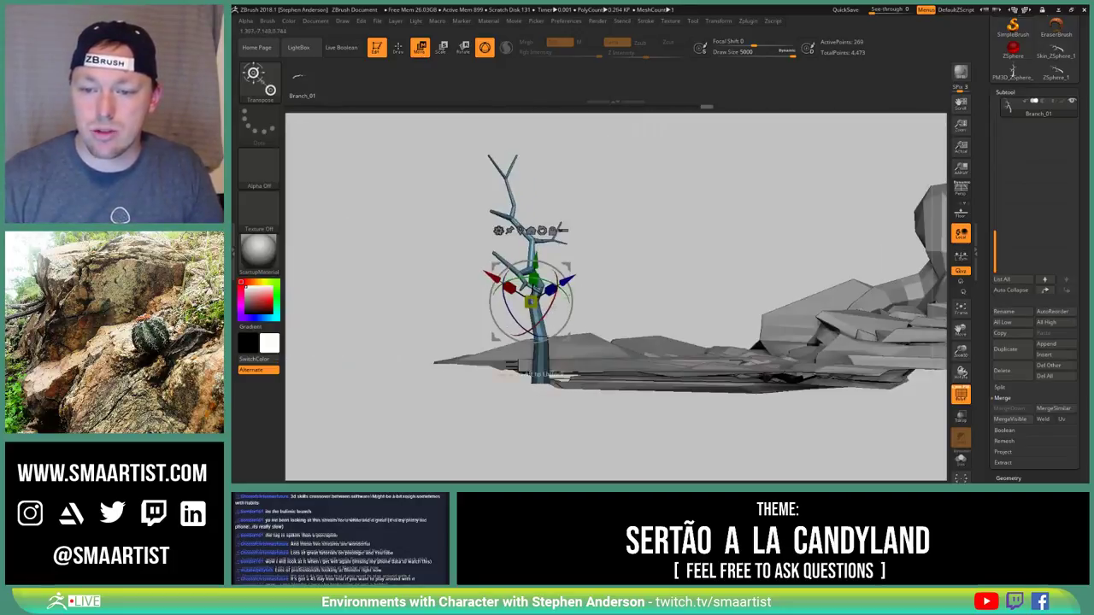
pyautogui.moveTo(560, 271); pyautogui.dragTo(566, 280)
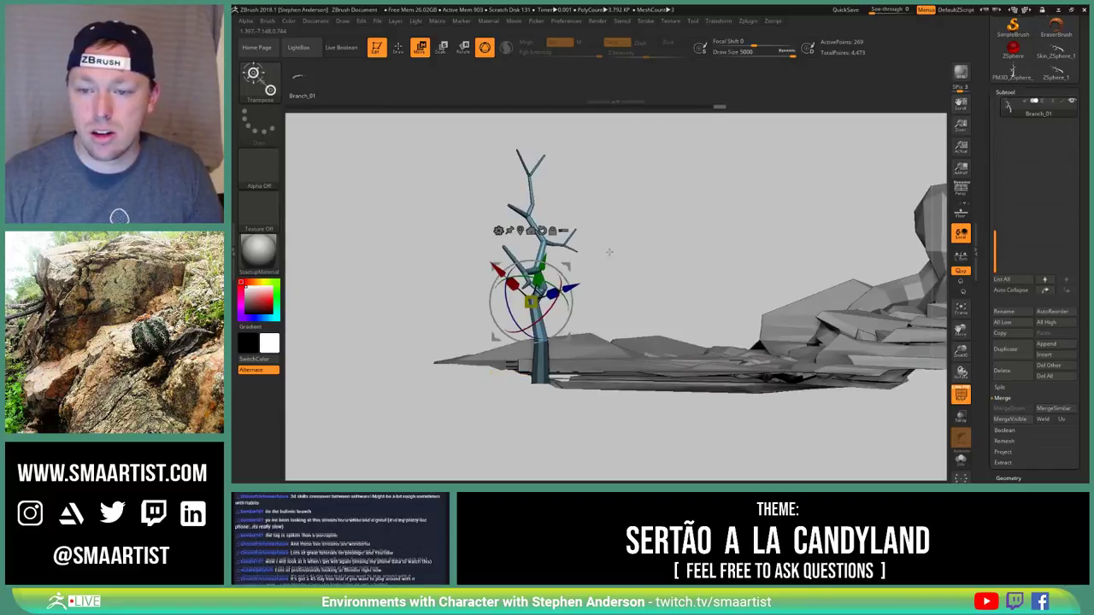
pyautogui.moveTo(631, 249)
pyautogui.keyDown('ctrl'); pyautogui.mouseDown()
pyautogui.moveTo(644, 256)
pyautogui.moveTo(650, 241)
pyautogui.moveTo(665, 324)
pyautogui.mouseUp(); pyautogui.keyUp('ctrl')
# Append the reshaped branch, viewed from above, to the current InsertMesh brush and remove the old branch mesh from the brush
pyautogui.press('q')
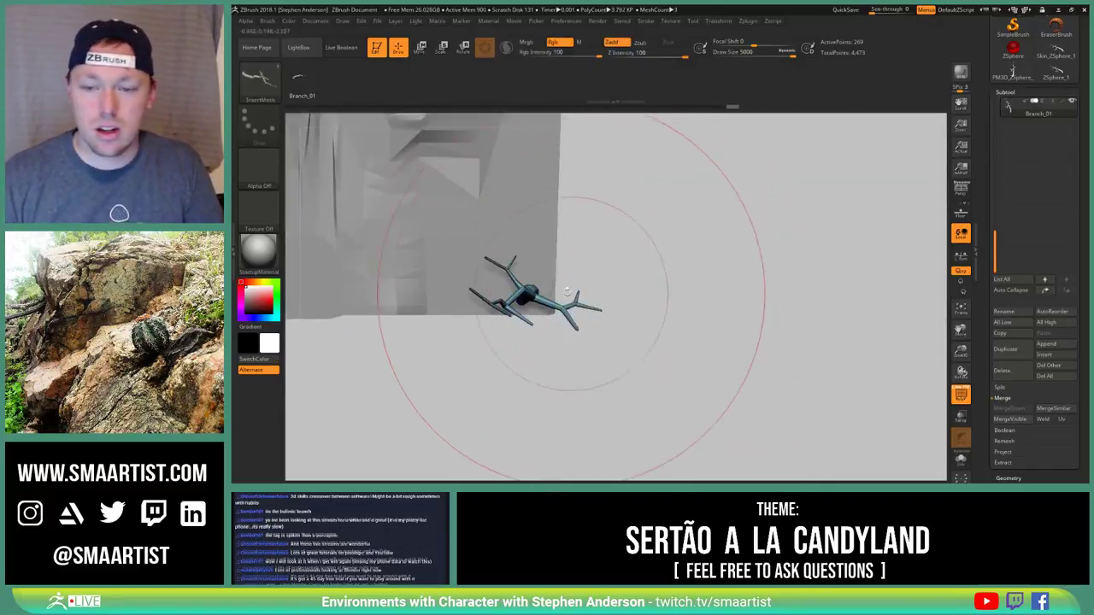
pyautogui.click(267, 21)
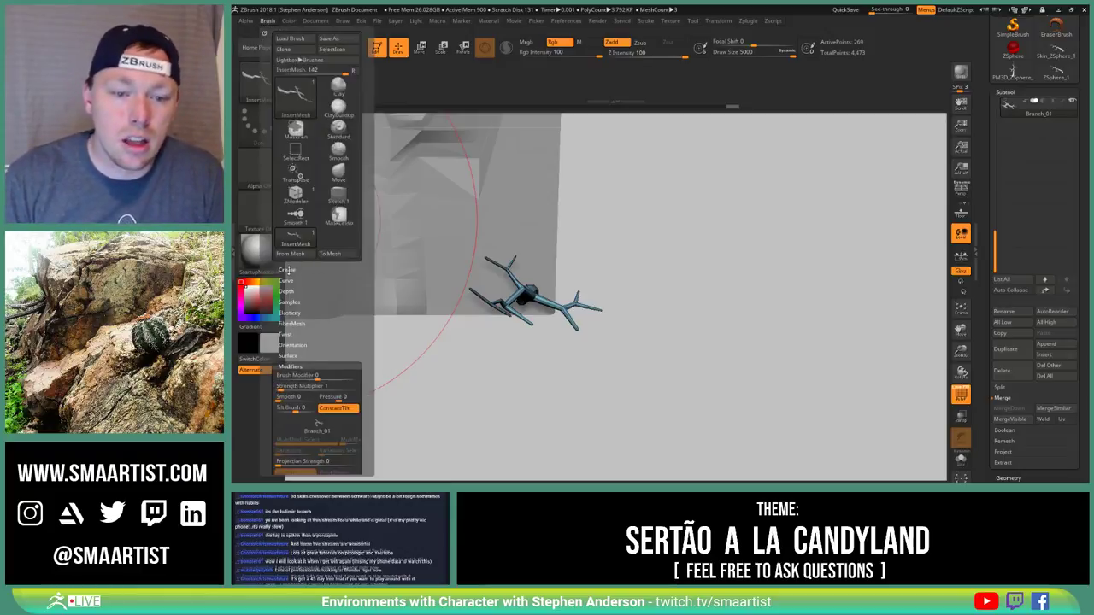
pyautogui.click(287, 269)
pyautogui.click(305, 285)
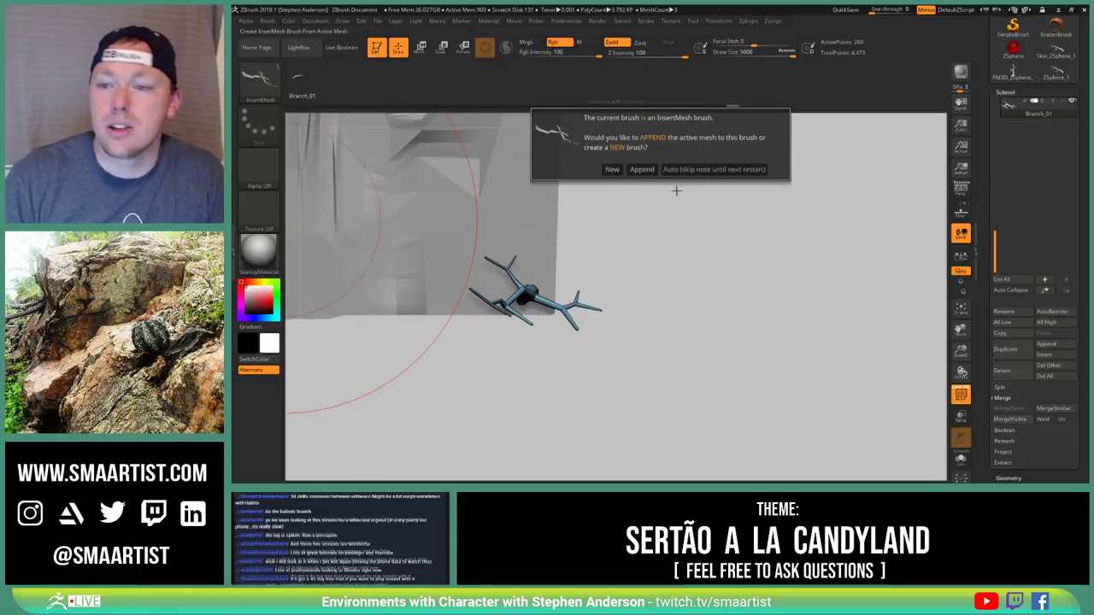
pyautogui.click(642, 169)
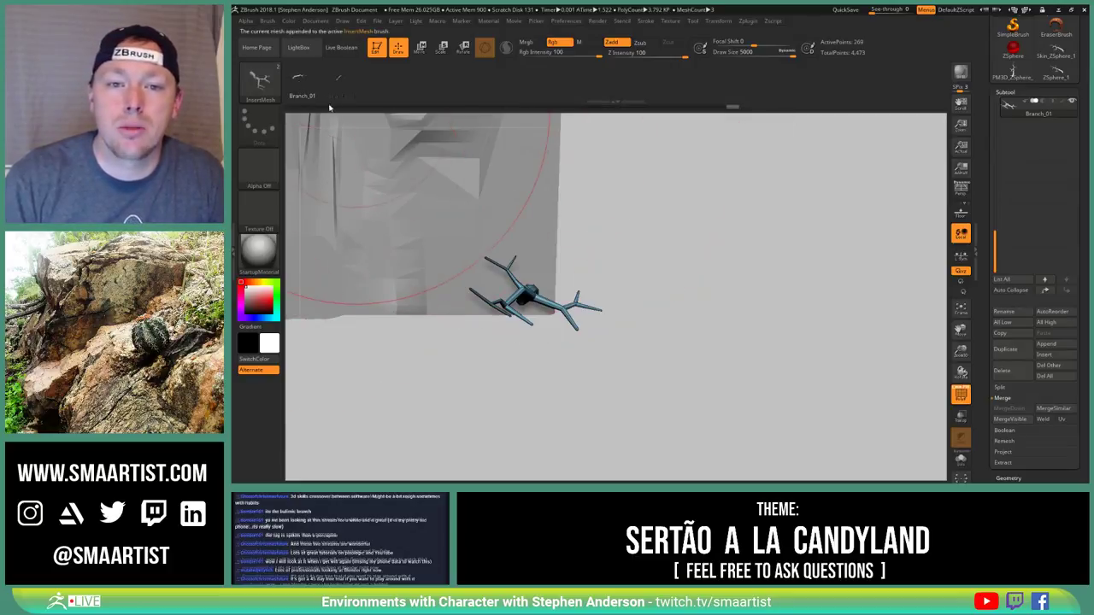
pyautogui.click(267, 21)
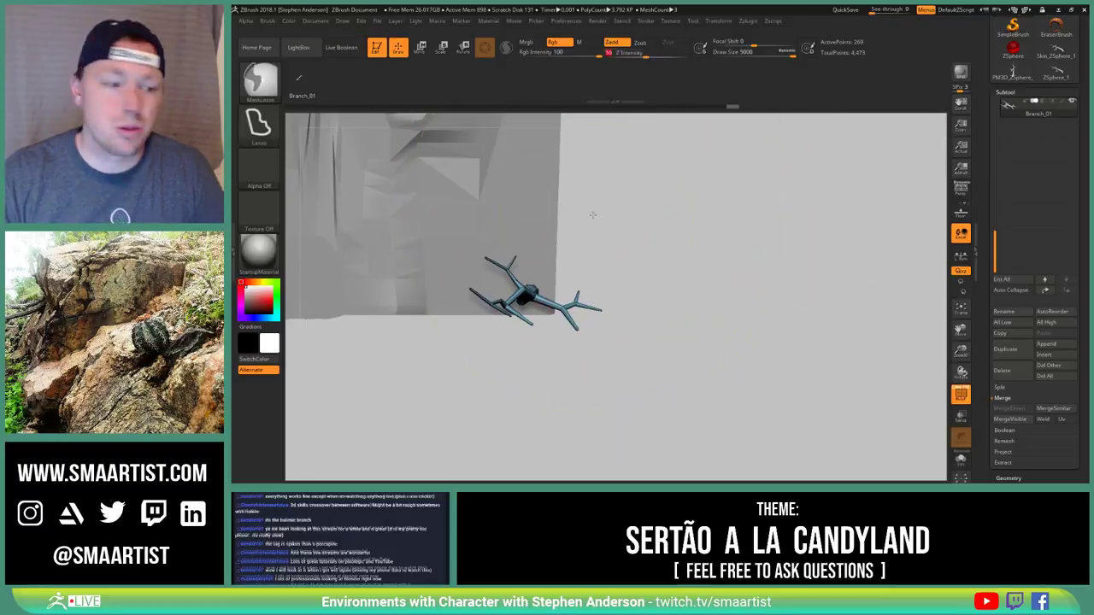
# Return to the octagonal patch on the trunk and make Tree_4 the active subtool
pyautogui.keyDown('ctrl'); pyautogui.moveTo(590, 214); pyautogui.dragTo(552, 147, button='right'); pyautogui.keyUp('ctrl')
pyautogui.keyDown('alt'); pyautogui.moveTo(560, 179); pyautogui.dragTo(564, 354, button='right'); pyautogui.keyUp('alt')
pyautogui.moveTo(563, 354)
pyautogui.mouseDown()
pyautogui.moveTo(496, 261)
pyautogui.moveTo(501, 331)
pyautogui.moveTo(371, 282)
pyautogui.moveTo(406, 296)
pyautogui.mouseUp()
pyautogui.moveTo(406, 296)
pyautogui.mouseDown(button='right')
pyautogui.moveTo(461, 308)
pyautogui.moveTo(468, 248)
pyautogui.moveTo(533, 252)
pyautogui.moveTo(581, 365)
pyautogui.mouseUp(button='right')
pyautogui.moveTo(580, 364); pyautogui.dragTo(452, 332)
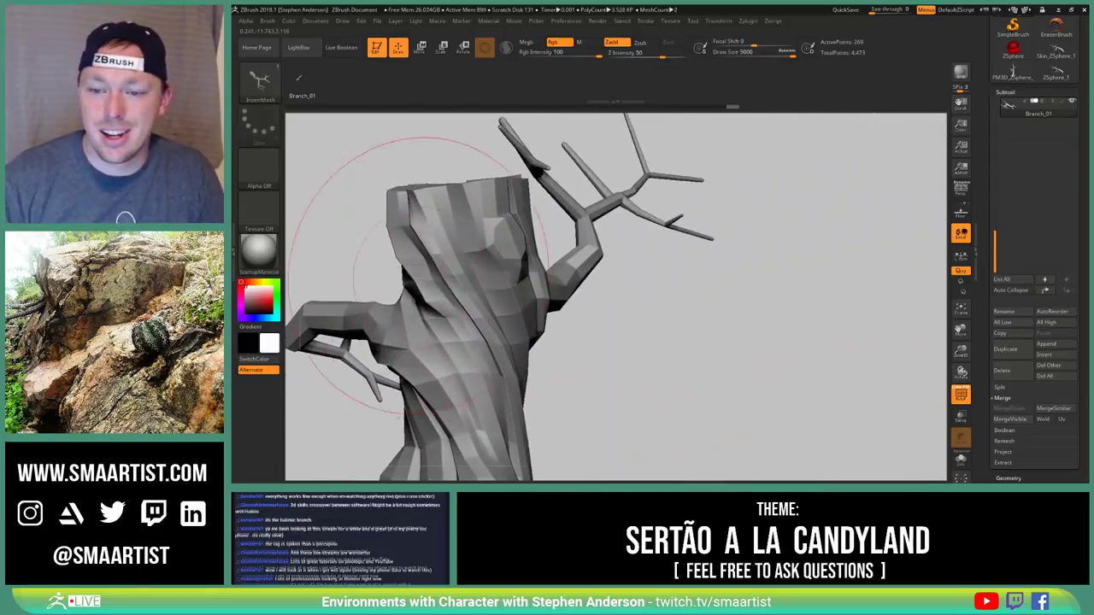
pyautogui.keyDown('alt'); pyautogui.click(521, 243); pyautogui.keyUp('alt')
# Set the draw size to 1685 and try inserting the reshaped branch at the octagonal trunk patch
pyautogui.press('s')
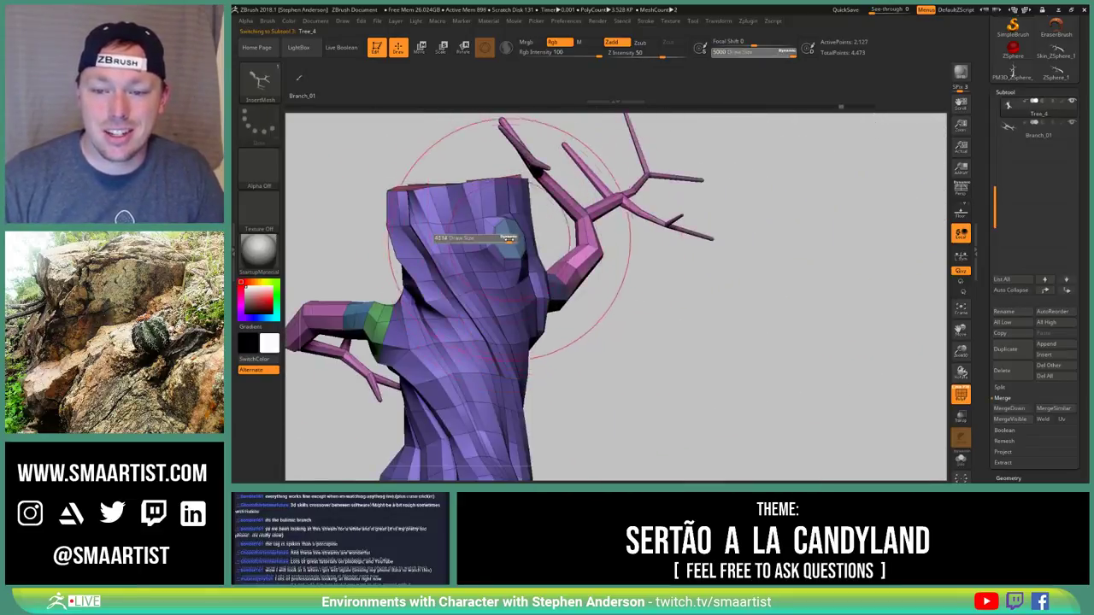
pyautogui.click(483, 239)
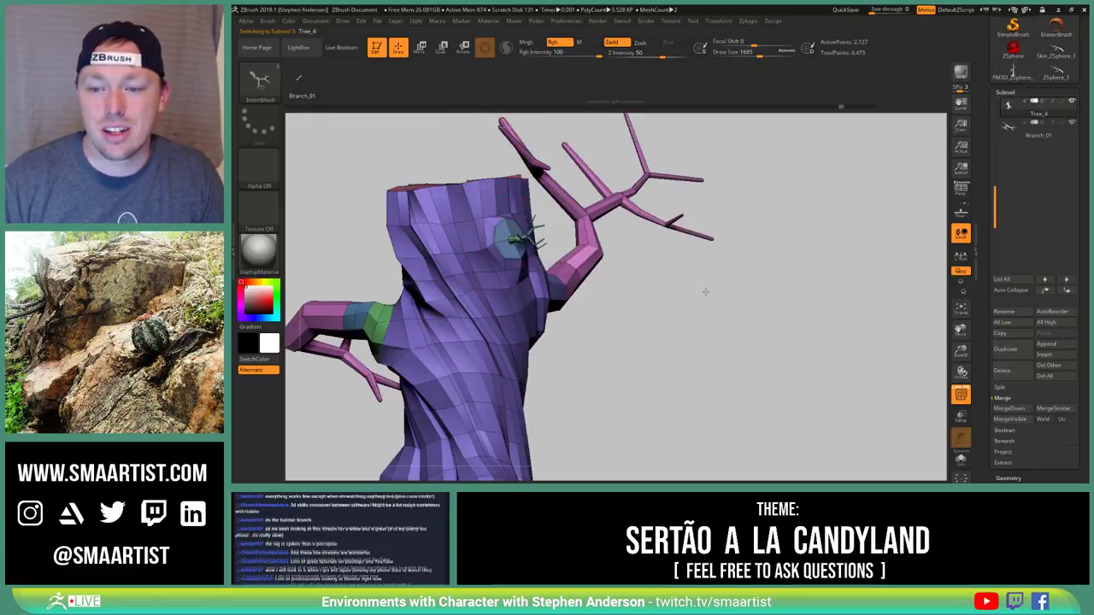
pyautogui.moveTo(721, 297); pyautogui.dragTo(685, 309)
# Undo the test branch insertion and set the brush's Z Intensity to 100
pyautogui.hotkey('ctrl', 'z')
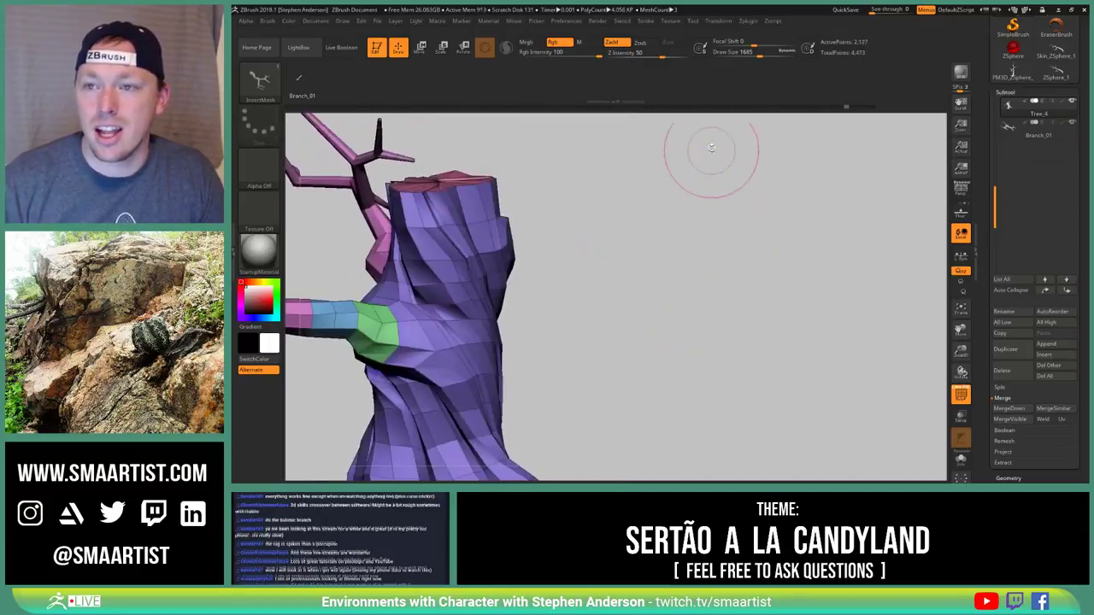
pyautogui.moveTo(666, 54); pyautogui.dragTo(706, 57)
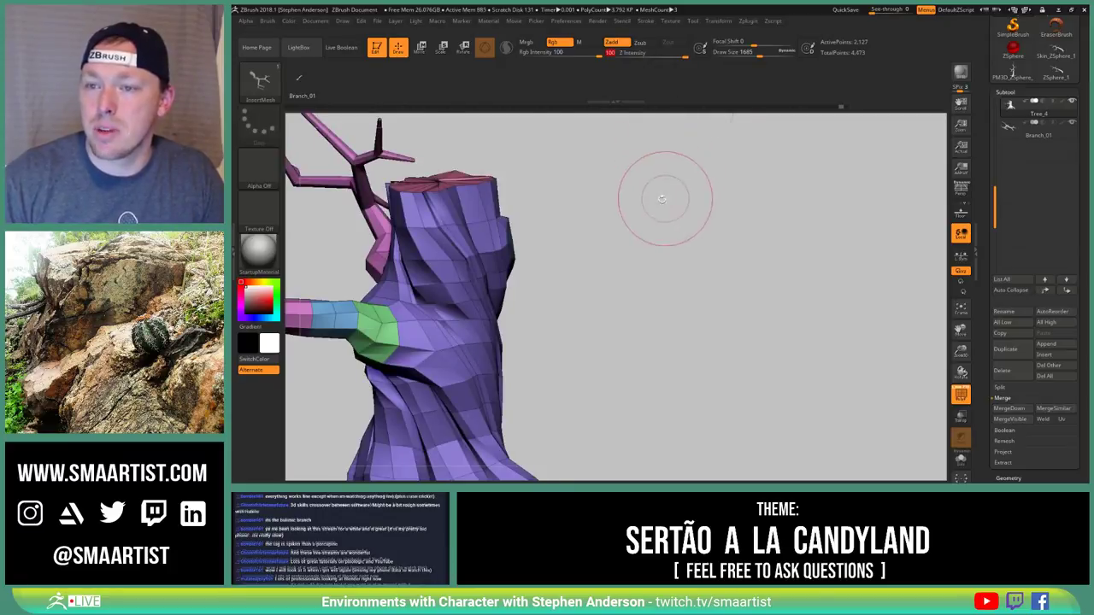
# Insert the reshaped branch at the octagonal patch on the trunk of Tree_4
pyautogui.moveTo(659, 190)
pyautogui.mouseDown()
pyautogui.moveTo(543, 224)
pyautogui.moveTo(612, 308)
pyautogui.mouseUp()
pyautogui.moveTo(697, 349)
pyautogui.mouseDown()
pyautogui.moveTo(726, 361)
pyautogui.moveTo(721, 381)
pyautogui.moveTo(712, 309)
pyautogui.moveTo(749, 250)
pyautogui.mouseUp()
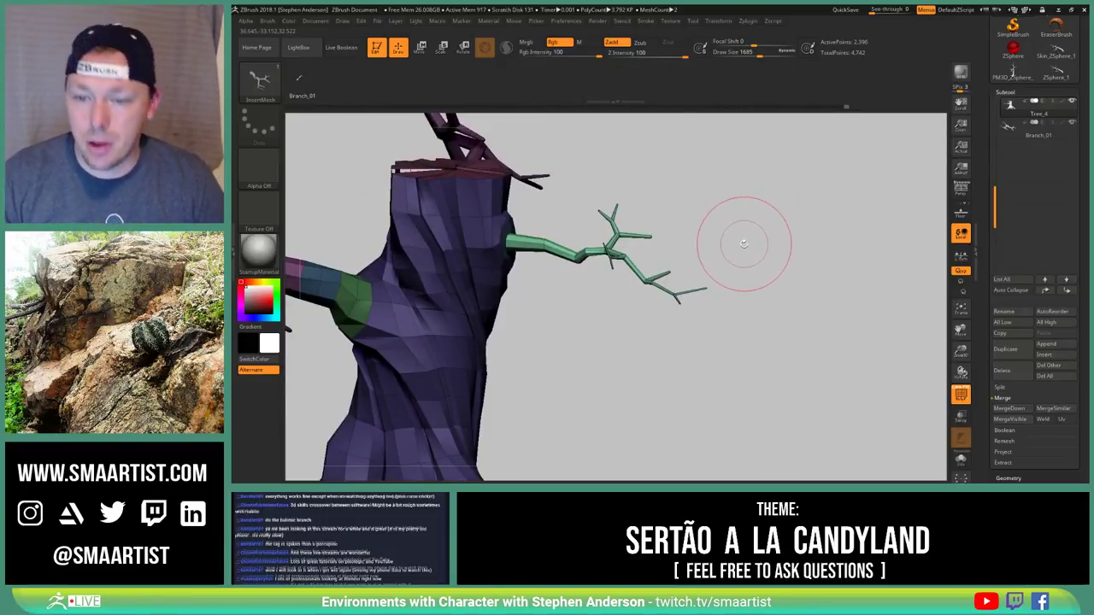
# Move the inserted branch outward from the trunk and clear the mask to bridge it to the octagonal patch
pyautogui.press('w')
pyautogui.moveTo(762, 238); pyautogui.dragTo(793, 215)
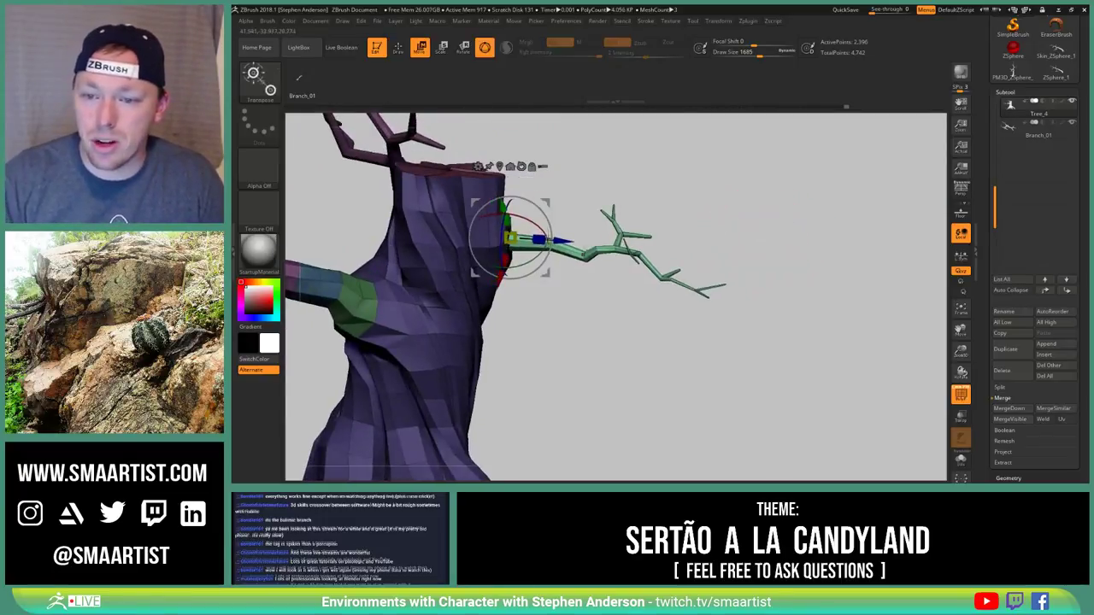
pyautogui.moveTo(557, 241); pyautogui.dragTo(593, 244)
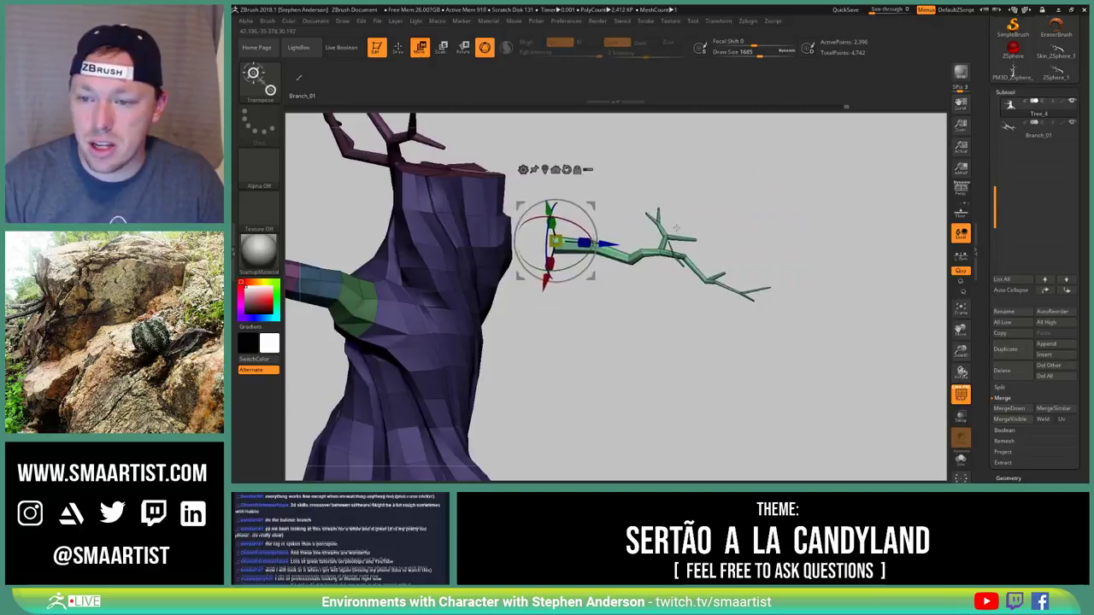
pyautogui.keyDown('ctrl'); pyautogui.click(846, 229); pyautogui.keyUp('ctrl')
pyautogui.keyDown('ctrl'); pyautogui.moveTo(787, 181); pyautogui.dragTo(887, 250); pyautogui.keyUp('ctrl')
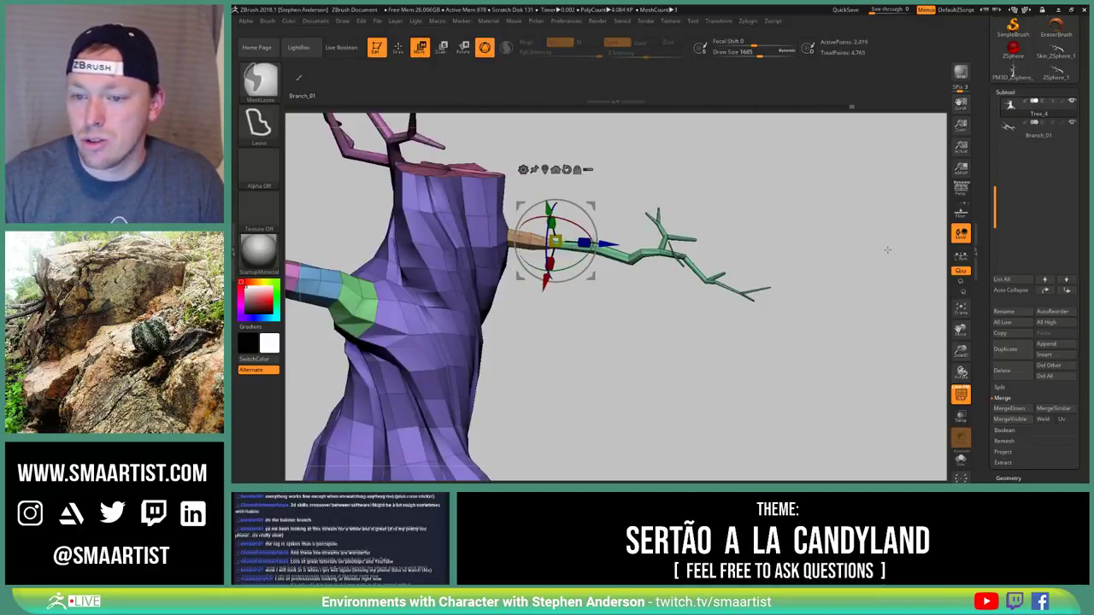
pyautogui.moveTo(812, 226)
pyautogui.mouseDown()
pyautogui.moveTo(789, 230)
pyautogui.moveTo(792, 239)
pyautogui.mouseUp()
pyautogui.press('q')
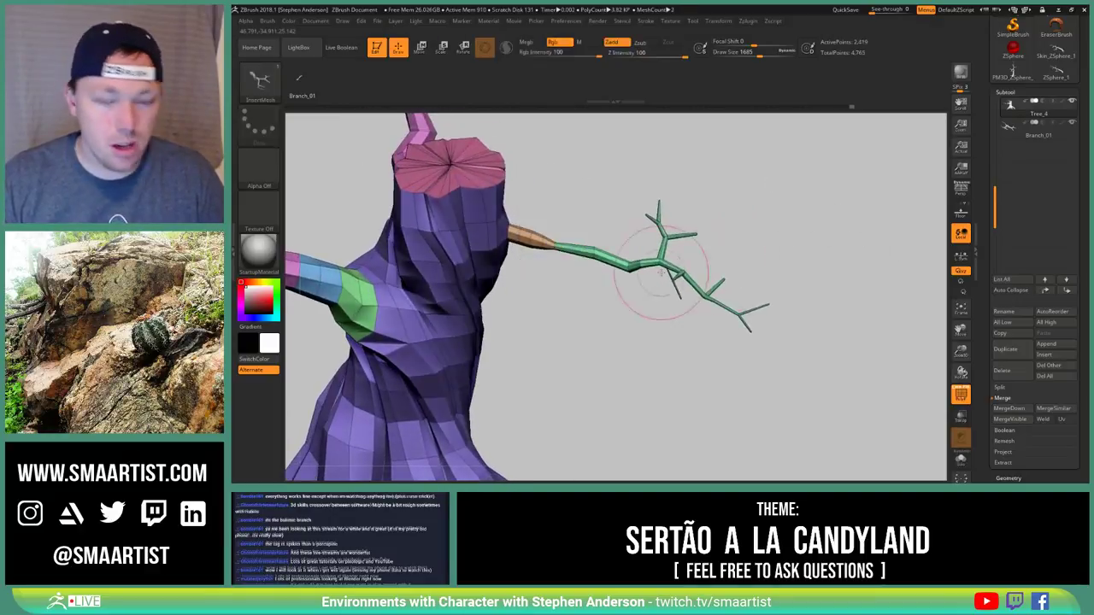
# Switch to the ZModeler brush and set its edge action to Insert EdgeLoop
pyautogui.moveTo(662, 274); pyautogui.dragTo(528, 252)
pyautogui.keyDown('ctrl'); pyautogui.moveTo(528, 252); pyautogui.dragTo(557, 256, button='right'); pyautogui.keyUp('ctrl')
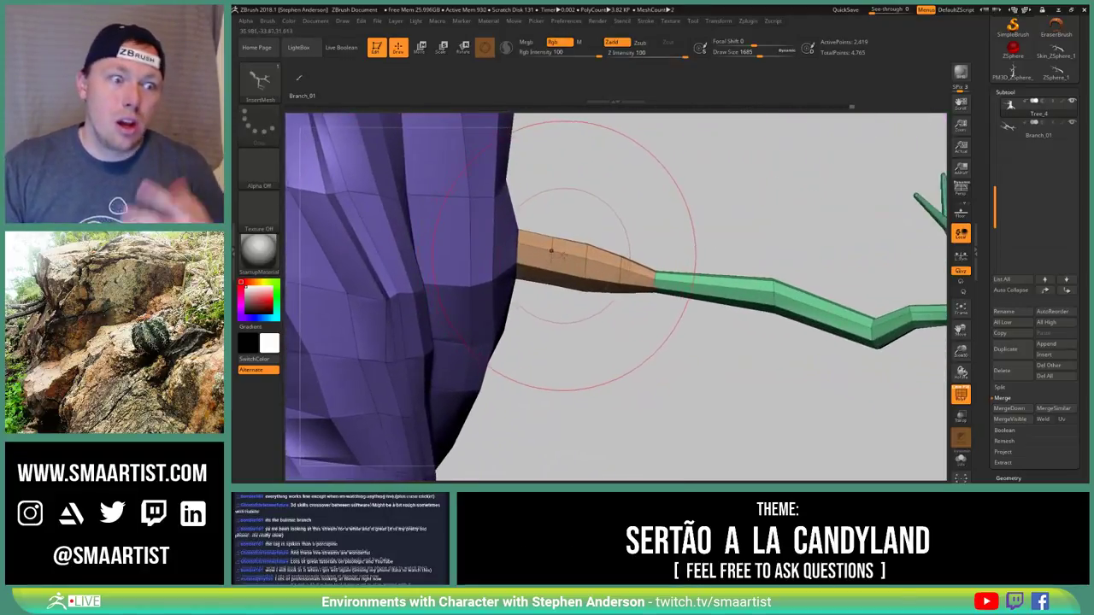
pyautogui.press('b')
pyautogui.press('z')
pyautogui.press('m')
pyautogui.moveTo(564, 258); pyautogui.dragTo(518, 243, button='right')
pyautogui.press('space')
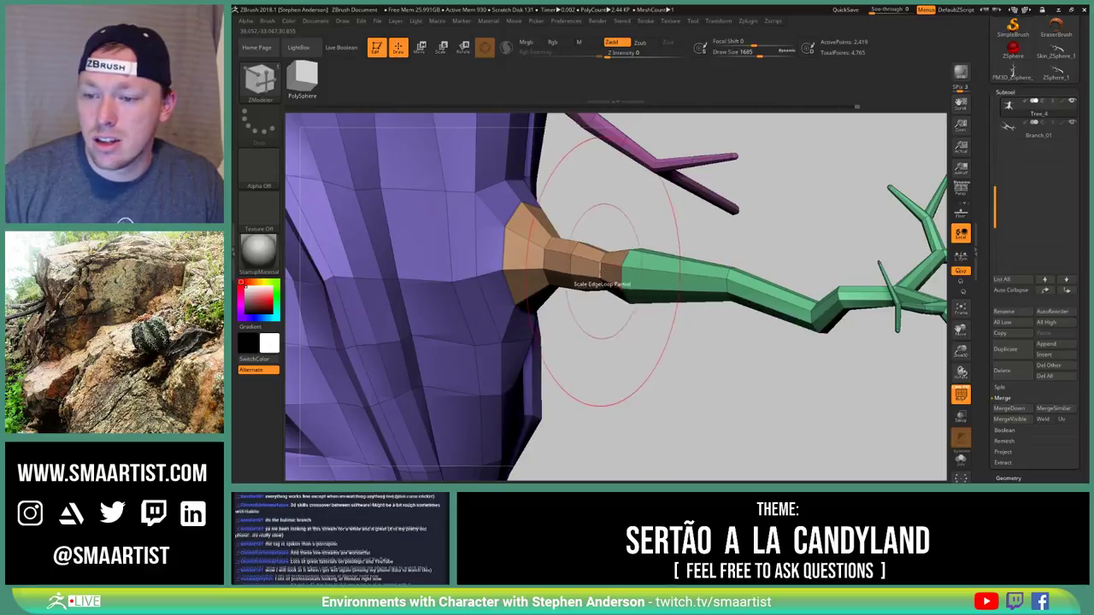
pyautogui.press('space')
pyautogui.click(583, 229)
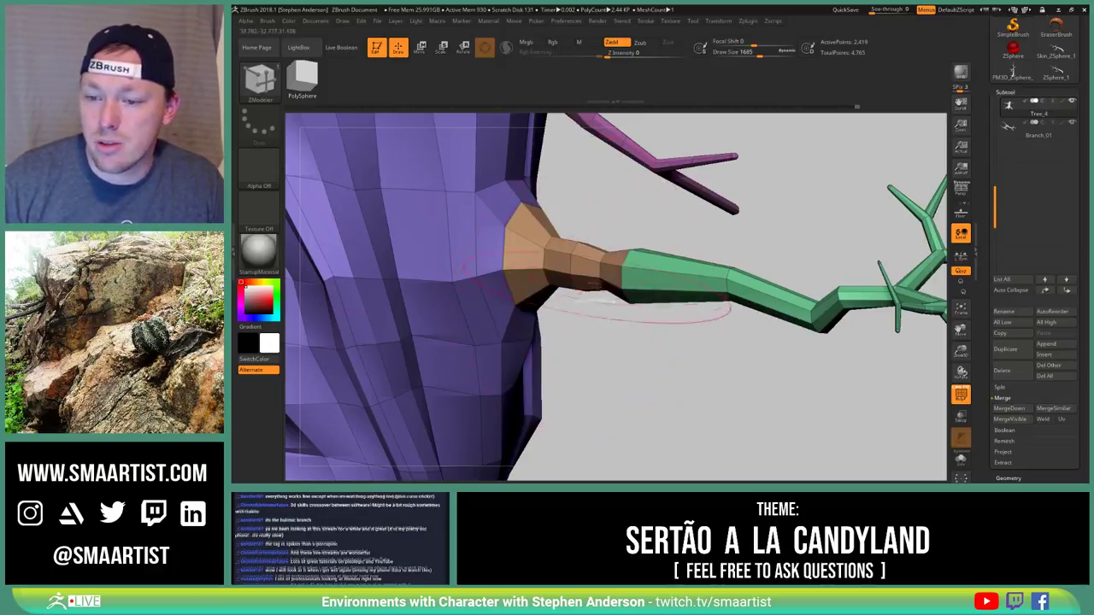
# Delete the extra edge loops along the orange bridge section between the trunk and the branch
pyautogui.keyDown('alt'); pyautogui.click(603, 274); pyautogui.keyUp('alt')
pyautogui.keyDown('alt'); pyautogui.click(571, 267); pyautogui.keyUp('alt')
pyautogui.keyDown('alt'); pyautogui.click(545, 262); pyautogui.keyUp('alt')
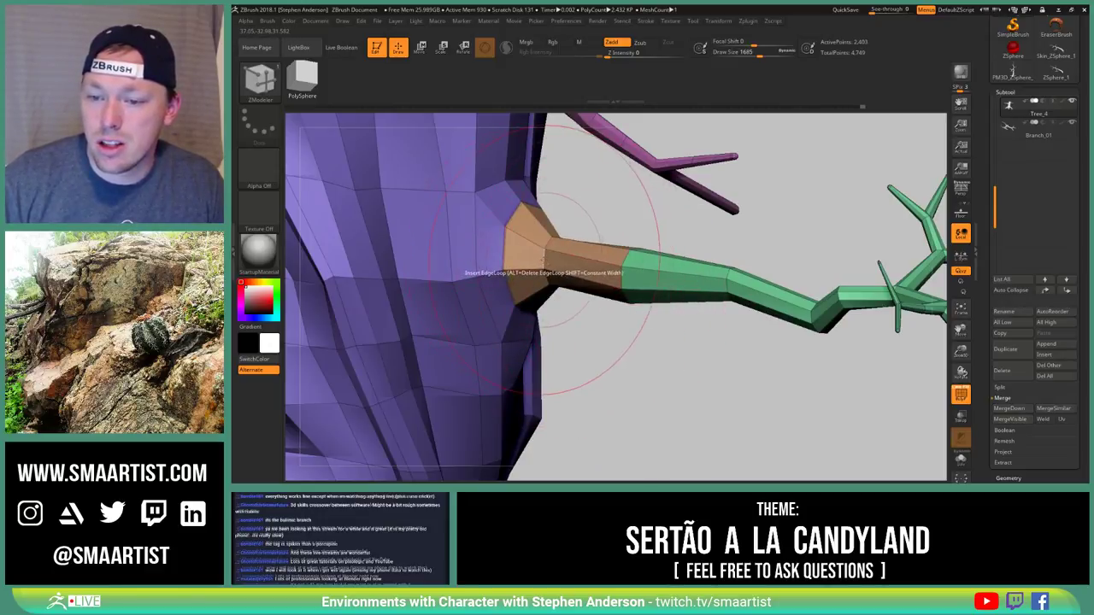
pyautogui.moveTo(592, 305)
pyautogui.keyDown('ctrl'); pyautogui.mouseDown(button='right')
pyautogui.moveTo(647, 240)
pyautogui.moveTo(560, 291)
pyautogui.moveTo(562, 278)
pyautogui.mouseUp(button='right'); pyautogui.keyUp('ctrl')
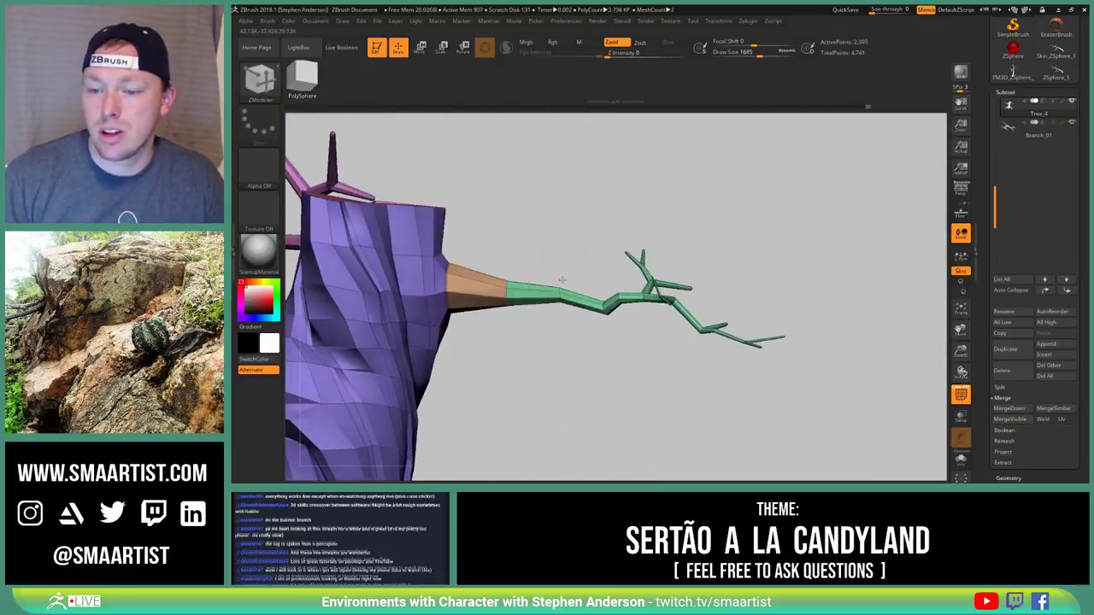
# Mask everything except the green branch, place the gizmo at its base and scale the branch up
pyautogui.press('w')
pyautogui.keyDown('ctrl'); pyautogui.click(645, 300); pyautogui.keyUp('ctrl')
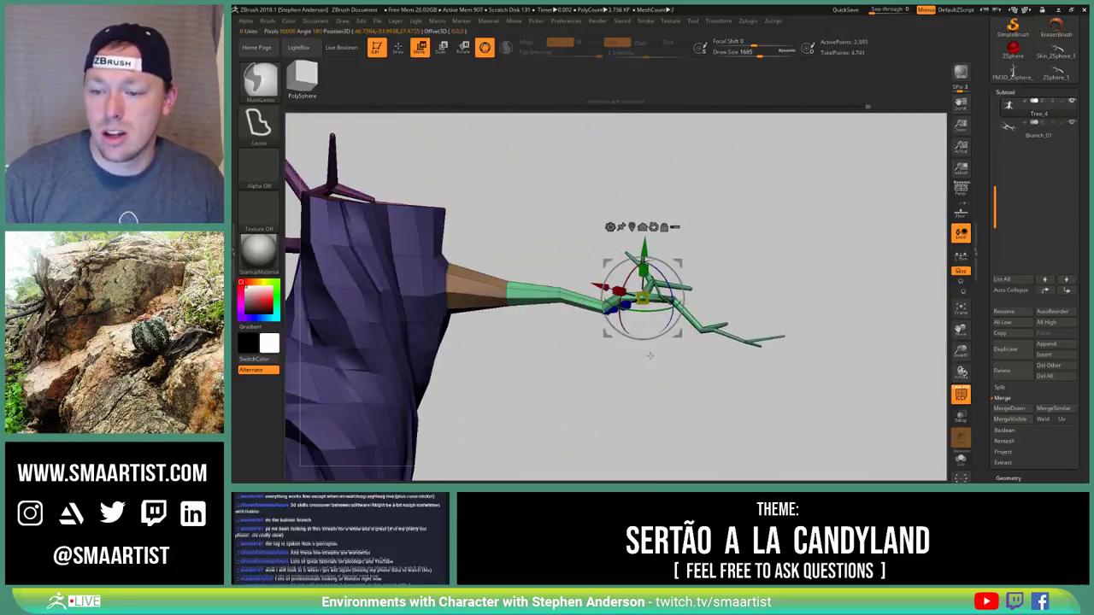
pyautogui.keyDown('ctrl'); pyautogui.moveTo(646, 314); pyautogui.dragTo(643, 257, button='right'); pyautogui.keyUp('ctrl')
pyautogui.moveTo(643, 295); pyautogui.dragTo(644, 317, button='right')
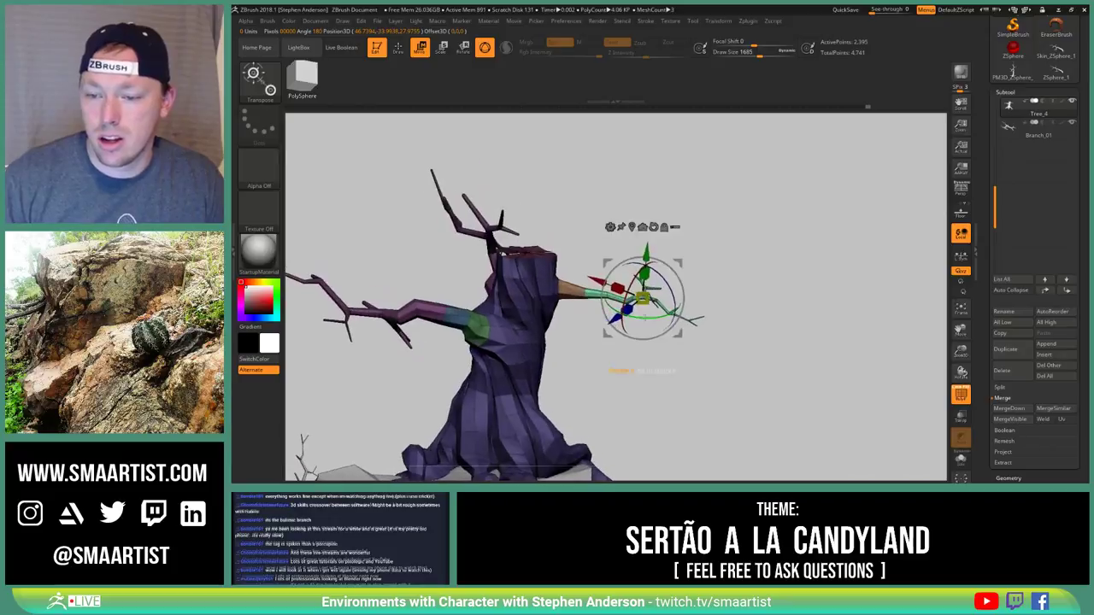
pyautogui.keyDown('alt'); pyautogui.click(584, 293); pyautogui.keyUp('alt')
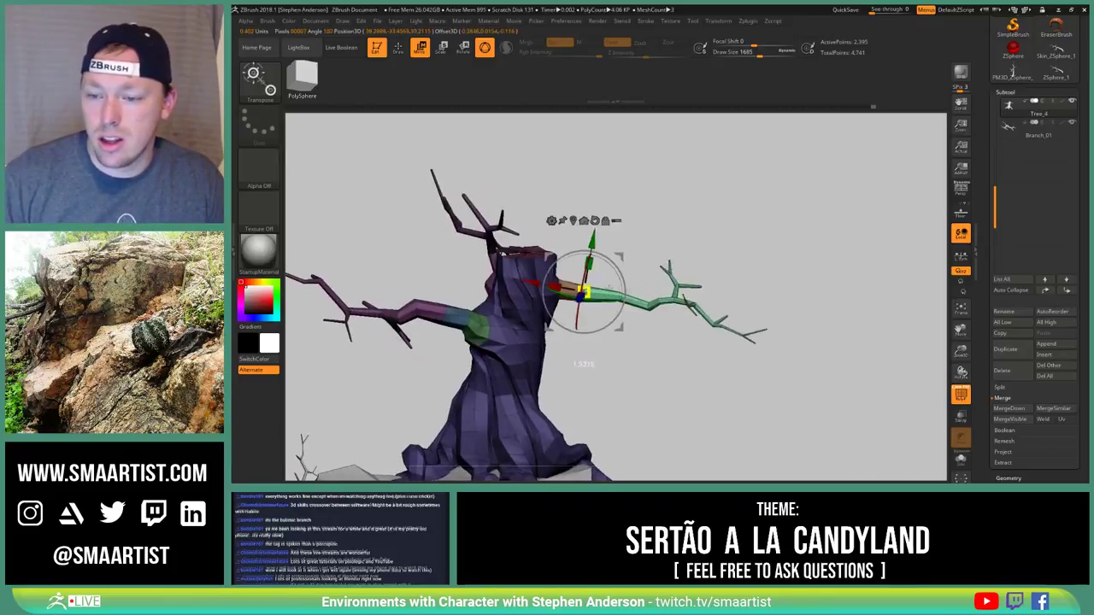
# Move the unmasked branch closer to the trunk to shorten the bridge section
pyautogui.moveTo(769, 337); pyautogui.dragTo(681, 339)
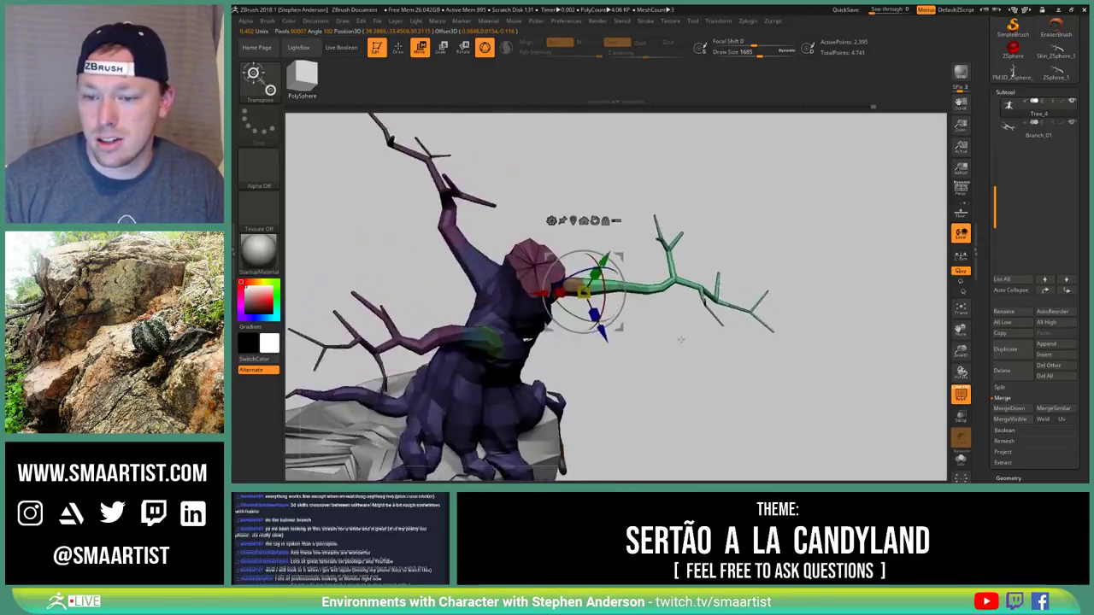
pyautogui.moveTo(681, 339); pyautogui.dragTo(677, 361, button='right')
pyautogui.moveTo(530, 292); pyautogui.dragTo(501, 293)
pyautogui.moveTo(664, 275); pyautogui.dragTo(654, 306, button='right')
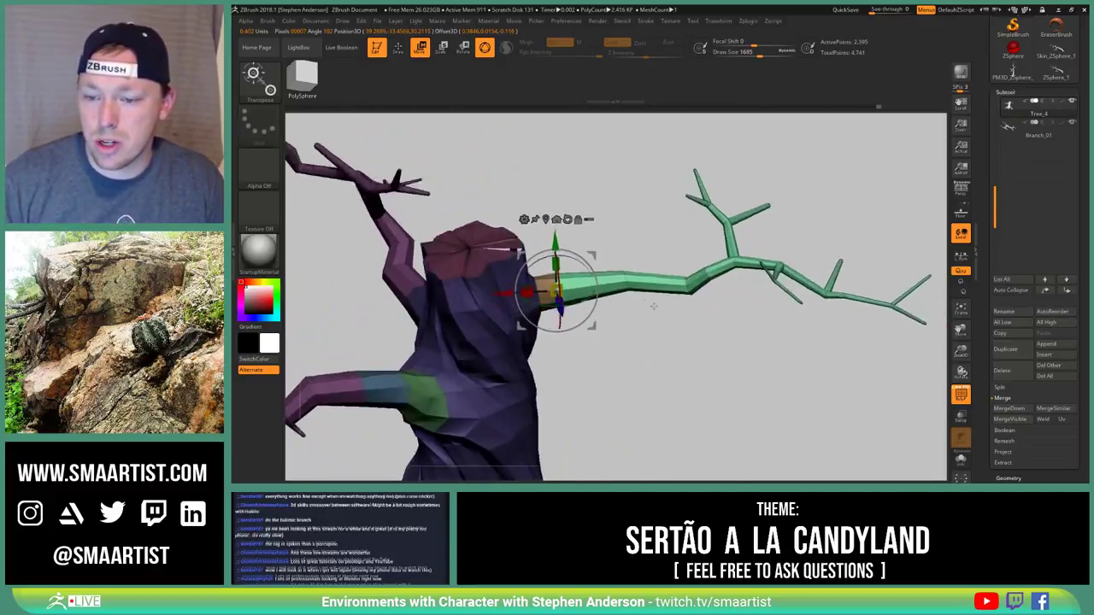
pyautogui.moveTo(653, 305); pyautogui.dragTo(625, 320)
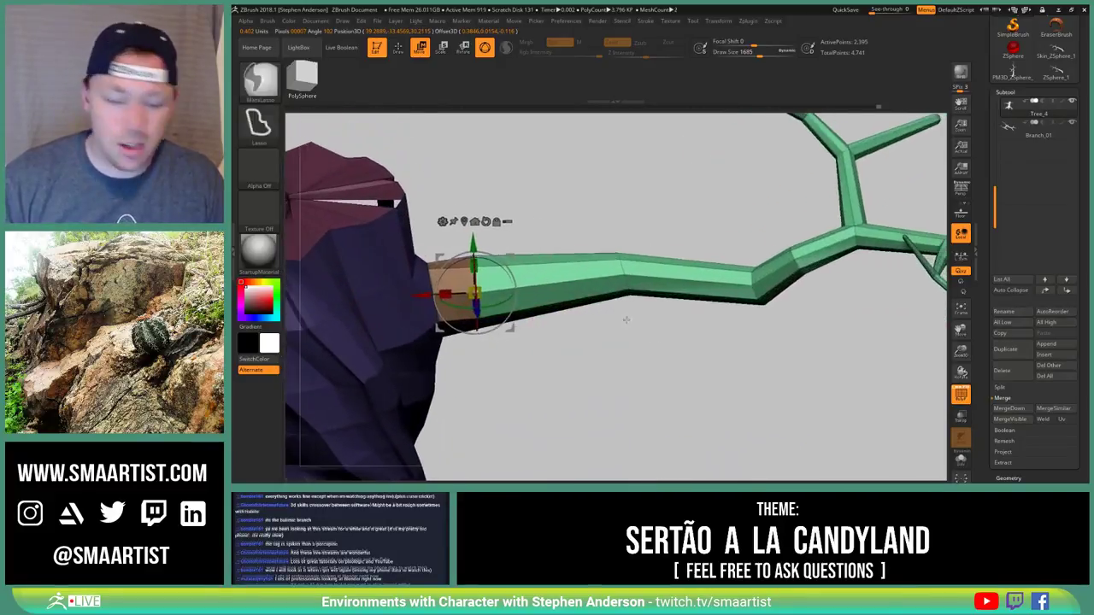
# With ZModeler, delete the edge loop where the orange bridge section meets the green branch
pyautogui.press('b')
pyautogui.press('z')
pyautogui.press('m')
pyautogui.hotkey('ctrl', 'z')
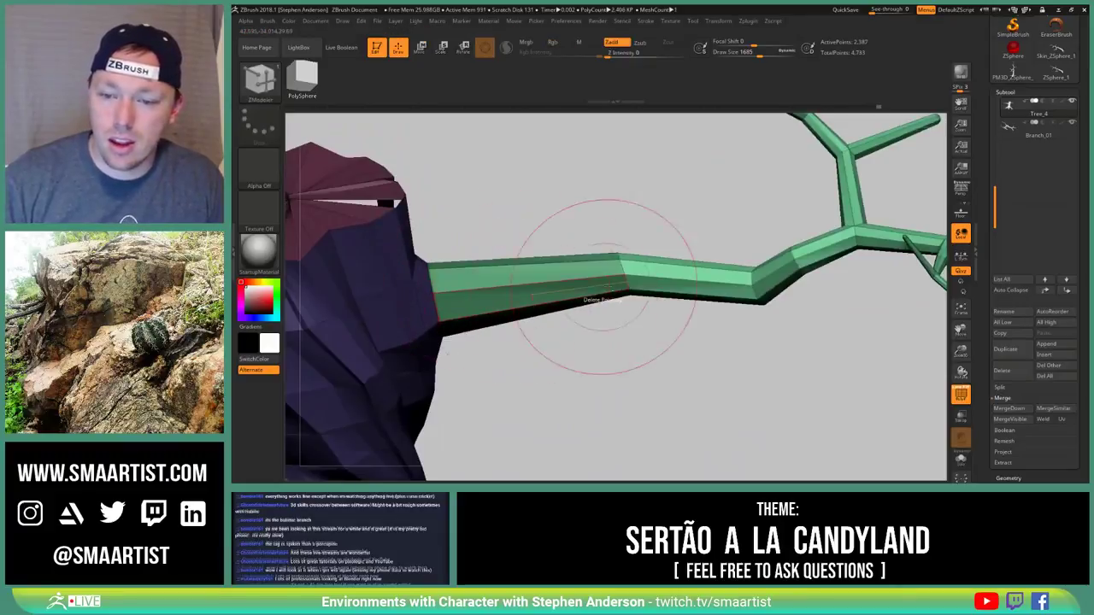
# Place the gizmo at the base of the connected branch and enlarge the branch further from there
pyautogui.moveTo(590, 315); pyautogui.dragTo(569, 269, button='right')
pyautogui.press('w')
pyautogui.keyDown('alt'); pyautogui.click(517, 320); pyautogui.keyUp('alt')
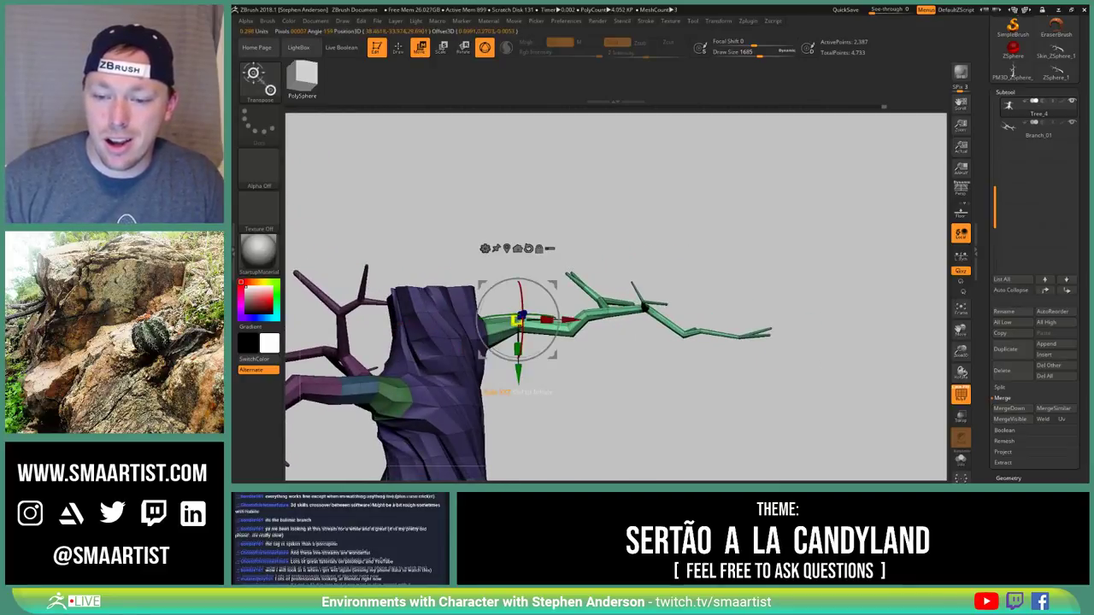
pyautogui.moveTo(518, 321); pyautogui.dragTo(560, 319)
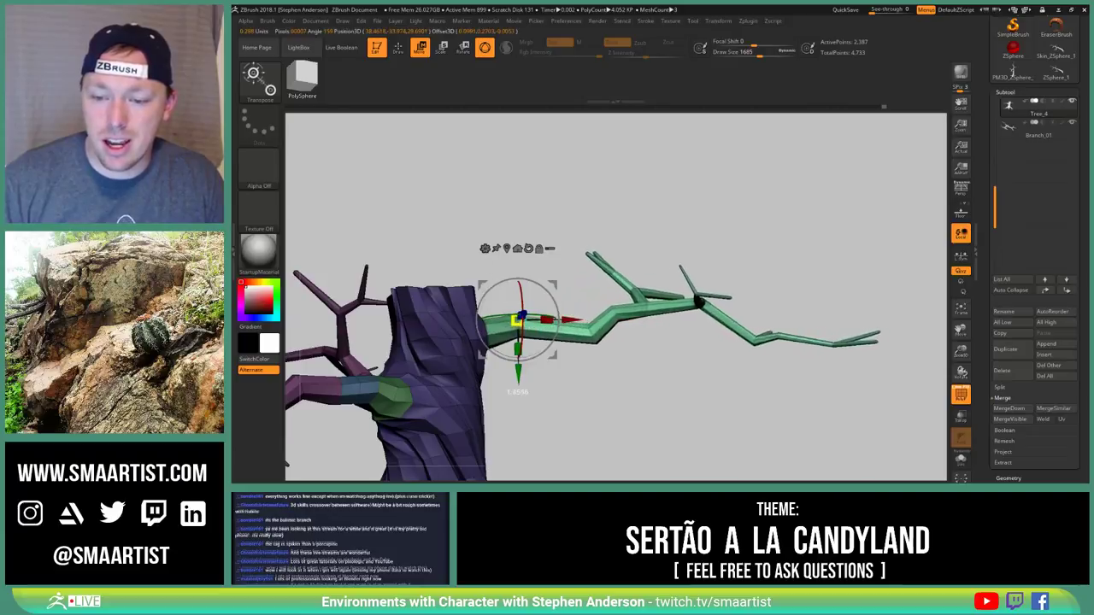
pyautogui.moveTo(581, 284); pyautogui.dragTo(603, 309, button='right')
pyautogui.moveTo(517, 320); pyautogui.dragTo(529, 319)
pyautogui.moveTo(598, 359); pyautogui.dragTo(631, 477, button='right')
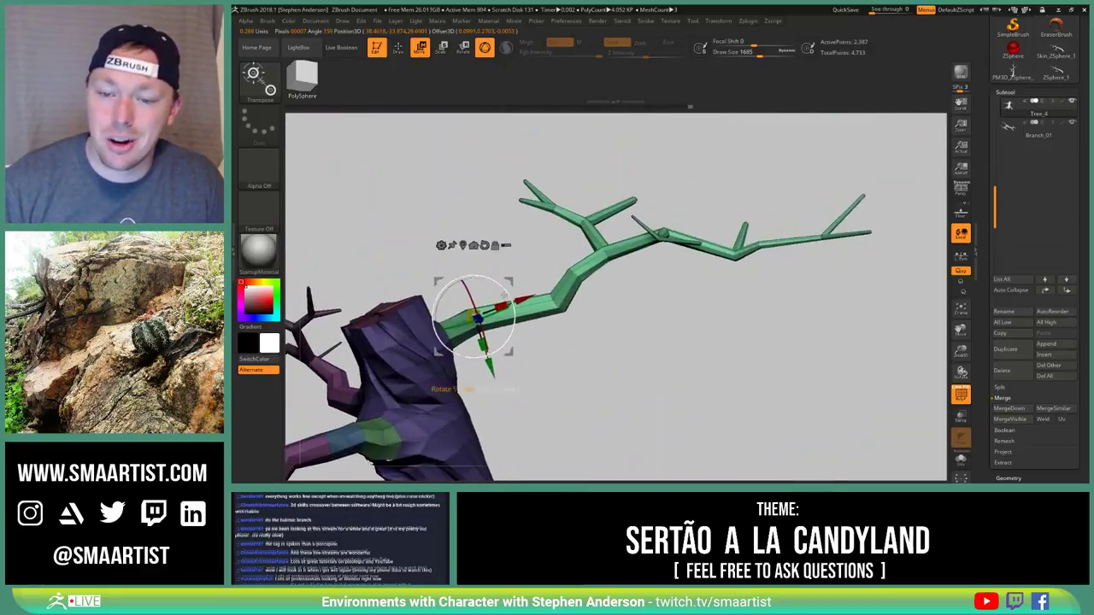
pyautogui.moveTo(505, 295); pyautogui.dragTo(525, 294, button='right')
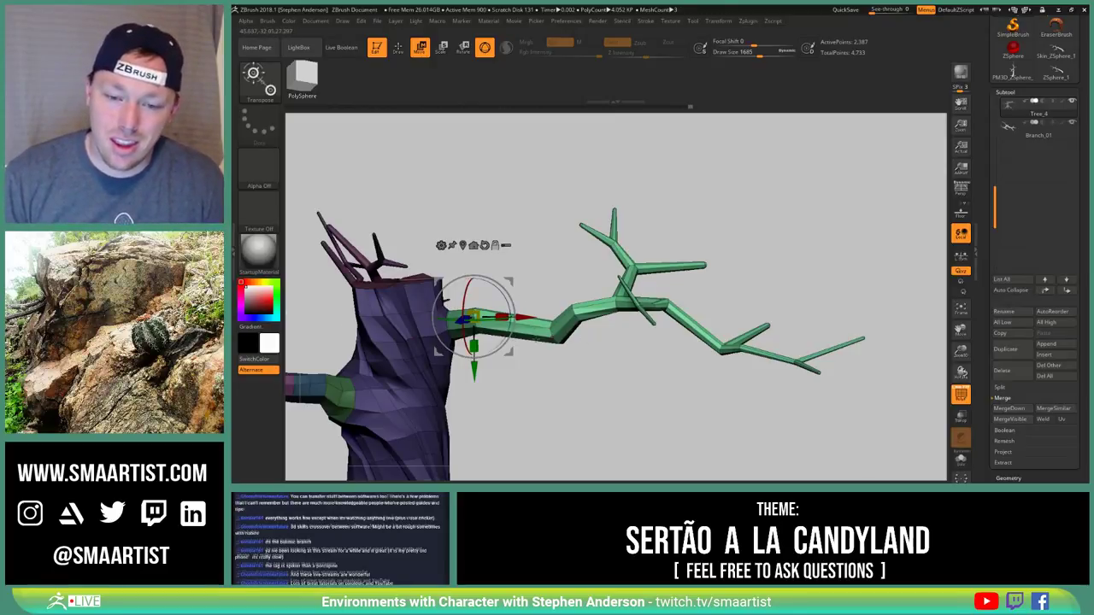
# Reduce the draw size to 720 and switch to the Move brush at the branch joint
pyautogui.moveTo(543, 394)
pyautogui.keyDown('alt'); pyautogui.mouseDown()
pyautogui.moveTo(636, 386)
pyautogui.moveTo(632, 353)
pyautogui.moveTo(631, 421)
pyautogui.mouseUp(); pyautogui.keyUp('alt')
pyautogui.press('q')
pyautogui.press('s')
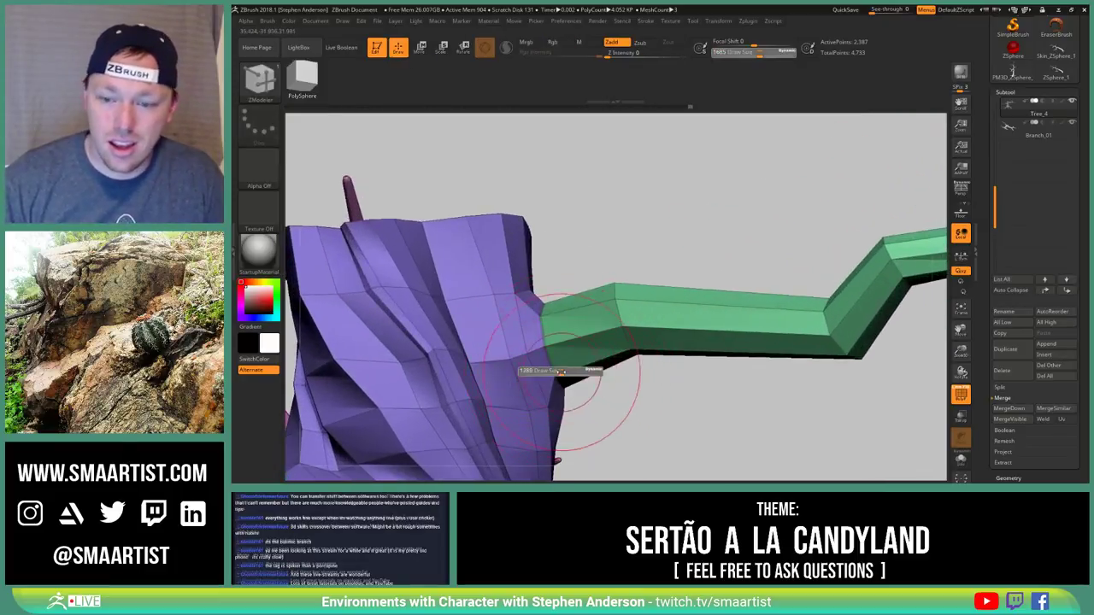
pyautogui.moveTo(561, 372)
pyautogui.mouseDown()
pyautogui.moveTo(549, 374)
pyautogui.moveTo(571, 380)
pyautogui.moveTo(410, 368)
pyautogui.mouseUp()
pyautogui.press('b')
pyautogui.press('m')
pyautogui.press('v')
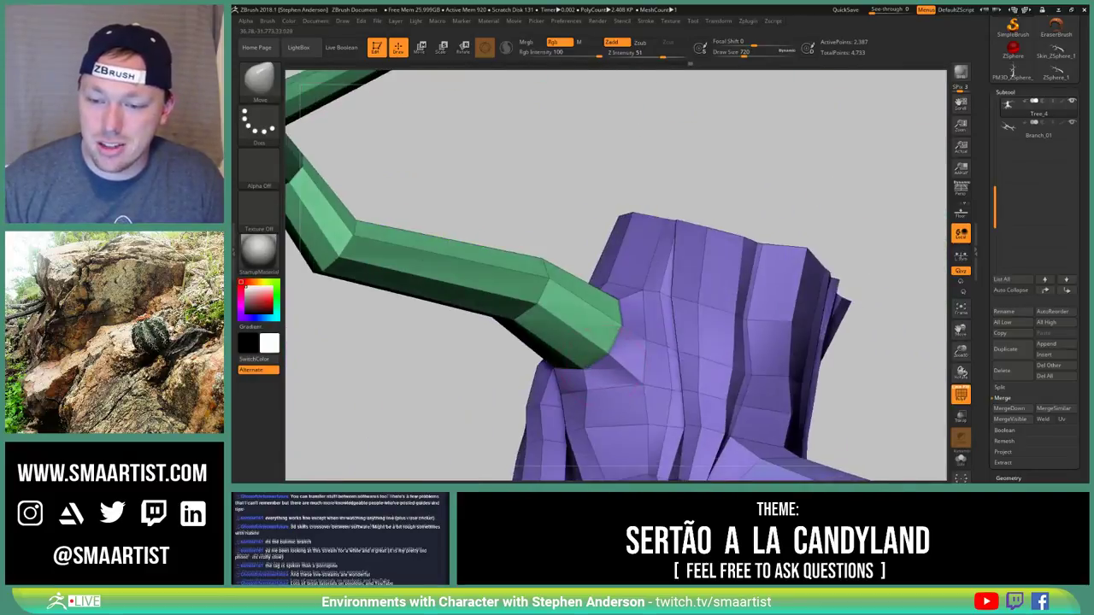
# Reshape the joint between the trunk and the green branch with the Move brush
pyautogui.moveTo(649, 373); pyautogui.dragTo(539, 342)
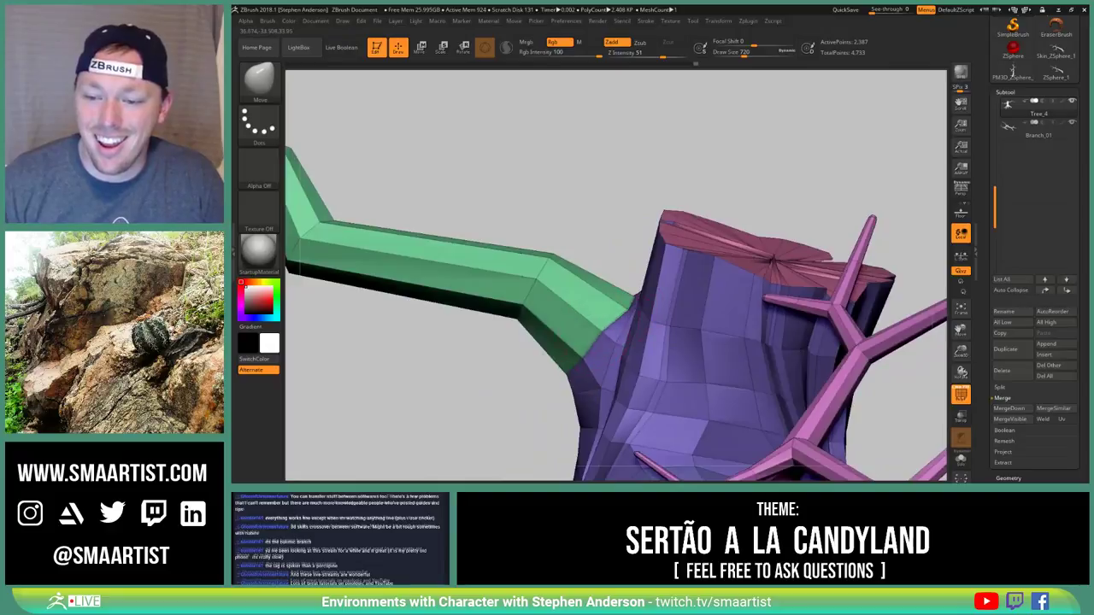
pyautogui.moveTo(479, 381); pyautogui.dragTo(716, 361)
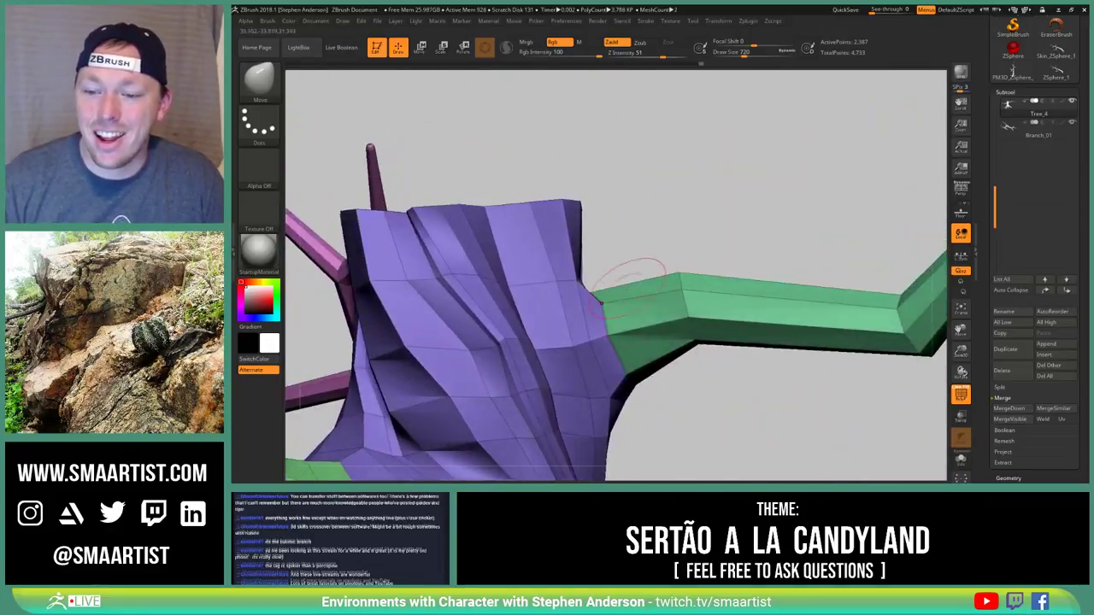
pyautogui.moveTo(628, 282); pyautogui.dragTo(607, 299)
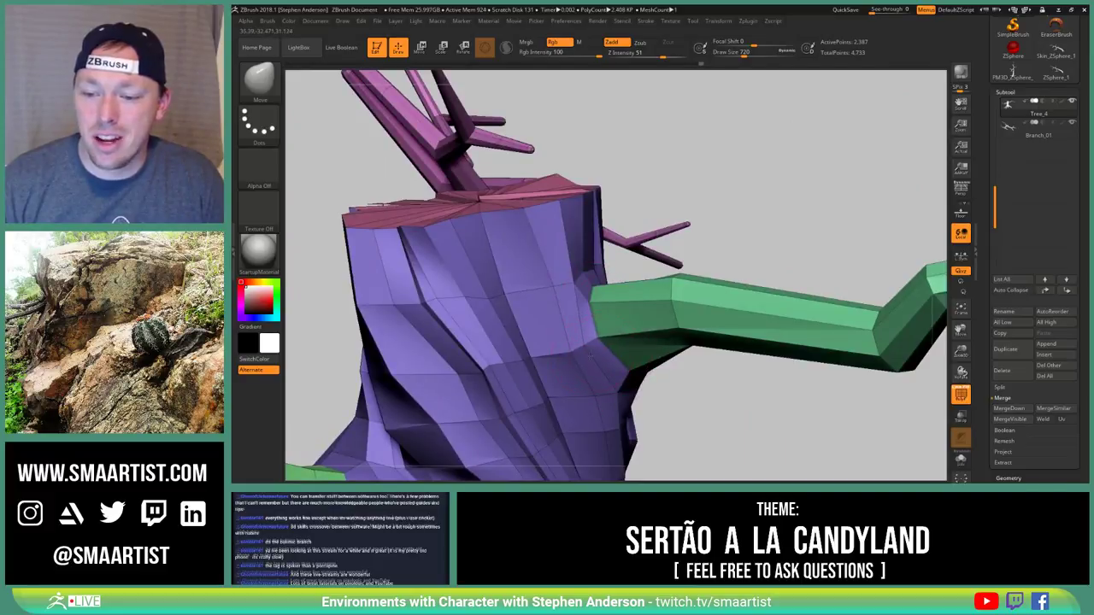
pyautogui.moveTo(619, 375); pyautogui.dragTo(600, 274, button='right')
# Turn off the PolyFrame display and bring the whole tree into view
pyautogui.hotkey('shift', 'f')
pyautogui.moveTo(652, 389)
pyautogui.keyDown('alt'); pyautogui.mouseDown(button='right')
pyautogui.moveTo(611, 236)
pyautogui.moveTo(560, 261)
pyautogui.moveTo(592, 355)
pyautogui.moveTo(610, 283)
pyautogui.moveTo(631, 298)
pyautogui.moveTo(620, 248)
pyautogui.moveTo(643, 318)
pyautogui.moveTo(629, 267)
pyautogui.moveTo(613, 291)
pyautogui.moveTo(650, 319)
pyautogui.mouseUp(button='right'); pyautogui.keyUp('alt')
pyautogui.moveTo(651, 320)
pyautogui.mouseDown()
pyautogui.moveTo(623, 319)
pyautogui.moveTo(633, 318)
pyautogui.mouseUp()
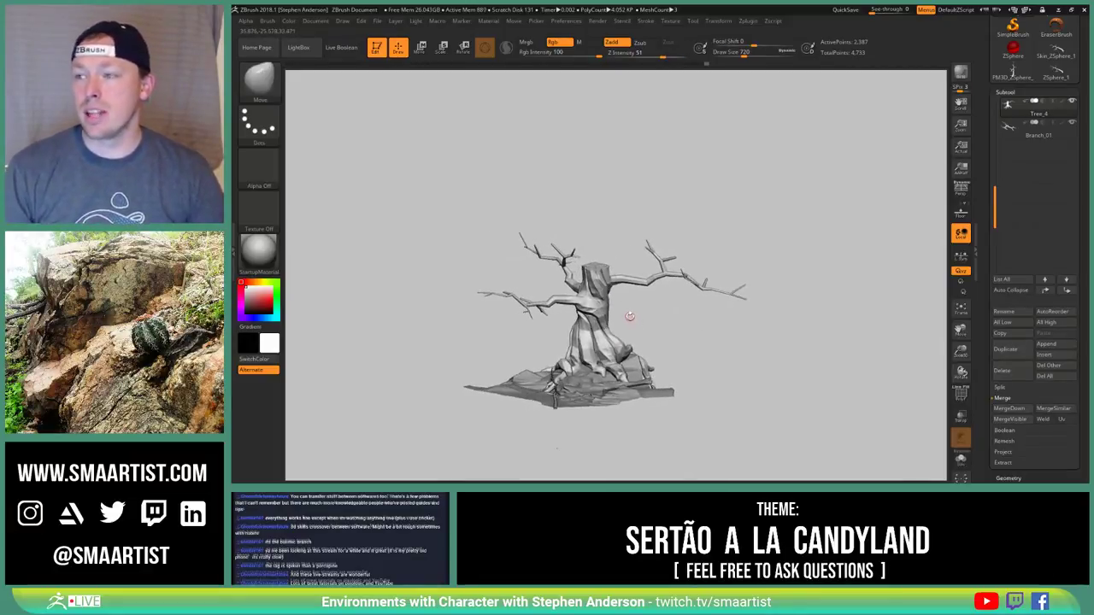
# Select the Branch_01 InsertMesh brush and save it under a name starting with SMA_Branches
pyautogui.press('b')
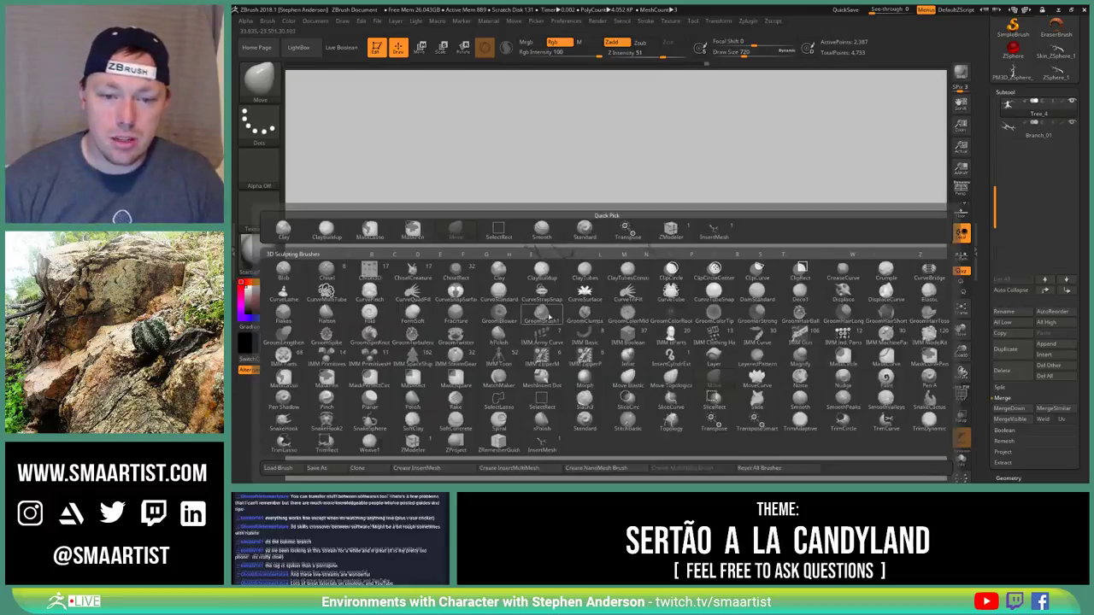
pyautogui.click(542, 440)
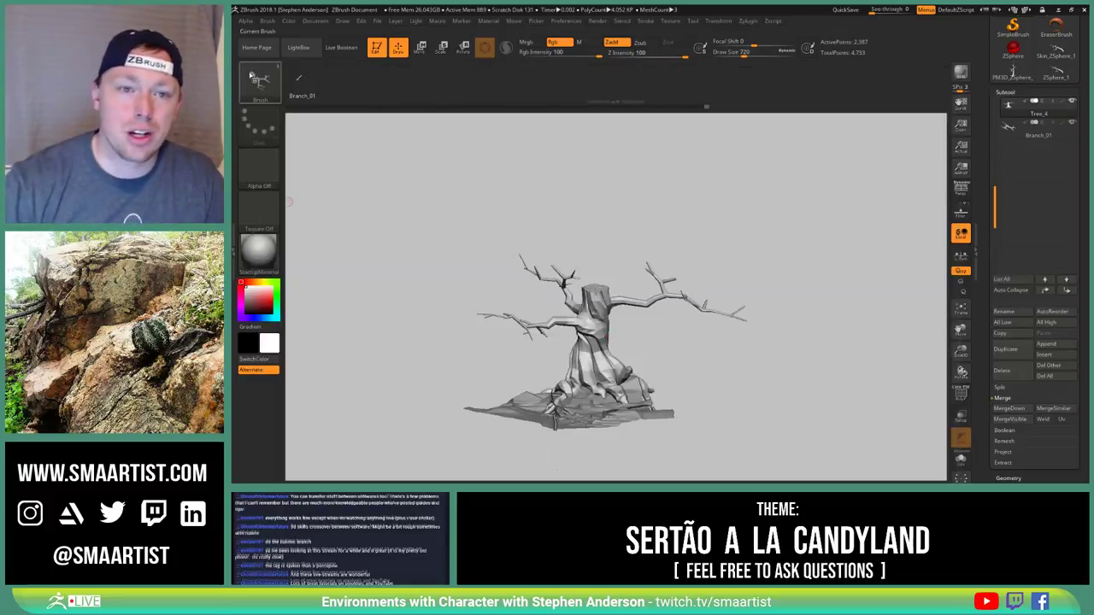
pyautogui.click(268, 21)
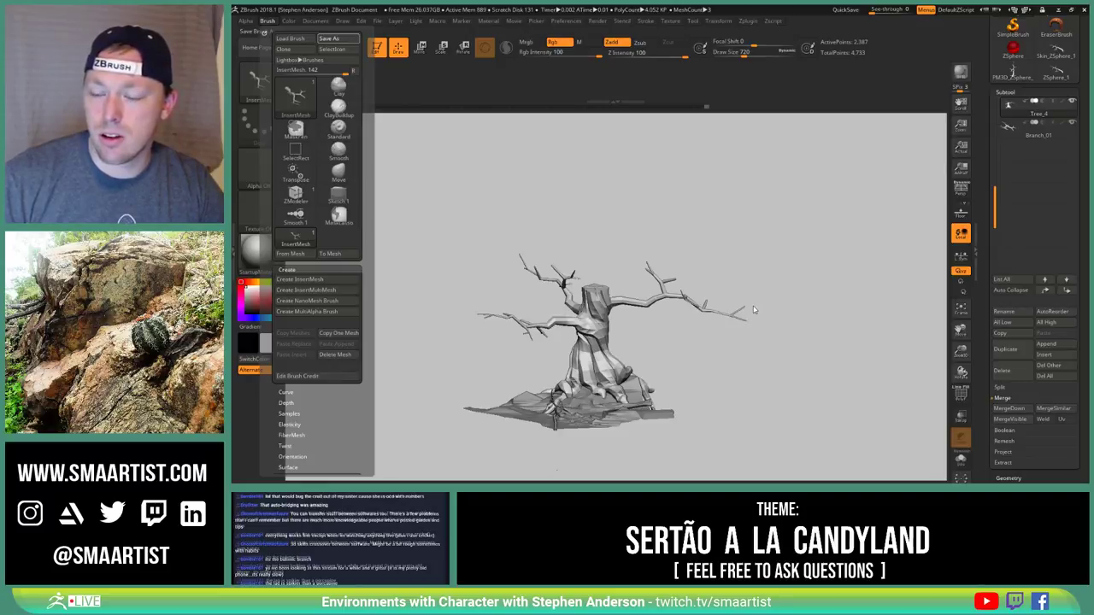
pyautogui.click(733, 311)
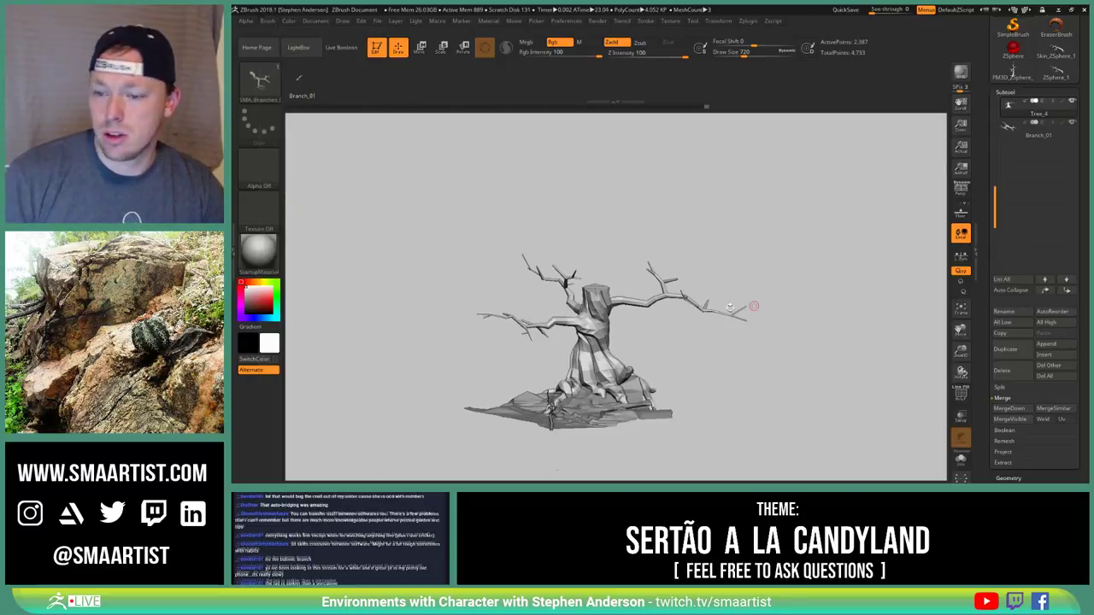
pyautogui.moveTo(688, 237); pyautogui.dragTo(689, 275)
pyautogui.moveTo(690, 275)
pyautogui.mouseDown(button='right')
pyautogui.moveTo(671, 336)
pyautogui.moveTo(659, 290)
pyautogui.mouseUp(button='right')
pyautogui.moveTo(659, 290); pyautogui.dragTo(648, 263, button='right')
pyautogui.moveTo(647, 262); pyautogui.dragTo(659, 236)
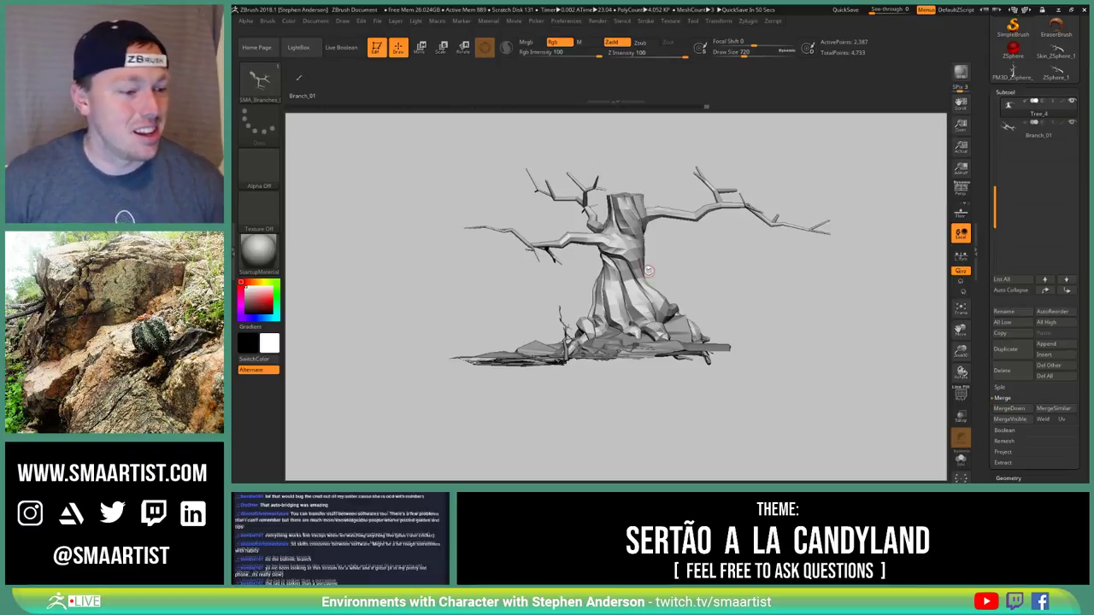
pyautogui.moveTo(544, 289); pyautogui.dragTo(605, 289)
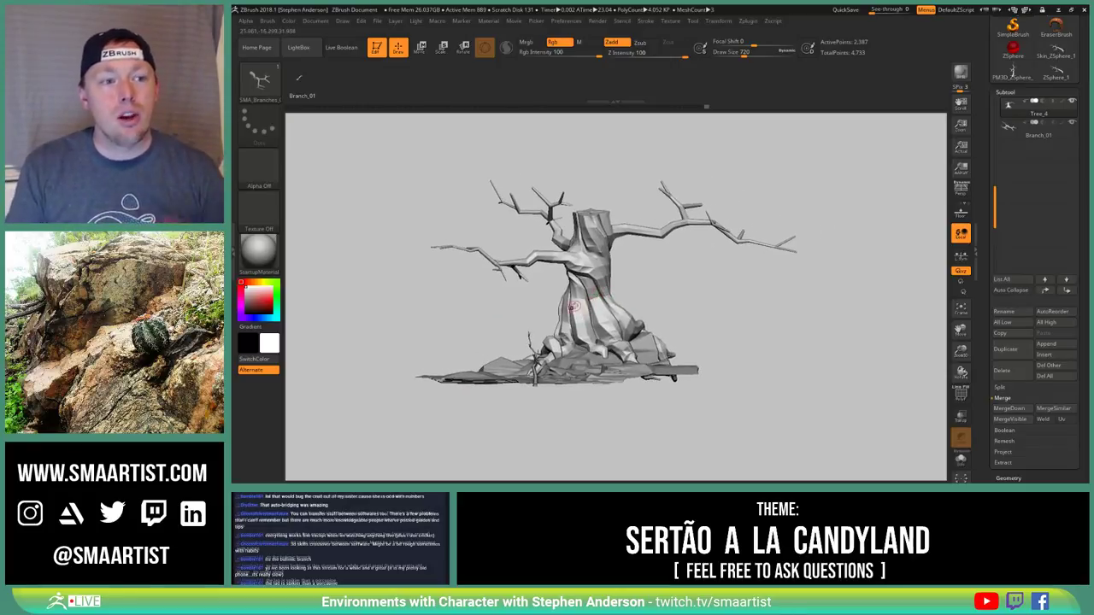
# Open the brush library and look over the IMM insert brushes
pyautogui.press('b')
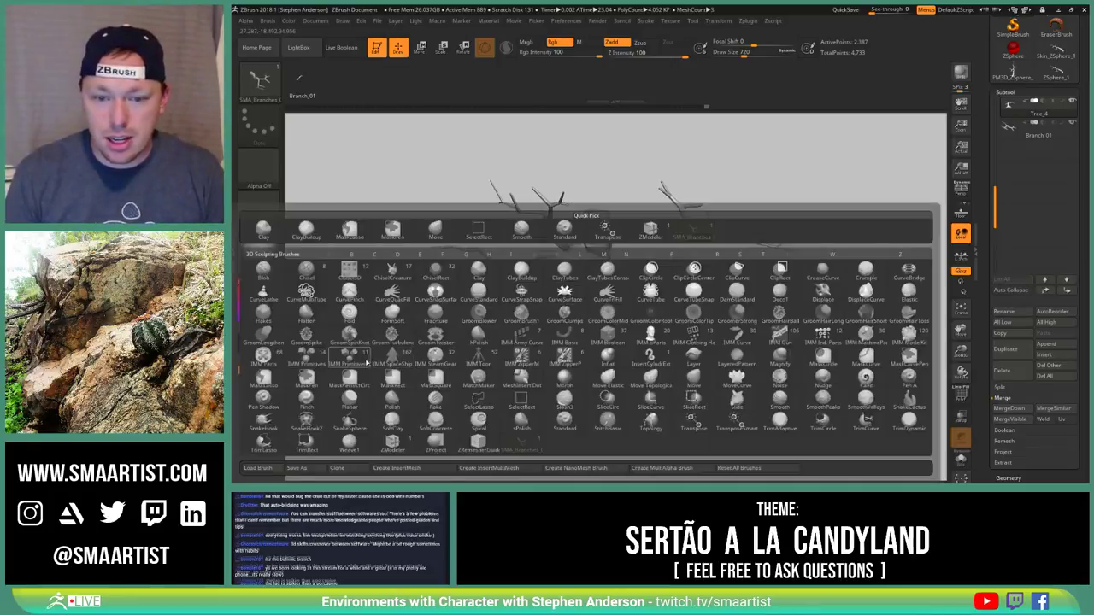
pyautogui.moveTo(383, 369)
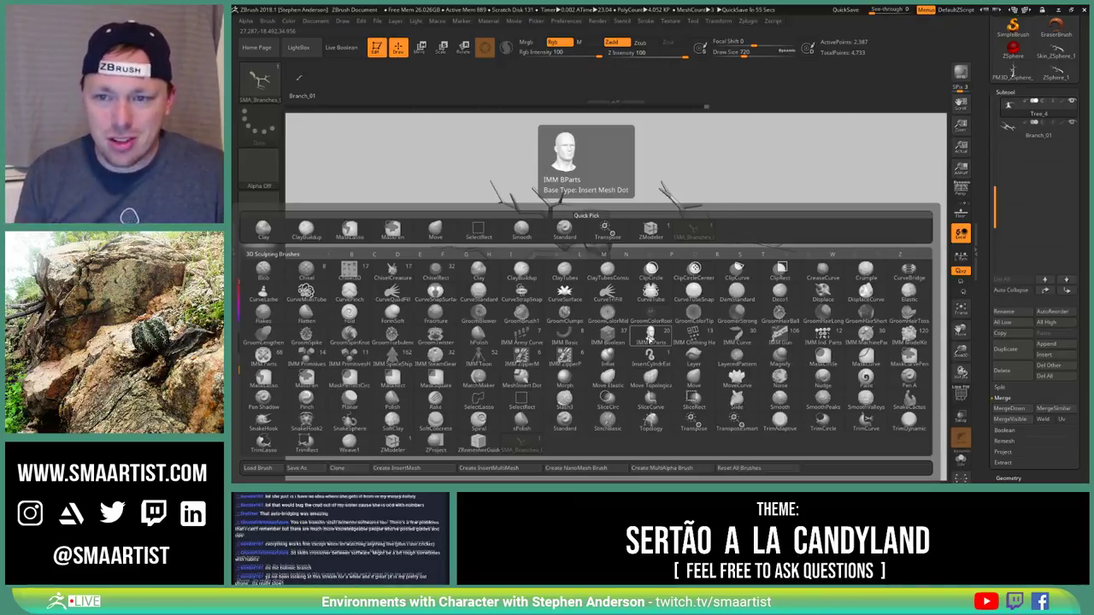
# Hide the Branch_01 subtool and look over the subtools in the list
pyautogui.click(649, 336)
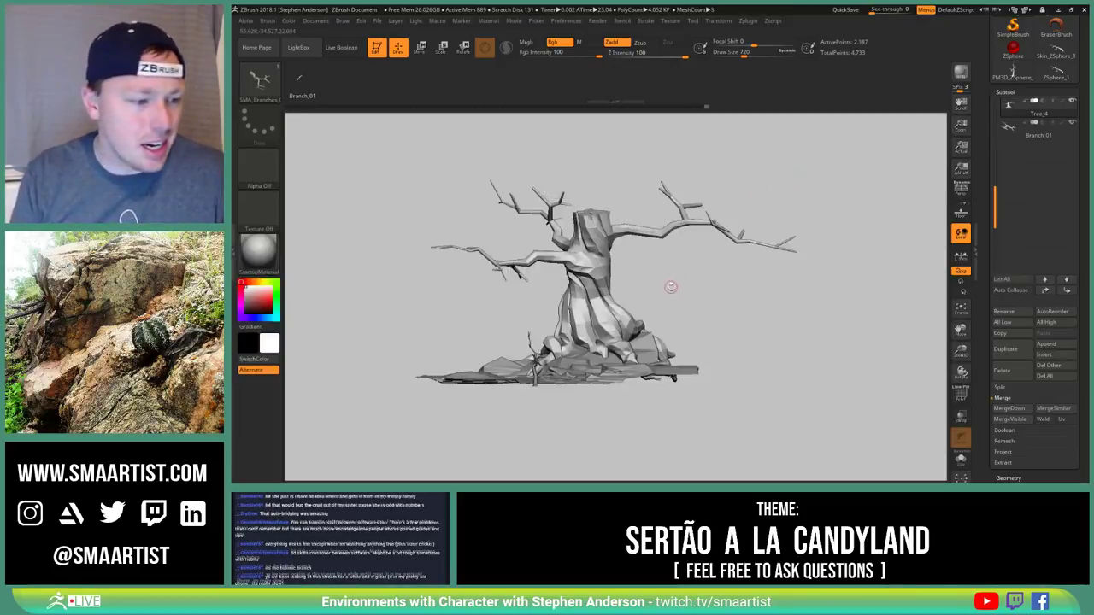
pyautogui.moveTo(678, 285); pyautogui.dragTo(675, 313)
pyautogui.moveTo(726, 112); pyautogui.dragTo(827, 133)
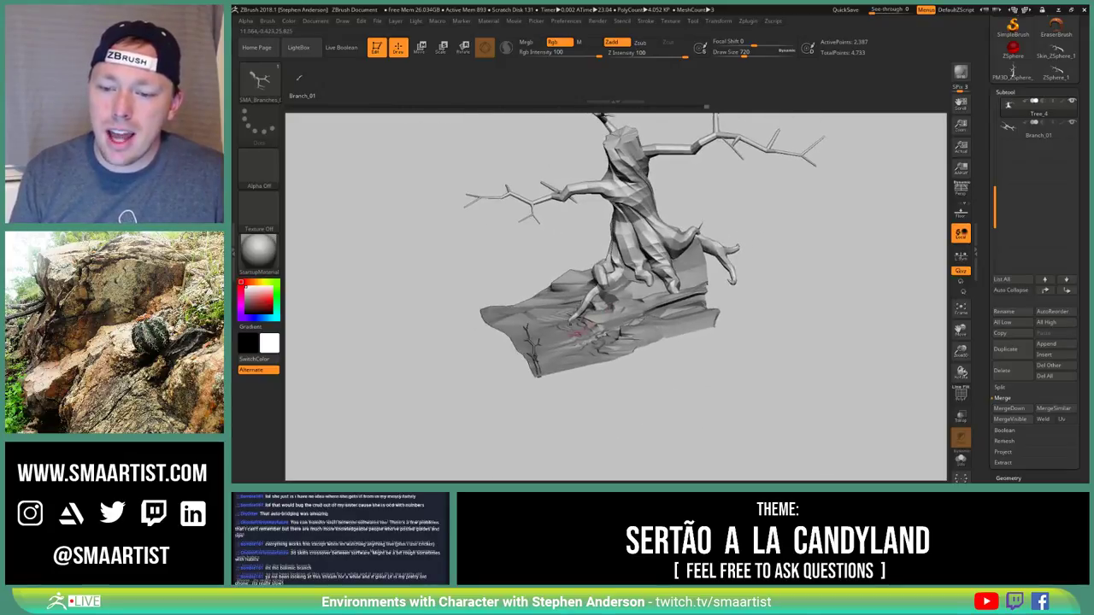
pyautogui.click(1074, 125)
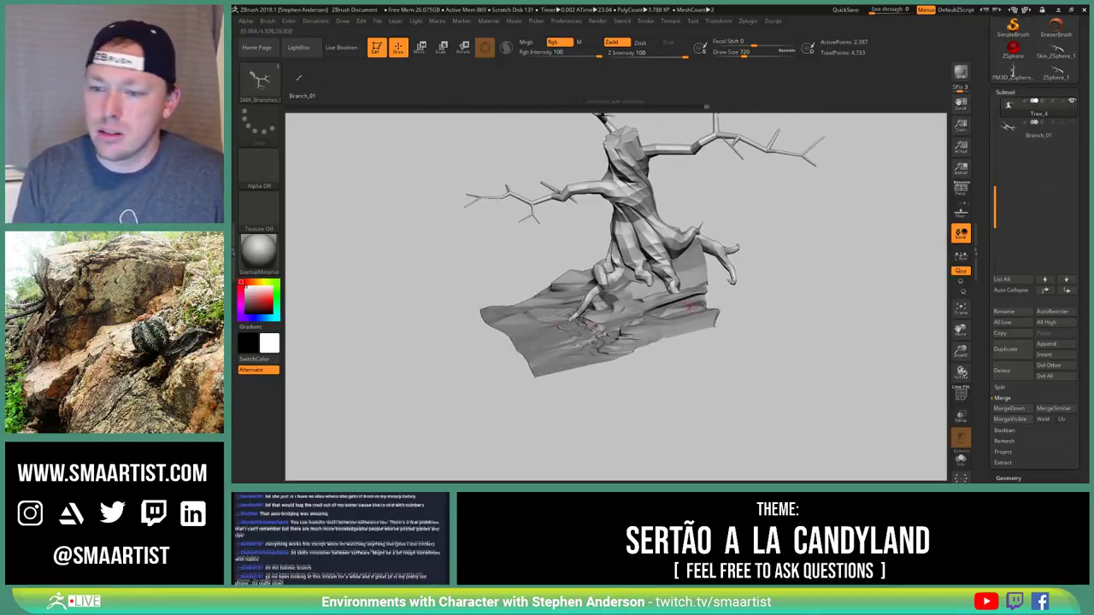
pyautogui.moveTo(750, 327); pyautogui.dragTo(753, 296)
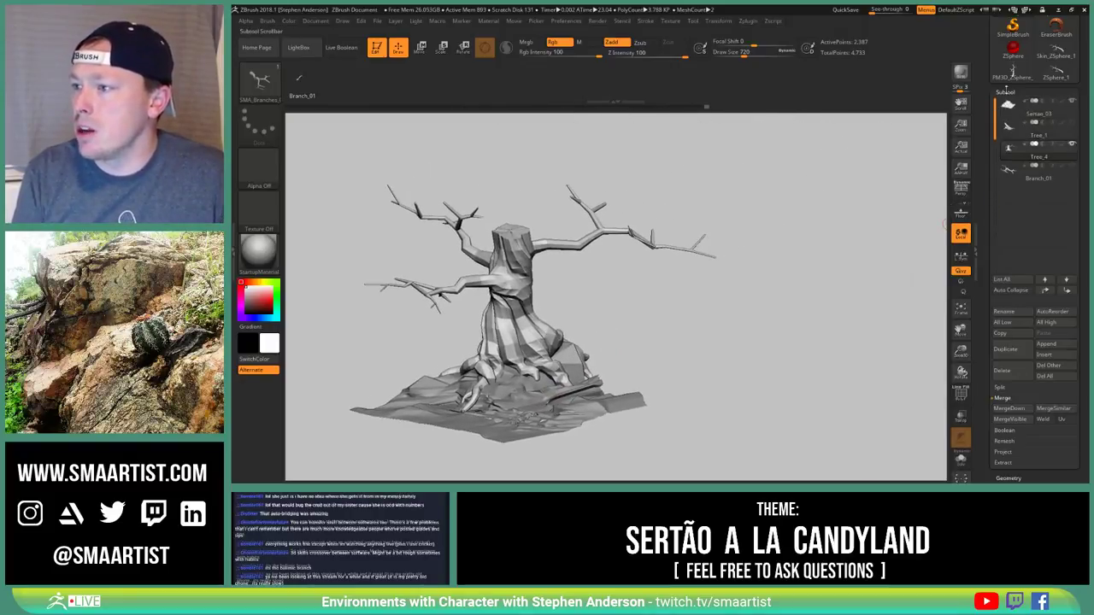
pyautogui.moveTo(993, 162); pyautogui.dragTo(994, 104)
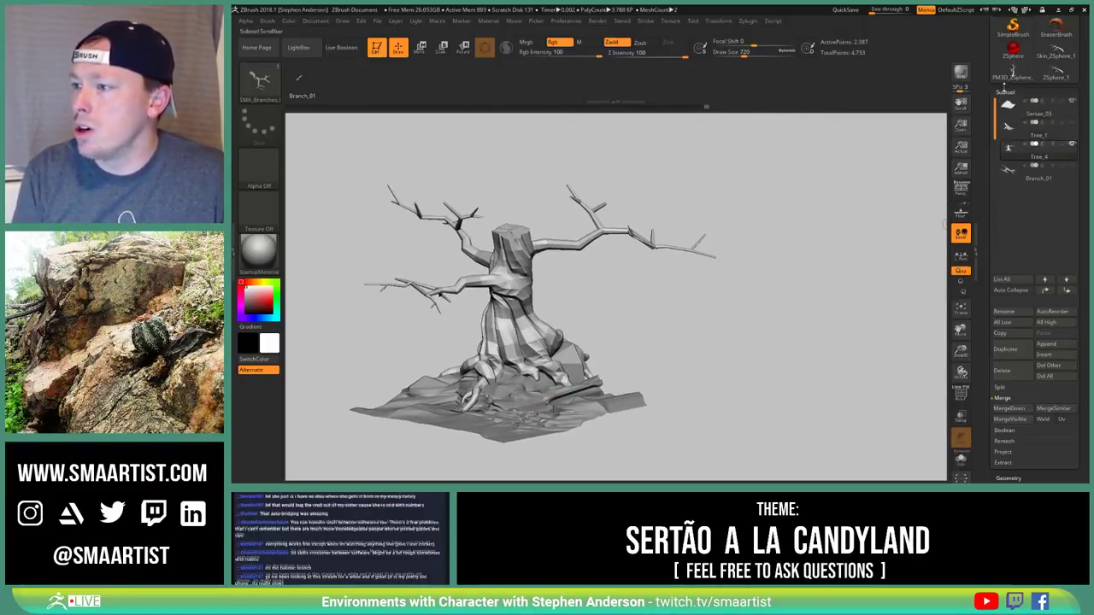
pyautogui.moveTo(1019, 114)
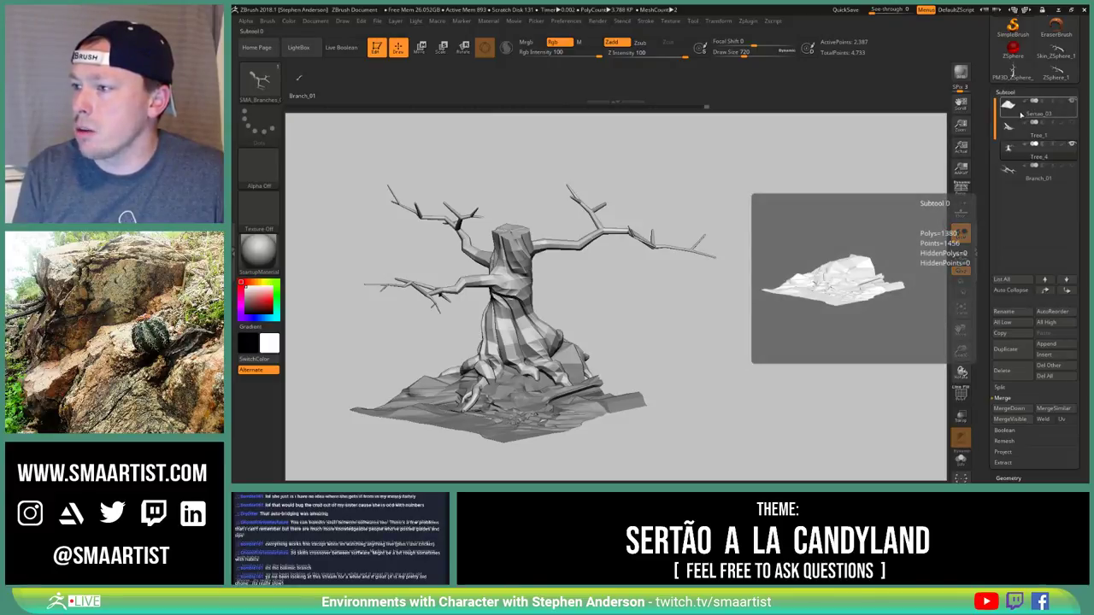
pyautogui.moveTo(1014, 134)
pyautogui.moveTo(1024, 157)
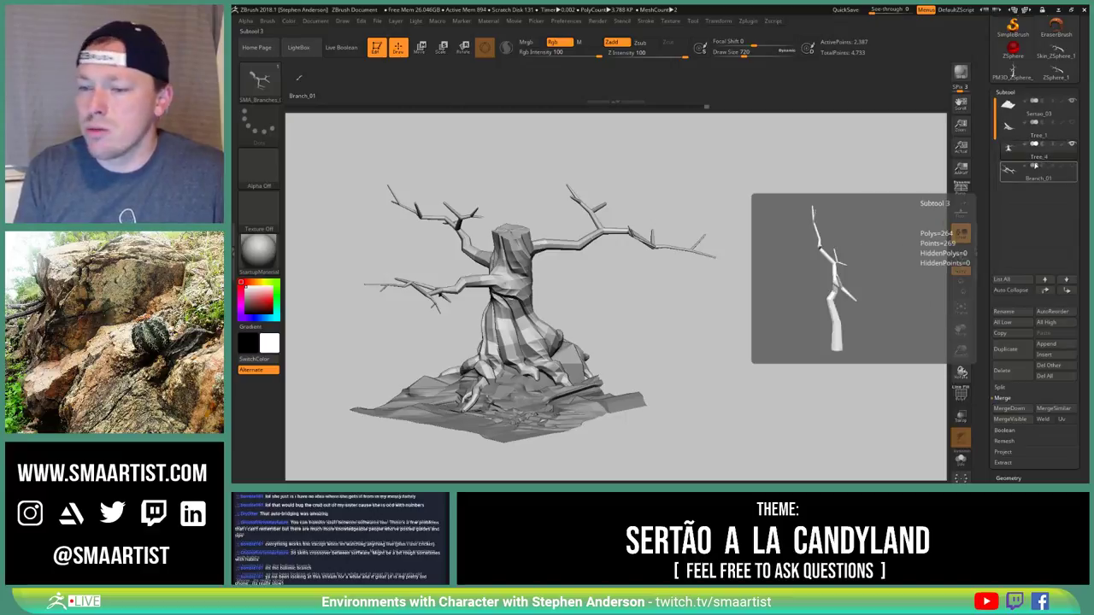
pyautogui.keyDown('alt'); pyautogui.moveTo(675, 330); pyautogui.dragTo(750, 313); pyautogui.keyUp('alt')
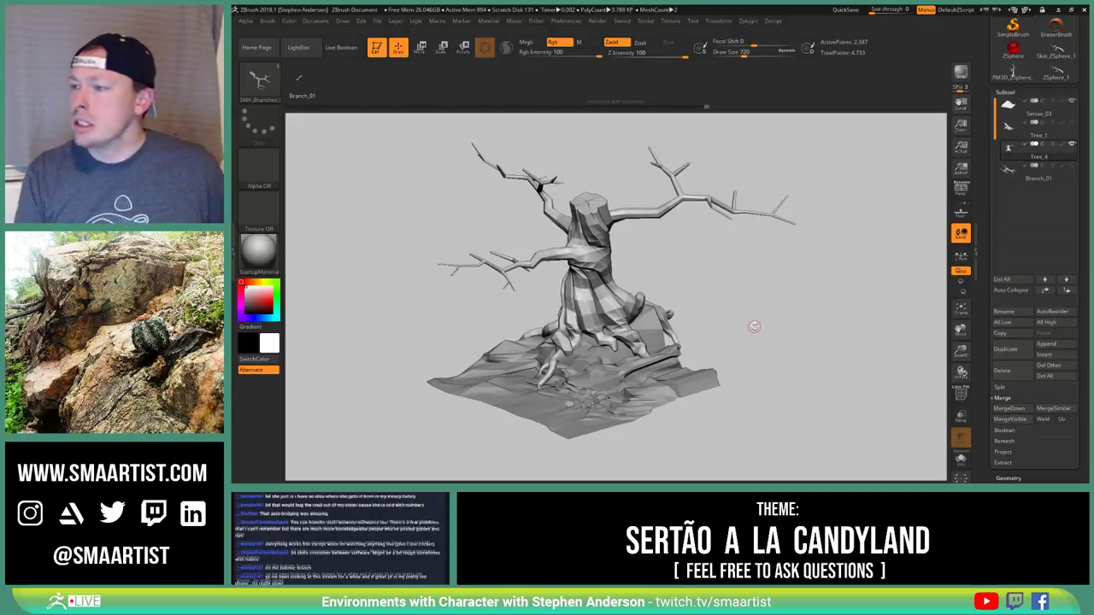
# Turn on the Dynamic Subdivision preview and reshape the lower trunk folds with the Move brush at a draw size of about 2499
pyautogui.press('d')
pyautogui.moveTo(726, 331)
pyautogui.mouseDown(button='right')
pyautogui.moveTo(727, 295)
pyautogui.moveTo(689, 354)
pyautogui.mouseUp(button='right')
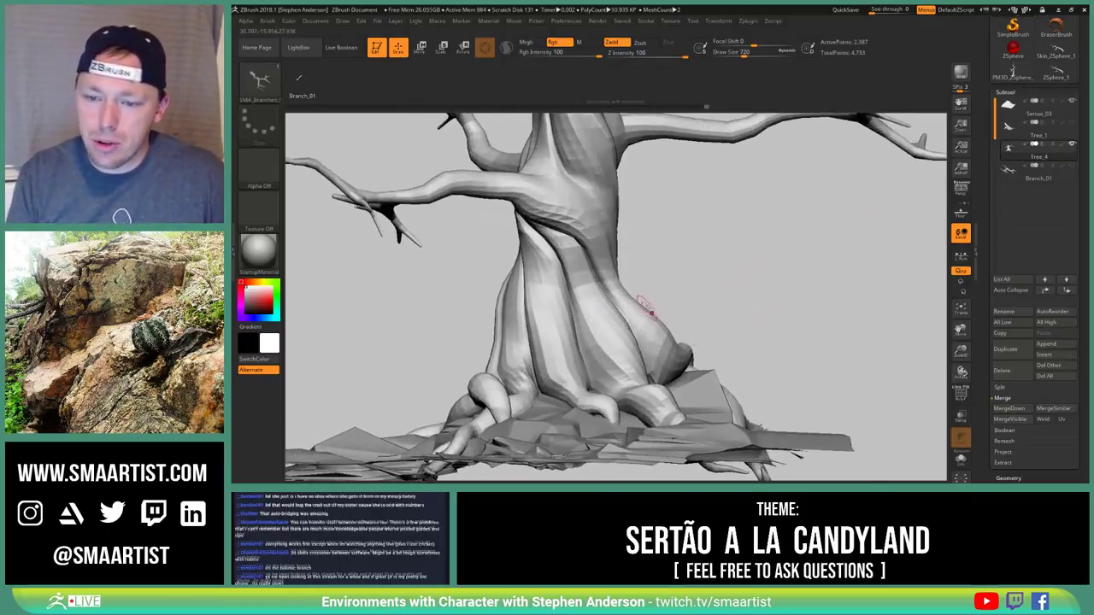
pyautogui.press('b')
pyautogui.press('m')
pyautogui.press('v')
pyautogui.moveTo(506, 335); pyautogui.dragTo(581, 324, button='right')
pyautogui.press('s')
pyautogui.moveTo(596, 327); pyautogui.dragTo(595, 325)
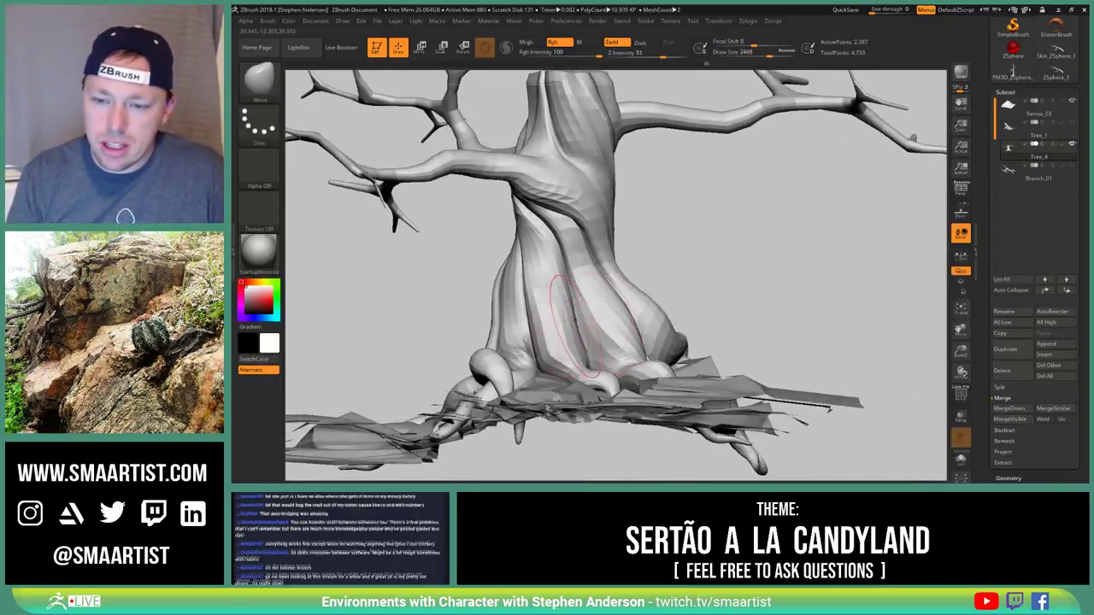
pyautogui.moveTo(600, 319)
pyautogui.mouseDown(button='right')
pyautogui.moveTo(593, 330)
pyautogui.moveTo(572, 313)
pyautogui.mouseUp(button='right')
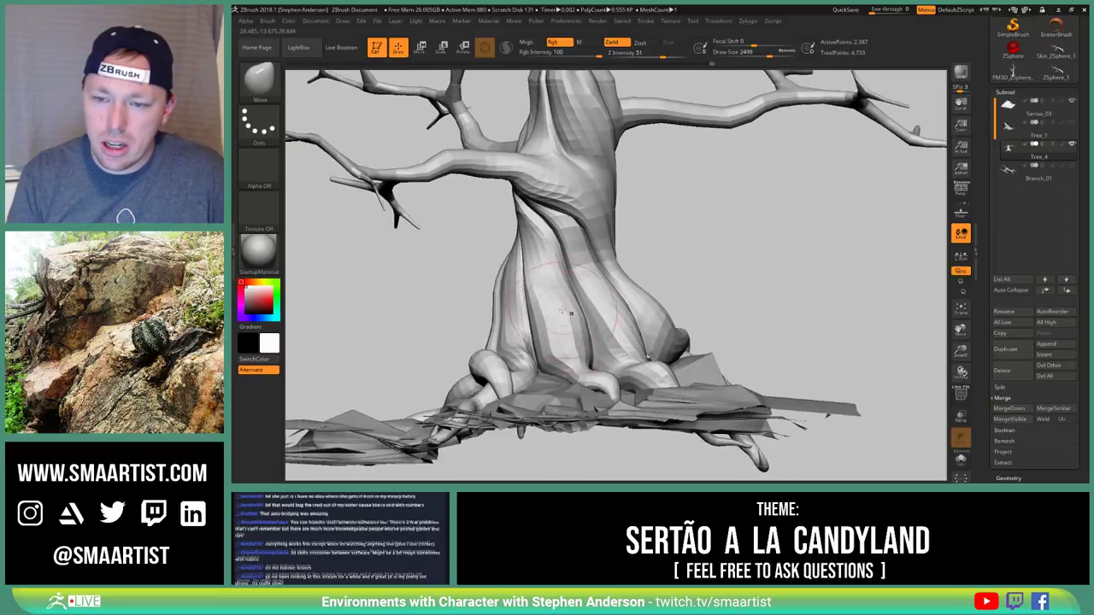
# Refine the grooves and folds at the base of the trunk with the Move brush, reducing the draw size to 1999 and 1719
pyautogui.press('s')
pyautogui.moveTo(571, 269); pyautogui.dragTo(566, 270)
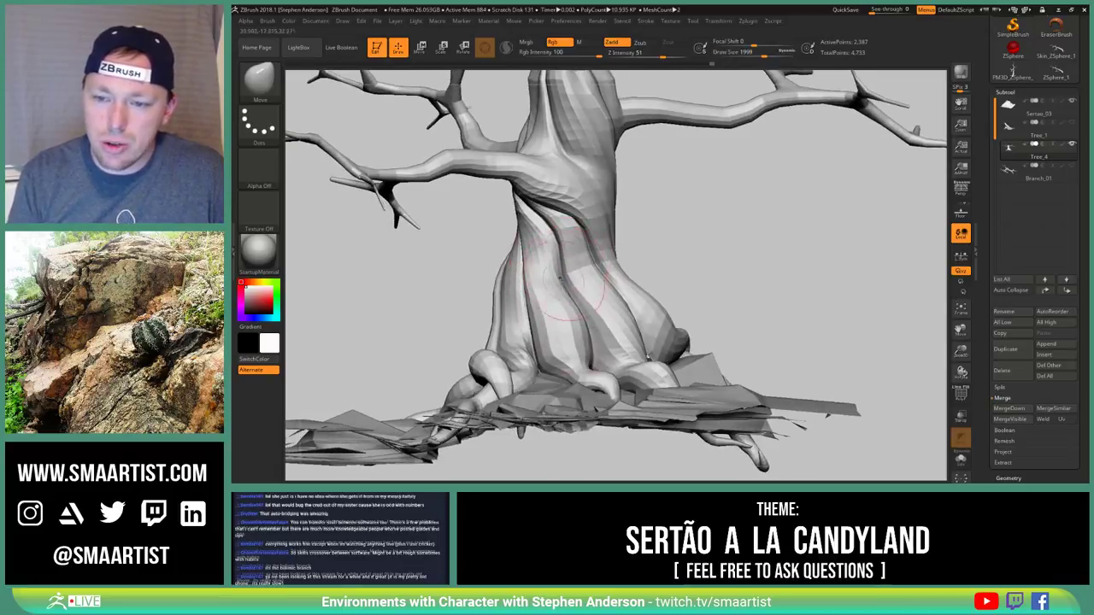
pyautogui.moveTo(574, 270); pyautogui.dragTo(586, 349, button='right')
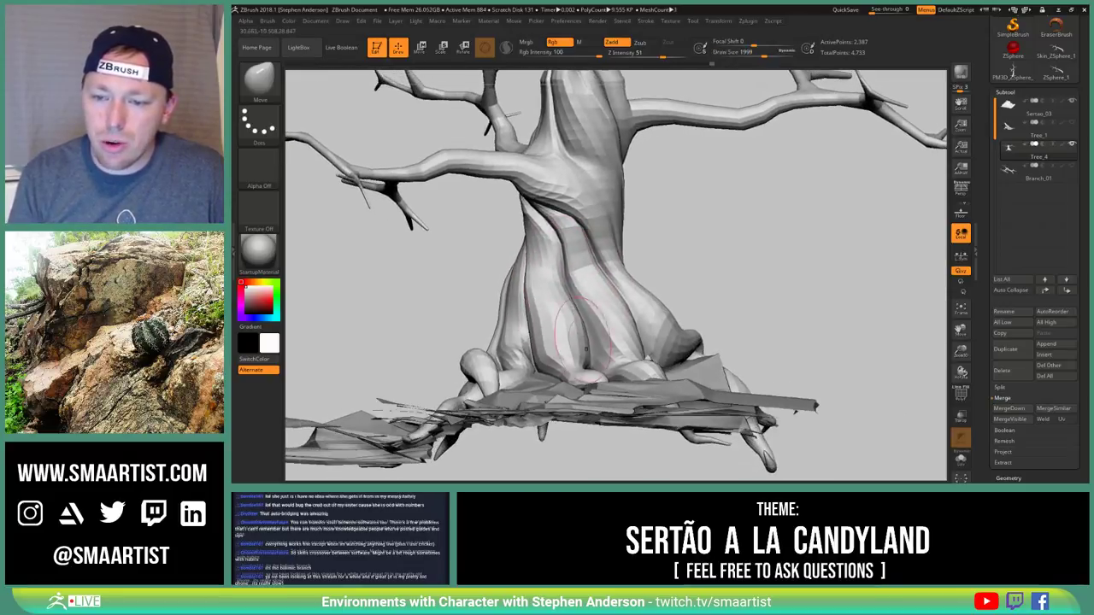
pyautogui.press('s')
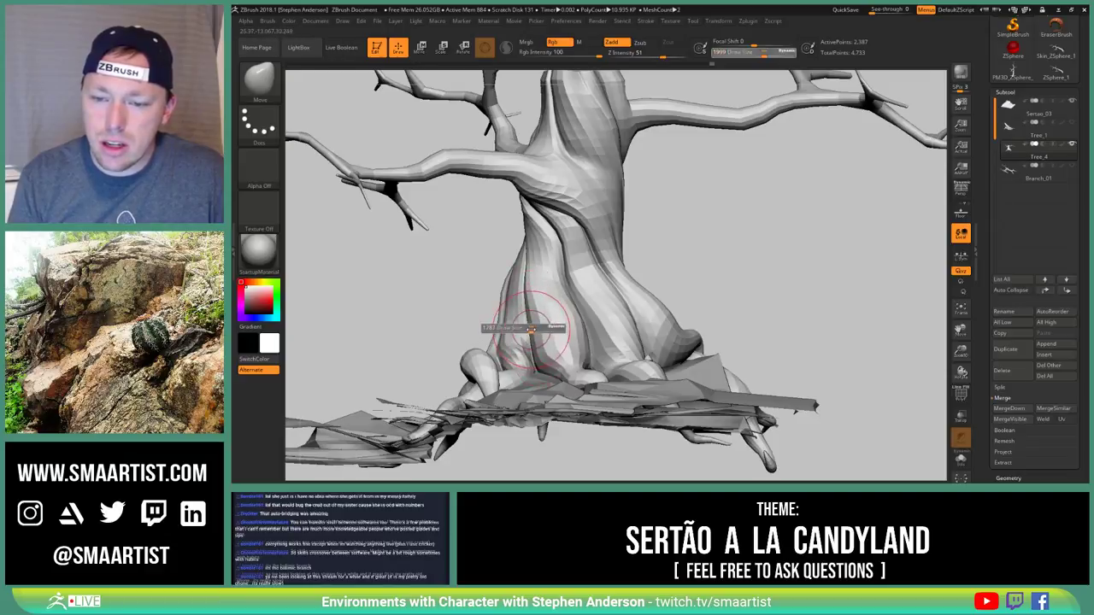
pyautogui.moveTo(525, 325); pyautogui.dragTo(513, 326)
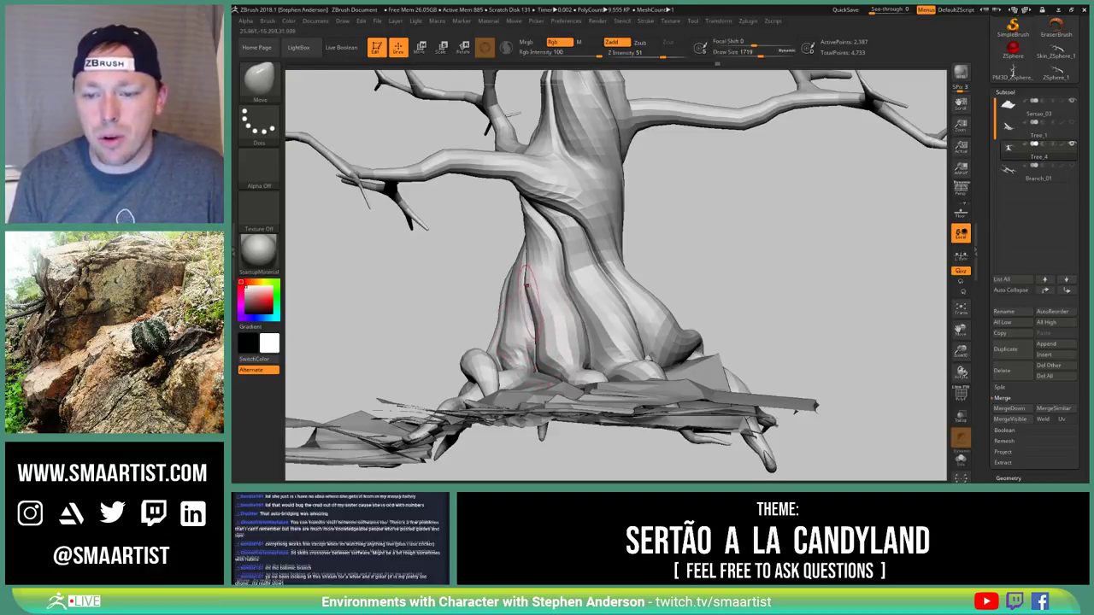
pyautogui.moveTo(505, 329); pyautogui.dragTo(543, 291, button='right')
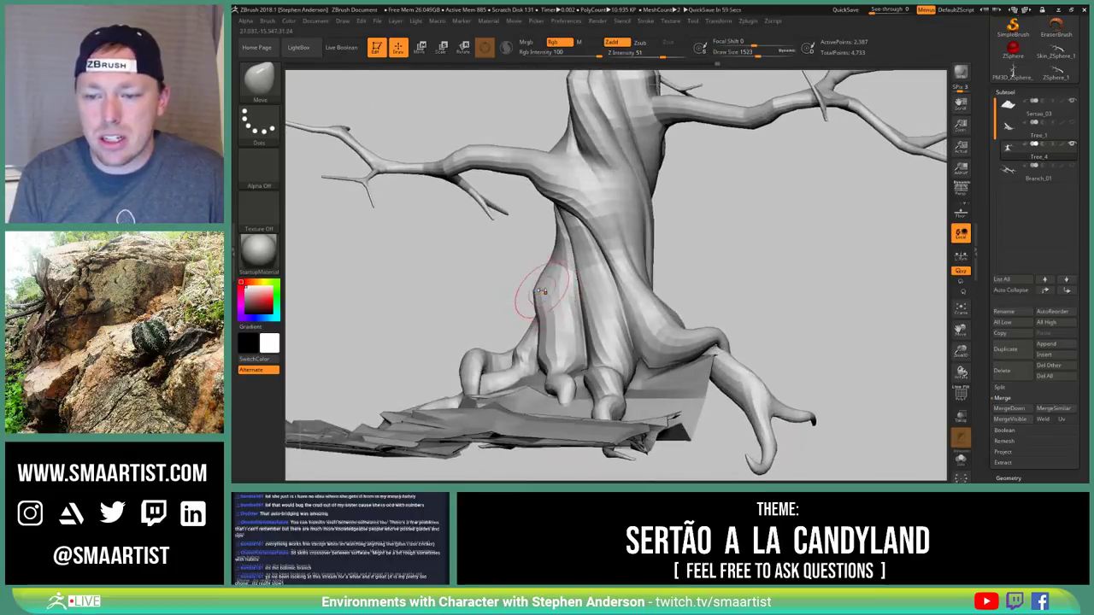
# Compare the mesh with and without Dynamic Subdivision, show the PolyFrame and set the Move brush's draw size to 1309
pyautogui.hotkey('shift', 'd')
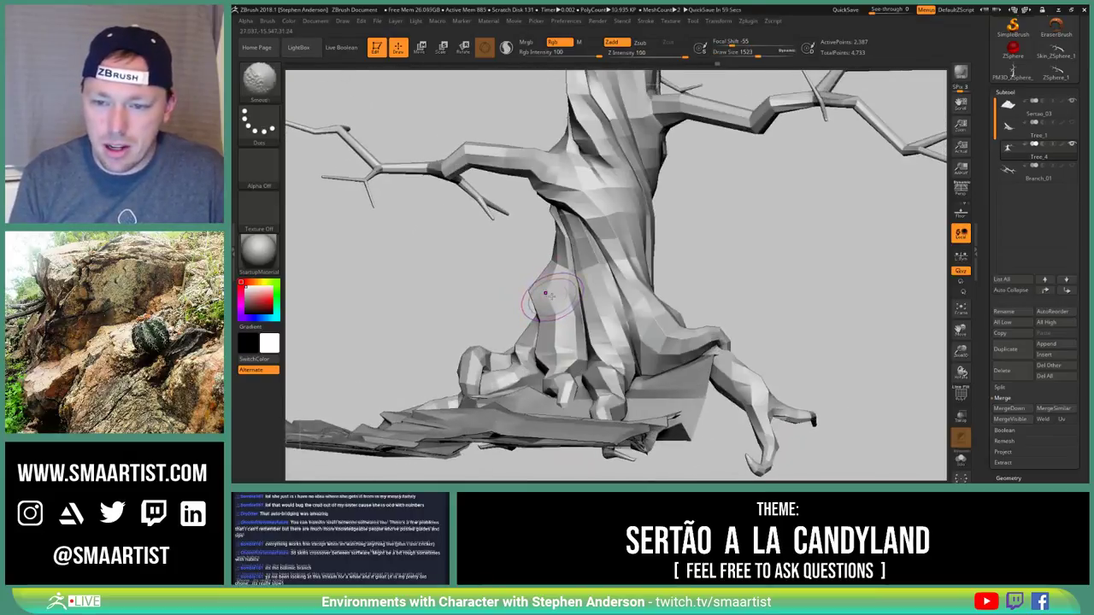
pyautogui.press('d')
pyautogui.hotkey('shift', 'f')
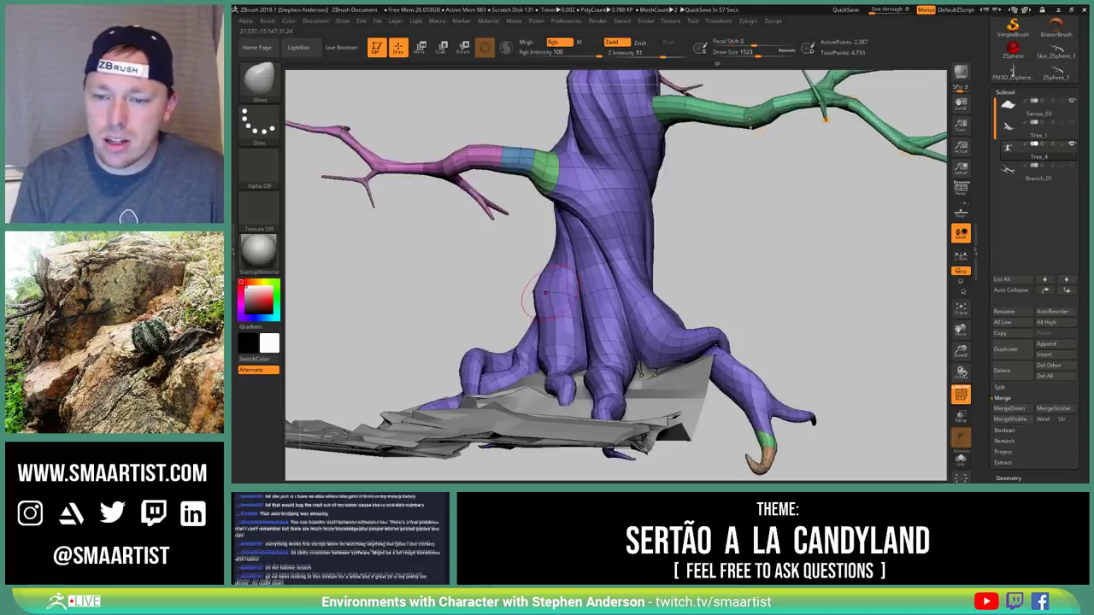
pyautogui.press('s')
pyautogui.moveTo(549, 293); pyautogui.dragTo(546, 293)
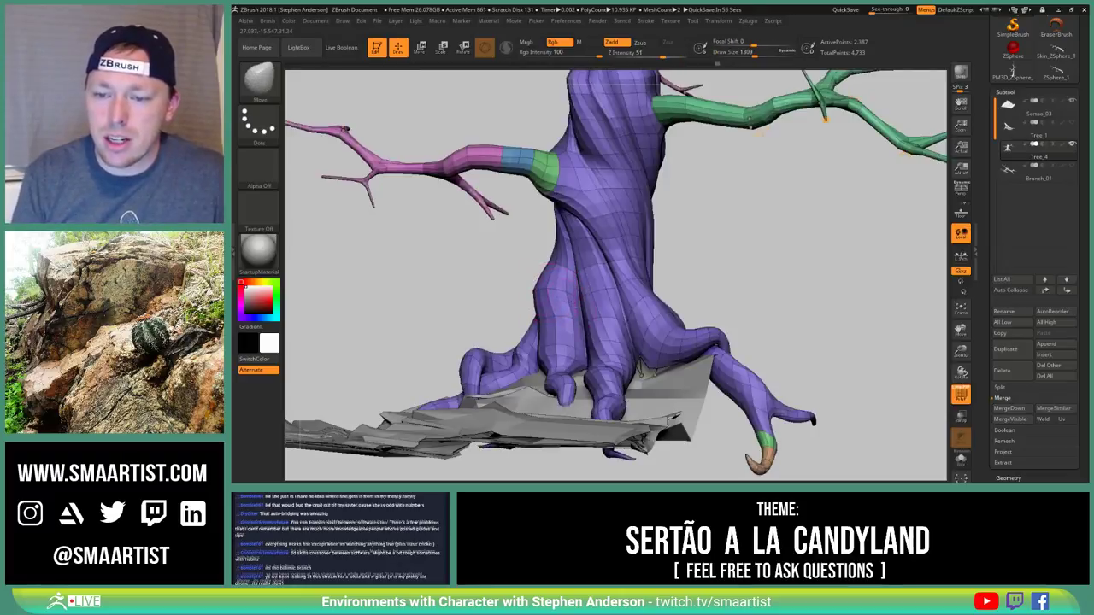
pyautogui.moveTo(496, 320); pyautogui.dragTo(504, 359)
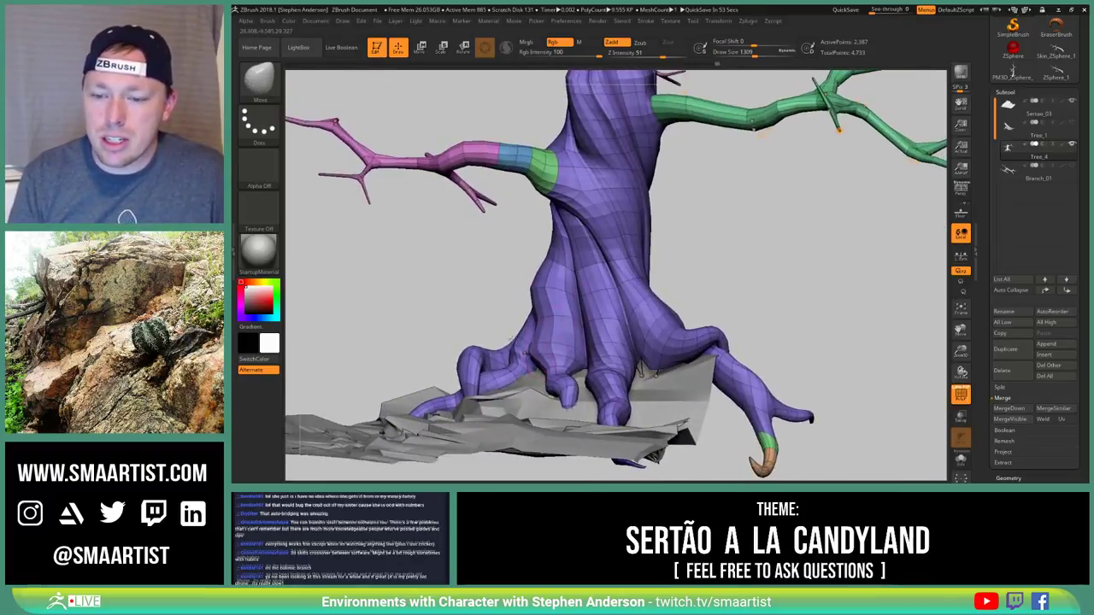
# Shape the lower end of the trunk fold above the short root with the Move brush at a draw size of 414
pyautogui.moveTo(524, 349); pyautogui.dragTo(547, 444, button='right')
pyautogui.moveTo(533, 367); pyautogui.dragTo(526, 347, button='right')
pyautogui.press('s')
pyautogui.moveTo(529, 344); pyautogui.dragTo(524, 344)
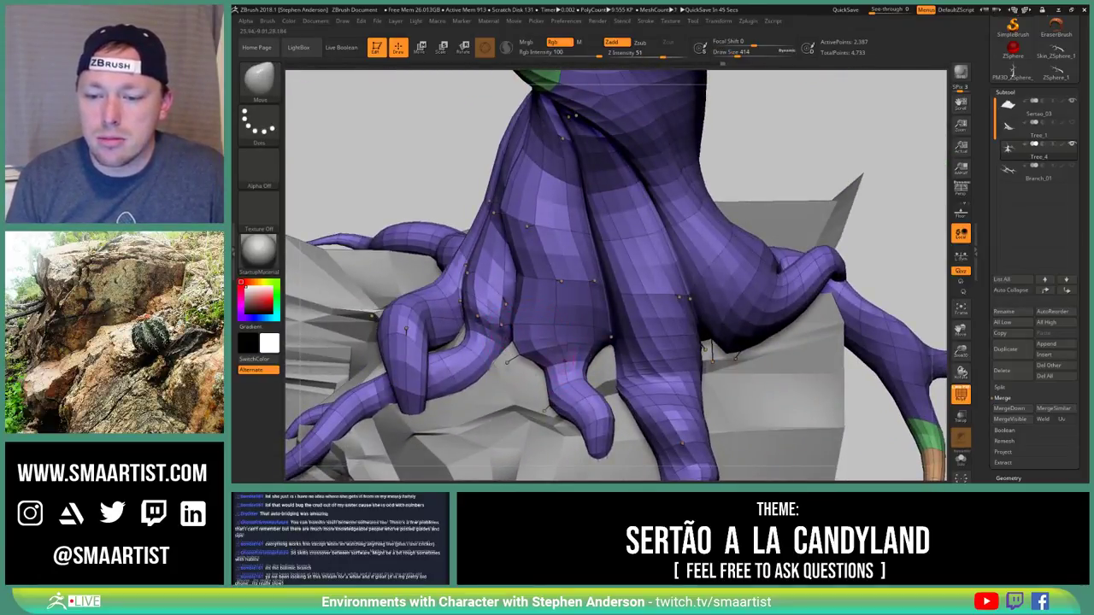
pyautogui.moveTo(510, 388); pyautogui.dragTo(530, 346, button='right')
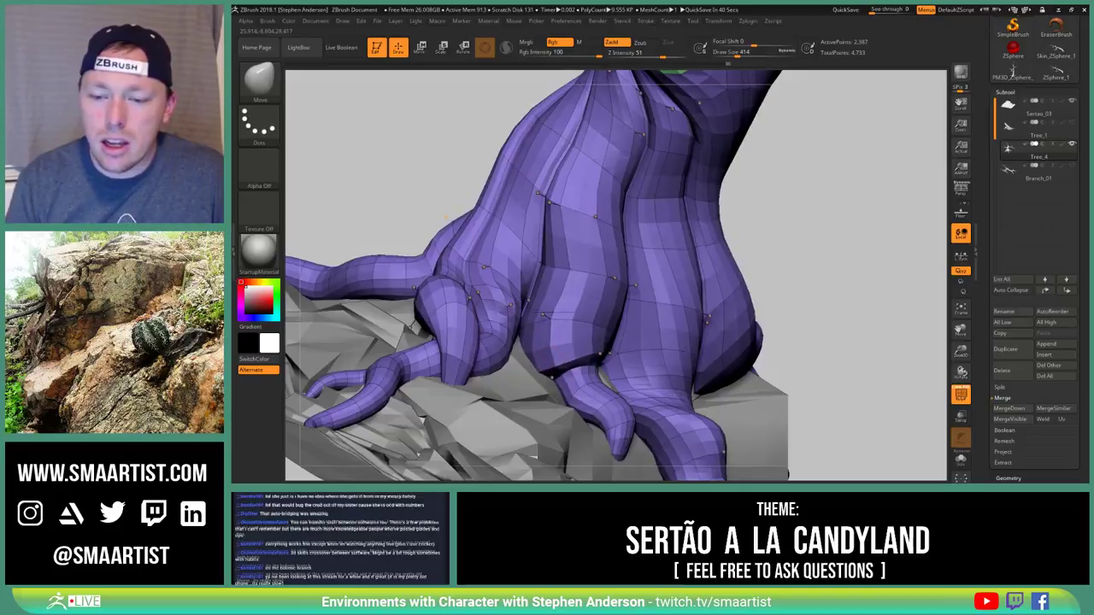
pyautogui.moveTo(602, 354); pyautogui.dragTo(430, 72)
# Move the bottom edge of the middle trunk fold so that it overhangs the root beneath it
pyautogui.hotkey('shift', 'f')
pyautogui.press('f')
pyautogui.moveTo(667, 320); pyautogui.dragTo(544, 334)
pyautogui.moveTo(543, 335); pyautogui.dragTo(589, 346, button='right')
pyautogui.hotkey('shift', 'f')
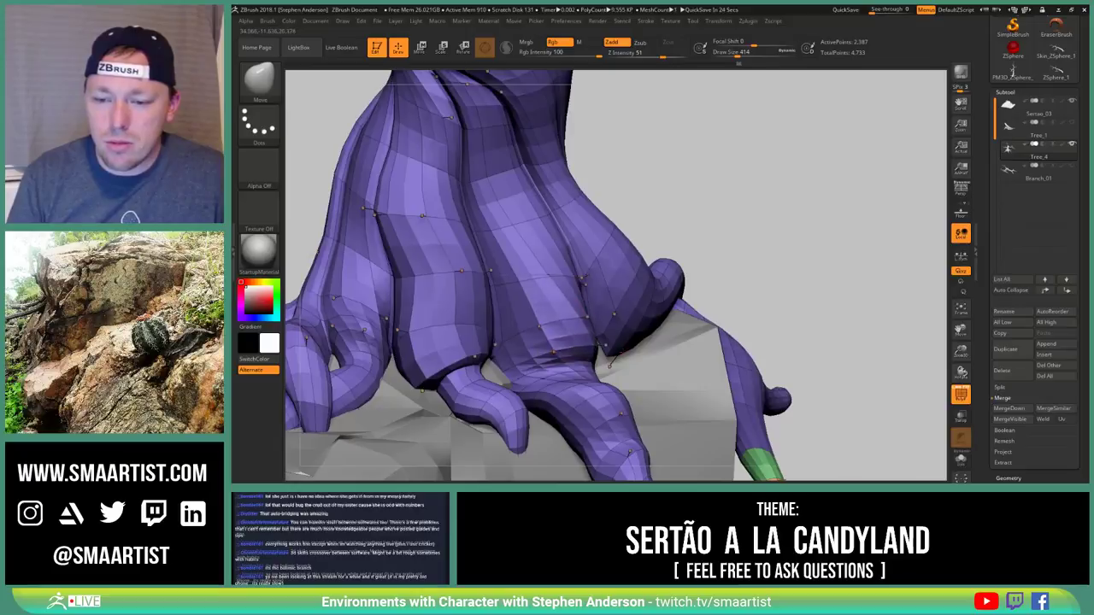
pyautogui.moveTo(565, 329)
pyautogui.mouseDown()
pyautogui.moveTo(621, 334)
pyautogui.moveTo(581, 357)
pyautogui.moveTo(554, 355)
pyautogui.mouseUp()
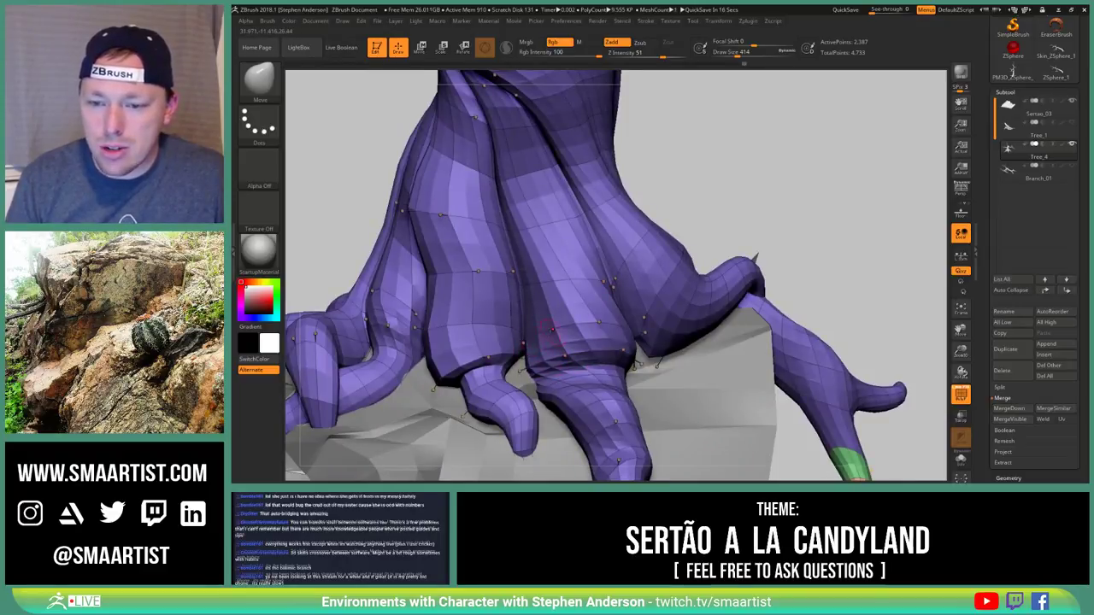
# Hide the PolyFrame and reshape the root under the middle fold with the Move brush at draw sizes of 810 and 1251
pyautogui.moveTo(553, 330)
pyautogui.mouseDown(button='right')
pyautogui.moveTo(615, 346)
pyautogui.moveTo(589, 295)
pyautogui.moveTo(544, 343)
pyautogui.moveTo(530, 335)
pyautogui.moveTo(518, 360)
pyautogui.moveTo(541, 358)
pyautogui.moveTo(516, 359)
pyautogui.mouseUp(button='right')
pyautogui.hotkey('shift', 'f')
pyautogui.press('s')
pyautogui.moveTo(525, 364); pyautogui.dragTo(529, 362)
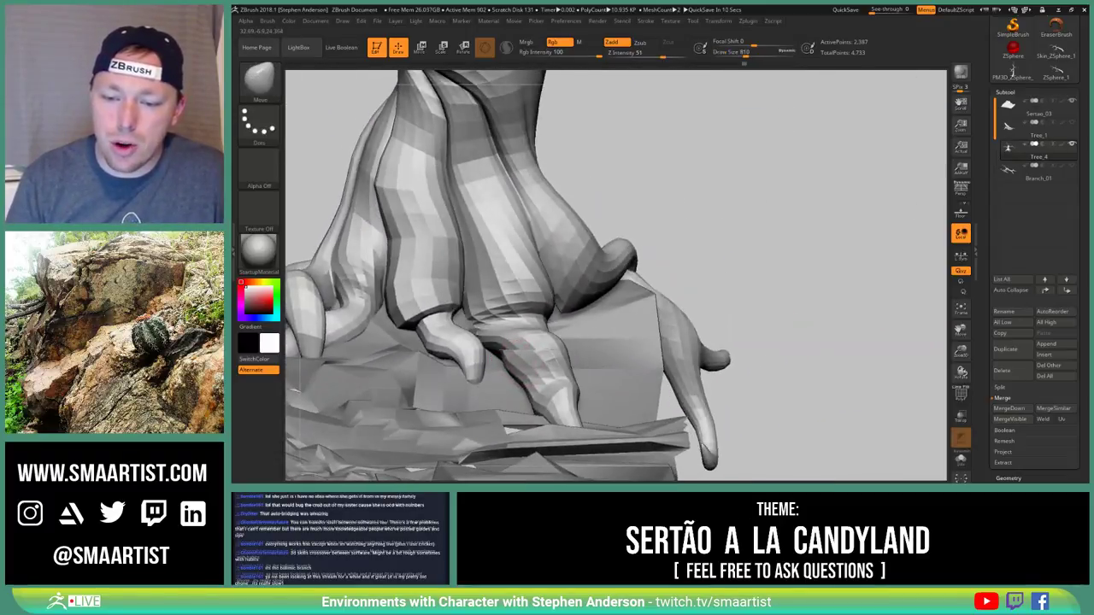
pyautogui.moveTo(492, 375); pyautogui.dragTo(557, 354, button='right')
pyautogui.press('s')
pyautogui.moveTo(550, 345); pyautogui.dragTo(557, 345)
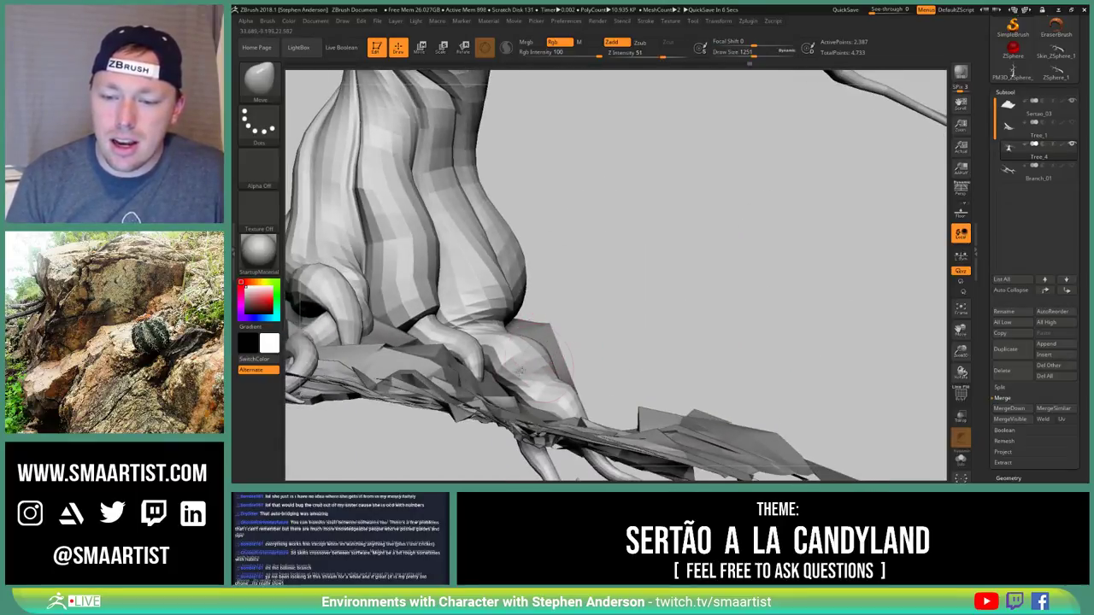
# Thicken the middle root and bend its tip against the rock with the Move brush, reducing the draw size to 833
pyautogui.moveTo(547, 359)
pyautogui.mouseDown(button='right')
pyautogui.moveTo(548, 381)
pyautogui.moveTo(517, 357)
pyautogui.moveTo(525, 350)
pyautogui.moveTo(473, 409)
pyautogui.mouseUp(button='right')
pyautogui.moveTo(519, 349); pyautogui.dragTo(562, 325, button='right')
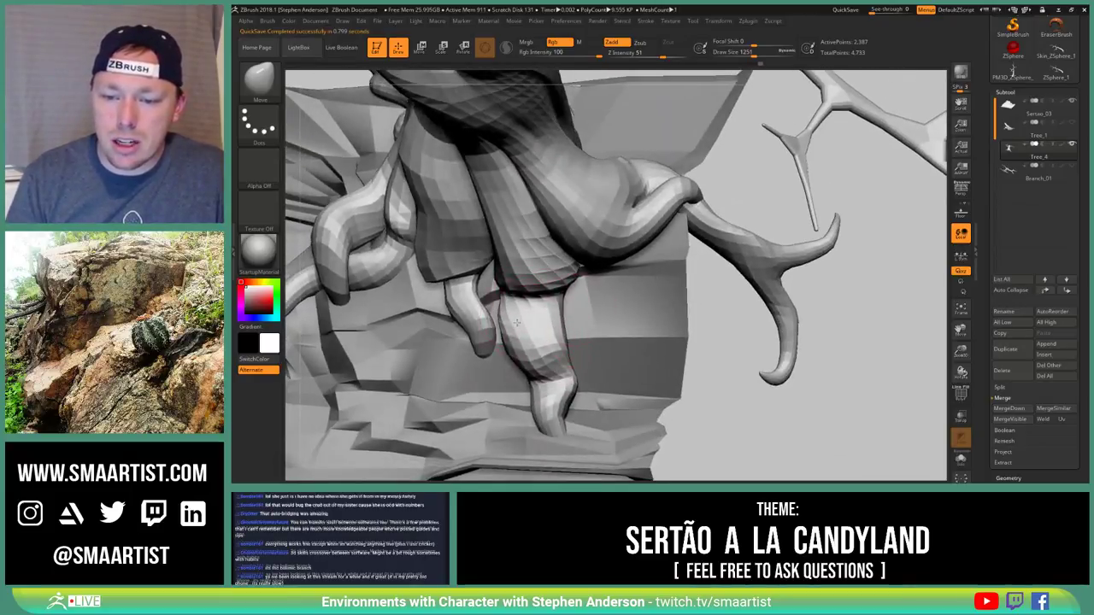
pyautogui.moveTo(526, 342)
pyautogui.mouseDown(button='right')
pyautogui.moveTo(558, 391)
pyautogui.moveTo(513, 423)
pyautogui.moveTo(520, 446)
pyautogui.mouseUp(button='right')
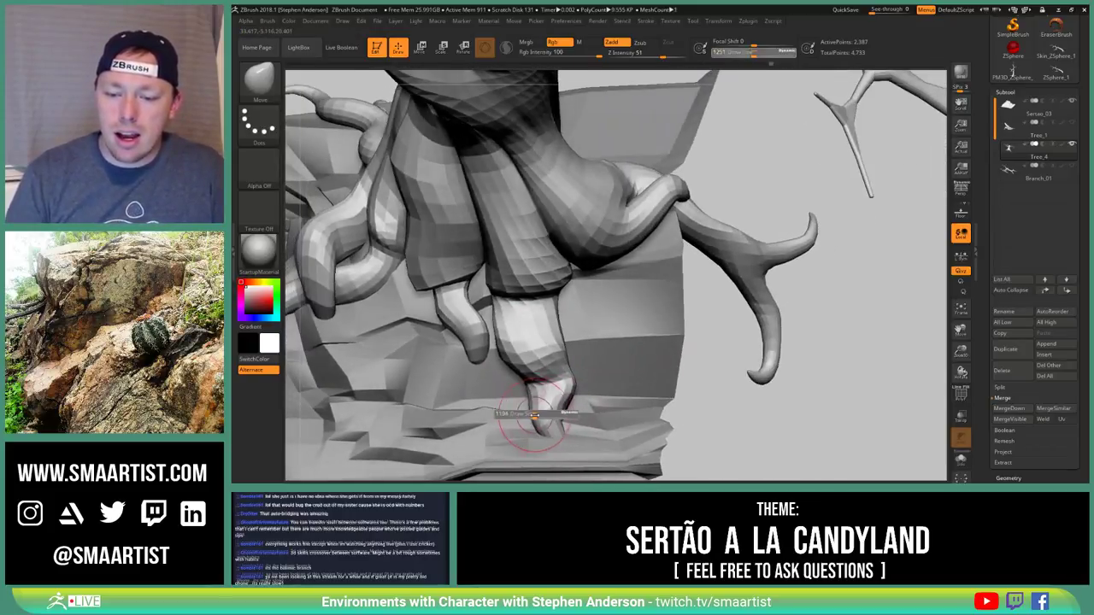
pyautogui.moveTo(508, 409); pyautogui.dragTo(540, 417, button='right')
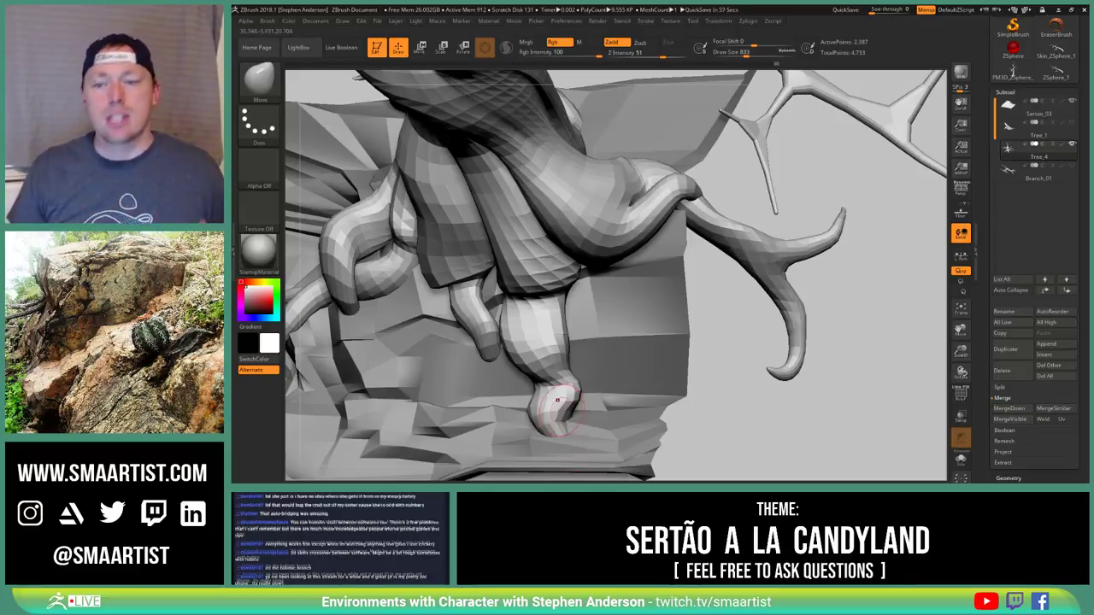
pyautogui.moveTo(526, 280)
pyautogui.mouseDown(button='right')
pyautogui.moveTo(520, 287)
pyautogui.moveTo(511, 274)
pyautogui.moveTo(541, 302)
pyautogui.moveTo(566, 299)
pyautogui.mouseUp(button='right')
# Show the PolyFrame, mask the partial edge loop at the bottom of the middle fold with ZModeler, and invert the mask
pyautogui.hotkey('shift', 'f')
pyautogui.press('b')
pyautogui.press('z')
pyautogui.press('m')
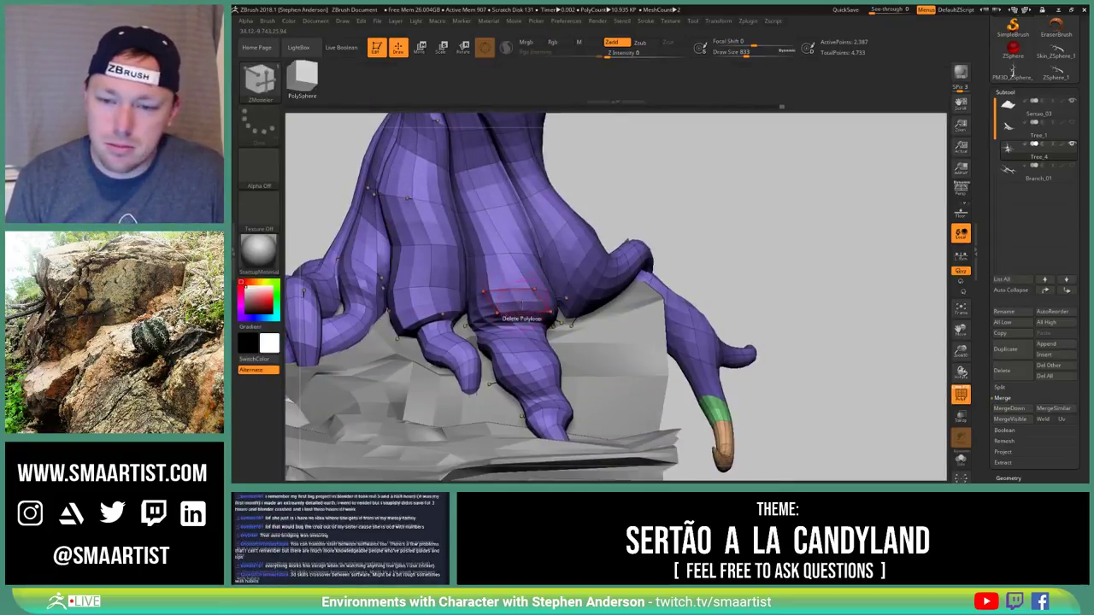
pyautogui.press('space')
pyautogui.click(524, 247)
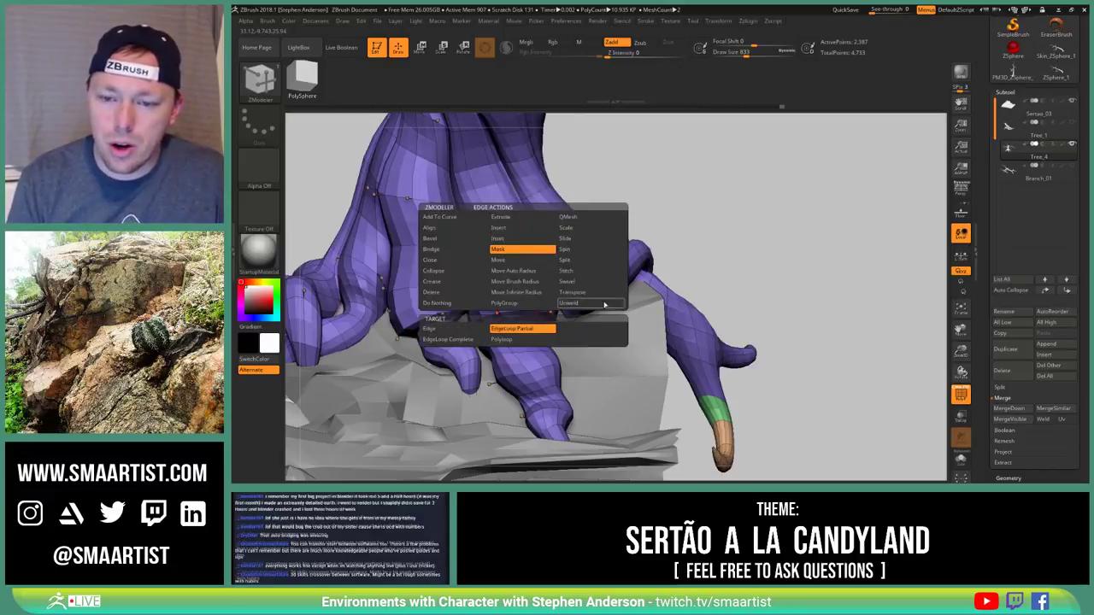
pyautogui.click(599, 304)
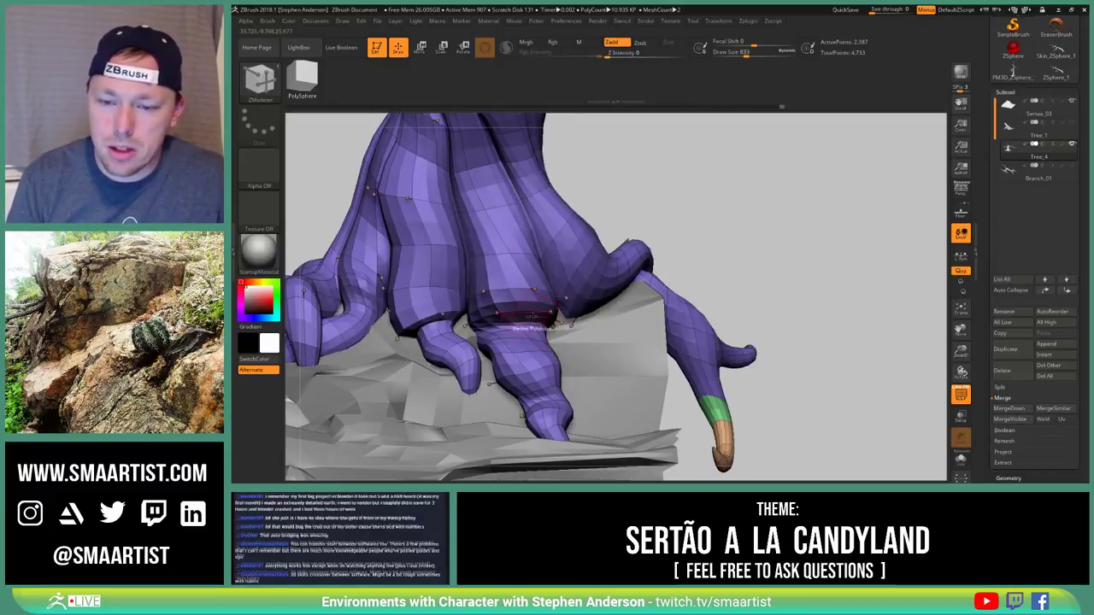
pyautogui.keyDown('ctrl'); pyautogui.click(763, 234); pyautogui.keyUp('ctrl')
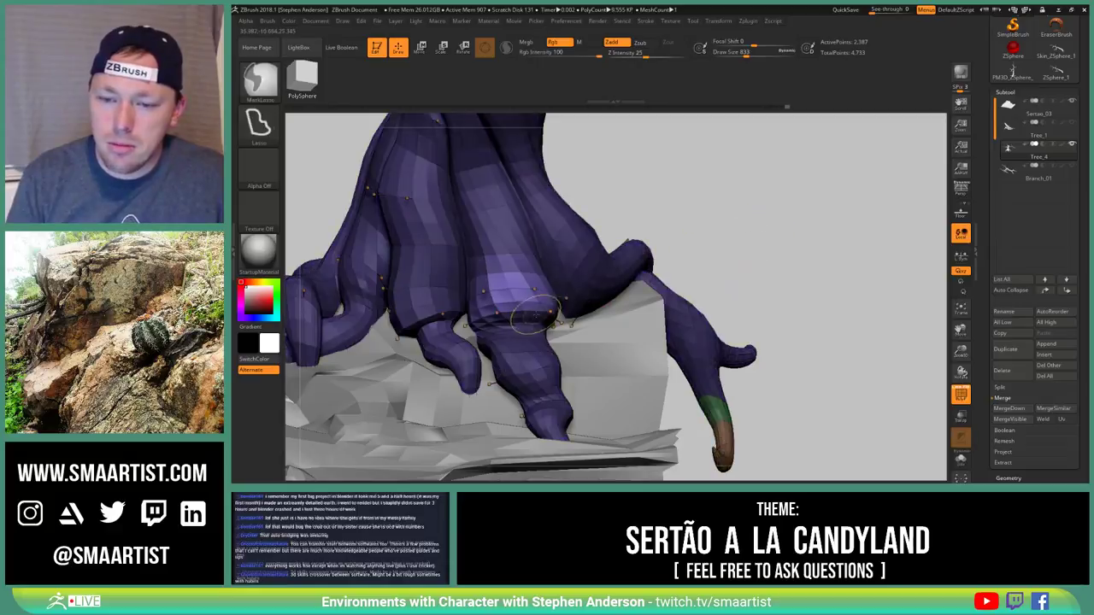
# Pull the unmasked lower rim of the middle fold down over the root with the Move brush at a draw size of 843
pyautogui.press('b')
pyautogui.press('m')
pyautogui.press('v')
pyautogui.moveTo(512, 310); pyautogui.dragTo(549, 299, button='right')
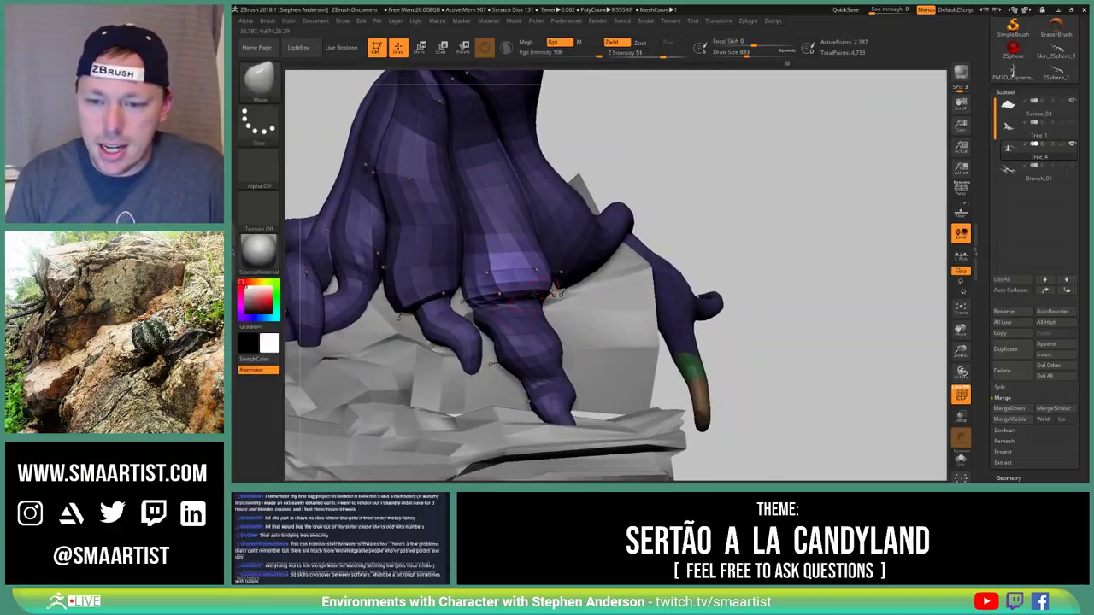
pyautogui.press('s')
pyautogui.click(544, 295)
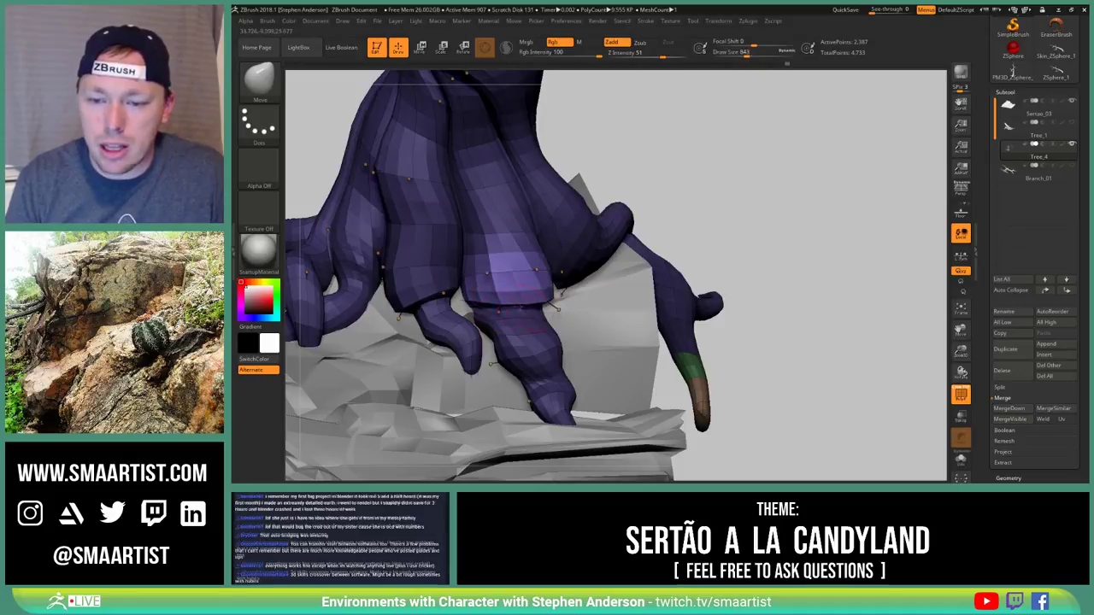
# Clear the mask from the trunk fold and hide the PolyFrame on the tree
pyautogui.moveTo(497, 323); pyautogui.dragTo(586, 257, button='right')
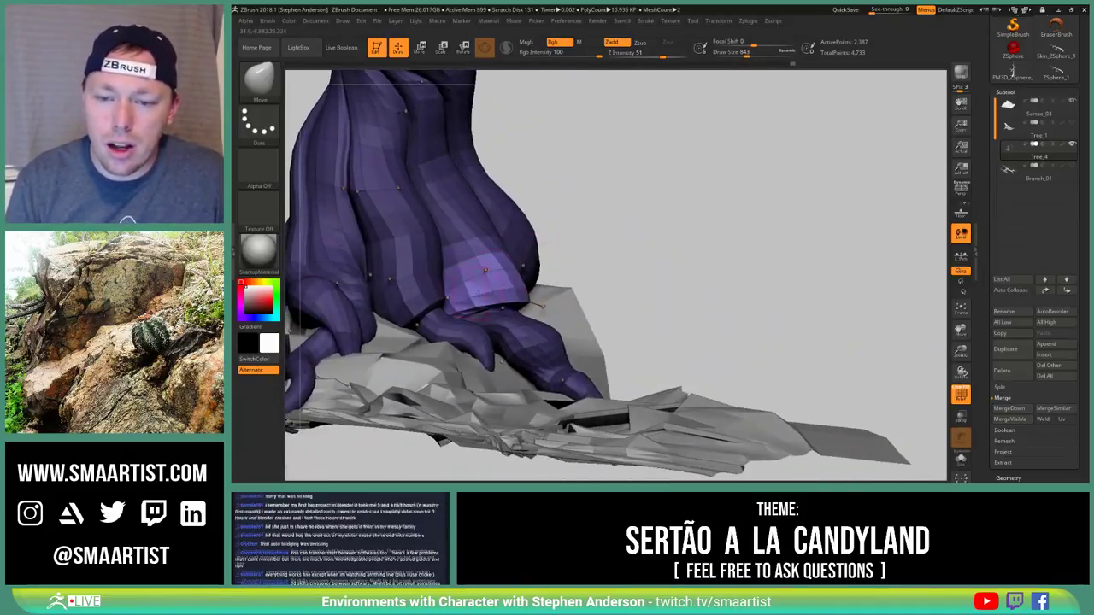
pyautogui.moveTo(490, 313); pyautogui.dragTo(641, 284, button='right')
pyautogui.keyDown('ctrl'); pyautogui.moveTo(726, 254); pyautogui.dragTo(764, 278); pyautogui.keyUp('ctrl')
pyautogui.hotkey('shift', 'f')
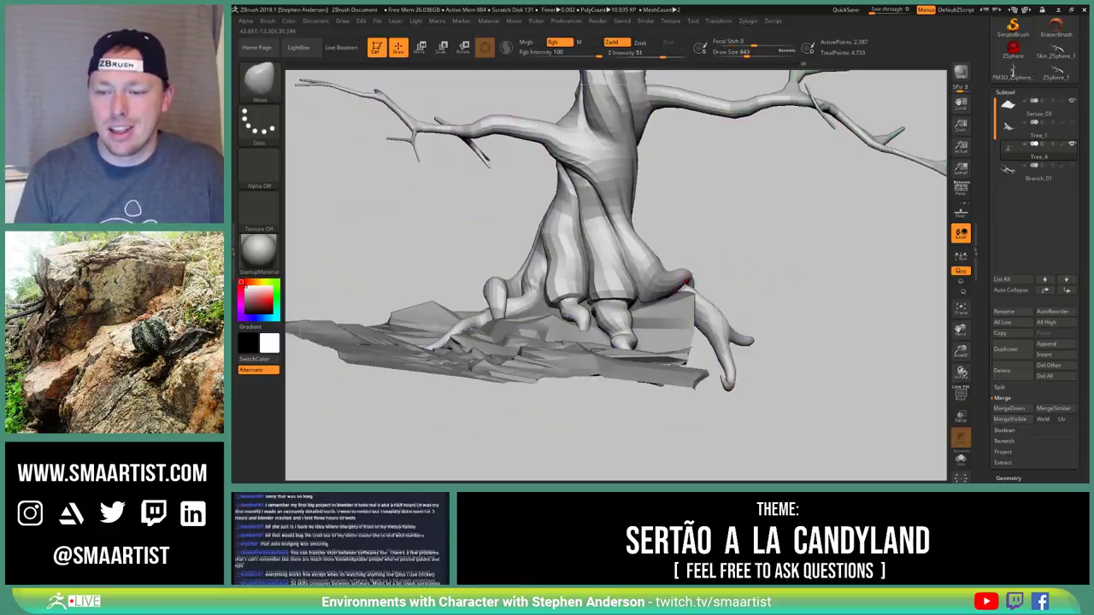
pyautogui.moveTo(687, 279)
pyautogui.mouseDown(button='right')
pyautogui.moveTo(727, 282)
pyautogui.moveTo(745, 262)
pyautogui.moveTo(672, 280)
pyautogui.moveTo(618, 273)
pyautogui.moveTo(602, 296)
pyautogui.moveTo(632, 301)
pyautogui.moveTo(626, 289)
pyautogui.mouseUp(button='right')
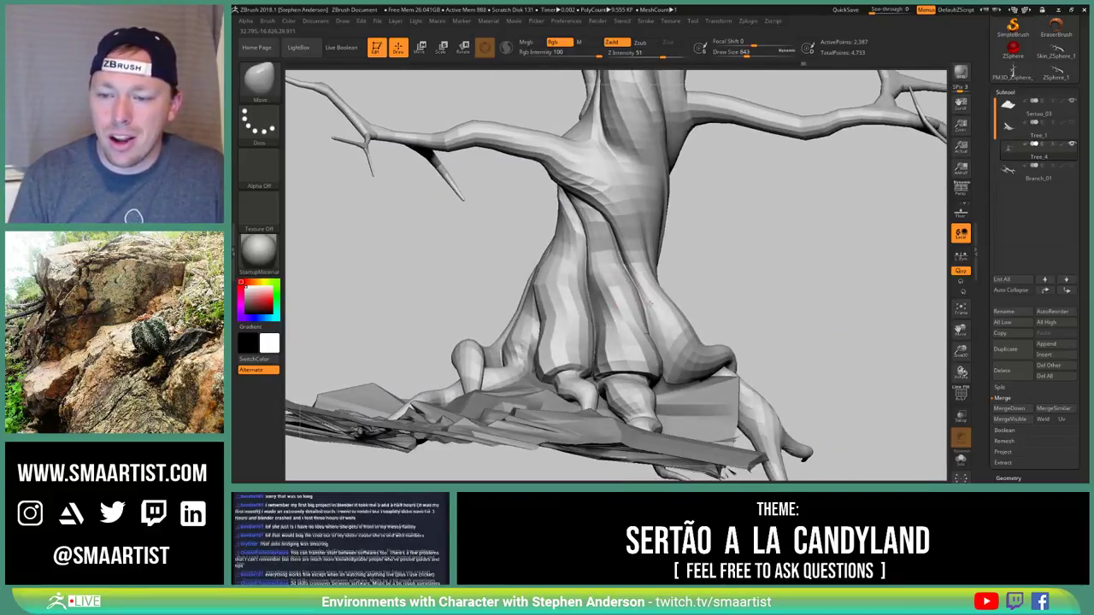
# Show the reference image board with the rock and candy photos over the canvas beside the tree
pyautogui.click(672, 21)
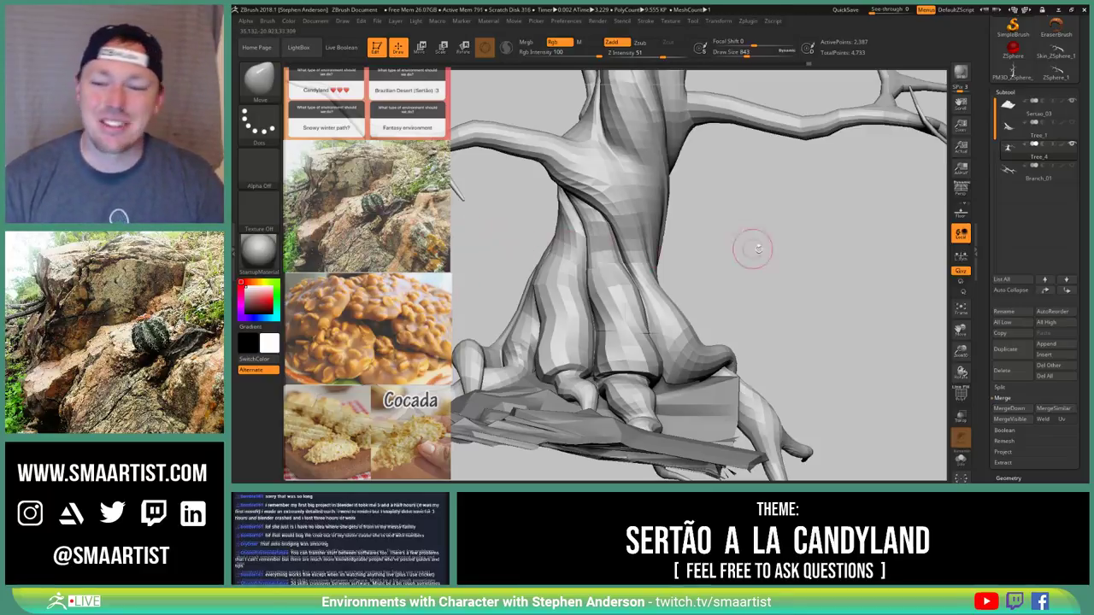
pyautogui.moveTo(752, 248)
pyautogui.mouseDown()
pyautogui.moveTo(786, 268)
pyautogui.moveTo(806, 262)
pyautogui.moveTo(745, 266)
pyautogui.moveTo(745, 276)
pyautogui.moveTo(744, 261)
pyautogui.mouseUp()
pyautogui.rightClick(686, 326)
pyautogui.click(657, 308)
pyautogui.moveTo(657, 308); pyautogui.dragTo(674, 316)
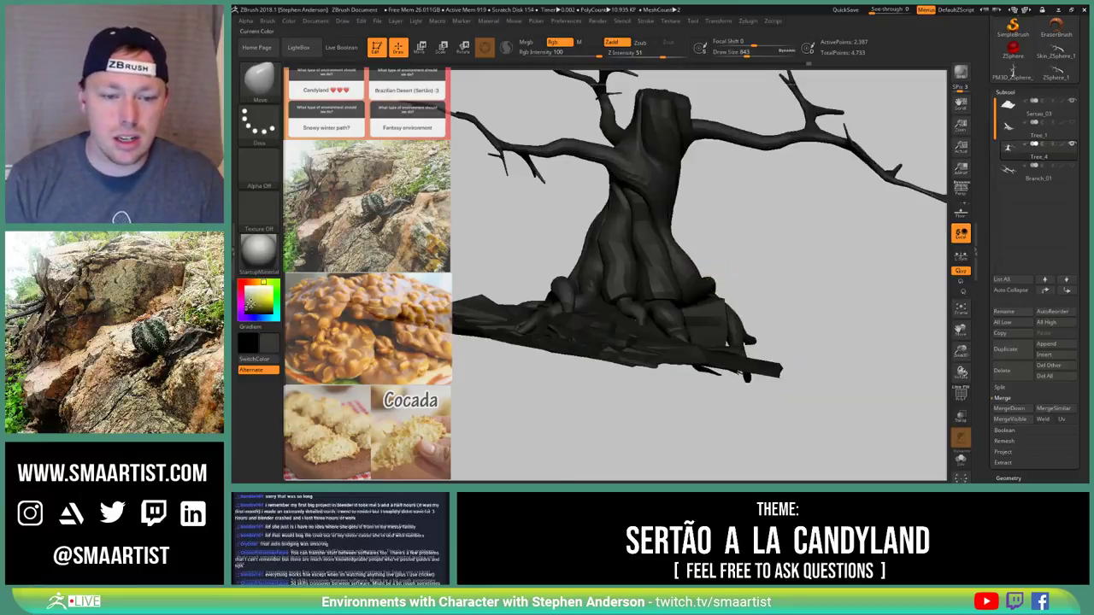
# Try a dark main colour on the tree and rock
pyautogui.moveTo(250, 304); pyautogui.dragTo(240, 285)
pyautogui.click(248, 290)
pyautogui.moveTo(752, 281)
pyautogui.mouseDown(button='right')
pyautogui.moveTo(680, 273)
pyautogui.moveTo(683, 376)
pyautogui.moveTo(638, 344)
pyautogui.moveTo(683, 346)
pyautogui.moveTo(630, 342)
pyautogui.moveTo(636, 325)
pyautogui.moveTo(652, 336)
pyautogui.mouseUp(button='right')
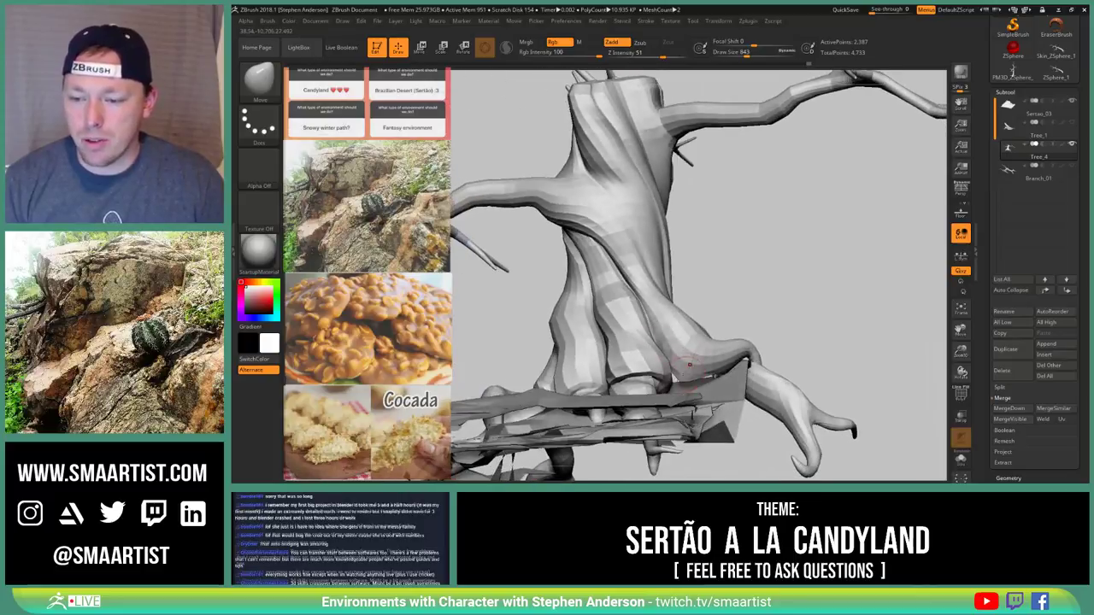
# Enlarge the Move brush's draw size to 2261 and make the rock the active subtool
pyautogui.press('s')
pyautogui.moveTo(690, 365); pyautogui.dragTo(698, 366)
pyautogui.moveTo(700, 366)
pyautogui.mouseDown(button='right')
pyautogui.moveTo(740, 366)
pyautogui.moveTo(690, 388)
pyautogui.mouseUp(button='right')
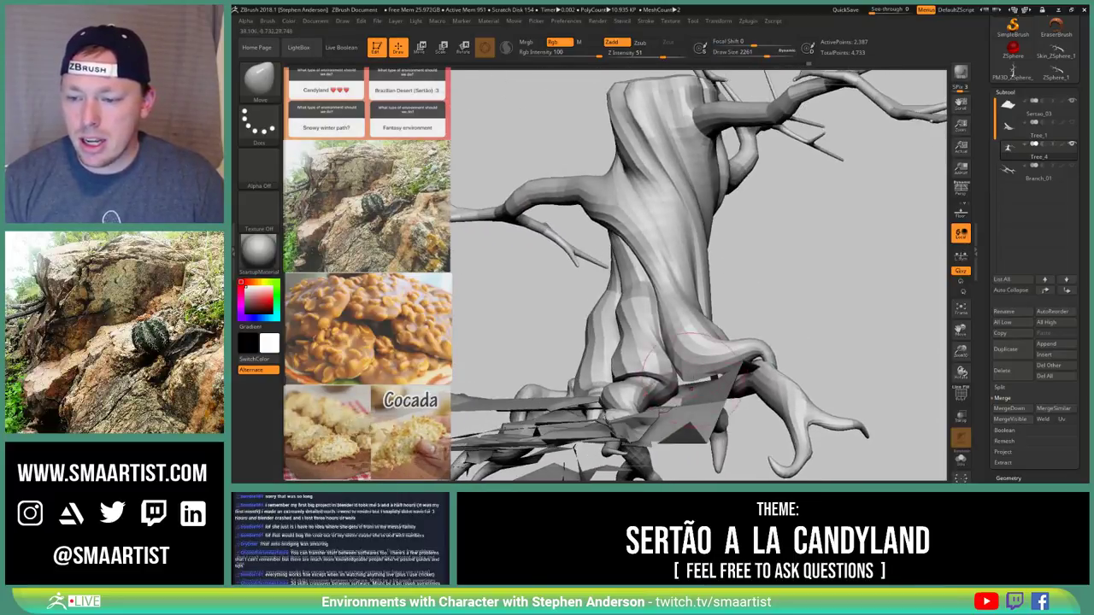
pyautogui.moveTo(690, 381); pyautogui.dragTo(705, 408)
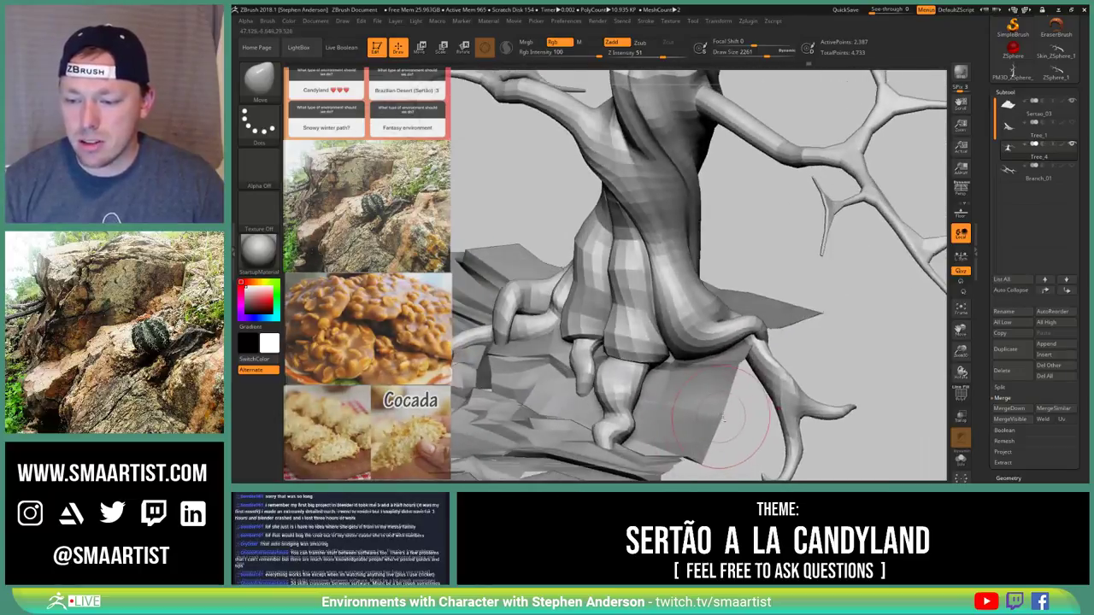
pyautogui.keyDown('alt'); pyautogui.click(708, 414); pyautogui.keyUp('alt')
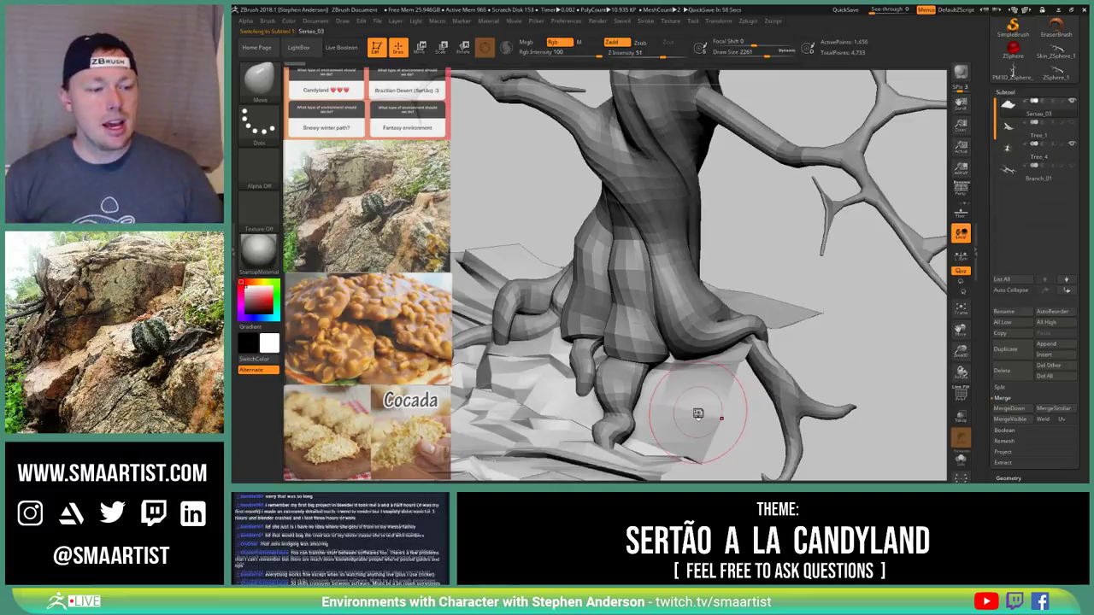
# Save the project with the tree and rock
pyautogui.moveTo(698, 413); pyautogui.dragTo(703, 391, button='right')
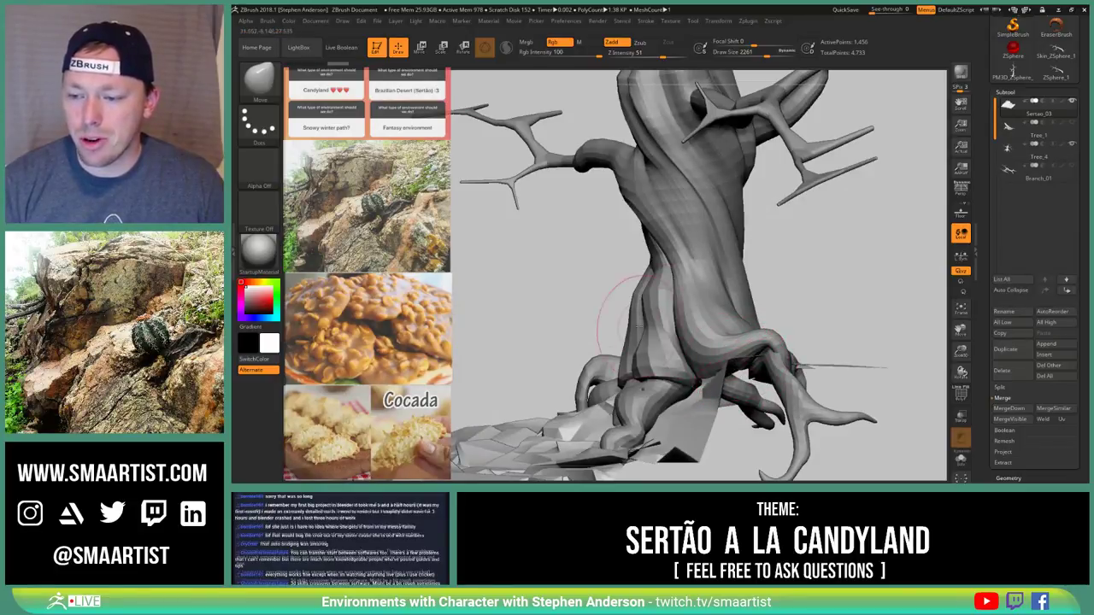
pyautogui.moveTo(697, 385)
pyautogui.mouseDown(button='right')
pyautogui.moveTo(717, 369)
pyautogui.moveTo(775, 377)
pyautogui.moveTo(673, 380)
pyautogui.moveTo(727, 373)
pyautogui.moveTo(803, 294)
pyautogui.moveTo(749, 342)
pyautogui.moveTo(744, 325)
pyautogui.moveTo(719, 332)
pyautogui.mouseUp(button='right')
pyautogui.moveTo(821, 315)
pyautogui.mouseDown(button='right')
pyautogui.moveTo(723, 338)
pyautogui.moveTo(540, 330)
pyautogui.moveTo(605, 336)
pyautogui.mouseUp(button='right')
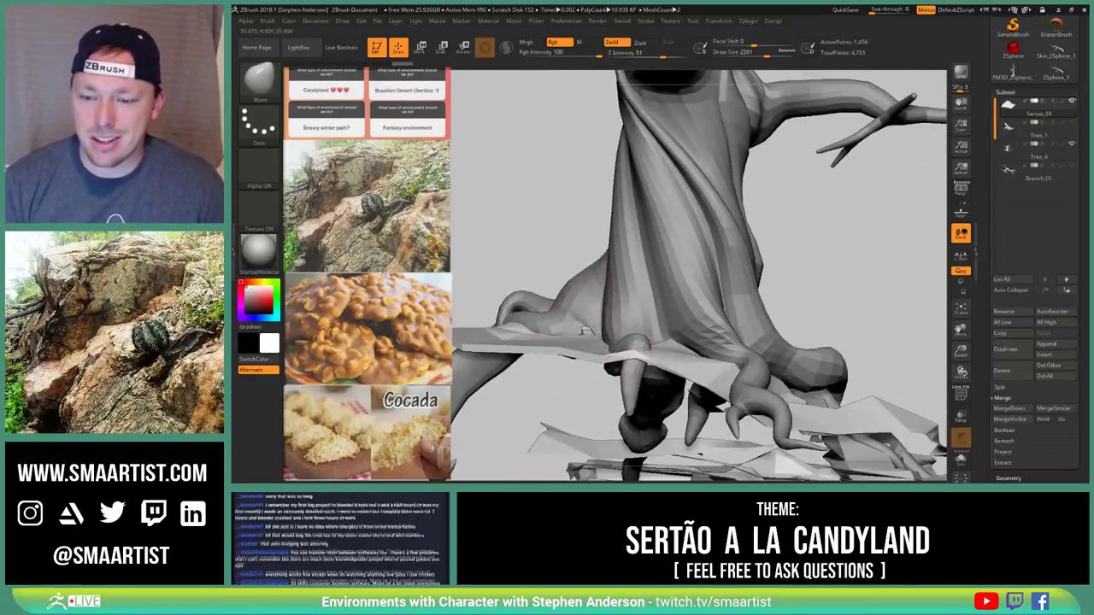
pyautogui.moveTo(567, 298)
pyautogui.mouseDown(button='right')
pyautogui.moveTo(611, 376)
pyautogui.moveTo(609, 329)
pyautogui.moveTo(669, 343)
pyautogui.moveTo(696, 325)
pyautogui.moveTo(705, 338)
pyautogui.moveTo(696, 367)
pyautogui.moveTo(709, 359)
pyautogui.moveTo(677, 358)
pyautogui.moveTo(707, 355)
pyautogui.mouseUp(button='right')
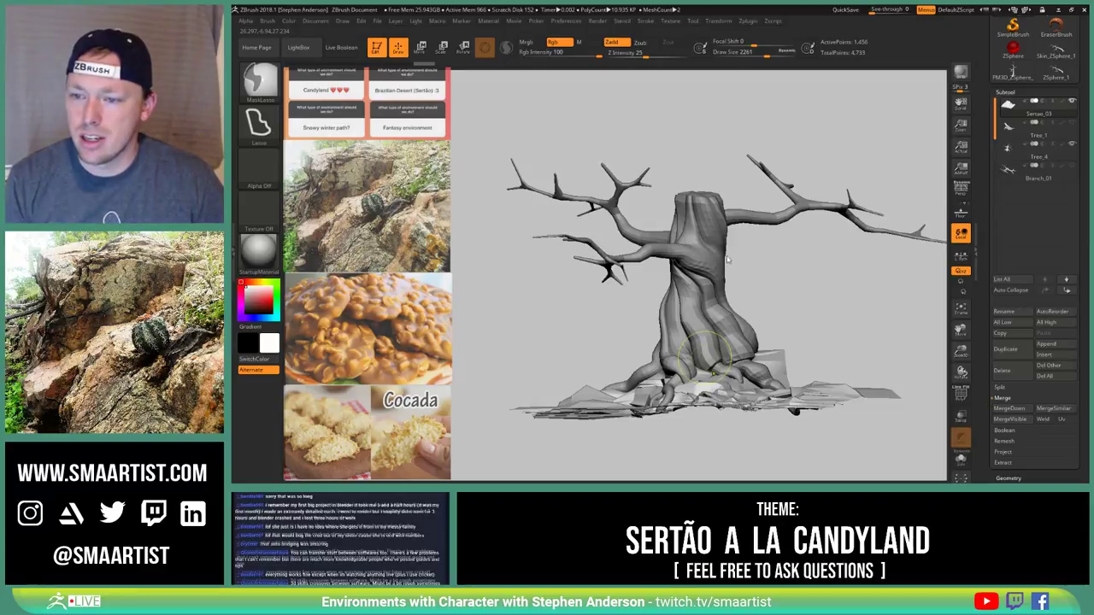
pyautogui.hotkey('ctrl', 's')
pyautogui.moveTo(770, 274)
pyautogui.mouseDown()
pyautogui.moveTo(761, 264)
pyautogui.moveTo(799, 271)
pyautogui.moveTo(745, 278)
pyautogui.moveTo(906, 291)
pyautogui.moveTo(786, 150)
pyautogui.moveTo(286, 197)
pyautogui.moveTo(286, 272)
pyautogui.moveTo(726, 300)
pyautogui.mouseUp()
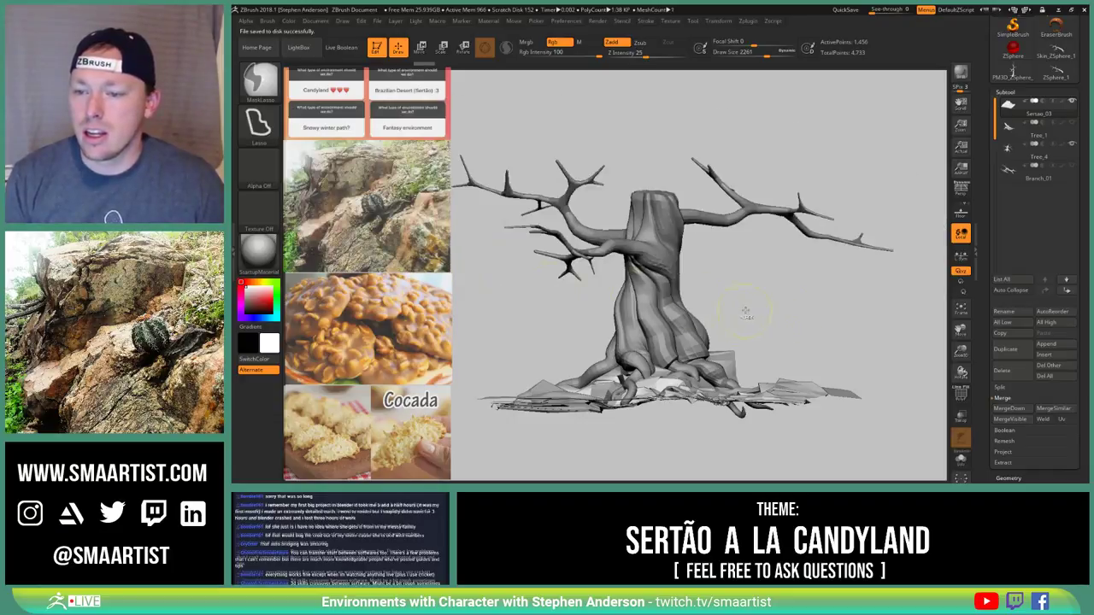
# Mask the lower trunk and roots of Tree_4 and shift the upper trunk and branches sideways with the gizmo
pyautogui.keyDown('alt'); pyautogui.click(672, 300); pyautogui.keyUp('alt')
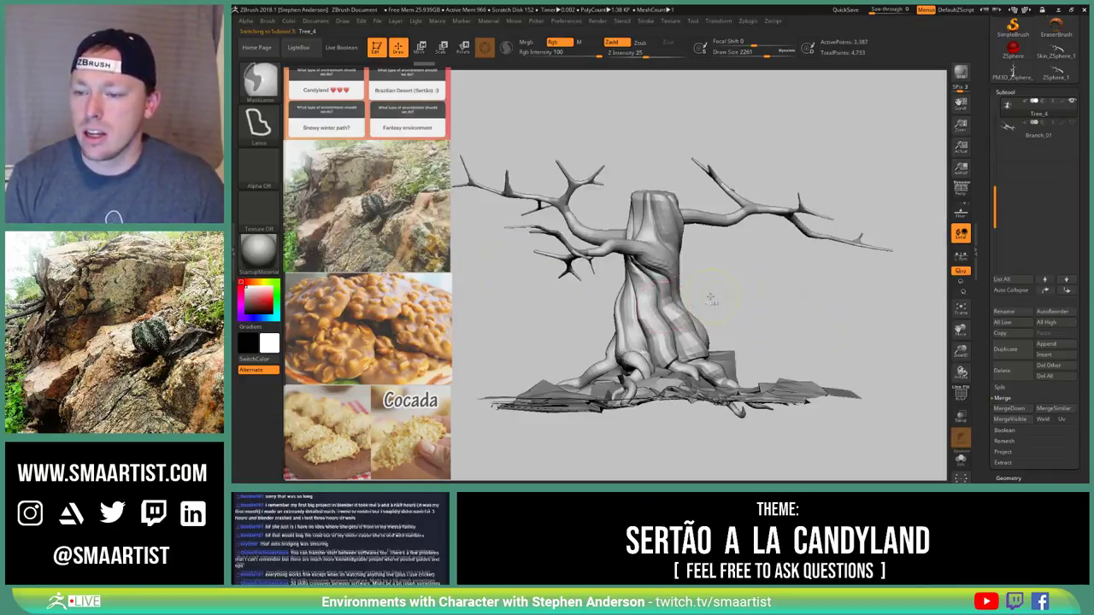
pyautogui.moveTo(716, 297)
pyautogui.keyDown('ctrl'); pyautogui.mouseDown()
pyautogui.moveTo(947, 219)
pyautogui.moveTo(287, 120)
pyautogui.moveTo(291, 265)
pyautogui.moveTo(440, 286)
pyautogui.mouseUp(); pyautogui.keyUp('ctrl')
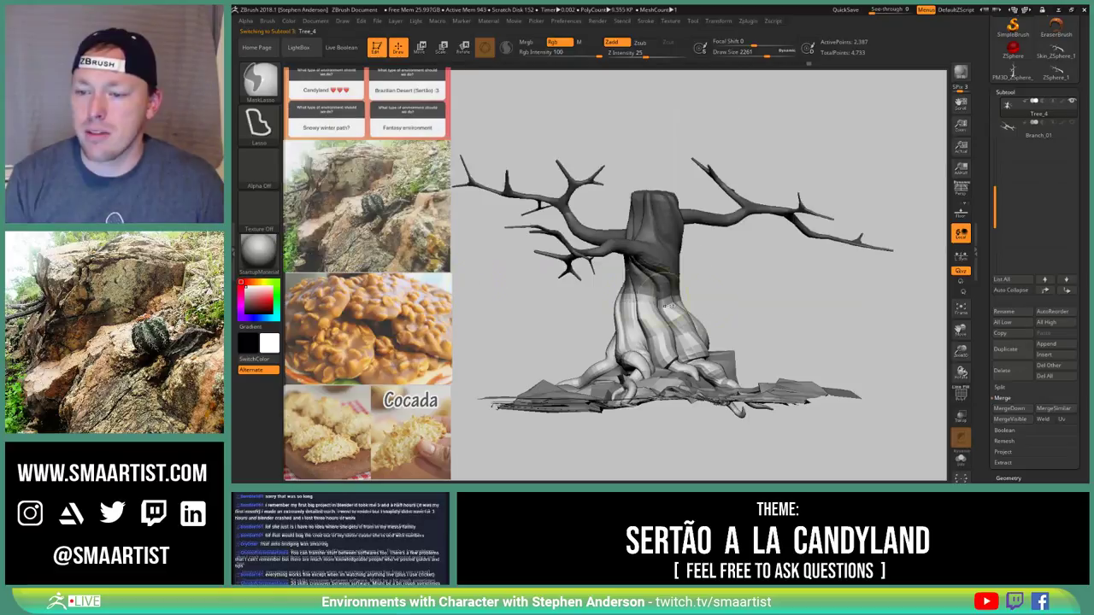
pyautogui.keyDown('ctrl'); pyautogui.click(729, 309); pyautogui.keyUp('ctrl')
pyautogui.press('w')
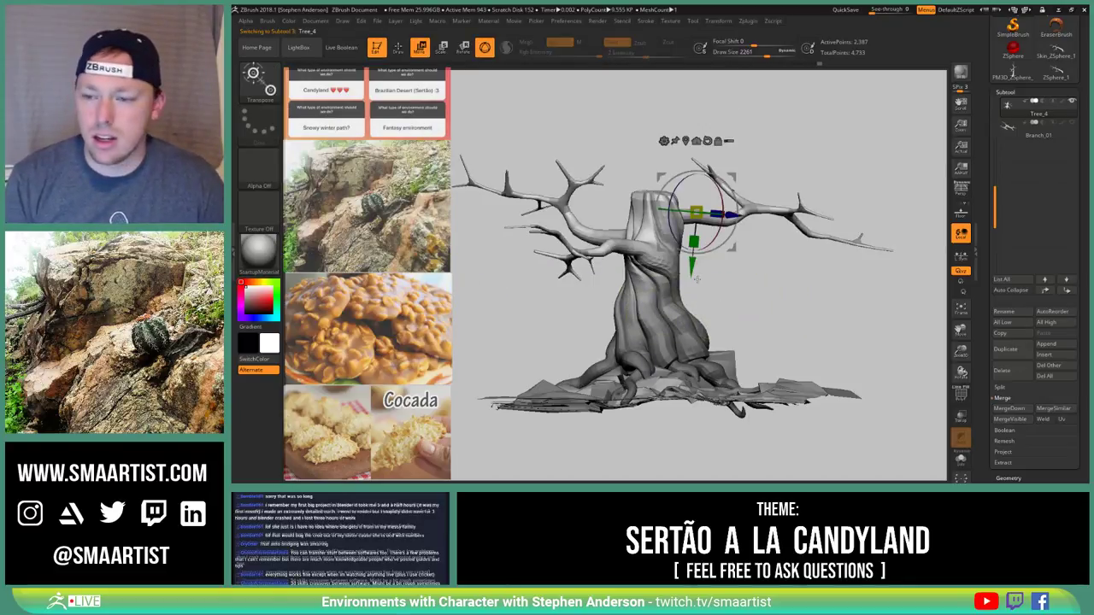
pyautogui.moveTo(733, 177); pyautogui.dragTo(705, 181)
pyautogui.moveTo(733, 247); pyautogui.dragTo(786, 253)
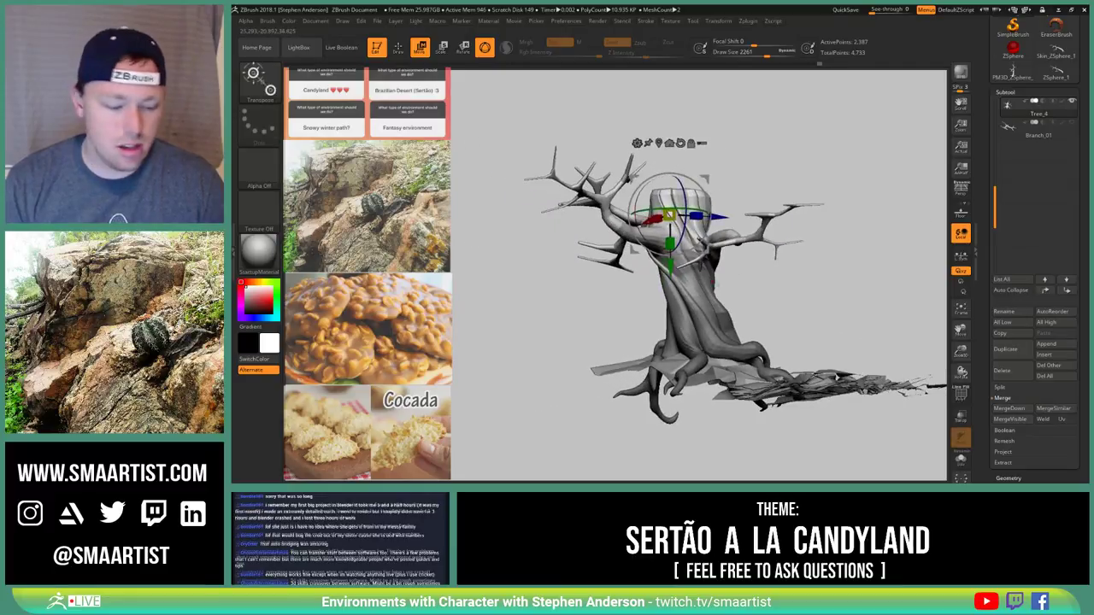
# Clear the mask on Tree_4 and set the Move brush's draw size to 1280
pyautogui.press('q')
pyautogui.moveTo(785, 257)
pyautogui.keyDown('ctrl'); pyautogui.mouseDown(button='right')
pyautogui.moveTo(759, 337)
pyautogui.moveTo(786, 295)
pyautogui.moveTo(754, 262)
pyautogui.mouseUp(button='right'); pyautogui.keyUp('ctrl')
pyautogui.moveTo(787, 302); pyautogui.dragTo(590, 248)
pyautogui.moveTo(522, 210); pyautogui.dragTo(508, 210)
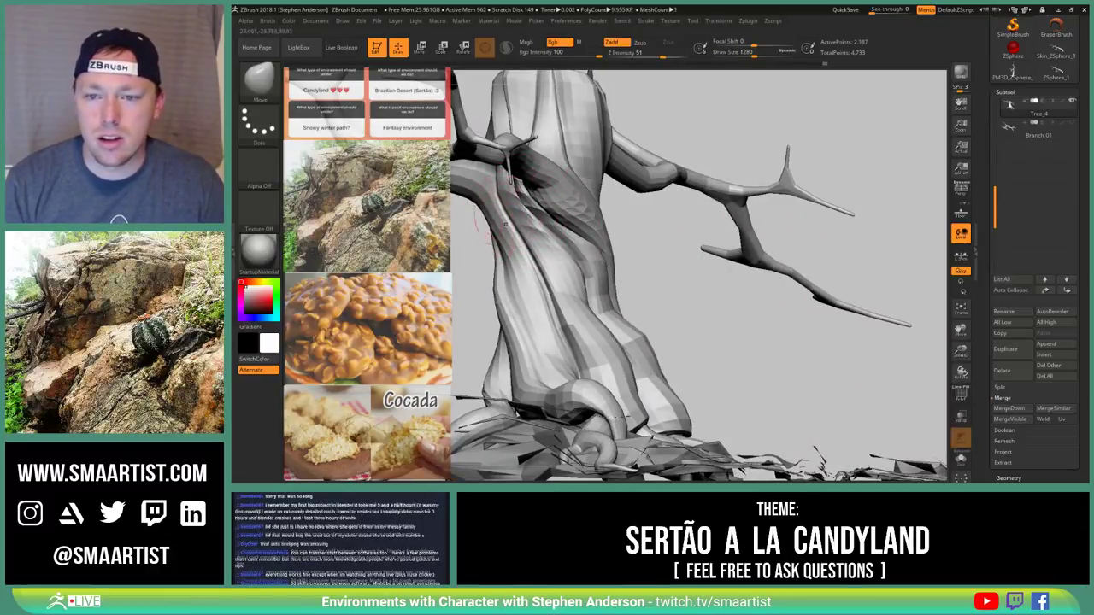
# Show the PolyFrame and reduce the Move brush's draw size to 321 for the trunk folds between the branches
pyautogui.hotkey('shift', 'f')
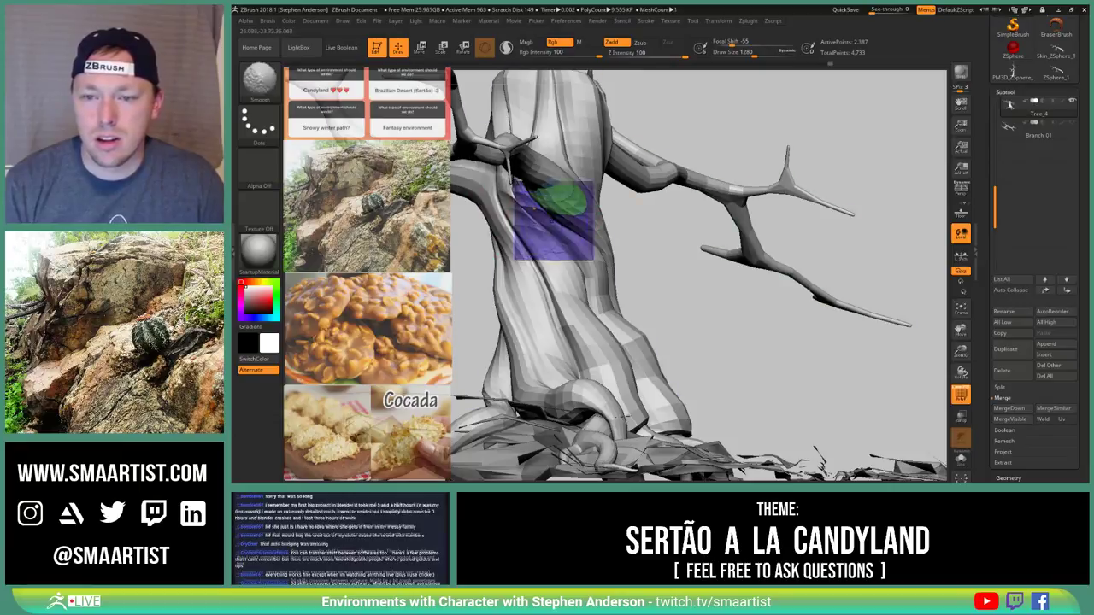
pyautogui.moveTo(553, 219); pyautogui.dragTo(645, 215, button='right')
pyautogui.keyDown('ctrl'); pyautogui.moveTo(510, 216); pyautogui.dragTo(514, 253, button='right'); pyautogui.keyUp('ctrl')
pyautogui.moveTo(504, 176)
pyautogui.keyDown('alt'); pyautogui.mouseDown(button='right')
pyautogui.moveTo(574, 190)
pyautogui.moveTo(567, 228)
pyautogui.moveTo(738, 333)
pyautogui.moveTo(735, 263)
pyautogui.moveTo(788, 267)
pyautogui.moveTo(803, 327)
pyautogui.moveTo(823, 295)
pyautogui.moveTo(812, 290)
pyautogui.mouseUp(button='right'); pyautogui.keyUp('alt')
pyautogui.press('s')
pyautogui.moveTo(651, 246)
pyautogui.mouseDown()
pyautogui.moveTo(635, 245)
pyautogui.moveTo(660, 246)
pyautogui.mouseUp()
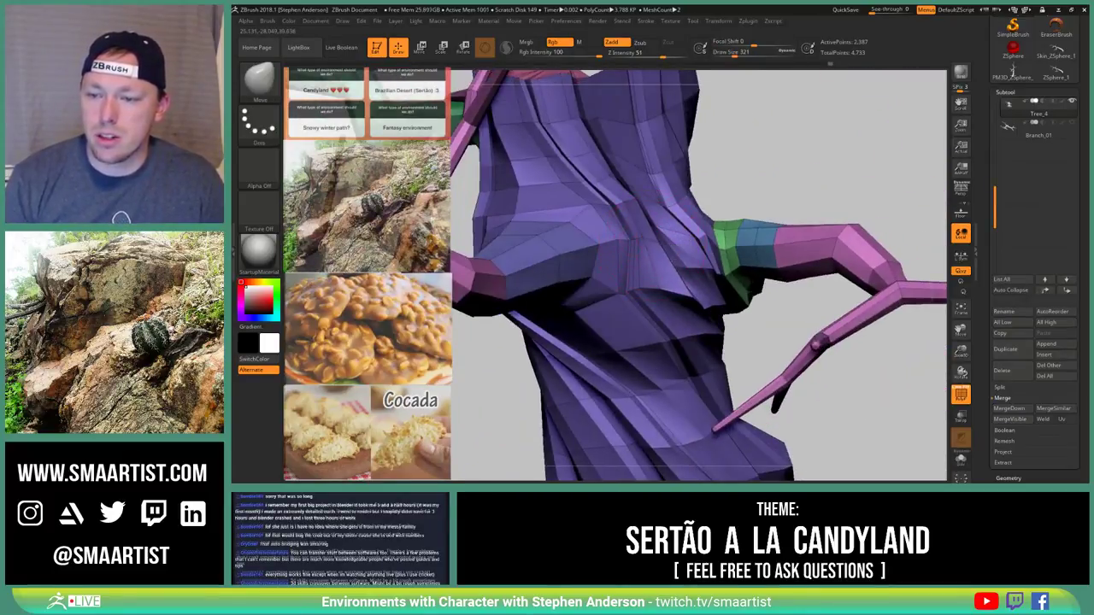
# Reshape the twisted folds and ridges of the trunk around the side branches with the Move brush
pyautogui.moveTo(669, 296); pyautogui.dragTo(560, 312, button='right')
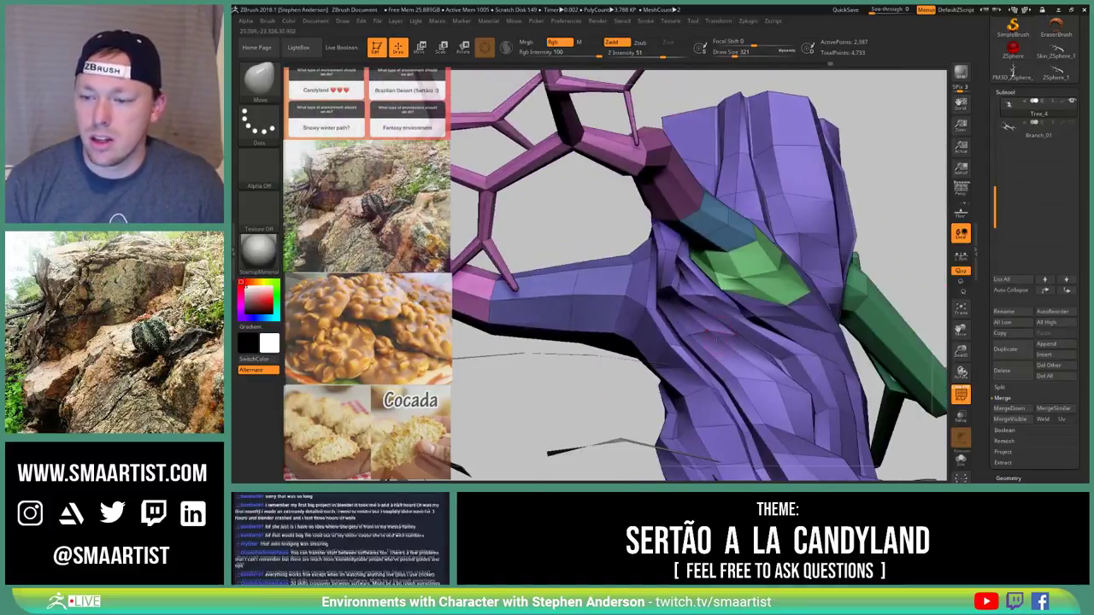
pyautogui.moveTo(696, 321)
pyautogui.mouseDown()
pyautogui.moveTo(705, 327)
pyautogui.moveTo(673, 318)
pyautogui.moveTo(671, 262)
pyautogui.mouseUp()
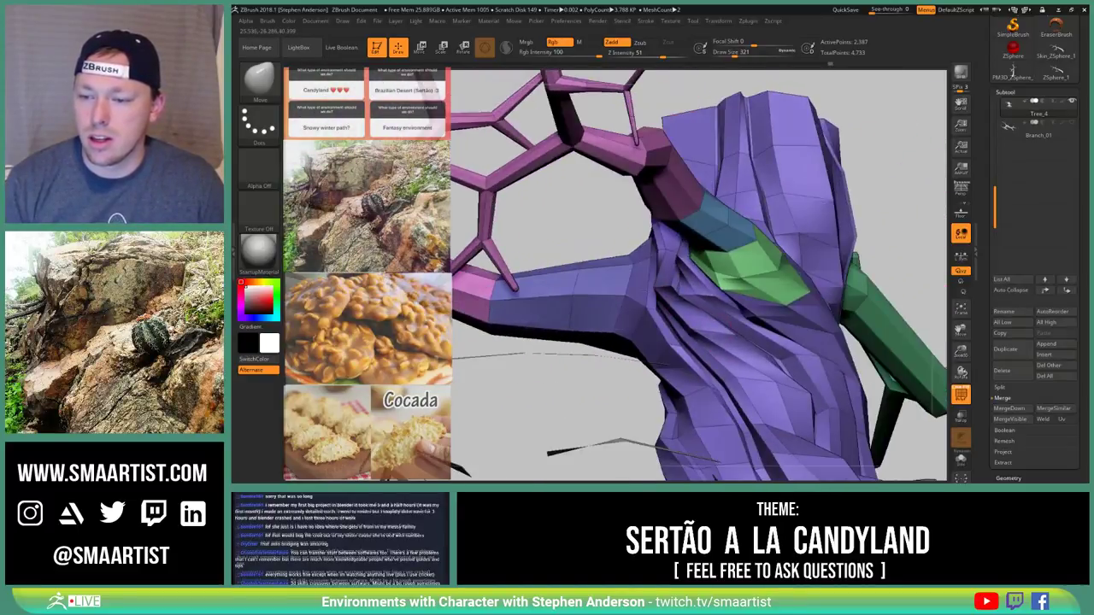
pyautogui.moveTo(671, 289)
pyautogui.mouseDown(button='right')
pyautogui.moveTo(694, 295)
pyautogui.moveTo(705, 231)
pyautogui.moveTo(688, 248)
pyautogui.moveTo(714, 265)
pyautogui.mouseUp(button='right')
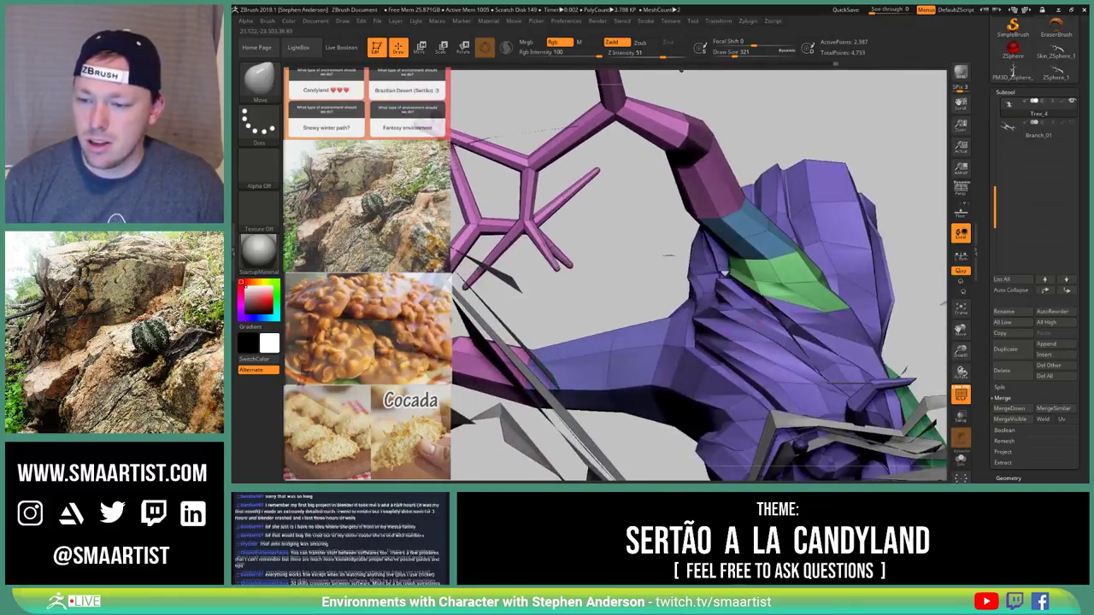
pyautogui.moveTo(667, 255); pyautogui.dragTo(735, 346)
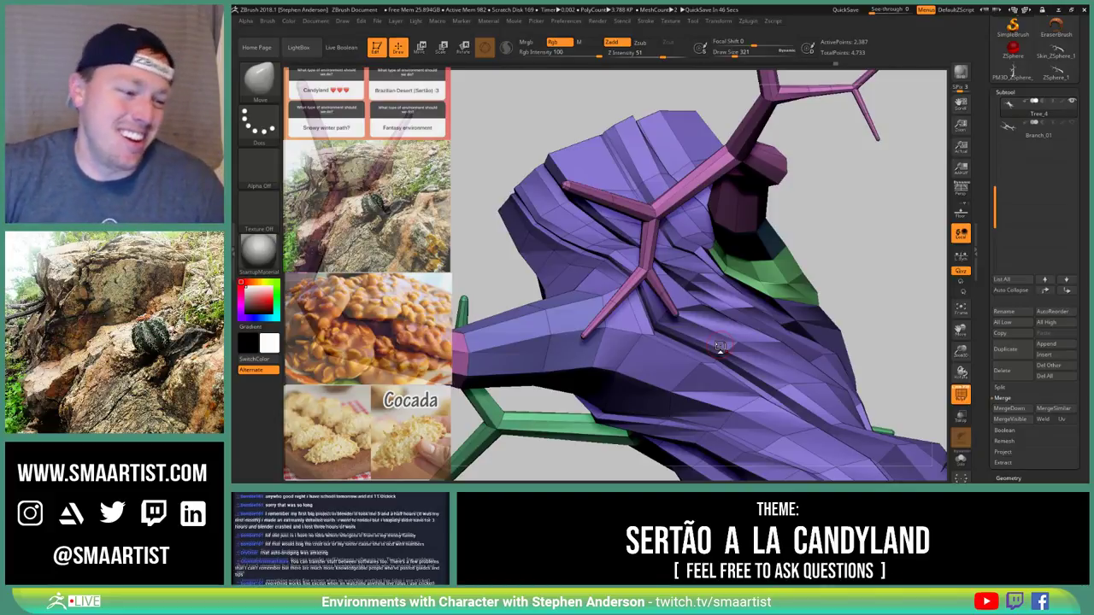
pyautogui.moveTo(701, 362)
pyautogui.mouseDown(button='right')
pyautogui.moveTo(658, 355)
pyautogui.moveTo(726, 363)
pyautogui.moveTo(714, 334)
pyautogui.moveTo(686, 352)
pyautogui.moveTo(684, 406)
pyautogui.moveTo(703, 346)
pyautogui.moveTo(709, 376)
pyautogui.moveTo(720, 373)
pyautogui.moveTo(658, 329)
pyautogui.moveTo(686, 331)
pyautogui.mouseUp(button='right')
pyautogui.moveTo(643, 272); pyautogui.dragTo(645, 271, button='right')
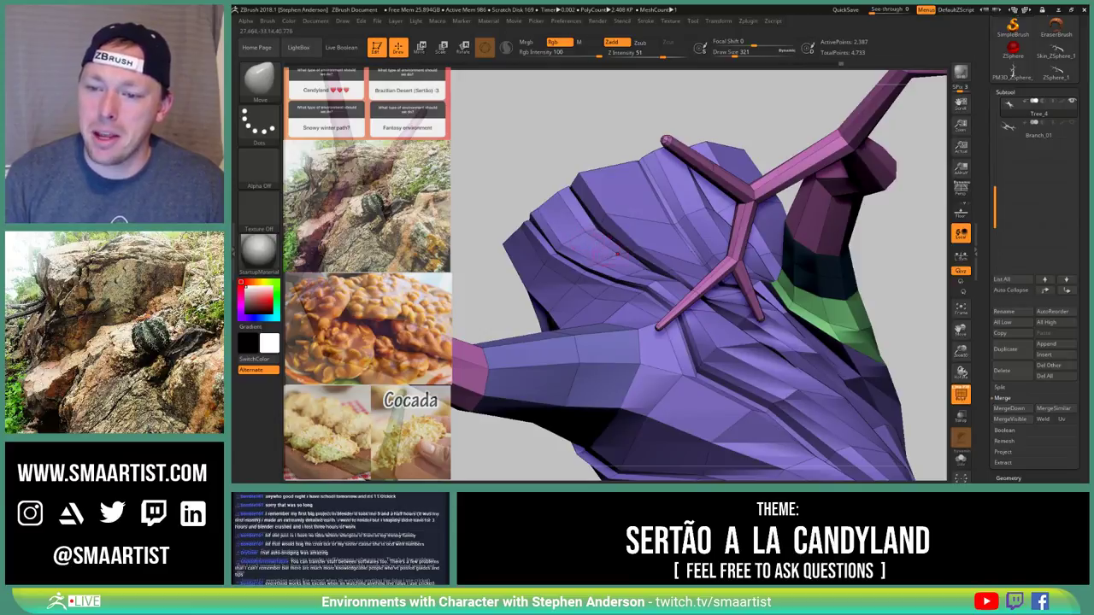
pyautogui.moveTo(617, 254); pyautogui.dragTo(625, 253)
pyautogui.keyDown('ctrl'); pyautogui.moveTo(590, 316); pyautogui.dragTo(598, 253, button='right'); pyautogui.keyUp('ctrl')
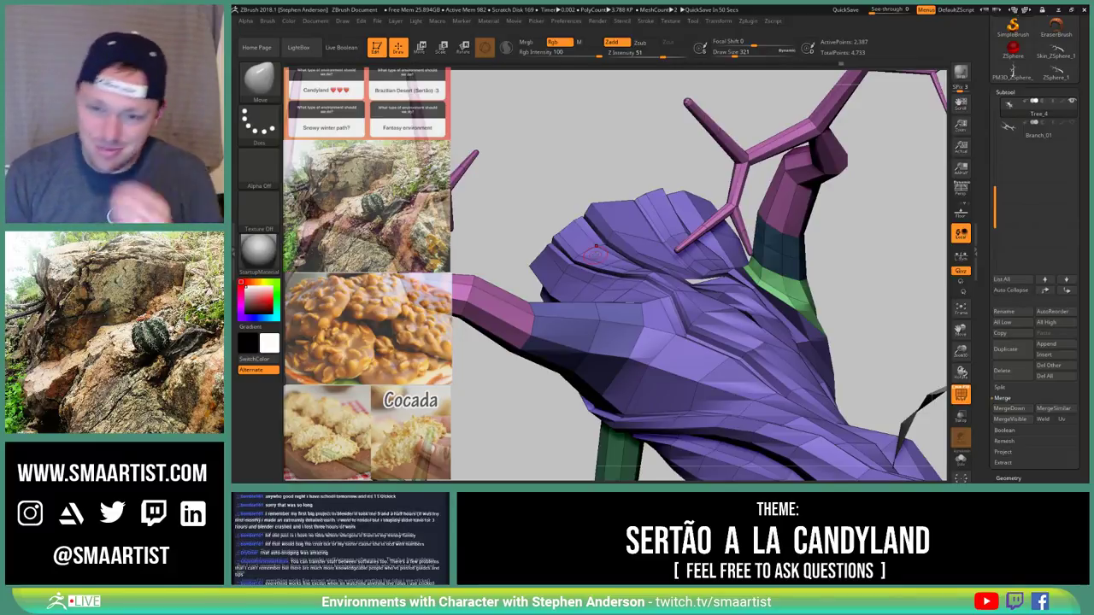
pyautogui.moveTo(571, 184); pyautogui.dragTo(567, 260)
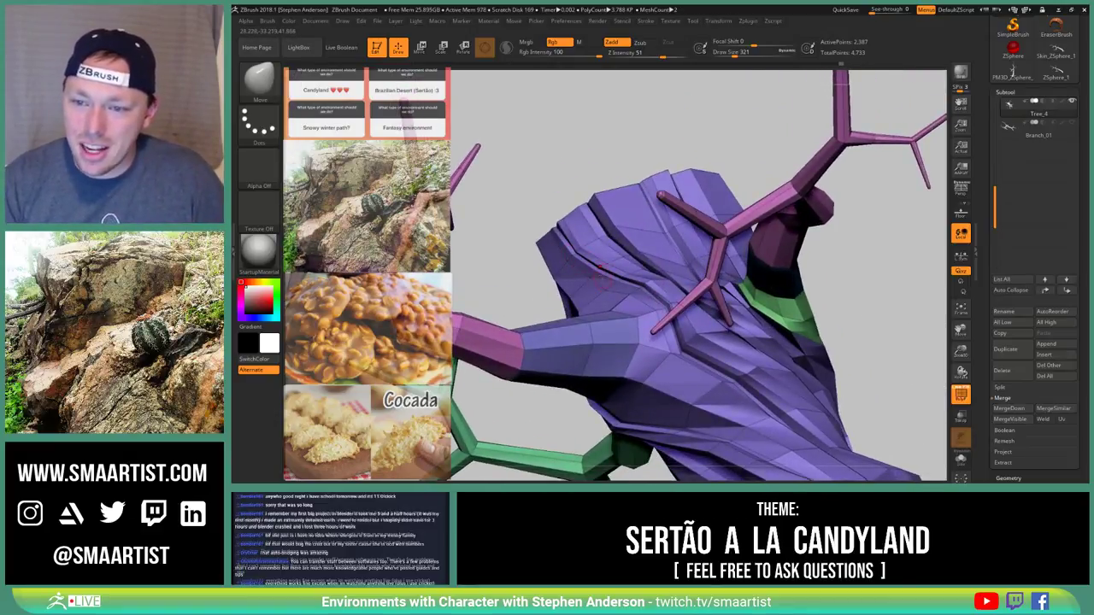
# Turn on dynamic subdivision smoothing for the tree and hide the polygroup wireframe
pyautogui.press('d')
pyautogui.keyDown('ctrl'); pyautogui.moveTo(605, 275); pyautogui.dragTo(614, 229, button='right'); pyautogui.keyUp('ctrl')
pyautogui.hotkey('shift', 'f')
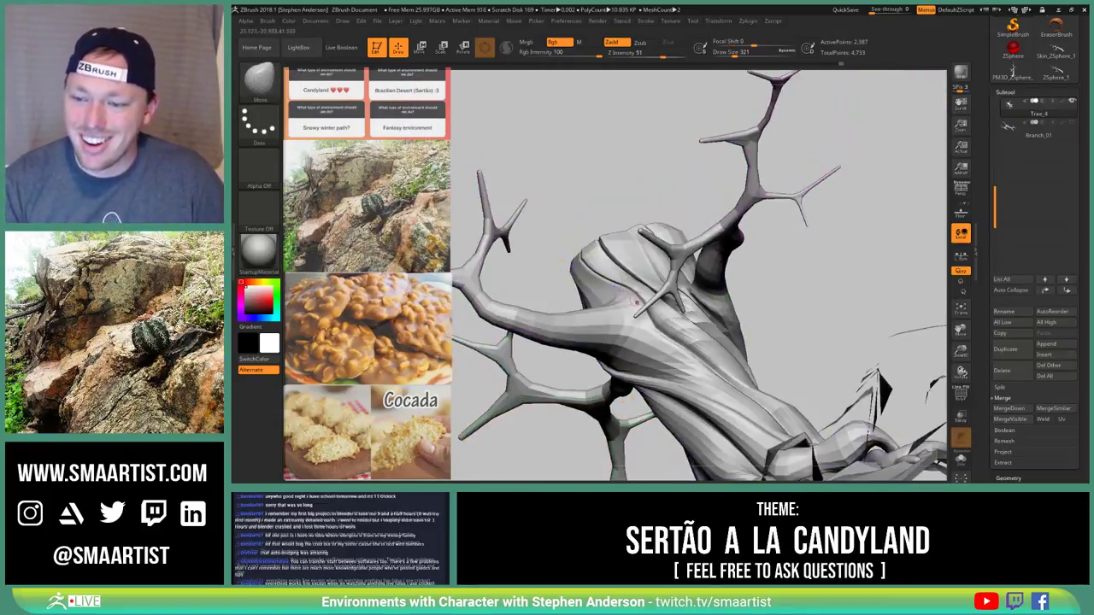
pyautogui.moveTo(636, 303); pyautogui.dragTo(701, 299, button='right')
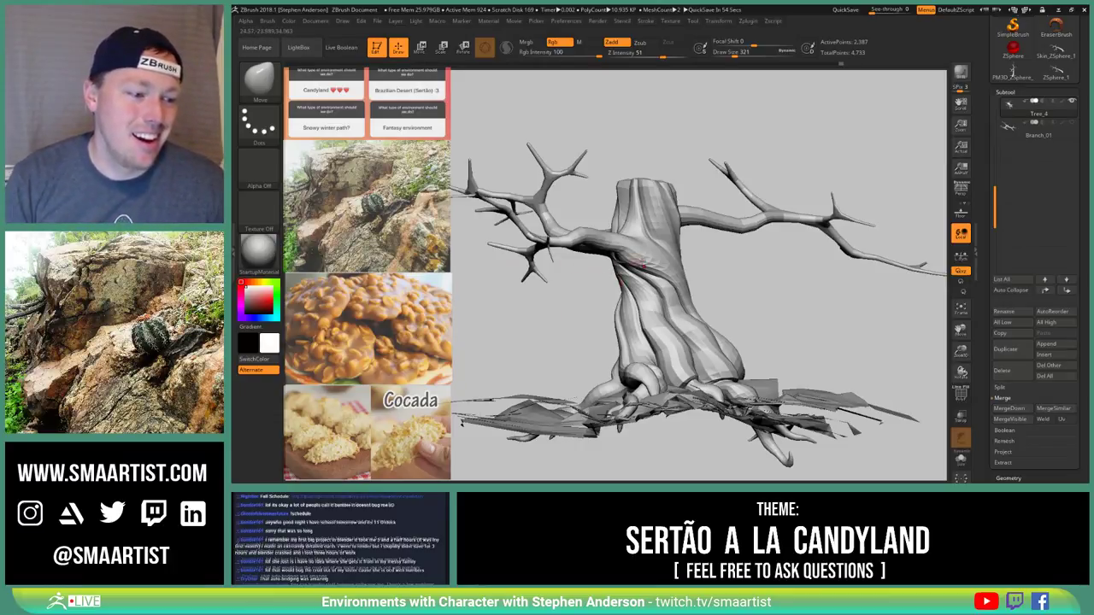
# Set the Move brush draw size to 905 and adjust the creases where the trunk flows into the roots
pyautogui.moveTo(636, 263)
pyautogui.mouseDown(button='right')
pyautogui.moveTo(654, 312)
pyautogui.moveTo(637, 385)
pyautogui.moveTo(624, 401)
pyautogui.moveTo(581, 376)
pyautogui.moveTo(590, 341)
pyautogui.moveTo(607, 376)
pyautogui.moveTo(614, 351)
pyautogui.moveTo(654, 346)
pyautogui.moveTo(631, 359)
pyautogui.mouseUp(button='right')
pyautogui.press('s')
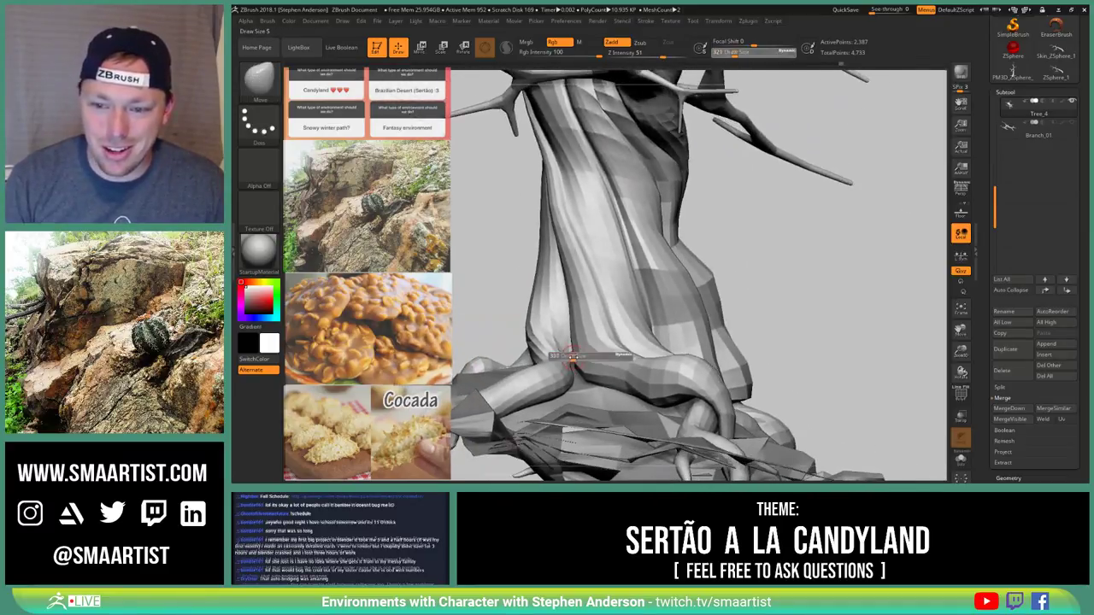
pyautogui.moveTo(583, 360); pyautogui.dragTo(587, 360)
pyautogui.moveTo(576, 356)
pyautogui.mouseDown(button='right')
pyautogui.moveTo(604, 338)
pyautogui.moveTo(584, 349)
pyautogui.mouseUp(button='right')
pyautogui.moveTo(584, 349); pyautogui.dragTo(562, 357)
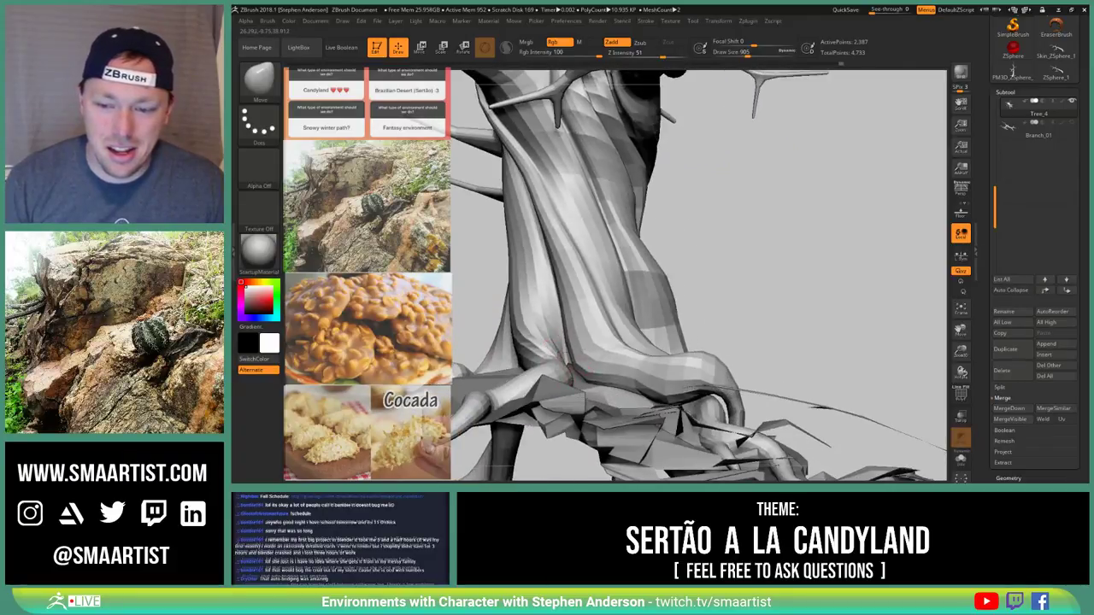
pyautogui.moveTo(631, 373); pyautogui.dragTo(602, 384)
pyautogui.moveTo(648, 440); pyautogui.dragTo(633, 396)
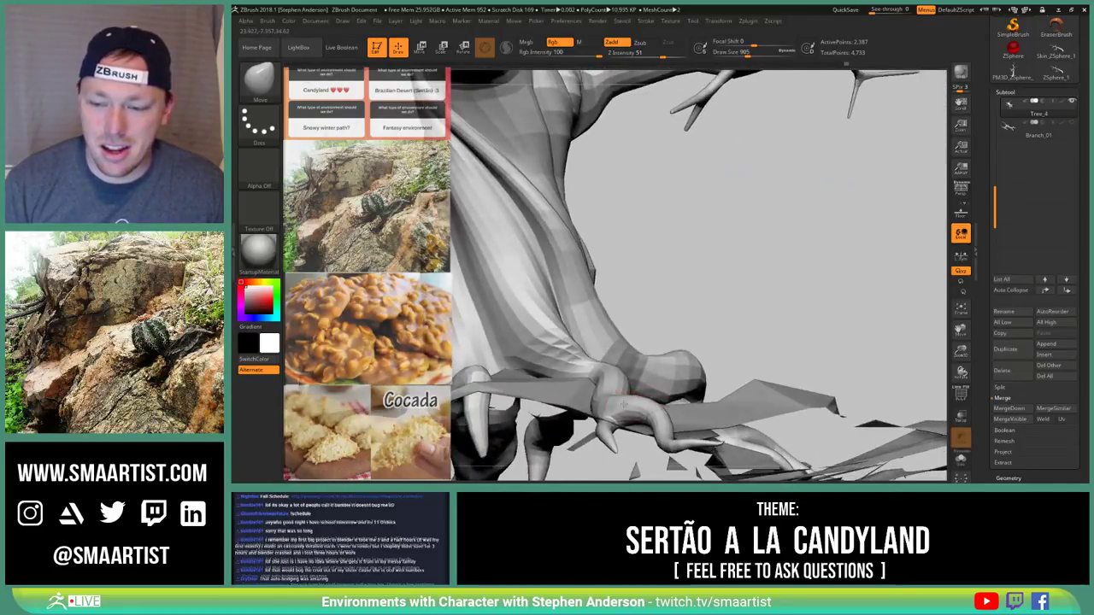
# Reshape the bulging root folds at the trunk's base with the Move brush, using draw sizes of 1685 and 1368
pyautogui.moveTo(635, 377); pyautogui.dragTo(591, 315, button='right')
pyautogui.moveTo(614, 284); pyautogui.dragTo(611, 333)
pyautogui.press(']')
pyautogui.press(']')
pyautogui.press(']')
pyautogui.press(']')
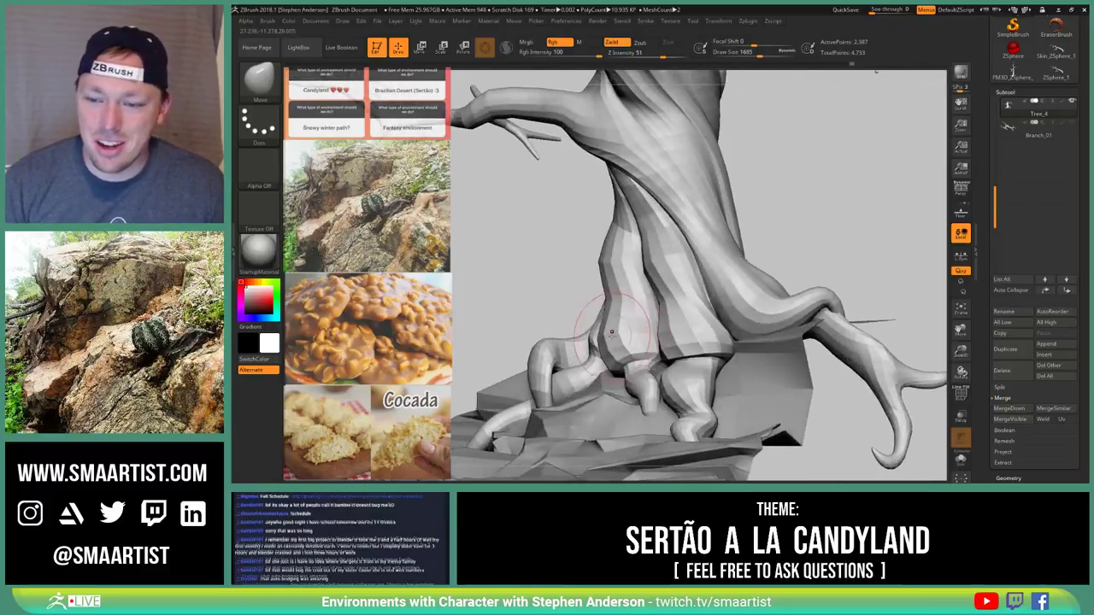
pyautogui.moveTo(631, 338); pyautogui.dragTo(625, 347, button='right')
pyautogui.moveTo(624, 342); pyautogui.dragTo(628, 376)
pyautogui.moveTo(642, 382); pyautogui.dragTo(616, 382, button='right')
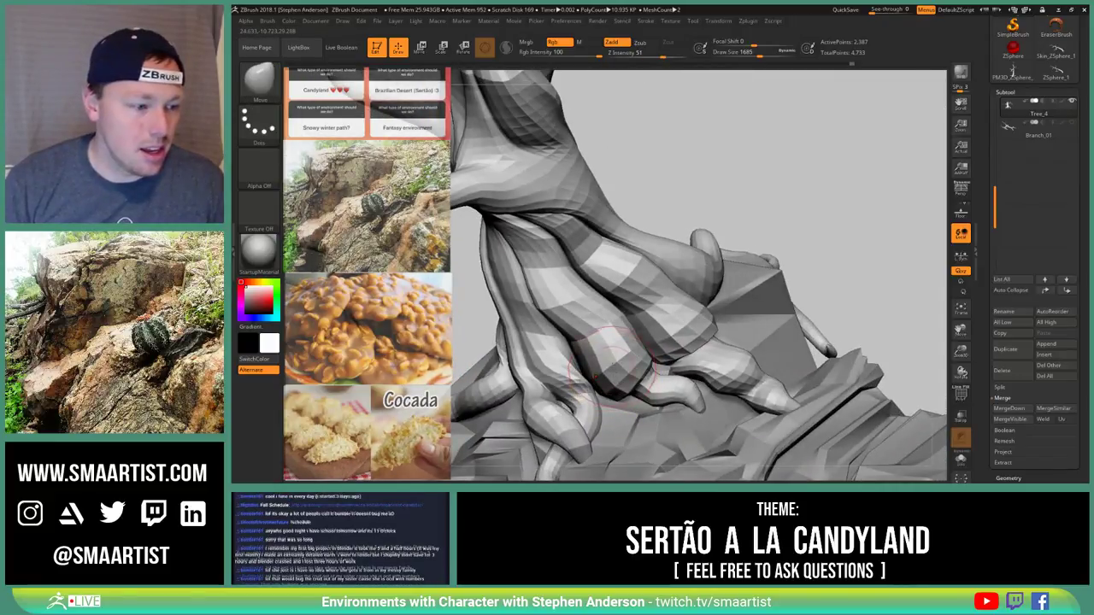
pyautogui.press('s')
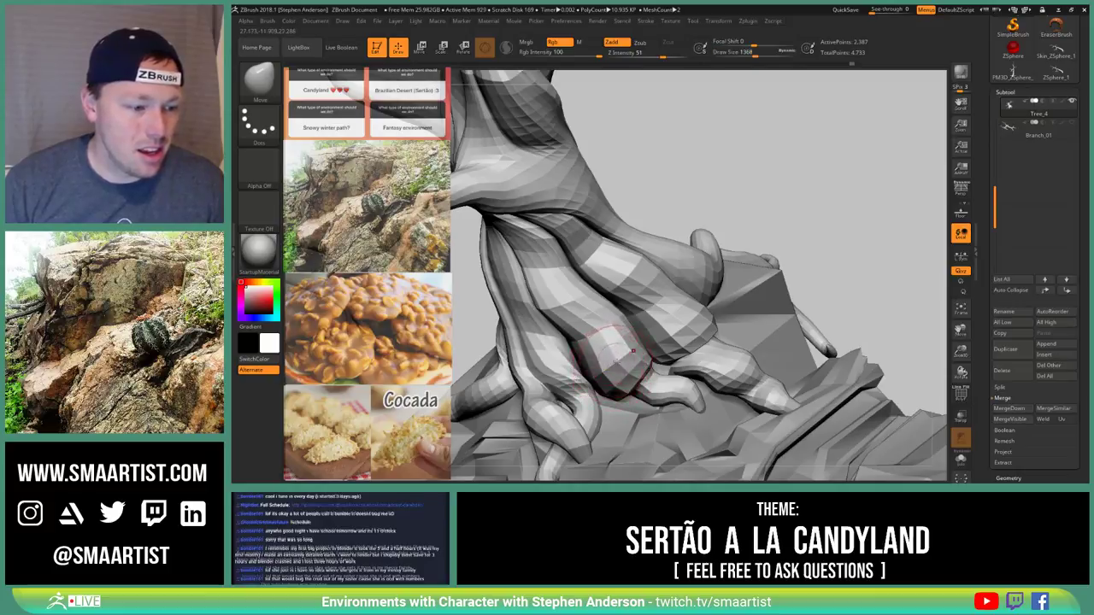
pyautogui.moveTo(617, 360); pyautogui.dragTo(635, 374, button='right')
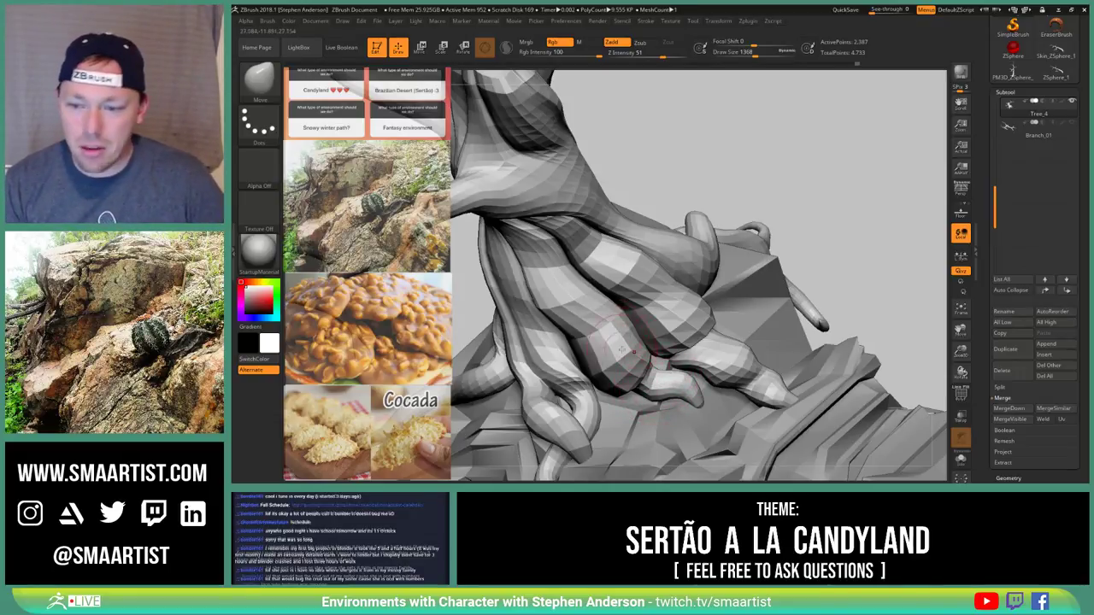
pyautogui.moveTo(622, 350); pyautogui.dragTo(801, 462, button='right')
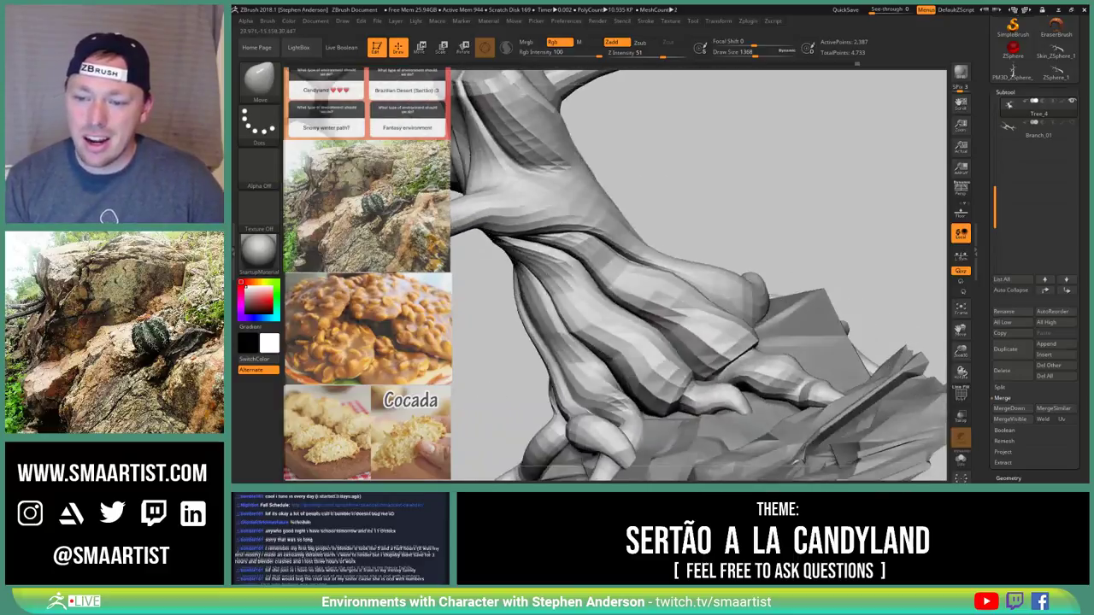
# Switch to the Move Topological brush for the roots and set its draw size to 2109
pyautogui.moveTo(723, 312)
pyautogui.mouseDown(button='right')
pyautogui.moveTo(652, 334)
pyautogui.moveTo(571, 314)
pyautogui.moveTo(612, 321)
pyautogui.moveTo(641, 273)
pyautogui.moveTo(683, 320)
pyautogui.moveTo(743, 329)
pyautogui.moveTo(673, 318)
pyautogui.moveTo(686, 314)
pyautogui.moveTo(684, 295)
pyautogui.moveTo(667, 312)
pyautogui.moveTo(622, 270)
pyautogui.mouseUp(button='right')
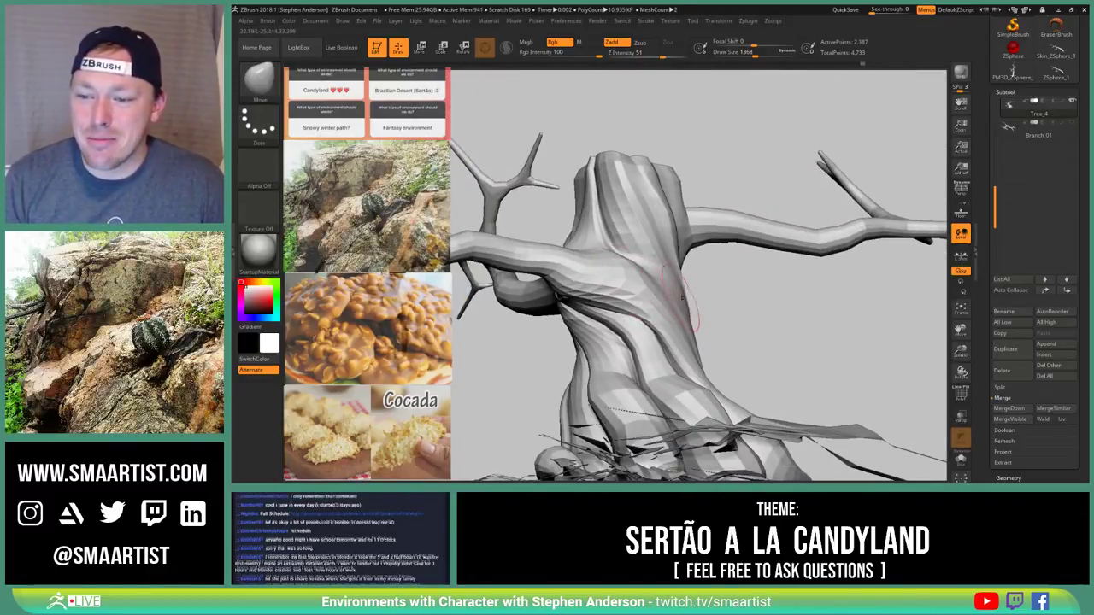
pyautogui.moveTo(682, 295)
pyautogui.mouseDown(button='right')
pyautogui.moveTo(657, 323)
pyautogui.moveTo(696, 339)
pyautogui.moveTo(653, 357)
pyautogui.moveTo(651, 296)
pyautogui.moveTo(620, 309)
pyautogui.moveTo(639, 319)
pyautogui.moveTo(635, 290)
pyautogui.moveTo(643, 301)
pyautogui.moveTo(625, 312)
pyautogui.mouseUp(button='right')
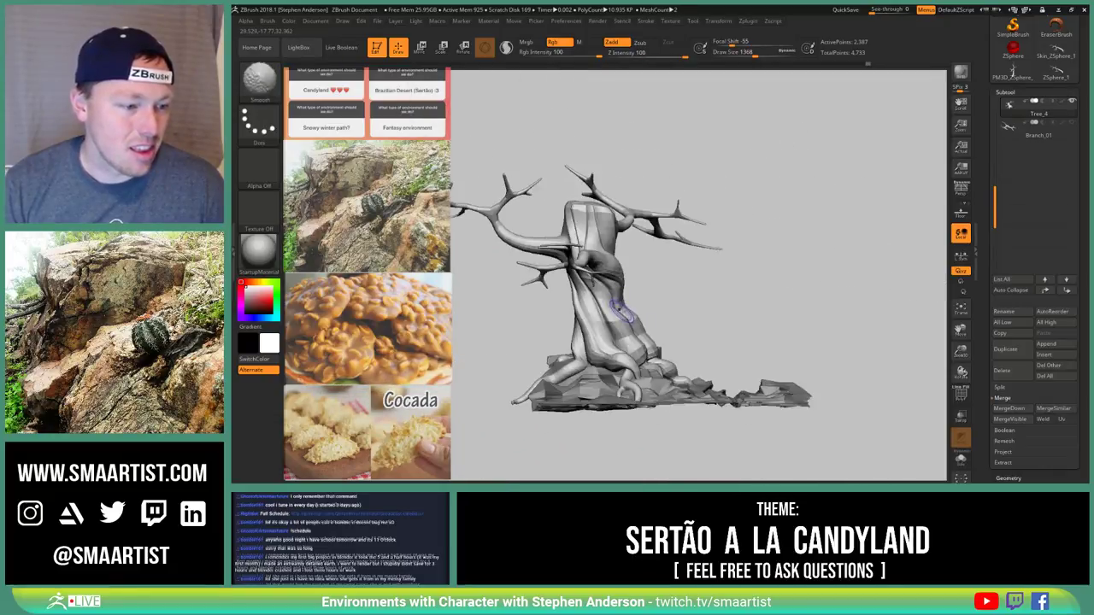
pyautogui.press('shift')
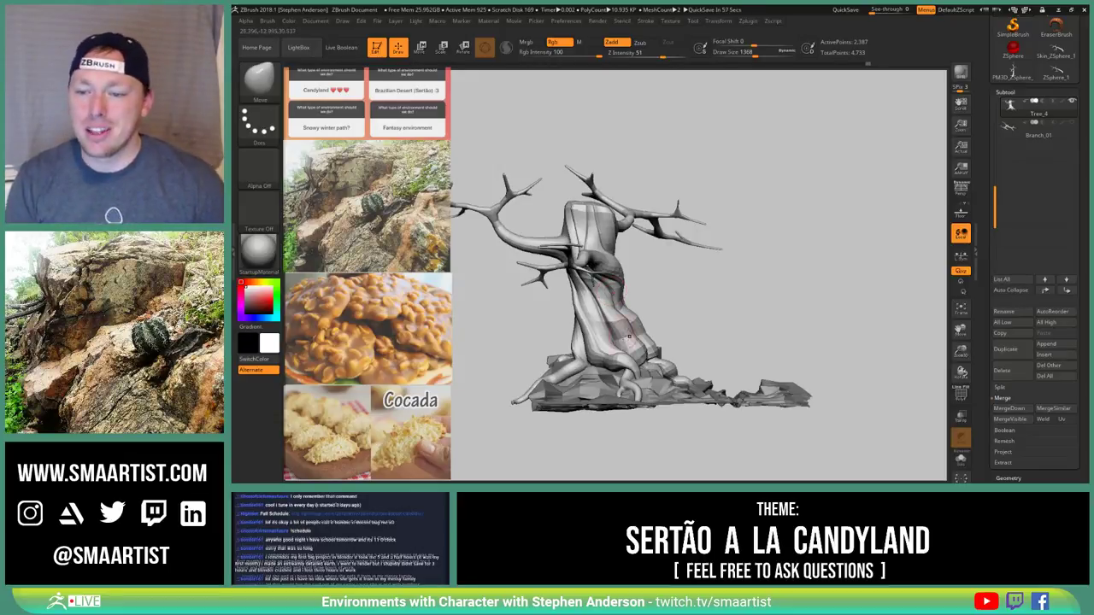
pyautogui.moveTo(610, 291)
pyautogui.mouseDown(button='right')
pyautogui.moveTo(639, 333)
pyautogui.moveTo(655, 306)
pyautogui.moveTo(661, 349)
pyautogui.moveTo(629, 333)
pyautogui.moveTo(660, 351)
pyautogui.moveTo(664, 341)
pyautogui.moveTo(654, 390)
pyautogui.moveTo(643, 382)
pyautogui.moveTo(655, 386)
pyautogui.moveTo(661, 352)
pyautogui.mouseUp(button='right')
pyautogui.press('ctrl')
pyautogui.press('b')
pyautogui.press('m')
pyautogui.press('t')
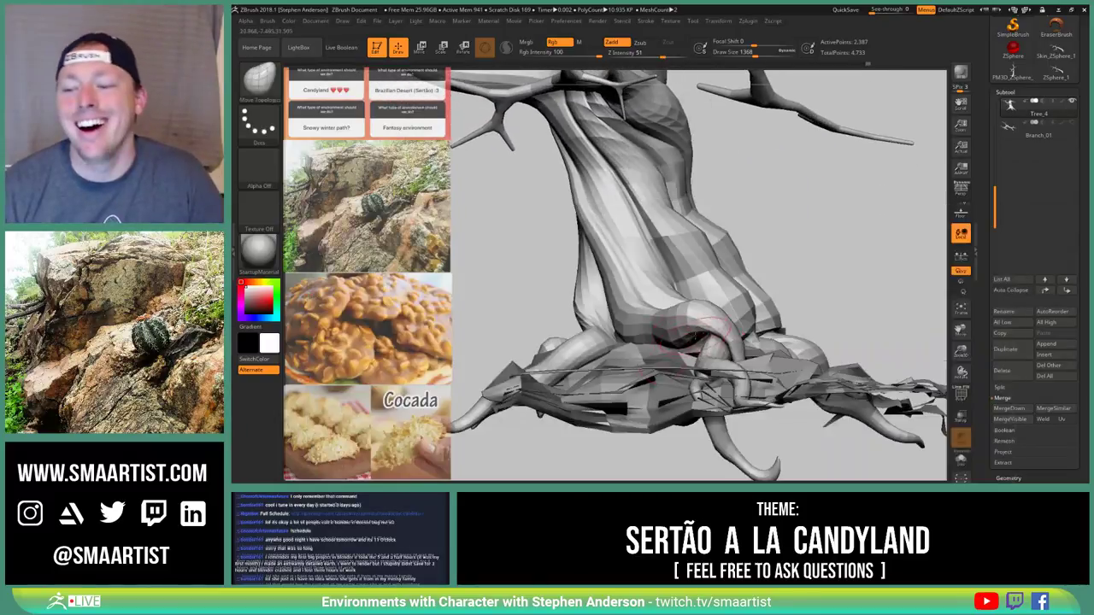
pyautogui.moveTo(694, 334); pyautogui.dragTo(703, 335)
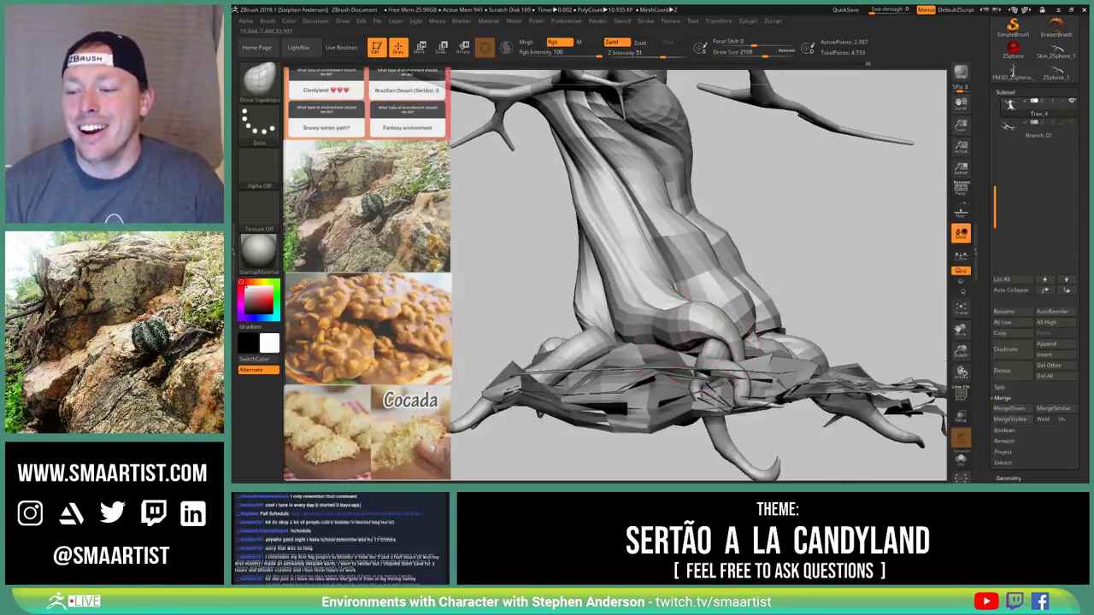
# Isolate the tree in Solo mode and hide the reference image overlay
pyautogui.moveTo(697, 356); pyautogui.dragTo(761, 348, button='right')
pyautogui.moveTo(761, 349)
pyautogui.keyDown('ctrl'); pyautogui.mouseDown(button='right')
pyautogui.moveTo(723, 273)
pyautogui.moveTo(647, 339)
pyautogui.moveTo(681, 349)
pyautogui.moveTo(786, 333)
pyautogui.moveTo(795, 372)
pyautogui.moveTo(843, 331)
pyautogui.mouseUp(button='right'); pyautogui.keyUp('ctrl')
pyautogui.click(967, 459)
pyautogui.moveTo(806, 378); pyautogui.dragTo(834, 373, button='right')
pyautogui.press('space')
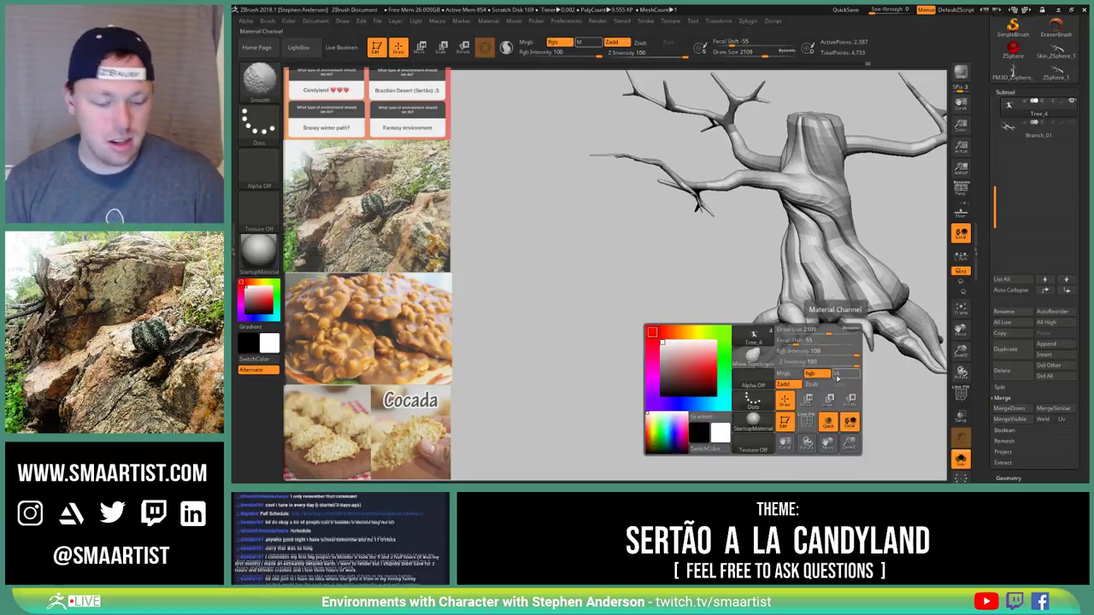
pyautogui.hotkey('shift', 'z')
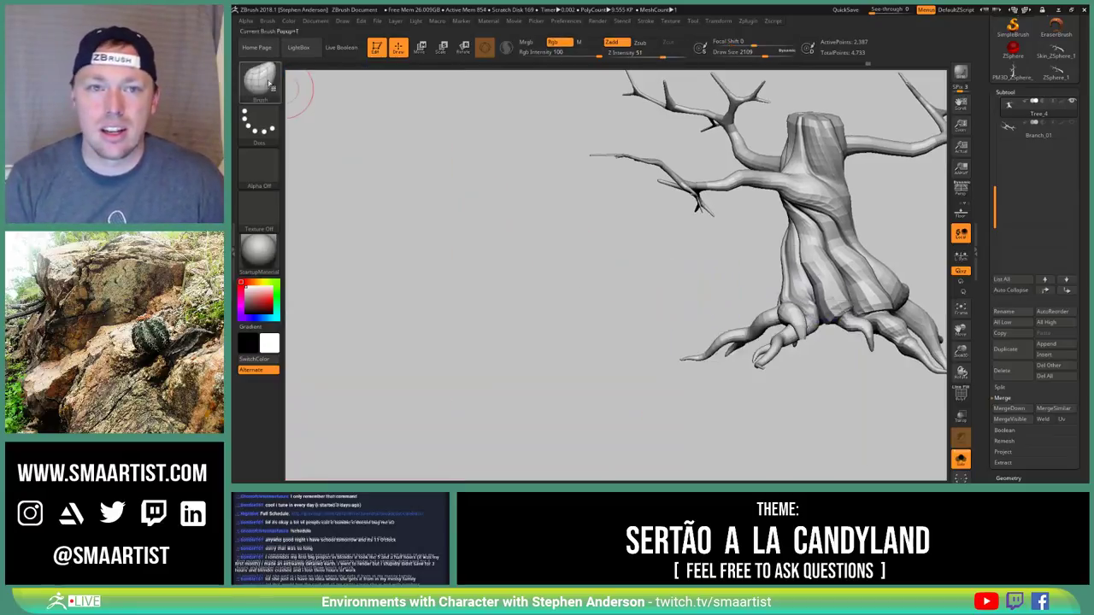
pyautogui.click(266, 20)
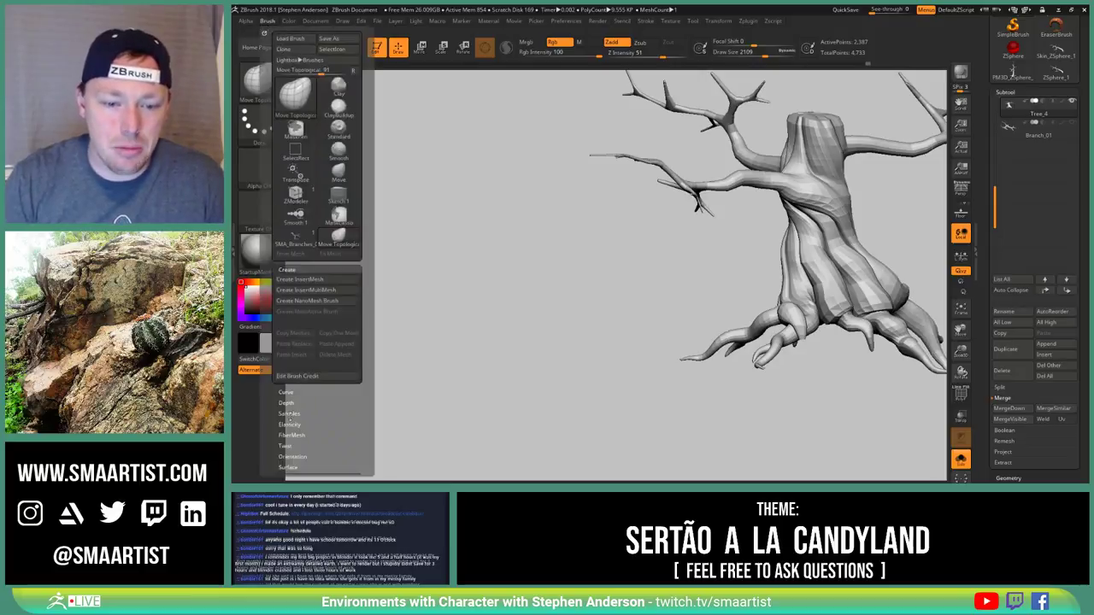
pyautogui.click(289, 414)
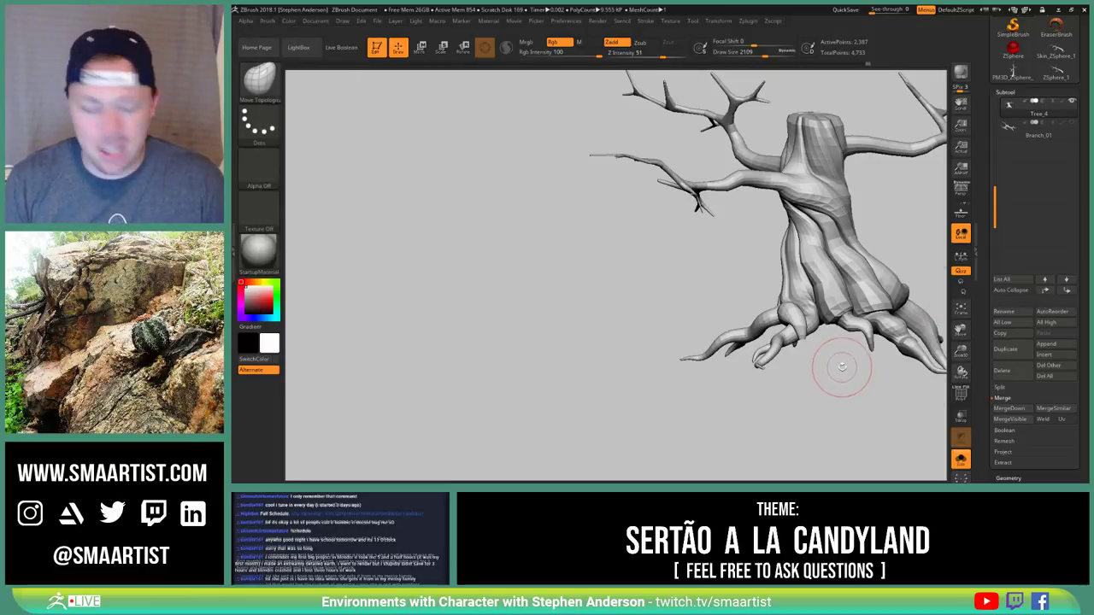
# Leave a snapshot of the tree on the canvas and scrub its undo history back and forward to compare sculpting stages
pyautogui.moveTo(842, 367)
pyautogui.keyDown('alt'); pyautogui.mouseDown()
pyautogui.moveTo(590, 422)
pyautogui.moveTo(845, 346)
pyautogui.moveTo(608, 452)
pyautogui.moveTo(572, 441)
pyautogui.moveTo(561, 393)
pyautogui.mouseUp(); pyautogui.keyUp('alt')
pyautogui.hotkey('shift', 's')
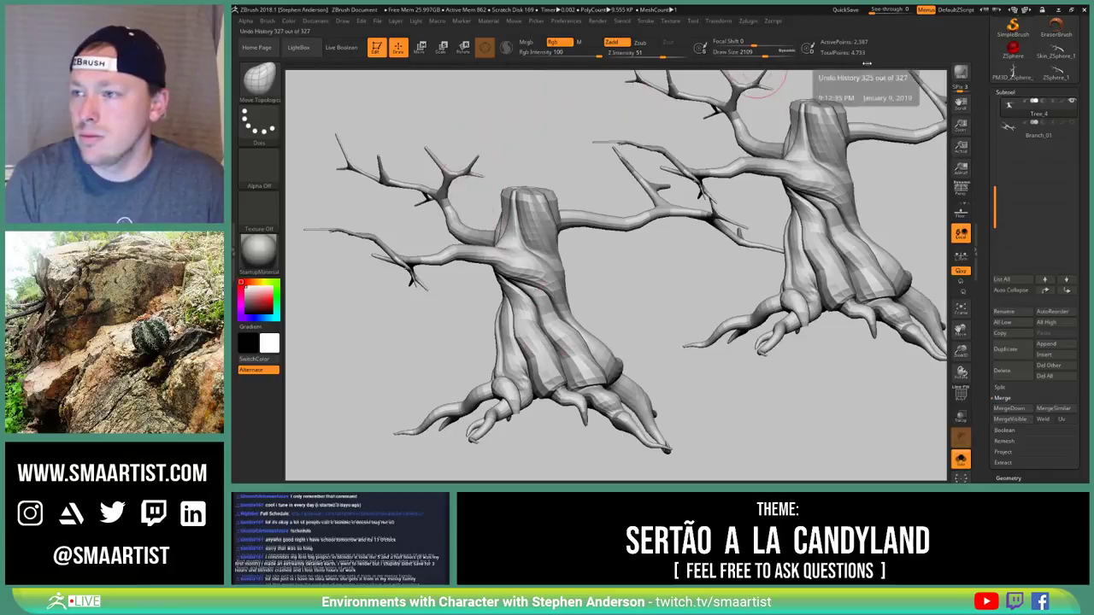
pyautogui.moveTo(860, 66); pyautogui.dragTo(243, 55)
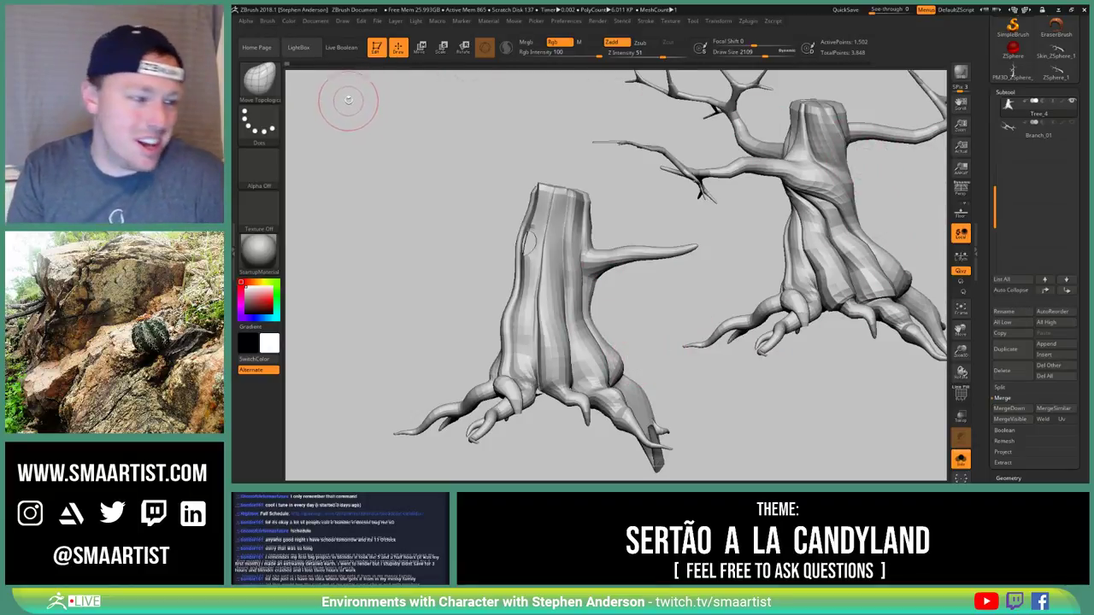
pyautogui.moveTo(291, 63); pyautogui.dragTo(757, 56)
pyautogui.hotkey('ctrl', 'shift', 'z')
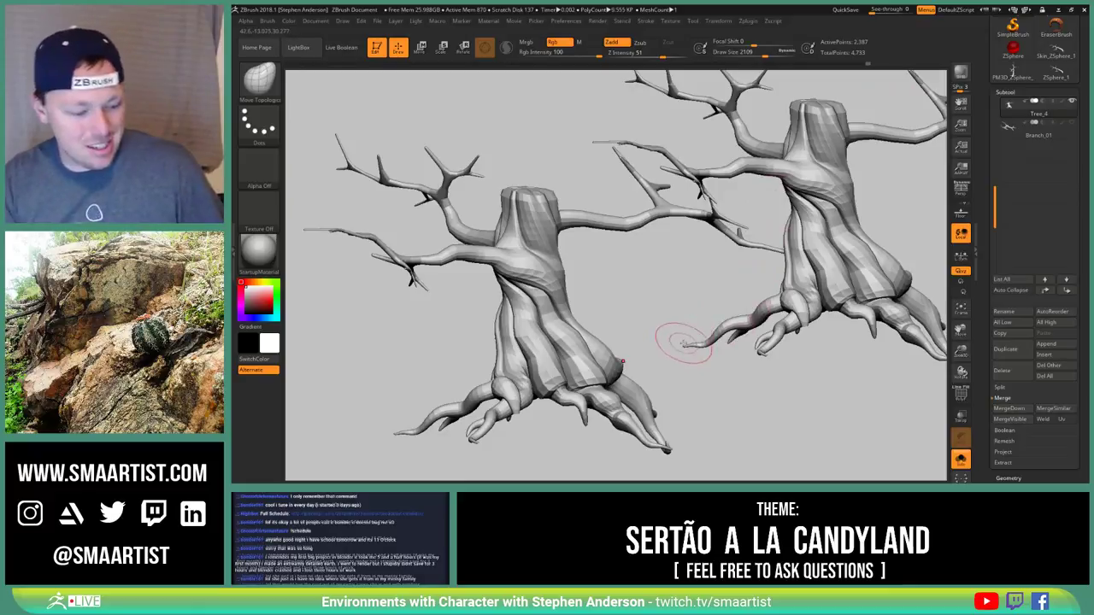
pyautogui.hotkey('ctrl', 'shift', 'z')
# Exit Solo mode to bring back the ground around the tree and turn on perspective view
pyautogui.moveTo(696, 317)
pyautogui.mouseDown()
pyautogui.moveTo(722, 326)
pyautogui.moveTo(761, 312)
pyautogui.moveTo(775, 272)
pyautogui.moveTo(750, 279)
pyautogui.moveTo(775, 263)
pyautogui.mouseUp()
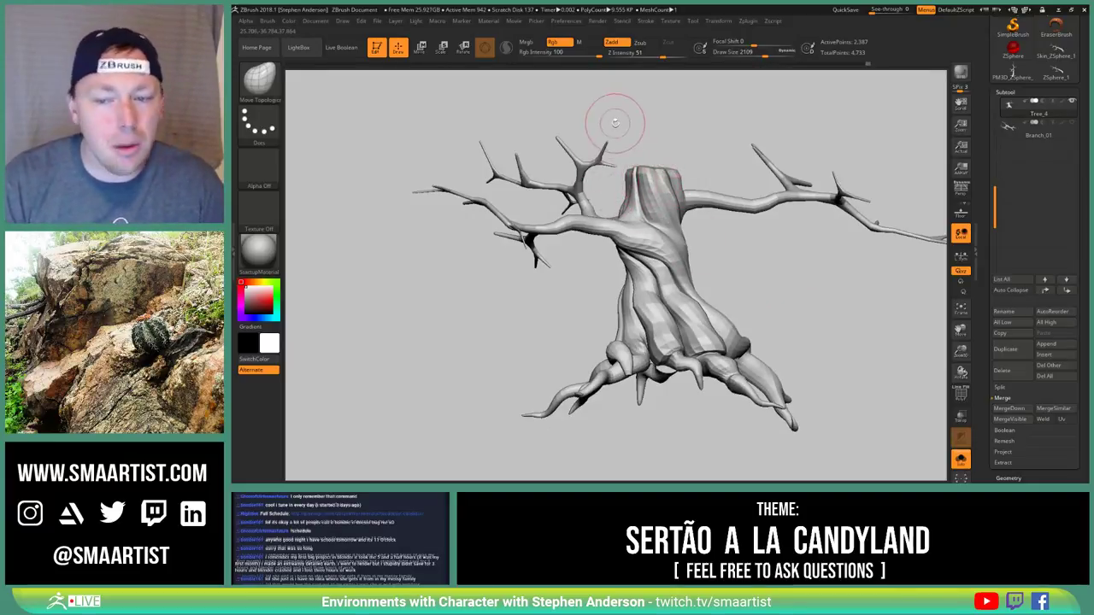
pyautogui.keyDown('alt'); pyautogui.moveTo(706, 234); pyautogui.dragTo(689, 202); pyautogui.keyUp('alt')
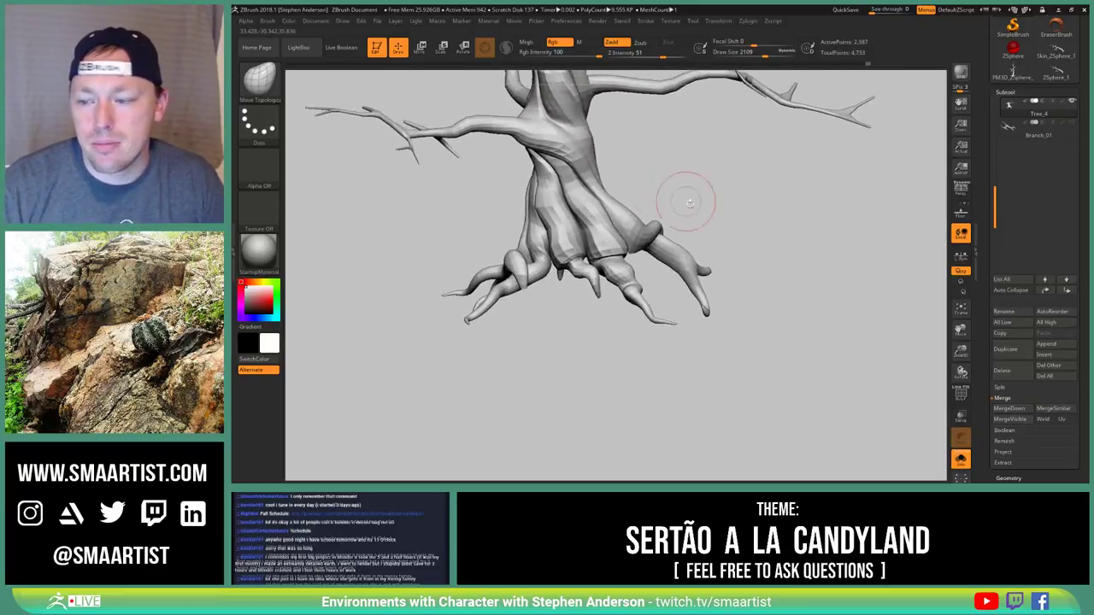
pyautogui.click(963, 462)
pyautogui.keyDown('alt'); pyautogui.moveTo(757, 300); pyautogui.dragTo(695, 282); pyautogui.keyUp('alt')
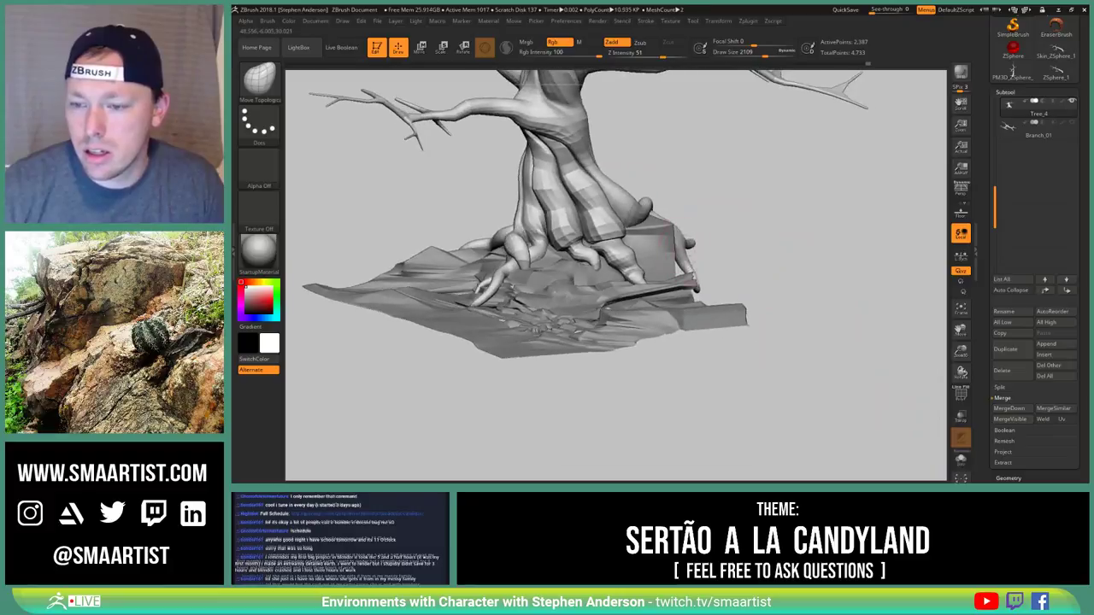
pyautogui.keyDown('alt'); pyautogui.moveTo(694, 283); pyautogui.dragTo(742, 227, button='right'); pyautogui.keyUp('alt')
pyautogui.moveTo(742, 228); pyautogui.dragTo(671, 313, button='right')
pyautogui.press('p')
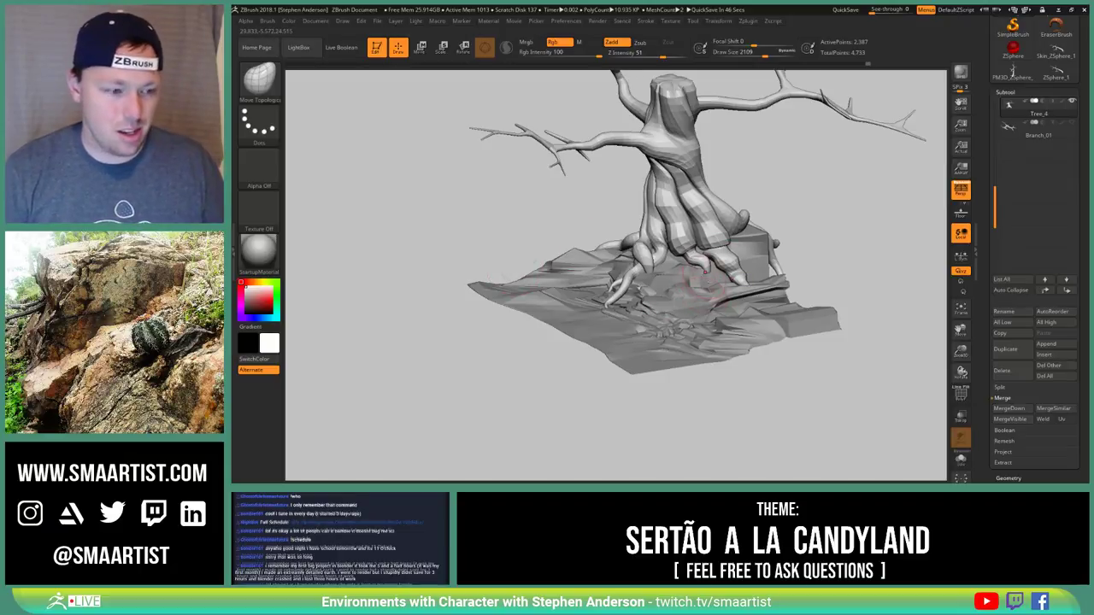
# Select the Sertao_03 ground subtool with its wireframe displayed and switch to the ZModeler brush
pyautogui.moveTo(705, 272)
pyautogui.mouseDown(button='right')
pyautogui.moveTo(722, 295)
pyautogui.moveTo(769, 282)
pyautogui.moveTo(731, 347)
pyautogui.moveTo(728, 376)
pyautogui.mouseUp(button='right')
pyautogui.keyDown('alt'); pyautogui.click(673, 356); pyautogui.keyUp('alt')
pyautogui.moveTo(673, 356)
pyautogui.keyDown('alt'); pyautogui.mouseDown(button='right')
pyautogui.moveTo(695, 301)
pyautogui.moveTo(670, 309)
pyautogui.moveTo(646, 349)
pyautogui.moveTo(642, 384)
pyautogui.moveTo(670, 318)
pyautogui.moveTo(655, 363)
pyautogui.mouseUp(button='right'); pyautogui.keyUp('alt')
pyautogui.hotkey('shift', 'f')
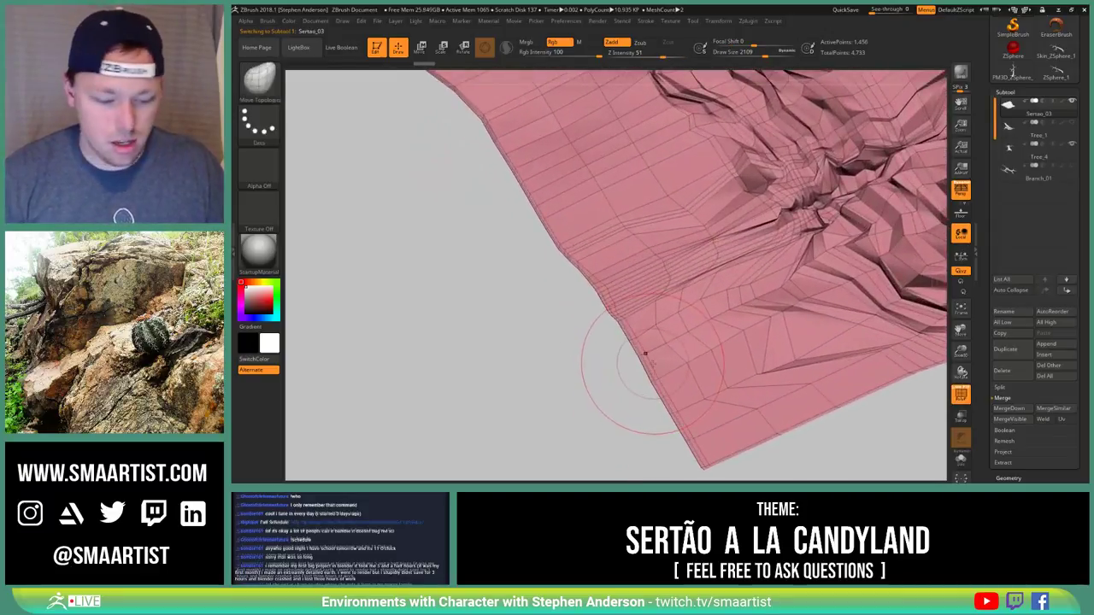
pyautogui.press('b')
pyautogui.press('z')
pyautogui.press('m')
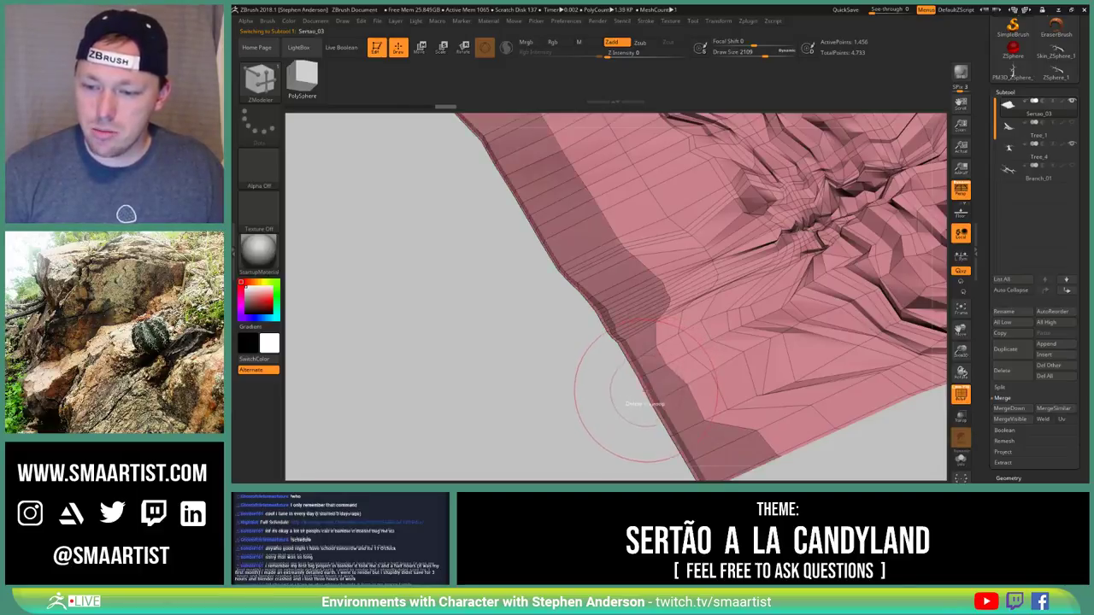
# Mask the ground mesh except its border edge and extrude that edge outward along X into a flat strip
pyautogui.moveTo(657, 403)
pyautogui.keyDown('ctrl'); pyautogui.mouseDown(button='right')
pyautogui.moveTo(609, 334)
pyautogui.moveTo(639, 312)
pyautogui.moveTo(643, 352)
pyautogui.moveTo(652, 333)
pyautogui.mouseUp(button='right'); pyautogui.keyUp('ctrl')
pyautogui.keyDown('ctrl'); pyautogui.click(530, 322); pyautogui.keyUp('ctrl')
pyautogui.press('w')
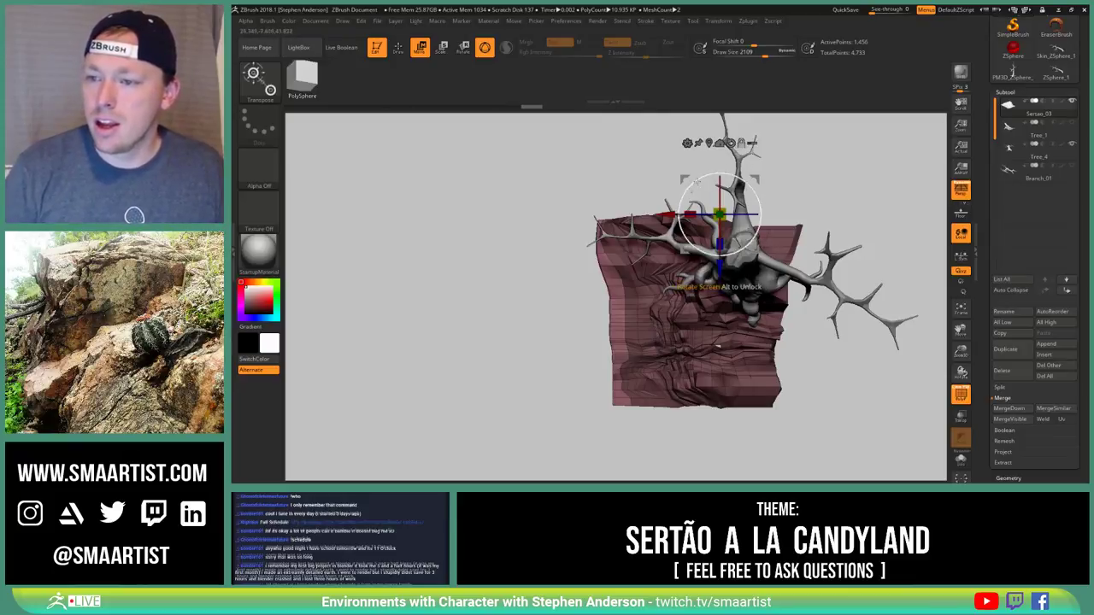
pyautogui.moveTo(667, 209); pyautogui.dragTo(531, 208)
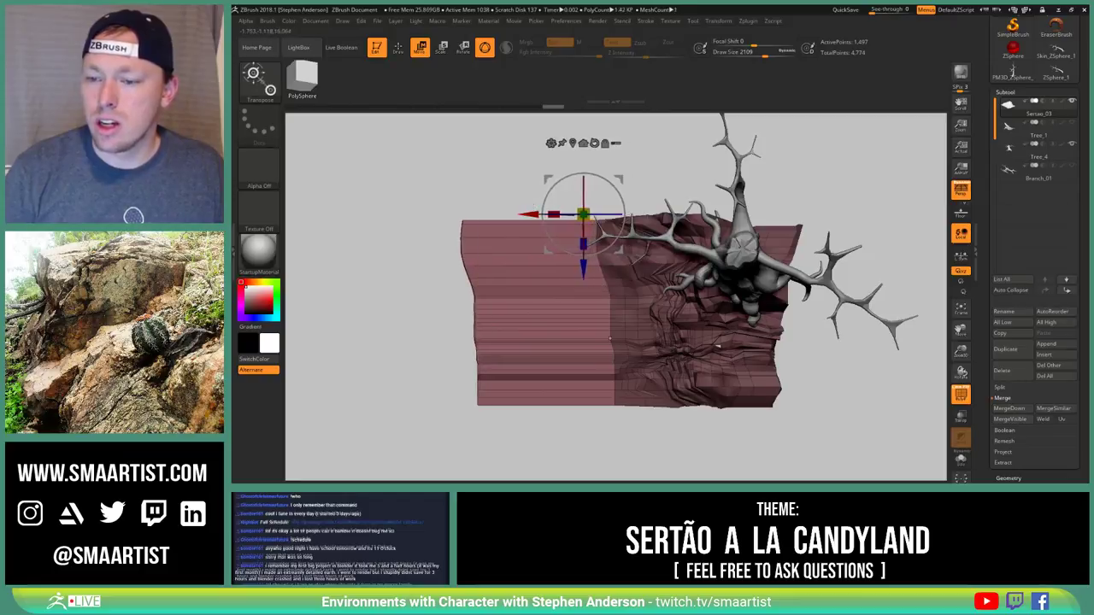
# Extrude the strip's outer edge once more along X to lengthen the ground
pyautogui.moveTo(532, 367); pyautogui.dragTo(658, 329, button='right')
pyautogui.moveTo(605, 378); pyautogui.dragTo(588, 417, button='right')
pyautogui.keyDown('alt'); pyautogui.moveTo(568, 345); pyautogui.dragTo(629, 271, button='right'); pyautogui.keyUp('alt')
pyautogui.moveTo(610, 222); pyautogui.dragTo(459, 225)
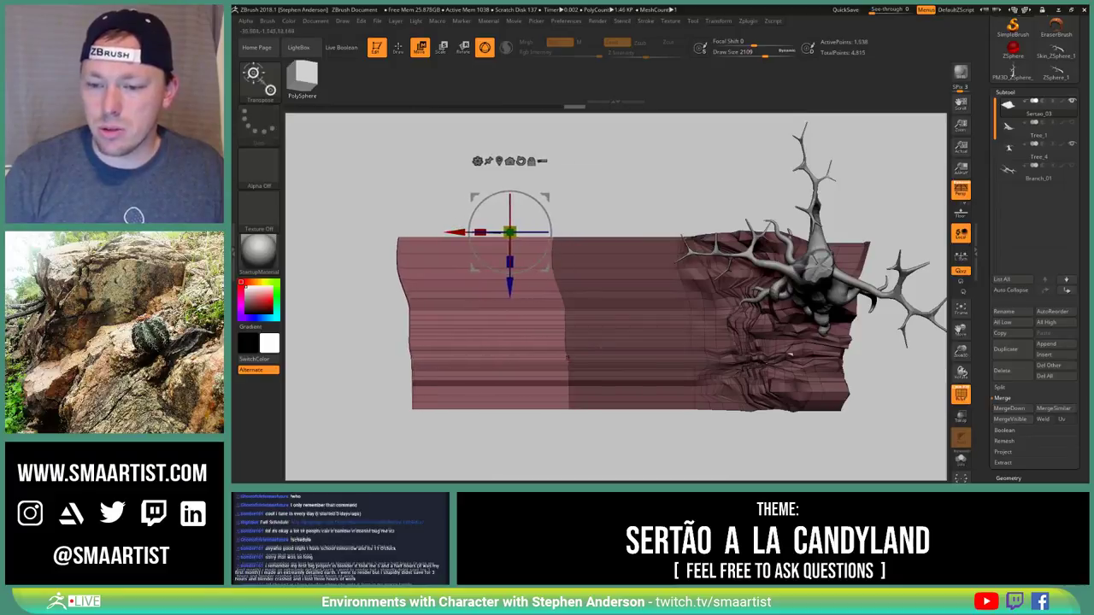
# Clear the mask from the ground, return to Draw mode and hide the wireframe
pyautogui.moveTo(599, 342)
pyautogui.mouseDown(button='right')
pyautogui.moveTo(621, 246)
pyautogui.moveTo(701, 255)
pyautogui.moveTo(716, 299)
pyautogui.moveTo(715, 363)
pyautogui.mouseUp(button='right')
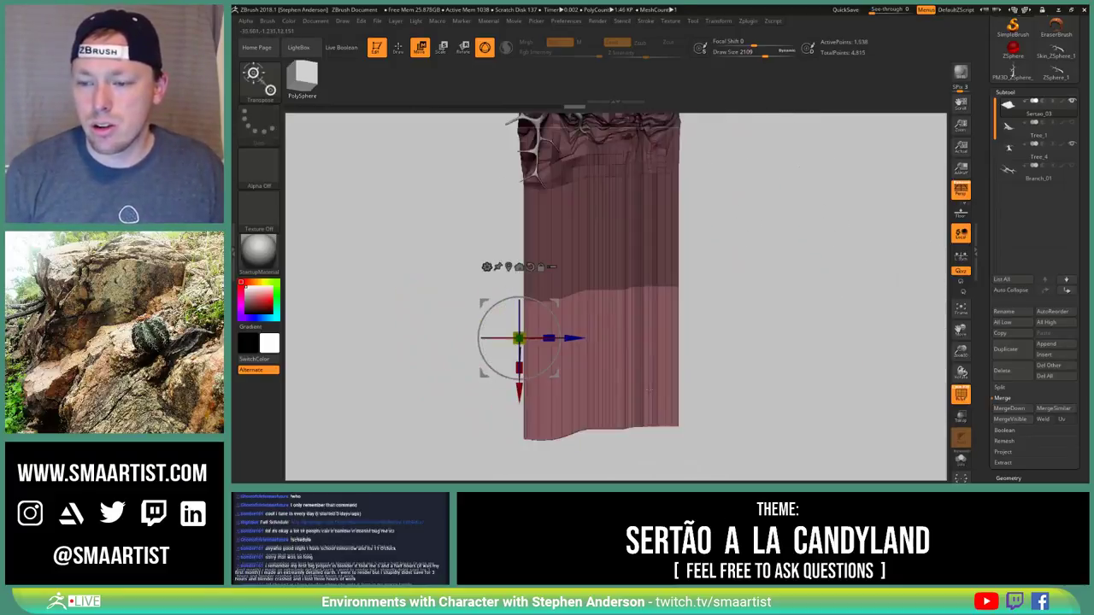
pyautogui.keyDown('alt'); pyautogui.moveTo(715, 296); pyautogui.dragTo(678, 350, button='right'); pyautogui.keyUp('alt')
pyautogui.keyDown('ctrl'); pyautogui.moveTo(705, 316); pyautogui.dragTo(747, 381); pyautogui.keyUp('ctrl')
pyautogui.press('q')
pyautogui.moveTo(694, 344); pyautogui.dragTo(706, 295, button='right')
pyautogui.keyDown('ctrl'); pyautogui.moveTo(706, 295); pyautogui.dragTo(703, 264, button='right'); pyautogui.keyUp('ctrl')
pyautogui.hotkey('shift', 'f')
# Examine the extended ground strip and its transition to the rocky area around the tree from several angles
pyautogui.moveTo(701, 342); pyautogui.dragTo(718, 314, button='right')
pyautogui.moveTo(717, 313); pyautogui.dragTo(644, 302)
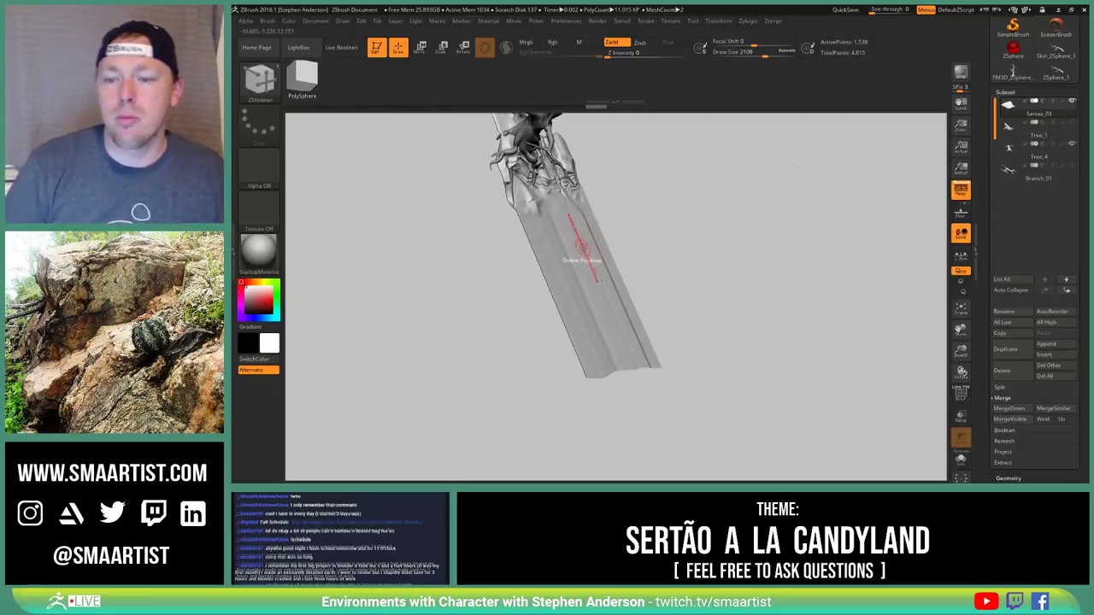
pyautogui.moveTo(581, 246); pyautogui.dragTo(585, 259)
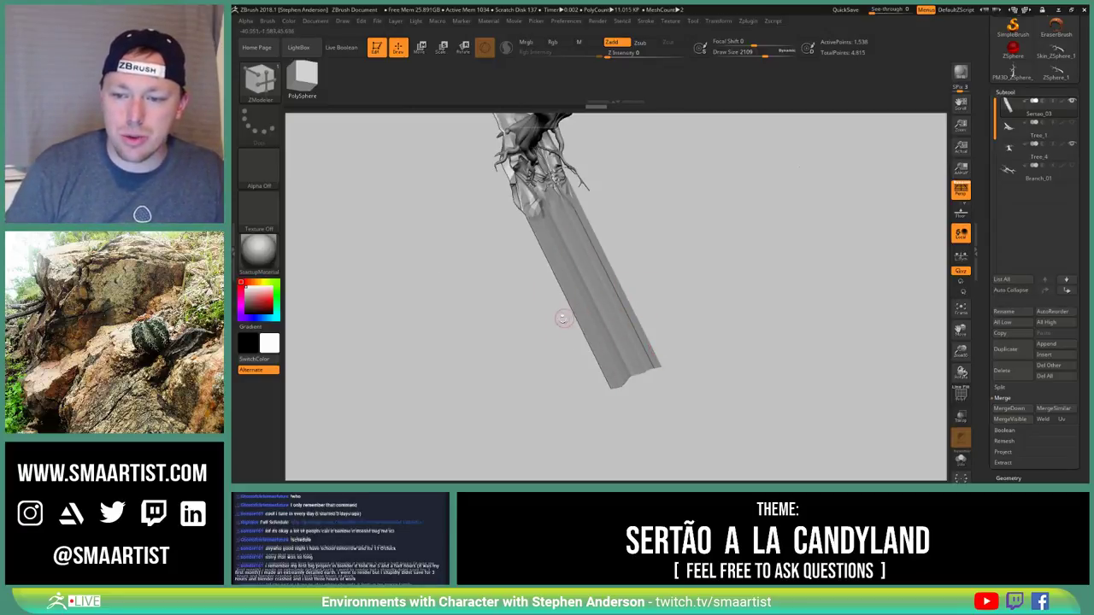
pyautogui.moveTo(619, 297); pyautogui.dragTo(623, 254)
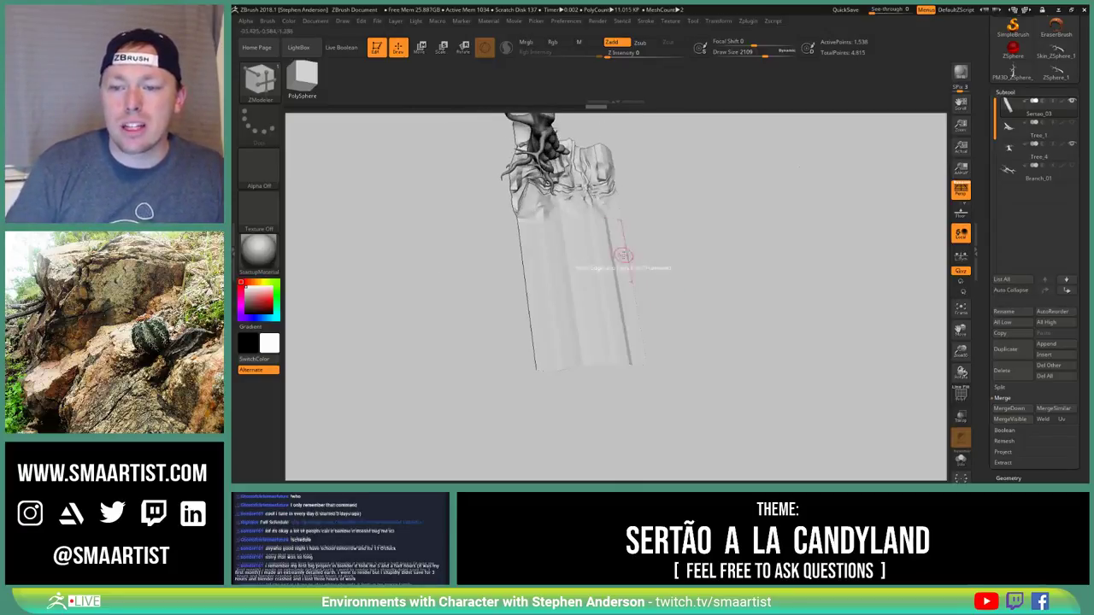
pyautogui.moveTo(639, 320); pyautogui.dragTo(617, 336)
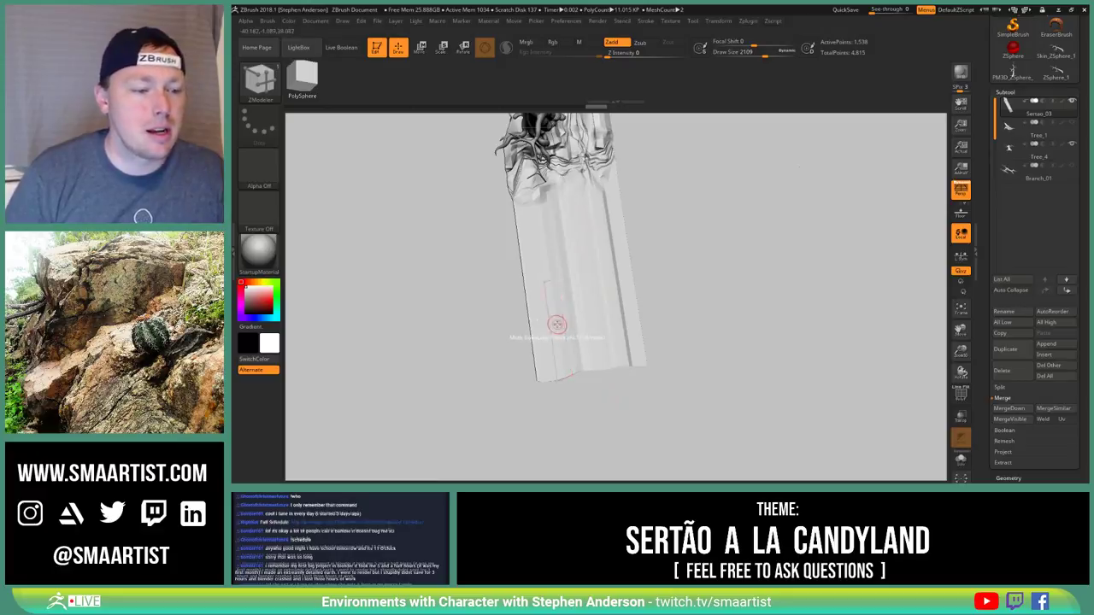
pyautogui.moveTo(557, 325)
pyautogui.mouseDown(button='right')
pyautogui.moveTo(603, 235)
pyautogui.moveTo(564, 295)
pyautogui.moveTo(563, 343)
pyautogui.mouseUp(button='right')
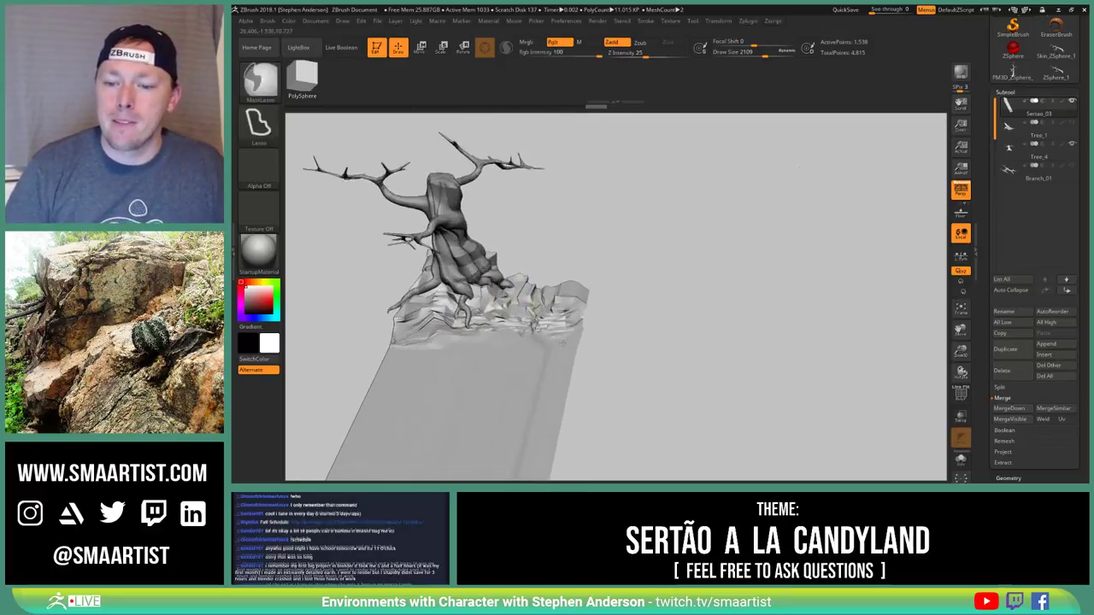
pyautogui.moveTo(562, 342); pyautogui.dragTo(571, 273)
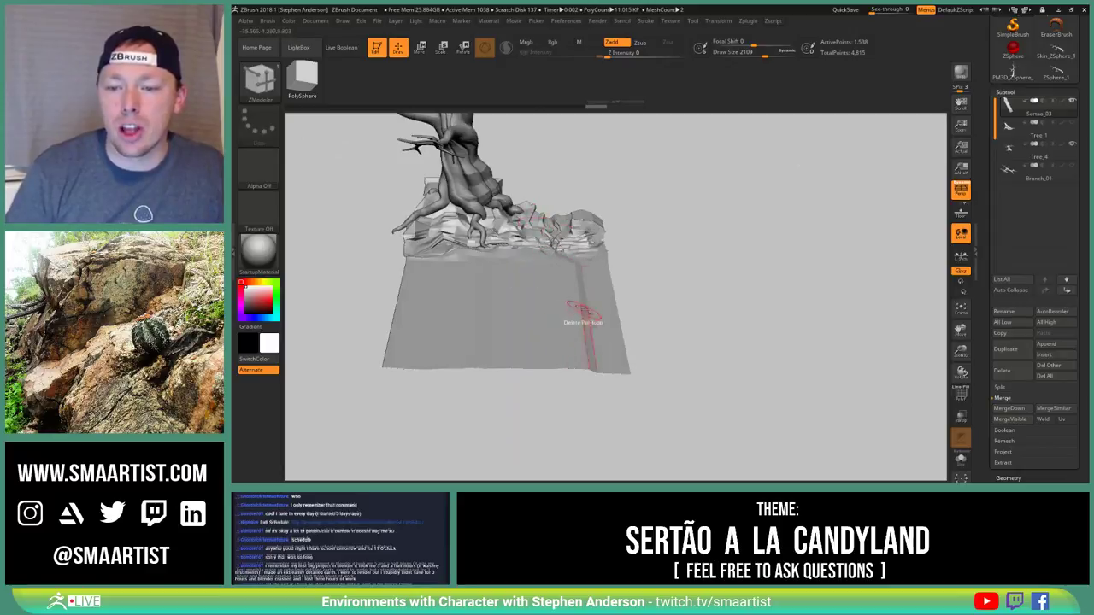
pyautogui.moveTo(581, 312); pyautogui.dragTo(530, 309)
# Redisplay the wireframe, lasso-mask the side of the ground away from the tree, and soften and invert the mask
pyautogui.moveTo(518, 275)
pyautogui.mouseDown(button='right')
pyautogui.moveTo(480, 278)
pyautogui.moveTo(532, 313)
pyautogui.moveTo(525, 245)
pyautogui.mouseUp(button='right')
pyautogui.hotkey('shift', 'f')
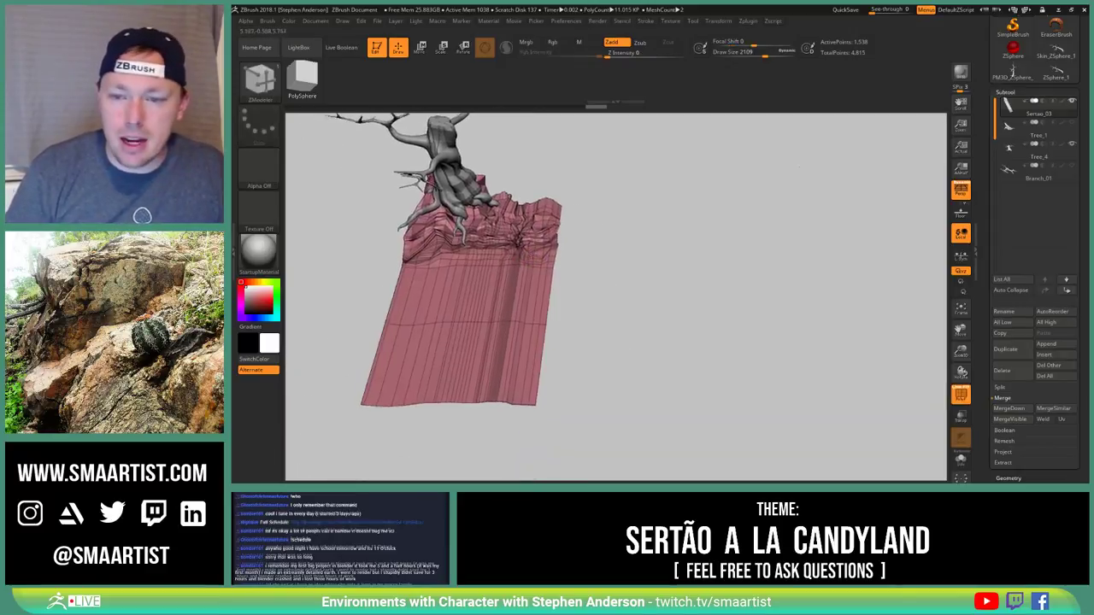
pyautogui.press('ctrl')
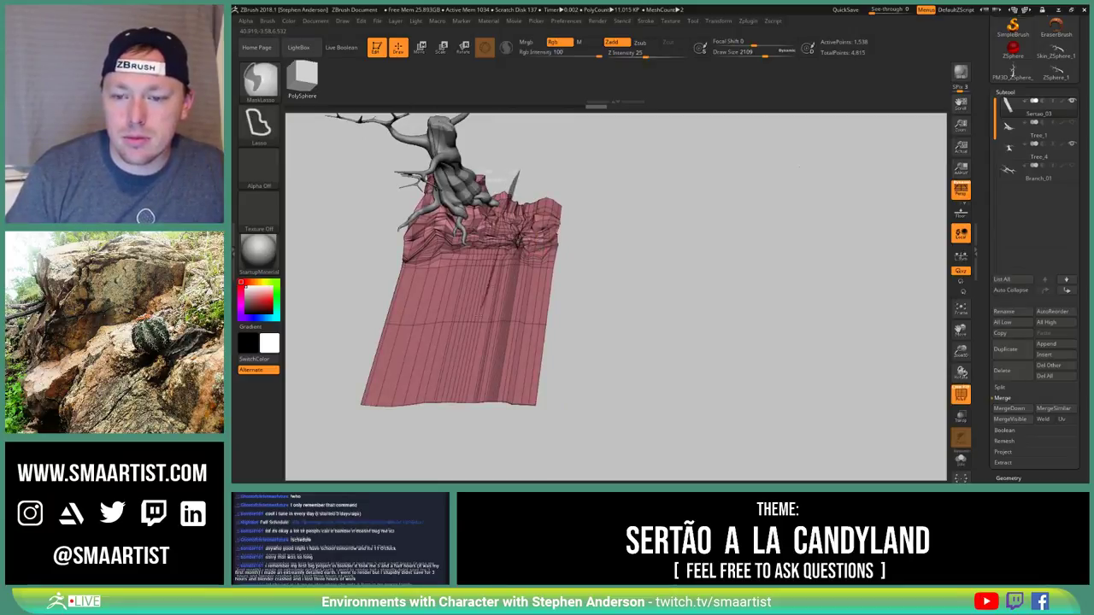
pyautogui.moveTo(481, 314)
pyautogui.keyDown('ctrl'); pyautogui.mouseDown()
pyautogui.moveTo(644, 465)
pyautogui.moveTo(763, 181)
pyautogui.mouseUp(); pyautogui.keyUp('ctrl')
pyautogui.moveTo(648, 222)
pyautogui.keyDown('alt'); pyautogui.mouseDown(button='right')
pyautogui.moveTo(682, 222)
pyautogui.moveTo(692, 240)
pyautogui.mouseUp(button='right'); pyautogui.keyUp('alt')
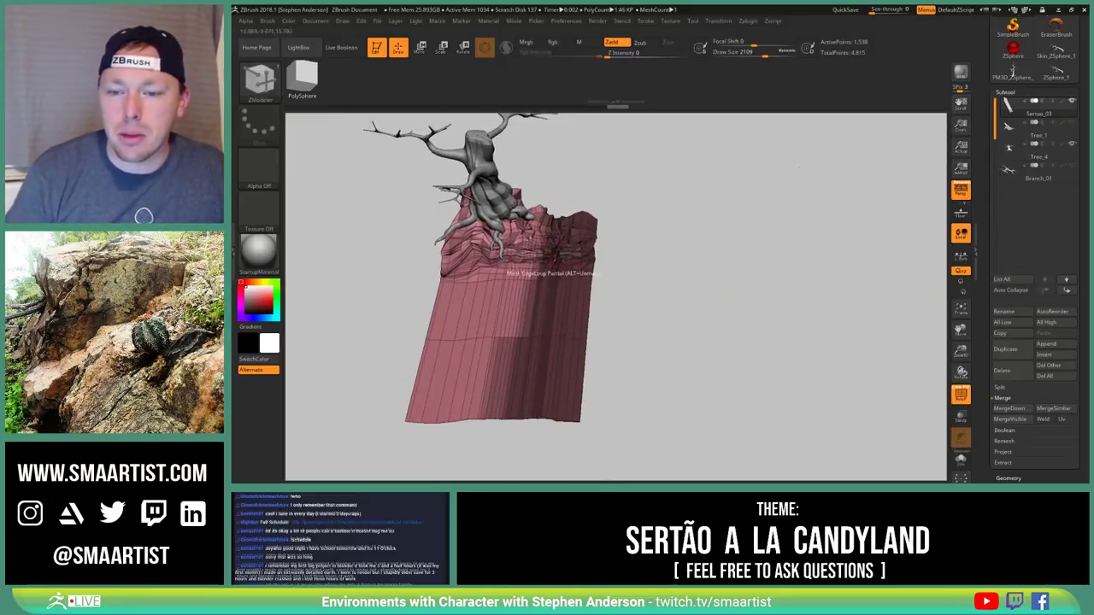
pyautogui.keyDown('ctrl'); pyautogui.click(565, 282); pyautogui.keyUp('ctrl')
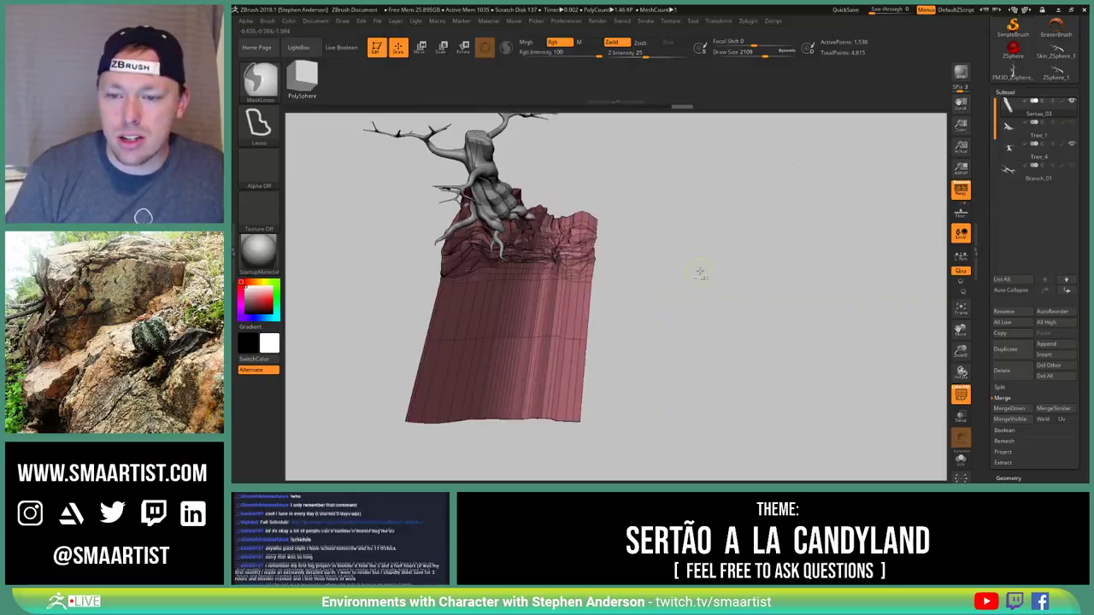
pyautogui.keyDown('ctrl'); pyautogui.click(700, 272); pyautogui.keyUp('ctrl')
pyautogui.keyDown('ctrl'); pyautogui.click(553, 278); pyautogui.keyUp('ctrl')
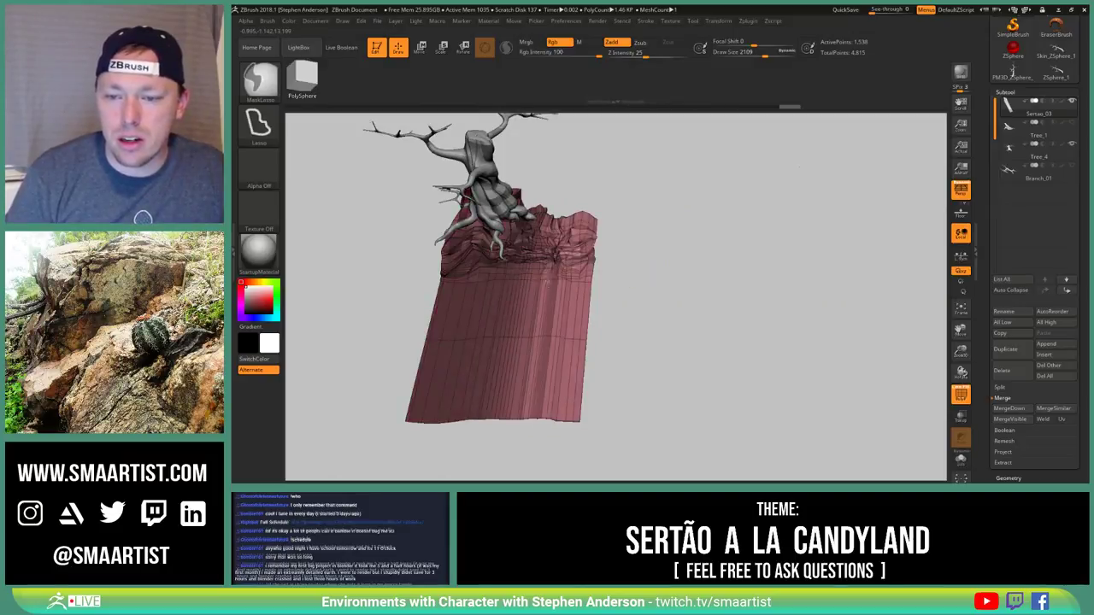
# Undo the excess mask softening and set the inversion so the tree's side of the ground is masked
pyautogui.hotkey('ctrl', 'z')
pyautogui.hotkey('ctrl', 'z')
pyautogui.hotkey('ctrl', 'z')
pyautogui.hotkey('ctrl', 'z')
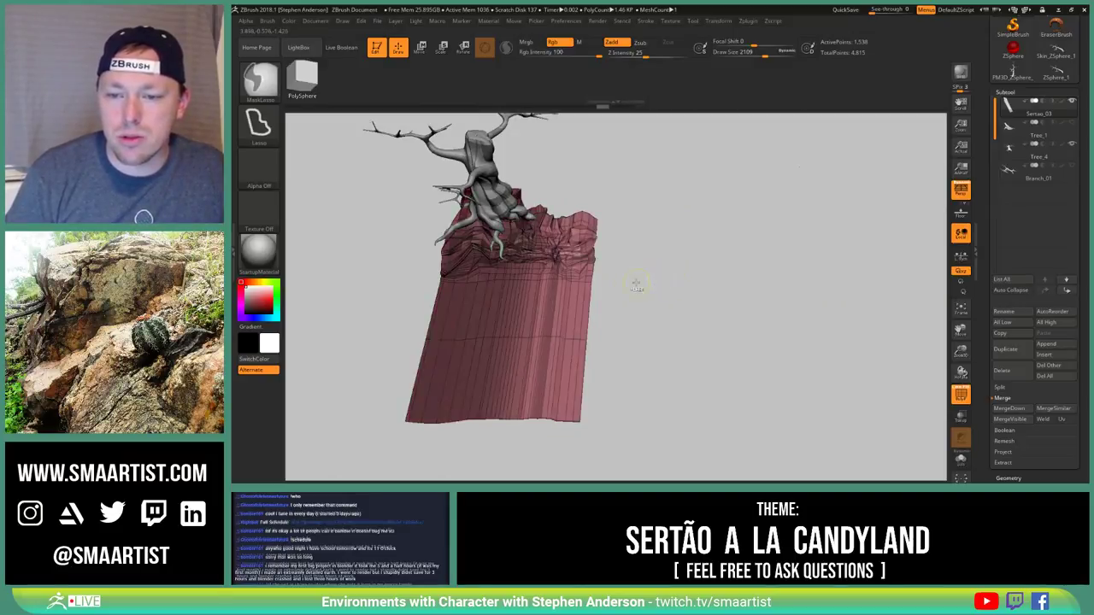
pyautogui.keyDown('ctrl'); pyautogui.click(669, 266); pyautogui.keyUp('ctrl')
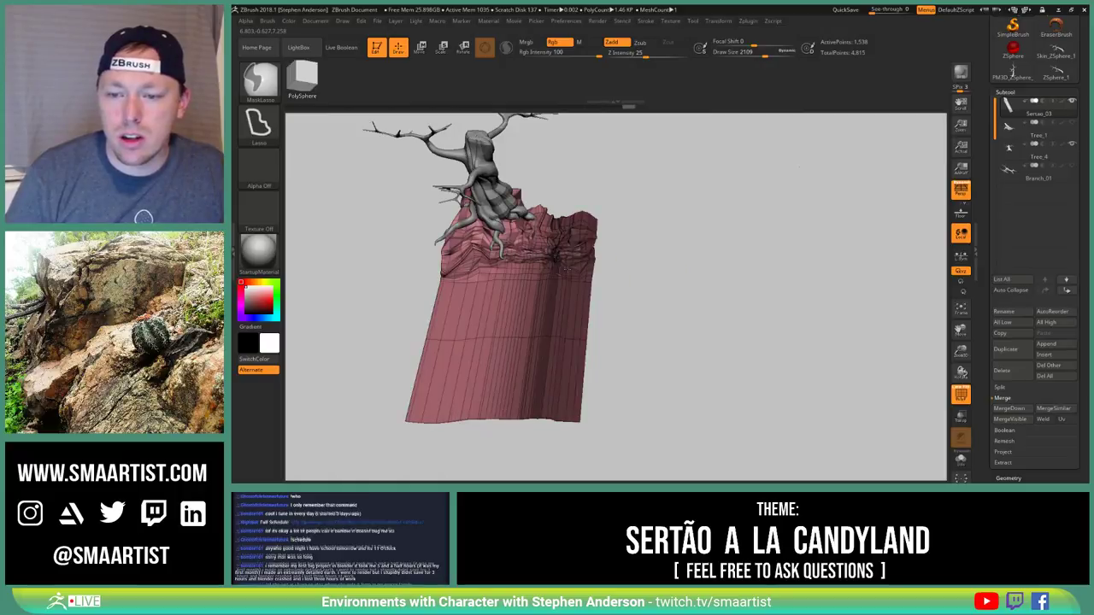
pyautogui.keyDown('ctrl'); pyautogui.click(665, 267); pyautogui.keyUp('ctrl')
# Center the gizmo on the unmasked side of the ground, stretch it outward along Z and flatten it along Y
pyautogui.press('w')
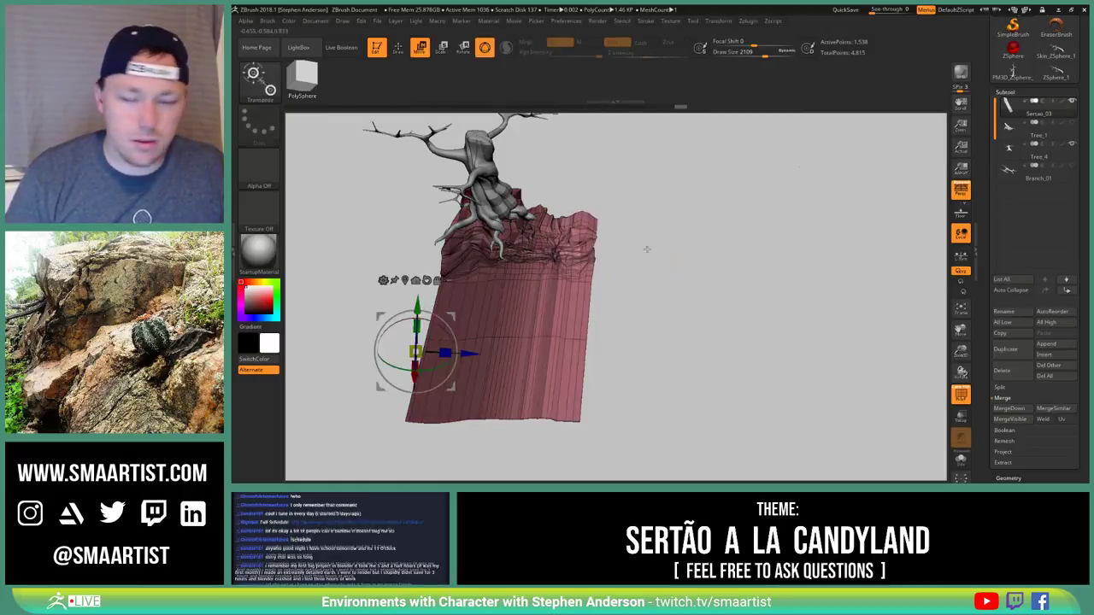
pyautogui.moveTo(647, 247); pyautogui.dragTo(579, 260)
pyautogui.click(406, 280)
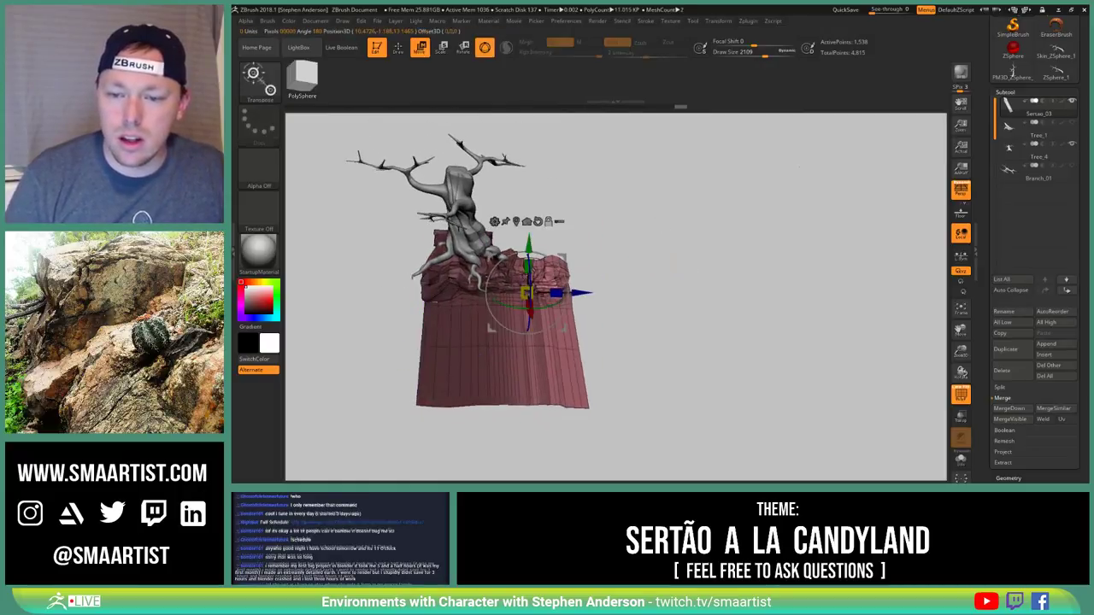
pyautogui.moveTo(672, 260); pyautogui.dragTo(690, 253, button='right')
pyautogui.keyDown('ctrl'); pyautogui.moveTo(691, 253); pyautogui.dragTo(689, 282, button='right'); pyautogui.keyUp('ctrl')
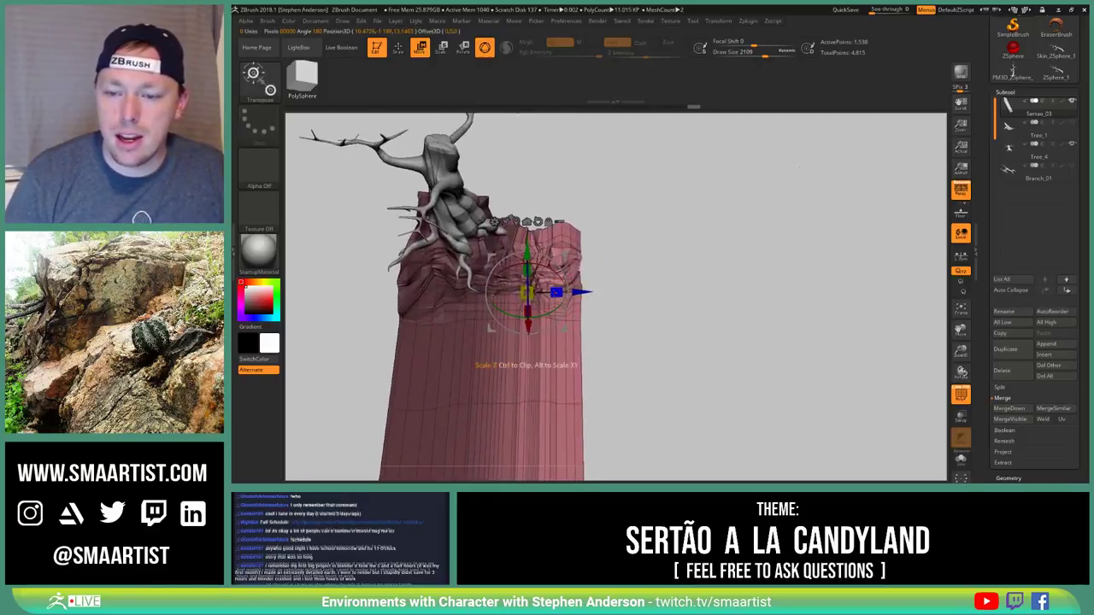
pyautogui.moveTo(556, 293); pyautogui.dragTo(699, 291)
pyautogui.moveTo(524, 265); pyautogui.dragTo(525, 289)
pyautogui.moveTo(674, 242)
pyautogui.mouseDown()
pyautogui.moveTo(620, 224)
pyautogui.moveTo(703, 275)
pyautogui.moveTo(725, 301)
pyautogui.moveTo(715, 309)
pyautogui.mouseUp()
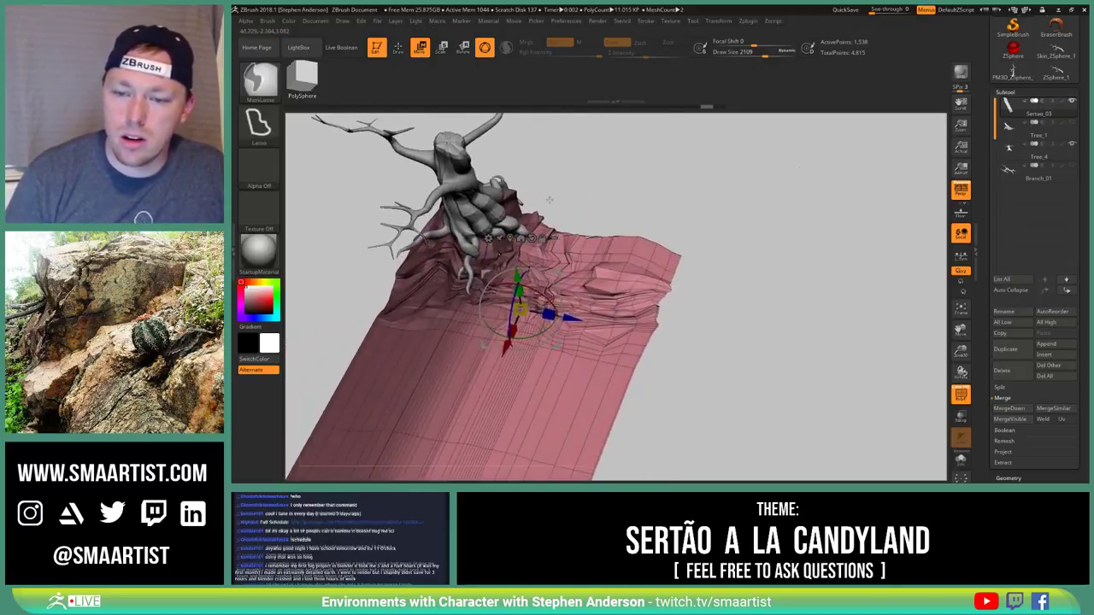
# Adjust the mask over the flat strip, reposition the gizmo at the ground's outer edge and adjust the unmasked part along Y
pyautogui.moveTo(557, 214)
pyautogui.mouseDown()
pyautogui.moveTo(528, 183)
pyautogui.moveTo(557, 233)
pyautogui.mouseUp()
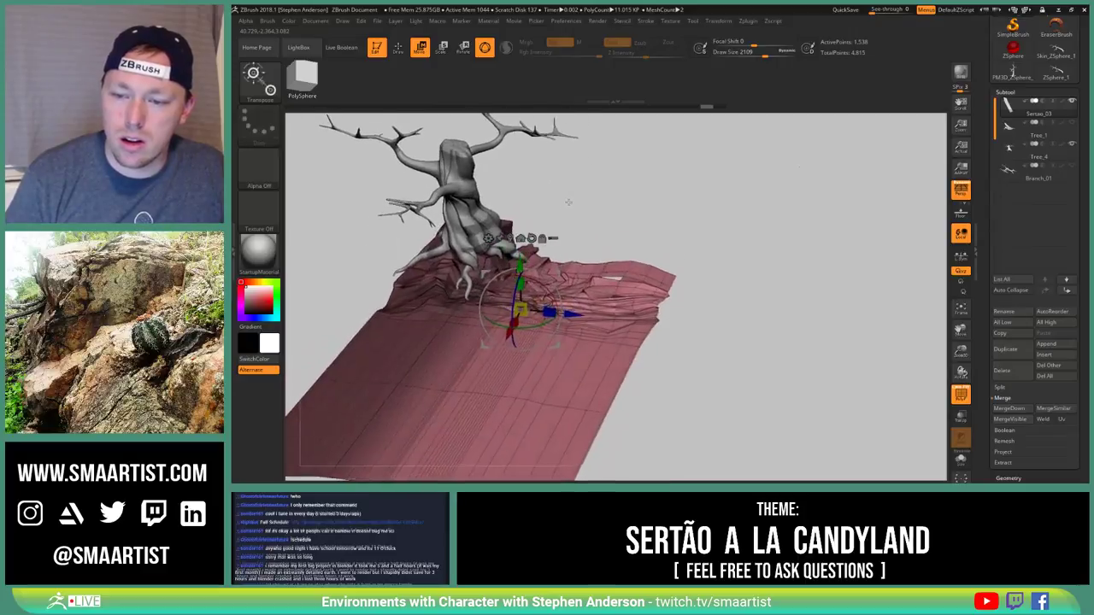
pyautogui.moveTo(416, 346)
pyautogui.keyDown('ctrl'); pyautogui.mouseDown()
pyautogui.moveTo(467, 471)
pyautogui.moveTo(475, 467)
pyautogui.mouseUp(); pyautogui.keyUp('ctrl')
pyautogui.keyDown('alt'); pyautogui.moveTo(709, 368); pyautogui.dragTo(725, 284); pyautogui.keyUp('alt')
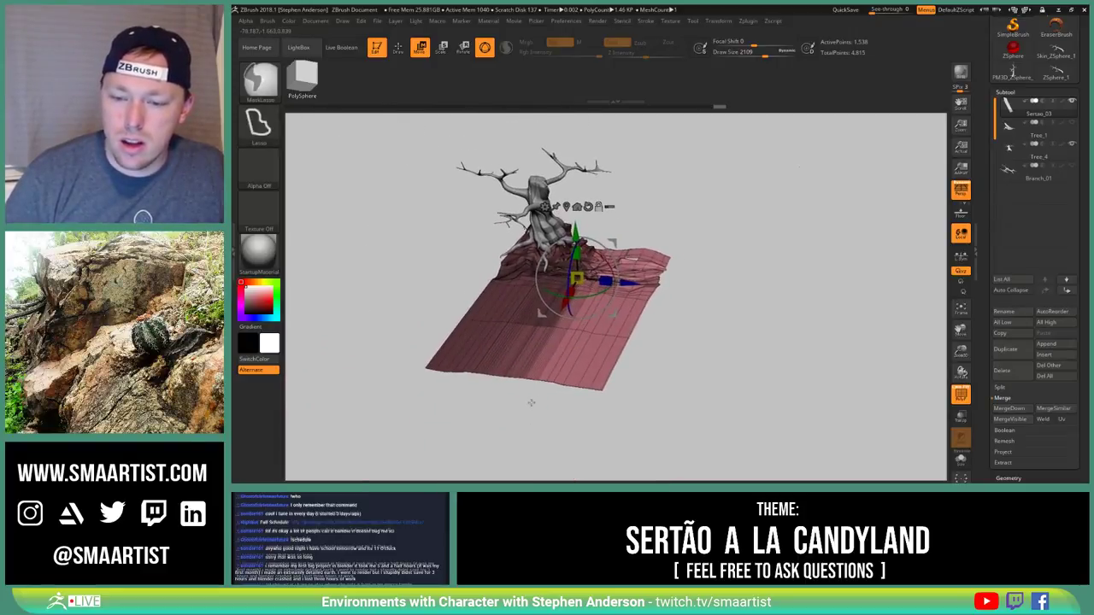
pyautogui.keyDown('ctrl'); pyautogui.moveTo(540, 398); pyautogui.dragTo(542, 395); pyautogui.keyUp('ctrl')
pyautogui.moveTo(752, 300)
pyautogui.keyDown('ctrl'); pyautogui.mouseDown(button='right')
pyautogui.moveTo(770, 376)
pyautogui.moveTo(772, 307)
pyautogui.moveTo(721, 297)
pyautogui.mouseUp(button='right'); pyautogui.keyUp('ctrl')
pyautogui.moveTo(786, 256); pyautogui.dragTo(708, 301, button='right')
pyautogui.keyDown('alt'); pyautogui.click(666, 299); pyautogui.keyUp('alt')
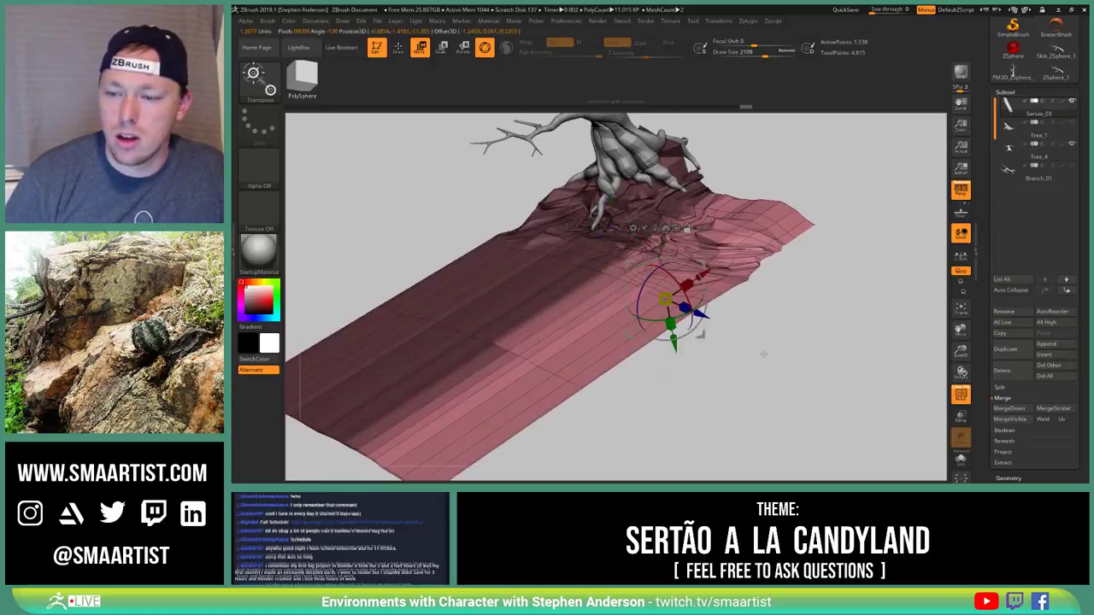
pyautogui.moveTo(763, 354); pyautogui.dragTo(774, 332)
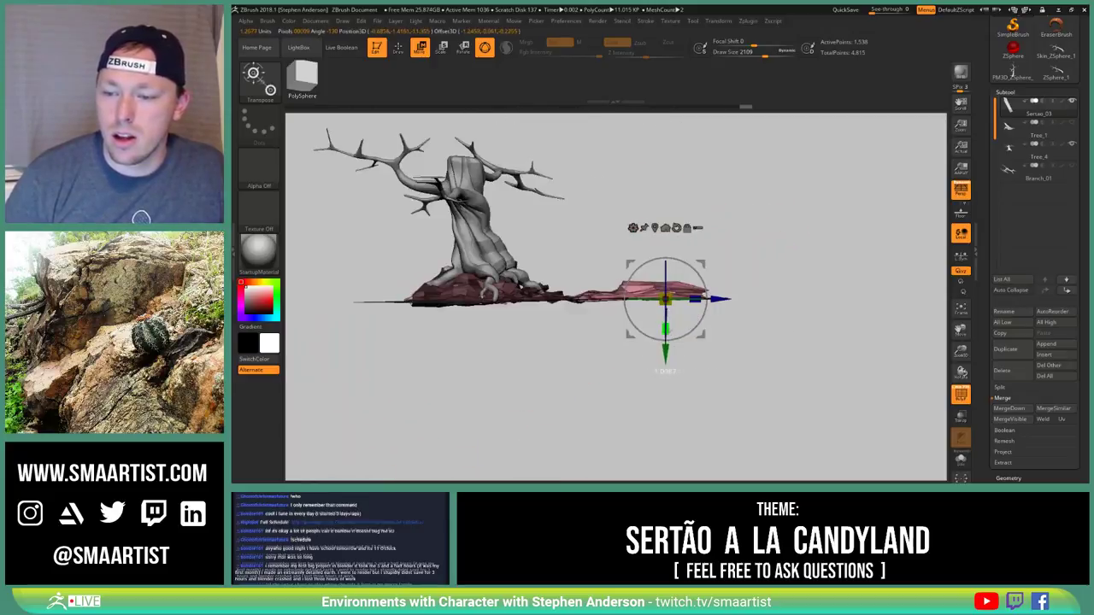
pyautogui.moveTo(689, 424); pyautogui.dragTo(685, 469)
# Switch to the Move brush with a draw size of 5000, clear the mask and reshape the ground broadly
pyautogui.moveTo(686, 469); pyautogui.dragTo(598, 210, button='right')
pyautogui.moveTo(598, 210); pyautogui.dragTo(604, 269)
pyautogui.press('b')
pyautogui.press('m')
pyautogui.press('v')
pyautogui.moveTo(637, 162)
pyautogui.mouseDown()
pyautogui.moveTo(639, 218)
pyautogui.moveTo(689, 224)
pyautogui.mouseUp()
pyautogui.press('s')
pyautogui.moveTo(701, 228)
pyautogui.mouseDown(button='right')
pyautogui.moveTo(697, 201)
pyautogui.moveTo(622, 208)
pyautogui.mouseUp(button='right')
pyautogui.keyDown('alt'); pyautogui.moveTo(623, 208); pyautogui.dragTo(617, 252, button='right'); pyautogui.keyUp('alt')
pyautogui.moveTo(616, 252)
pyautogui.mouseDown()
pyautogui.moveTo(646, 287)
pyautogui.moveTo(622, 299)
pyautogui.mouseUp()
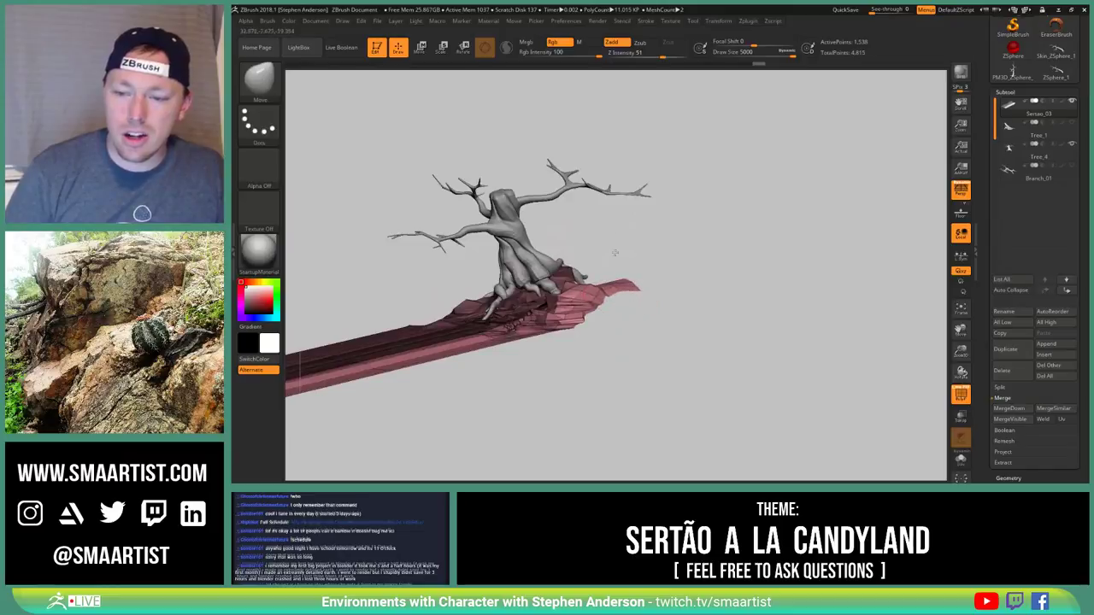
pyautogui.moveTo(616, 239); pyautogui.dragTo(711, 246)
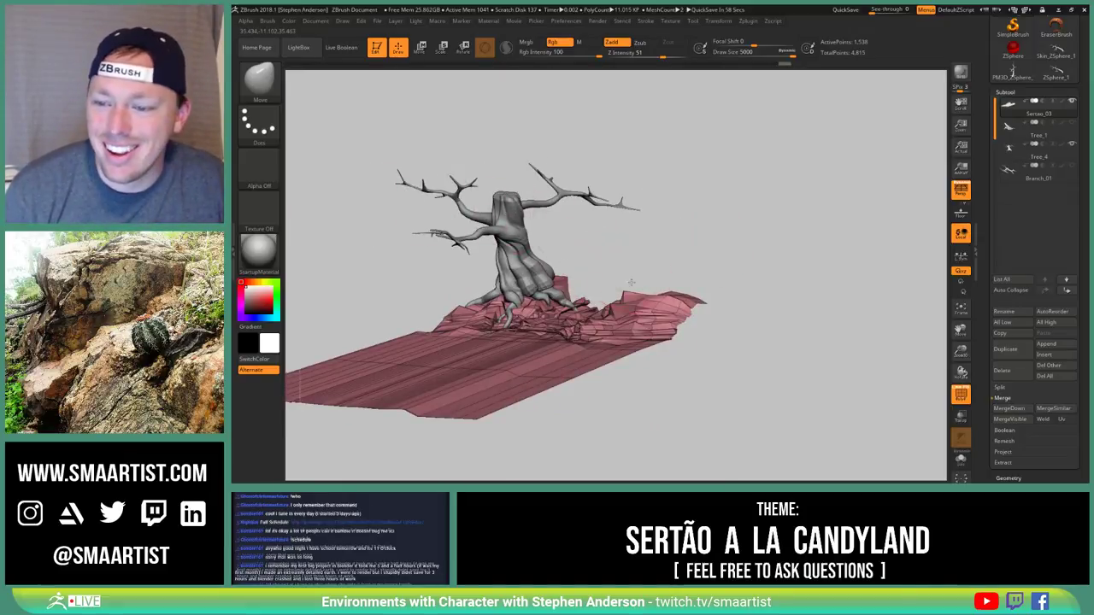
# Inspect the reshaped ground from several angles and up close around the rocky edge with the wireframe hidden
pyautogui.moveTo(631, 282); pyautogui.dragTo(748, 263)
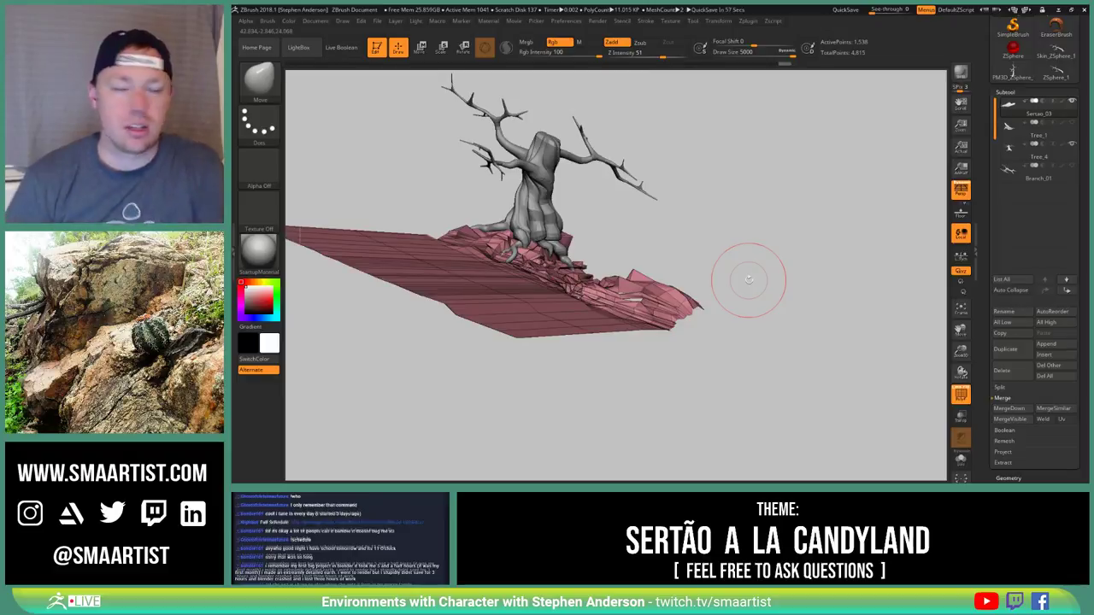
pyautogui.moveTo(742, 299)
pyautogui.mouseDown()
pyautogui.moveTo(691, 287)
pyautogui.moveTo(732, 282)
pyautogui.moveTo(746, 314)
pyautogui.moveTo(761, 298)
pyautogui.mouseUp()
pyautogui.moveTo(636, 284)
pyautogui.mouseDown()
pyautogui.moveTo(647, 331)
pyautogui.moveTo(617, 340)
pyautogui.mouseUp()
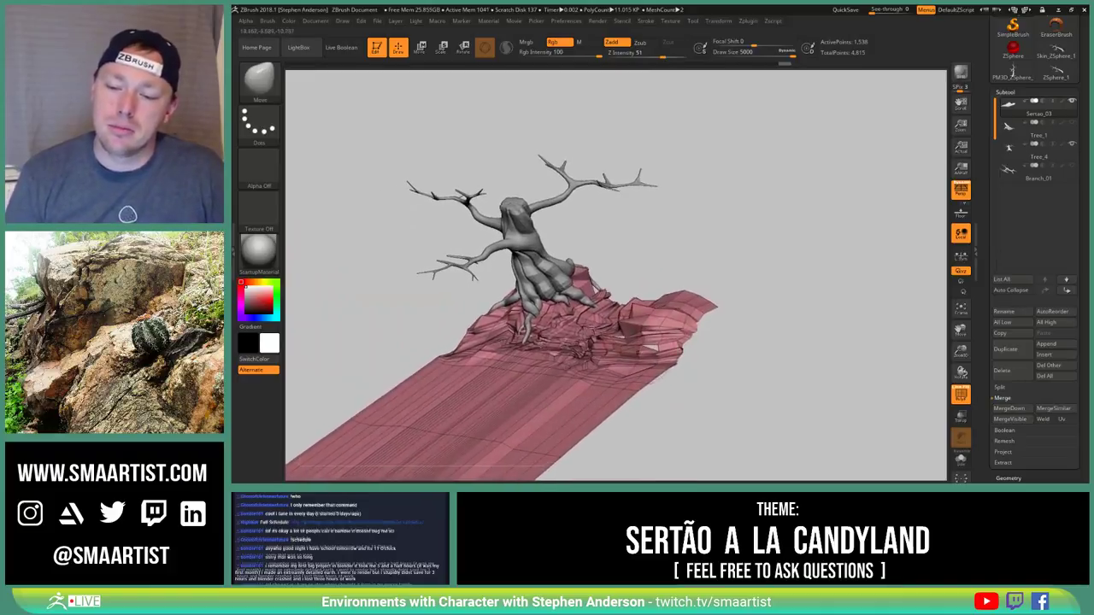
pyautogui.hotkey('shift', 'f')
pyautogui.moveTo(622, 335); pyautogui.dragTo(646, 295, button='right')
pyautogui.keyDown('ctrl'); pyautogui.moveTo(647, 294); pyautogui.dragTo(645, 310, button='right'); pyautogui.keyUp('ctrl')
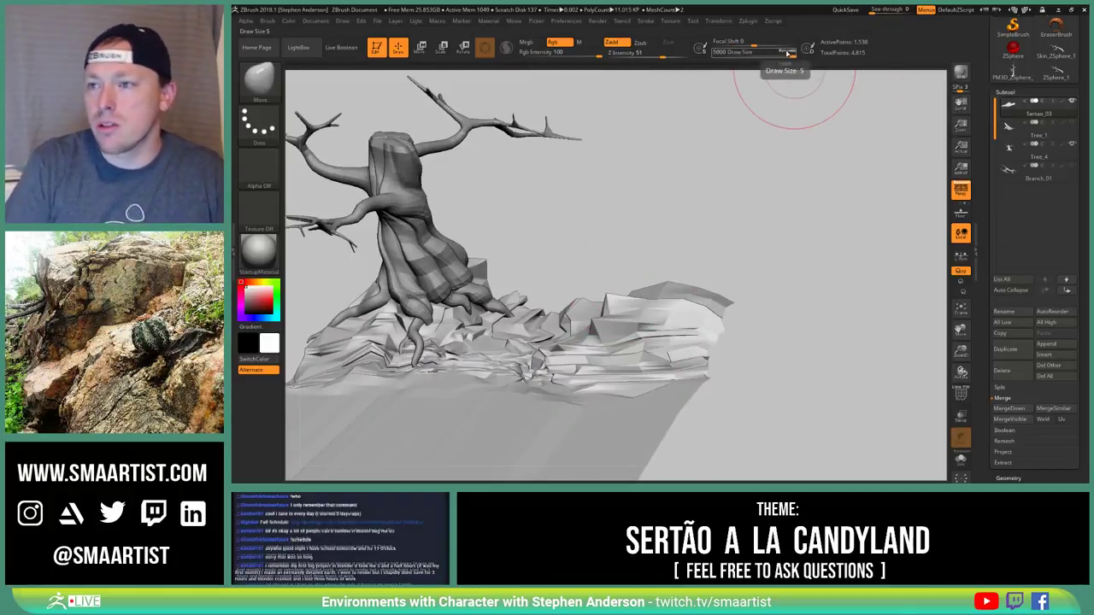
# Reduce the Move brush's draw size to 170 for finer work on the rocky ground edge
pyautogui.moveTo(785, 53); pyautogui.dragTo(786, 53)
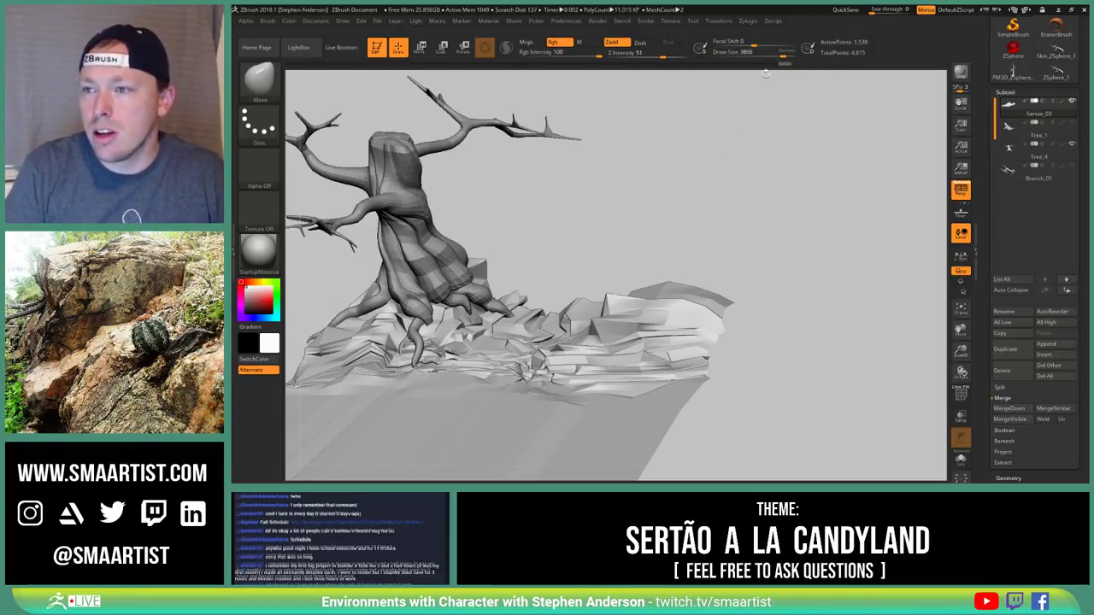
pyautogui.moveTo(783, 57); pyautogui.dragTo(731, 57)
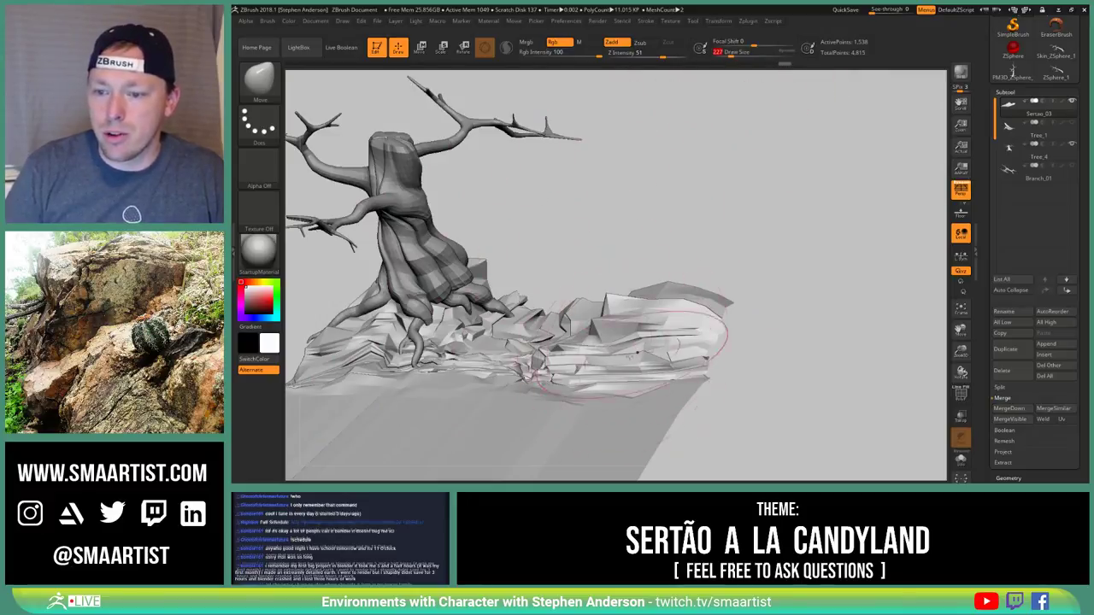
pyautogui.moveTo(642, 311)
pyautogui.mouseDown(button='right')
pyautogui.moveTo(628, 354)
pyautogui.moveTo(606, 348)
pyautogui.mouseUp(button='right')
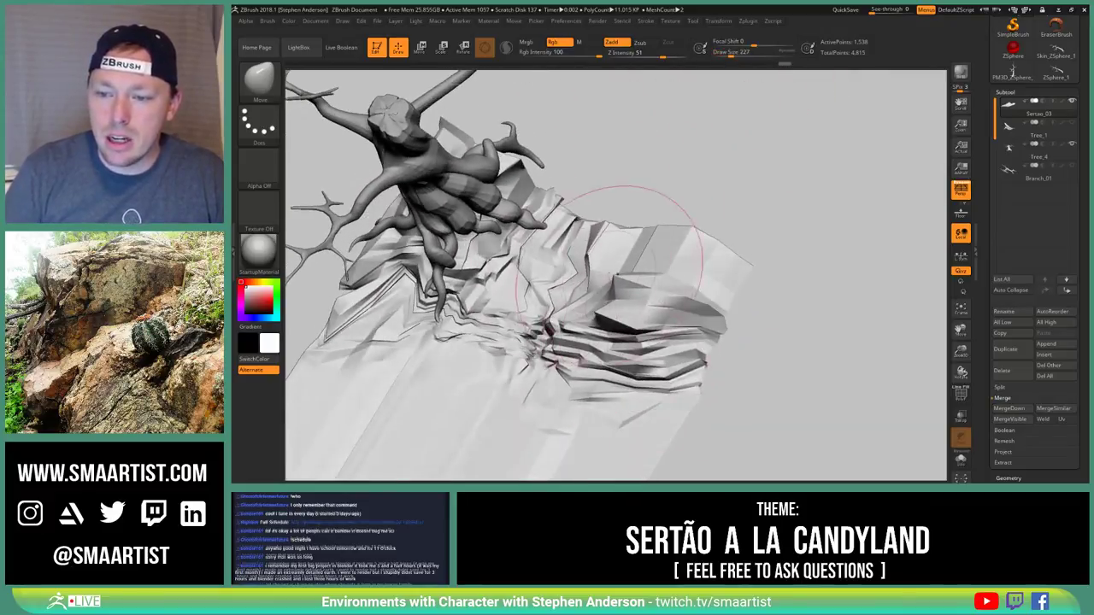
pyautogui.moveTo(729, 52)
pyautogui.mouseDown()
pyautogui.moveTo(787, 54)
pyautogui.moveTo(727, 54)
pyautogui.mouseUp()
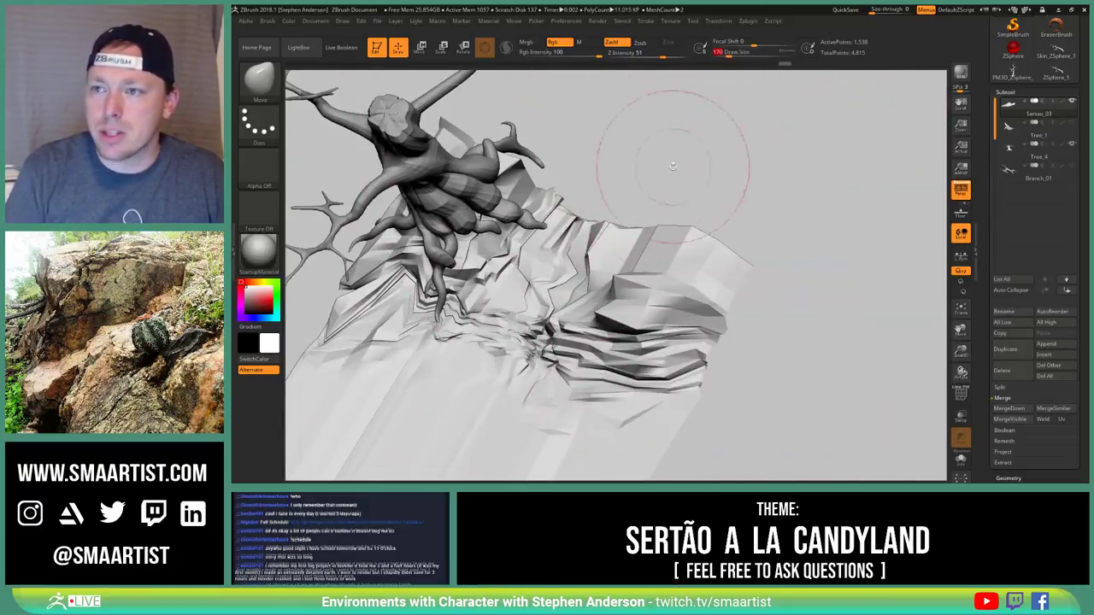
pyautogui.moveTo(655, 327)
pyautogui.mouseDown(button='right')
pyautogui.moveTo(629, 248)
pyautogui.moveTo(453, 235)
pyautogui.moveTo(589, 265)
pyautogui.moveTo(734, 321)
pyautogui.moveTo(746, 309)
pyautogui.moveTo(733, 313)
pyautogui.mouseUp(button='right')
pyautogui.moveTo(733, 312); pyautogui.dragTo(710, 281)
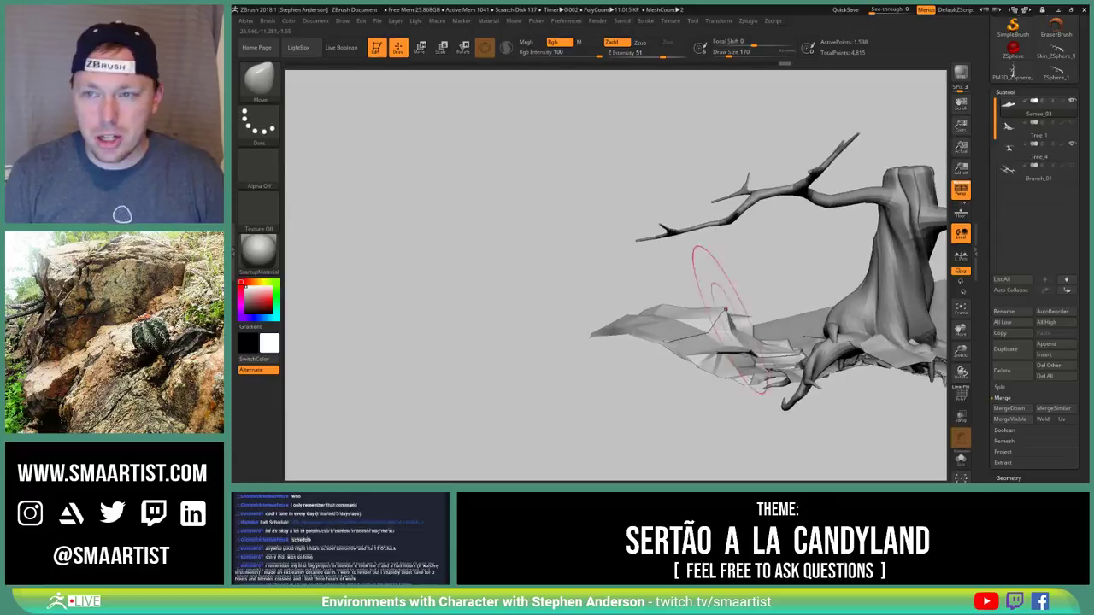
# Open the Draw preferences to check the maximum brush size setting
pyautogui.click(566, 23)
pyautogui.click(566, 22)
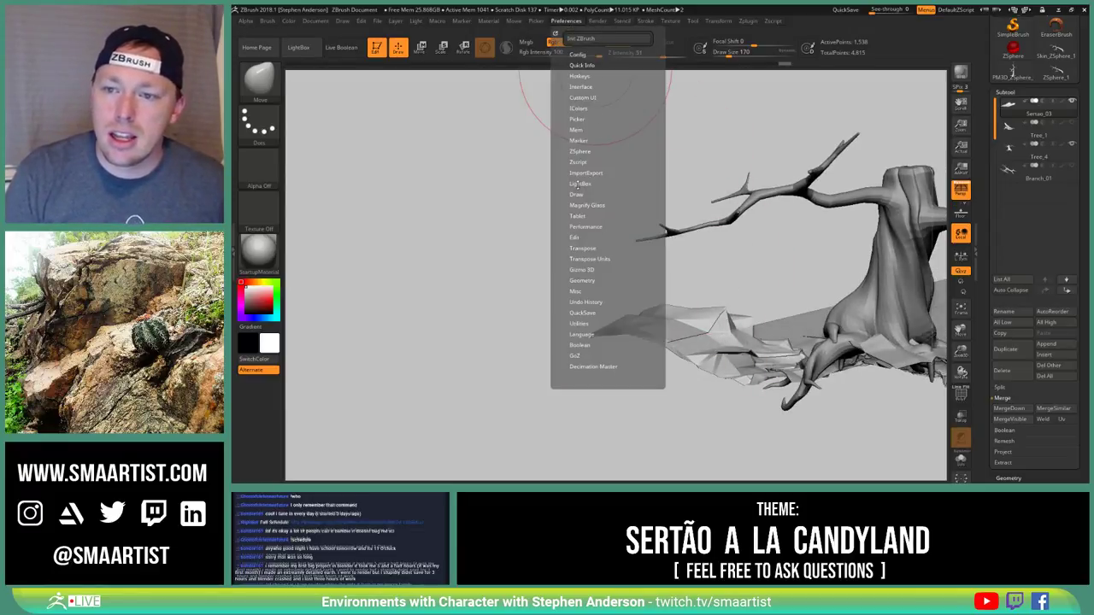
pyautogui.click(590, 195)
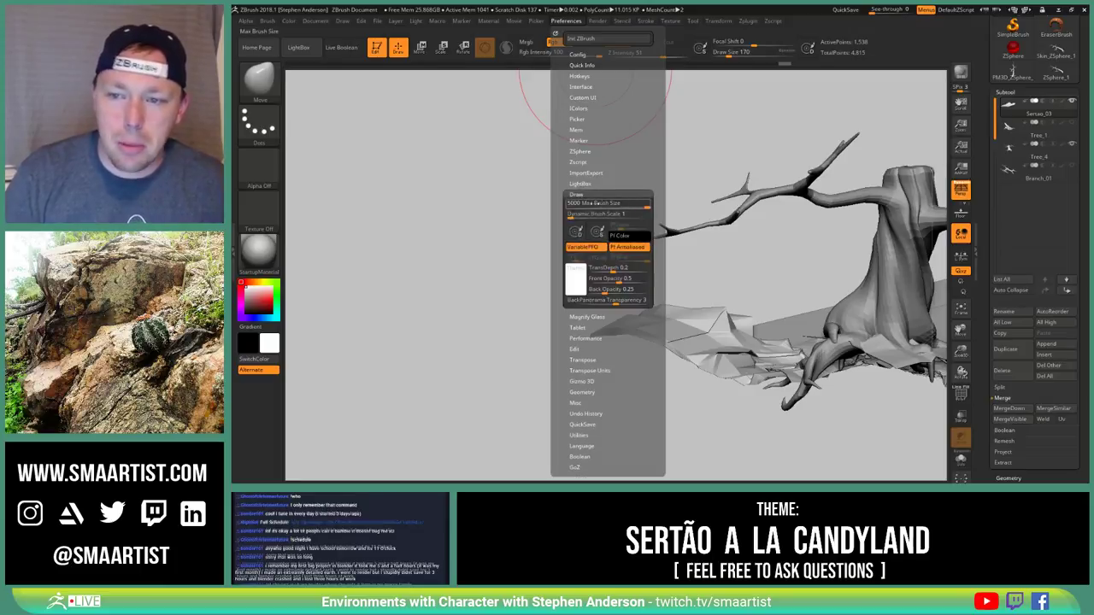
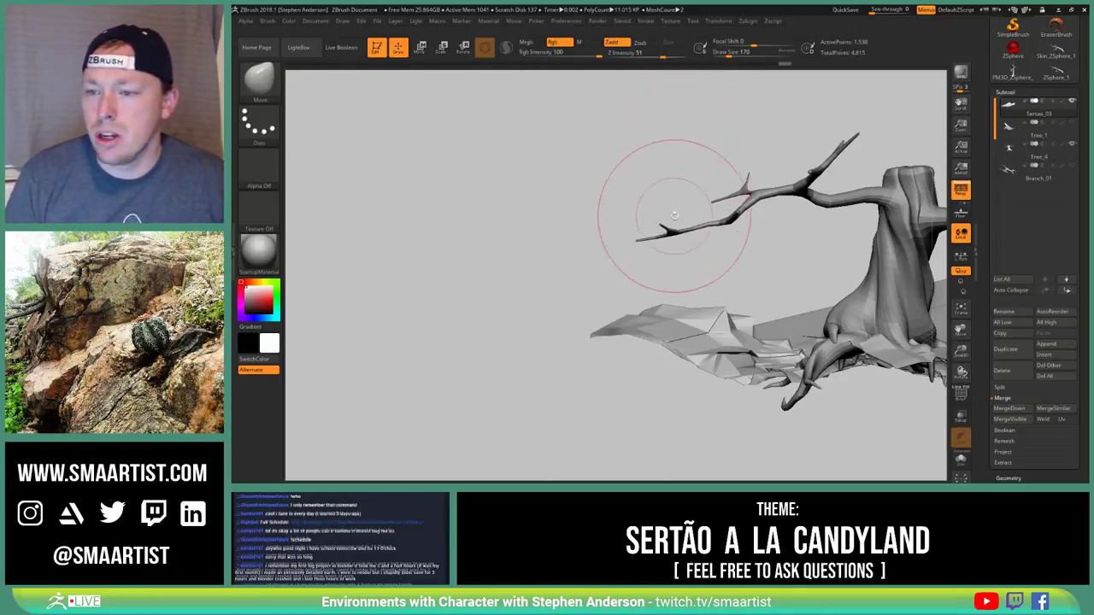
# Set the Move brush's draw size to 292 and focal shift to 29, and curve the rocky ground's outer edge
pyautogui.moveTo(684, 208)
pyautogui.mouseDown()
pyautogui.moveTo(647, 244)
pyautogui.moveTo(660, 321)
pyautogui.mouseUp()
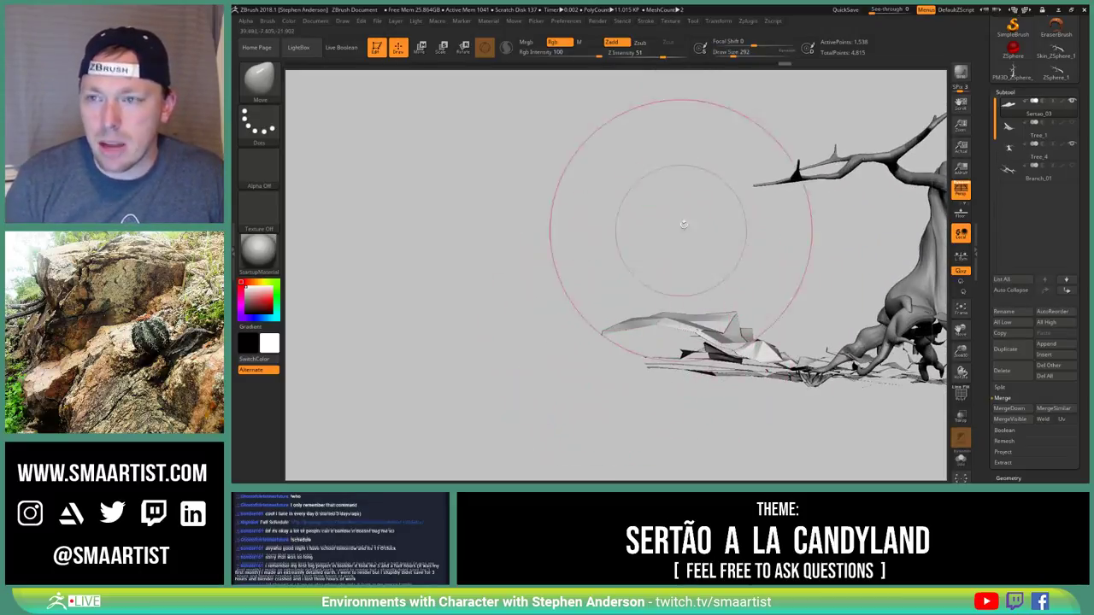
pyautogui.moveTo(753, 45); pyautogui.dragTo(766, 45)
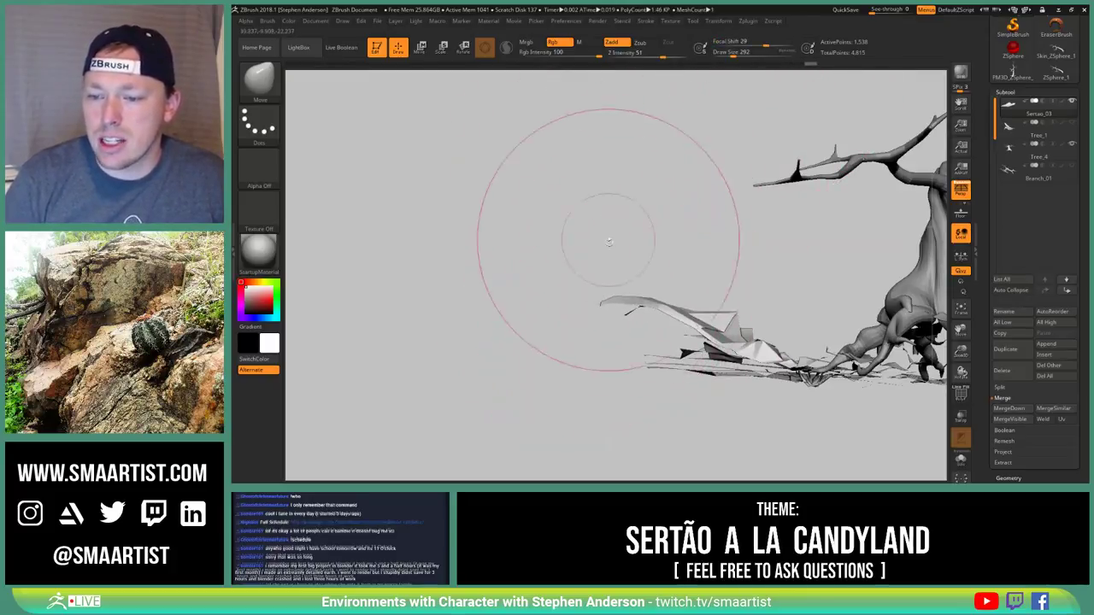
pyautogui.moveTo(726, 325); pyautogui.dragTo(713, 256)
pyautogui.moveTo(692, 308)
pyautogui.mouseDown()
pyautogui.moveTo(803, 309)
pyautogui.moveTo(691, 329)
pyautogui.mouseUp()
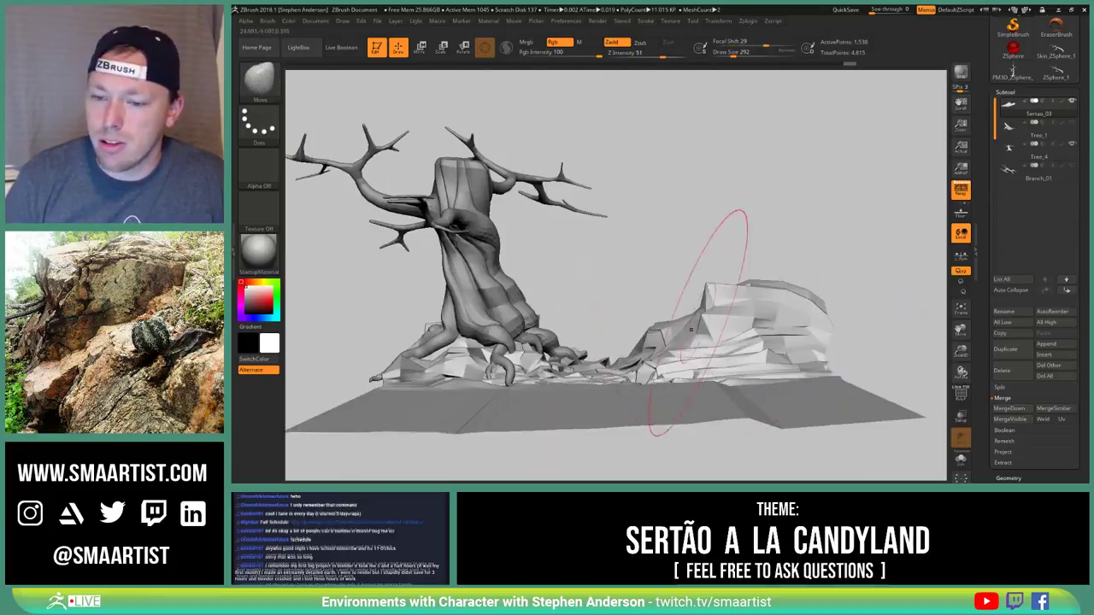
pyautogui.moveTo(684, 327); pyautogui.dragTo(772, 306, button='right')
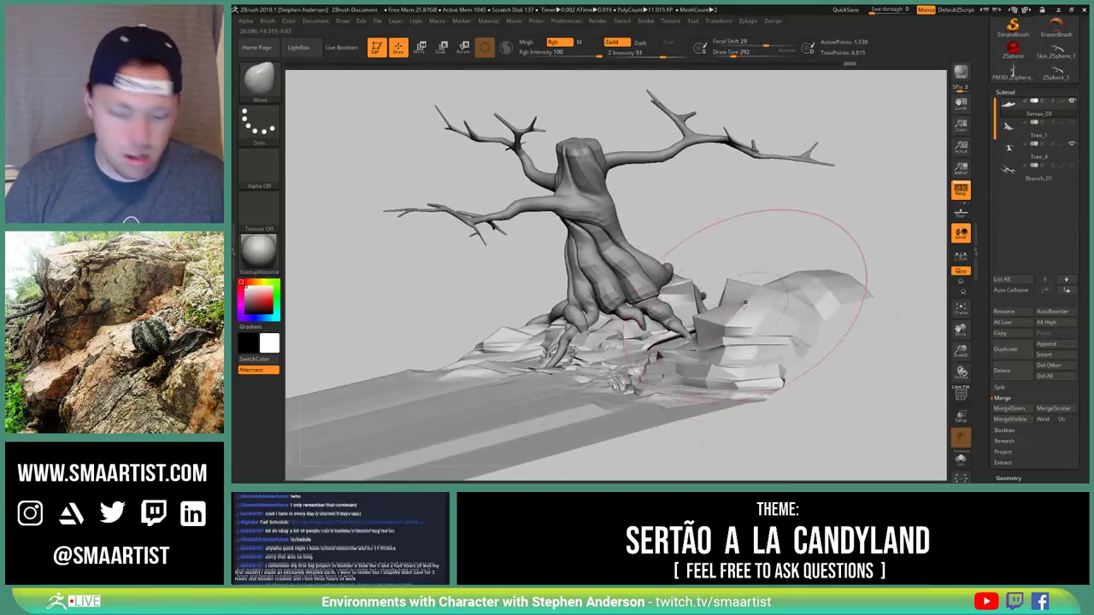
pyautogui.moveTo(765, 303); pyautogui.dragTo(590, 325)
# Show the wireframe, switch to the ZModeler brush and skip its Dynamic Draw Size note until the next restart
pyautogui.hotkey('shift', 'f')
pyautogui.moveTo(598, 411)
pyautogui.mouseDown()
pyautogui.moveTo(623, 340)
pyautogui.moveTo(614, 363)
pyautogui.mouseUp()
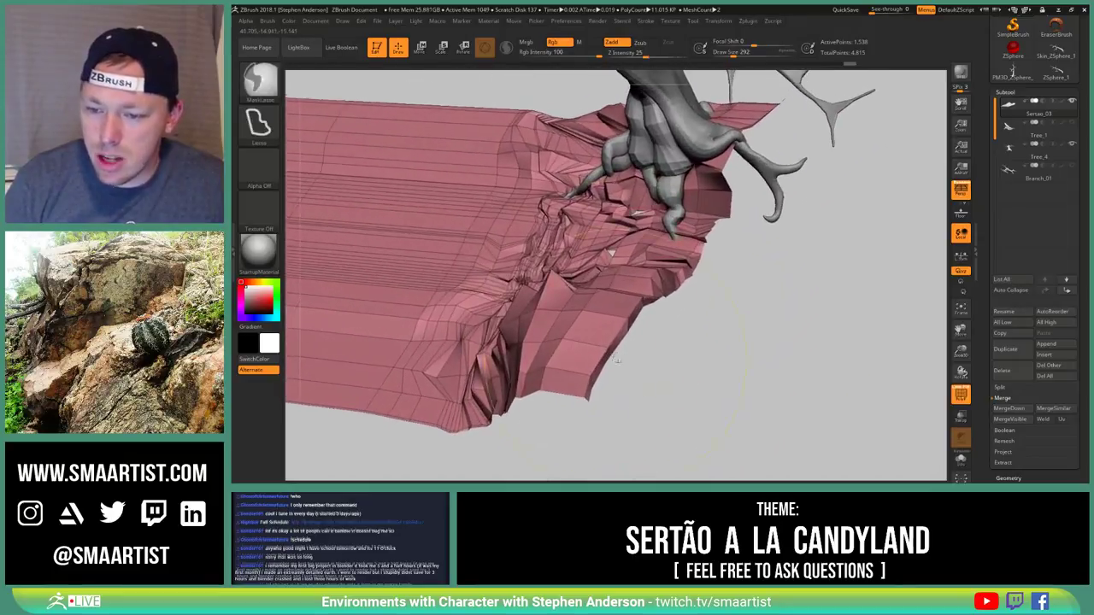
pyautogui.press('b')
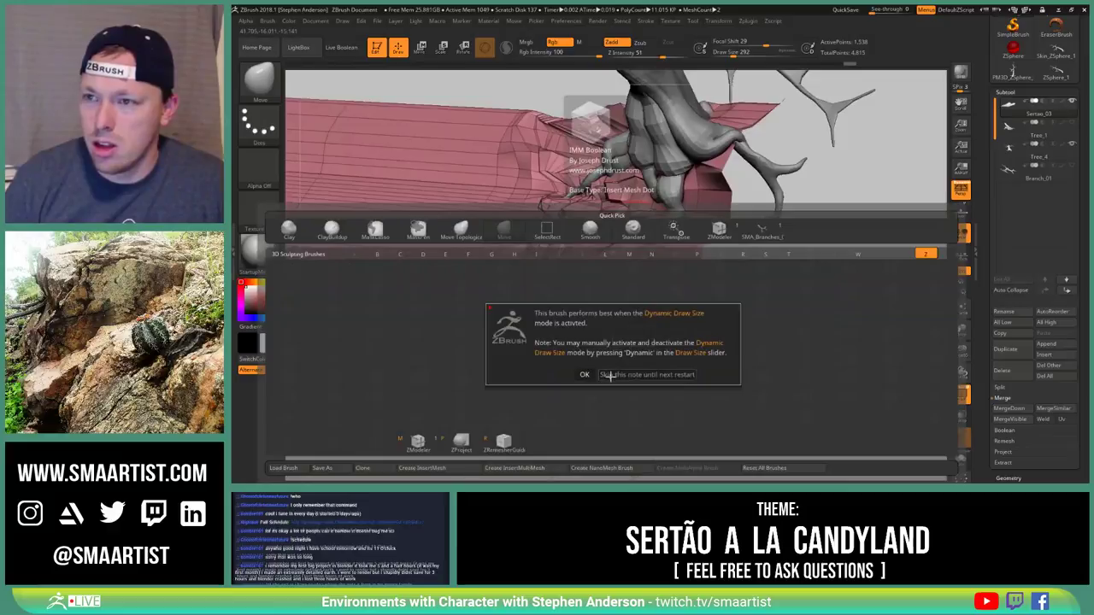
pyautogui.click(609, 374)
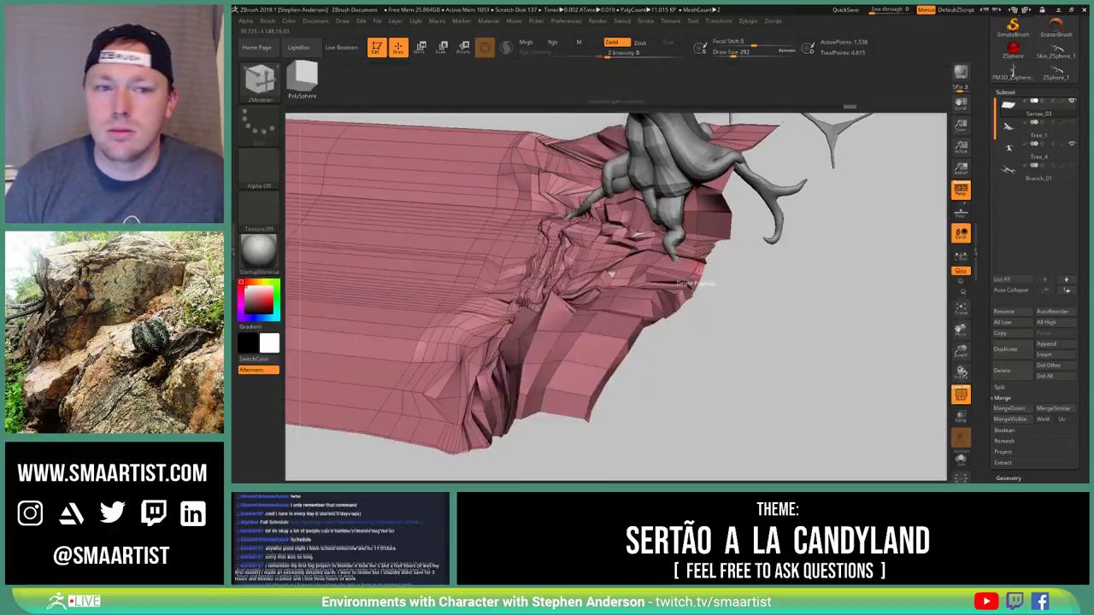
# Mask the ground except its border edges behind the tree and extrude that border outward along X with the gizmo
pyautogui.moveTo(679, 293)
pyautogui.mouseDown(button='right')
pyautogui.moveTo(682, 335)
pyautogui.moveTo(672, 304)
pyautogui.mouseUp(button='right')
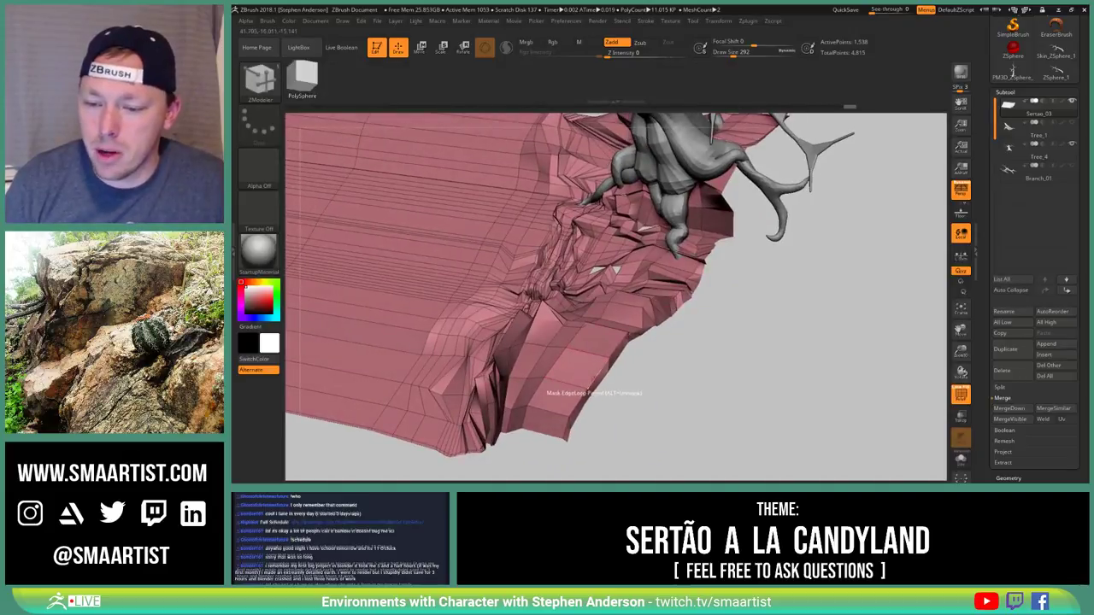
pyautogui.click(595, 377)
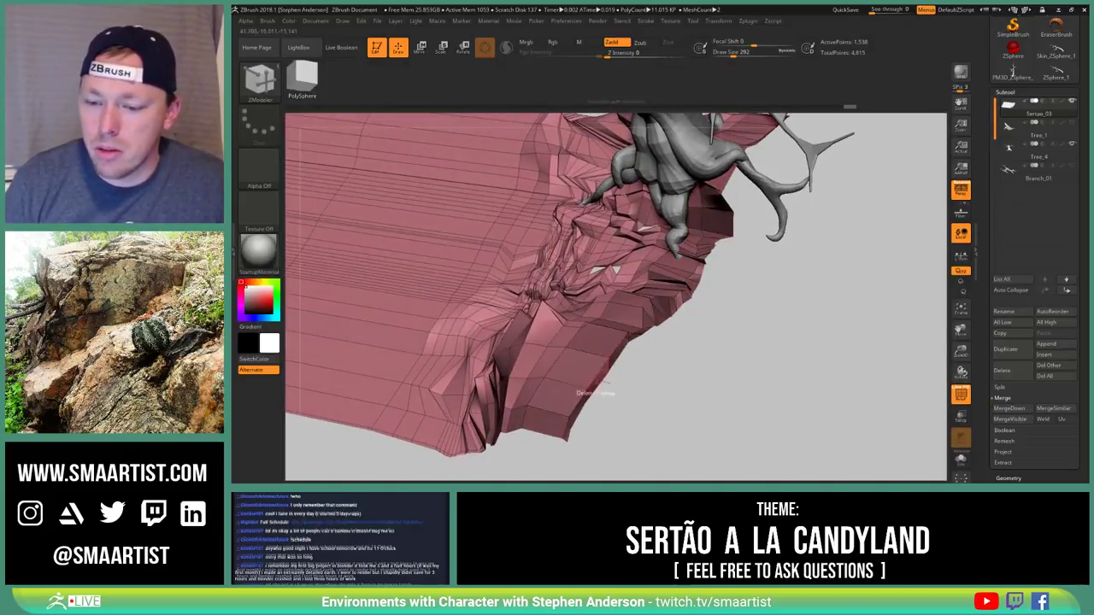
pyautogui.moveTo(599, 382)
pyautogui.mouseDown(button='right')
pyautogui.moveTo(619, 407)
pyautogui.moveTo(634, 351)
pyautogui.moveTo(665, 342)
pyautogui.moveTo(647, 314)
pyautogui.moveTo(592, 375)
pyautogui.moveTo(593, 391)
pyautogui.mouseUp(button='right')
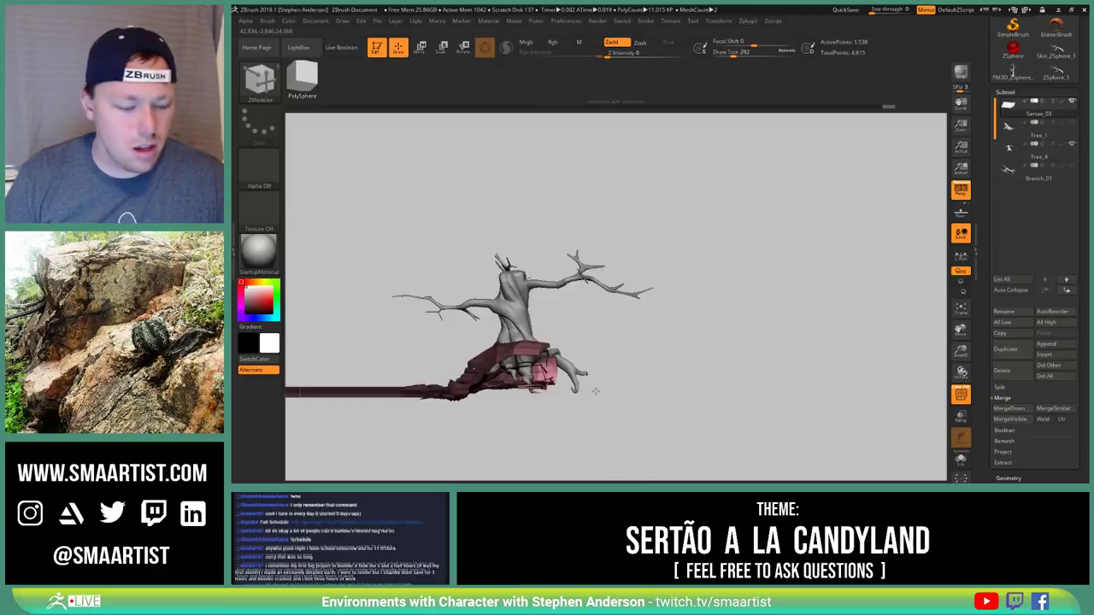
pyautogui.press('w')
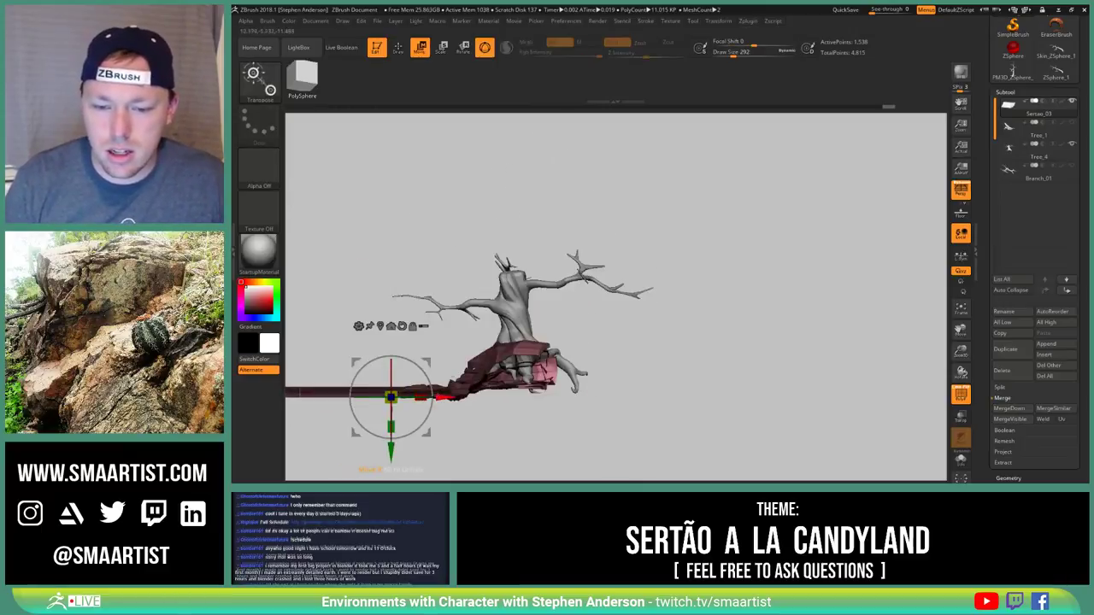
pyautogui.hotkey('ctrl', 'shift')
pyautogui.keyDown('ctrl'); pyautogui.moveTo(444, 361); pyautogui.dragTo(530, 361); pyautogui.keyUp('ctrl')
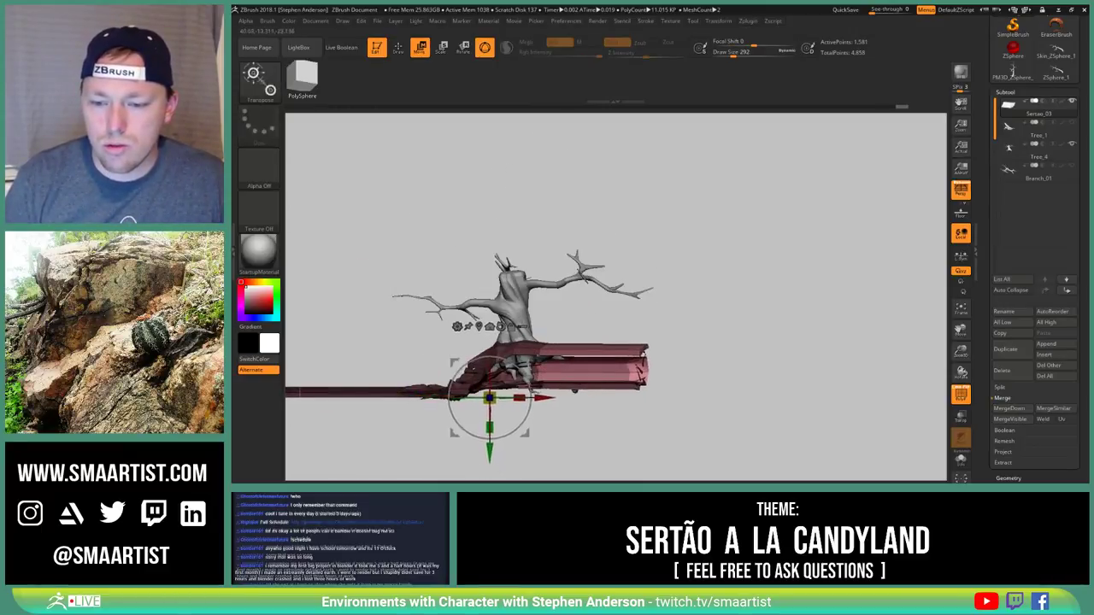
pyautogui.moveTo(788, 363); pyautogui.dragTo(777, 387)
pyautogui.moveTo(777, 387)
pyautogui.mouseDown(button='right')
pyautogui.moveTo(692, 296)
pyautogui.moveTo(676, 362)
pyautogui.moveTo(598, 283)
pyautogui.moveTo(594, 264)
pyautogui.moveTo(617, 240)
pyautogui.moveTo(603, 317)
pyautogui.moveTo(596, 309)
pyautogui.moveTo(598, 295)
pyautogui.moveTo(609, 318)
pyautogui.moveTo(578, 360)
pyautogui.moveTo(518, 337)
pyautogui.moveTo(554, 389)
pyautogui.mouseUp(button='right')
# Isolate the new outer border with edge-loop masking, extrude it outward once more with the gizmo and hide the wireframe
pyautogui.press('q')
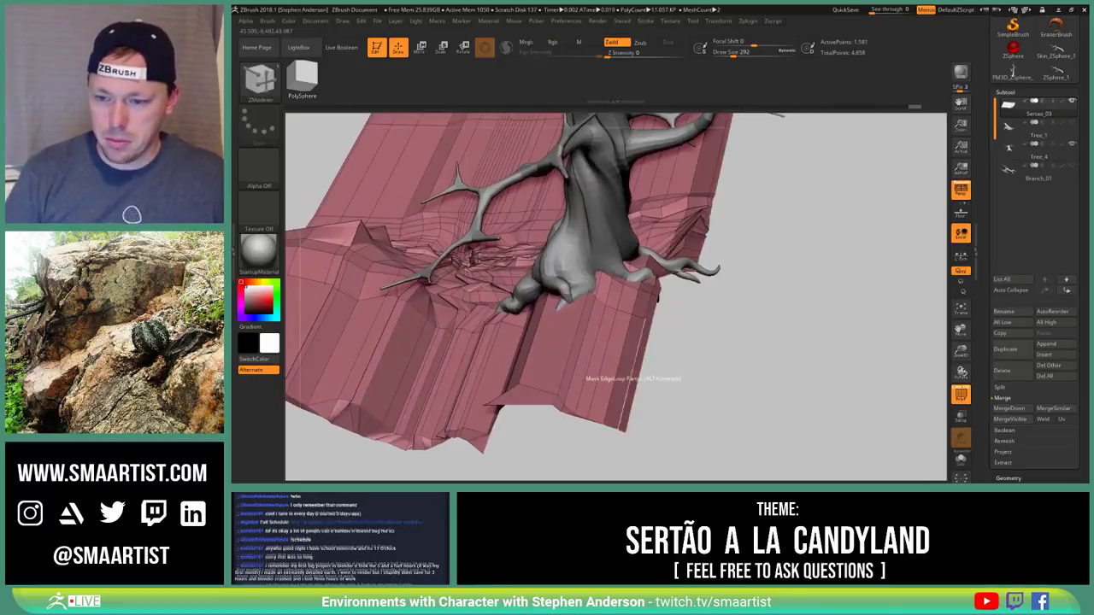
pyautogui.click(639, 373)
pyautogui.moveTo(674, 382); pyautogui.dragTo(662, 361, button='right')
pyautogui.keyDown('ctrl'); pyautogui.click(685, 347); pyautogui.keyUp('ctrl')
pyautogui.press('w')
pyautogui.keyDown('ctrl'); pyautogui.moveTo(339, 418); pyautogui.dragTo(404, 419); pyautogui.keyUp('ctrl')
pyautogui.moveTo(616, 362)
pyautogui.mouseDown(button='right')
pyautogui.moveTo(777, 378)
pyautogui.moveTo(684, 334)
pyautogui.moveTo(710, 328)
pyautogui.moveTo(696, 300)
pyautogui.moveTo(720, 302)
pyautogui.moveTo(729, 329)
pyautogui.moveTo(807, 303)
pyautogui.mouseUp(button='right')
pyautogui.press('q')
pyautogui.hotkey('shift', 'f')
pyautogui.hotkey('shift', 'f')
pyautogui.keyDown('alt'); pyautogui.moveTo(806, 303); pyautogui.dragTo(645, 384, button='right'); pyautogui.keyUp('alt')
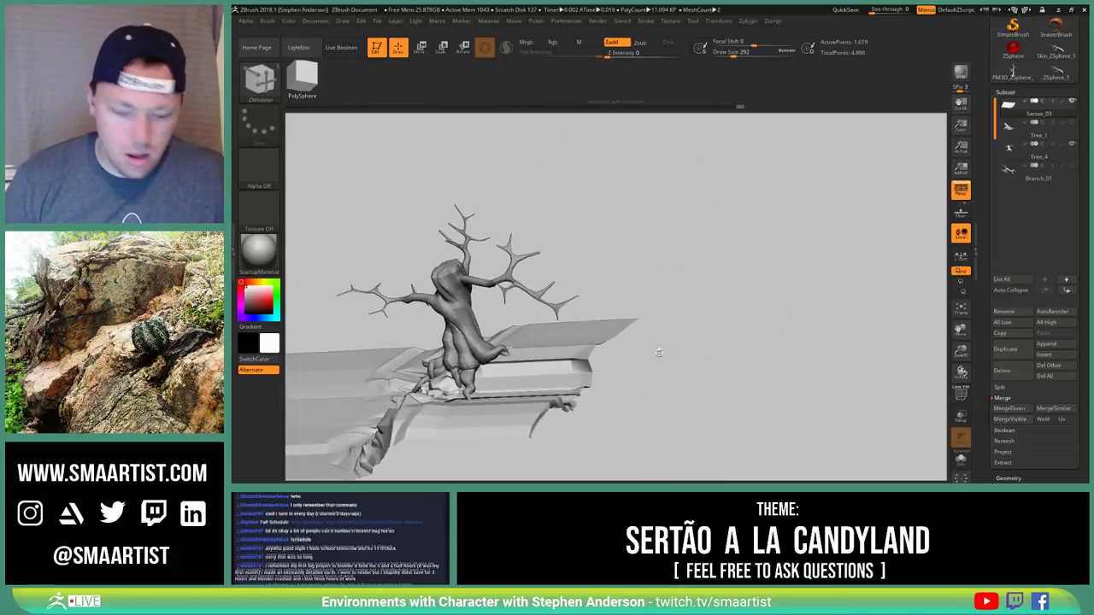
# Switch to the Move brush, enable remembering dynamic mode per brush and set the draw size to 265
pyautogui.press('b')
pyautogui.press('m')
pyautogui.press('v')
pyautogui.moveTo(663, 343); pyautogui.dragTo(655, 336, button='right')
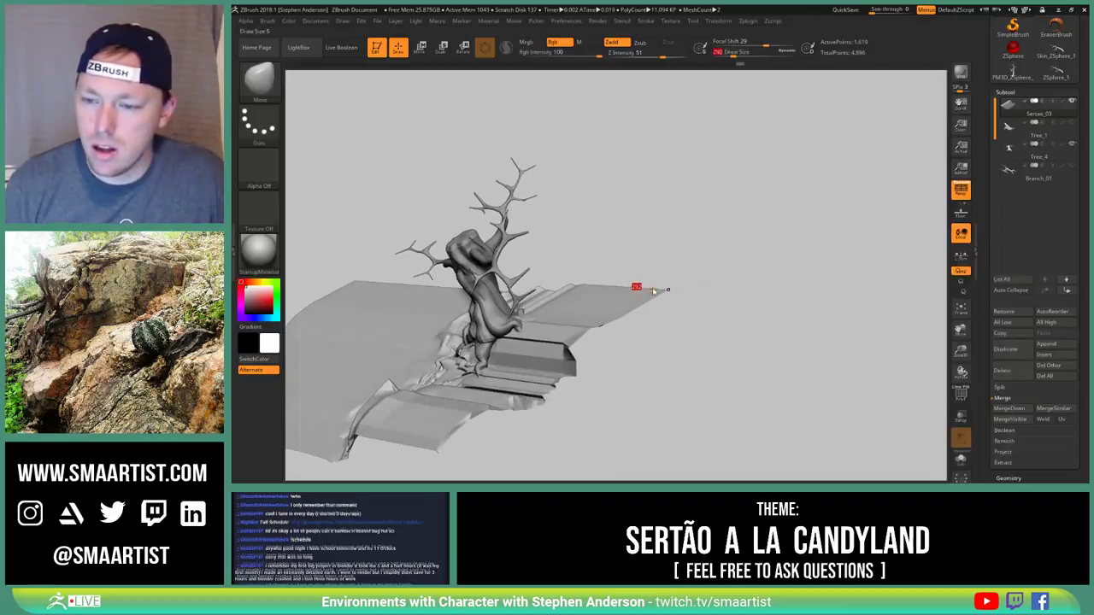
pyautogui.moveTo(654, 291); pyautogui.dragTo(700, 292)
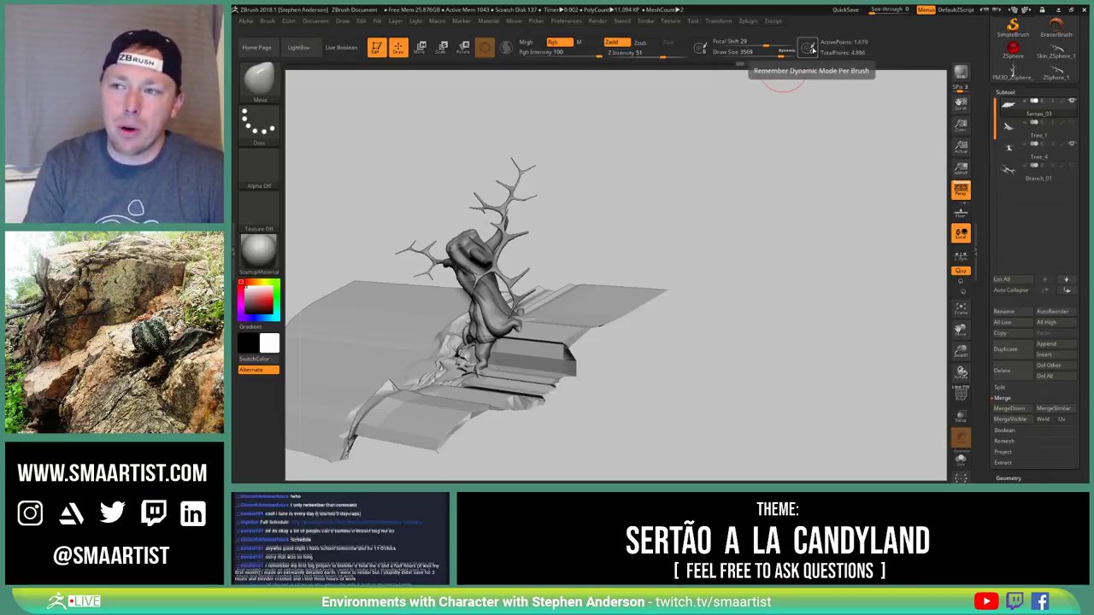
pyautogui.click(808, 50)
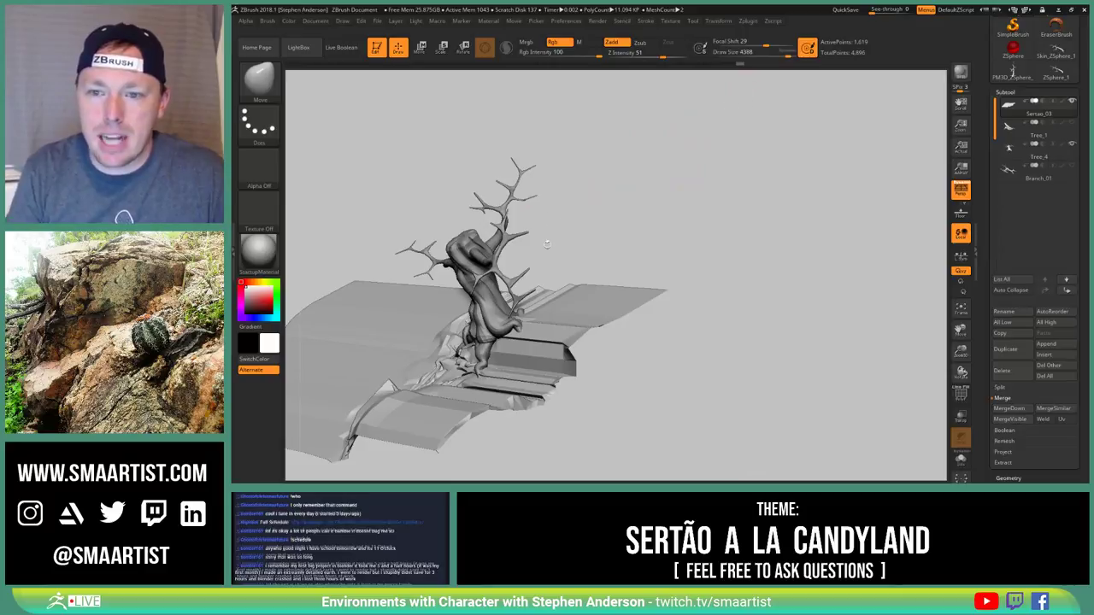
pyautogui.press('s')
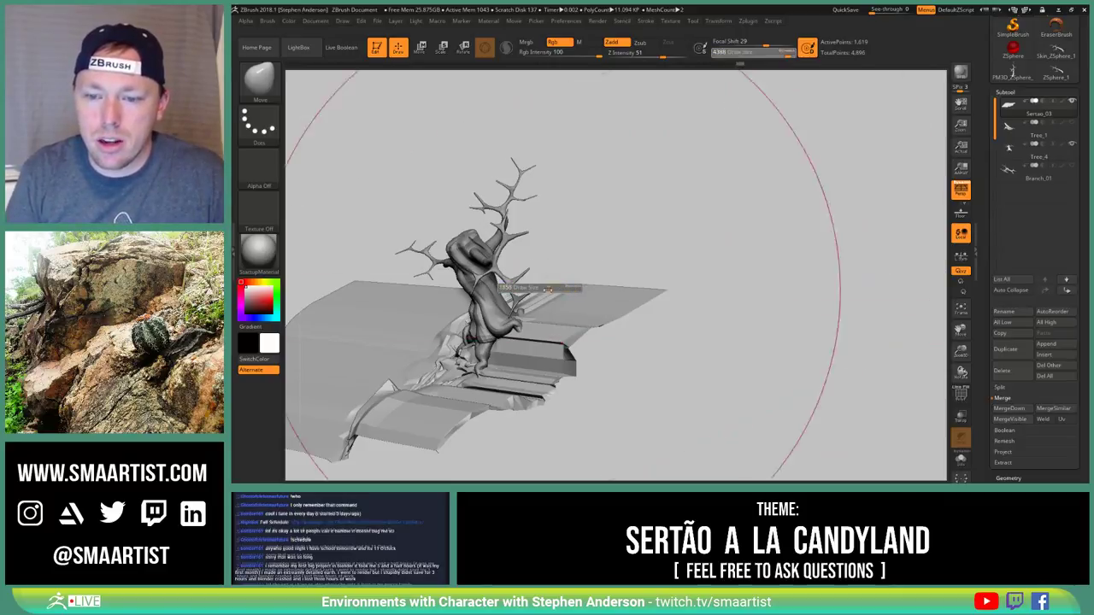
pyautogui.moveTo(524, 293); pyautogui.dragTo(518, 292)
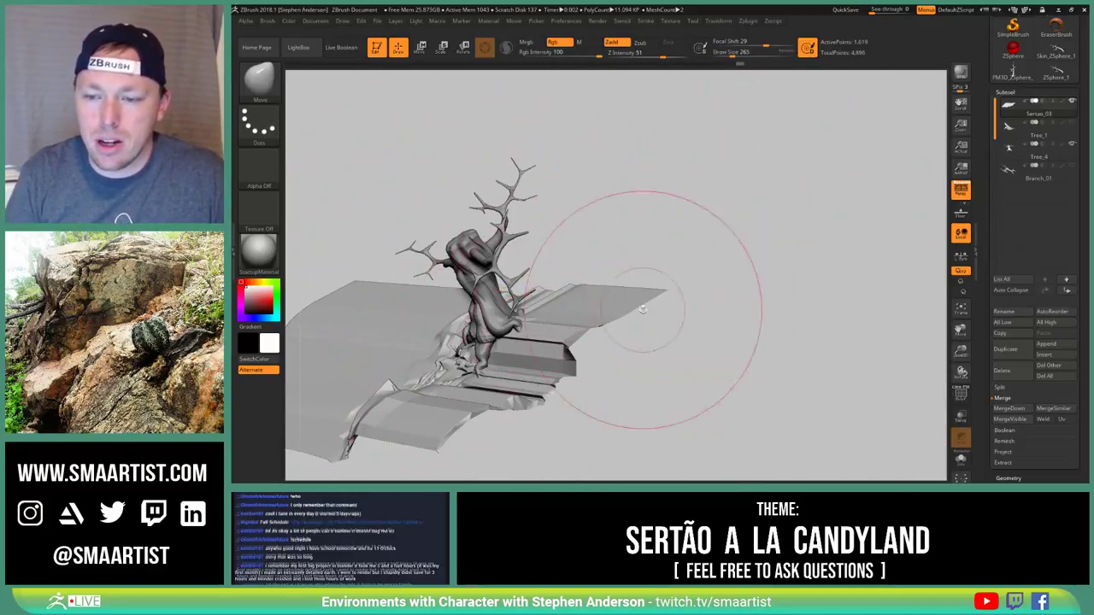
# Pull the far edge of the extended ground upward to form a slope behind the tree
pyautogui.moveTo(658, 353); pyautogui.dragTo(664, 291)
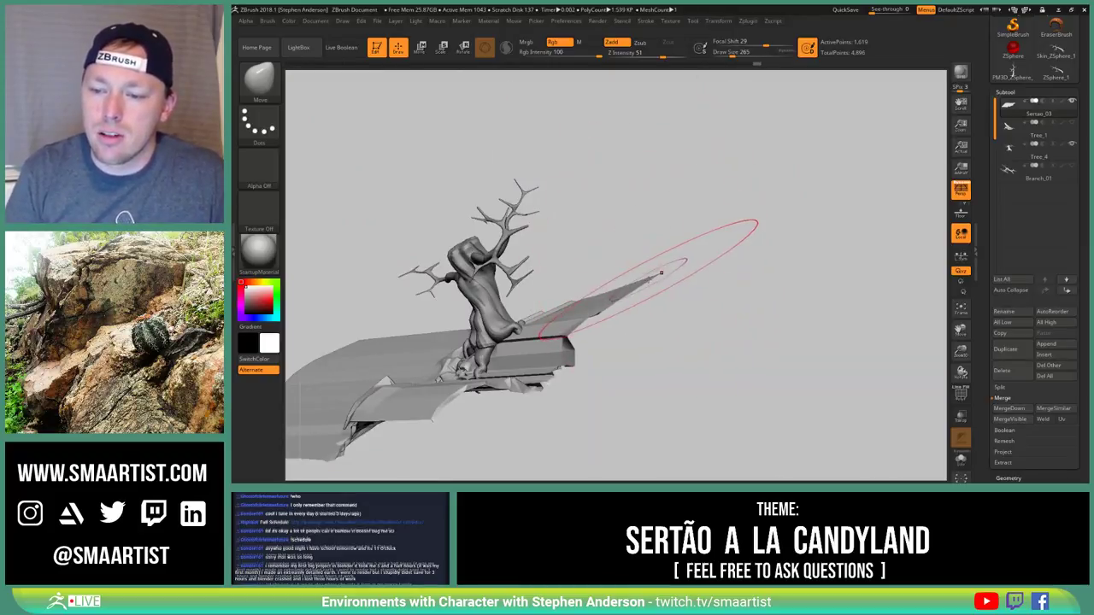
pyautogui.moveTo(662, 273); pyautogui.dragTo(618, 225)
pyautogui.moveTo(655, 262); pyautogui.dragTo(604, 177)
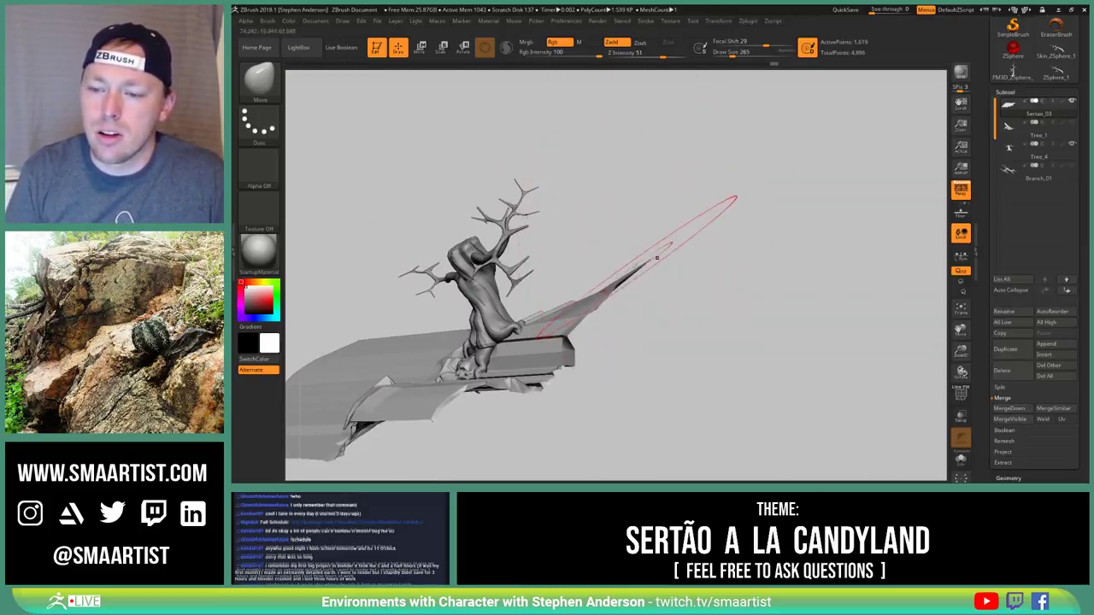
pyautogui.moveTo(654, 201)
pyautogui.mouseDown()
pyautogui.moveTo(812, 257)
pyautogui.moveTo(808, 229)
pyautogui.mouseUp()
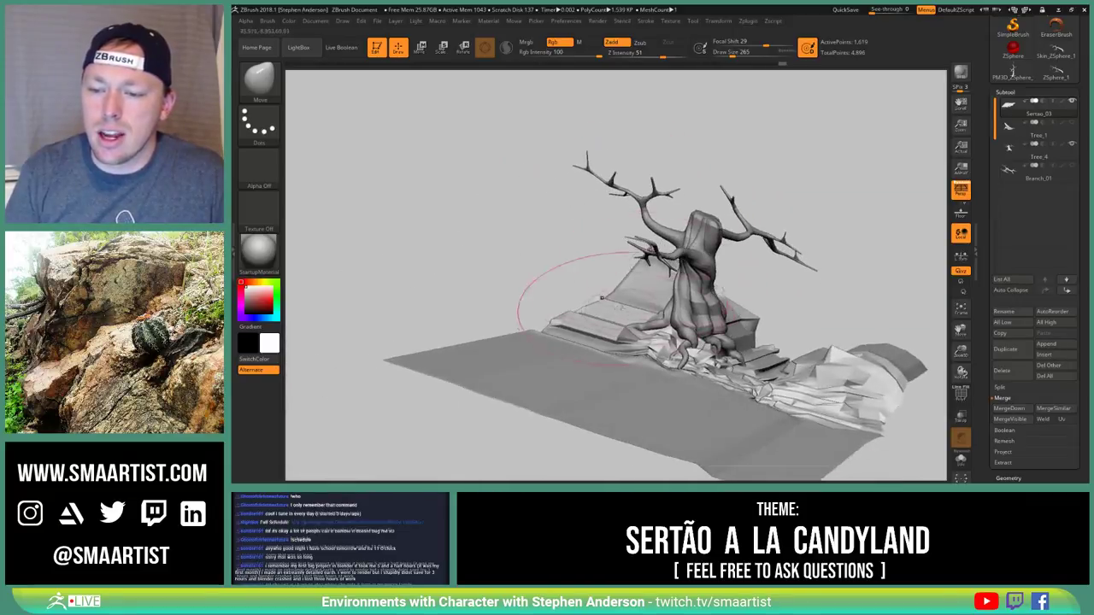
# Reduce the Move brush's draw size to 96 and refine the raised ground behind the tree
pyautogui.press('s')
pyautogui.moveTo(624, 294); pyautogui.dragTo(616, 295)
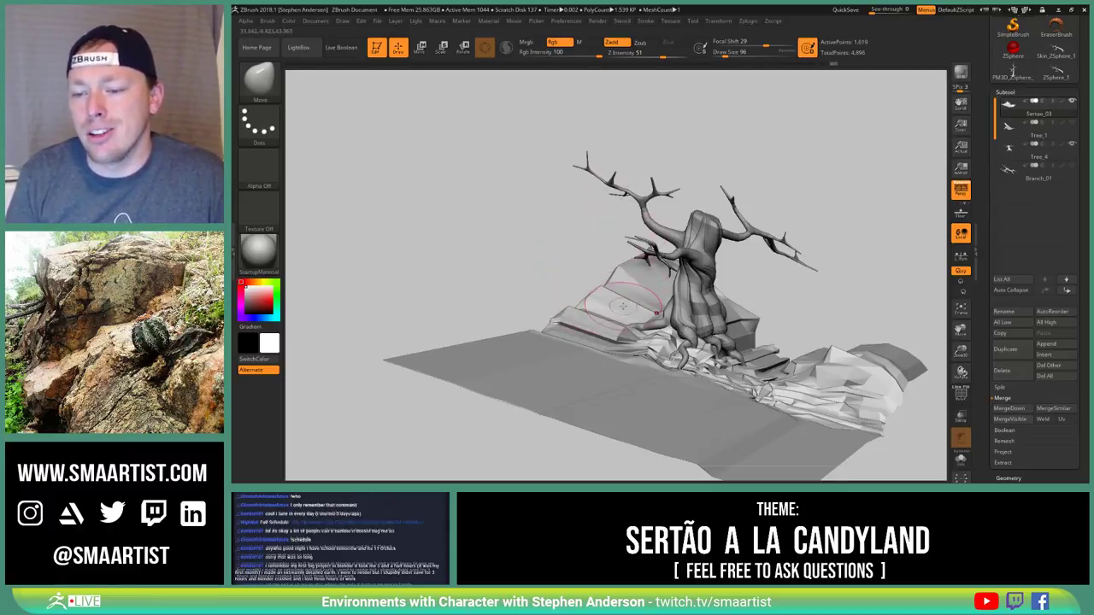
pyautogui.moveTo(622, 305)
pyautogui.mouseDown()
pyautogui.moveTo(765, 293)
pyautogui.moveTo(776, 205)
pyautogui.mouseUp()
pyautogui.moveTo(762, 297)
pyautogui.mouseDown()
pyautogui.moveTo(772, 214)
pyautogui.moveTo(776, 240)
pyautogui.mouseUp()
# Show the wireframe and mask the ground mesh, leaving only the raised back strip unmasked
pyautogui.moveTo(772, 285)
pyautogui.mouseDown(button='right')
pyautogui.moveTo(777, 297)
pyautogui.moveTo(808, 297)
pyautogui.moveTo(792, 267)
pyautogui.moveTo(764, 289)
pyautogui.moveTo(694, 270)
pyautogui.moveTo(680, 292)
pyautogui.moveTo(653, 296)
pyautogui.moveTo(677, 292)
pyautogui.mouseUp(button='right')
pyautogui.hotkey('shift', 'f')
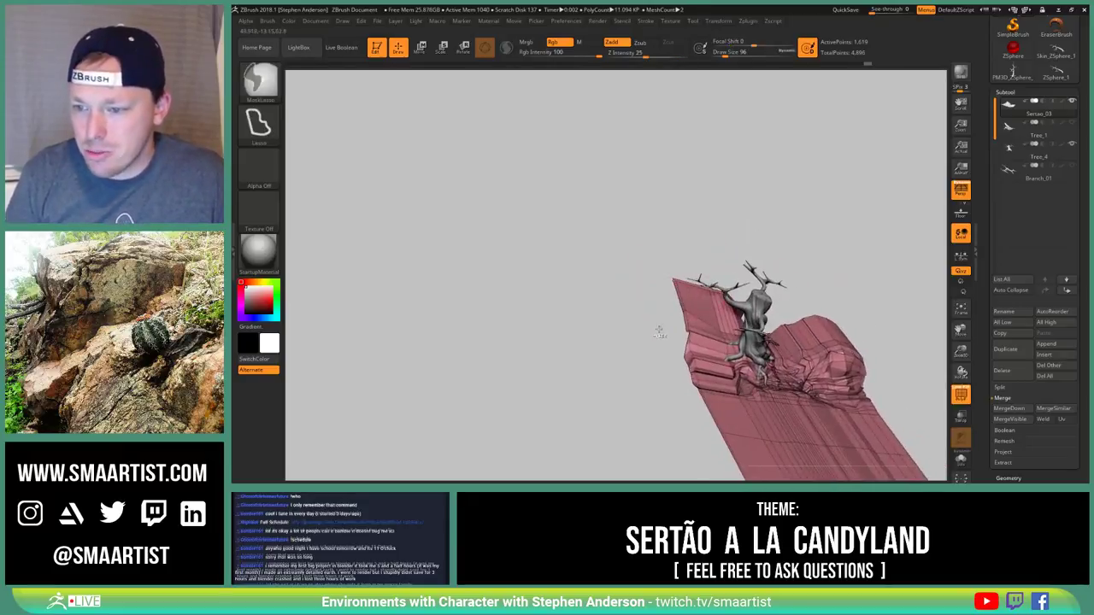
pyautogui.moveTo(662, 317)
pyautogui.keyDown('ctrl'); pyautogui.mouseDown()
pyautogui.moveTo(594, 282)
pyautogui.moveTo(607, 295)
pyautogui.mouseUp(); pyautogui.keyUp('ctrl')
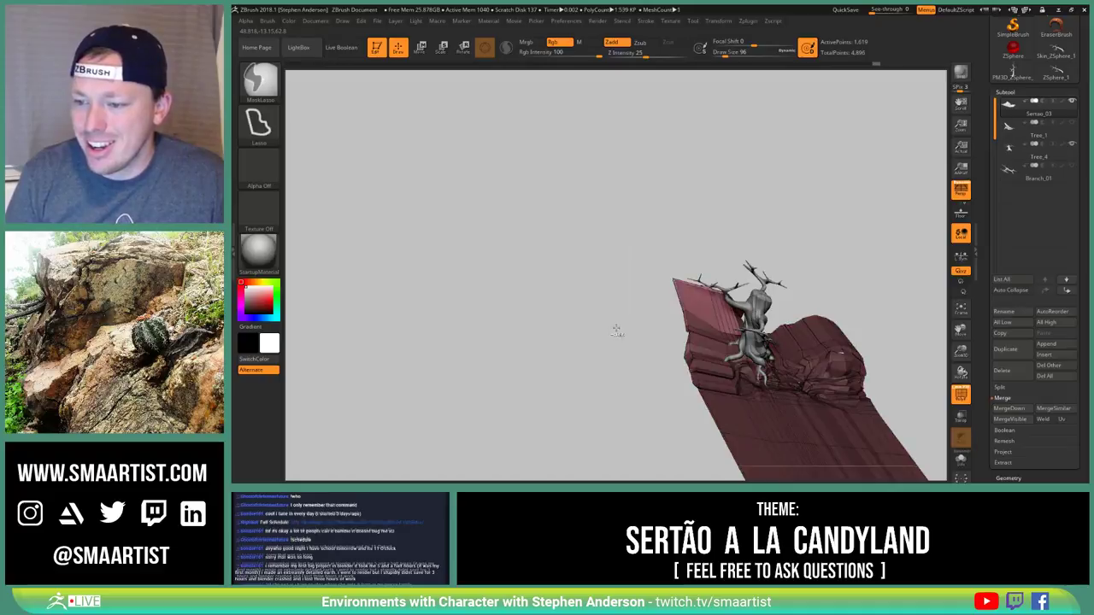
pyautogui.moveTo(626, 365); pyautogui.dragTo(630, 318)
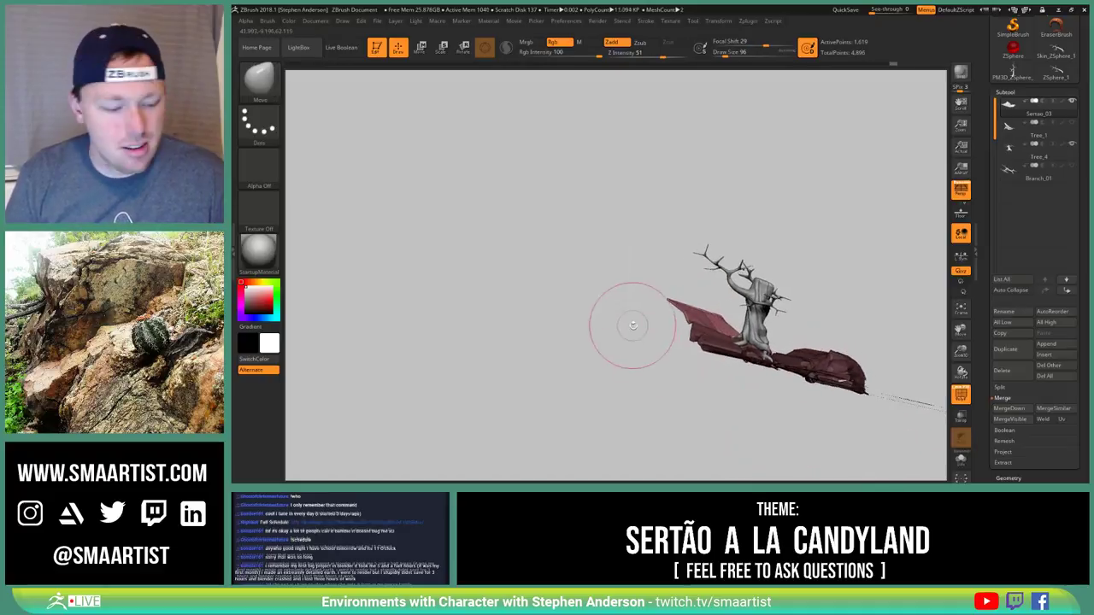
# Raise and reposition the unmasked back strip with the gizmo to form a tall wall behind the tree
pyautogui.press('w')
pyautogui.moveTo(842, 345); pyautogui.dragTo(848, 291)
pyautogui.moveTo(850, 293)
pyautogui.mouseDown(button='right')
pyautogui.moveTo(863, 329)
pyautogui.moveTo(862, 296)
pyautogui.mouseUp(button='right')
pyautogui.moveTo(862, 296); pyautogui.dragTo(727, 300)
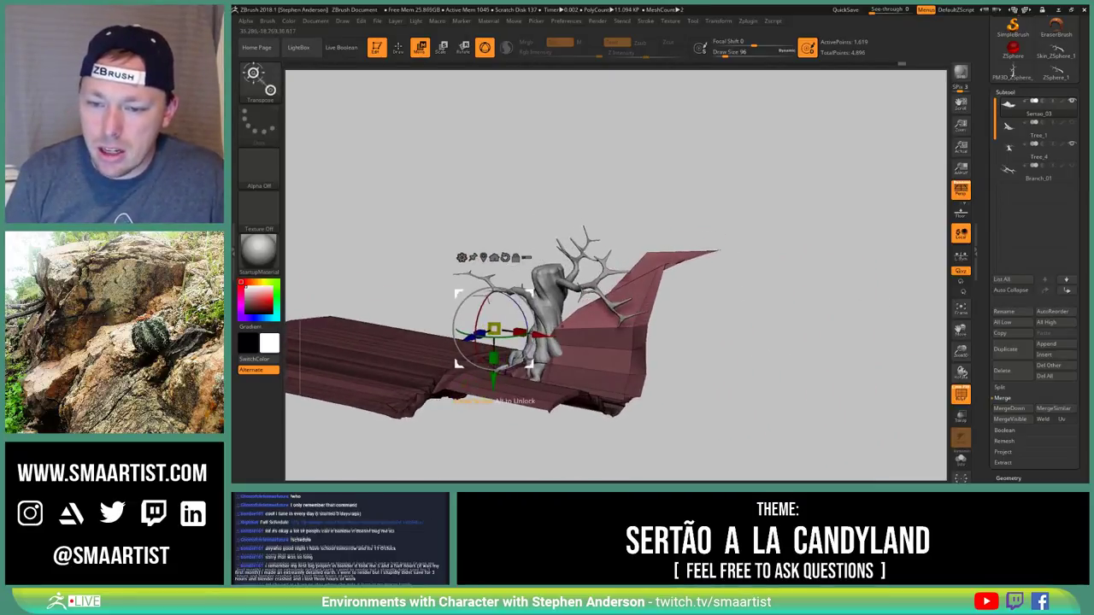
pyautogui.moveTo(494, 332); pyautogui.dragTo(793, 269)
pyautogui.keyDown('alt'); pyautogui.moveTo(603, 292); pyautogui.dragTo(693, 278); pyautogui.keyUp('alt')
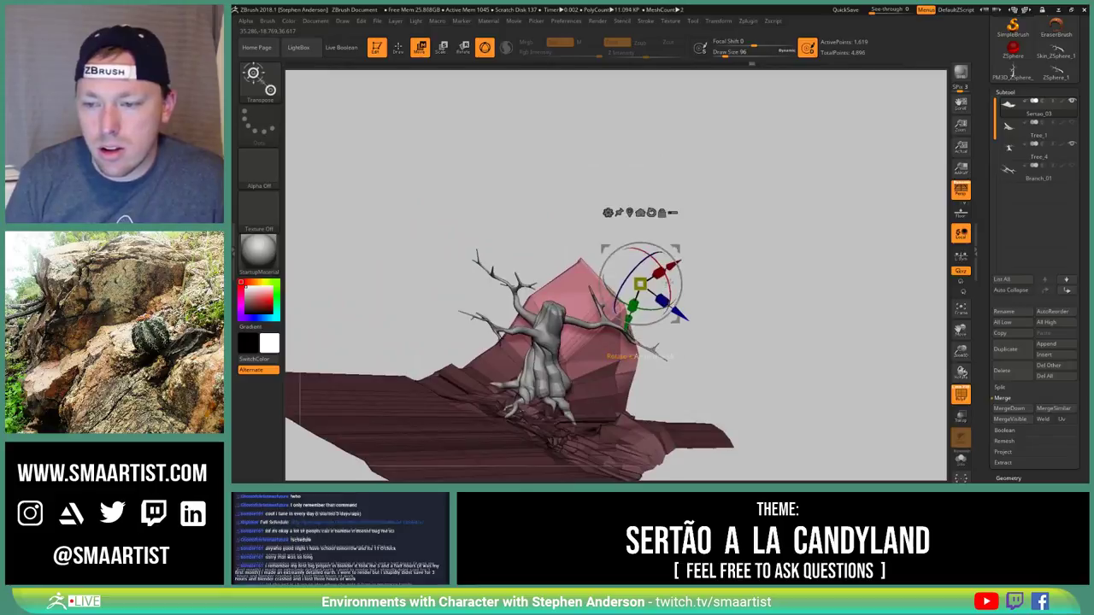
# Return to the Move brush with mask and wireframe cleared, and display the reference images beside the scene
pyautogui.press('q')
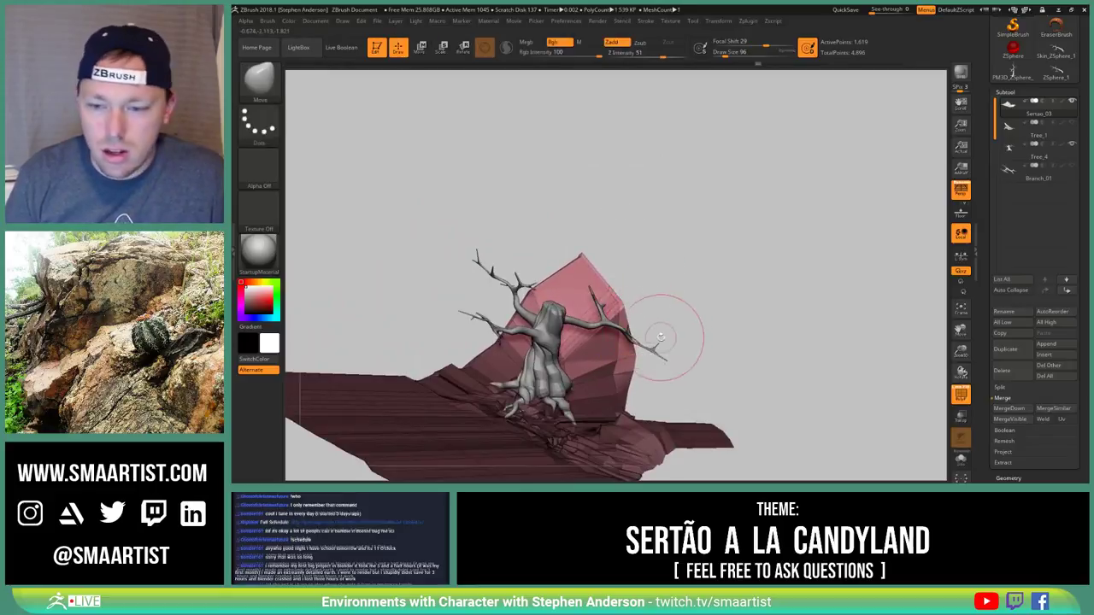
pyautogui.moveTo(665, 342)
pyautogui.mouseDown()
pyautogui.moveTo(699, 285)
pyautogui.moveTo(694, 329)
pyautogui.moveTo(709, 360)
pyautogui.mouseUp()
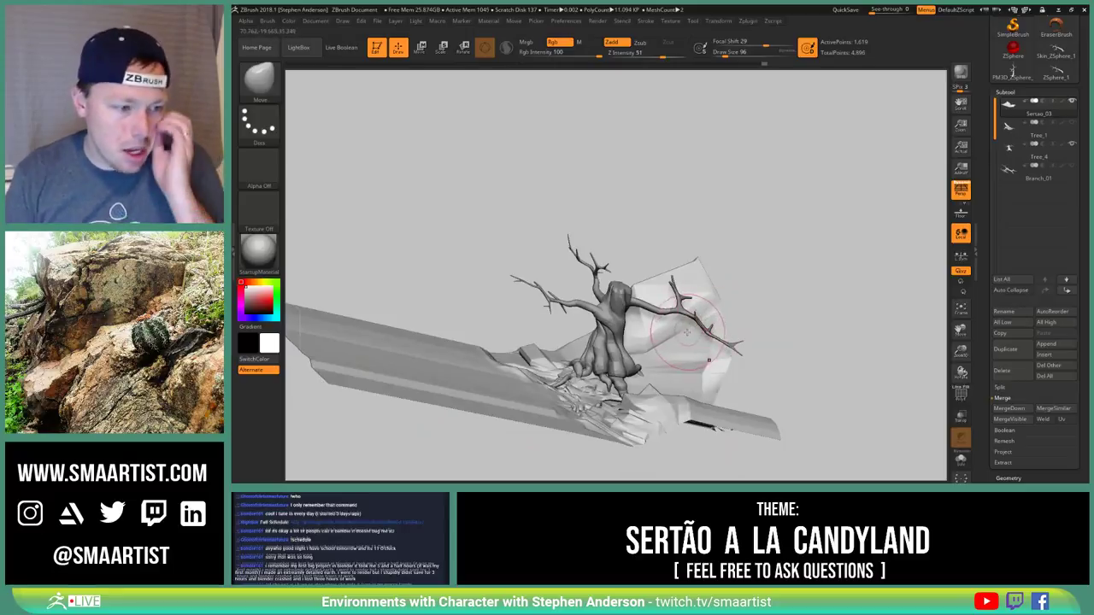
pyautogui.moveTo(646, 337)
pyautogui.mouseDown(button='right')
pyautogui.moveTo(591, 332)
pyautogui.moveTo(645, 397)
pyautogui.moveTo(676, 359)
pyautogui.moveTo(764, 309)
pyautogui.moveTo(770, 318)
pyautogui.moveTo(794, 282)
pyautogui.mouseUp(button='right')
pyautogui.hotkey('shift', 'z')
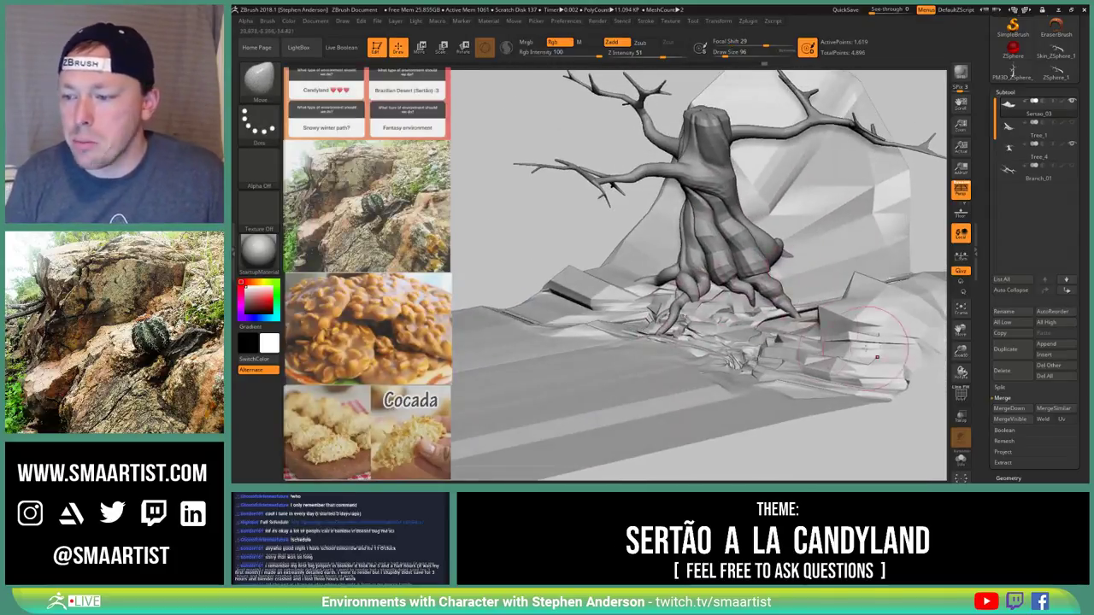
pyautogui.moveTo(842, 357); pyautogui.dragTo(809, 332)
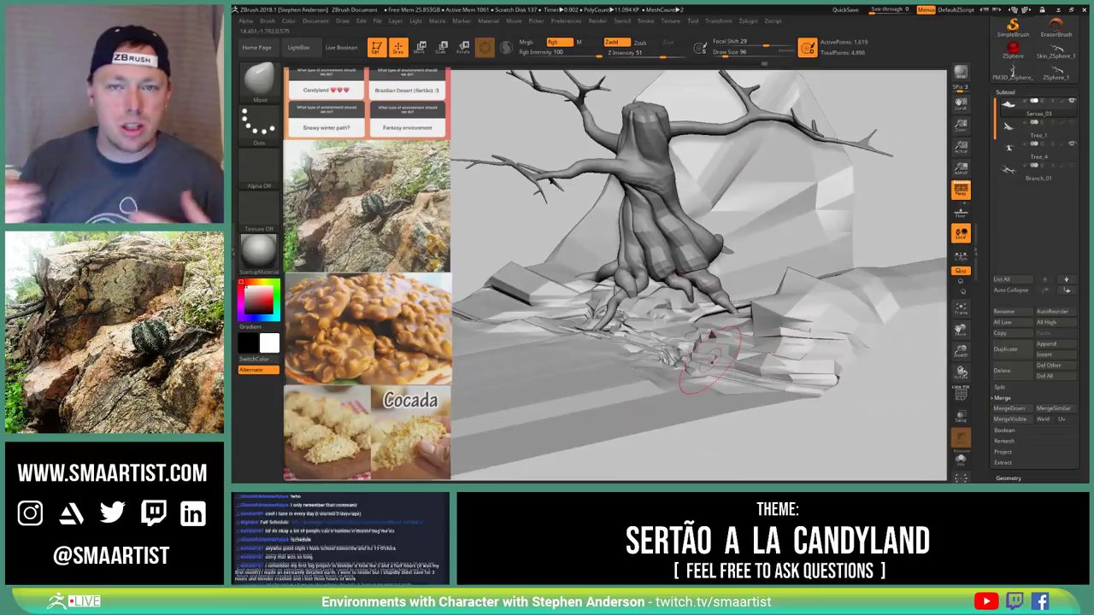
# Show the ground mesh's wireframe and set the ZModeler brush's edge action to Insert
pyautogui.keyDown('alt'); pyautogui.moveTo(603, 387); pyautogui.dragTo(751, 201, button='right'); pyautogui.keyUp('alt')
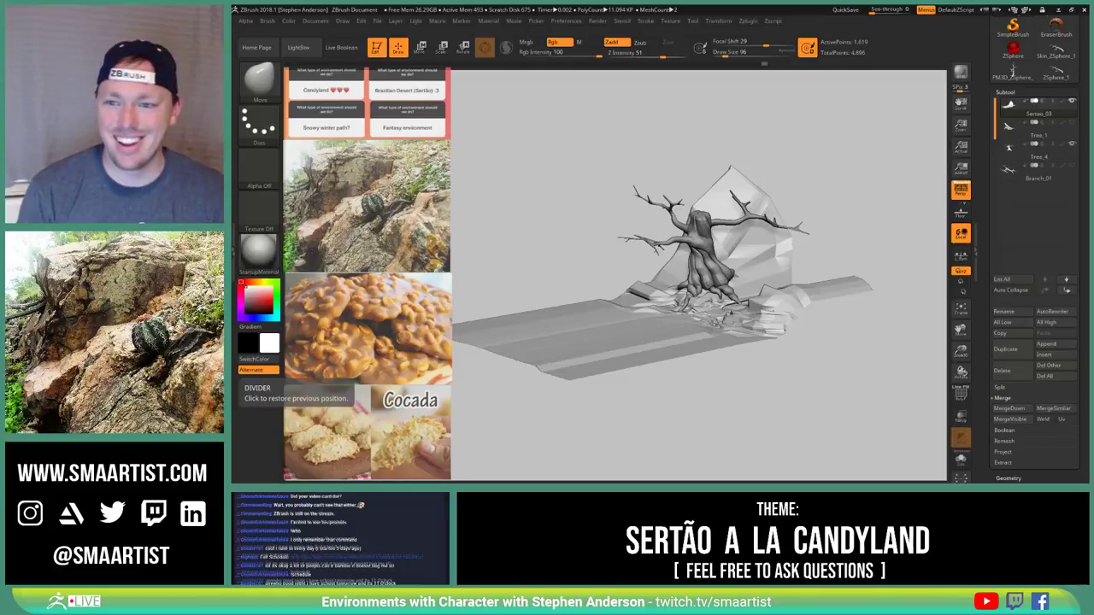
pyautogui.moveTo(596, 268); pyautogui.dragTo(709, 351)
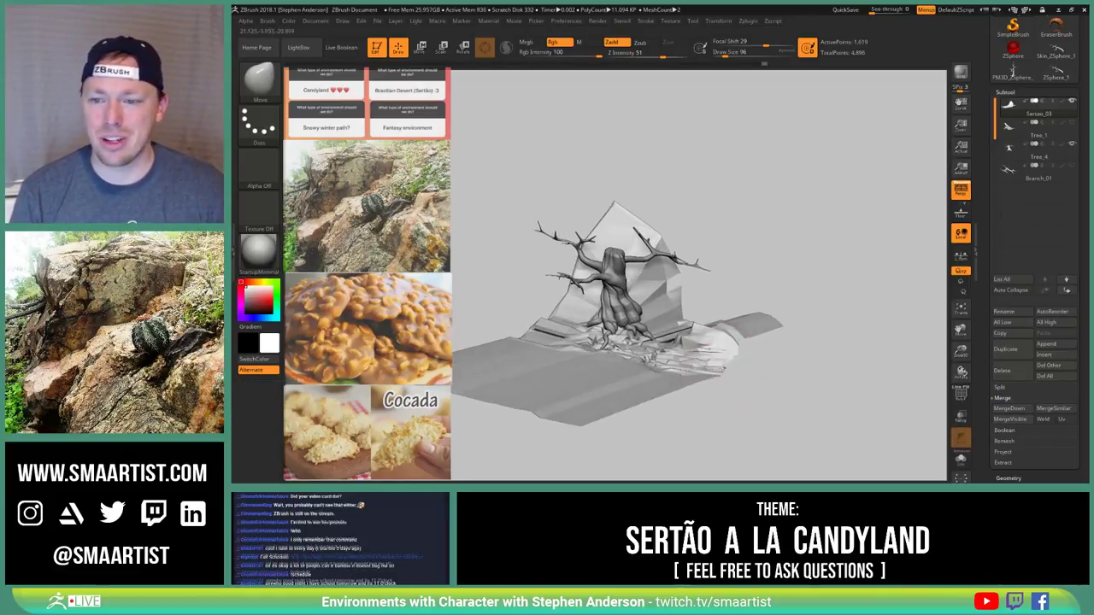
pyautogui.moveTo(710, 350)
pyautogui.keyDown('ctrl'); pyautogui.mouseDown(button='right')
pyautogui.moveTo(724, 395)
pyautogui.moveTo(776, 332)
pyautogui.moveTo(779, 348)
pyautogui.moveTo(718, 352)
pyautogui.mouseUp(button='right'); pyautogui.keyUp('ctrl')
pyautogui.moveTo(769, 308)
pyautogui.keyDown('ctrl'); pyautogui.mouseDown(button='right')
pyautogui.moveTo(813, 389)
pyautogui.moveTo(757, 401)
pyautogui.moveTo(782, 332)
pyautogui.moveTo(742, 383)
pyautogui.mouseUp(button='right'); pyautogui.keyUp('ctrl')
pyautogui.hotkey('shift', 'f')
pyautogui.moveTo(726, 334); pyautogui.dragTo(698, 329, button='right')
pyautogui.press('b')
pyautogui.press('z')
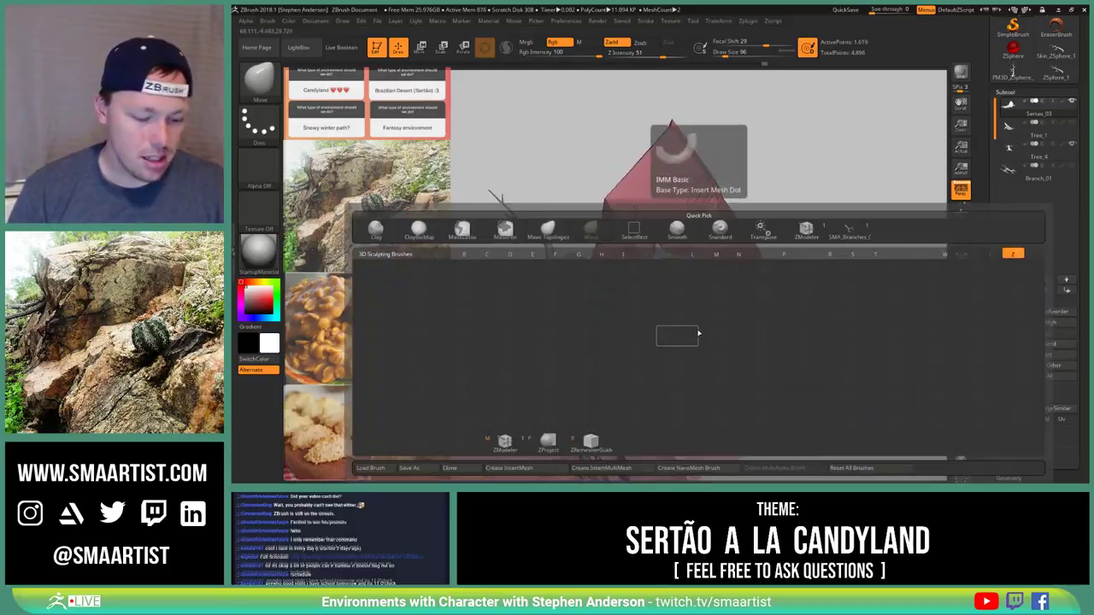
pyautogui.press('m')
pyautogui.press('space')
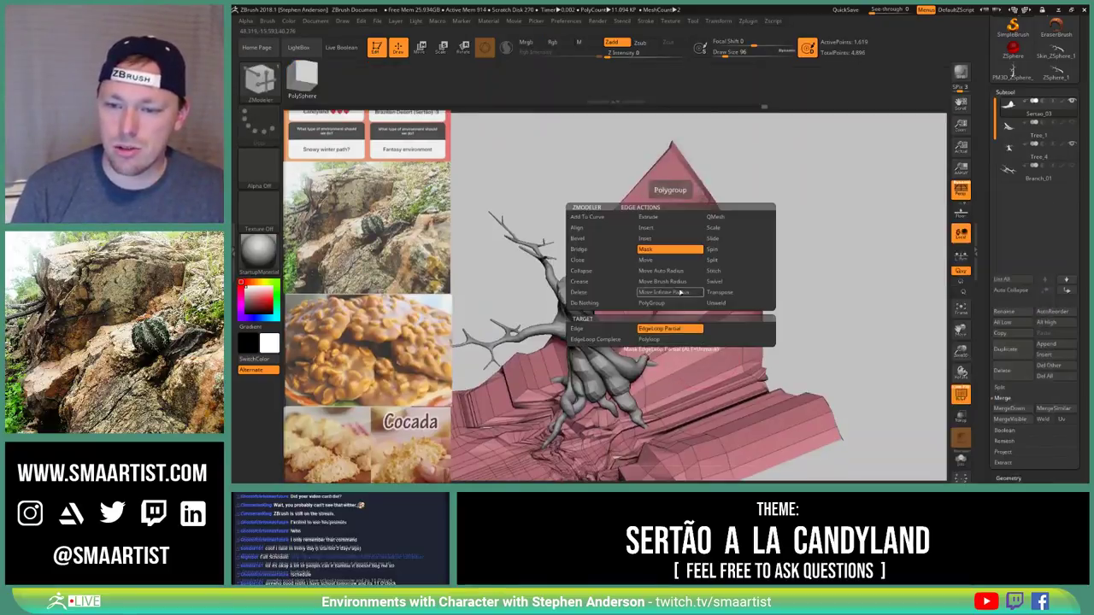
pyautogui.click(670, 229)
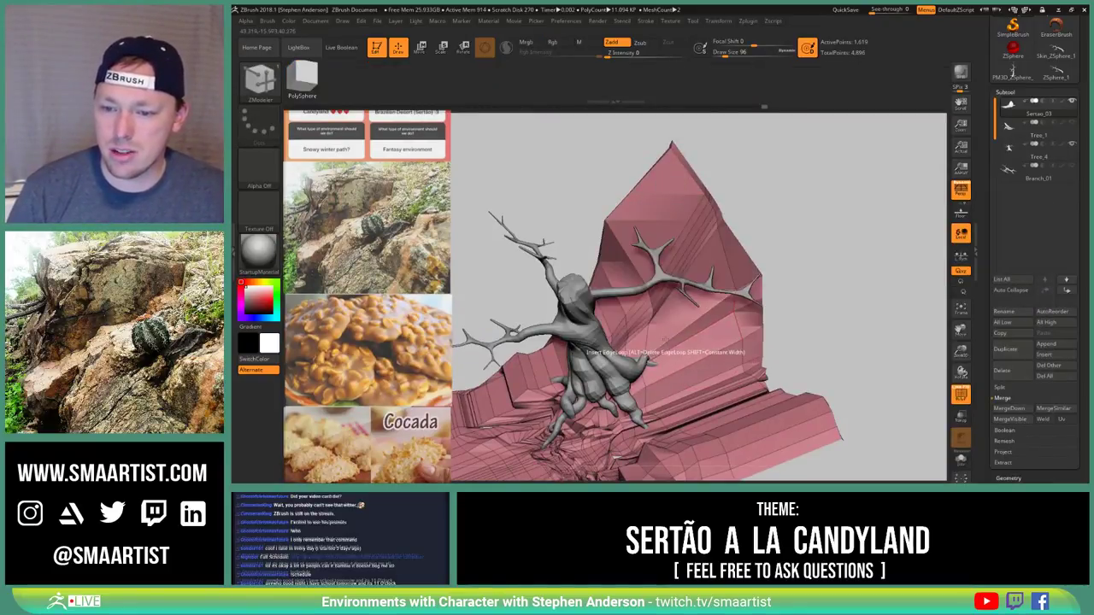
# Insert additional edge loops across the raised rock wall behind the tree
pyautogui.click(663, 346)
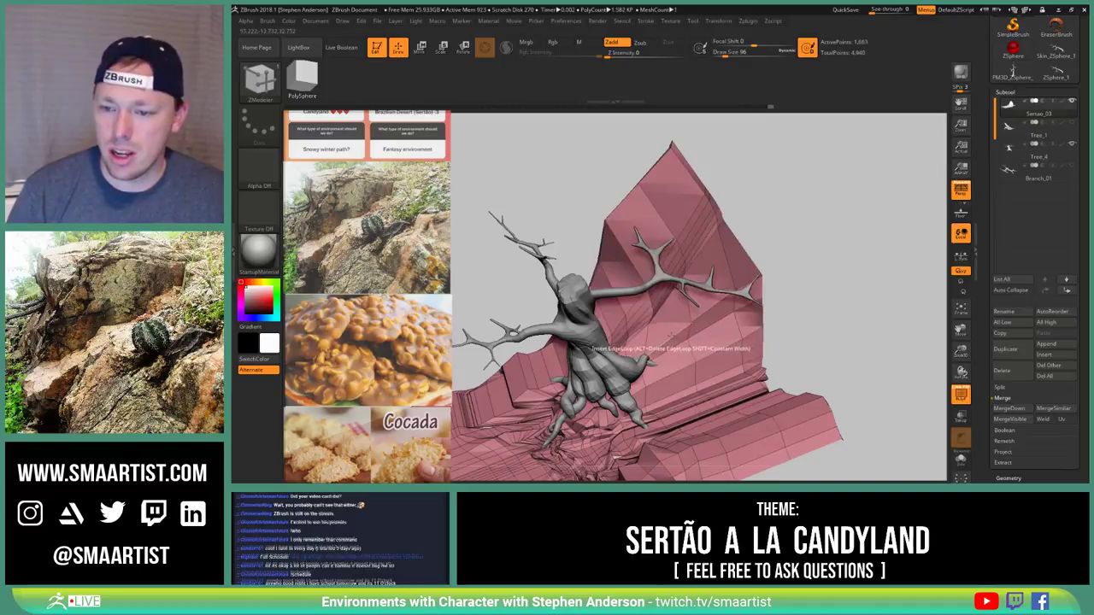
pyautogui.click(671, 335)
pyautogui.click(627, 323)
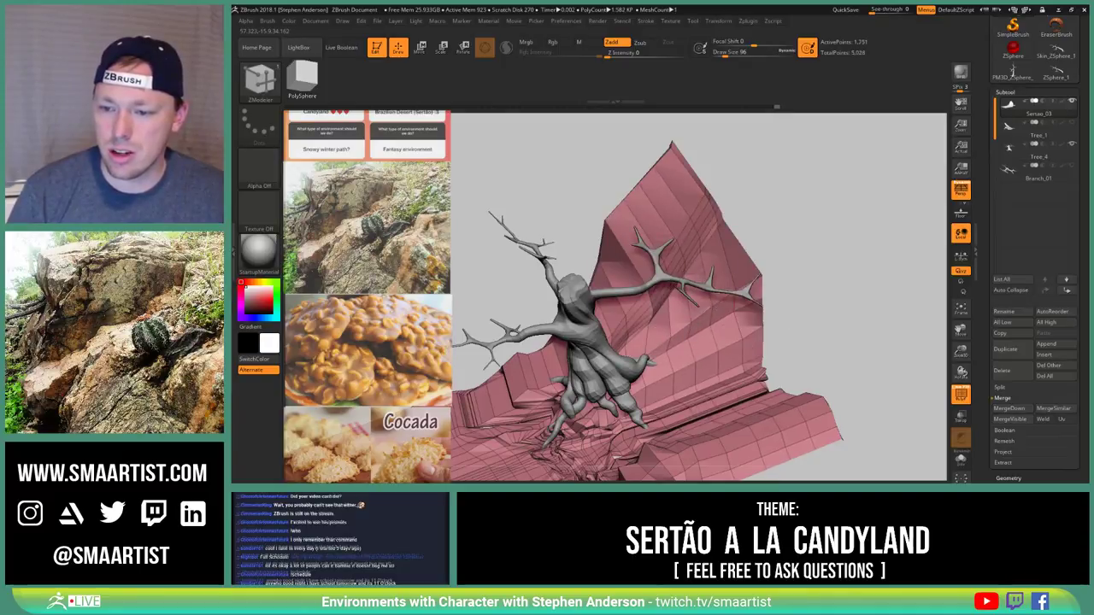
# Insert edge loops across the flat plain in front of the tree to break up its long polygons
pyautogui.keyDown('alt'); pyautogui.moveTo(718, 346); pyautogui.dragTo(688, 342, button='right'); pyautogui.keyUp('alt')
pyautogui.keyDown('alt'); pyautogui.moveTo(688, 342); pyautogui.dragTo(719, 294, button='right'); pyautogui.keyUp('alt')
pyautogui.moveTo(721, 315); pyautogui.dragTo(671, 352)
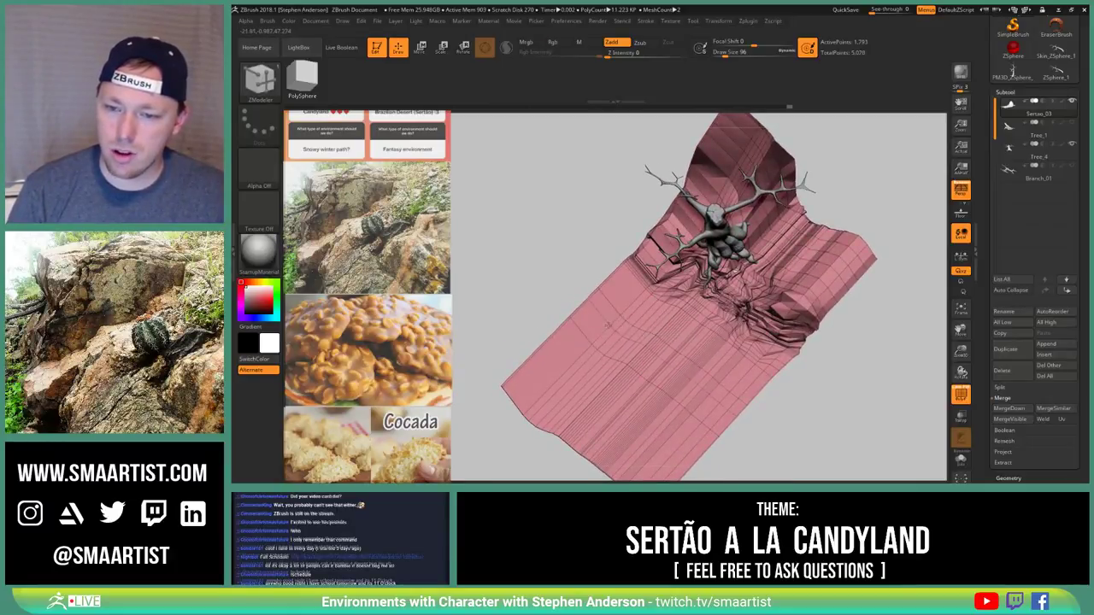
pyautogui.click(631, 303)
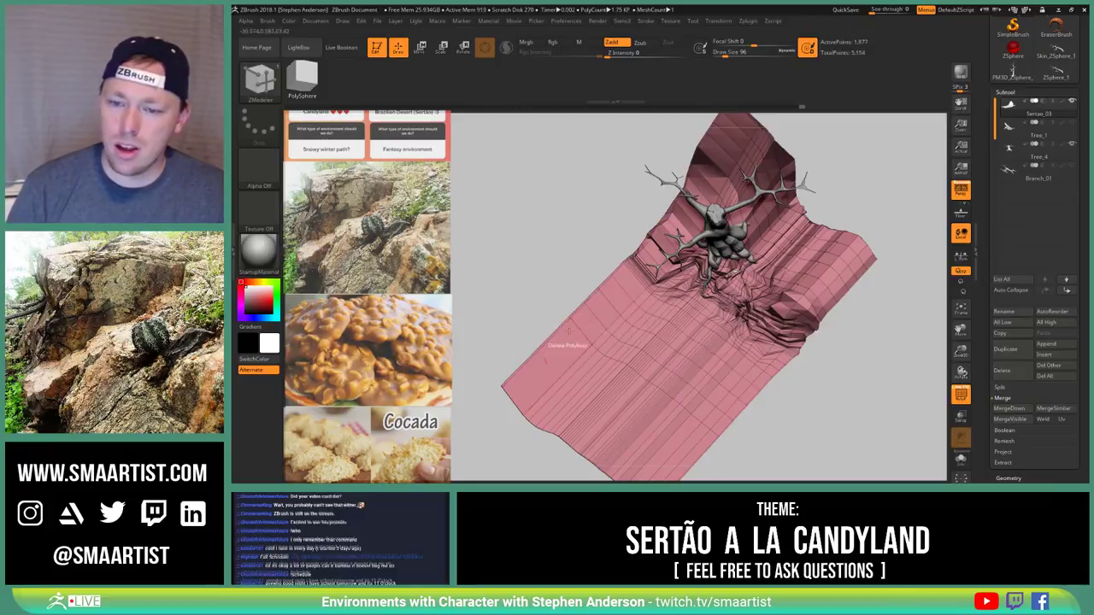
pyautogui.click(606, 300)
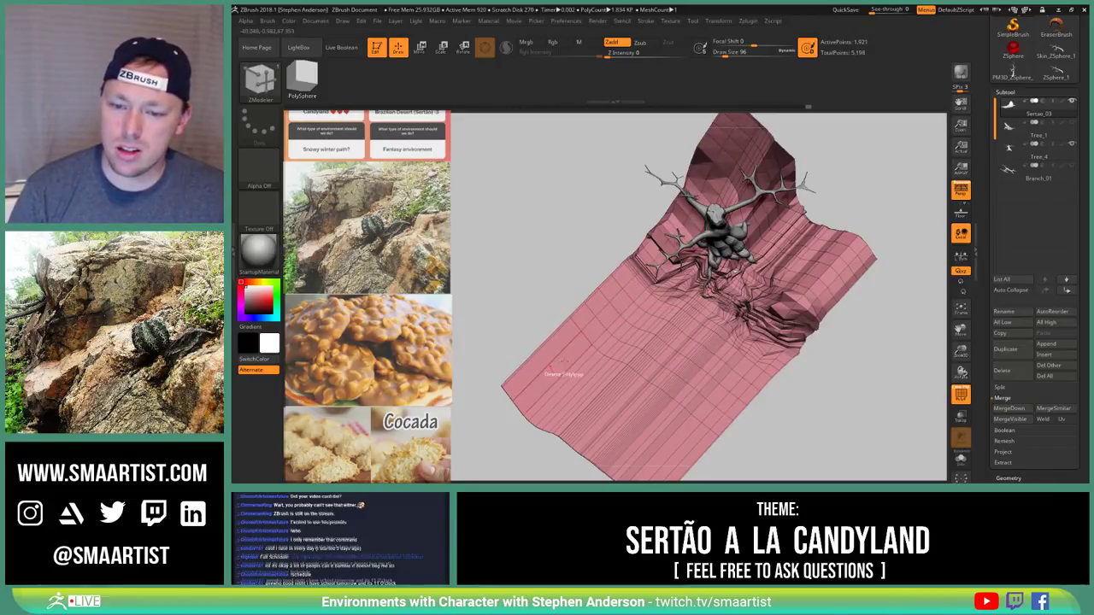
pyautogui.click(558, 376)
pyautogui.moveTo(594, 382); pyautogui.dragTo(574, 395, button='right')
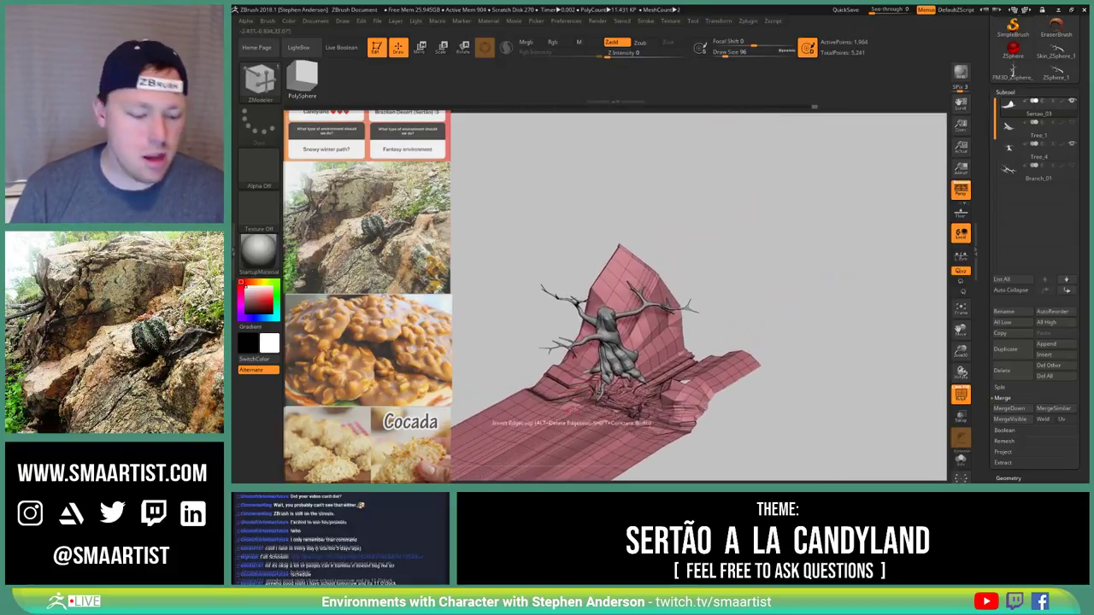
# Lasso-mask the rocky ground around the tree with a soft edge, leaving the flat plain unmasked
pyautogui.moveTo(581, 423); pyautogui.dragTo(588, 469)
pyautogui.moveTo(589, 402); pyautogui.dragTo(628, 347, button='right')
pyautogui.press('w')
pyautogui.press('f')
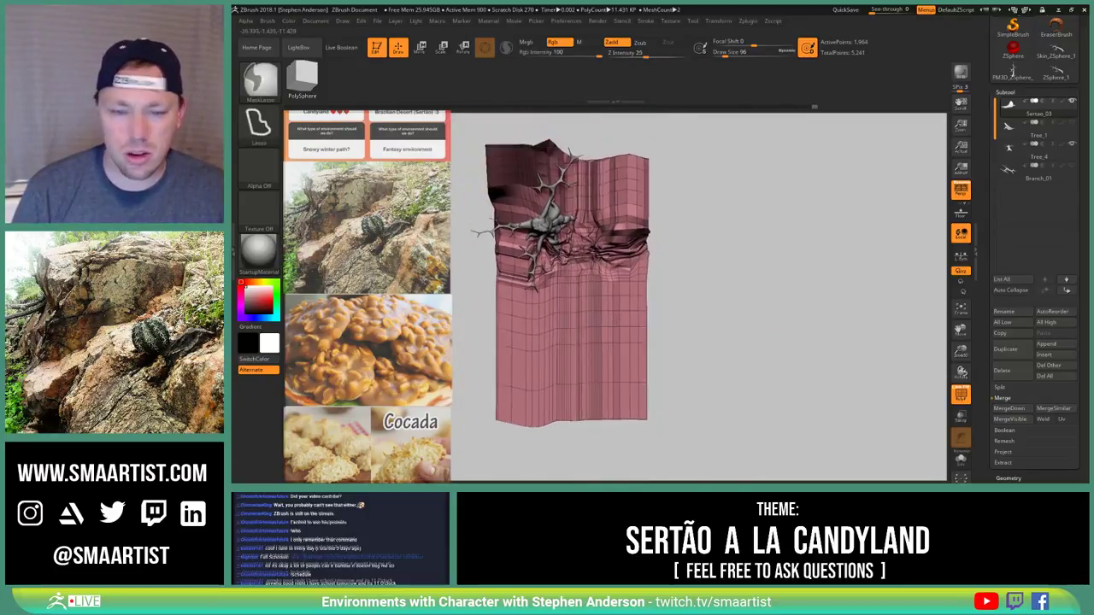
pyautogui.keyDown('ctrl'); pyautogui.moveTo(579, 281); pyautogui.dragTo(586, 314); pyautogui.keyUp('ctrl')
pyautogui.press('q')
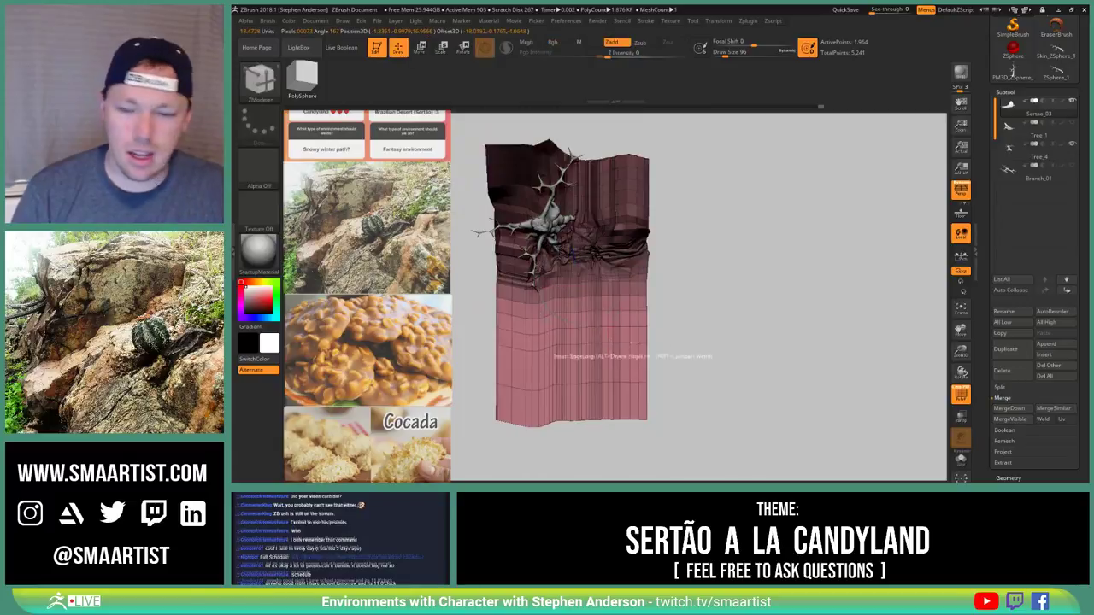
# Smooth the unmasked plain with the Polish deformation and hide the wireframe
pyautogui.moveTo(1025, 479); pyautogui.dragTo(1026, 433)
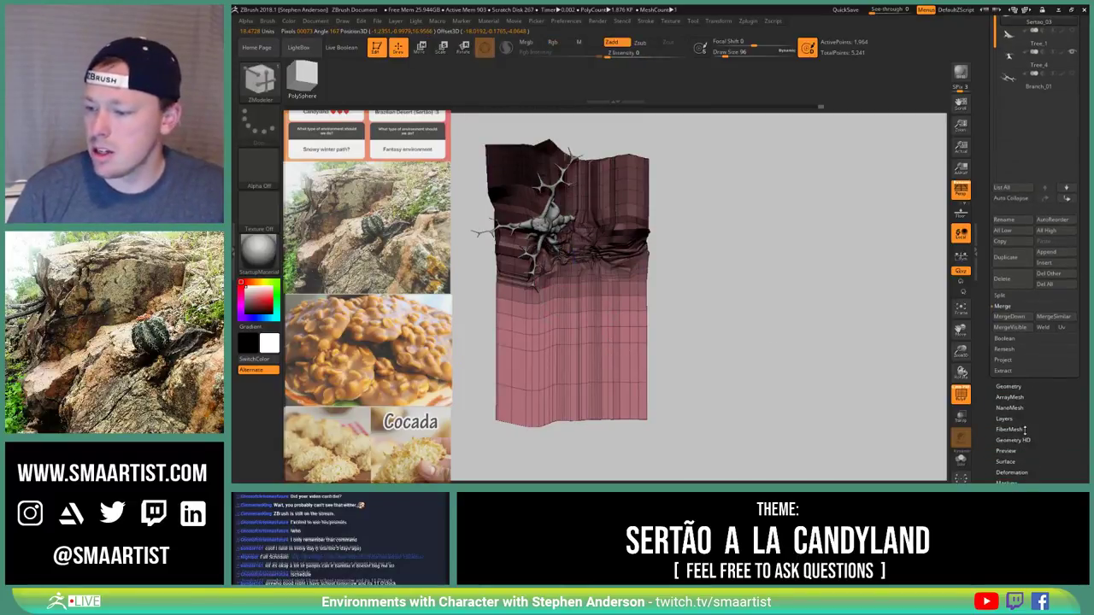
pyautogui.click(1015, 474)
pyautogui.moveTo(999, 132); pyautogui.dragTo(1072, 131)
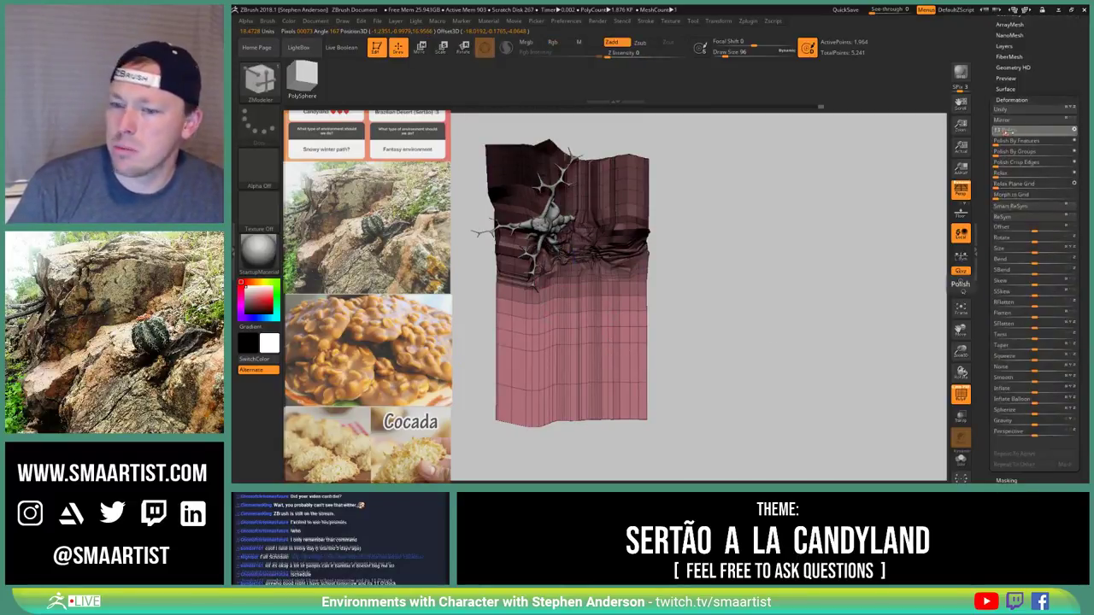
pyautogui.moveTo(776, 265)
pyautogui.mouseDown()
pyautogui.moveTo(689, 274)
pyautogui.moveTo(692, 257)
pyautogui.moveTo(644, 320)
pyautogui.moveTo(722, 300)
pyautogui.moveTo(710, 311)
pyautogui.mouseUp()
pyautogui.hotkey('shift', 'f')
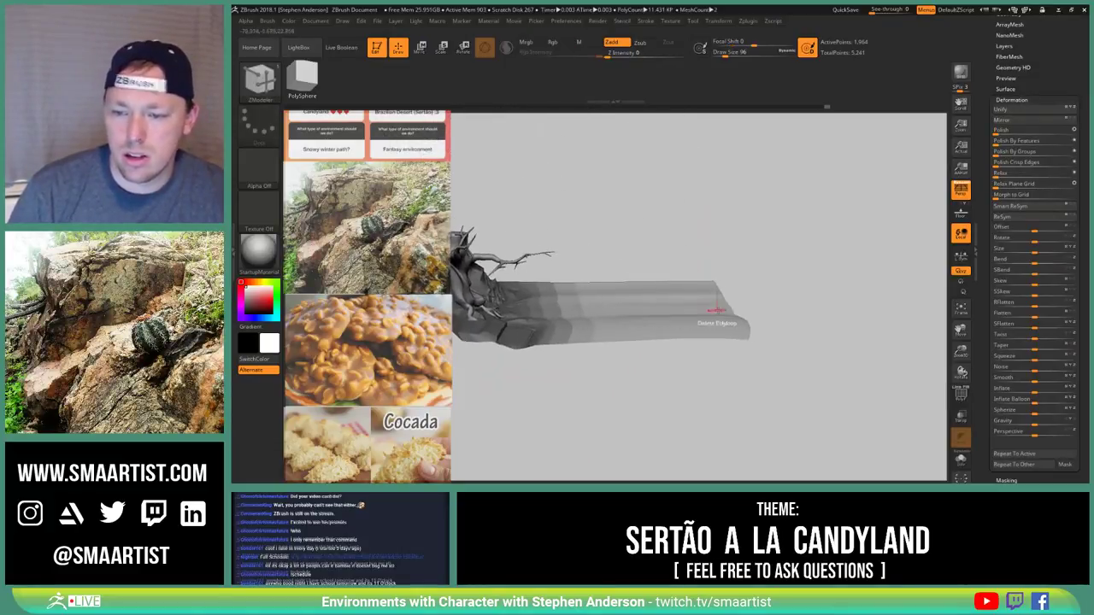
# Switch to the Move brush, turn off the Smooth brush's dynamic sizing, and set the draw size to 239
pyautogui.press('b')
pyautogui.press('m')
pyautogui.press('v')
pyautogui.press('shift')
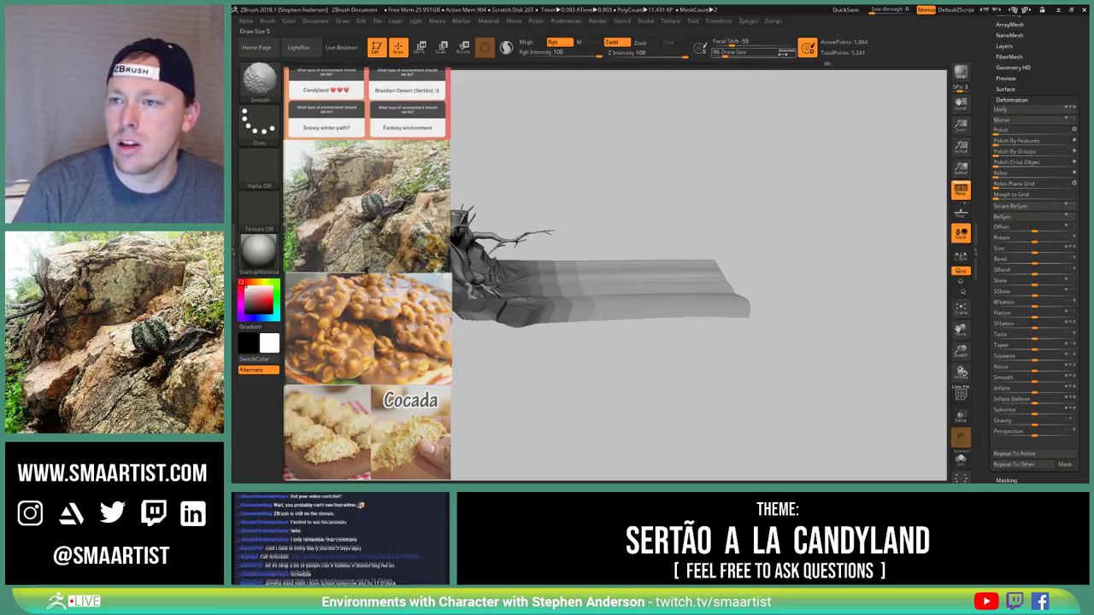
pyautogui.click(785, 51)
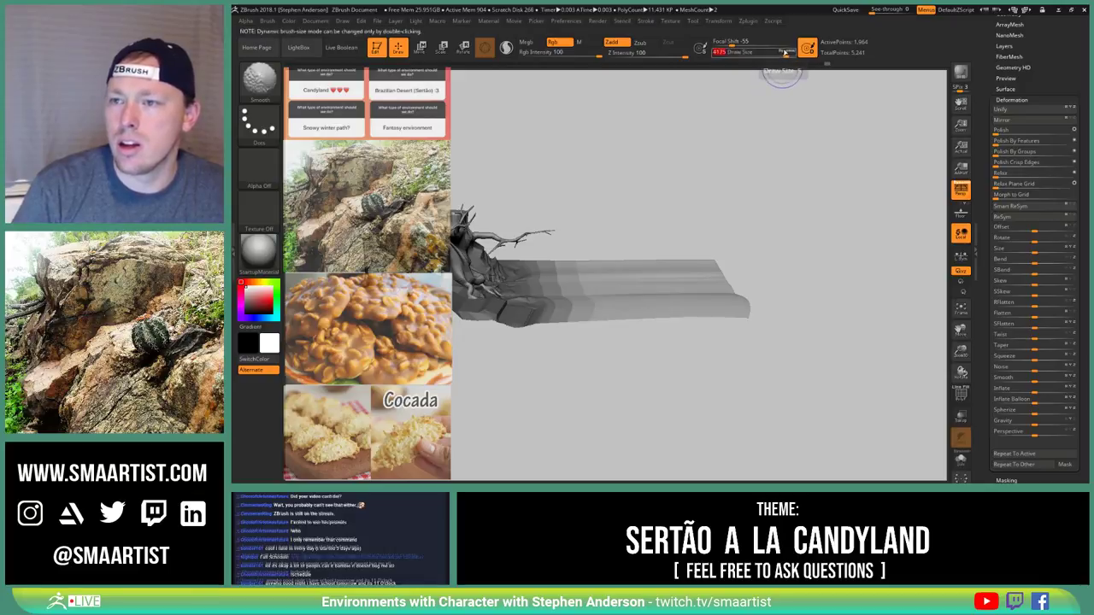
pyautogui.doubleClick(786, 54)
pyautogui.moveTo(786, 53); pyautogui.dragTo(731, 61)
pyautogui.moveTo(726, 206)
pyautogui.mouseDown()
pyautogui.moveTo(738, 206)
pyautogui.moveTo(713, 267)
pyautogui.moveTo(659, 269)
pyautogui.moveTo(696, 296)
pyautogui.mouseUp()
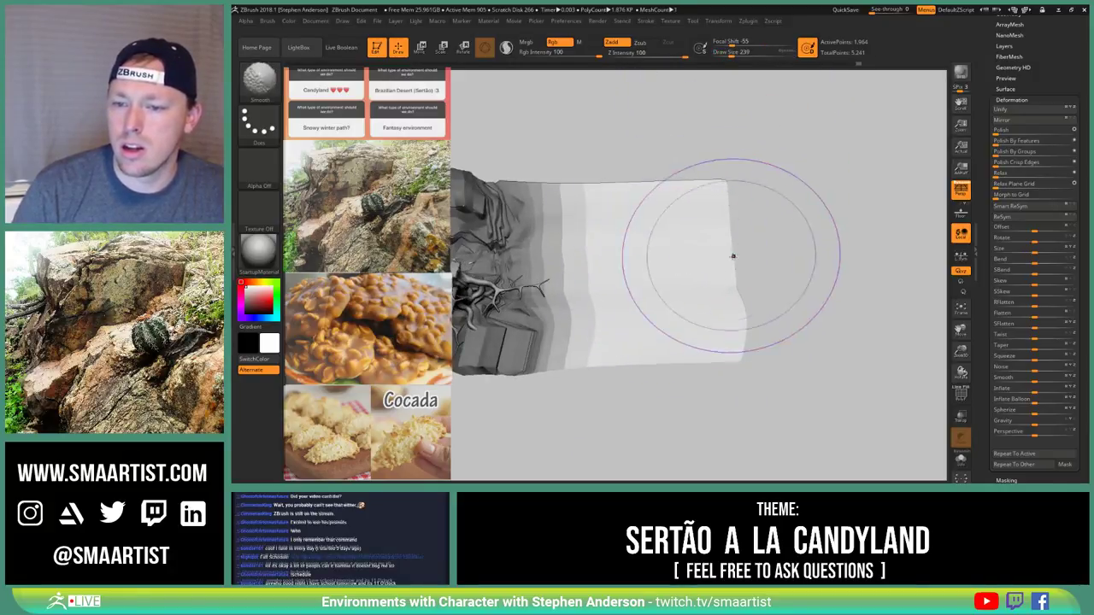
# Reshape the plain's far end with the Move brush at draw size 239
pyautogui.moveTo(733, 254)
pyautogui.mouseDown(button='right')
pyautogui.moveTo(740, 215)
pyautogui.moveTo(751, 270)
pyautogui.mouseUp(button='right')
pyautogui.moveTo(736, 276); pyautogui.dragTo(750, 271)
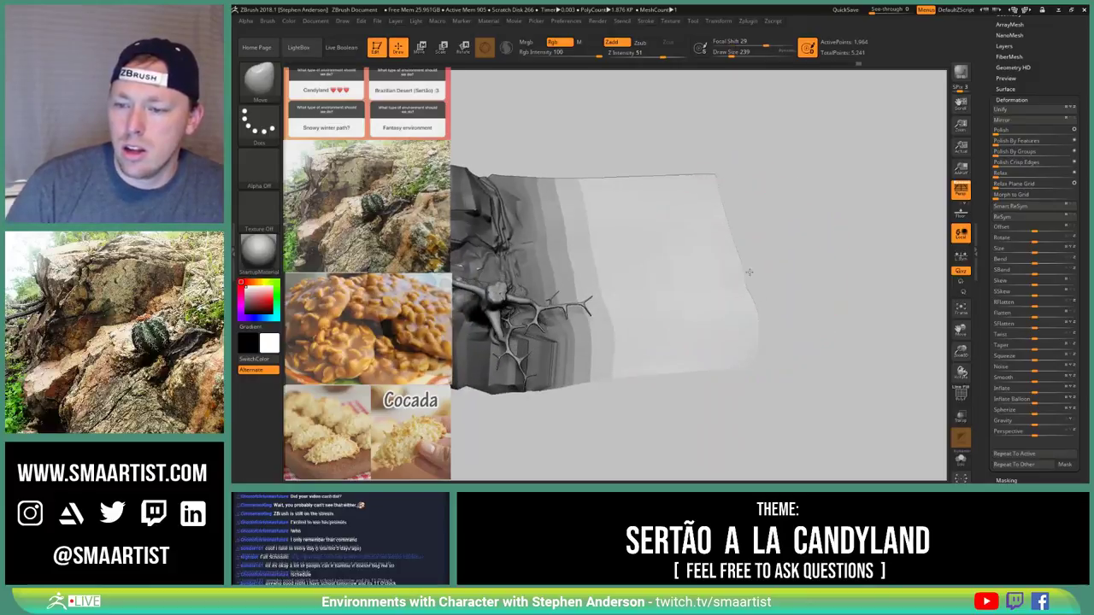
pyautogui.moveTo(720, 220); pyautogui.dragTo(729, 213)
# Set the draw size to 227 and pull both long sides of the plain outward with the Move brush
pyautogui.moveTo(713, 180)
pyautogui.mouseDown(button='right')
pyautogui.moveTo(735, 185)
pyautogui.moveTo(709, 342)
pyautogui.mouseUp(button='right')
pyautogui.press('s')
pyautogui.moveTo(707, 343)
pyautogui.mouseDown()
pyautogui.moveTo(724, 361)
pyautogui.moveTo(712, 352)
pyautogui.mouseUp()
pyautogui.press('s')
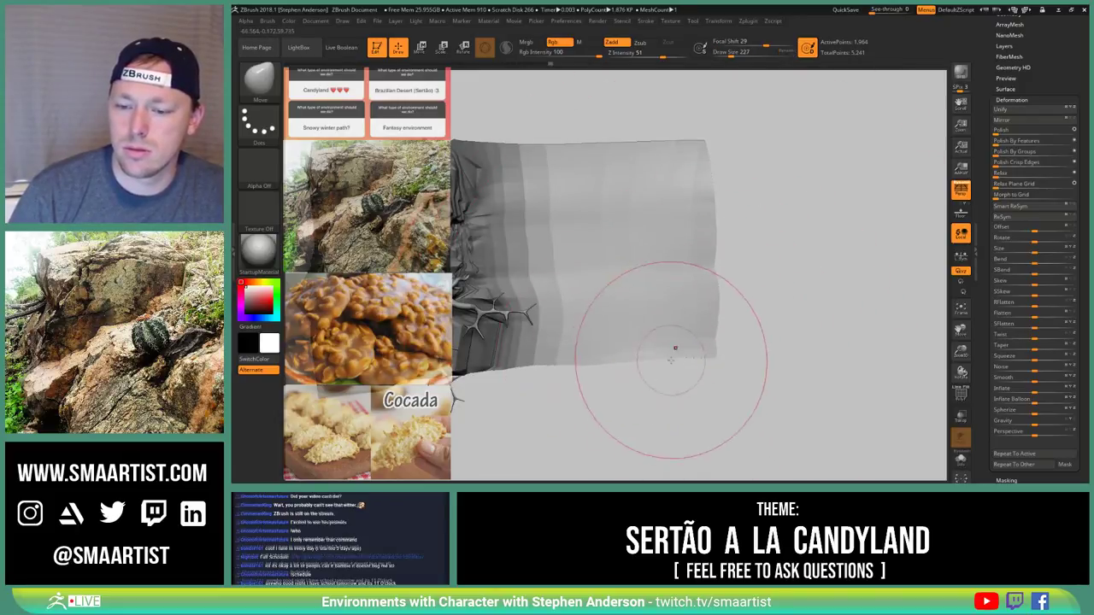
pyautogui.moveTo(556, 369); pyautogui.dragTo(542, 384)
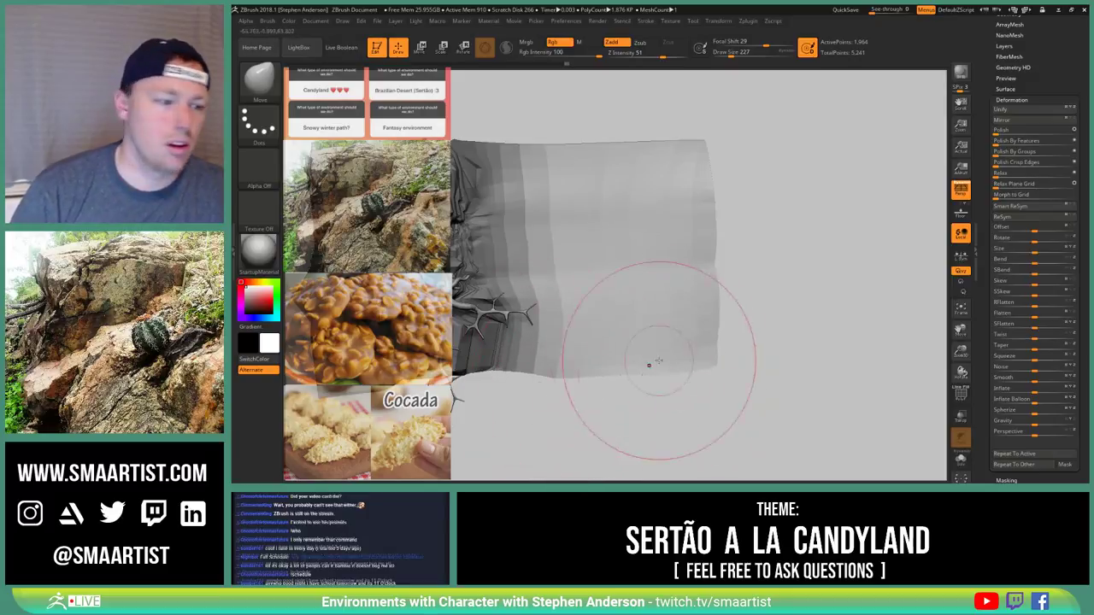
pyautogui.moveTo(664, 261)
pyautogui.mouseDown(button='right')
pyautogui.moveTo(675, 257)
pyautogui.moveTo(632, 171)
pyautogui.mouseUp(button='right')
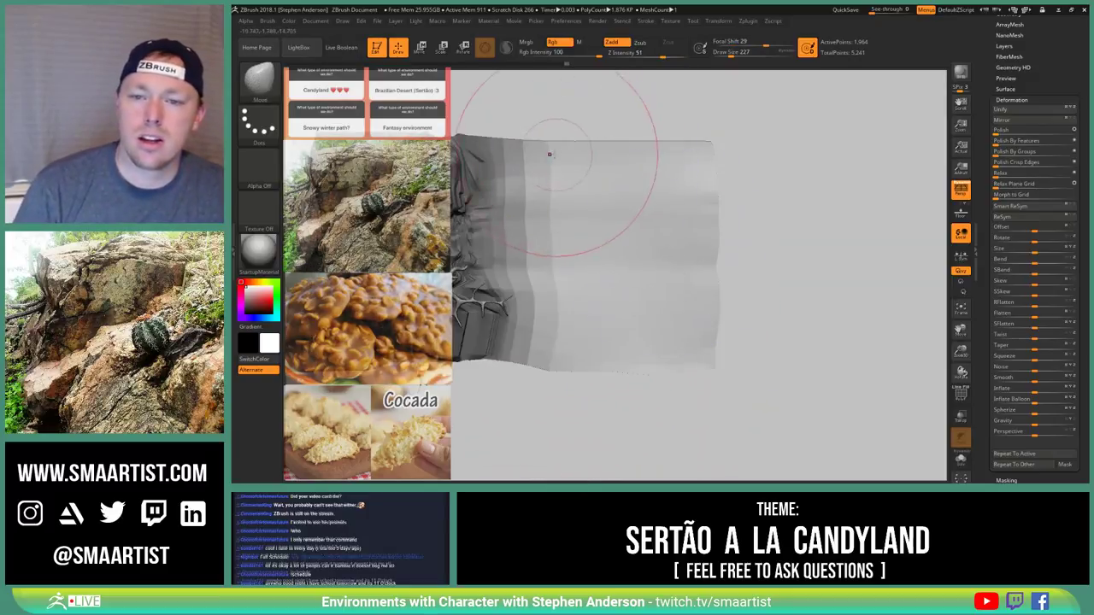
pyautogui.moveTo(544, 148); pyautogui.dragTo(546, 137)
pyautogui.keyDown('alt'); pyautogui.moveTo(608, 151); pyautogui.dragTo(630, 210, button='right'); pyautogui.keyUp('alt')
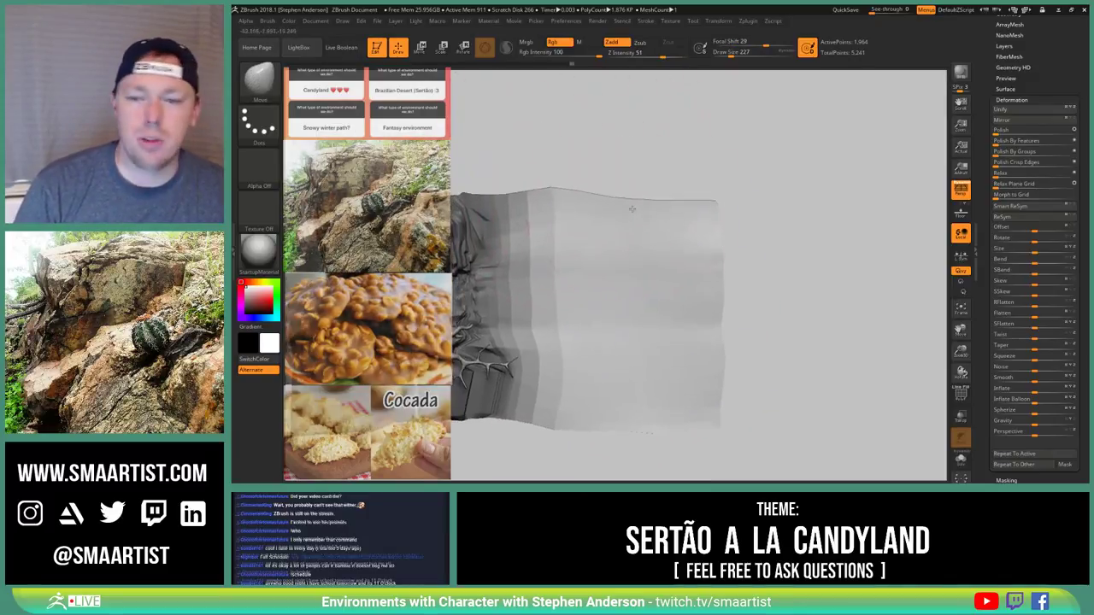
pyautogui.moveTo(661, 201)
pyautogui.mouseDown()
pyautogui.moveTo(657, 169)
pyautogui.moveTo(646, 188)
pyautogui.mouseUp()
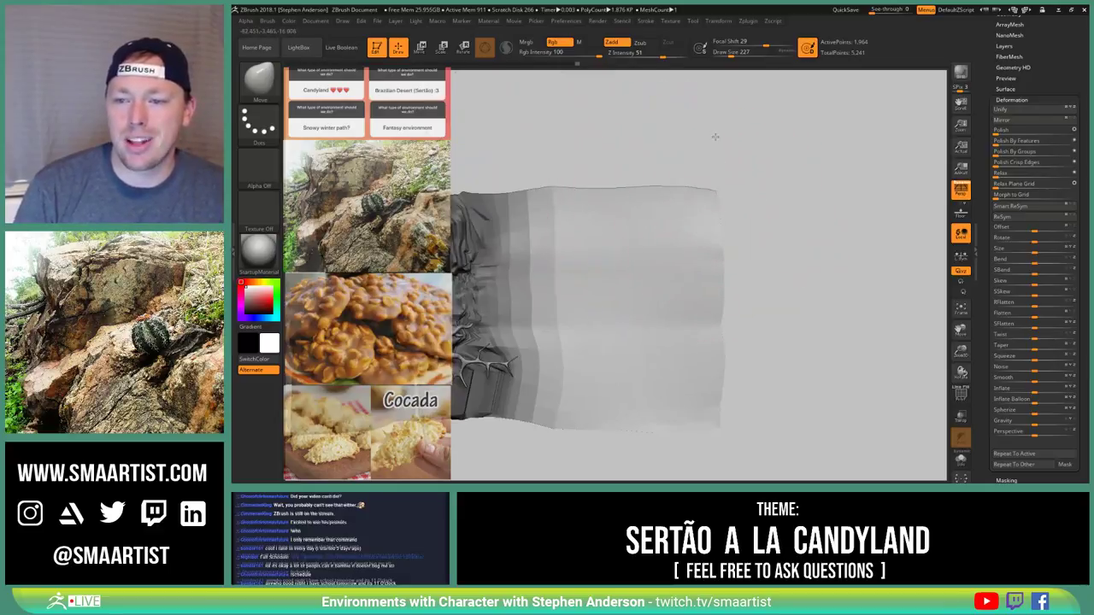
# Refine the outline of the plain's far edge and corner with the Move brush at draw sizes 81 and 181
pyautogui.moveTo(724, 317)
pyautogui.mouseDown(button='right')
pyautogui.moveTo(708, 244)
pyautogui.moveTo(709, 347)
pyautogui.mouseUp(button='right')
pyautogui.press('s')
pyautogui.moveTo(721, 327); pyautogui.dragTo(715, 328)
pyautogui.press('s')
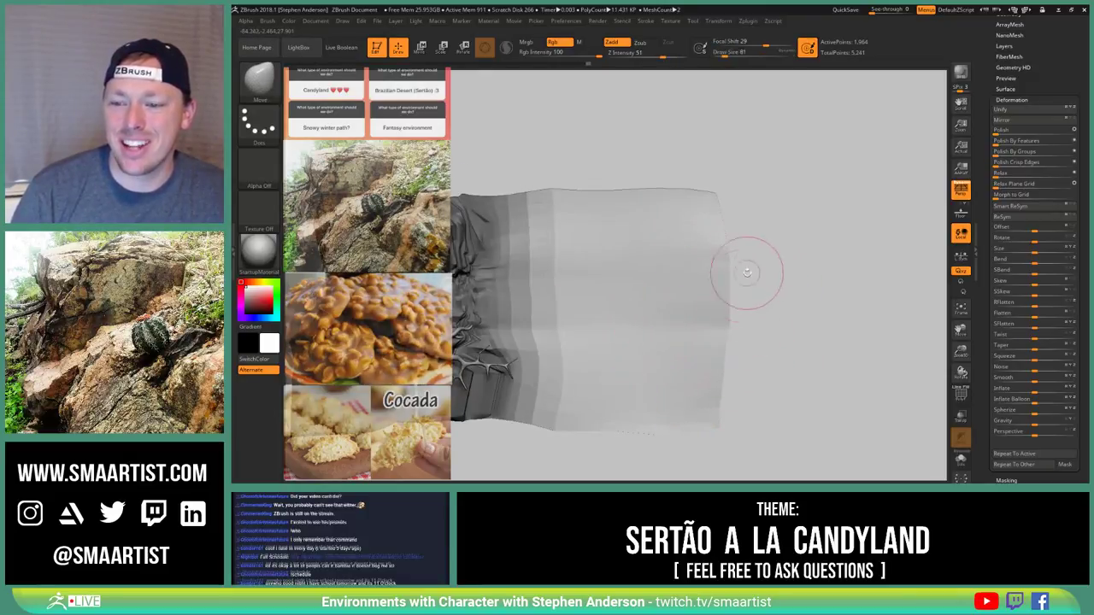
pyautogui.moveTo(732, 249); pyautogui.dragTo(726, 260)
pyautogui.moveTo(747, 263)
pyautogui.mouseDown(button='right')
pyautogui.moveTo(724, 265)
pyautogui.moveTo(744, 269)
pyautogui.mouseUp(button='right')
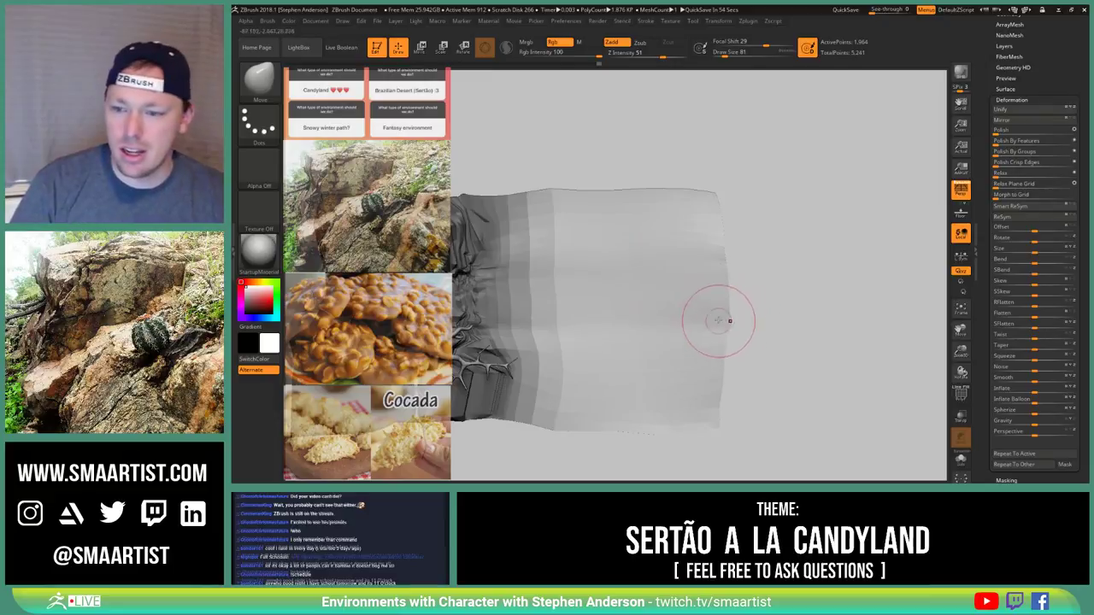
pyautogui.press('s')
pyautogui.moveTo(721, 320); pyautogui.dragTo(728, 323)
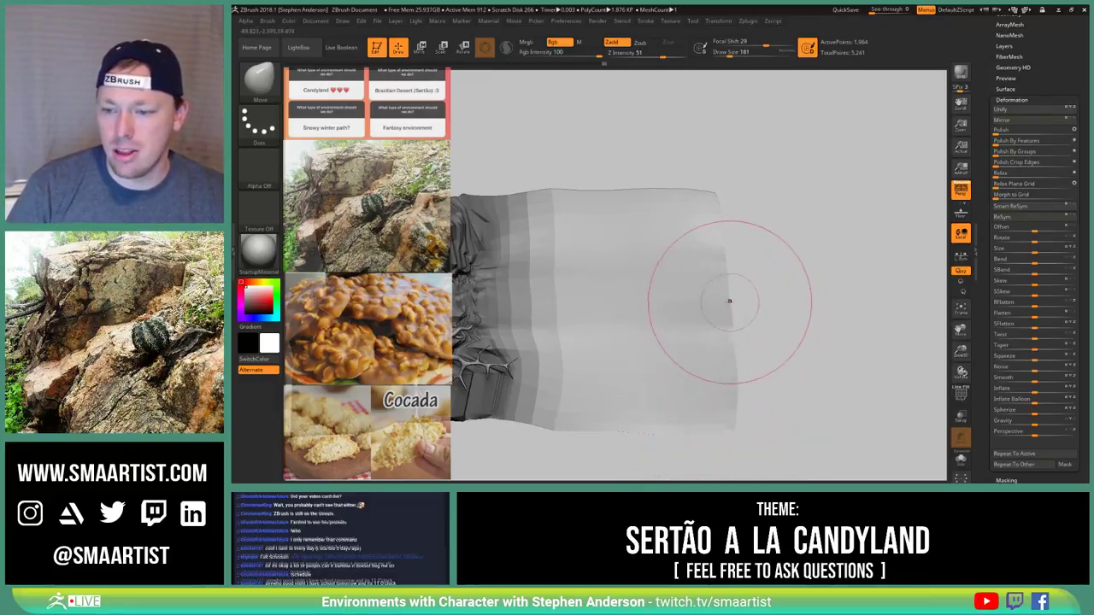
# Show the wireframe and examine the tree, its roots and the surrounding rock from several sides
pyautogui.moveTo(726, 313)
pyautogui.mouseDown(button='right')
pyautogui.moveTo(689, 299)
pyautogui.moveTo(837, 312)
pyautogui.moveTo(521, 318)
pyautogui.moveTo(647, 321)
pyautogui.moveTo(615, 376)
pyautogui.moveTo(765, 296)
pyautogui.moveTo(826, 342)
pyautogui.moveTo(795, 358)
pyautogui.moveTo(641, 328)
pyautogui.moveTo(641, 318)
pyautogui.mouseUp(button='right')
pyautogui.hotkey('shift', 'f')
pyautogui.press('s')
pyautogui.moveTo(643, 301); pyautogui.dragTo(640, 301)
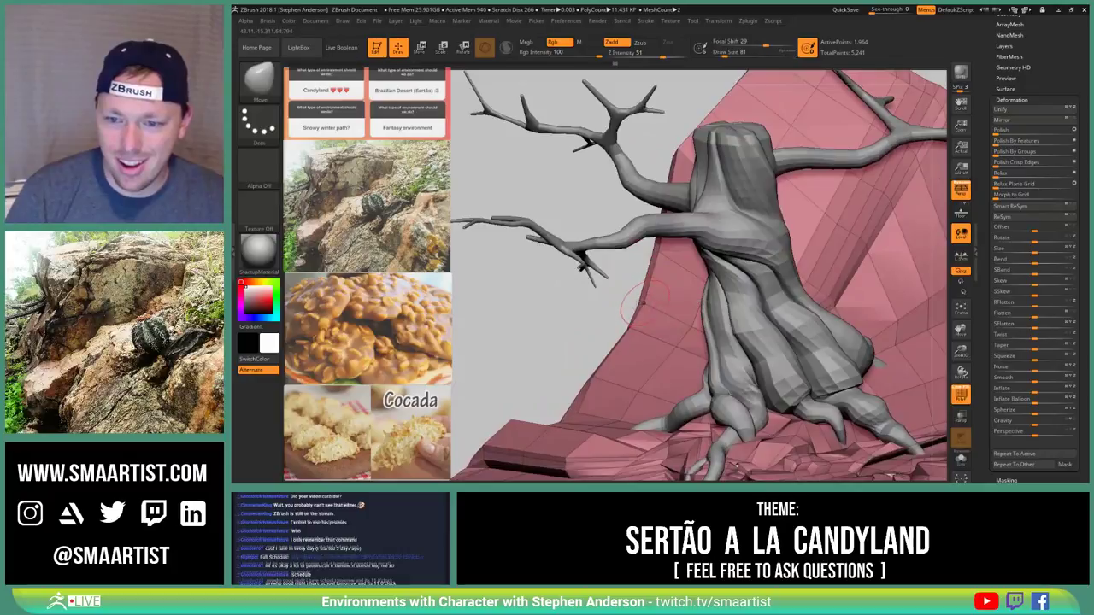
pyautogui.moveTo(650, 302)
pyautogui.mouseDown(button='right')
pyautogui.moveTo(615, 307)
pyautogui.moveTo(632, 306)
pyautogui.mouseUp(button='right')
pyautogui.moveTo(805, 335)
pyautogui.mouseDown(button='right')
pyautogui.moveTo(761, 385)
pyautogui.moveTo(769, 413)
pyautogui.moveTo(802, 348)
pyautogui.moveTo(939, 377)
pyautogui.moveTo(949, 353)
pyautogui.moveTo(921, 385)
pyautogui.moveTo(904, 378)
pyautogui.mouseUp(button='right')
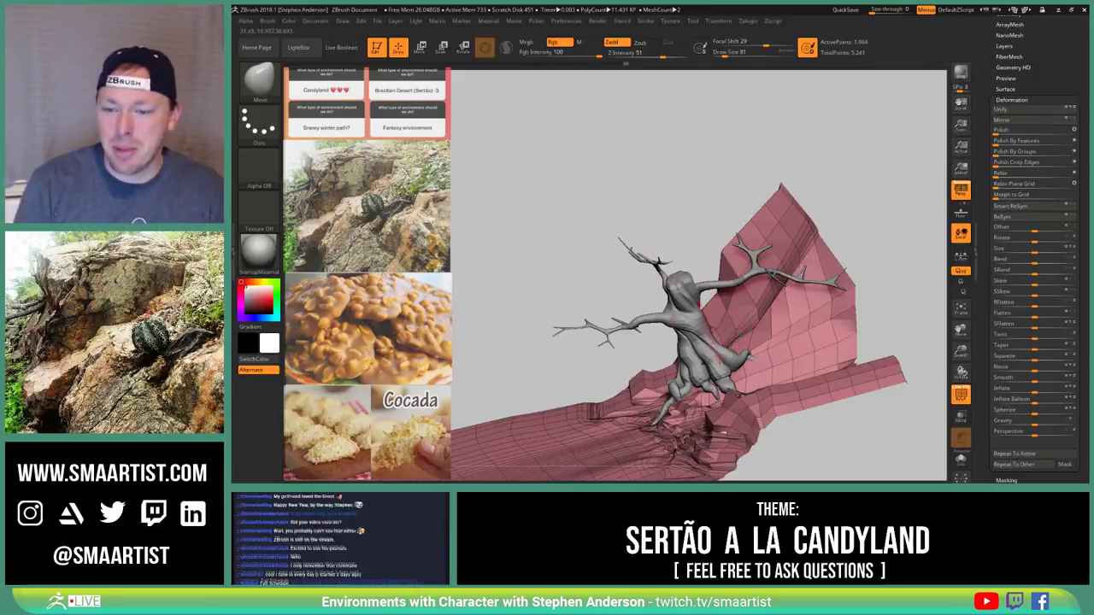
pyautogui.moveTo(705, 343)
pyautogui.mouseDown(button='right')
pyautogui.moveTo(765, 347)
pyautogui.moveTo(663, 308)
pyautogui.moveTo(556, 310)
pyautogui.moveTo(571, 394)
pyautogui.moveTo(576, 350)
pyautogui.mouseUp(button='right')
pyautogui.hotkey('shift', 'f')
pyautogui.hotkey('shift', 'f')
pyautogui.moveTo(860, 371); pyautogui.dragTo(647, 307, button='right')
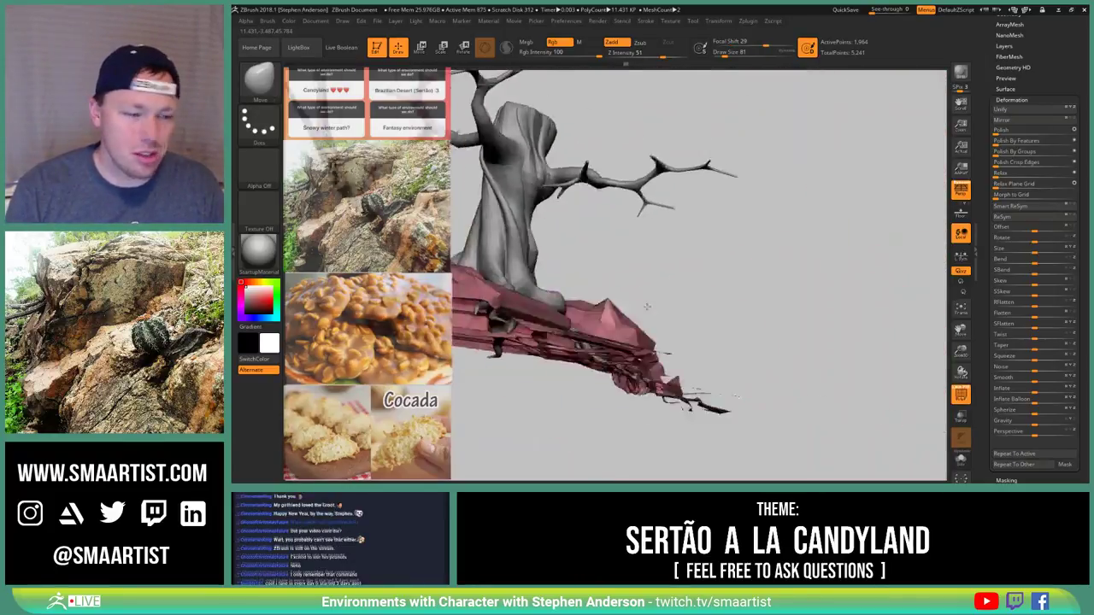
# Adjust the stepped rock ledge beside the tree roots with the Move brush at draw size 239, then reduce it to 96
pyautogui.moveTo(647, 306)
pyautogui.mouseDown()
pyautogui.moveTo(673, 351)
pyautogui.moveTo(598, 364)
pyautogui.mouseUp()
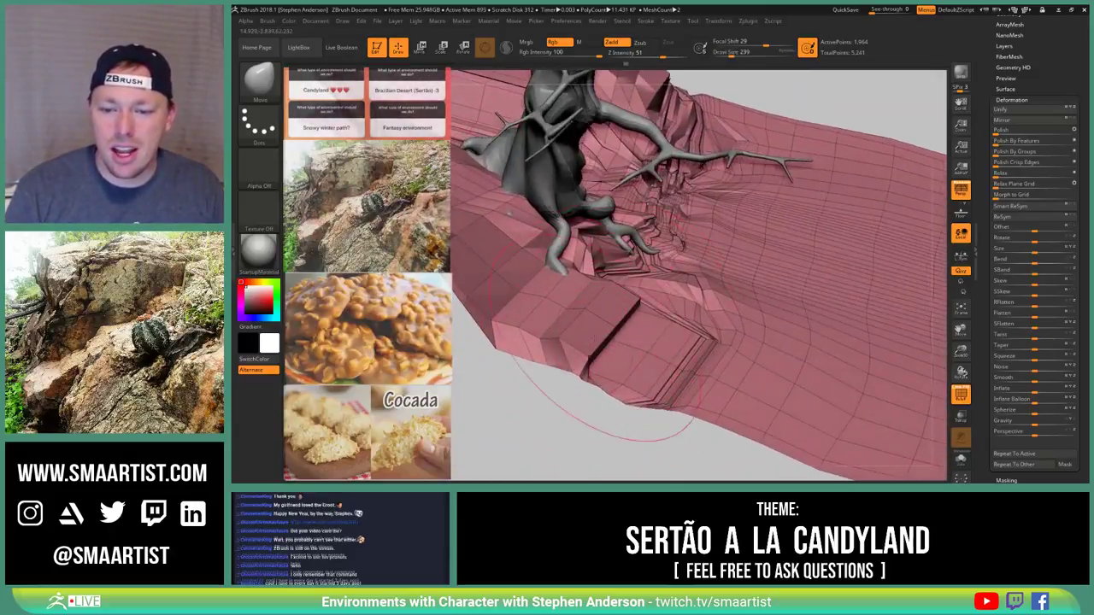
pyautogui.moveTo(601, 427)
pyautogui.mouseDown()
pyautogui.moveTo(629, 427)
pyautogui.moveTo(598, 421)
pyautogui.mouseUp()
pyautogui.moveTo(663, 400); pyautogui.dragTo(619, 344, button='right')
pyautogui.press('s')
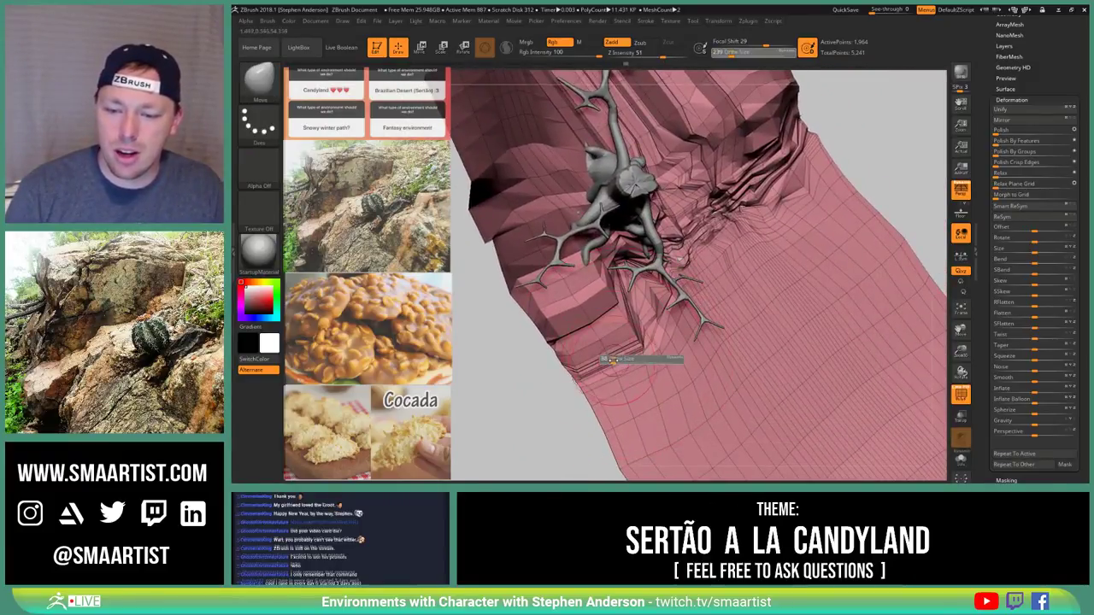
pyautogui.moveTo(613, 360); pyautogui.dragTo(614, 361)
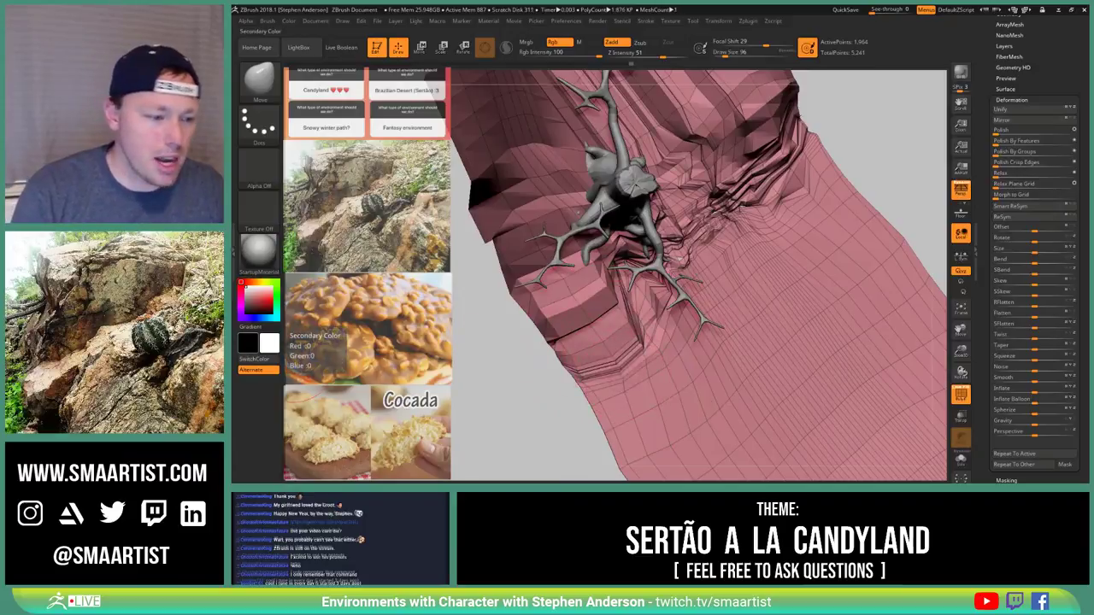
# Set the draw size to 61 and adjust the rock around the tree roots with the Move brush
pyautogui.moveTo(513, 410); pyautogui.dragTo(598, 277)
pyautogui.moveTo(652, 307); pyautogui.dragTo(714, 265)
pyautogui.moveTo(594, 284)
pyautogui.mouseDown()
pyautogui.moveTo(547, 291)
pyautogui.moveTo(658, 377)
pyautogui.mouseUp()
pyautogui.press('s')
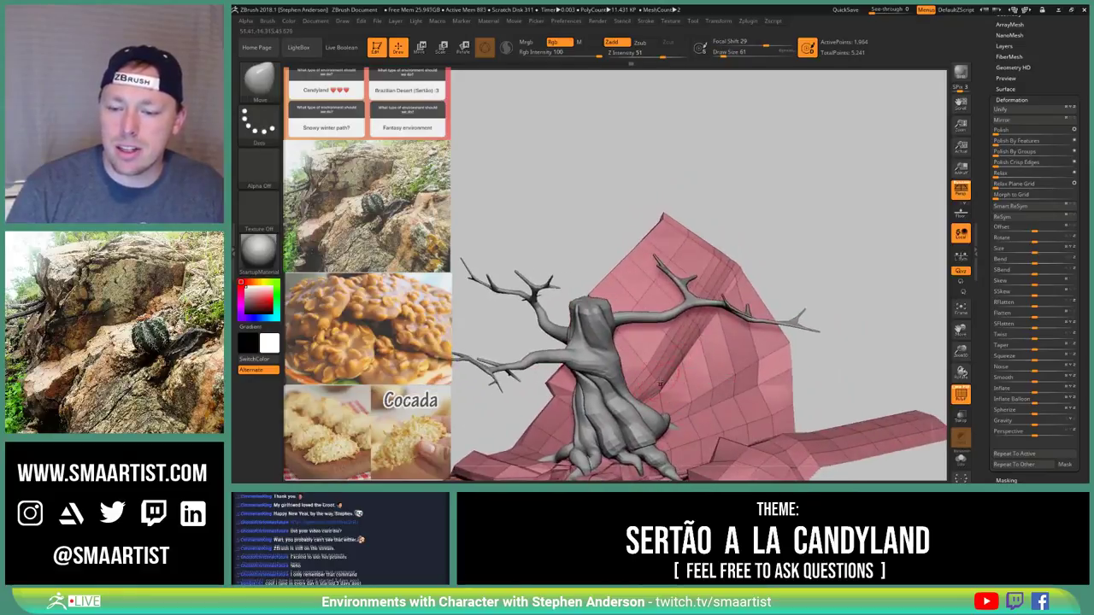
pyautogui.moveTo(657, 378); pyautogui.dragTo(761, 374, button='right')
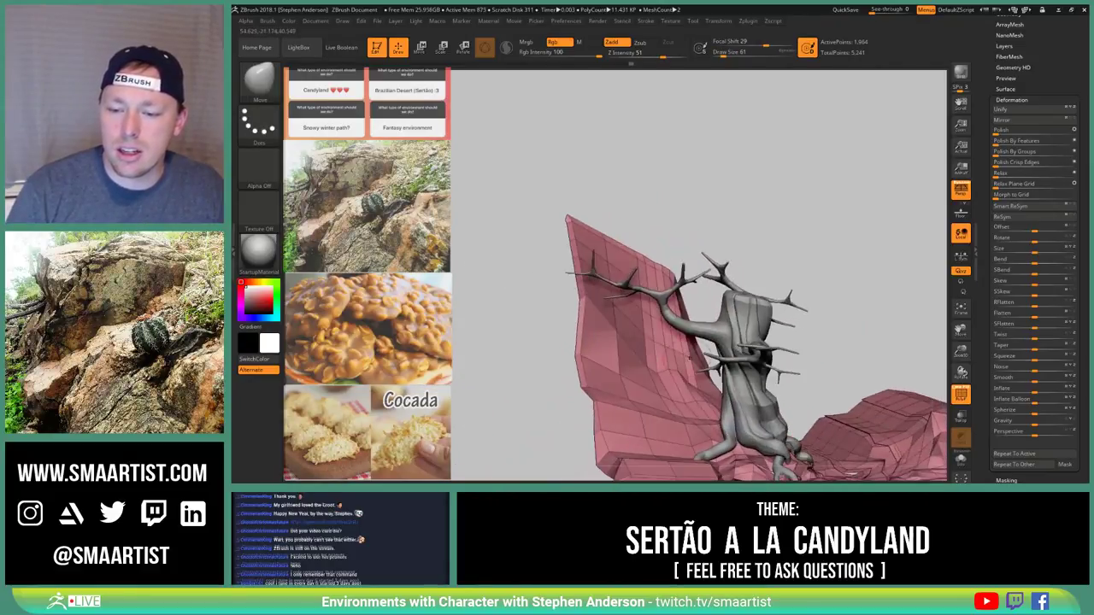
pyautogui.moveTo(650, 369); pyautogui.dragTo(669, 367, button='right')
pyautogui.moveTo(385, 320); pyautogui.dragTo(388, 333, button='right')
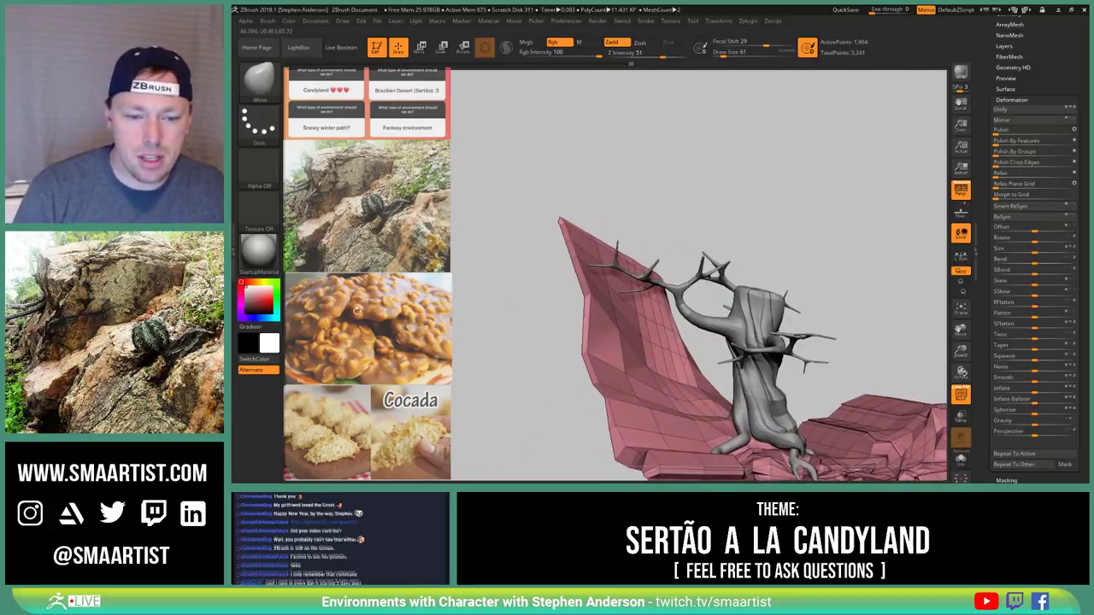
# Set the draw size to 150 and push the upper edge of the rock wall behind the tree into a broader, rounder outline
pyautogui.click(729, 54)
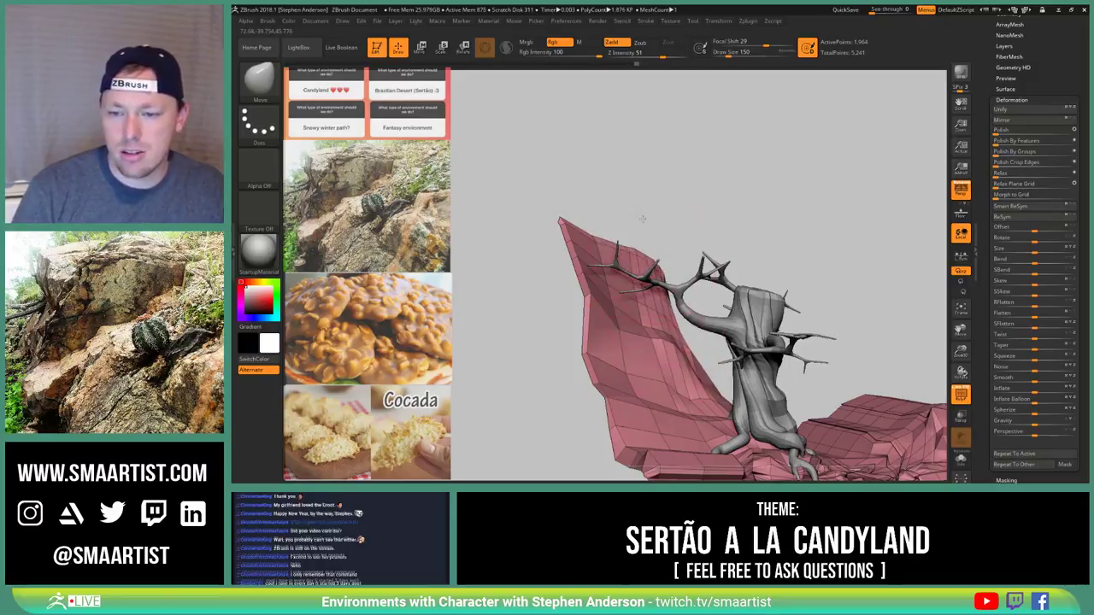
pyautogui.moveTo(655, 255)
pyautogui.mouseDown(button='right')
pyautogui.moveTo(631, 255)
pyautogui.moveTo(679, 301)
pyautogui.mouseUp(button='right')
pyautogui.moveTo(785, 366)
pyautogui.mouseDown()
pyautogui.moveTo(765, 411)
pyautogui.moveTo(731, 437)
pyautogui.mouseUp()
pyautogui.moveTo(737, 310); pyautogui.dragTo(745, 313, button='right')
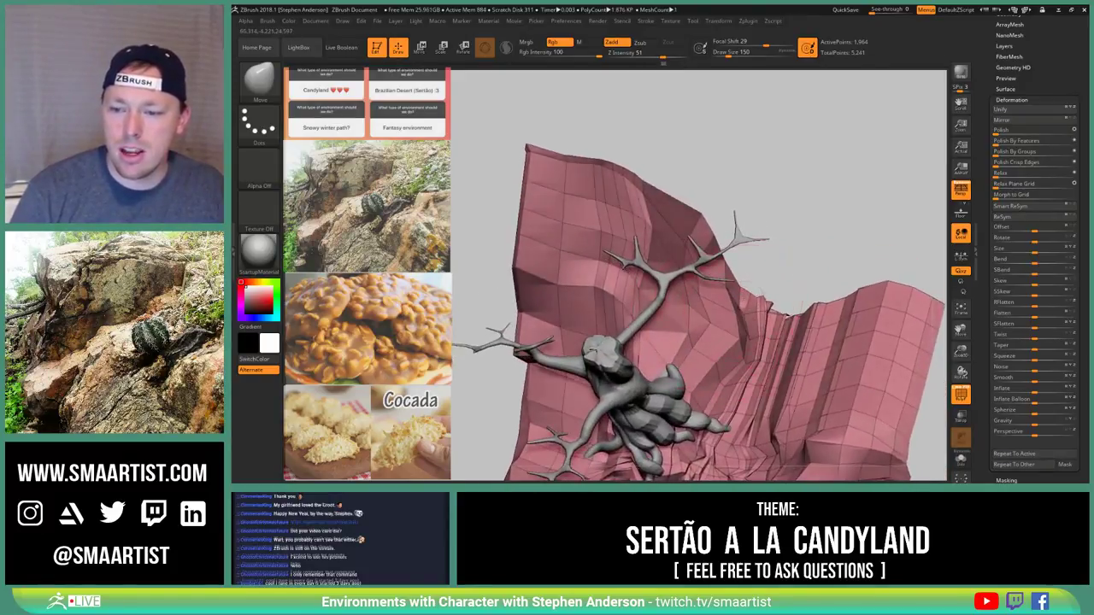
# Reshape the rock gully beside the tall wall with the Move brush, and reduce the draw size to 67
pyautogui.moveTo(759, 361); pyautogui.dragTo(660, 346, button='right')
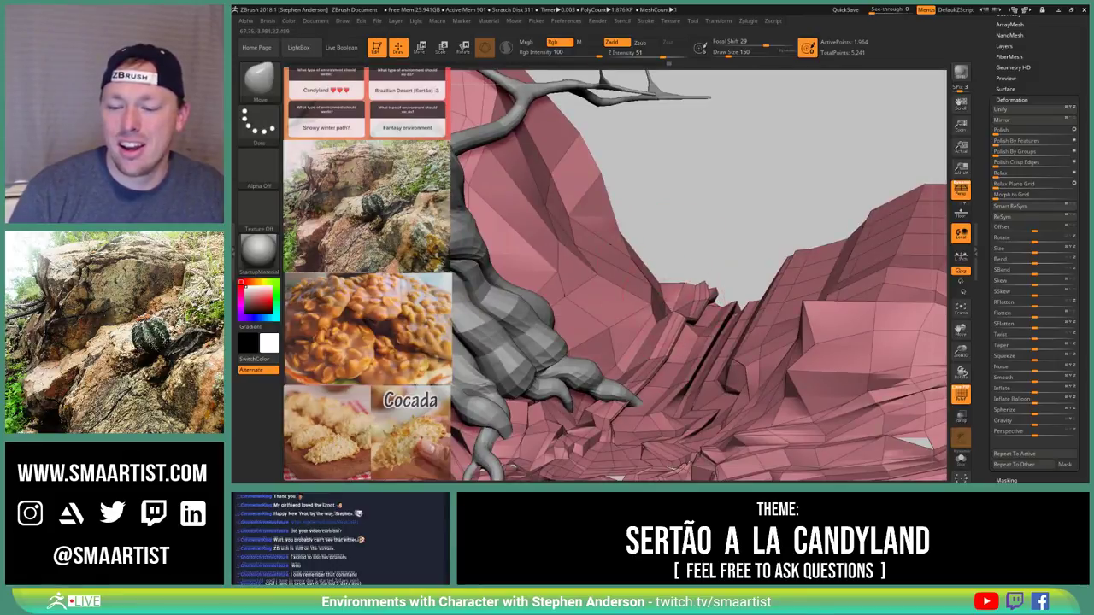
pyautogui.moveTo(632, 257); pyautogui.dragTo(626, 224, button='right')
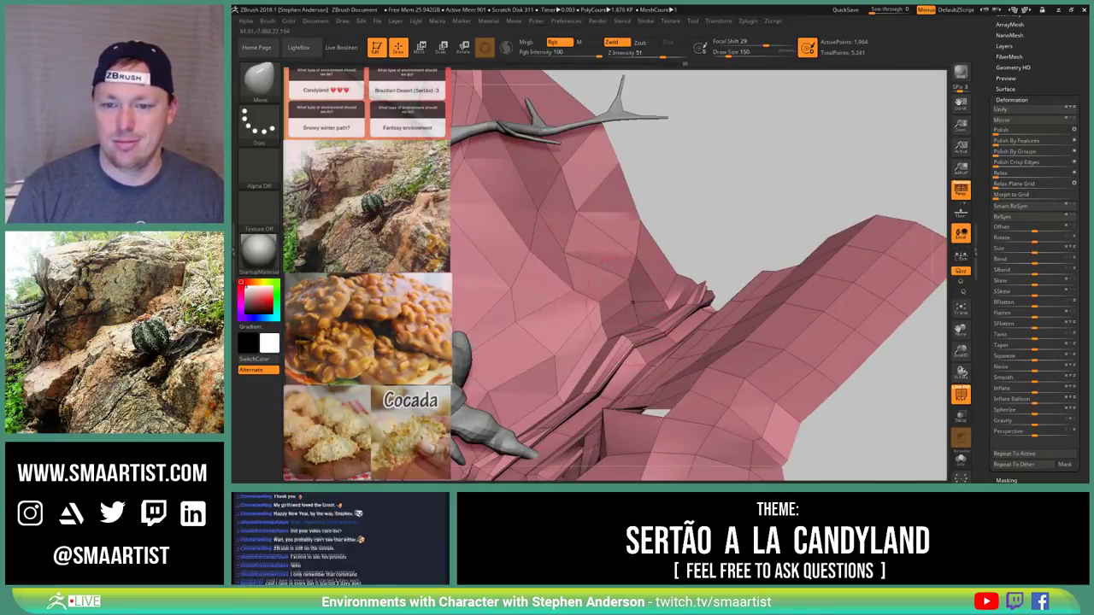
pyautogui.moveTo(597, 257)
pyautogui.mouseDown(button='right')
pyautogui.moveTo(702, 262)
pyautogui.moveTo(645, 221)
pyautogui.mouseUp(button='right')
pyautogui.press('s')
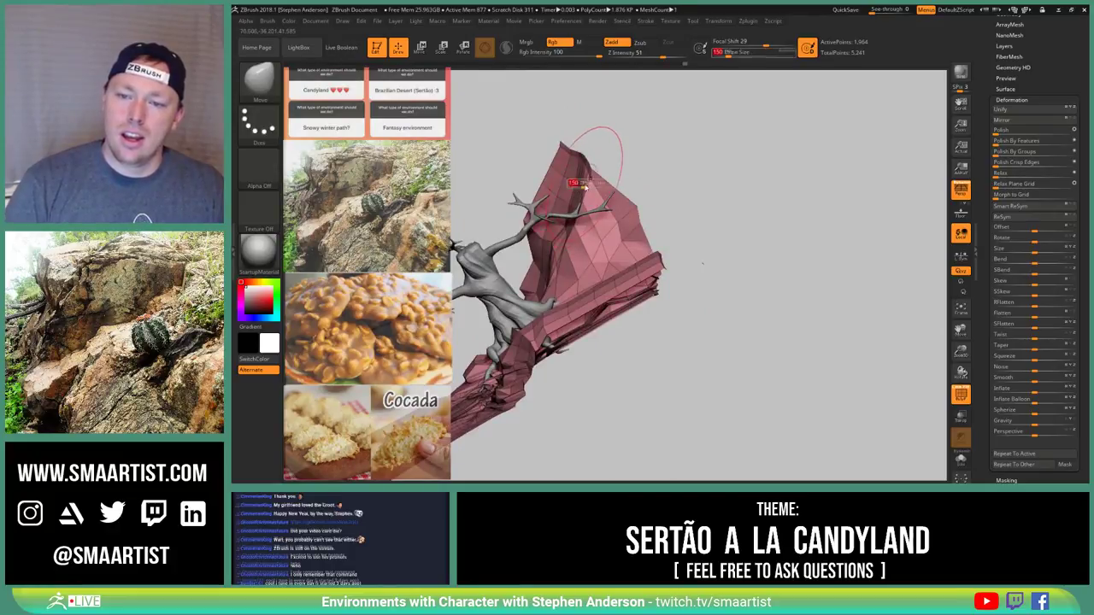
pyautogui.moveTo(578, 185); pyautogui.dragTo(576, 184)
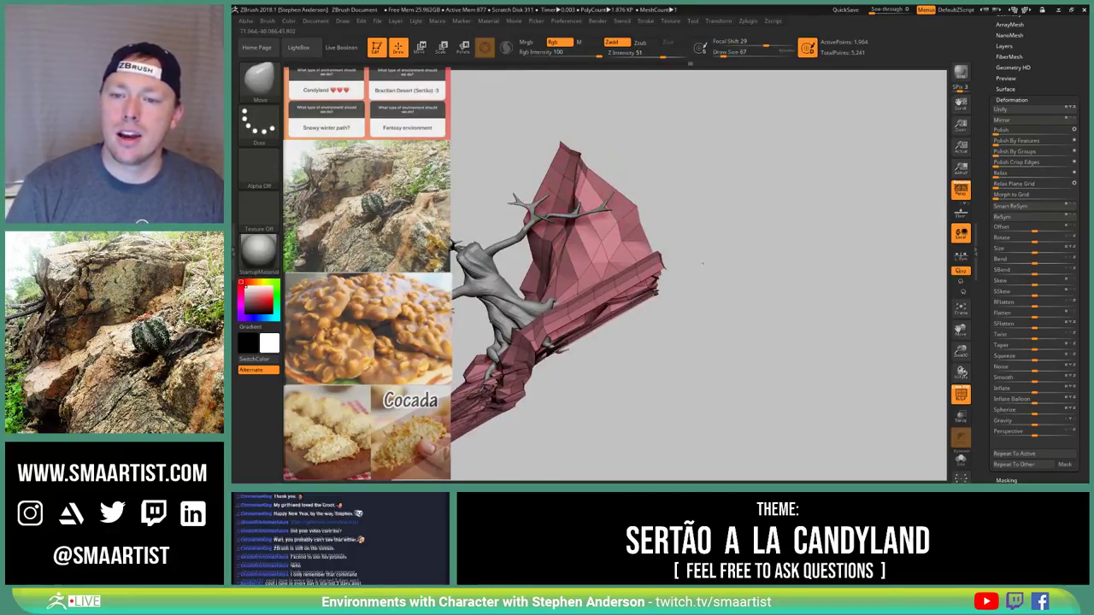
pyautogui.moveTo(703, 263); pyautogui.dragTo(561, 233, button='right')
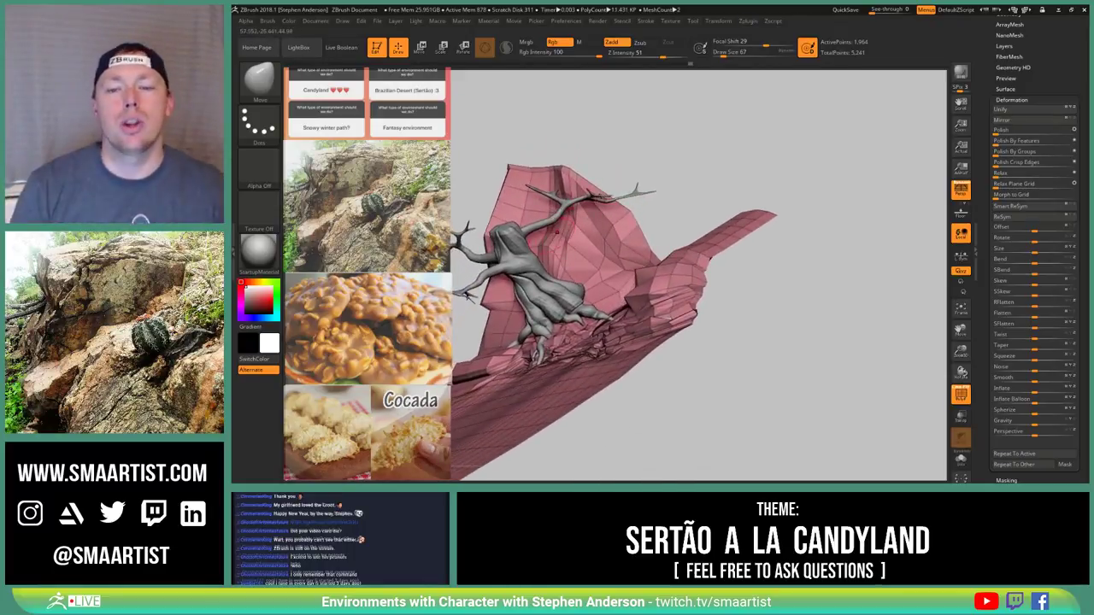
pyautogui.moveTo(619, 291); pyautogui.dragTo(541, 262, button='right')
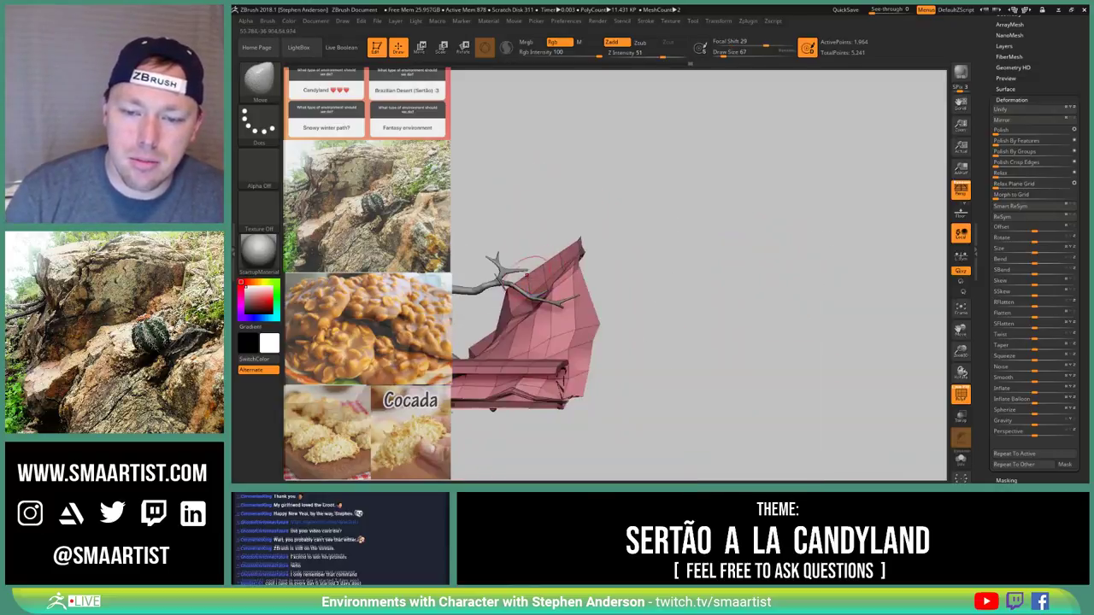
# Set the draw size to 29 and refine the outer edge of the tall rock wall with the Move brush
pyautogui.press('s')
pyautogui.moveTo(526, 275); pyautogui.dragTo(544, 271)
pyautogui.press('s')
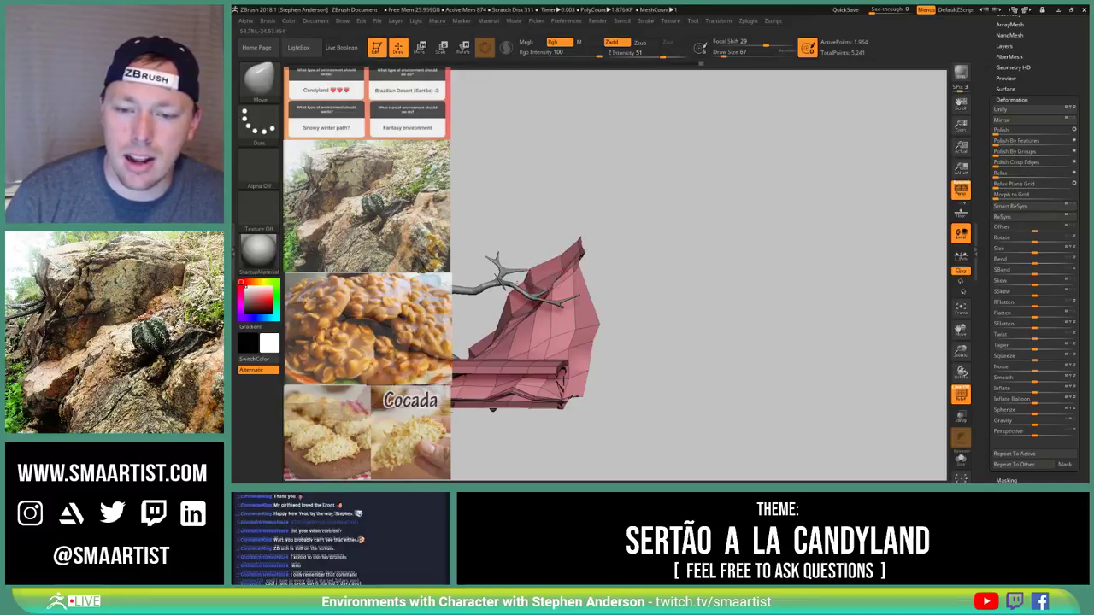
pyautogui.press('s')
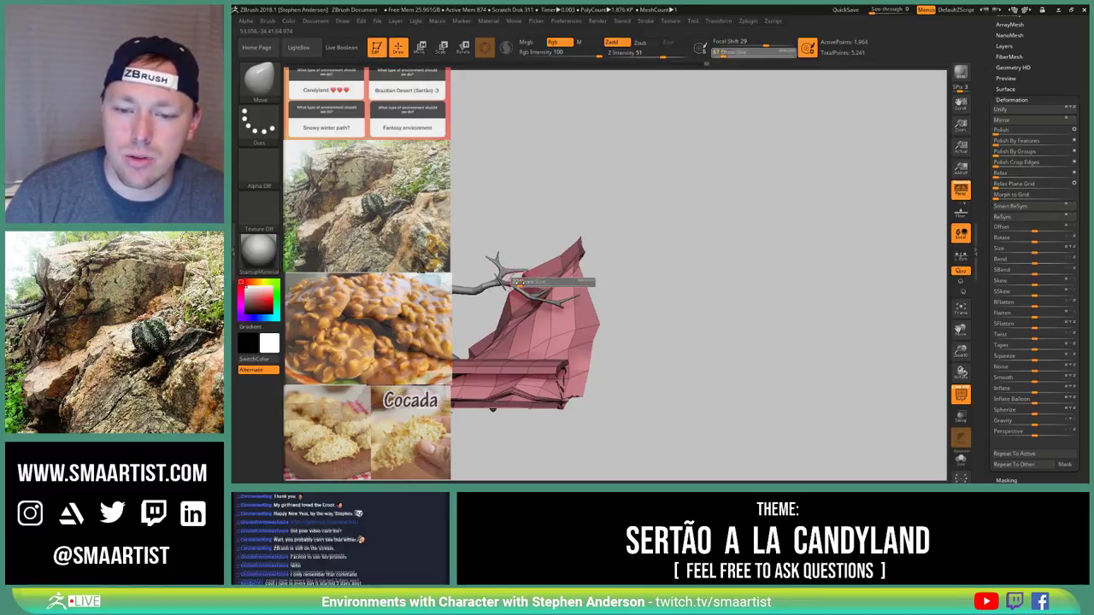
pyautogui.moveTo(524, 283); pyautogui.dragTo(520, 283)
pyautogui.moveTo(484, 332); pyautogui.dragTo(555, 361, button='right')
pyautogui.moveTo(558, 360); pyautogui.dragTo(543, 323)
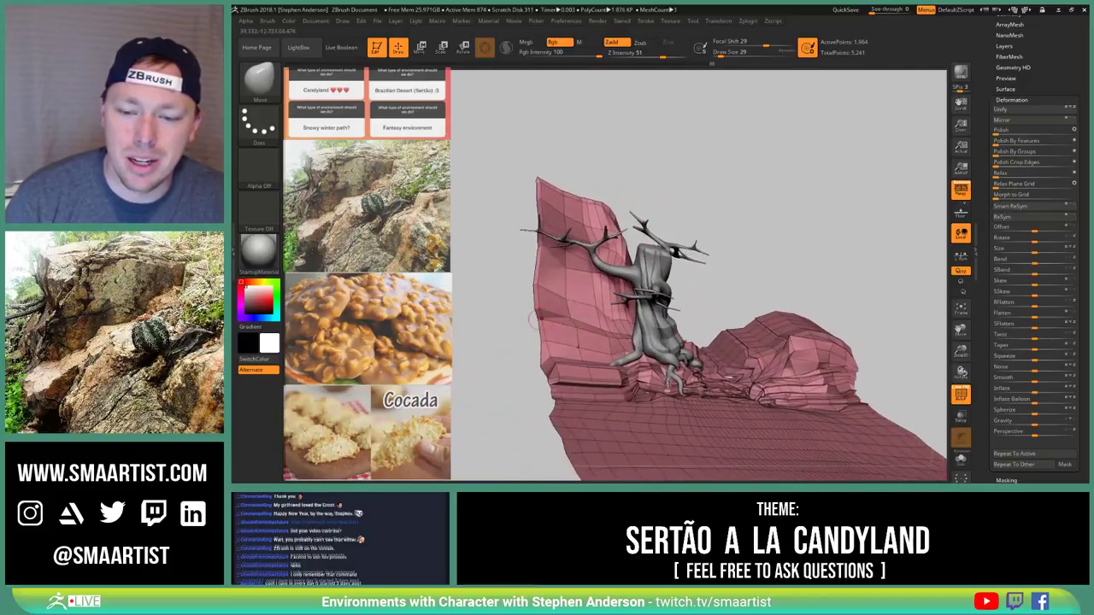
pyautogui.moveTo(544, 339); pyautogui.dragTo(477, 332)
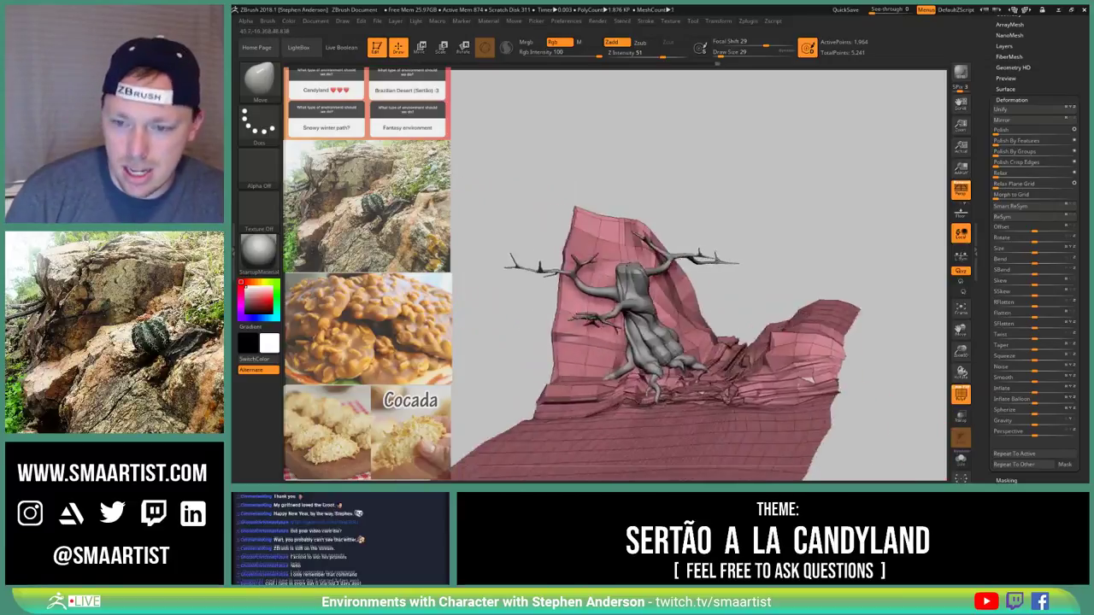
# Reshape the low rock ridge beside the tall wall with the Move brush at draw size 113, then reduce it to 43
pyautogui.moveTo(807, 377); pyautogui.dragTo(717, 398)
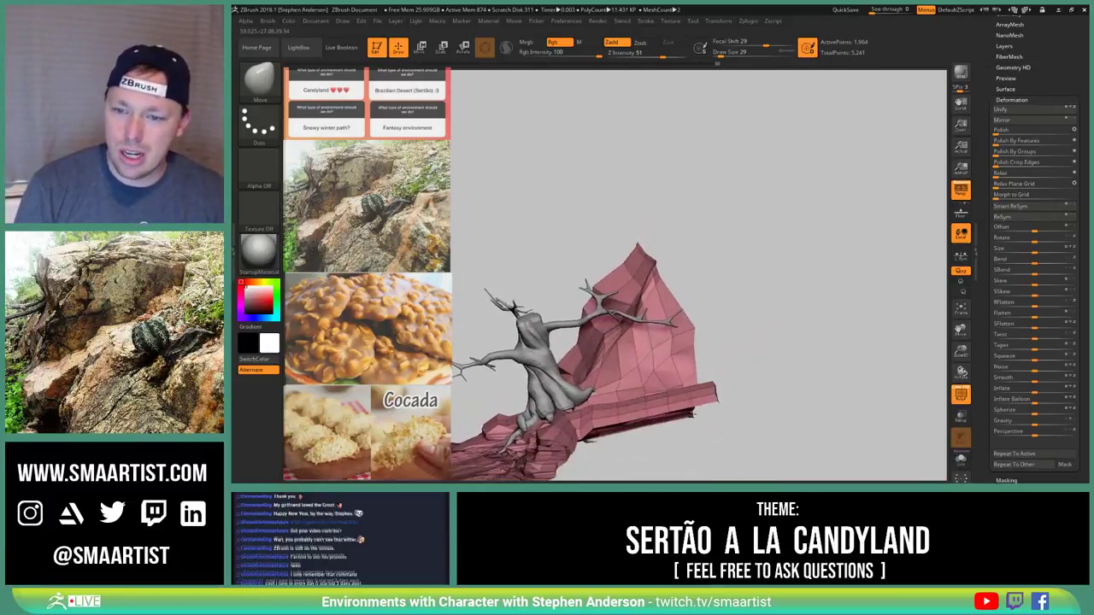
pyautogui.moveTo(475, 361); pyautogui.dragTo(472, 326)
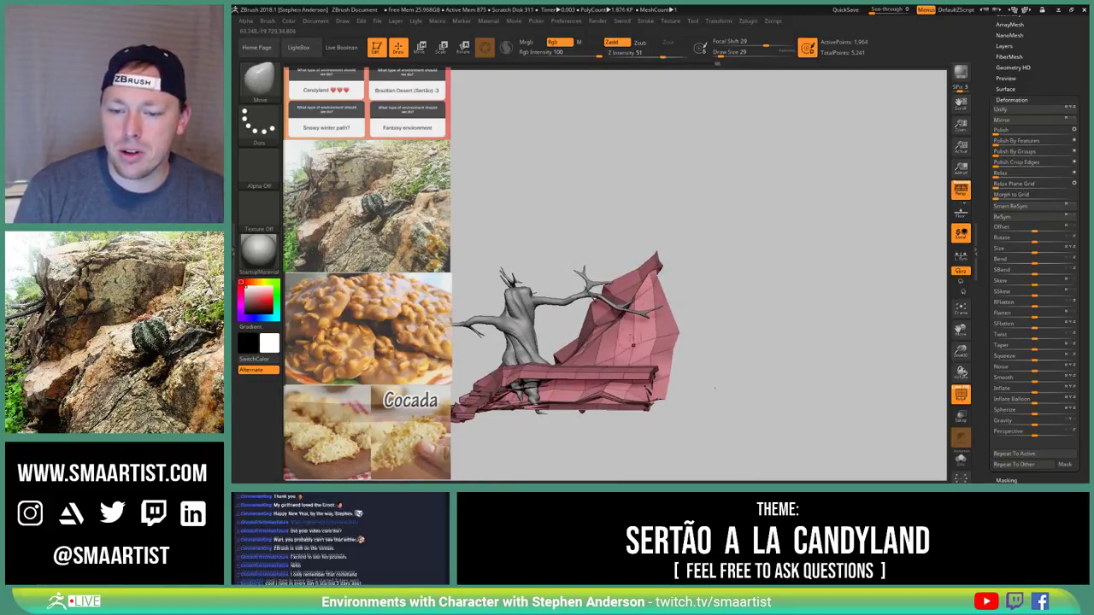
pyautogui.moveTo(713, 381)
pyautogui.mouseDown()
pyautogui.moveTo(723, 376)
pyautogui.moveTo(635, 301)
pyautogui.mouseUp()
pyautogui.press('s')
pyautogui.moveTo(636, 301); pyautogui.dragTo(647, 295, button='right')
pyautogui.press('s')
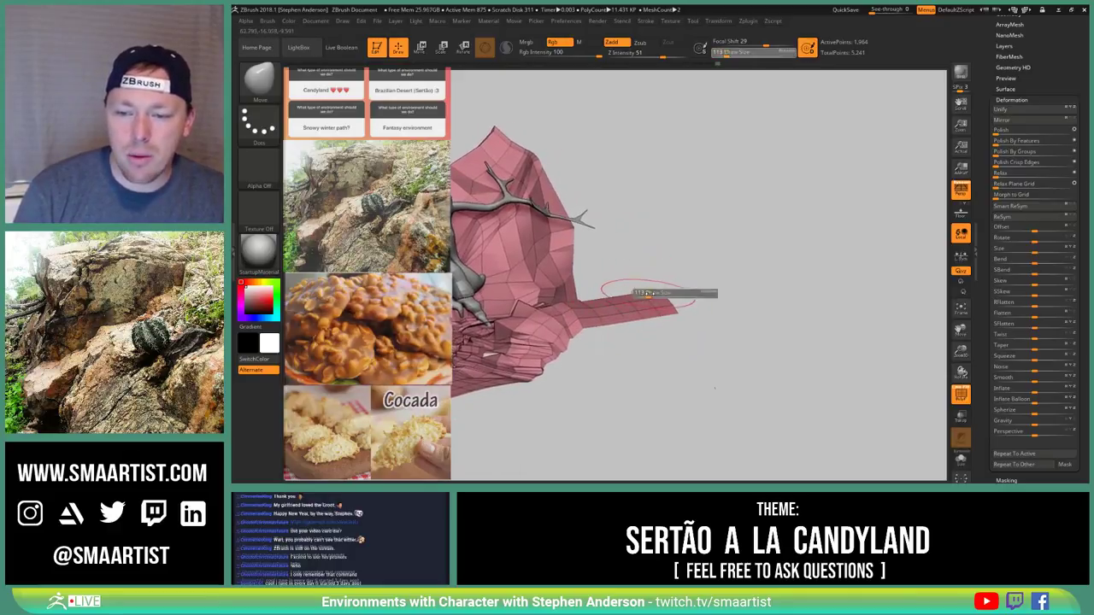
pyautogui.moveTo(647, 293)
pyautogui.mouseDown()
pyautogui.moveTo(662, 293)
pyautogui.moveTo(674, 264)
pyautogui.mouseUp()
pyautogui.moveTo(677, 261)
pyautogui.mouseDown(button='right')
pyautogui.moveTo(727, 239)
pyautogui.moveTo(726, 272)
pyautogui.mouseUp(button='right')
pyautogui.press('s')
pyautogui.moveTo(724, 255); pyautogui.dragTo(710, 254)
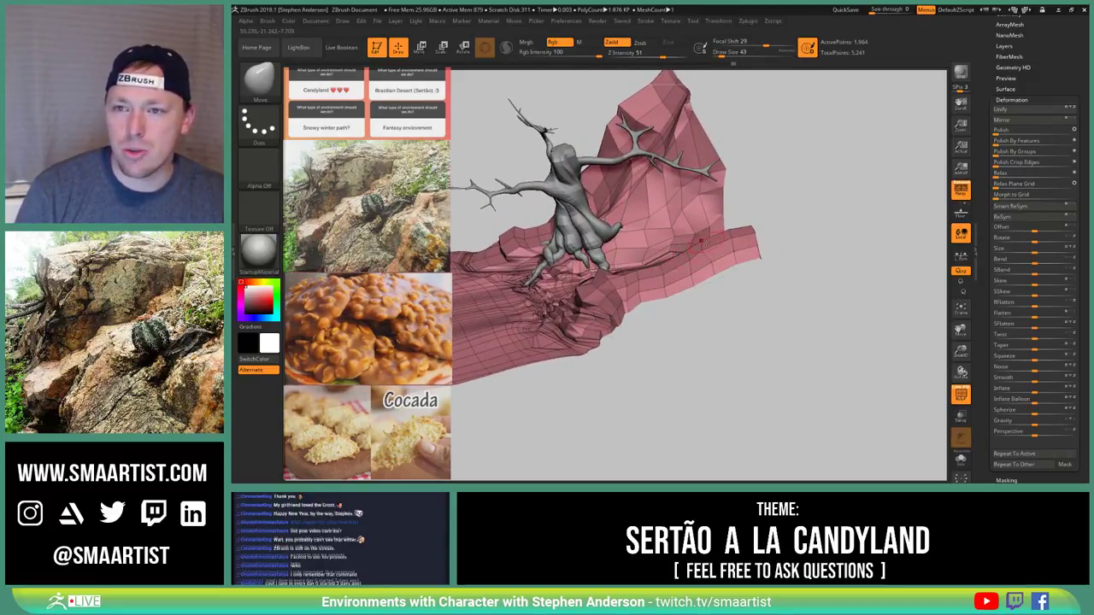
# Set the draw size to 61 and pull the end of the low rock ridge into a curved profile
pyautogui.press('s')
pyautogui.click(701, 243)
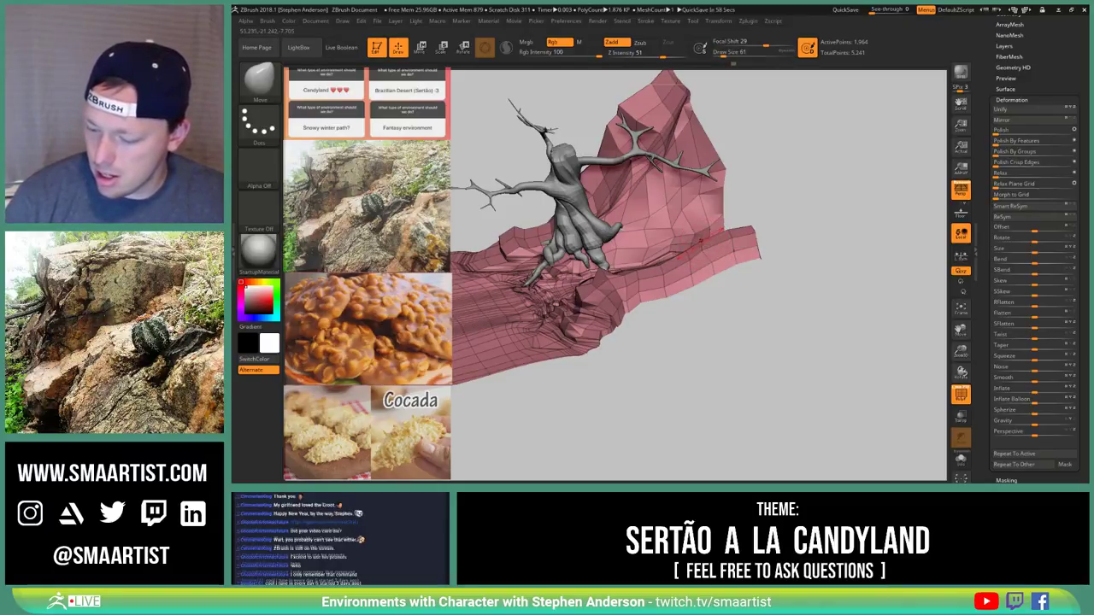
pyautogui.moveTo(711, 262); pyautogui.dragTo(696, 247, button='right')
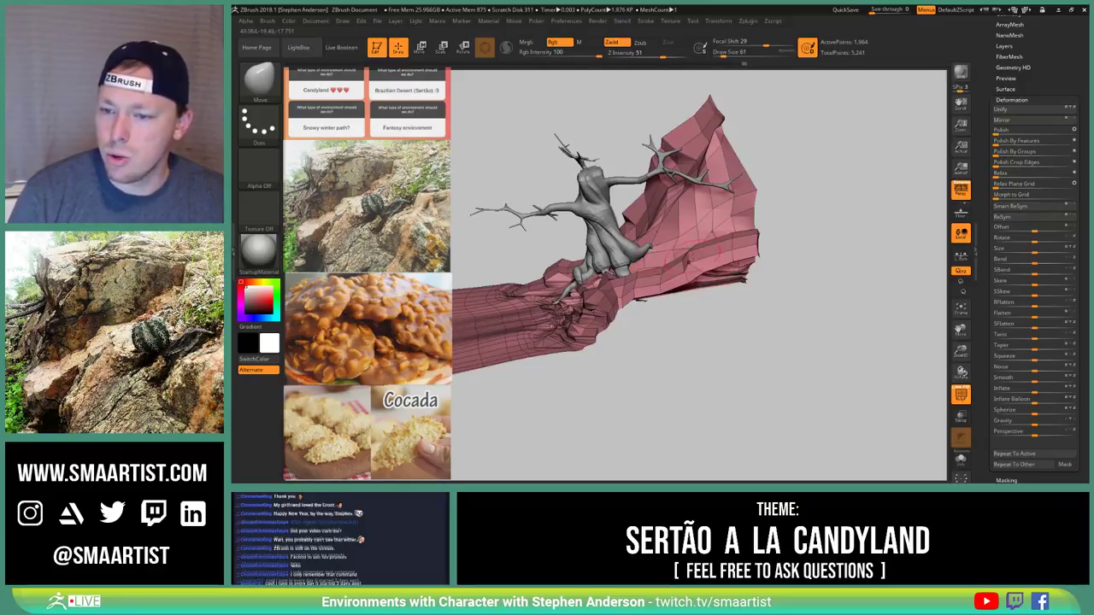
pyautogui.moveTo(694, 253); pyautogui.dragTo(666, 321, button='right')
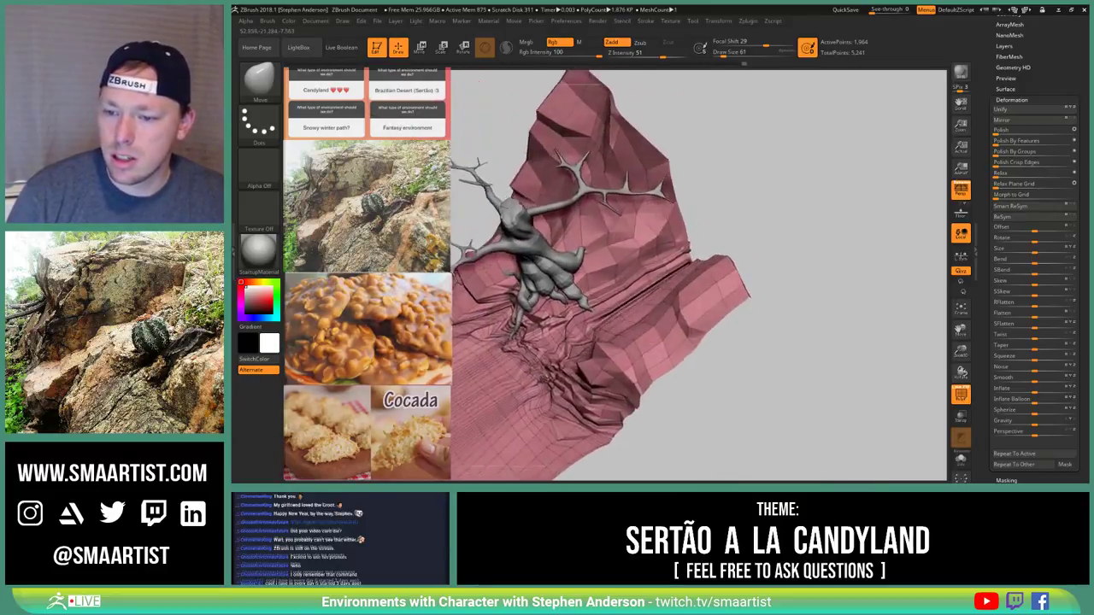
pyautogui.moveTo(731, 282); pyautogui.dragTo(676, 330)
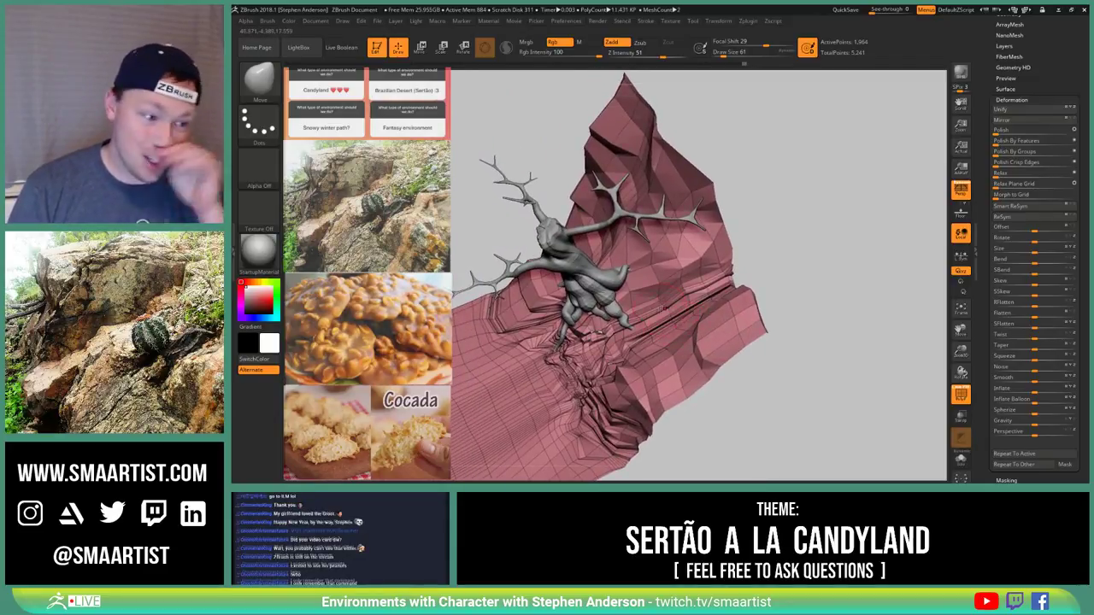
# Broaden the low rock ridge with the Move brush at draw size 170, then set the draw size to 81
pyautogui.moveTo(671, 311)
pyautogui.mouseDown(button='right')
pyautogui.moveTo(699, 293)
pyautogui.moveTo(668, 304)
pyautogui.moveTo(694, 301)
pyautogui.moveTo(713, 322)
pyautogui.moveTo(706, 308)
pyautogui.moveTo(707, 353)
pyautogui.moveTo(720, 292)
pyautogui.moveTo(736, 301)
pyautogui.moveTo(729, 335)
pyautogui.moveTo(739, 300)
pyautogui.moveTo(732, 325)
pyautogui.moveTo(756, 313)
pyautogui.moveTo(756, 299)
pyautogui.moveTo(633, 315)
pyautogui.moveTo(680, 323)
pyautogui.moveTo(629, 366)
pyautogui.mouseUp(button='right')
pyautogui.press('s')
pyautogui.press('s')
pyautogui.moveTo(630, 365); pyautogui.dragTo(637, 358)
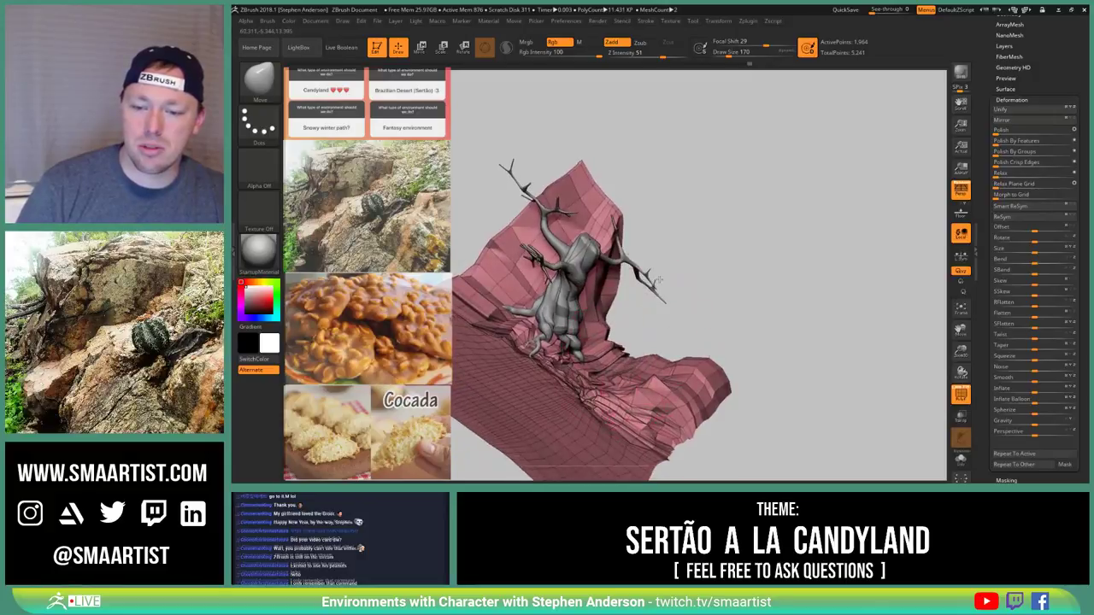
pyautogui.moveTo(631, 342)
pyautogui.mouseDown(button='right')
pyautogui.moveTo(601, 364)
pyautogui.moveTo(650, 356)
pyautogui.mouseUp(button='right')
pyautogui.press('s')
pyautogui.click(629, 352)
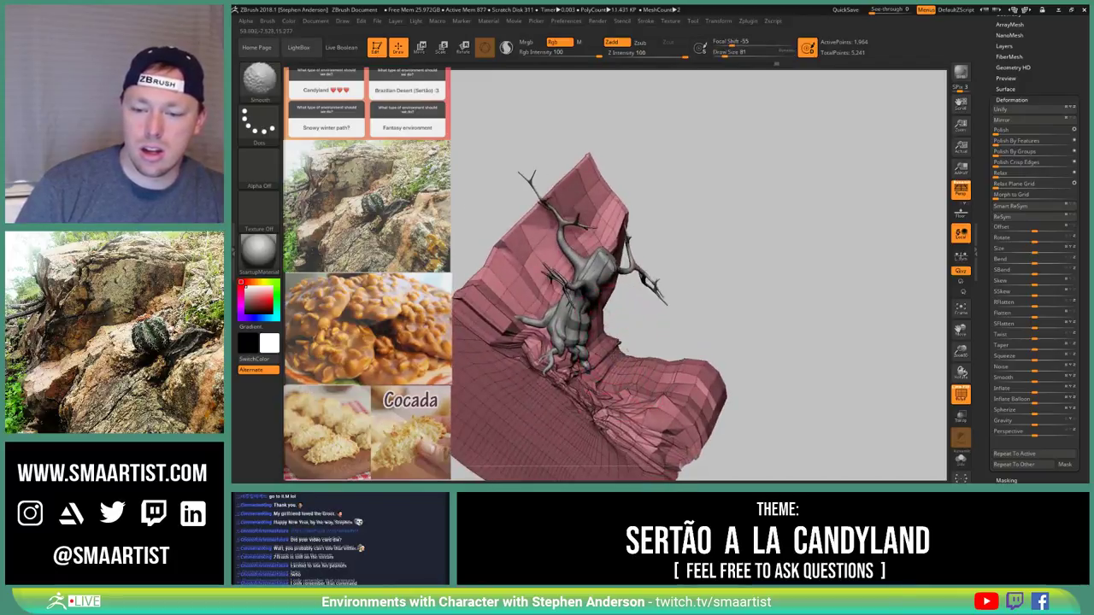
# Smooth the low rock ridge and raise a hump where it meets the tall wall at draw size 81
pyautogui.press('shift')
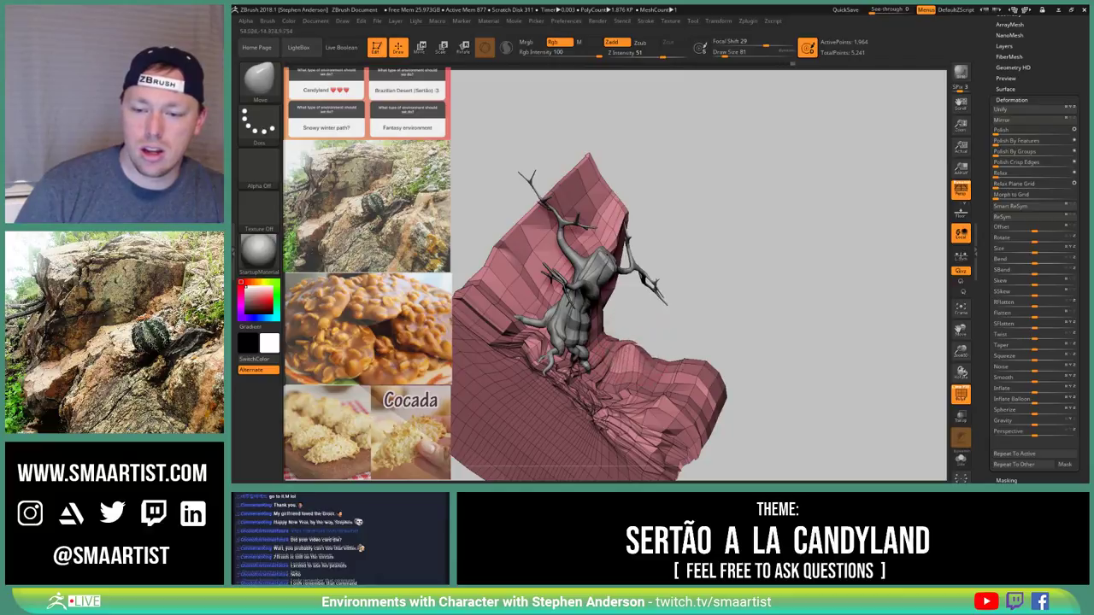
pyautogui.moveTo(684, 339); pyautogui.dragTo(640, 344, button='right')
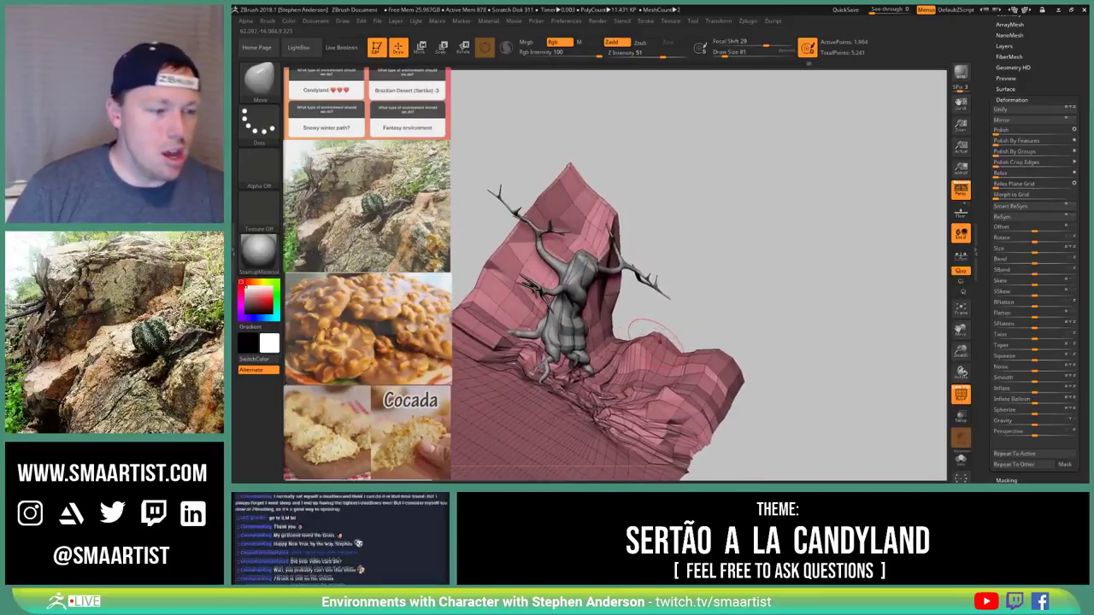
pyautogui.moveTo(640, 329)
pyautogui.mouseDown()
pyautogui.moveTo(756, 312)
pyautogui.moveTo(725, 335)
pyautogui.mouseUp()
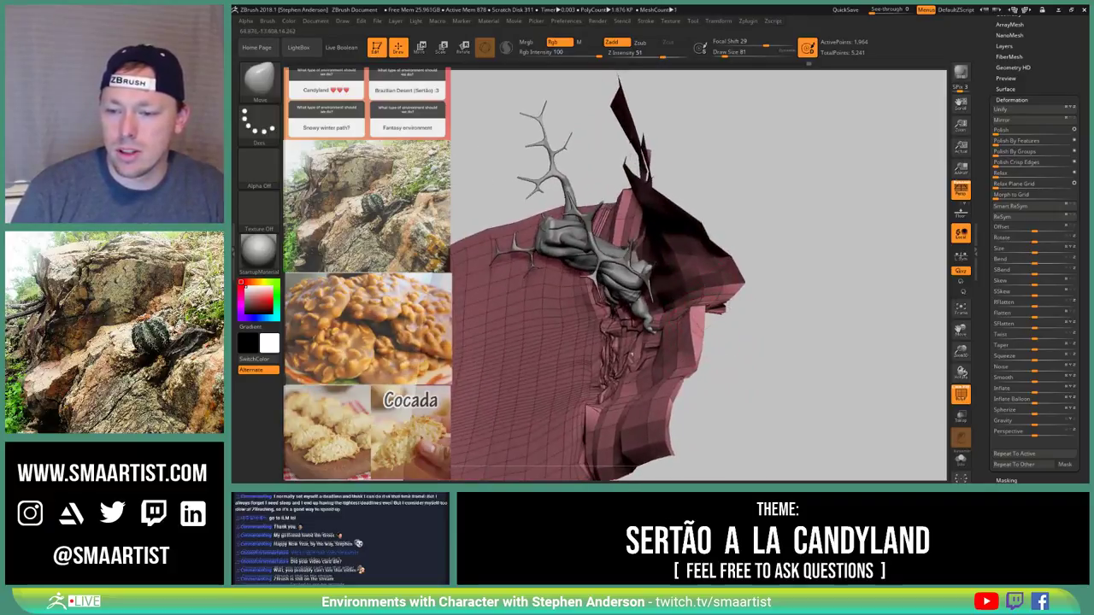
# Smooth the folds and narrow gaps running across the low rock ridge beside the tree roots
pyautogui.moveTo(716, 374); pyautogui.dragTo(614, 250)
pyautogui.moveTo(614, 251)
pyautogui.mouseDown(button='right')
pyautogui.moveTo(680, 299)
pyautogui.moveTo(689, 396)
pyautogui.mouseUp(button='right')
pyautogui.moveTo(689, 396)
pyautogui.keyDown('shift'); pyautogui.mouseDown()
pyautogui.moveTo(658, 377)
pyautogui.moveTo(590, 368)
pyautogui.mouseUp(); pyautogui.keyUp('shift')
pyautogui.moveTo(590, 368); pyautogui.dragTo(468, 374, button='right')
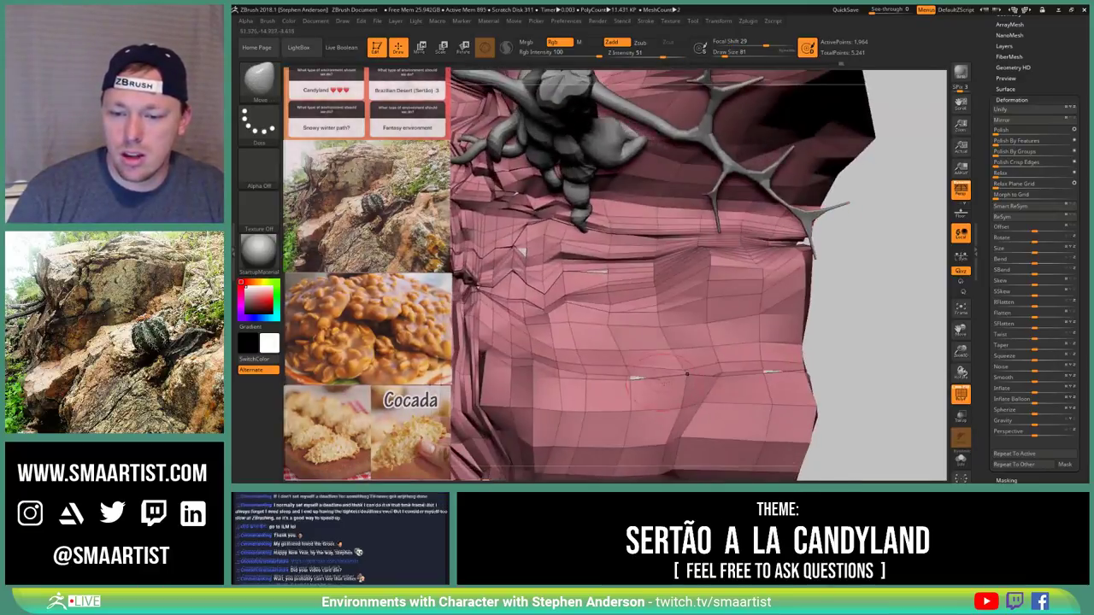
pyautogui.moveTo(662, 380)
pyautogui.keyDown('shift'); pyautogui.mouseDown()
pyautogui.moveTo(690, 379)
pyautogui.moveTo(688, 390)
pyautogui.mouseUp(); pyautogui.keyUp('shift')
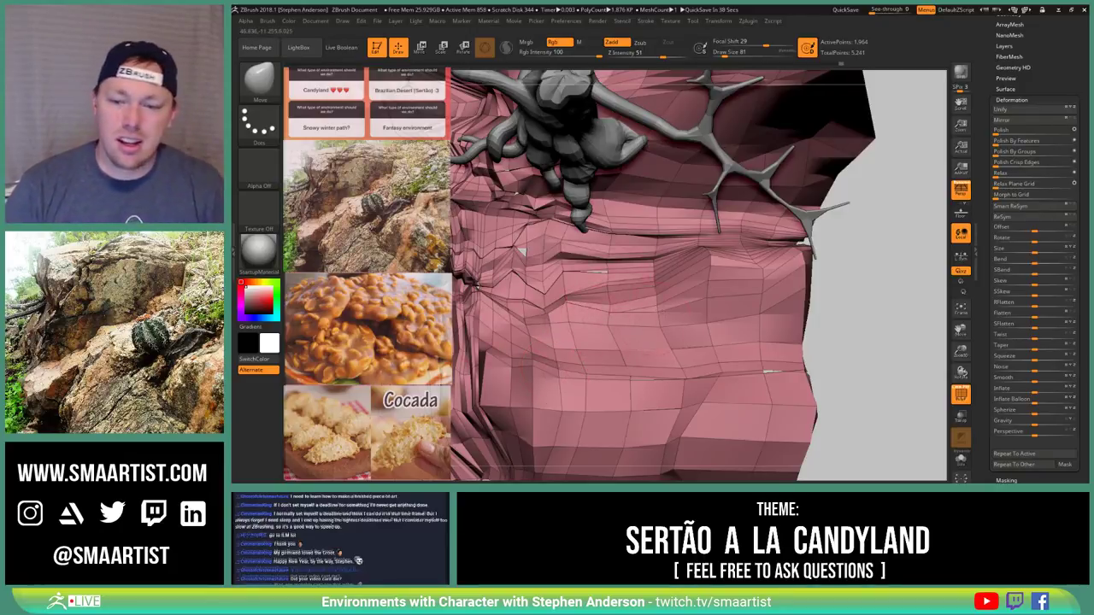
pyautogui.moveTo(650, 384); pyautogui.dragTo(706, 352, button='right')
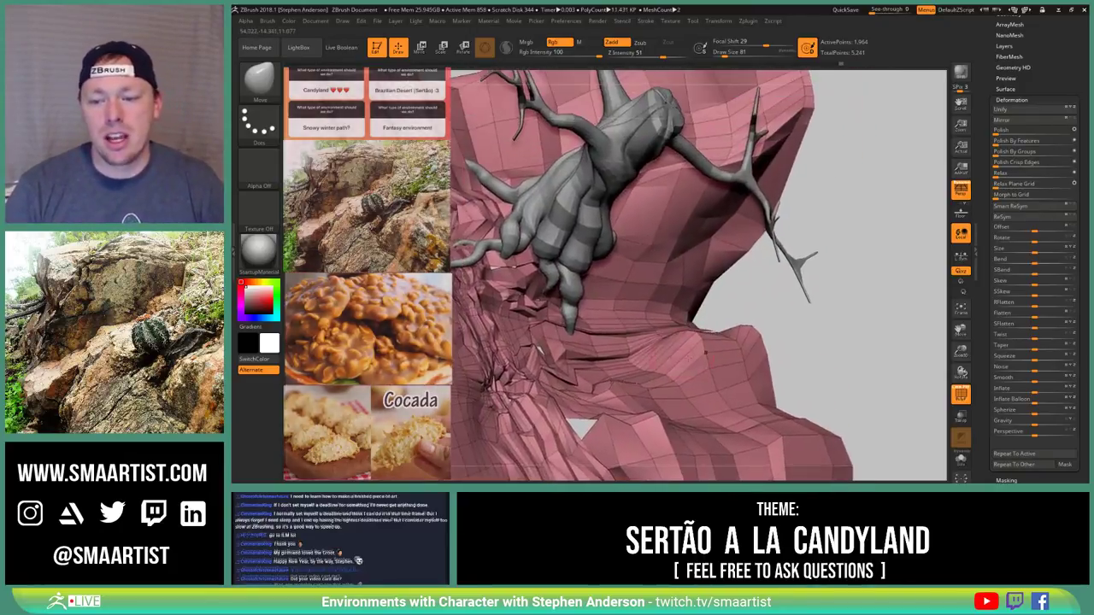
pyautogui.moveTo(582, 428)
pyautogui.mouseDown()
pyautogui.moveTo(616, 338)
pyautogui.moveTo(718, 340)
pyautogui.moveTo(647, 344)
pyautogui.moveTo(714, 338)
pyautogui.moveTo(683, 339)
pyautogui.mouseUp()
# Smooth and refine the ridge's outer edge at draw size 54, then reduce the draw size to 49
pyautogui.press('s')
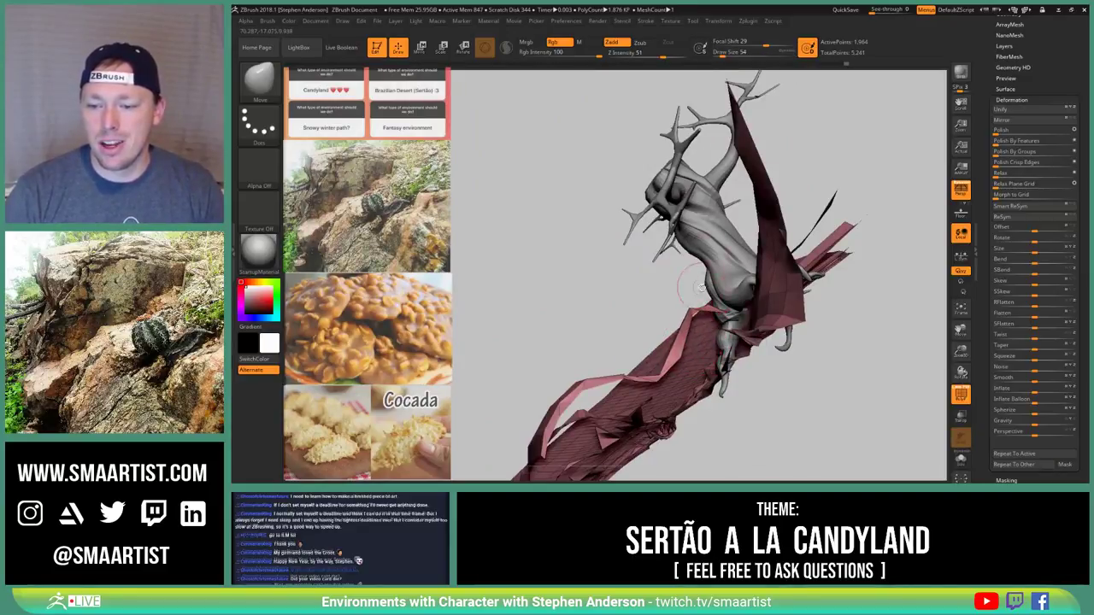
pyautogui.moveTo(699, 288)
pyautogui.mouseDown()
pyautogui.moveTo(788, 299)
pyautogui.moveTo(767, 314)
pyautogui.moveTo(760, 409)
pyautogui.mouseUp()
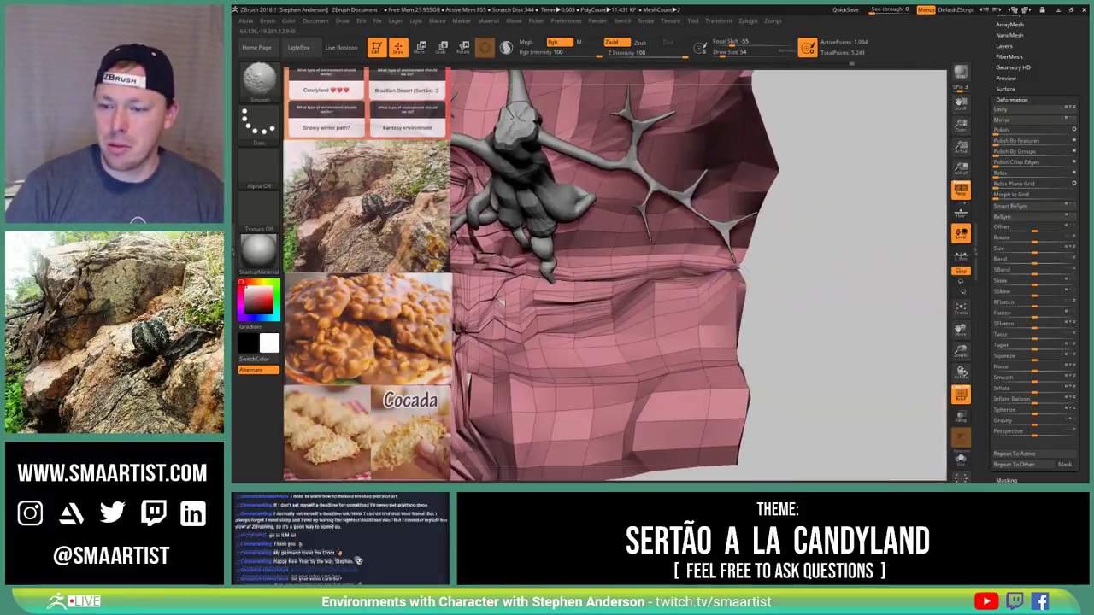
pyautogui.moveTo(736, 268)
pyautogui.mouseDown()
pyautogui.moveTo(719, 366)
pyautogui.moveTo(743, 362)
pyautogui.mouseUp()
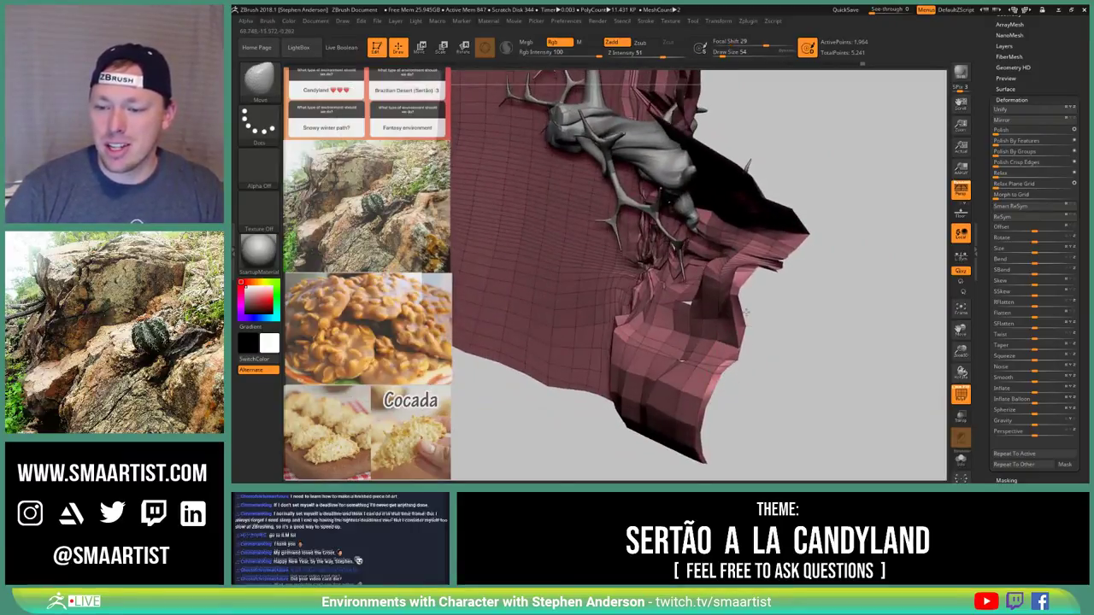
pyautogui.moveTo(720, 391); pyautogui.dragTo(494, 376)
pyautogui.moveTo(766, 383)
pyautogui.mouseDown()
pyautogui.moveTo(741, 349)
pyautogui.moveTo(657, 407)
pyautogui.moveTo(684, 425)
pyautogui.moveTo(727, 376)
pyautogui.moveTo(689, 348)
pyautogui.moveTo(706, 310)
pyautogui.moveTo(624, 368)
pyautogui.mouseUp()
pyautogui.press('s')
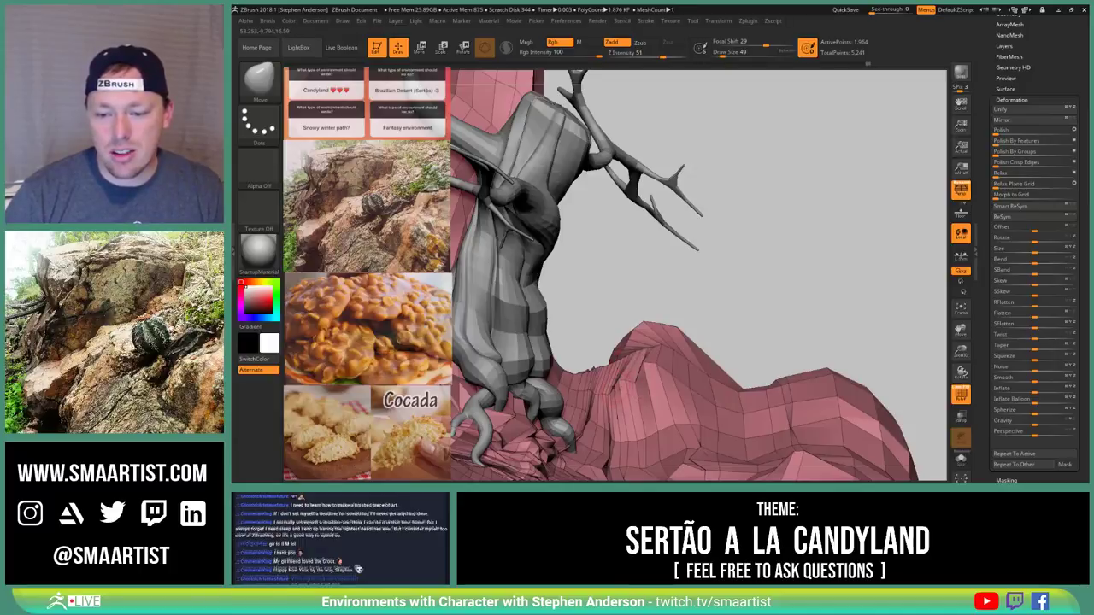
# Reshape the dip between the tall rock wall and the ridge hump with the Move brush at draw size 49
pyautogui.moveTo(636, 329)
pyautogui.mouseDown()
pyautogui.moveTo(705, 342)
pyautogui.moveTo(628, 346)
pyautogui.mouseUp()
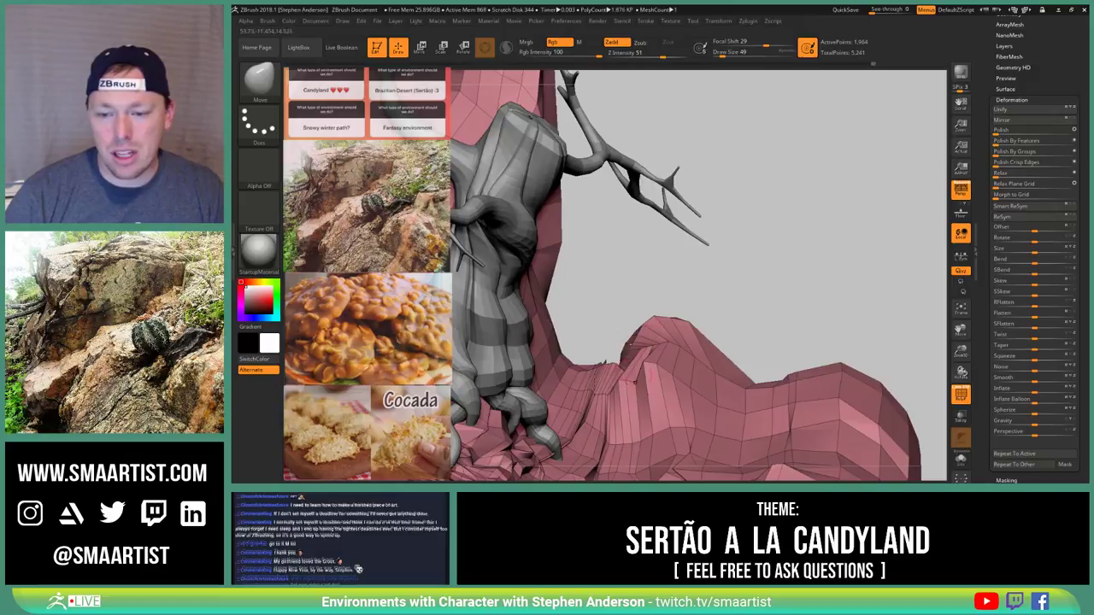
pyautogui.moveTo(625, 386); pyautogui.dragTo(638, 348)
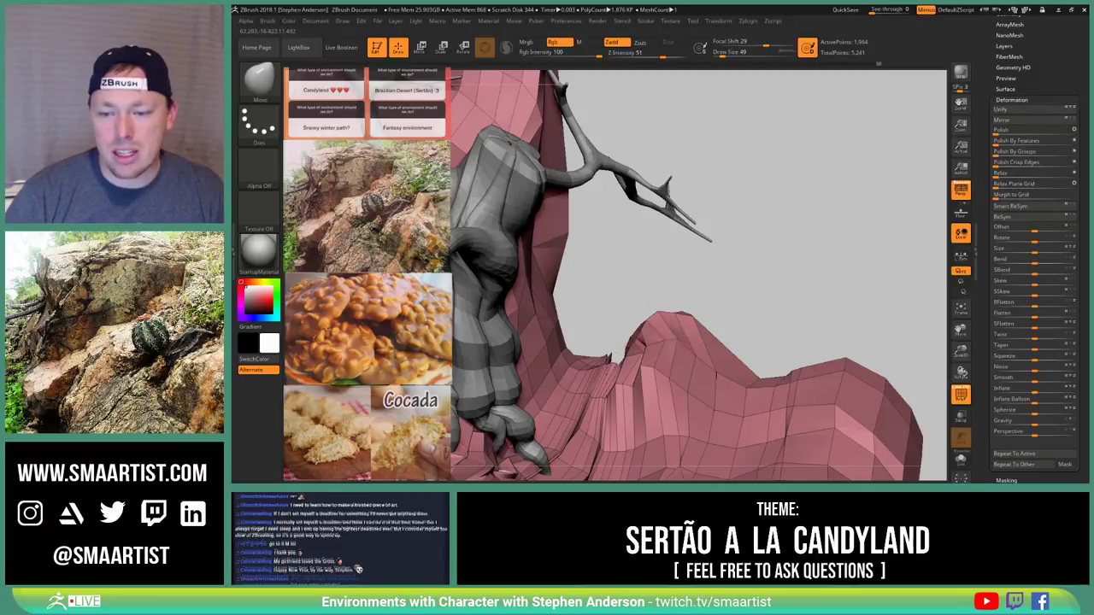
pyautogui.moveTo(671, 339)
pyautogui.mouseDown()
pyautogui.moveTo(684, 320)
pyautogui.moveTo(640, 340)
pyautogui.mouseUp()
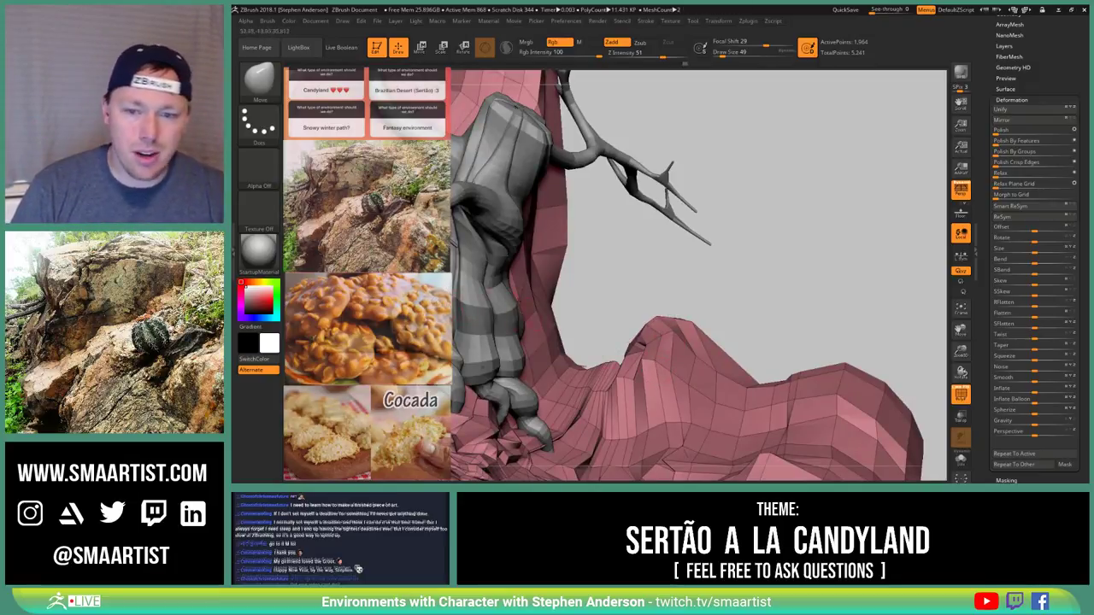
pyautogui.moveTo(597, 315); pyautogui.dragTo(564, 323)
# Reduce the draw size and pull small jagged peaks and folds into the dip between the wall and the ridge
pyautogui.press('s')
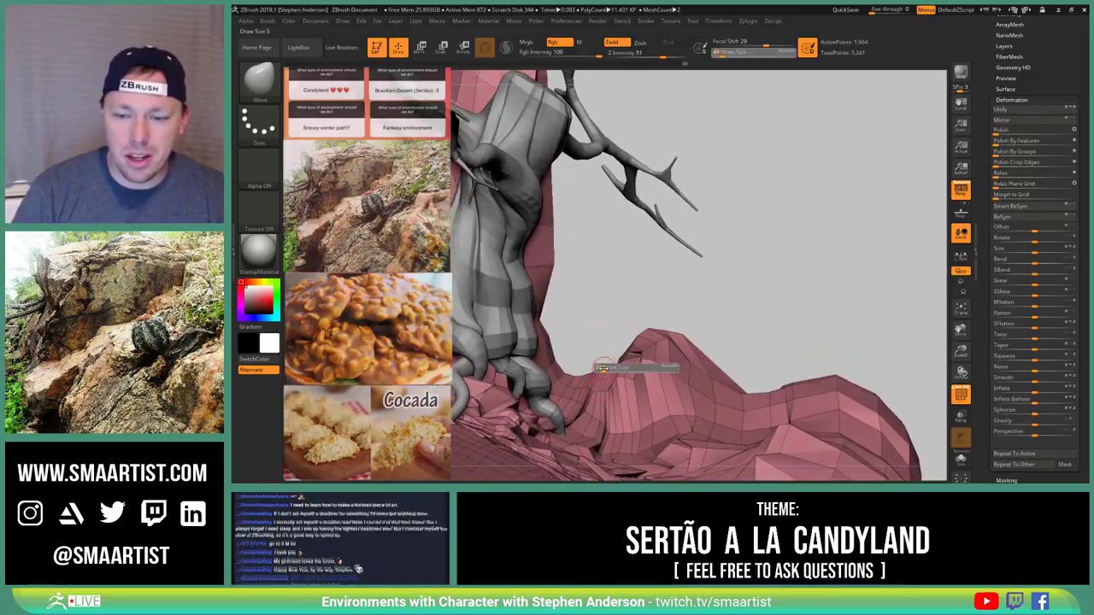
pyautogui.moveTo(606, 368); pyautogui.dragTo(601, 379)
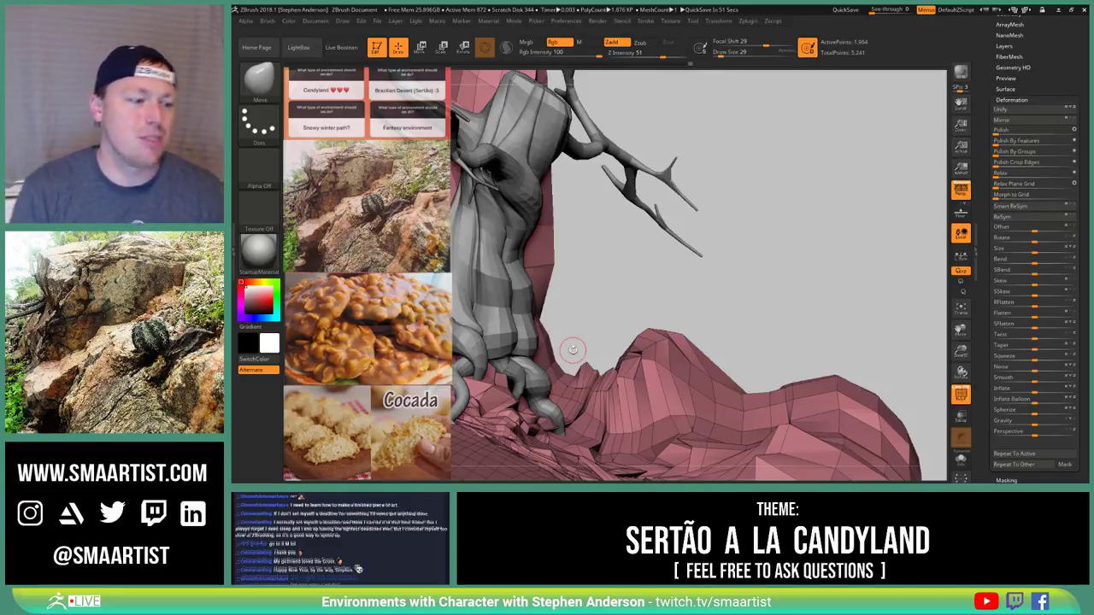
pyautogui.moveTo(573, 348)
pyautogui.mouseDown()
pyautogui.moveTo(598, 369)
pyautogui.moveTo(547, 359)
pyautogui.moveTo(589, 359)
pyautogui.moveTo(556, 368)
pyautogui.moveTo(569, 363)
pyautogui.mouseUp()
pyautogui.keyDown('ctrl'); pyautogui.moveTo(654, 295); pyautogui.dragTo(648, 321, button='right'); pyautogui.keyUp('ctrl')
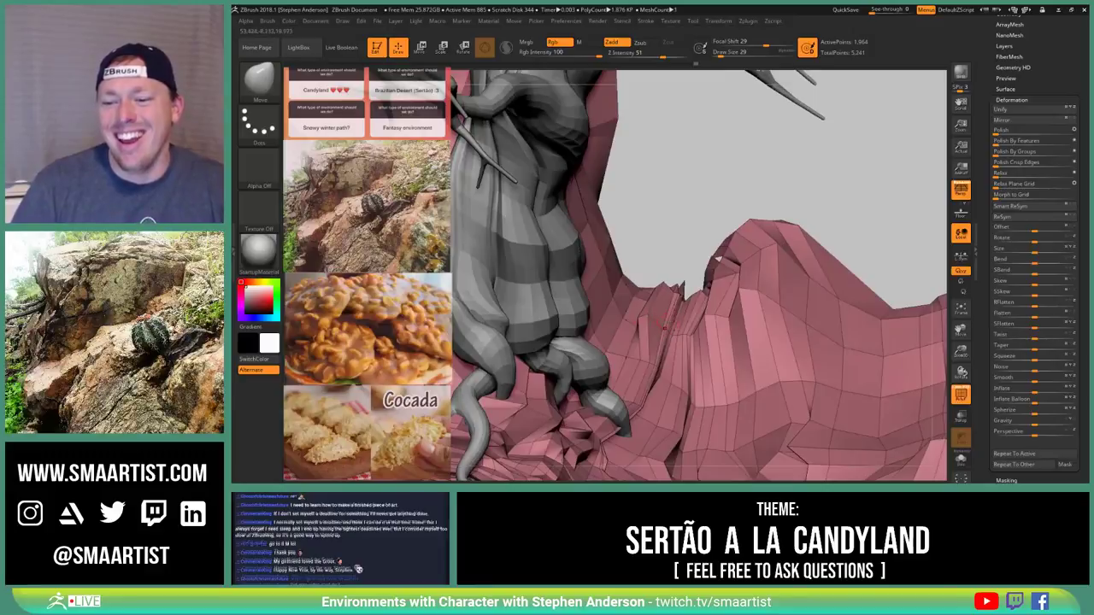
pyautogui.moveTo(665, 325); pyautogui.dragTo(667, 331, button='right')
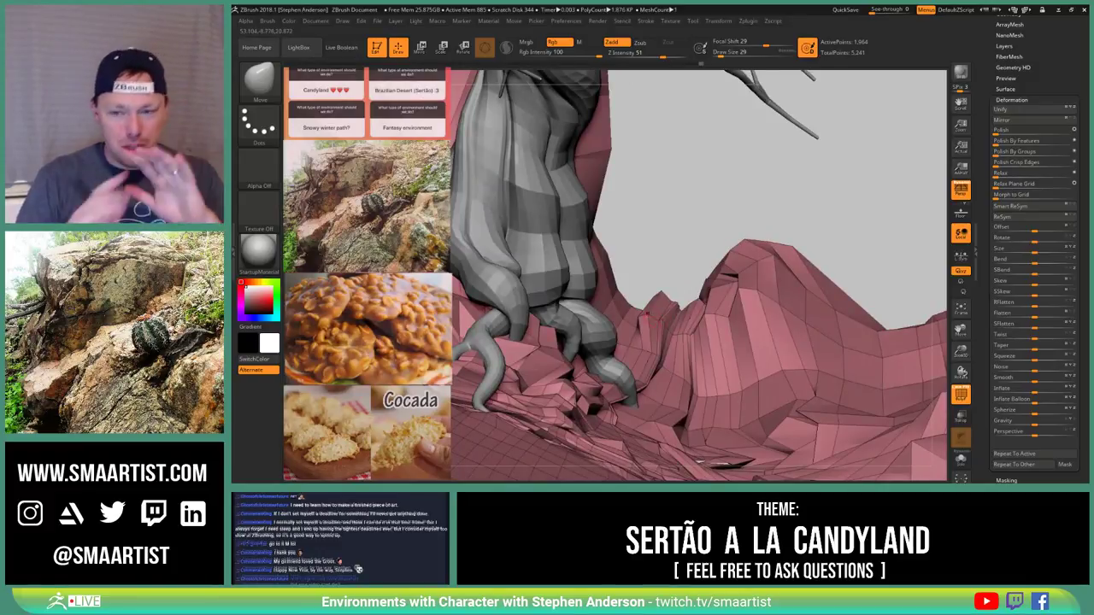
pyautogui.moveTo(647, 313)
pyautogui.mouseDown(button='right')
pyautogui.moveTo(657, 278)
pyautogui.moveTo(663, 342)
pyautogui.moveTo(724, 366)
pyautogui.moveTo(697, 372)
pyautogui.mouseUp(button='right')
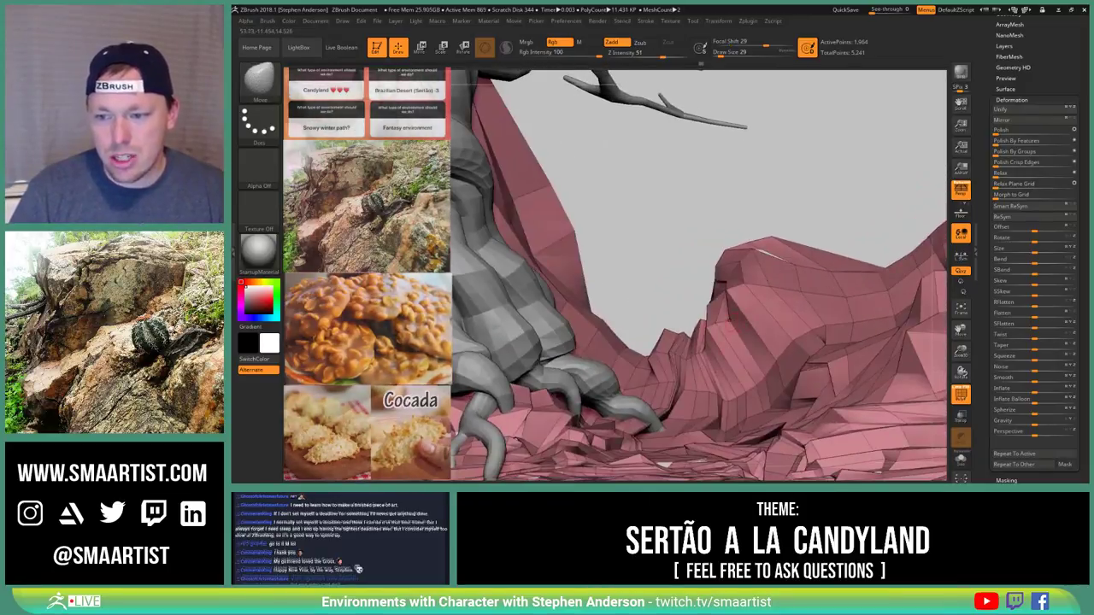
pyautogui.moveTo(730, 322); pyautogui.dragTo(779, 338)
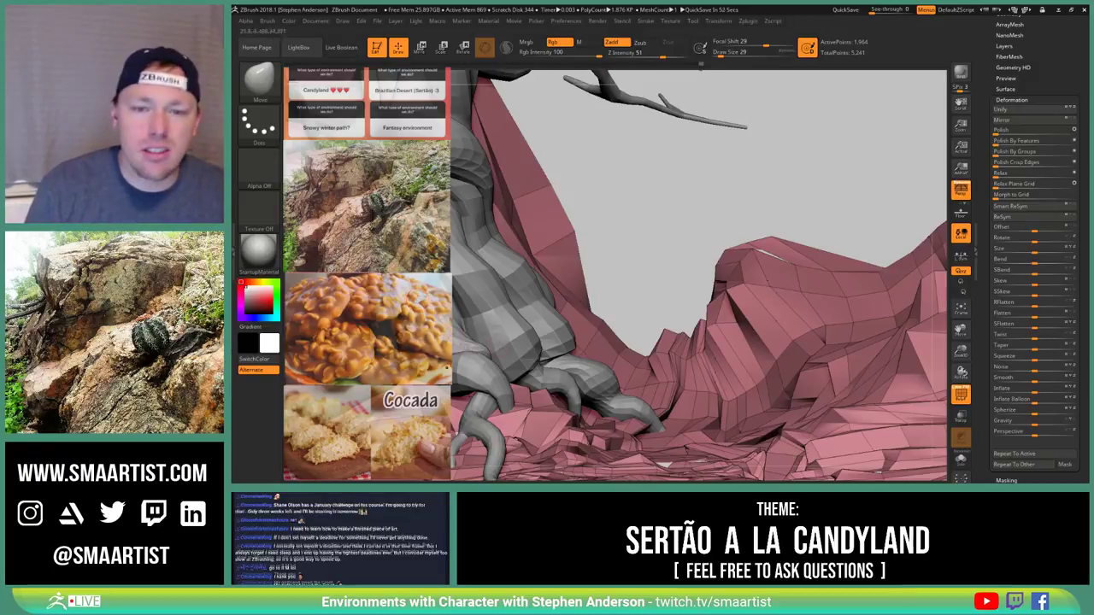
# Refine the tight folds running down from the notch where the tall wall meets the ridge hump
pyautogui.moveTo(636, 368); pyautogui.dragTo(597, 332, button='right')
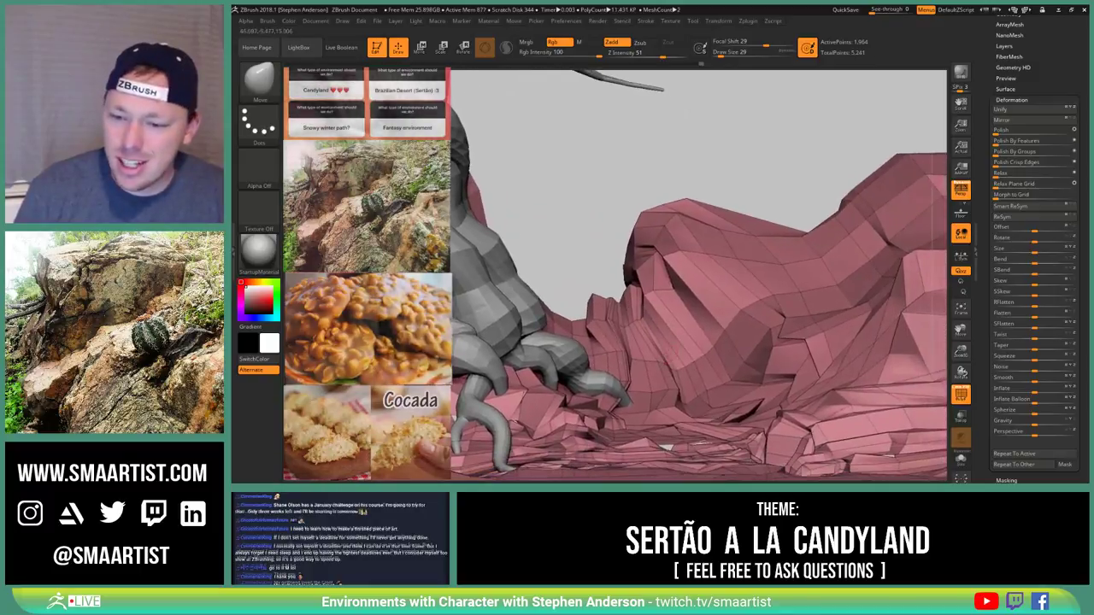
pyautogui.moveTo(667, 446); pyautogui.dragTo(604, 442)
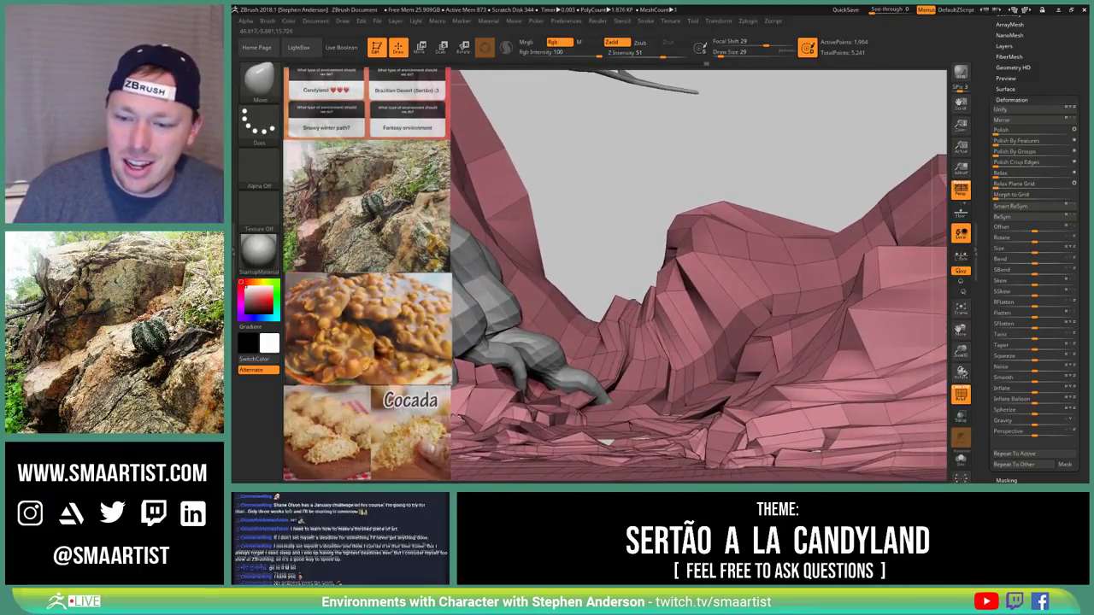
pyautogui.moveTo(660, 346)
pyautogui.mouseDown(button='right')
pyautogui.moveTo(656, 364)
pyautogui.moveTo(665, 328)
pyautogui.mouseUp(button='right')
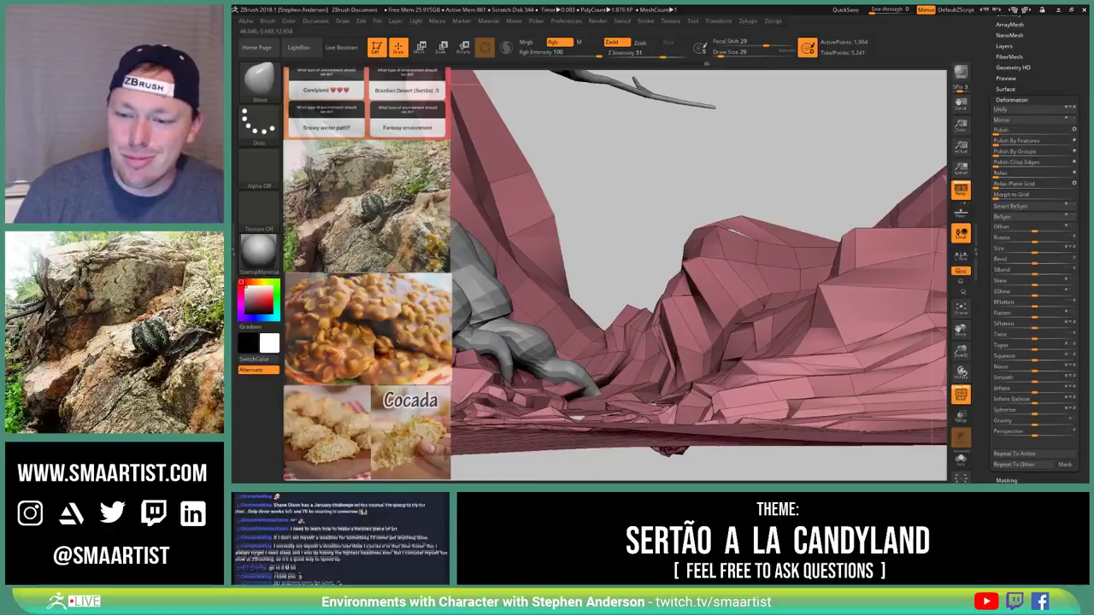
pyautogui.moveTo(704, 351); pyautogui.dragTo(686, 230, button='right')
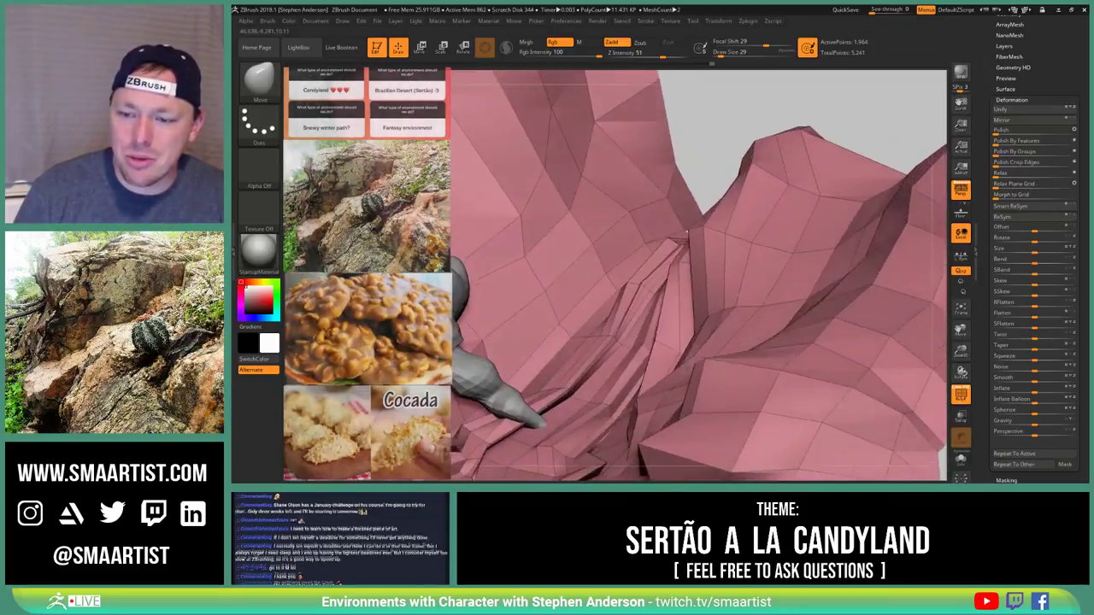
pyautogui.moveTo(686, 233); pyautogui.dragTo(655, 277)
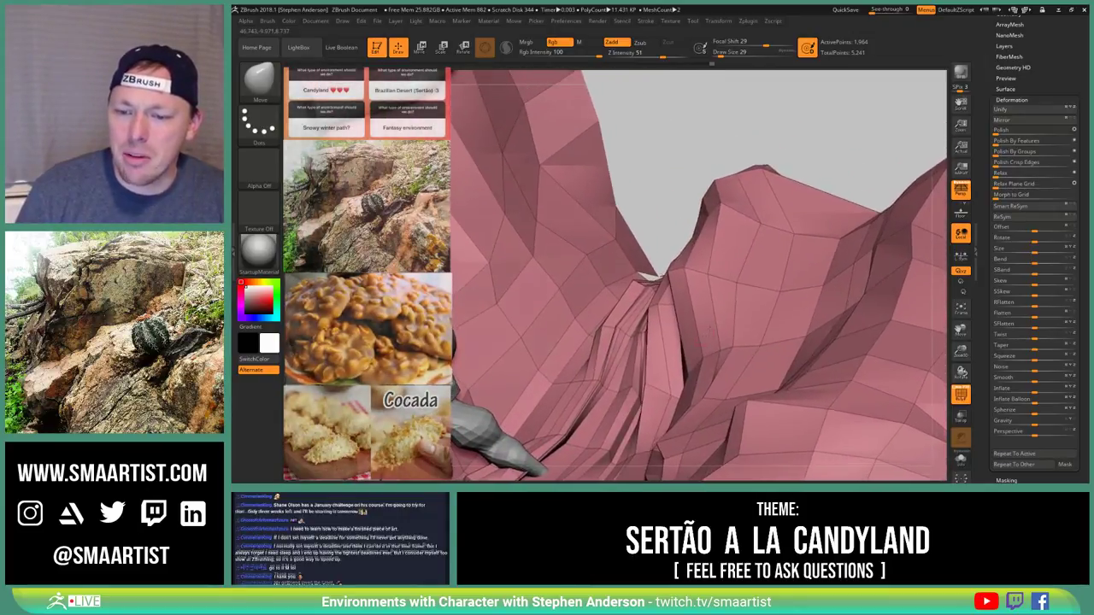
pyautogui.moveTo(710, 329)
pyautogui.mouseDown(button='right')
pyautogui.moveTo(594, 353)
pyautogui.moveTo(582, 340)
pyautogui.moveTo(590, 356)
pyautogui.moveTo(606, 355)
pyautogui.moveTo(614, 326)
pyautogui.moveTo(593, 347)
pyautogui.mouseUp(button='right')
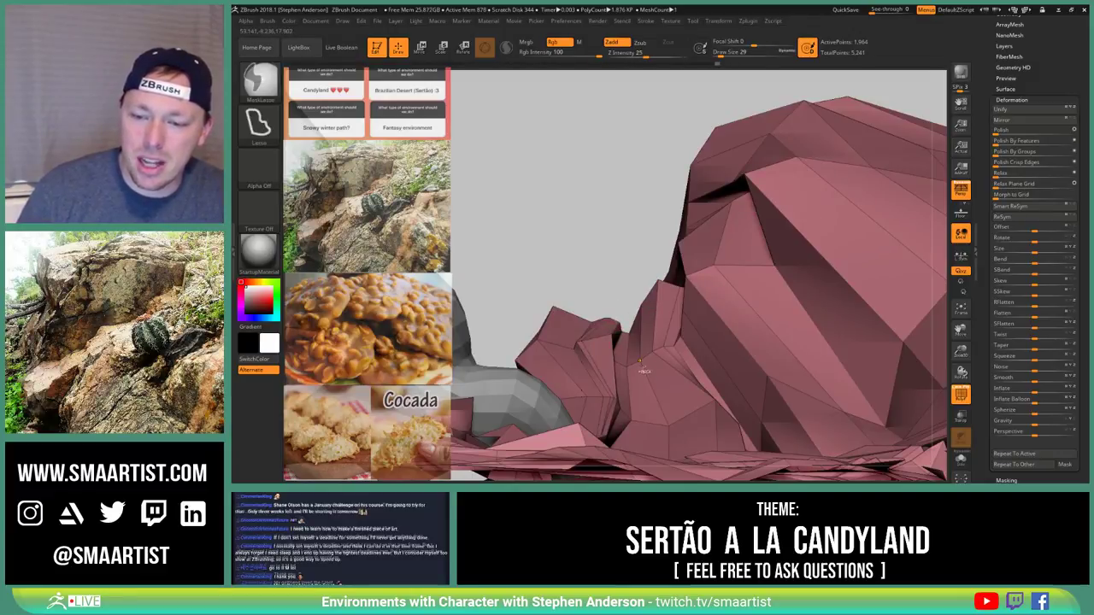
# Mask the tall rock wall behind the tree, with the wireframe display off and the draw size enlarged
pyautogui.keyDown('ctrl'); pyautogui.moveTo(643, 373); pyautogui.dragTo(625, 274, button='right'); pyautogui.keyUp('ctrl')
pyautogui.hotkey('shift', 'f')
pyautogui.moveTo(643, 344)
pyautogui.keyDown('ctrl'); pyautogui.mouseDown(button='right')
pyautogui.moveTo(652, 276)
pyautogui.moveTo(684, 325)
pyautogui.moveTo(740, 342)
pyautogui.moveTo(738, 259)
pyautogui.moveTo(687, 333)
pyautogui.moveTo(684, 300)
pyautogui.mouseUp(button='right'); pyautogui.keyUp('ctrl')
pyautogui.press('s')
pyautogui.press('ctrl')
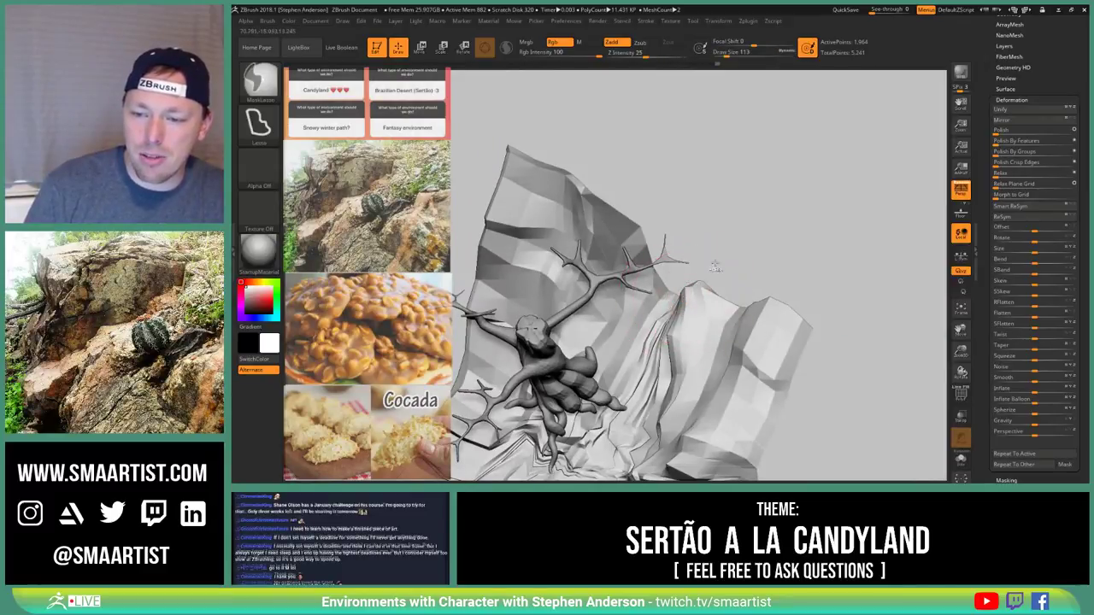
pyautogui.moveTo(643, 259)
pyautogui.keyDown('ctrl'); pyautogui.mouseDown()
pyautogui.moveTo(594, 400)
pyautogui.moveTo(710, 109)
pyautogui.moveTo(827, 255)
pyautogui.mouseUp(); pyautogui.keyUp('ctrl')
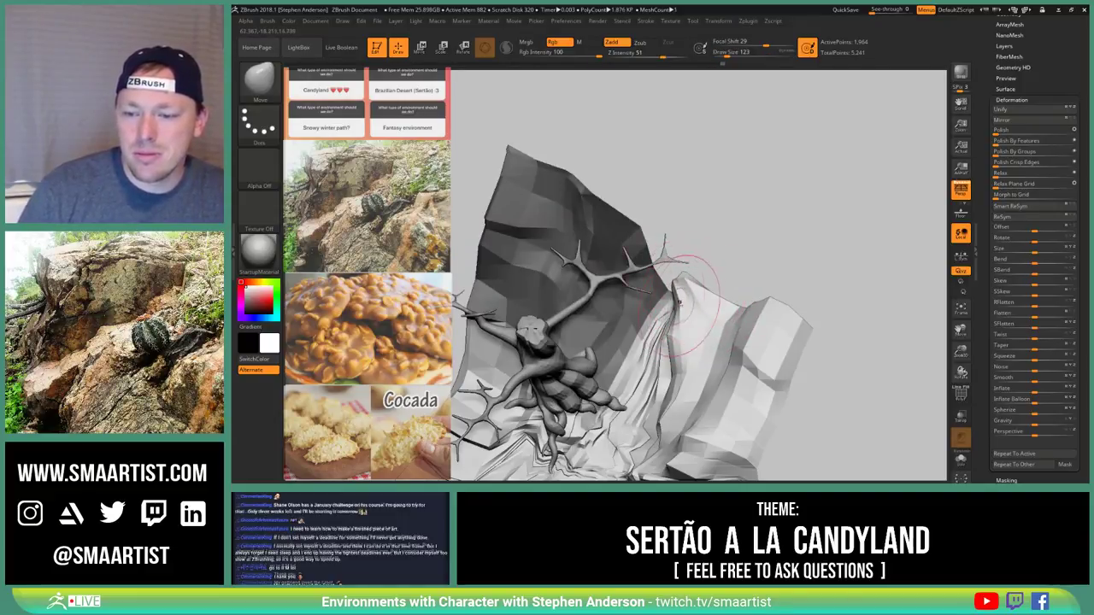
# Reshape the ridge's peak and the rock at its base beside the tree roots with the Move brush at draw size 123
pyautogui.moveTo(691, 309); pyautogui.dragTo(780, 275, button='right')
pyautogui.moveTo(780, 274); pyautogui.dragTo(735, 355)
pyautogui.moveTo(742, 378); pyautogui.dragTo(684, 381, button='right')
pyautogui.moveTo(769, 342)
pyautogui.mouseDown()
pyautogui.moveTo(670, 330)
pyautogui.moveTo(669, 352)
pyautogui.moveTo(675, 334)
pyautogui.mouseUp()
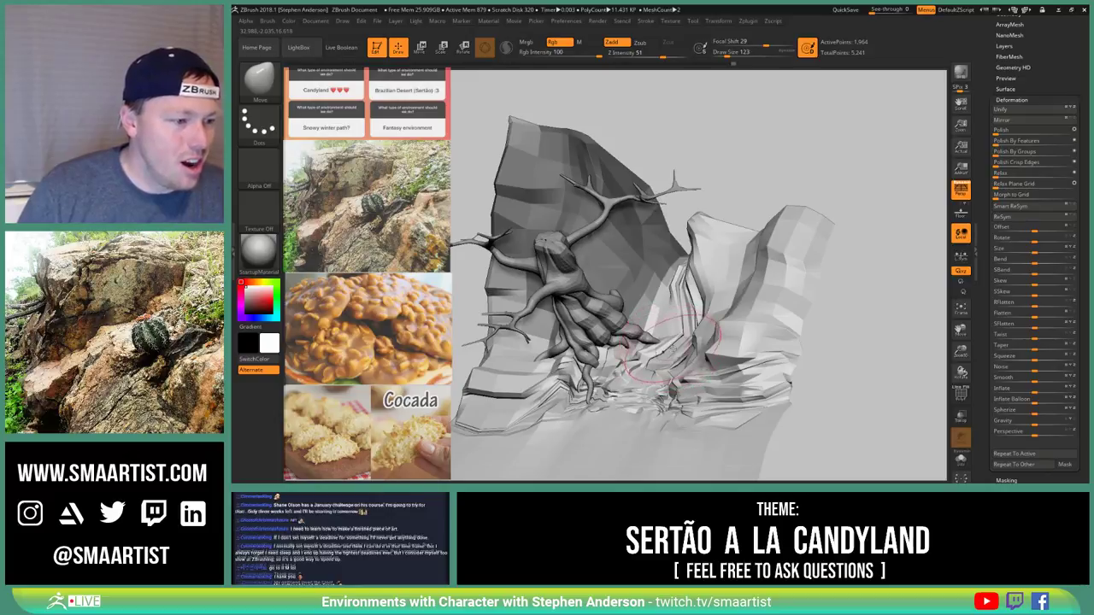
pyautogui.moveTo(694, 343); pyautogui.dragTo(717, 337)
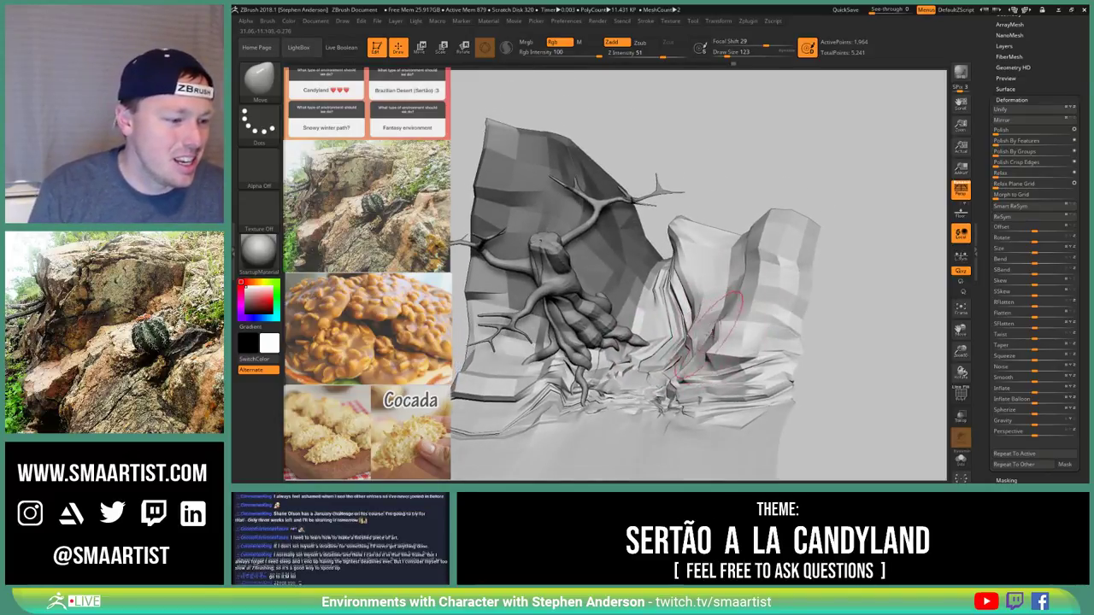
# Set the draw size to 113 and adjust the deep folds on the ridge's inner face beside the tree
pyautogui.moveTo(683, 308)
pyautogui.keyDown('ctrl'); pyautogui.mouseDown(button='right')
pyautogui.moveTo(691, 366)
pyautogui.moveTo(675, 364)
pyautogui.moveTo(662, 331)
pyautogui.moveTo(708, 303)
pyautogui.moveTo(705, 290)
pyautogui.mouseUp(button='right'); pyautogui.keyUp('ctrl')
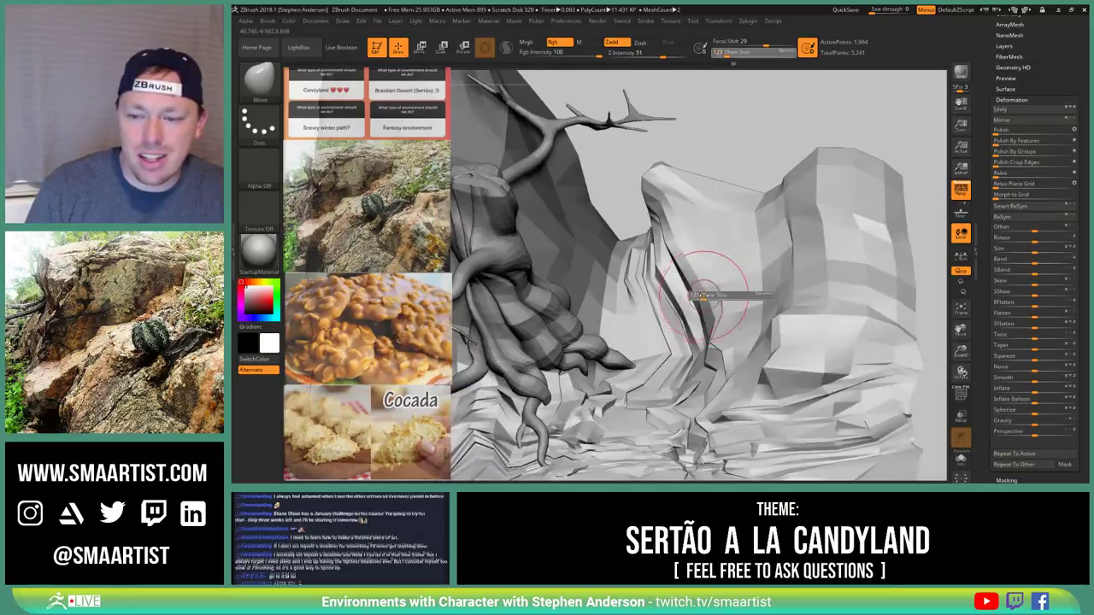
pyautogui.moveTo(703, 295); pyautogui.dragTo(716, 377)
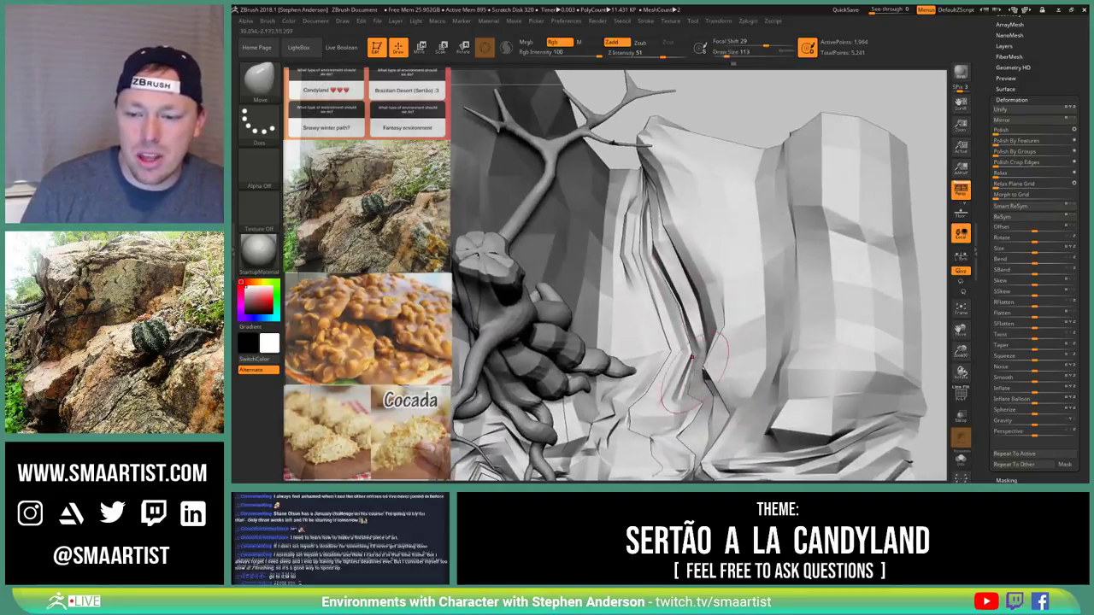
pyautogui.moveTo(717, 376); pyautogui.dragTo(719, 369)
pyautogui.moveTo(716, 381)
pyautogui.keyDown('ctrl'); pyautogui.mouseDown(button='right')
pyautogui.moveTo(723, 318)
pyautogui.moveTo(742, 313)
pyautogui.moveTo(726, 300)
pyautogui.mouseUp(button='right'); pyautogui.keyUp('ctrl')
pyautogui.moveTo(628, 271); pyautogui.dragTo(661, 235, button='right')
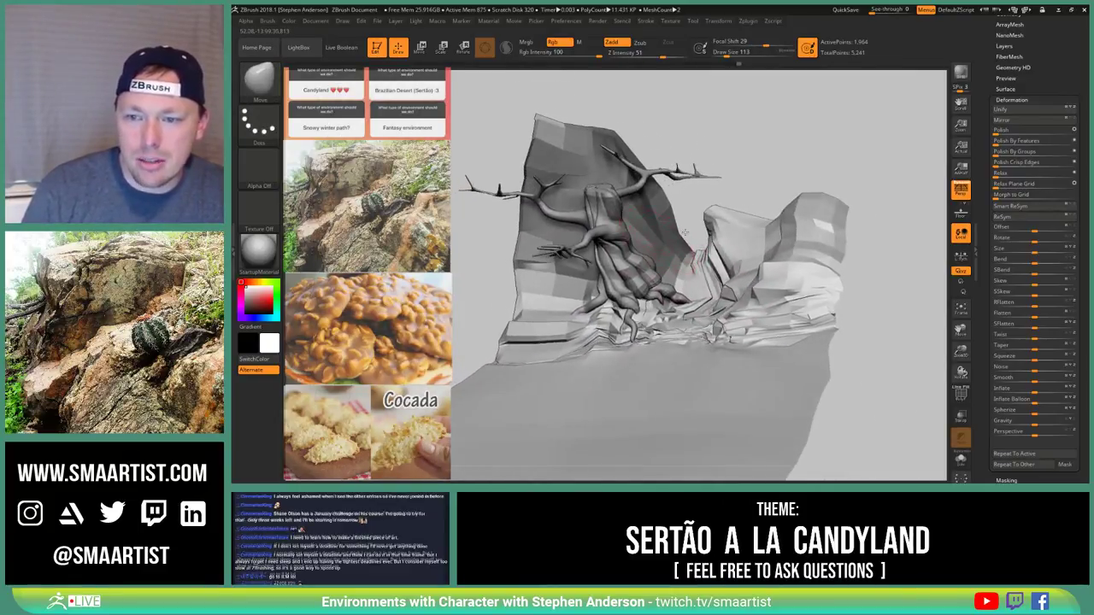
pyautogui.moveTo(664, 244); pyautogui.dragTo(682, 236)
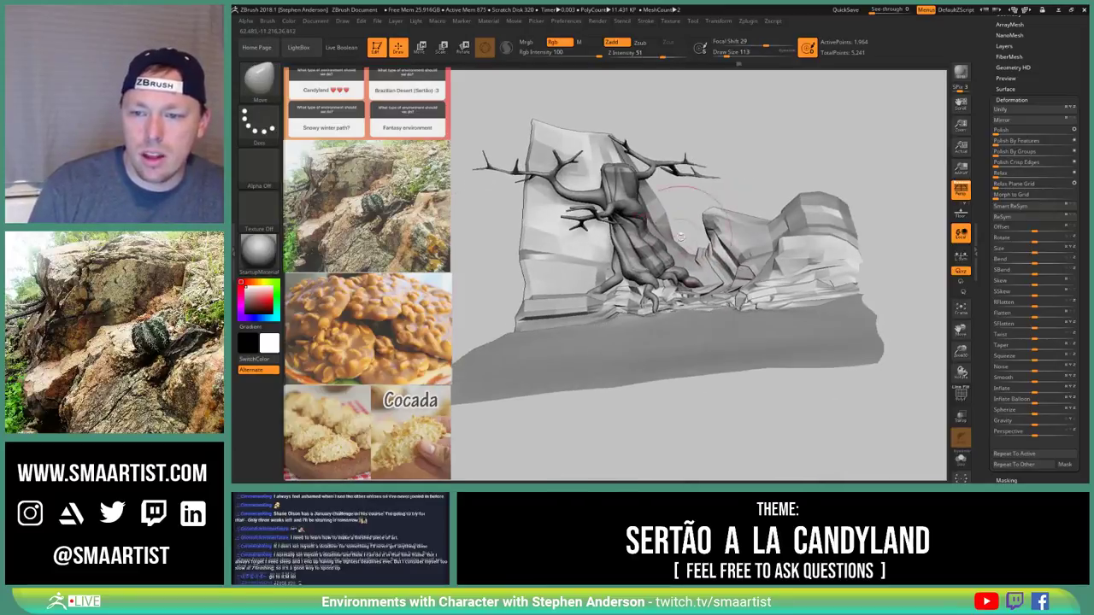
# Refine the gap between wall and ridge at draw size 67, then show the wireframe and set the draw size to 61
pyautogui.moveTo(682, 238); pyautogui.dragTo(643, 299, button='right')
pyautogui.moveTo(641, 300)
pyautogui.mouseDown()
pyautogui.moveTo(654, 243)
pyautogui.moveTo(658, 252)
pyautogui.mouseUp()
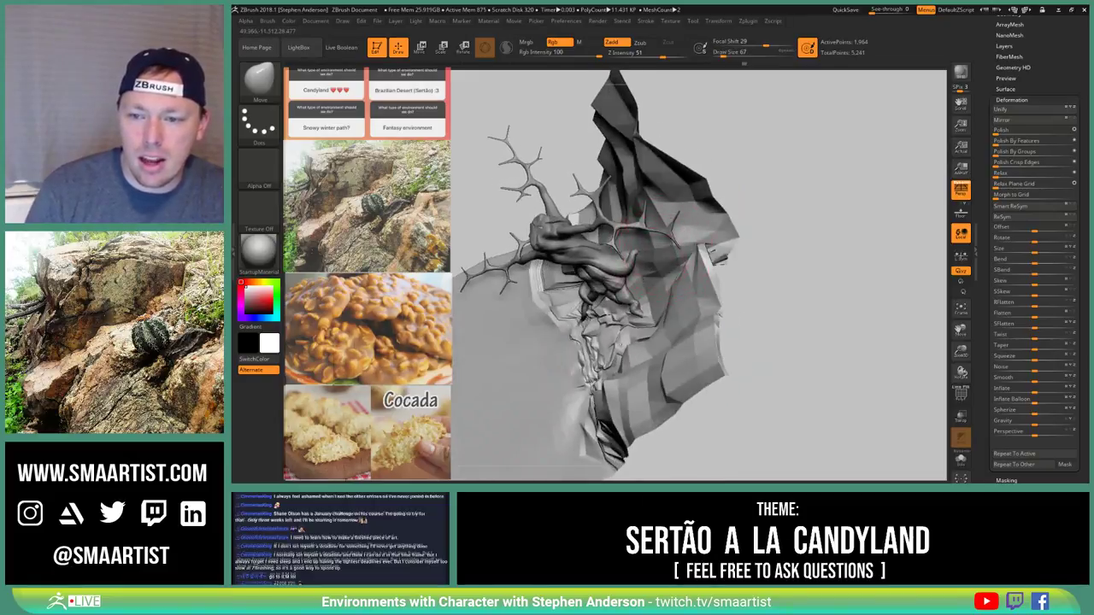
pyautogui.moveTo(664, 262); pyautogui.dragTo(709, 181, button='right')
pyautogui.moveTo(675, 301); pyautogui.dragTo(663, 280)
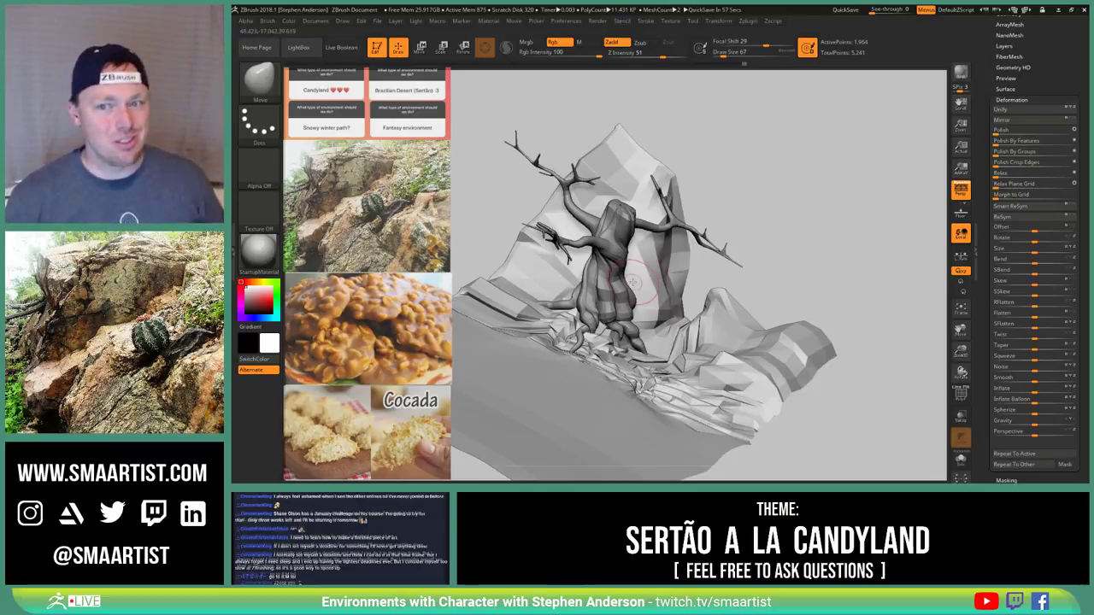
pyautogui.moveTo(689, 270); pyautogui.dragTo(643, 313)
pyautogui.hotkey('shift', 'f')
pyautogui.moveTo(643, 313)
pyautogui.mouseDown(button='right')
pyautogui.moveTo(670, 290)
pyautogui.moveTo(675, 349)
pyautogui.moveTo(679, 311)
pyautogui.mouseUp(button='right')
pyautogui.press('s')
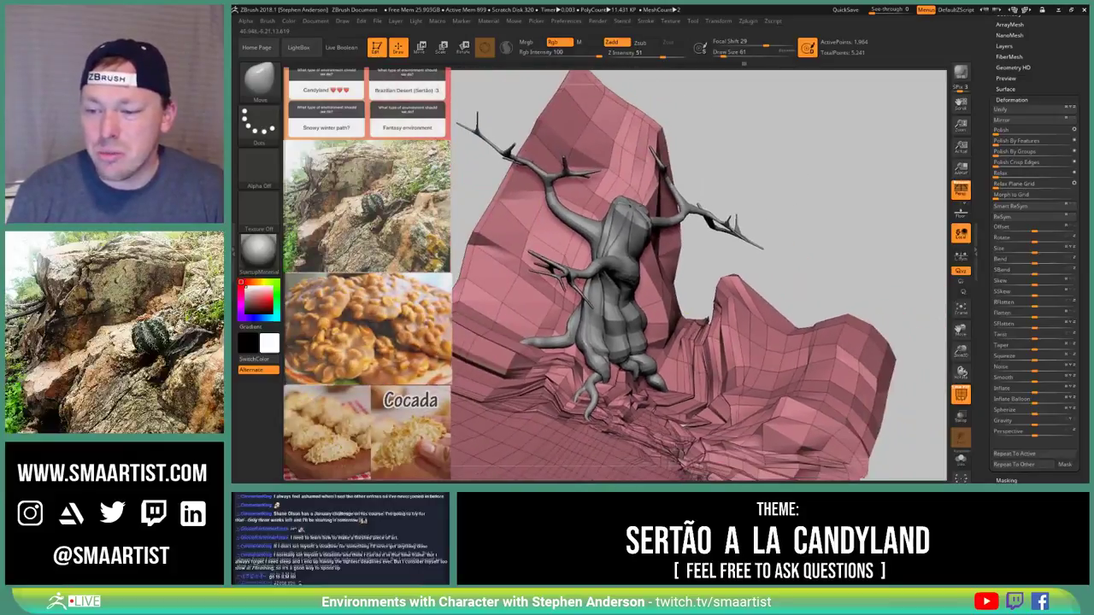
# Insert an extra edge loop through the ridge's stretched folds with ZModeler, then return to the Move brush
pyautogui.moveTo(726, 371)
pyautogui.keyDown('alt'); pyautogui.mouseDown(button='right')
pyautogui.moveTo(694, 322)
pyautogui.moveTo(651, 316)
pyautogui.moveTo(680, 339)
pyautogui.moveTo(684, 384)
pyautogui.moveTo(659, 316)
pyautogui.moveTo(672, 282)
pyautogui.moveTo(658, 247)
pyautogui.mouseUp(button='right'); pyautogui.keyUp('alt')
pyautogui.hotkey('shift', 'f')
pyautogui.hotkey('shift', 'f')
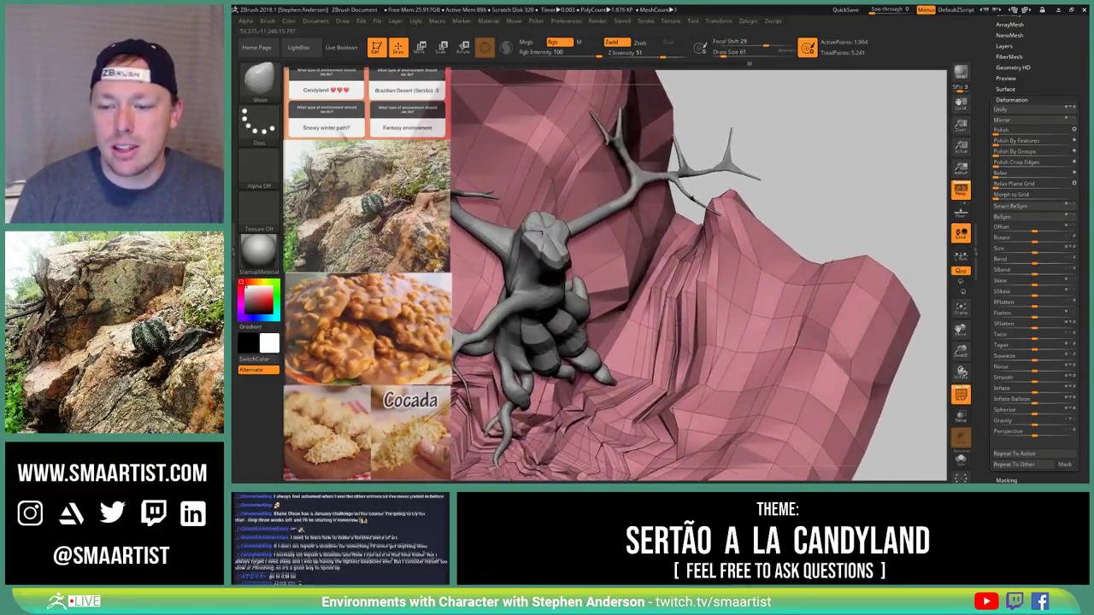
pyautogui.press('b')
pyautogui.press('z')
pyautogui.press('m')
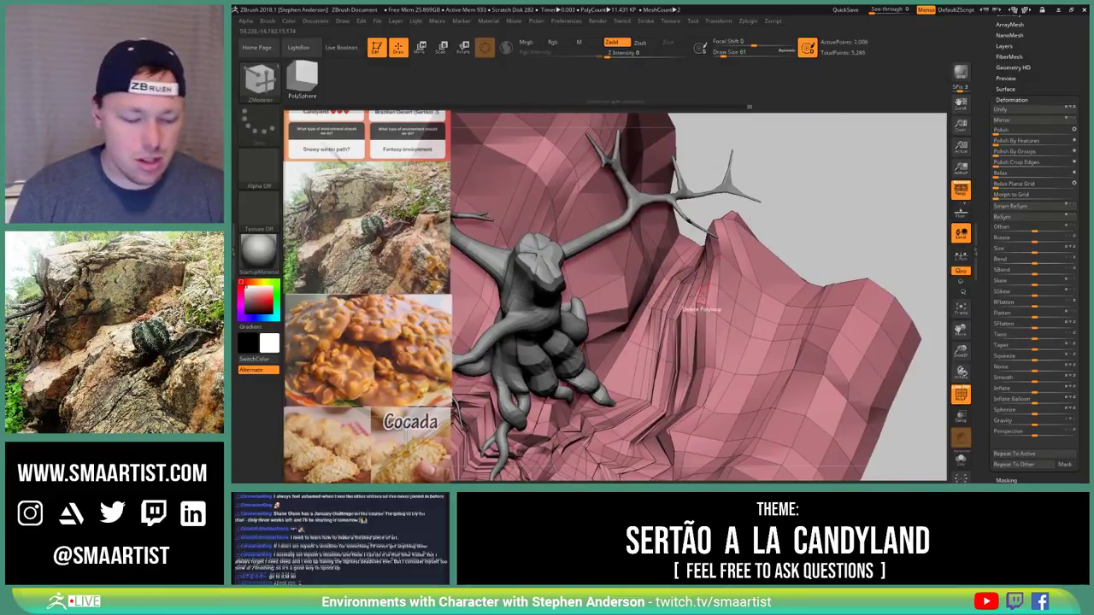
pyautogui.press('b')
pyautogui.press('m')
pyautogui.press('v')
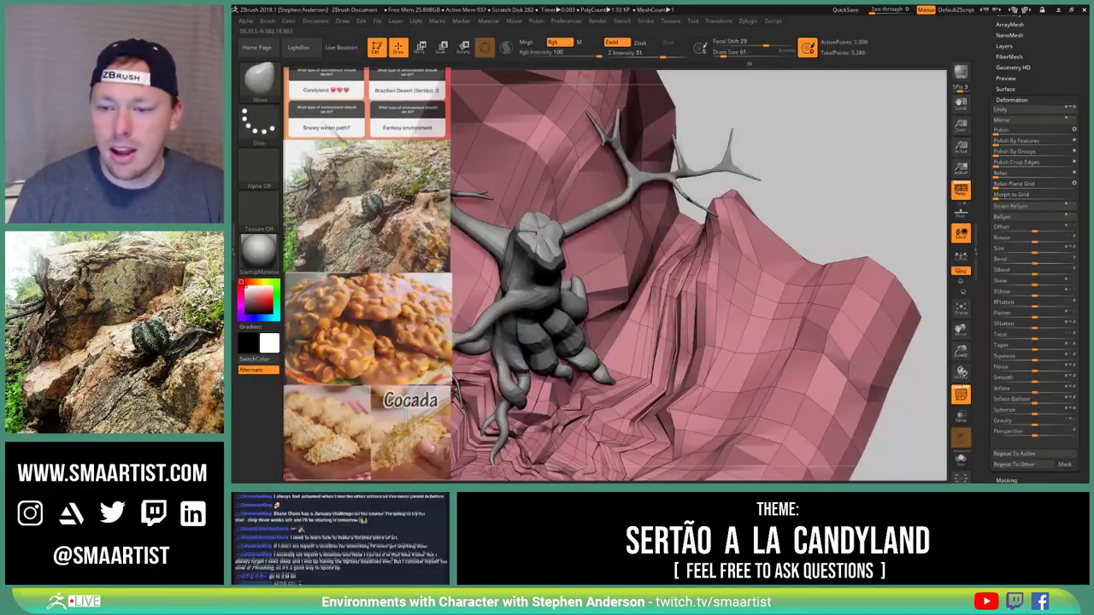
# Examine the ridge and rock wall silhouettes from several angles, with the draw size raised to 113 and the wireframe hidden
pyautogui.moveTo(681, 281); pyautogui.dragTo(660, 286, button='right')
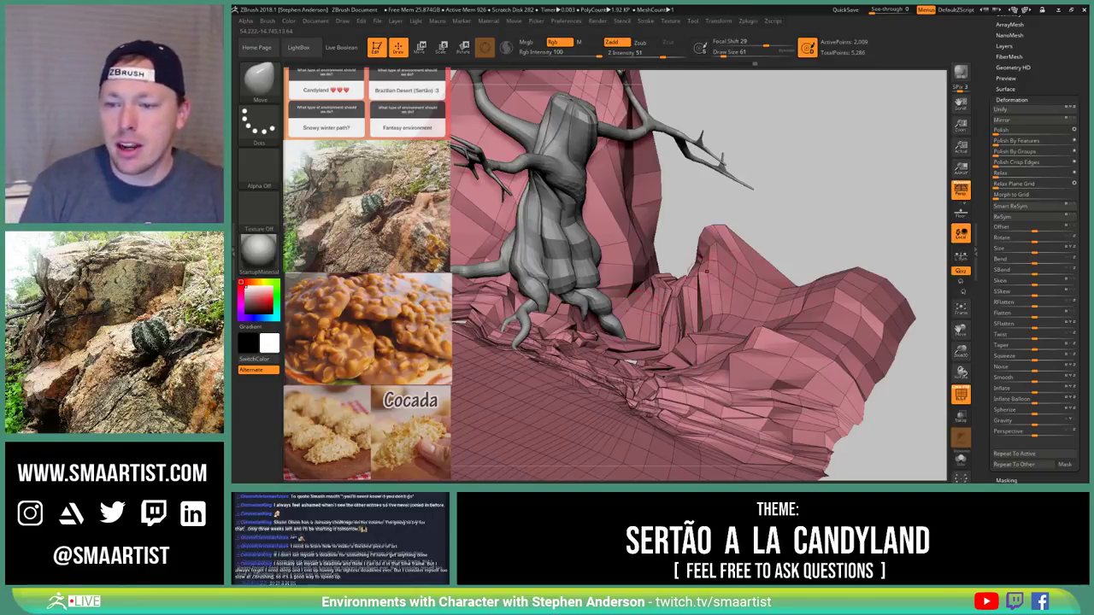
pyautogui.moveTo(707, 272)
pyautogui.mouseDown(button='right')
pyautogui.moveTo(752, 205)
pyautogui.moveTo(735, 265)
pyautogui.moveTo(719, 259)
pyautogui.moveTo(725, 276)
pyautogui.mouseUp(button='right')
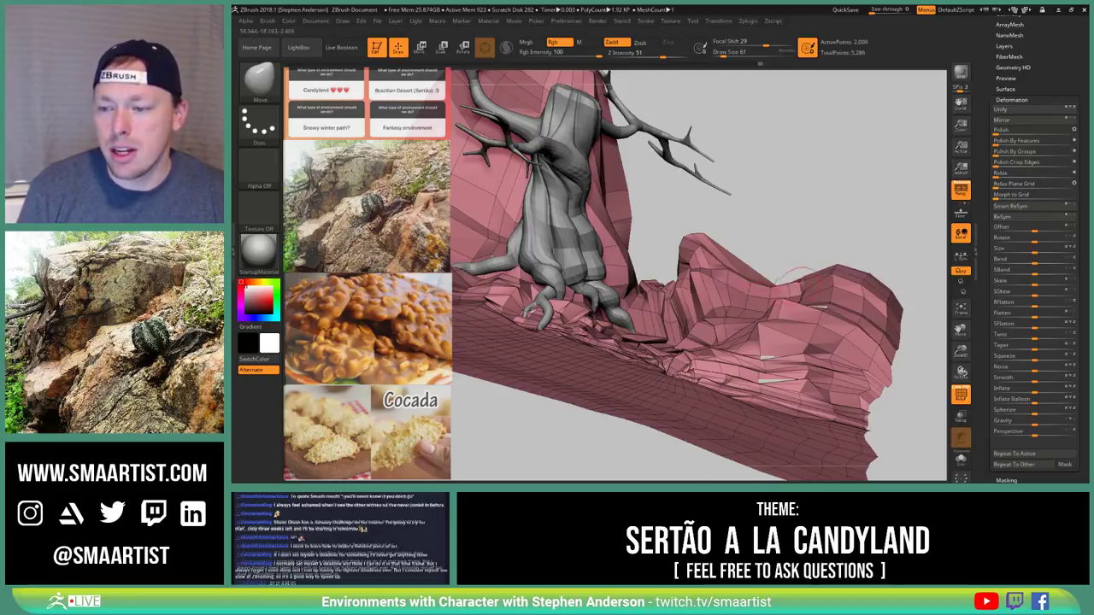
pyautogui.moveTo(795, 273); pyautogui.dragTo(784, 310, button='right')
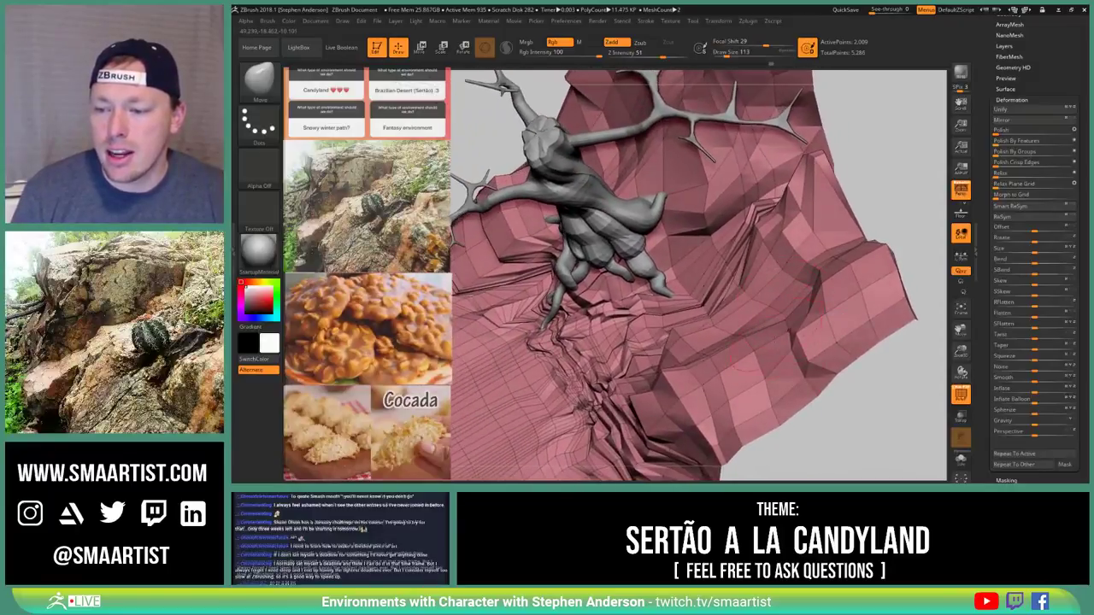
pyautogui.moveTo(754, 353)
pyautogui.mouseDown(button='right')
pyautogui.moveTo(725, 317)
pyautogui.moveTo(720, 278)
pyautogui.moveTo(730, 360)
pyautogui.moveTo(752, 349)
pyautogui.moveTo(628, 333)
pyautogui.moveTo(628, 287)
pyautogui.mouseUp(button='right')
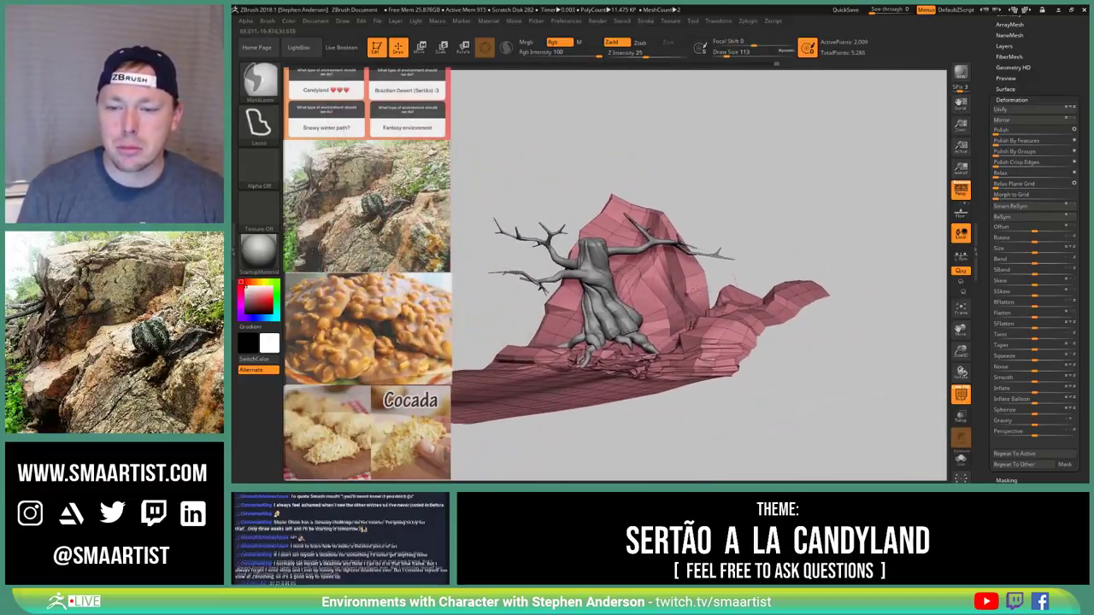
pyautogui.keyDown('alt'); pyautogui.moveTo(695, 292); pyautogui.dragTo(738, 301, button='right'); pyautogui.keyUp('alt')
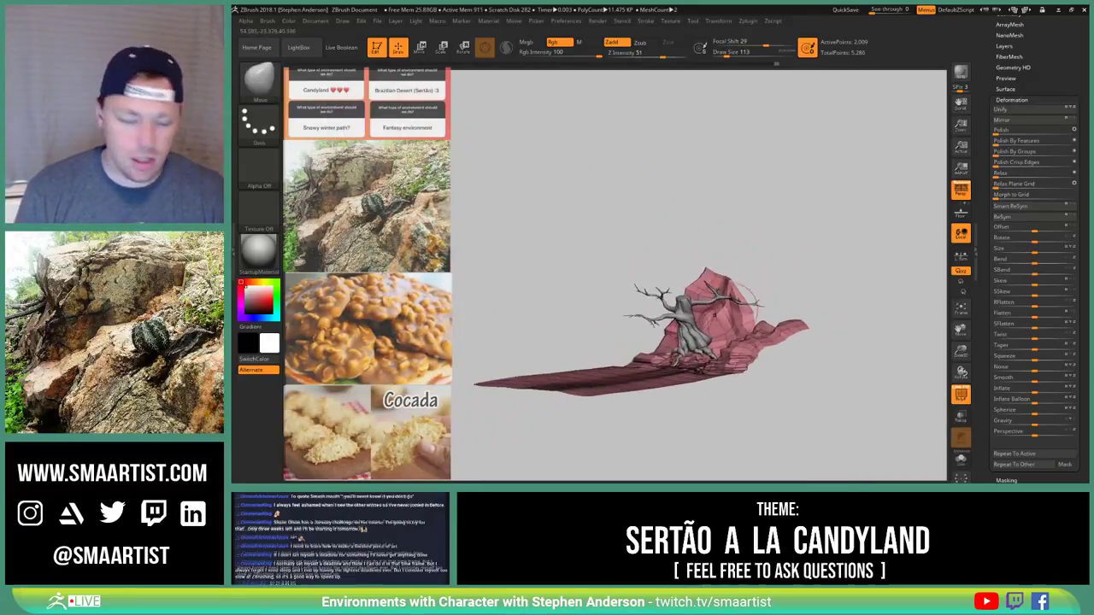
pyautogui.hotkey('shift', 'f')
pyautogui.moveTo(742, 360)
pyautogui.mouseDown(button='right')
pyautogui.moveTo(726, 367)
pyautogui.moveTo(711, 326)
pyautogui.moveTo(735, 374)
pyautogui.mouseUp(button='right')
pyautogui.moveTo(736, 374); pyautogui.dragTo(752, 318, button='right')
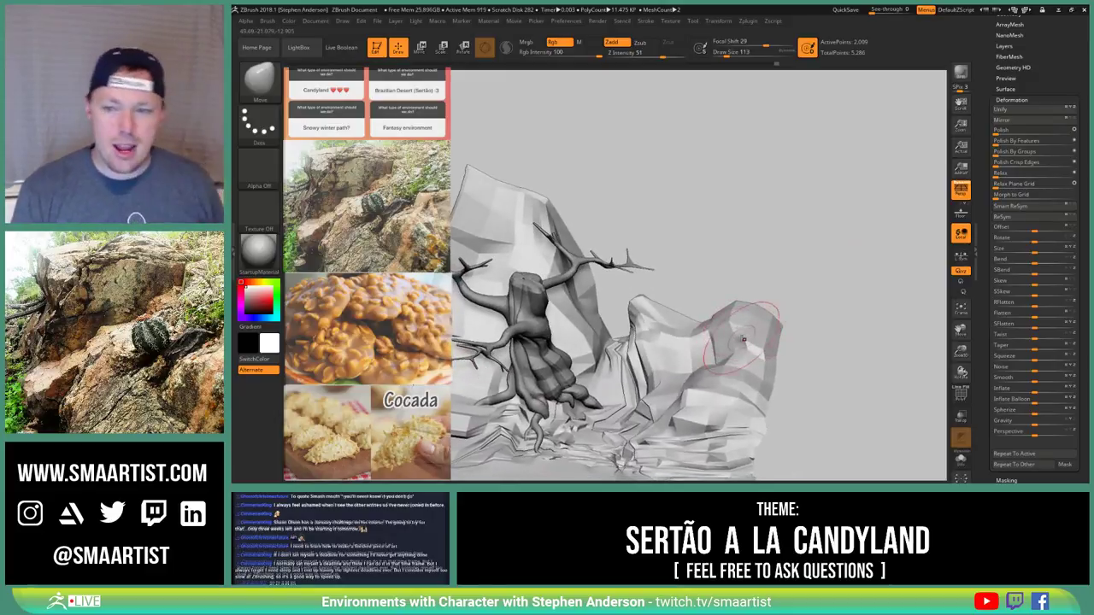
# Check the ridge and rock wall composition from several angles and save the file
pyautogui.moveTo(735, 337); pyautogui.dragTo(811, 301, button='right')
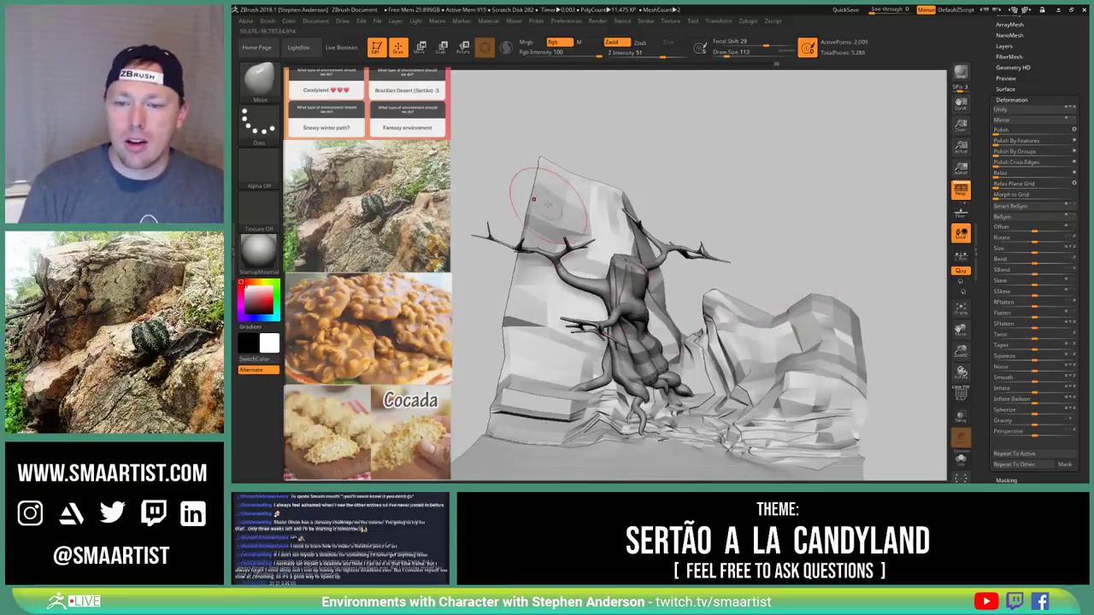
pyautogui.moveTo(732, 333); pyautogui.dragTo(746, 343, button='right')
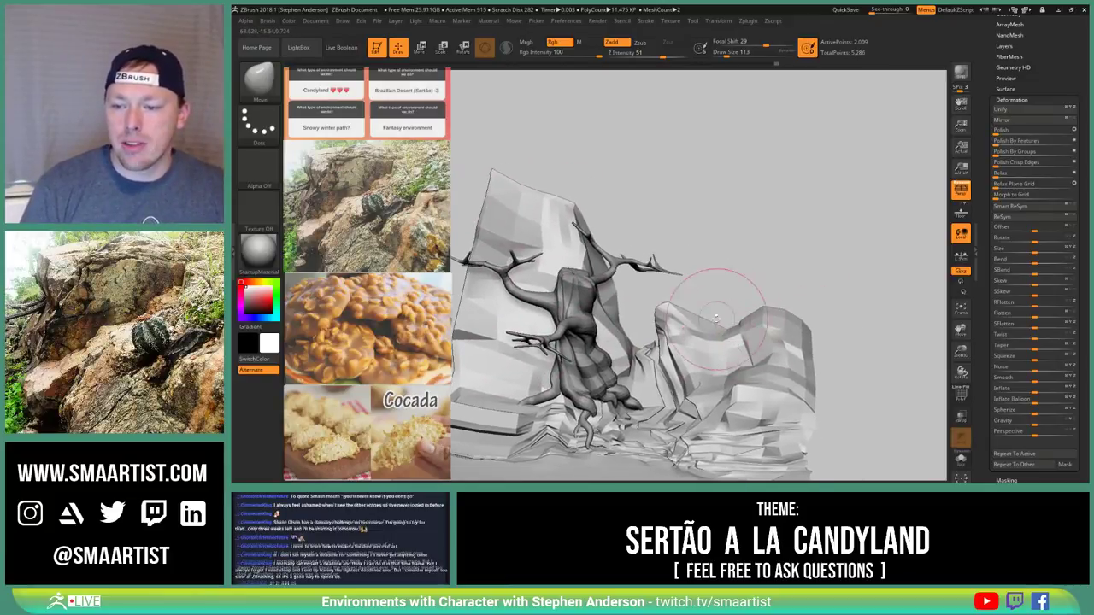
pyautogui.moveTo(833, 340)
pyautogui.keyDown('alt'); pyautogui.mouseDown(button='right')
pyautogui.moveTo(845, 271)
pyautogui.moveTo(790, 323)
pyautogui.mouseUp(button='right'); pyautogui.keyUp('alt')
pyautogui.moveTo(730, 402)
pyautogui.keyDown('ctrl'); pyautogui.mouseDown(button='right')
pyautogui.moveTo(770, 272)
pyautogui.moveTo(789, 296)
pyautogui.moveTo(791, 276)
pyautogui.moveTo(748, 360)
pyautogui.moveTo(740, 417)
pyautogui.moveTo(748, 401)
pyautogui.moveTo(727, 329)
pyautogui.moveTo(705, 306)
pyautogui.moveTo(718, 272)
pyautogui.moveTo(761, 309)
pyautogui.moveTo(702, 310)
pyautogui.mouseUp(button='right'); pyautogui.keyUp('ctrl')
pyautogui.moveTo(703, 309)
pyautogui.keyDown('ctrl'); pyautogui.mouseDown(button='right')
pyautogui.moveTo(697, 333)
pyautogui.moveTo(758, 324)
pyautogui.mouseUp(button='right'); pyautogui.keyUp('ctrl')
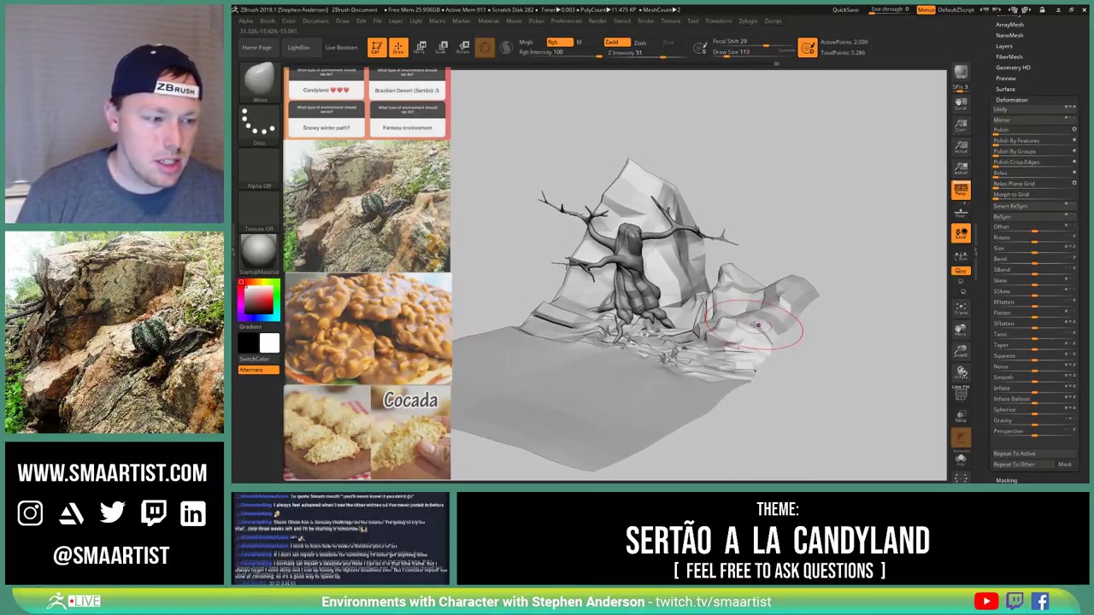
pyautogui.press('ctrl')
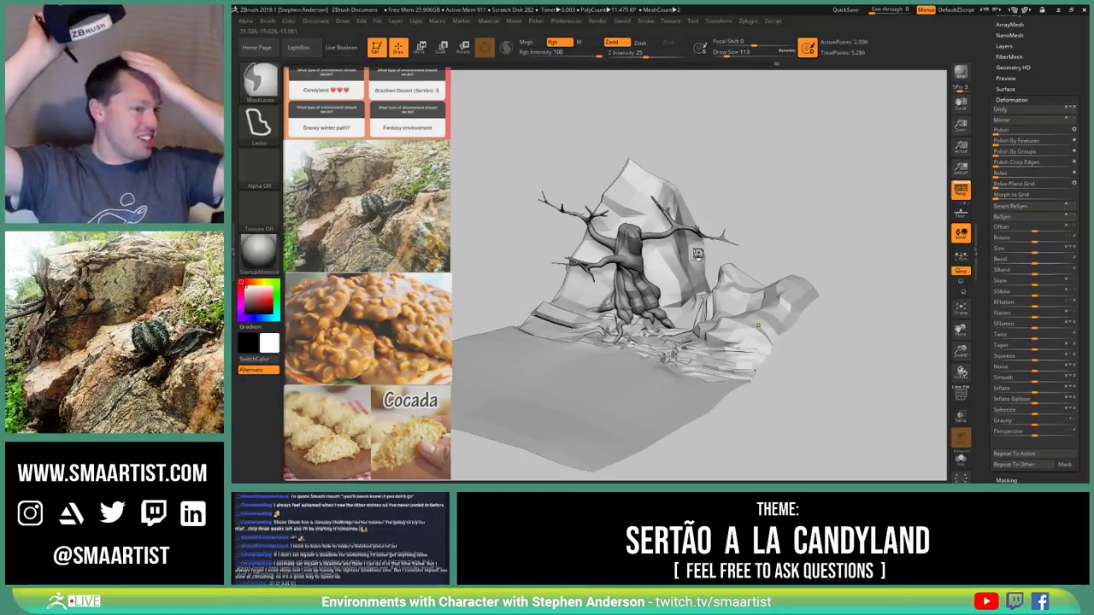
pyautogui.hotkey('ctrl', 's')
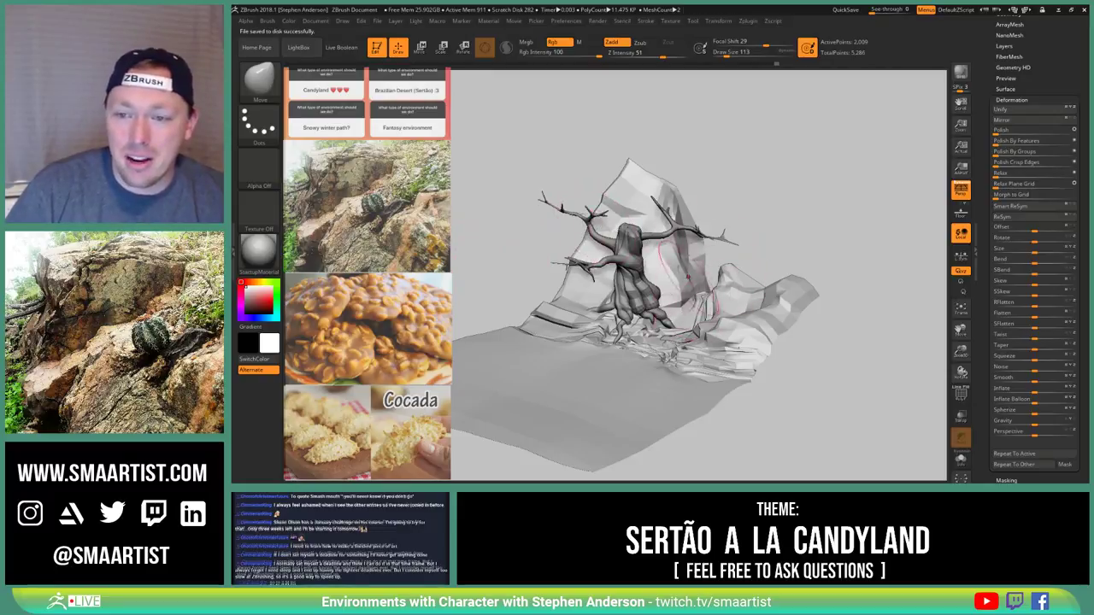
# Set the draw size to 14, show the wireframe and nudge the vertices along the rock wall's upper edge behind the branches
pyautogui.moveTo(688, 276); pyautogui.dragTo(690, 312, button='right')
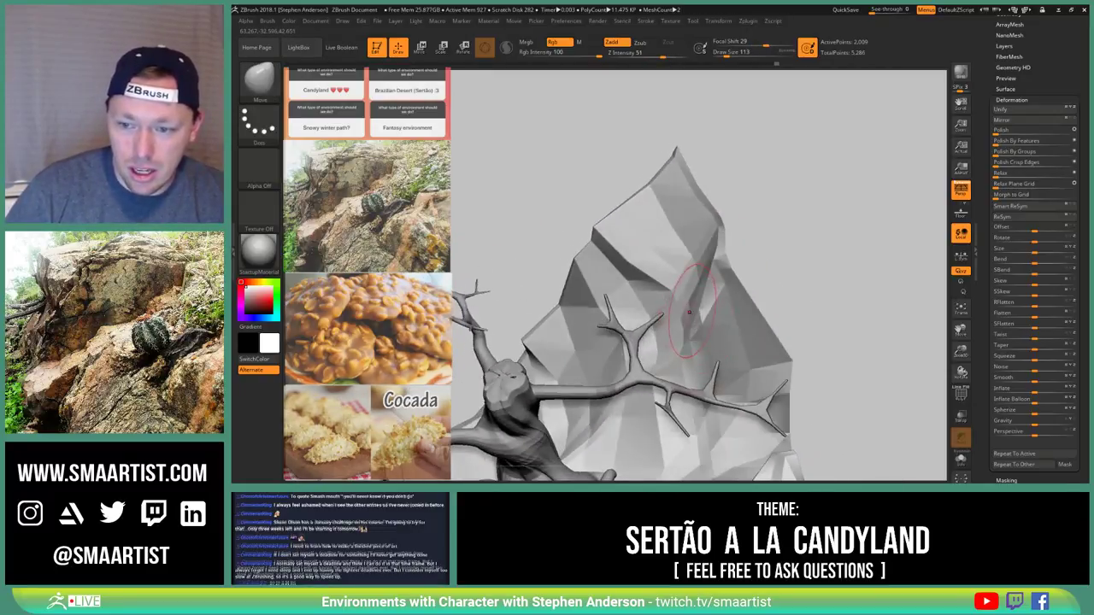
pyautogui.press('s')
pyautogui.moveTo(690, 312)
pyautogui.mouseDown()
pyautogui.moveTo(694, 333)
pyautogui.moveTo(683, 292)
pyautogui.moveTo(669, 306)
pyautogui.mouseUp()
pyautogui.press('s')
pyautogui.press('s')
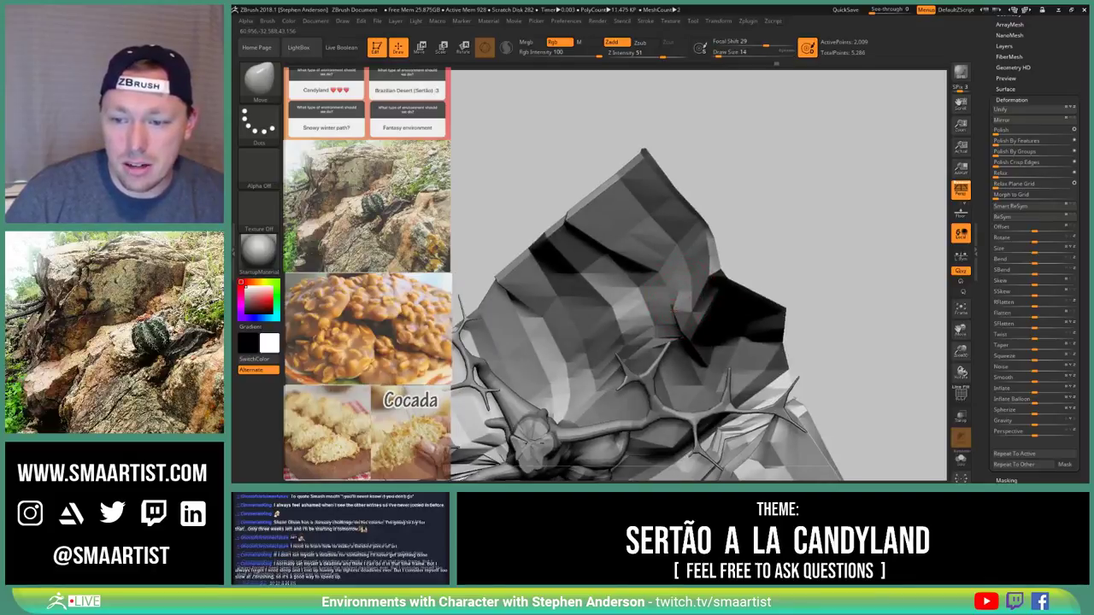
pyautogui.moveTo(681, 317); pyautogui.dragTo(698, 303, button='right')
pyautogui.moveTo(838, 396); pyautogui.dragTo(911, 392)
pyautogui.moveTo(674, 326); pyautogui.dragTo(631, 419, button='right')
pyautogui.hotkey('shift', 'f')
pyautogui.moveTo(620, 283); pyautogui.dragTo(602, 265)
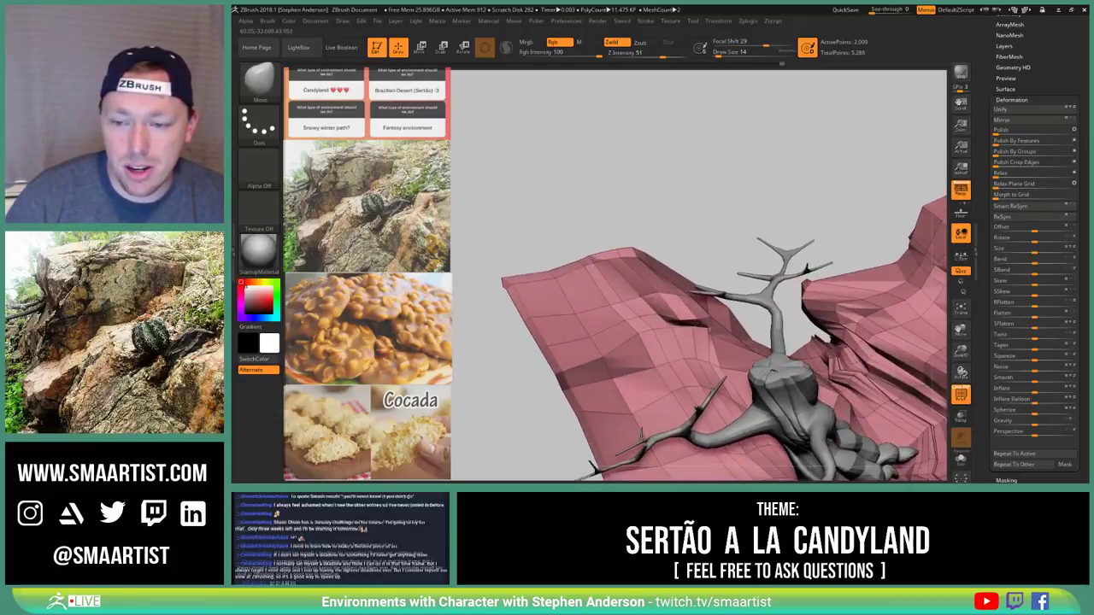
pyautogui.moveTo(684, 282); pyautogui.dragTo(654, 312, button='right')
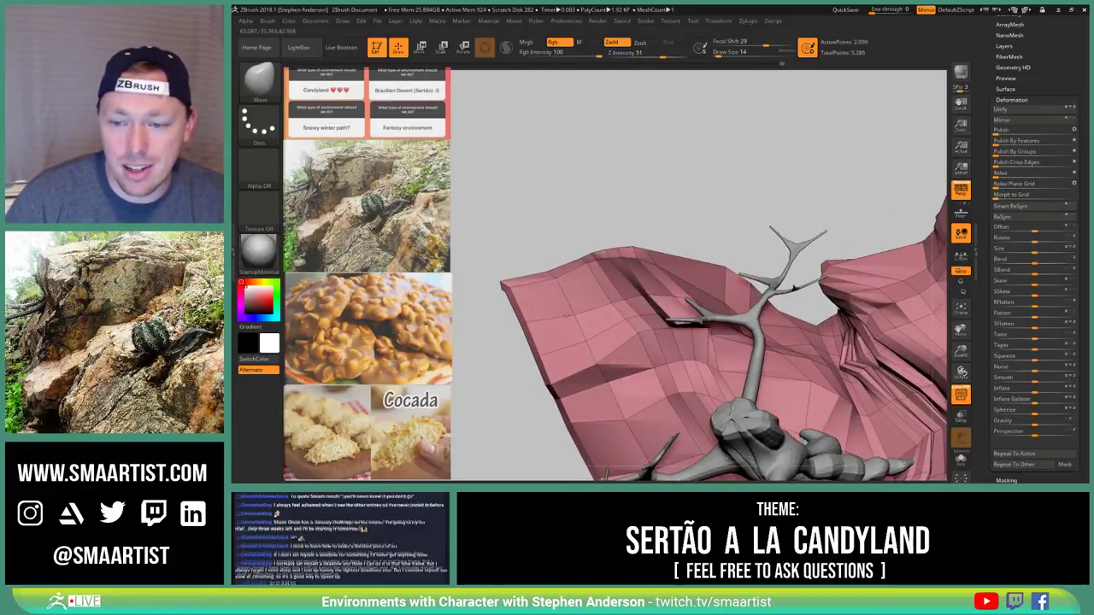
pyautogui.moveTo(637, 257); pyautogui.dragTo(606, 262, button='right')
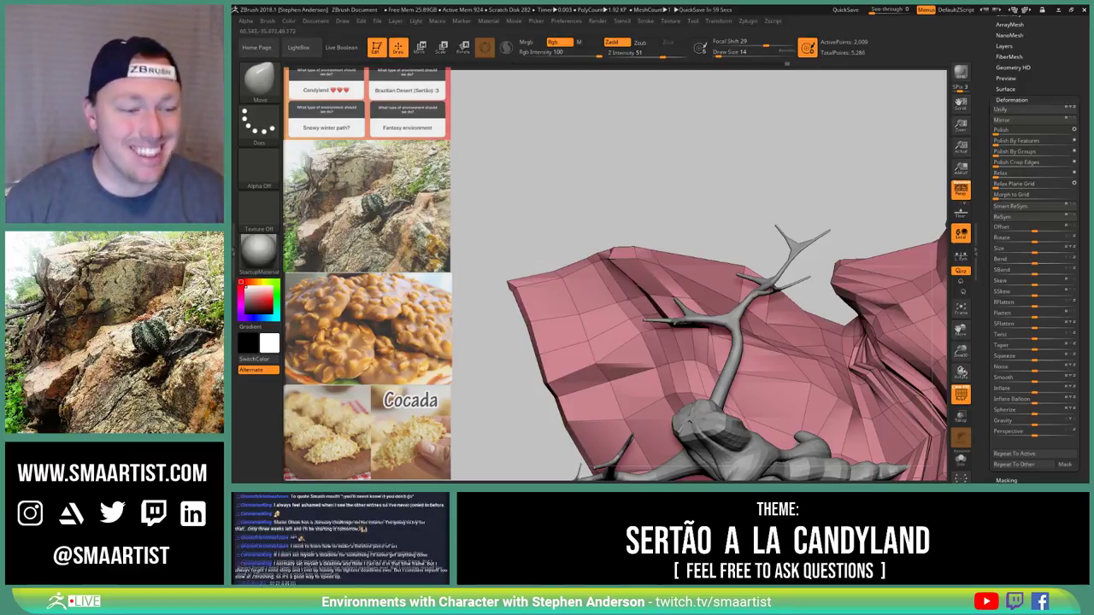
# Hide the wireframe, set the draw size to 96 and check the rock wall's shape behind the tree up close and from afar
pyautogui.moveTo(889, 180); pyautogui.dragTo(736, 331)
pyautogui.hotkey('shift', 'f')
pyautogui.moveTo(737, 331)
pyautogui.mouseDown(button='right')
pyautogui.moveTo(707, 363)
pyautogui.moveTo(702, 328)
pyautogui.moveTo(790, 357)
pyautogui.mouseUp(button='right')
pyautogui.hotkey('shift', 'f')
pyautogui.moveTo(667, 289)
pyautogui.mouseDown(button='right')
pyautogui.moveTo(654, 301)
pyautogui.moveTo(669, 333)
pyautogui.moveTo(564, 335)
pyautogui.moveTo(524, 272)
pyautogui.moveTo(620, 286)
pyautogui.moveTo(611, 261)
pyautogui.moveTo(668, 224)
pyautogui.moveTo(628, 237)
pyautogui.moveTo(675, 244)
pyautogui.moveTo(657, 253)
pyautogui.moveTo(663, 291)
pyautogui.moveTo(654, 283)
pyautogui.moveTo(684, 269)
pyautogui.moveTo(678, 259)
pyautogui.mouseUp(button='right')
pyautogui.hotkey('shift', 'f')
pyautogui.press('s')
pyautogui.moveTo(678, 260); pyautogui.dragTo(688, 260)
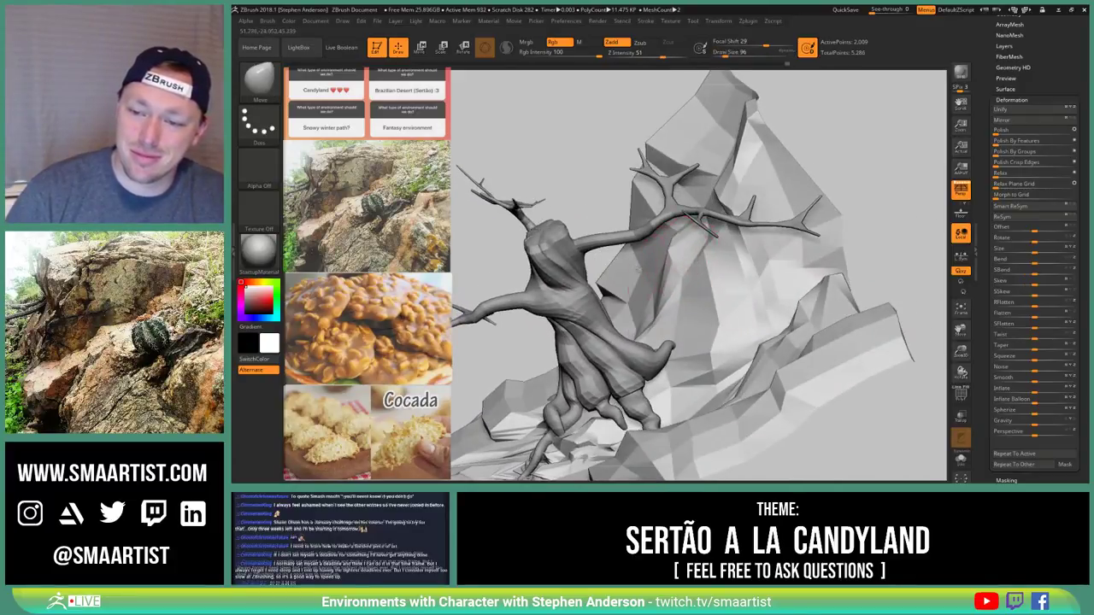
pyautogui.moveTo(687, 258)
pyautogui.keyDown('ctrl'); pyautogui.mouseDown(button='right')
pyautogui.moveTo(671, 218)
pyautogui.moveTo(705, 295)
pyautogui.moveTo(697, 321)
pyautogui.moveTo(694, 295)
pyautogui.moveTo(642, 309)
pyautogui.mouseUp(button='right'); pyautogui.keyUp('ctrl')
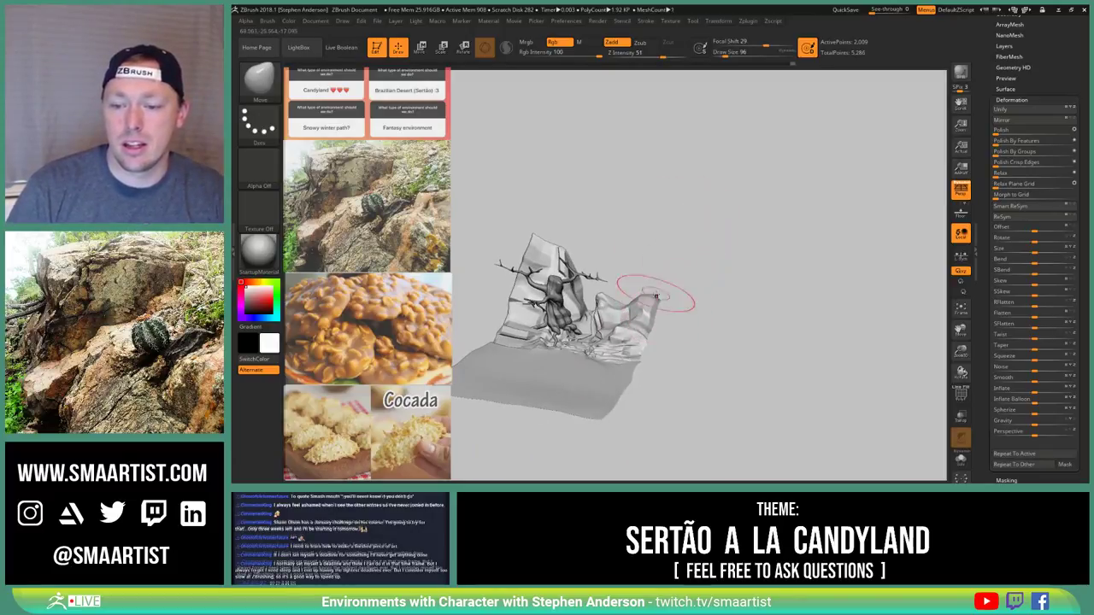
pyautogui.moveTo(683, 259); pyautogui.dragTo(650, 296)
pyautogui.keyDown('alt'); pyautogui.moveTo(649, 296); pyautogui.dragTo(645, 318, button='right'); pyautogui.keyUp('alt')
# Show the wireframe and mask a crosswise band of the flat ground in front of the tree with ZModeler's Mask edge action
pyautogui.hotkey('shift', 'f')
pyautogui.keyDown('ctrl'); pyautogui.moveTo(637, 248); pyautogui.dragTo(640, 346, button='right'); pyautogui.keyUp('ctrl')
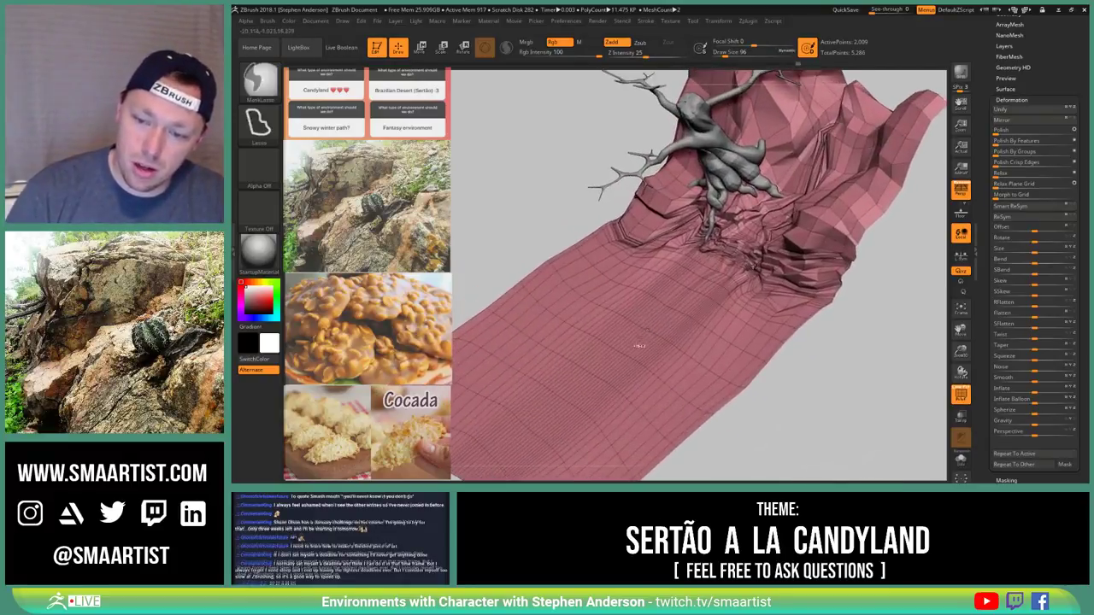
pyautogui.press('b')
pyautogui.press('z')
pyautogui.press('m')
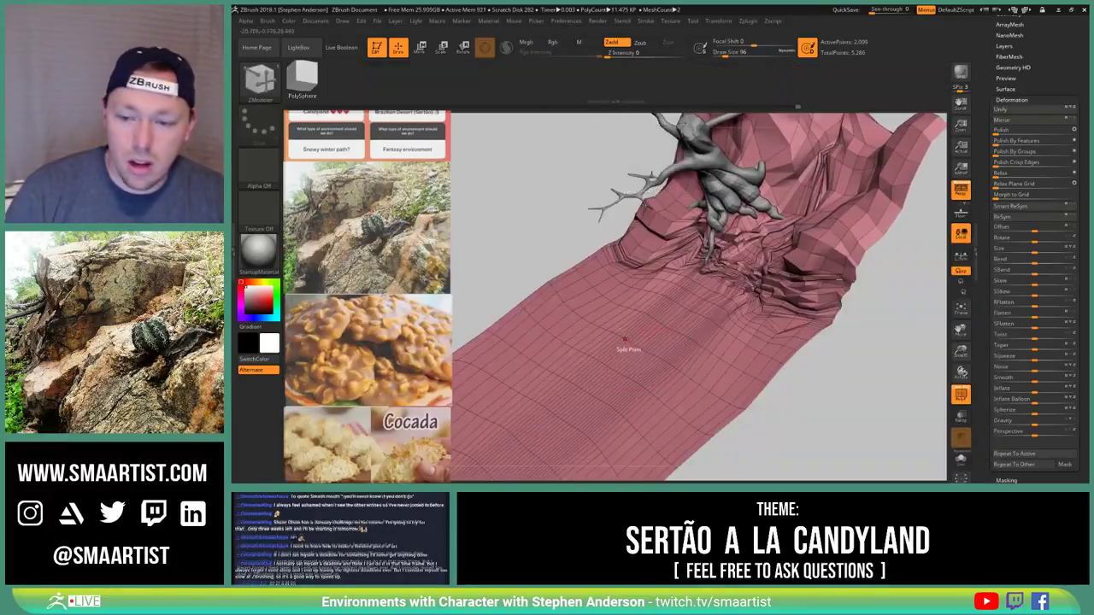
pyautogui.press('ctrl')
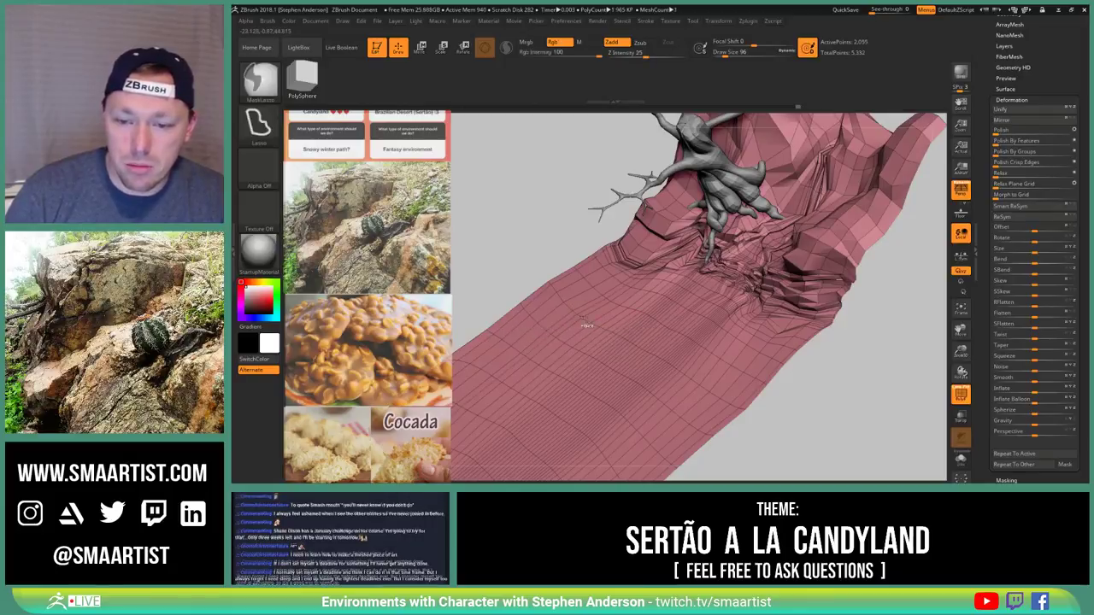
pyautogui.press('space')
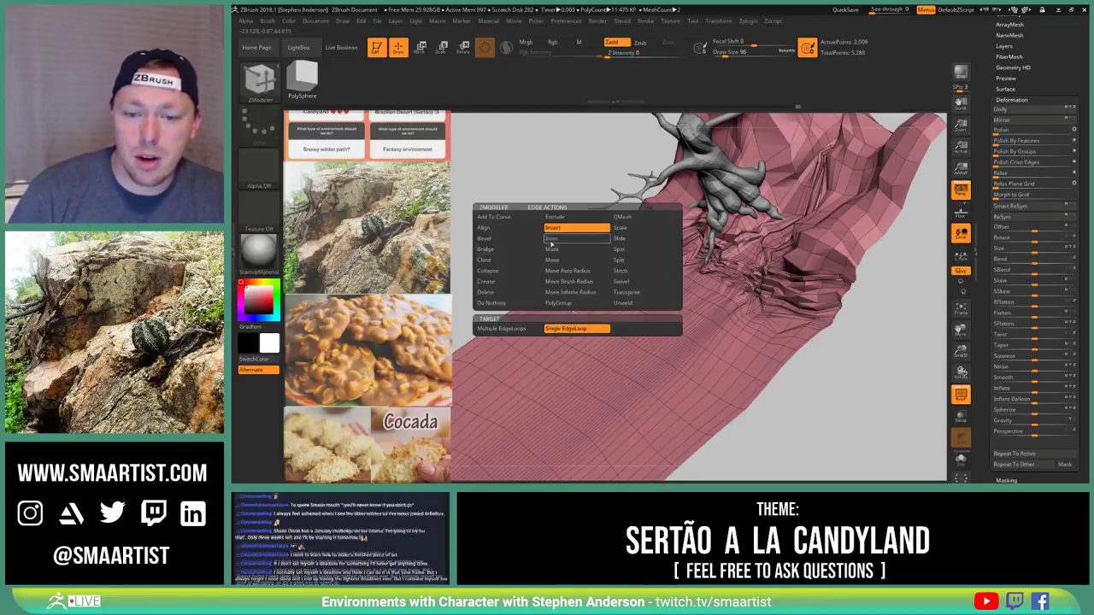
pyautogui.click(573, 250)
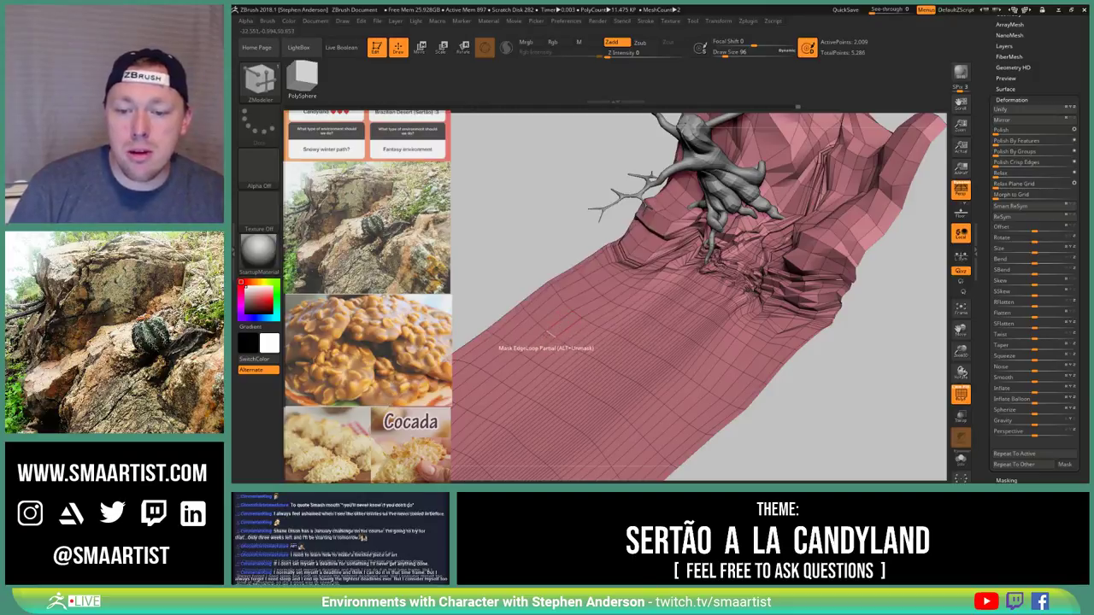
pyautogui.click(551, 335)
pyautogui.keyDown('ctrl'); pyautogui.moveTo(557, 336); pyautogui.dragTo(628, 243, button='right'); pyautogui.keyUp('ctrl')
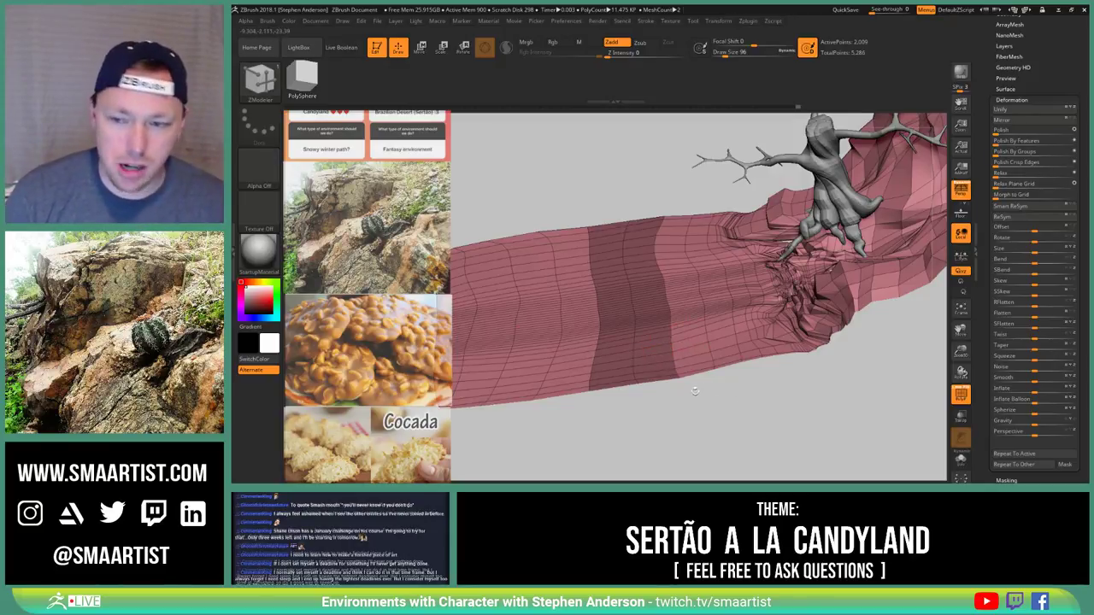
# Invert the mask so only the crosswise ground band stays editable, and return to the Move brush
pyautogui.keyDown('ctrl'); pyautogui.click(731, 414); pyautogui.keyUp('ctrl')
pyautogui.moveTo(623, 317); pyautogui.dragTo(630, 305, button='right')
pyautogui.press('b')
pyautogui.press('m')
pyautogui.press('v')
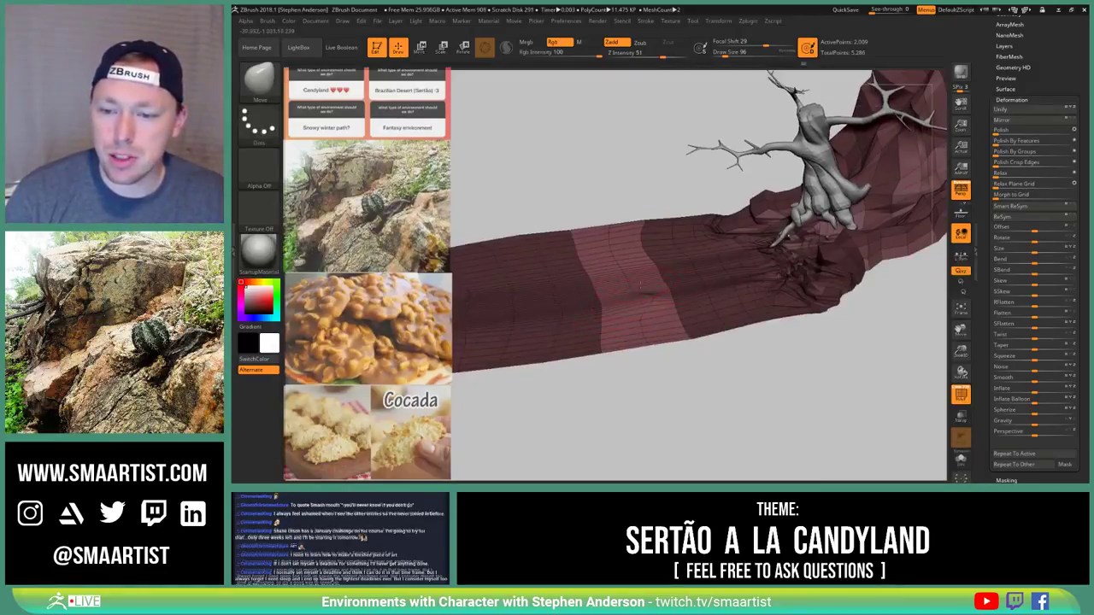
pyautogui.press('ctrl')
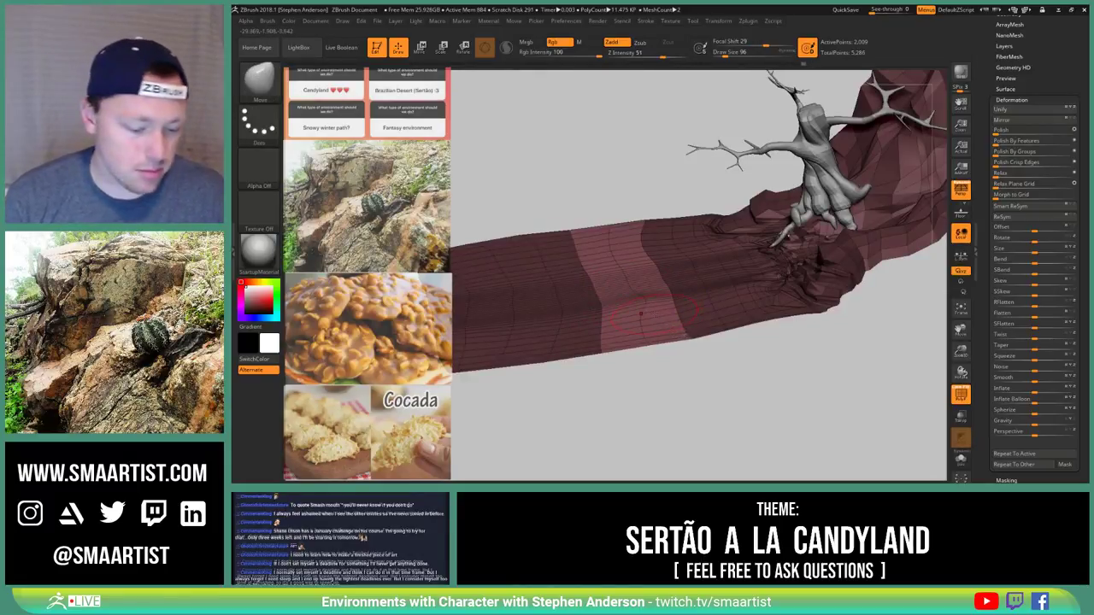
# Insert an edge loop along the unmasked ground band with ZModeler, then mask the strip on its side nearest the tree
pyautogui.press('b')
pyautogui.press('z')
pyautogui.press('m')
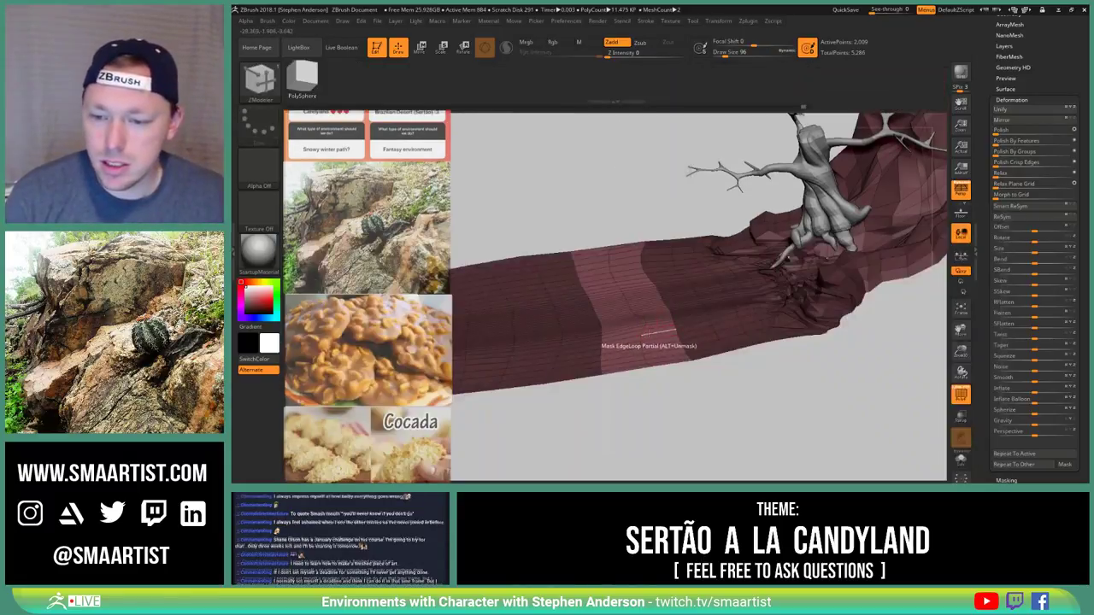
pyautogui.press('space')
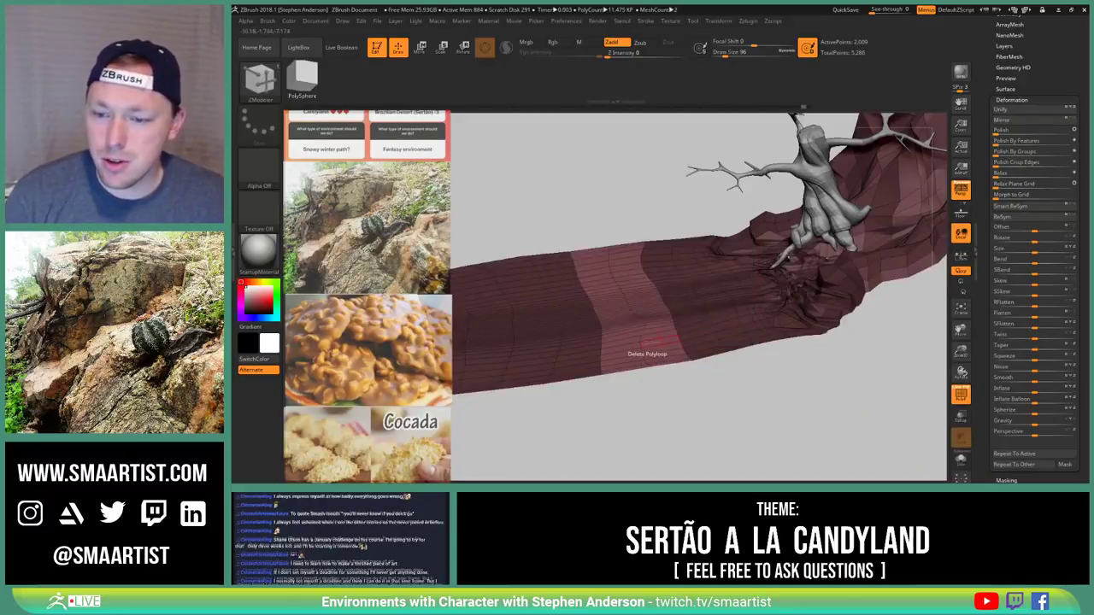
pyautogui.click(652, 343)
pyautogui.keyDown('ctrl'); pyautogui.moveTo(640, 306); pyautogui.dragTo(656, 359, button='right'); pyautogui.keyUp('ctrl')
pyautogui.press('space')
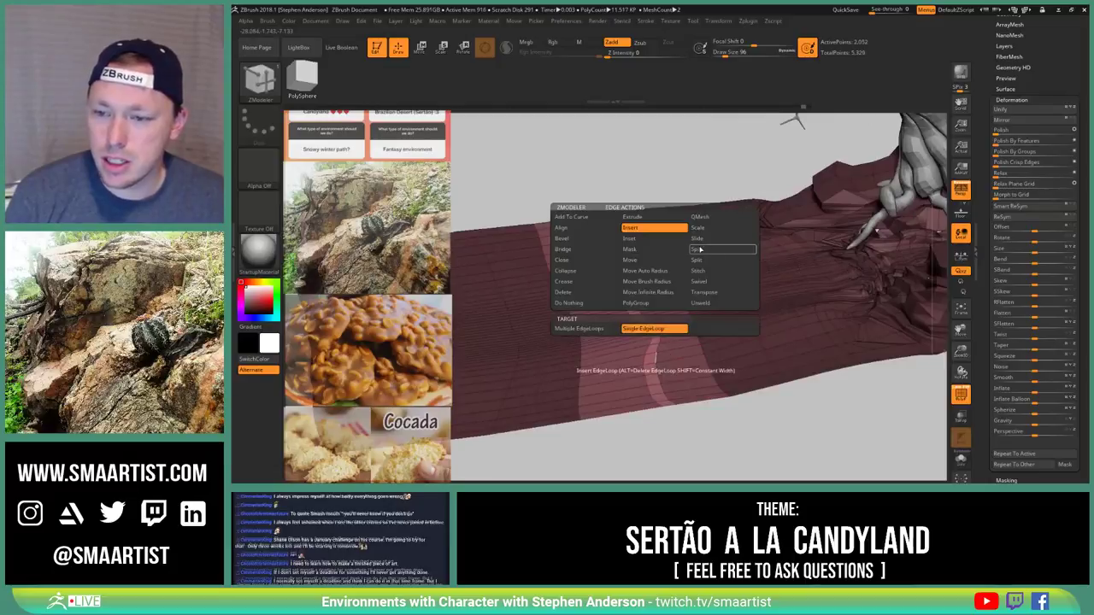
pyautogui.click(643, 253)
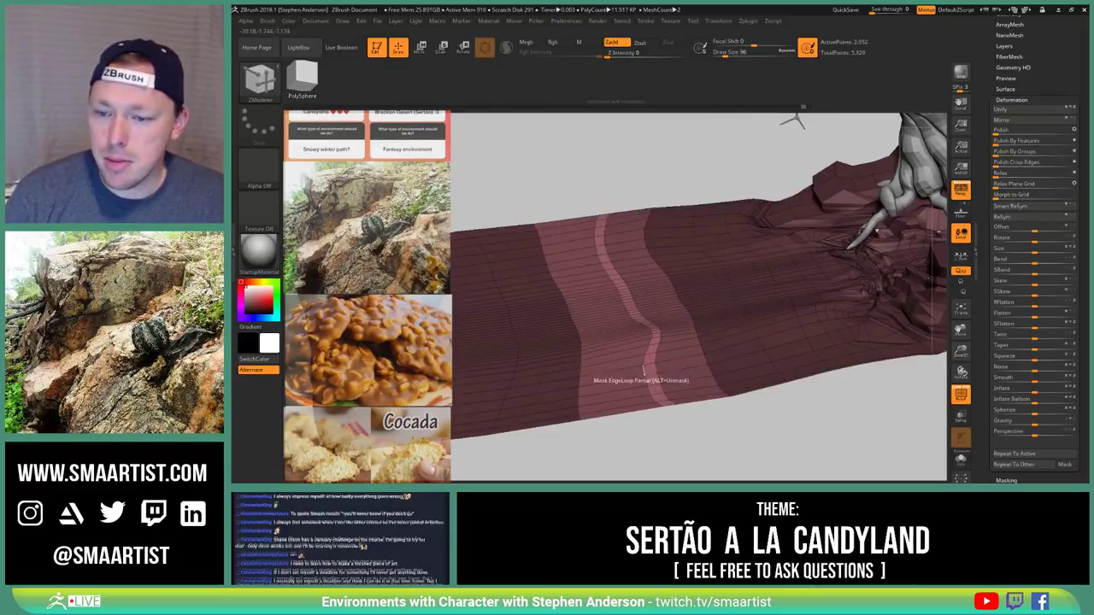
pyautogui.click(655, 358)
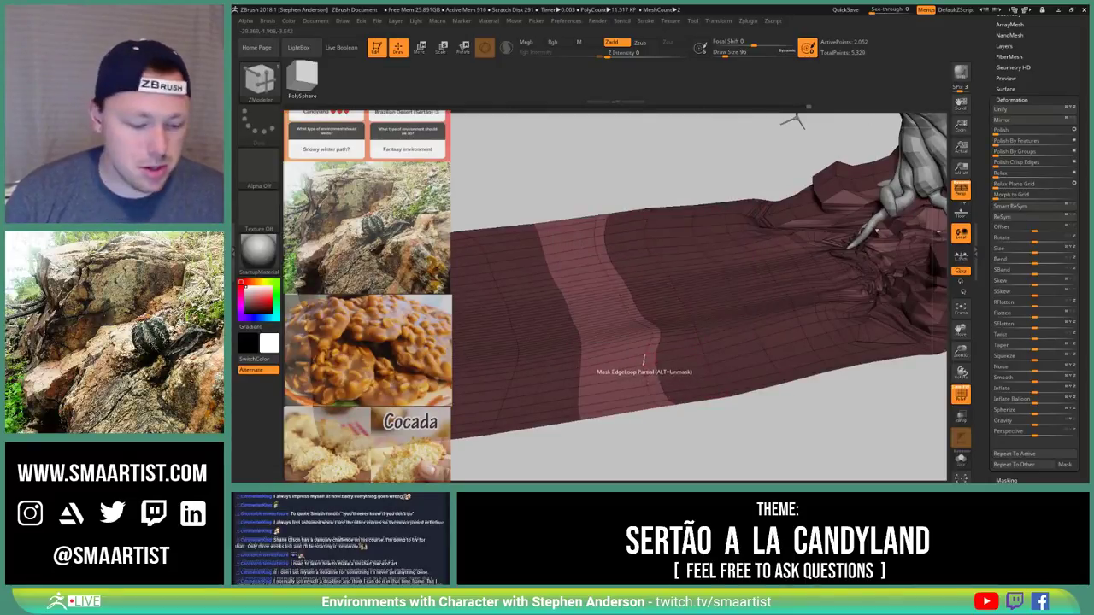
# Bend the edge of the unmasked ground band with the Move brush at draw size 140, checking the mask by inverting it twice
pyautogui.press('b')
pyautogui.press('m')
pyautogui.press('v')
pyautogui.moveTo(645, 333); pyautogui.dragTo(638, 319, button='right')
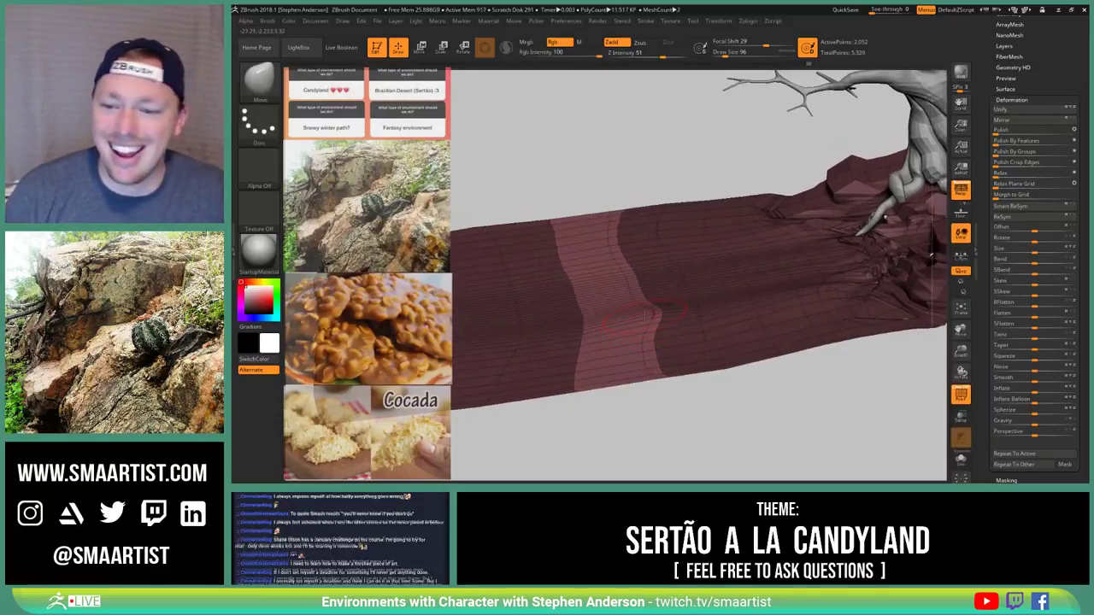
pyautogui.press('s')
pyautogui.moveTo(648, 312); pyautogui.dragTo(651, 312)
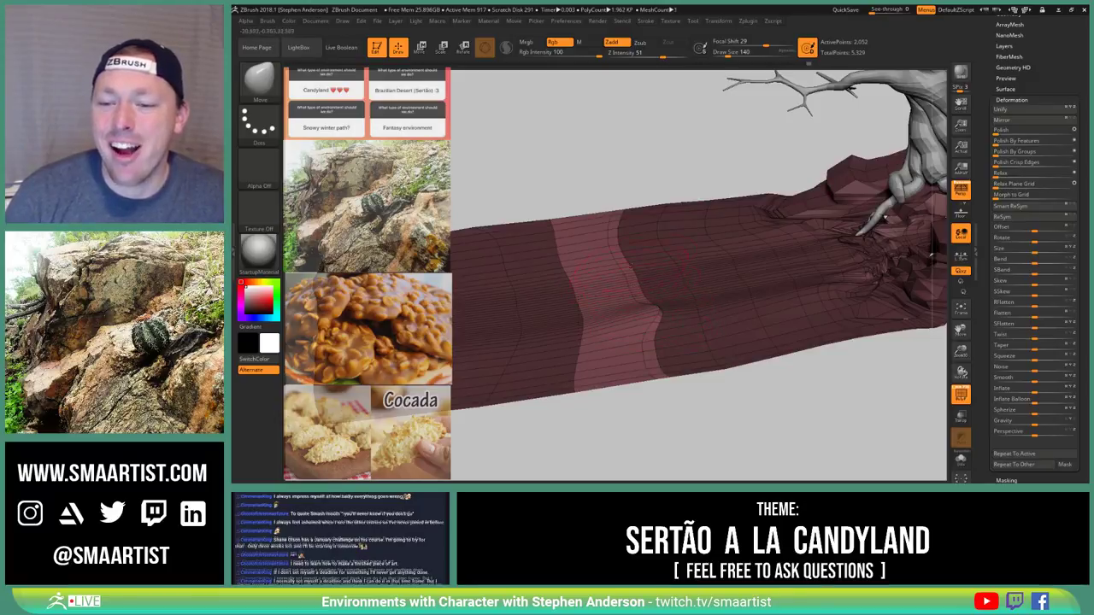
pyautogui.keyDown('ctrl'); pyautogui.click(618, 163); pyautogui.keyUp('ctrl')
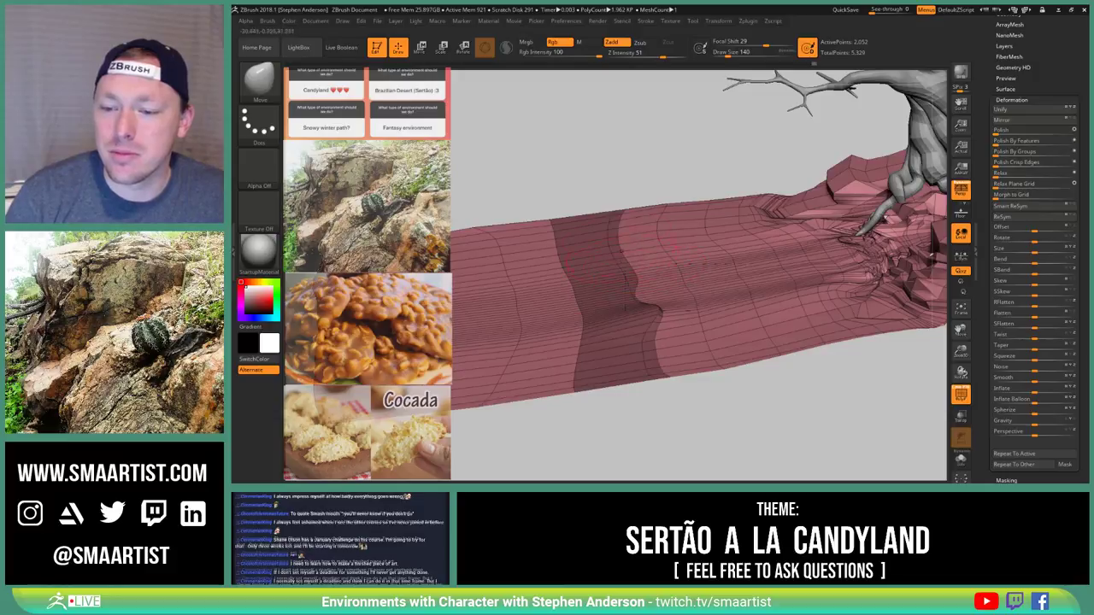
pyautogui.hotkey('ctrl', 'i')
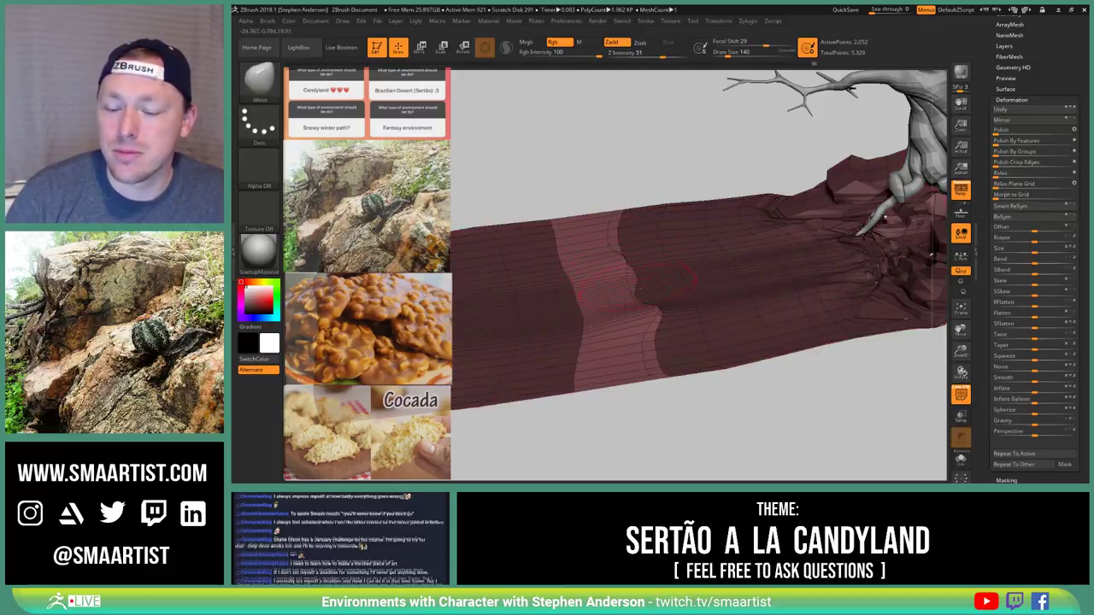
# Refine the ground band's wavy edge at draw size 134, then hide the wireframe and clear the mask
pyautogui.moveTo(638, 287); pyautogui.dragTo(634, 254, button='right')
pyautogui.press('s')
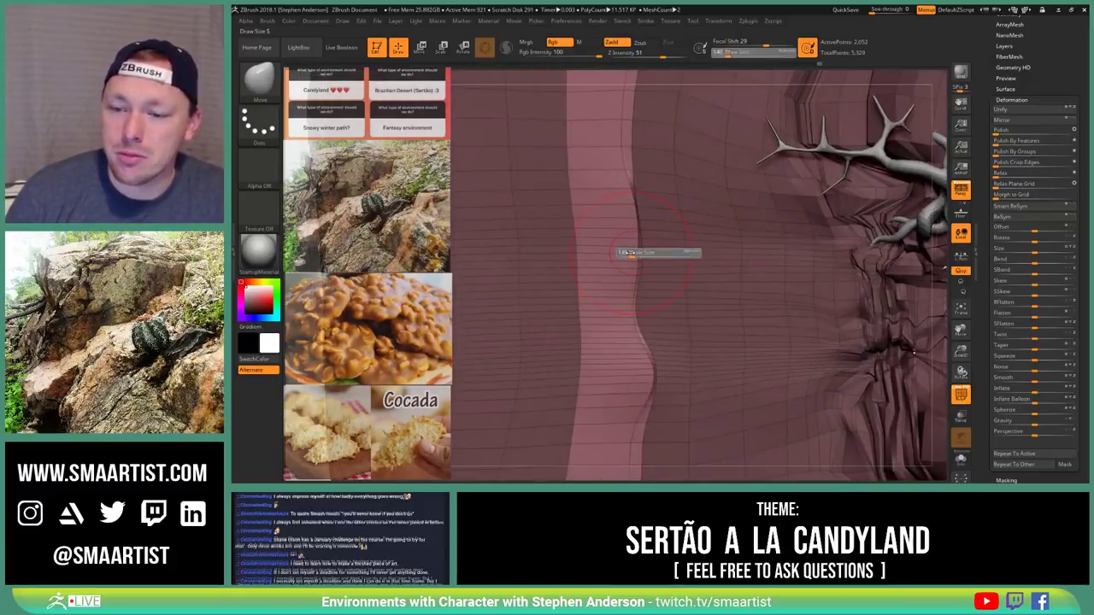
pyautogui.click(633, 254)
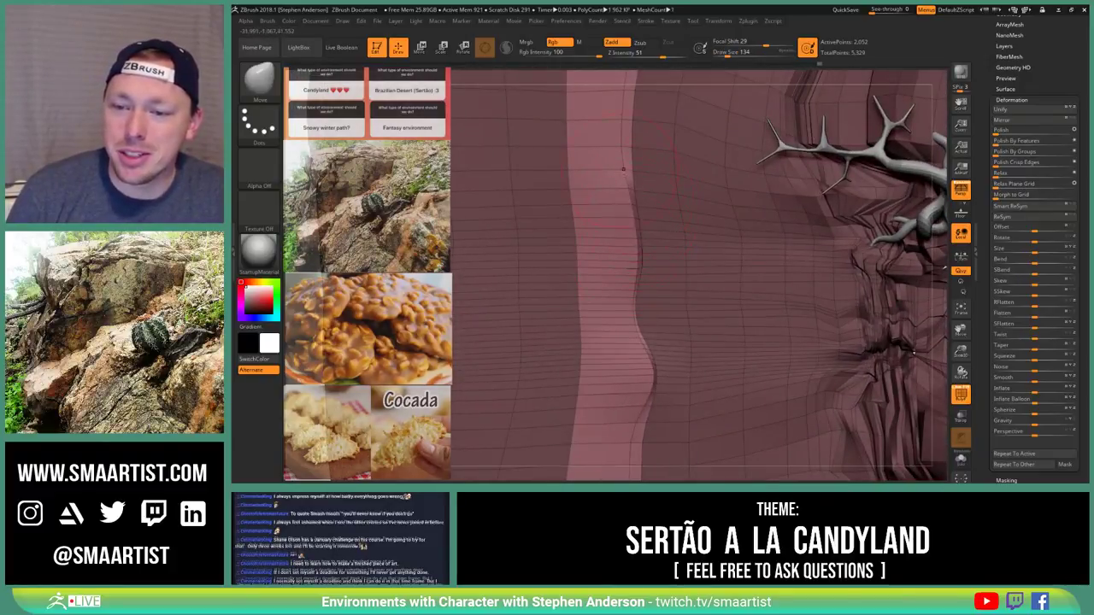
pyautogui.moveTo(636, 229)
pyautogui.keyDown('alt'); pyautogui.mouseDown(button='right')
pyautogui.moveTo(634, 288)
pyautogui.moveTo(634, 245)
pyautogui.mouseUp(button='right'); pyautogui.keyUp('alt')
pyautogui.moveTo(634, 245)
pyautogui.keyDown('ctrl'); pyautogui.mouseDown(button='right')
pyautogui.moveTo(608, 142)
pyautogui.moveTo(606, 192)
pyautogui.mouseUp(button='right'); pyautogui.keyUp('ctrl')
pyautogui.hotkey('shift', 'f')
pyautogui.moveTo(772, 282); pyautogui.dragTo(795, 386, button='right')
pyautogui.keyDown('ctrl'); pyautogui.moveTo(795, 386); pyautogui.dragTo(797, 393); pyautogui.keyUp('ctrl')
# Lower the Smooth brush's Z Intensity to 11 and soften the new creases in the flat ground
pyautogui.moveTo(707, 316); pyautogui.dragTo(665, 289, button='right')
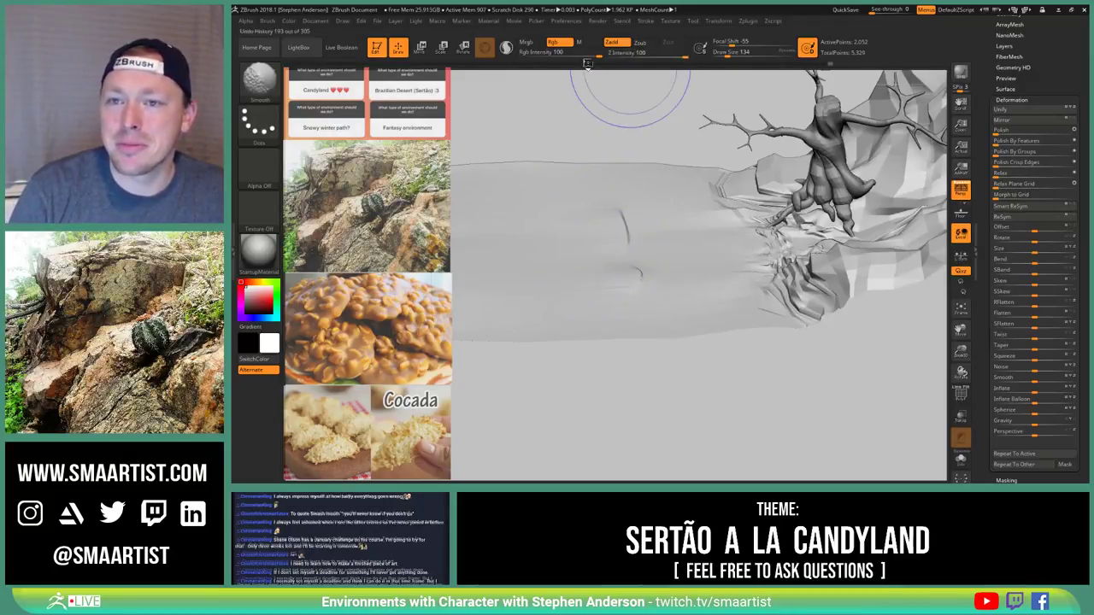
pyautogui.moveTo(665, 55); pyautogui.dragTo(639, 55)
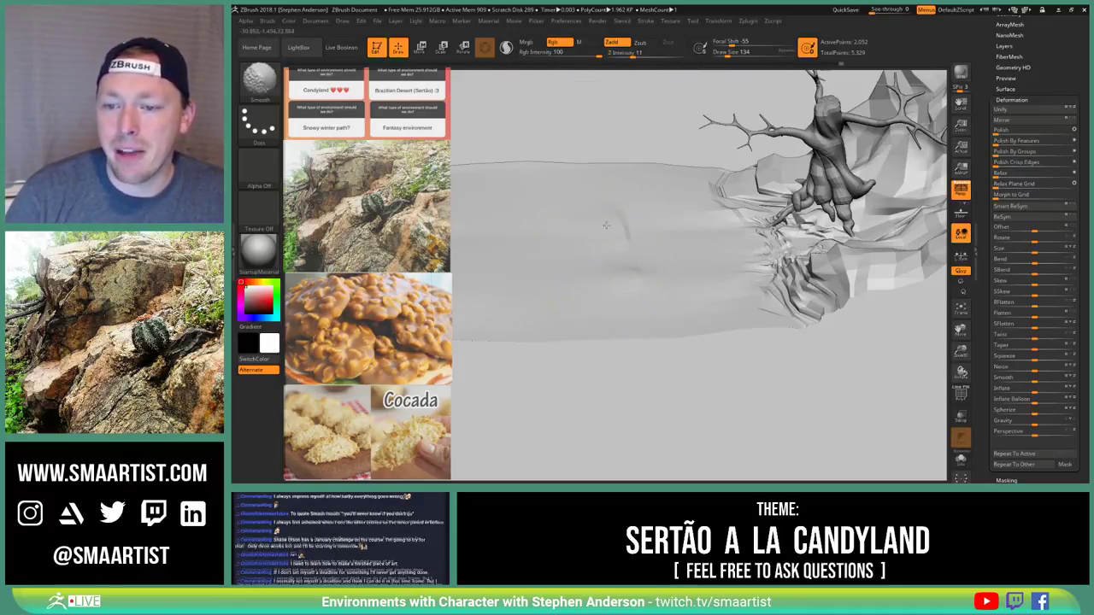
pyautogui.keyDown('shift'); pyautogui.moveTo(596, 272); pyautogui.dragTo(591, 288); pyautogui.keyUp('shift')
# Reshape the middle of the flat ground into broad soft relief with the Move brush at draw size 192
pyautogui.moveTo(591, 288); pyautogui.dragTo(602, 268, button='right')
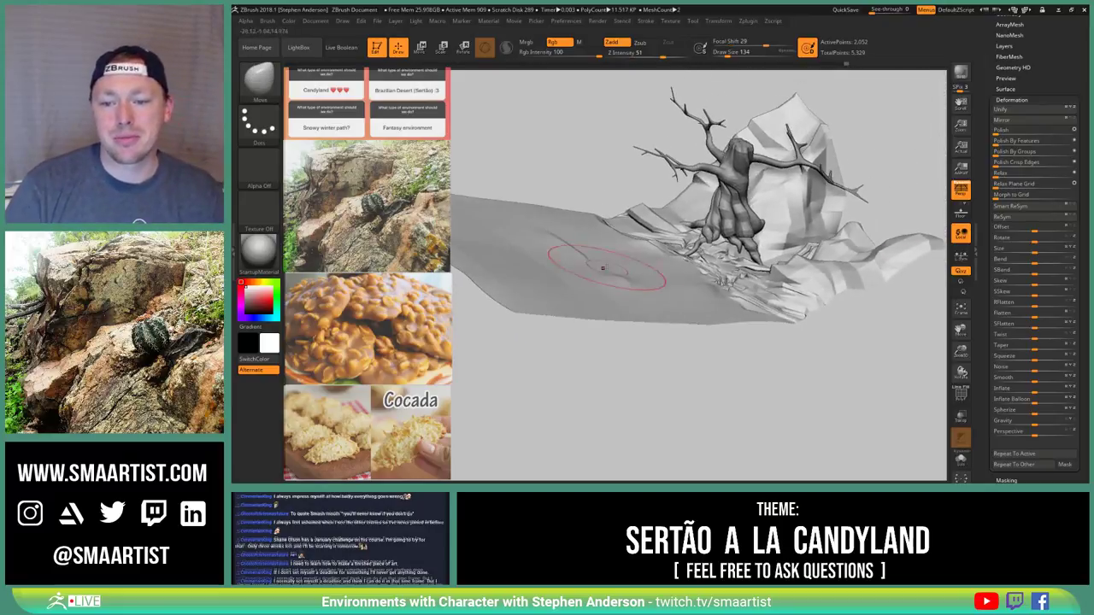
pyautogui.moveTo(589, 272); pyautogui.dragTo(594, 272)
pyautogui.moveTo(596, 283)
pyautogui.mouseDown(button='right')
pyautogui.moveTo(646, 272)
pyautogui.moveTo(631, 261)
pyautogui.moveTo(707, 343)
pyautogui.moveTo(713, 331)
pyautogui.moveTo(671, 325)
pyautogui.moveTo(701, 318)
pyautogui.moveTo(717, 295)
pyautogui.moveTo(744, 300)
pyautogui.moveTo(733, 288)
pyautogui.mouseUp(button='right')
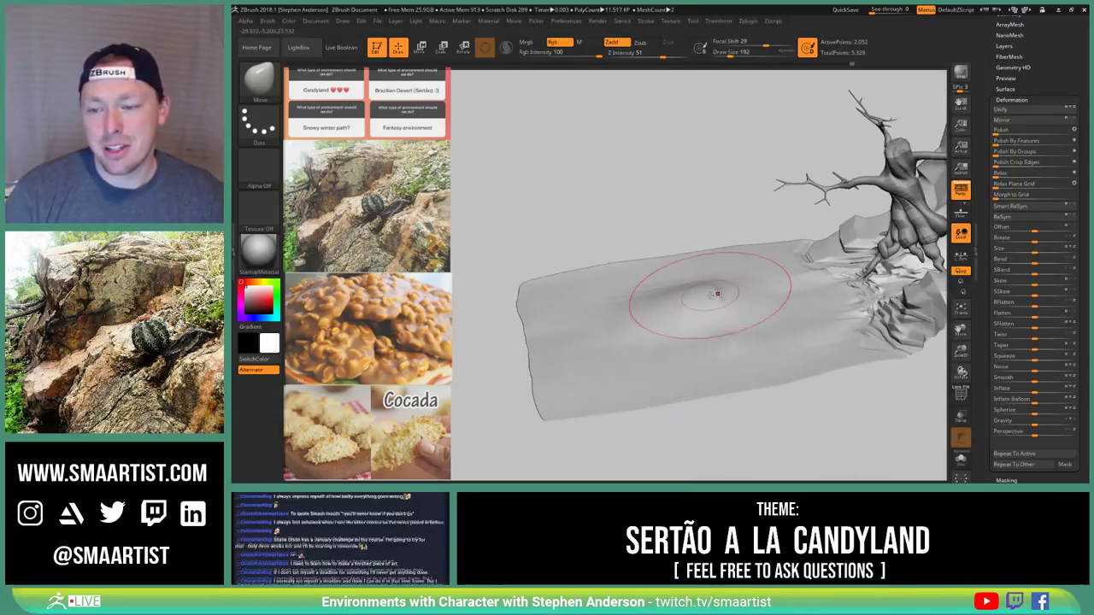
# Adjust the front part of the flat ground with the Move brush at draw size 104
pyautogui.moveTo(674, 315)
pyautogui.keyDown('alt'); pyautogui.mouseDown(button='right')
pyautogui.moveTo(617, 319)
pyautogui.moveTo(627, 293)
pyautogui.moveTo(675, 338)
pyautogui.moveTo(611, 321)
pyautogui.moveTo(631, 357)
pyautogui.moveTo(679, 338)
pyautogui.mouseUp(button='right'); pyautogui.keyUp('alt')
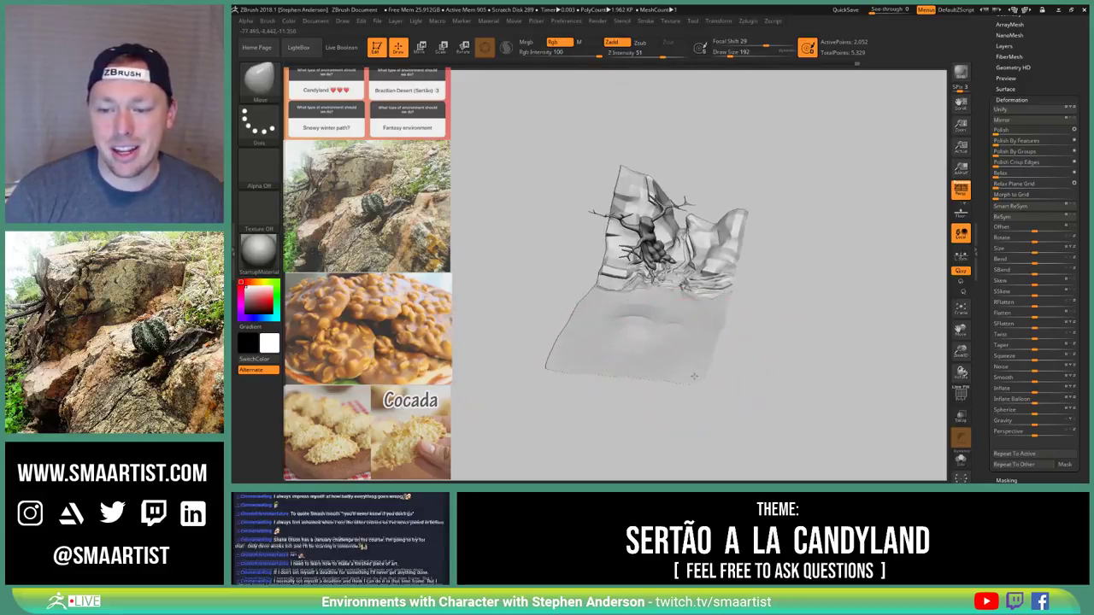
pyautogui.moveTo(553, 365)
pyautogui.mouseDown(button='right')
pyautogui.moveTo(534, 351)
pyautogui.moveTo(573, 295)
pyautogui.moveTo(630, 323)
pyautogui.moveTo(626, 363)
pyautogui.mouseUp(button='right')
pyautogui.press('s')
pyautogui.moveTo(530, 352); pyautogui.dragTo(519, 353)
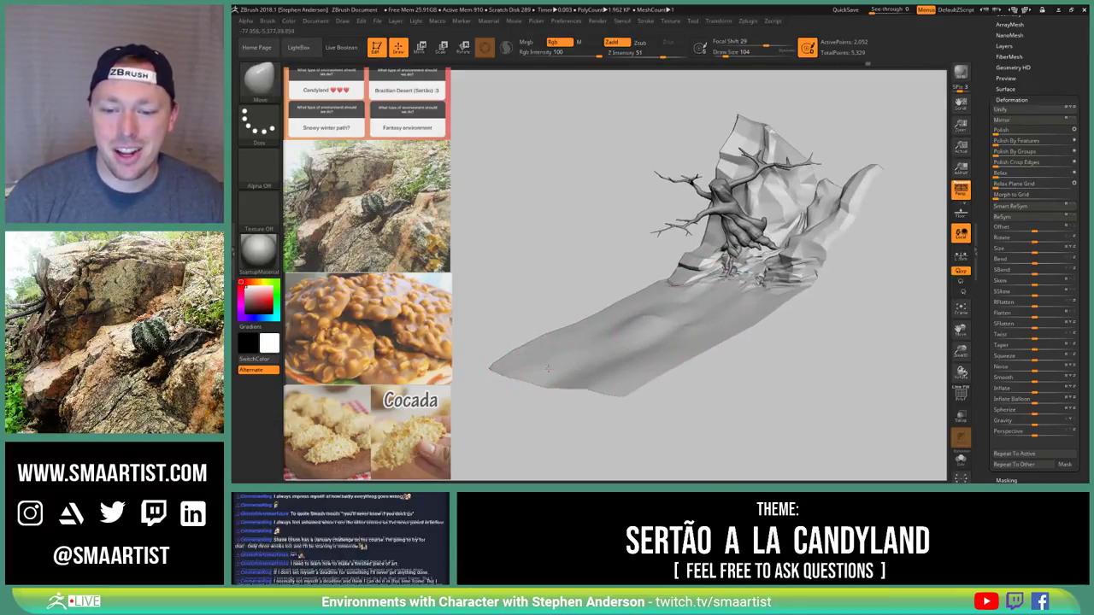
pyautogui.moveTo(554, 371)
pyautogui.mouseDown(button='right')
pyautogui.moveTo(574, 374)
pyautogui.moveTo(609, 339)
pyautogui.moveTo(672, 338)
pyautogui.moveTo(690, 353)
pyautogui.moveTo(926, 247)
pyautogui.moveTo(704, 317)
pyautogui.moveTo(720, 329)
pyautogui.mouseUp(button='right')
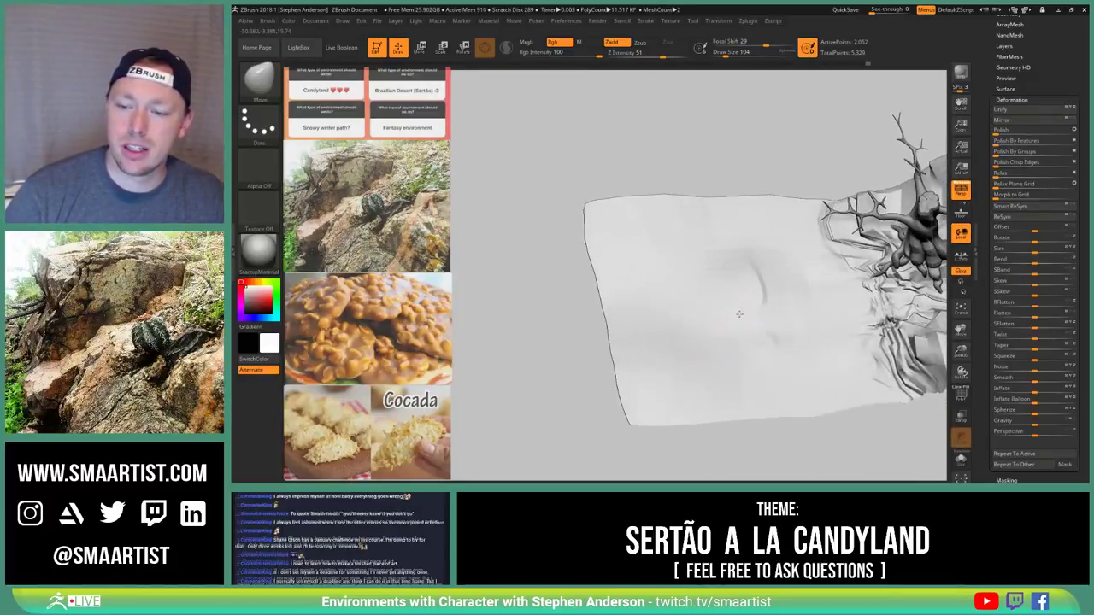
# Show the ground's wireframe and pull a small crease in its middle with the Move brush at draw size 38
pyautogui.hotkey('shift', 'f')
pyautogui.moveTo(701, 324); pyautogui.dragTo(712, 324, button='right')
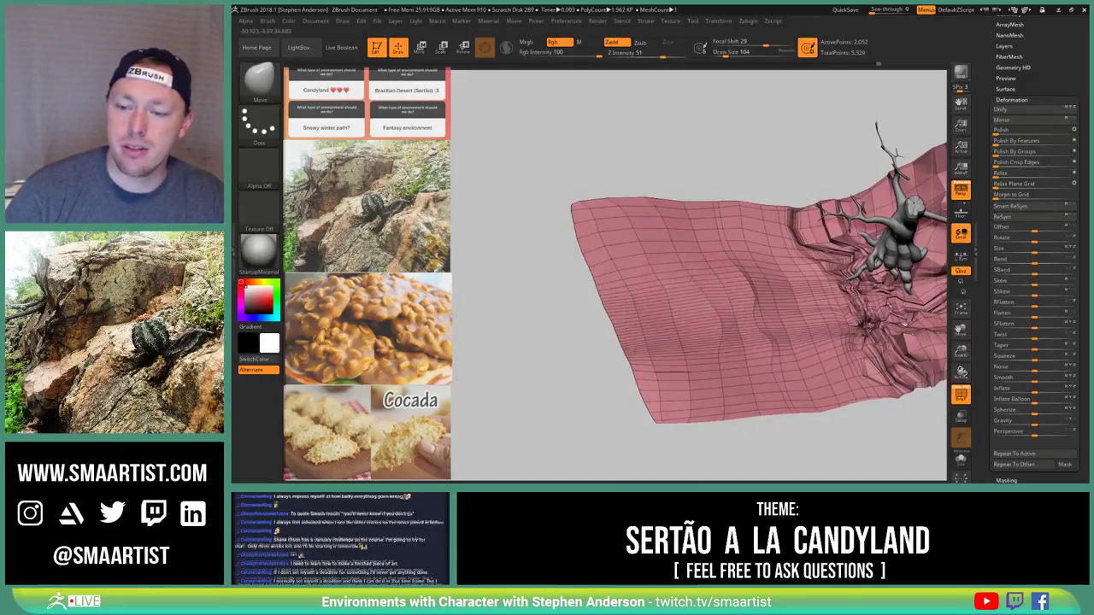
pyautogui.moveTo(725, 353); pyautogui.dragTo(713, 347, button='right')
pyautogui.press('s')
pyautogui.moveTo(717, 349); pyautogui.dragTo(733, 346)
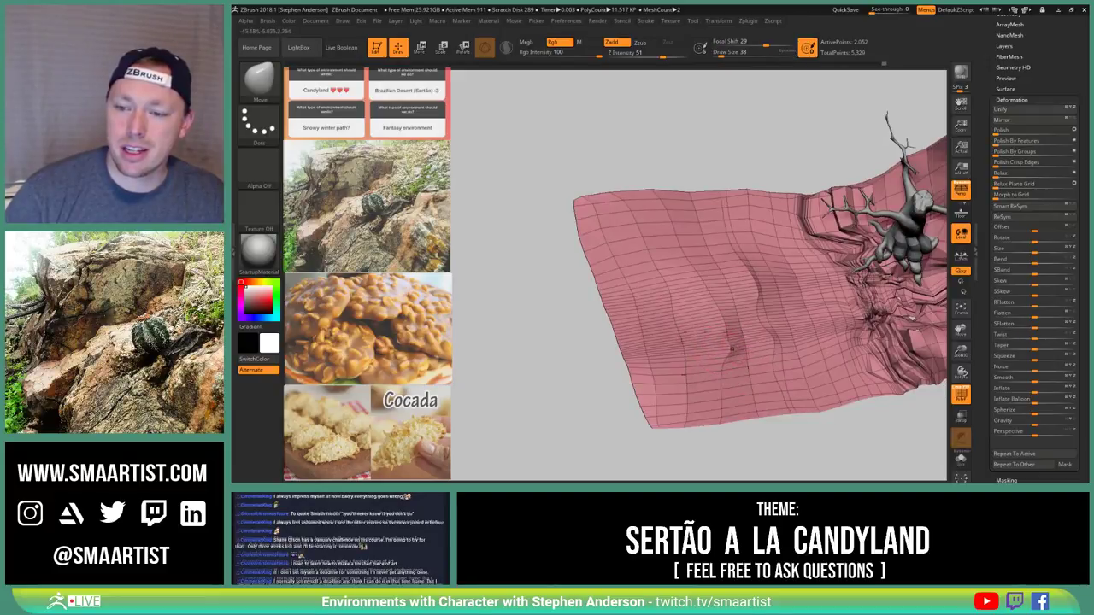
pyautogui.moveTo(732, 349); pyautogui.dragTo(736, 365, button='right')
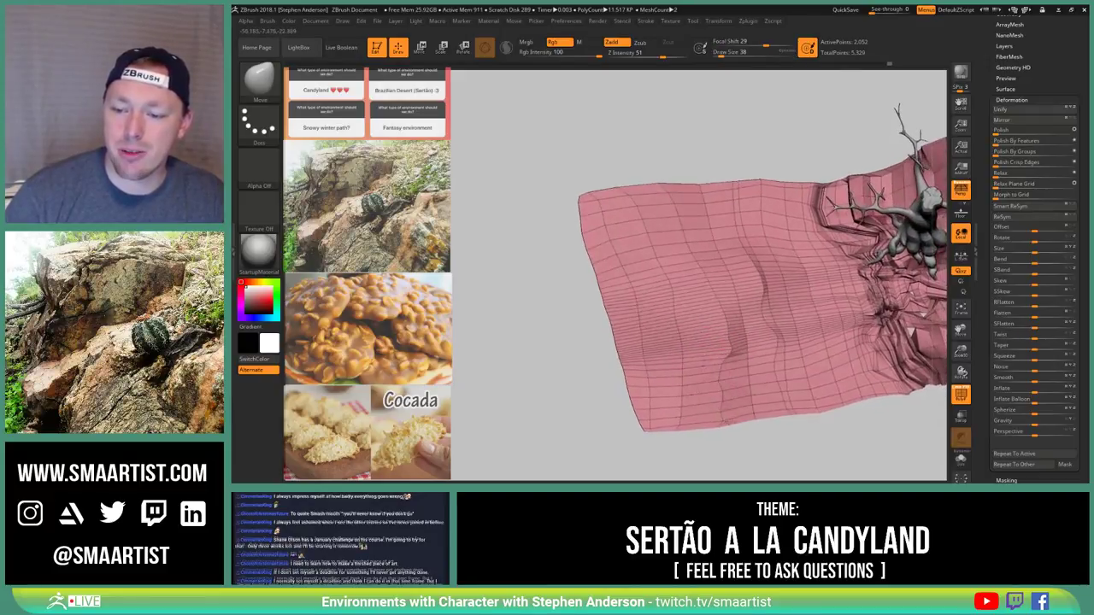
pyautogui.moveTo(730, 420)
pyautogui.mouseDown(button='right')
pyautogui.moveTo(791, 364)
pyautogui.moveTo(770, 341)
pyautogui.moveTo(737, 355)
pyautogui.mouseUp(button='right')
# Insert an edge loop across the flat ground beside the small crease with the ZModeler brush
pyautogui.press('b')
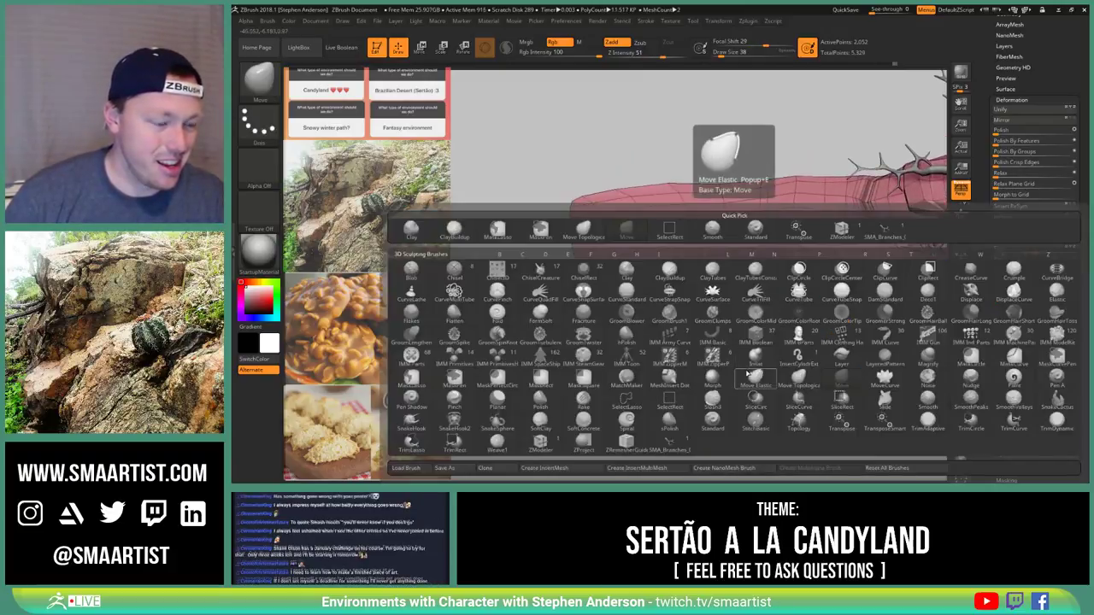
pyautogui.press('z')
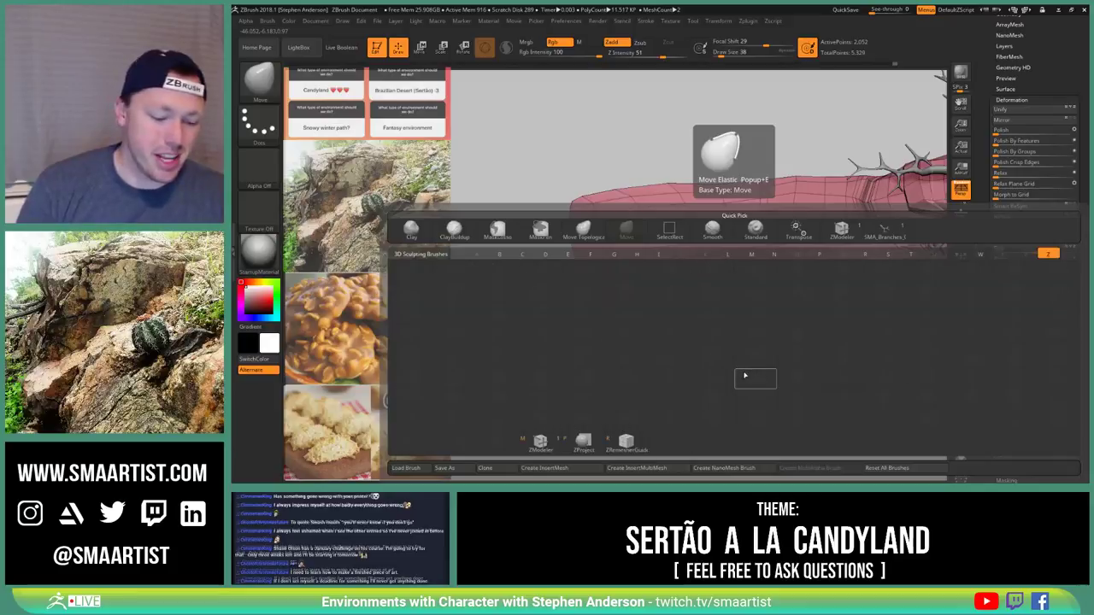
pyautogui.press('m')
pyautogui.moveTo(724, 344)
pyautogui.keyDown('ctrl'); pyautogui.mouseDown(button='right')
pyautogui.moveTo(751, 375)
pyautogui.moveTo(725, 308)
pyautogui.moveTo(707, 323)
pyautogui.mouseUp(button='right'); pyautogui.keyUp('ctrl')
pyautogui.press('space')
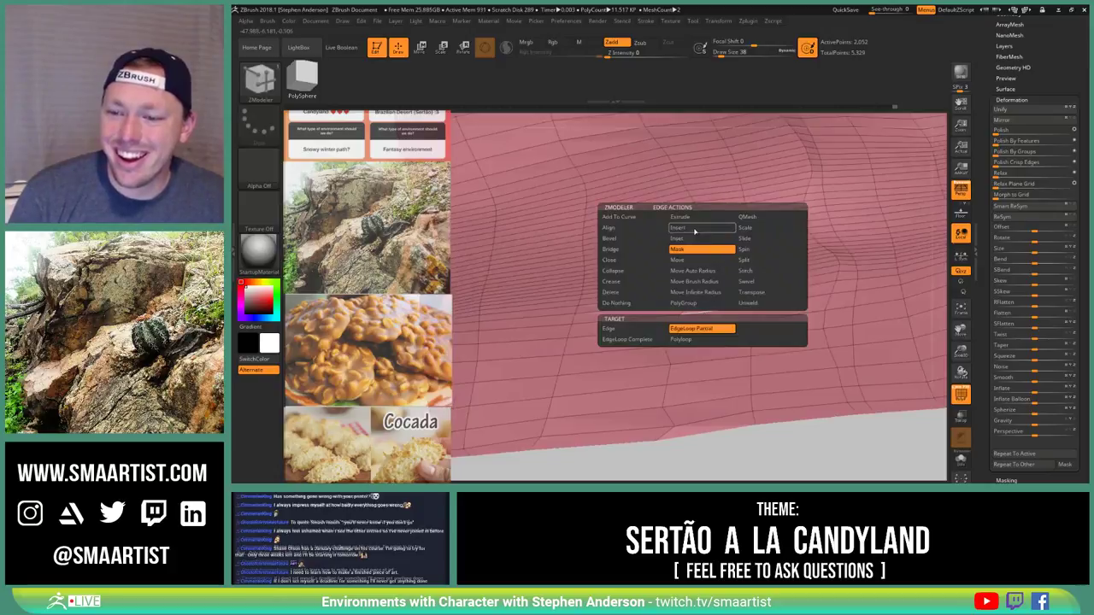
pyautogui.click(695, 232)
pyautogui.click(680, 347)
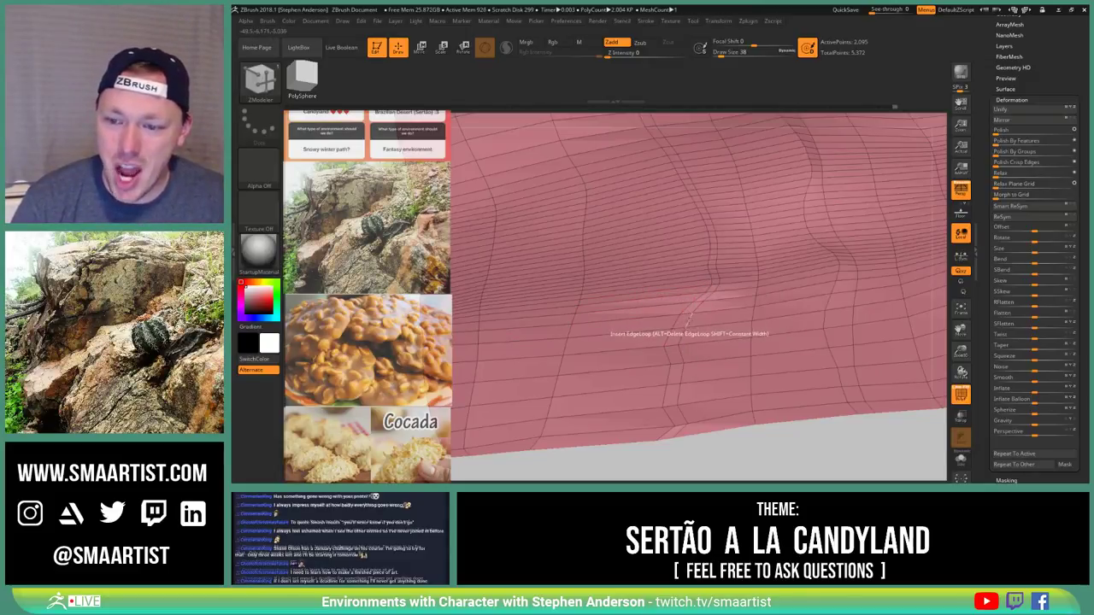
# Mask the band beside the inserted loop with ZModeler's Mask action targeting EdgeLoop Partial, and return to the Move brush
pyautogui.press('space')
pyautogui.click(679, 250)
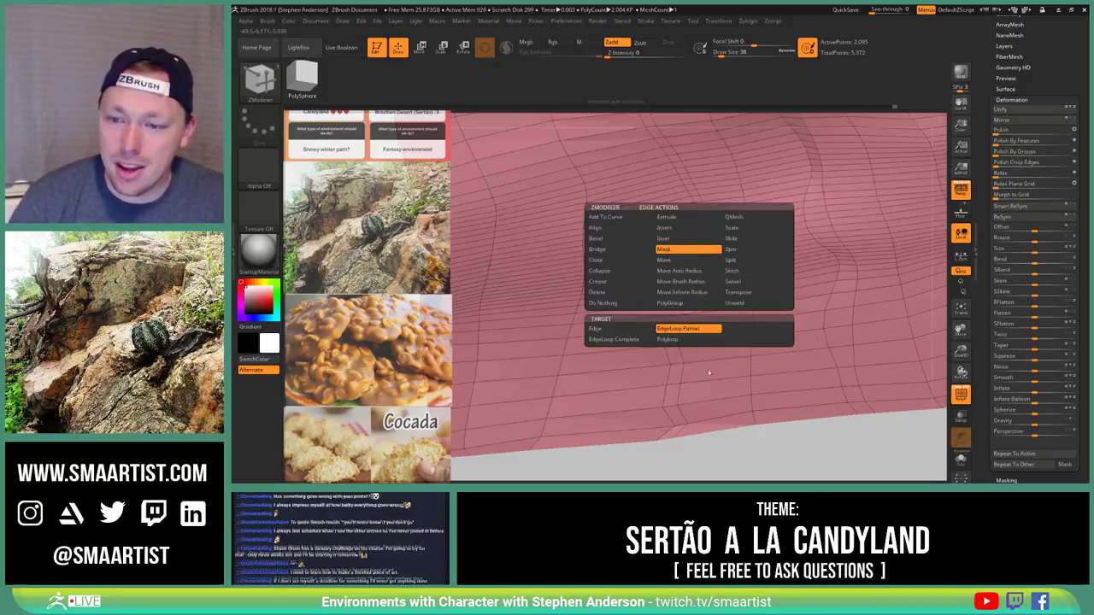
pyautogui.click(671, 351)
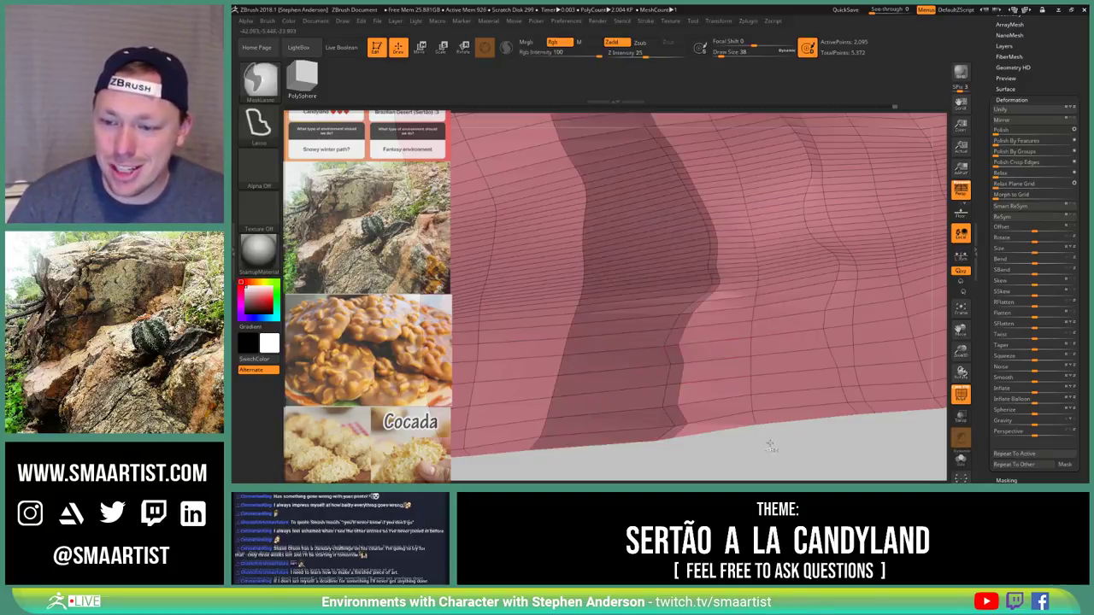
pyautogui.press('b')
pyautogui.press('m')
pyautogui.press('v')
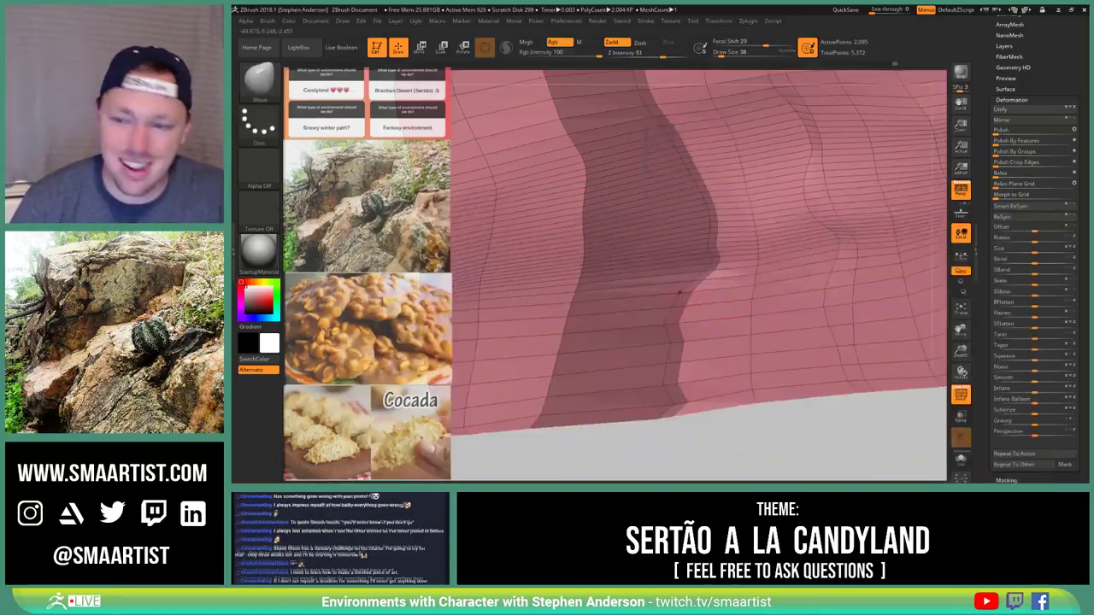
# Set the Move brush's draw size to 279 and invert the mask so only the ground band is editable
pyautogui.moveTo(773, 451); pyautogui.dragTo(741, 385)
pyautogui.press('s')
pyautogui.moveTo(723, 275); pyautogui.dragTo(730, 274)
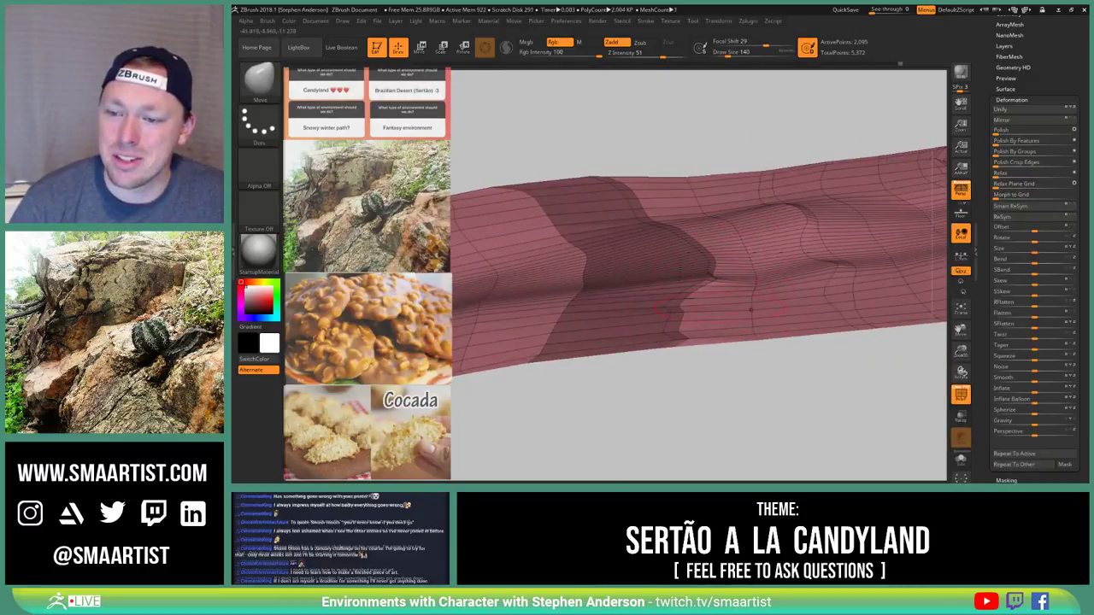
pyautogui.press('s')
pyautogui.moveTo(684, 285); pyautogui.dragTo(702, 285)
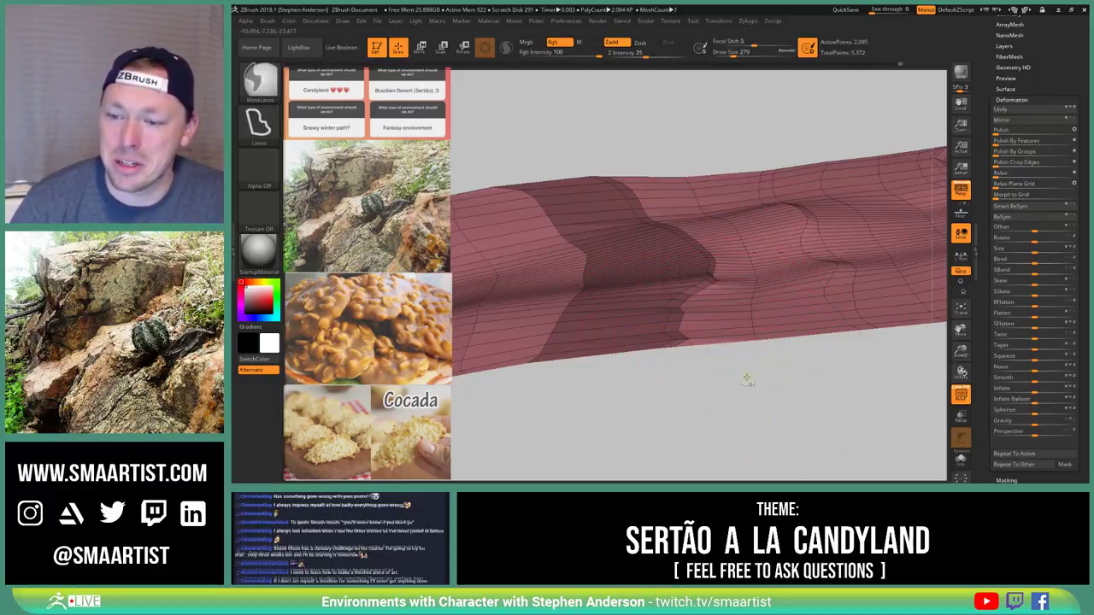
pyautogui.keyDown('shift'); pyautogui.moveTo(707, 318); pyautogui.dragTo(703, 259); pyautogui.keyUp('shift')
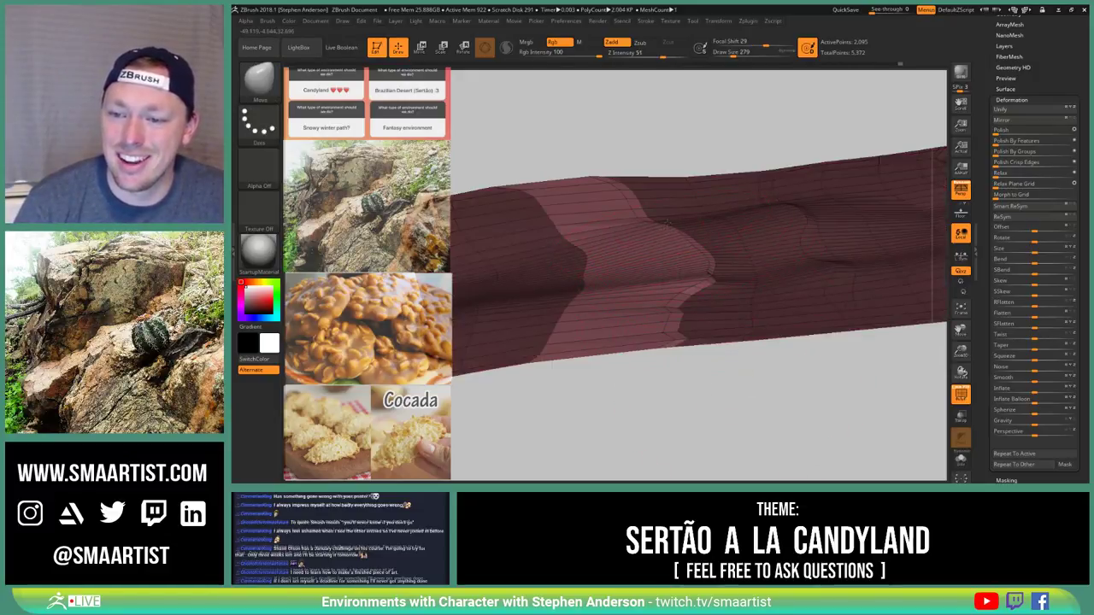
# Shift the unmasked ground band with the Move brush, checking the mask by inverting it twice, then clear the mask and hide the wireframe
pyautogui.moveTo(683, 227)
pyautogui.mouseDown(button='right')
pyautogui.moveTo(691, 317)
pyautogui.moveTo(691, 239)
pyautogui.moveTo(684, 253)
pyautogui.moveTo(716, 246)
pyautogui.moveTo(663, 224)
pyautogui.moveTo(674, 239)
pyautogui.mouseUp(button='right')
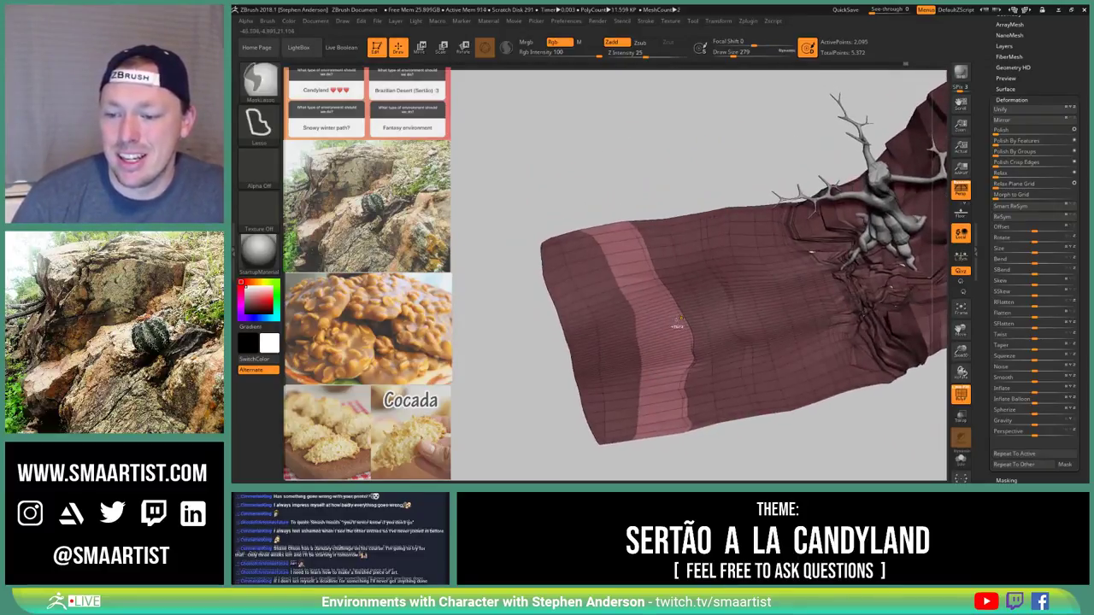
pyautogui.hotkey('ctrl', 'i')
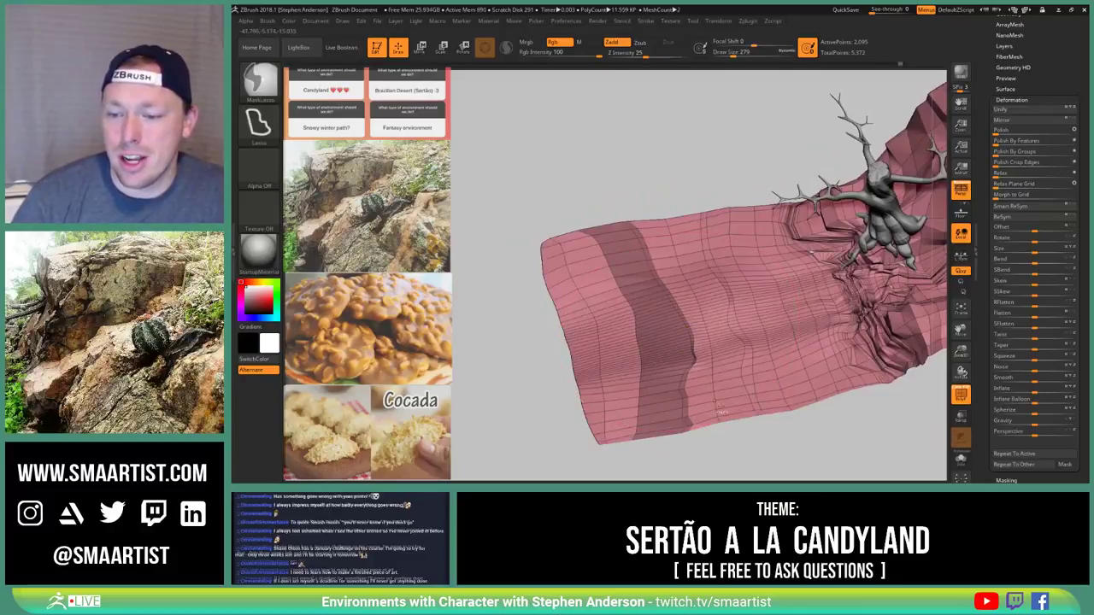
pyautogui.keyDown('ctrl'); pyautogui.click(739, 441); pyautogui.keyUp('ctrl')
pyautogui.moveTo(630, 380); pyautogui.dragTo(662, 354, button='right')
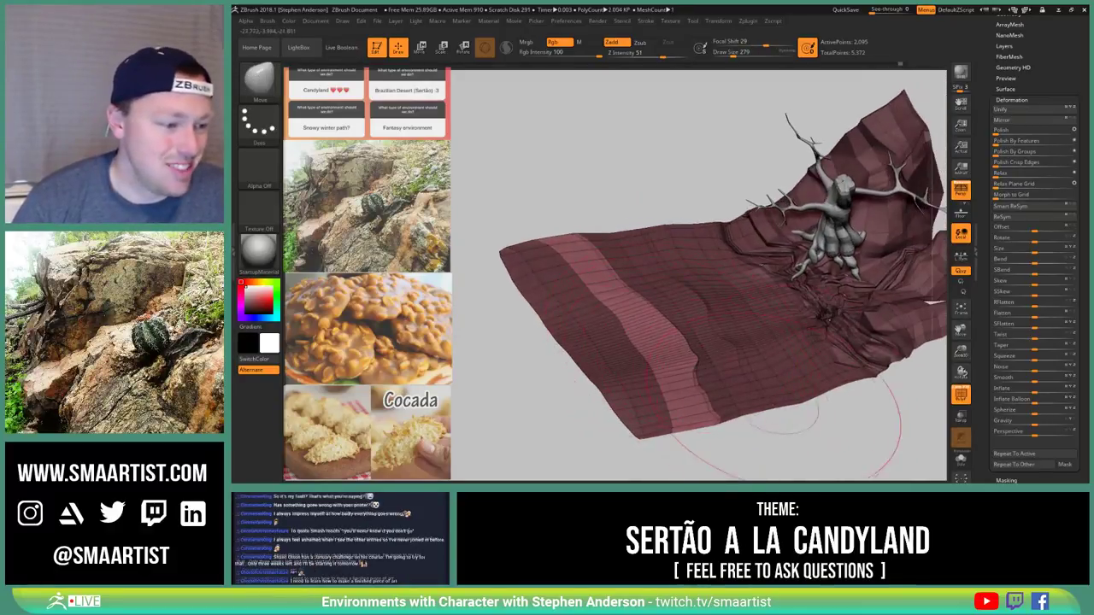
pyautogui.moveTo(813, 402); pyautogui.dragTo(719, 336)
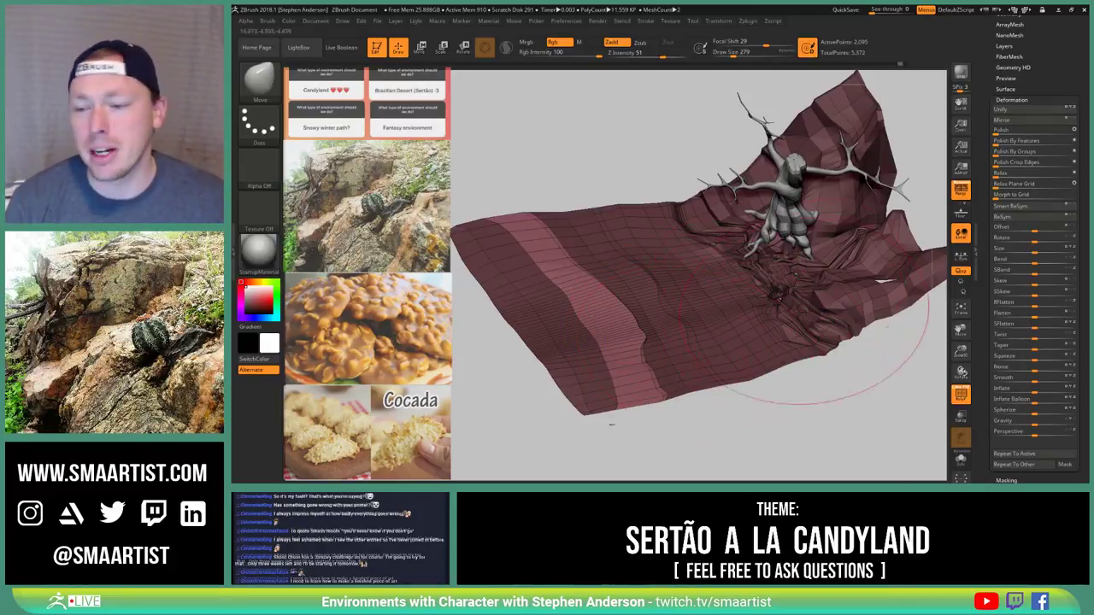
pyautogui.keyDown('ctrl'); pyautogui.moveTo(742, 407); pyautogui.dragTo(754, 410); pyautogui.keyUp('ctrl')
pyautogui.moveTo(754, 410); pyautogui.dragTo(711, 407, button='right')
pyautogui.hotkey('shift', 'f')
# Smooth the harsh crease left across the flat ground, reducing the brush to draw size 130 for the remaining spots
pyautogui.moveTo(693, 300); pyautogui.dragTo(671, 291, button='right')
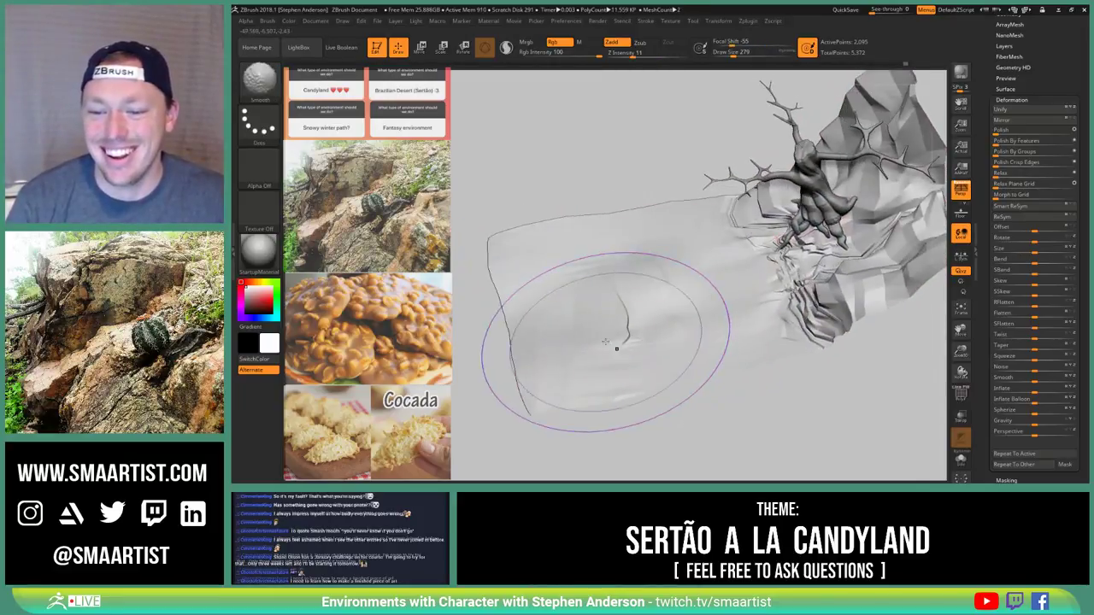
pyautogui.keyDown('shift'); pyautogui.moveTo(618, 347); pyautogui.dragTo(662, 401); pyautogui.keyUp('shift')
pyautogui.moveTo(662, 401)
pyautogui.mouseDown(button='right')
pyautogui.moveTo(689, 427)
pyautogui.moveTo(677, 401)
pyautogui.mouseUp(button='right')
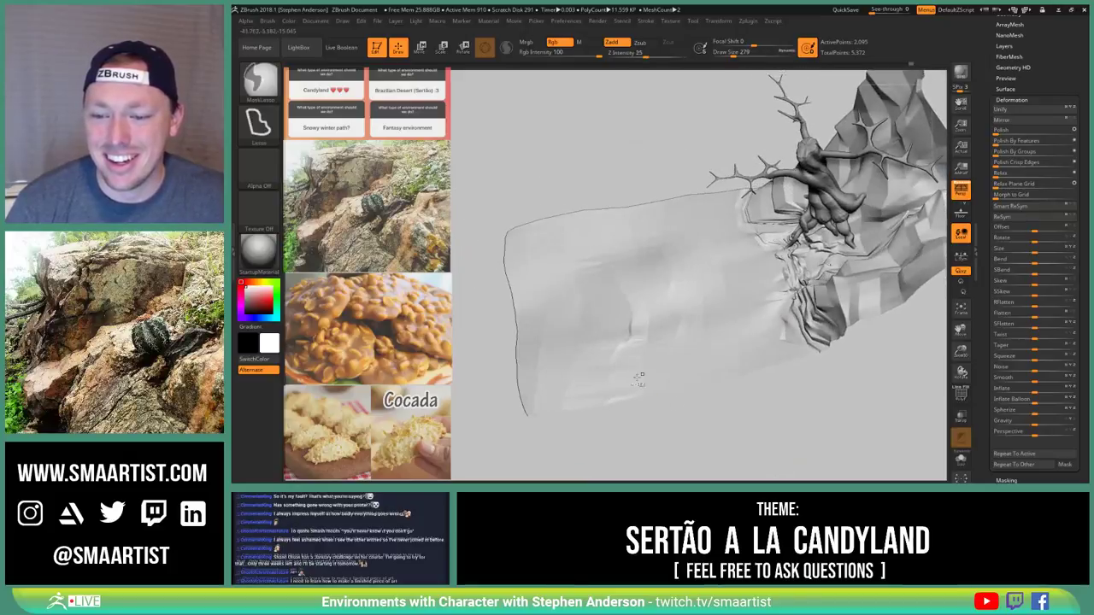
pyautogui.press('s')
pyautogui.moveTo(640, 312)
pyautogui.mouseDown()
pyautogui.moveTo(616, 341)
pyautogui.moveTo(622, 332)
pyautogui.mouseUp()
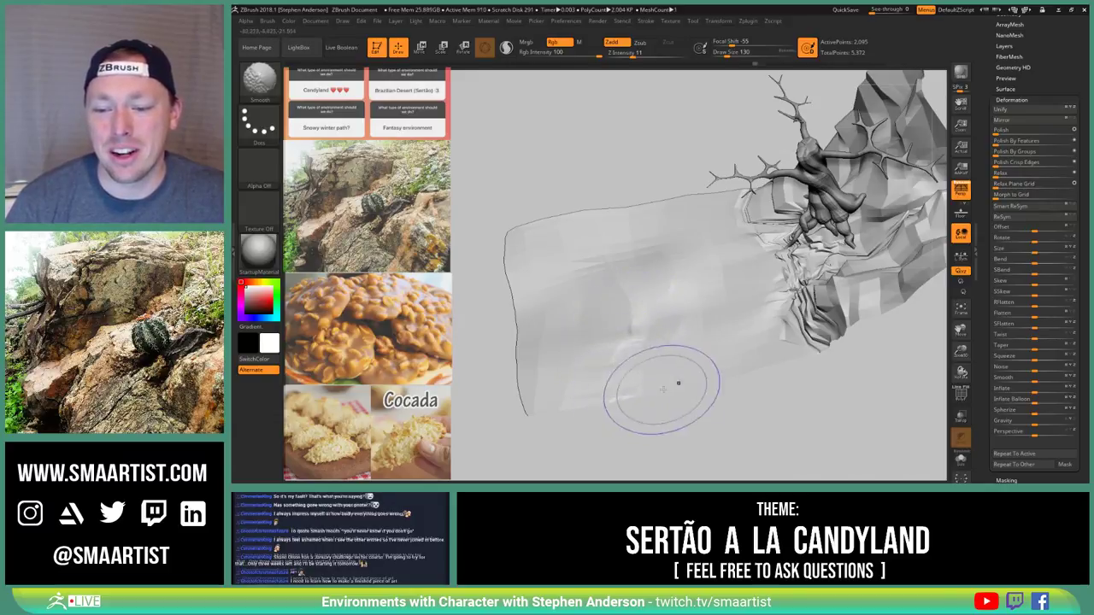
# Shape a wavy raised ledge across the front of the ground with the Move brush at draw size 130
pyautogui.moveTo(799, 421); pyautogui.dragTo(799, 348, button='right')
pyautogui.moveTo(798, 347); pyautogui.dragTo(802, 377)
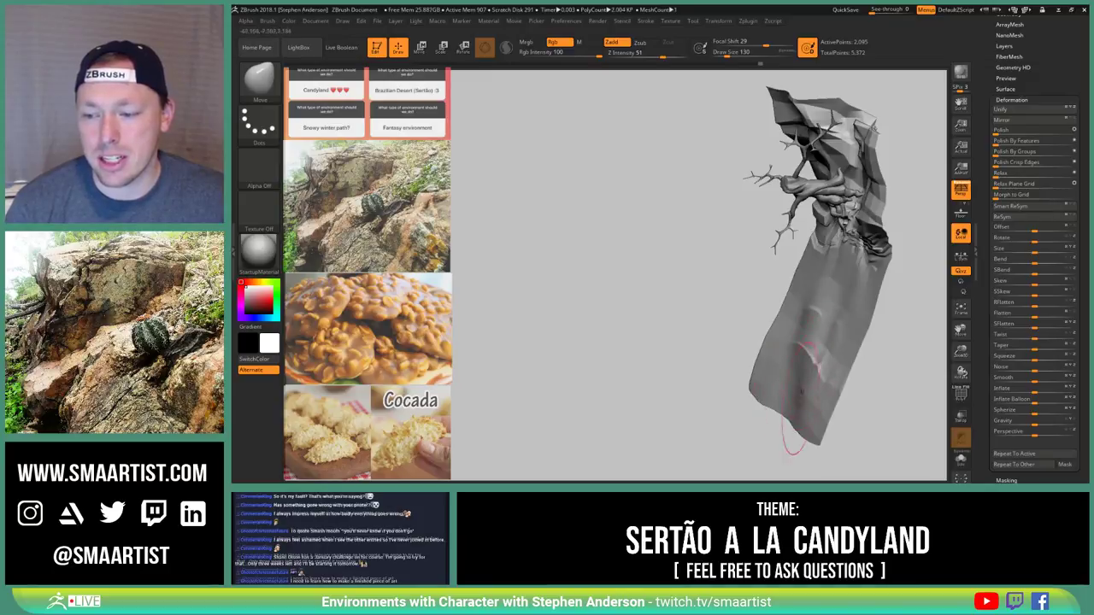
pyautogui.moveTo(796, 382)
pyautogui.mouseDown(button='right')
pyautogui.moveTo(827, 385)
pyautogui.moveTo(820, 366)
pyautogui.moveTo(836, 412)
pyautogui.moveTo(821, 370)
pyautogui.mouseUp(button='right')
pyautogui.moveTo(841, 386)
pyautogui.mouseDown()
pyautogui.moveTo(848, 400)
pyautogui.moveTo(801, 374)
pyautogui.mouseUp()
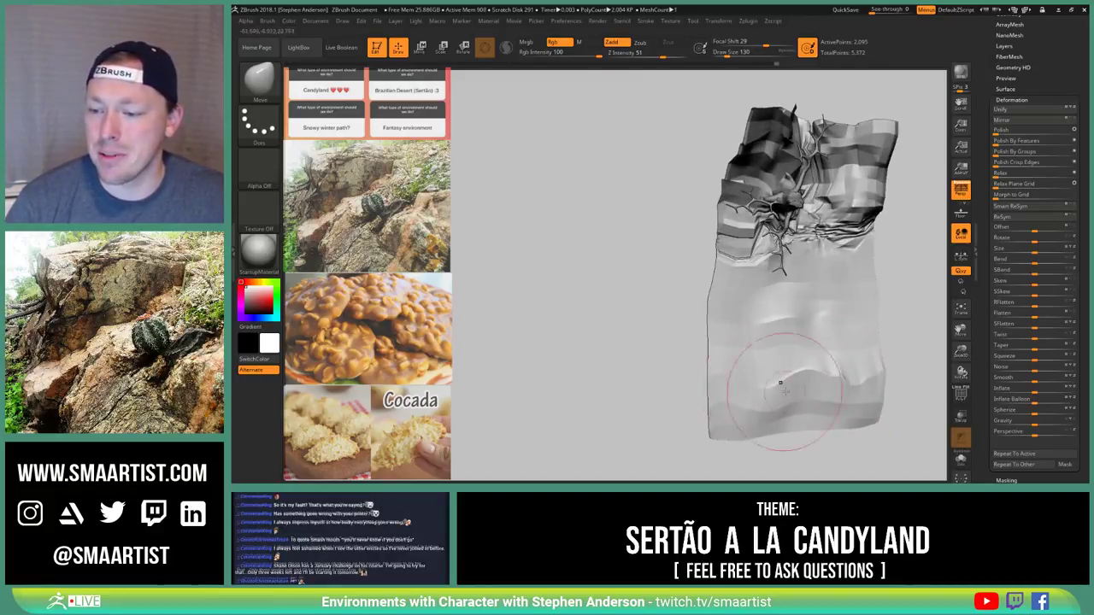
pyautogui.moveTo(839, 416)
pyautogui.mouseDown(button='right')
pyautogui.moveTo(872, 338)
pyautogui.moveTo(803, 320)
pyautogui.mouseUp(button='right')
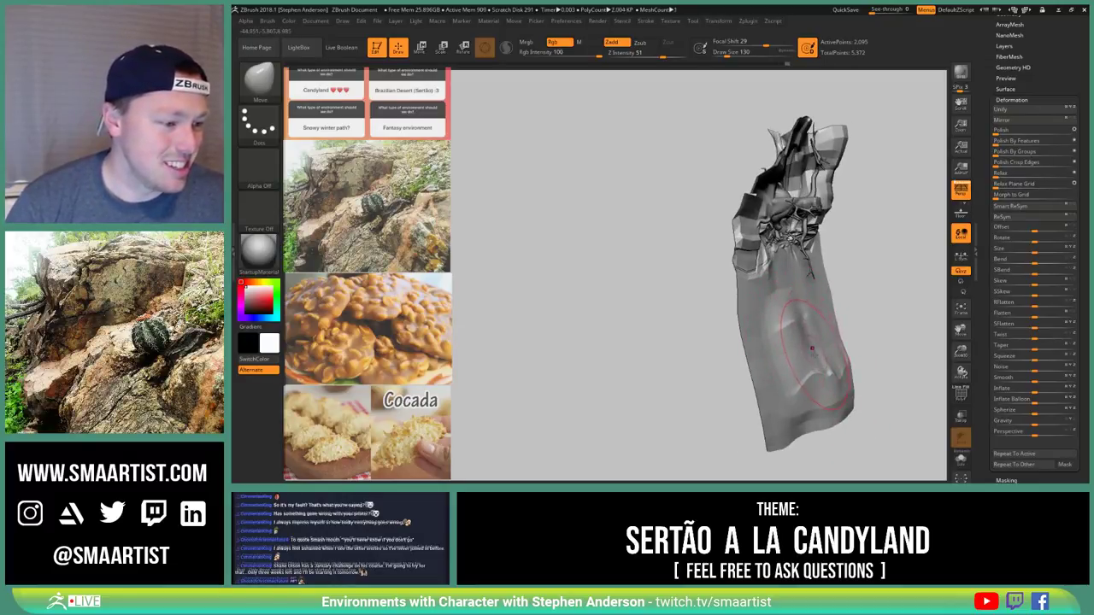
# Set the Move brush's draw size to 104 and pull the ground relief nearer the tree into a curved ledge
pyautogui.moveTo(812, 347)
pyautogui.mouseDown(button='right')
pyautogui.moveTo(830, 354)
pyautogui.moveTo(813, 324)
pyautogui.moveTo(777, 318)
pyautogui.moveTo(833, 361)
pyautogui.moveTo(663, 273)
pyautogui.moveTo(685, 249)
pyautogui.mouseUp(button='right')
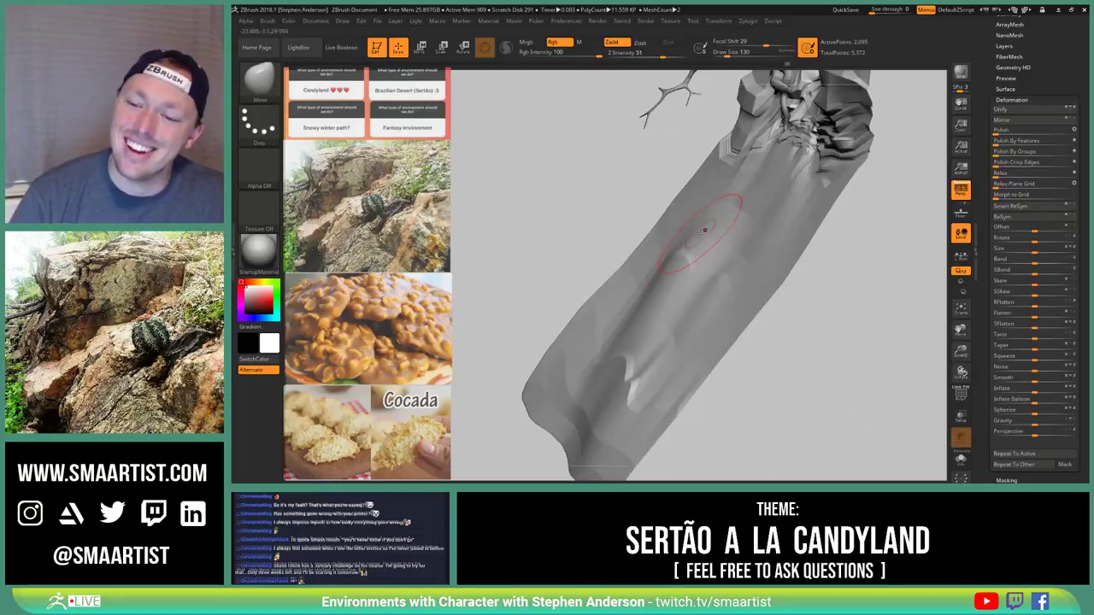
pyautogui.press('space')
pyautogui.press('s')
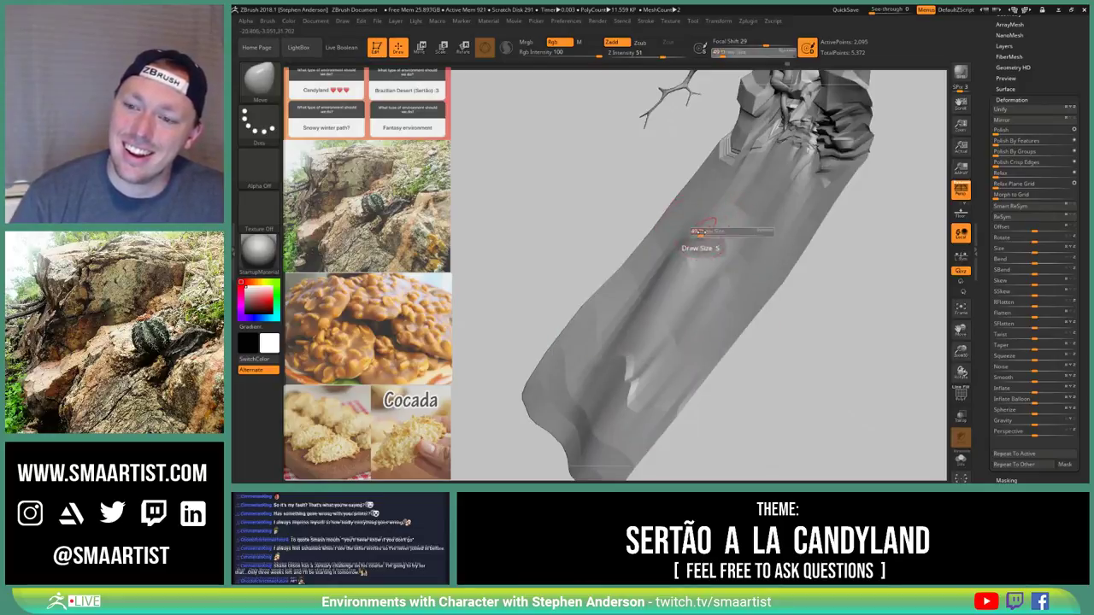
pyautogui.click(703, 232)
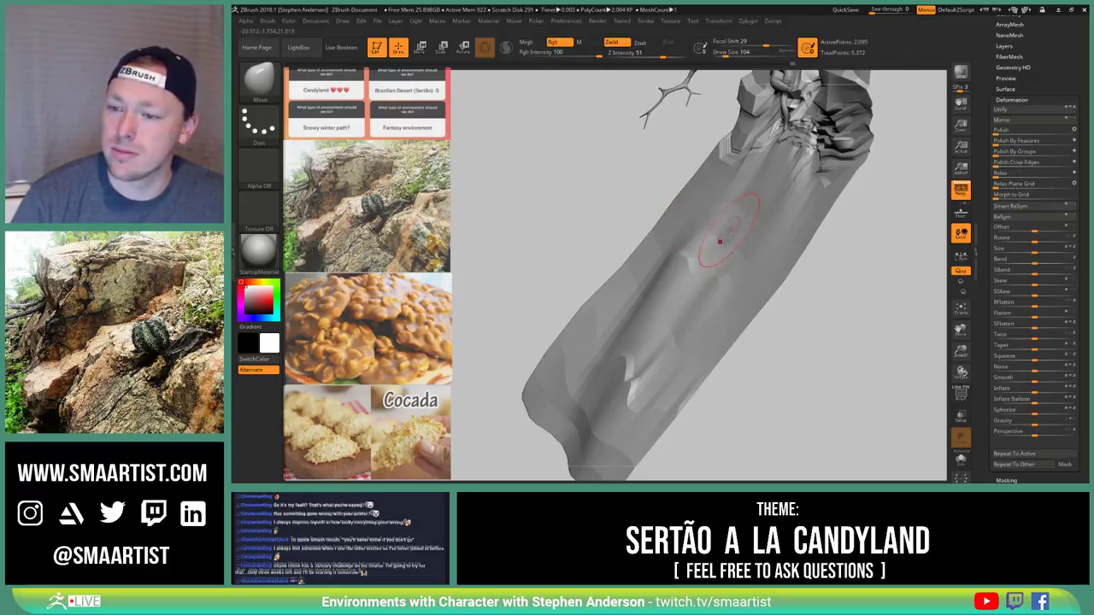
pyautogui.moveTo(727, 247); pyautogui.dragTo(716, 256)
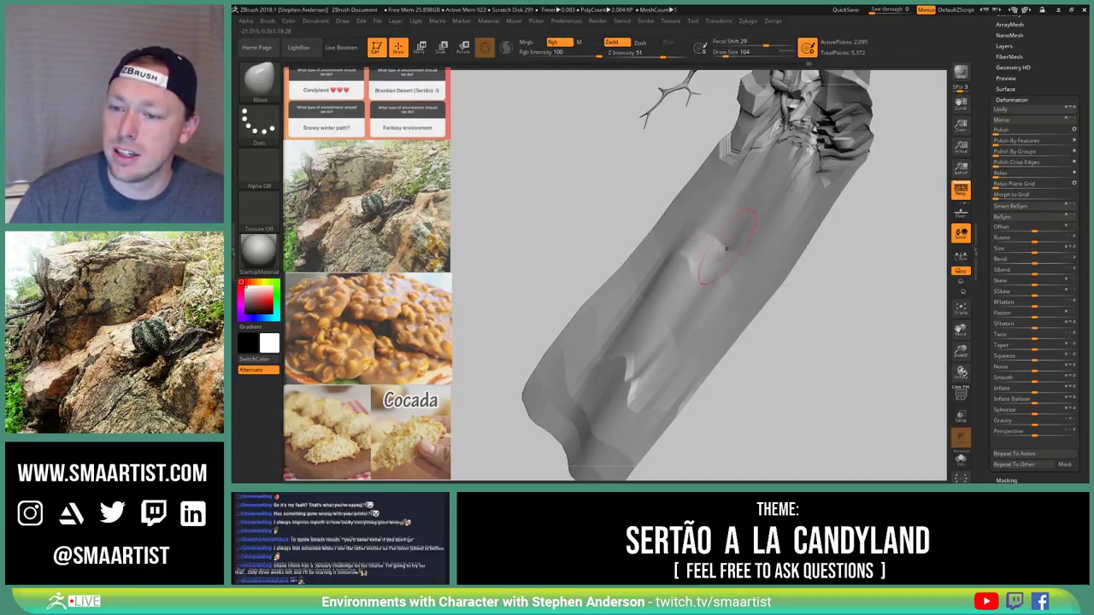
pyautogui.moveTo(725, 248)
pyautogui.mouseDown(button='right')
pyautogui.moveTo(770, 253)
pyautogui.moveTo(733, 248)
pyautogui.mouseUp(button='right')
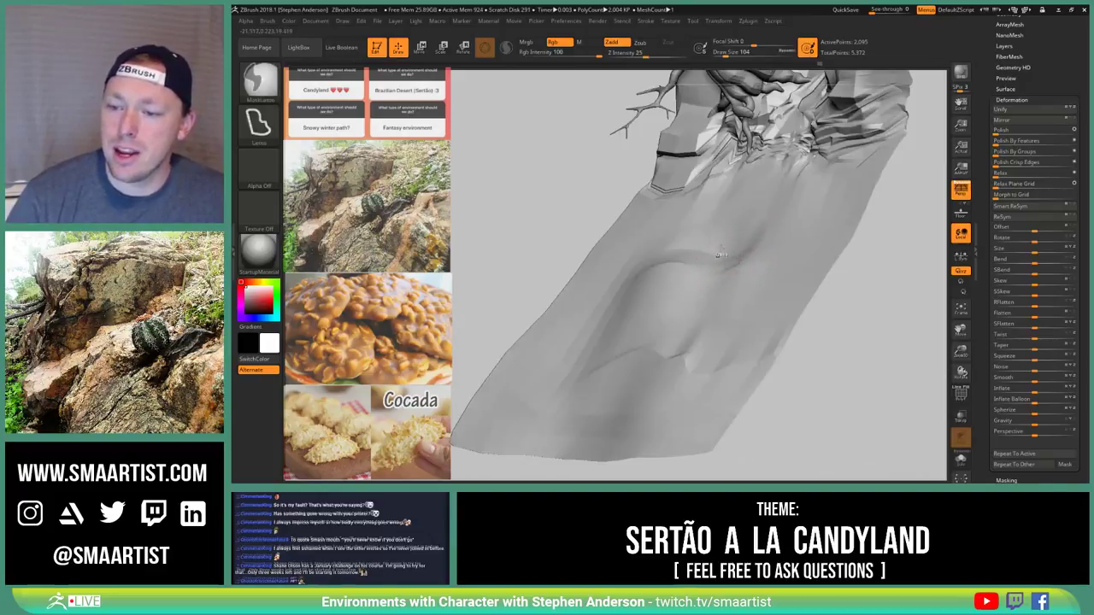
pyautogui.moveTo(736, 261)
pyautogui.keyDown('ctrl'); pyautogui.mouseDown(button='right')
pyautogui.moveTo(710, 222)
pyautogui.moveTo(762, 265)
pyautogui.moveTo(769, 200)
pyautogui.moveTo(679, 260)
pyautogui.mouseUp(button='right'); pyautogui.keyUp('ctrl')
pyautogui.moveTo(680, 261); pyautogui.dragTo(671, 308, button='right')
pyautogui.keyDown('ctrl'); pyautogui.moveTo(631, 262); pyautogui.dragTo(661, 301, button='right'); pyautogui.keyUp('ctrl')
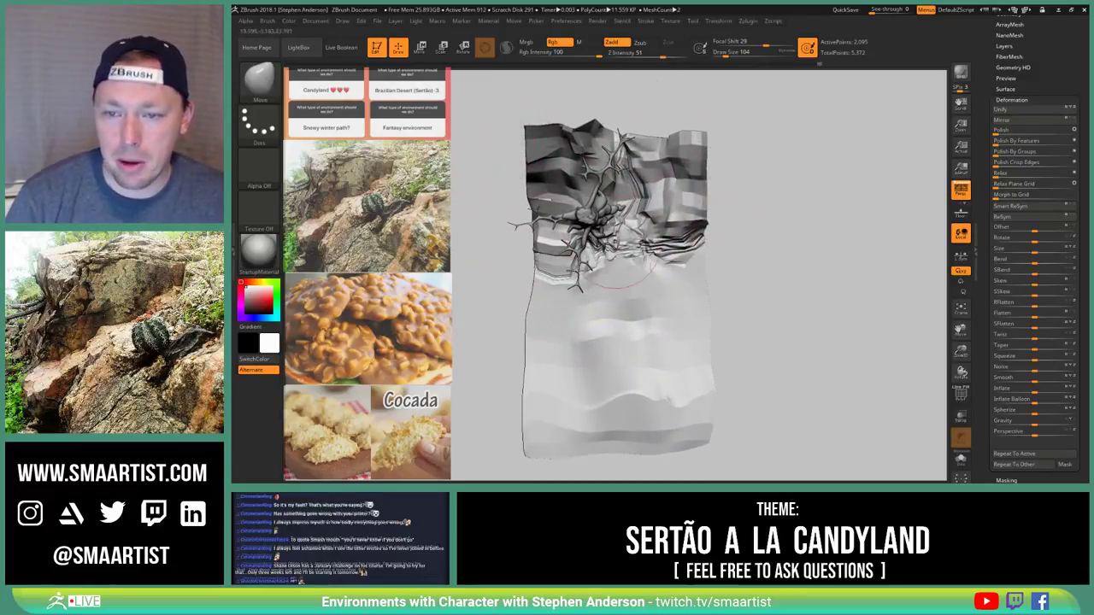
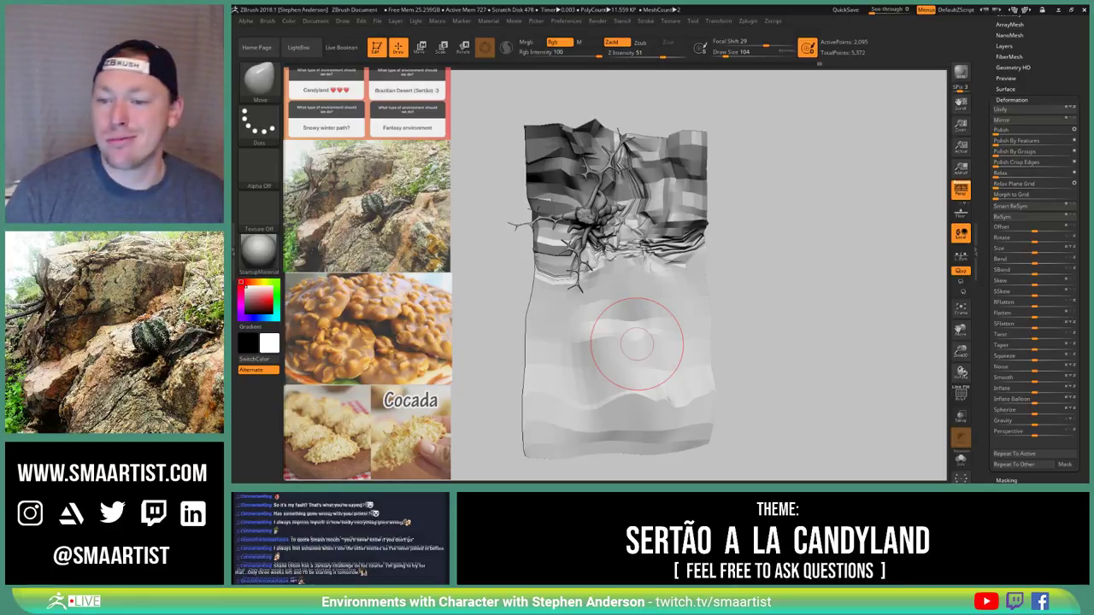
pyautogui.moveTo(795, 306)
pyautogui.mouseDown()
pyautogui.moveTo(786, 268)
pyautogui.moveTo(733, 312)
pyautogui.mouseUp()
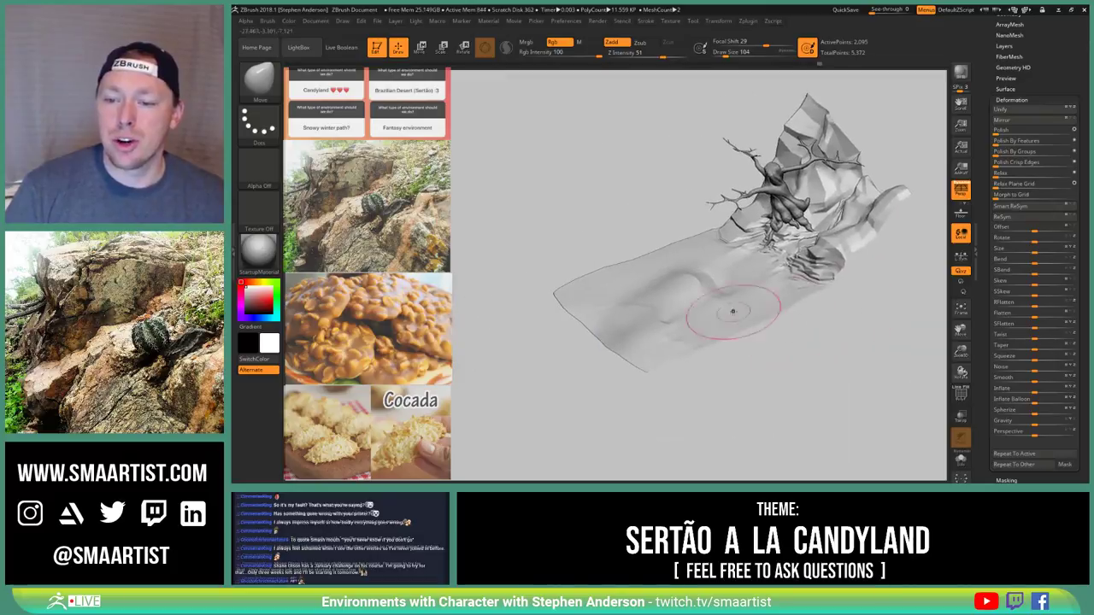
pyautogui.moveTo(674, 295)
pyautogui.mouseDown(button='right')
pyautogui.moveTo(689, 306)
pyautogui.moveTo(667, 337)
pyautogui.moveTo(656, 332)
pyautogui.mouseUp(button='right')
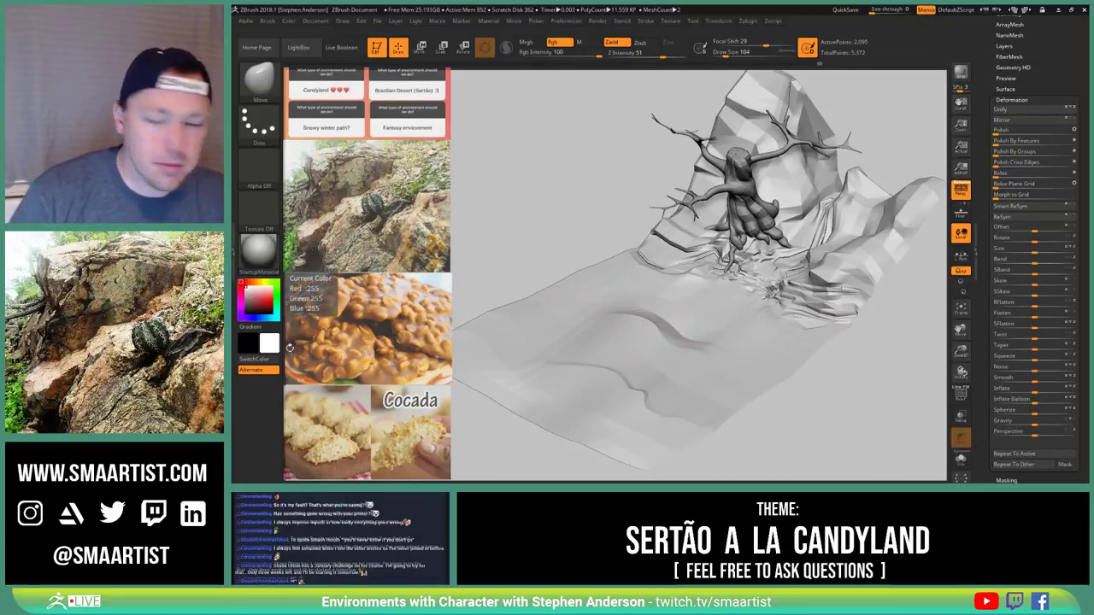
# Load the IMM Primitives brush and look through its insert meshes and creation options, picking the TetraSphere
pyautogui.moveTo(585, 320); pyautogui.dragTo(581, 348, button='right')
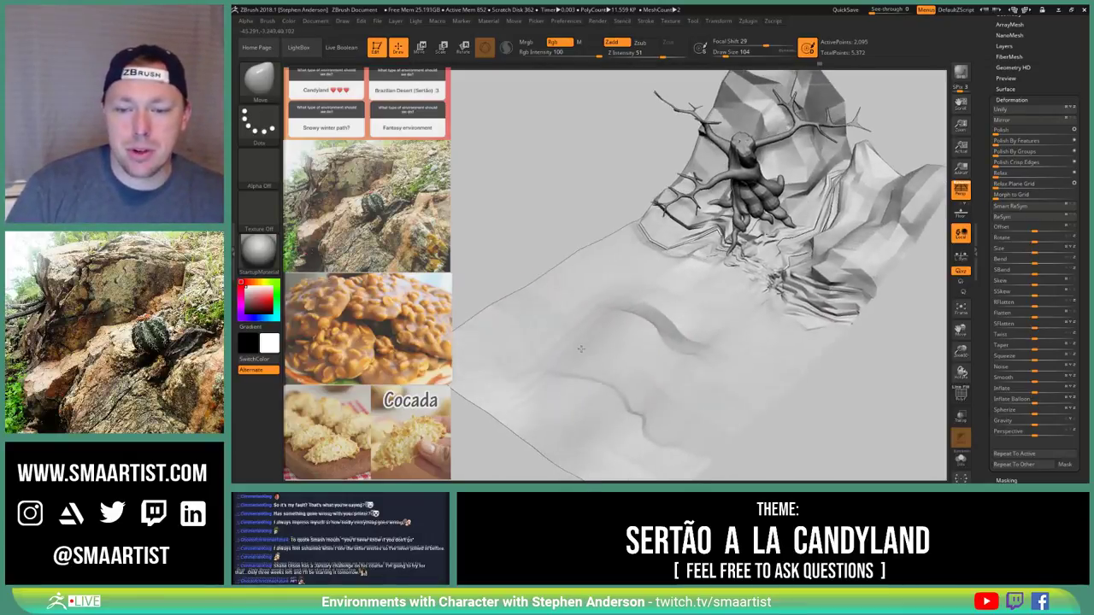
pyautogui.moveTo(581, 349); pyautogui.dragTo(564, 342)
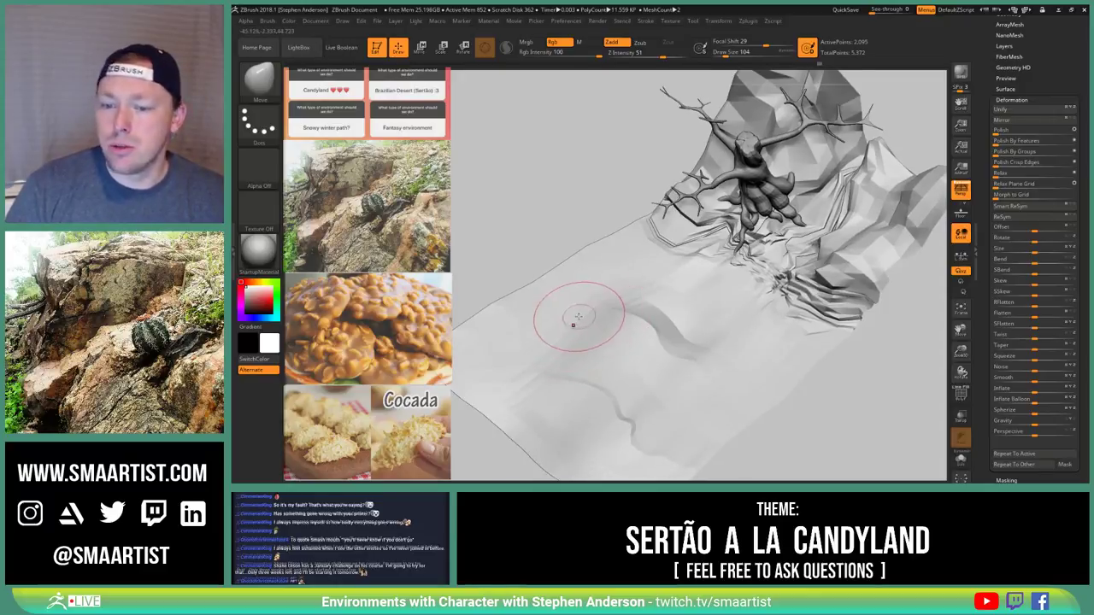
pyautogui.press('b')
pyautogui.press('i')
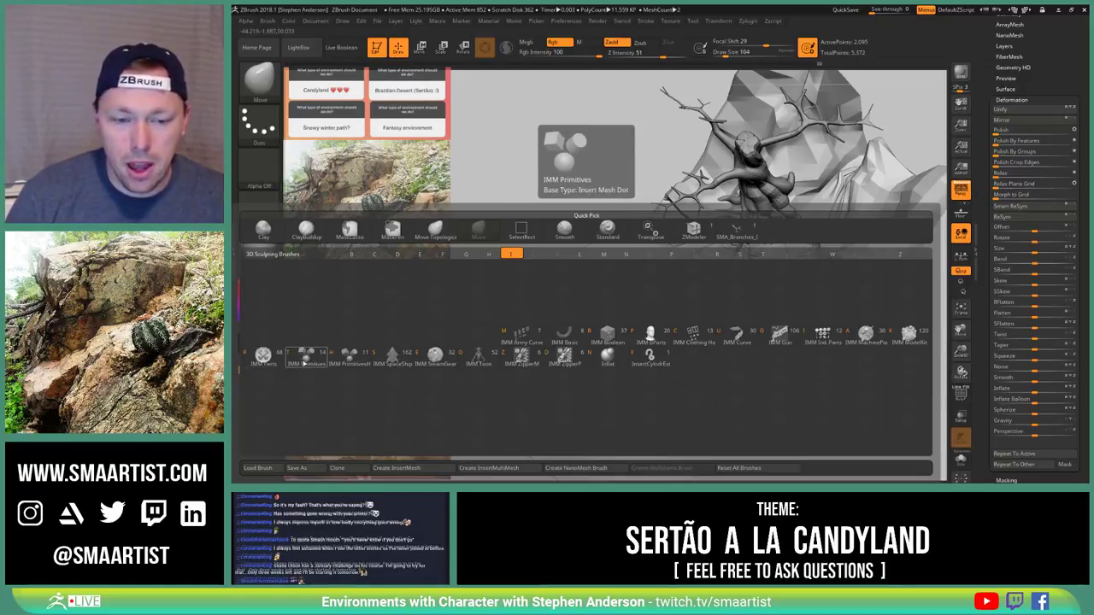
pyautogui.click(306, 360)
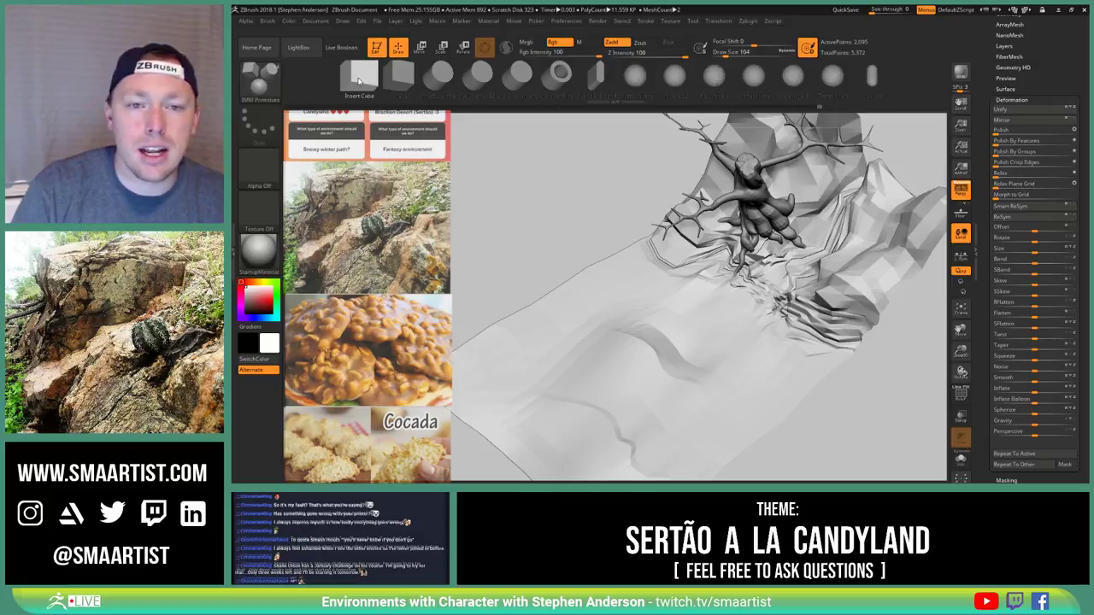
pyautogui.click(268, 21)
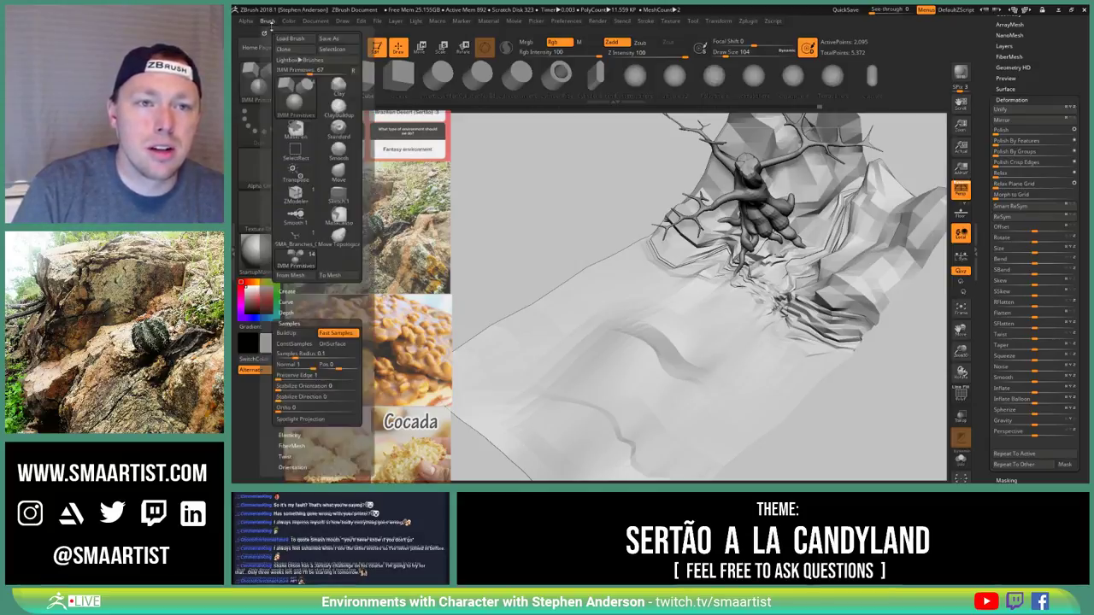
pyautogui.click(289, 291)
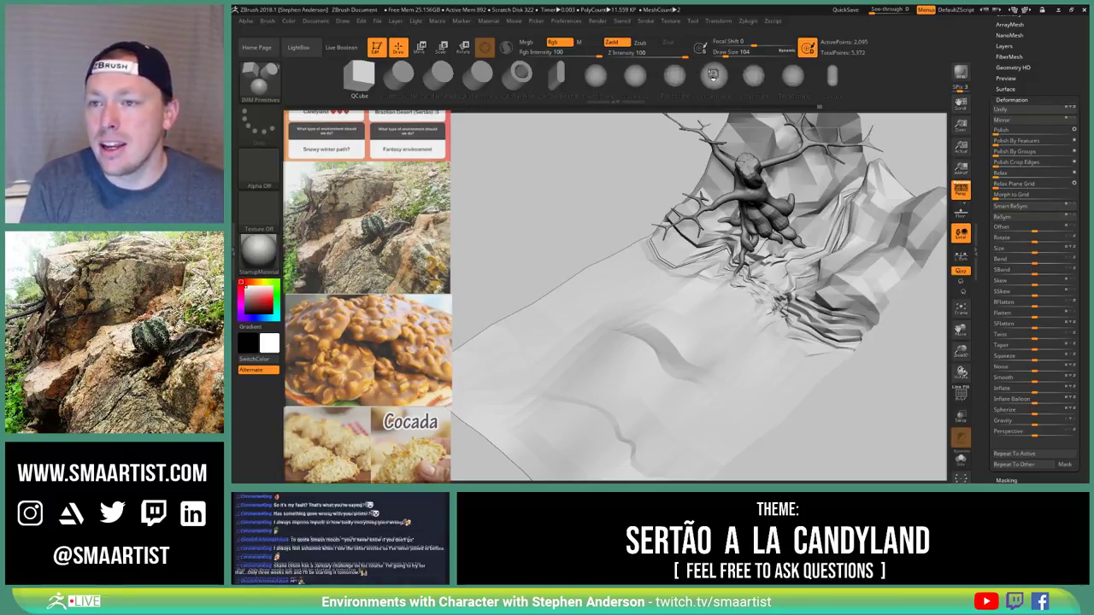
pyautogui.click(713, 76)
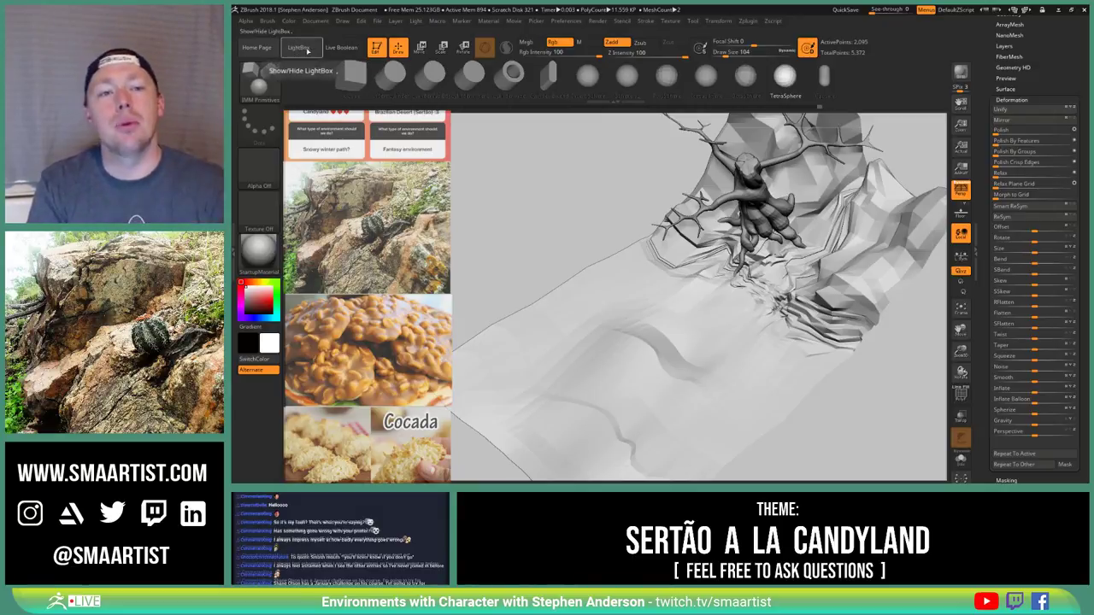
pyautogui.click(267, 21)
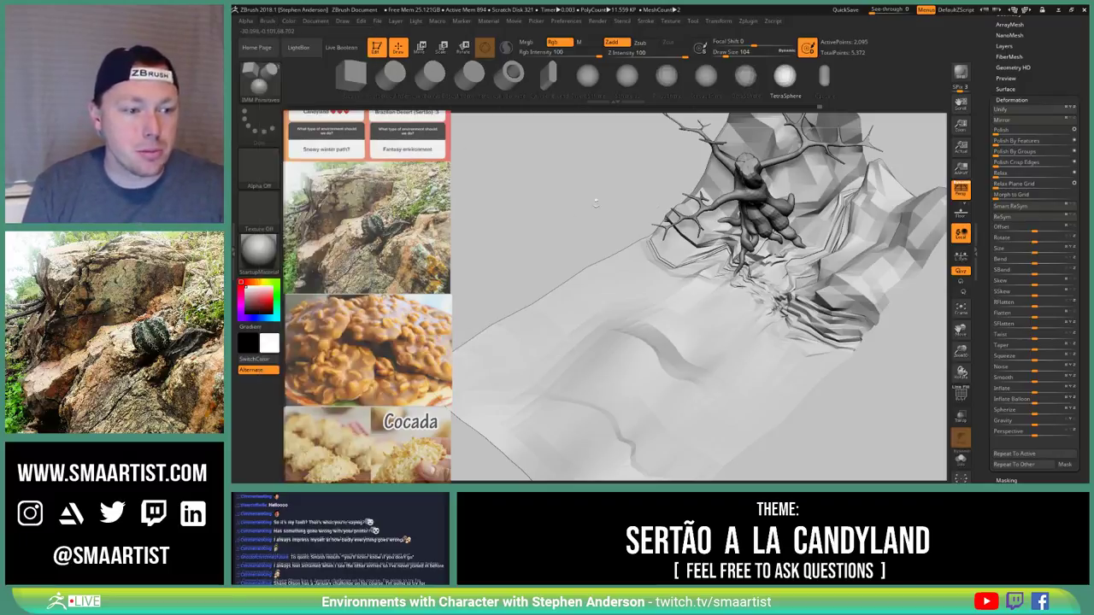
# Make the twisted tree the active subtool and switch to the Move brush
pyautogui.moveTo(556, 217)
pyautogui.mouseDown()
pyautogui.moveTo(555, 236)
pyautogui.moveTo(571, 229)
pyautogui.moveTo(529, 272)
pyautogui.moveTo(547, 201)
pyautogui.mouseUp()
pyautogui.moveTo(758, 299)
pyautogui.mouseDown(button='right')
pyautogui.moveTo(727, 305)
pyautogui.moveTo(772, 308)
pyautogui.moveTo(788, 282)
pyautogui.moveTo(779, 308)
pyautogui.mouseUp(button='right')
pyautogui.moveTo(802, 284)
pyautogui.mouseDown()
pyautogui.moveTo(675, 278)
pyautogui.moveTo(732, 249)
pyautogui.moveTo(769, 277)
pyautogui.moveTo(743, 334)
pyautogui.moveTo(657, 309)
pyautogui.moveTo(742, 322)
pyautogui.moveTo(812, 292)
pyautogui.mouseUp()
pyautogui.moveTo(694, 294); pyautogui.dragTo(693, 298)
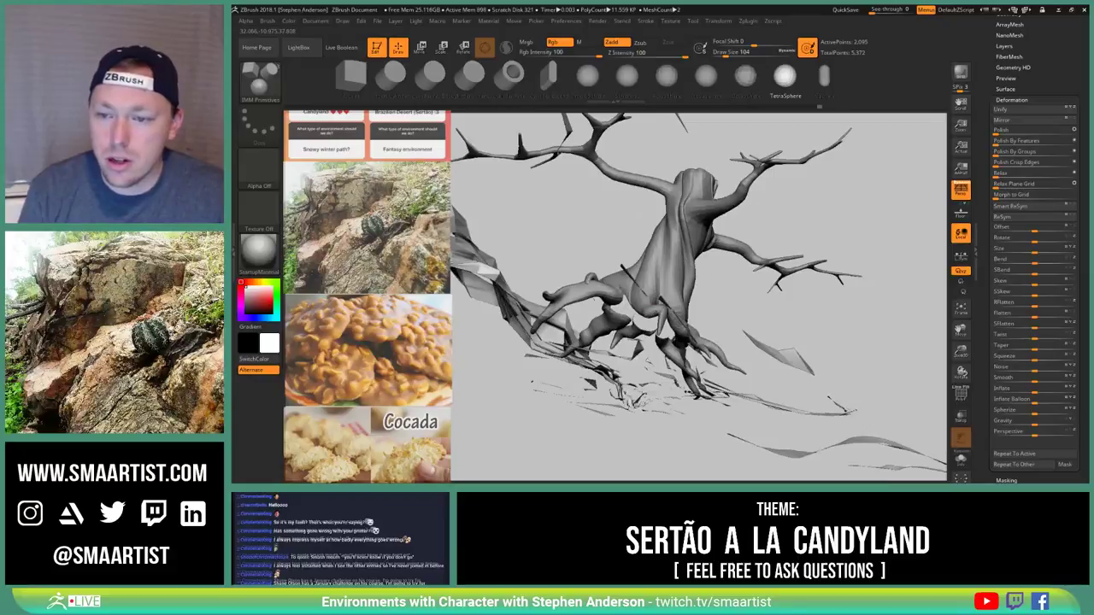
pyautogui.keyDown('alt'); pyautogui.click(697, 273); pyautogui.keyUp('alt')
pyautogui.press('b')
pyautogui.press('m')
pyautogui.press('v')
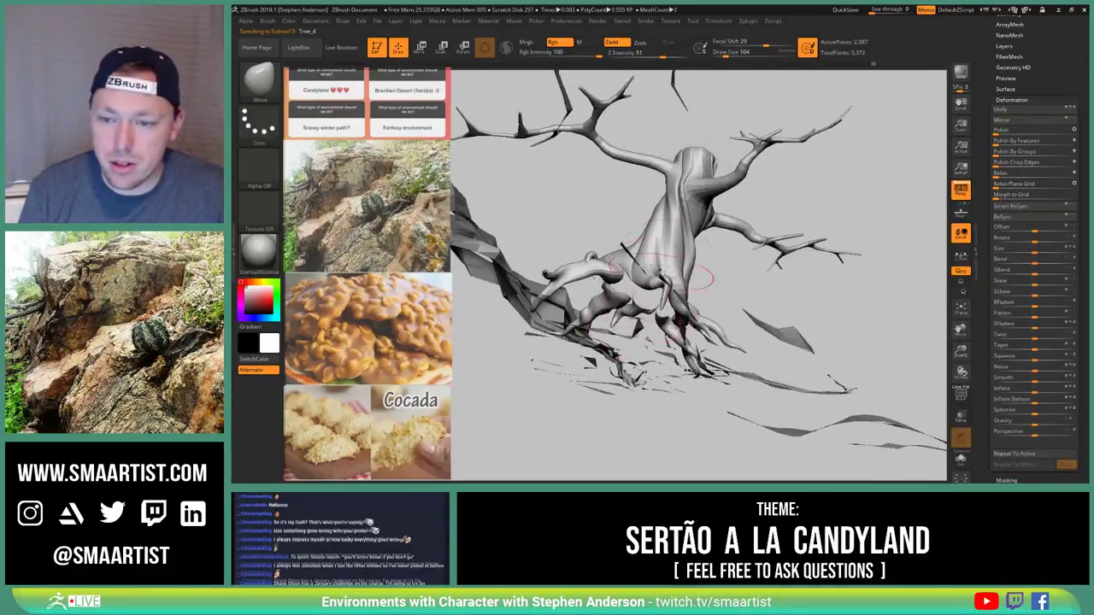
# Set the Move brush's draw size to 67 and adjust the tree's roots on the side facing the rock wall
pyautogui.moveTo(808, 295)
pyautogui.mouseDown()
pyautogui.moveTo(824, 393)
pyautogui.moveTo(812, 308)
pyautogui.mouseUp()
pyautogui.press('s')
pyautogui.moveTo(663, 294)
pyautogui.mouseDown()
pyautogui.moveTo(799, 342)
pyautogui.moveTo(799, 389)
pyautogui.moveTo(782, 384)
pyautogui.mouseUp()
pyautogui.moveTo(684, 231); pyautogui.dragTo(685, 306, button='right')
pyautogui.moveTo(682, 306); pyautogui.dragTo(678, 248)
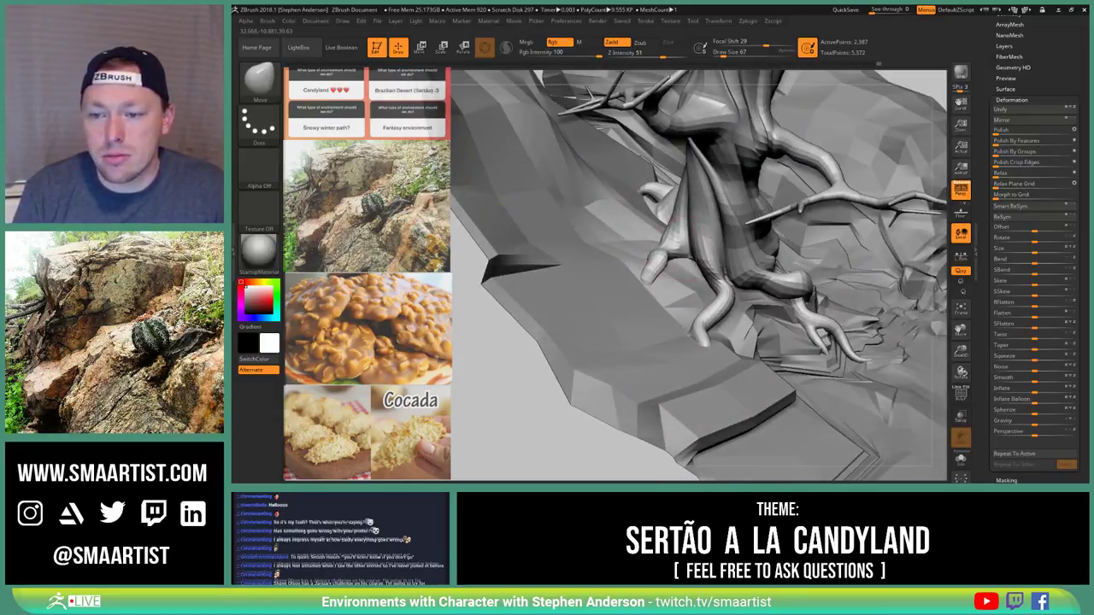
pyautogui.moveTo(656, 258); pyautogui.dragTo(689, 219, button='right')
pyautogui.moveTo(705, 267); pyautogui.dragTo(716, 249, button='right')
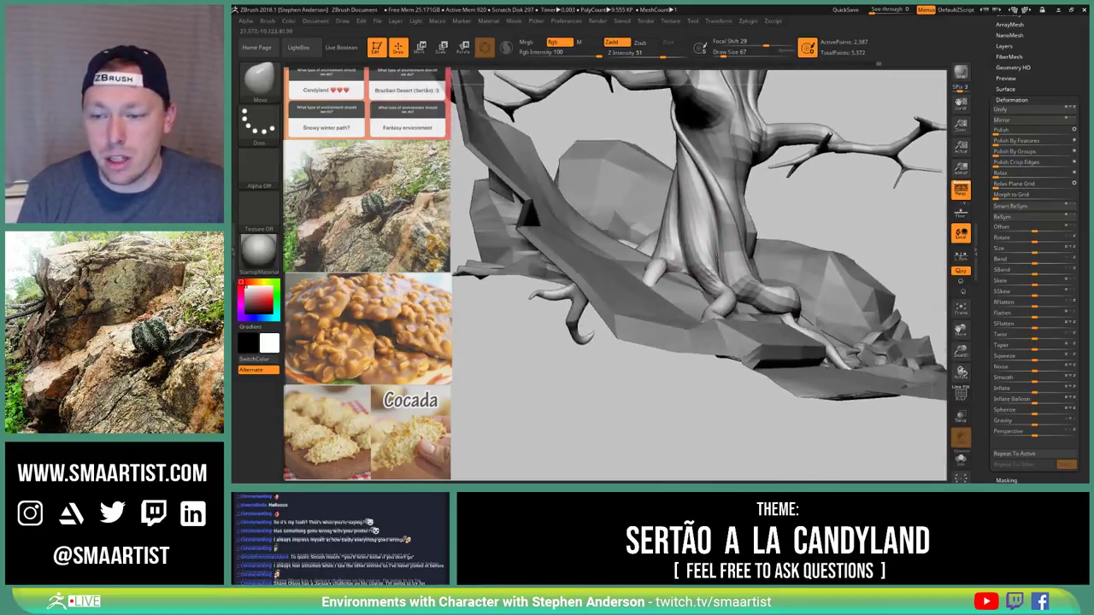
pyautogui.moveTo(706, 274); pyautogui.dragTo(534, 278)
pyautogui.moveTo(633, 252); pyautogui.dragTo(795, 338)
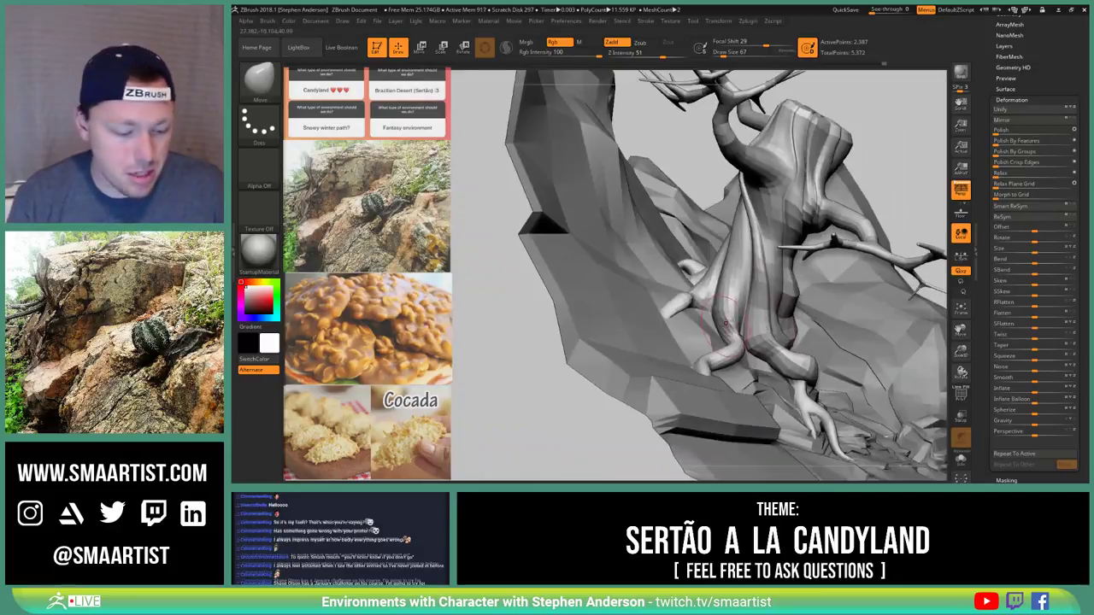
# Thicken the thin roots beside the rock wall with the Inflat brush at draw size 67
pyautogui.press('b')
pyautogui.press('i')
pyautogui.press('n')
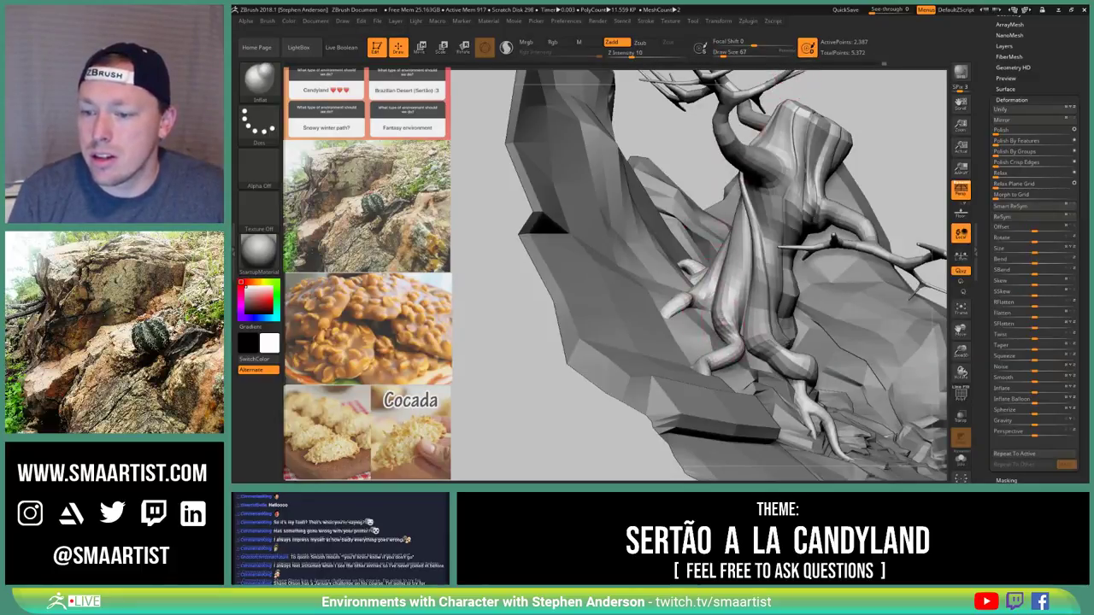
pyautogui.moveTo(720, 316); pyautogui.dragTo(706, 301)
pyautogui.moveTo(706, 295); pyautogui.dragTo(702, 371, button='right')
pyautogui.moveTo(694, 287)
pyautogui.mouseDown()
pyautogui.moveTo(706, 279)
pyautogui.moveTo(698, 270)
pyautogui.mouseUp()
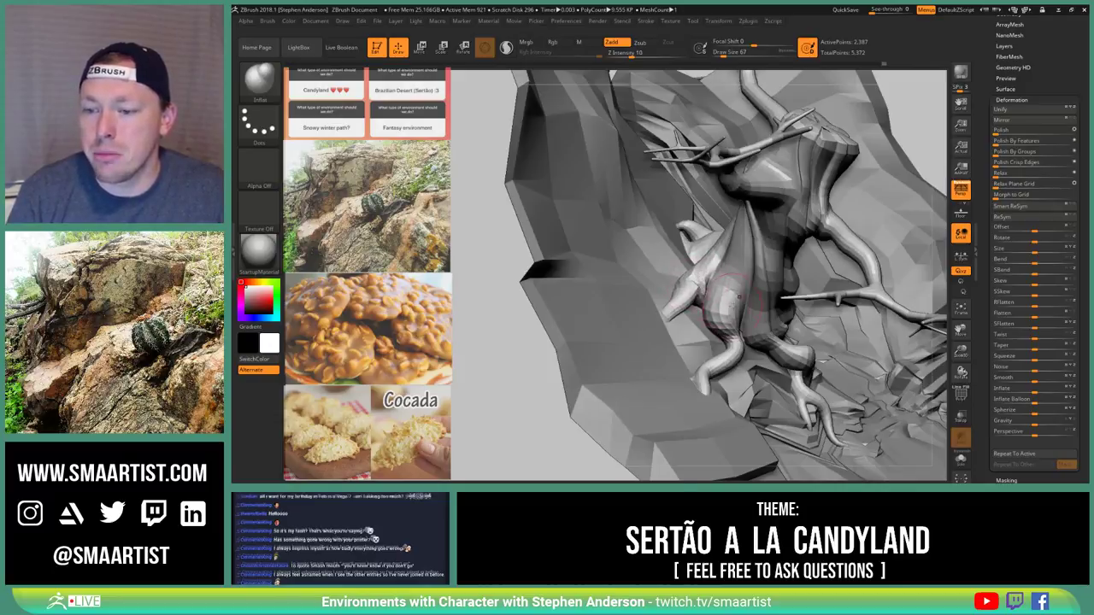
pyautogui.moveTo(697, 271)
pyautogui.mouseDown(button='right')
pyautogui.moveTo(714, 288)
pyautogui.moveTo(726, 244)
pyautogui.mouseUp(button='right')
pyautogui.moveTo(735, 363); pyautogui.dragTo(723, 354)
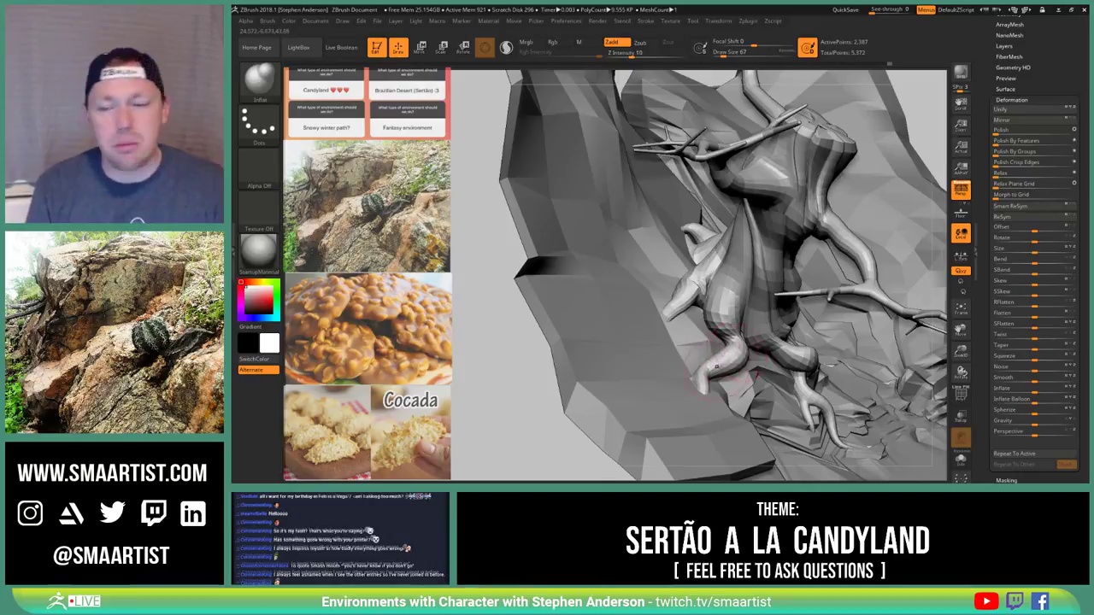
pyautogui.moveTo(726, 356)
pyautogui.mouseDown(button='right')
pyautogui.moveTo(701, 349)
pyautogui.moveTo(615, 381)
pyautogui.moveTo(658, 372)
pyautogui.moveTo(684, 350)
pyautogui.mouseUp(button='right')
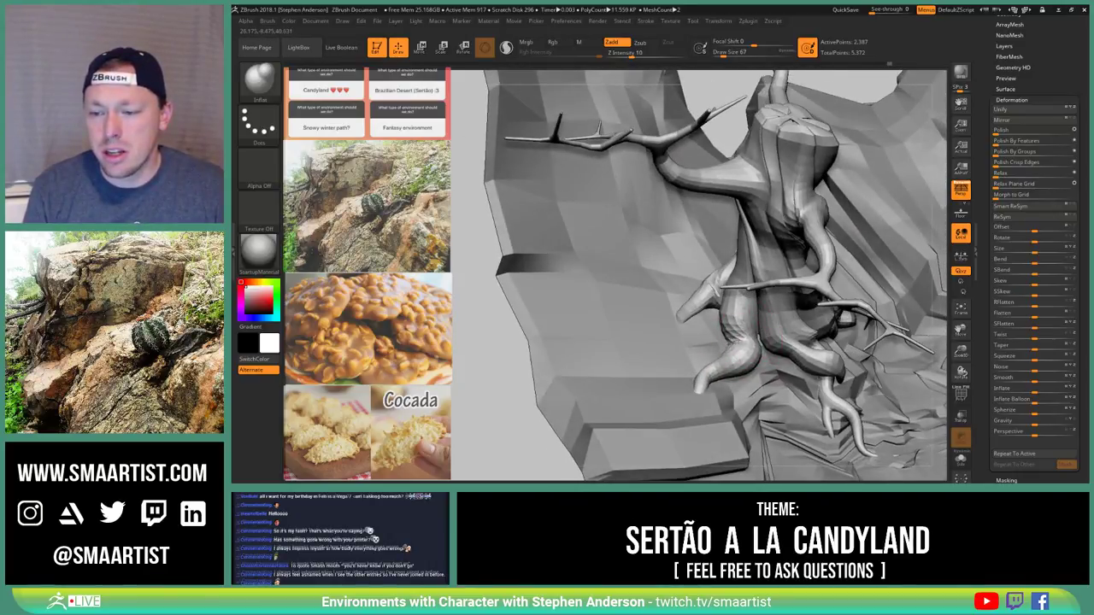
# Smooth the thickened root and its junction with the lower trunk at draw size 67
pyautogui.press('shift')
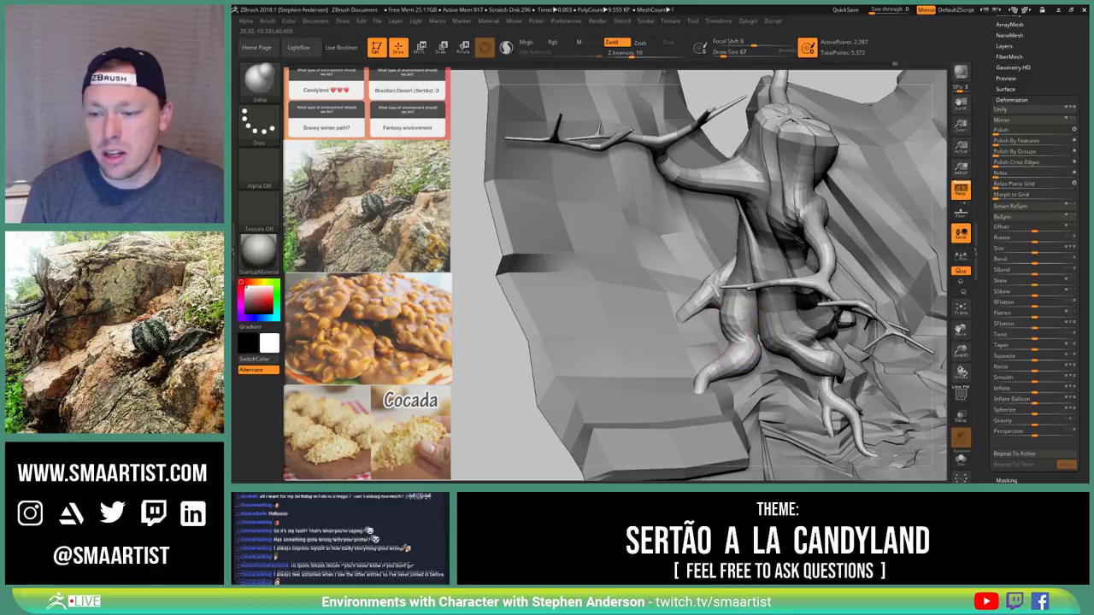
pyautogui.moveTo(742, 344); pyautogui.dragTo(716, 380, button='right')
pyautogui.keyDown('shift'); pyautogui.moveTo(732, 315); pyautogui.dragTo(737, 332); pyautogui.keyUp('shift')
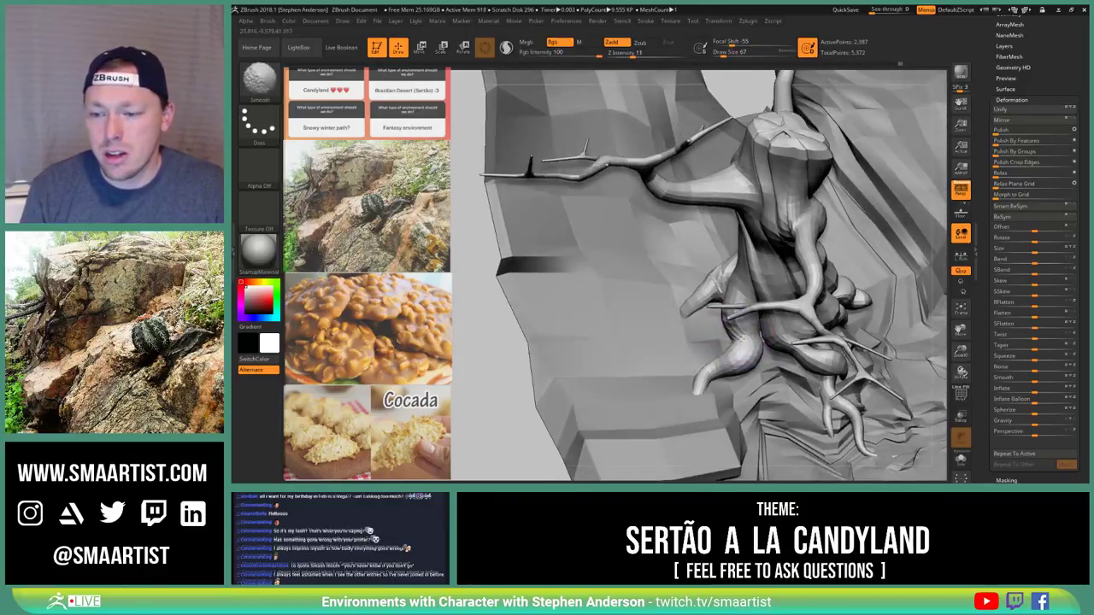
pyautogui.moveTo(741, 349)
pyautogui.mouseDown(button='right')
pyautogui.moveTo(752, 336)
pyautogui.moveTo(740, 332)
pyautogui.mouseUp(button='right')
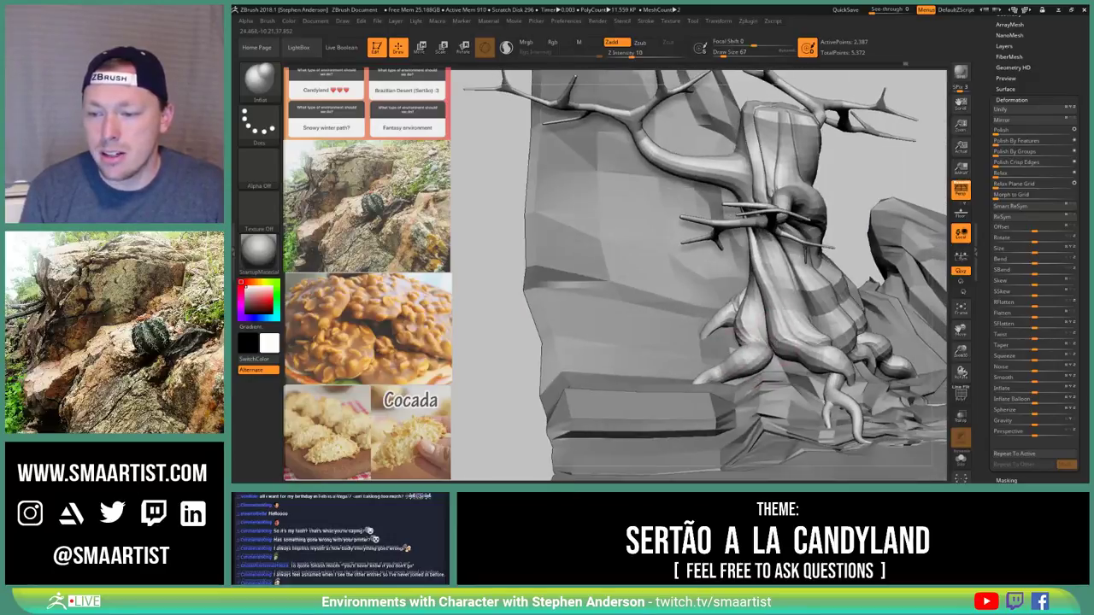
pyautogui.press('shift')
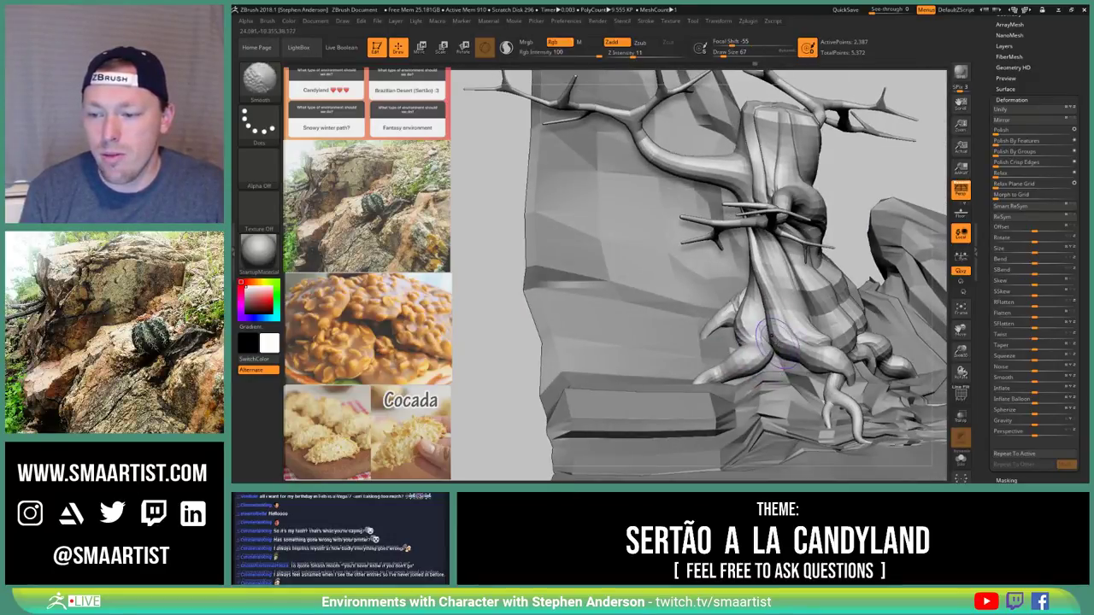
pyautogui.moveTo(777, 343); pyautogui.dragTo(776, 366)
pyautogui.moveTo(805, 331); pyautogui.dragTo(784, 289, button='right')
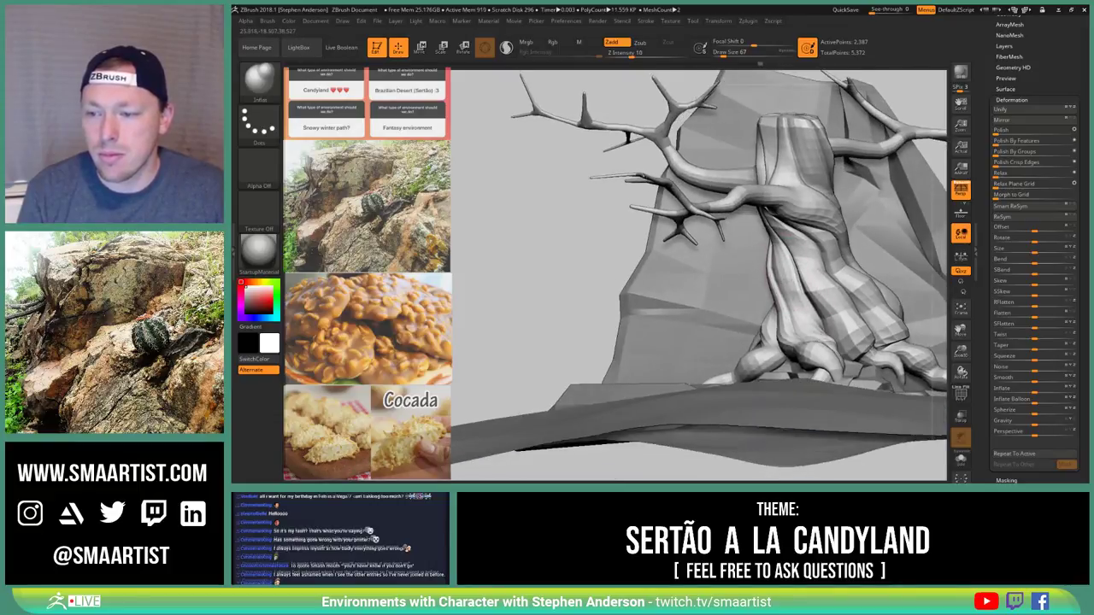
# Inflate the trunk folds and root bases around the other side of the tree
pyautogui.moveTo(781, 289)
pyautogui.mouseDown(button='right')
pyautogui.moveTo(798, 283)
pyautogui.moveTo(731, 297)
pyautogui.moveTo(721, 367)
pyautogui.mouseUp(button='right')
pyautogui.moveTo(688, 239); pyautogui.dragTo(667, 281)
pyautogui.moveTo(667, 282)
pyautogui.mouseDown(button='right')
pyautogui.moveTo(599, 222)
pyautogui.moveTo(807, 258)
pyautogui.moveTo(668, 282)
pyautogui.moveTo(722, 280)
pyautogui.mouseUp(button='right')
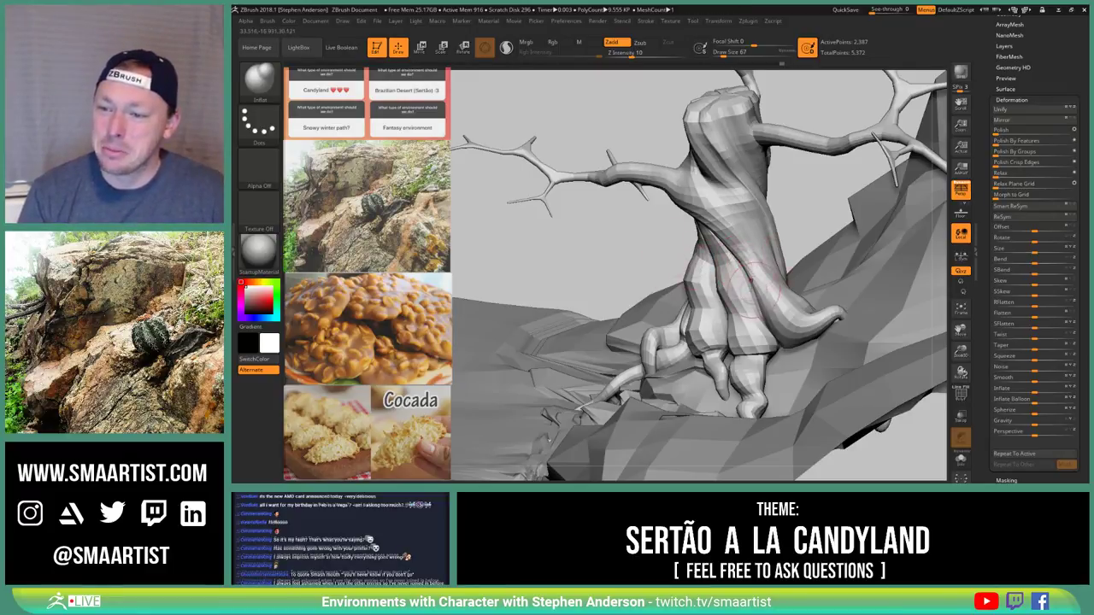
pyautogui.moveTo(754, 278)
pyautogui.mouseDown(button='right')
pyautogui.moveTo(750, 241)
pyautogui.moveTo(764, 288)
pyautogui.mouseUp(button='right')
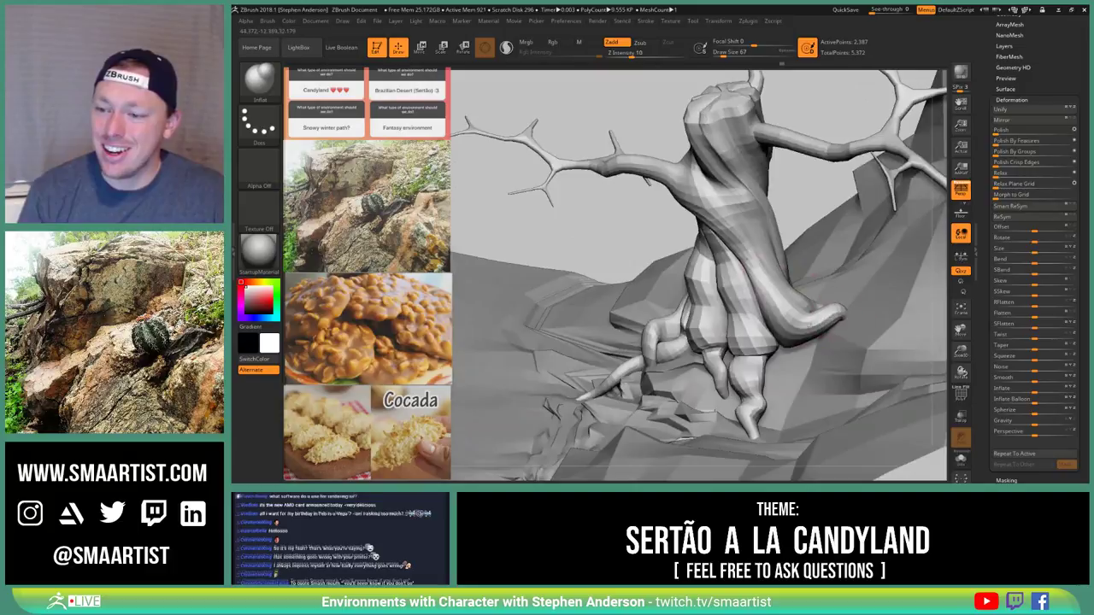
pyautogui.moveTo(784, 337)
pyautogui.mouseDown(button='right')
pyautogui.moveTo(788, 299)
pyautogui.moveTo(766, 308)
pyautogui.moveTo(745, 273)
pyautogui.moveTo(740, 176)
pyautogui.moveTo(739, 209)
pyautogui.mouseUp(button='right')
pyautogui.moveTo(740, 266)
pyautogui.mouseDown(button='right')
pyautogui.moveTo(766, 264)
pyautogui.moveTo(781, 234)
pyautogui.moveTo(781, 283)
pyautogui.mouseUp(button='right')
# Show the tree's wireframe, set ZModeler's edge action to Delete with the Polyloop target, and hide the wireframe again
pyautogui.hotkey('shift', 'f')
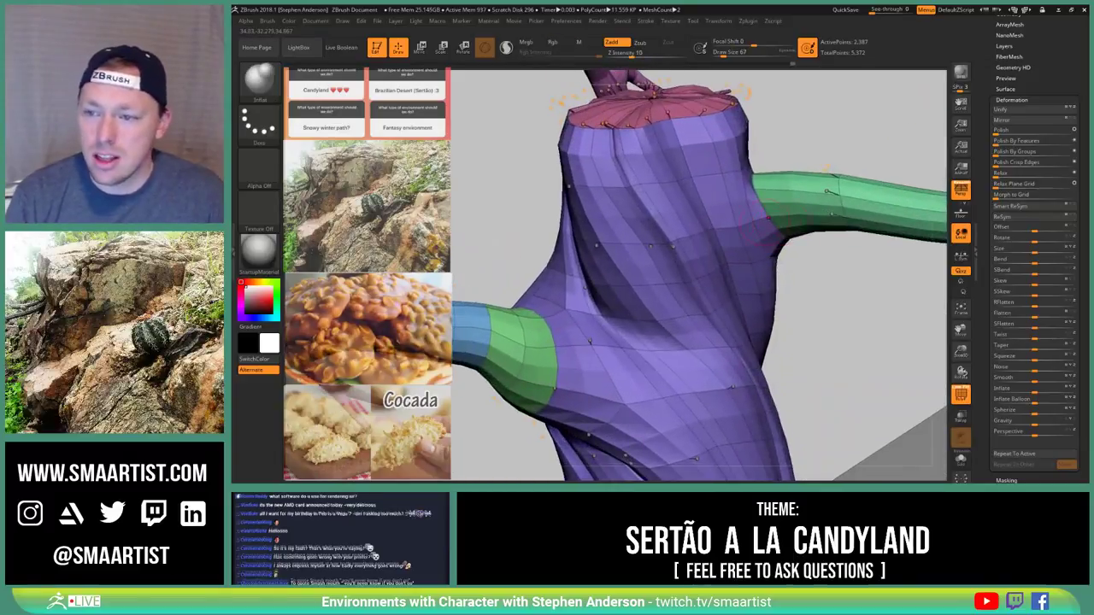
pyautogui.moveTo(799, 231); pyautogui.dragTo(779, 229, button='right')
pyautogui.press('b')
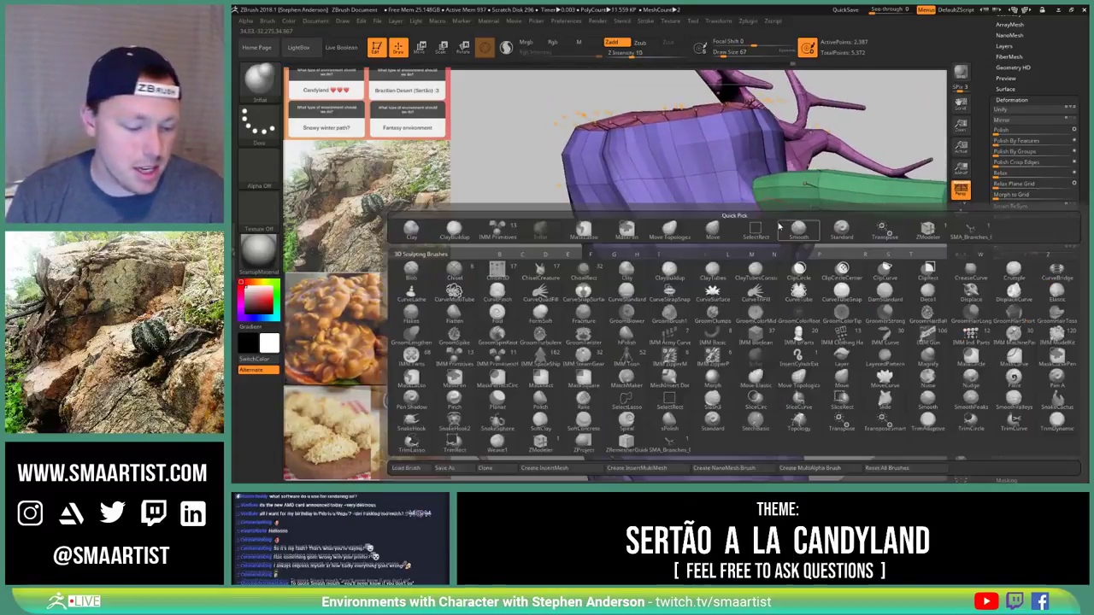
pyautogui.press('z')
pyautogui.press('m')
pyautogui.press('space')
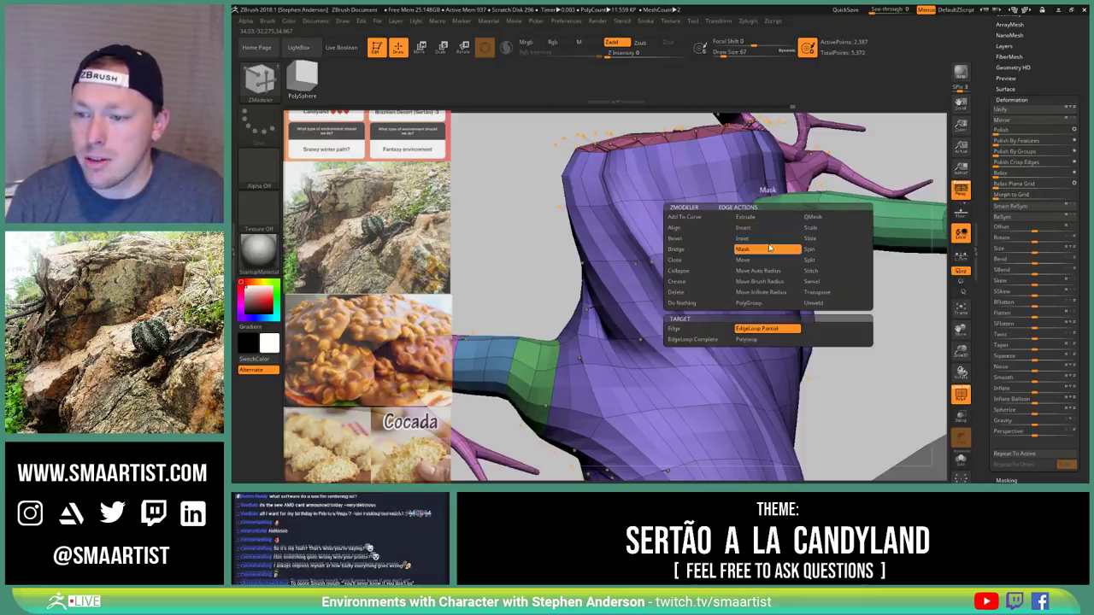
pyautogui.click(675, 292)
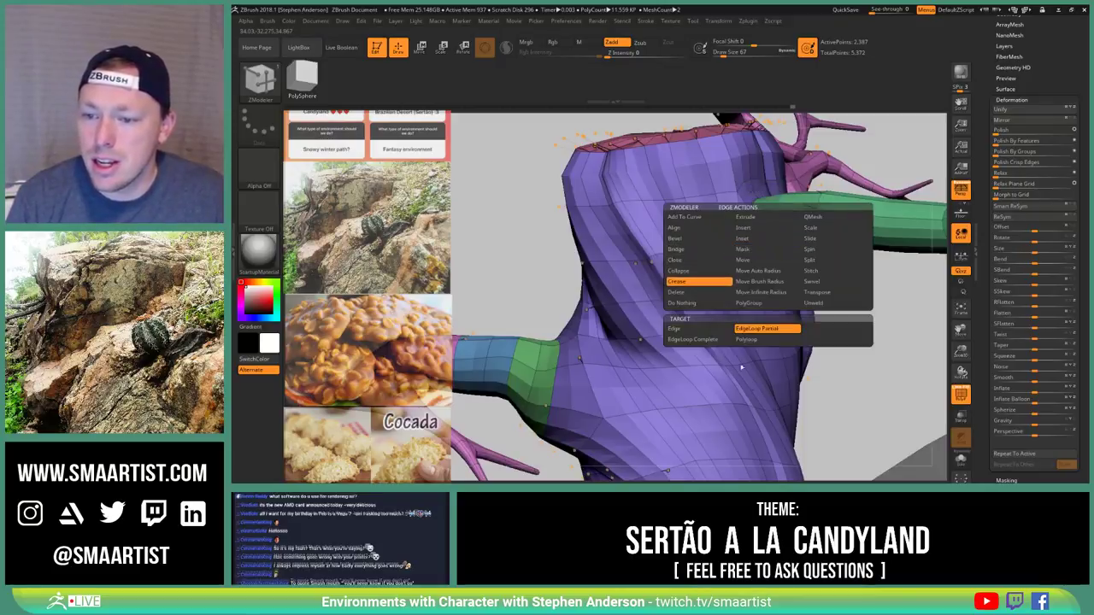
pyautogui.click(746, 339)
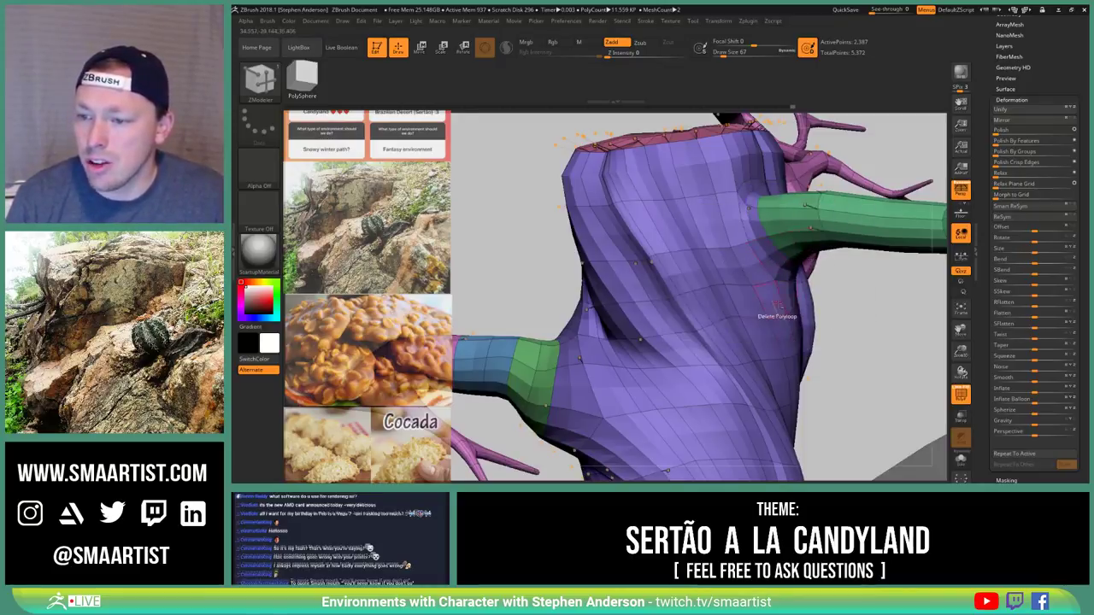
pyautogui.hotkey('ctrl', 'shift')
pyautogui.hotkey('shift', 'f')
# Reduce the Smooth brush's draw size to 160 and soften the hard step where the trunk folds meet the roots
pyautogui.moveTo(800, 313)
pyautogui.keyDown('ctrl'); pyautogui.mouseDown(button='right')
pyautogui.moveTo(790, 248)
pyautogui.moveTo(821, 265)
pyautogui.moveTo(784, 277)
pyautogui.moveTo(790, 248)
pyautogui.mouseUp(button='right'); pyautogui.keyUp('ctrl')
pyautogui.moveTo(791, 248)
pyautogui.mouseDown(button='right')
pyautogui.moveTo(909, 345)
pyautogui.moveTo(763, 432)
pyautogui.moveTo(791, 424)
pyautogui.moveTo(791, 500)
pyautogui.mouseUp(button='right')
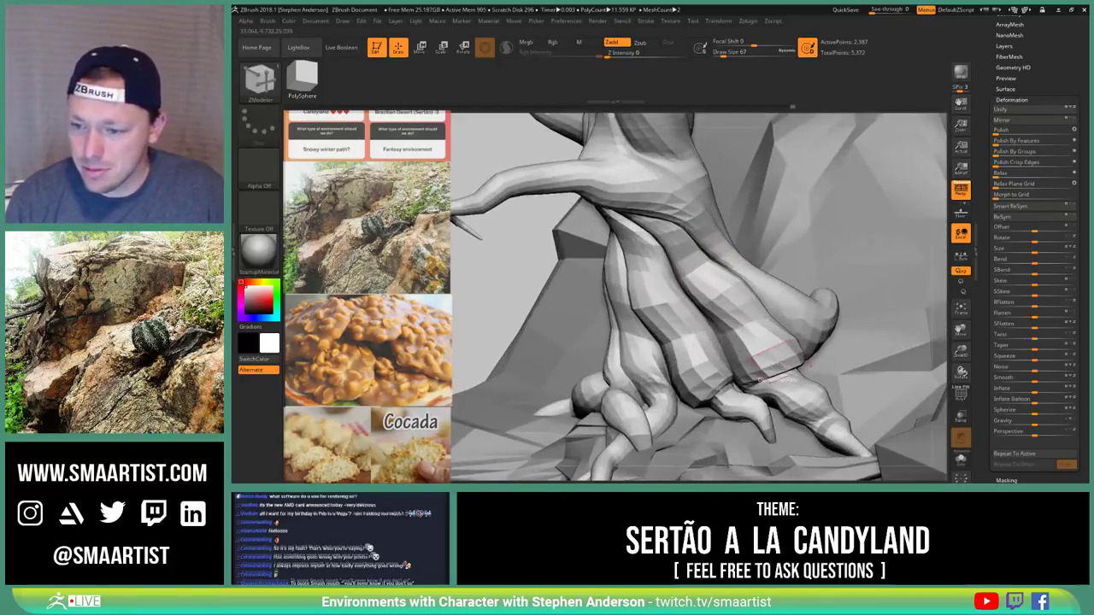
pyautogui.press('s')
pyautogui.press('shift')
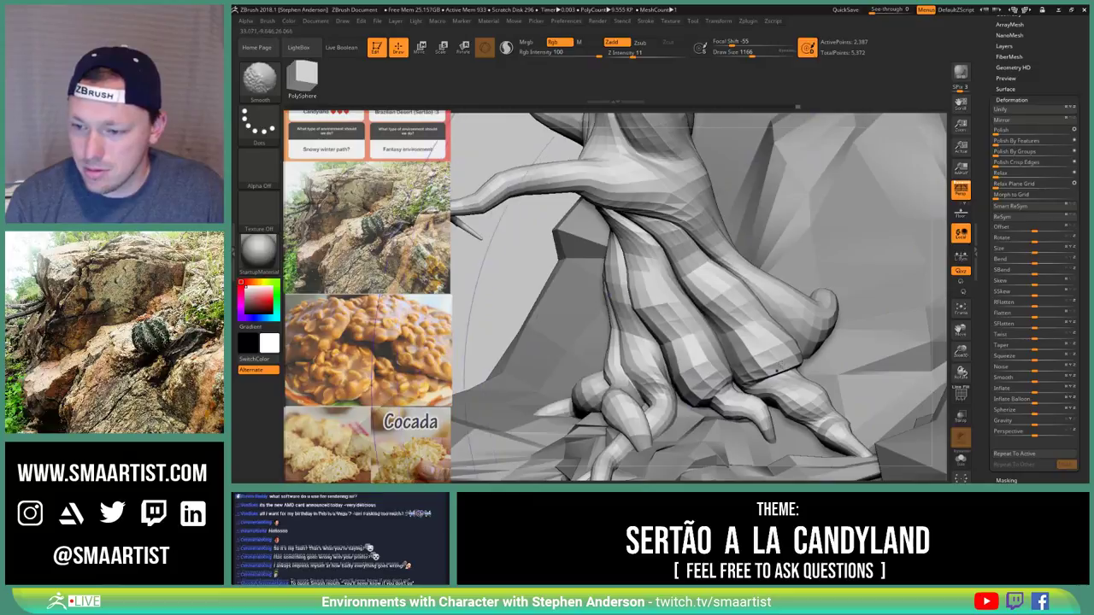
pyautogui.press('s')
pyautogui.press('shift')
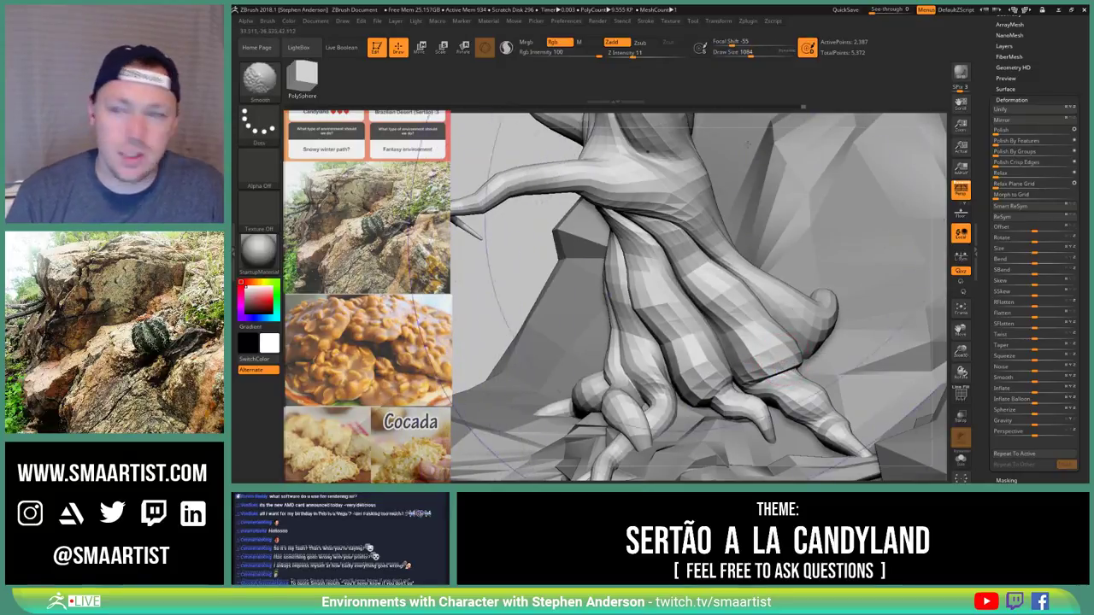
pyautogui.moveTo(742, 53); pyautogui.dragTo(718, 101)
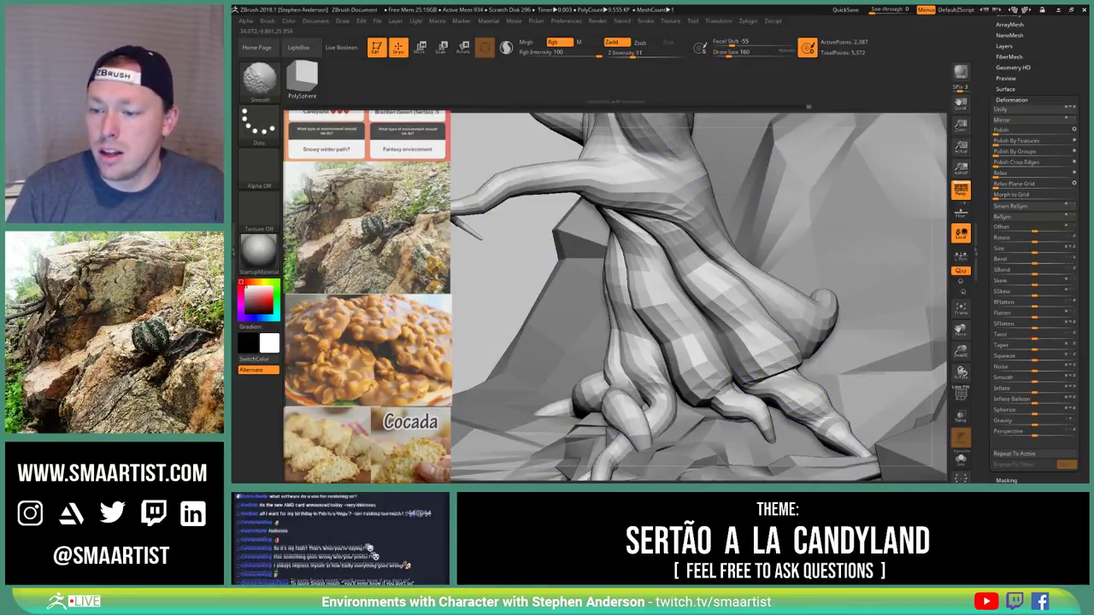
pyautogui.moveTo(774, 363)
pyautogui.mouseDown(button='right')
pyautogui.moveTo(703, 365)
pyautogui.moveTo(789, 372)
pyautogui.moveTo(871, 334)
pyautogui.moveTo(799, 354)
pyautogui.moveTo(806, 364)
pyautogui.mouseUp(button='right')
pyautogui.press('ctrl')
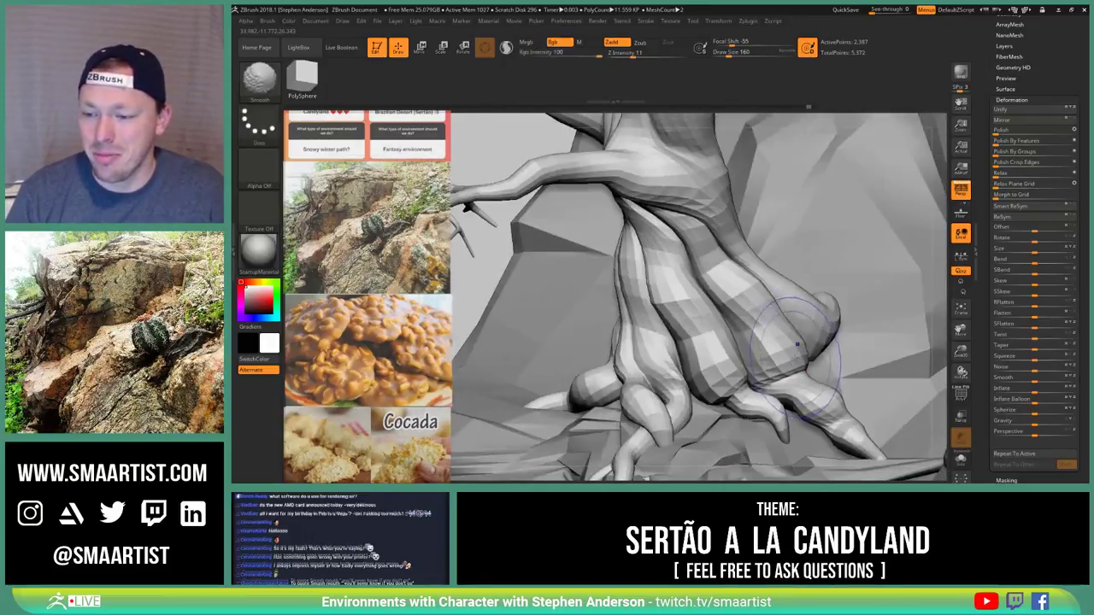
pyautogui.moveTo(771, 321)
pyautogui.keyDown('shift'); pyautogui.mouseDown()
pyautogui.moveTo(765, 357)
pyautogui.moveTo(728, 378)
pyautogui.moveTo(738, 375)
pyautogui.mouseUp(); pyautogui.keyUp('shift')
pyautogui.moveTo(761, 376)
pyautogui.keyDown('ctrl'); pyautogui.mouseDown(button='right')
pyautogui.moveTo(776, 460)
pyautogui.moveTo(726, 457)
pyautogui.moveTo(736, 427)
pyautogui.moveTo(725, 362)
pyautogui.moveTo(808, 323)
pyautogui.mouseUp(button='right'); pyautogui.keyUp('ctrl')
pyautogui.keyDown('ctrl'); pyautogui.moveTo(808, 323); pyautogui.dragTo(803, 196, button='right'); pyautogui.keyUp('ctrl')
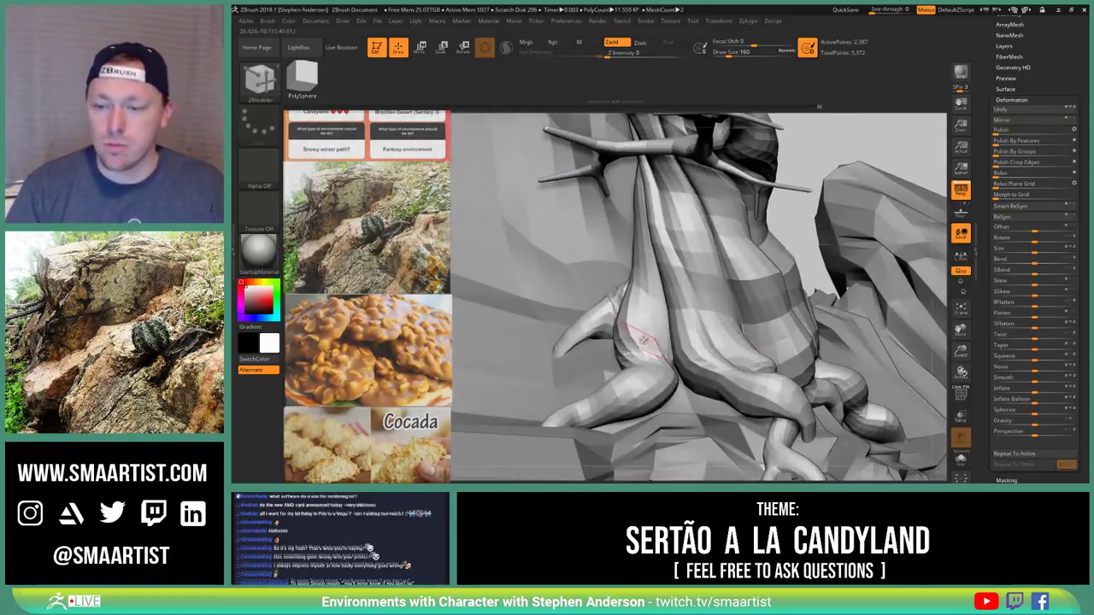
# Switch to the Move brush and set its draw size to 170 for shaping the tree's roots
pyautogui.moveTo(641, 342); pyautogui.dragTo(518, 331, button='right')
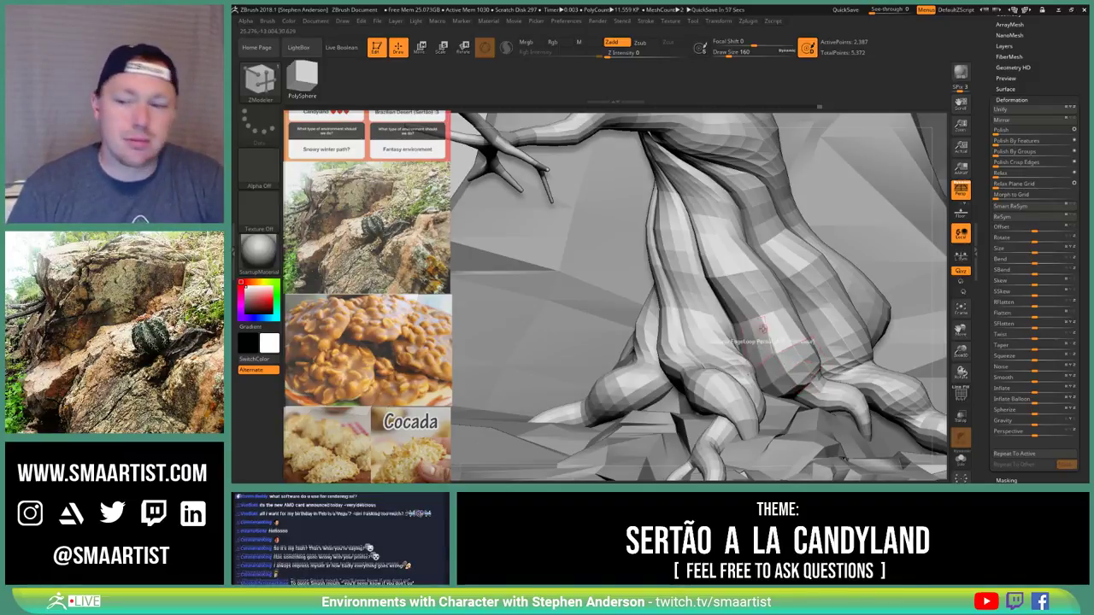
pyautogui.moveTo(737, 343); pyautogui.dragTo(778, 316, button='right')
pyautogui.moveTo(778, 317)
pyautogui.keyDown('ctrl'); pyautogui.mouseDown(button='right')
pyautogui.moveTo(778, 295)
pyautogui.moveTo(810, 299)
pyautogui.moveTo(855, 331)
pyautogui.moveTo(804, 336)
pyautogui.moveTo(777, 295)
pyautogui.moveTo(739, 316)
pyautogui.moveTo(704, 252)
pyautogui.moveTo(737, 329)
pyautogui.moveTo(694, 323)
pyautogui.moveTo(733, 316)
pyautogui.moveTo(681, 325)
pyautogui.moveTo(737, 309)
pyautogui.moveTo(740, 342)
pyautogui.mouseUp(button='right'); pyautogui.keyUp('ctrl')
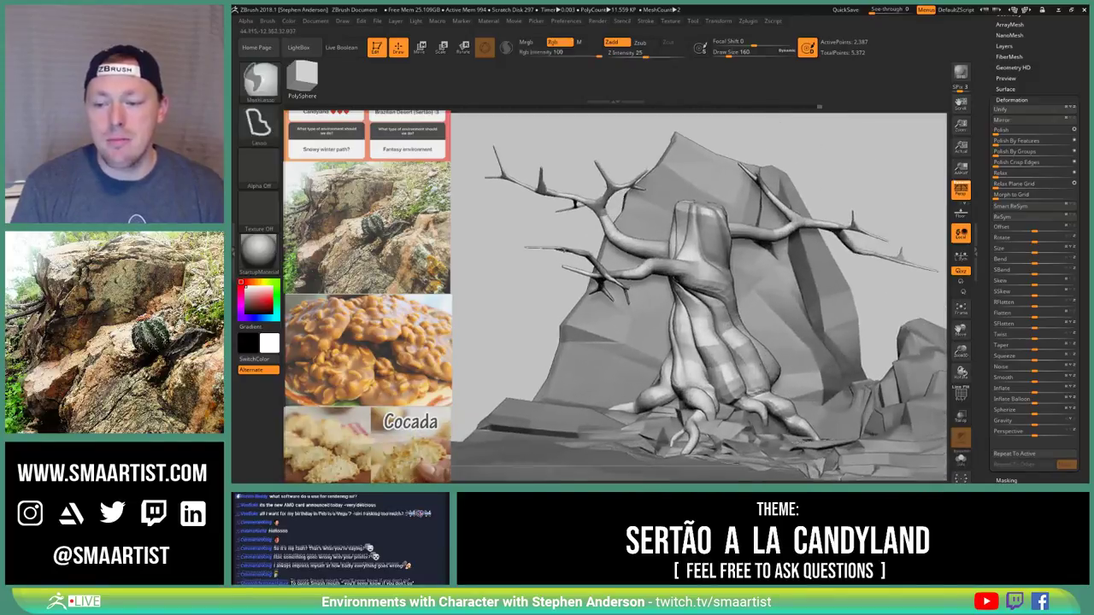
pyautogui.moveTo(691, 405)
pyautogui.keyDown('alt'); pyautogui.mouseDown(button='right')
pyautogui.moveTo(666, 372)
pyautogui.moveTo(698, 371)
pyautogui.moveTo(658, 387)
pyautogui.moveTo(667, 383)
pyautogui.mouseUp(button='right'); pyautogui.keyUp('alt')
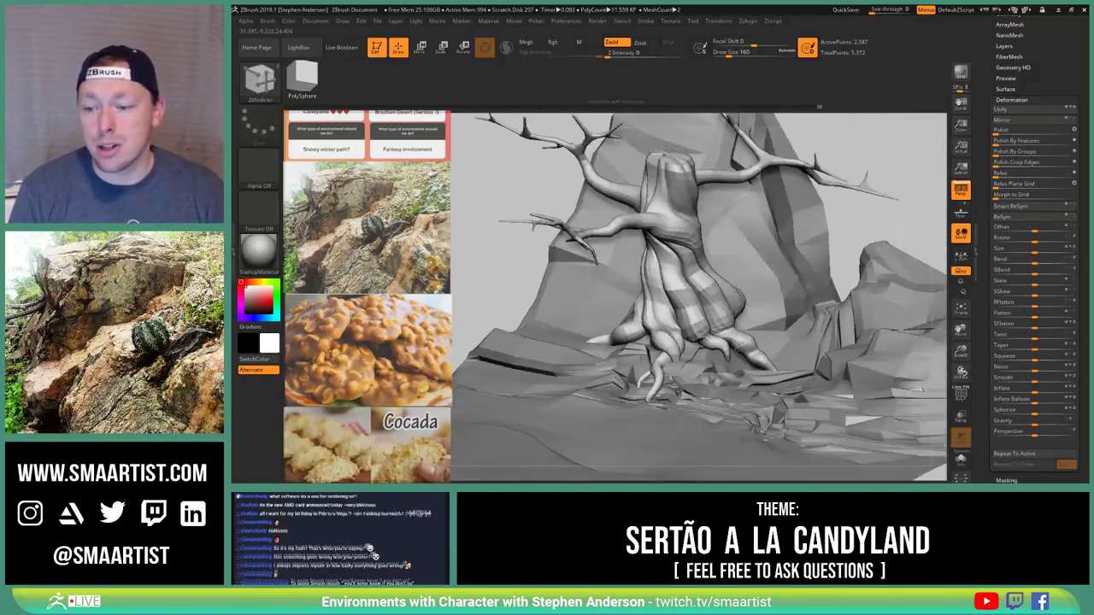
pyautogui.moveTo(772, 339); pyautogui.dragTo(758, 362, button='right')
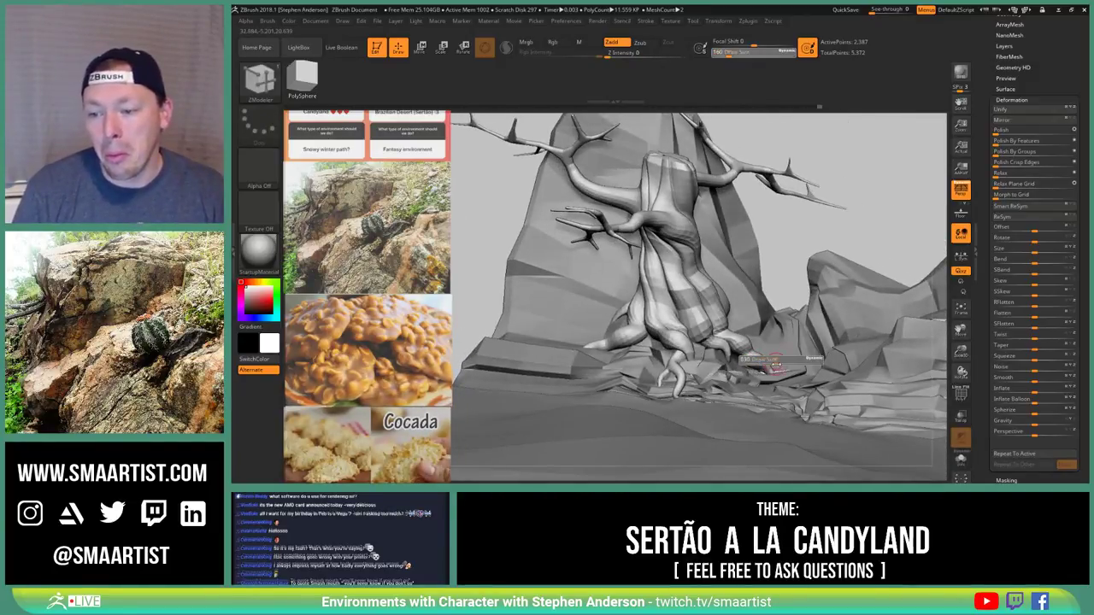
pyautogui.moveTo(791, 365); pyautogui.dragTo(746, 359)
pyautogui.press('b')
pyautogui.press('m')
pyautogui.press('v')
pyautogui.press('s')
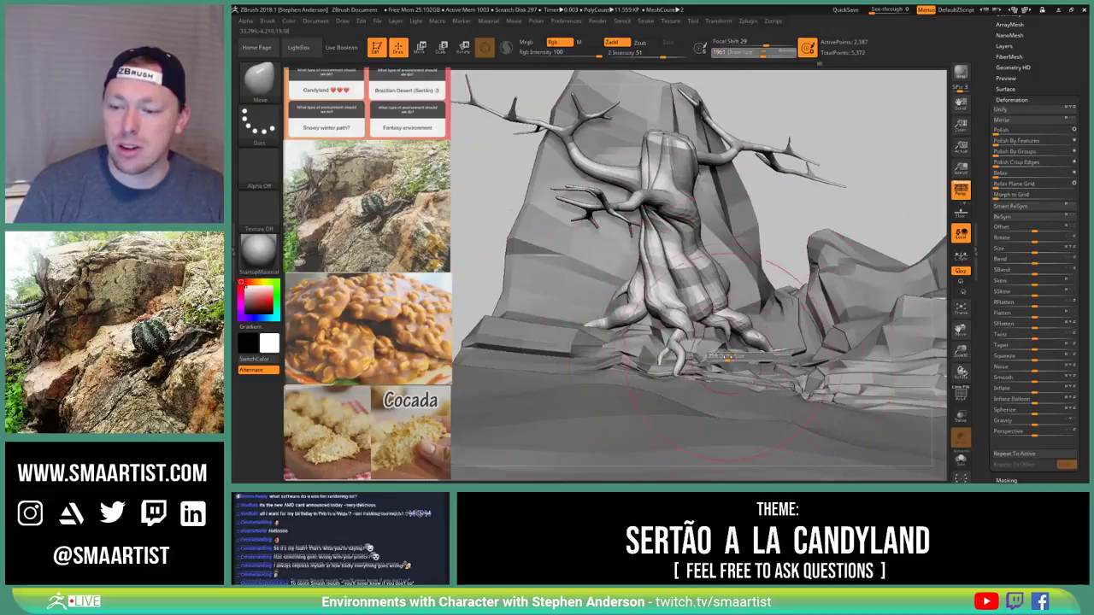
pyautogui.write('170')
pyautogui.press('Return')
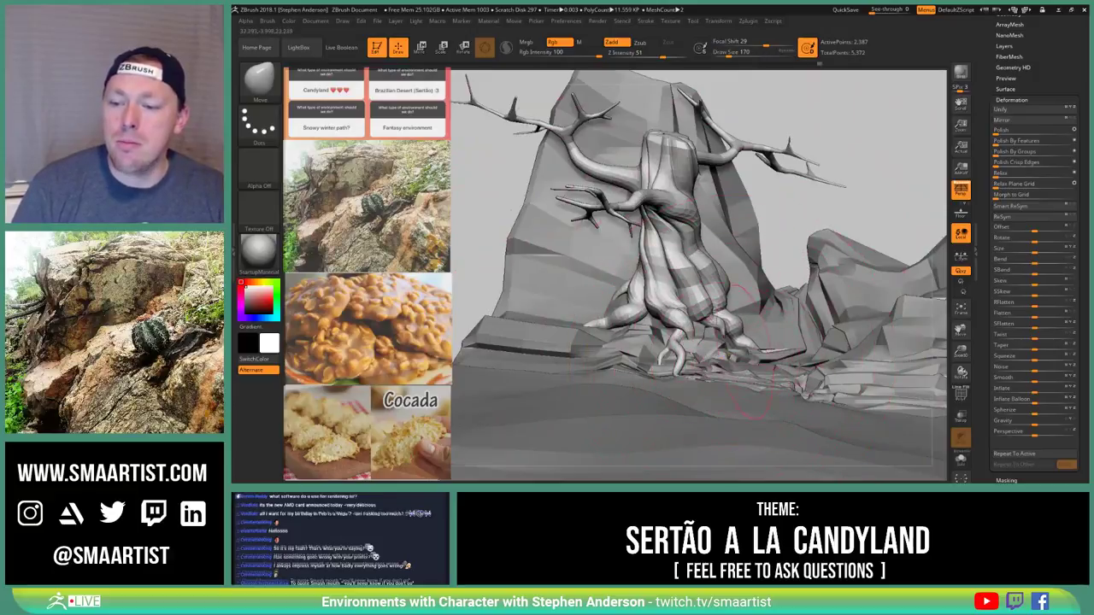
# Reduce the Move brush's draw size to 96 and reshape the short outer root so it bends down to the ground
pyautogui.moveTo(749, 352); pyautogui.dragTo(555, 368, button='right')
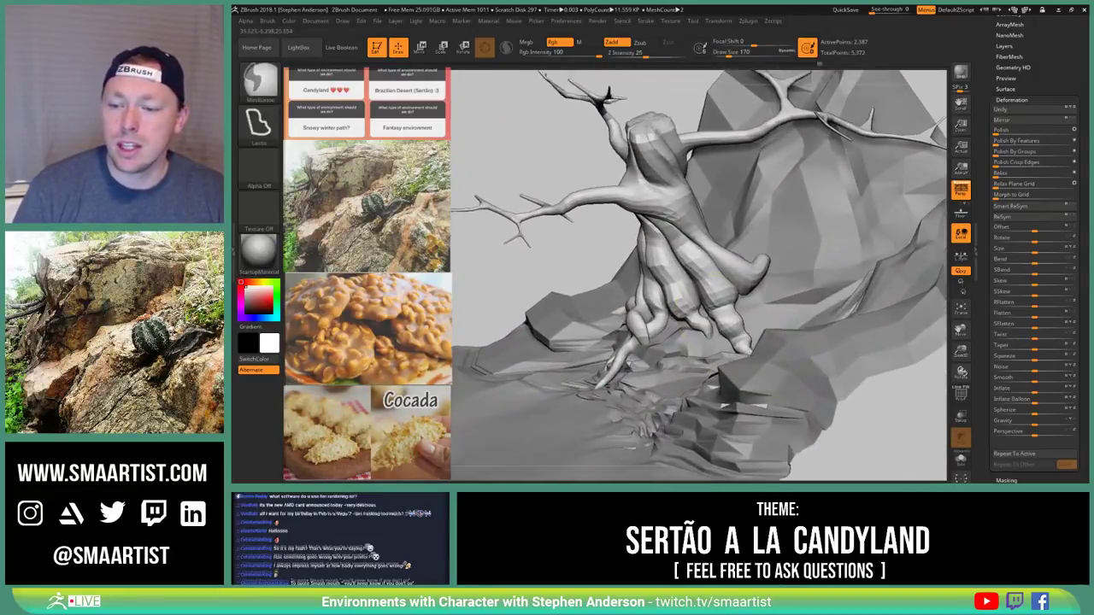
pyautogui.keyDown('ctrl'); pyautogui.moveTo(724, 273); pyautogui.dragTo(732, 344, button='right'); pyautogui.keyUp('ctrl')
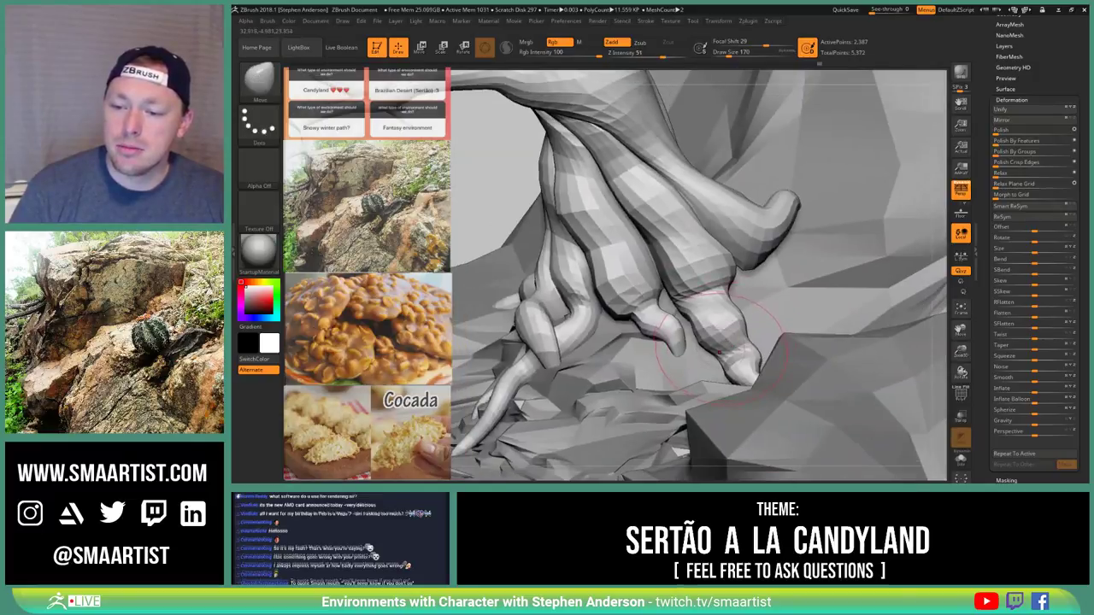
pyautogui.press('[')
pyautogui.press('[')
pyautogui.moveTo(725, 330); pyautogui.dragTo(721, 359, button='right')
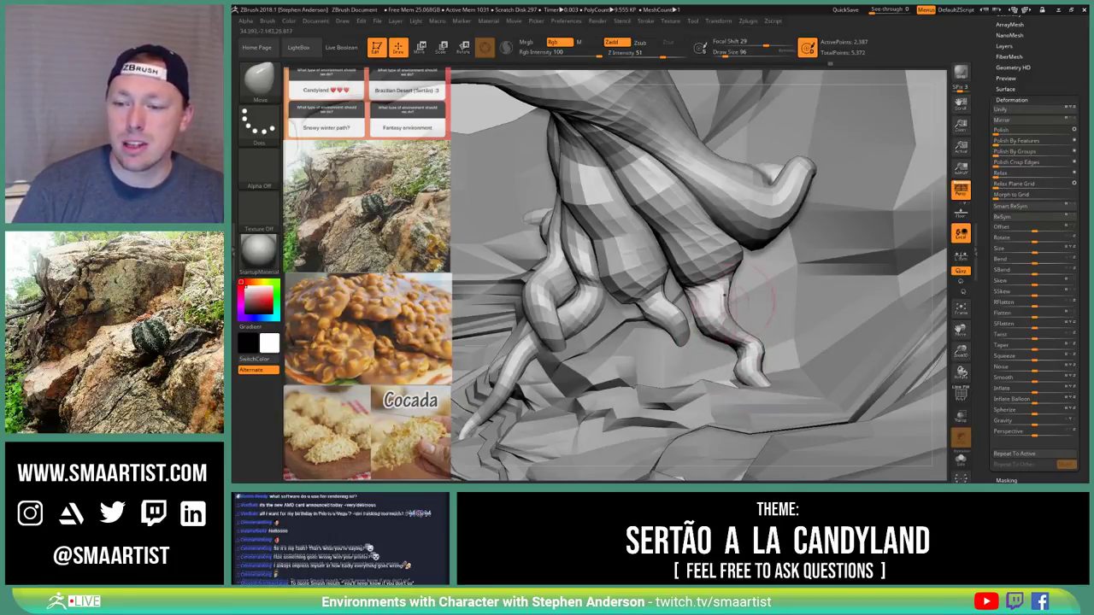
pyautogui.moveTo(704, 288); pyautogui.dragTo(718, 267, button='right')
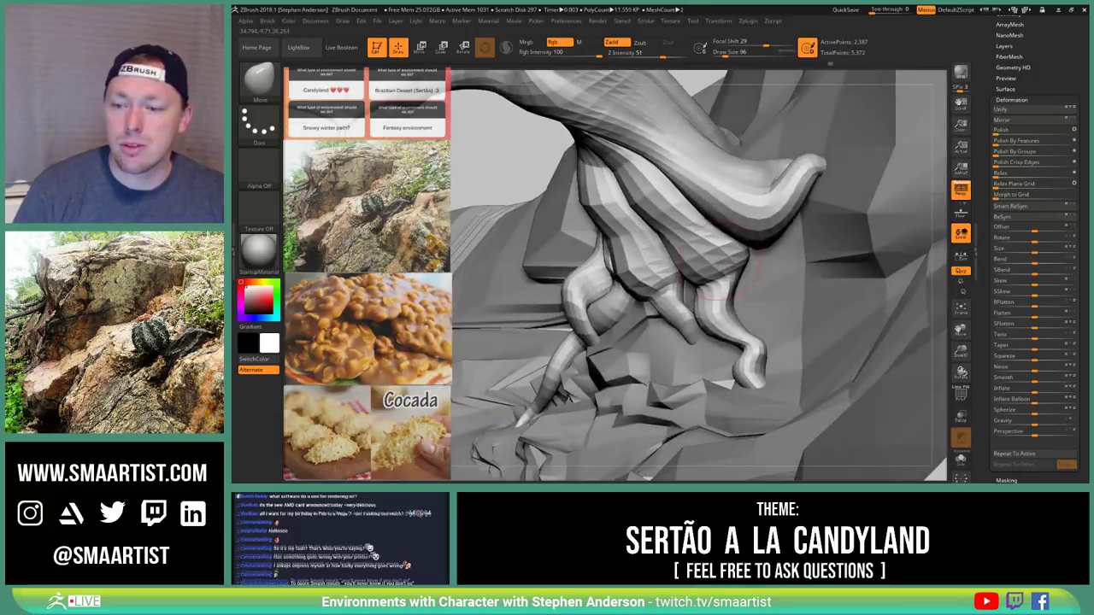
pyautogui.moveTo(688, 275)
pyautogui.mouseDown()
pyautogui.moveTo(740, 287)
pyautogui.moveTo(733, 361)
pyautogui.moveTo(761, 395)
pyautogui.mouseUp()
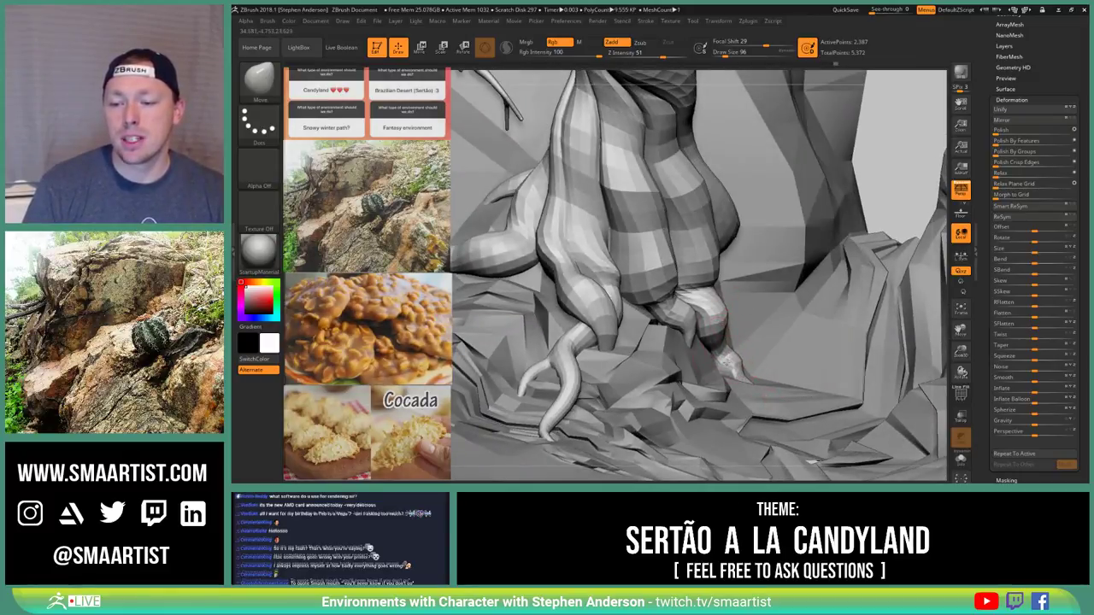
pyautogui.moveTo(731, 363); pyautogui.dragTo(741, 361)
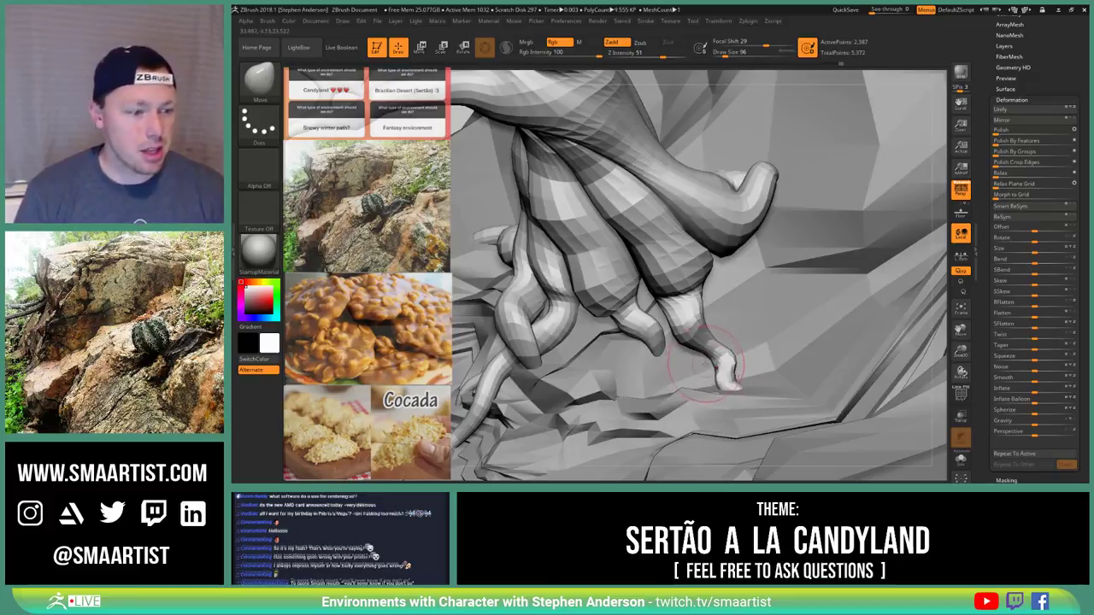
# Using the wireframe and a draw size of 43, pull out the lower edge of the trunk fold above the side root, then hide the wireframe
pyautogui.moveTo(714, 359)
pyautogui.mouseDown(button='right')
pyautogui.moveTo(662, 306)
pyautogui.moveTo(685, 318)
pyautogui.moveTo(691, 301)
pyautogui.moveTo(682, 306)
pyautogui.moveTo(681, 229)
pyautogui.moveTo(740, 331)
pyautogui.moveTo(791, 385)
pyautogui.moveTo(842, 377)
pyautogui.mouseUp(button='right')
pyautogui.keyDown('ctrl'); pyautogui.moveTo(688, 224); pyautogui.dragTo(697, 266, button='right'); pyautogui.keyUp('ctrl')
pyautogui.hotkey('shift', 'f')
pyautogui.keyDown('ctrl'); pyautogui.moveTo(702, 145); pyautogui.dragTo(703, 198, button='right'); pyautogui.keyUp('ctrl')
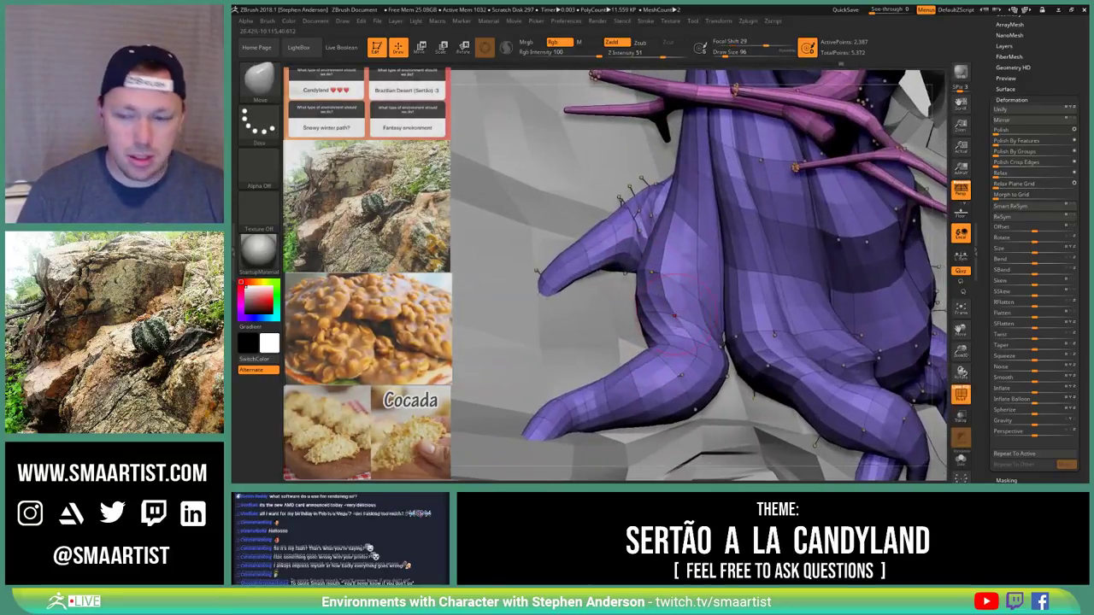
pyautogui.press('s')
pyautogui.moveTo(674, 316); pyautogui.dragTo(670, 315)
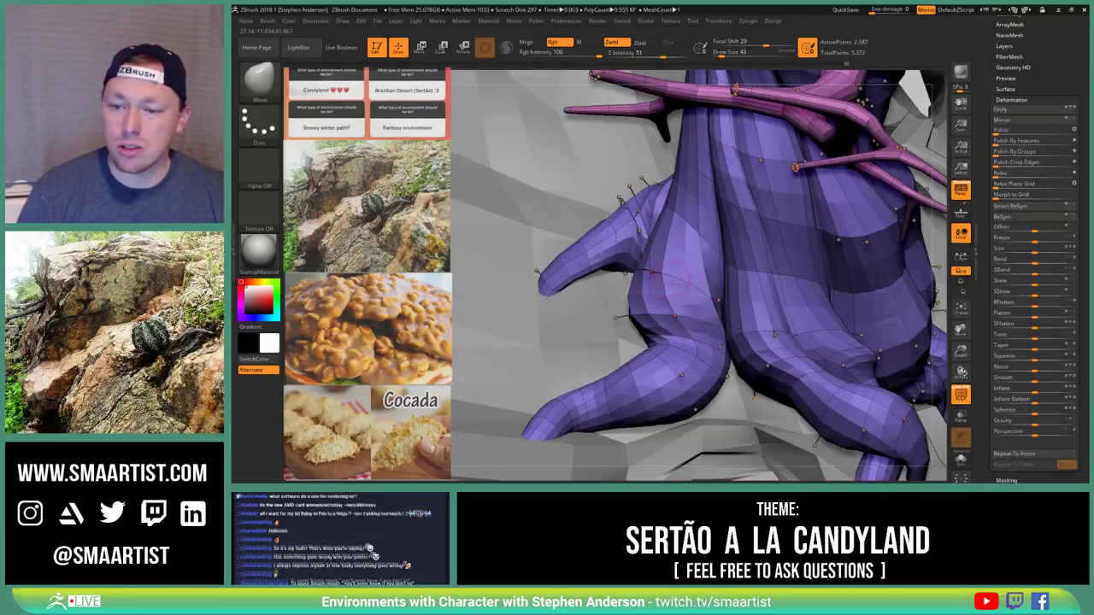
pyautogui.moveTo(674, 278); pyautogui.dragTo(650, 374, button='right')
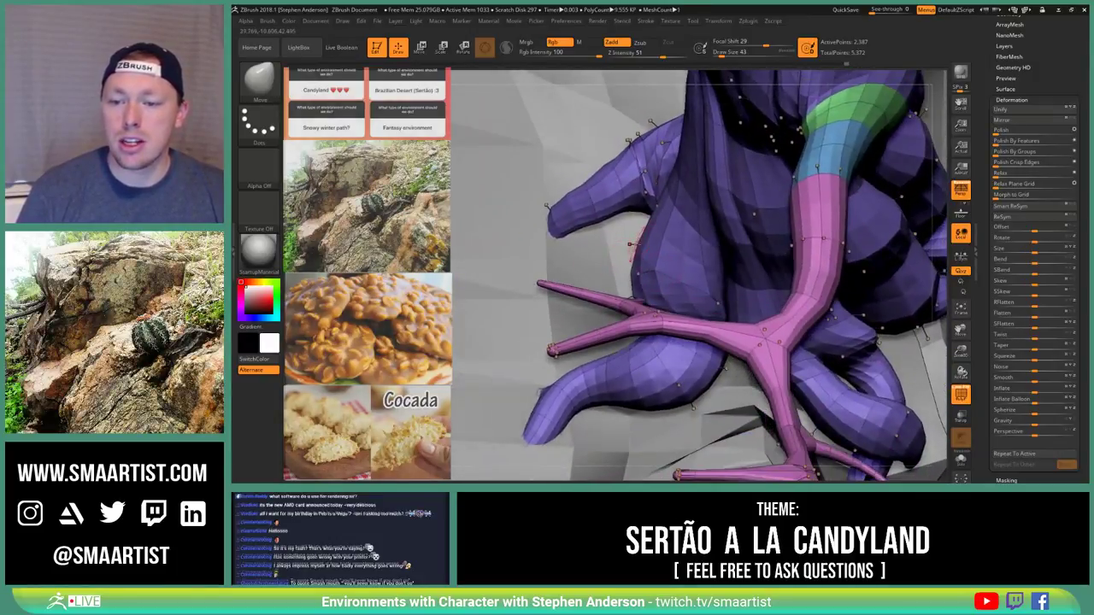
pyautogui.moveTo(619, 245); pyautogui.dragTo(698, 238, button='right')
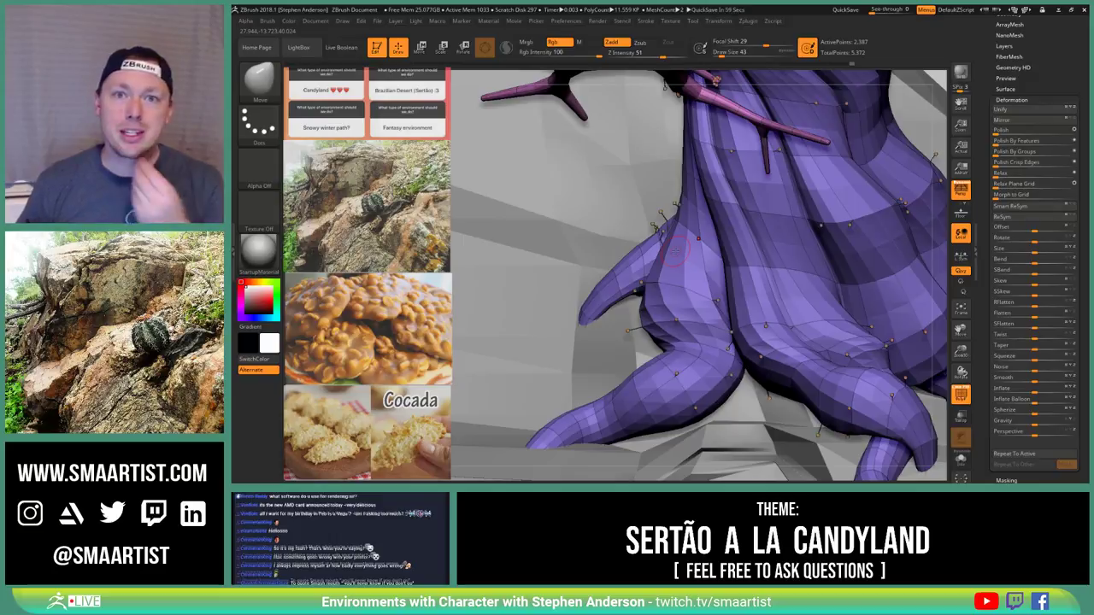
pyautogui.moveTo(756, 276); pyautogui.dragTo(697, 324, button='right')
pyautogui.hotkey('shift', 'f')
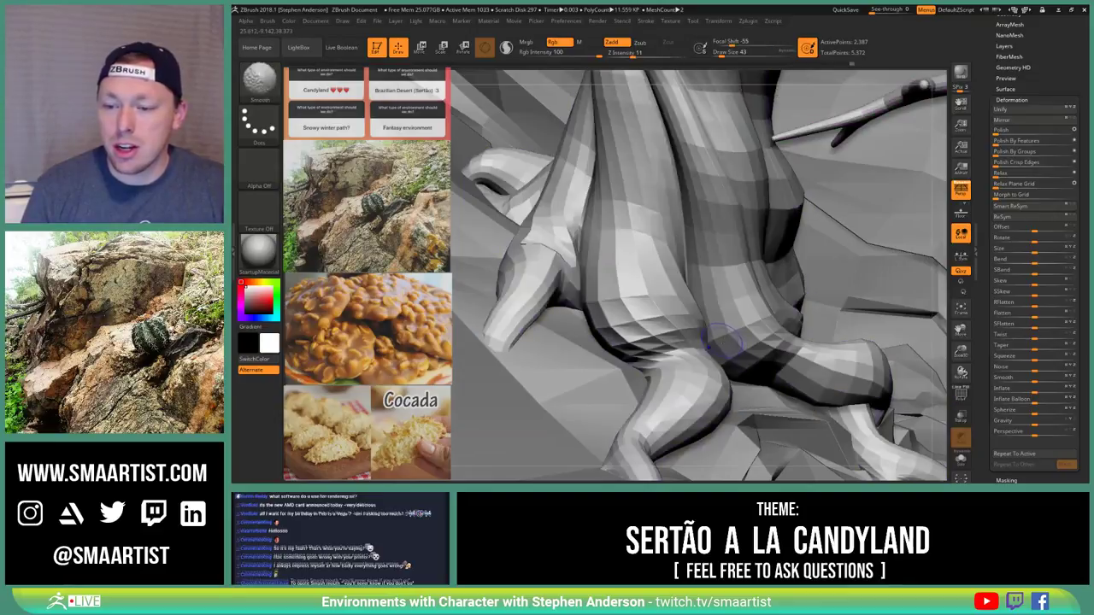
# Show the unsmoothed low-poly wireframe and move the vertices in the crease where the trunk folds meet the roots
pyautogui.hotkey('shift', 'f')
pyautogui.hotkey('shift', 'd')
pyautogui.moveTo(696, 329)
pyautogui.mouseDown(button='right')
pyautogui.moveTo(672, 332)
pyautogui.moveTo(699, 336)
pyautogui.moveTo(688, 334)
pyautogui.moveTo(699, 319)
pyautogui.moveTo(691, 325)
pyautogui.mouseUp(button='right')
pyautogui.moveTo(691, 333); pyautogui.dragTo(710, 344)
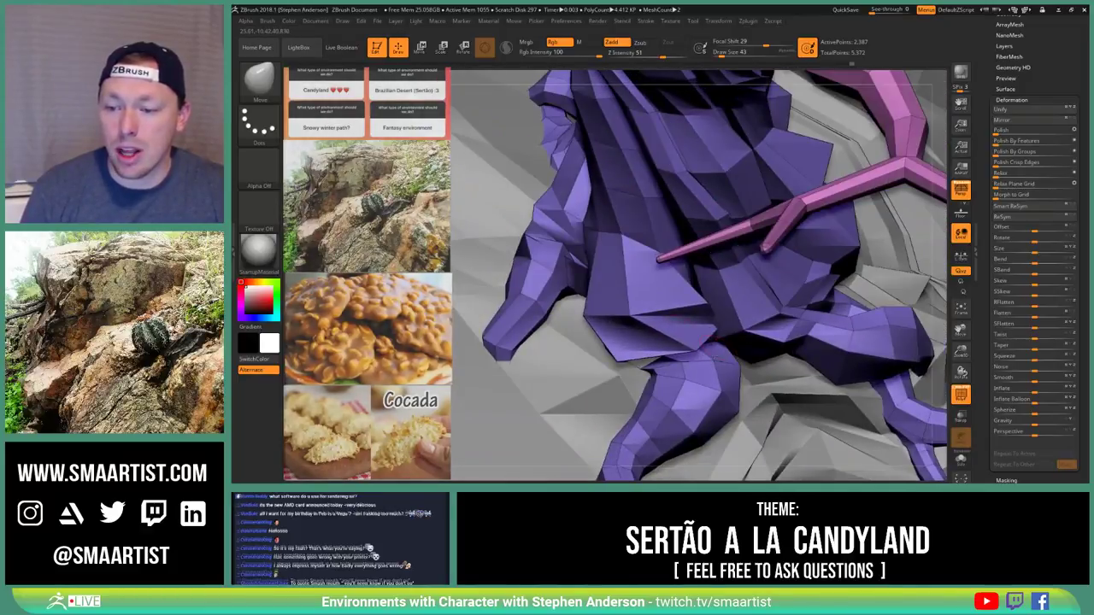
pyautogui.moveTo(724, 334); pyautogui.dragTo(702, 330, button='right')
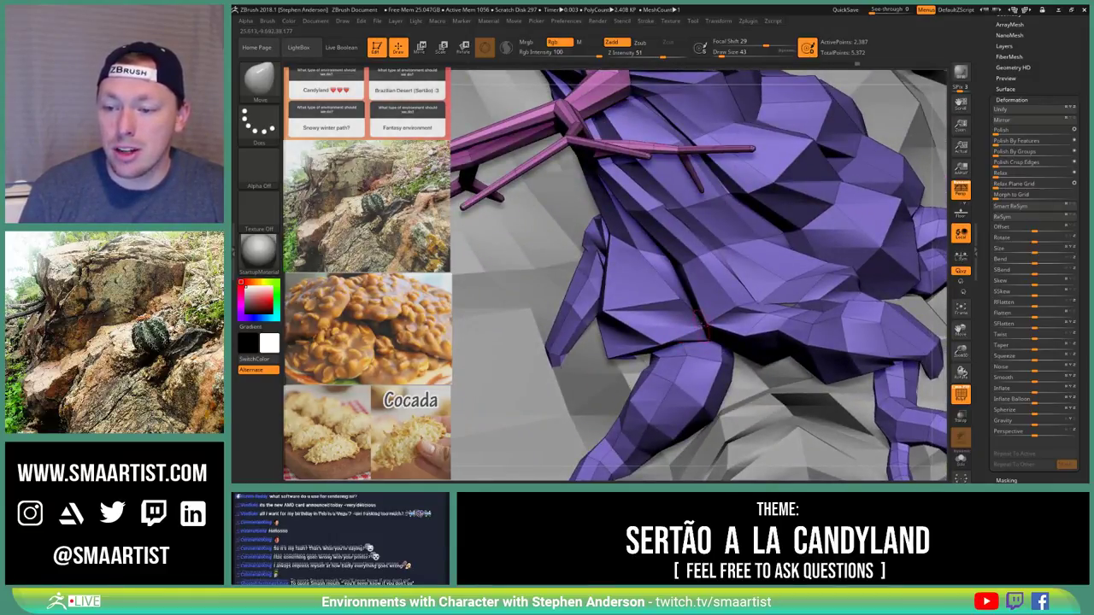
pyautogui.moveTo(701, 325); pyautogui.dragTo(631, 342)
pyautogui.moveTo(675, 318); pyautogui.dragTo(767, 304, button='right')
pyautogui.moveTo(697, 328); pyautogui.dragTo(748, 335)
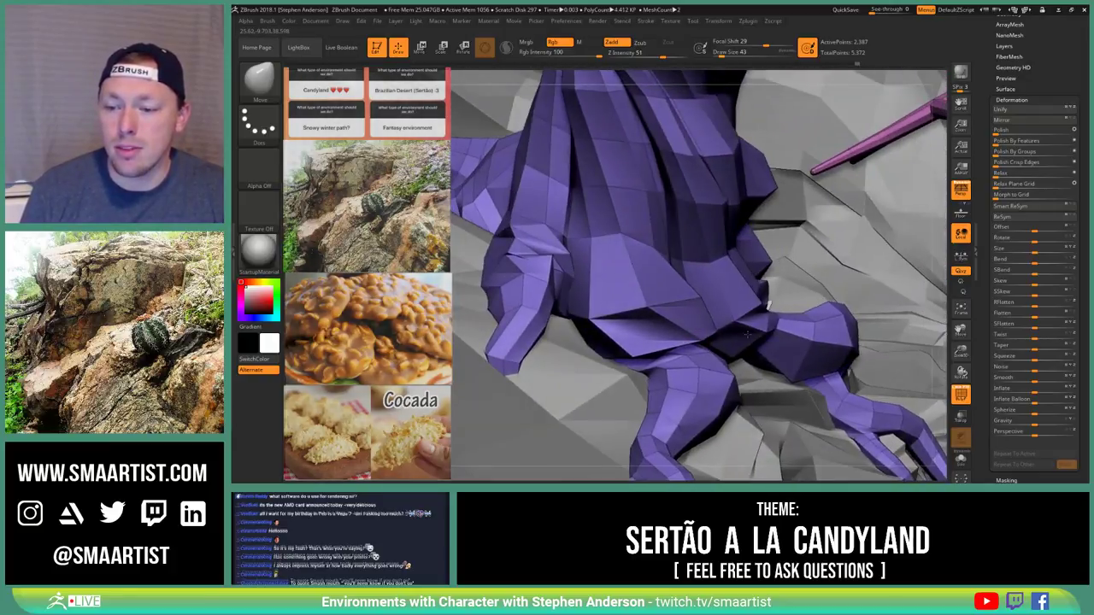
pyautogui.moveTo(768, 305); pyautogui.dragTo(846, 291, button='right')
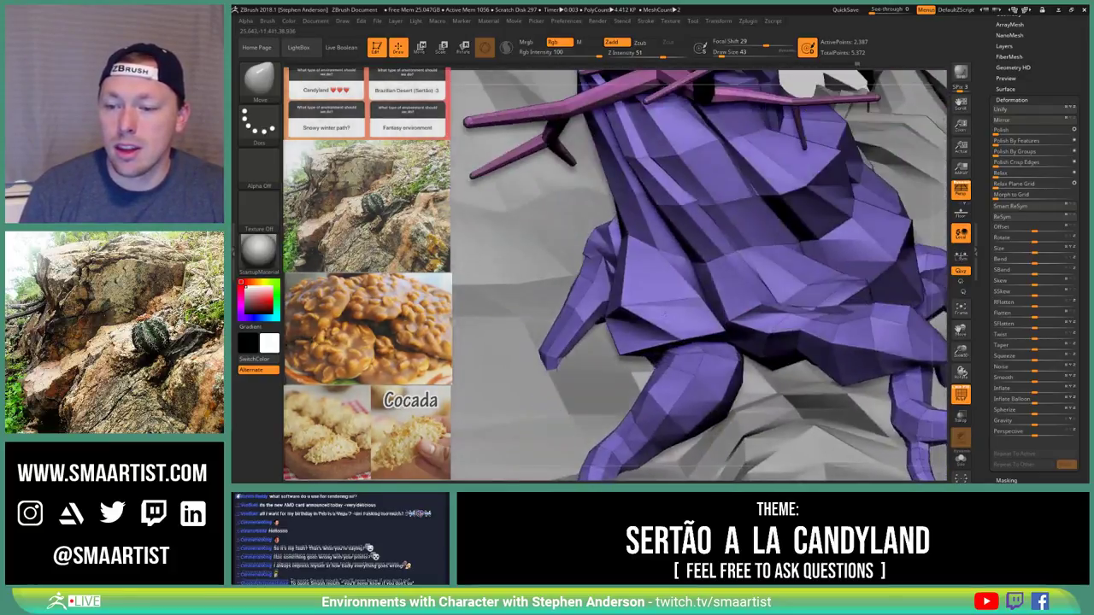
pyautogui.moveTo(684, 289); pyautogui.dragTo(742, 283, button='right')
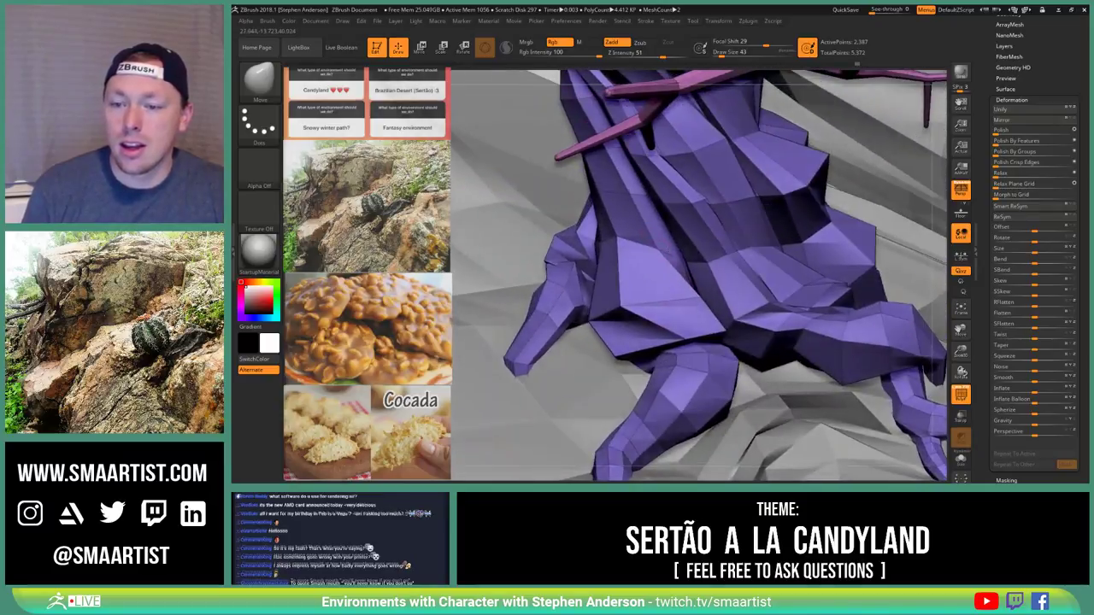
pyautogui.moveTo(655, 293); pyautogui.dragTo(578, 365, button='right')
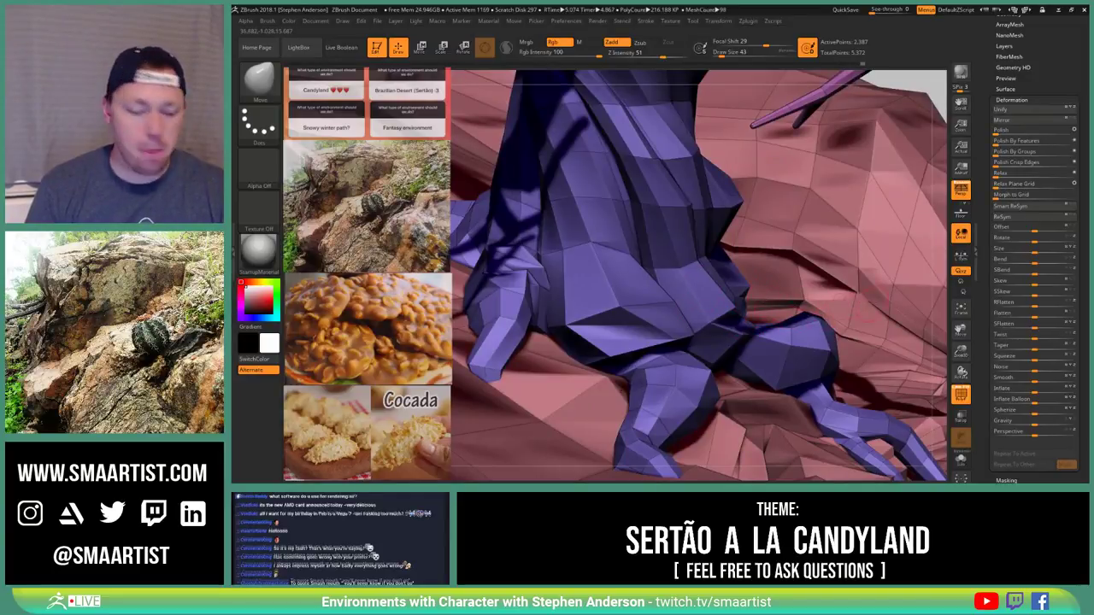
# Restore the smoothed subdivision preview, hide the wireframe, and check the tree and ground as a whole
pyautogui.moveTo(825, 327)
pyautogui.keyDown('ctrl'); pyautogui.mouseDown(button='right')
pyautogui.moveTo(787, 274)
pyautogui.moveTo(753, 310)
pyautogui.moveTo(816, 335)
pyautogui.moveTo(644, 304)
pyautogui.moveTo(617, 323)
pyautogui.mouseUp(button='right'); pyautogui.keyUp('ctrl')
pyautogui.press('d')
pyautogui.hotkey('shift', 'f')
pyautogui.moveTo(723, 291); pyautogui.dragTo(650, 248, button='right')
pyautogui.moveTo(671, 295)
pyautogui.mouseDown(button='right')
pyautogui.moveTo(650, 308)
pyautogui.moveTo(660, 338)
pyautogui.mouseUp(button='right')
pyautogui.rightClick(661, 342)
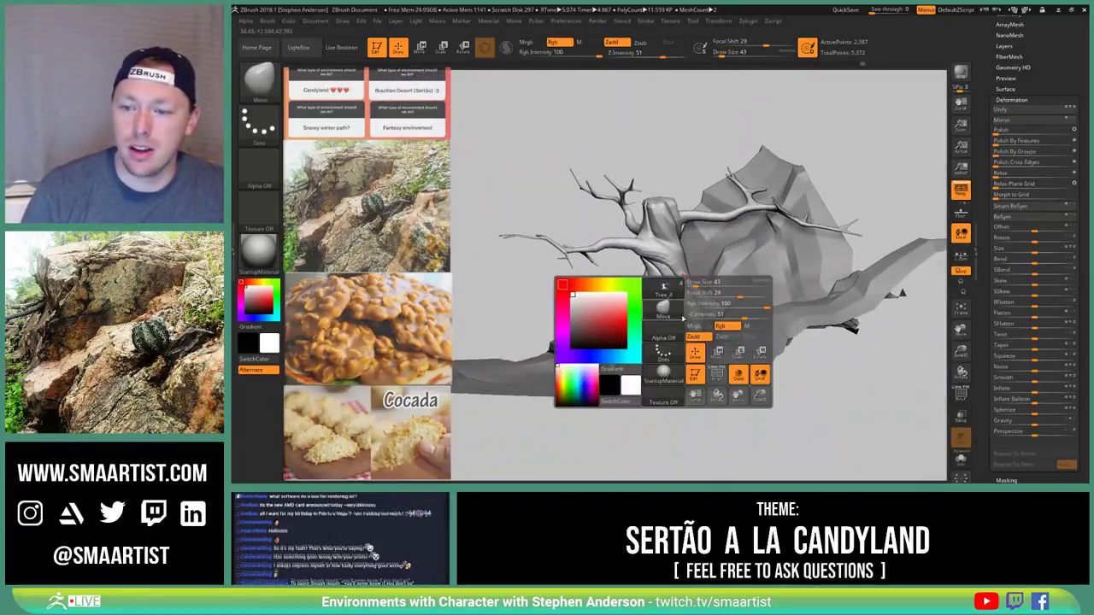
pyautogui.press('b')
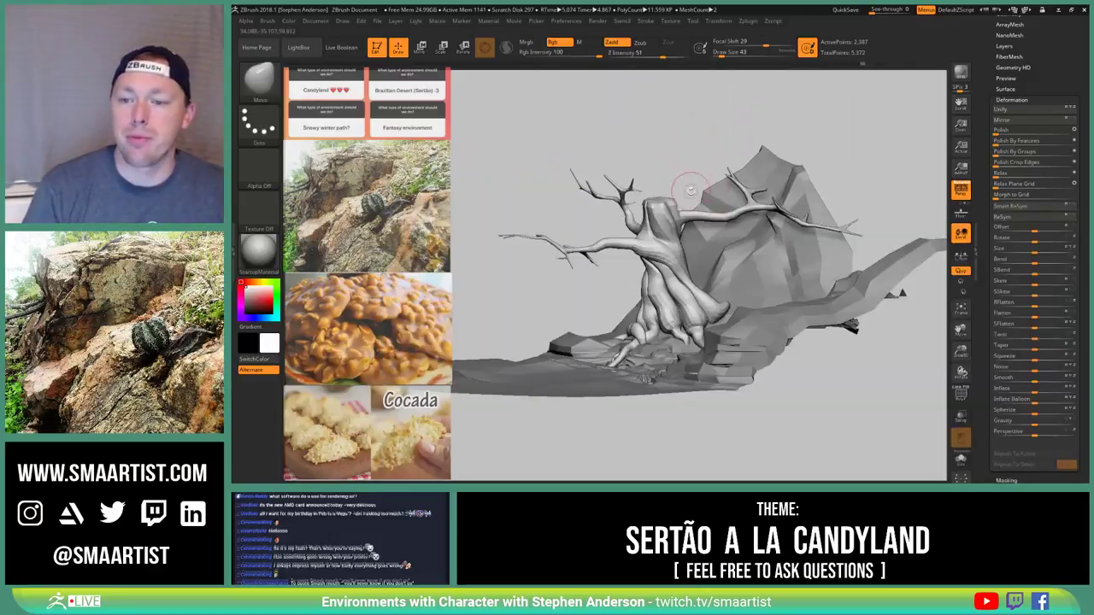
pyautogui.keyDown('alt'); pyautogui.moveTo(696, 189); pyautogui.dragTo(715, 161, button='right'); pyautogui.keyUp('alt')
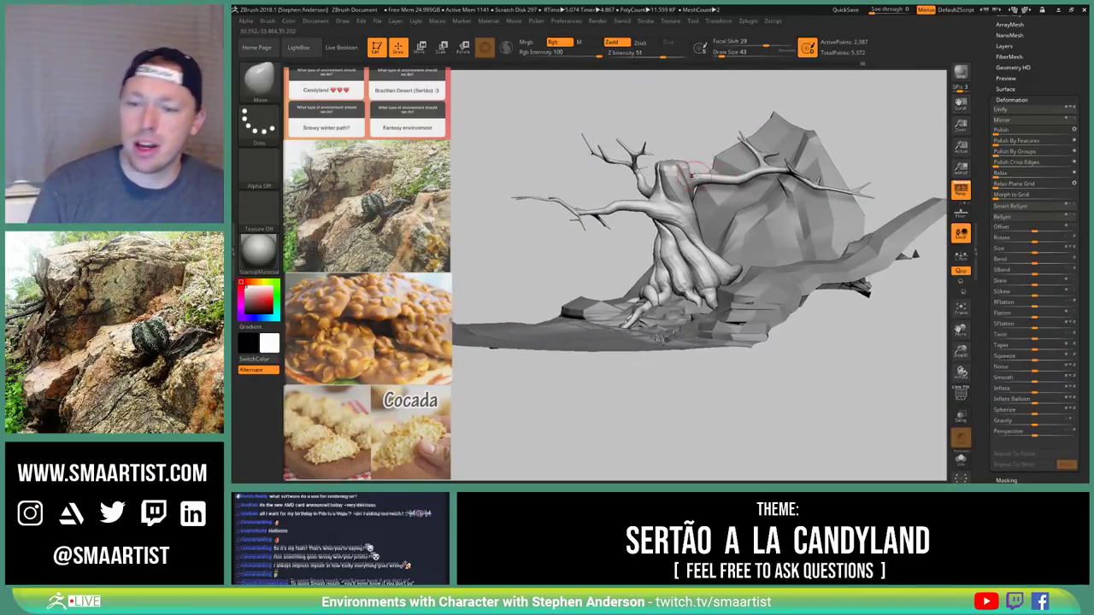
pyautogui.keyDown('alt'); pyautogui.moveTo(776, 299); pyautogui.dragTo(865, 282, button='right'); pyautogui.keyUp('alt')
pyautogui.moveTo(748, 281)
pyautogui.mouseDown(button='right')
pyautogui.moveTo(750, 342)
pyautogui.moveTo(737, 363)
pyautogui.moveTo(699, 322)
pyautogui.moveTo(743, 310)
pyautogui.moveTo(721, 275)
pyautogui.moveTo(652, 276)
pyautogui.moveTo(634, 302)
pyautogui.moveTo(658, 288)
pyautogui.mouseUp(button='right')
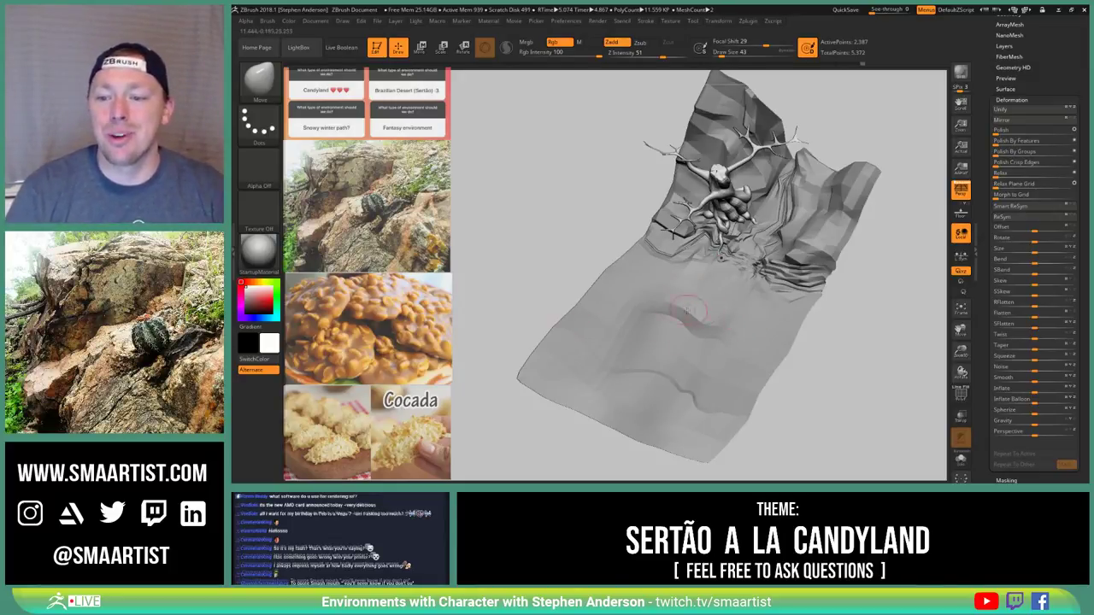
# Choose the IMM Primitives insert brush, make the ground mesh Sertao_03 active and raise the draw size to 4943
pyautogui.press('b')
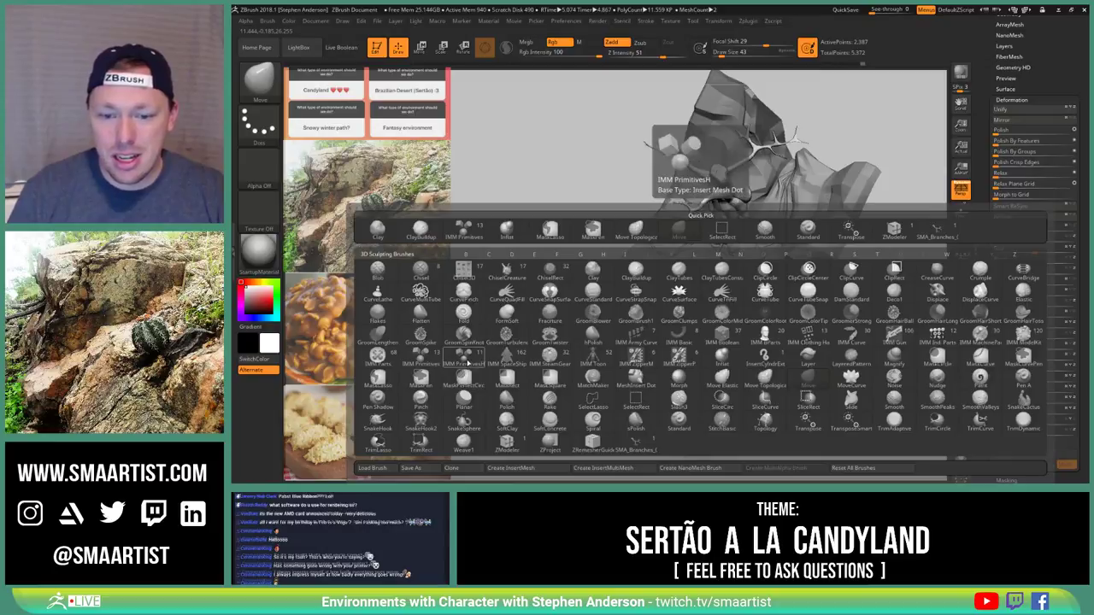
pyautogui.click(421, 358)
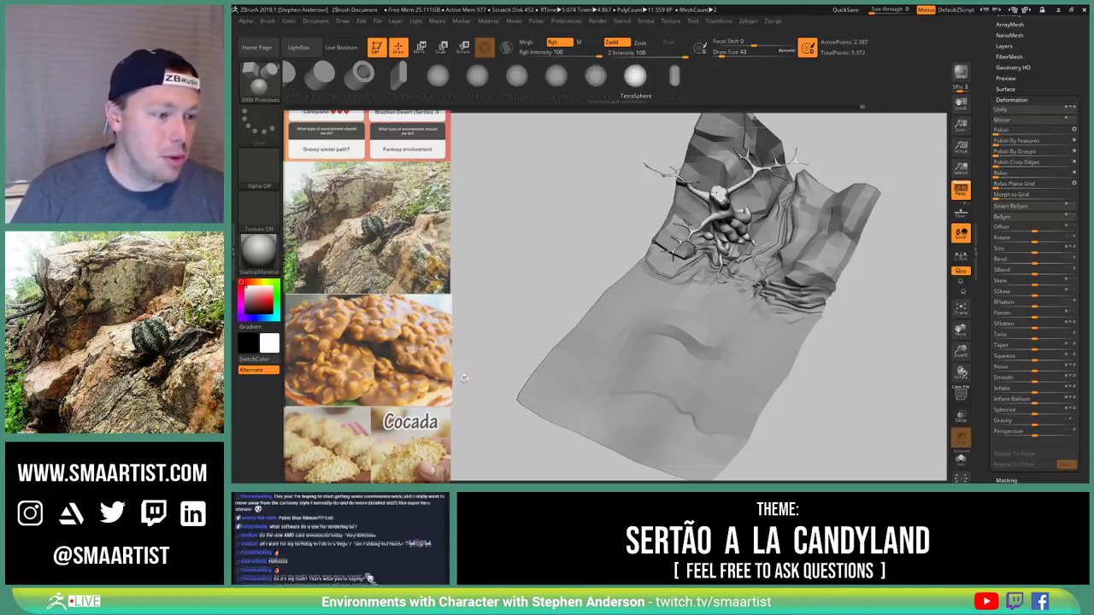
pyautogui.moveTo(480, 369); pyautogui.dragTo(646, 332)
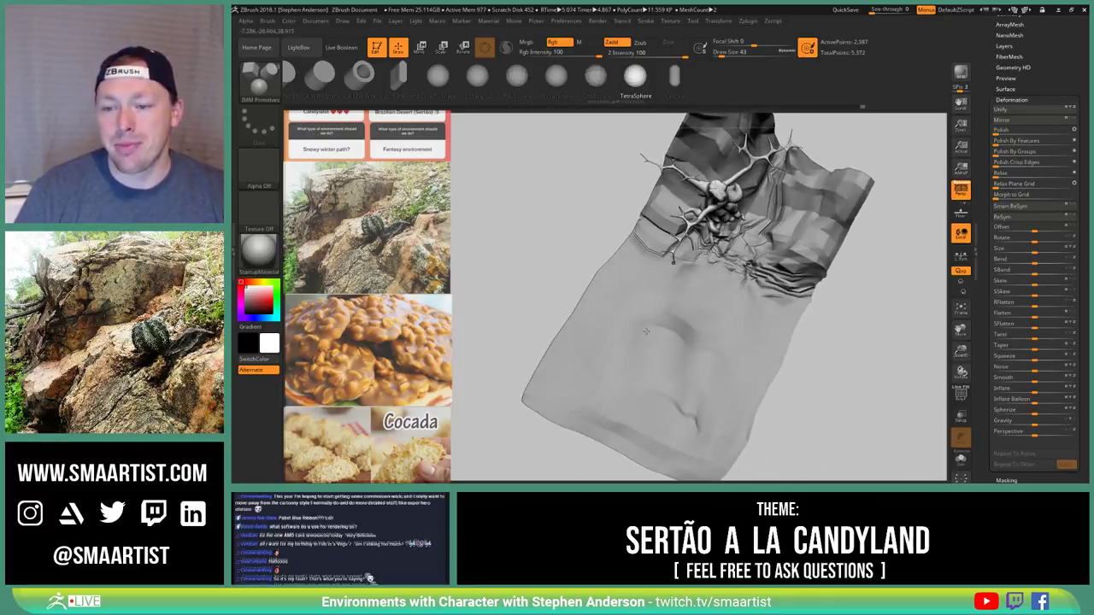
pyautogui.keyDown('alt'); pyautogui.click(751, 343); pyautogui.keyUp('alt')
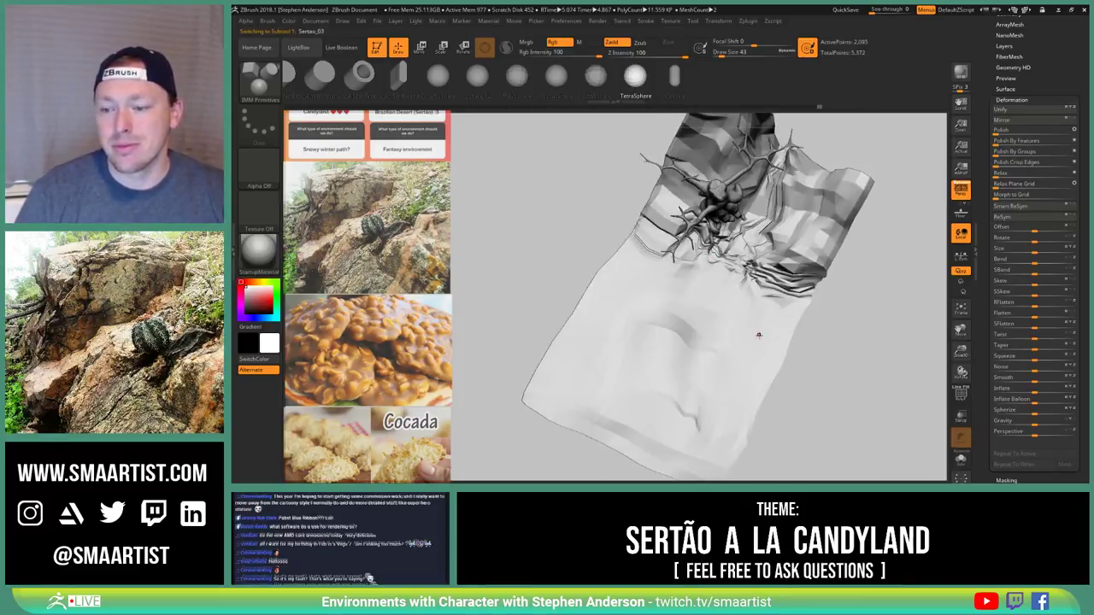
pyautogui.press('s')
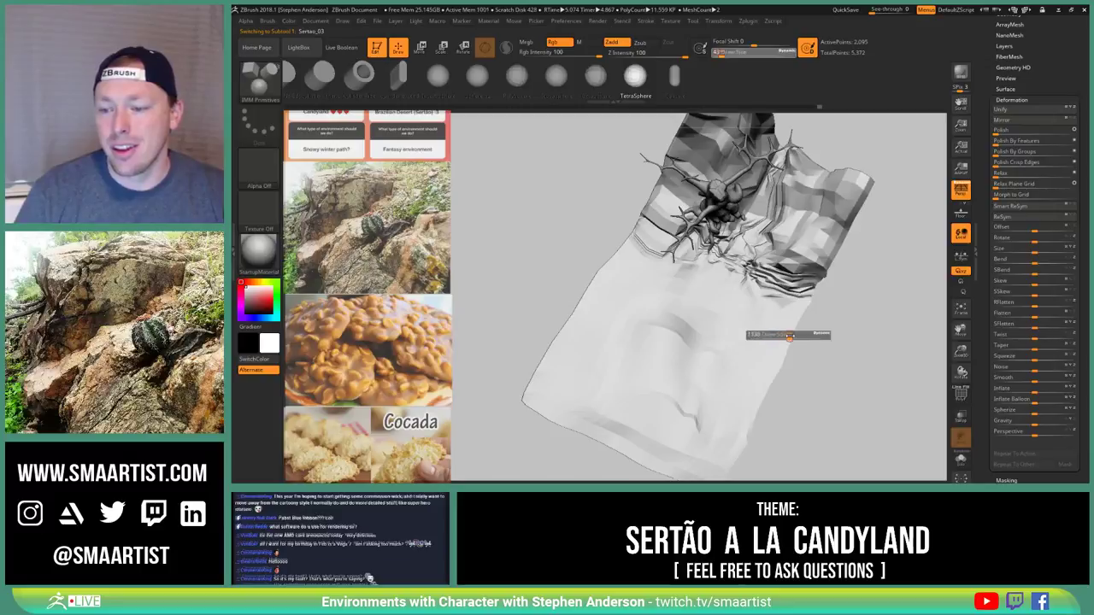
pyautogui.moveTo(789, 337); pyautogui.dragTo(834, 335)
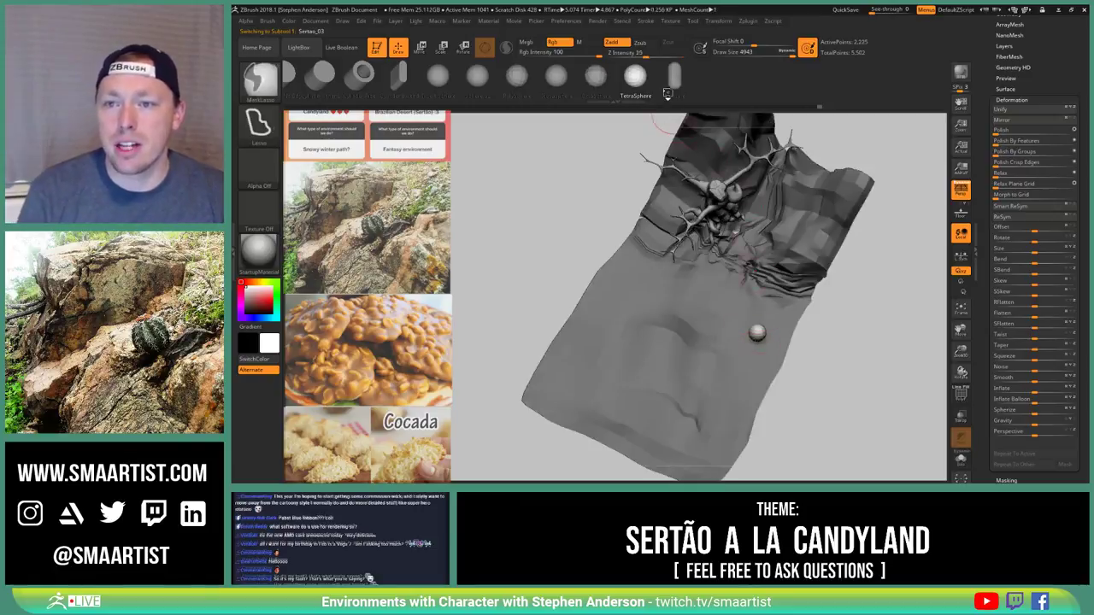
# Insert a QCube primitive on the open ground in front of the tree roots and show the polygroup wireframe
pyautogui.click(398, 83)
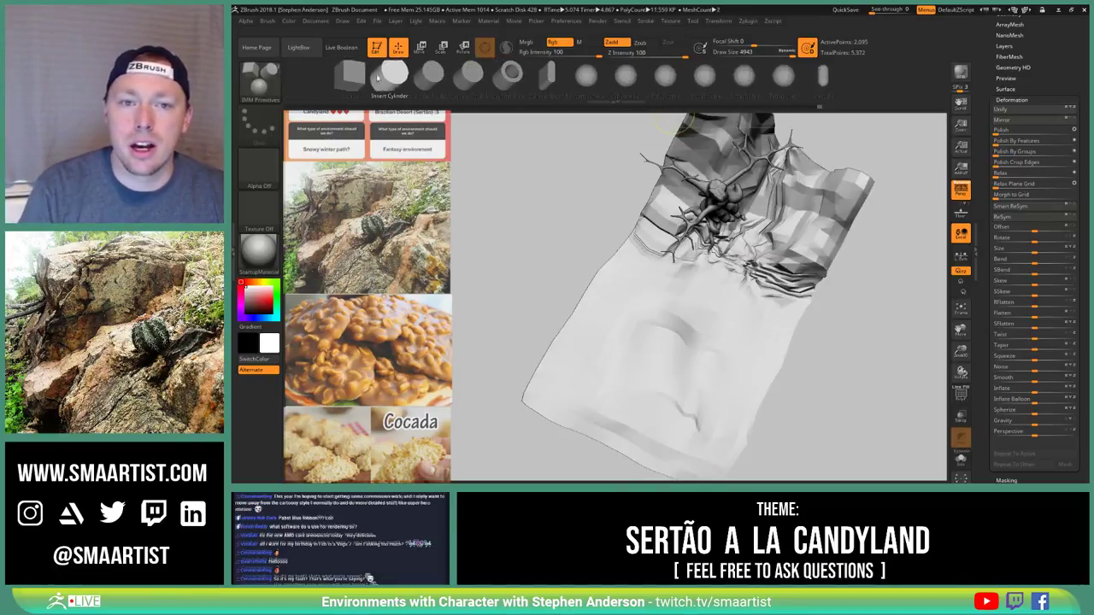
pyautogui.click(359, 84)
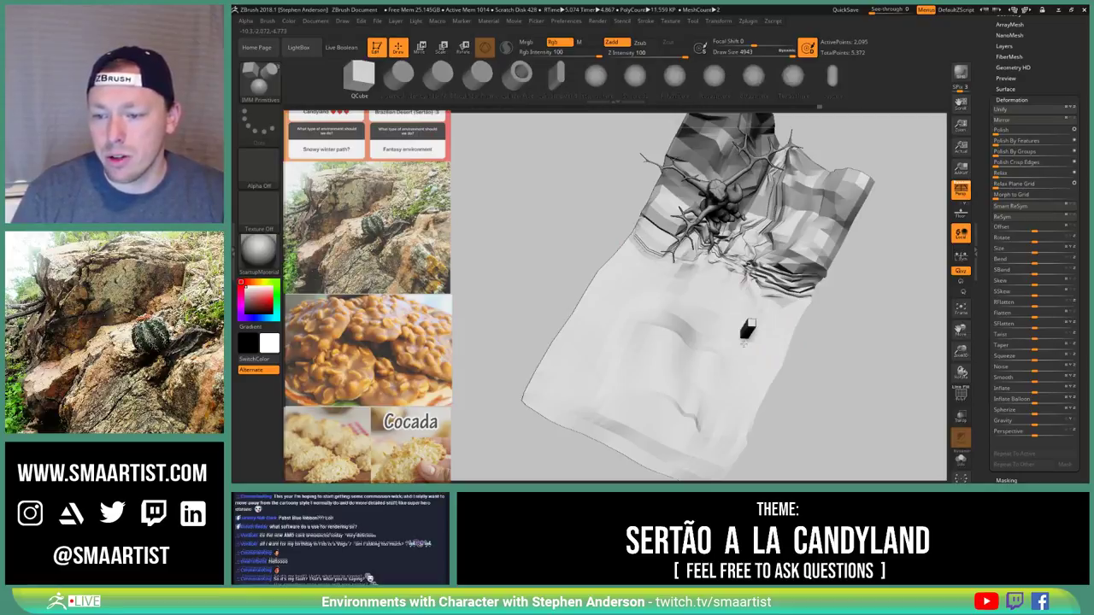
pyautogui.moveTo(736, 345); pyautogui.dragTo(731, 352)
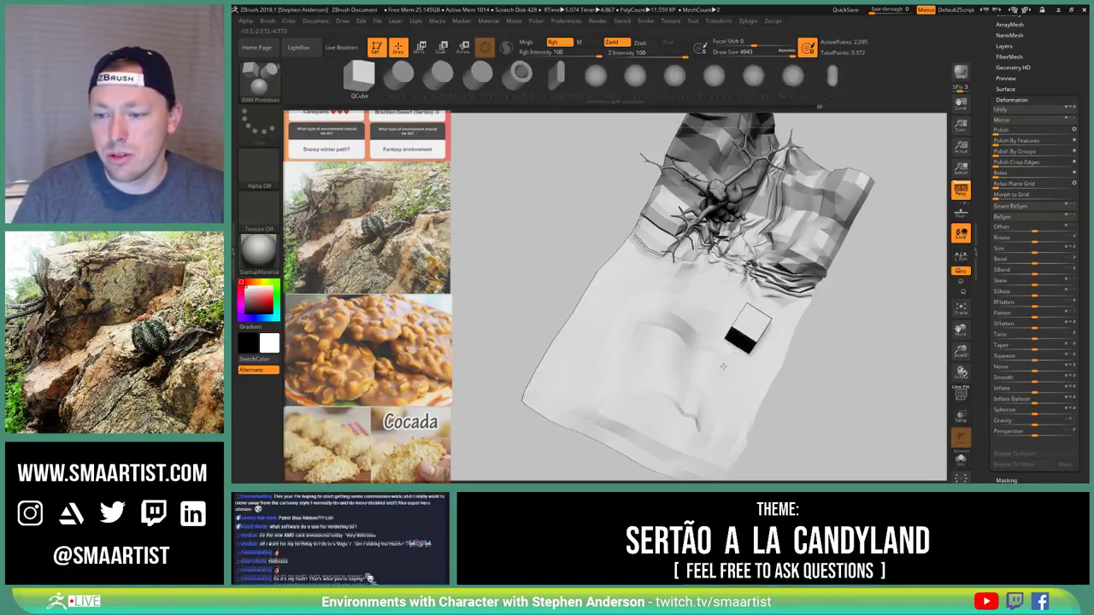
pyautogui.moveTo(704, 410); pyautogui.dragTo(693, 424)
pyautogui.moveTo(818, 376); pyautogui.dragTo(801, 301)
pyautogui.moveTo(801, 300); pyautogui.dragTo(798, 306, button='right')
pyautogui.hotkey('shift', 'f')
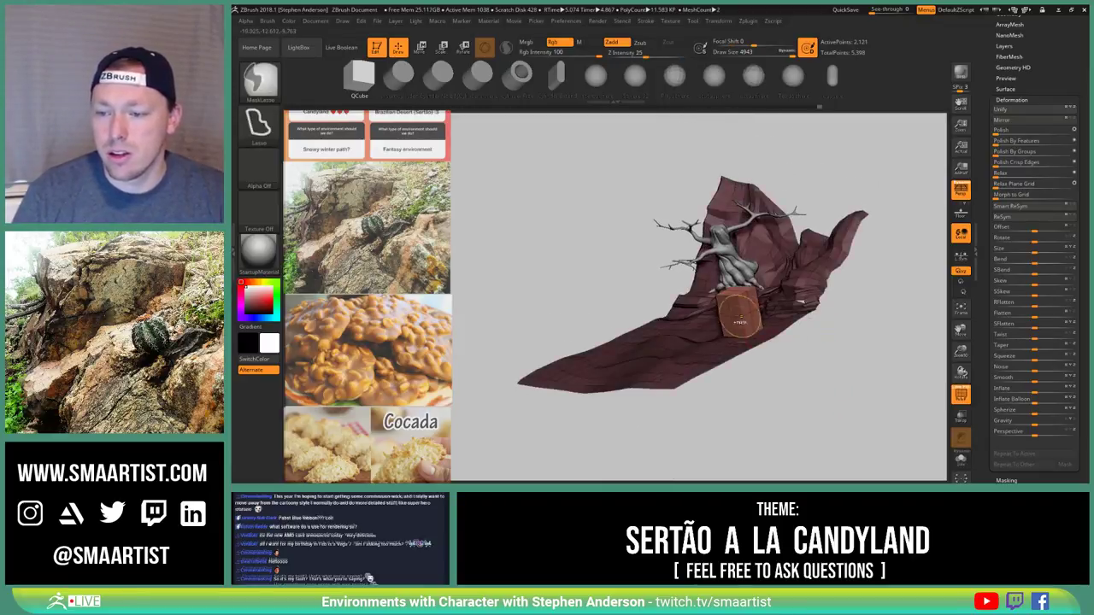
pyautogui.moveTo(645, 291)
pyautogui.keyDown('ctrl'); pyautogui.mouseDown(button='right')
pyautogui.moveTo(646, 373)
pyautogui.moveTo(679, 377)
pyautogui.moveTo(653, 402)
pyautogui.mouseUp(button='right'); pyautogui.keyUp('ctrl')
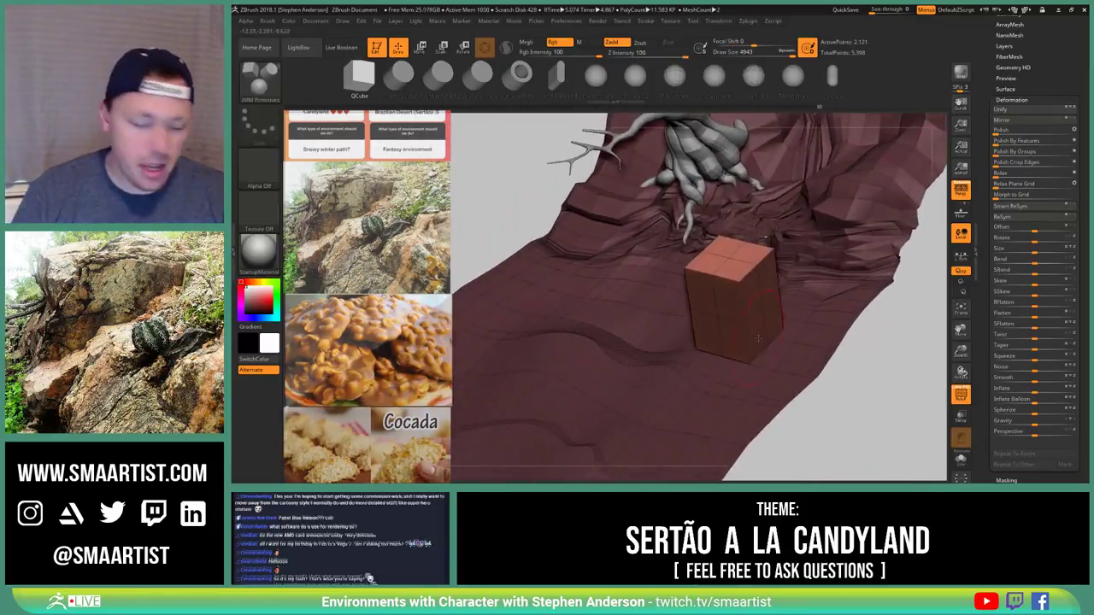
# Scale the inserted box down in height with the gizmo so it has roughly cube-like proportions
pyautogui.press('w')
pyautogui.press('q')
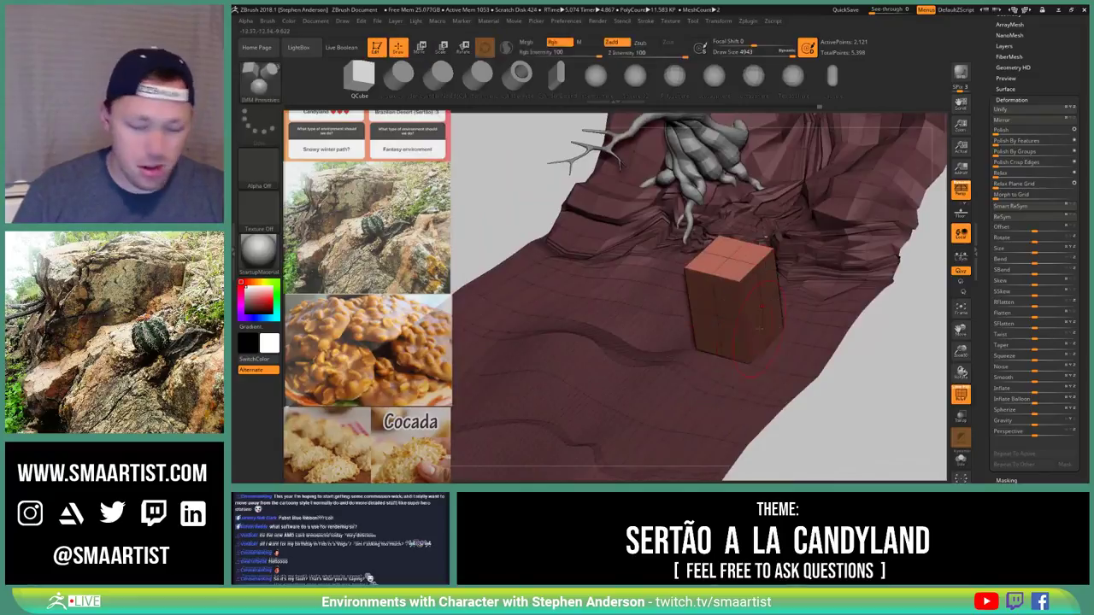
pyautogui.moveTo(749, 320); pyautogui.dragTo(727, 310, button='right')
pyautogui.press('w')
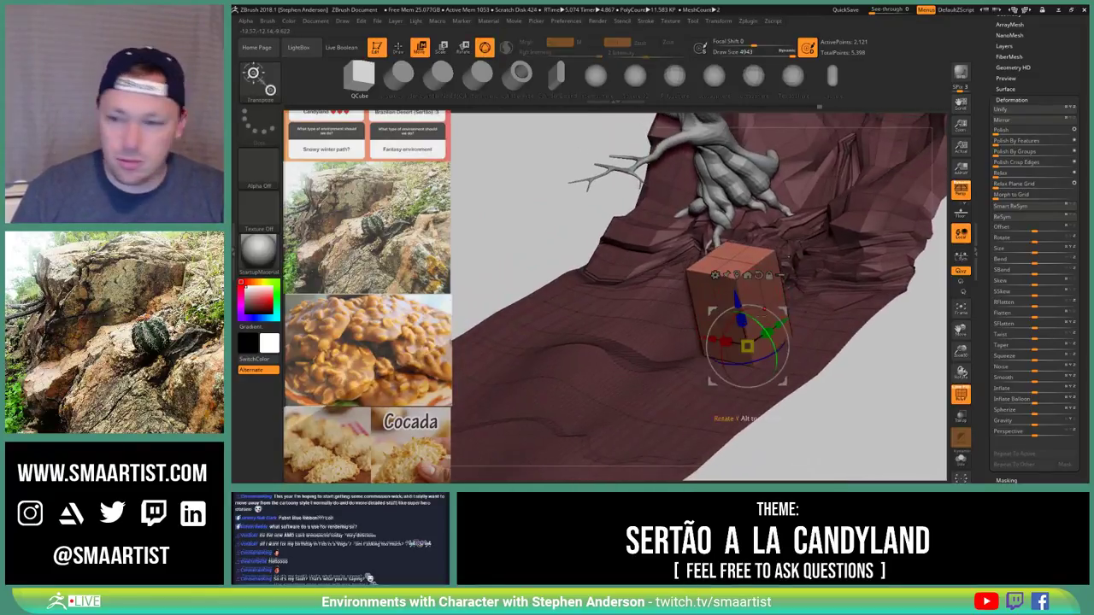
pyautogui.moveTo(742, 323); pyautogui.dragTo(747, 340)
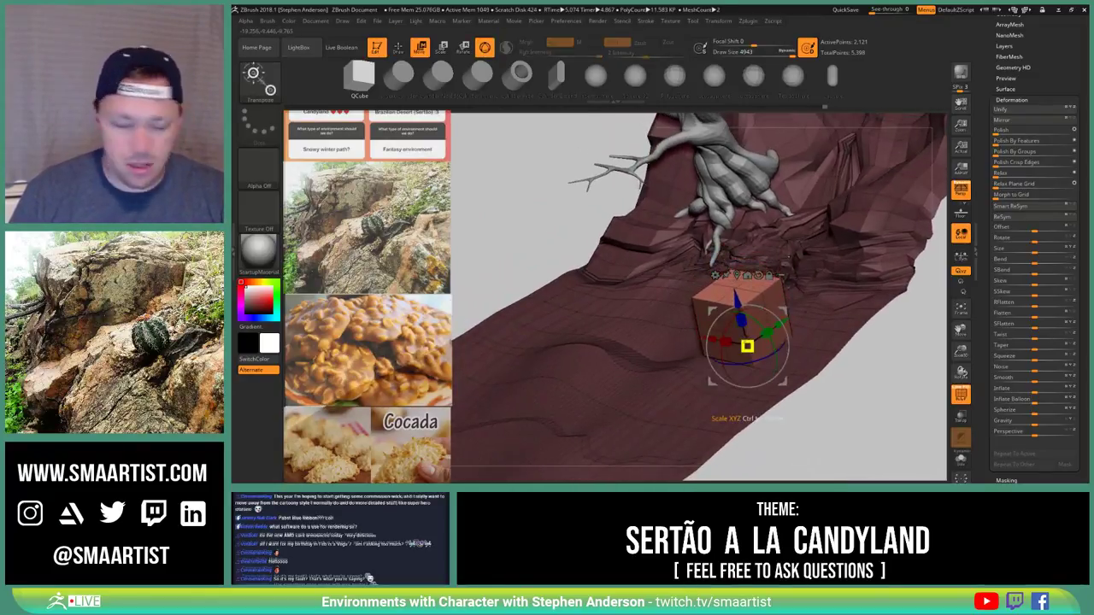
pyautogui.press('q')
pyautogui.moveTo(749, 338); pyautogui.dragTo(752, 336, button='right')
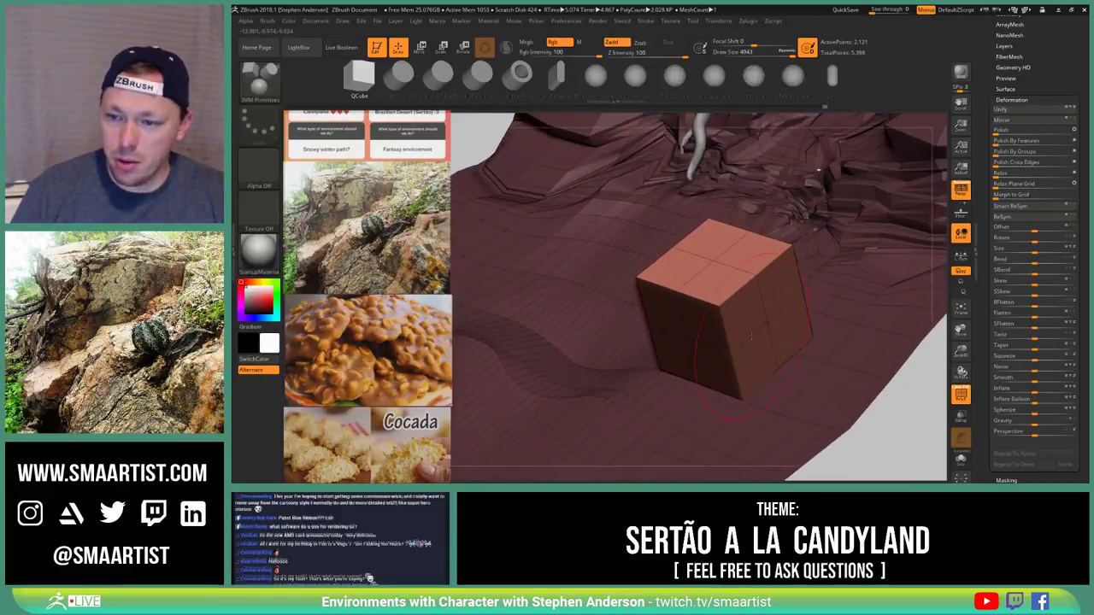
# Switch to the ZModeler brush and split the inserted cube off the ground mesh into its own subtool
pyautogui.press('b')
pyautogui.press('z')
pyautogui.press('m')
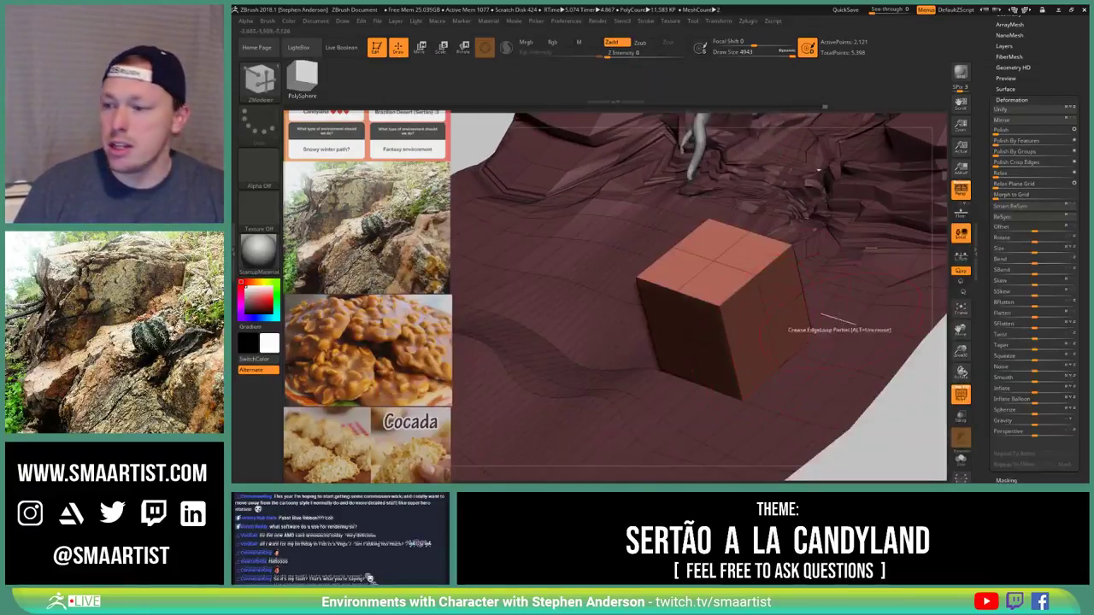
pyautogui.scroll(2, 1065, 112)
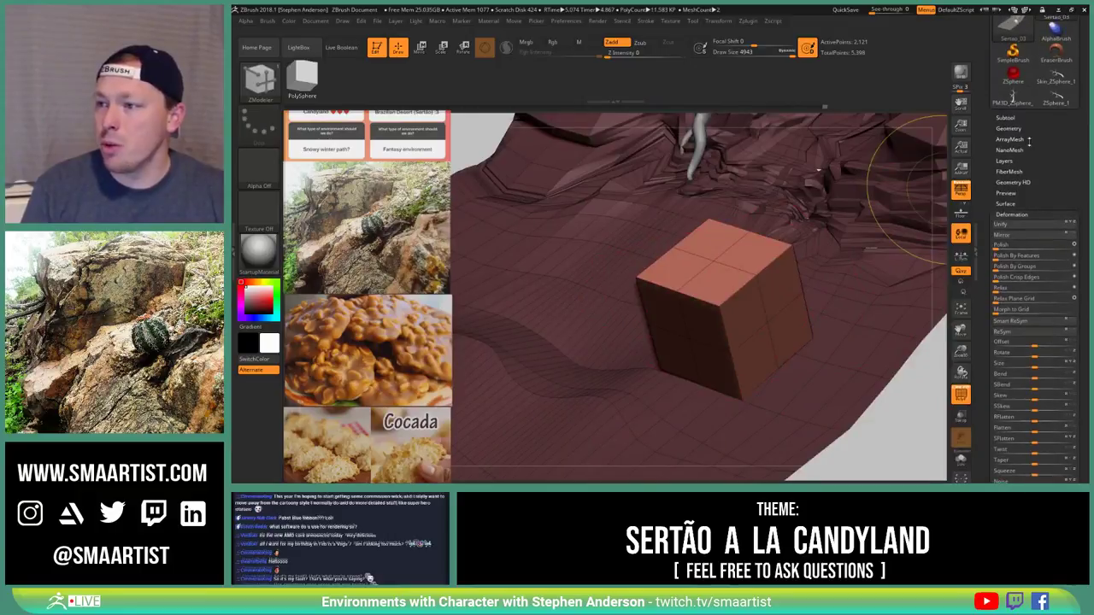
pyautogui.click(1009, 128)
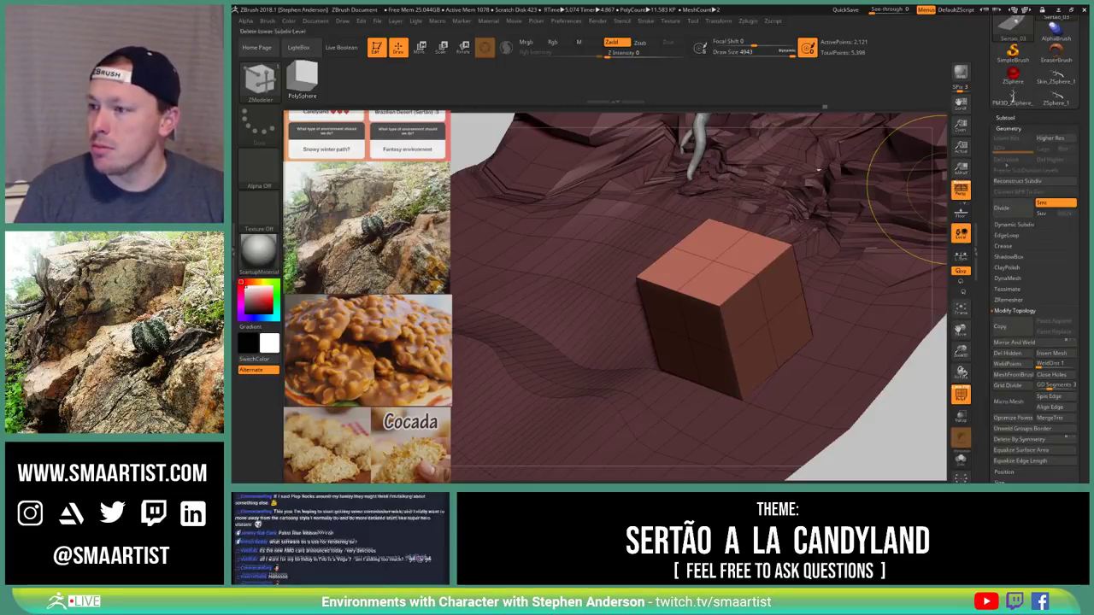
pyautogui.click(1007, 117)
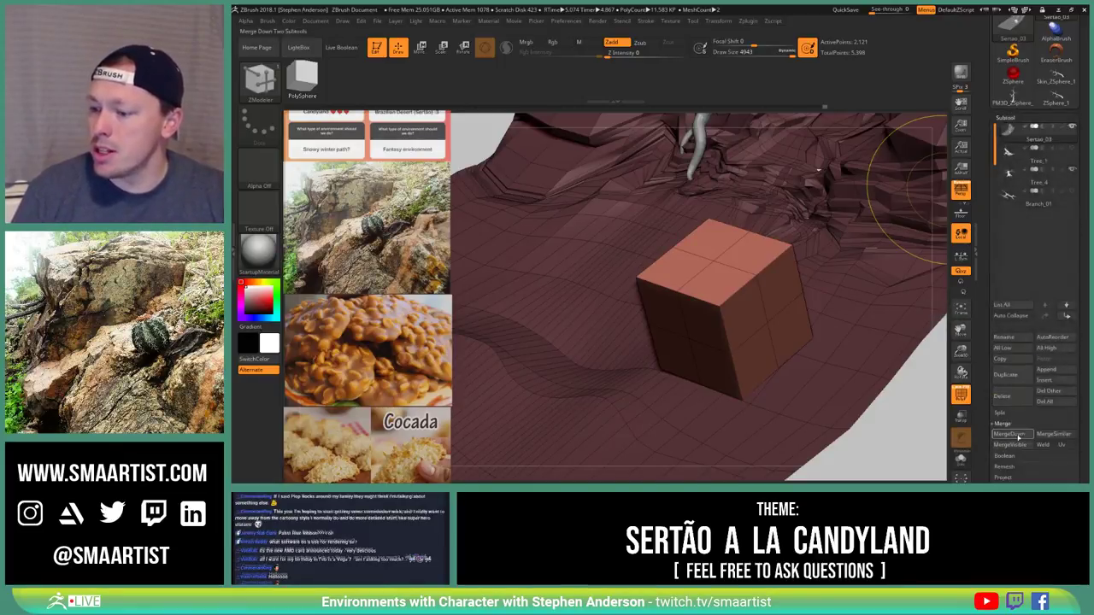
pyautogui.click(1000, 413)
pyautogui.click(1026, 466)
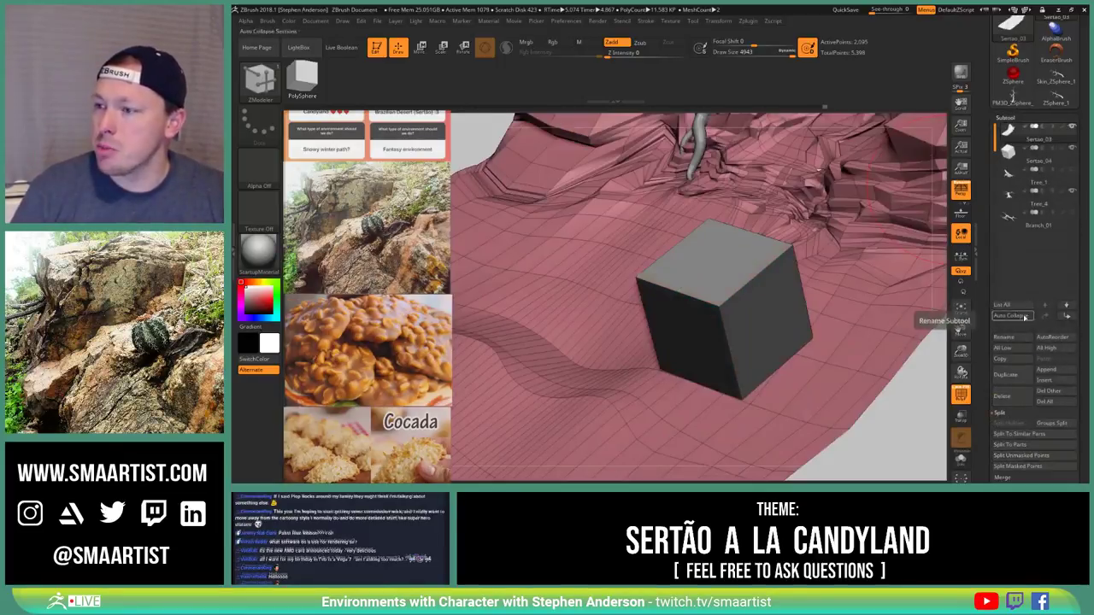
# Make the cube's subtool active and reset its orientation with the transform gizmo
pyautogui.keyDown('alt'); pyautogui.click(782, 329); pyautogui.keyUp('alt')
pyautogui.press('w')
pyautogui.moveTo(769, 427)
pyautogui.mouseDown()
pyautogui.moveTo(825, 359)
pyautogui.moveTo(859, 342)
pyautogui.moveTo(872, 312)
pyautogui.mouseUp()
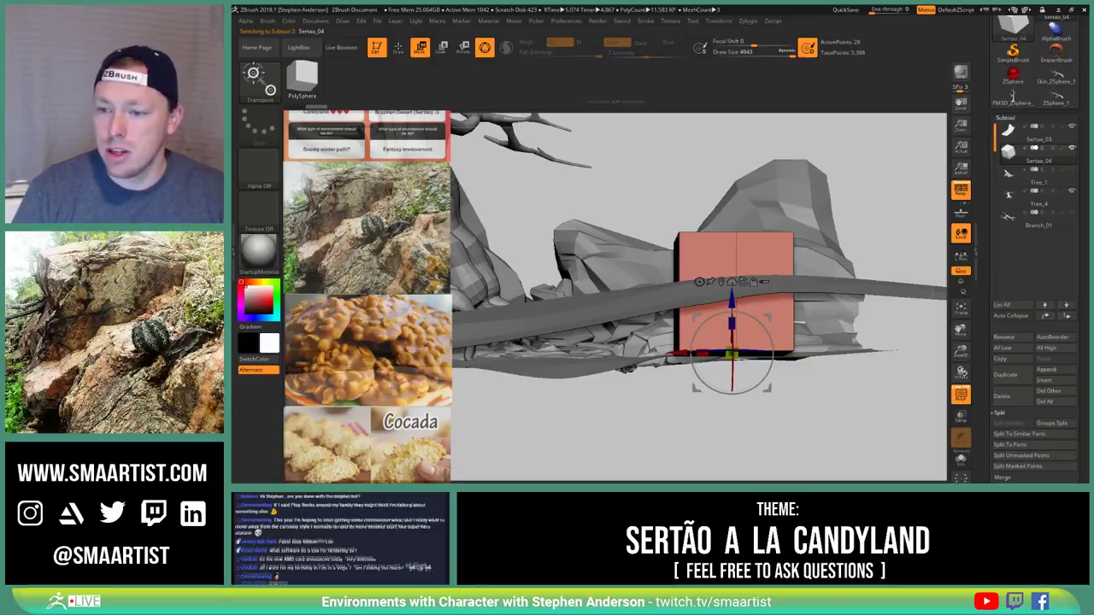
pyautogui.click(744, 282)
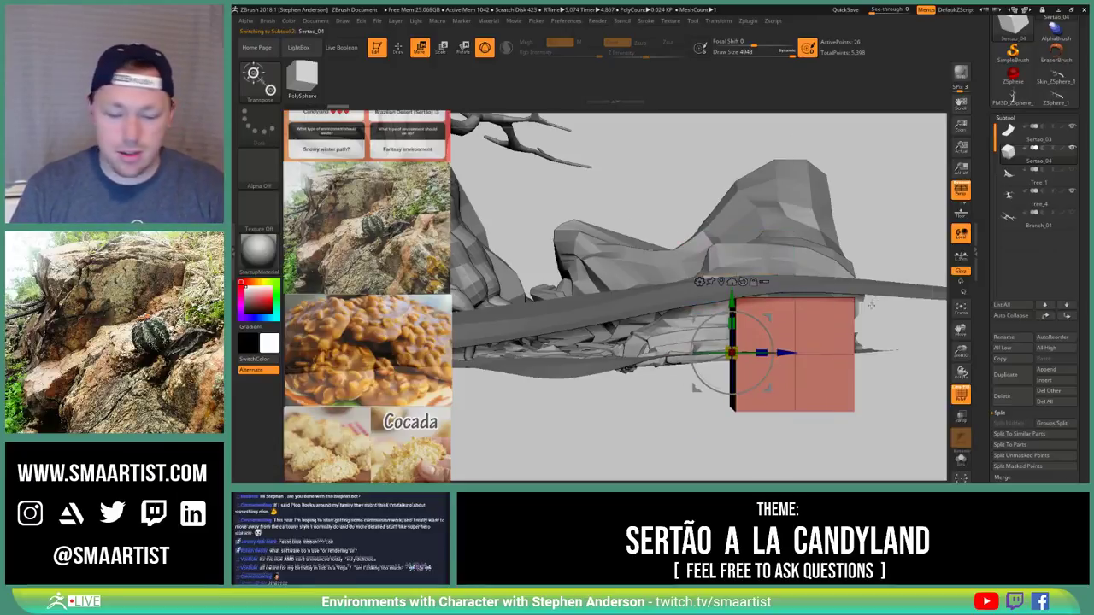
# Move the cube straight up so it sits above the sunken ground surface in front of the tree
pyautogui.press('p')
pyautogui.moveTo(898, 427); pyautogui.dragTo(795, 436)
pyautogui.keyDown('alt'); pyautogui.moveTo(857, 309); pyautogui.dragTo(755, 299); pyautogui.keyUp('alt')
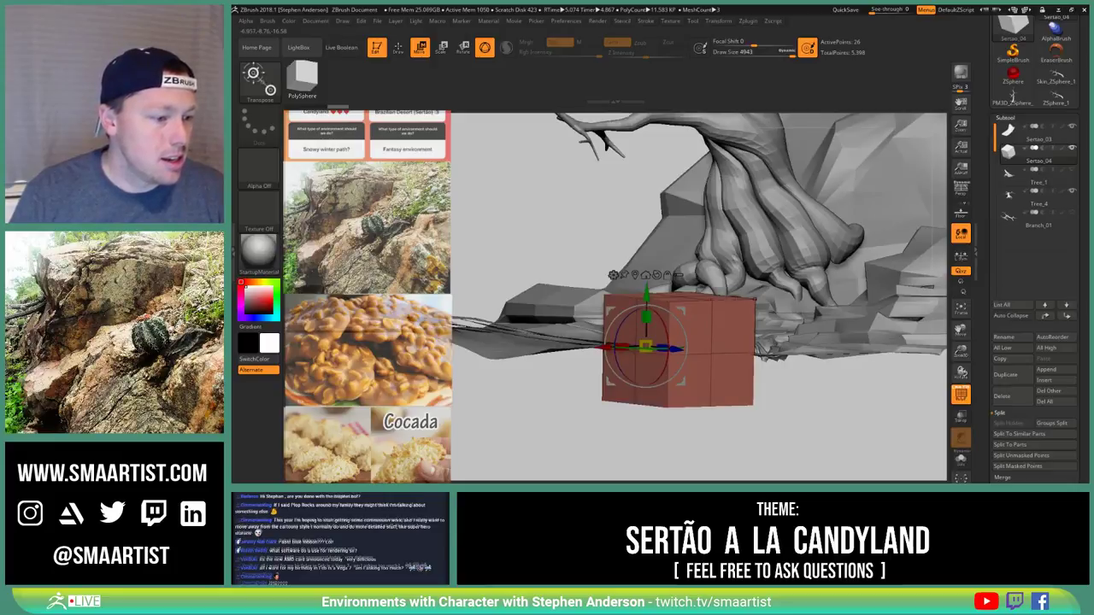
pyautogui.moveTo(755, 299); pyautogui.dragTo(741, 346)
pyautogui.moveTo(739, 313); pyautogui.dragTo(739, 326, button='right')
pyautogui.press('q')
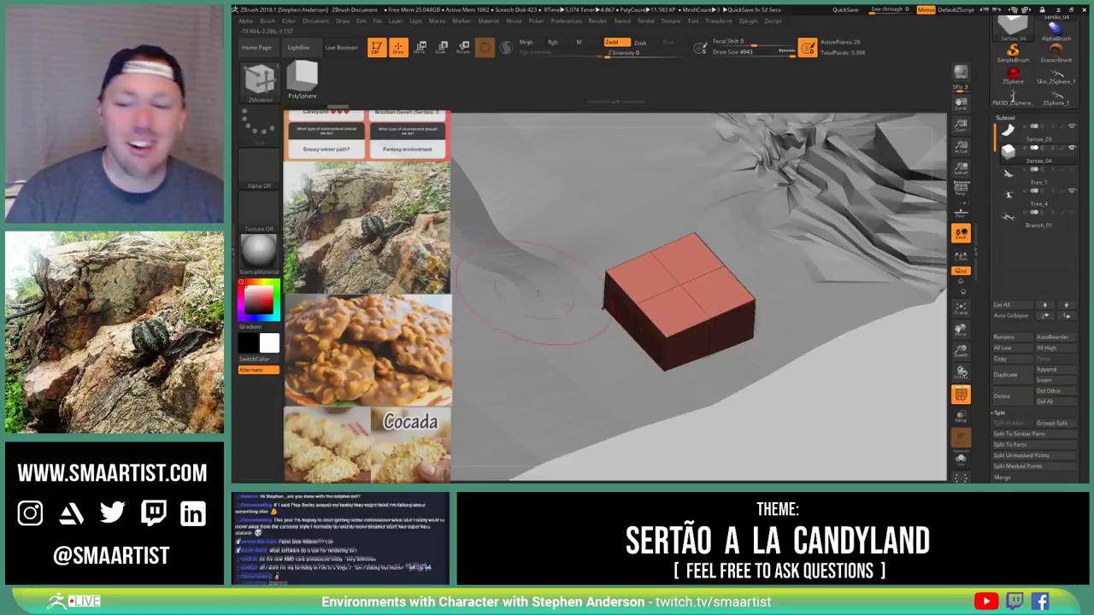
pyautogui.moveTo(697, 320); pyautogui.dragTo(710, 287, button='right')
pyautogui.press('w')
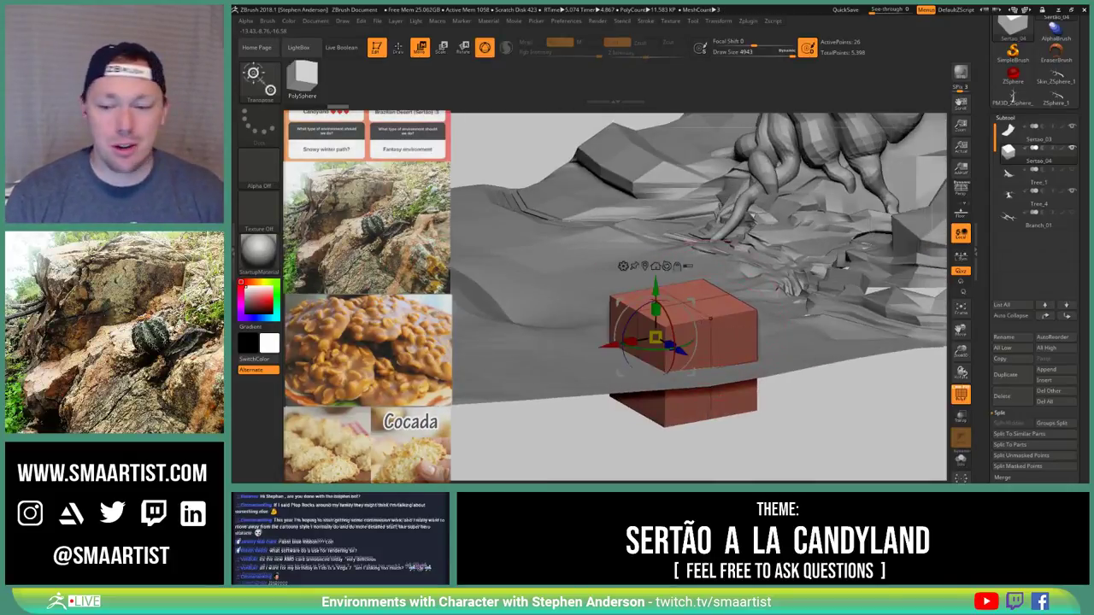
pyautogui.moveTo(655, 288); pyautogui.dragTo(656, 183)
pyautogui.moveTo(684, 265)
pyautogui.mouseDown(button='right')
pyautogui.moveTo(695, 315)
pyautogui.moveTo(754, 330)
pyautogui.moveTo(738, 332)
pyautogui.mouseUp(button='right')
pyautogui.press('q')
# Turn perspective back on and examine the cube's placement against the tree, ground and rocks from several angles
pyautogui.press('space')
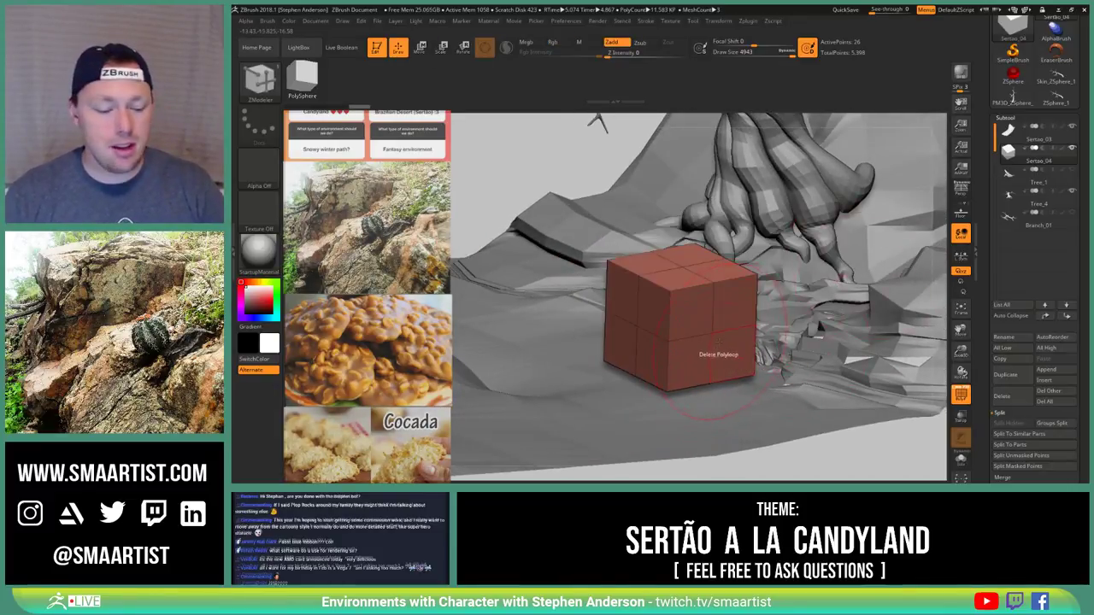
pyautogui.press('p')
pyautogui.moveTo(725, 345); pyautogui.dragTo(798, 356, button='right')
pyautogui.keyDown('alt'); pyautogui.moveTo(798, 356); pyautogui.dragTo(865, 366, button='right'); pyautogui.keyUp('alt')
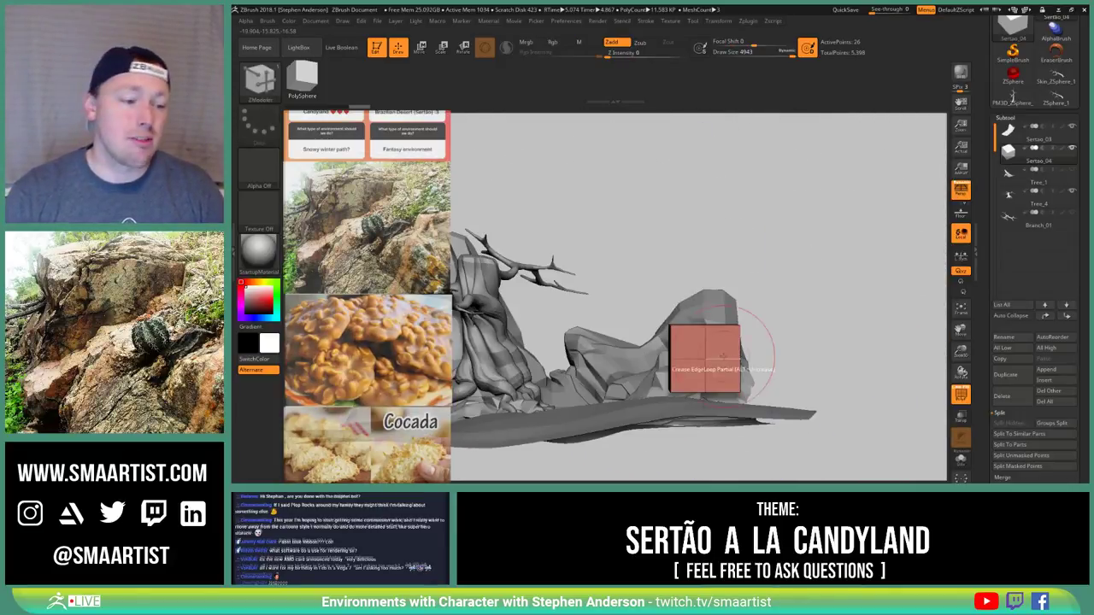
pyautogui.keyDown('alt'); pyautogui.moveTo(719, 338); pyautogui.dragTo(682, 348, button='right'); pyautogui.keyUp('alt')
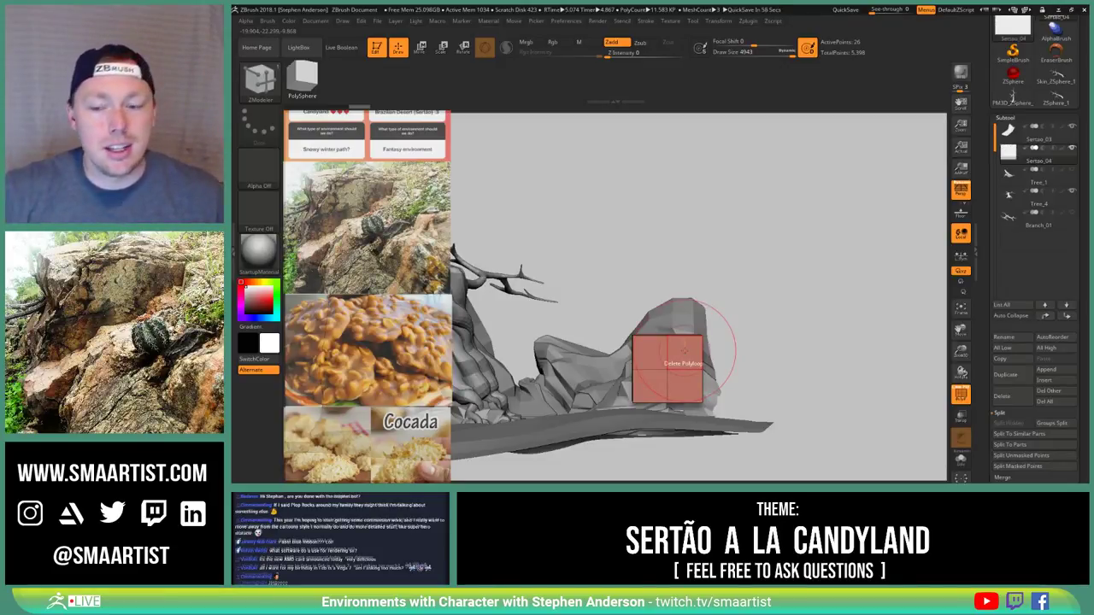
pyautogui.moveTo(753, 354)
pyautogui.mouseDown()
pyautogui.moveTo(811, 372)
pyautogui.moveTo(780, 389)
pyautogui.mouseUp()
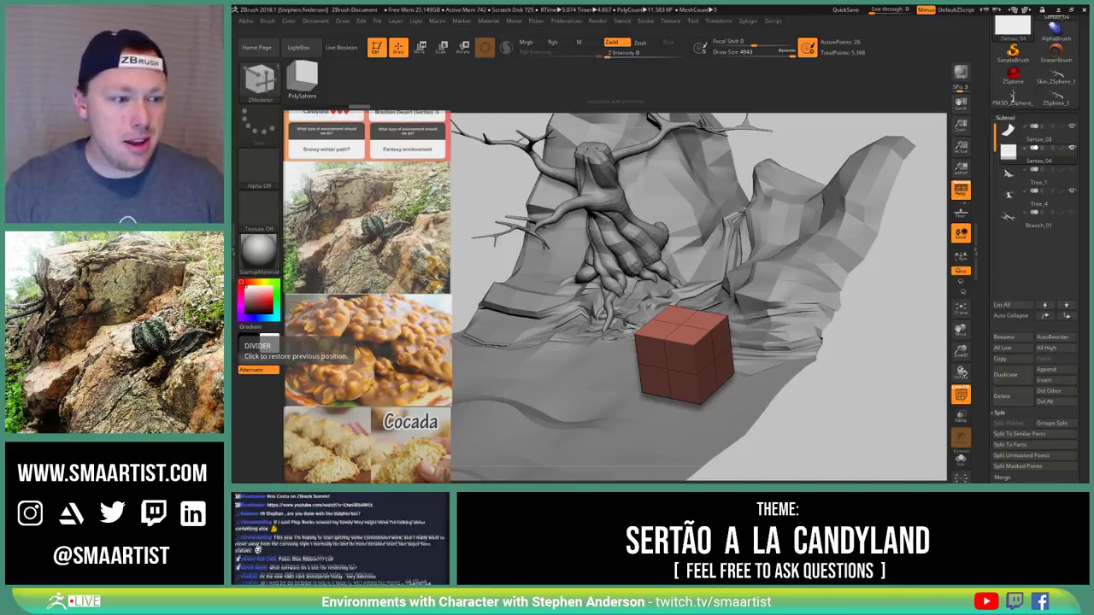
pyautogui.moveTo(684, 410); pyautogui.dragTo(765, 320, button='right')
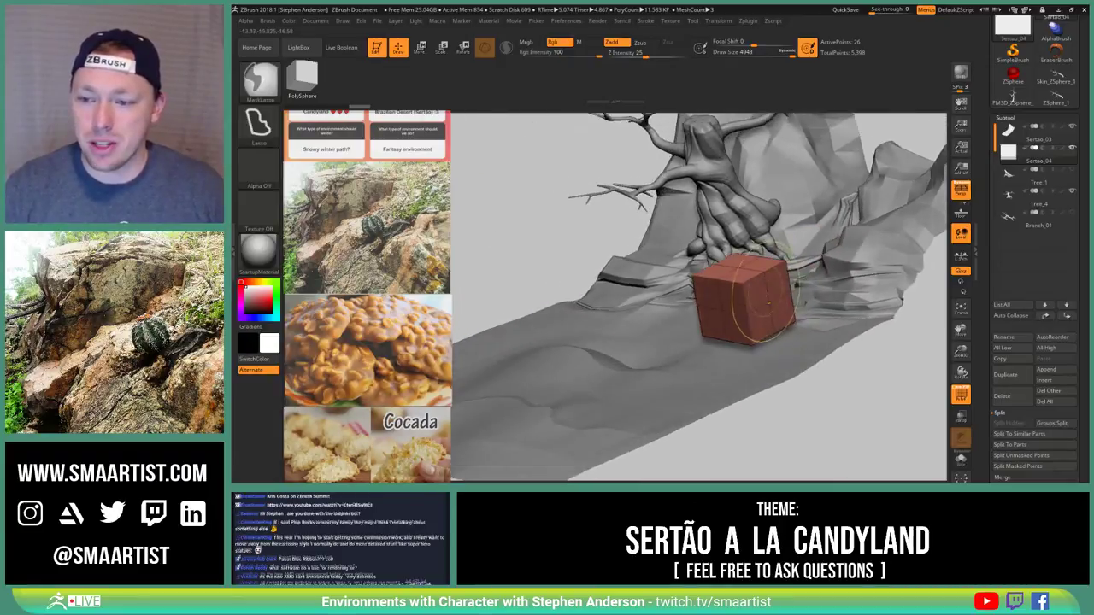
pyautogui.keyDown('ctrl'); pyautogui.moveTo(793, 281); pyautogui.dragTo(784, 330, button='right'); pyautogui.keyUp('ctrl')
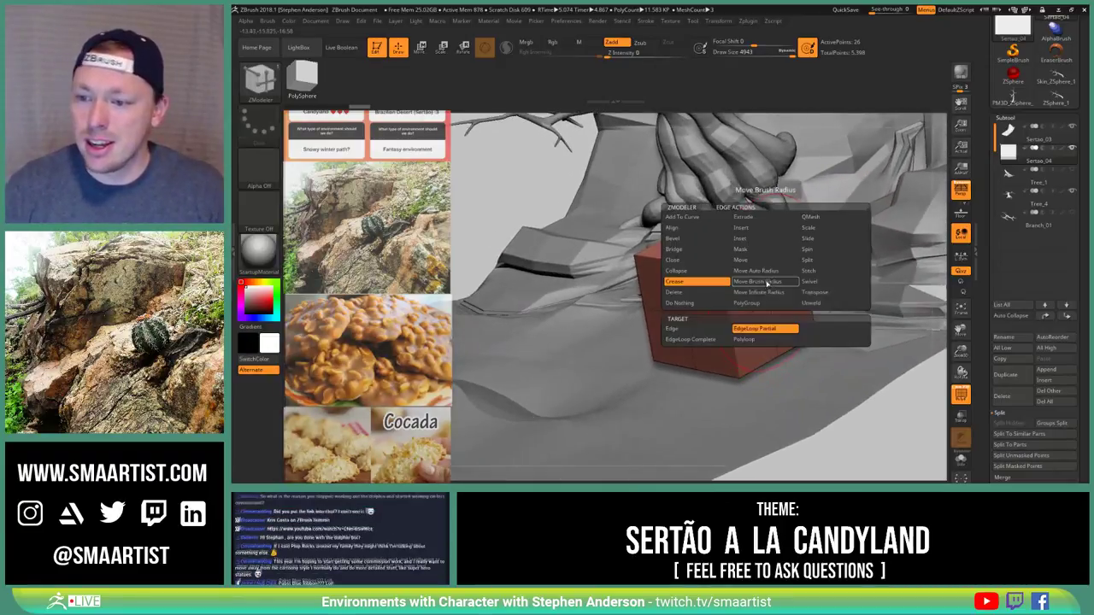
# Set the ZModeler edge action to Insert with Single EdgeLoop and delete the middle edge loops on the cube
pyautogui.press('space')
pyautogui.click(756, 231)
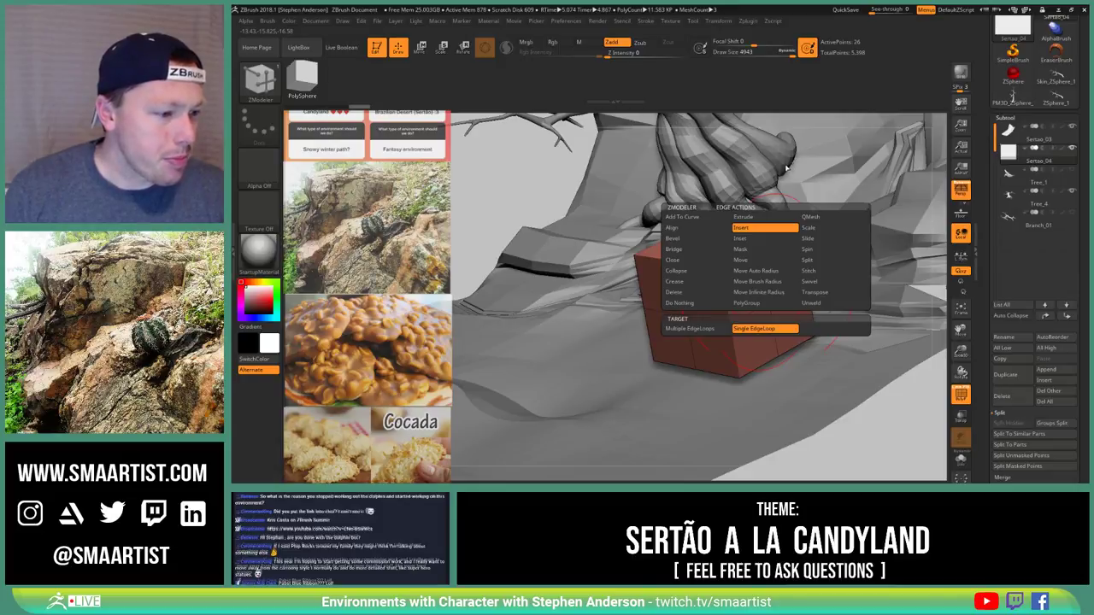
pyautogui.press('space')
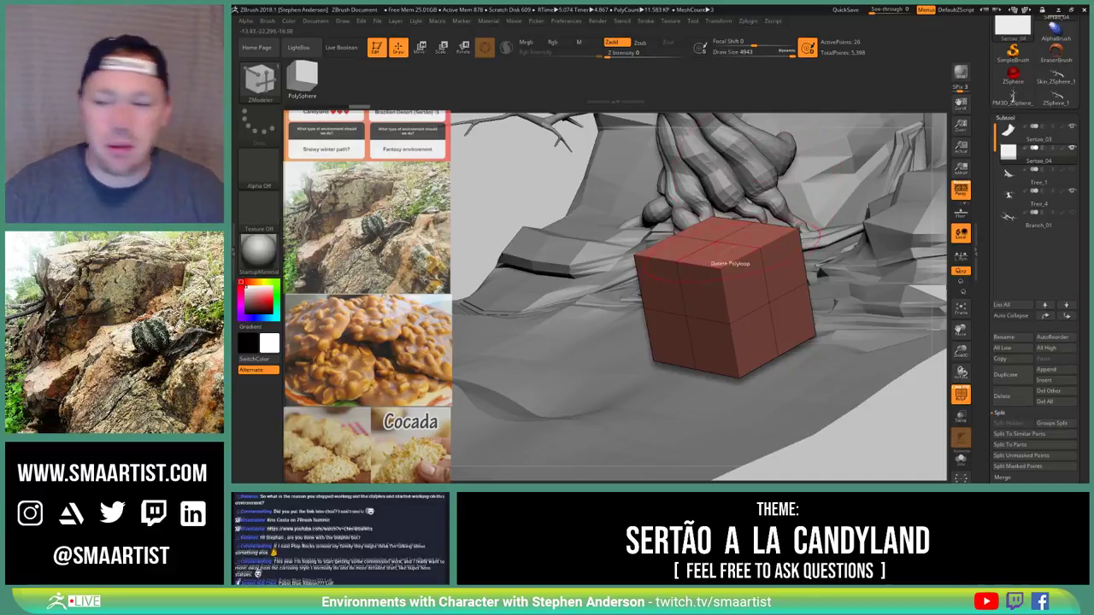
pyautogui.keyDown('alt'); pyautogui.click(763, 267); pyautogui.keyUp('alt')
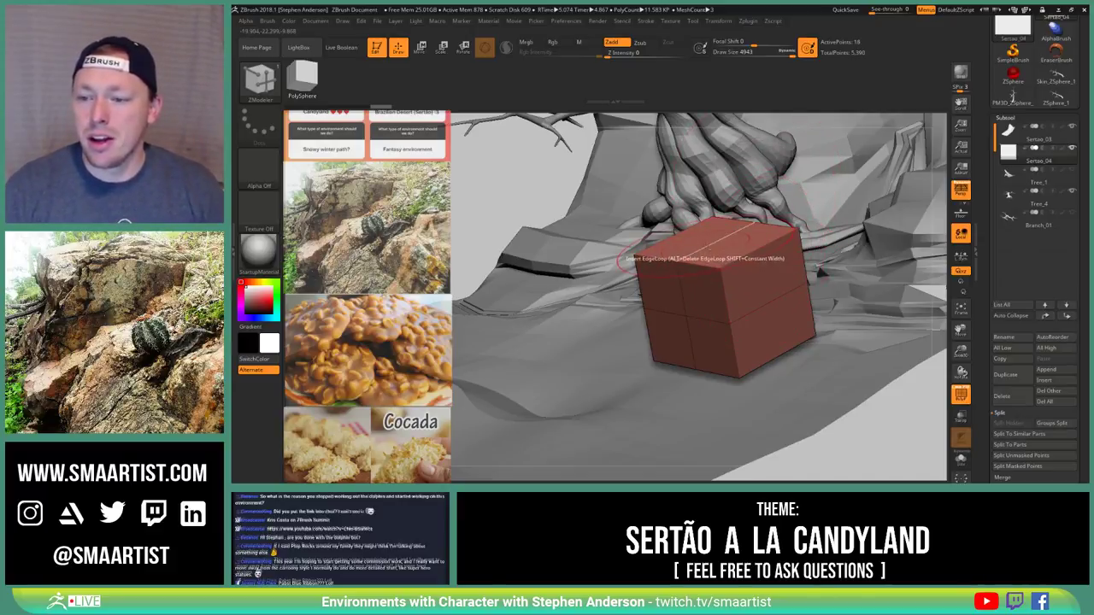
pyautogui.keyDown('alt'); pyautogui.click(708, 250); pyautogui.keyUp('alt')
pyautogui.keyDown('alt'); pyautogui.click(760, 320); pyautogui.keyUp('alt')
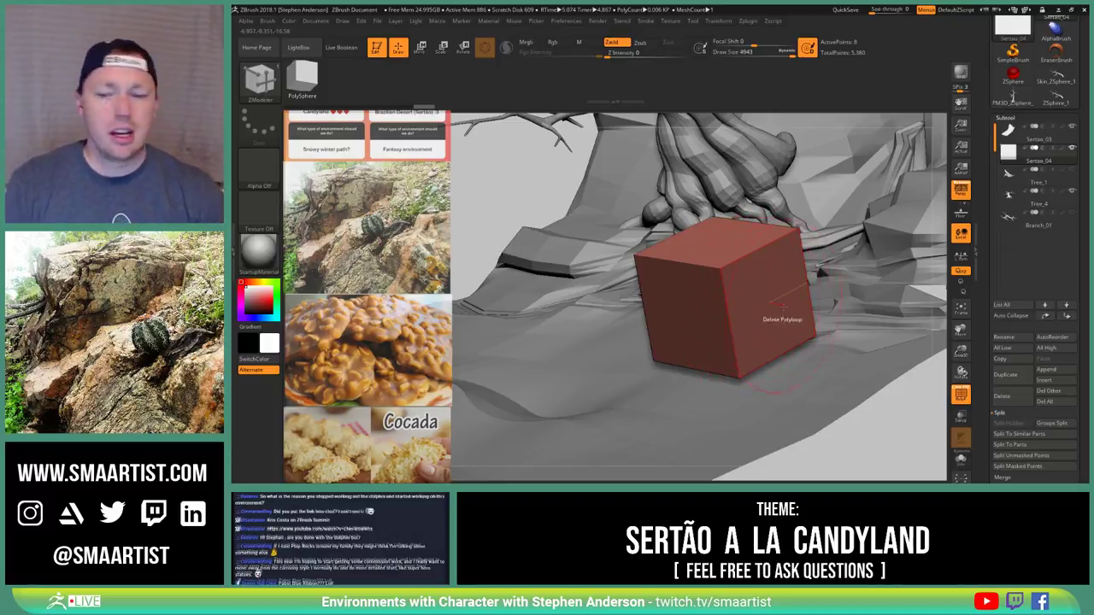
# Divide the plain cube once with smoothing enabled to turn it into a faceted boulder
pyautogui.keyDown('alt'); pyautogui.moveTo(789, 313); pyautogui.dragTo(691, 325, button='right'); pyautogui.keyUp('alt')
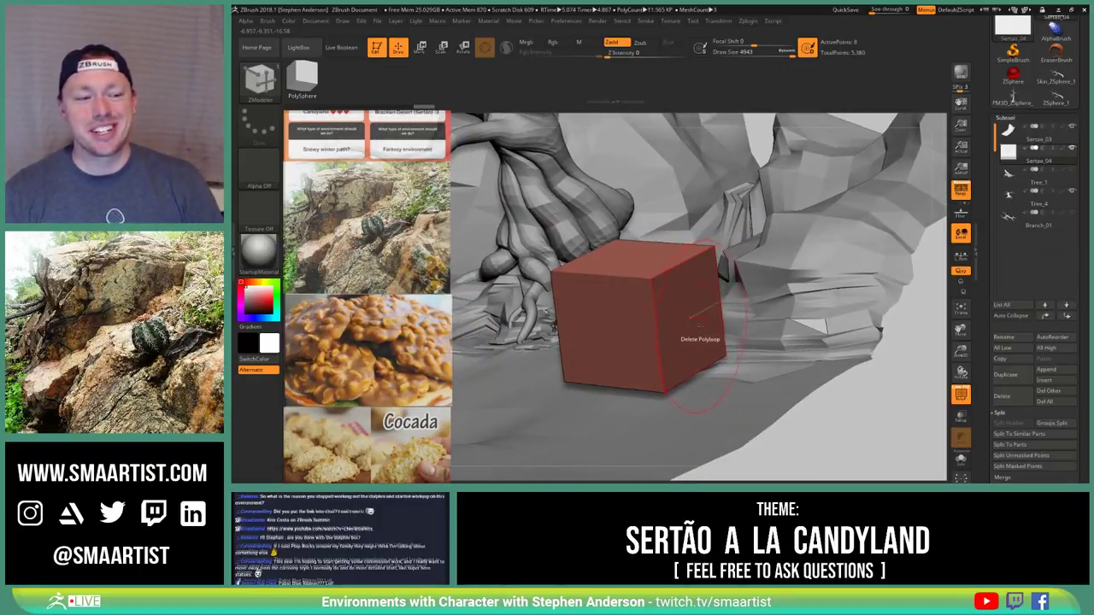
pyautogui.moveTo(696, 322)
pyautogui.mouseDown(button='right')
pyautogui.moveTo(675, 321)
pyautogui.moveTo(692, 326)
pyautogui.mouseUp(button='right')
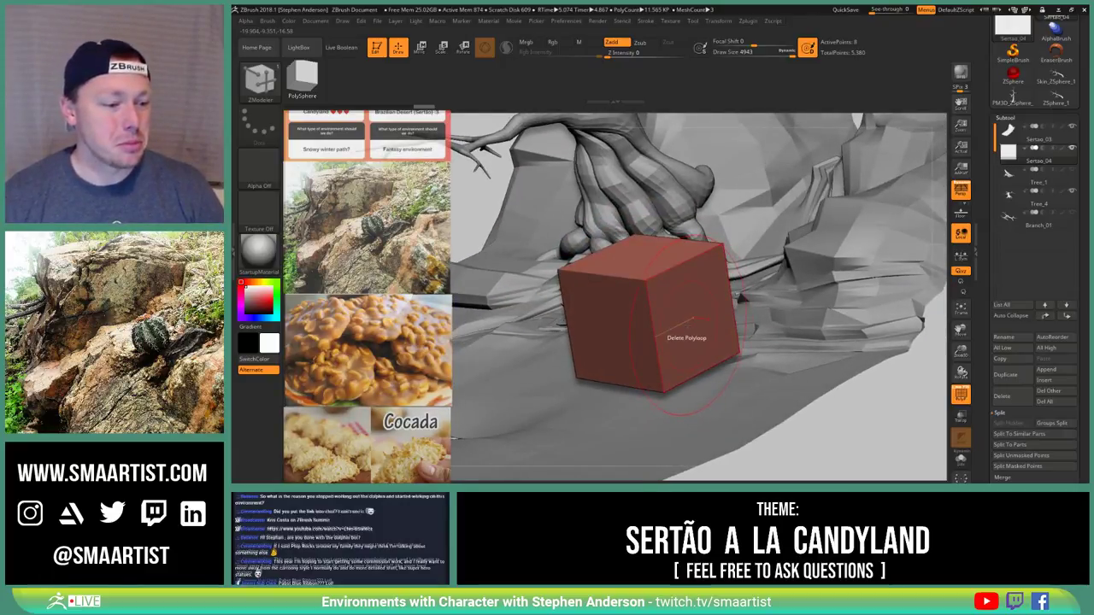
pyautogui.moveTo(687, 326); pyautogui.dragTo(653, 369, button='right')
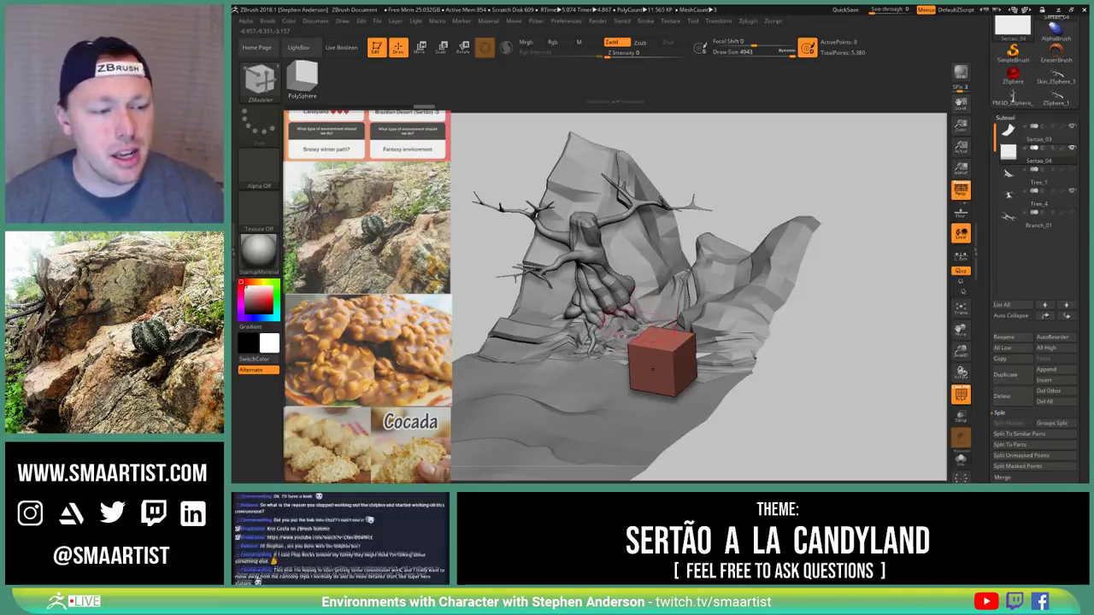
pyautogui.moveTo(711, 347)
pyautogui.mouseDown(button='right')
pyautogui.moveTo(677, 353)
pyautogui.moveTo(701, 376)
pyautogui.moveTo(772, 284)
pyautogui.mouseUp(button='right')
pyautogui.press('d')
pyautogui.hotkey('shift', 'd')
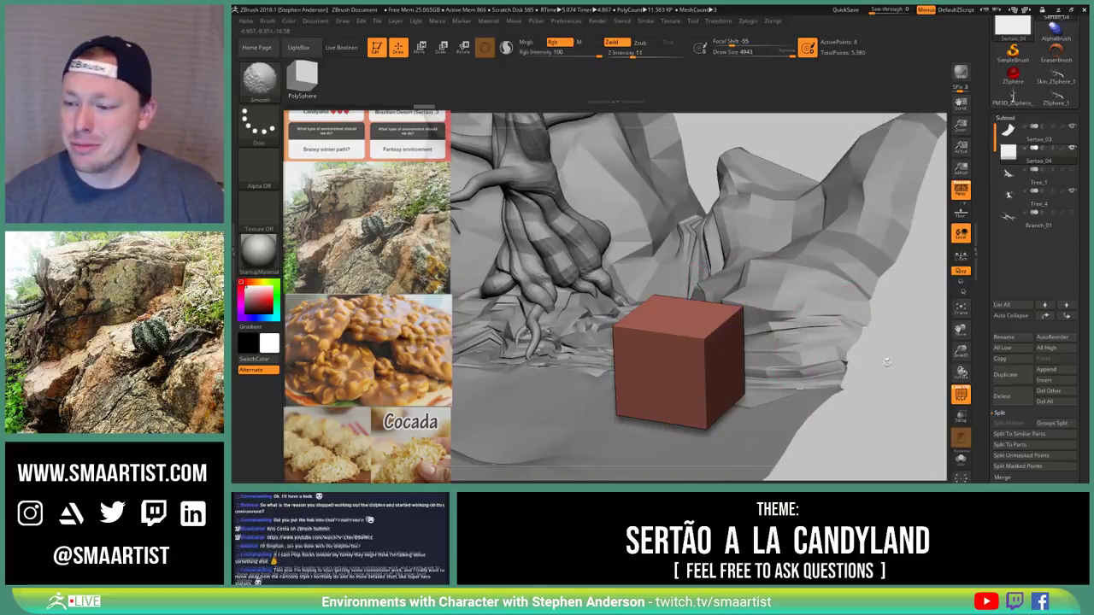
pyautogui.scroll(-3, 1014, 393)
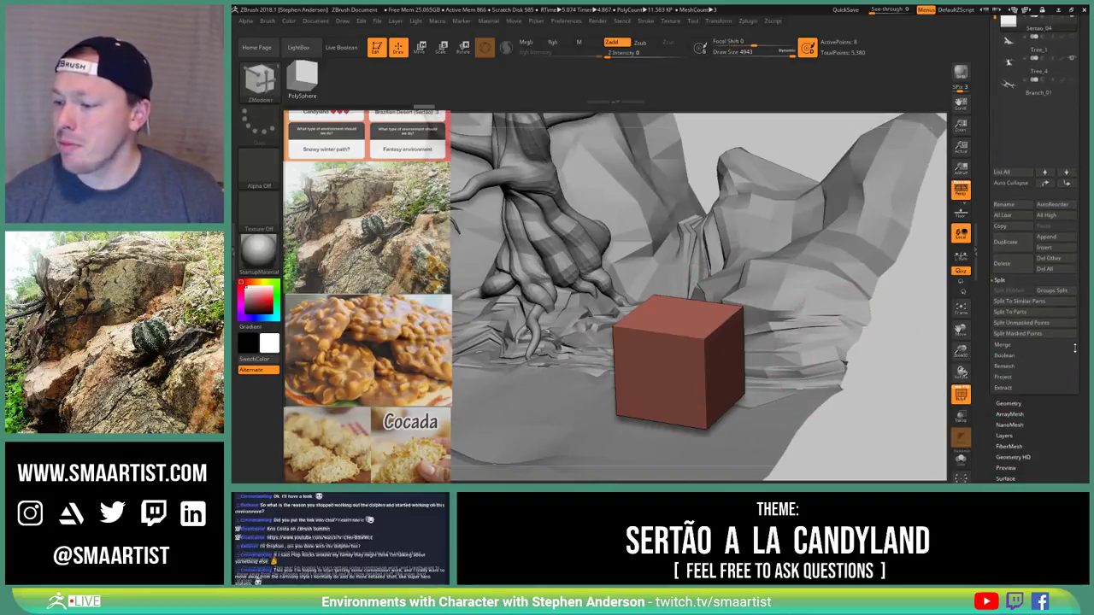
pyautogui.click(1008, 401)
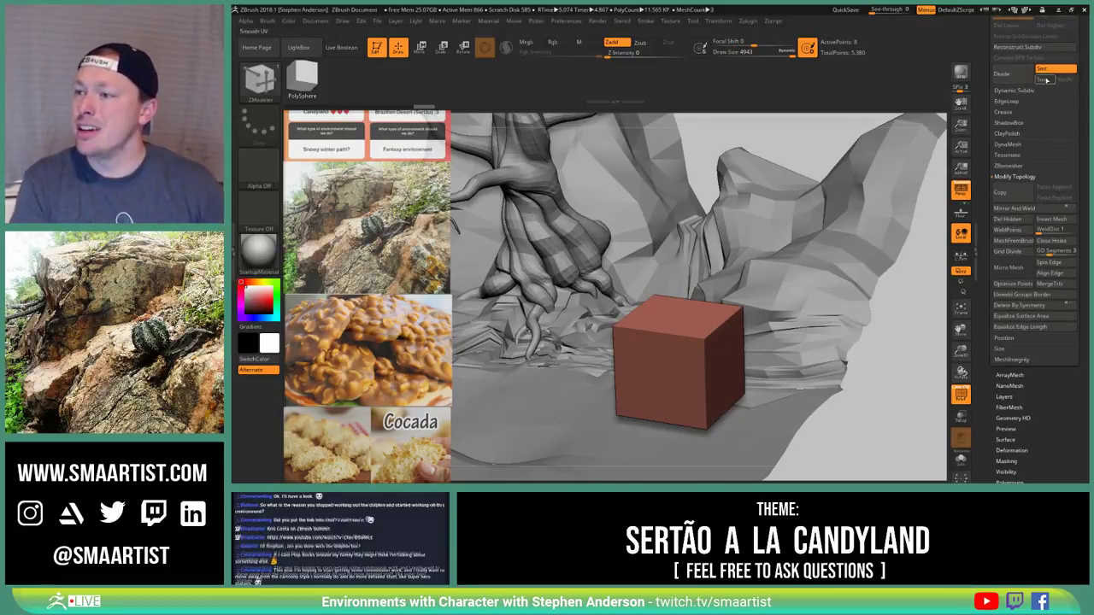
pyautogui.click(1010, 78)
pyautogui.moveTo(860, 359); pyautogui.dragTo(777, 385)
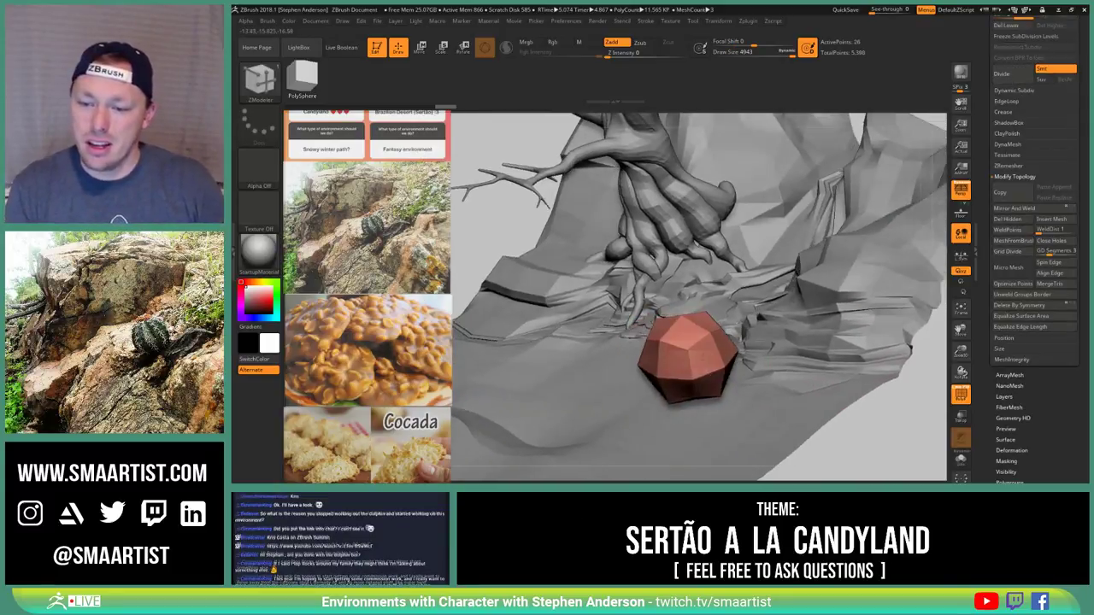
pyautogui.moveTo(778, 384); pyautogui.dragTo(770, 404, button='right')
# Center the gizmo on the boulder and scale it down vertically to about 0.85
pyautogui.keyDown('ctrl'); pyautogui.moveTo(720, 299); pyautogui.dragTo(711, 353, button='right'); pyautogui.keyUp('ctrl')
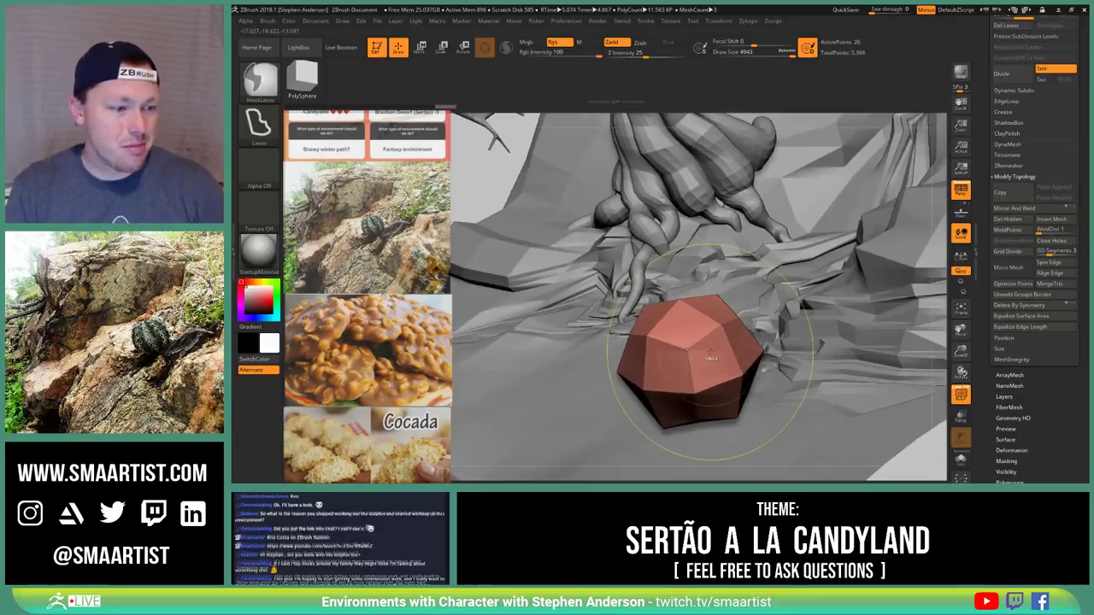
pyautogui.press('w')
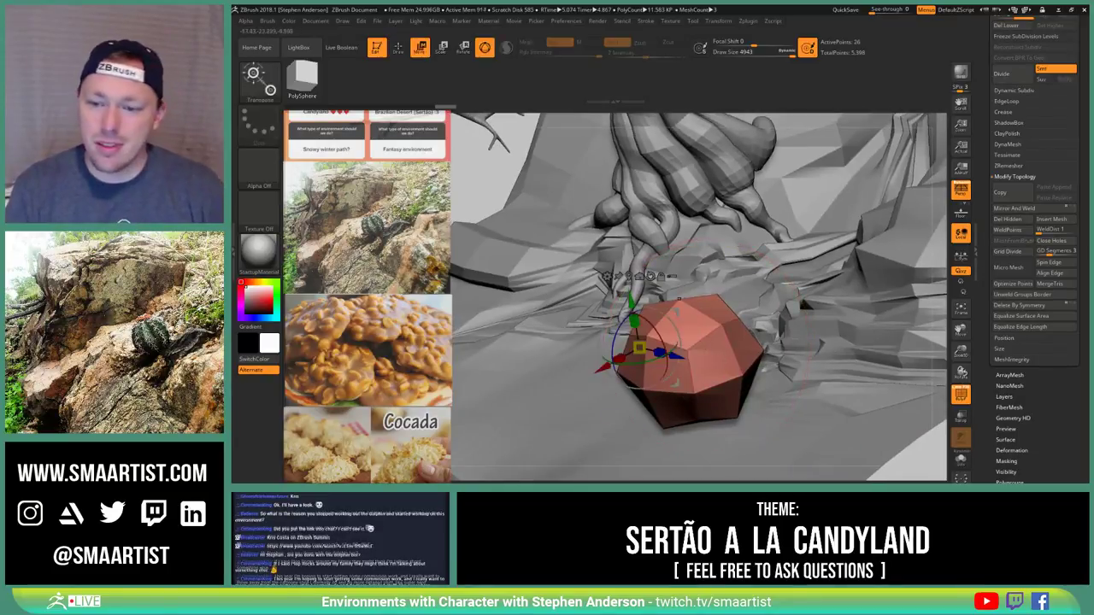
pyautogui.click(629, 276)
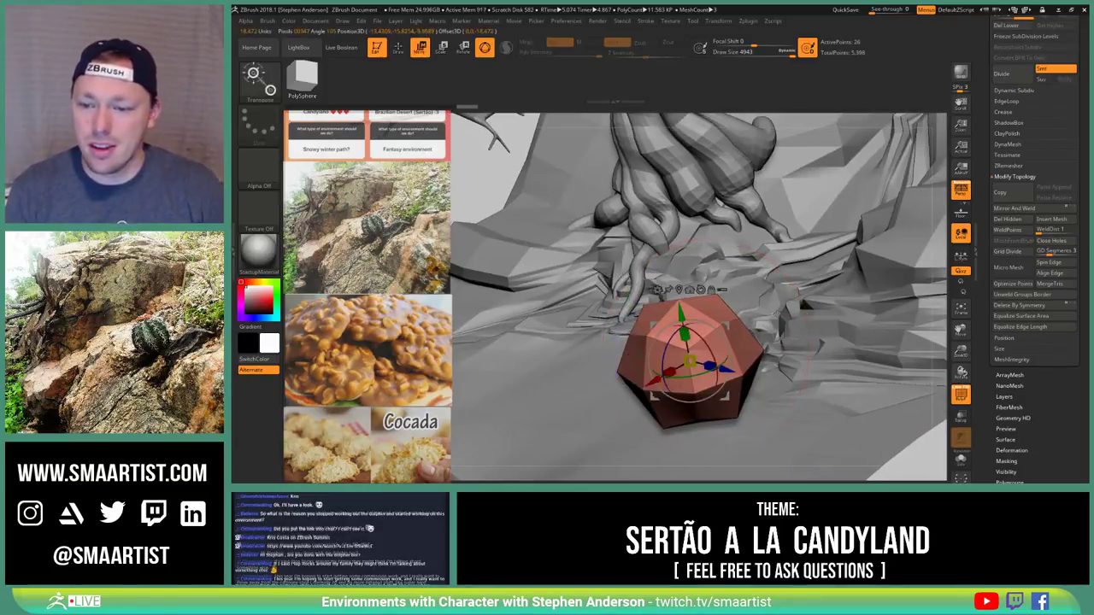
pyautogui.moveTo(769, 393); pyautogui.dragTo(851, 342, button='right')
pyautogui.moveTo(729, 313); pyautogui.dragTo(729, 328)
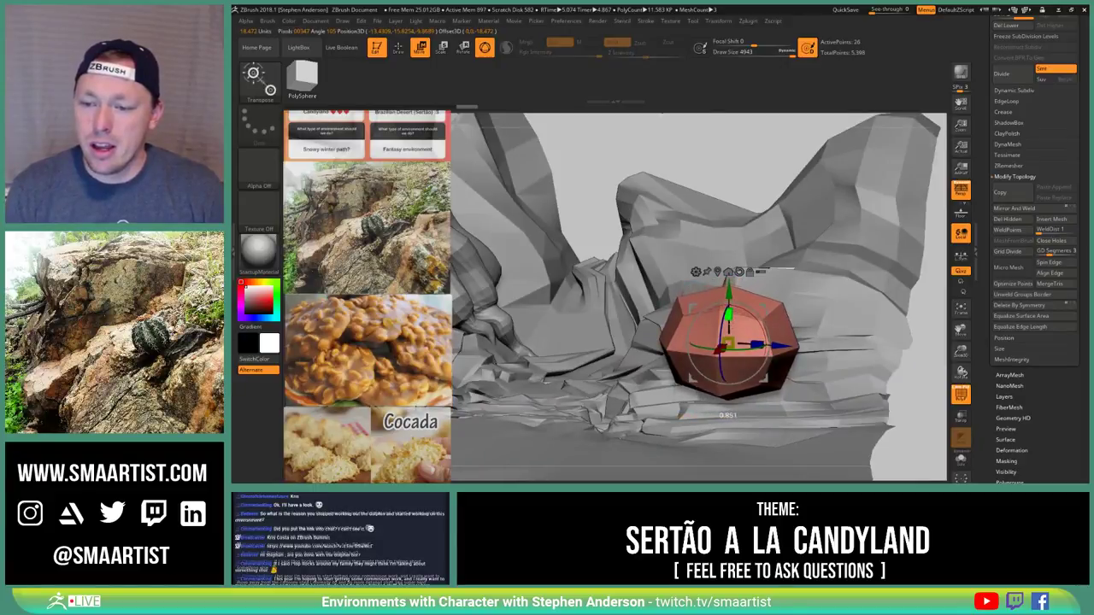
# Mask all of the boulder except its underside, center the gizmo there and flatten the base with a 0.1 vertical scale
pyautogui.moveTo(782, 305); pyautogui.dragTo(787, 300, button='right')
pyautogui.press('ctrl')
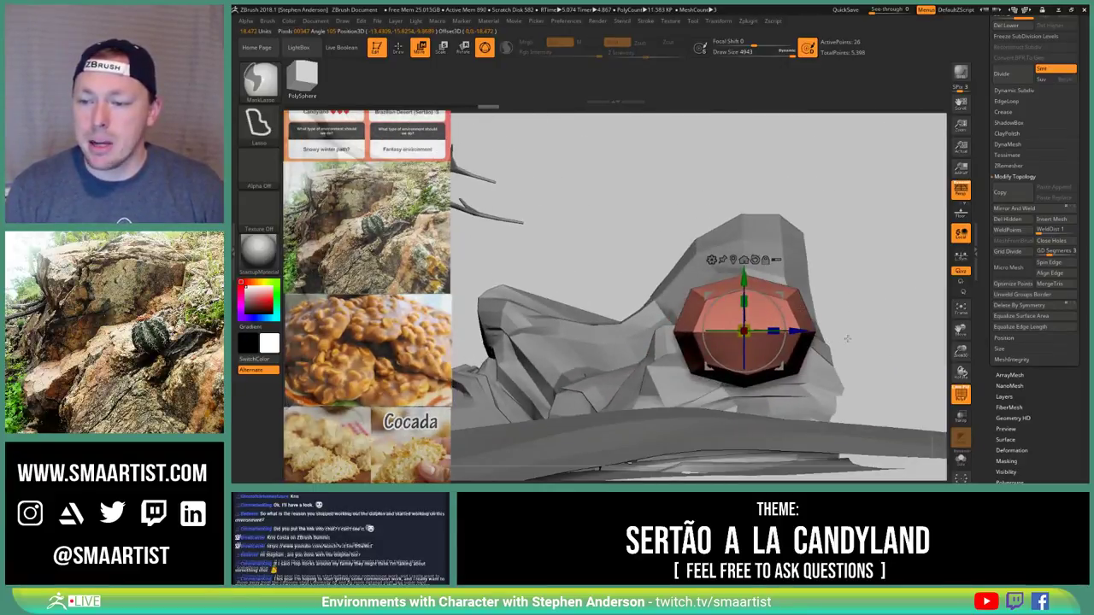
pyautogui.moveTo(865, 339)
pyautogui.keyDown('ctrl'); pyautogui.mouseDown()
pyautogui.moveTo(590, 282)
pyautogui.moveTo(598, 342)
pyautogui.moveTo(901, 349)
pyautogui.mouseUp(); pyautogui.keyUp('ctrl')
pyautogui.press('ctrl')
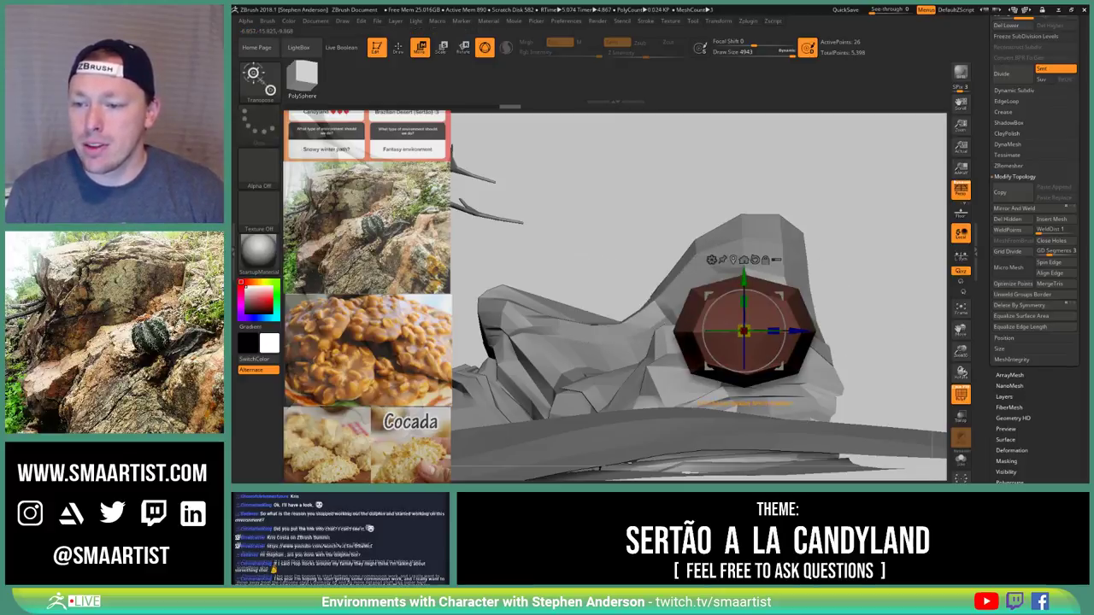
pyautogui.click(734, 260)
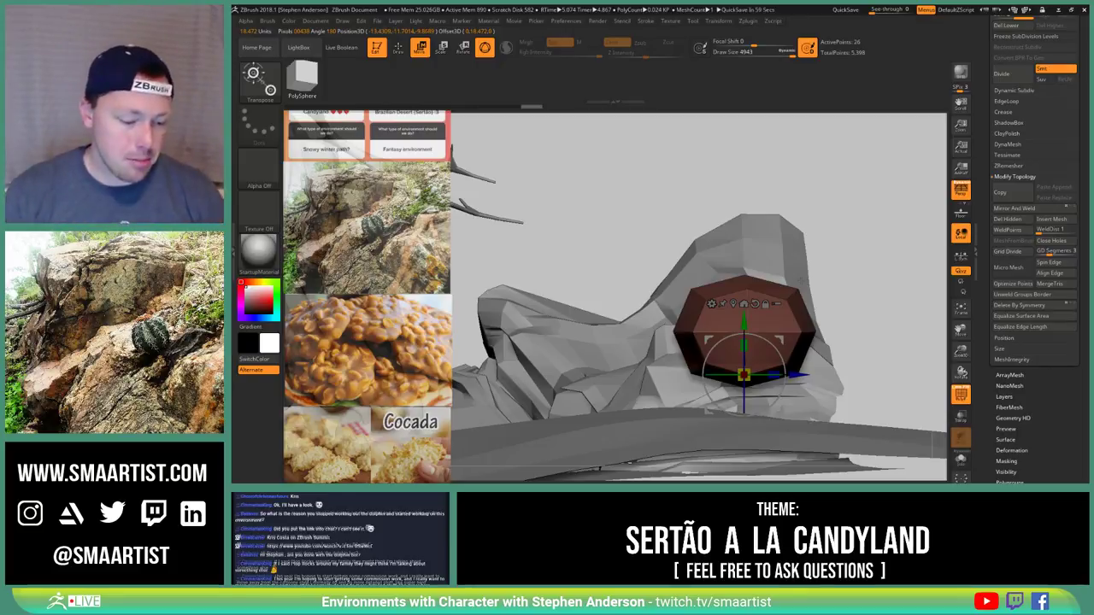
pyautogui.moveTo(743, 346); pyautogui.dragTo(752, 406)
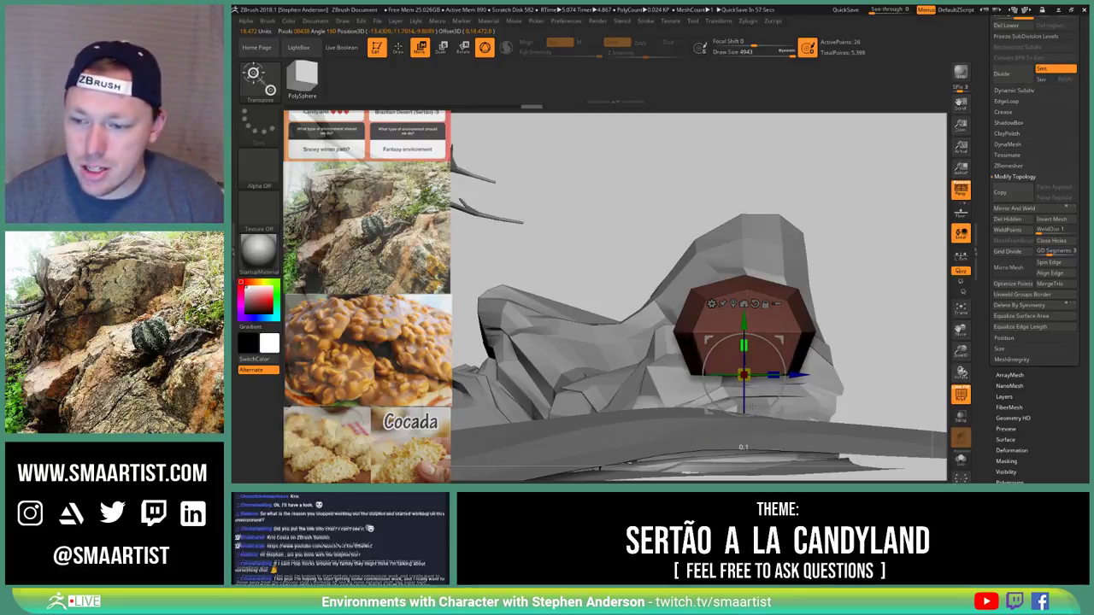
pyautogui.moveTo(881, 289); pyautogui.dragTo(759, 325)
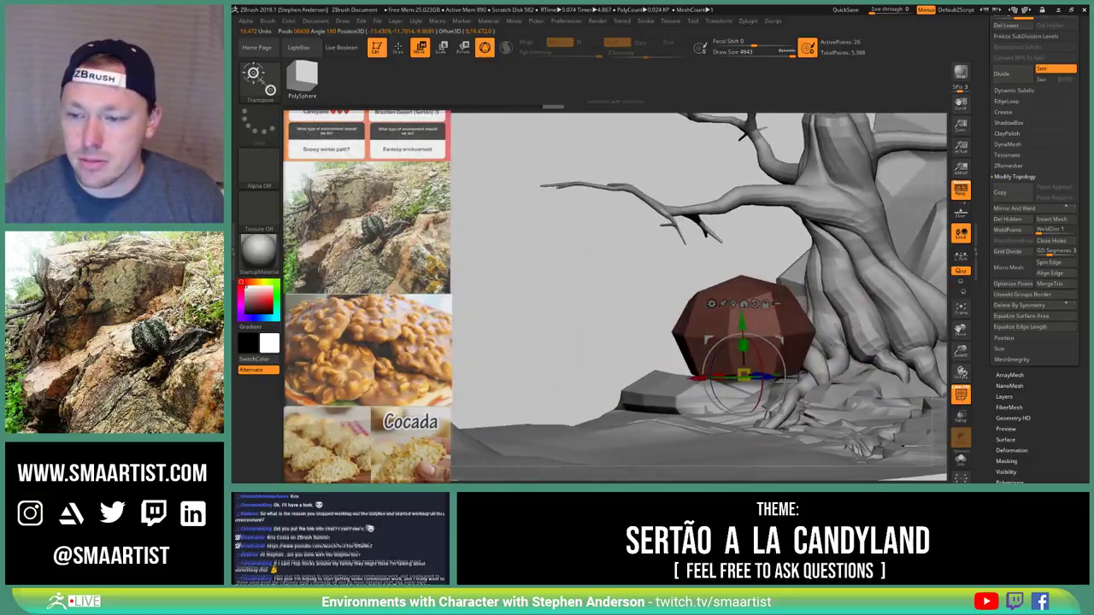
pyautogui.press('q')
pyautogui.moveTo(796, 329)
pyautogui.mouseDown(button='right')
pyautogui.moveTo(880, 340)
pyautogui.moveTo(864, 305)
pyautogui.mouseUp(button='right')
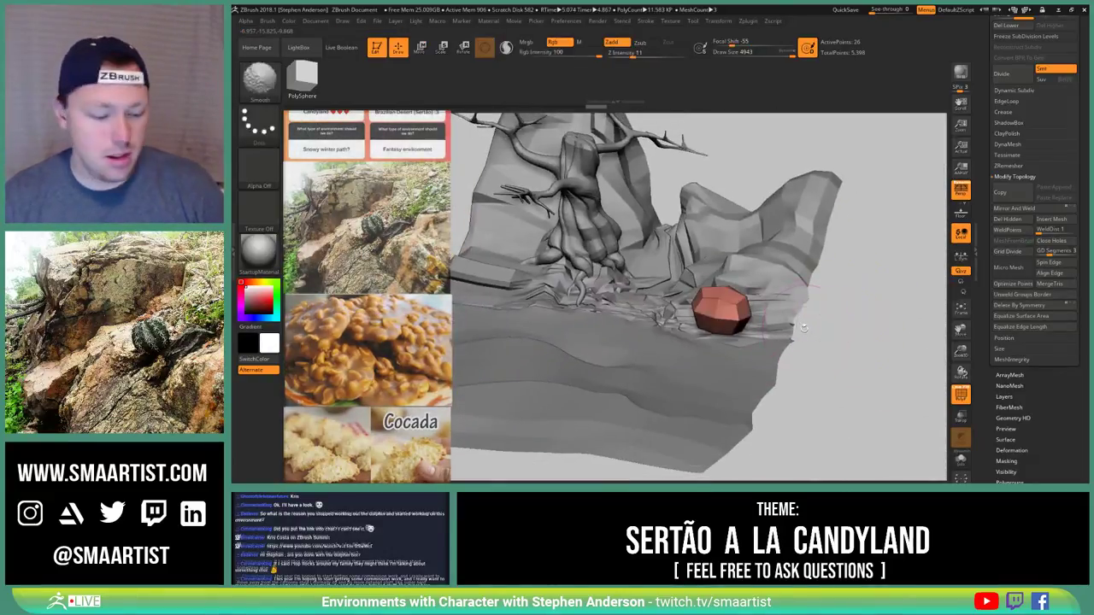
# Turn off the polyframe display and switch to the Move brush with a draw size of 192 for shaping the boulder
pyautogui.hotkey('shift', 'f')
pyautogui.moveTo(804, 328); pyautogui.dragTo(724, 373, button='right')
pyautogui.moveTo(723, 373); pyautogui.dragTo(744, 301)
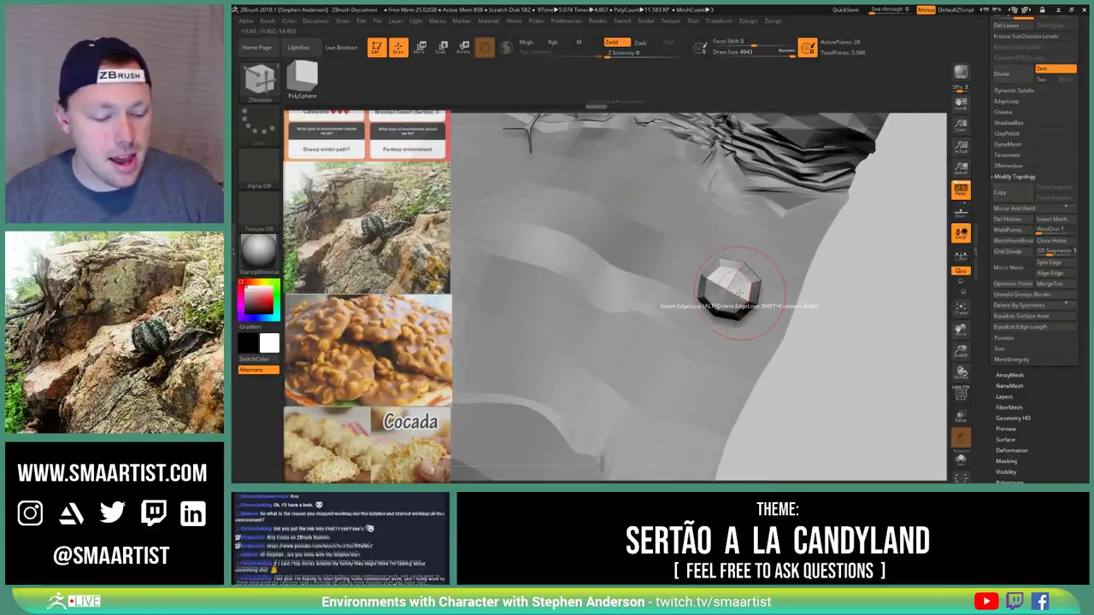
pyautogui.press('b')
pyautogui.press('m')
pyautogui.press('v')
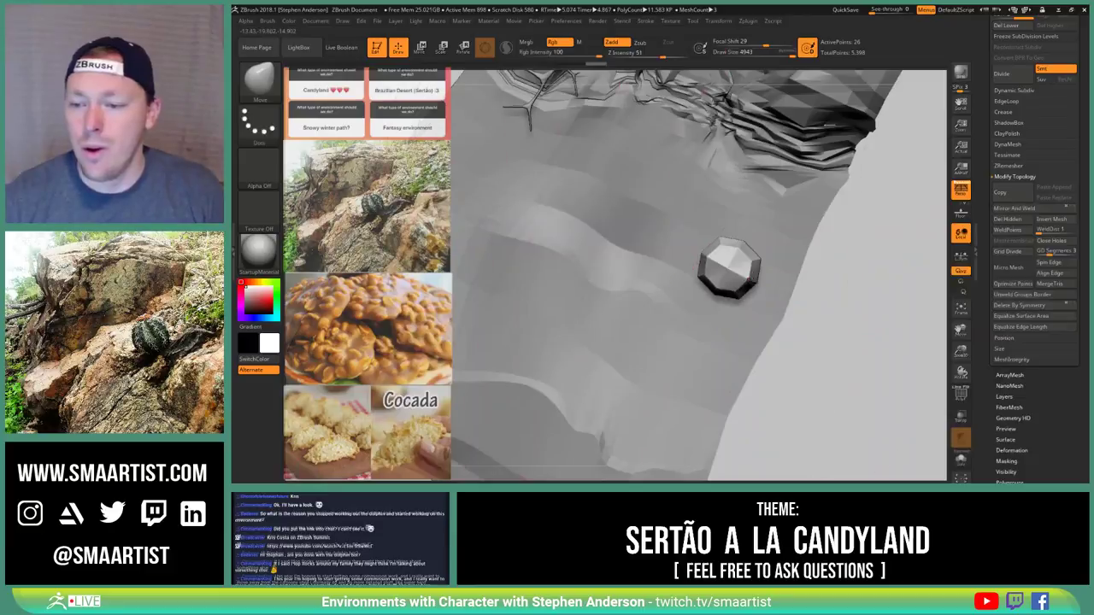
pyautogui.press('s')
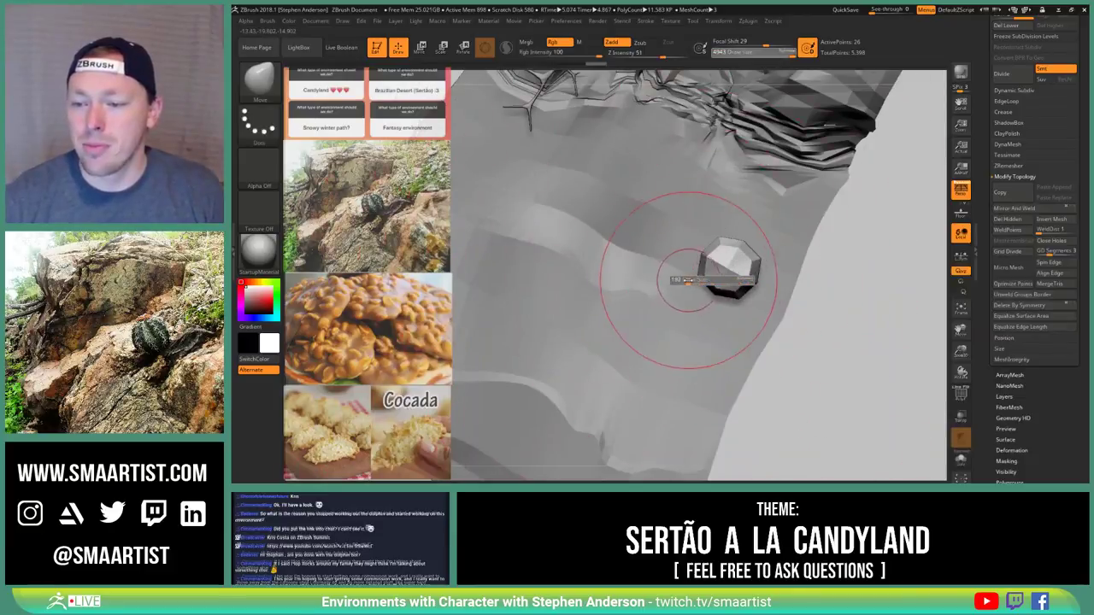
pyautogui.moveTo(688, 281); pyautogui.dragTo(649, 282)
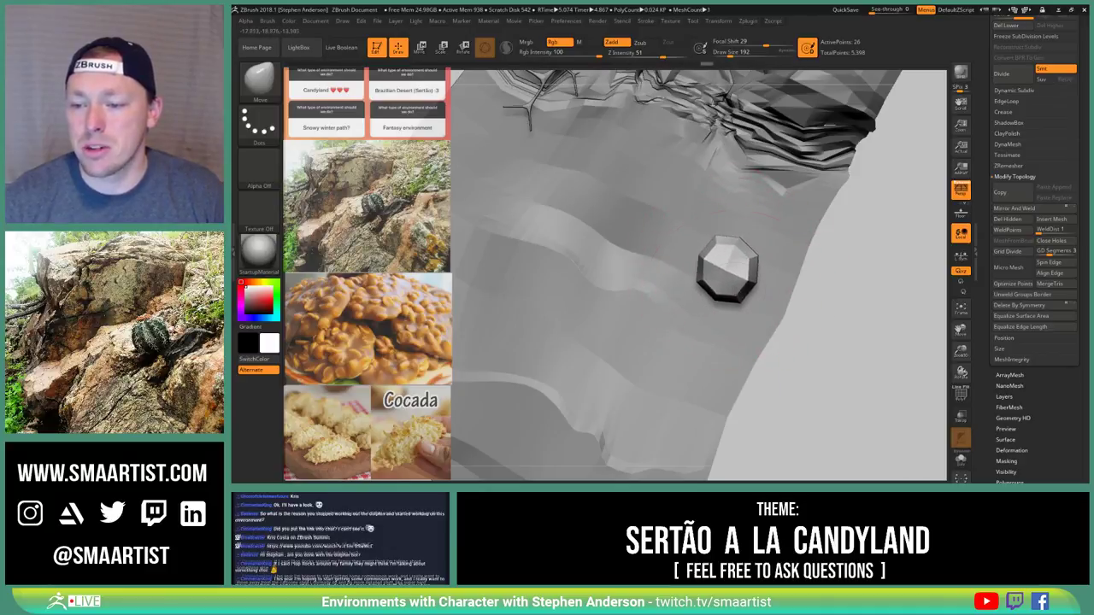
pyautogui.moveTo(732, 287); pyautogui.dragTo(738, 235, button='right')
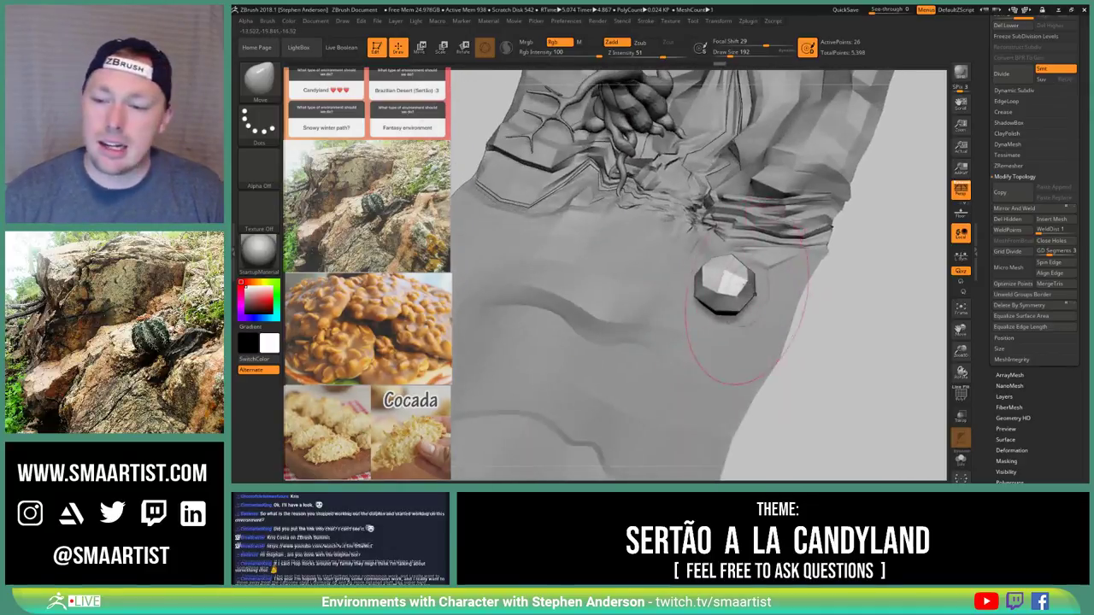
# Turn on dynamic subdivision for the boulder and check its smoother form in the scene with a brief polyframe toggle
pyautogui.moveTo(752, 310)
pyautogui.mouseDown(button='right')
pyautogui.moveTo(745, 265)
pyautogui.moveTo(760, 278)
pyautogui.moveTo(744, 288)
pyautogui.moveTo(769, 294)
pyautogui.moveTo(732, 288)
pyautogui.mouseUp(button='right')
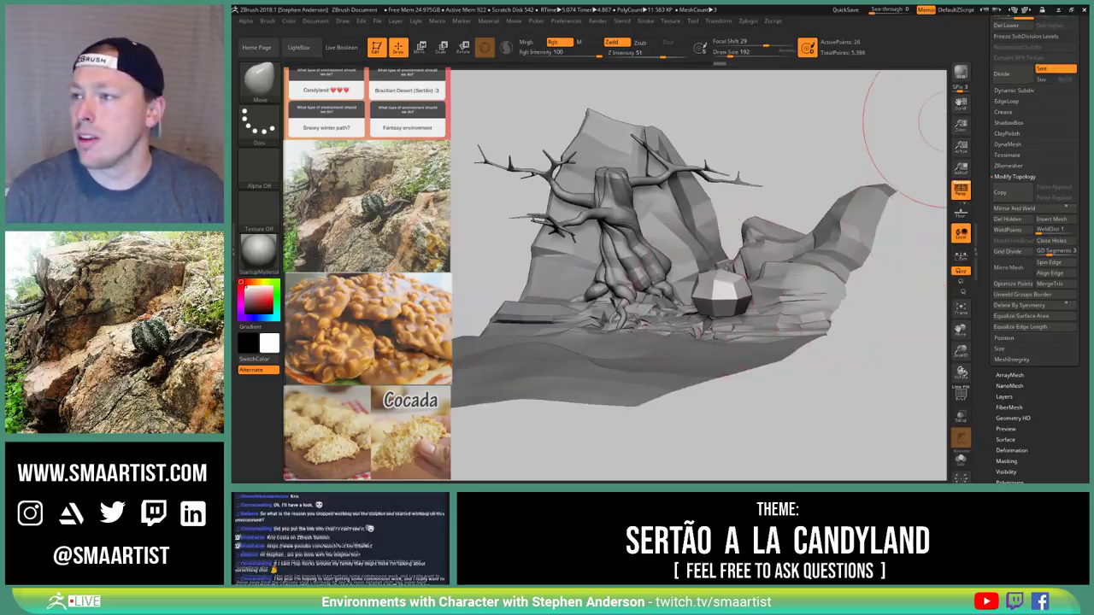
pyautogui.scroll(1, 1088, 88)
pyautogui.moveTo(1089, 88); pyautogui.dragTo(1089, 152)
pyautogui.click(1008, 110)
pyautogui.press('d')
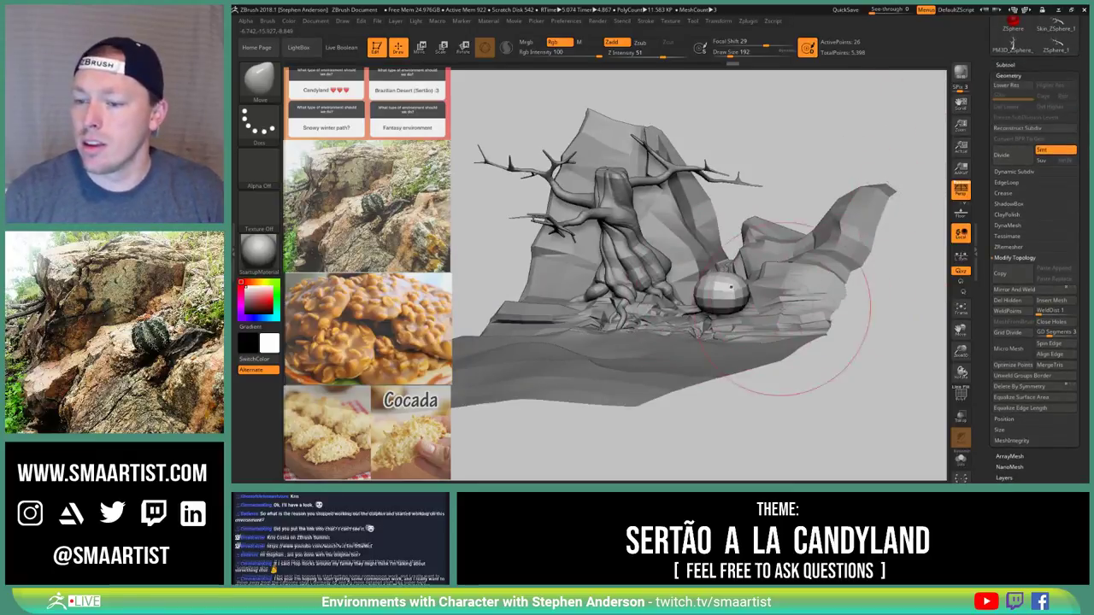
pyautogui.moveTo(791, 317); pyautogui.dragTo(770, 344, button='right')
pyautogui.moveTo(764, 286)
pyautogui.mouseDown(button='right')
pyautogui.moveTo(725, 311)
pyautogui.moveTo(752, 337)
pyautogui.moveTo(737, 327)
pyautogui.moveTo(751, 265)
pyautogui.moveTo(708, 330)
pyautogui.moveTo(737, 360)
pyautogui.moveTo(743, 326)
pyautogui.mouseUp(button='right')
pyautogui.hotkey('shift', 'f')
pyautogui.hotkey('shift', 'f')
pyautogui.keyDown('alt'); pyautogui.moveTo(742, 326); pyautogui.dragTo(788, 284, button='right'); pyautogui.keyUp('alt')
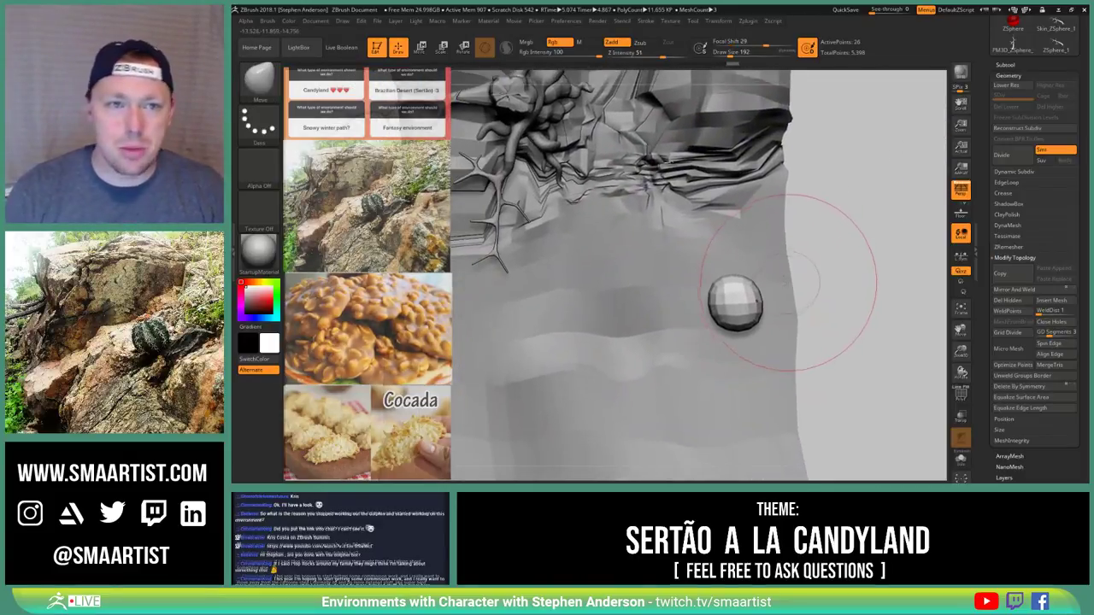
# Create a new InsertMesh brush from the boulder
pyautogui.click(267, 22)
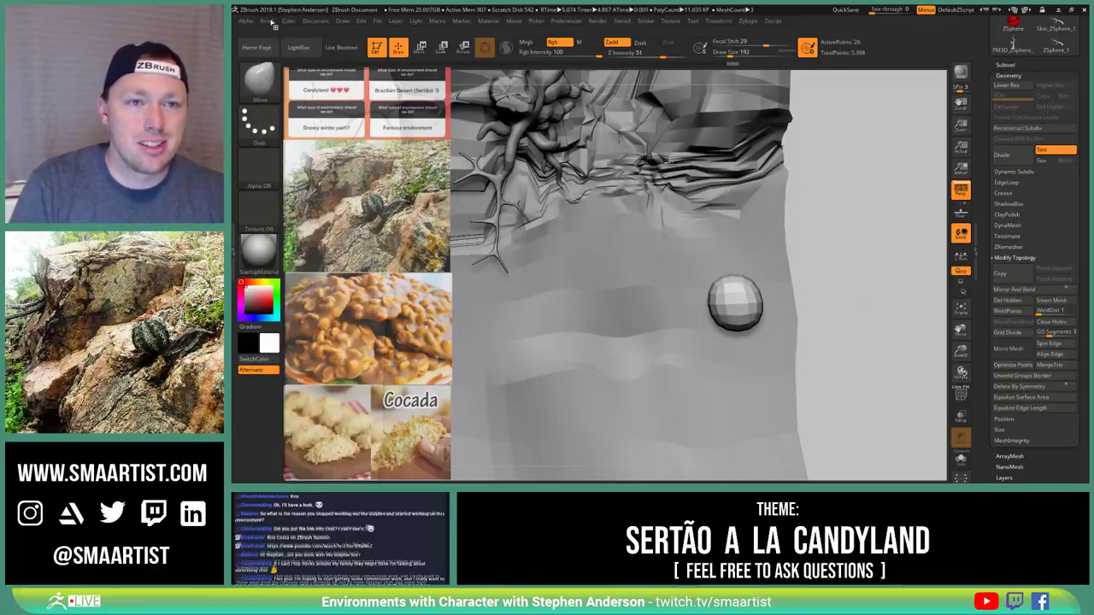
pyautogui.click(269, 21)
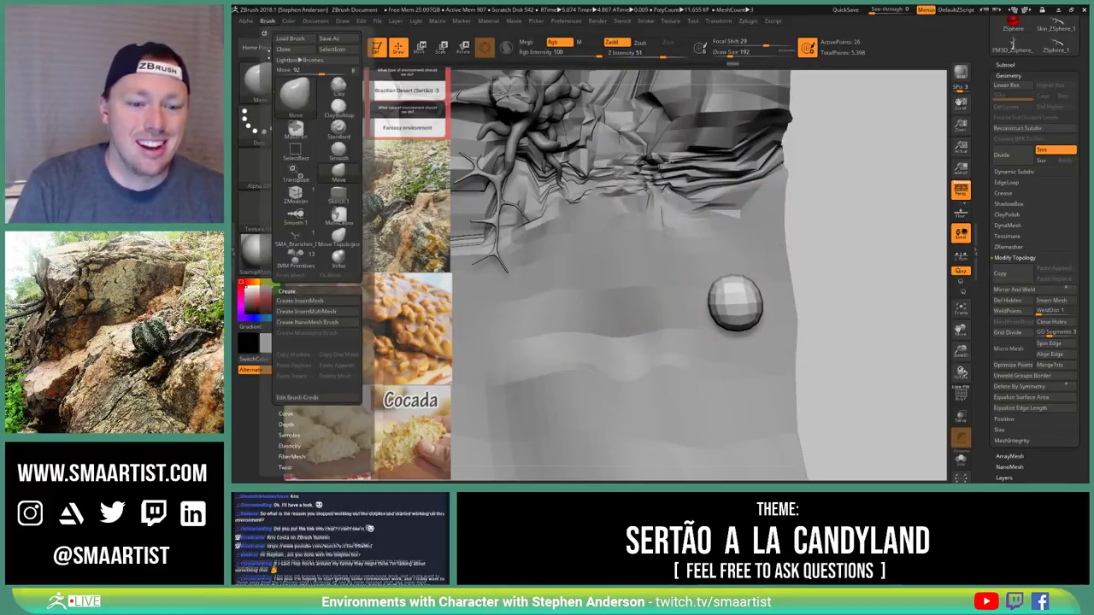
pyautogui.click(323, 306)
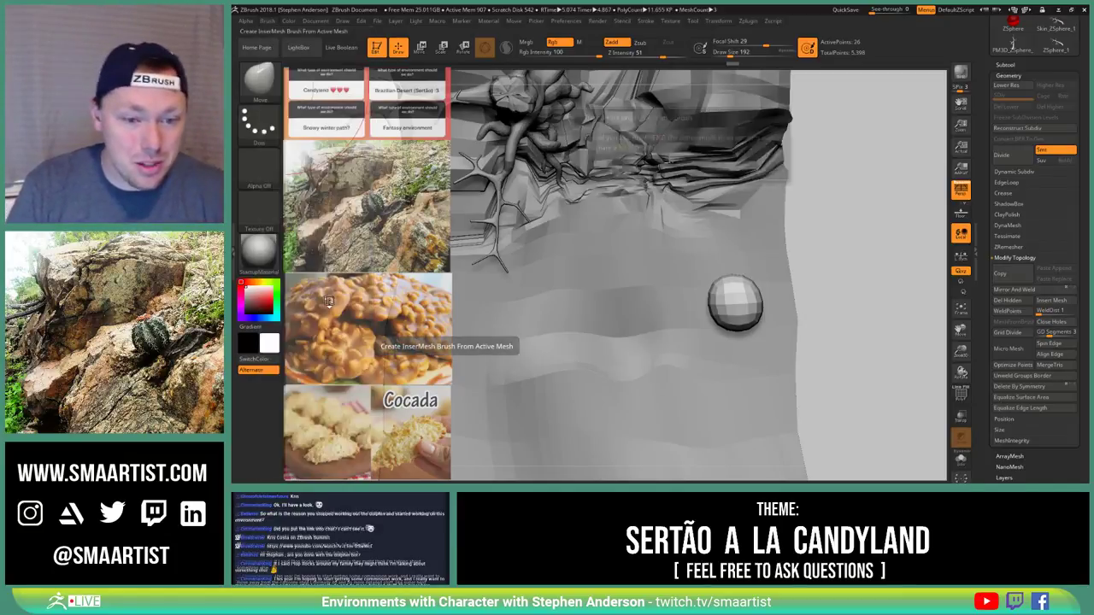
pyautogui.click(612, 169)
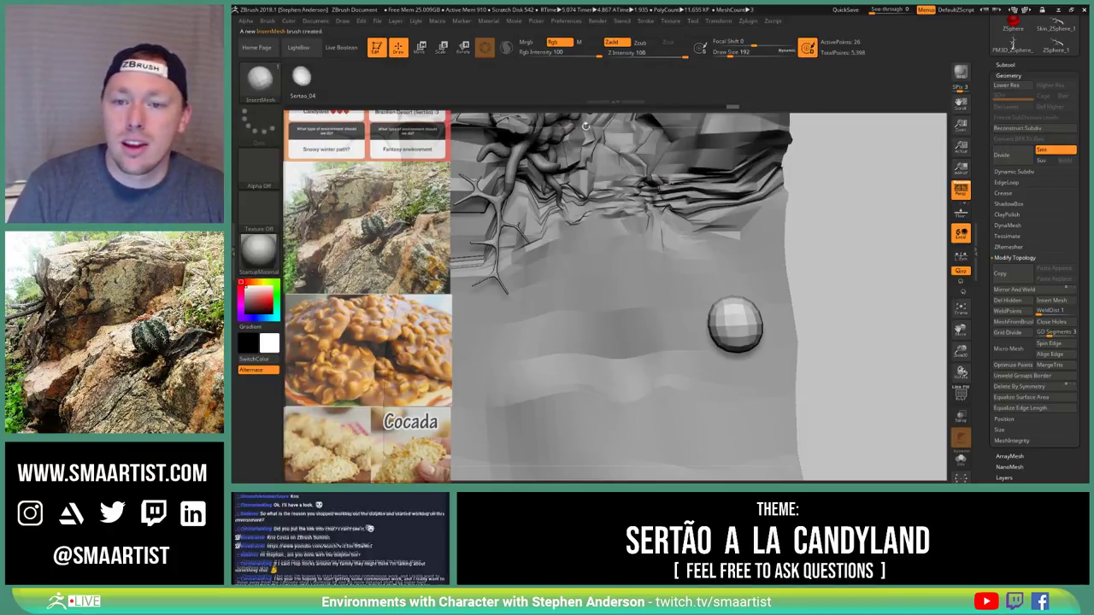
# Rename the boulder's subtool Sertao_04 as Brigadeiro_01
pyautogui.click(1006, 65)
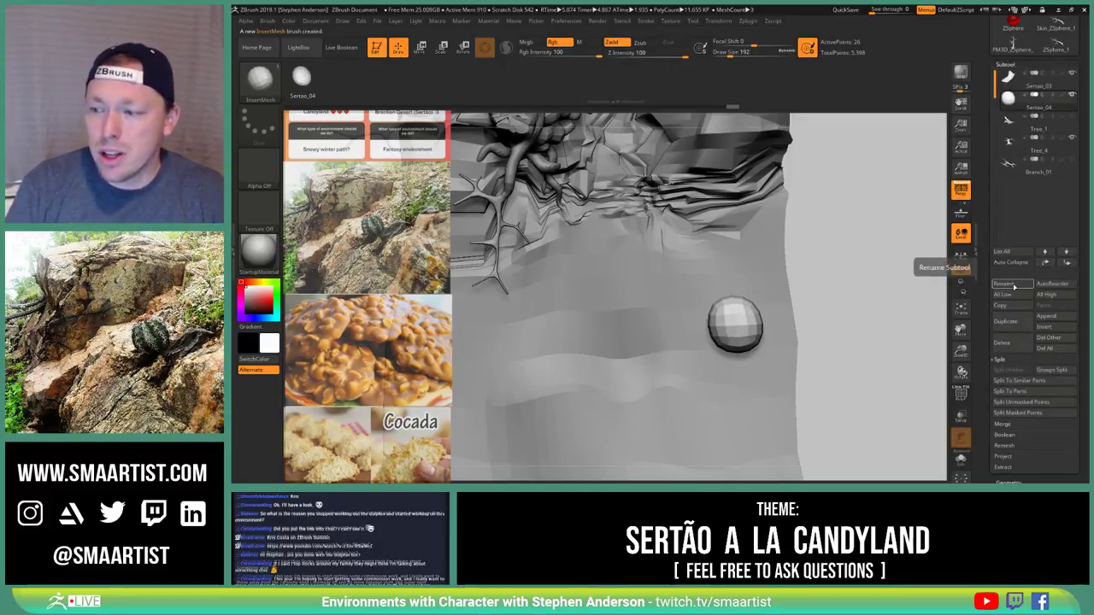
pyautogui.click(1014, 286)
pyautogui.write('Br')
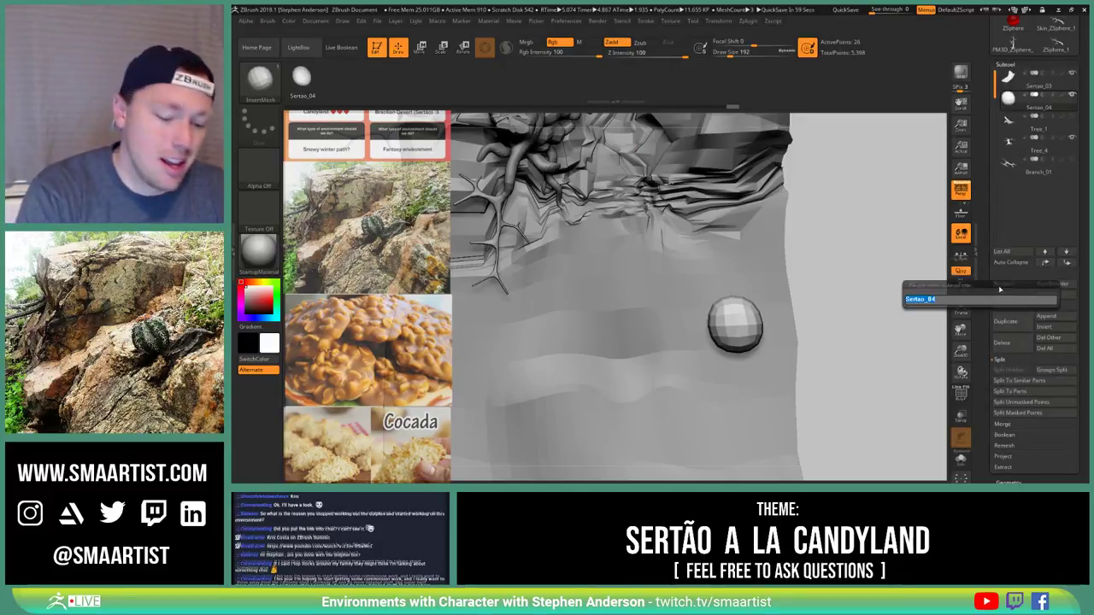
pyautogui.write('iga')
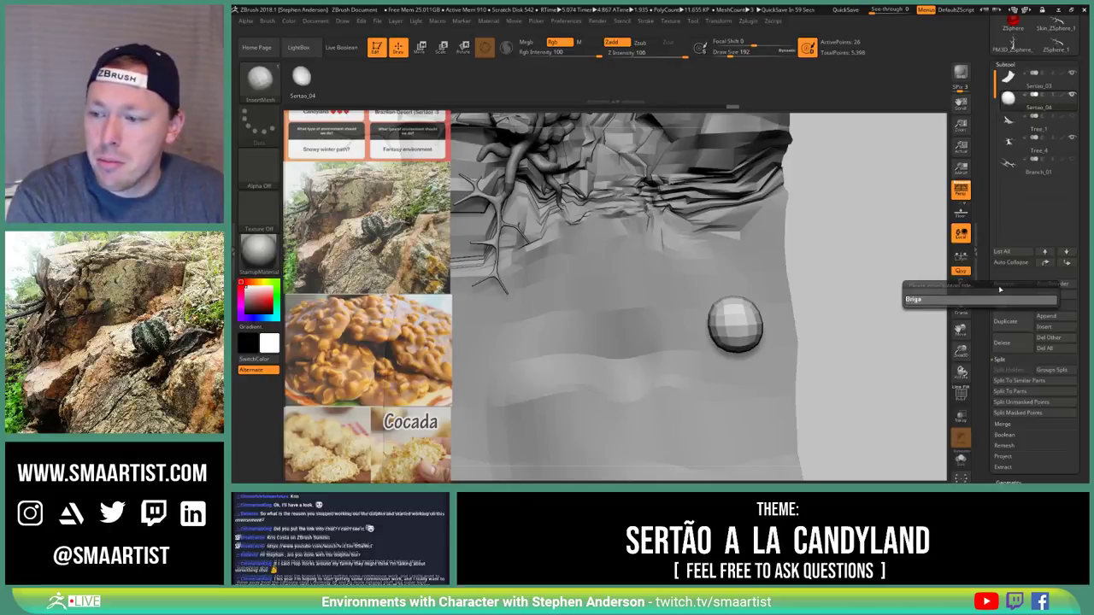
pyautogui.write('de')
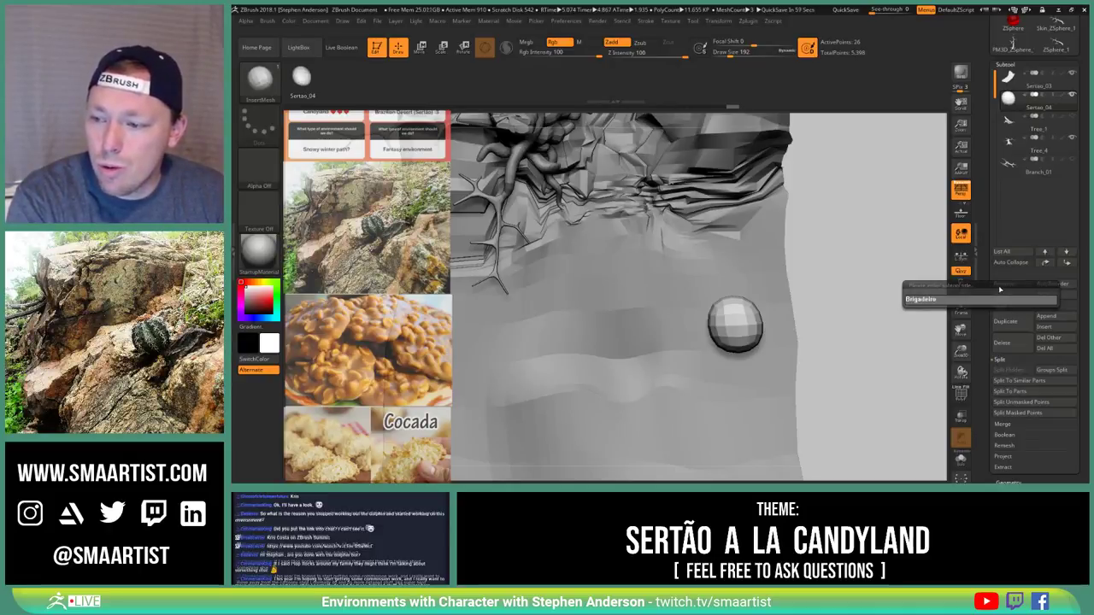
pyautogui.write('iro')
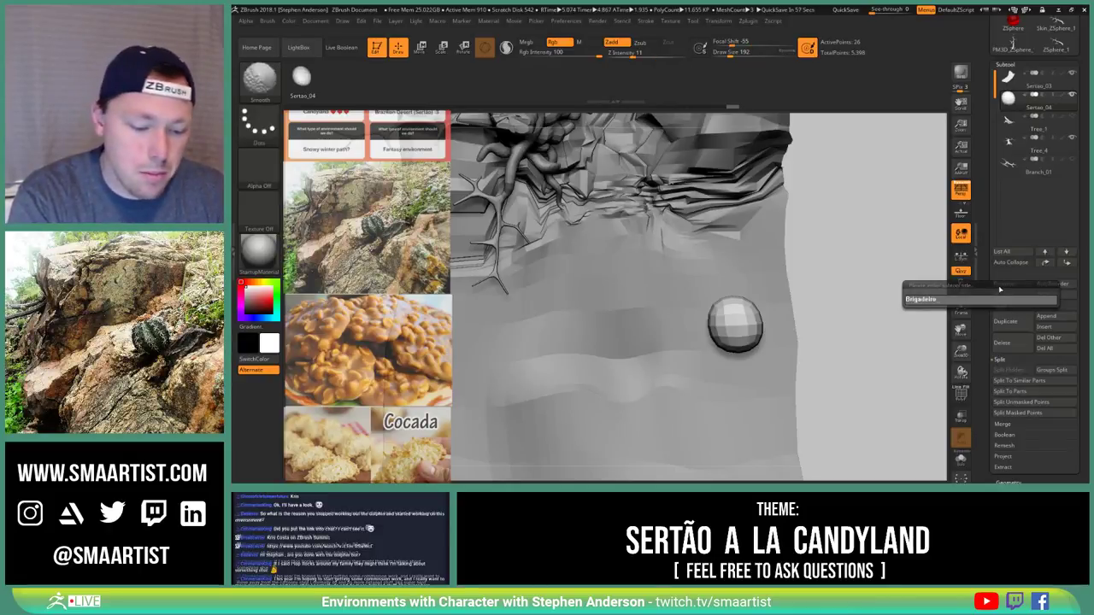
pyautogui.write('_01')
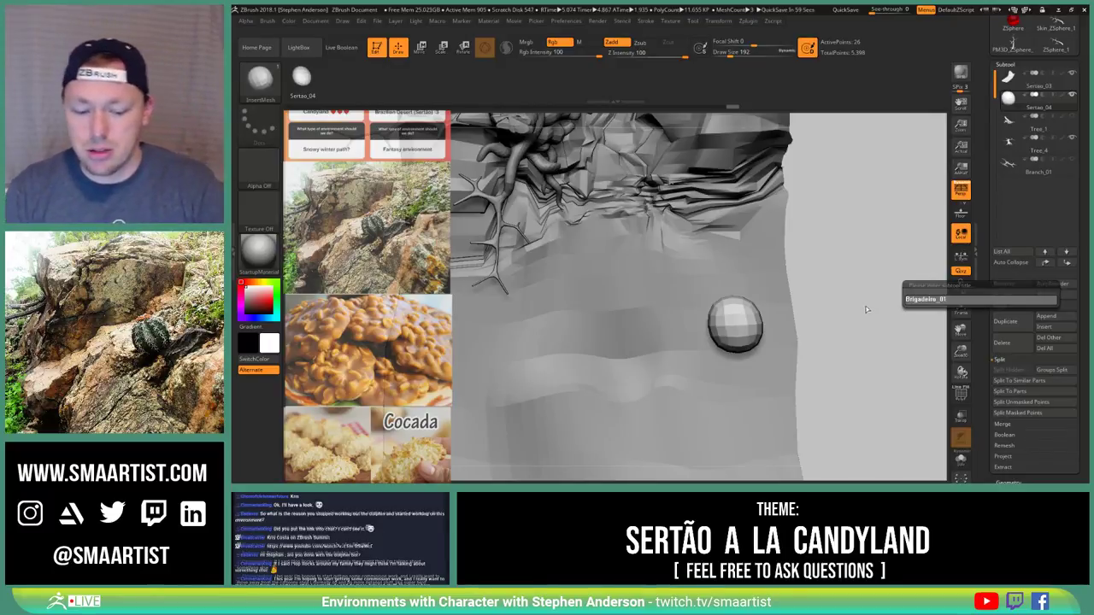
pyautogui.press('Return')
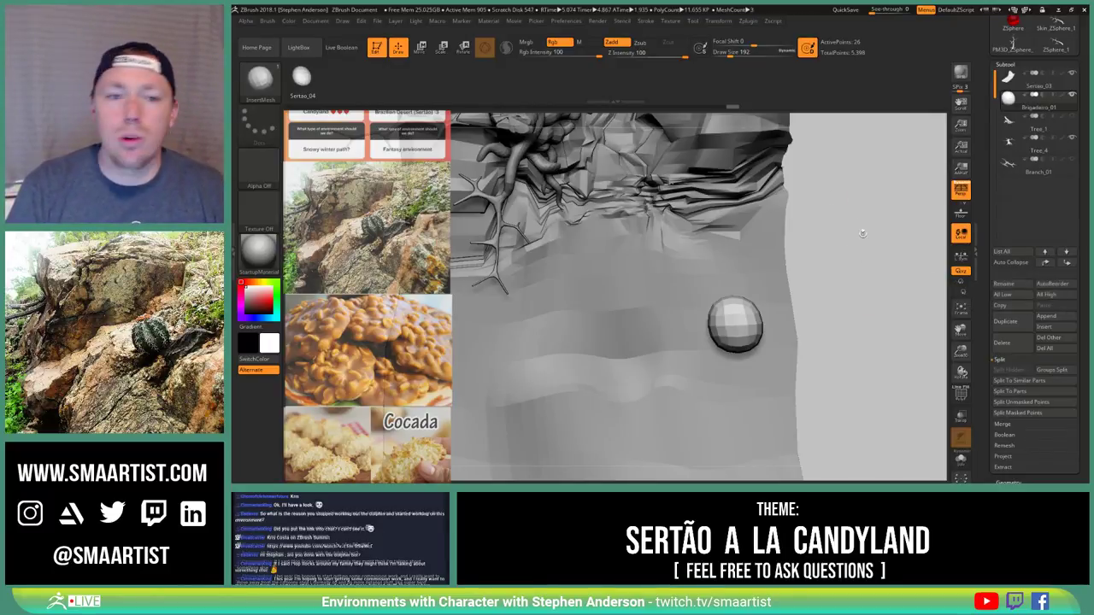
# Append the renamed Brigadeiro_01 mesh to the InsertMesh brush and delete the old Sertao_04 mesh from it
pyautogui.moveTo(864, 234)
pyautogui.mouseDown()
pyautogui.moveTo(855, 251)
pyautogui.moveTo(830, 231)
pyautogui.mouseUp()
pyautogui.keyDown('alt'); pyautogui.moveTo(826, 291); pyautogui.dragTo(785, 309); pyautogui.keyUp('alt')
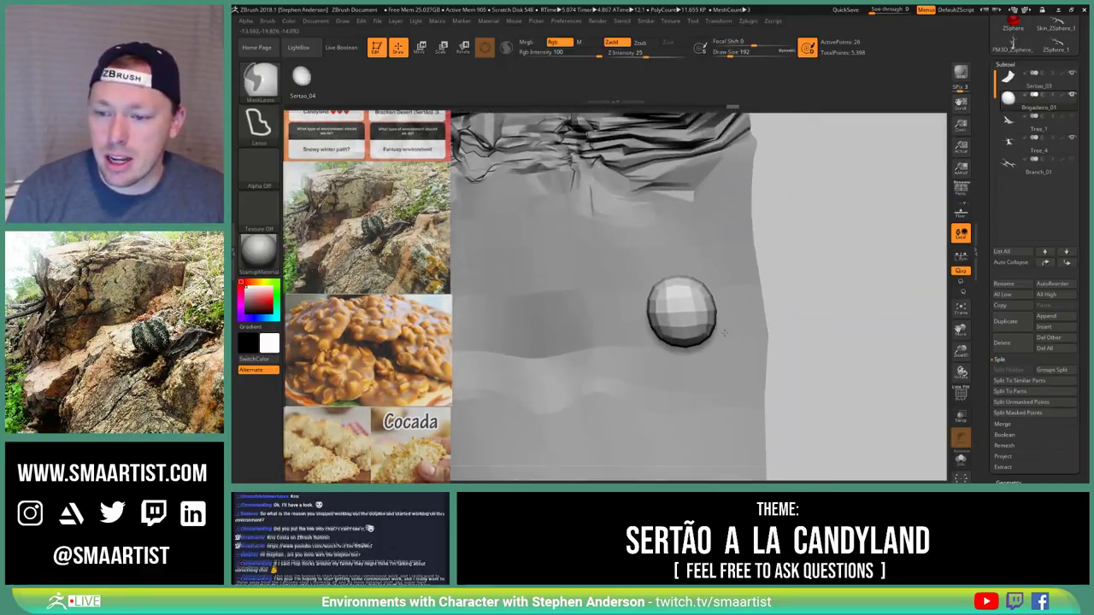
pyautogui.click(272, 23)
pyautogui.click(318, 326)
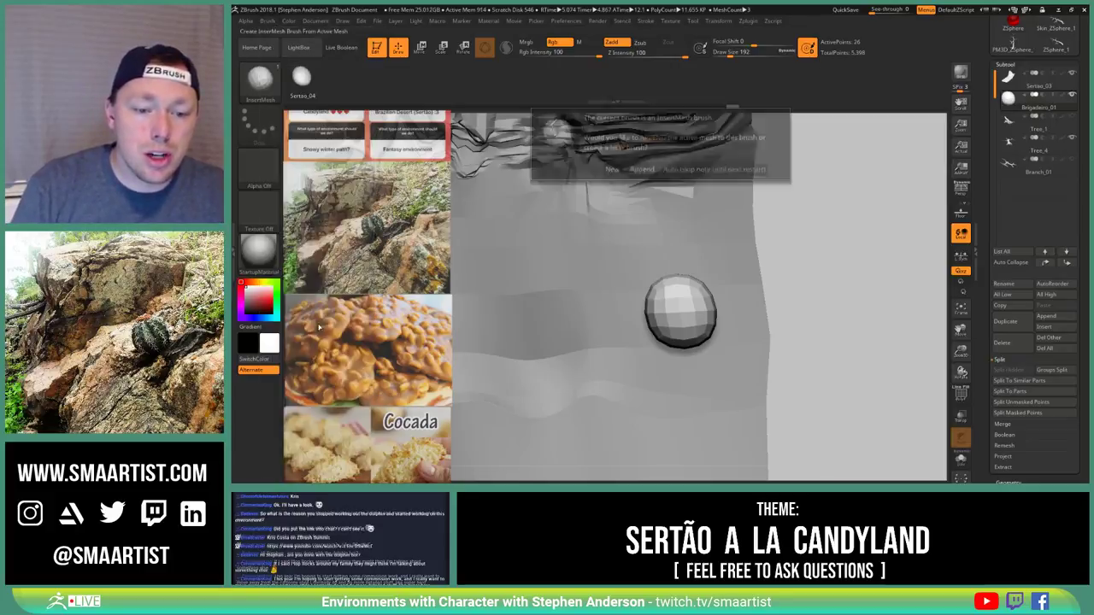
pyautogui.click(642, 169)
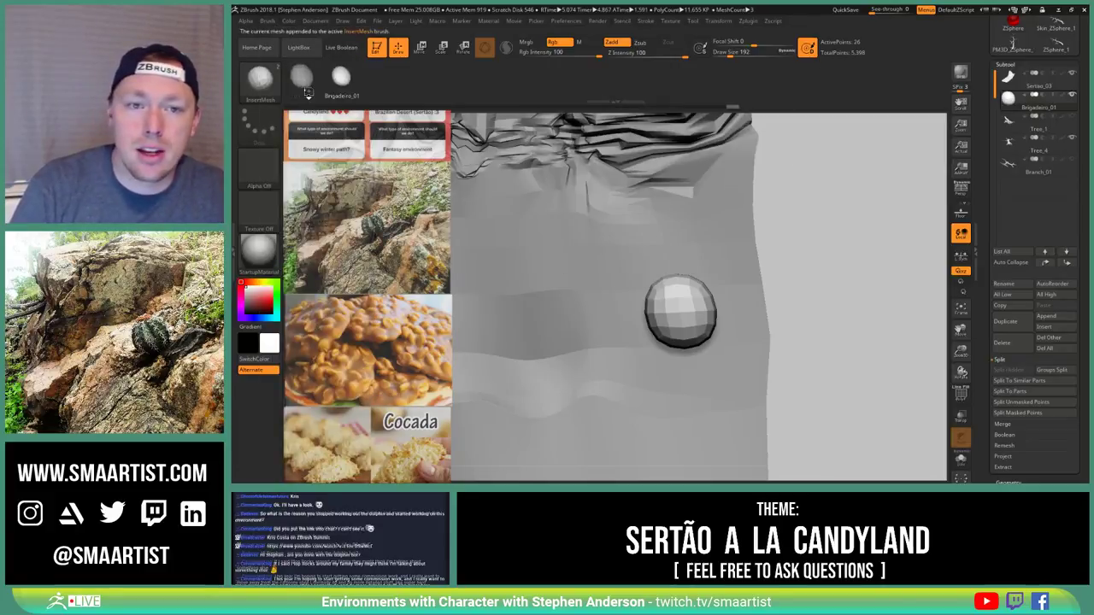
pyautogui.click(269, 23)
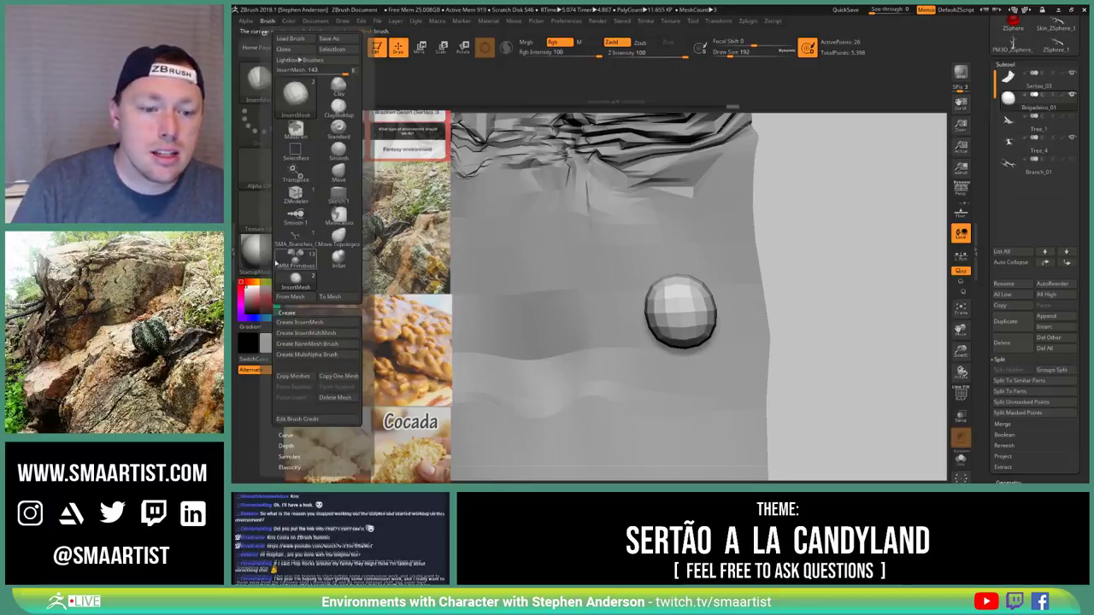
pyautogui.click(339, 400)
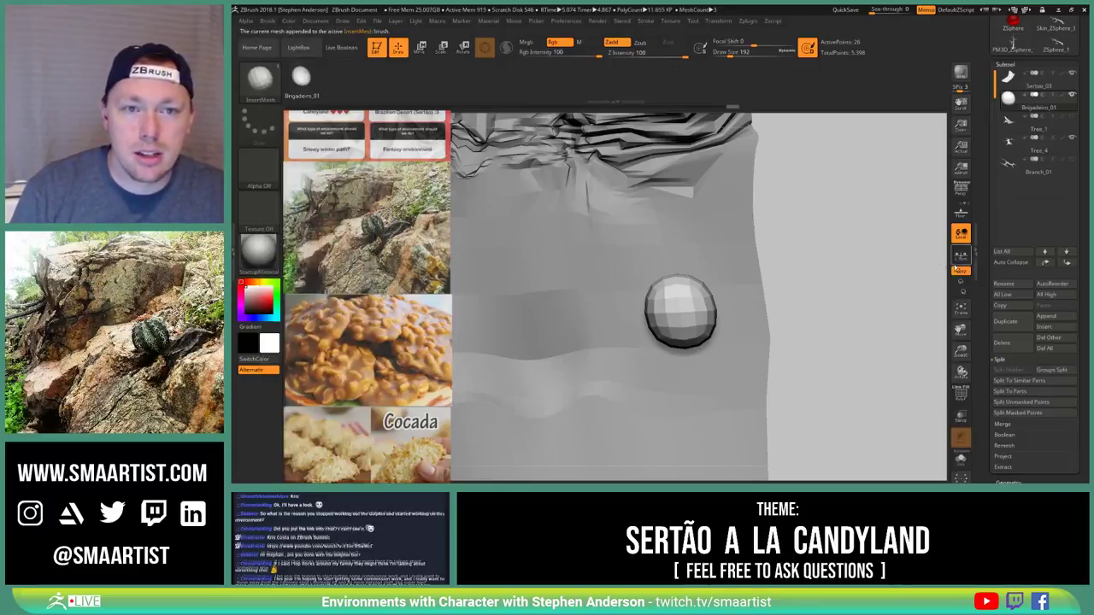
# Save the InsertMesh brush as a file whose name begins with SMA_BrazilDese
pyautogui.moveTo(830, 301); pyautogui.dragTo(857, 282)
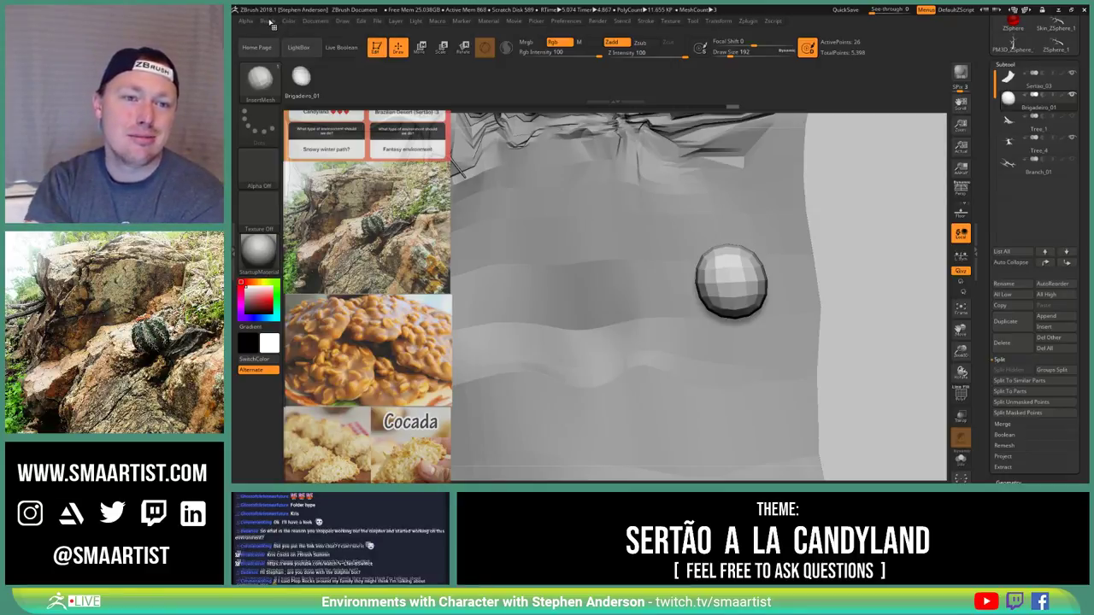
pyautogui.click(268, 21)
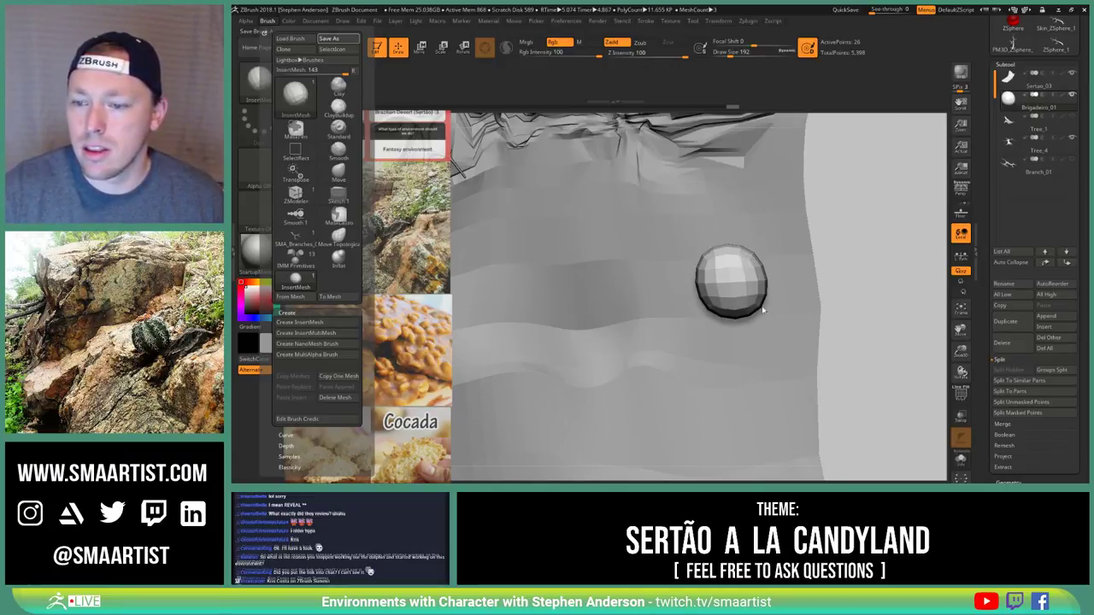
pyautogui.click(689, 246)
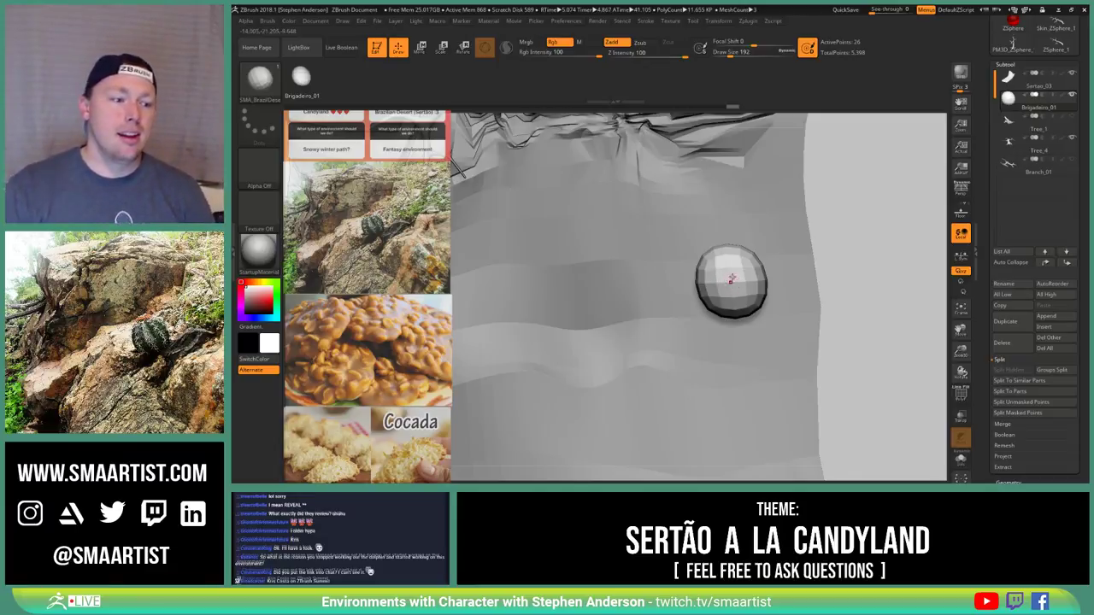
# Set the draw size to 3055 and insert a second brigadeiro boulder on the ground across from the first
pyautogui.moveTo(843, 314)
pyautogui.mouseDown()
pyautogui.moveTo(829, 231)
pyautogui.moveTo(646, 285)
pyautogui.moveTo(709, 291)
pyautogui.mouseUp()
pyautogui.moveTo(711, 291)
pyautogui.mouseDown(button='right')
pyautogui.moveTo(842, 295)
pyautogui.moveTo(834, 248)
pyautogui.moveTo(783, 295)
pyautogui.moveTo(778, 329)
pyautogui.moveTo(701, 260)
pyautogui.moveTo(694, 289)
pyautogui.mouseUp(button='right')
pyautogui.moveTo(694, 291); pyautogui.dragTo(697, 288)
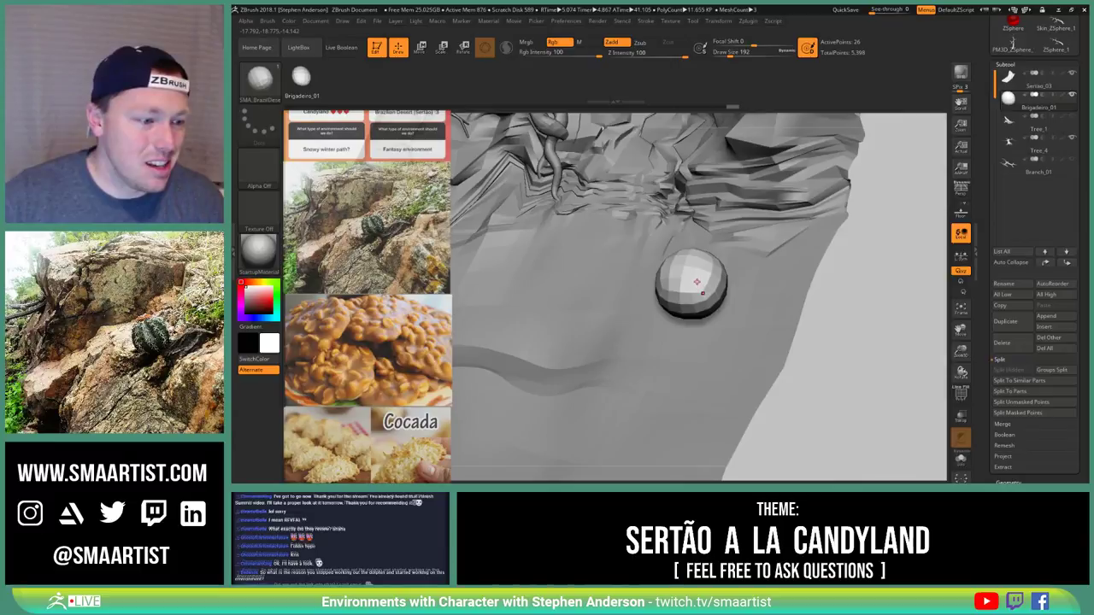
pyautogui.moveTo(697, 282); pyautogui.dragTo(700, 287)
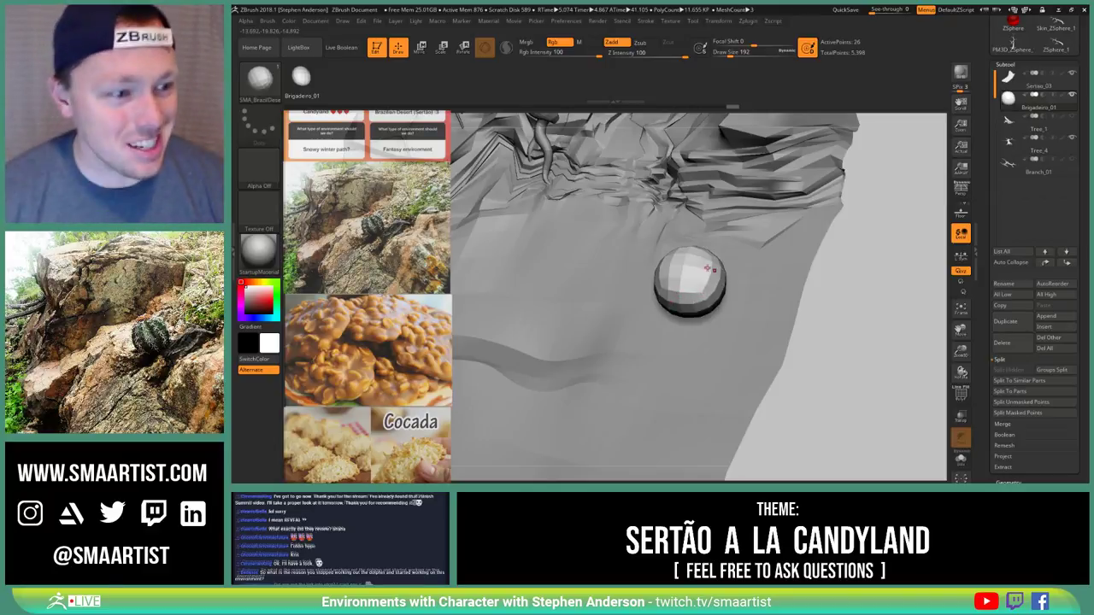
pyautogui.moveTo(705, 274); pyautogui.dragTo(693, 248, button='right')
pyautogui.moveTo(675, 291); pyautogui.dragTo(703, 280, button='right')
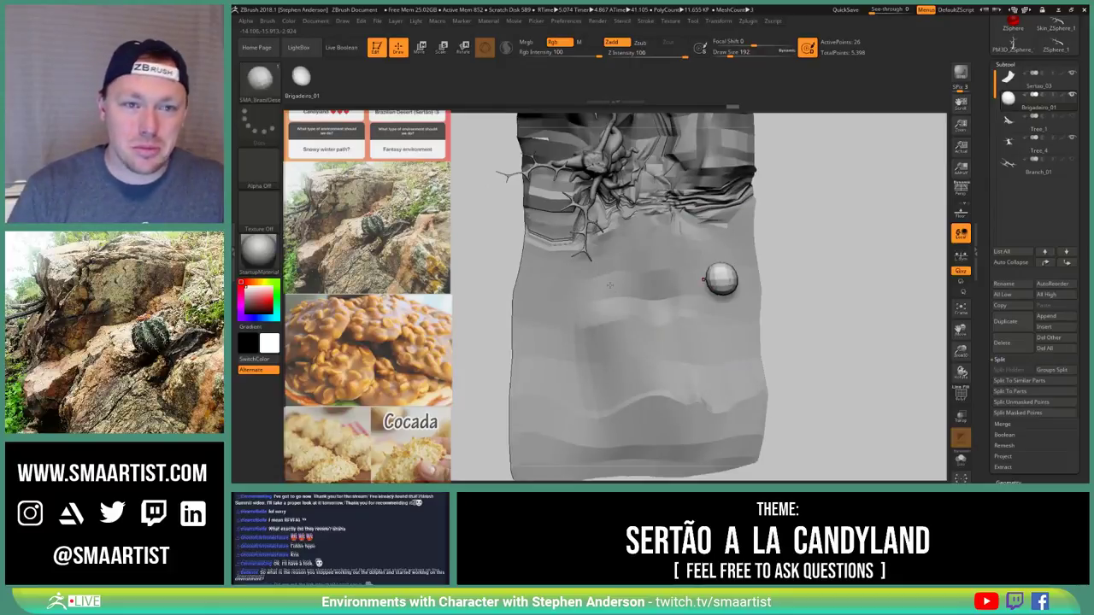
pyautogui.press('s')
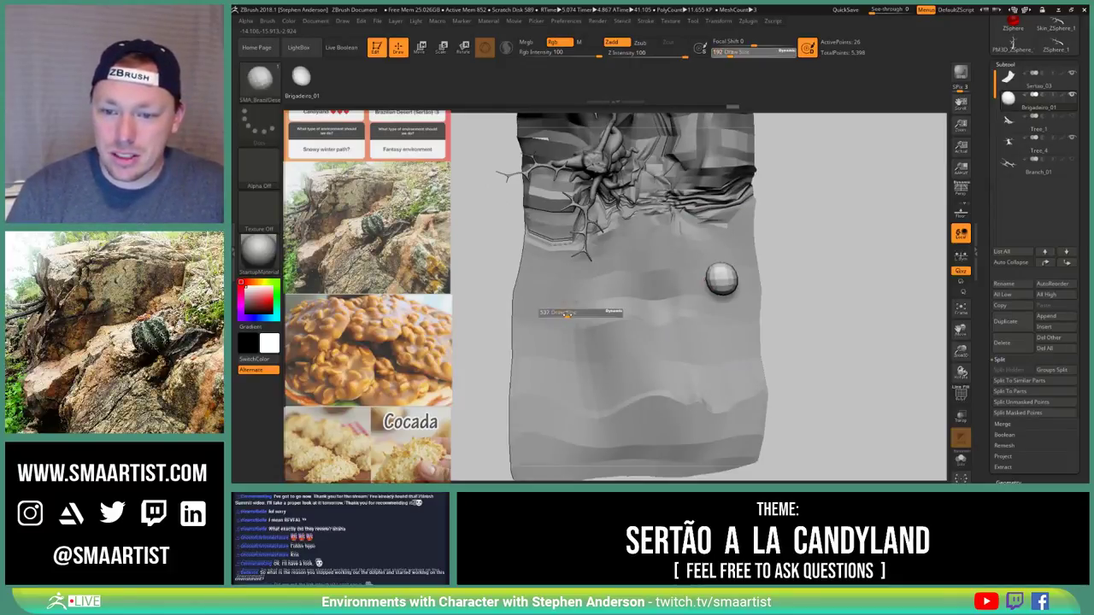
pyautogui.moveTo(597, 317); pyautogui.dragTo(545, 313)
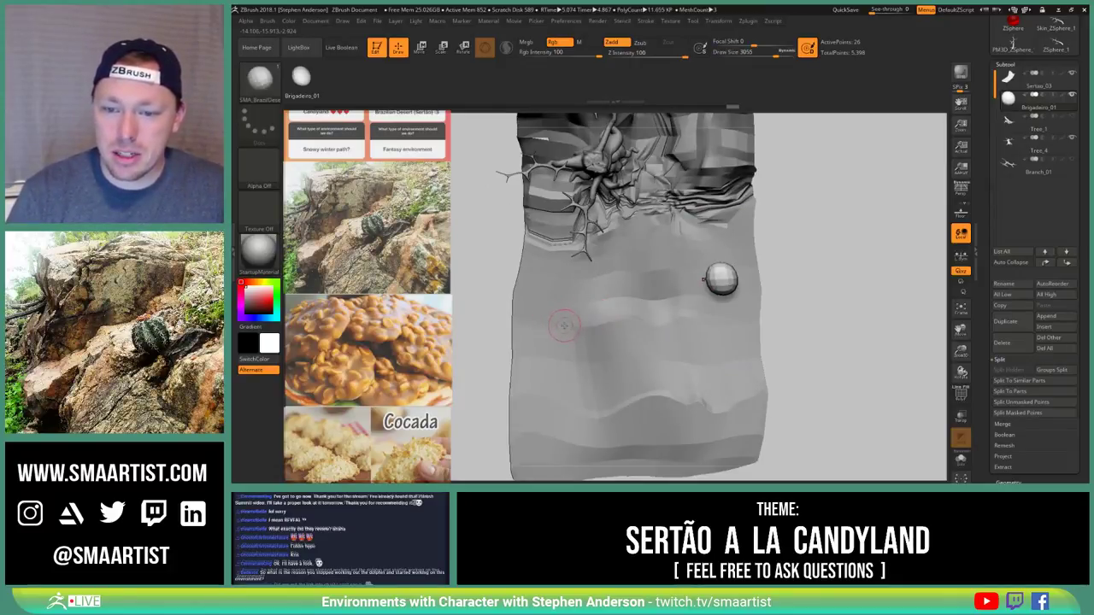
pyautogui.click(565, 325)
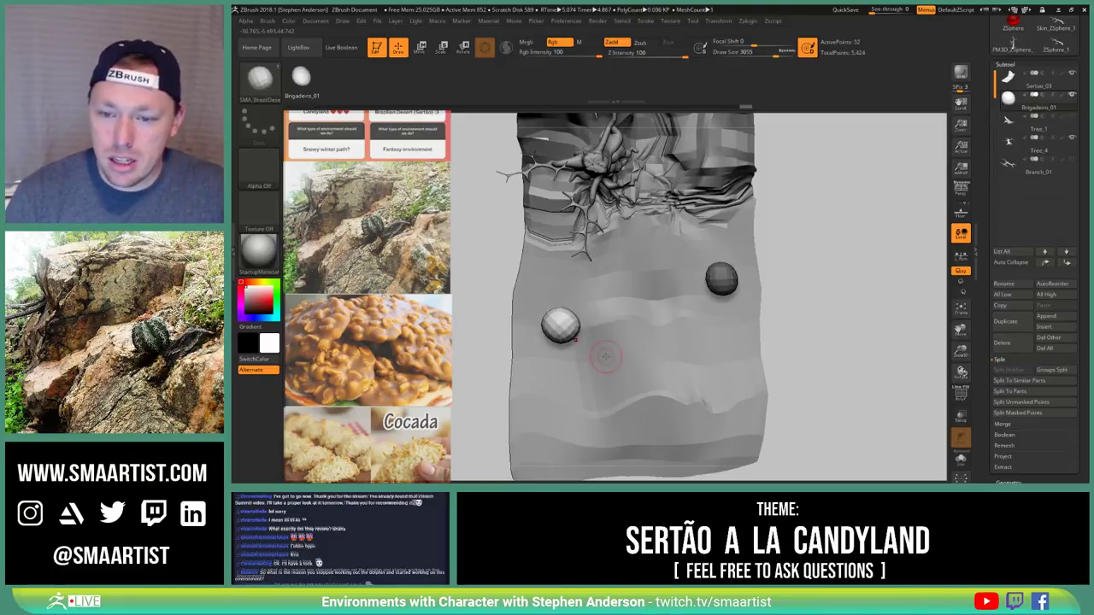
# Scale the newly inserted brigadeiro up with the gizmo so it forms a much larger boulder on the ground
pyautogui.moveTo(488, 359); pyautogui.dragTo(488, 221)
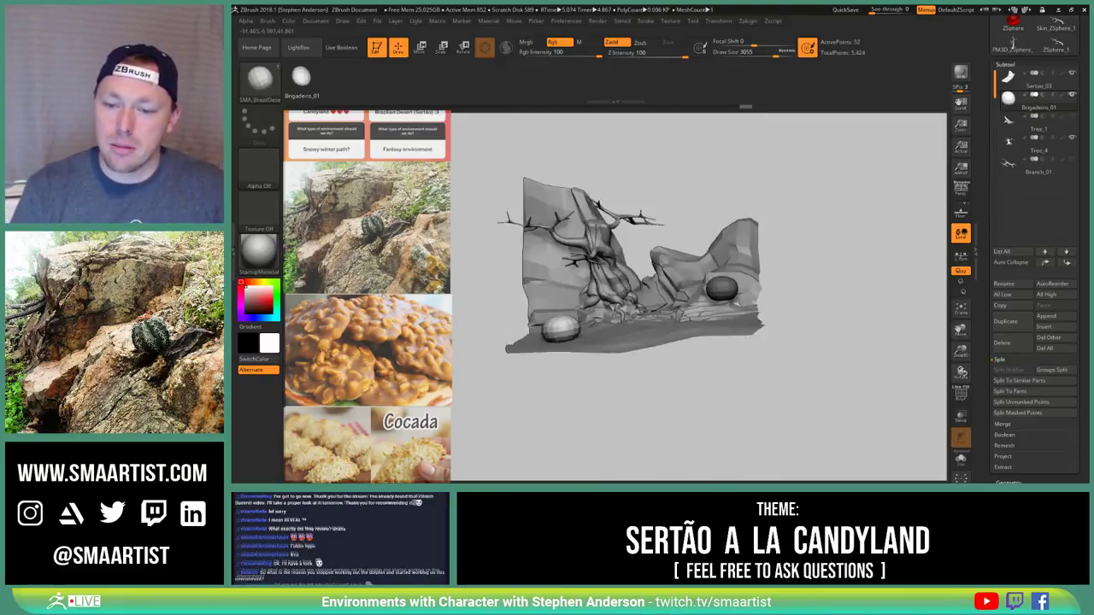
pyautogui.moveTo(633, 342); pyautogui.dragTo(667, 366, button='right')
pyautogui.press('r')
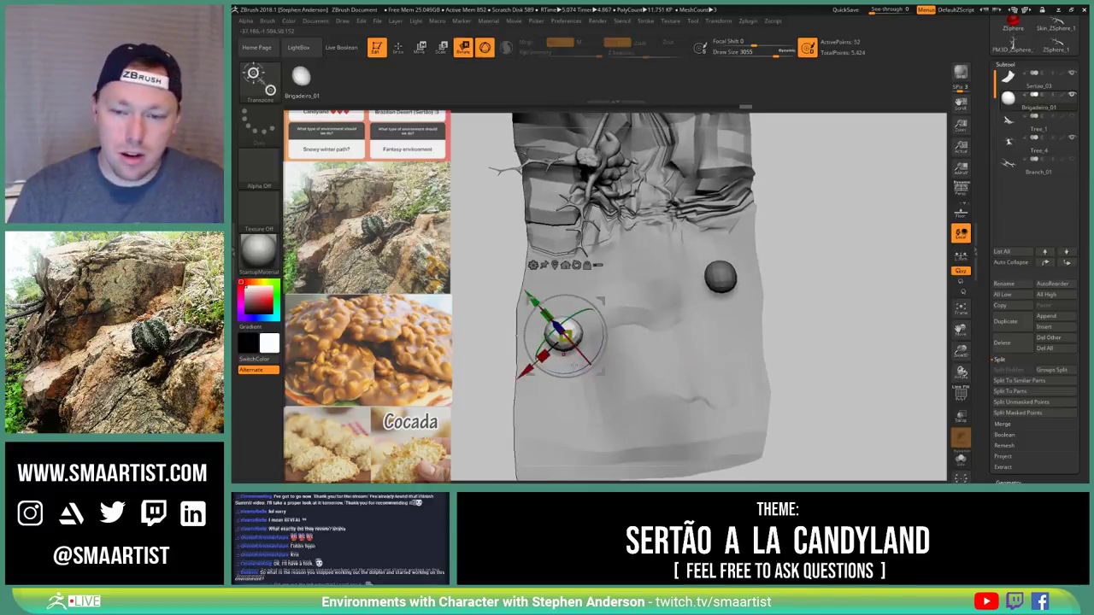
pyautogui.moveTo(567, 337); pyautogui.dragTo(612, 337)
pyautogui.moveTo(612, 337); pyautogui.dragTo(803, 282, button='right')
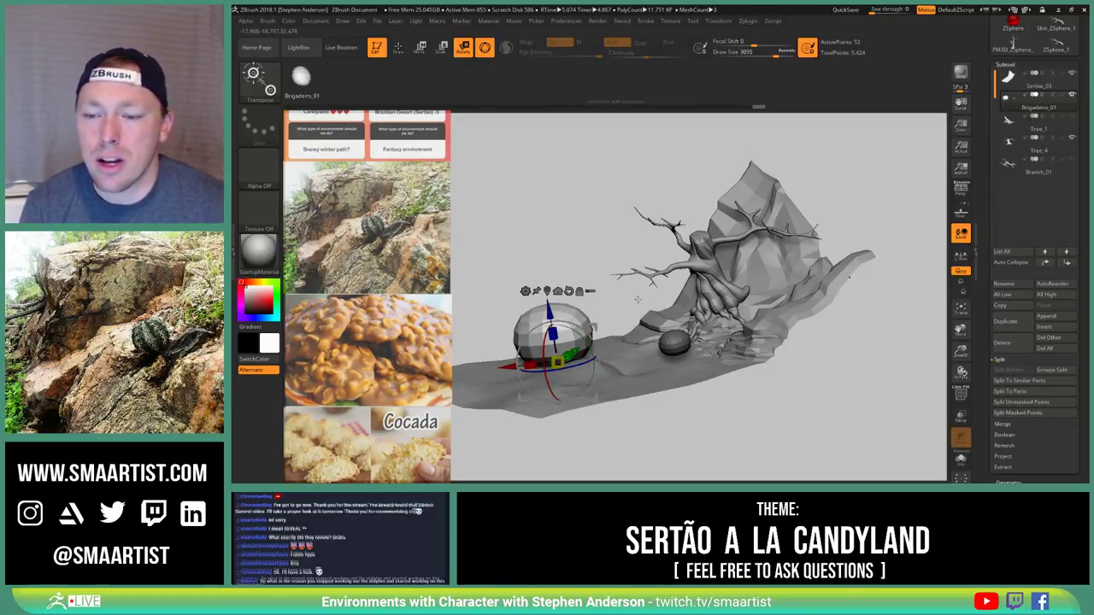
pyautogui.keyDown('alt'); pyautogui.moveTo(640, 284); pyautogui.dragTo(591, 295); pyautogui.keyUp('alt')
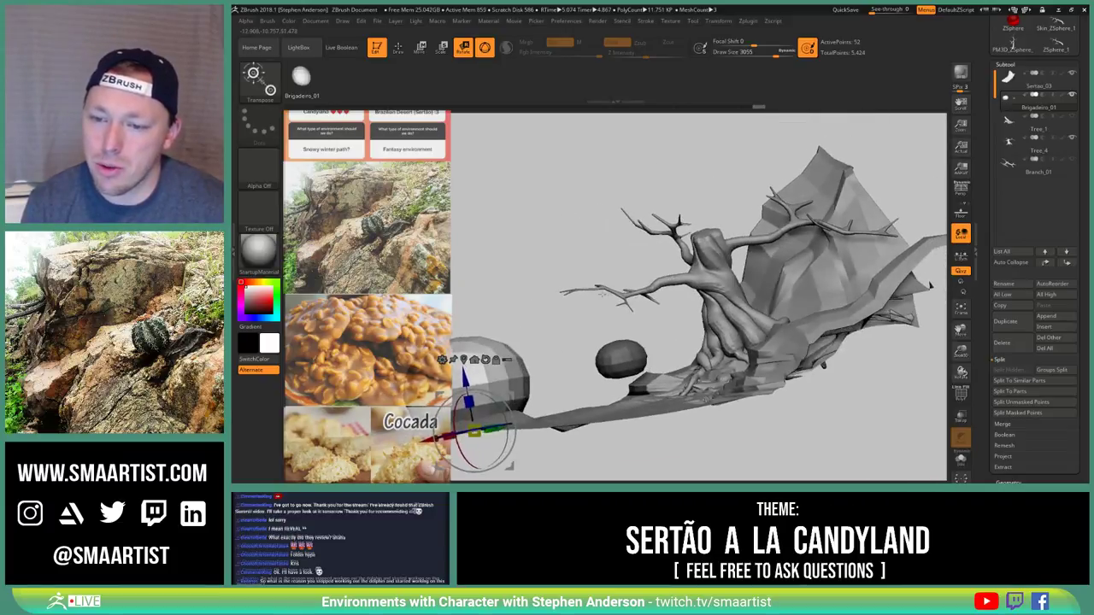
pyautogui.moveTo(536, 375); pyautogui.dragTo(499, 381)
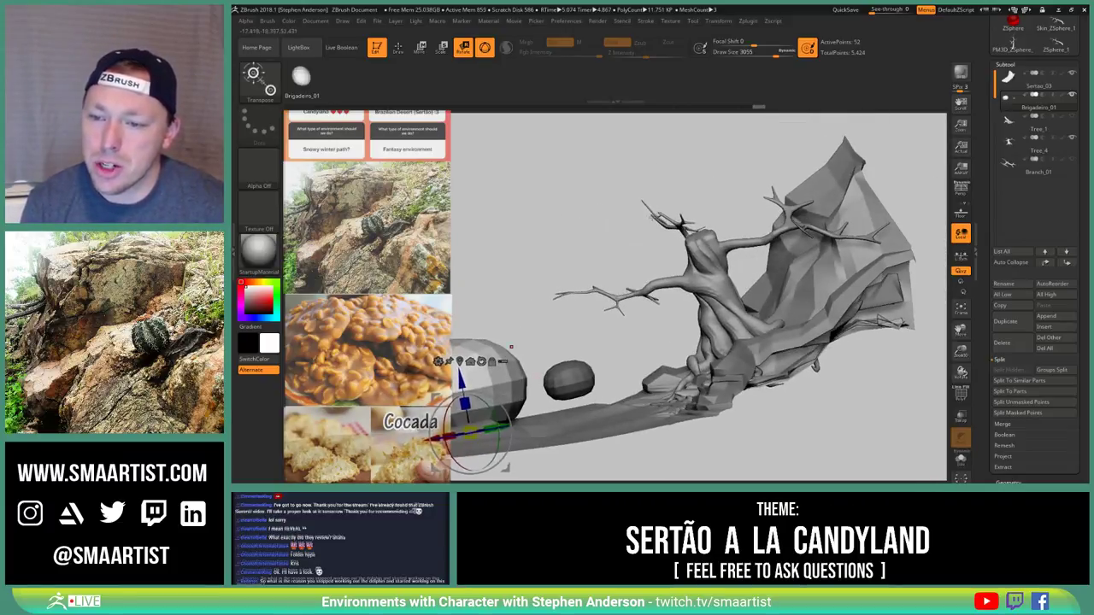
pyautogui.moveTo(889, 295); pyautogui.dragTo(933, 290)
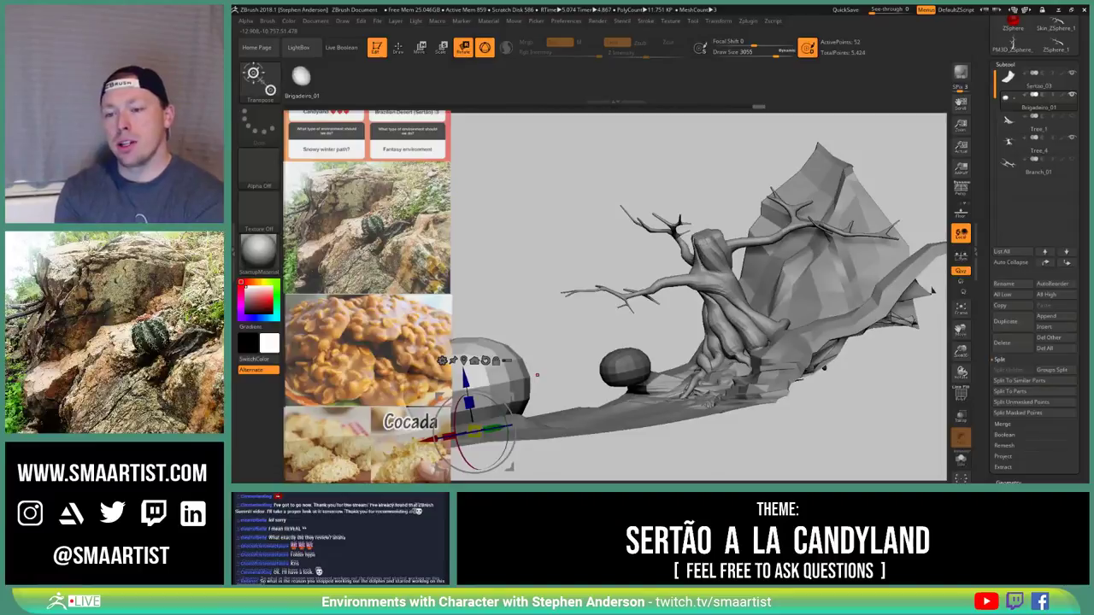
pyautogui.moveTo(699, 205); pyautogui.dragTo(713, 267)
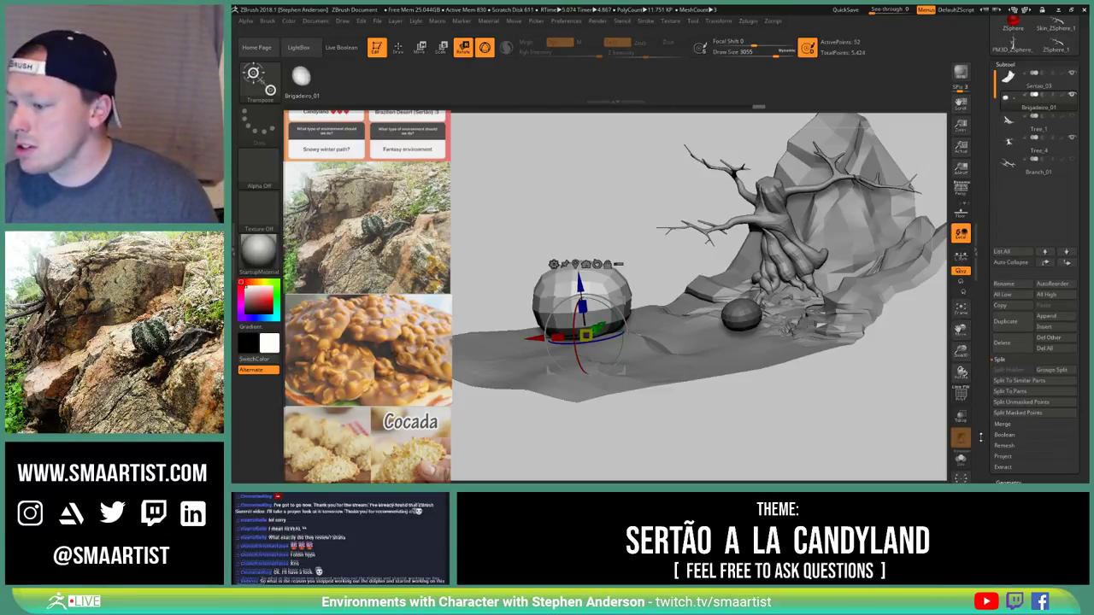
# Split the masked small brigadeiro boulder into its own subtool and hide that subtool
pyautogui.click(1019, 413)
pyautogui.click(1072, 116)
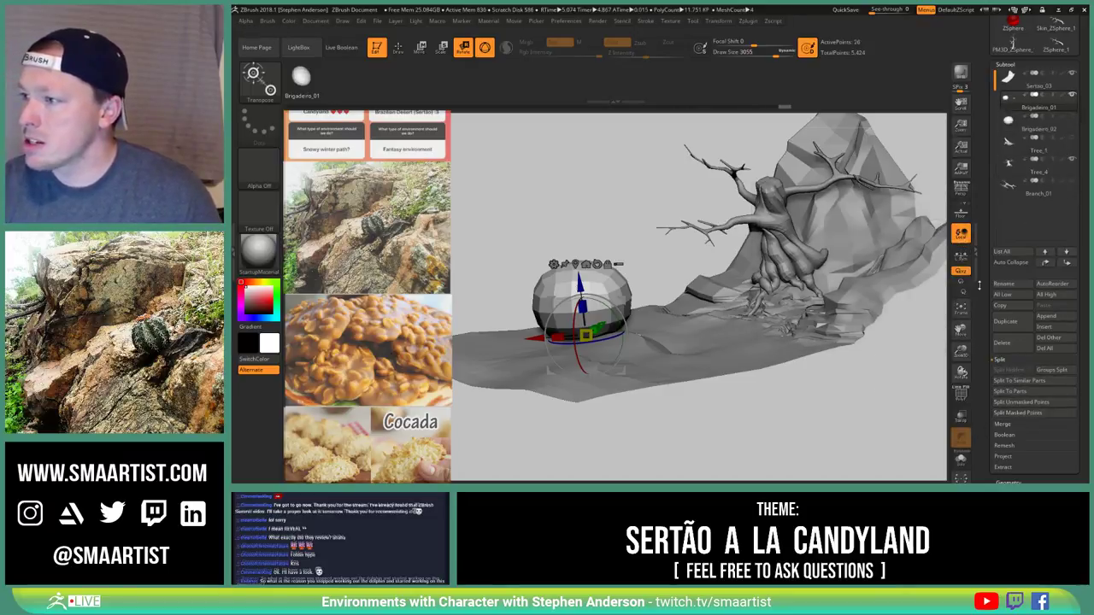
# Duplicate the large brigadeiro with the gizmo and place a smaller copy against its side facing the tree
pyautogui.moveTo(631, 346); pyautogui.dragTo(752, 275, button='right')
pyautogui.moveTo(675, 311); pyautogui.dragTo(601, 321)
pyautogui.keyDown('alt'); pyautogui.moveTo(612, 338); pyautogui.dragTo(571, 334, button='right'); pyautogui.keyUp('alt')
pyautogui.moveTo(571, 334); pyautogui.dragTo(560, 357, button='right')
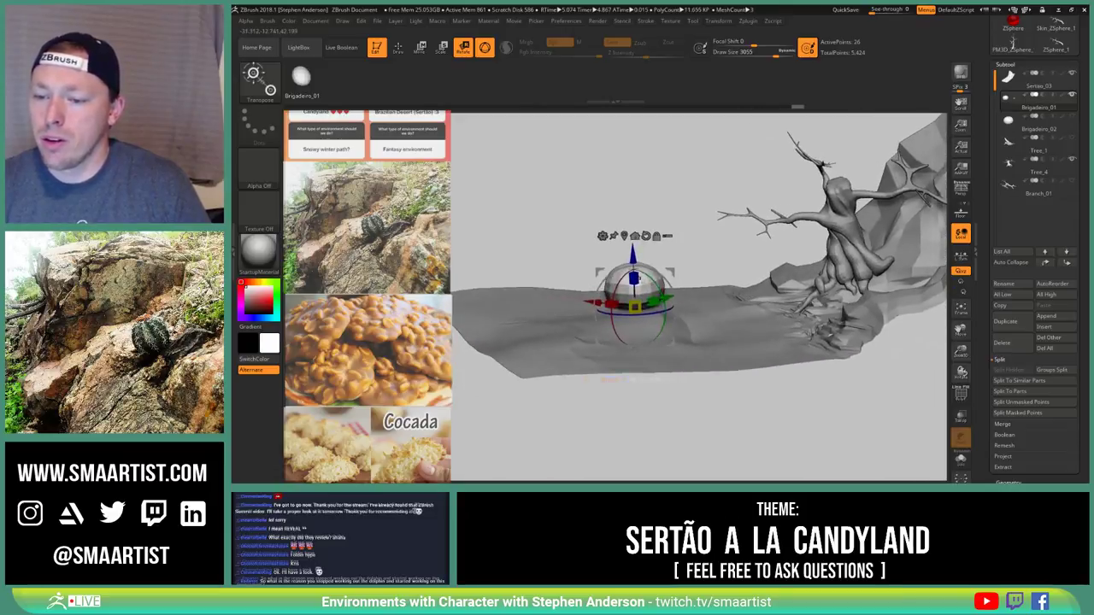
pyautogui.moveTo(635, 277)
pyautogui.mouseDown()
pyautogui.moveTo(634, 259)
pyautogui.moveTo(717, 273)
pyautogui.mouseUp()
pyautogui.press('ctrl')
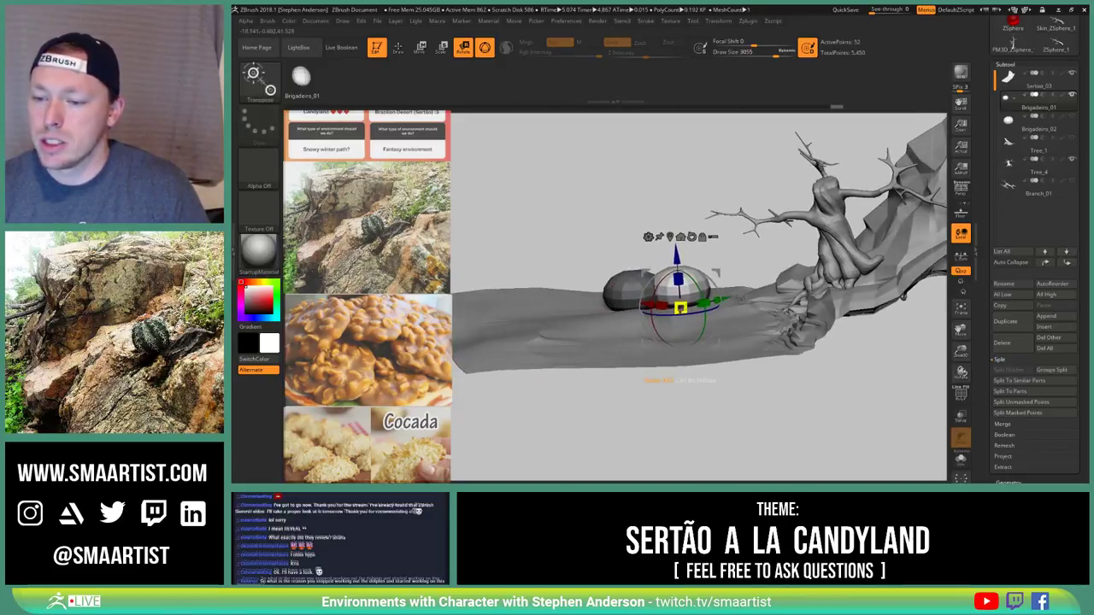
pyautogui.moveTo(681, 308); pyautogui.dragTo(678, 312)
pyautogui.moveTo(842, 344); pyautogui.dragTo(844, 400)
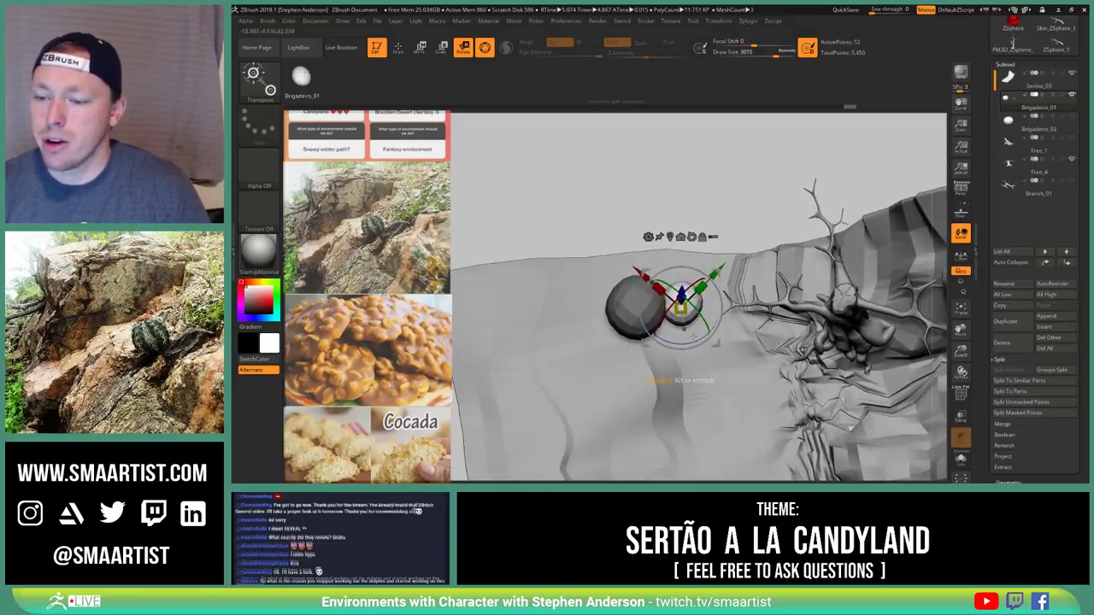
# Duplicate the small brigadeiro to the opposite side of the large one and raise the copy onto the ground surface
pyautogui.moveTo(695, 340); pyautogui.dragTo(535, 361)
pyautogui.moveTo(631, 385); pyautogui.dragTo(651, 249)
pyautogui.moveTo(568, 297); pyautogui.dragTo(565, 288)
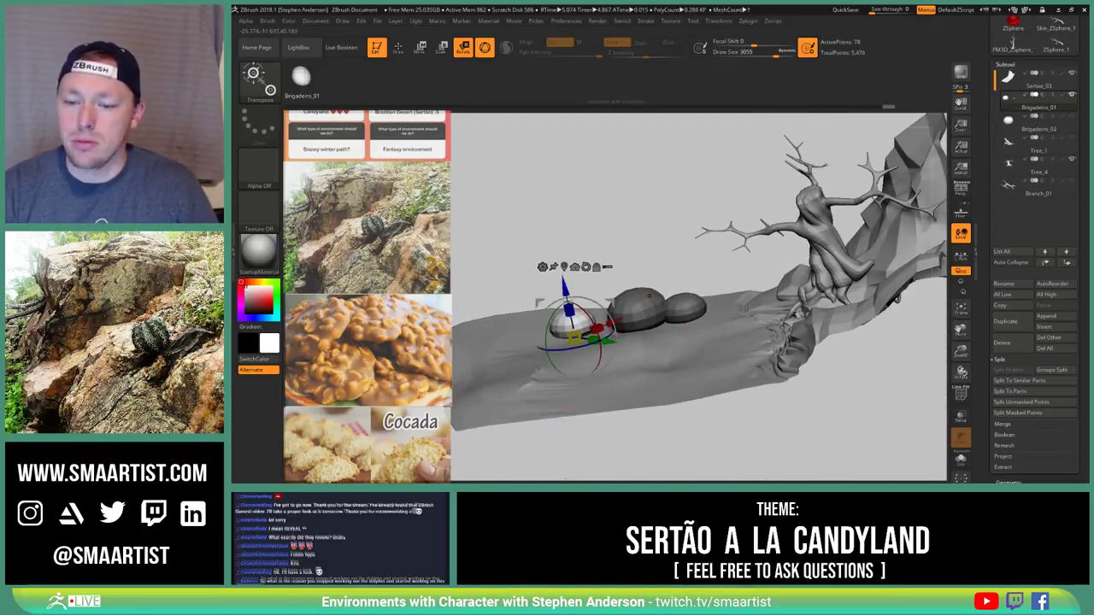
pyautogui.keyDown('ctrl'); pyautogui.moveTo(649, 295); pyautogui.dragTo(705, 329, button='right'); pyautogui.keyUp('ctrl')
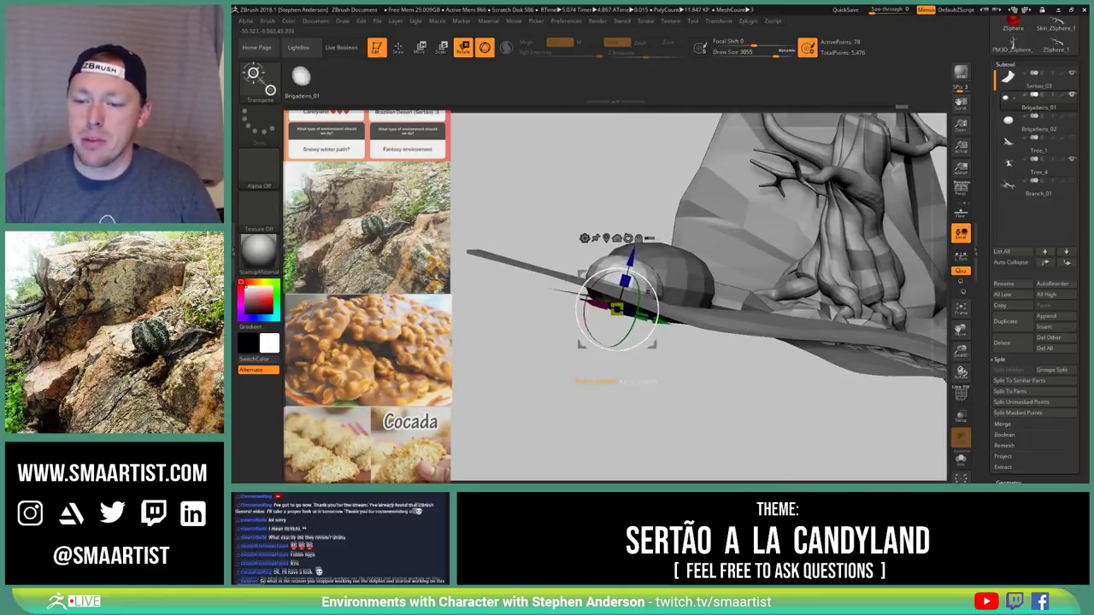
pyautogui.moveTo(631, 258); pyautogui.dragTo(633, 248)
pyautogui.moveTo(761, 239); pyautogui.dragTo(701, 253, button='right')
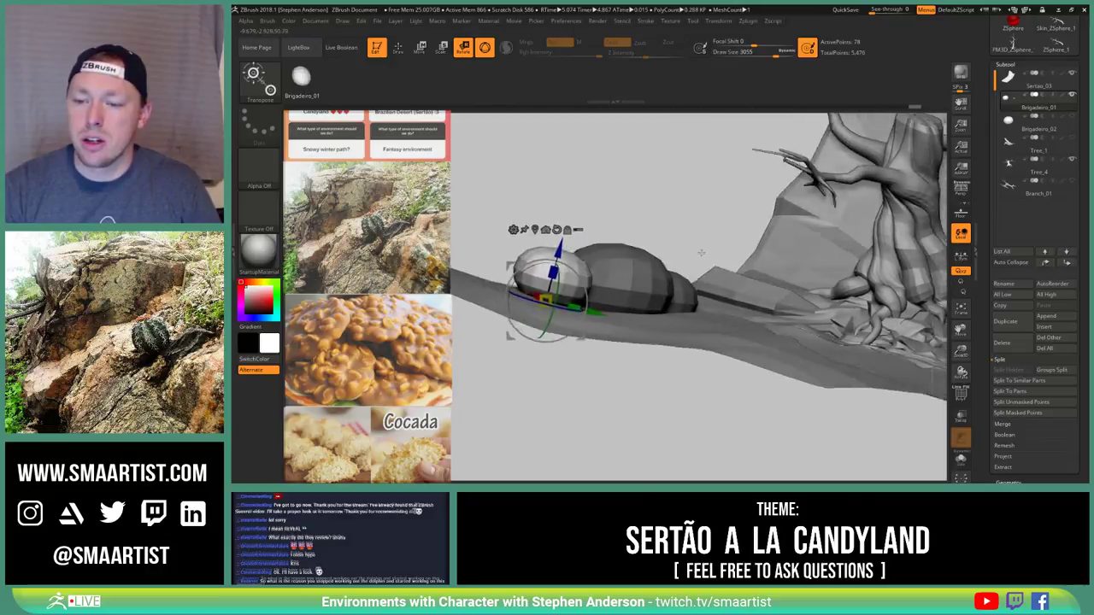
pyautogui.moveTo(701, 253); pyautogui.dragTo(691, 257)
pyautogui.moveTo(583, 290); pyautogui.dragTo(720, 294)
# Choose the Pinch brush, clear the mask on the boulders and subdivide them to subdivision level 3
pyautogui.press('b')
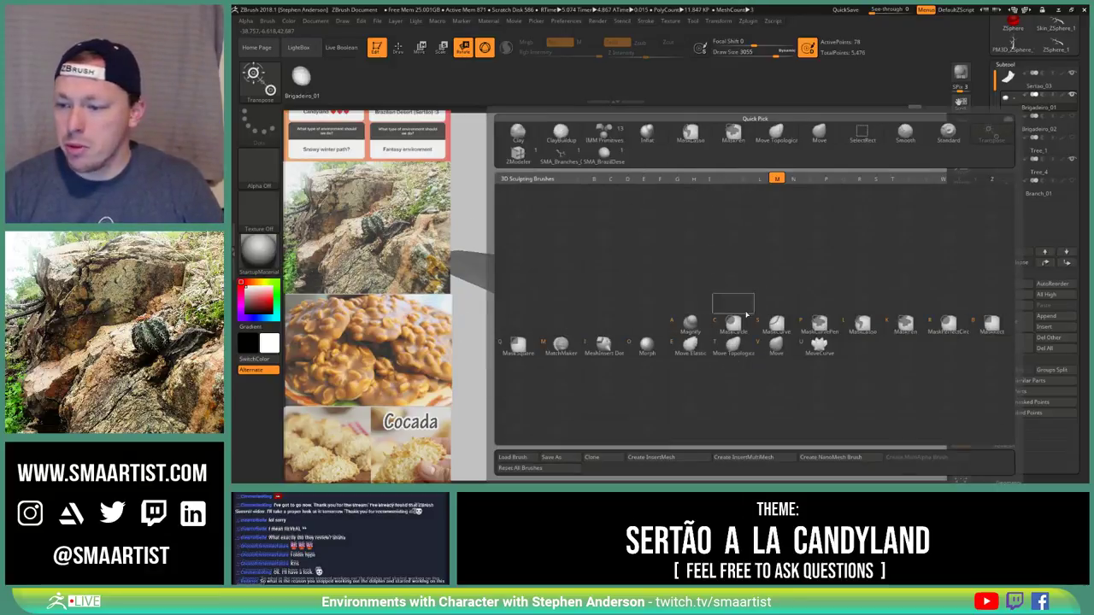
pyautogui.press('p')
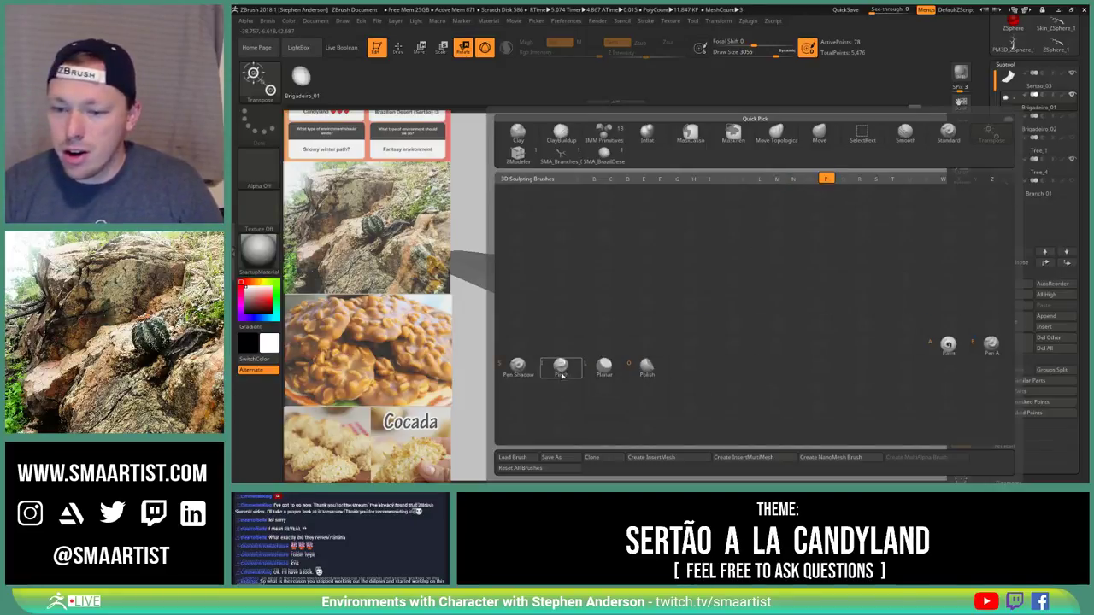
pyautogui.click(561, 377)
pyautogui.moveTo(613, 359)
pyautogui.mouseDown()
pyautogui.moveTo(646, 402)
pyautogui.moveTo(671, 385)
pyautogui.mouseUp()
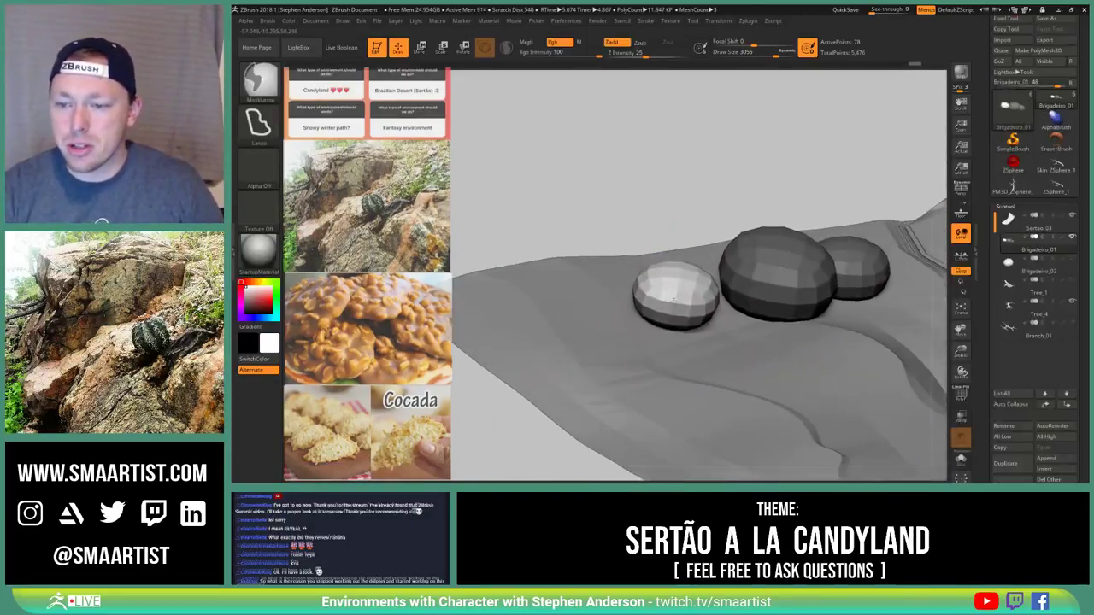
pyautogui.keyDown('ctrl'); pyautogui.moveTo(675, 298); pyautogui.dragTo(698, 292, button='right'); pyautogui.keyUp('ctrl')
pyautogui.hotkey('shift', 'd')
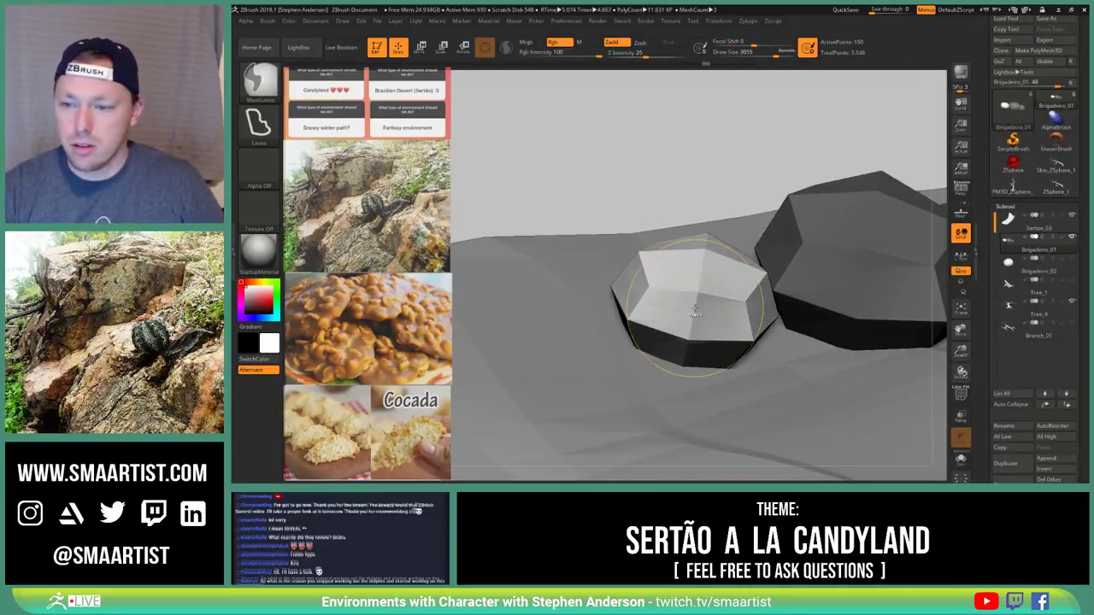
pyautogui.hotkey('ctrl', 'shift', 'z')
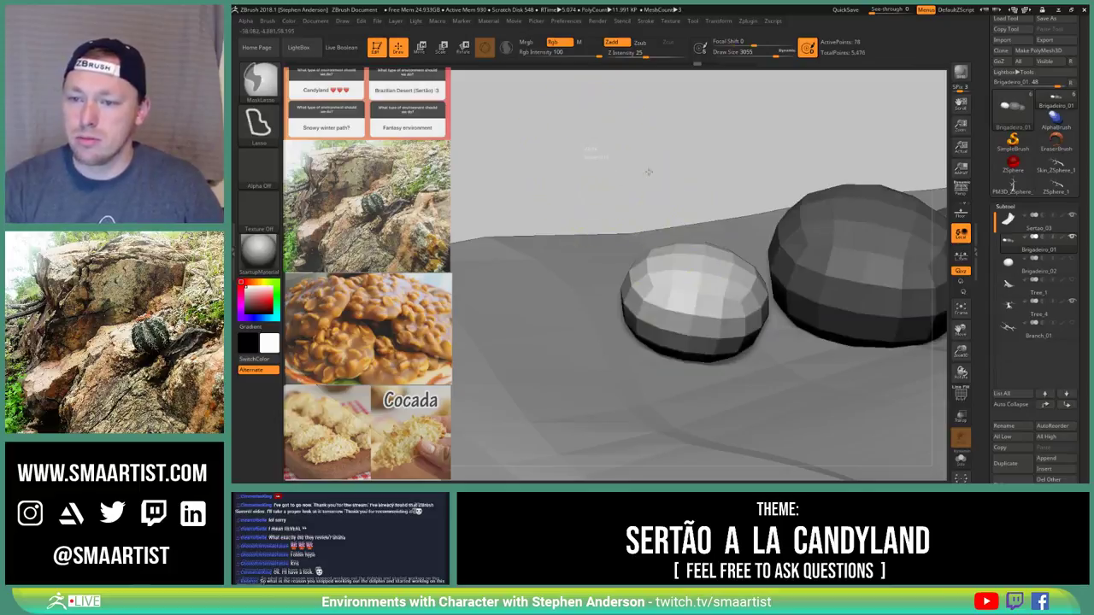
pyautogui.hotkey('ctrl', 'shift', 'z')
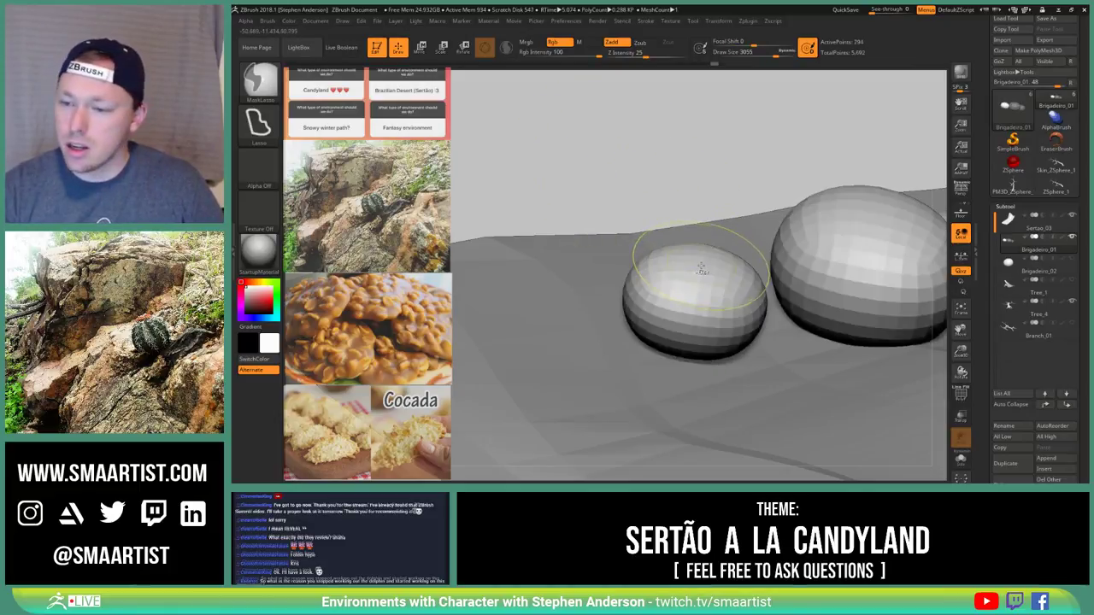
pyautogui.hotkey('ctrl', 'shift', 'z')
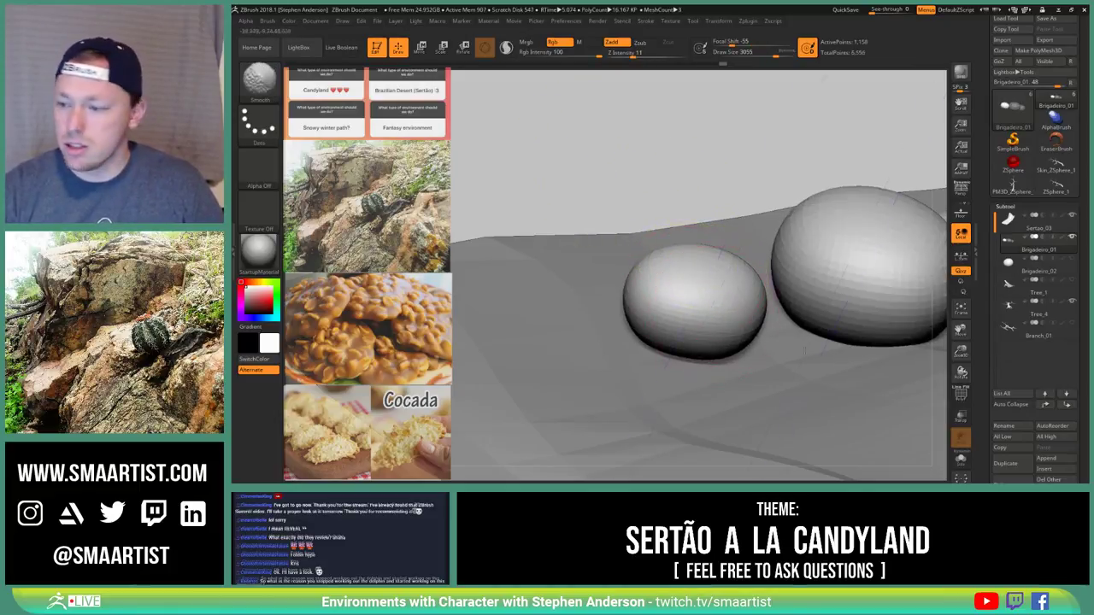
# Turn off dynamic subdivision for the brigadeiro boulders in the geometry settings
pyautogui.scroll(-4, 1011, 427)
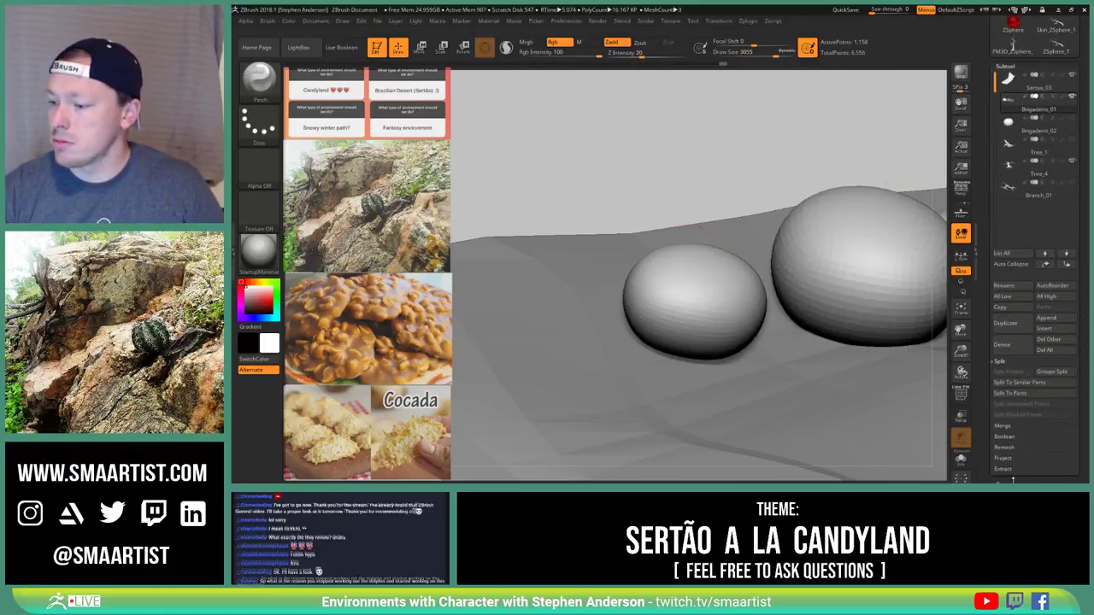
pyautogui.click(1012, 480)
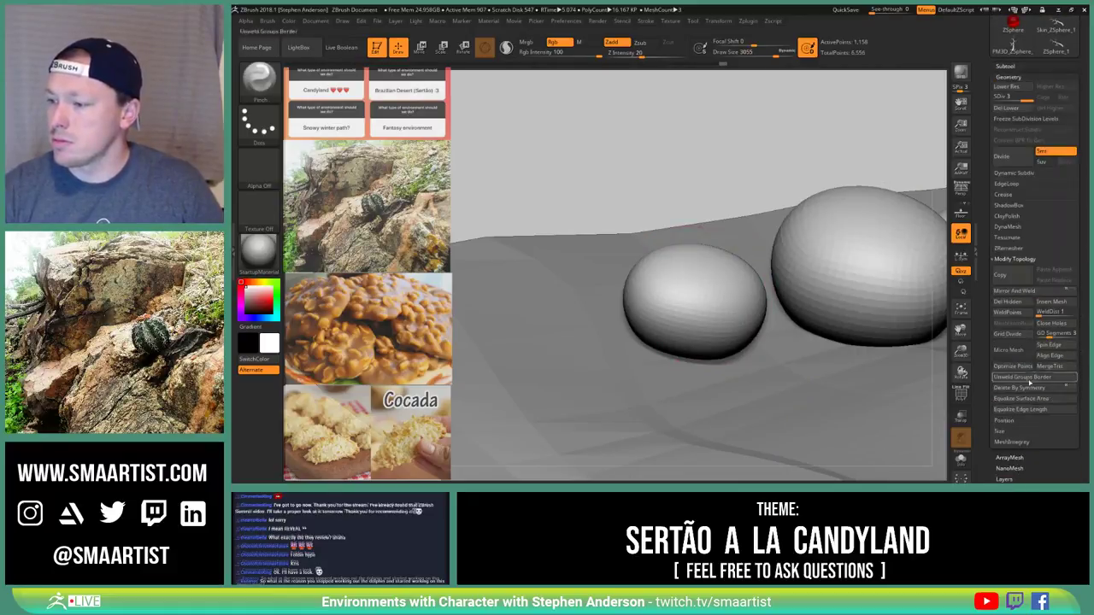
pyautogui.click(1019, 173)
pyautogui.click(1005, 183)
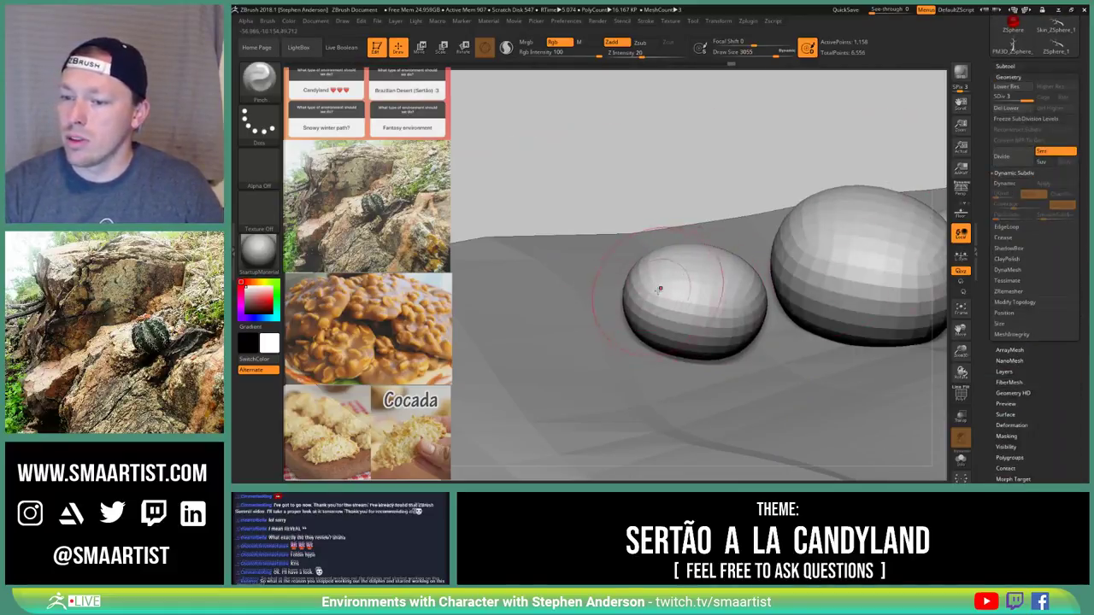
# Set the draw size to 1084 and pinch a sharp ridge across the lower front of the outer small boulder
pyautogui.press('s')
pyautogui.moveTo(672, 288); pyautogui.dragTo(647, 287)
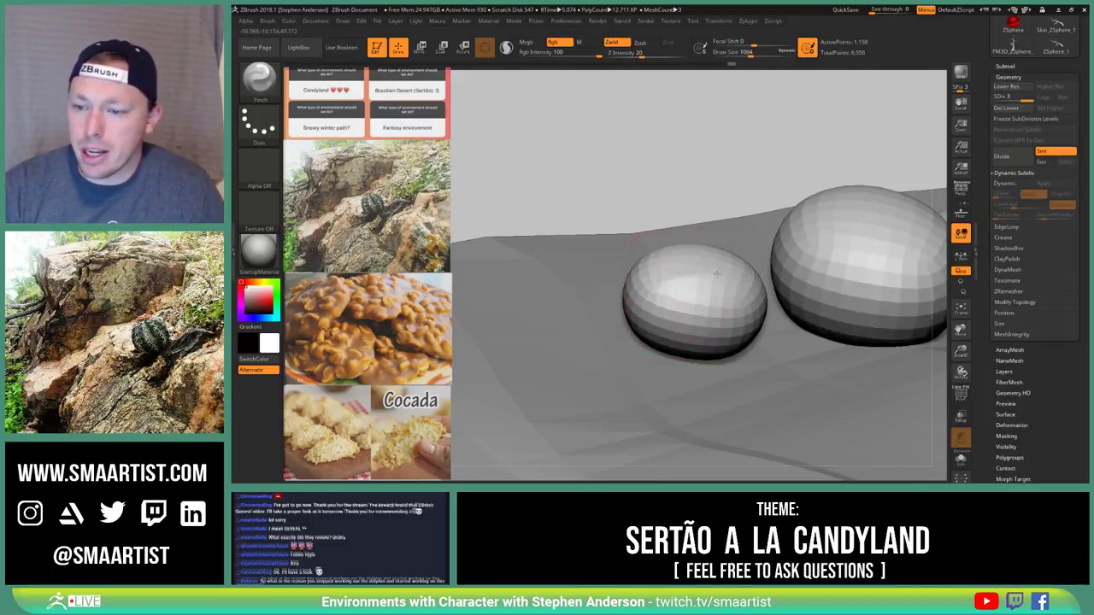
pyautogui.moveTo(723, 299)
pyautogui.mouseDown()
pyautogui.moveTo(666, 320)
pyautogui.moveTo(735, 317)
pyautogui.mouseUp()
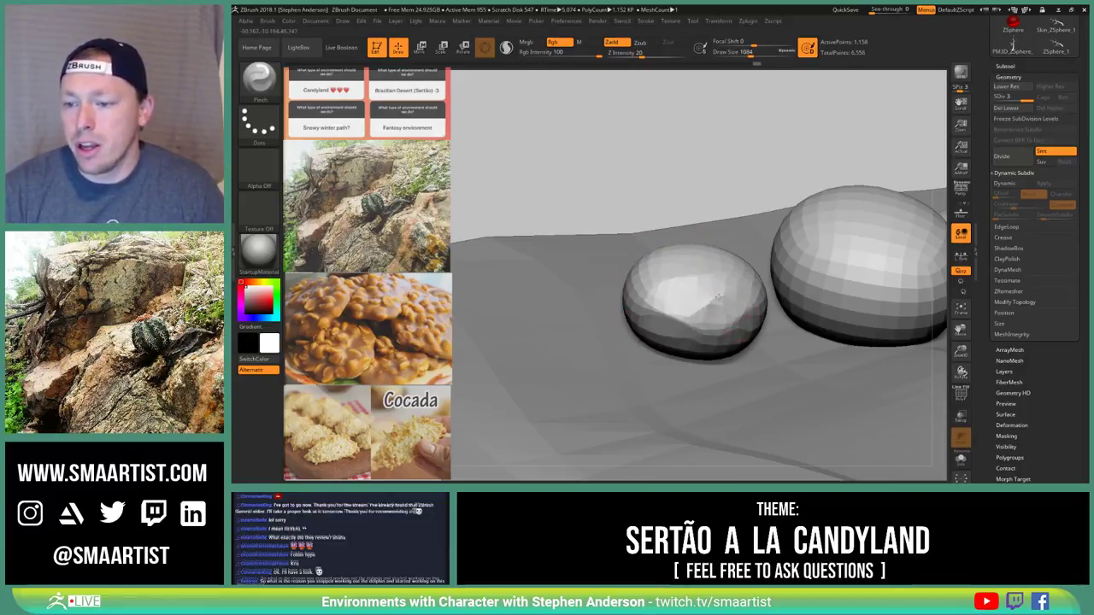
pyautogui.moveTo(726, 284)
pyautogui.mouseDown(button='right')
pyautogui.moveTo(773, 301)
pyautogui.moveTo(697, 282)
pyautogui.moveTo(688, 270)
pyautogui.moveTo(701, 249)
pyautogui.mouseUp(button='right')
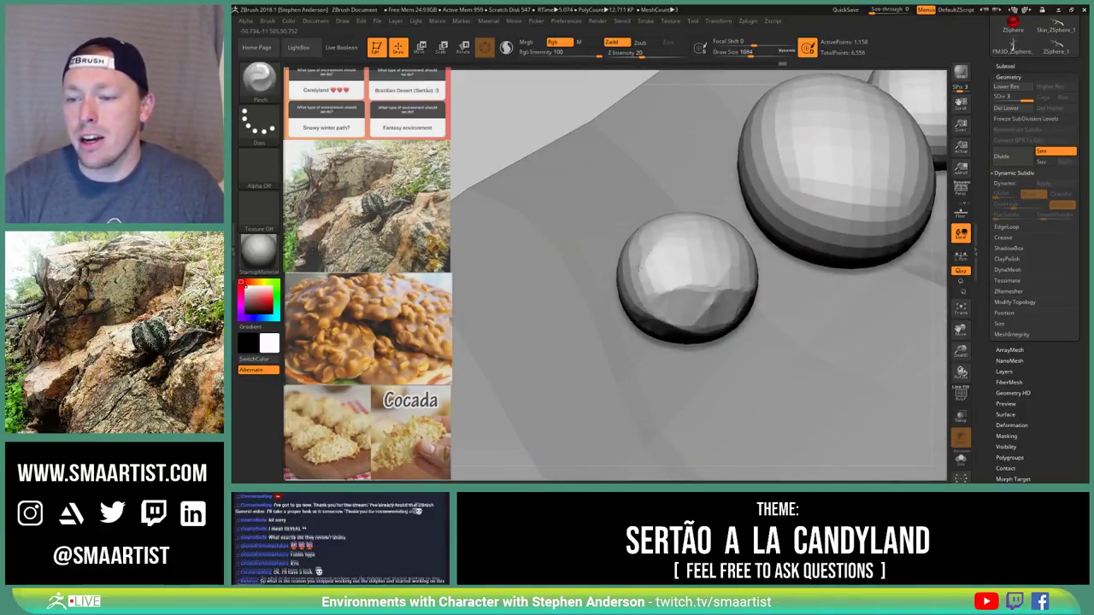
pyautogui.moveTo(659, 270); pyautogui.dragTo(677, 237, button='right')
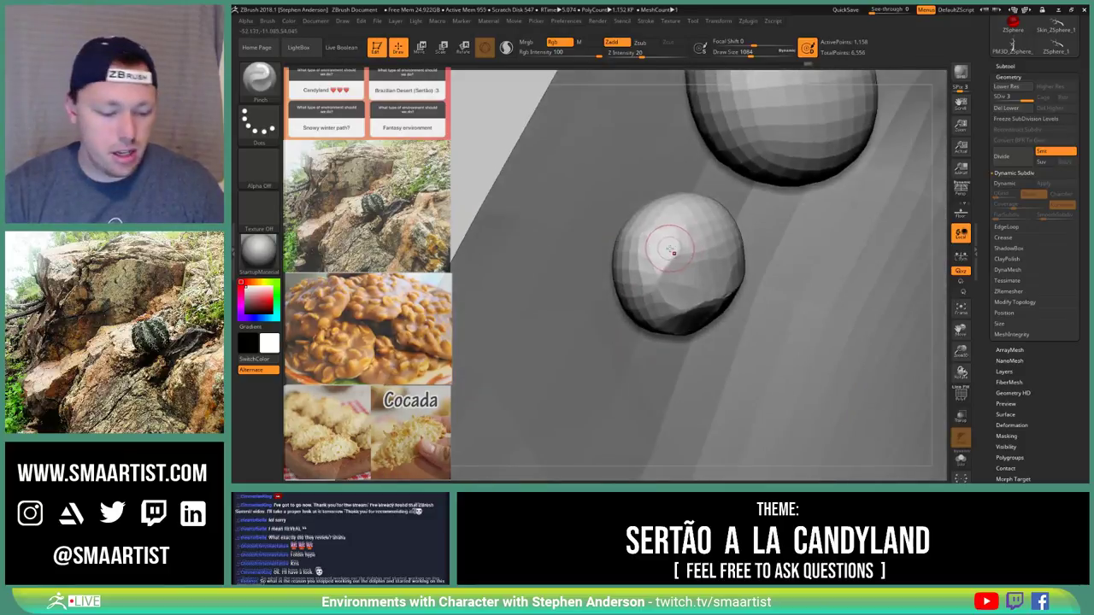
# Use the Move brush at draw sizes 160, 96 and 227 to push in the small boulder's side and underside
pyautogui.press('b')
pyautogui.press('m')
pyautogui.press('v')
pyautogui.moveTo(660, 244)
pyautogui.mouseDown(button='right')
pyautogui.moveTo(677, 253)
pyautogui.moveTo(656, 251)
pyautogui.mouseUp(button='right')
pyautogui.press('s')
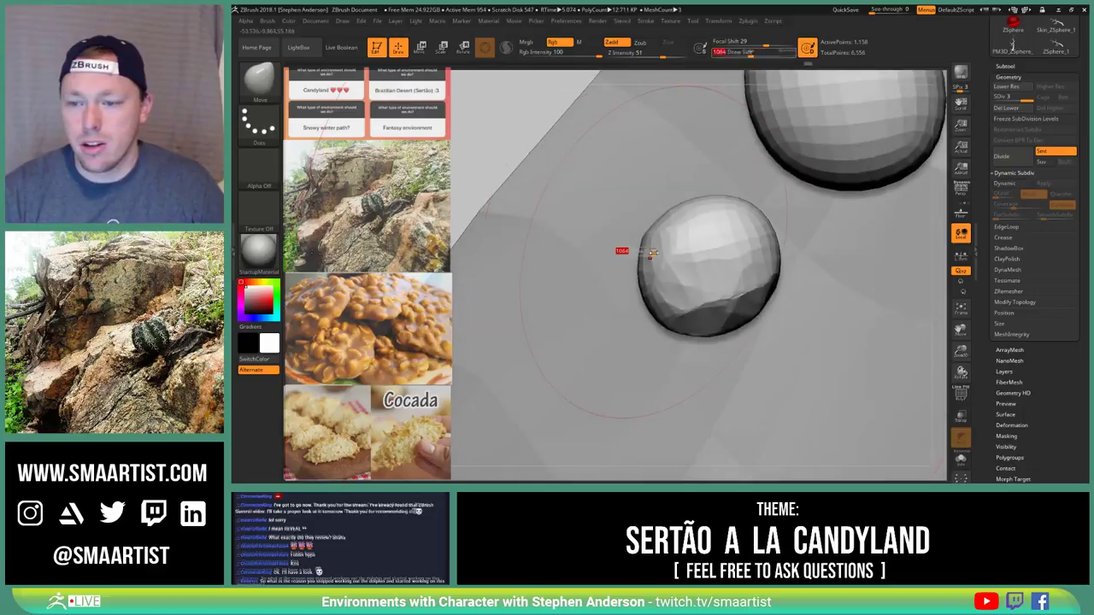
pyautogui.moveTo(656, 251)
pyautogui.mouseDown()
pyautogui.moveTo(629, 251)
pyautogui.moveTo(667, 263)
pyautogui.mouseUp()
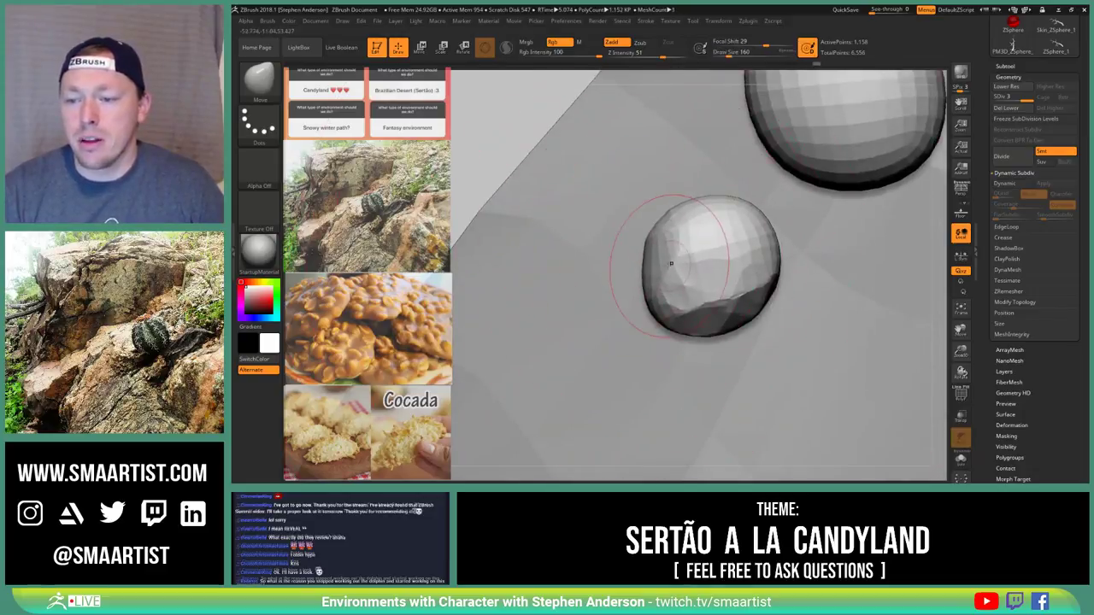
pyautogui.moveTo(666, 263); pyautogui.dragTo(689, 262, button='right')
pyautogui.press('s')
pyautogui.moveTo(689, 263); pyautogui.dragTo(684, 265)
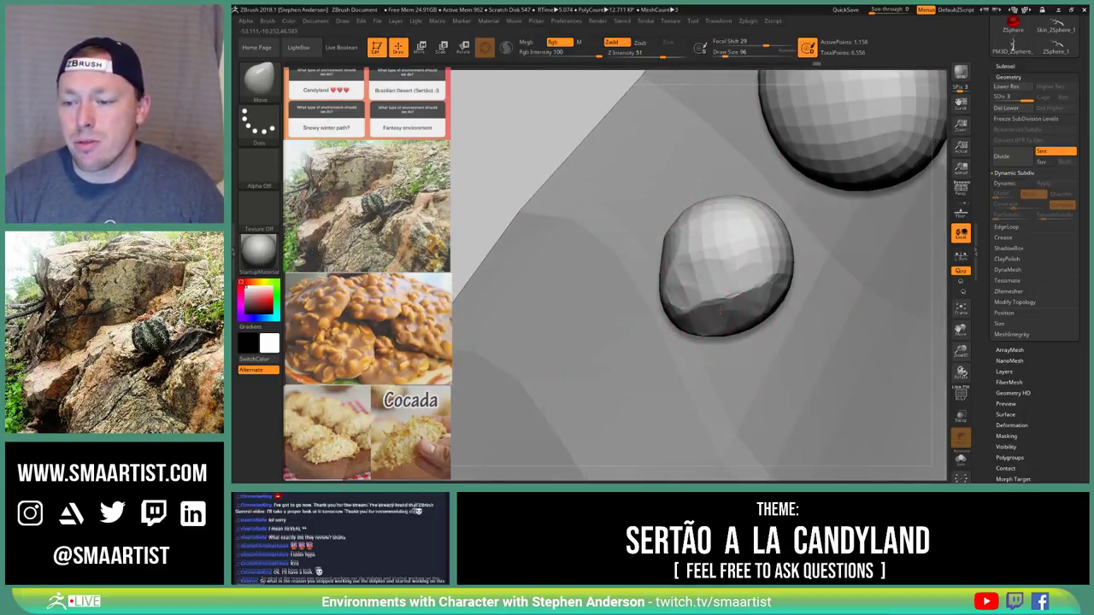
pyautogui.press('s')
pyautogui.moveTo(697, 326); pyautogui.dragTo(691, 318)
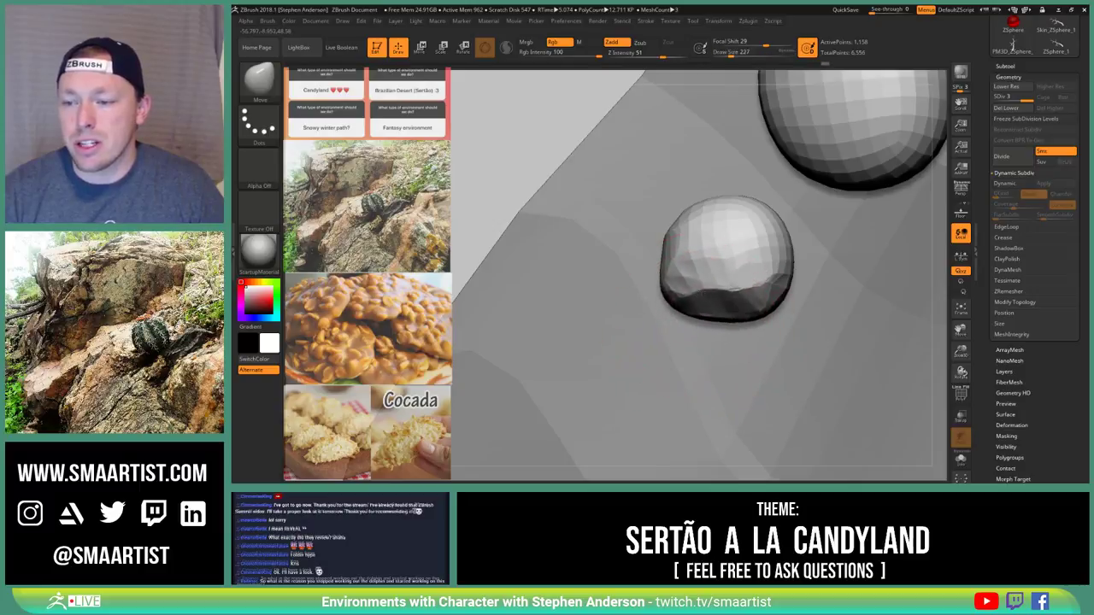
# Pull the small boulder's lower corners outward with the Move brush at draw size 160 and check its polygon wireframe
pyautogui.moveTo(756, 263)
pyautogui.mouseDown(button='right')
pyautogui.moveTo(674, 307)
pyautogui.moveTo(752, 360)
pyautogui.mouseUp(button='right')
pyautogui.press('s')
pyautogui.moveTo(720, 303); pyautogui.dragTo(714, 303)
pyautogui.moveTo(715, 304); pyautogui.dragTo(698, 327, button='right')
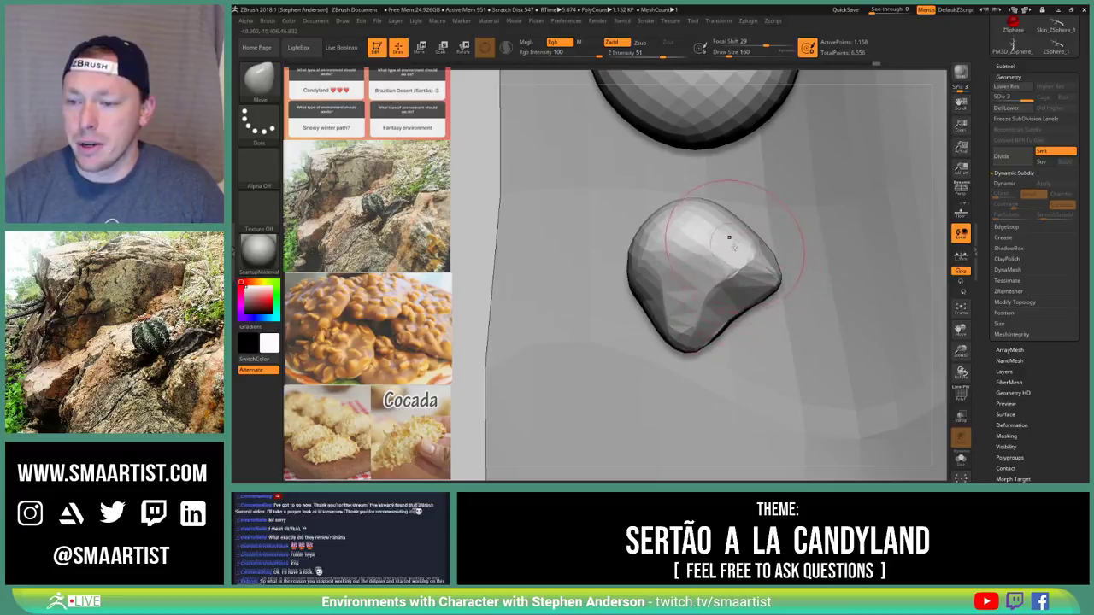
pyautogui.moveTo(722, 293); pyautogui.dragTo(678, 309, button='right')
pyautogui.moveTo(728, 299); pyautogui.dragTo(718, 310)
pyautogui.hotkey('shift', 'f')
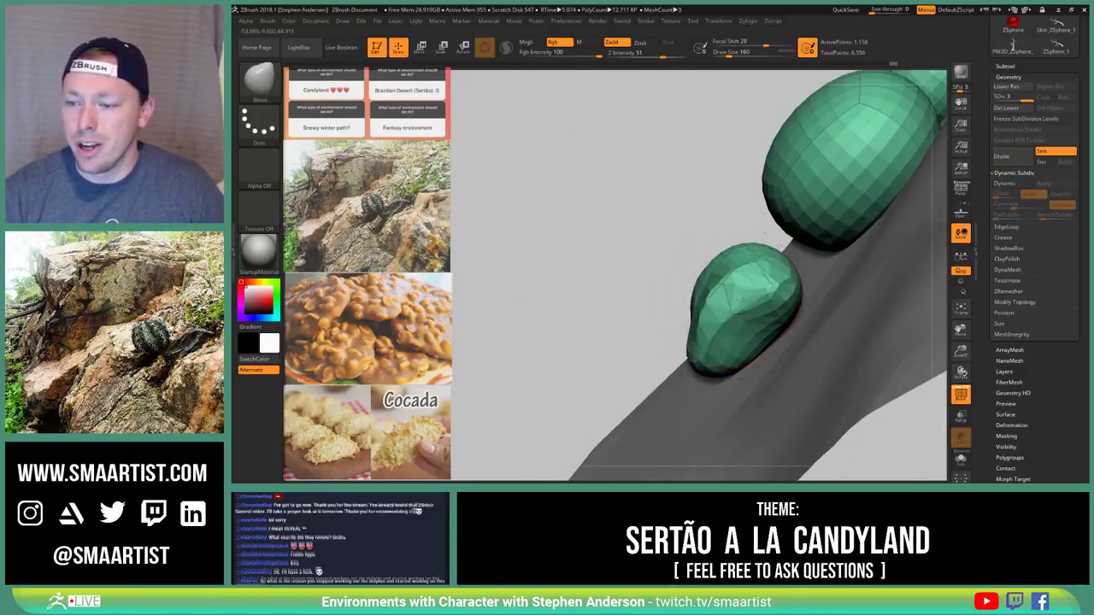
pyautogui.moveTo(730, 309)
pyautogui.mouseDown(button='right')
pyautogui.moveTo(756, 314)
pyautogui.moveTo(760, 349)
pyautogui.mouseUp(button='right')
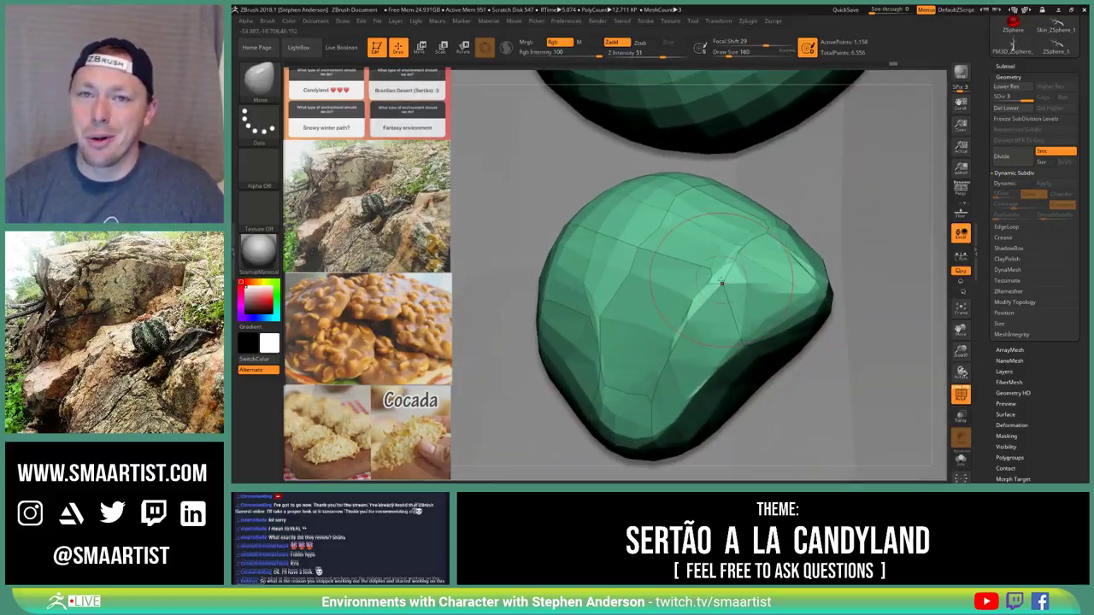
pyautogui.hotkey('shift', 'f')
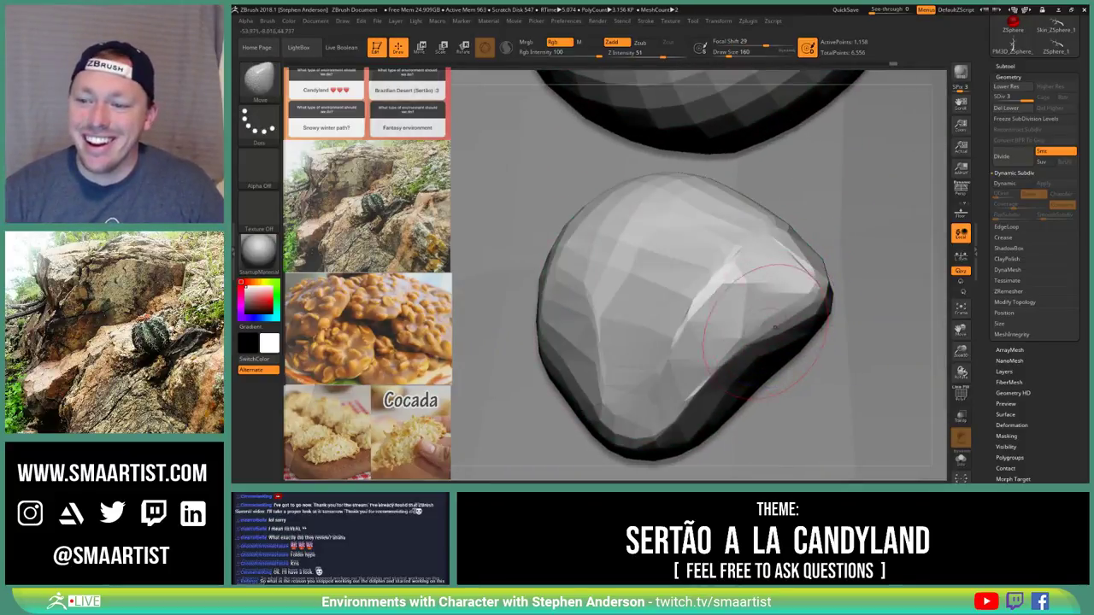
pyautogui.moveTo(801, 267)
pyautogui.mouseDown(button='right')
pyautogui.moveTo(734, 307)
pyautogui.moveTo(761, 286)
pyautogui.moveTo(751, 276)
pyautogui.moveTo(737, 282)
pyautogui.moveTo(777, 346)
pyautogui.mouseUp(button='right')
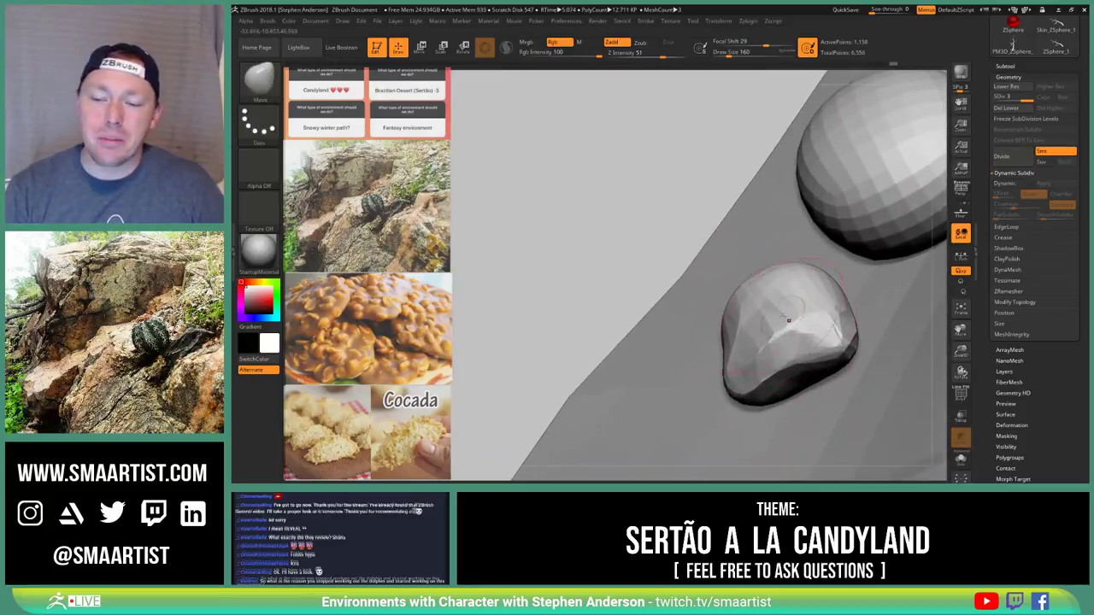
# Undo the Move and Pinch sculpting on the small boulder back to its smooth rounded form
pyautogui.hotkey('ctrl', 'z')
pyautogui.hotkey('ctrl', 'z')
pyautogui.hotkey('ctrl', 'z')
pyautogui.hotkey('ctrl', 'z')
pyautogui.hotkey('ctrl', 'z')
pyautogui.hotkey('ctrl', 'z')
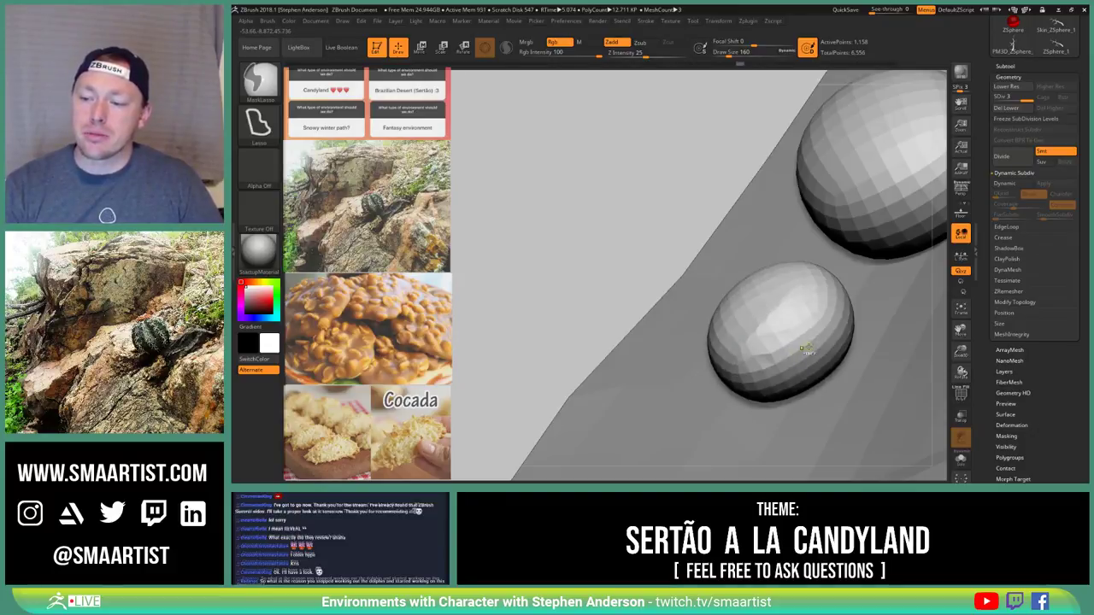
pyautogui.hotkey('ctrl', 'z')
# Check the rounded boulder's wireframe and set the Move brush's draw size to 140
pyautogui.keyDown('alt'); pyautogui.moveTo(801, 323); pyautogui.dragTo(757, 327, button='right'); pyautogui.keyUp('alt')
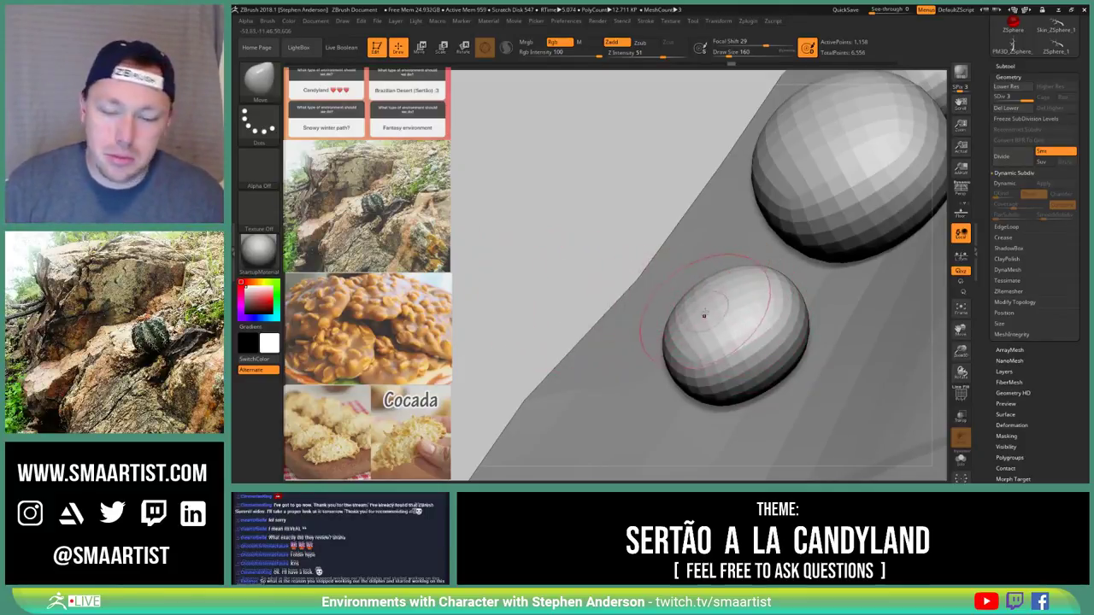
pyautogui.moveTo(706, 313)
pyautogui.mouseDown(button='right')
pyautogui.moveTo(723, 319)
pyautogui.moveTo(742, 286)
pyautogui.moveTo(687, 296)
pyautogui.moveTo(685, 310)
pyautogui.moveTo(685, 298)
pyautogui.moveTo(705, 301)
pyautogui.moveTo(650, 308)
pyautogui.mouseUp(button='right')
pyautogui.hotkey('shift', 'f')
pyautogui.hotkey('shift', 'f')
pyautogui.moveTo(694, 335); pyautogui.dragTo(682, 305, button='right')
pyautogui.press('s')
pyautogui.moveTo(682, 306); pyautogui.dragTo(694, 306)
pyautogui.press('s')
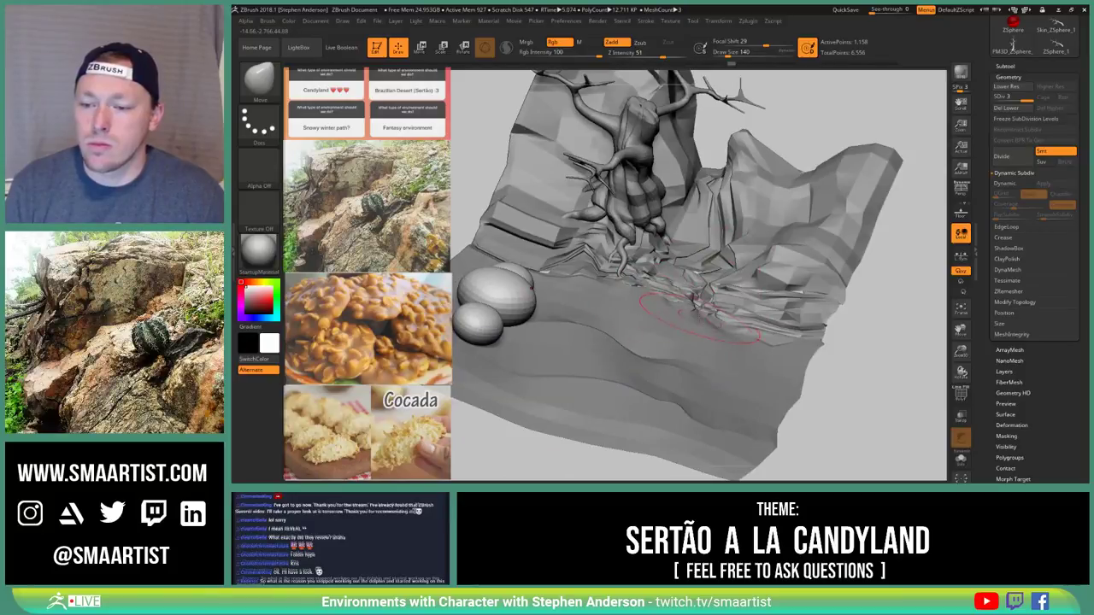
# Make the terrain the active subtool, set the draw size to 49, and examine the scene around the boulders and tree
pyautogui.keyDown('alt'); pyautogui.click(703, 317); pyautogui.keyUp('alt')
pyautogui.moveTo(660, 328)
pyautogui.mouseDown(button='right')
pyautogui.moveTo(699, 342)
pyautogui.moveTo(692, 323)
pyautogui.moveTo(664, 325)
pyautogui.moveTo(680, 322)
pyautogui.mouseUp(button='right')
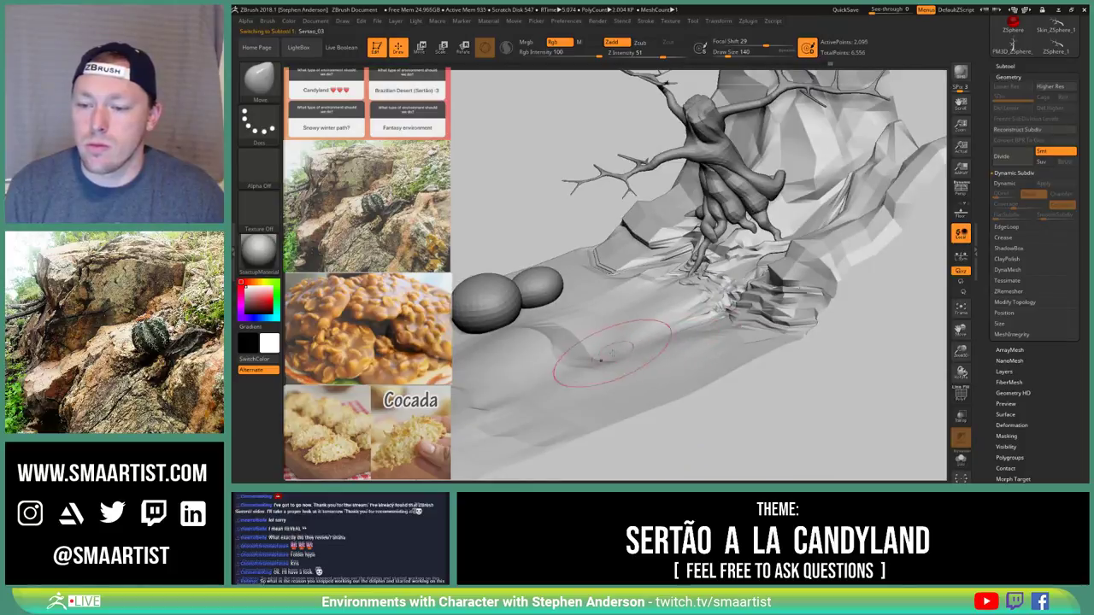
pyautogui.moveTo(595, 357)
pyautogui.mouseDown(button='right')
pyautogui.moveTo(642, 338)
pyautogui.moveTo(664, 312)
pyautogui.mouseUp(button='right')
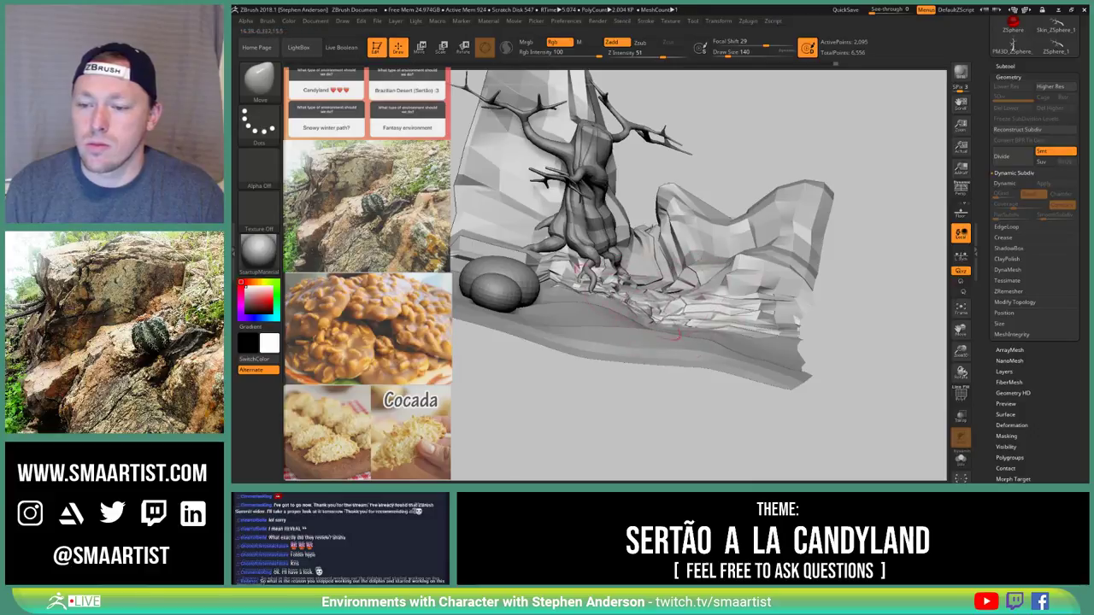
pyautogui.moveTo(702, 304)
pyautogui.mouseDown(button='right')
pyautogui.moveTo(678, 367)
pyautogui.moveTo(653, 321)
pyautogui.mouseUp(button='right')
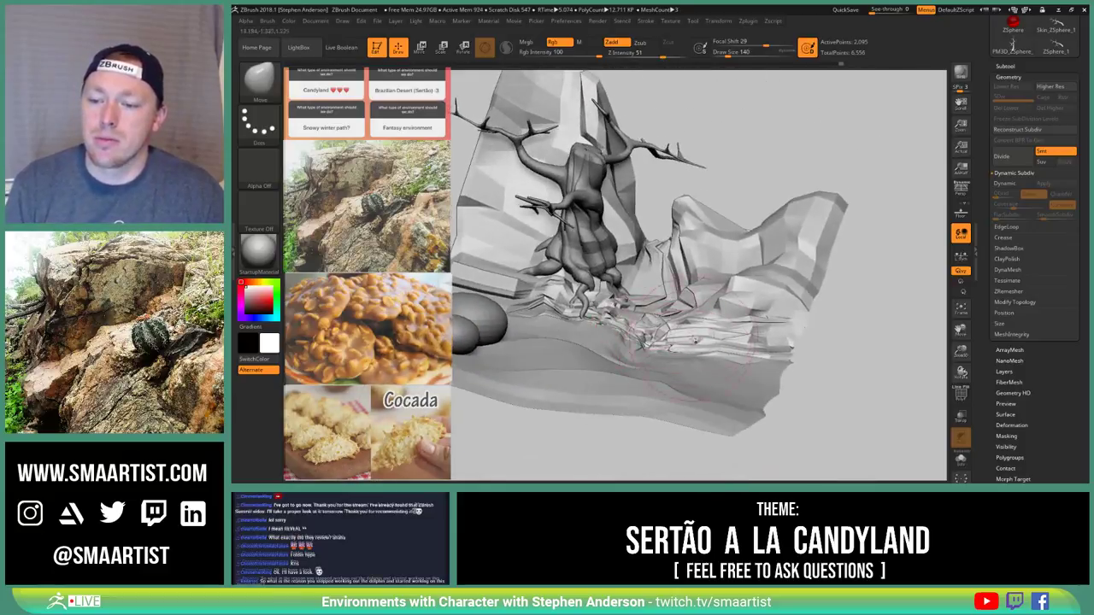
pyautogui.press('s')
pyautogui.click(675, 334)
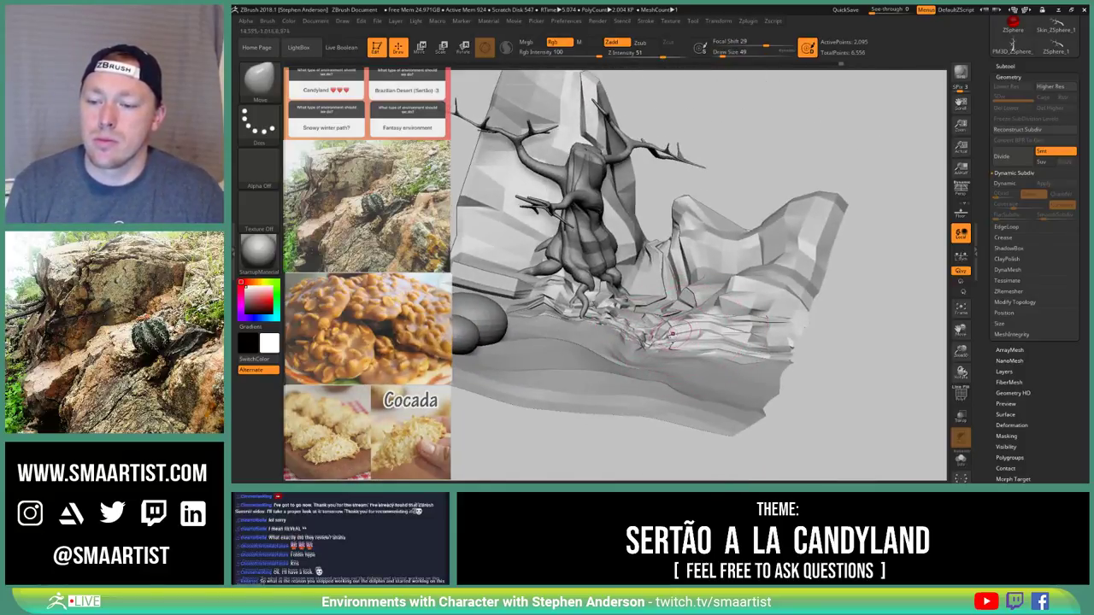
pyautogui.moveTo(681, 322)
pyautogui.mouseDown(button='right')
pyautogui.moveTo(727, 335)
pyautogui.moveTo(691, 326)
pyautogui.moveTo(683, 340)
pyautogui.moveTo(686, 306)
pyautogui.moveTo(655, 298)
pyautogui.mouseUp(button='right')
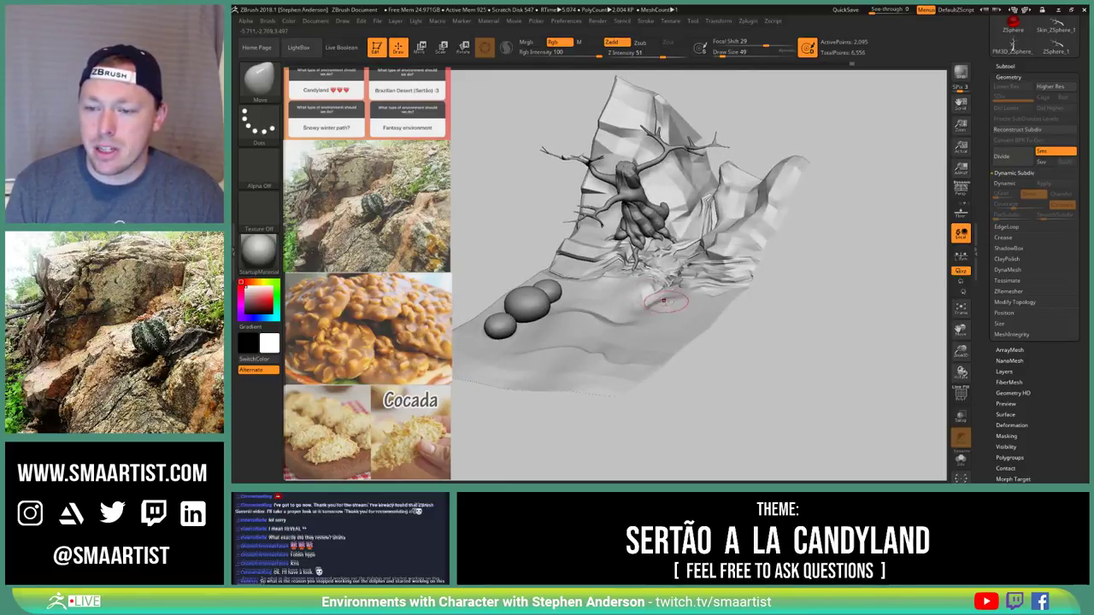
pyautogui.rightClick(664, 301)
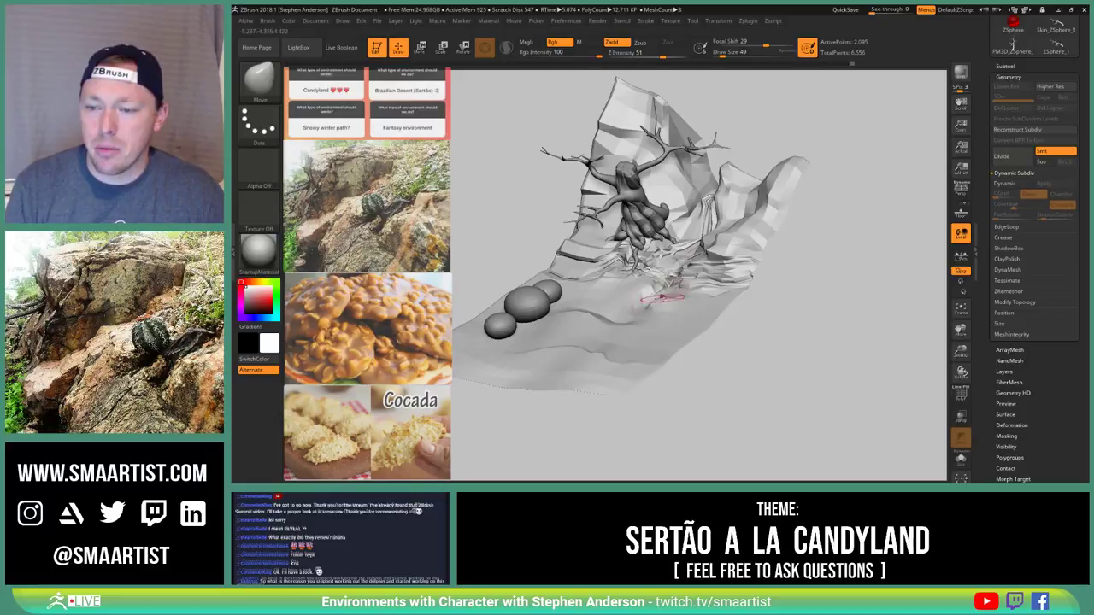
pyautogui.moveTo(663, 297); pyautogui.dragTo(647, 312, button='right')
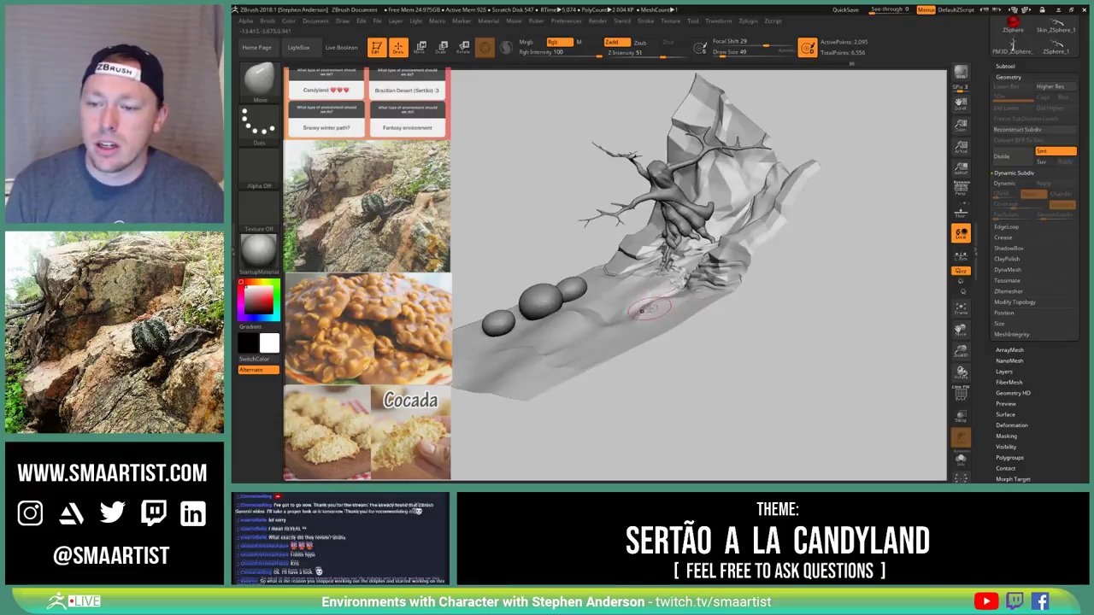
pyautogui.moveTo(643, 313); pyautogui.dragTo(739, 326, button='right')
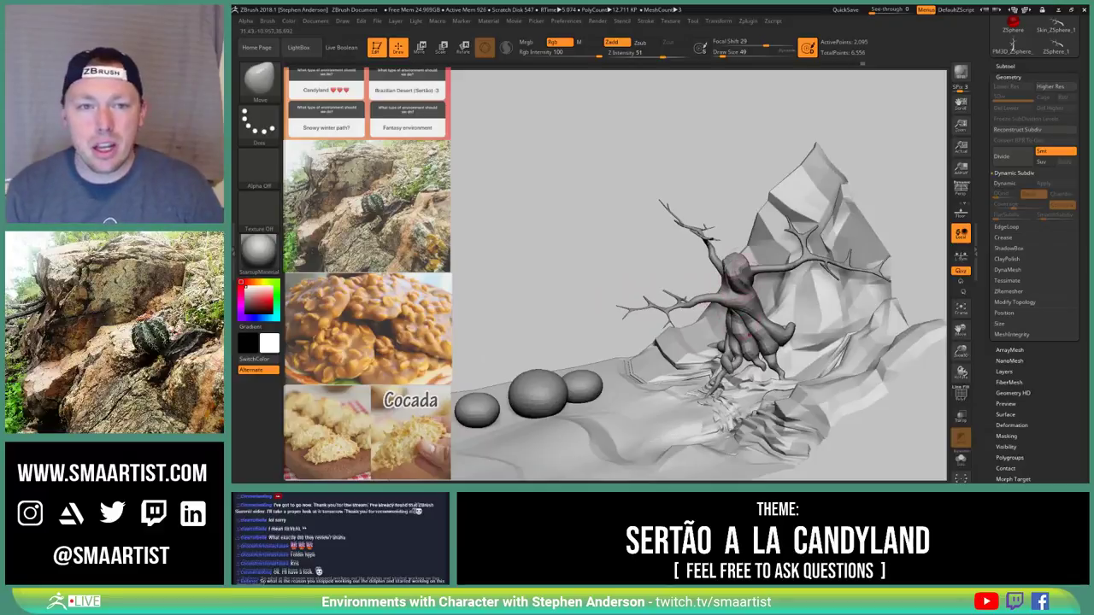
# Insert a Brigadeiro_01 mesh at the top of the tree trunk with the custom SMA_BrazilDesert InsertMesh brush
pyautogui.press('b')
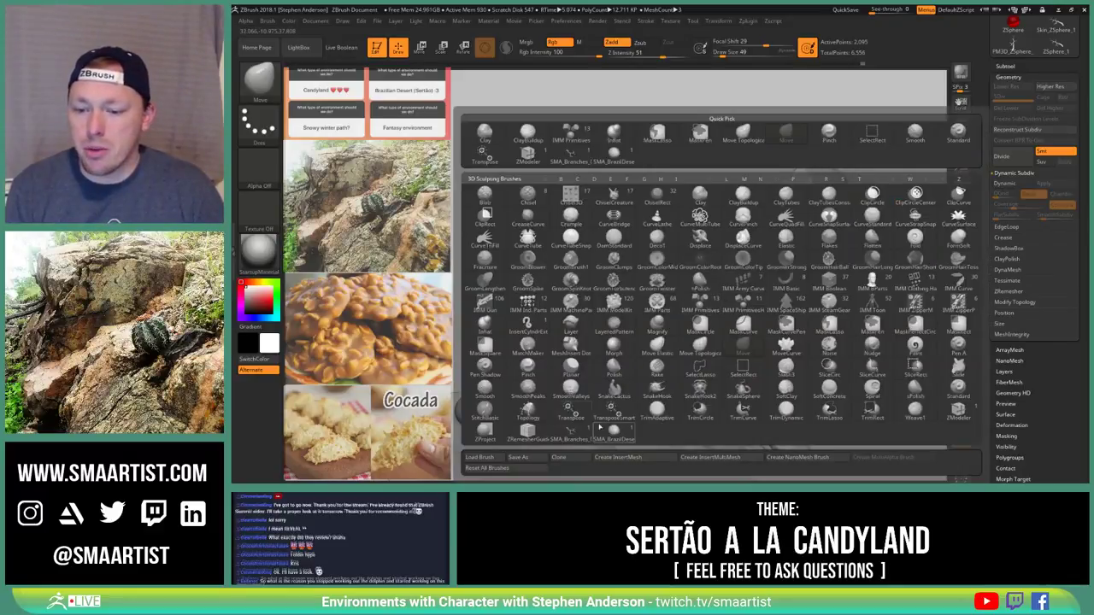
pyautogui.click(615, 434)
pyautogui.moveTo(590, 167); pyautogui.dragTo(714, 226, button='right')
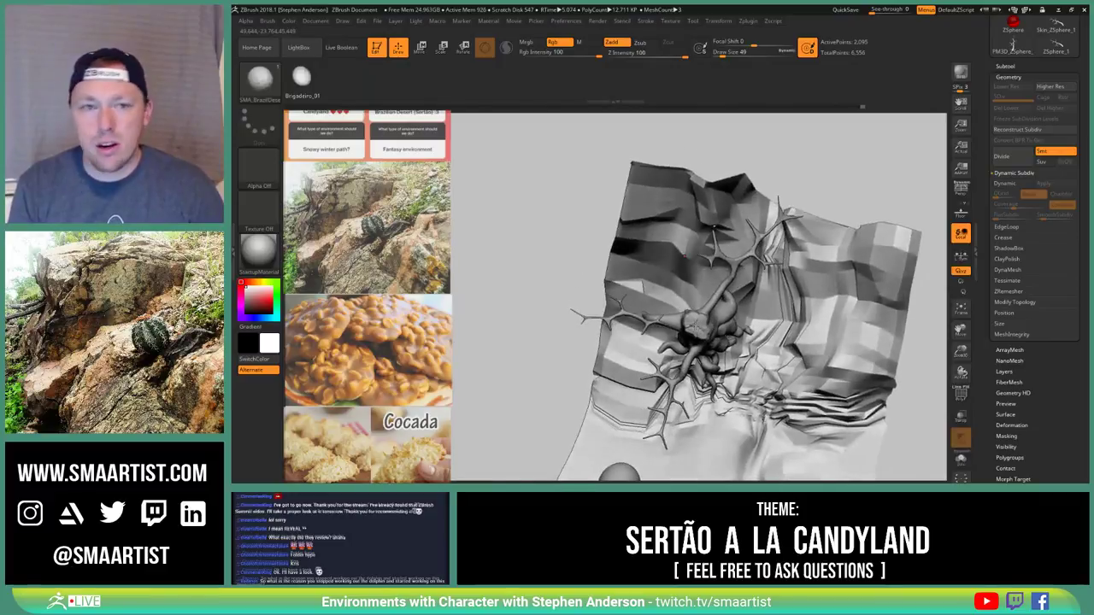
pyautogui.moveTo(696, 328); pyautogui.dragTo(699, 360)
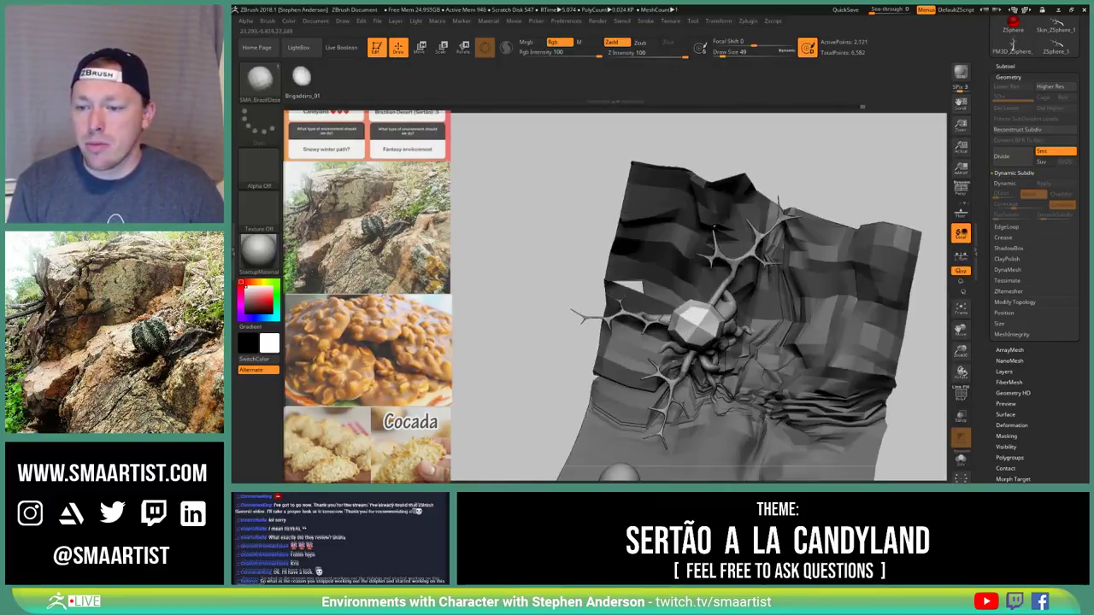
pyautogui.moveTo(773, 455); pyautogui.dragTo(771, 392, button='right')
pyautogui.moveTo(689, 295); pyautogui.dragTo(708, 304, button='right')
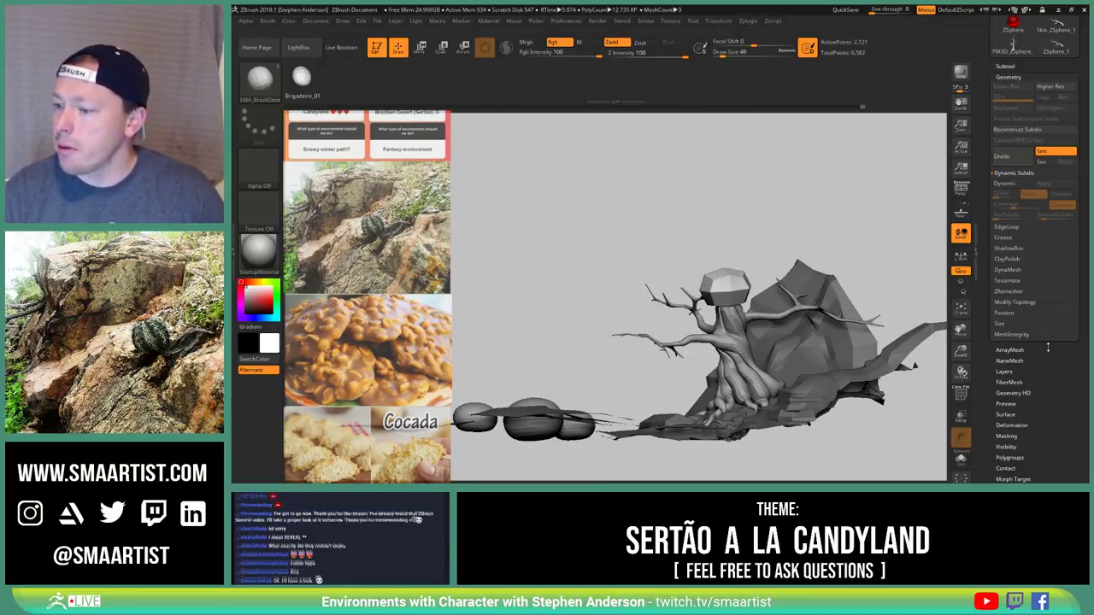
# Split the terrain subtool into parts to separate the inserted brigadeiro mesh
pyautogui.moveTo(1050, 358); pyautogui.dragTo(1061, 400)
pyautogui.click(1018, 134)
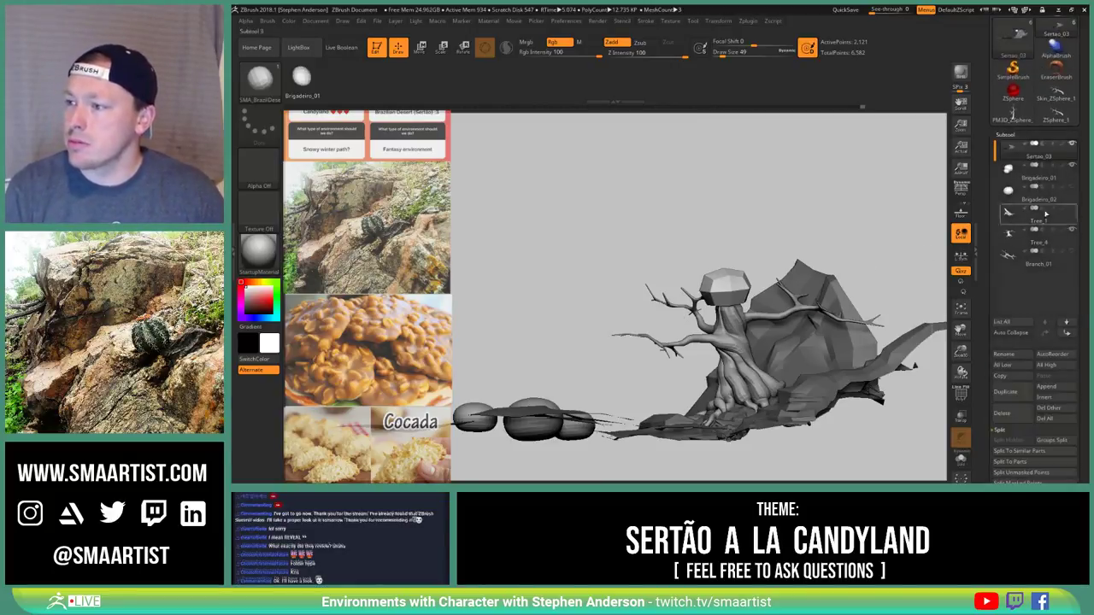
pyautogui.click(1030, 463)
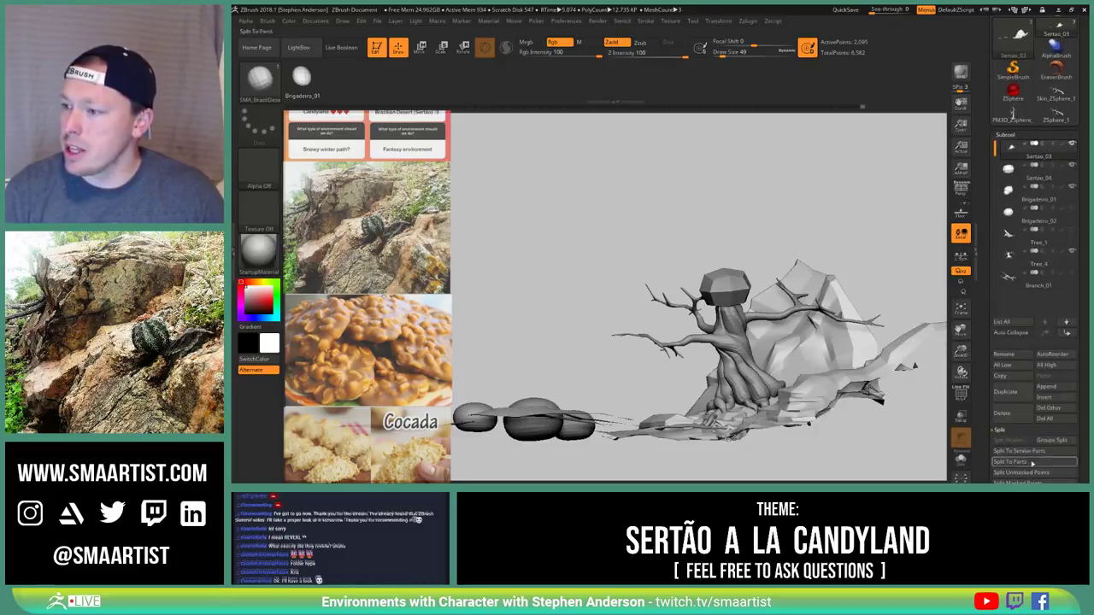
# Rename the separated Sertao_04 subtool as TreeFoliageBlocking
pyautogui.click(1030, 173)
pyautogui.click(1011, 353)
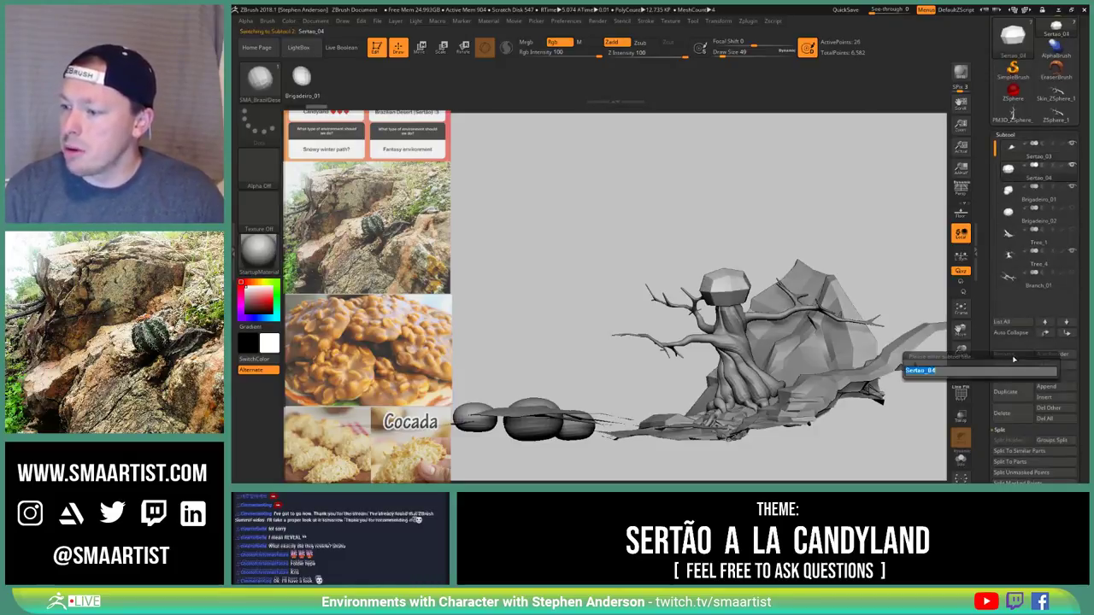
pyautogui.write('Tree')
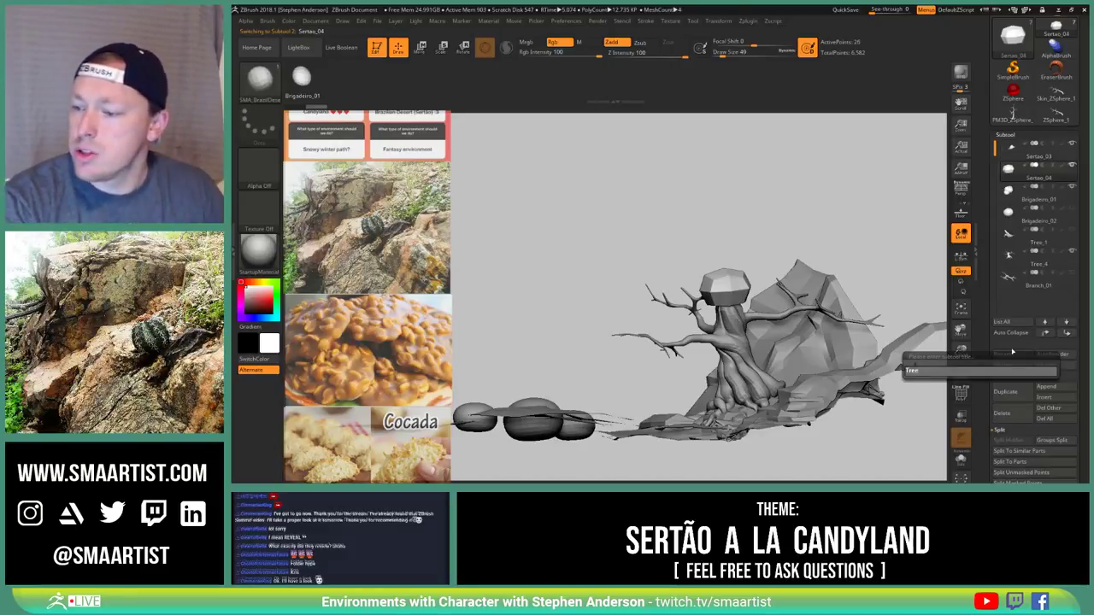
pyautogui.press('shift')
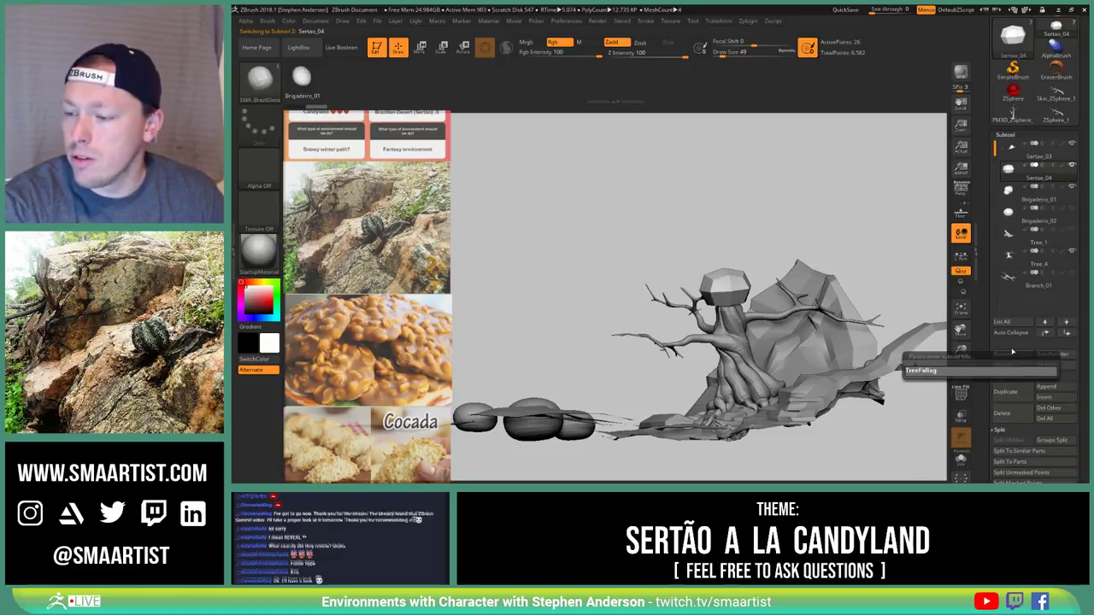
pyautogui.write('_01')
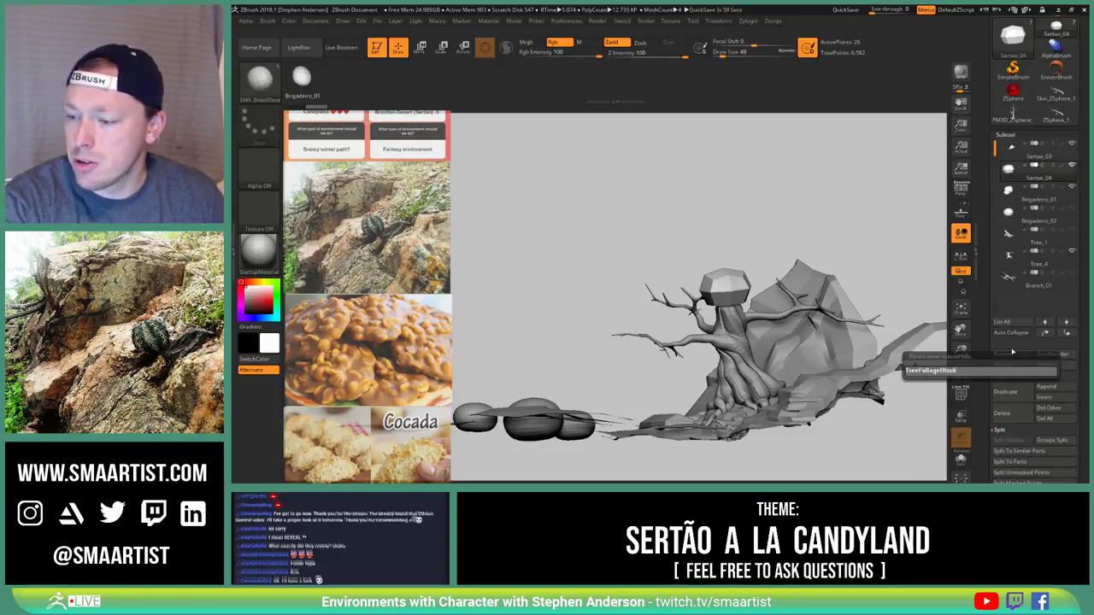
pyautogui.write('ing')
pyautogui.press('Return')
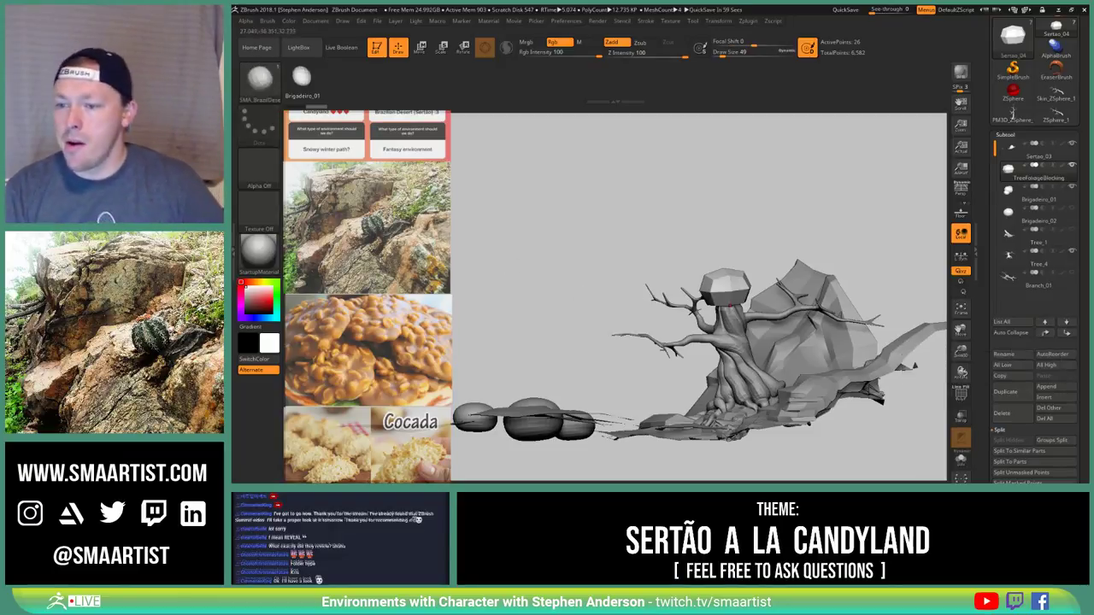
# Subdivide the foliage block to subdivision level 3 and delete its lower levels
pyautogui.moveTo(522, 269); pyautogui.dragTo(530, 333)
pyautogui.moveTo(924, 326); pyautogui.dragTo(920, 349)
pyautogui.hotkey('ctrl', 'd')
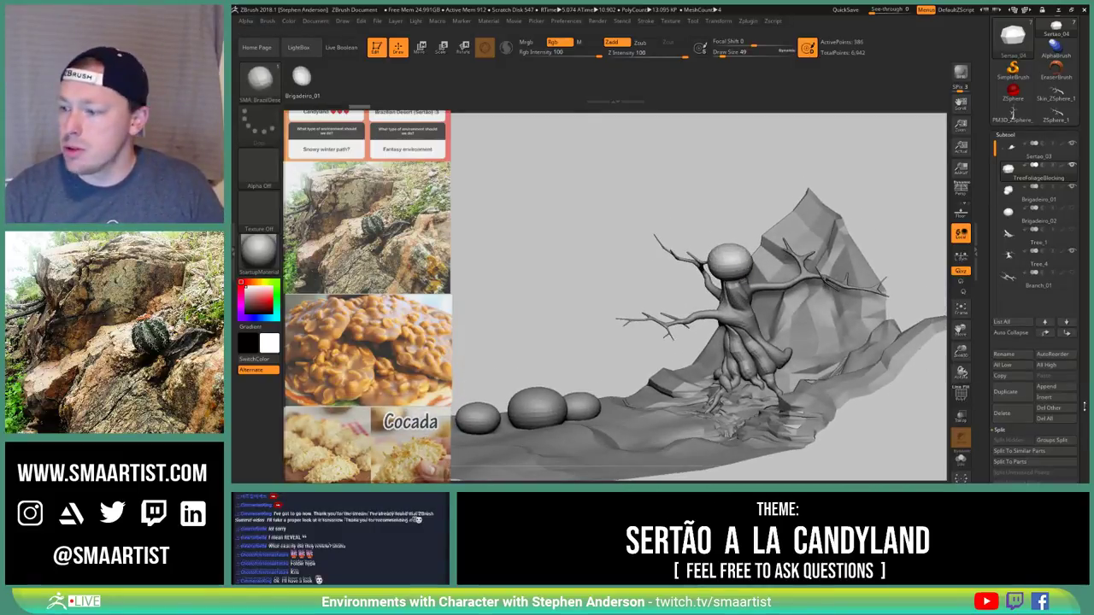
pyautogui.scroll(-5, 1084, 407)
pyautogui.click(1009, 360)
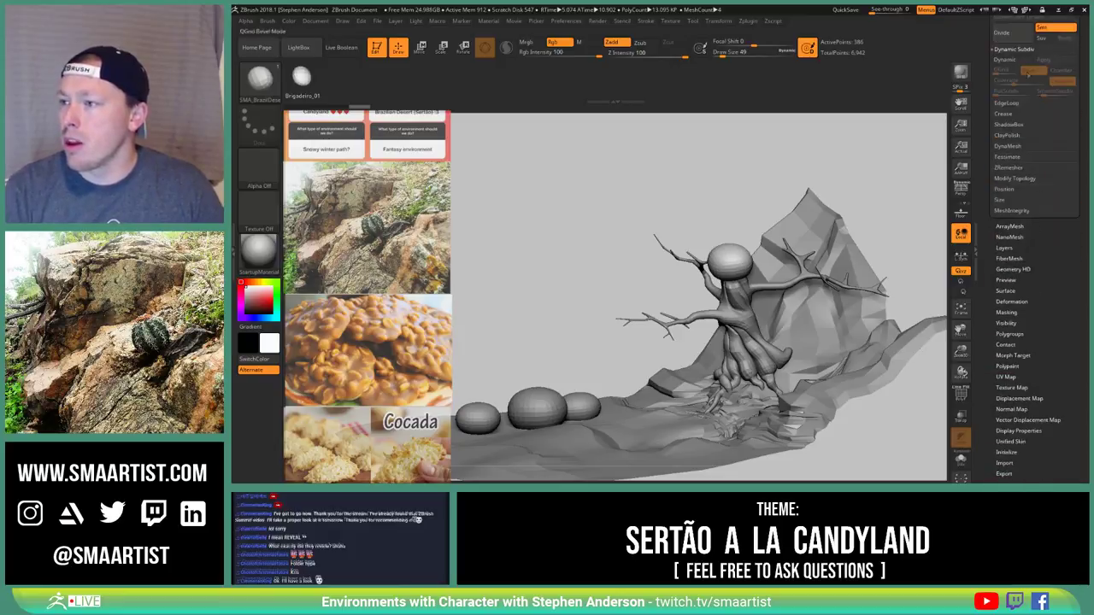
pyautogui.moveTo(1082, 40); pyautogui.dragTo(1082, 160)
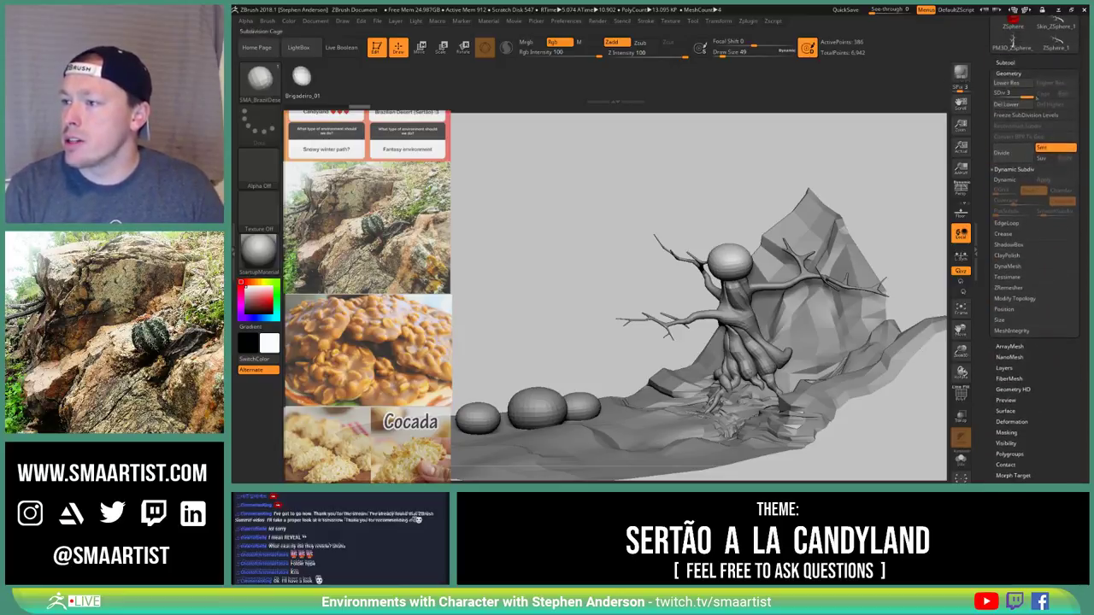
# Use the transform gizmo to raise and scale the foliage block into a wide, flattened canopy over the tree
pyautogui.press('b')
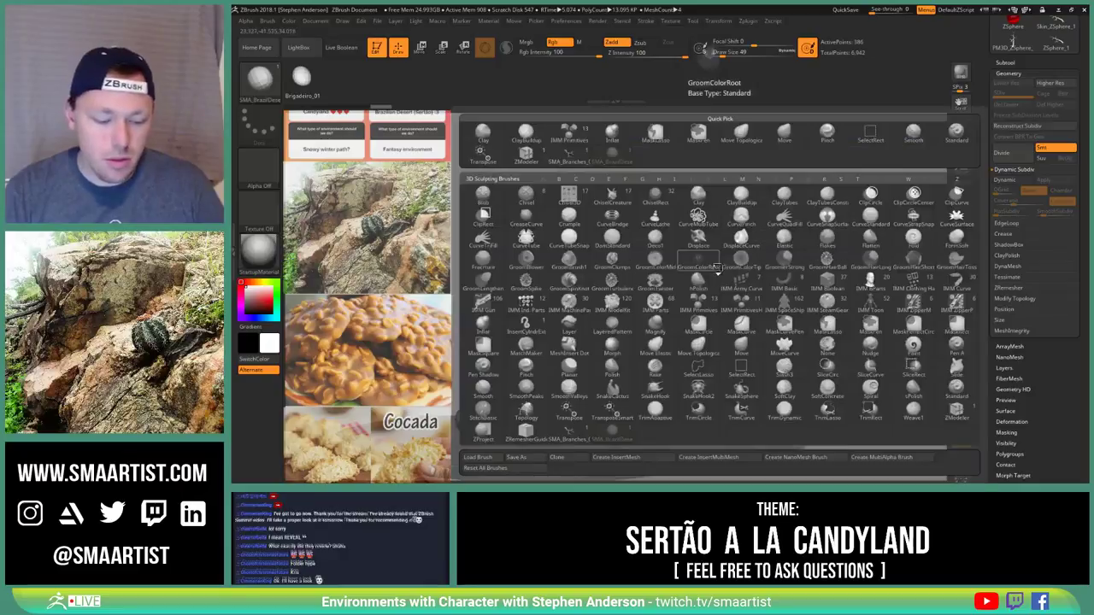
pyautogui.press('m')
pyautogui.press('v')
pyautogui.moveTo(906, 368); pyautogui.dragTo(903, 330)
pyautogui.press('w')
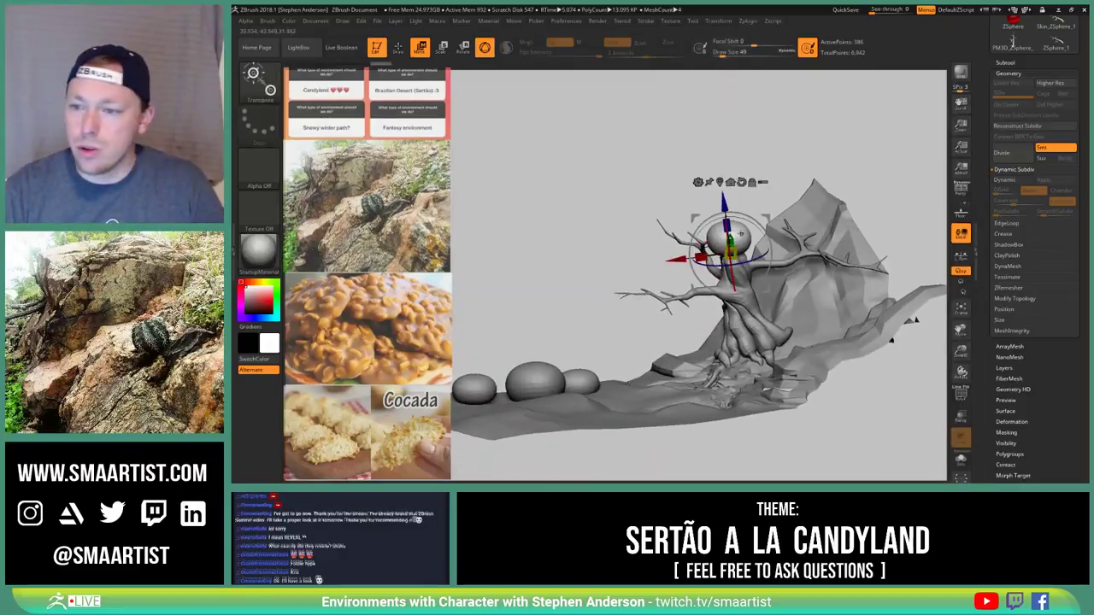
pyautogui.moveTo(727, 254); pyautogui.dragTo(842, 256, button='right')
pyautogui.moveTo(842, 256)
pyautogui.keyDown('alt'); pyautogui.mouseDown(button='right')
pyautogui.moveTo(848, 298)
pyautogui.moveTo(894, 299)
pyautogui.moveTo(894, 342)
pyautogui.moveTo(837, 335)
pyautogui.mouseUp(button='right'); pyautogui.keyUp('alt')
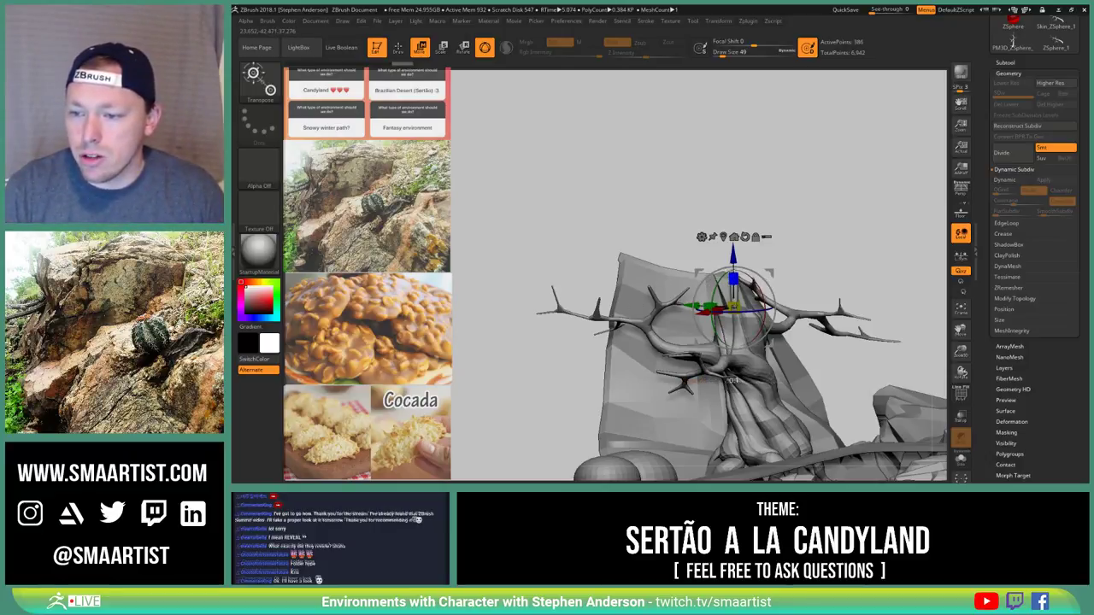
pyautogui.moveTo(739, 259); pyautogui.dragTo(774, 170)
pyautogui.moveTo(834, 282)
pyautogui.mouseDown(button='right')
pyautogui.moveTo(829, 295)
pyautogui.moveTo(785, 245)
pyautogui.moveTo(799, 163)
pyautogui.moveTo(791, 349)
pyautogui.moveTo(806, 301)
pyautogui.moveTo(810, 333)
pyautogui.moveTo(884, 289)
pyautogui.moveTo(914, 359)
pyautogui.moveTo(821, 282)
pyautogui.moveTo(796, 273)
pyautogui.moveTo(784, 299)
pyautogui.mouseUp(button='right')
# Turn on the polygon wireframe and shape the canopy's outline around the branches with the Move brush at draw size 181
pyautogui.hotkey('shift', 'f')
pyautogui.press('b')
pyautogui.press('m')
pyautogui.press('v')
pyautogui.press('s')
pyautogui.click(799, 275)
pyautogui.moveTo(841, 235); pyautogui.dragTo(720, 262)
pyautogui.press('s')
pyautogui.moveTo(701, 259)
pyautogui.mouseDown()
pyautogui.moveTo(664, 273)
pyautogui.moveTo(782, 275)
pyautogui.moveTo(827, 222)
pyautogui.mouseUp()
pyautogui.moveTo(705, 427); pyautogui.dragTo(727, 303)
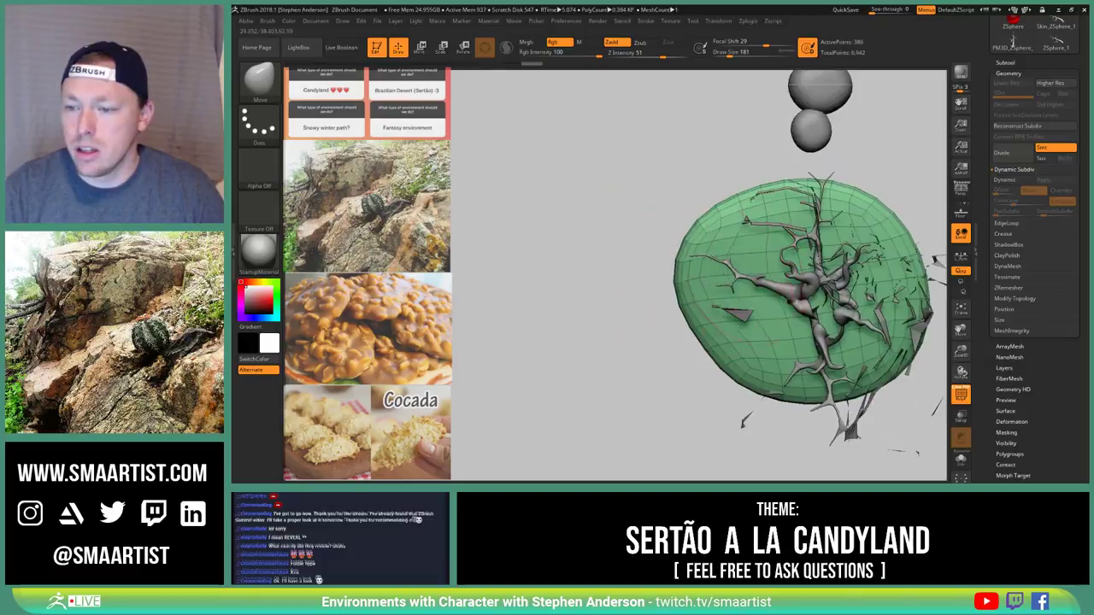
pyautogui.moveTo(723, 201)
pyautogui.mouseDown()
pyautogui.moveTo(737, 338)
pyautogui.moveTo(752, 294)
pyautogui.moveTo(744, 267)
pyautogui.moveTo(778, 248)
pyautogui.moveTo(793, 221)
pyautogui.moveTo(699, 189)
pyautogui.moveTo(774, 207)
pyautogui.moveTo(761, 242)
pyautogui.mouseUp()
# Bend and thin the canopy's rim with the Move brush at draw size 96
pyautogui.press('s')
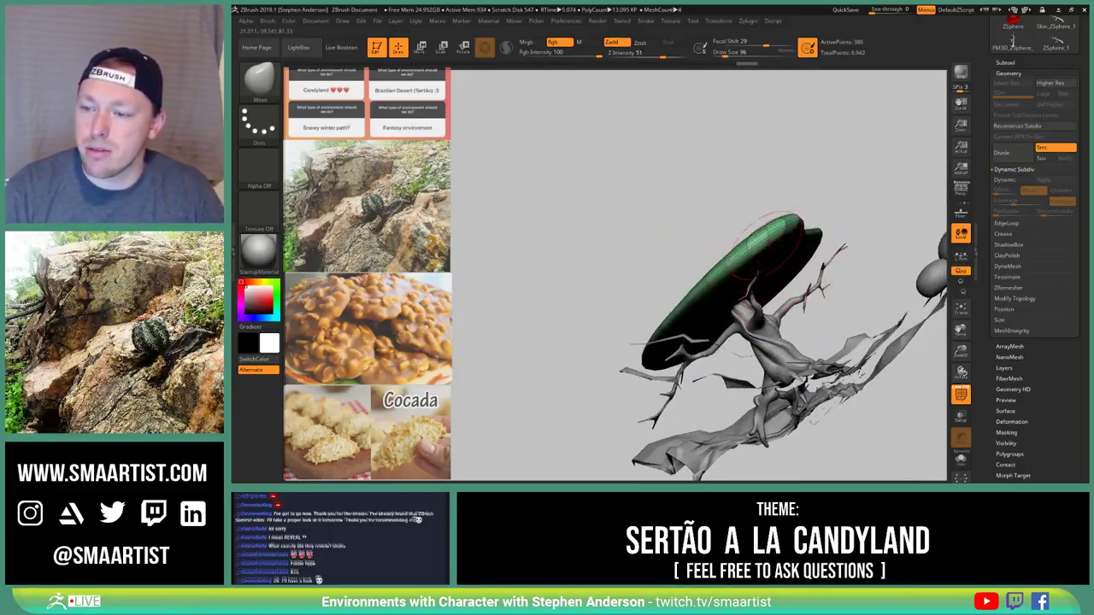
pyautogui.moveTo(819, 224)
pyautogui.mouseDown()
pyautogui.moveTo(779, 224)
pyautogui.moveTo(771, 241)
pyautogui.mouseUp()
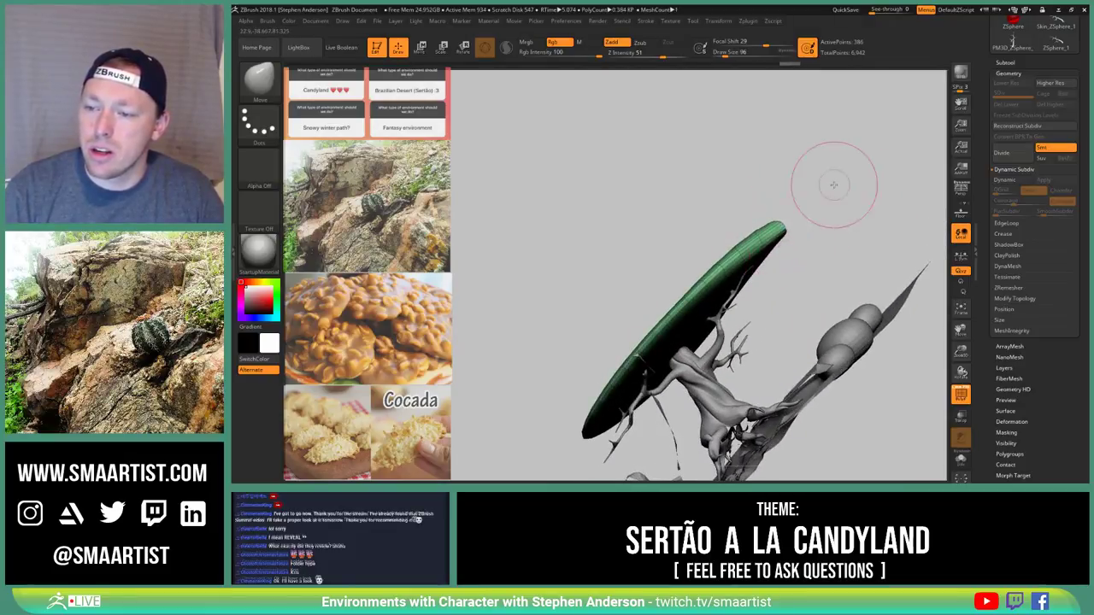
pyautogui.moveTo(833, 185); pyautogui.dragTo(757, 224)
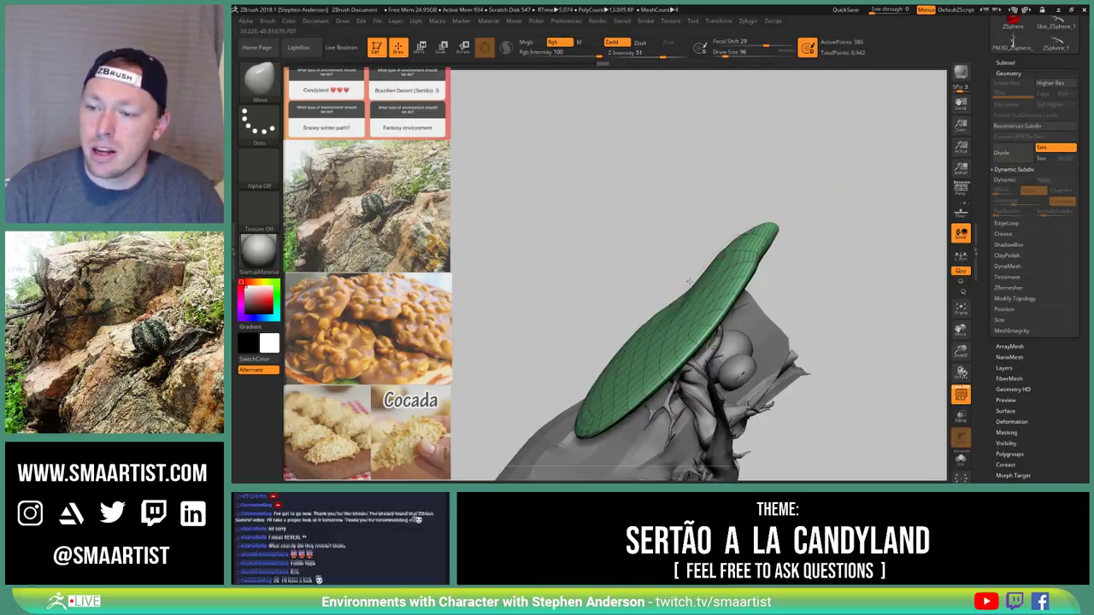
pyautogui.moveTo(736, 258); pyautogui.dragTo(758, 282)
# Pull the canopy into an irregular lobed shape covering the branches with the Move brush at draw sizes 241 and 121
pyautogui.moveTo(710, 313)
pyautogui.mouseDown()
pyautogui.moveTo(733, 242)
pyautogui.moveTo(748, 258)
pyautogui.moveTo(676, 306)
pyautogui.moveTo(711, 308)
pyautogui.moveTo(706, 326)
pyautogui.moveTo(761, 341)
pyautogui.moveTo(759, 366)
pyautogui.moveTo(833, 369)
pyautogui.mouseUp()
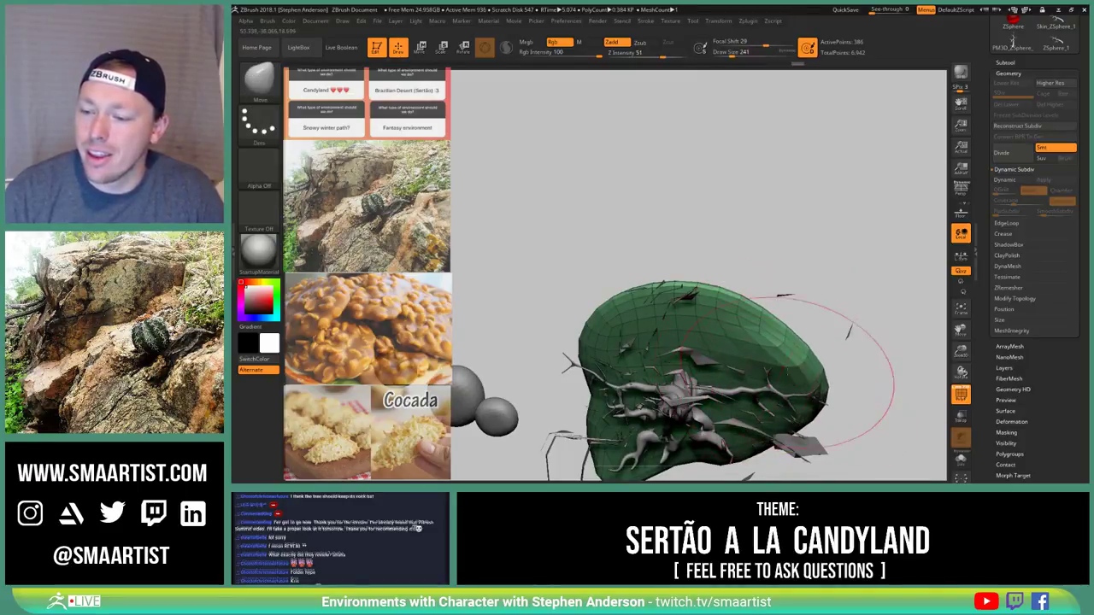
pyautogui.moveTo(788, 374); pyautogui.dragTo(757, 365, button='right')
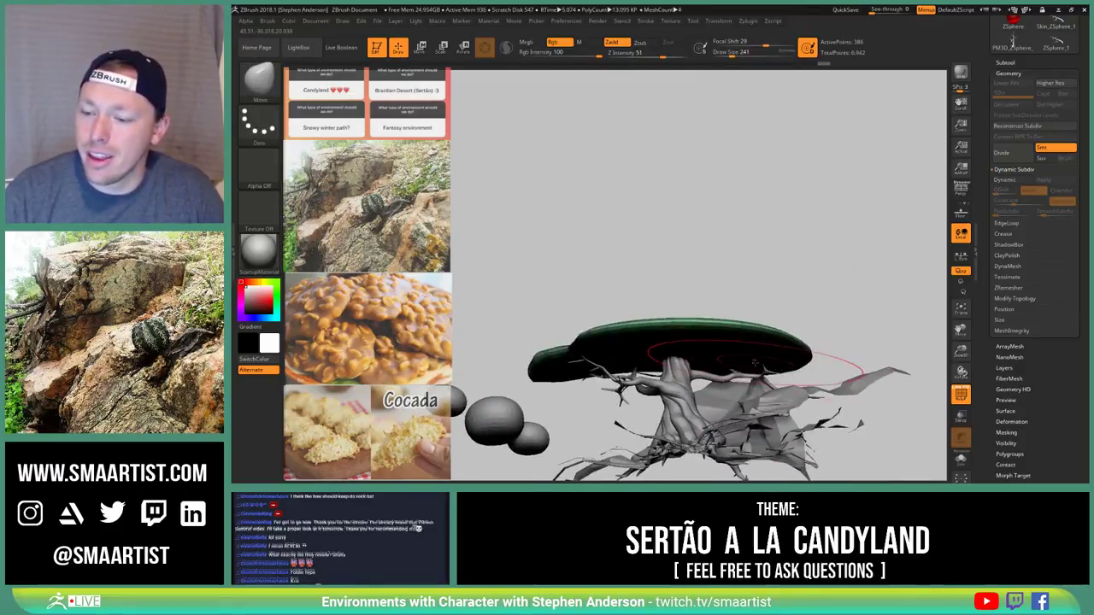
pyautogui.press('s')
pyautogui.click(751, 364)
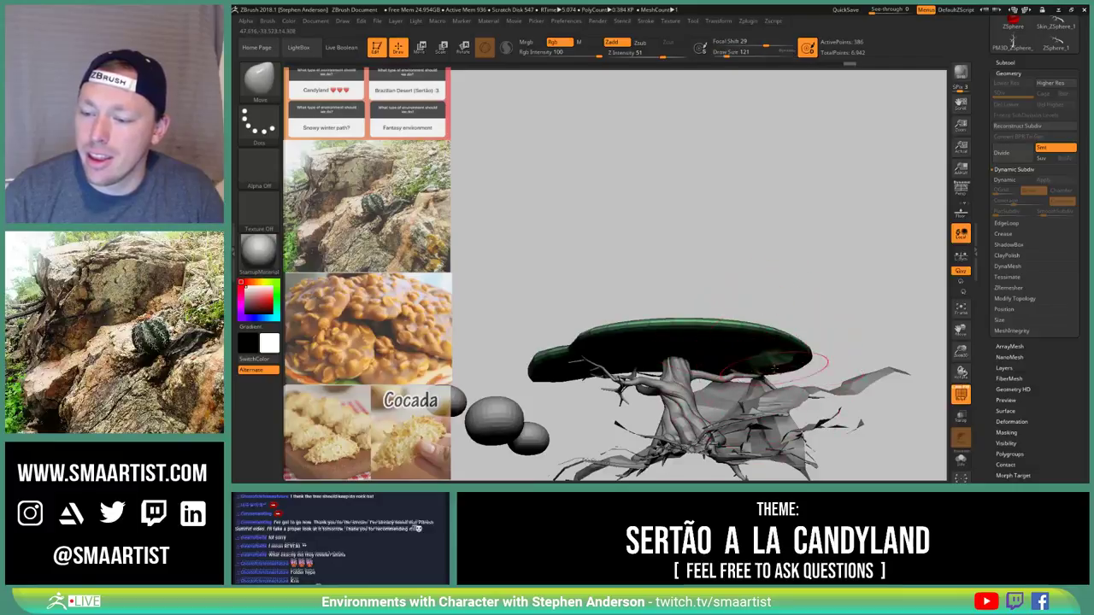
pyautogui.moveTo(774, 366); pyautogui.dragTo(674, 256, button='right')
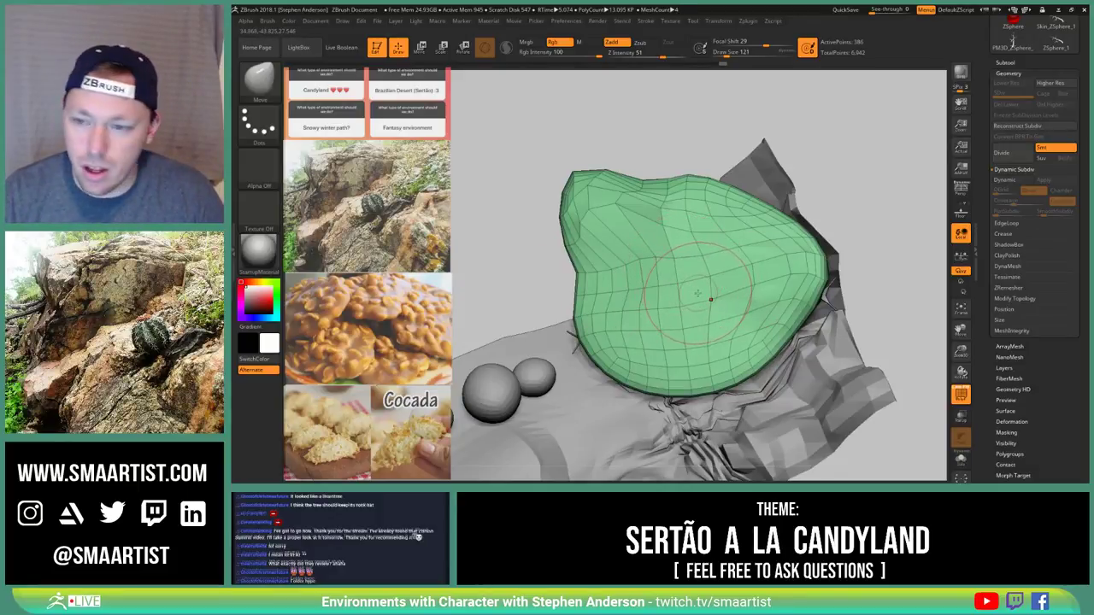
# With the ZModeler brush, set the polygon action to Delete with target A Single Poly and open a hole in the canopy's upper surface
pyautogui.press('b')
pyautogui.press('z')
pyautogui.press('m')
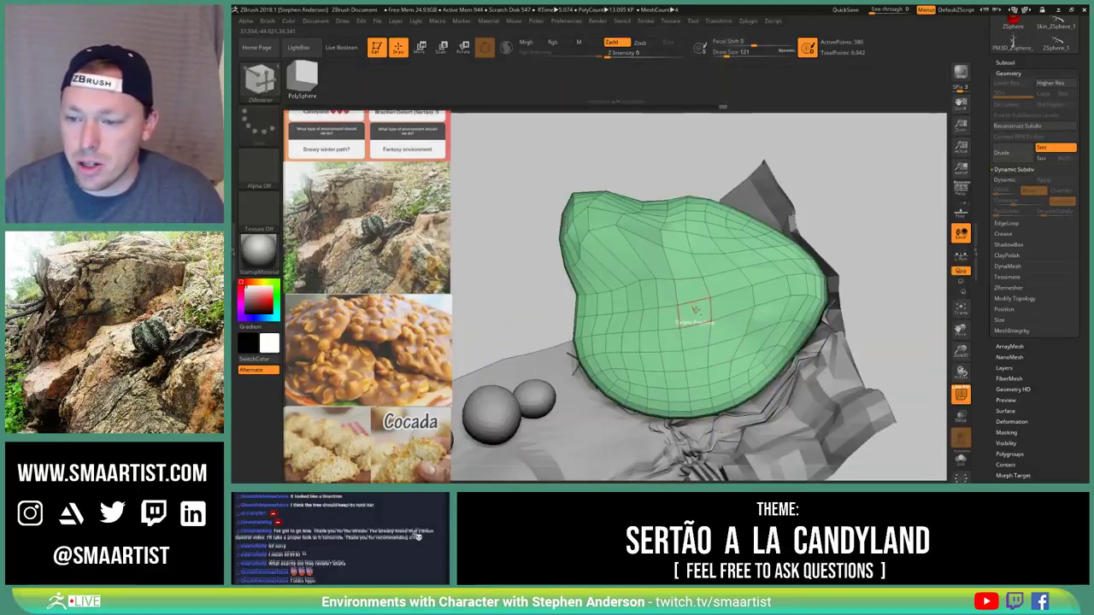
pyautogui.press('space')
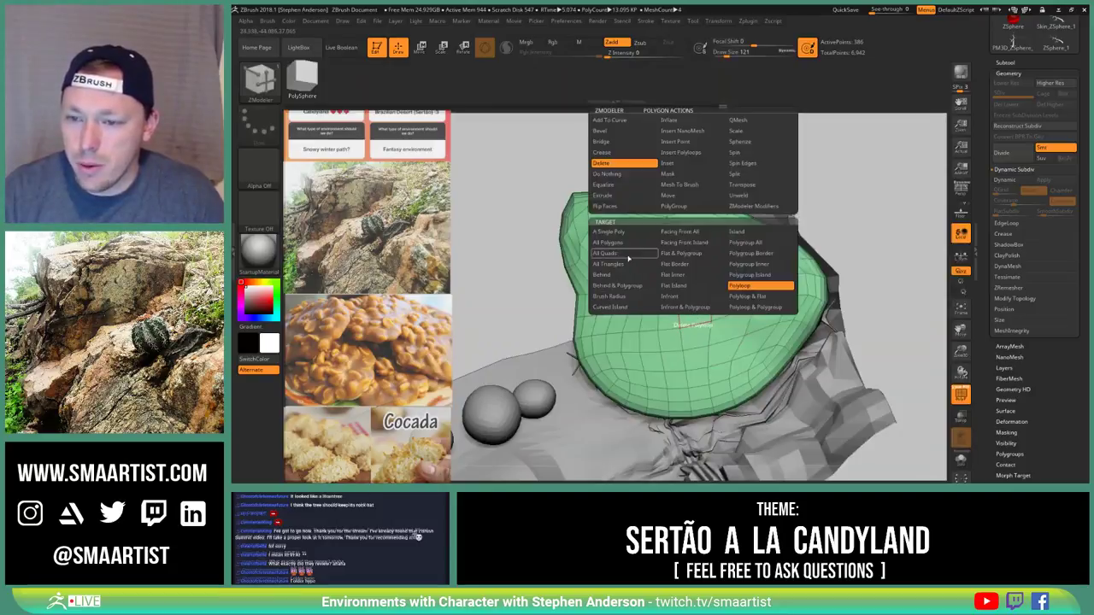
pyautogui.click(625, 265)
pyautogui.click(693, 313)
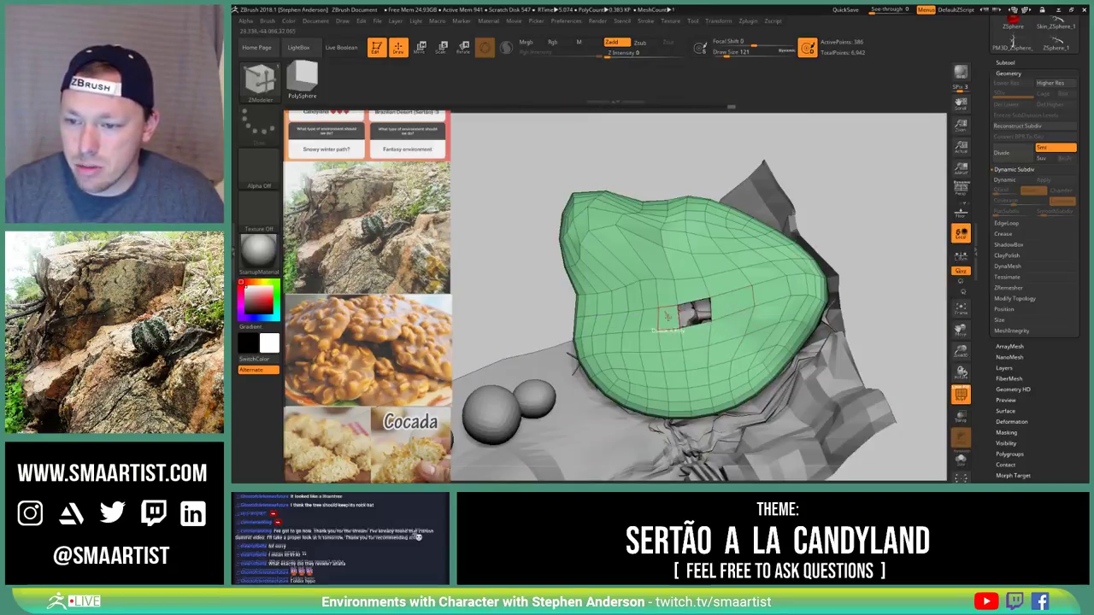
pyautogui.click(696, 291)
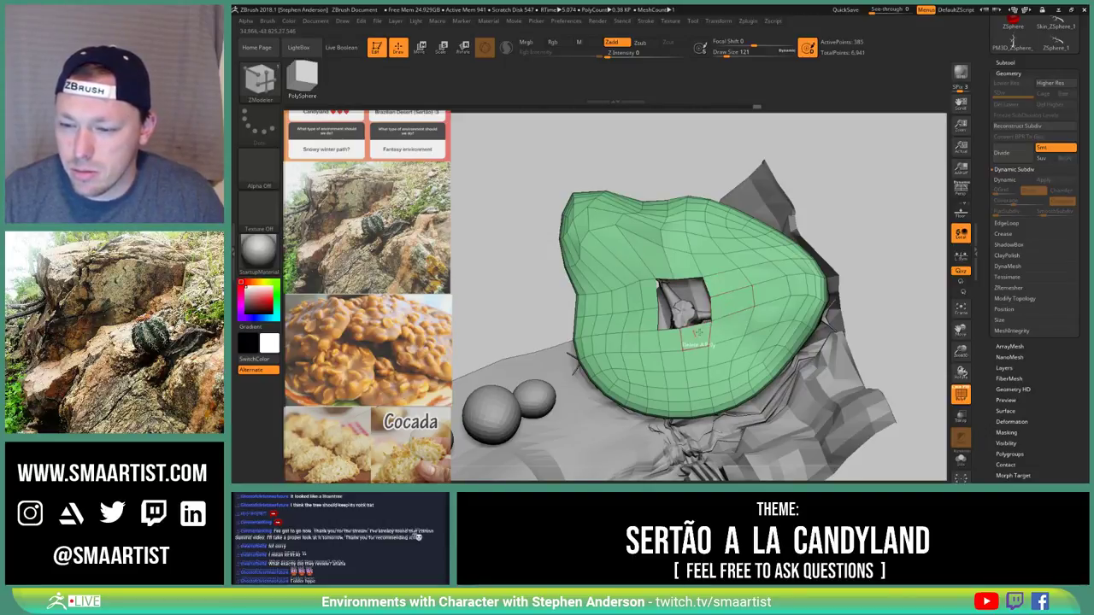
pyautogui.click(723, 328)
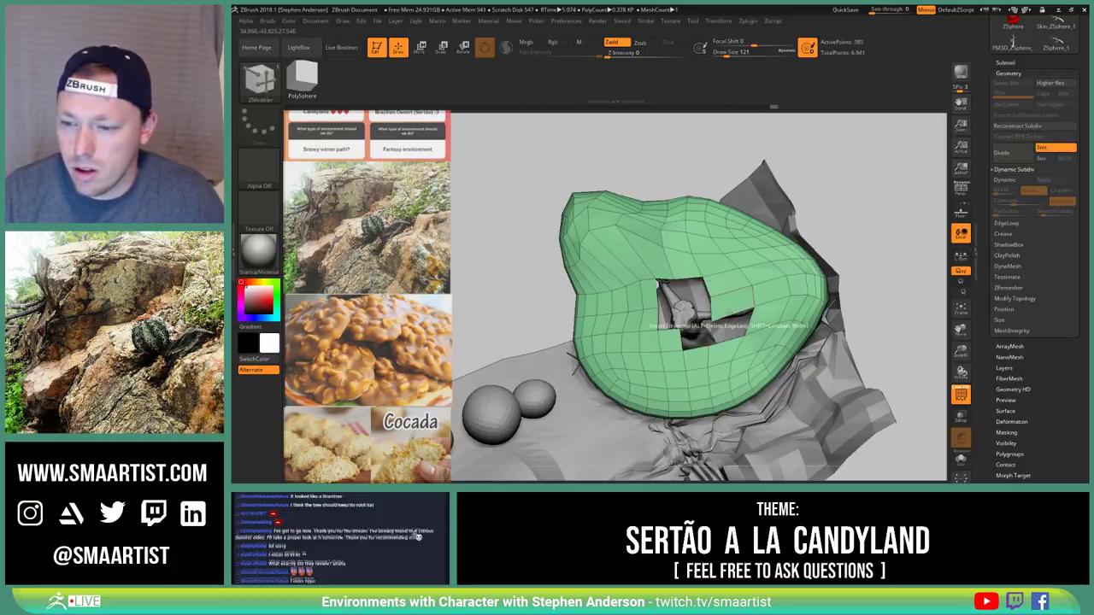
# Delete the neighbouring top polygons one by one to extend the hole above the trunk and toward the canopy's narrow lobe
pyautogui.click(727, 311)
pyautogui.click(724, 289)
pyautogui.click(712, 268)
pyautogui.click(683, 265)
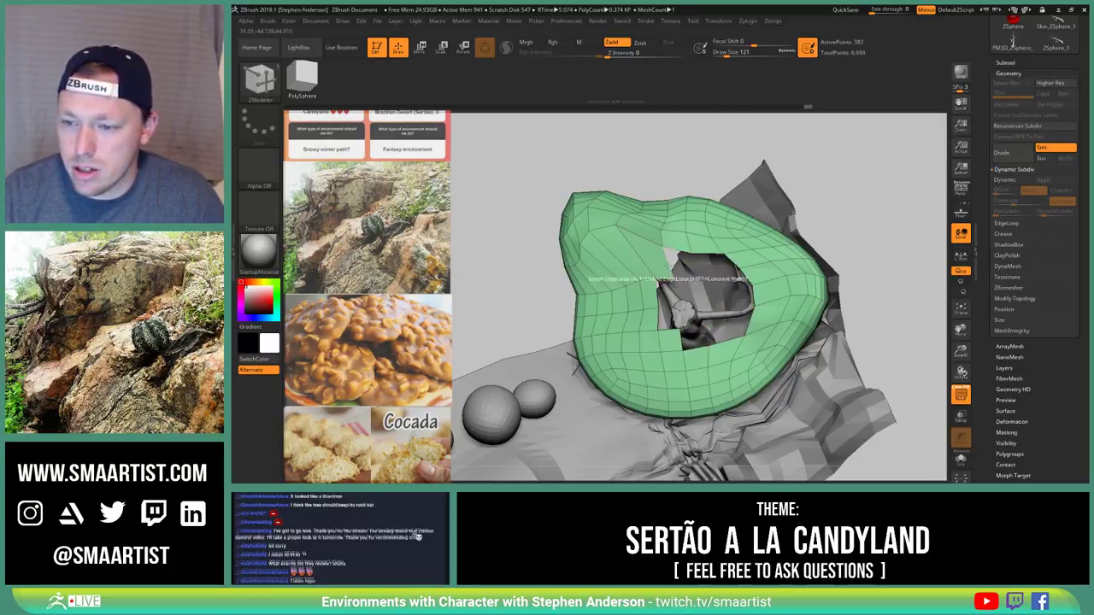
pyautogui.click(654, 262)
pyautogui.click(625, 258)
pyautogui.click(649, 292)
pyautogui.click(651, 311)
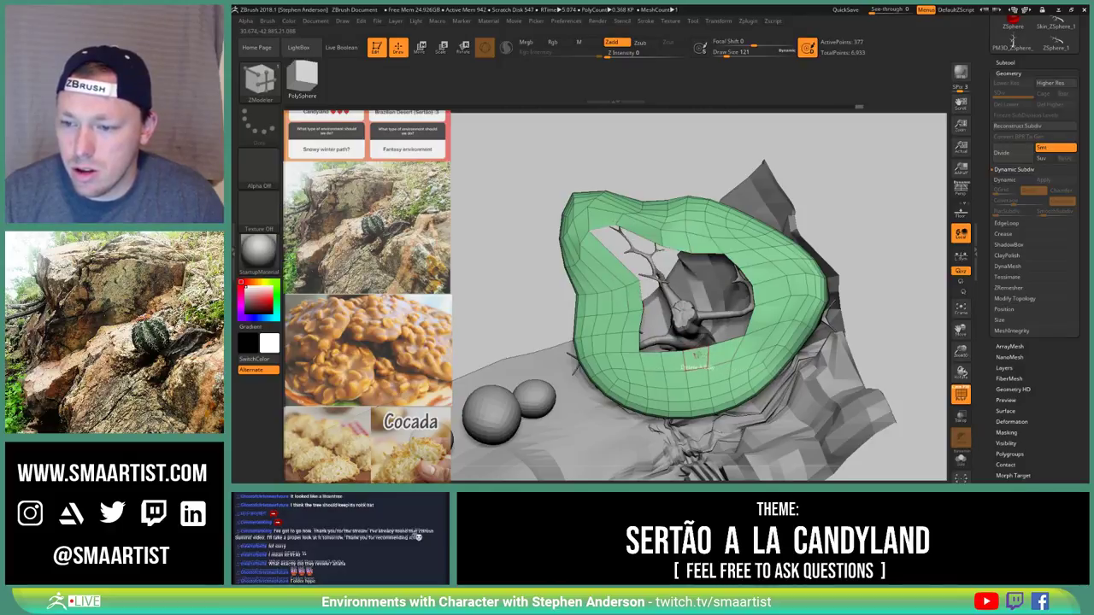
# Isolate the canopy and delete single polygons in the middle of its underside to start a matching opening
pyautogui.moveTo(695, 364); pyautogui.dragTo(680, 235)
pyautogui.click(962, 463)
pyautogui.moveTo(711, 141); pyautogui.dragTo(701, 246)
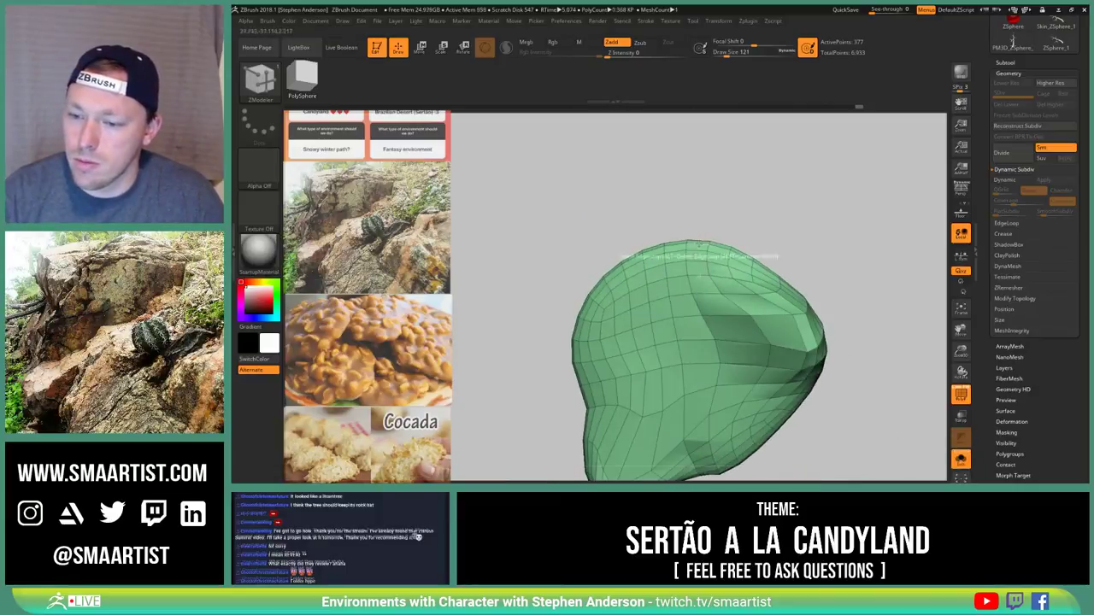
pyautogui.click(672, 379)
pyautogui.click(698, 374)
pyautogui.click(721, 344)
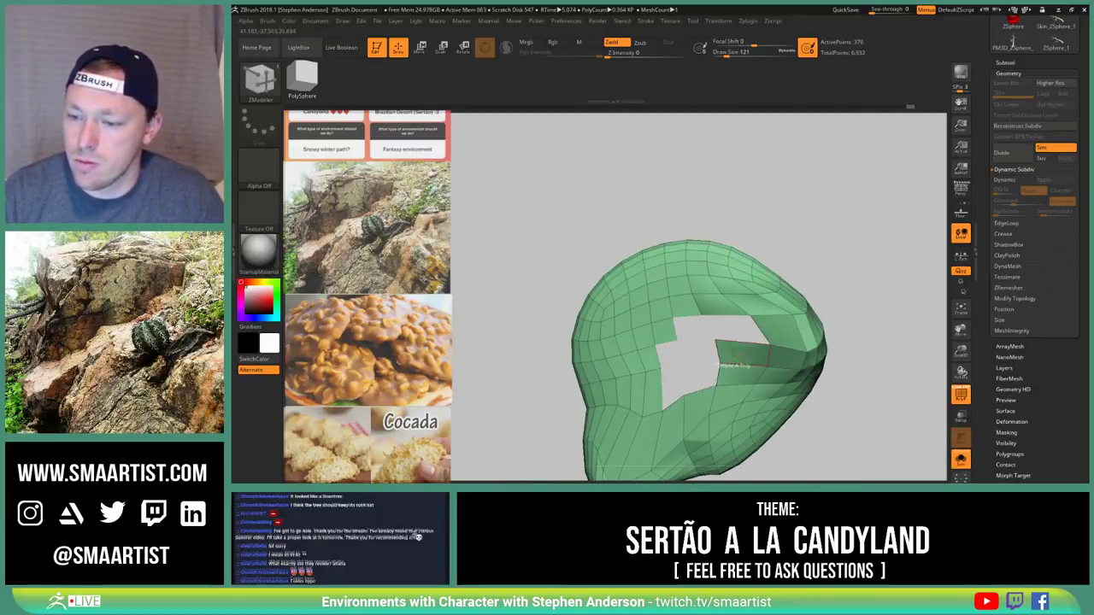
# Delete more underside polygons until the opening reaches toward the rim and the canopy's narrow lobe
pyautogui.click(743, 357)
pyautogui.click(723, 396)
pyautogui.click(699, 407)
pyautogui.click(671, 419)
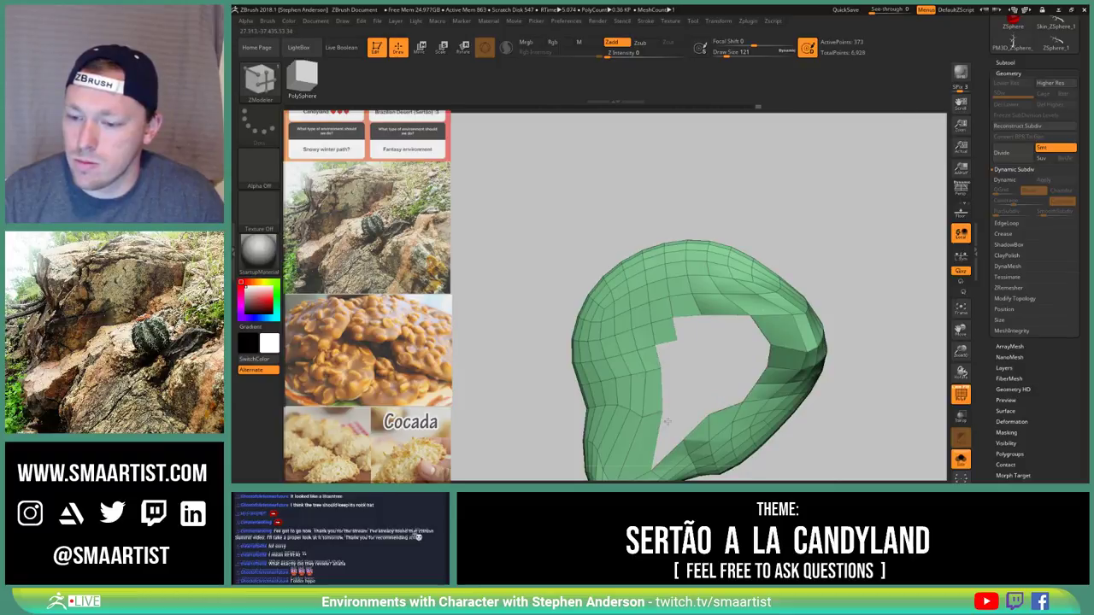
pyautogui.click(648, 427)
pyautogui.click(653, 392)
pyautogui.click(653, 359)
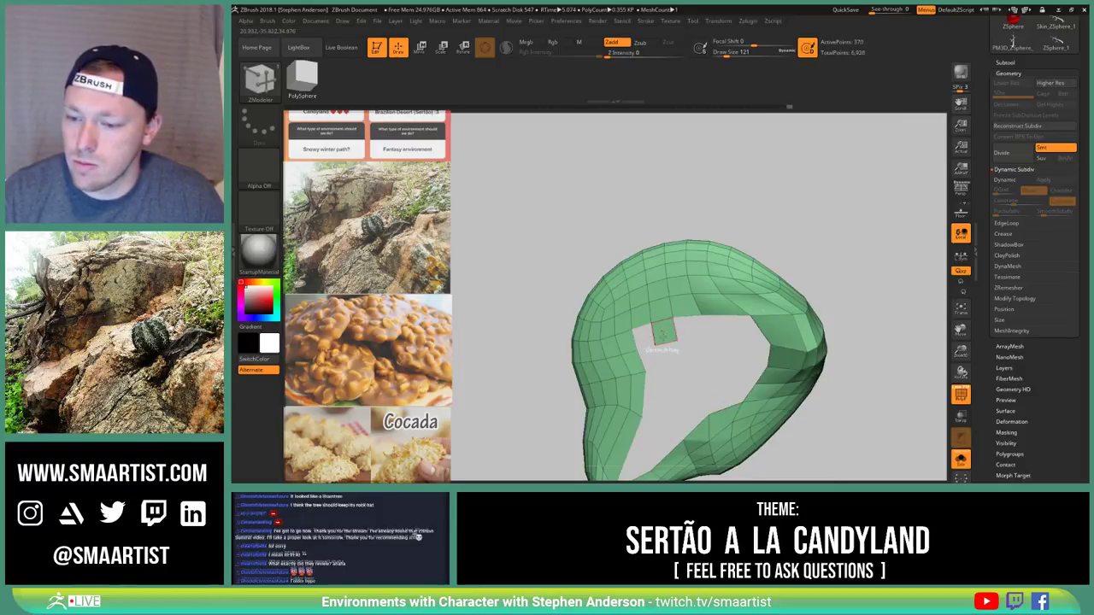
pyautogui.click(663, 334)
# Set the ZModeler polygon Delete target to Polyloop and undo the last edit at the canopy's narrow end
pyautogui.moveTo(708, 379); pyautogui.dragTo(816, 427)
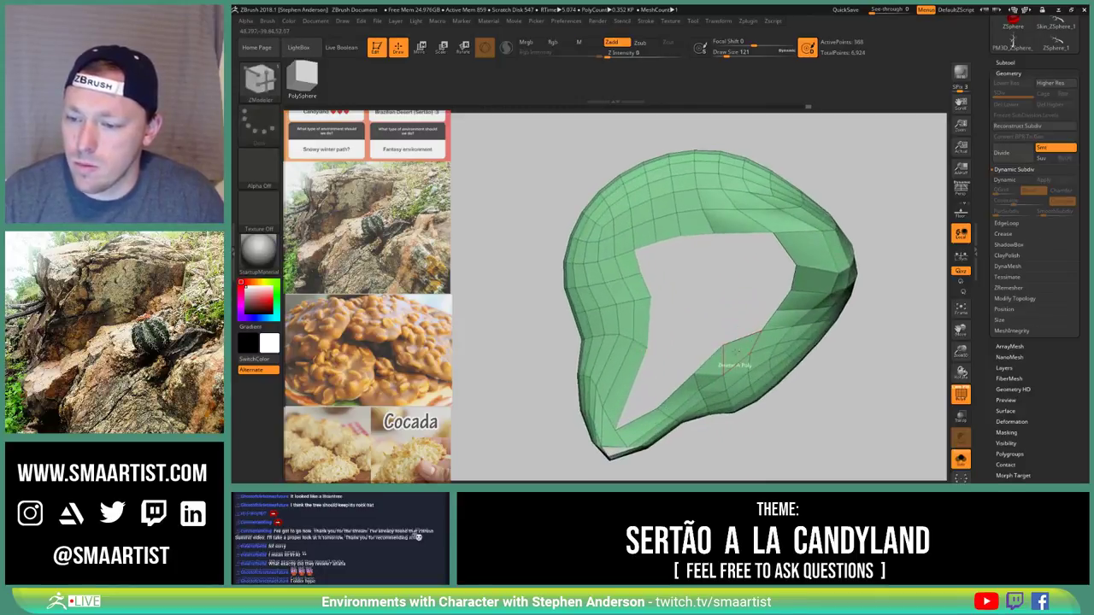
pyautogui.moveTo(722, 375)
pyautogui.mouseDown(button='right')
pyautogui.moveTo(765, 360)
pyautogui.moveTo(752, 298)
pyautogui.moveTo(698, 325)
pyautogui.moveTo(708, 365)
pyautogui.mouseUp(button='right')
pyautogui.keyDown('alt'); pyautogui.moveTo(708, 362); pyautogui.dragTo(680, 333); pyautogui.keyUp('alt')
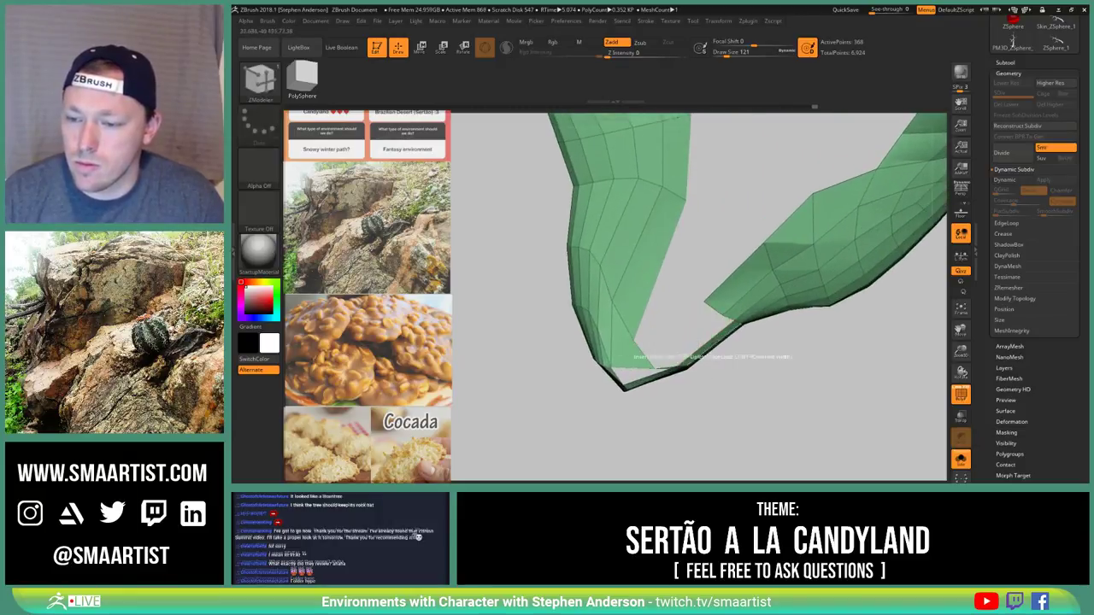
pyautogui.moveTo(713, 348); pyautogui.dragTo(753, 365, button='right')
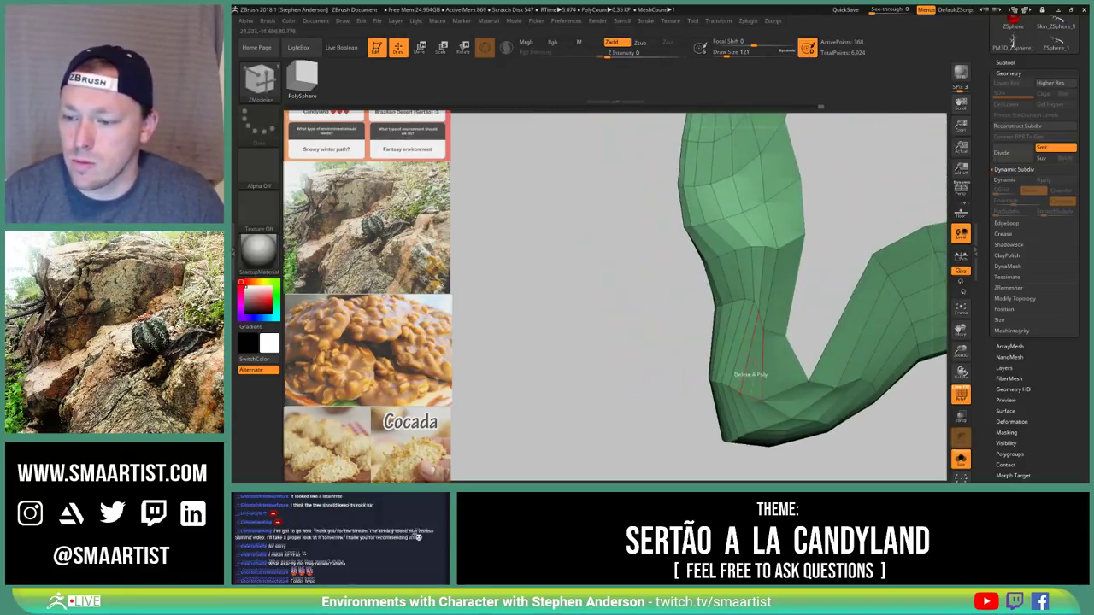
pyautogui.press('space')
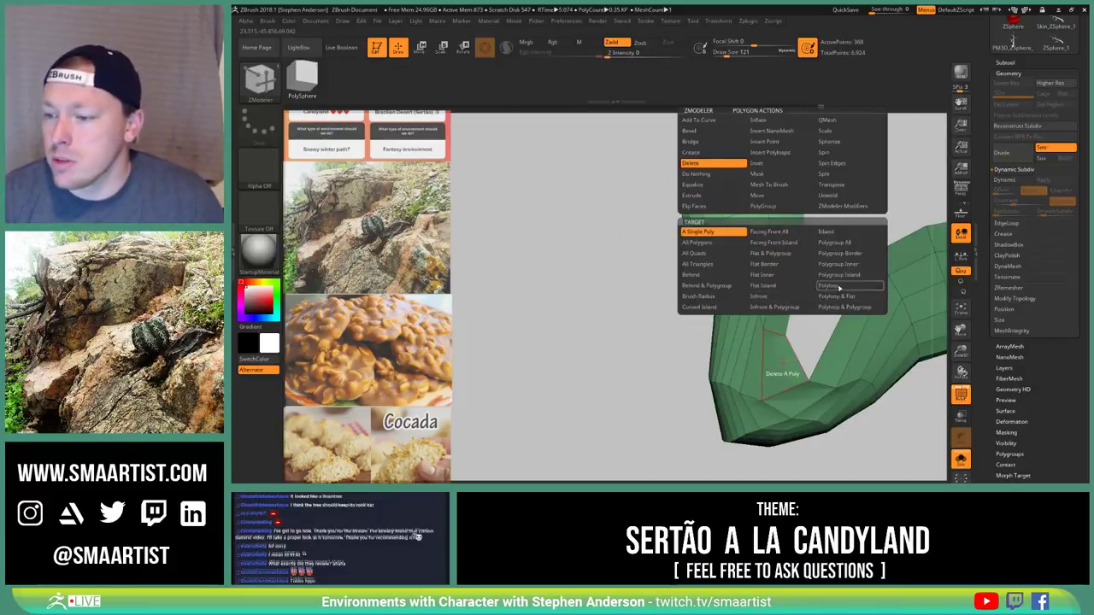
pyautogui.click(840, 288)
pyautogui.moveTo(763, 371)
pyautogui.mouseDown(button='right')
pyautogui.moveTo(826, 381)
pyautogui.moveTo(768, 340)
pyautogui.mouseUp(button='right')
pyautogui.moveTo(767, 339); pyautogui.dragTo(781, 347)
pyautogui.moveTo(784, 346)
pyautogui.mouseDown(button='right')
pyautogui.moveTo(728, 342)
pyautogui.moveTo(765, 360)
pyautogui.mouseUp(button='right')
pyautogui.hotkey('ctrl', 'z')
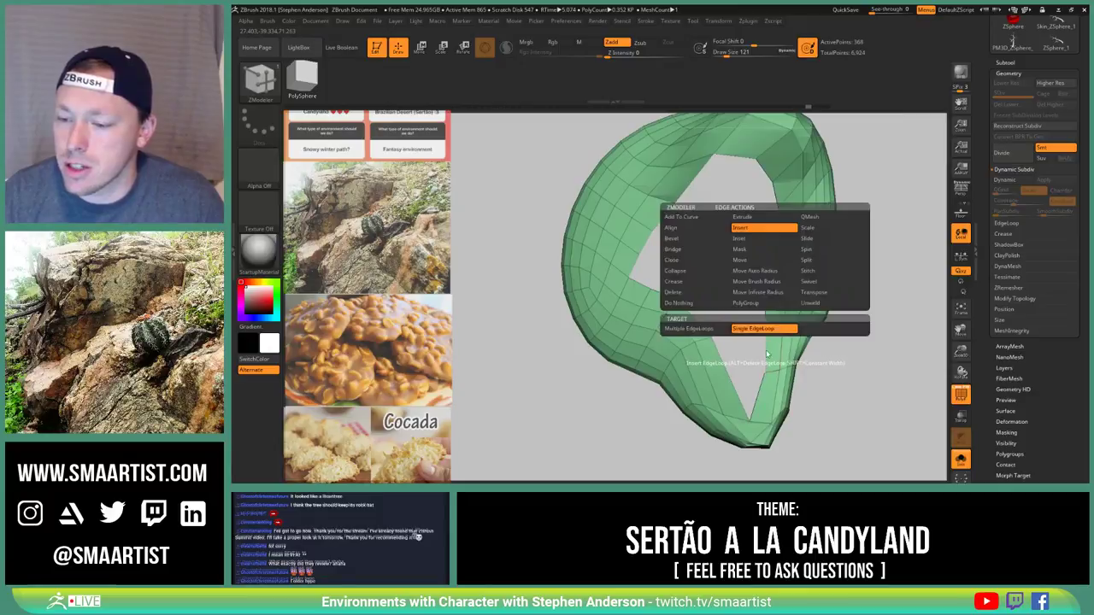
# Connect the upper and lower openings with inner wall polygons using a ZModeler edge action, and delete the polyloops across the narrow end
pyautogui.press('space')
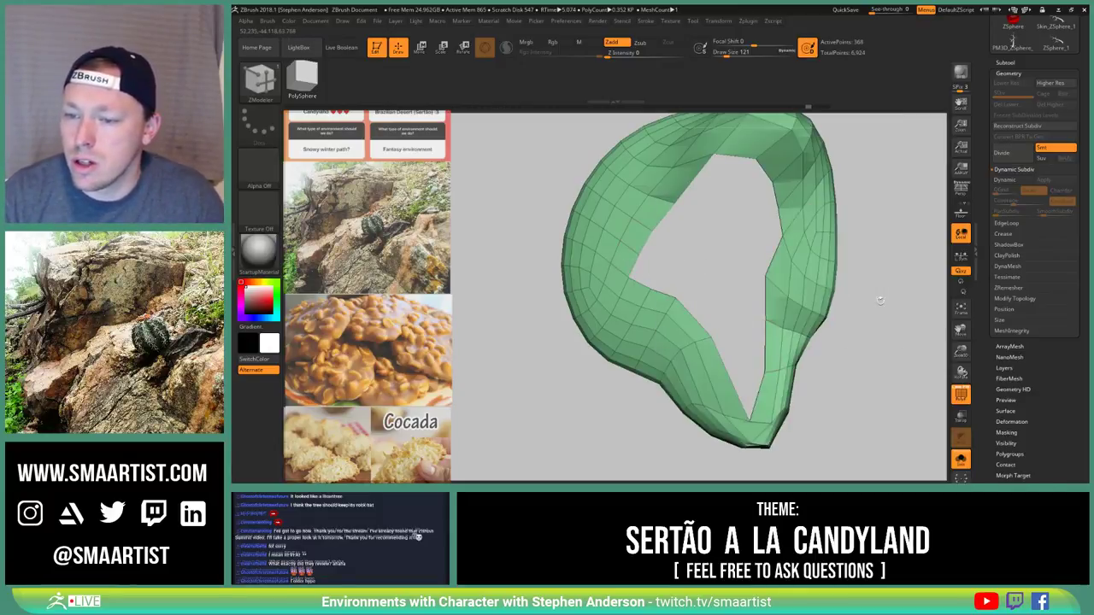
pyautogui.moveTo(881, 301); pyautogui.dragTo(737, 268)
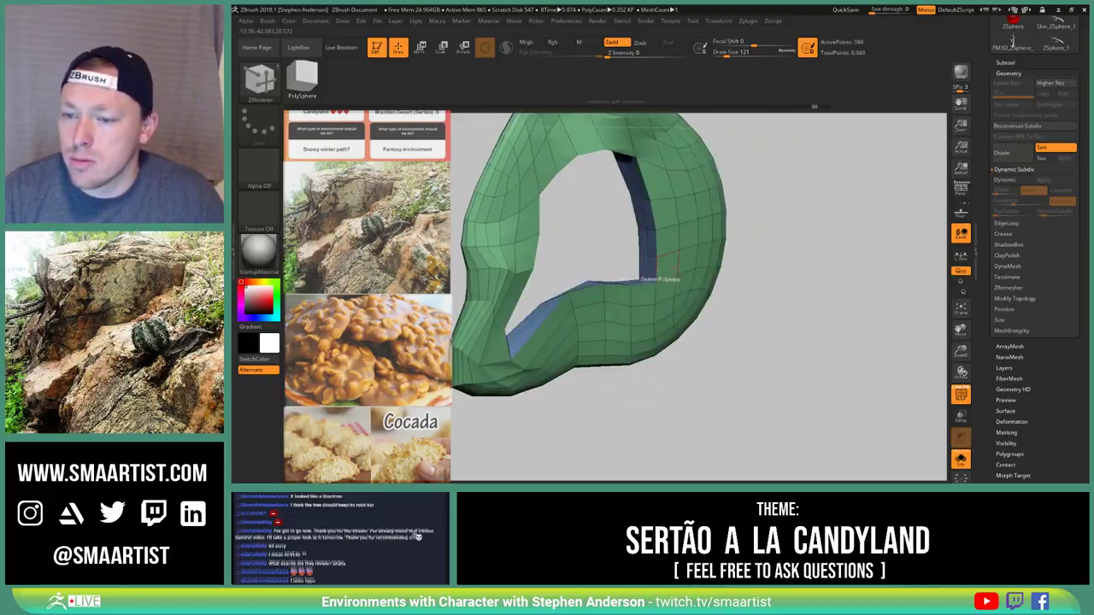
pyautogui.moveTo(654, 264); pyautogui.dragTo(648, 296)
# Cap the open ends of the cut canopy ring with the ZModeler edge action Close, choosing the Concave Hole target
pyautogui.press('space')
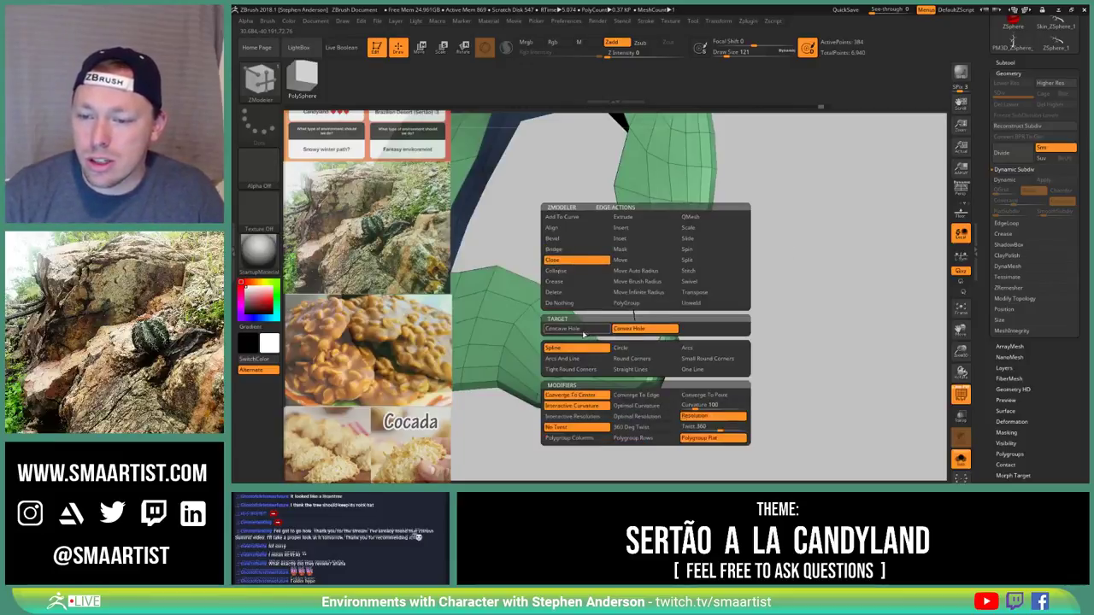
pyautogui.click(568, 328)
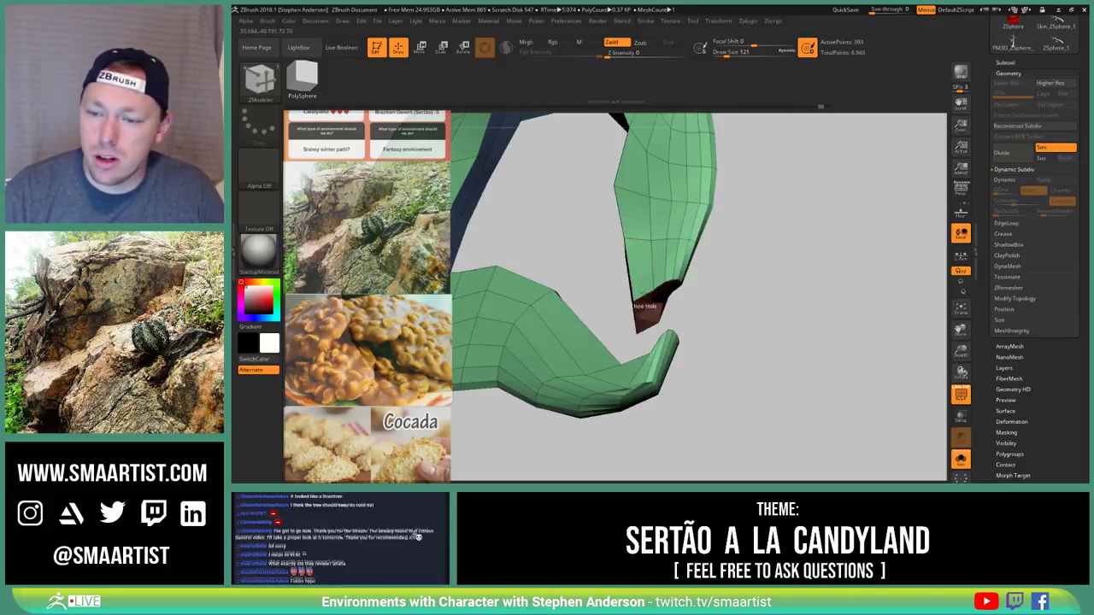
pyautogui.click(633, 300)
pyautogui.moveTo(617, 318)
pyautogui.mouseDown()
pyautogui.moveTo(672, 379)
pyautogui.moveTo(674, 326)
pyautogui.moveTo(666, 366)
pyautogui.moveTo(695, 302)
pyautogui.moveTo(668, 345)
pyautogui.moveTo(730, 347)
pyautogui.moveTo(682, 344)
pyautogui.moveTo(678, 310)
pyautogui.moveTo(667, 341)
pyautogui.mouseUp()
# Soften the ring's capped ends with the Smooth brush at draw size 130 and show the rest of the scene again
pyautogui.press('s')
pyautogui.press('s')
pyautogui.click(680, 324)
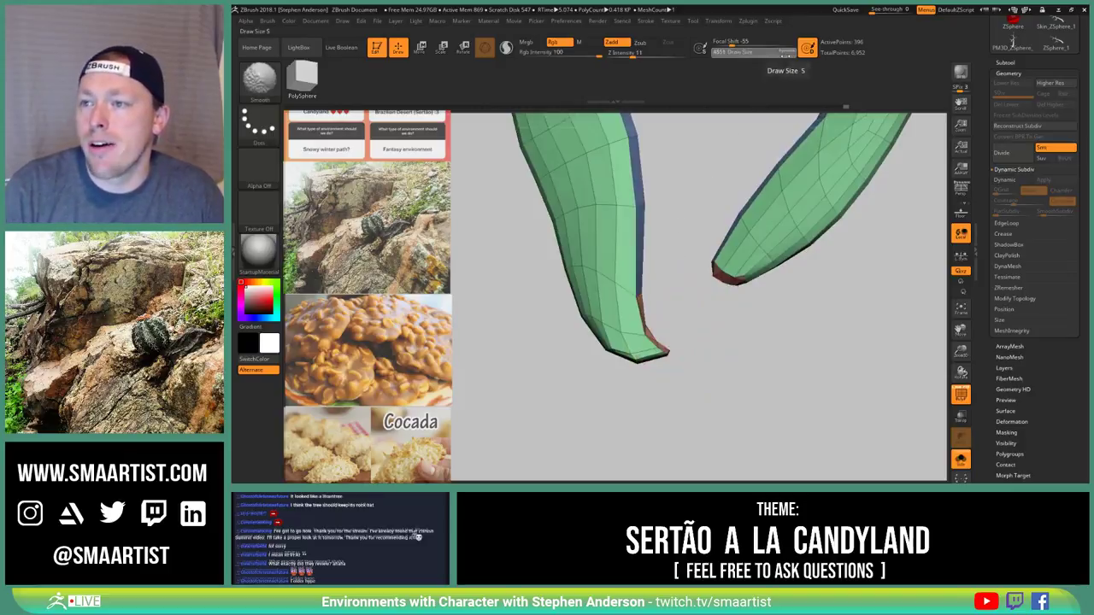
pyautogui.moveTo(780, 55); pyautogui.dragTo(716, 53)
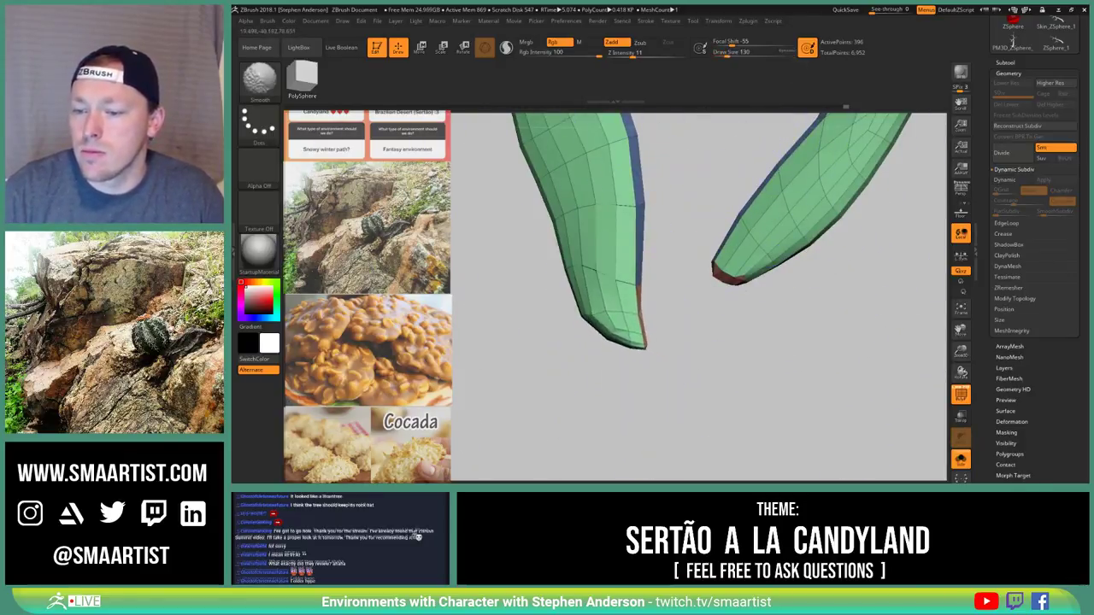
pyautogui.moveTo(680, 310); pyautogui.dragTo(706, 308)
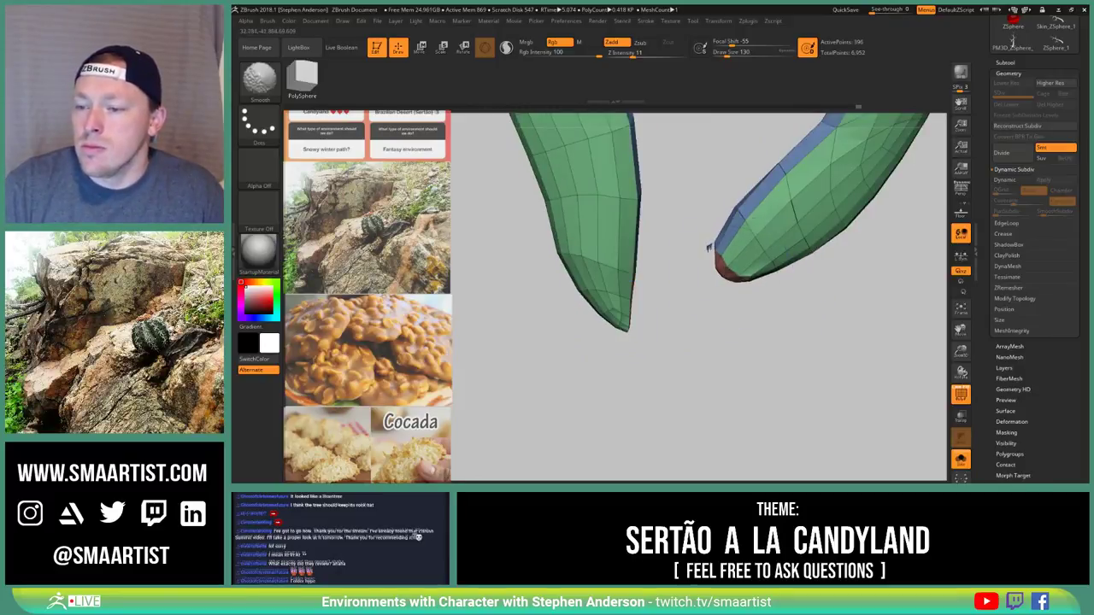
pyautogui.moveTo(740, 309); pyautogui.dragTo(775, 217, button='right')
pyautogui.moveTo(774, 217); pyautogui.dragTo(796, 301)
pyautogui.press('ctrl')
pyautogui.click(963, 462)
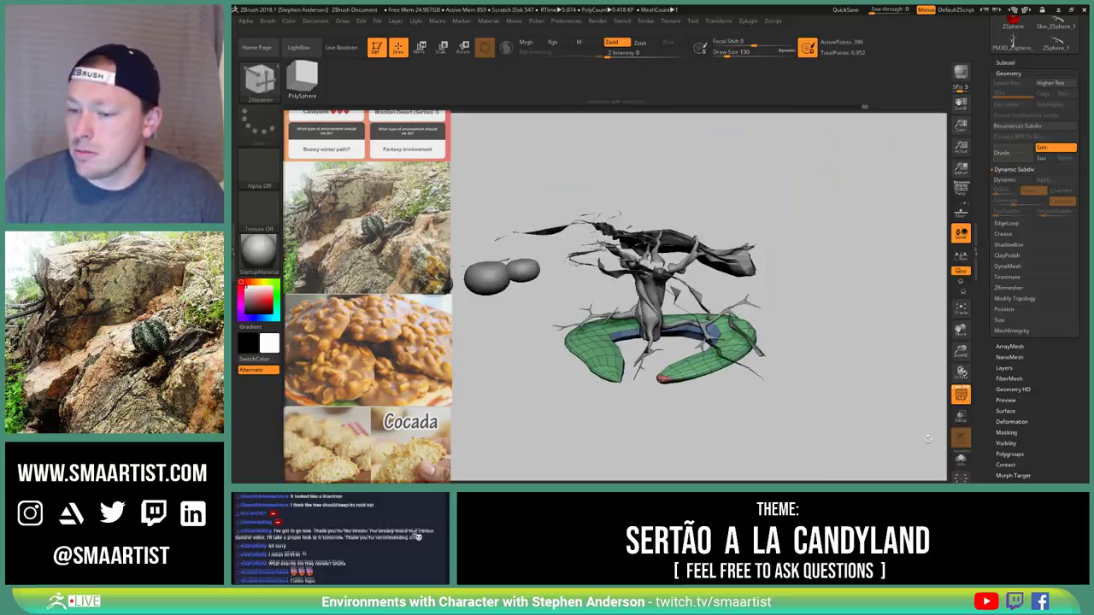
# Bend the canopy arm farther from the boulders into an irregular shape with the Move brush at draw size 130
pyautogui.moveTo(926, 438)
pyautogui.mouseDown()
pyautogui.moveTo(817, 188)
pyautogui.moveTo(779, 281)
pyautogui.moveTo(797, 212)
pyautogui.moveTo(866, 239)
pyautogui.mouseUp()
pyautogui.moveTo(867, 239)
pyautogui.mouseDown(button='right')
pyautogui.moveTo(715, 237)
pyautogui.moveTo(744, 256)
pyautogui.moveTo(783, 365)
pyautogui.mouseUp(button='right')
pyautogui.moveTo(787, 342); pyautogui.dragTo(773, 247)
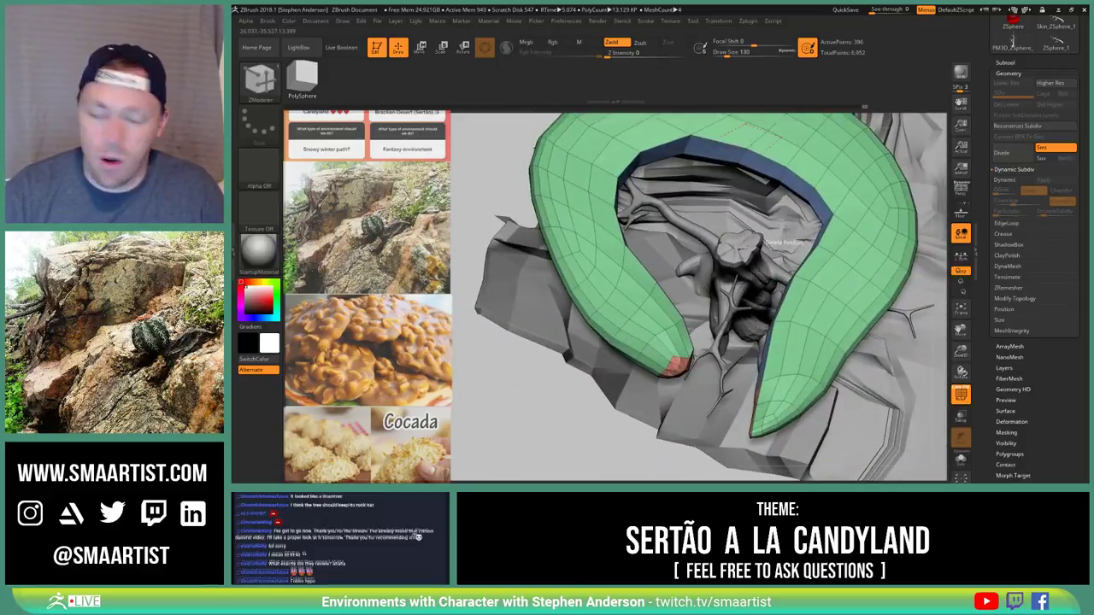
pyautogui.keyDown('ctrl'); pyautogui.moveTo(812, 149); pyautogui.dragTo(718, 241, button='right'); pyautogui.keyUp('ctrl')
pyautogui.press('b')
pyautogui.press('m')
pyautogui.press('v')
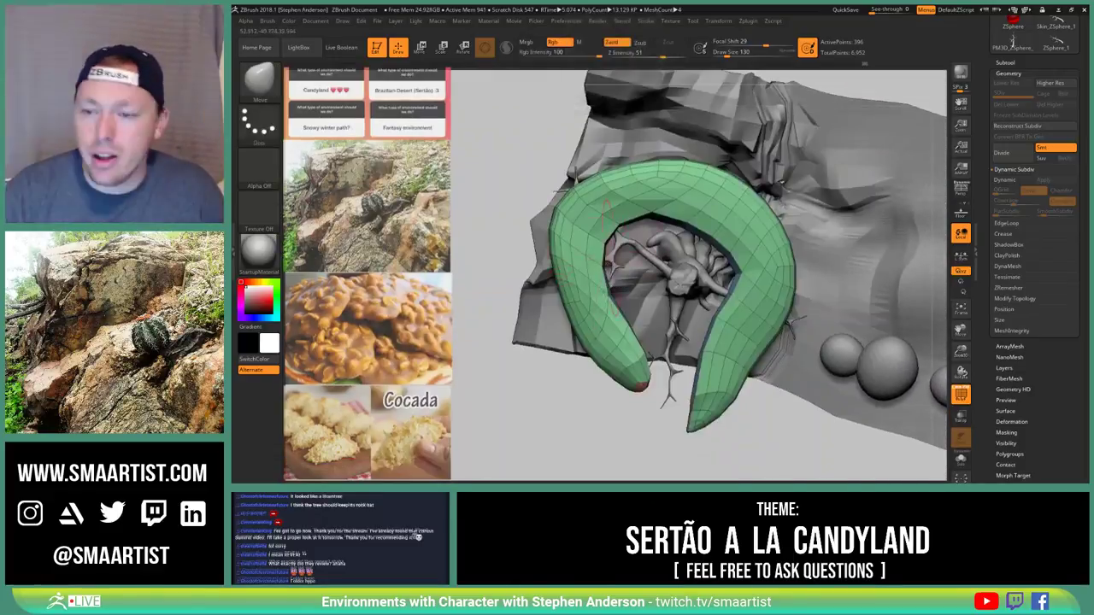
pyautogui.moveTo(601, 271); pyautogui.dragTo(635, 266)
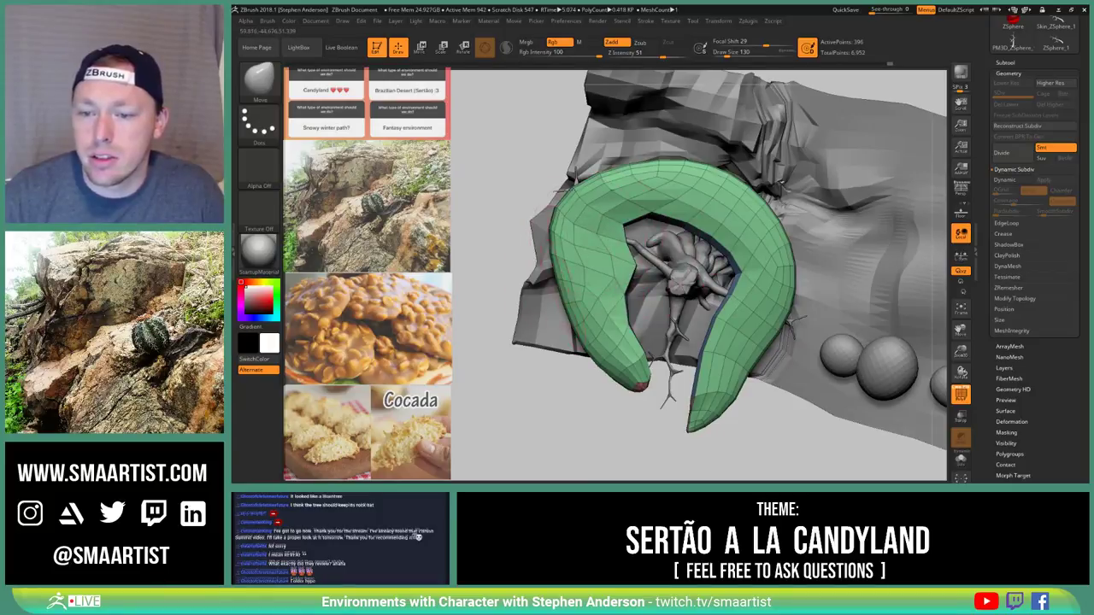
pyautogui.moveTo(568, 301); pyautogui.dragTo(584, 299)
# Lasso-mask the canopy arm nearest the boulders and invert the mask so only that arm stays editable
pyautogui.moveTo(615, 374)
pyautogui.mouseDown()
pyautogui.moveTo(640, 372)
pyautogui.moveTo(663, 346)
pyautogui.moveTo(650, 240)
pyautogui.moveTo(724, 182)
pyautogui.moveTo(763, 240)
pyautogui.mouseUp()
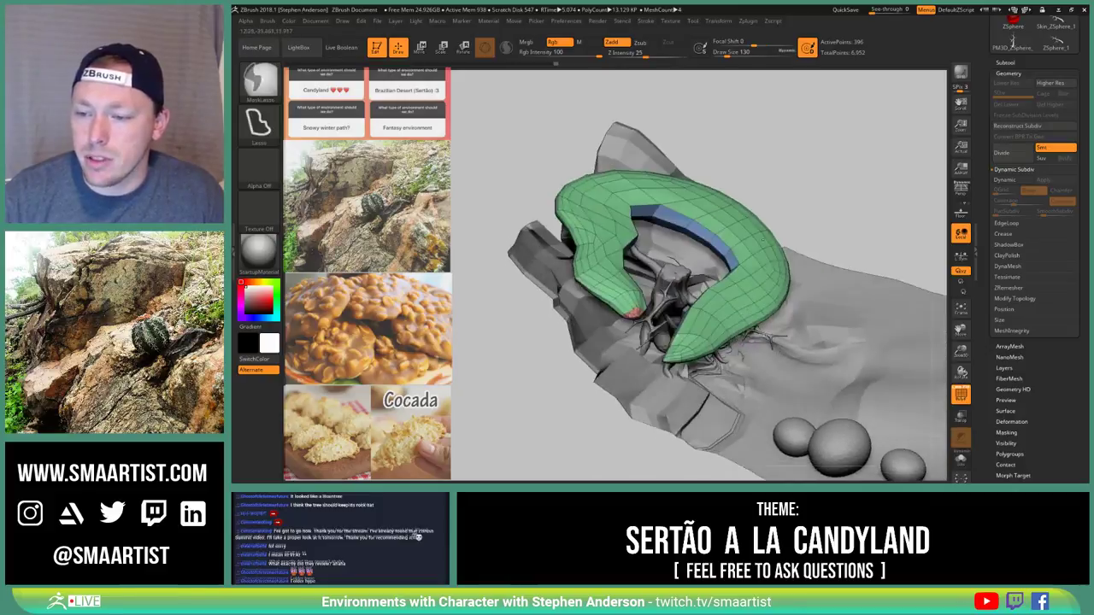
pyautogui.moveTo(763, 240)
pyautogui.keyDown('ctrl'); pyautogui.mouseDown(button='right')
pyautogui.moveTo(720, 313)
pyautogui.moveTo(727, 324)
pyautogui.mouseUp(button='right'); pyautogui.keyUp('ctrl')
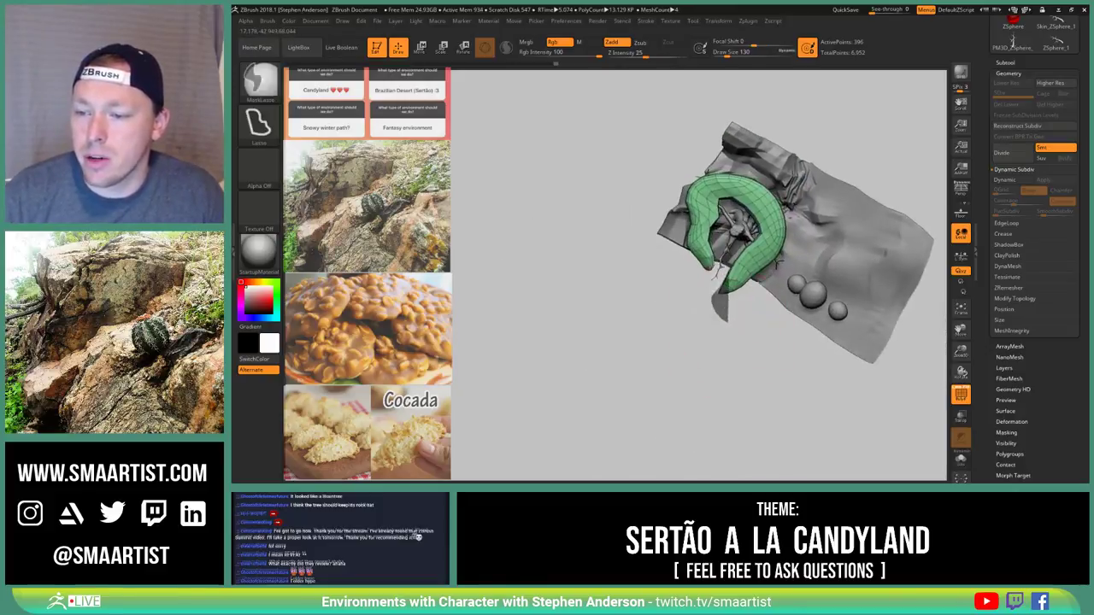
pyautogui.keyDown('ctrl'); pyautogui.moveTo(734, 290); pyautogui.dragTo(850, 228); pyautogui.keyUp('ctrl')
pyautogui.moveTo(774, 338)
pyautogui.mouseDown(button='right')
pyautogui.moveTo(791, 248)
pyautogui.moveTo(808, 235)
pyautogui.mouseUp(button='right')
pyautogui.keyDown('ctrl'); pyautogui.moveTo(808, 235); pyautogui.dragTo(817, 192, button='right'); pyautogui.keyUp('ctrl')
pyautogui.moveTo(753, 282); pyautogui.dragTo(785, 270)
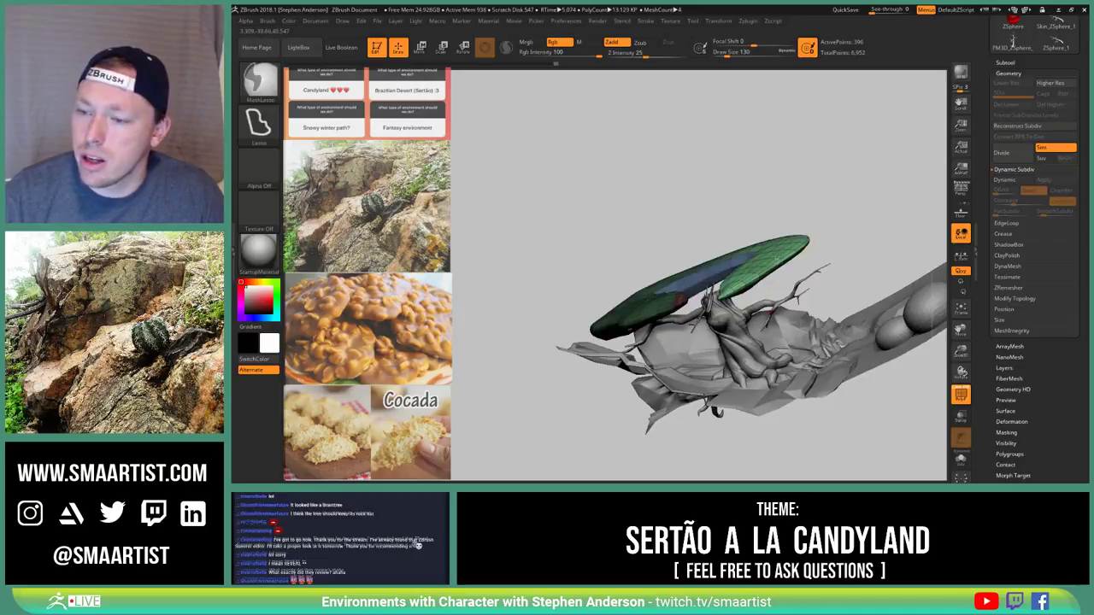
pyautogui.keyDown('ctrl'); pyautogui.click(862, 254); pyautogui.keyUp('ctrl')
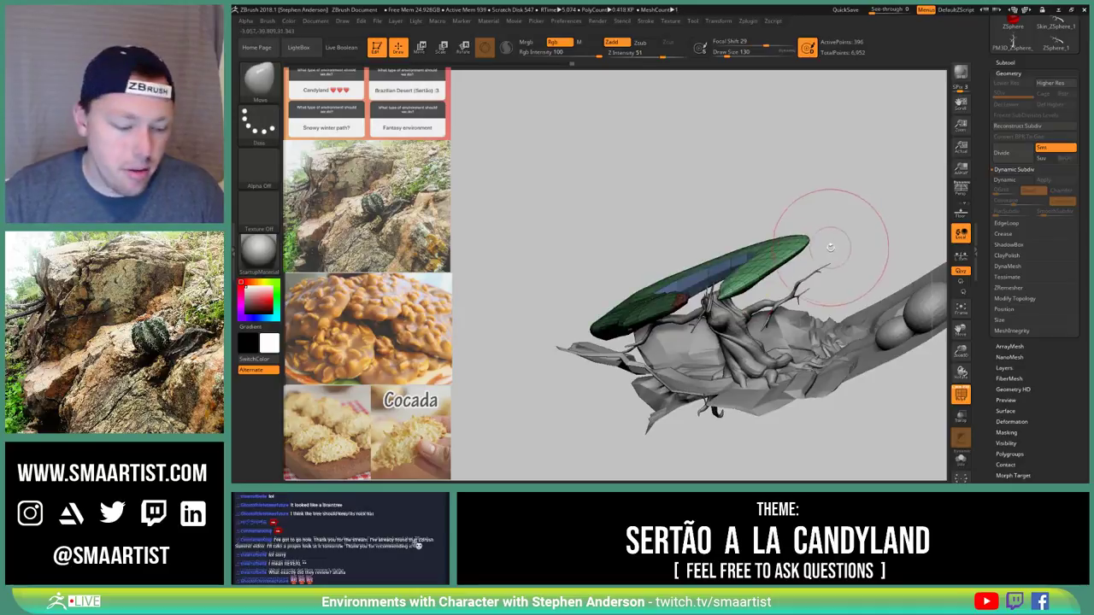
# Lower and tilt the unmasked canopy arm around the tree with the transform gizmo
pyautogui.press('w')
pyautogui.moveTo(854, 237); pyautogui.dragTo(763, 257)
pyautogui.moveTo(725, 333); pyautogui.dragTo(723, 321)
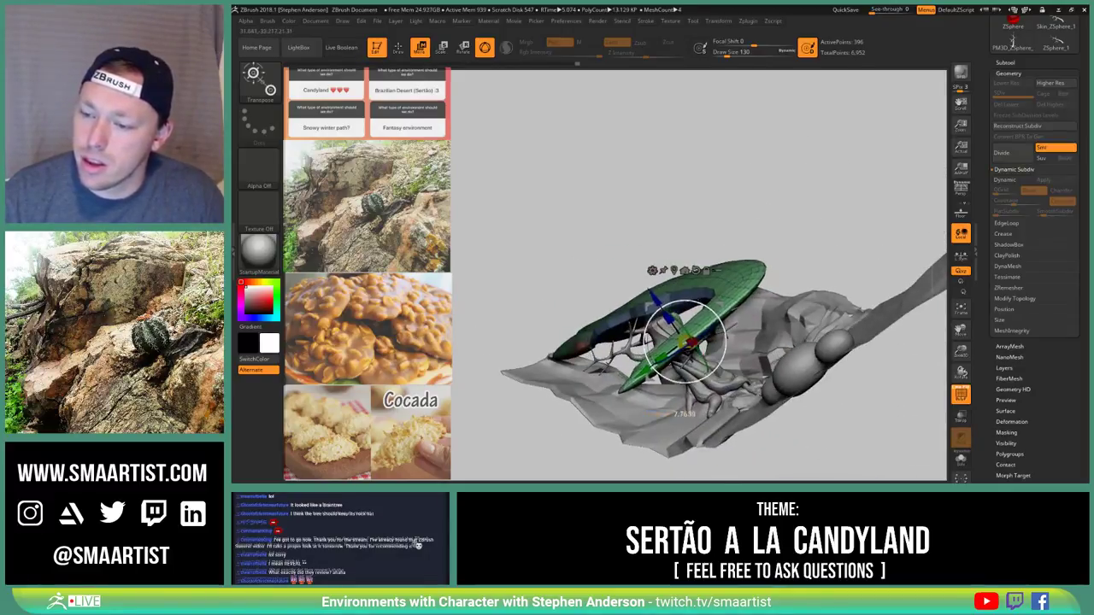
pyautogui.moveTo(803, 222); pyautogui.dragTo(773, 265)
pyautogui.moveTo(667, 385); pyautogui.dragTo(556, 301)
pyautogui.moveTo(727, 282)
pyautogui.mouseDown(button='right')
pyautogui.moveTo(773, 312)
pyautogui.moveTo(764, 266)
pyautogui.moveTo(684, 277)
pyautogui.mouseUp(button='right')
pyautogui.moveTo(685, 277); pyautogui.dragTo(769, 281)
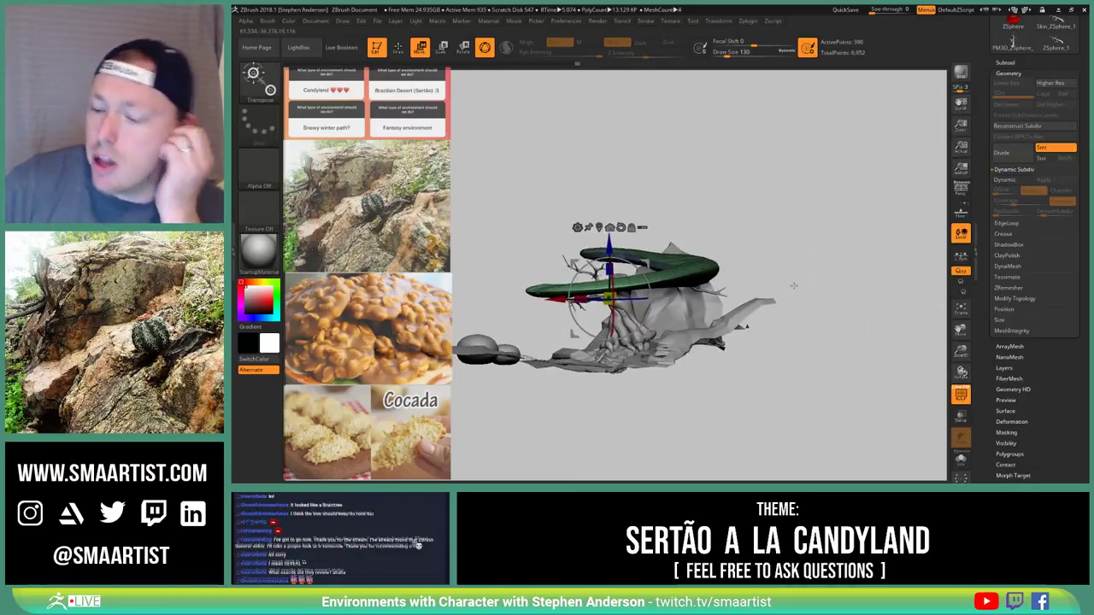
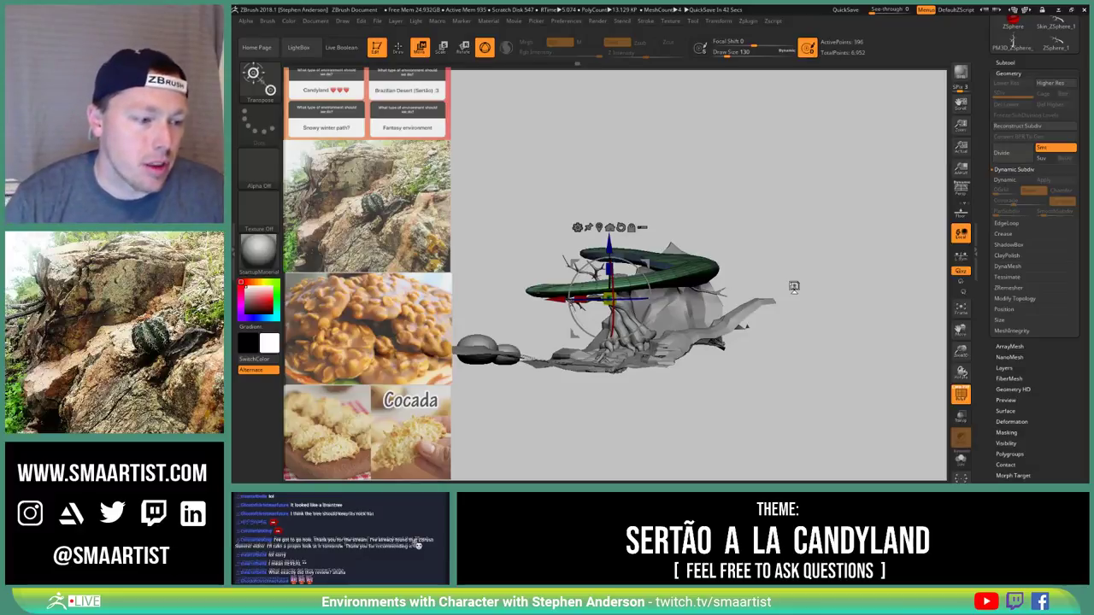
# Puff up the upper side of the canopy arm nearest the boulders with the Inflate brush at draw size 130
pyautogui.moveTo(753, 401)
pyautogui.mouseDown(button='right')
pyautogui.moveTo(821, 385)
pyautogui.moveTo(812, 359)
pyautogui.moveTo(825, 394)
pyautogui.mouseUp(button='right')
pyautogui.keyDown('ctrl'); pyautogui.moveTo(708, 267); pyautogui.dragTo(786, 269, button='right'); pyautogui.keyUp('ctrl')
pyautogui.press('b')
pyautogui.press('i')
pyautogui.press('n')
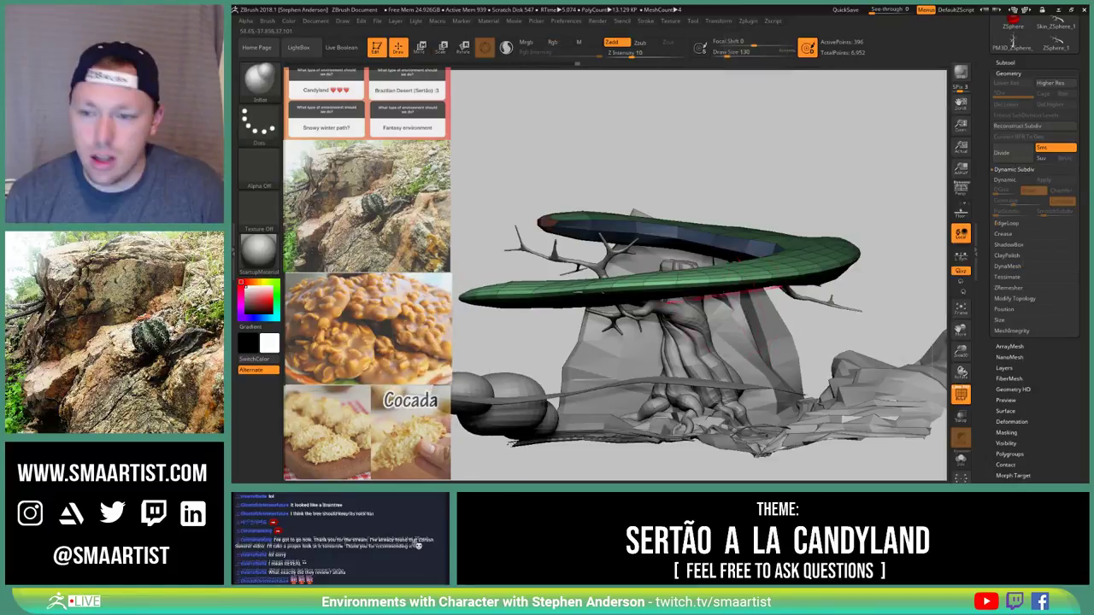
pyautogui.moveTo(647, 161); pyautogui.dragTo(670, 263, button='right')
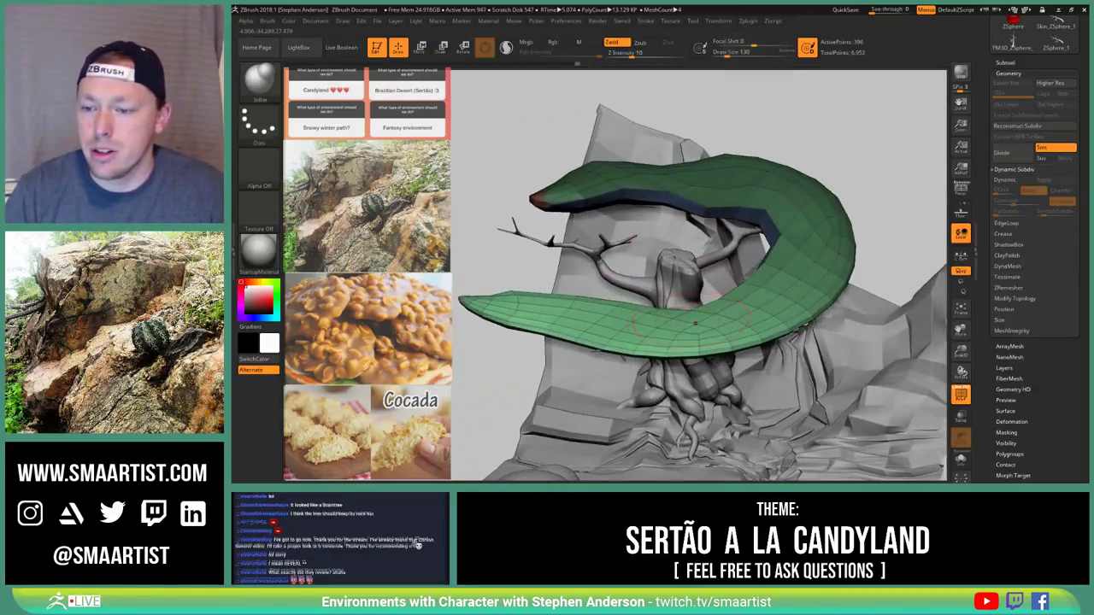
pyautogui.moveTo(696, 325)
pyautogui.mouseDown()
pyautogui.moveTo(684, 313)
pyautogui.moveTo(761, 286)
pyautogui.moveTo(744, 293)
pyautogui.mouseUp()
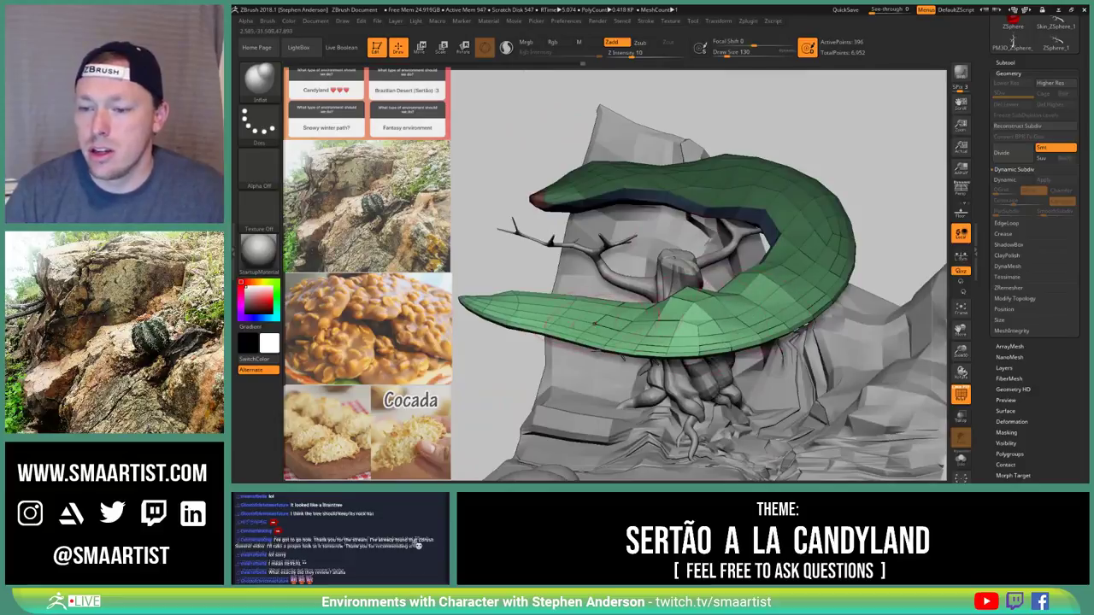
pyautogui.moveTo(511, 313); pyautogui.dragTo(518, 306)
# Inflate the underside of the canopy arm nearest the boulders and soften its side with the Smooth brush at draw size 130
pyautogui.moveTo(532, 300); pyautogui.dragTo(560, 212, button='right')
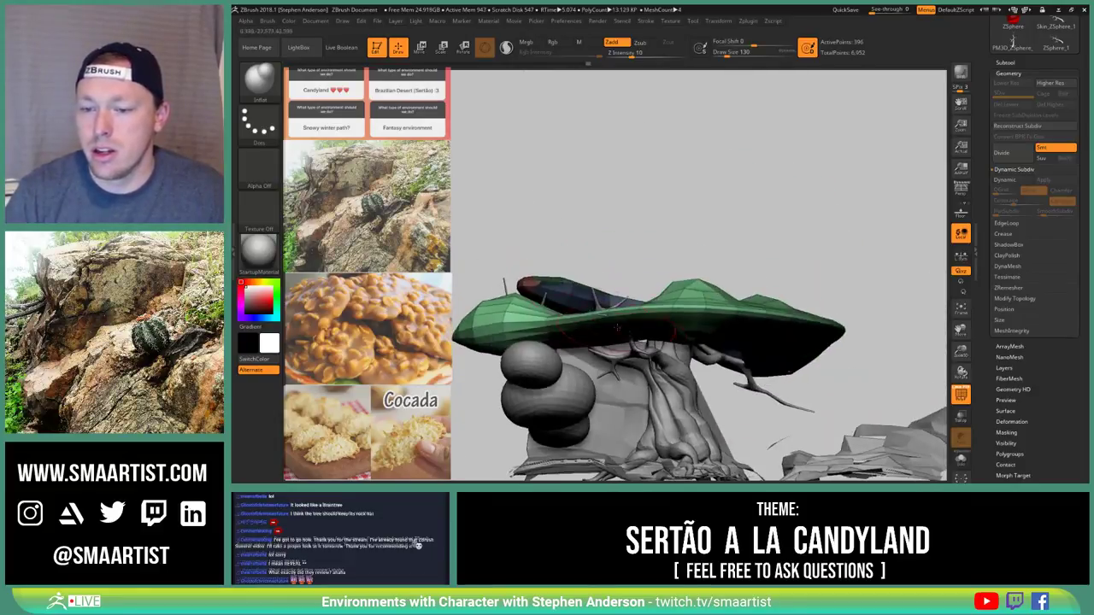
pyautogui.moveTo(620, 337)
pyautogui.mouseDown()
pyautogui.moveTo(607, 335)
pyautogui.moveTo(646, 337)
pyautogui.mouseUp()
pyautogui.moveTo(632, 260); pyautogui.dragTo(646, 306, button='right')
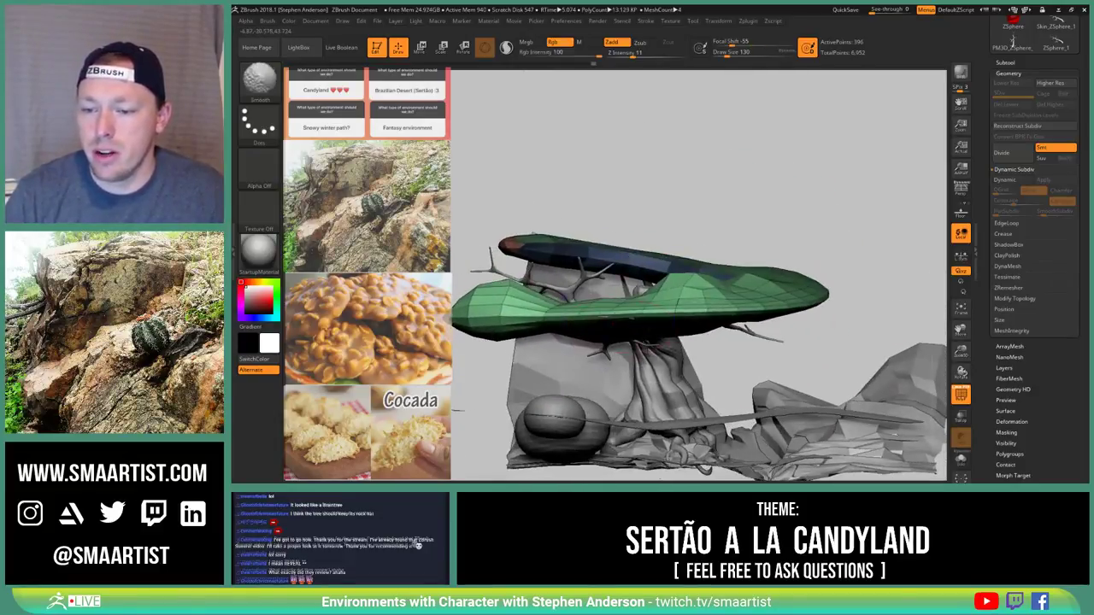
pyautogui.moveTo(580, 310)
pyautogui.keyDown('shift'); pyautogui.mouseDown()
pyautogui.moveTo(551, 305)
pyautogui.moveTo(609, 309)
pyautogui.moveTo(518, 315)
pyautogui.moveTo(531, 316)
pyautogui.mouseUp(); pyautogui.keyUp('shift')
# Turn on Sculptris Pro and smooth the tip and upper side of the canopy arm nearest the boulders
pyautogui.moveTo(534, 318); pyautogui.dragTo(683, 318, button='right')
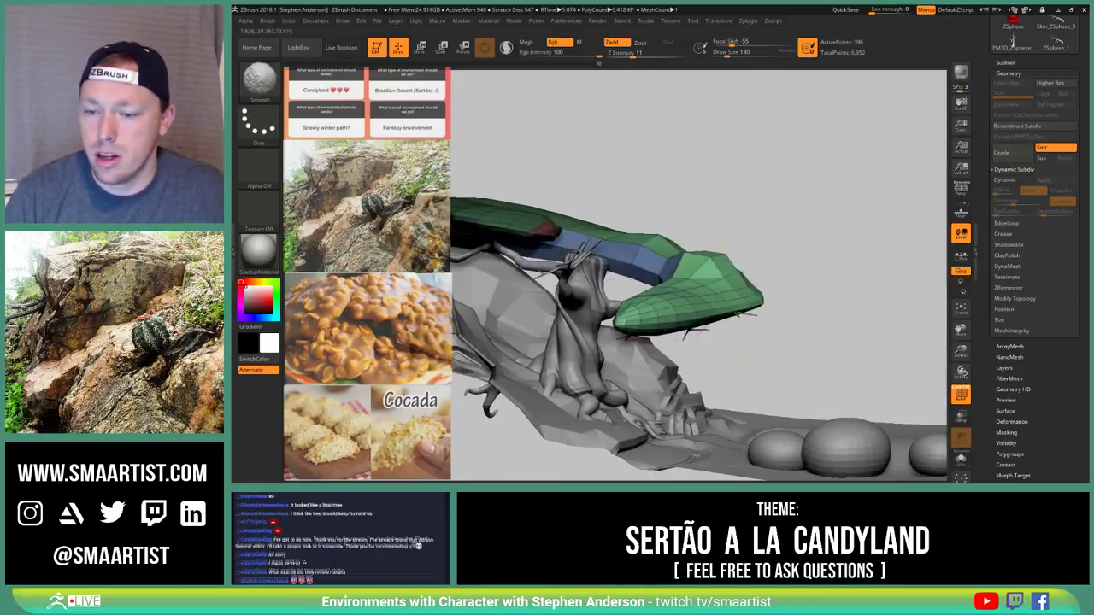
pyautogui.click(506, 48)
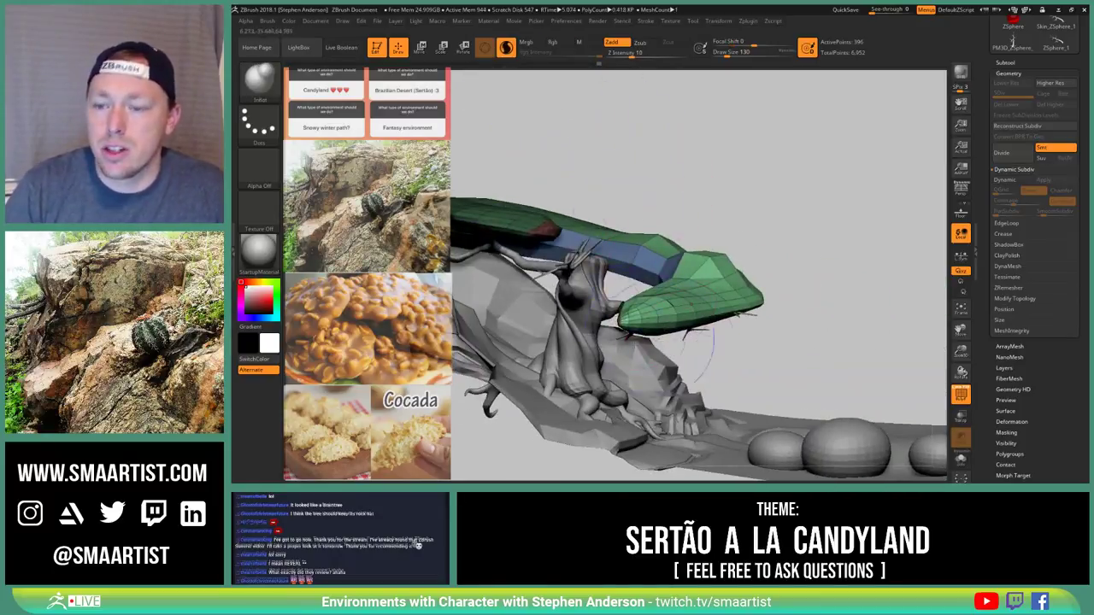
pyautogui.keyDown('shift'); pyautogui.moveTo(654, 323); pyautogui.dragTo(641, 322); pyautogui.keyUp('shift')
pyautogui.moveTo(769, 313); pyautogui.dragTo(764, 277, button='right')
pyautogui.keyDown('shift'); pyautogui.moveTo(652, 260); pyautogui.dragTo(547, 313); pyautogui.keyUp('shift')
pyautogui.keyDown('shift'); pyautogui.moveTo(624, 272); pyautogui.dragTo(668, 261); pyautogui.keyUp('shift')
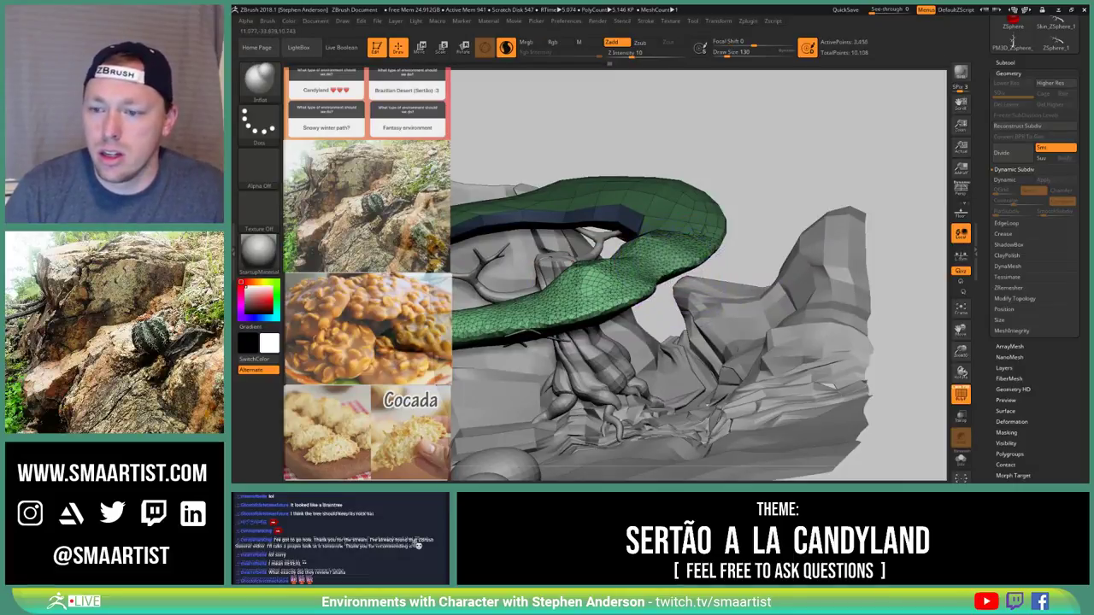
# Inflate a rounded bulge on the outer edge of the nearer canopy arm at draw size 130
pyautogui.moveTo(663, 269); pyautogui.dragTo(649, 304, button='right')
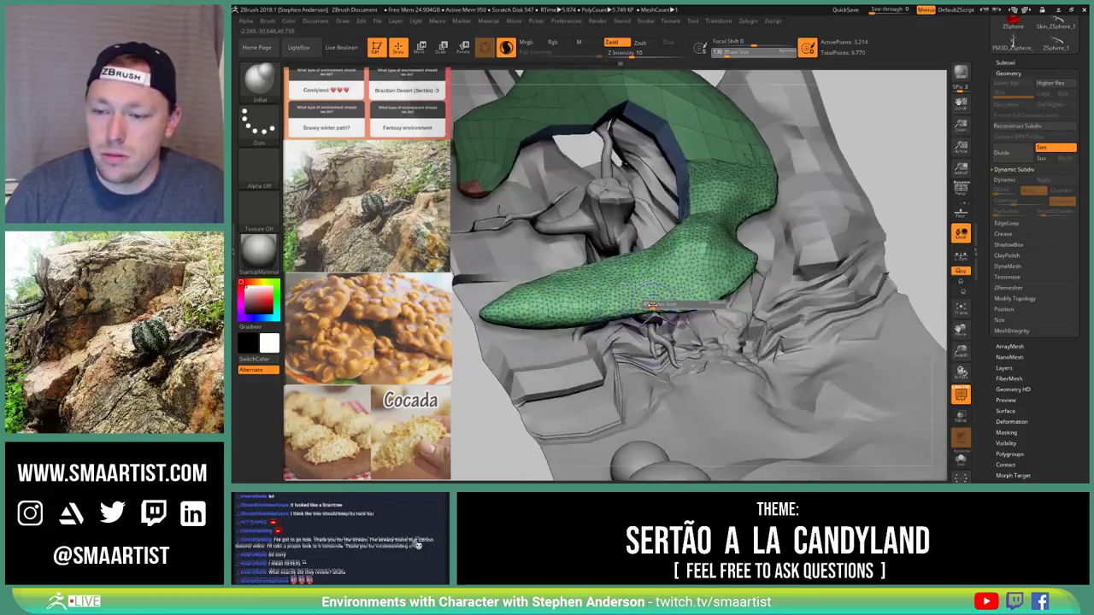
pyautogui.moveTo(657, 306)
pyautogui.mouseDown()
pyautogui.moveTo(670, 306)
pyautogui.moveTo(657, 301)
pyautogui.mouseUp()
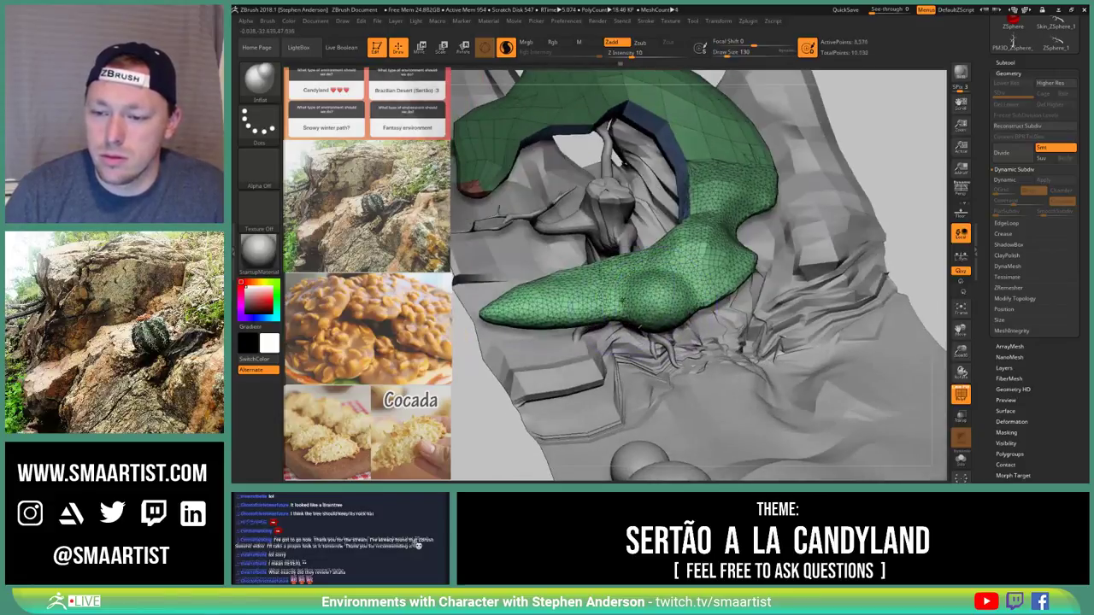
pyautogui.moveTo(640, 326)
pyautogui.mouseDown(button='right')
pyautogui.moveTo(648, 337)
pyautogui.moveTo(727, 329)
pyautogui.moveTo(711, 325)
pyautogui.mouseUp(button='right')
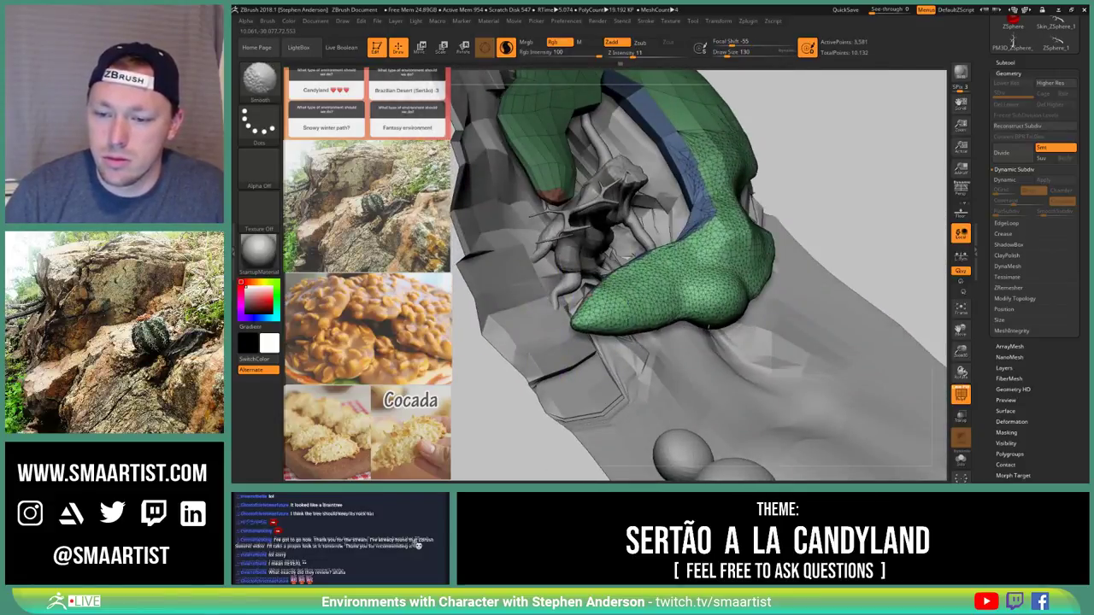
# Clear the canopy's mask and merge the whole canopy into a single polygroup
pyautogui.hotkey('ctrl', 'w')
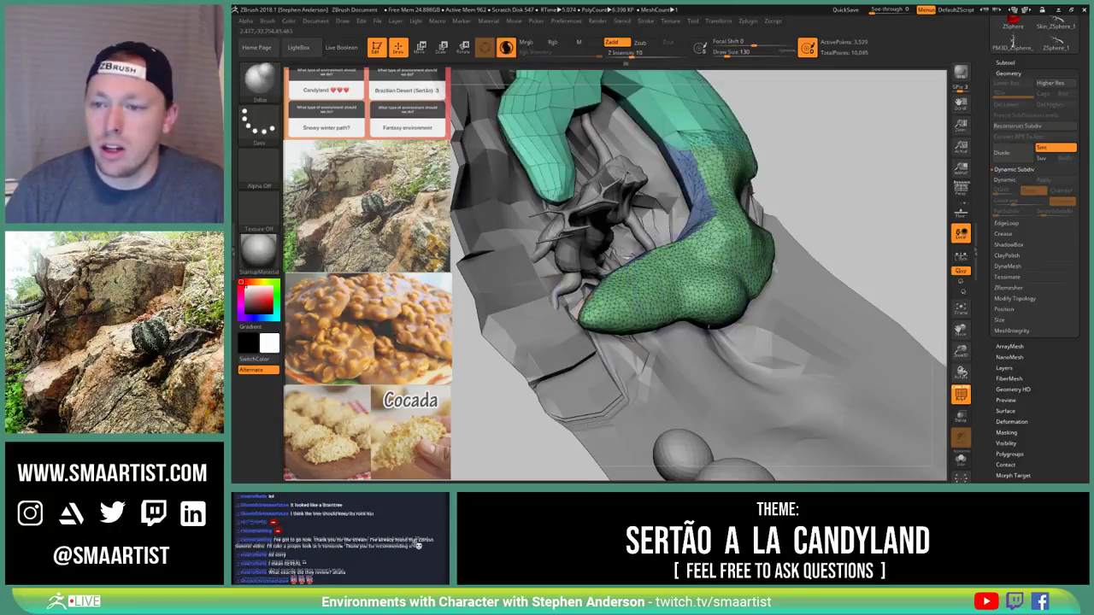
pyautogui.keyDown('alt'); pyautogui.moveTo(877, 229); pyautogui.dragTo(920, 256, button='right'); pyautogui.keyUp('alt')
pyautogui.press('ctrl')
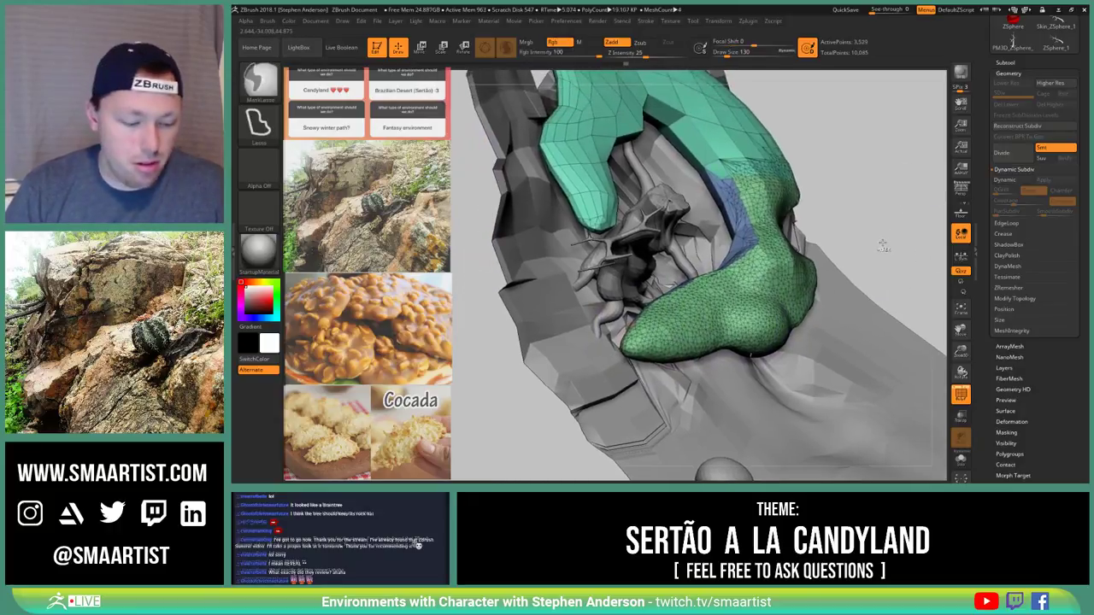
pyautogui.hotkey('ctrl', 'w')
# Inflate the nearer arm's tip and middle into rounded lobes and soften them at draw size 67
pyautogui.moveTo(877, 245)
pyautogui.mouseDown(button='right')
pyautogui.moveTo(798, 258)
pyautogui.moveTo(770, 218)
pyautogui.moveTo(768, 184)
pyautogui.moveTo(658, 199)
pyautogui.moveTo(654, 166)
pyautogui.moveTo(681, 214)
pyautogui.mouseUp(button='right')
pyautogui.moveTo(729, 257); pyautogui.dragTo(621, 267, button='right')
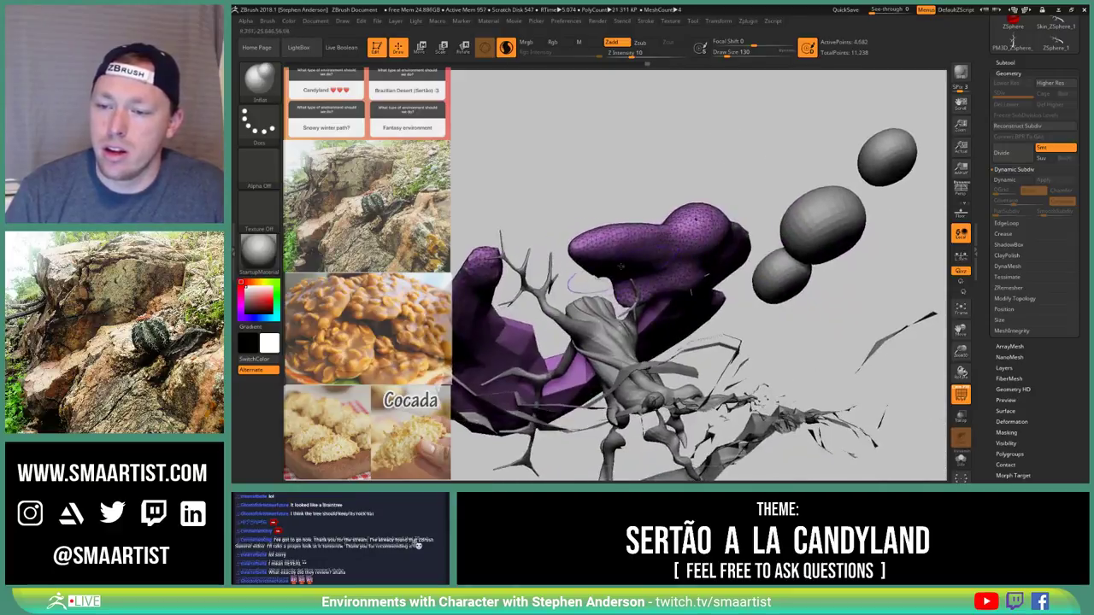
pyautogui.moveTo(639, 208)
pyautogui.mouseDown(button='right')
pyautogui.moveTo(611, 257)
pyautogui.moveTo(600, 235)
pyautogui.moveTo(590, 268)
pyautogui.moveTo(570, 276)
pyautogui.moveTo(629, 282)
pyautogui.moveTo(596, 299)
pyautogui.mouseUp(button='right')
pyautogui.press('s')
pyautogui.click(586, 232)
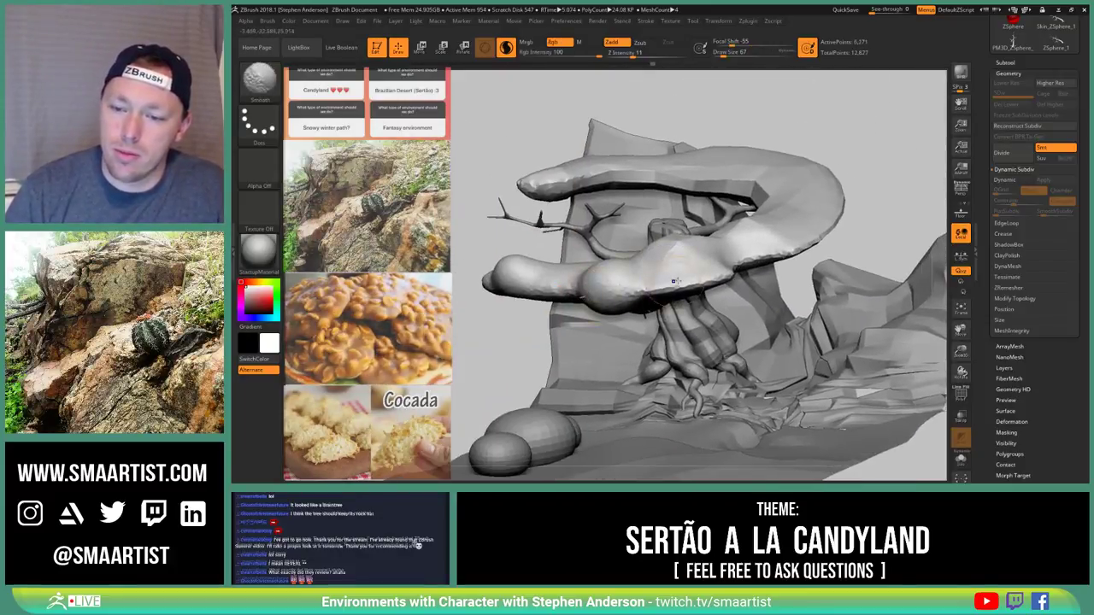
# Refine the transitions between the nearer arm's lobes with the Inflate brush at draw sizes from 38 to 54
pyautogui.moveTo(675, 281); pyautogui.dragTo(593, 290, button='right')
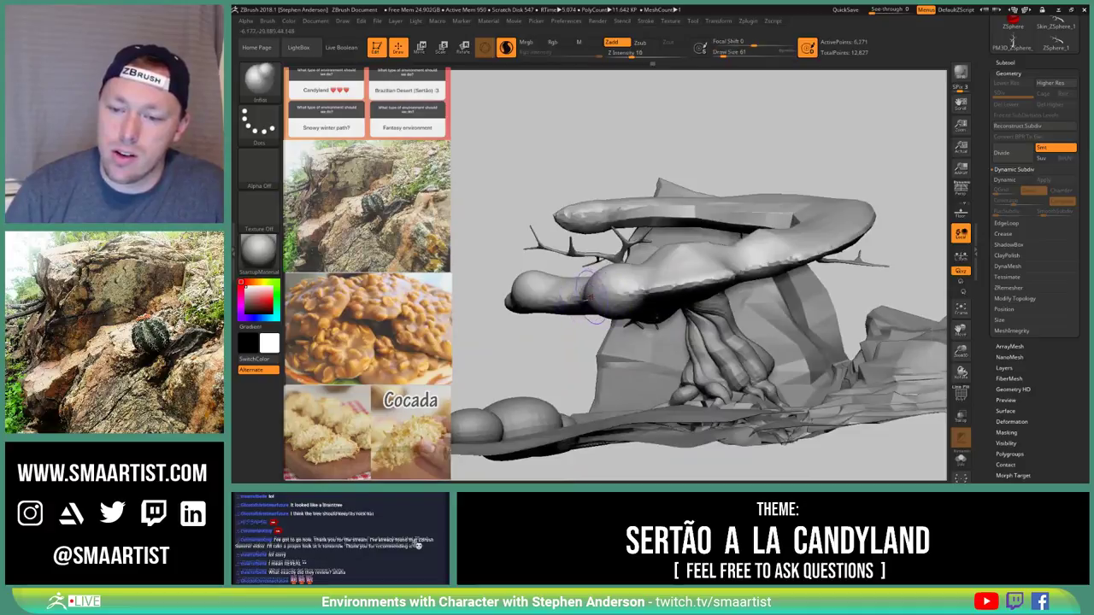
pyautogui.click(721, 55)
pyautogui.moveTo(568, 300); pyautogui.dragTo(587, 300)
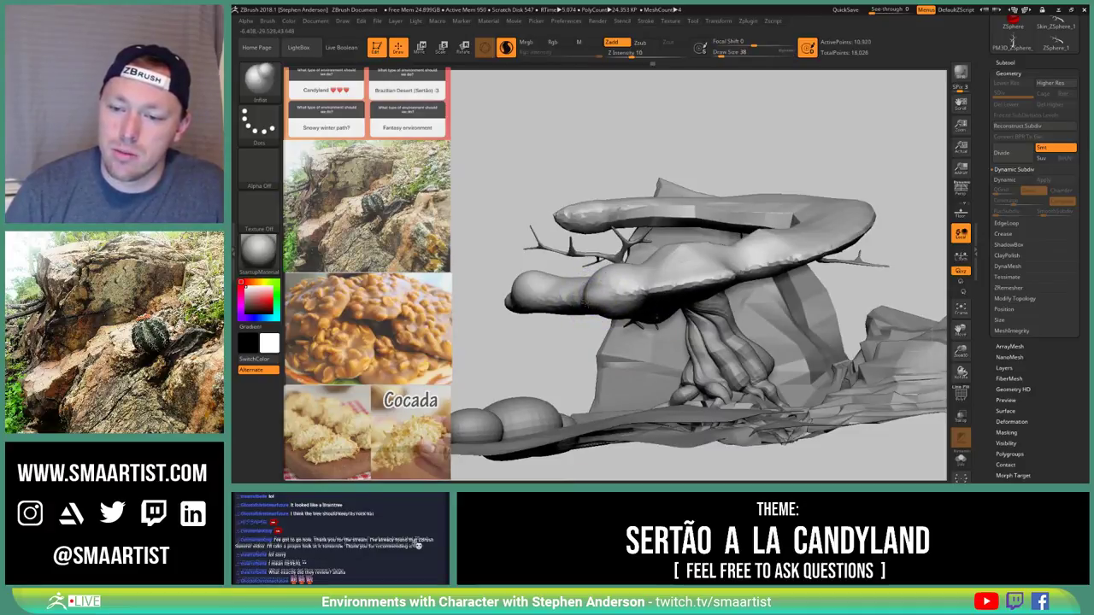
pyautogui.press('s')
pyautogui.click(599, 301)
pyautogui.press('s')
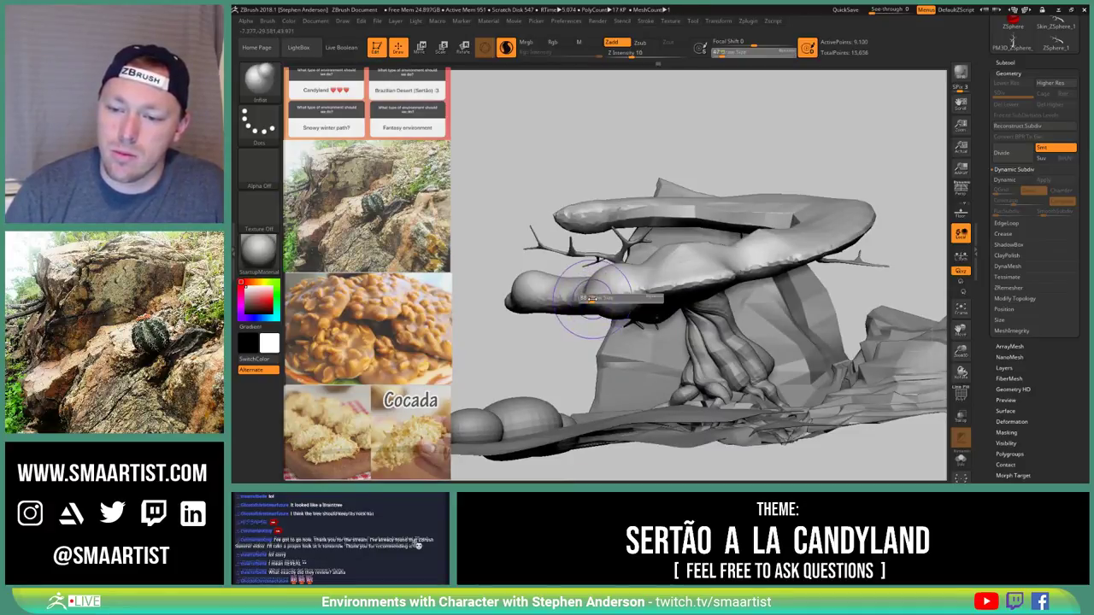
pyautogui.click(595, 298)
pyautogui.moveTo(590, 293)
pyautogui.mouseDown(button='right')
pyautogui.moveTo(647, 281)
pyautogui.moveTo(676, 350)
pyautogui.moveTo(646, 278)
pyautogui.mouseUp(button='right')
pyautogui.moveTo(645, 279); pyautogui.dragTo(649, 278)
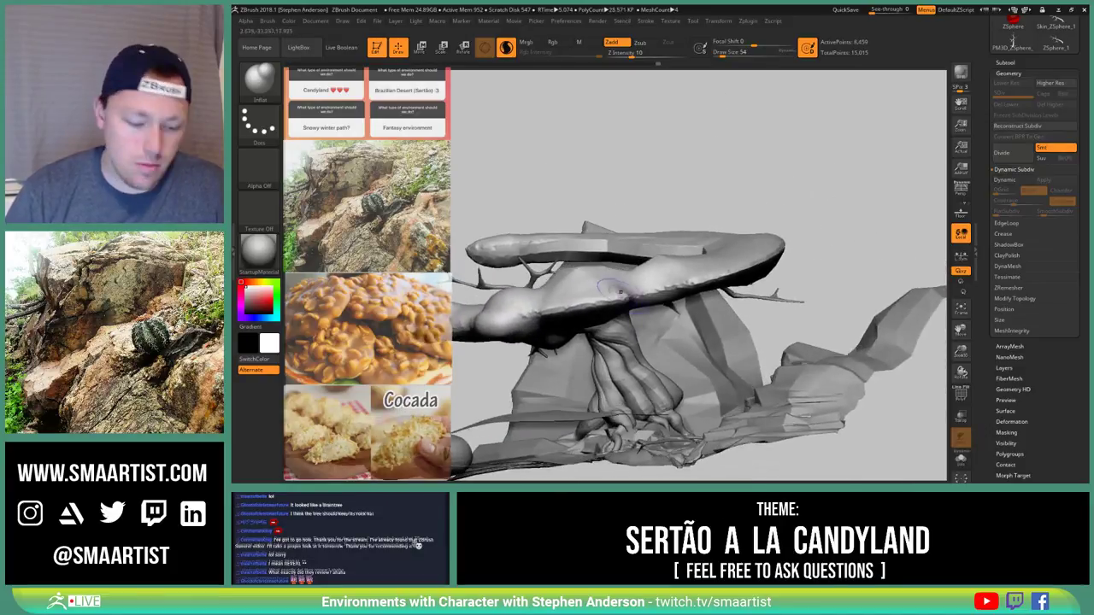
# Add clay strokes along the lower edge of the nearer canopy arm with the ClayBuildup brush at draw size 38
pyautogui.press('b')
pyautogui.press('c')
pyautogui.press('b')
pyautogui.press('s')
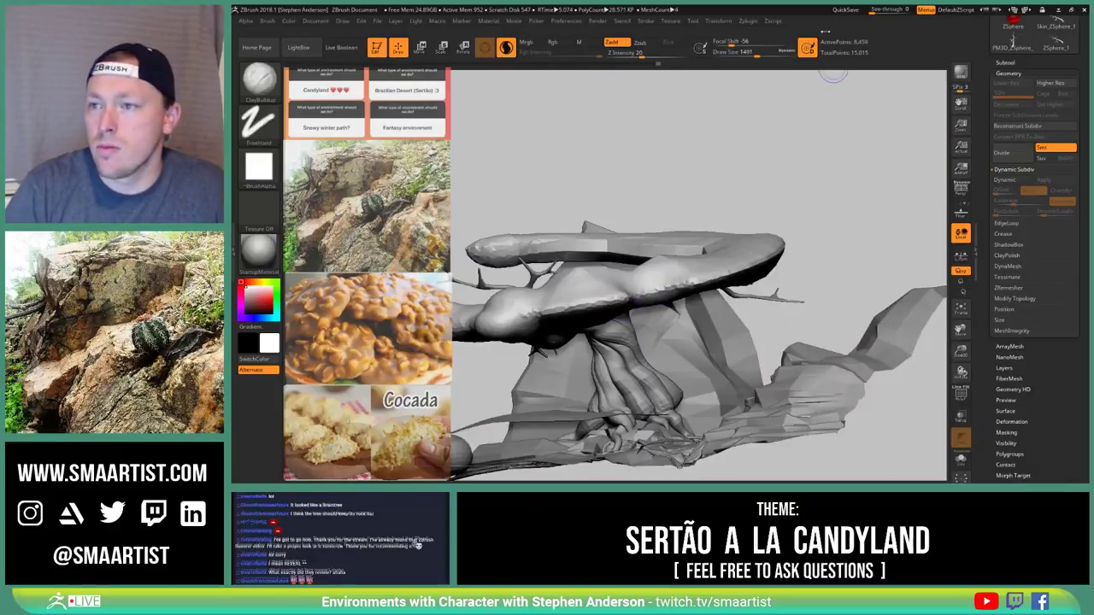
pyautogui.click(757, 54)
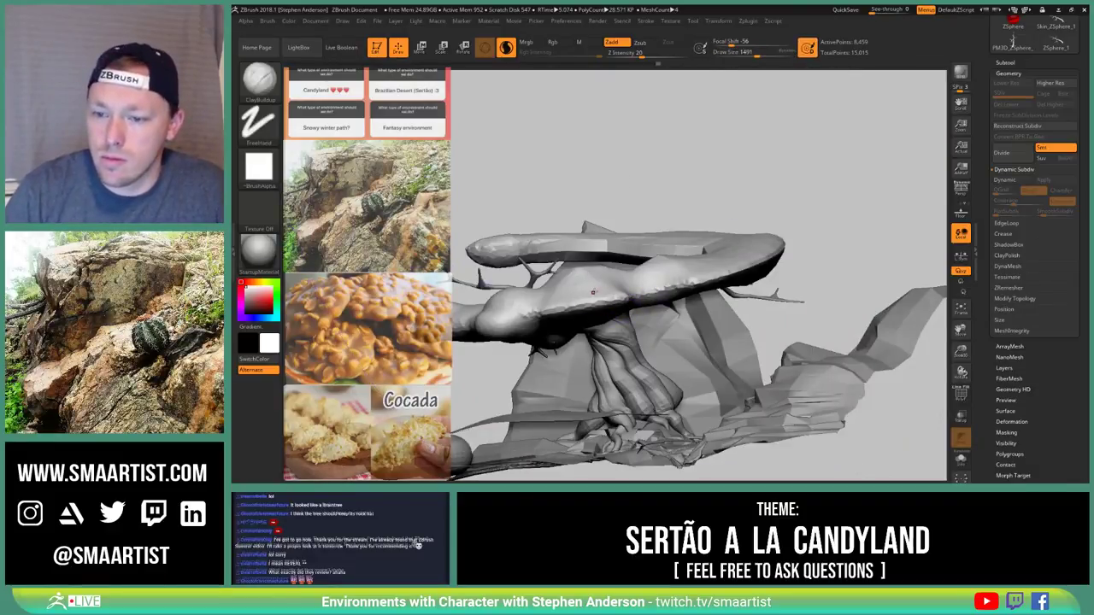
pyautogui.press('s')
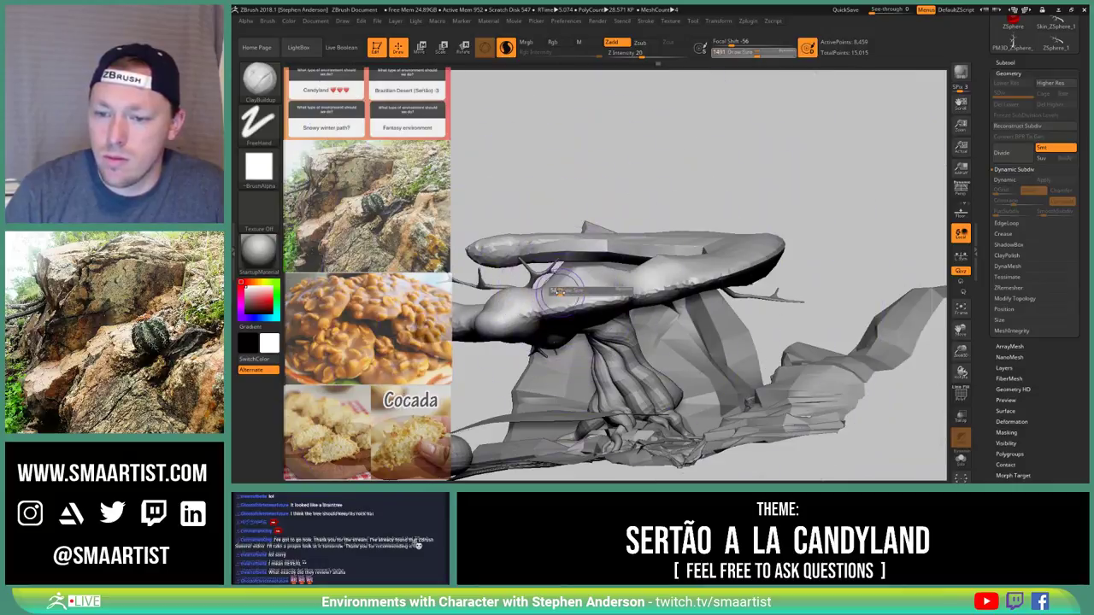
pyautogui.click(558, 292)
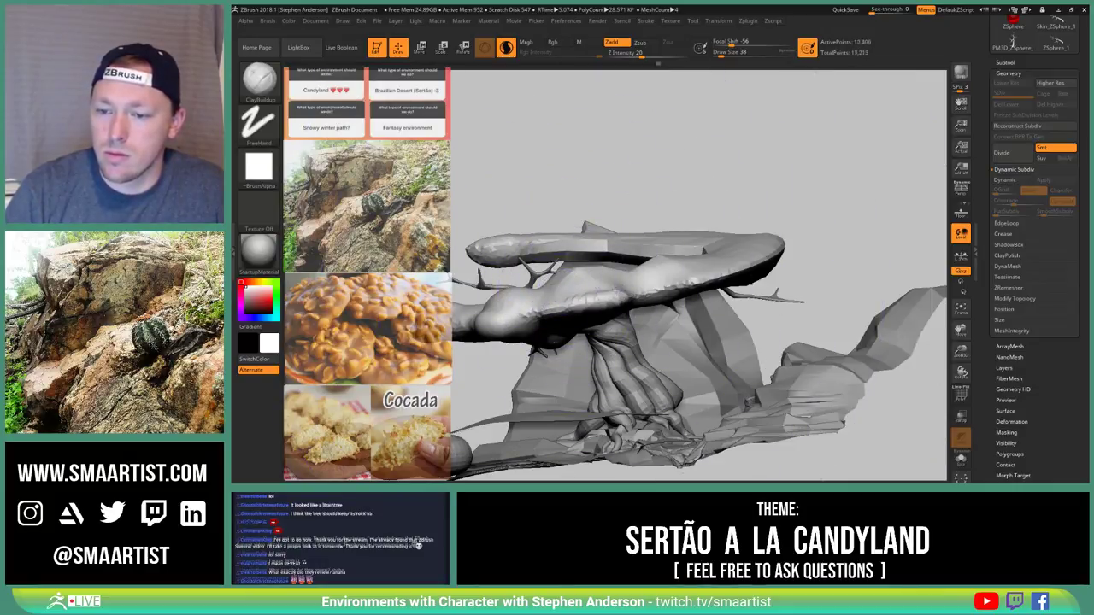
# Build up a larger lobe on the middle of the nearer arm with ClayBuildup at draw size 88 and smooth it
pyautogui.moveTo(612, 247); pyautogui.dragTo(589, 272, button='right')
pyautogui.press('s')
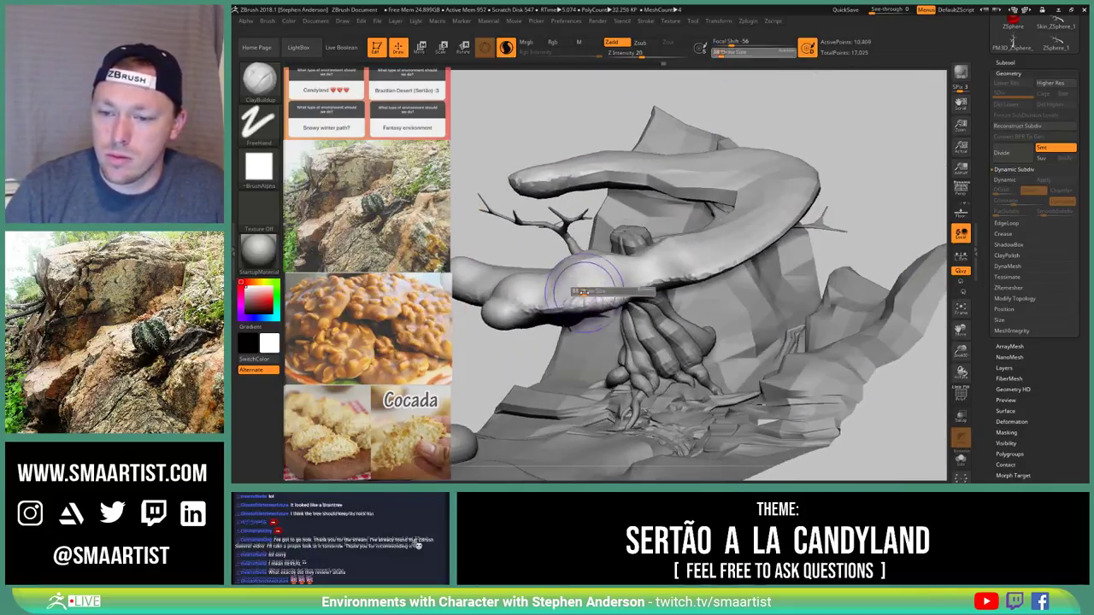
pyautogui.click(579, 291)
pyautogui.moveTo(590, 294); pyautogui.dragTo(597, 299)
pyautogui.moveTo(598, 299); pyautogui.dragTo(606, 249, button='right')
pyautogui.keyDown('shift'); pyautogui.moveTo(593, 309); pyautogui.dragTo(588, 315); pyautogui.keyUp('shift')
pyautogui.moveTo(620, 317)
pyautogui.mouseDown(button='right')
pyautogui.moveTo(619, 342)
pyautogui.moveTo(607, 304)
pyautogui.mouseUp(button='right')
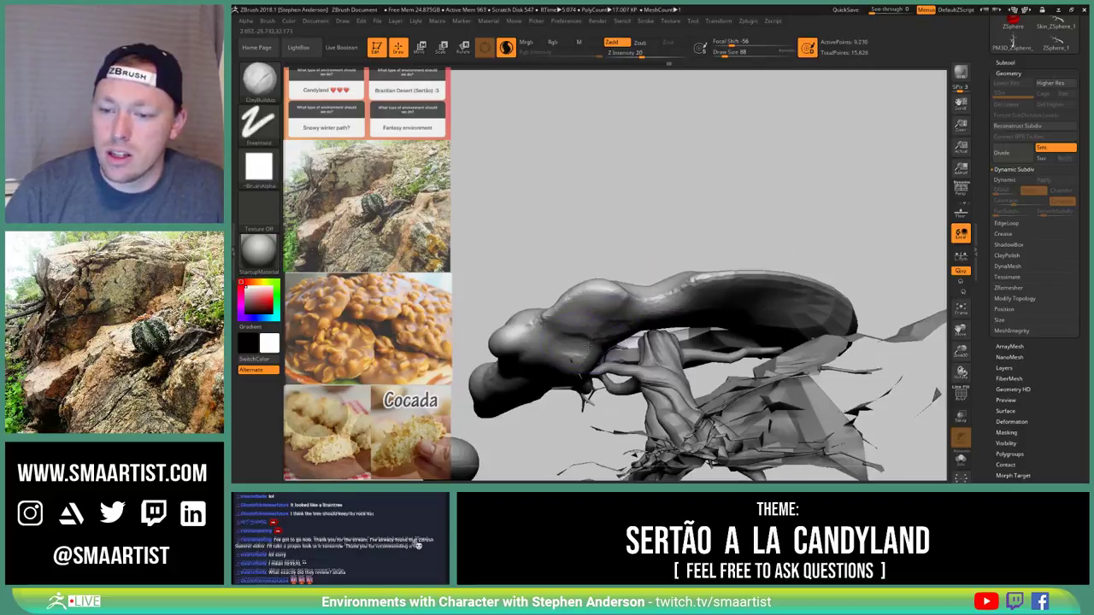
# Build up clay from the nearer arm's lobes toward the canopy's bend with ClayBuildup at draw size 88
pyautogui.moveTo(603, 323); pyautogui.dragTo(658, 295)
pyautogui.moveTo(650, 299); pyautogui.dragTo(643, 342, button='right')
pyautogui.moveTo(643, 342)
pyautogui.keyDown('ctrl'); pyautogui.mouseDown(button='right')
pyautogui.moveTo(639, 308)
pyautogui.moveTo(632, 338)
pyautogui.mouseUp(button='right'); pyautogui.keyUp('ctrl')
pyautogui.moveTo(635, 287); pyautogui.dragTo(653, 321, button='right')
pyautogui.moveTo(685, 326); pyautogui.dragTo(650, 308)
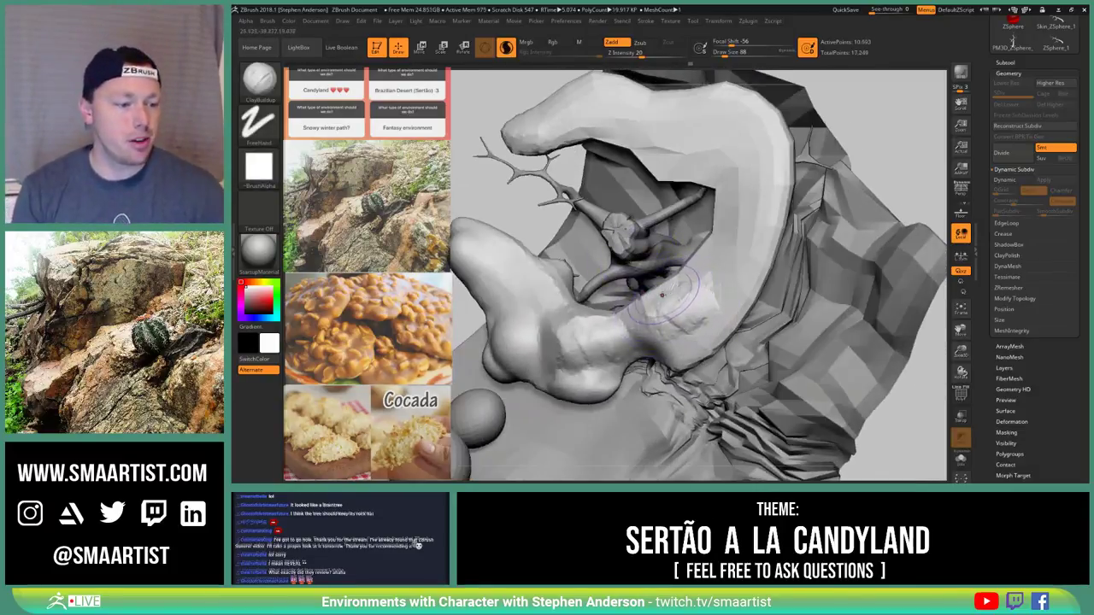
# Smooth the canopy's bend and farther arm at draw size 88, and add clay along the farther arm
pyautogui.moveTo(662, 267); pyautogui.dragTo(697, 211, button='right')
pyautogui.keyDown('shift'); pyautogui.moveTo(709, 211); pyautogui.dragTo(567, 176); pyautogui.keyUp('shift')
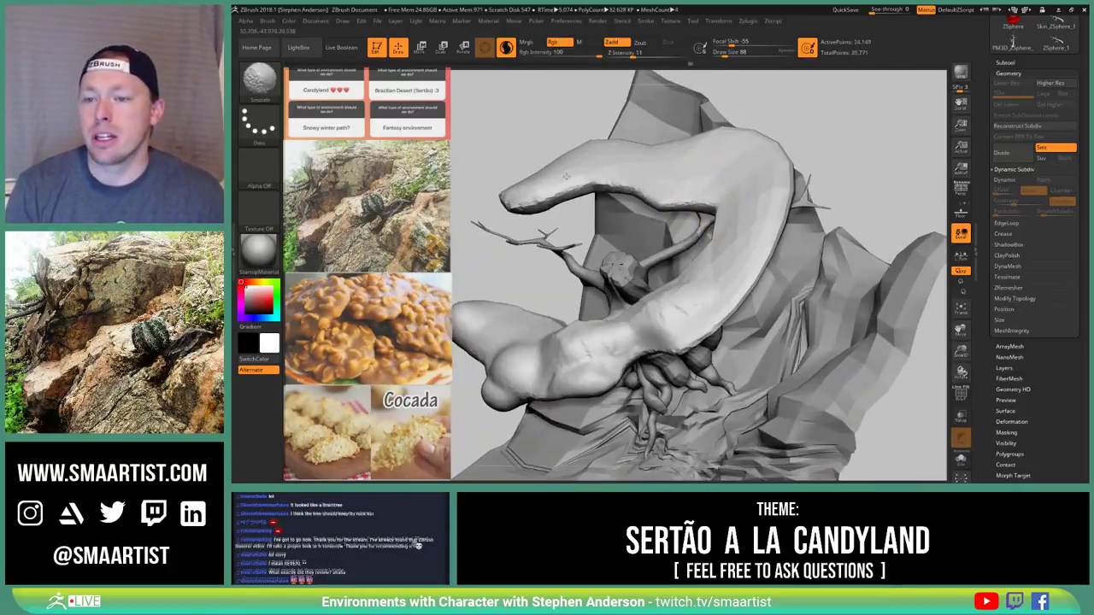
pyautogui.moveTo(697, 268)
pyautogui.mouseDown(button='right')
pyautogui.moveTo(741, 201)
pyautogui.moveTo(734, 186)
pyautogui.mouseUp(button='right')
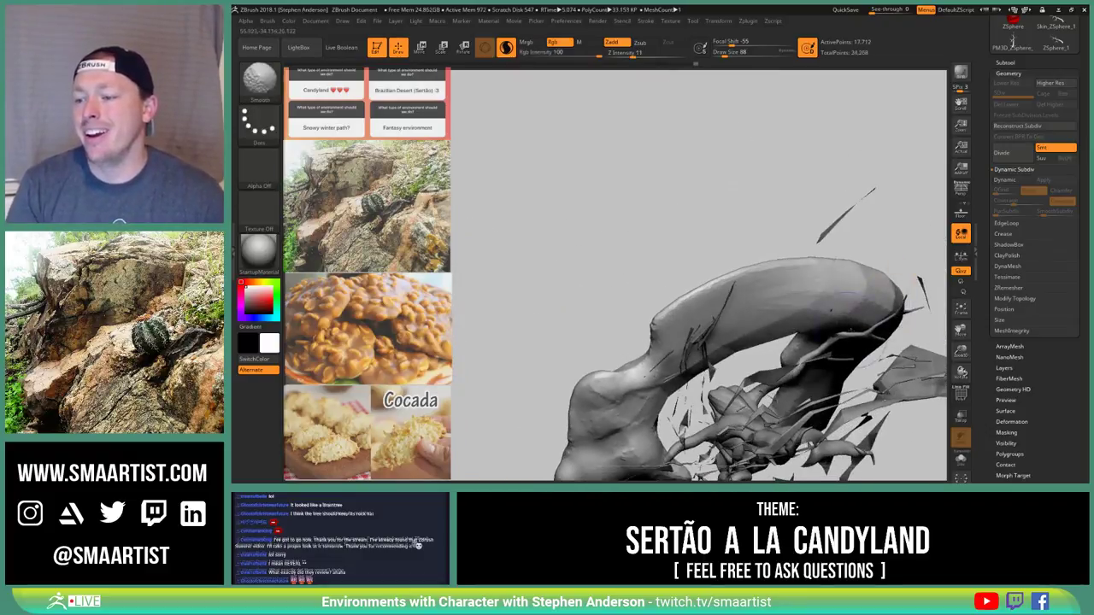
pyautogui.moveTo(851, 295); pyautogui.dragTo(834, 255)
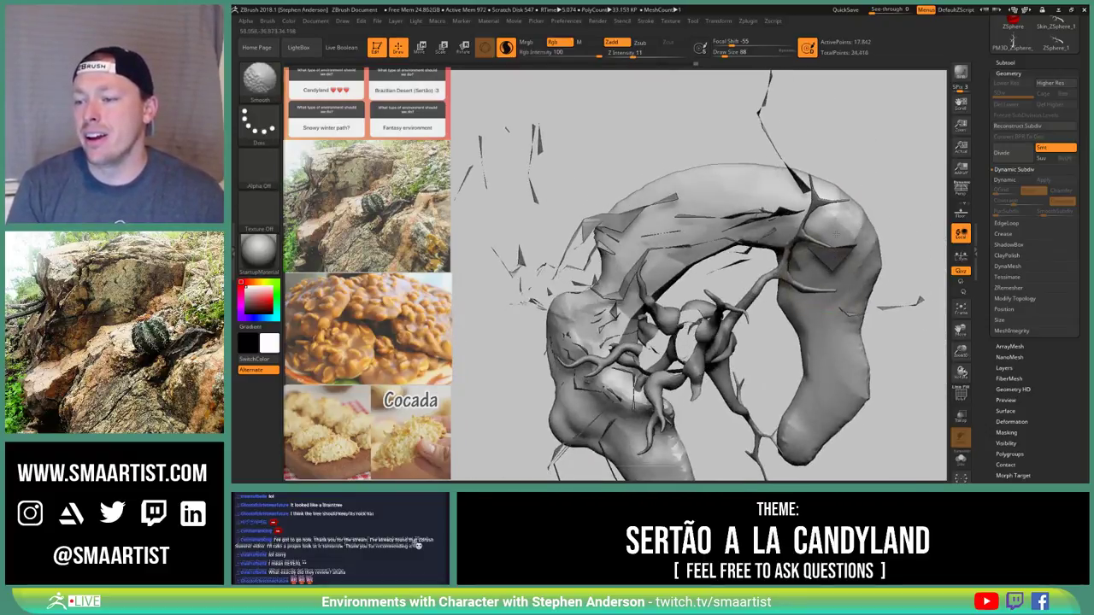
pyautogui.moveTo(804, 214)
pyautogui.mouseDown(button='right')
pyautogui.moveTo(709, 185)
pyautogui.moveTo(809, 244)
pyautogui.moveTo(709, 351)
pyautogui.mouseUp(button='right')
pyautogui.moveTo(726, 325); pyautogui.dragTo(720, 276)
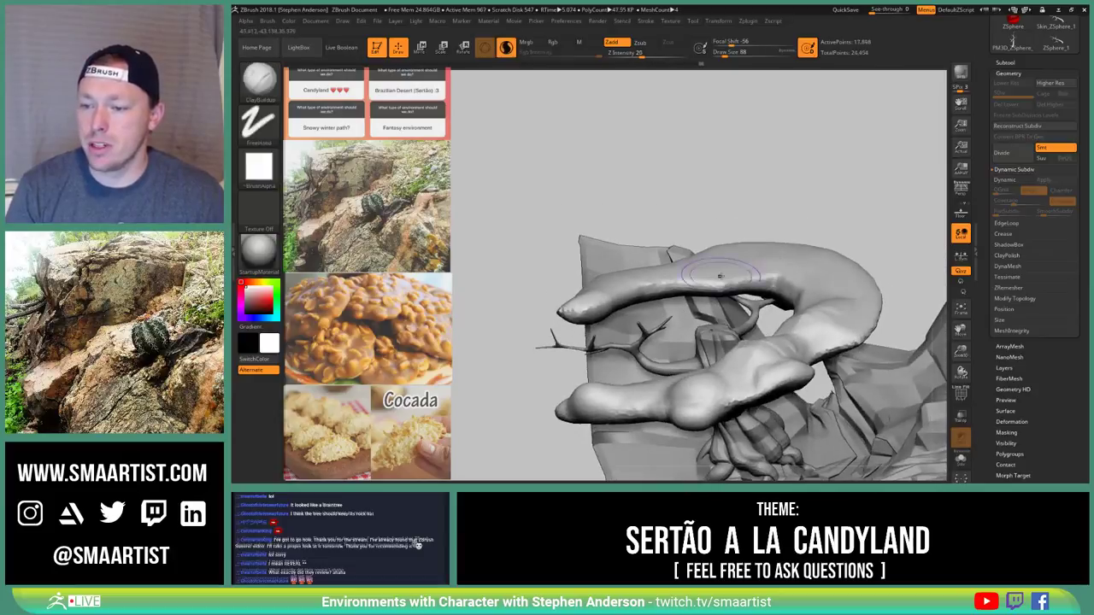
# Puff rounded lobes around the canopy's bend and along the farther arm to its tip with the Inflate brush at draw size 88
pyautogui.press('b')
pyautogui.press('i')
pyautogui.press('n')
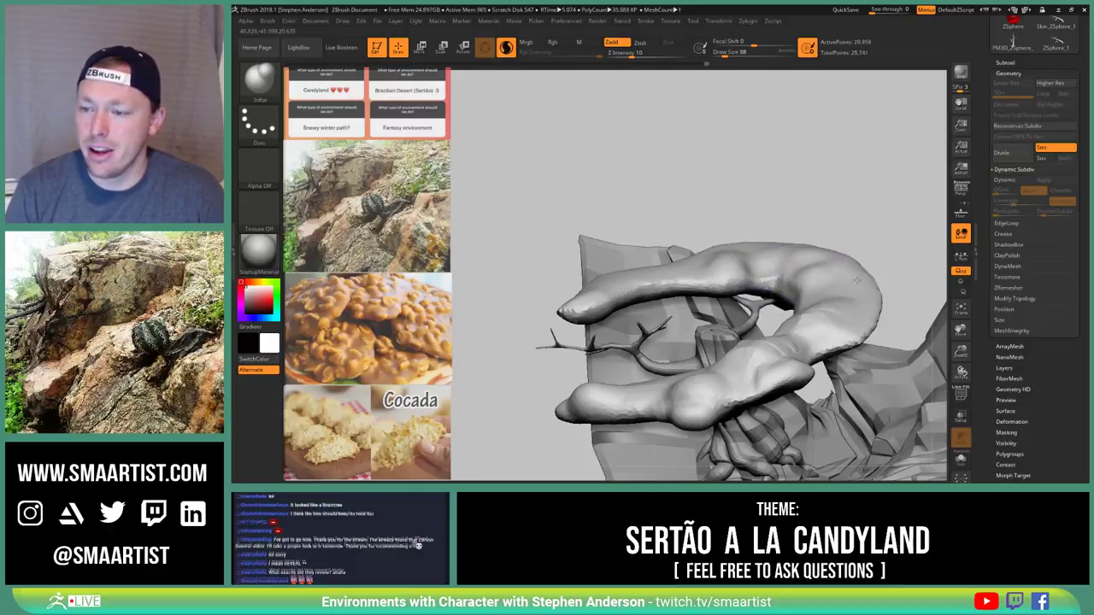
pyautogui.moveTo(840, 249); pyautogui.dragTo(789, 310)
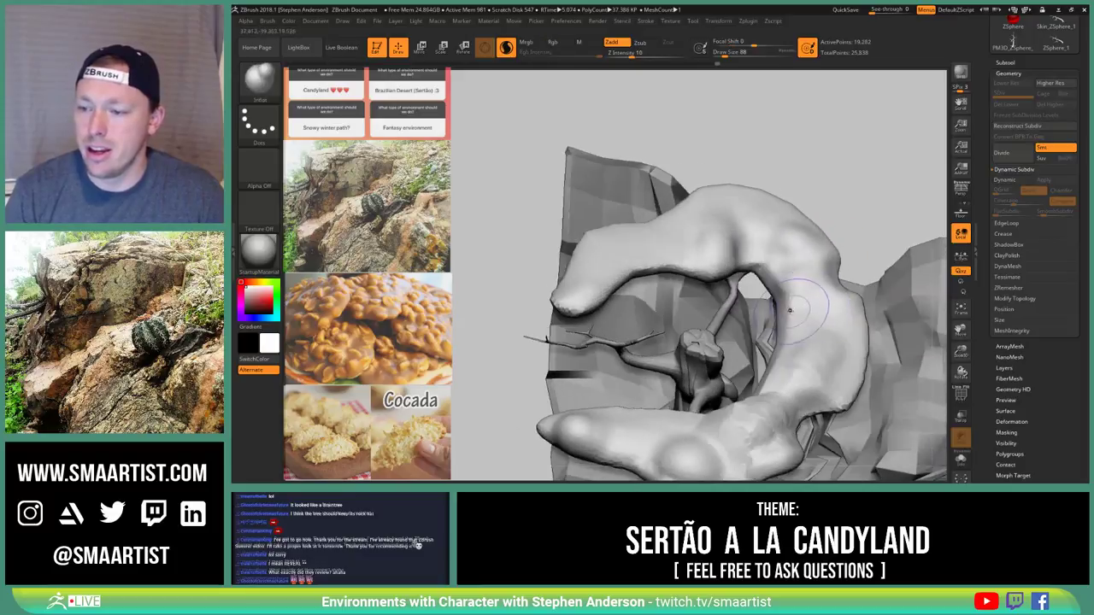
pyautogui.moveTo(780, 308)
pyautogui.mouseDown(button='right')
pyautogui.moveTo(822, 301)
pyautogui.moveTo(774, 320)
pyautogui.mouseUp(button='right')
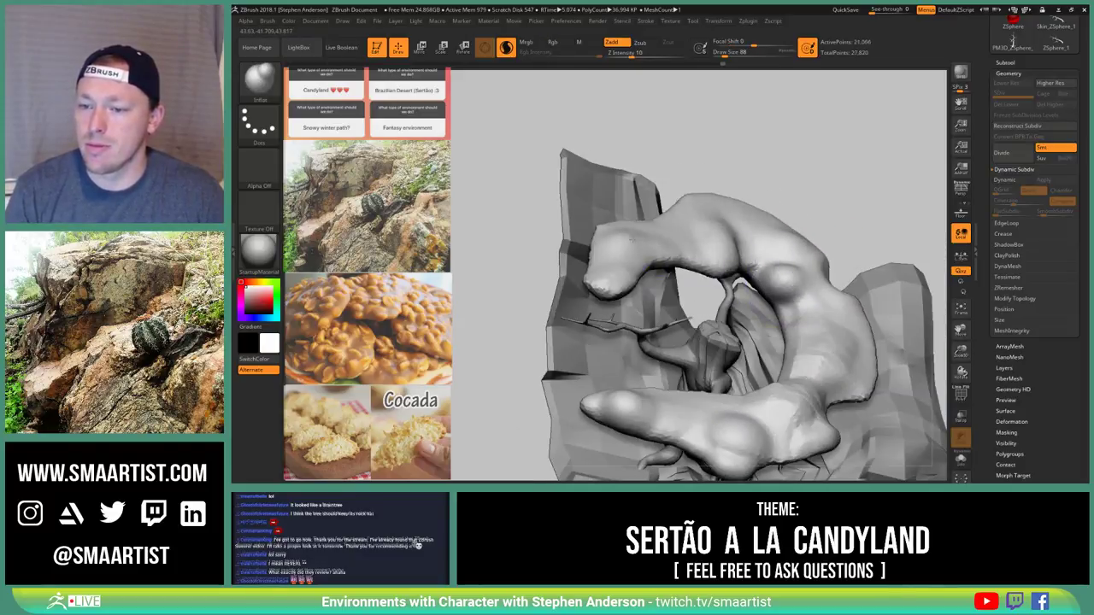
pyautogui.moveTo(646, 250); pyautogui.dragTo(612, 261)
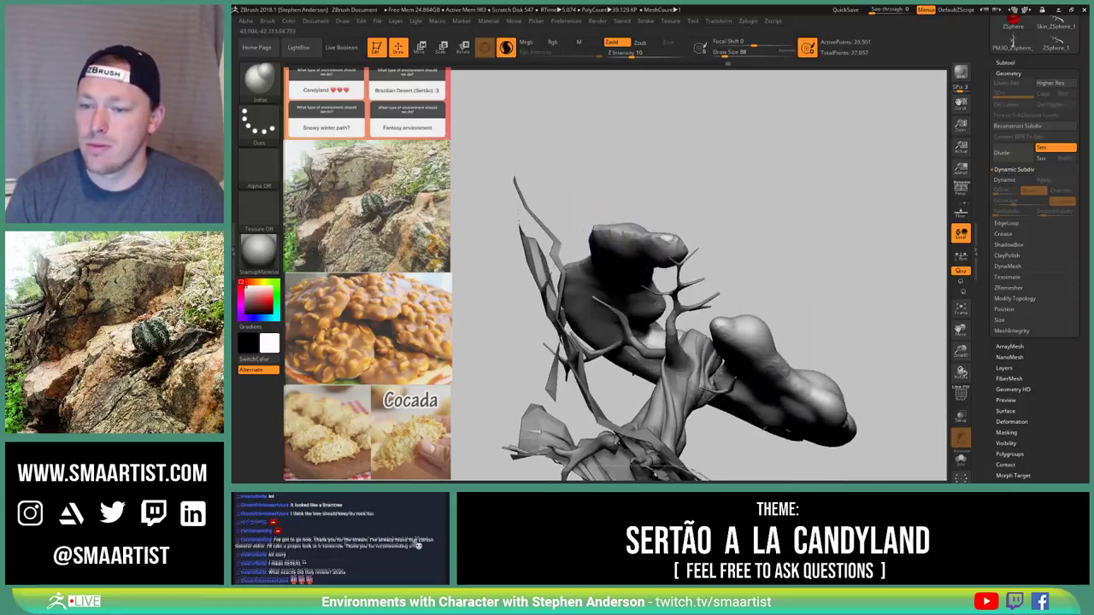
pyautogui.moveTo(615, 204)
pyautogui.mouseDown()
pyautogui.moveTo(691, 234)
pyautogui.moveTo(706, 267)
pyautogui.moveTo(726, 243)
pyautogui.moveTo(774, 262)
pyautogui.moveTo(710, 279)
pyautogui.moveTo(716, 272)
pyautogui.moveTo(727, 285)
pyautogui.mouseUp()
pyautogui.moveTo(763, 408); pyautogui.dragTo(786, 306)
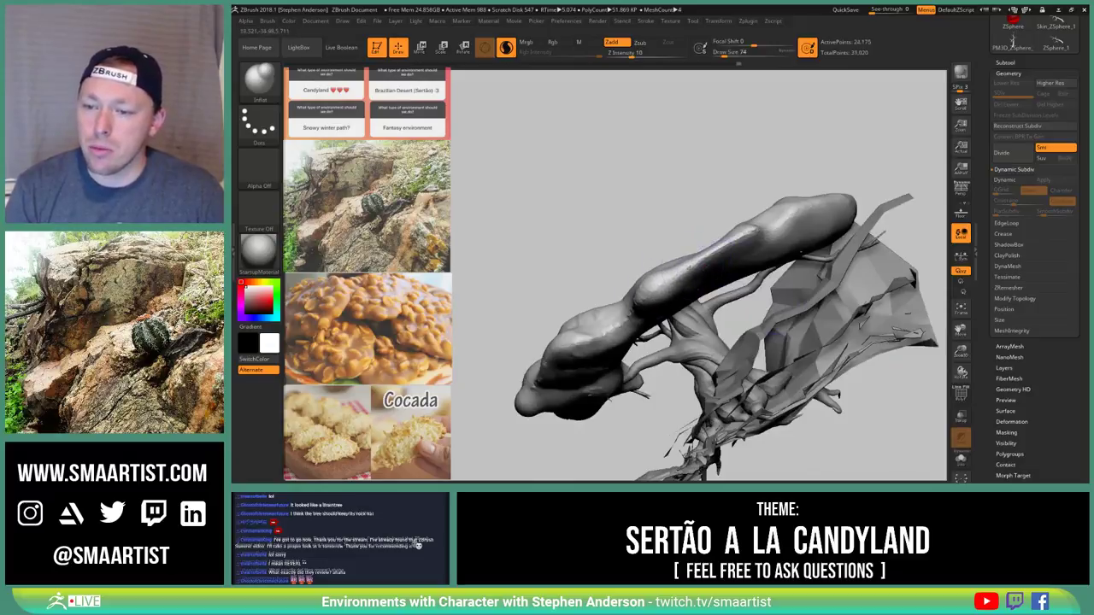
# Puff up the canopy's long narrow section between the rounded lobes with the Inflate brush at draw size 74
pyautogui.moveTo(748, 250); pyautogui.dragTo(698, 279)
pyautogui.moveTo(686, 291); pyautogui.dragTo(757, 283, button='right')
pyautogui.moveTo(757, 283); pyautogui.dragTo(825, 279)
pyautogui.moveTo(742, 301); pyautogui.dragTo(660, 299, button='right')
# Duplicate the canopy as a smaller, rotated horseshoe above the original, and reshape the copy with the Move brush
pyautogui.press('w')
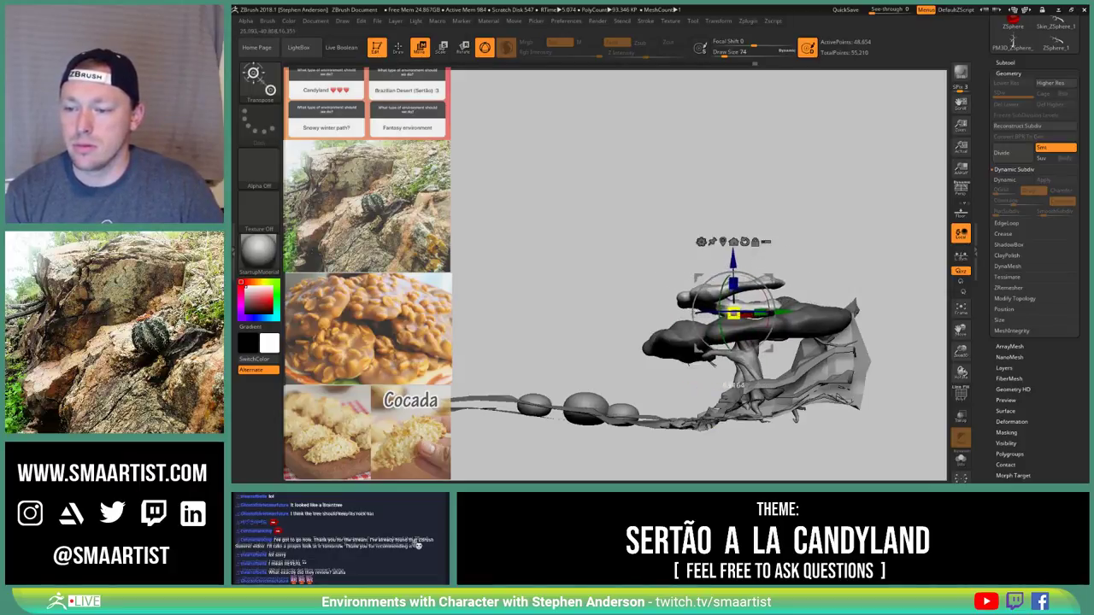
pyautogui.moveTo(611, 265); pyautogui.dragTo(766, 351)
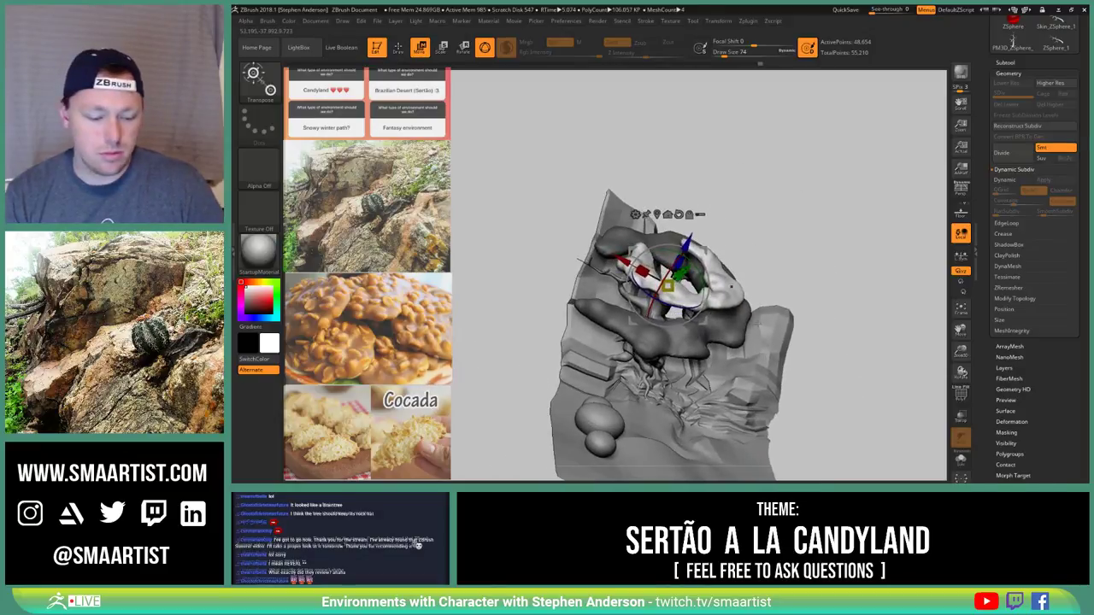
pyautogui.press('b')
pyautogui.press('m')
pyautogui.press('v')
pyautogui.moveTo(735, 290); pyautogui.dragTo(754, 360, button='right')
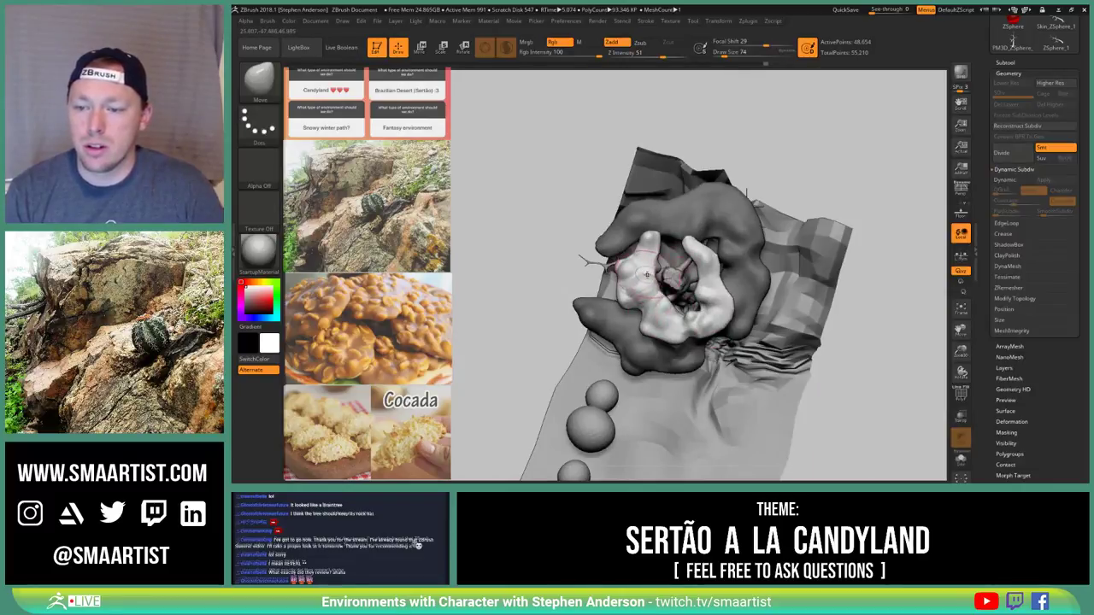
pyautogui.moveTo(678, 309); pyautogui.dragTo(695, 274, button='right')
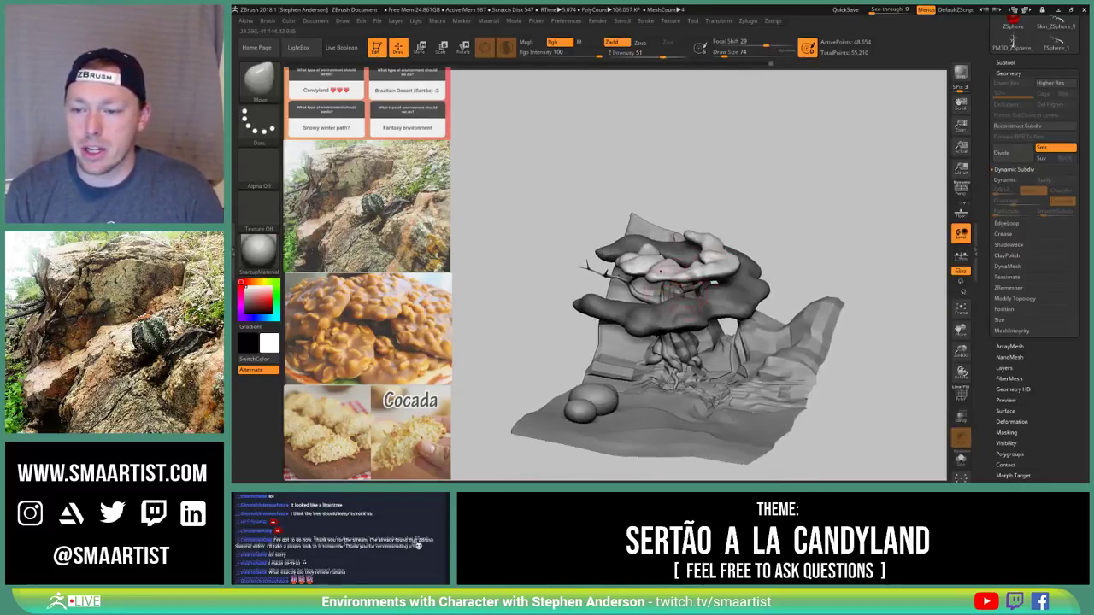
pyautogui.moveTo(661, 271)
pyautogui.mouseDown()
pyautogui.moveTo(733, 239)
pyautogui.moveTo(723, 241)
pyautogui.mouseUp()
pyautogui.press('s')
pyautogui.moveTo(723, 241); pyautogui.dragTo(696, 279, button='right')
# Cut off the upper copy's arm beside the lower canopy's bend with TrimCurve, and smooth the cut at draw size 67
pyautogui.hotkey('ctrl', 'shift')
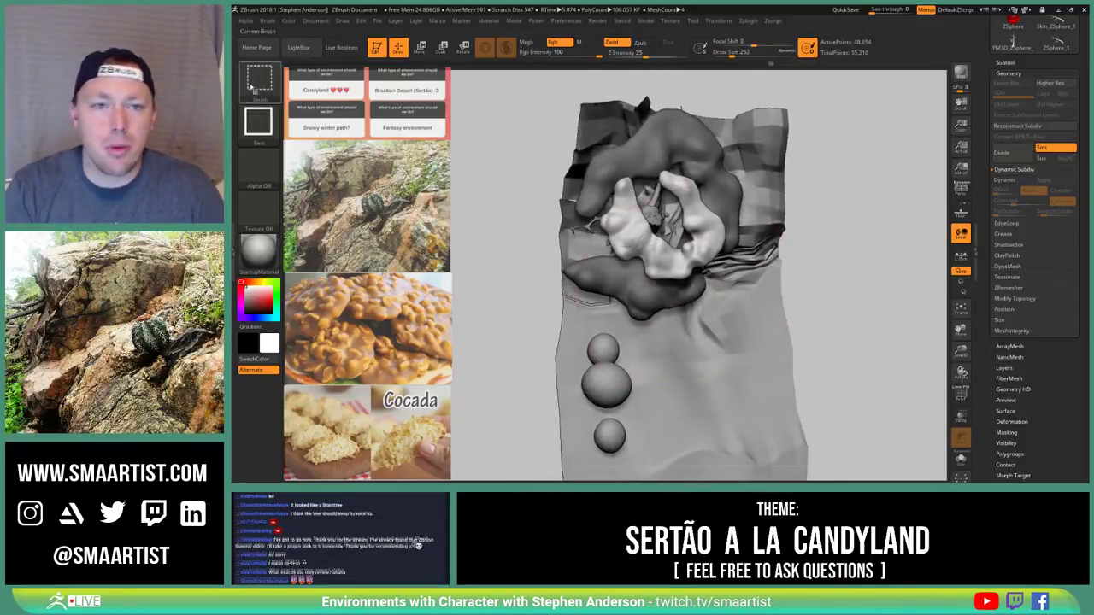
pyautogui.keyDown('ctrl'); pyautogui.keyDown('shift'); pyautogui.click(257, 82); pyautogui.keyUp('shift'); pyautogui.keyUp('ctrl')
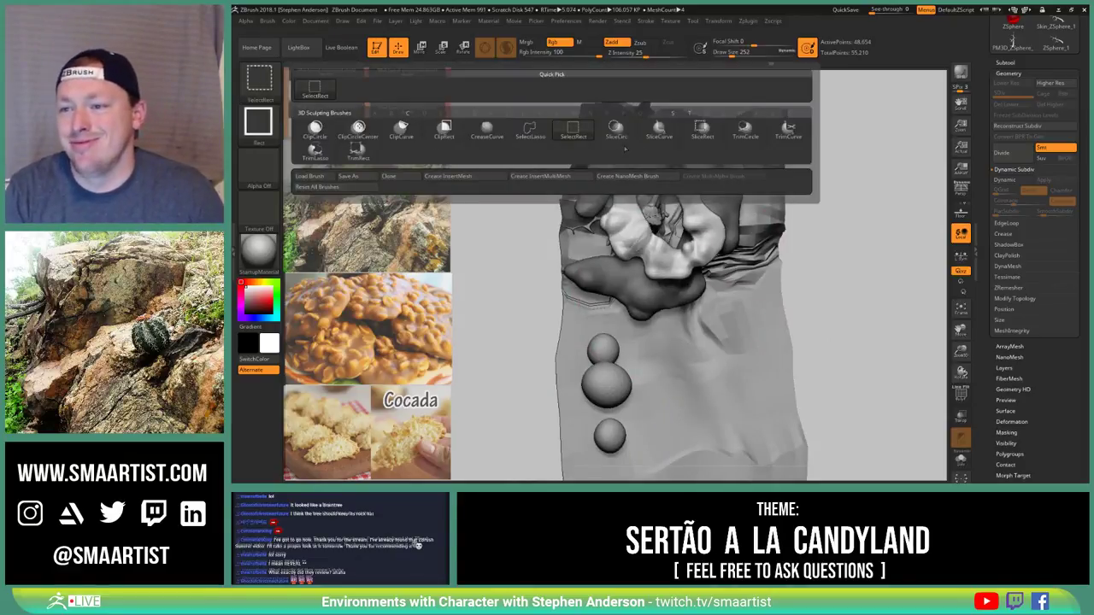
pyautogui.click(803, 133)
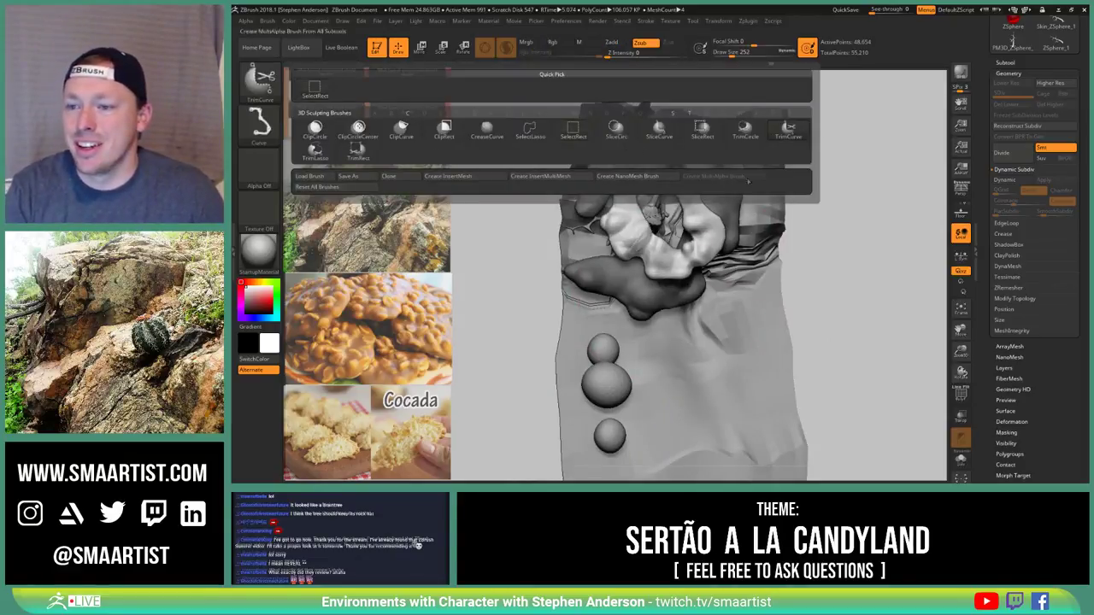
pyautogui.keyDown('ctrl'); pyautogui.keyDown('shift'); pyautogui.moveTo(766, 355); pyautogui.dragTo(767, 356); pyautogui.keyUp('shift'); pyautogui.keyUp('ctrl')
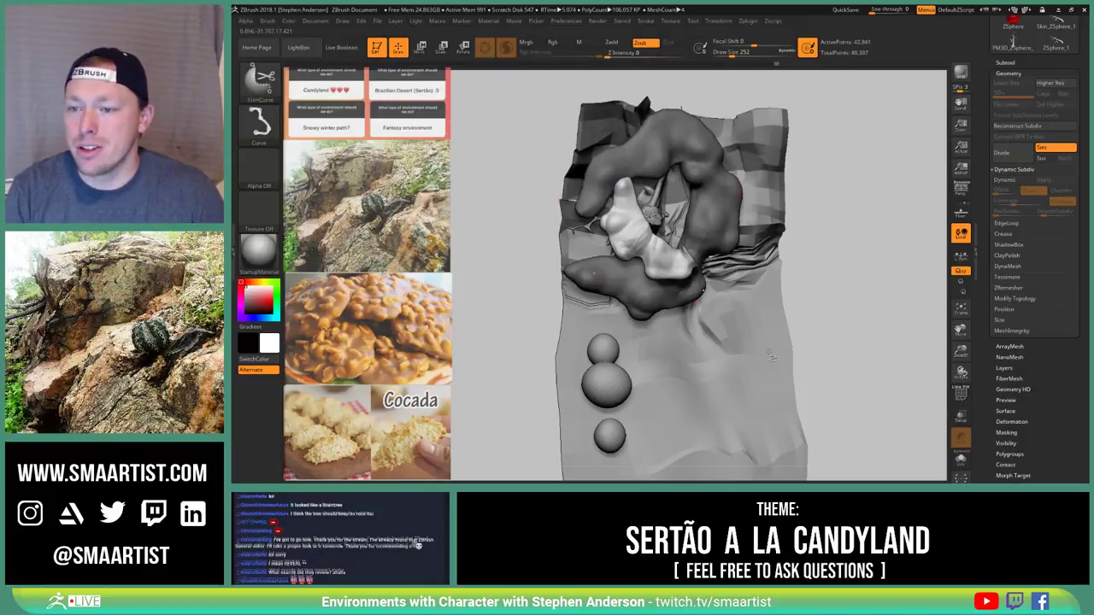
pyautogui.moveTo(795, 365)
pyautogui.mouseDown(button='right')
pyautogui.moveTo(682, 364)
pyautogui.moveTo(642, 346)
pyautogui.moveTo(709, 321)
pyautogui.mouseUp(button='right')
pyautogui.moveTo(708, 322); pyautogui.dragTo(688, 303)
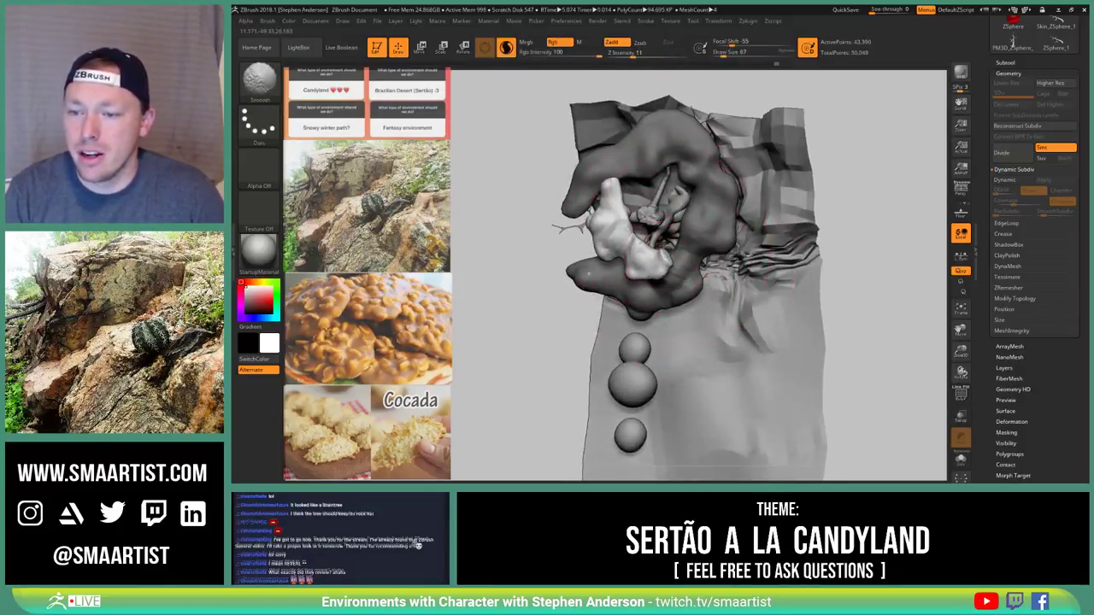
pyautogui.moveTo(729, 385); pyautogui.dragTo(635, 256, button='right')
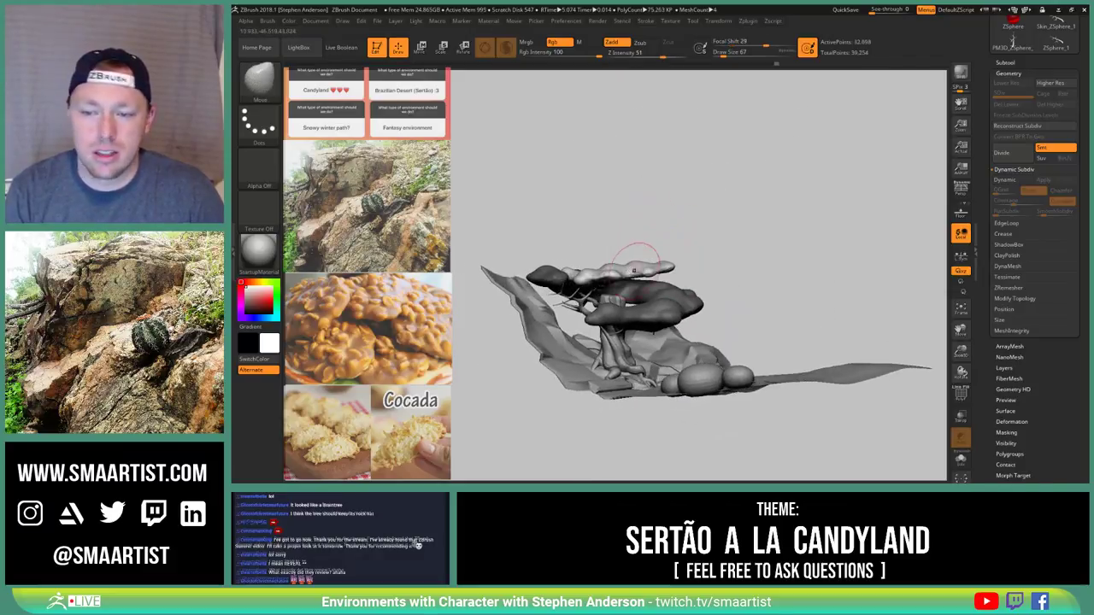
# Scale and adjust the remaining upper foliage piece over the canopy's opening, and turn on the polyframe display
pyautogui.press('e')
pyautogui.moveTo(646, 250); pyautogui.dragTo(622, 268)
pyautogui.moveTo(622, 268); pyautogui.dragTo(708, 369, button='right')
pyautogui.keyDown('ctrl'); pyautogui.moveTo(707, 369); pyautogui.dragTo(706, 403, button='right'); pyautogui.keyUp('ctrl')
pyautogui.moveTo(706, 403)
pyautogui.mouseDown()
pyautogui.moveTo(790, 425)
pyautogui.moveTo(741, 340)
pyautogui.mouseUp()
pyautogui.moveTo(566, 431)
pyautogui.keyDown('ctrl'); pyautogui.keyDown('shift'); pyautogui.mouseDown()
pyautogui.moveTo(758, 324)
pyautogui.moveTo(773, 265)
pyautogui.moveTo(573, 442)
pyautogui.mouseUp(); pyautogui.keyUp('shift'); pyautogui.keyUp('ctrl')
pyautogui.hotkey('shift', 'f')
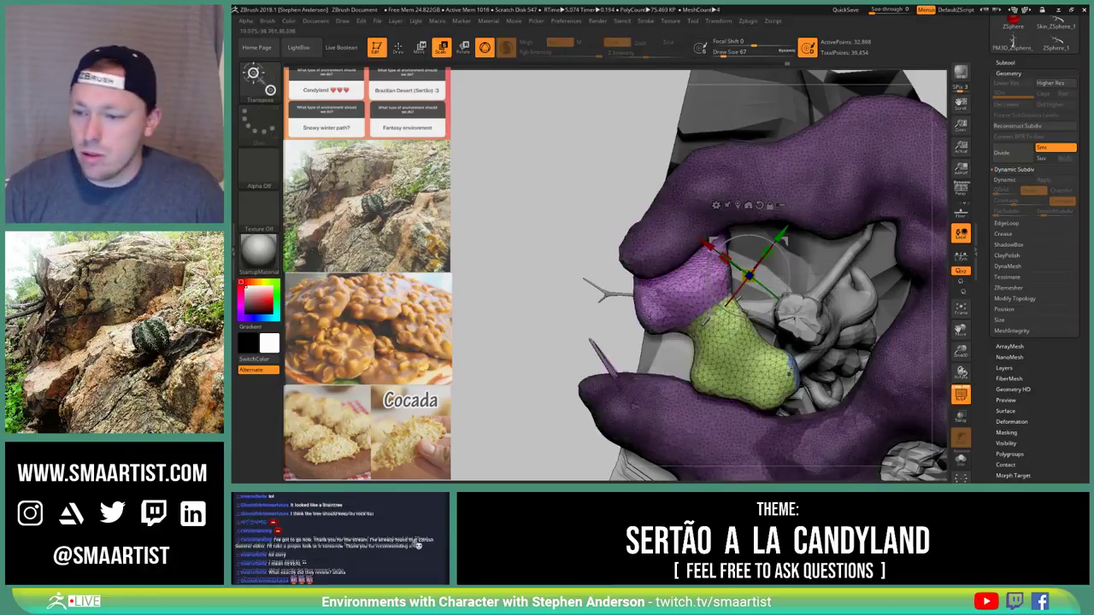
pyautogui.keyDown('ctrl'); pyautogui.moveTo(530, 256); pyautogui.dragTo(568, 294); pyautogui.keyUp('ctrl')
pyautogui.keyDown('ctrl'); pyautogui.moveTo(774, 453); pyautogui.dragTo(792, 370, button='right'); pyautogui.keyUp('ctrl')
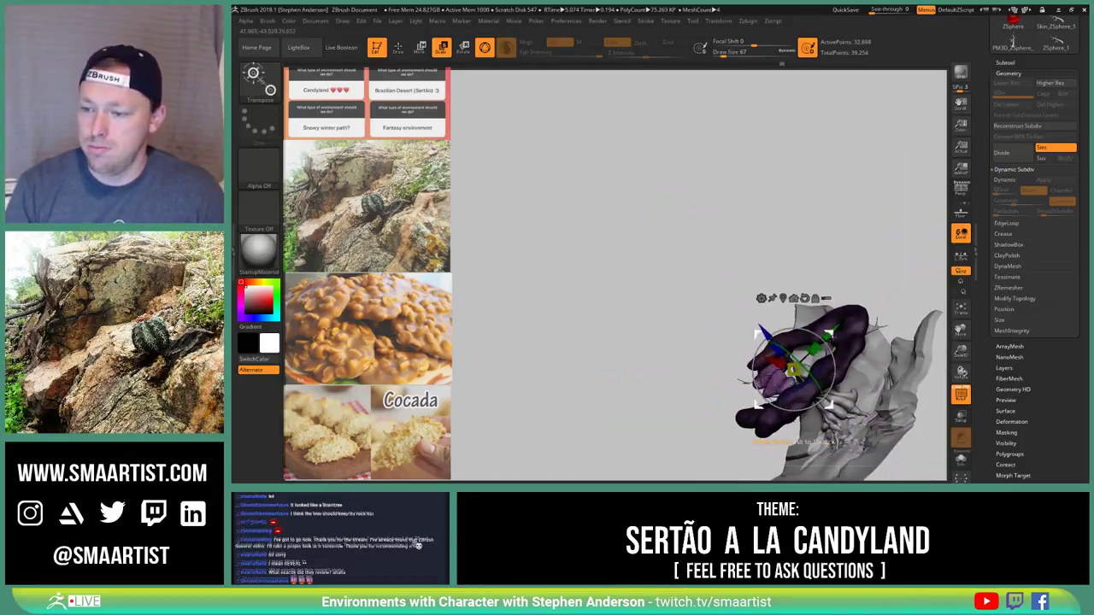
# Undo the trial scaling and move the small foliage piece well clear of the canopy into empty space
pyautogui.moveTo(830, 333); pyautogui.dragTo(751, 204)
pyautogui.hotkey('ctrl', 'z')
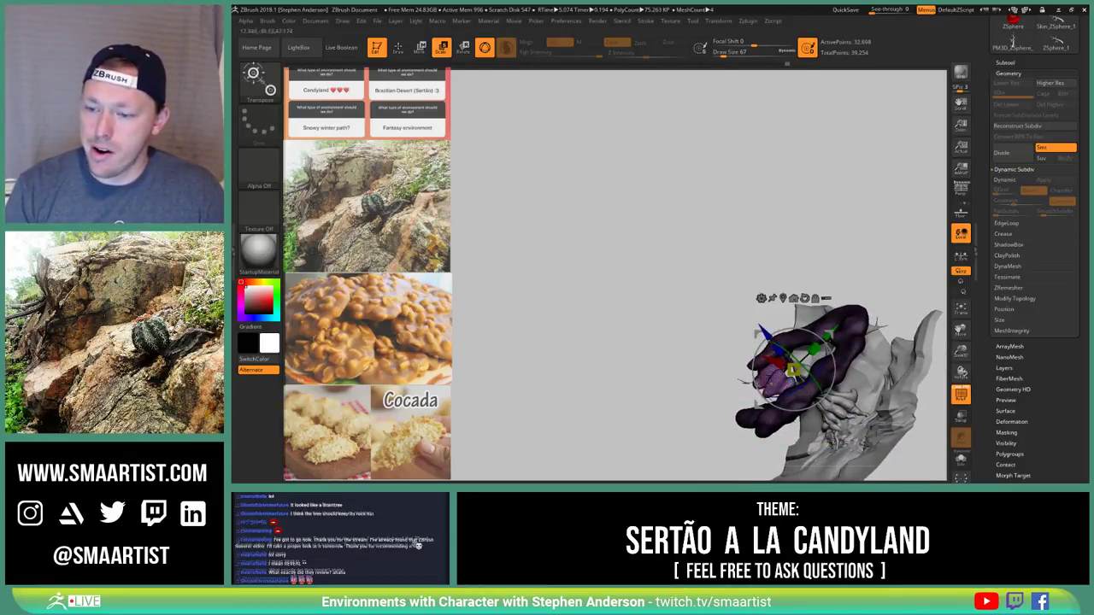
pyautogui.press('ctrl')
pyautogui.moveTo(759, 402)
pyautogui.keyDown('ctrl'); pyautogui.mouseDown()
pyautogui.moveTo(572, 463)
pyautogui.moveTo(574, 453)
pyautogui.mouseUp(); pyautogui.keyUp('ctrl')
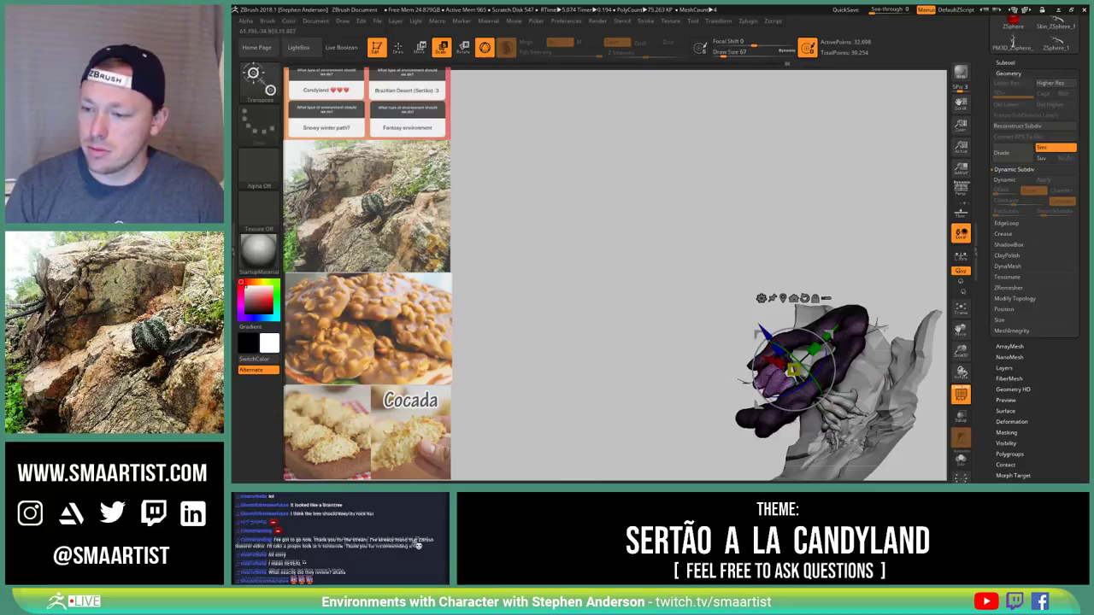
pyautogui.moveTo(793, 367); pyautogui.dragTo(655, 244)
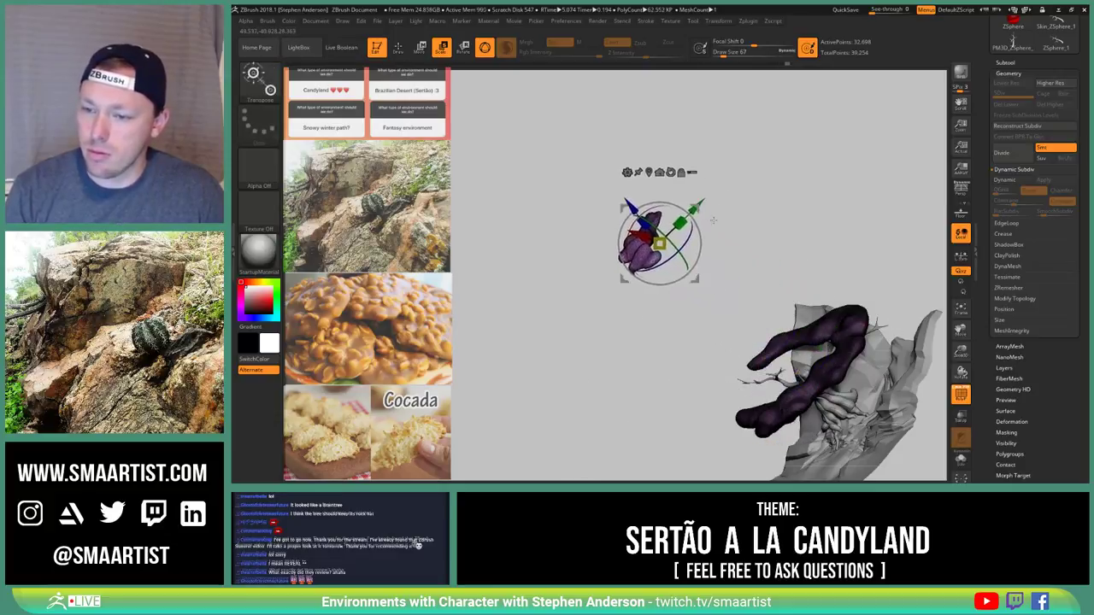
pyautogui.moveTo(777, 220)
pyautogui.mouseDown()
pyautogui.moveTo(762, 250)
pyautogui.moveTo(796, 190)
pyautogui.moveTo(791, 174)
pyautogui.mouseUp()
# Cut a section off the separated foliage piece with TrimCurve, and smooth the remaining piece at draw size 170
pyautogui.hotkey('ctrl', 'shift')
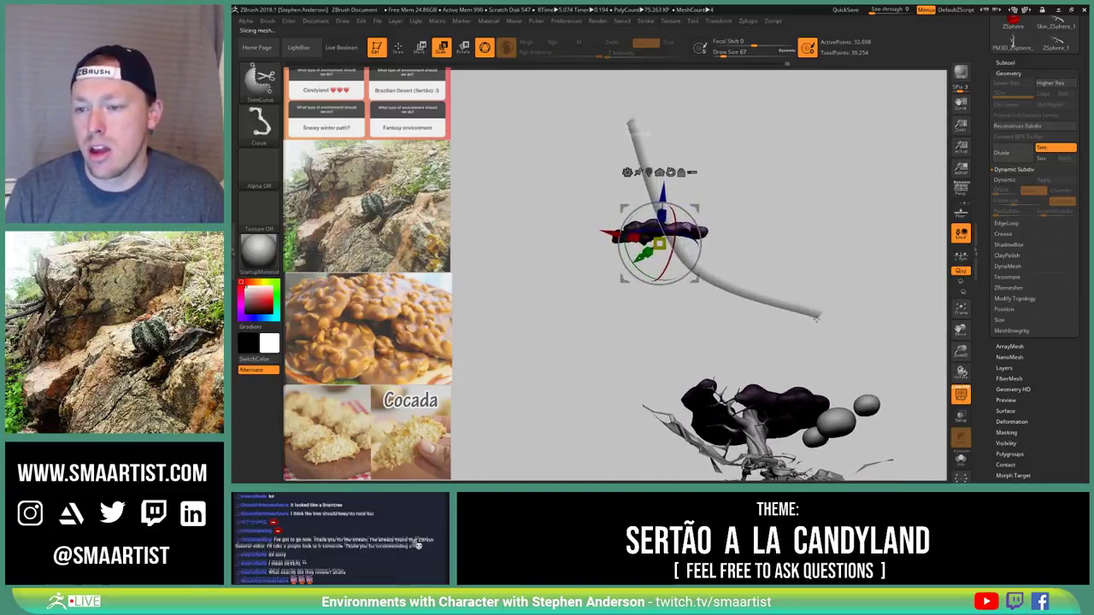
pyautogui.moveTo(809, 238)
pyautogui.mouseDown()
pyautogui.moveTo(823, 285)
pyautogui.moveTo(814, 206)
pyautogui.moveTo(842, 271)
pyautogui.moveTo(845, 181)
pyautogui.moveTo(752, 207)
pyautogui.mouseUp()
pyautogui.press('ctrl')
pyautogui.press('q')
pyautogui.press('shift')
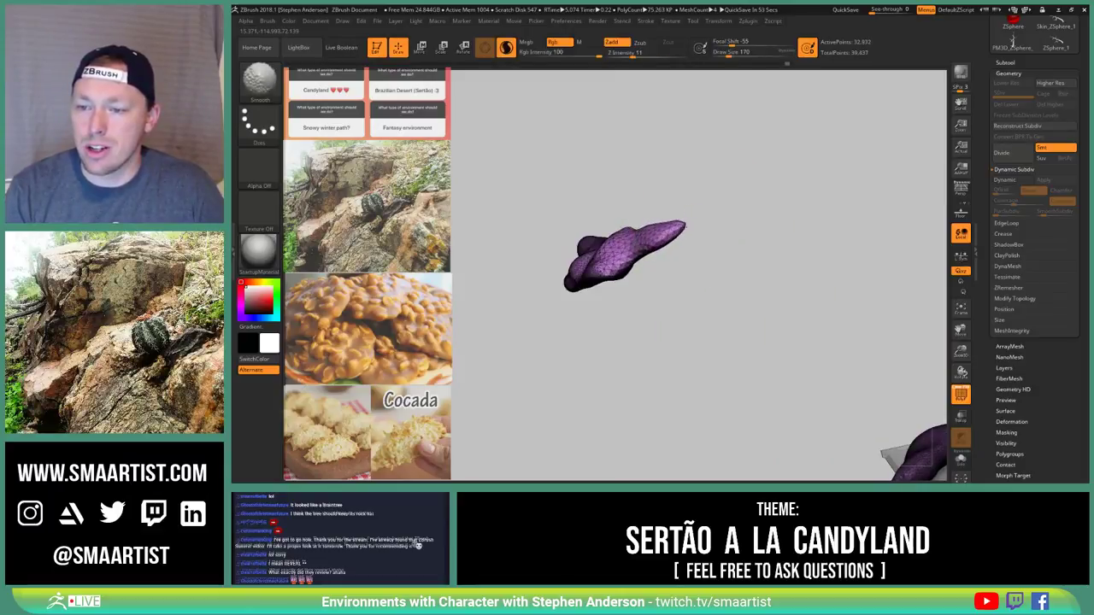
pyautogui.moveTo(654, 243)
pyautogui.mouseDown()
pyautogui.moveTo(795, 257)
pyautogui.moveTo(847, 224)
pyautogui.mouseUp()
pyautogui.press('shift')
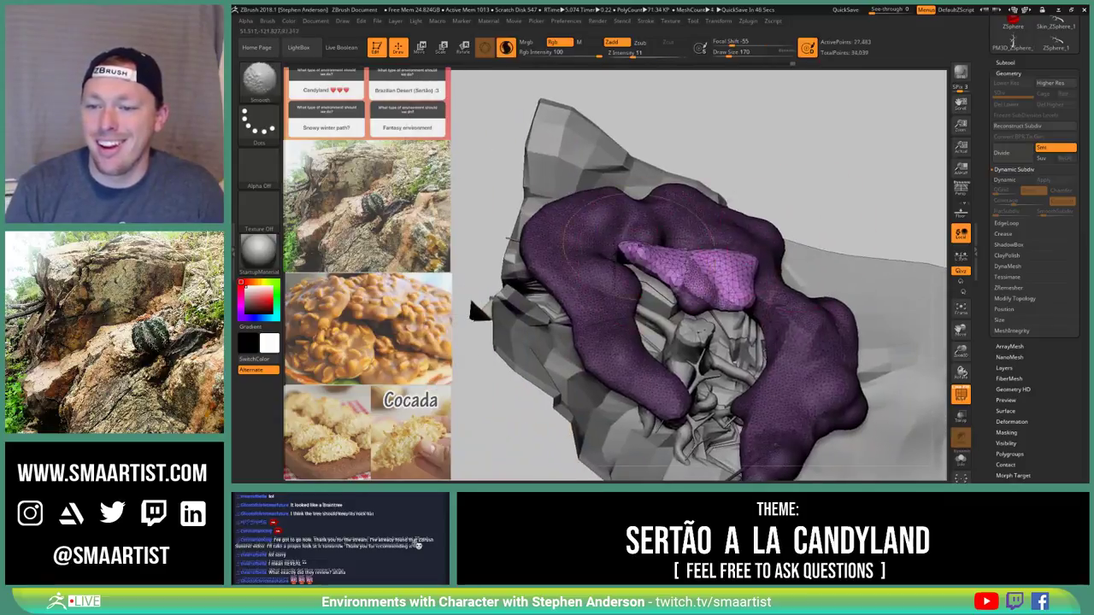
pyautogui.moveTo(640, 245); pyautogui.dragTo(694, 226)
# Move the trimmed foliage piece back into the canopy's opening beside one arm's tip
pyautogui.press('w')
pyautogui.keyDown('alt'); pyautogui.moveTo(711, 320); pyautogui.dragTo(804, 342); pyautogui.keyUp('alt')
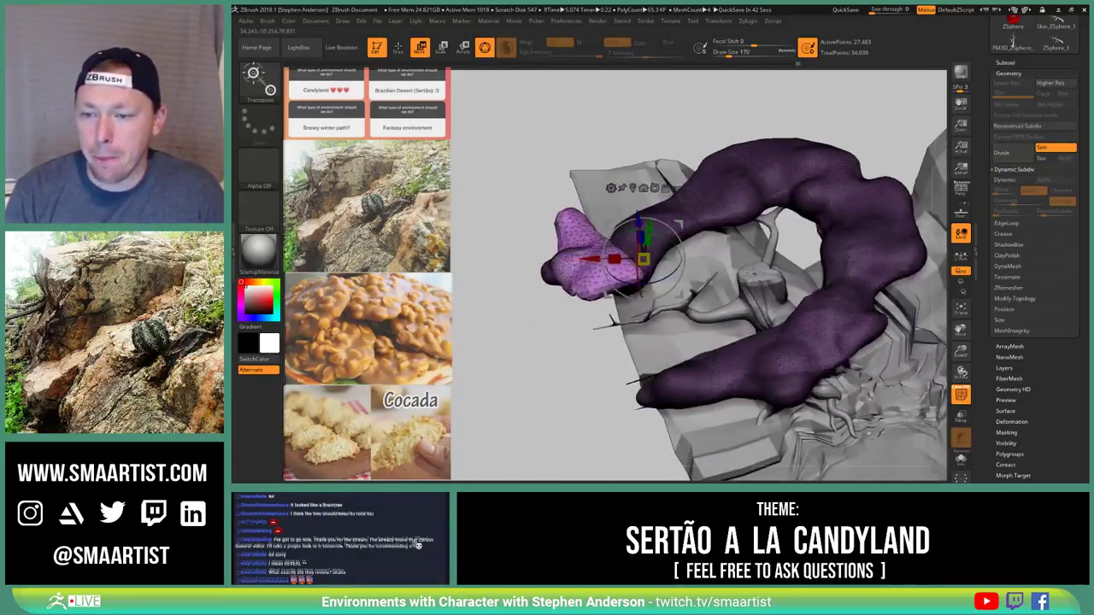
pyautogui.moveTo(680, 223); pyautogui.dragTo(742, 267)
pyautogui.moveTo(742, 268); pyautogui.dragTo(756, 316, button='right')
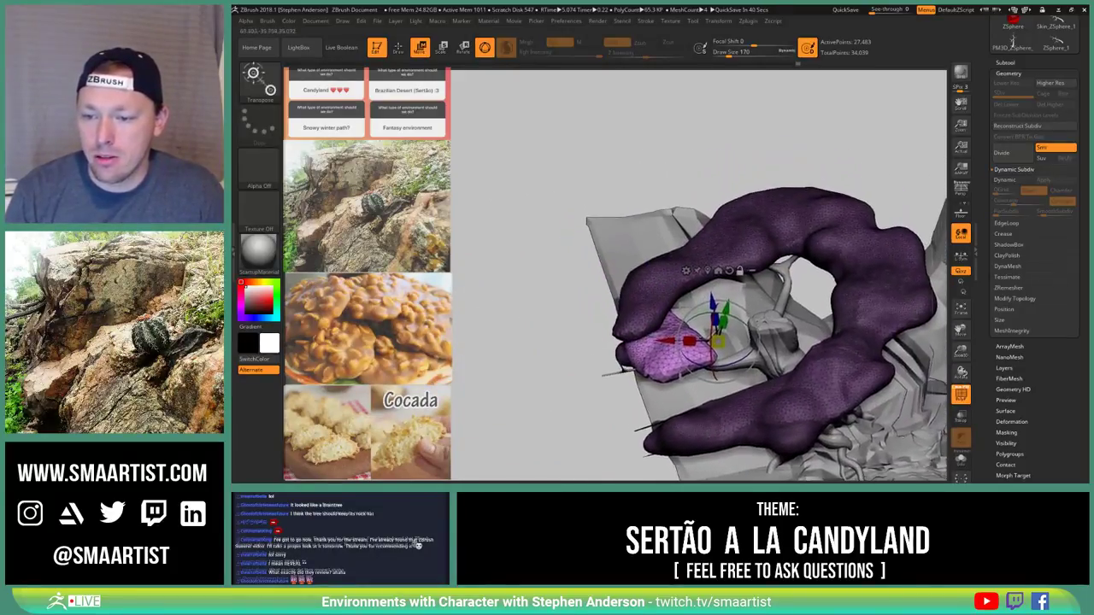
pyautogui.moveTo(756, 256); pyautogui.dragTo(765, 272)
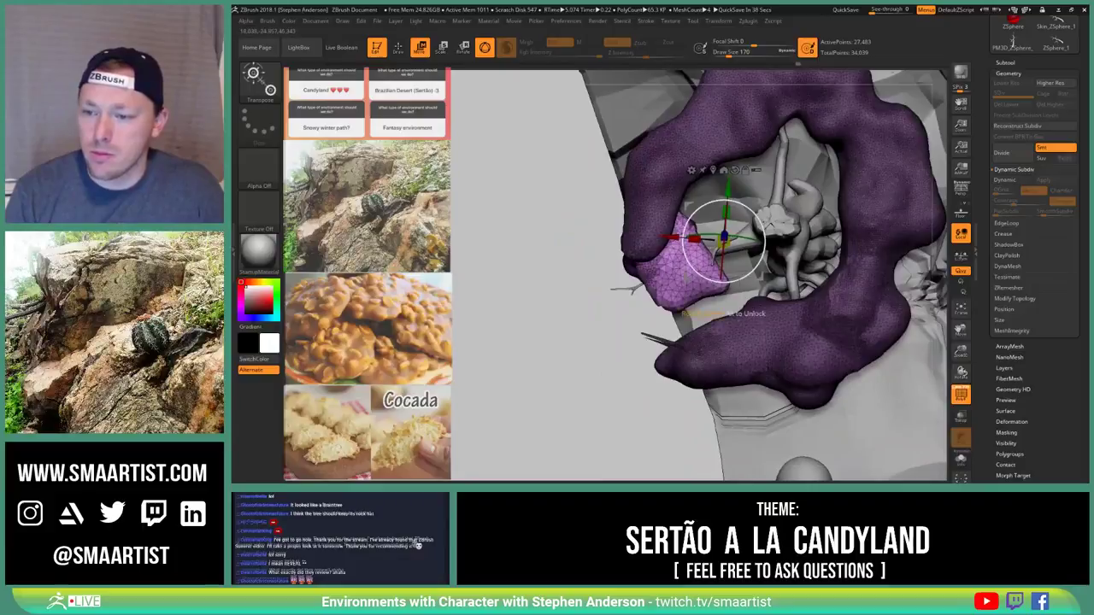
# Rotate the small foliage piece and raise it above the gap between the canopy's arm tips
pyautogui.moveTo(725, 239); pyautogui.dragTo(732, 361)
pyautogui.moveTo(733, 359); pyautogui.dragTo(818, 239, button='right')
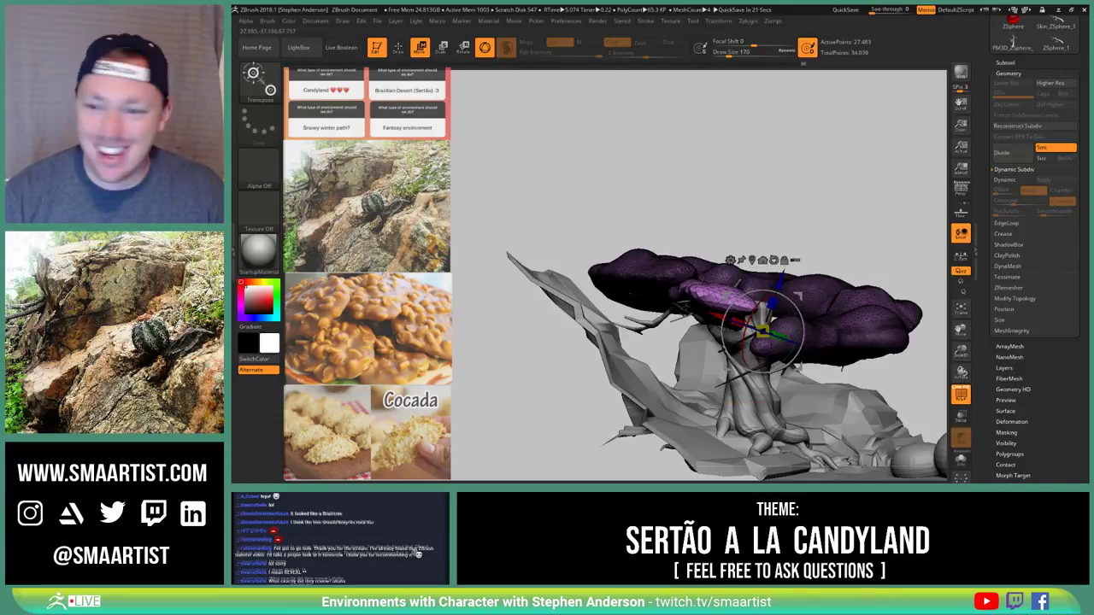
pyautogui.moveTo(769, 162); pyautogui.dragTo(598, 184)
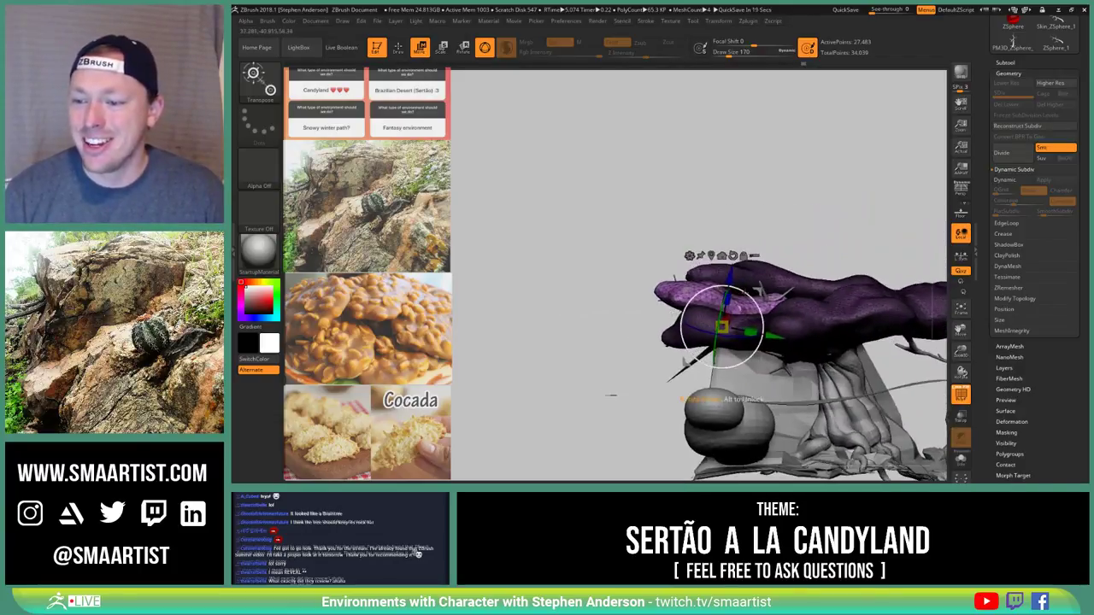
pyautogui.moveTo(720, 276); pyautogui.dragTo(721, 248)
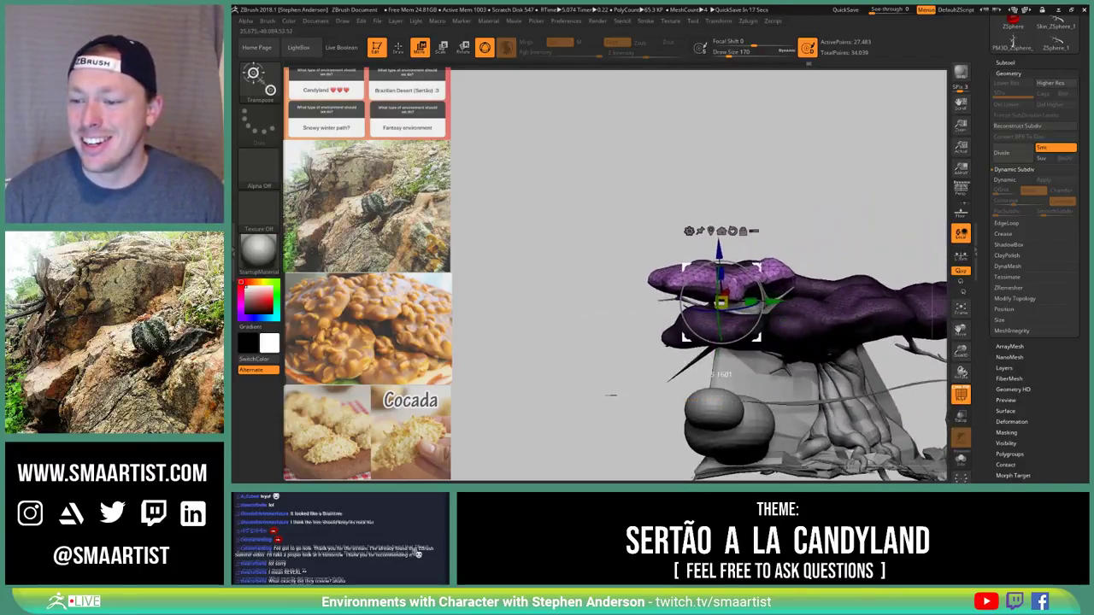
pyautogui.moveTo(581, 196); pyautogui.dragTo(590, 300)
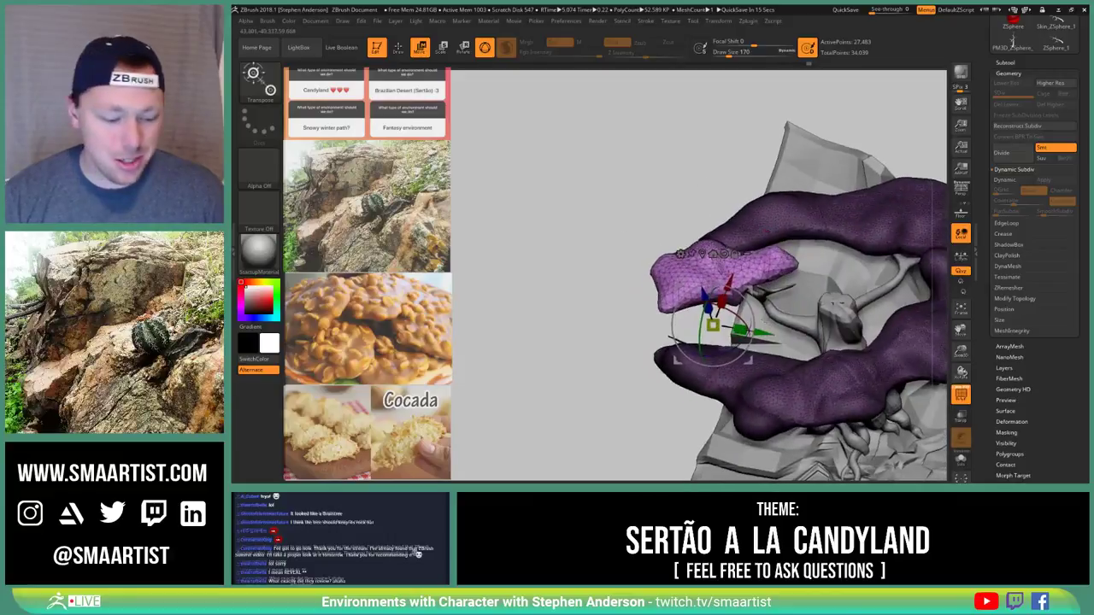
# Reshape the small foliage piece toward the neighbouring arm tip with the Move brush at draw size 170
pyautogui.press('b')
pyautogui.press('m')
pyautogui.press('v')
pyautogui.moveTo(590, 256)
pyautogui.mouseDown()
pyautogui.moveTo(605, 299)
pyautogui.moveTo(628, 235)
pyautogui.mouseUp()
pyautogui.moveTo(792, 297); pyautogui.dragTo(784, 265)
pyautogui.moveTo(643, 229)
pyautogui.mouseDown()
pyautogui.moveTo(652, 272)
pyautogui.moveTo(752, 312)
pyautogui.moveTo(837, 320)
pyautogui.moveTo(798, 306)
pyautogui.mouseUp()
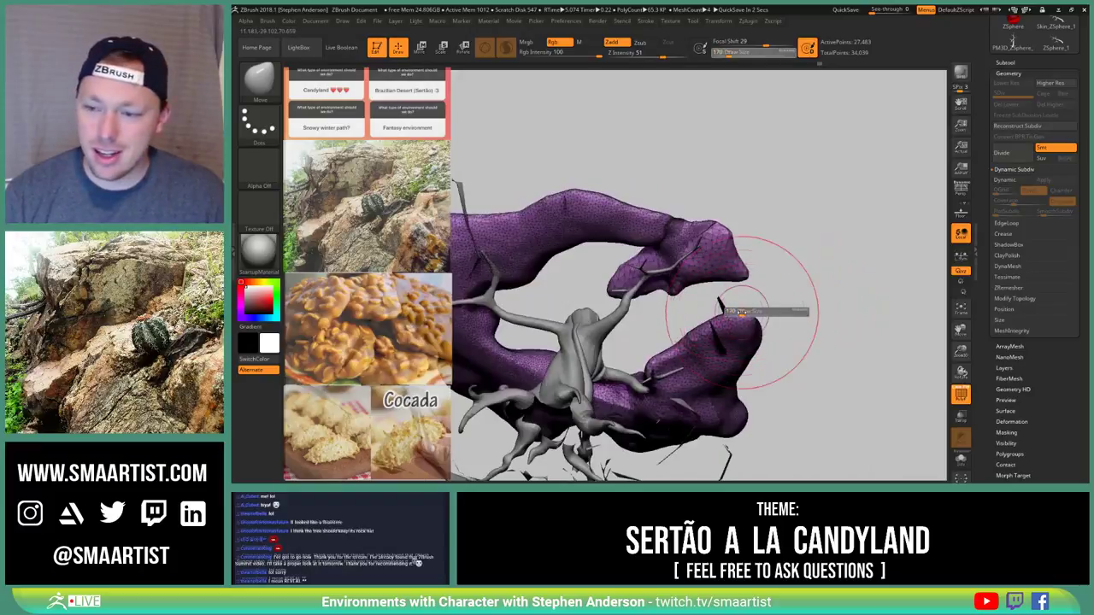
# Smooth the facing ends of the small foliage piece and the canopy arm at draw size 49
pyautogui.press('shift')
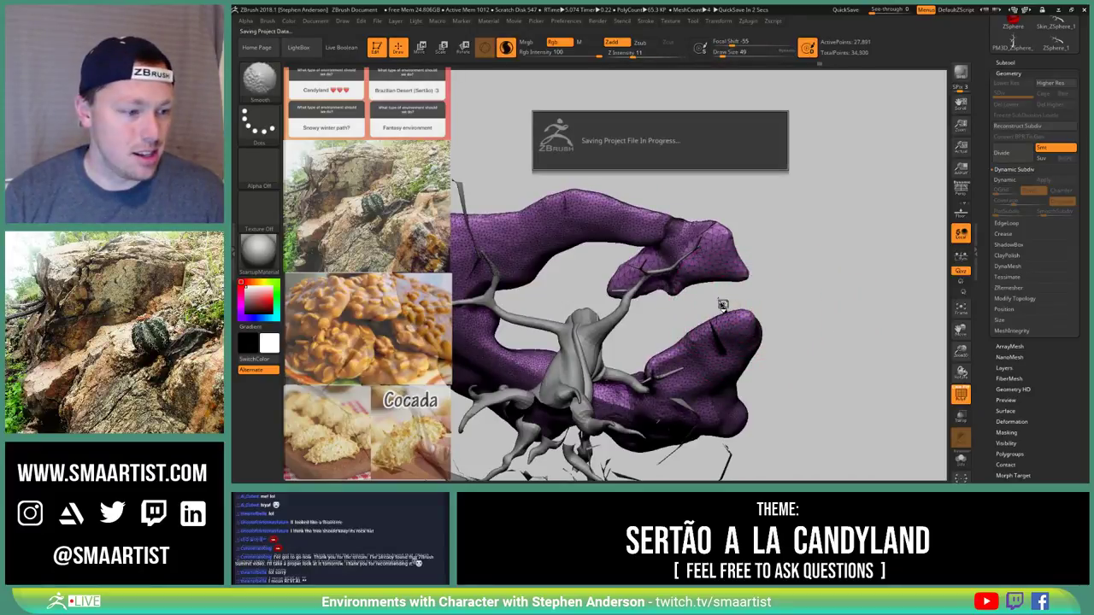
pyautogui.moveTo(726, 290); pyautogui.dragTo(746, 297)
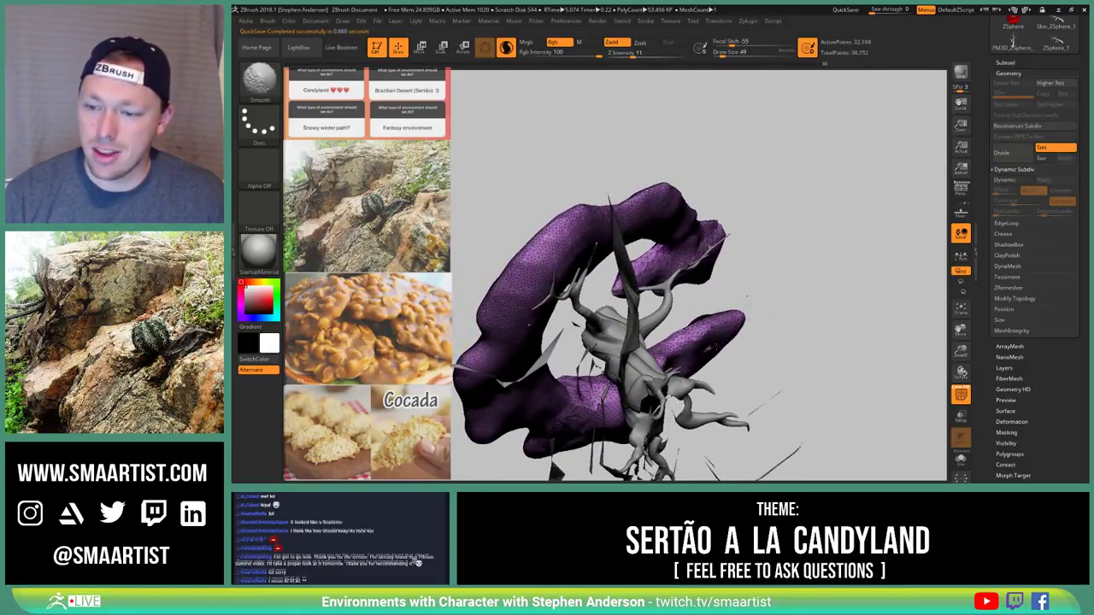
pyautogui.moveTo(757, 334); pyautogui.dragTo(701, 337)
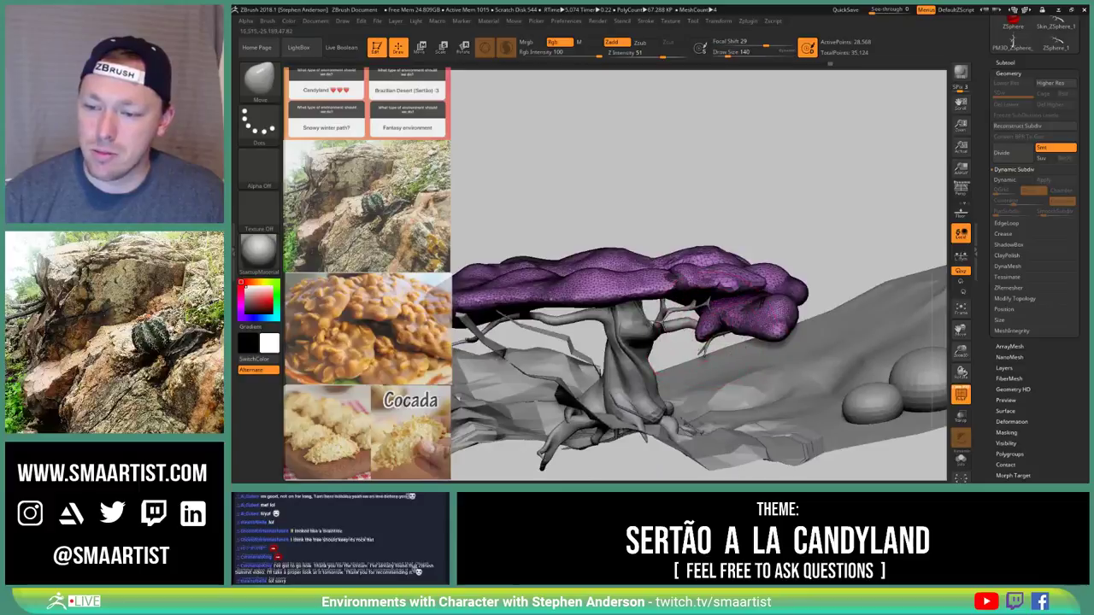
# Adjust the silhouette of the small foliage piece and the canopy's arm ends with the Move brush at draw size 140
pyautogui.moveTo(743, 342); pyautogui.dragTo(863, 342)
pyautogui.moveTo(755, 287); pyautogui.dragTo(821, 295)
pyautogui.moveTo(759, 256); pyautogui.dragTo(773, 325)
pyautogui.moveTo(486, 329); pyautogui.dragTo(469, 278)
pyautogui.keyDown('alt'); pyautogui.moveTo(795, 183); pyautogui.dragTo(941, 248); pyautogui.keyUp('alt')
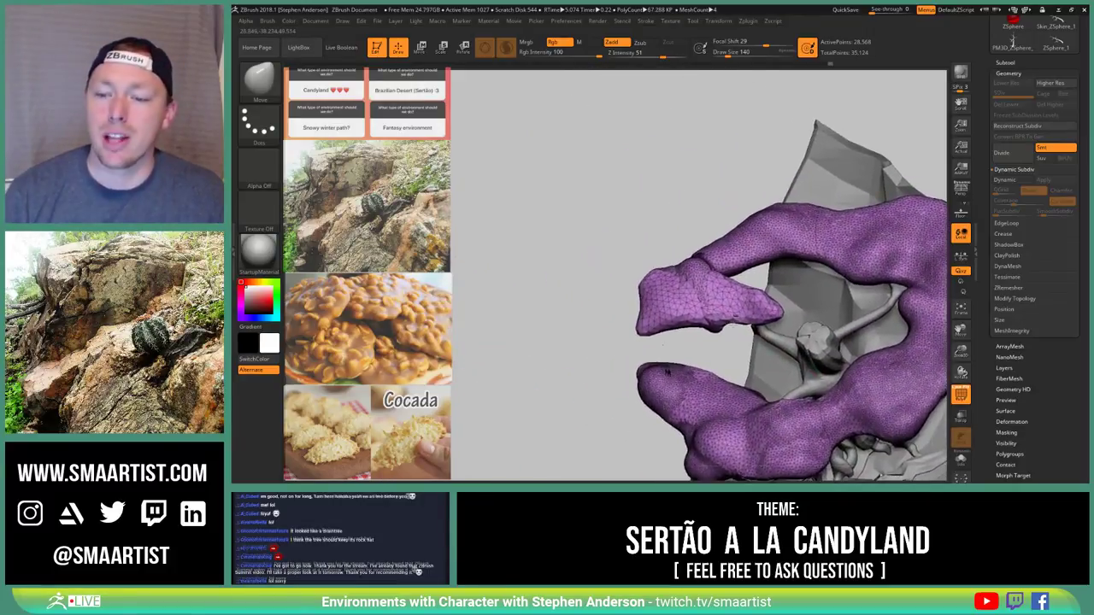
pyautogui.moveTo(723, 267)
pyautogui.mouseDown()
pyautogui.moveTo(757, 272)
pyautogui.moveTo(714, 268)
pyautogui.moveTo(742, 272)
pyautogui.moveTo(738, 252)
pyautogui.moveTo(692, 275)
pyautogui.moveTo(616, 265)
pyautogui.moveTo(685, 253)
pyautogui.moveTo(643, 304)
pyautogui.mouseUp()
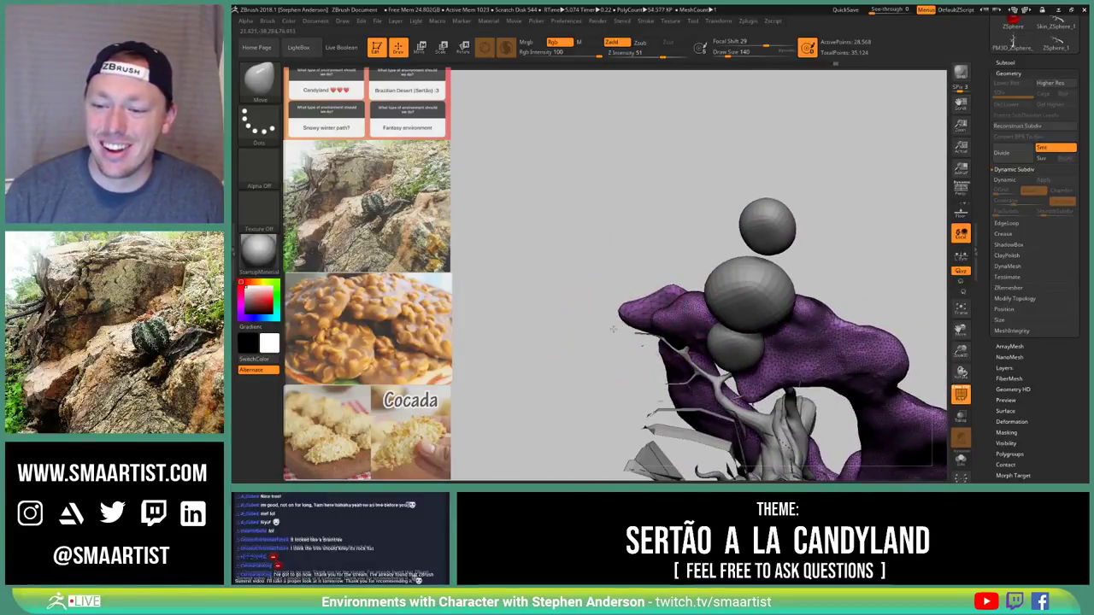
pyautogui.moveTo(643, 304); pyautogui.dragTo(767, 291)
pyautogui.moveTo(767, 291)
pyautogui.mouseDown(button='right')
pyautogui.moveTo(696, 255)
pyautogui.moveTo(681, 314)
pyautogui.mouseUp(button='right')
pyautogui.moveTo(735, 299); pyautogui.dragTo(710, 368)
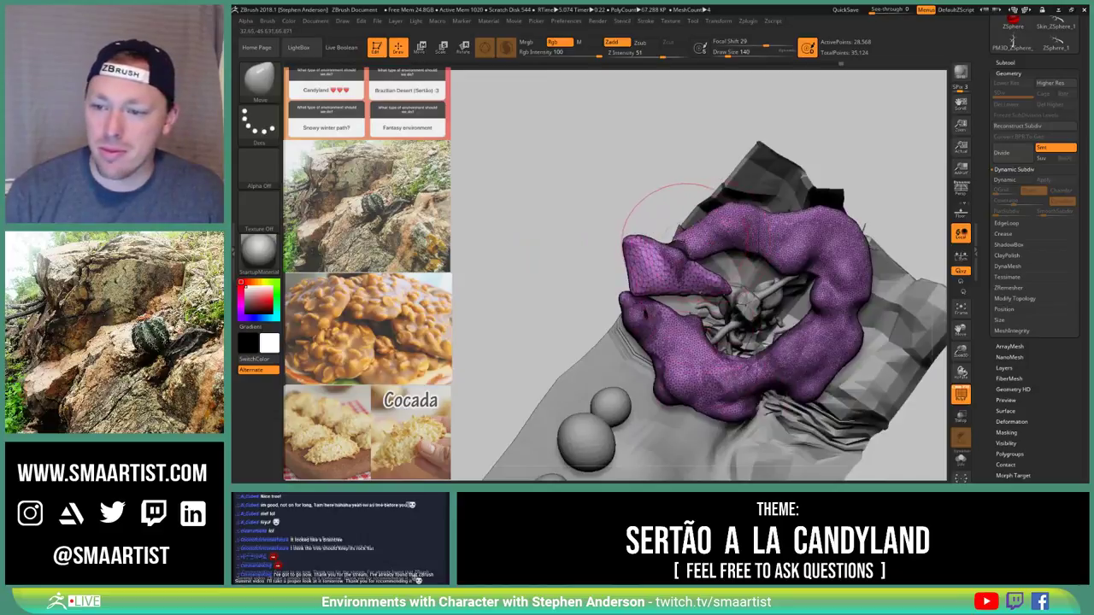
# Adjust the small foliage piece beside the canopy's arm tips with the Move Topological brush at draw size 192
pyautogui.press(']')
pyautogui.press('b')
pyautogui.press('m')
pyautogui.press('t')
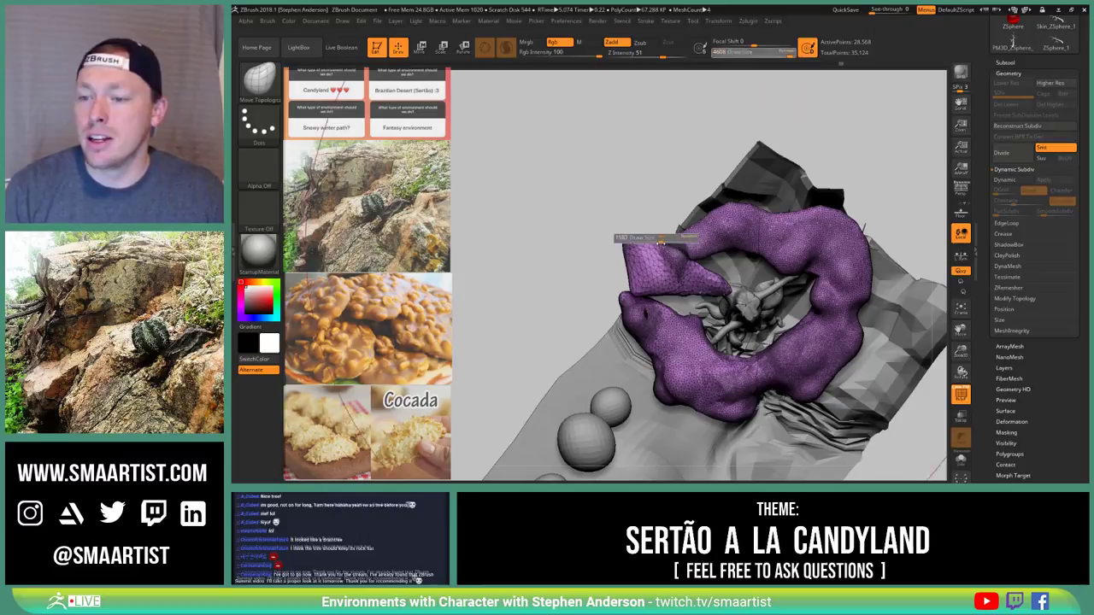
pyautogui.moveTo(659, 242)
pyautogui.mouseDown()
pyautogui.moveTo(693, 231)
pyautogui.moveTo(668, 228)
pyautogui.mouseUp()
pyautogui.press('s')
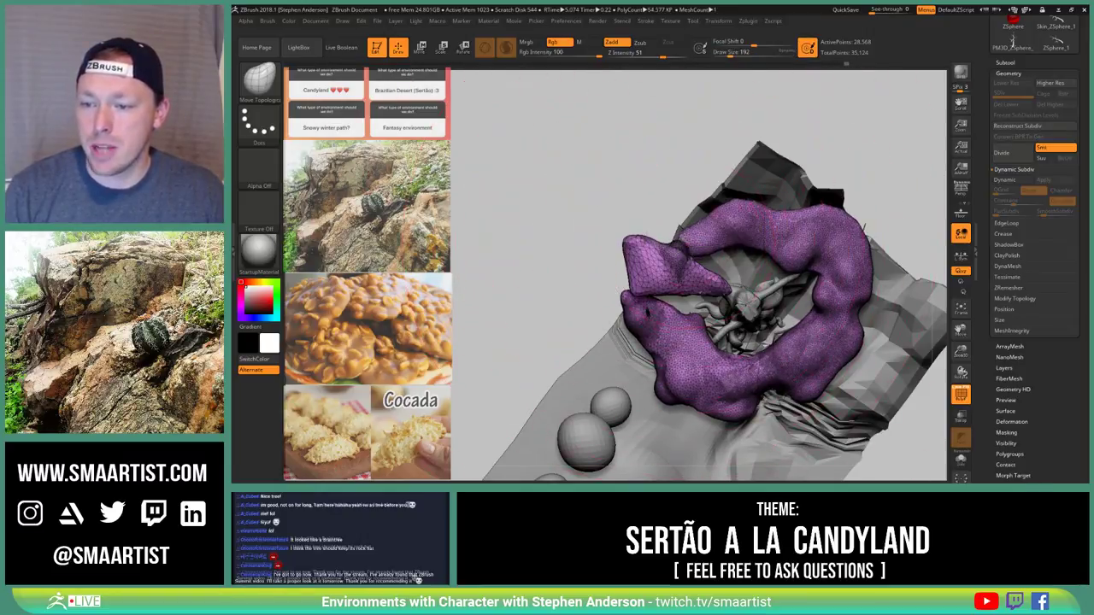
pyautogui.moveTo(703, 247)
pyautogui.mouseDown(button='right')
pyautogui.moveTo(742, 242)
pyautogui.moveTo(727, 255)
pyautogui.moveTo(728, 279)
pyautogui.moveTo(708, 229)
pyautogui.mouseUp(button='right')
pyautogui.moveTo(719, 231); pyautogui.dragTo(679, 147)
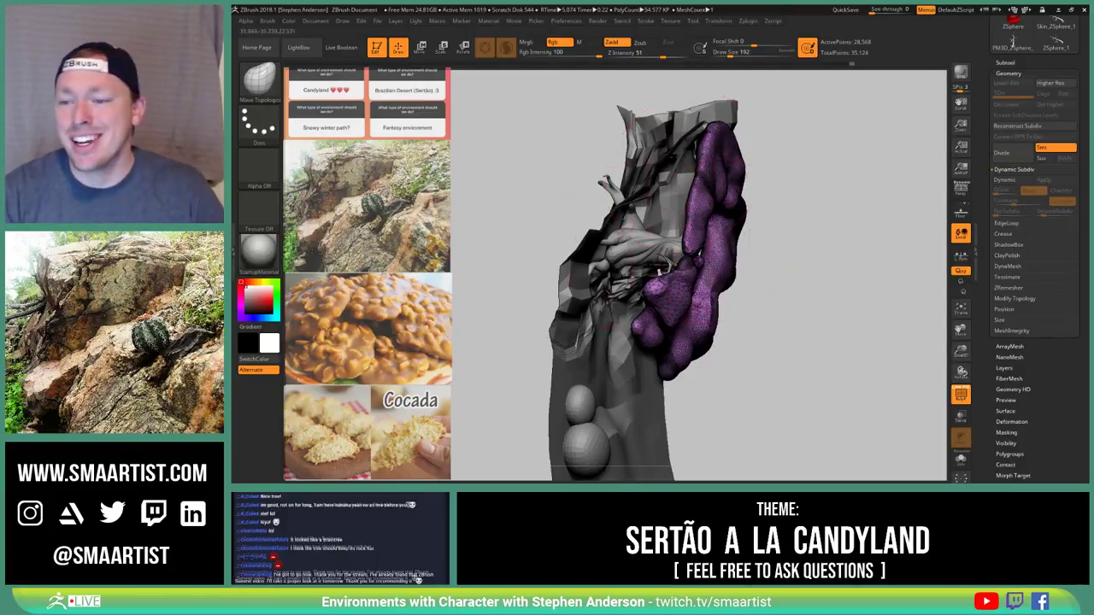
# Hide the polygon wireframe and examine the canopy and small foliage piece from several sides
pyautogui.moveTo(658, 247)
pyautogui.mouseDown(button='right')
pyautogui.moveTo(590, 256)
pyautogui.moveTo(581, 235)
pyautogui.moveTo(612, 175)
pyautogui.moveTo(675, 235)
pyautogui.moveTo(758, 266)
pyautogui.moveTo(747, 270)
pyautogui.mouseUp(button='right')
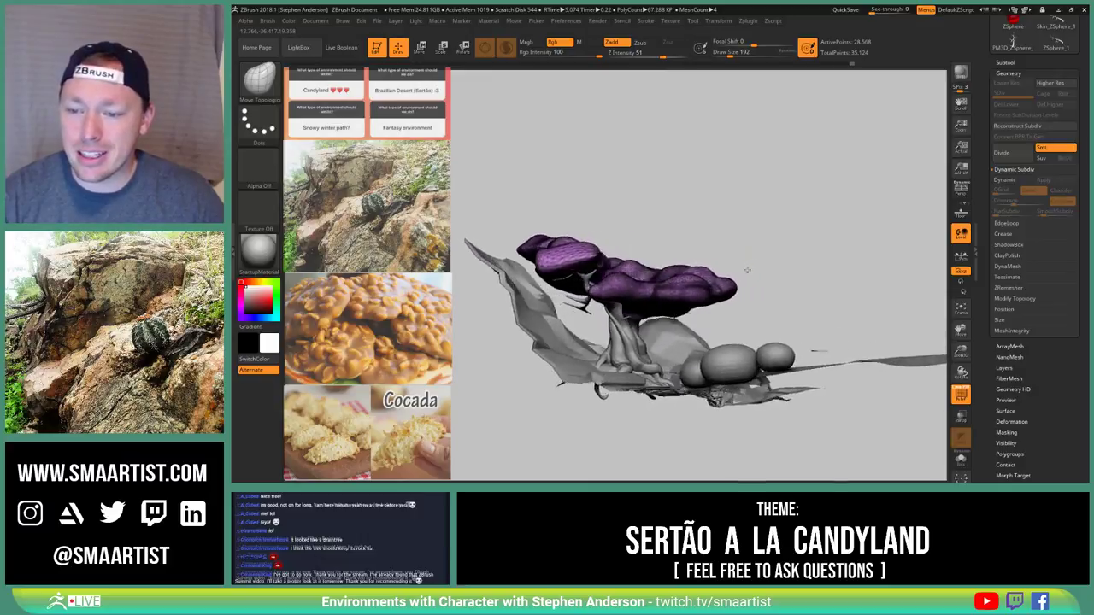
pyautogui.moveTo(747, 271)
pyautogui.mouseDown()
pyautogui.moveTo(788, 248)
pyautogui.moveTo(780, 261)
pyautogui.mouseUp()
pyautogui.hotkey('shift', 'f')
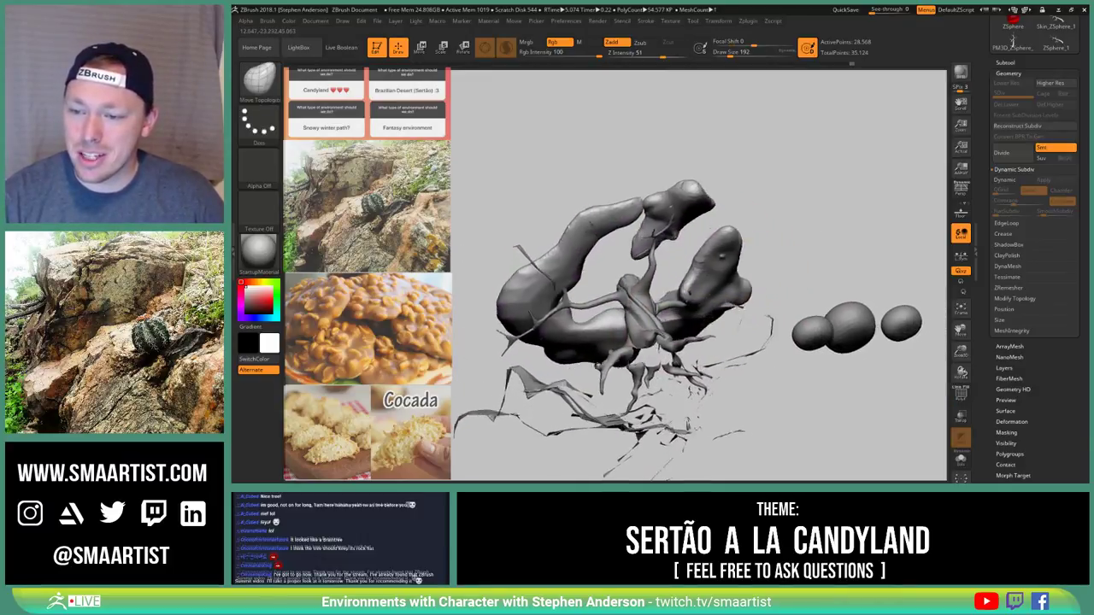
pyautogui.moveTo(780, 261)
pyautogui.mouseDown(button='right')
pyautogui.moveTo(726, 259)
pyautogui.moveTo(674, 278)
pyautogui.mouseUp(button='right')
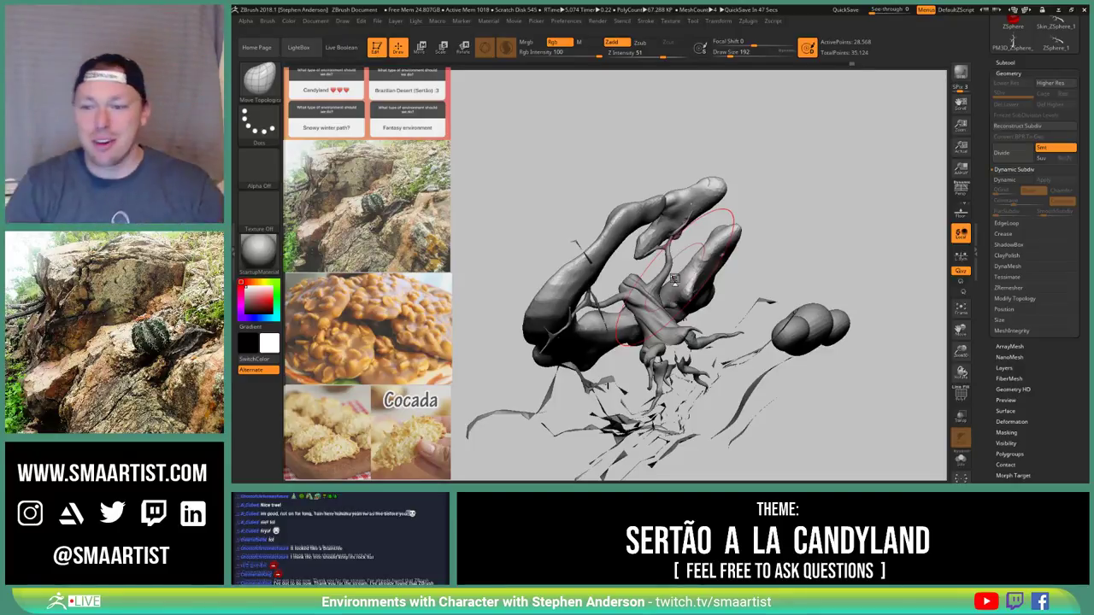
pyautogui.moveTo(612, 206); pyautogui.dragTo(636, 300)
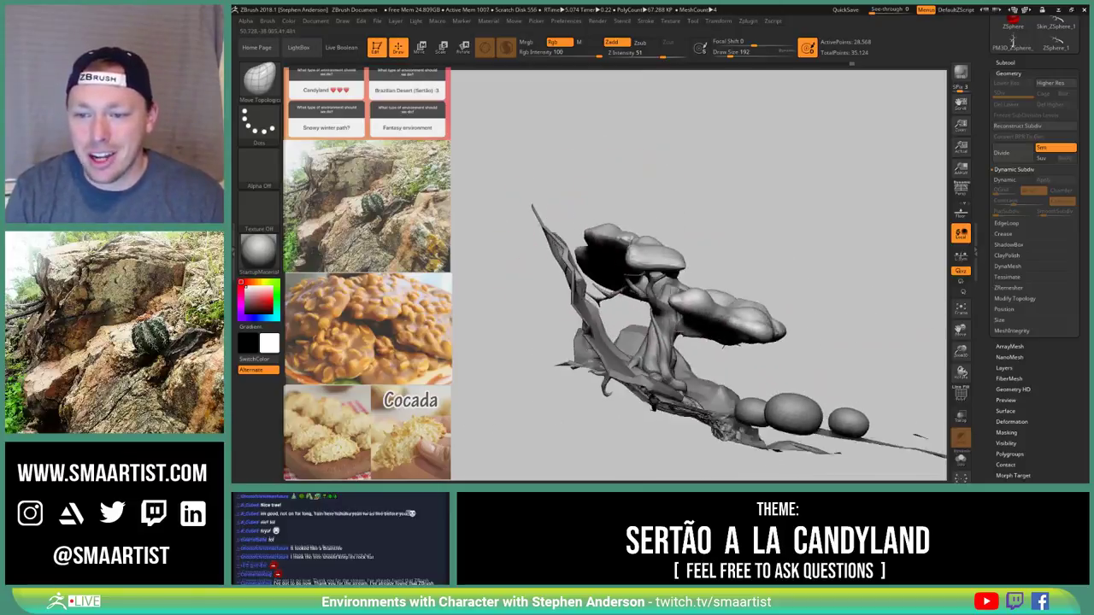
pyautogui.moveTo(637, 300)
pyautogui.mouseDown(button='right')
pyautogui.moveTo(708, 273)
pyautogui.moveTo(709, 296)
pyautogui.moveTo(667, 287)
pyautogui.mouseUp(button='right')
pyautogui.keyDown('alt'); pyautogui.moveTo(584, 248); pyautogui.dragTo(820, 295, button='right'); pyautogui.keyUp('alt')
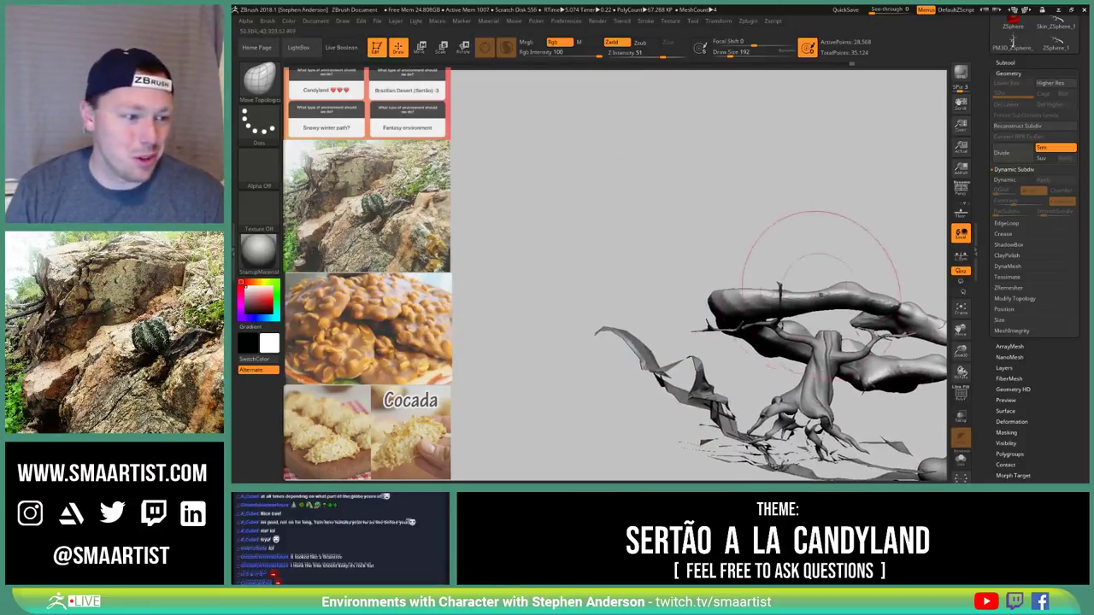
pyautogui.moveTo(819, 265)
pyautogui.mouseDown()
pyautogui.moveTo(629, 280)
pyautogui.moveTo(855, 292)
pyautogui.moveTo(841, 272)
pyautogui.mouseUp()
# Build up lumpy foliage volume on the canopy's outer curve with the ClayBuildup brush at draw size 67
pyautogui.press('s')
pyautogui.press('b')
pyautogui.press('c')
pyautogui.press('b')
pyautogui.moveTo(855, 272)
pyautogui.mouseDown(button='right')
pyautogui.moveTo(863, 248)
pyautogui.moveTo(845, 270)
pyautogui.mouseUp(button='right')
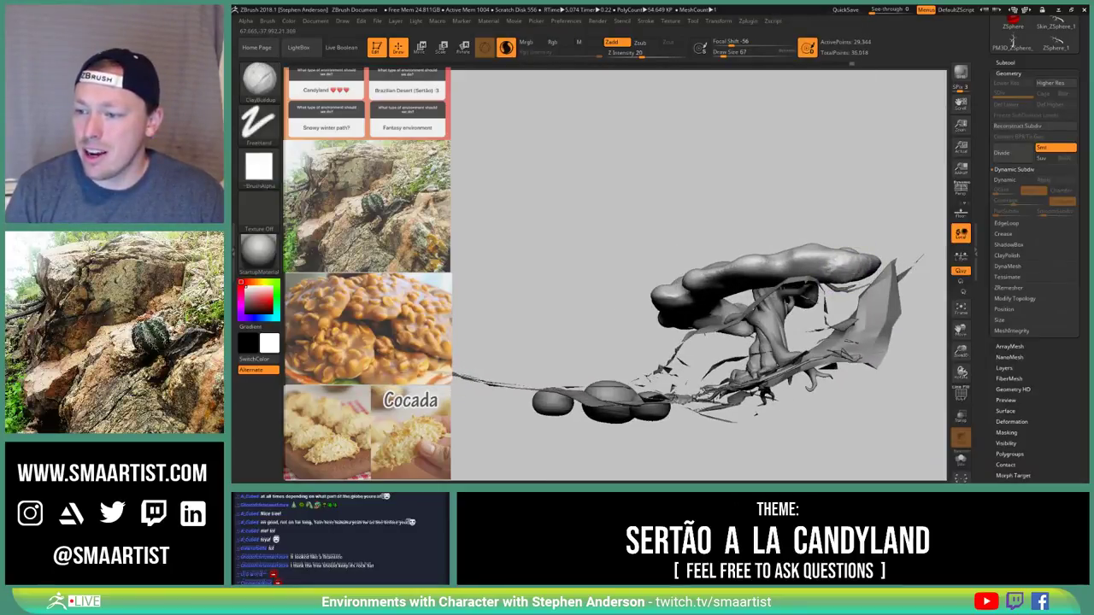
pyautogui.moveTo(873, 261); pyautogui.dragTo(854, 292)
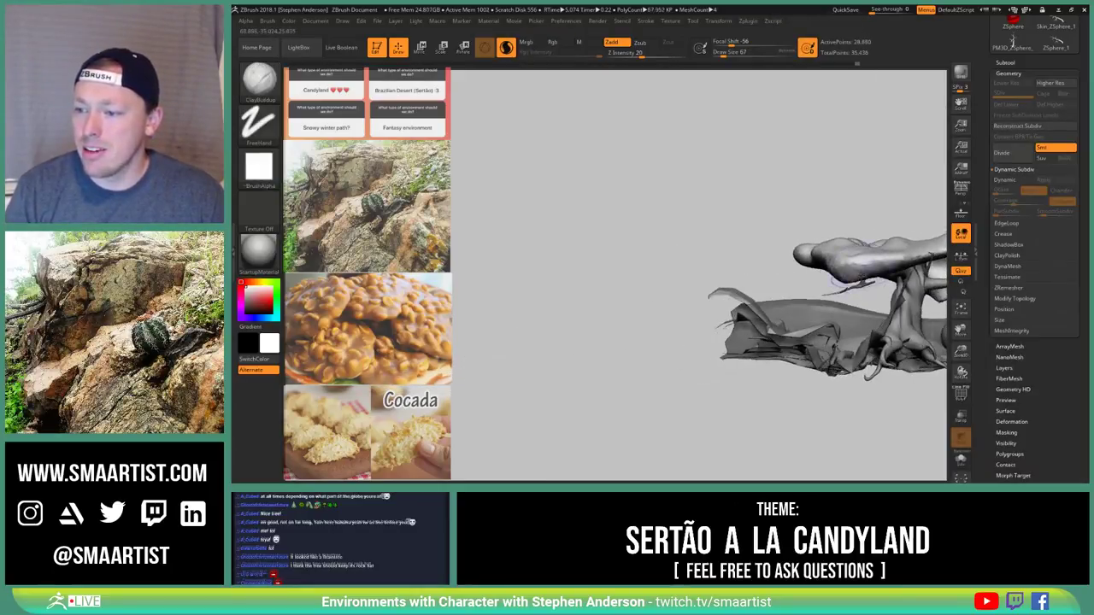
pyautogui.moveTo(858, 283); pyautogui.dragTo(859, 235, button='right')
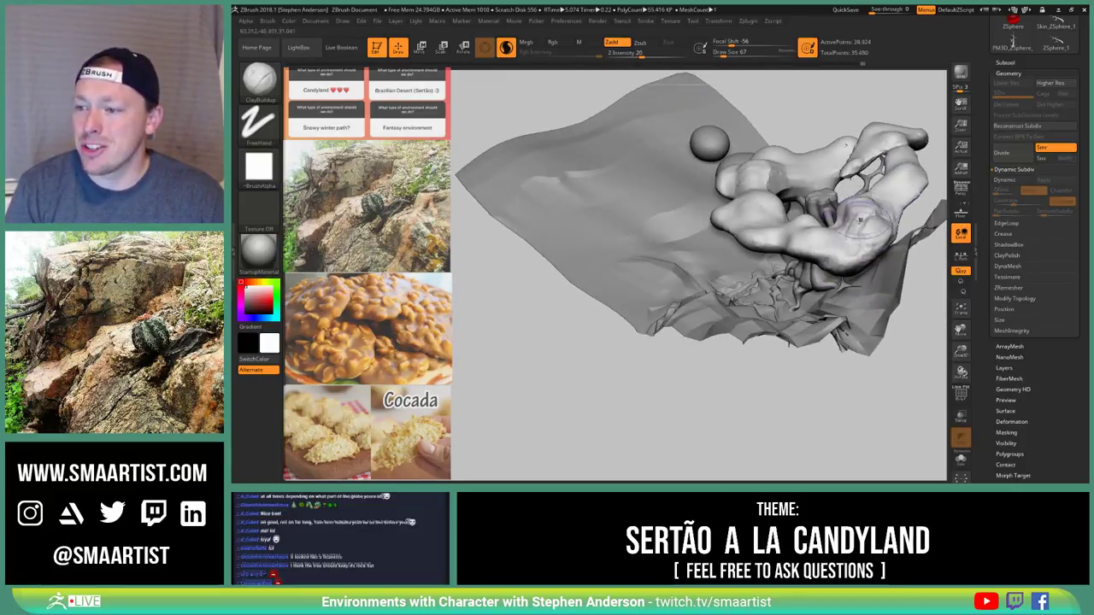
pyautogui.moveTo(860, 219)
pyautogui.mouseDown()
pyautogui.moveTo(852, 409)
pyautogui.moveTo(787, 282)
pyautogui.mouseUp()
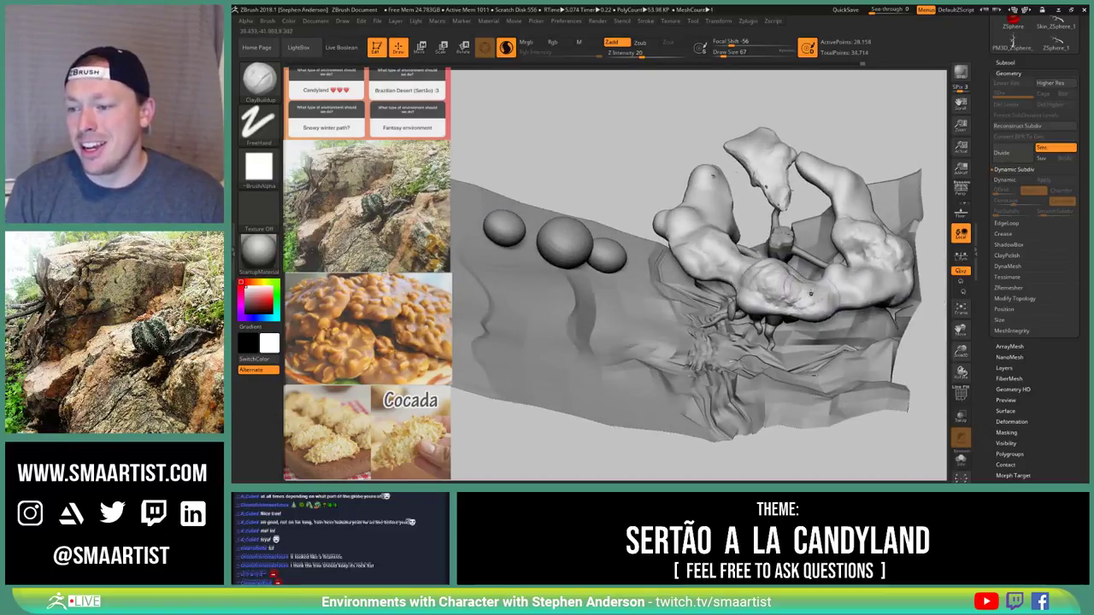
pyautogui.moveTo(811, 293)
pyautogui.mouseDown(button='right')
pyautogui.moveTo(780, 248)
pyautogui.moveTo(789, 217)
pyautogui.moveTo(769, 265)
pyautogui.moveTo(771, 312)
pyautogui.mouseUp(button='right')
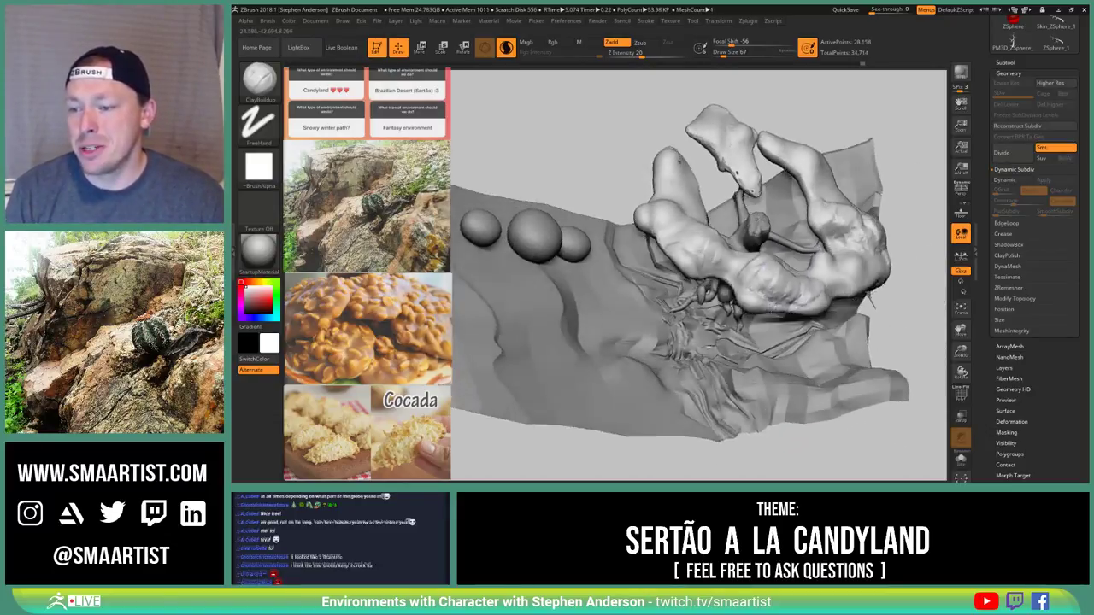
pyautogui.moveTo(870, 301); pyautogui.dragTo(828, 335)
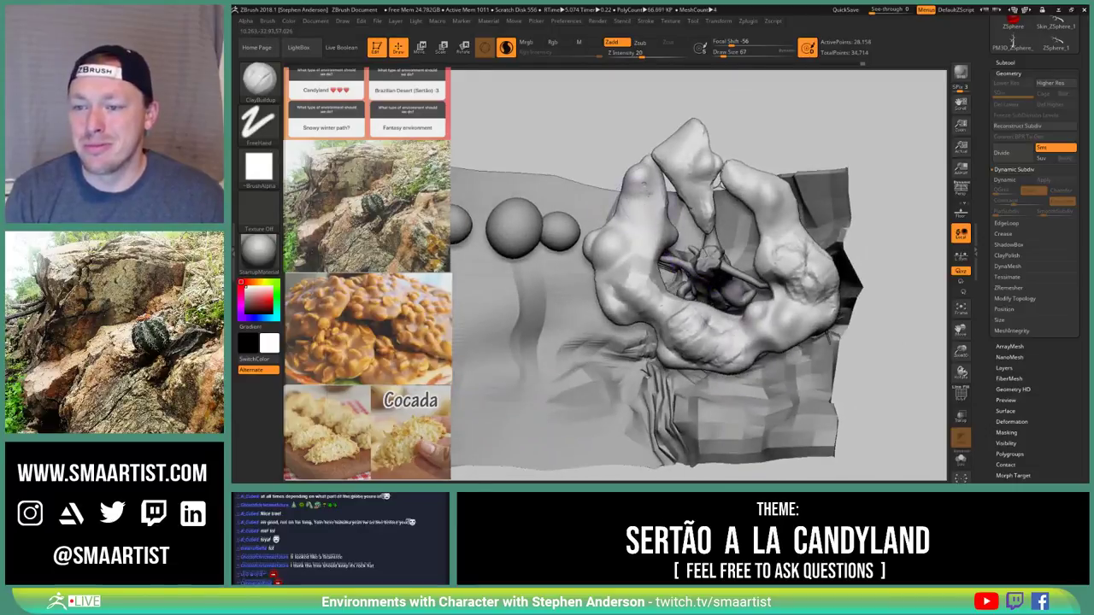
# Smooth the tip of the canopy's arm and refine the lumps along the arm with ClayBuildup
pyautogui.moveTo(593, 141)
pyautogui.mouseDown()
pyautogui.moveTo(684, 94)
pyautogui.moveTo(597, 139)
pyautogui.mouseUp()
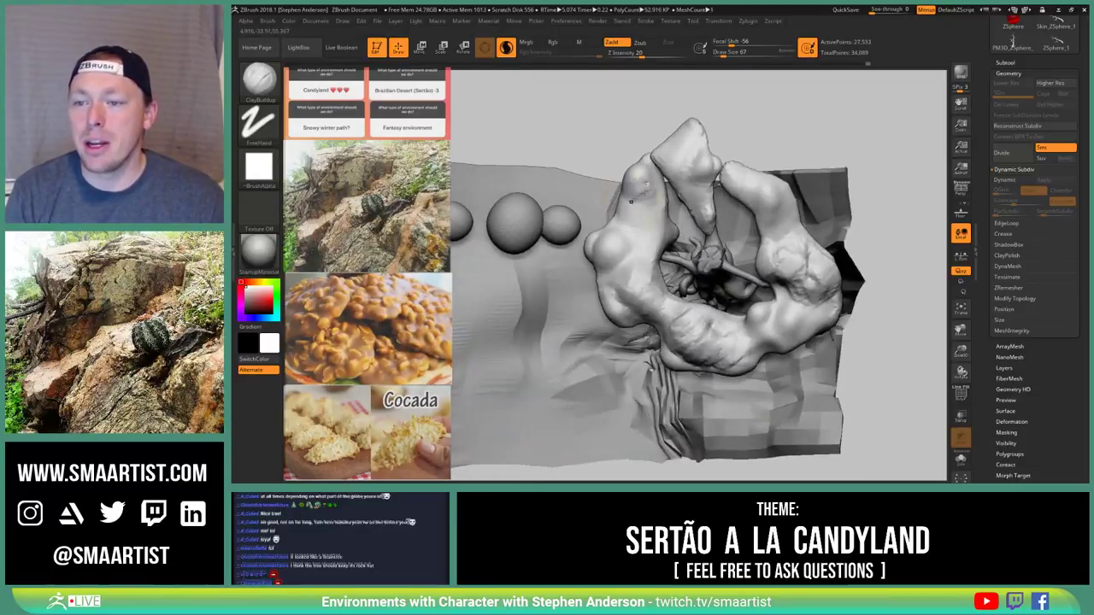
pyautogui.keyDown('shift'); pyautogui.moveTo(631, 201); pyautogui.dragTo(640, 181); pyautogui.keyUp('shift')
pyautogui.keyDown('ctrl'); pyautogui.moveTo(590, 128); pyautogui.dragTo(608, 144); pyautogui.keyUp('ctrl')
pyautogui.moveTo(593, 133); pyautogui.dragTo(696, 109)
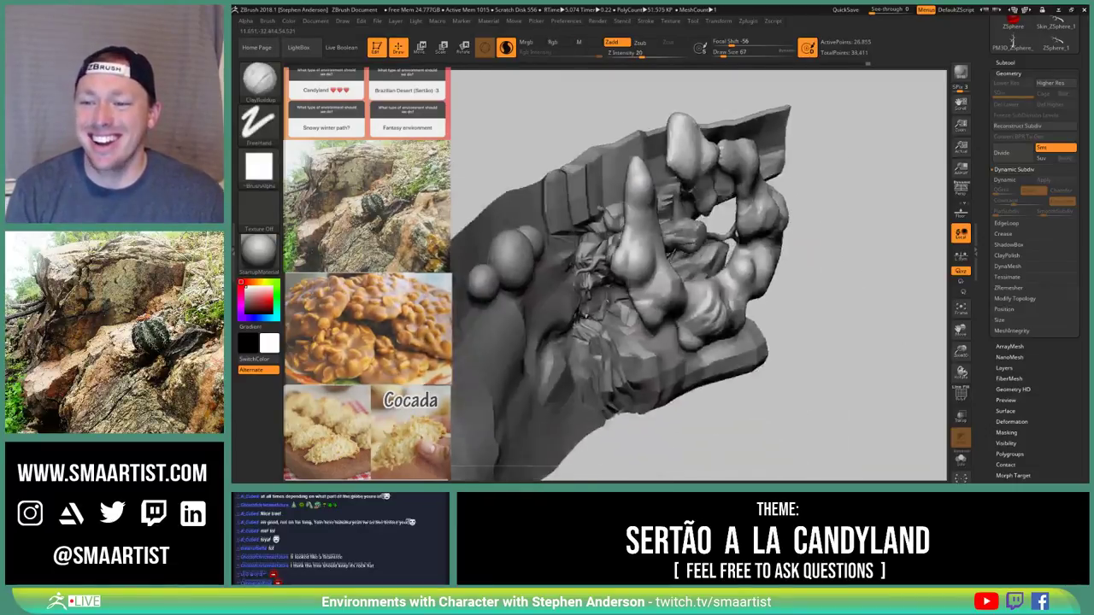
pyautogui.moveTo(721, 148)
pyautogui.mouseDown()
pyautogui.moveTo(718, 242)
pyautogui.moveTo(732, 243)
pyautogui.mouseUp()
pyautogui.moveTo(644, 242); pyautogui.dragTo(616, 220)
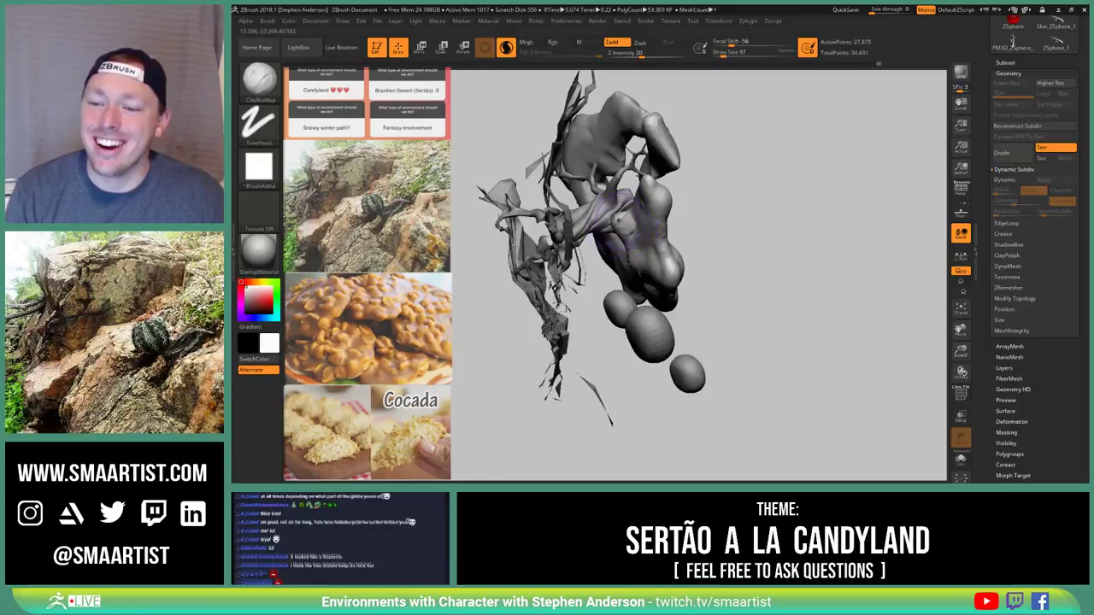
pyautogui.moveTo(632, 220); pyautogui.dragTo(660, 259, button='right')
pyautogui.moveTo(659, 259); pyautogui.dragTo(566, 241)
pyautogui.moveTo(587, 229)
pyautogui.mouseDown(button='right')
pyautogui.moveTo(614, 220)
pyautogui.moveTo(655, 248)
pyautogui.mouseUp(button='right')
# Switch to the SnakeHook brush and assign it an alpha with thin vertical strands
pyautogui.press('b')
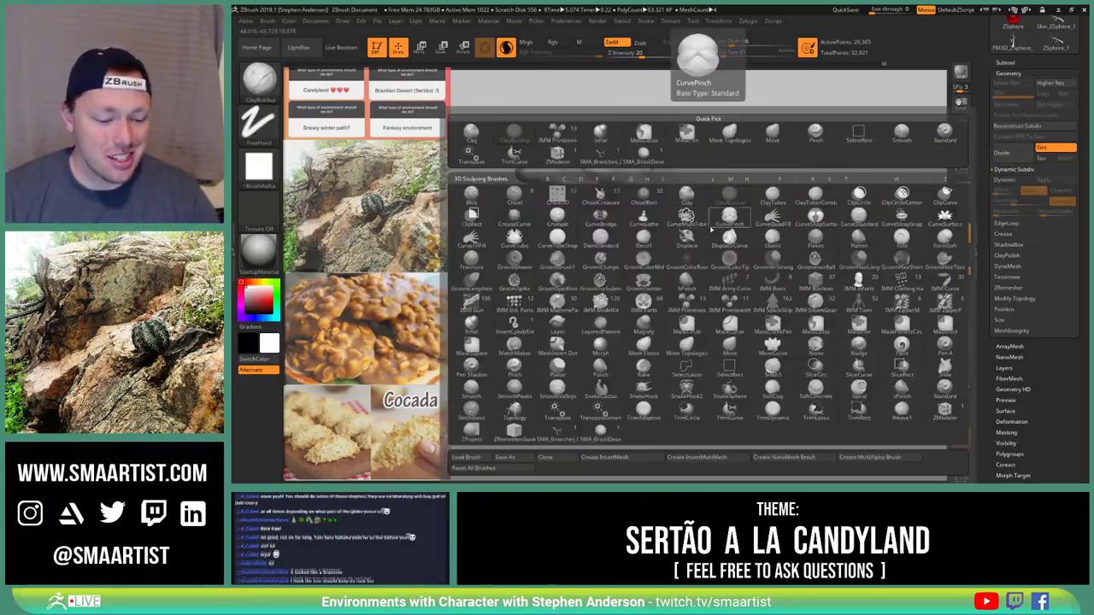
pyautogui.press('s')
pyautogui.click(643, 393)
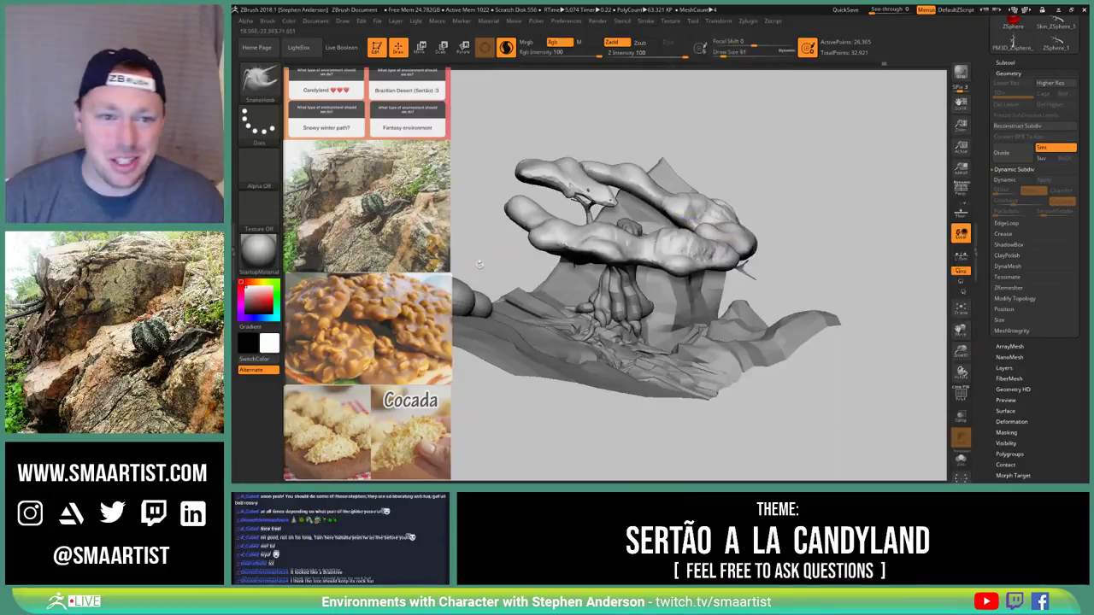
pyautogui.click(267, 175)
pyautogui.click(443, 175)
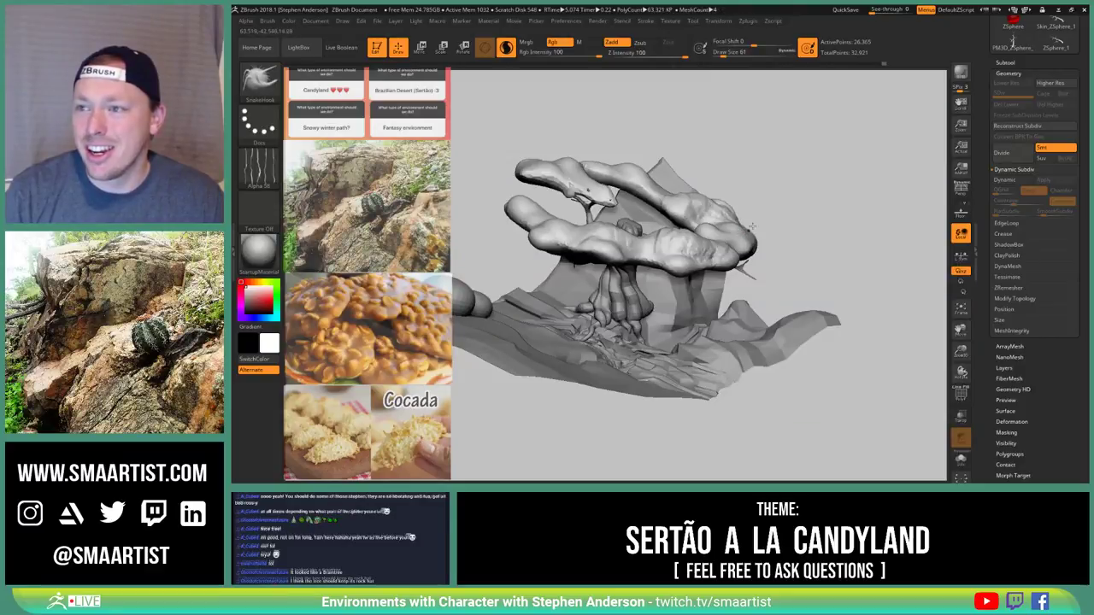
pyautogui.press('Return')
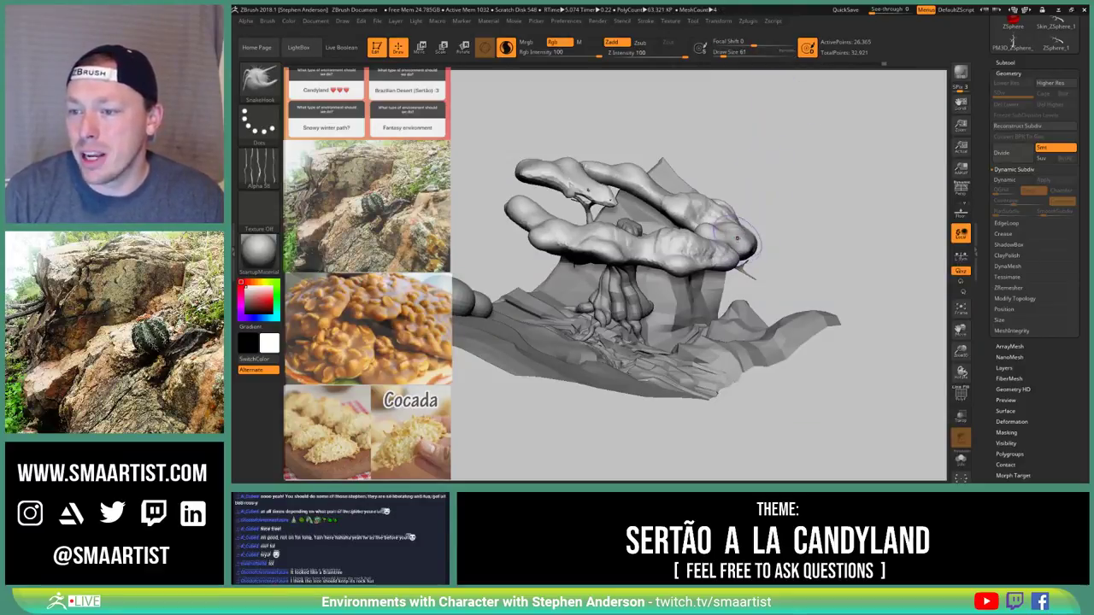
# Try the strand-alpha SnakeHook on the canopy's rounded end at draw sizes 121 and 54
pyautogui.moveTo(794, 236); pyautogui.dragTo(747, 240)
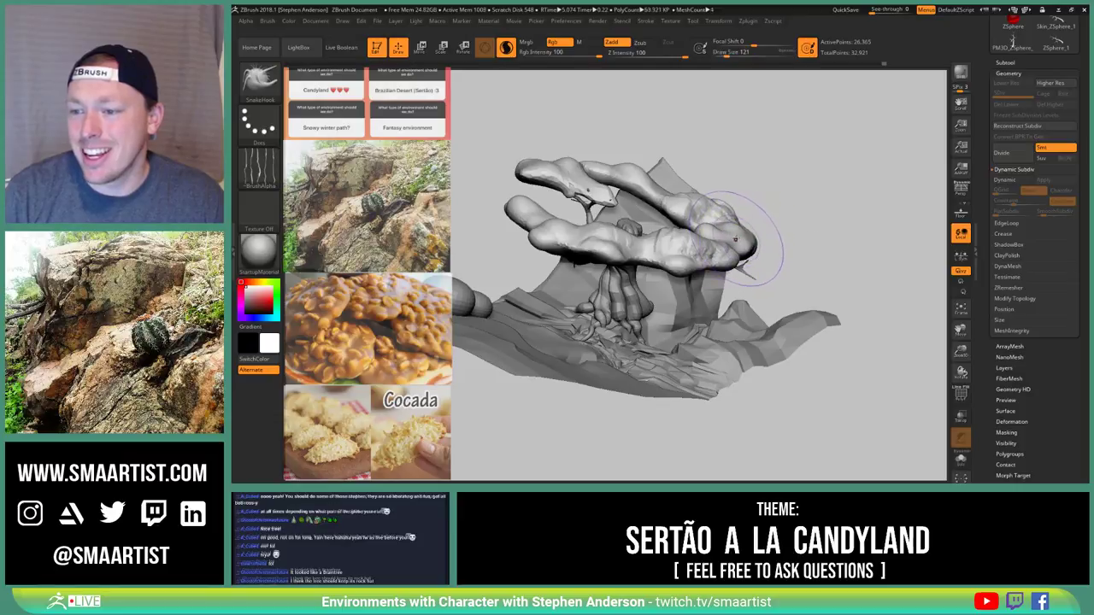
pyautogui.keyDown('ctrl'); pyautogui.moveTo(797, 187); pyautogui.dragTo(767, 139); pyautogui.keyUp('ctrl')
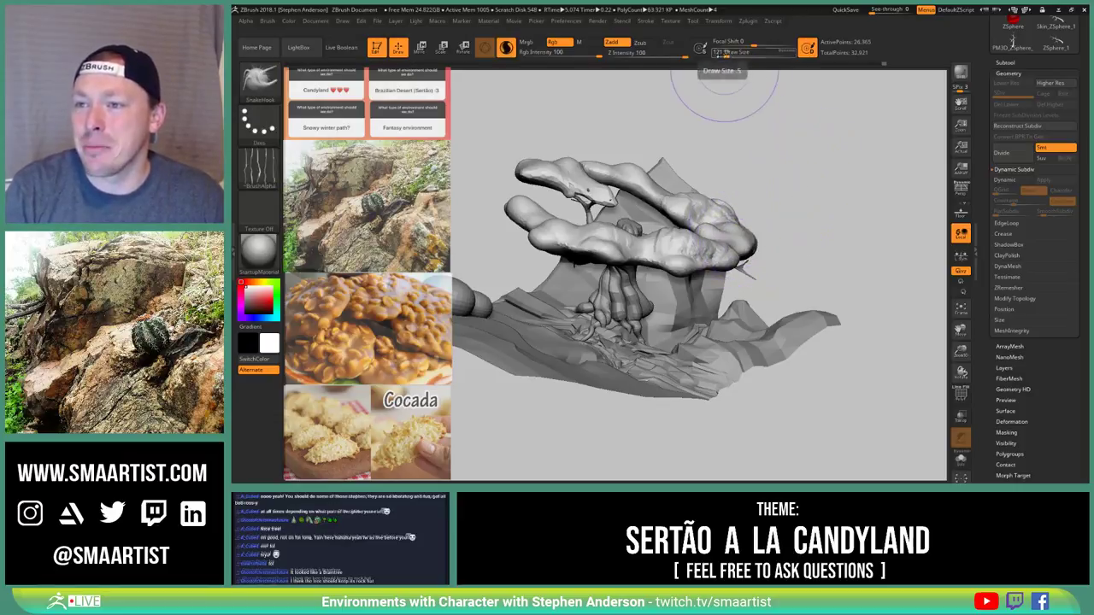
pyautogui.press('s')
pyautogui.moveTo(758, 169); pyautogui.dragTo(752, 169)
pyautogui.moveTo(759, 168)
pyautogui.keyDown('alt'); pyautogui.mouseDown(button='right')
pyautogui.moveTo(691, 207)
pyautogui.moveTo(721, 232)
pyautogui.mouseUp(button='right'); pyautogui.keyUp('alt')
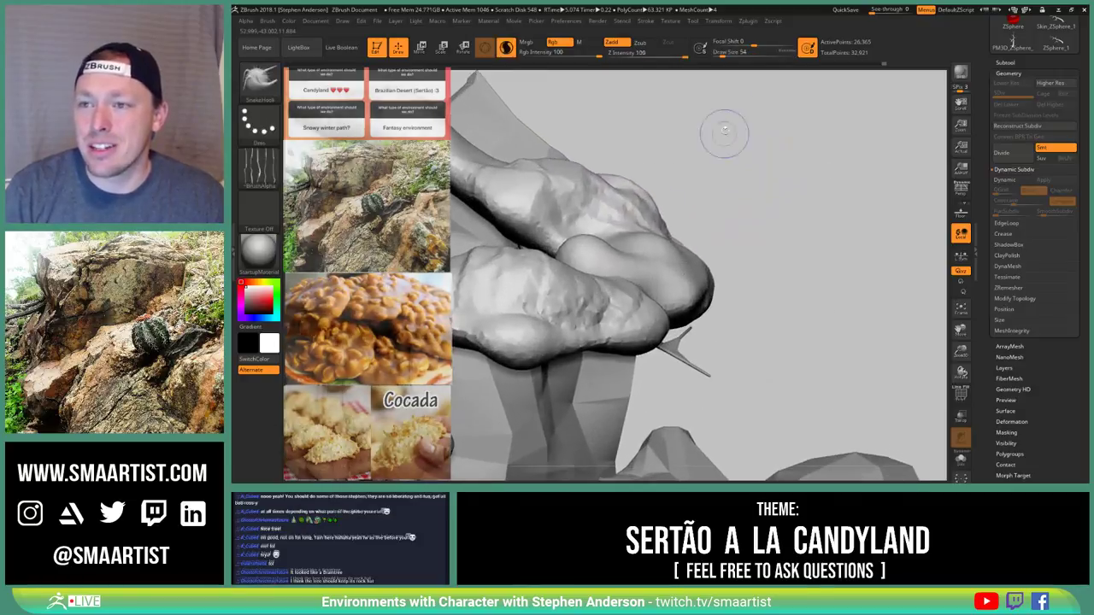
pyautogui.moveTo(733, 183)
pyautogui.mouseDown()
pyautogui.moveTo(726, 218)
pyautogui.moveTo(692, 265)
pyautogui.mouseUp()
# Try pulling frayed leafy spikes out of the canopy's rounded end with SnakeHook at draw size 1555, and undo the strokes
pyautogui.press('s')
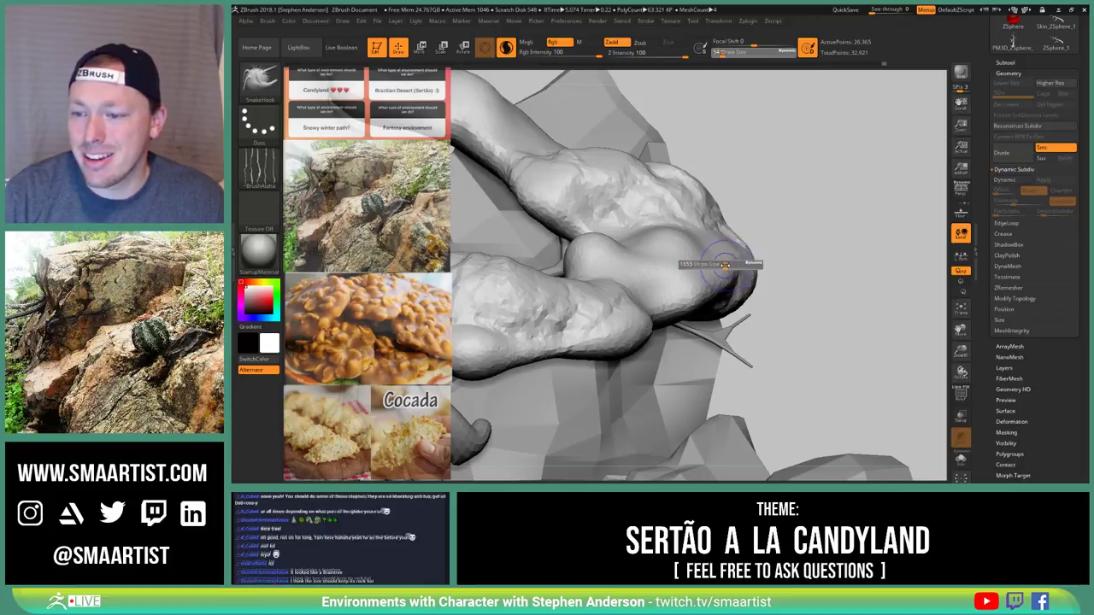
pyautogui.moveTo(768, 277)
pyautogui.mouseDown()
pyautogui.moveTo(740, 258)
pyautogui.moveTo(704, 253)
pyautogui.mouseUp()
pyautogui.press('s')
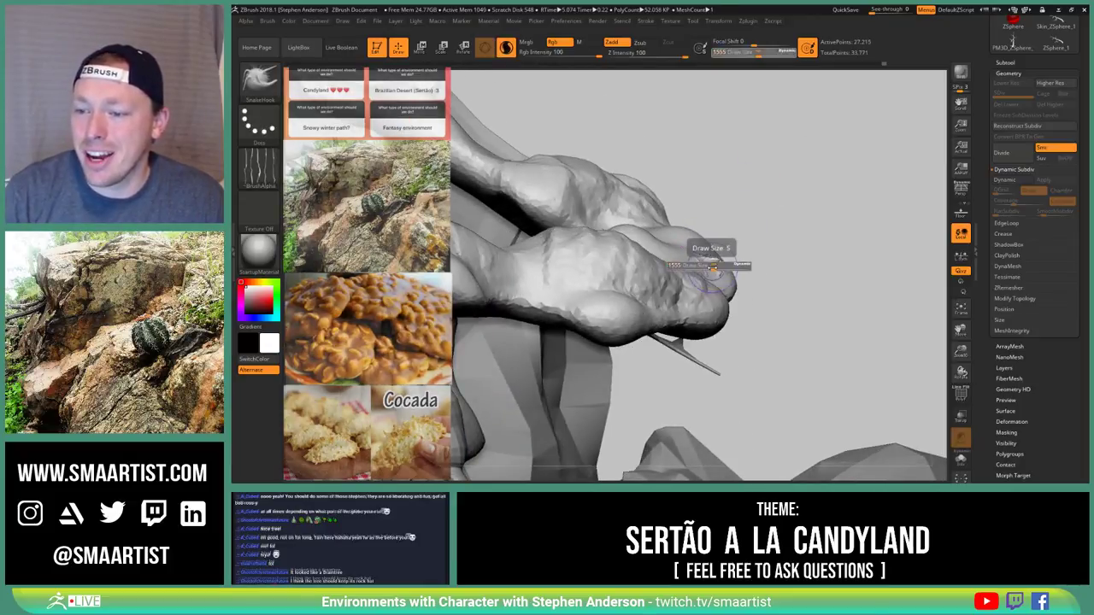
pyautogui.moveTo(716, 268); pyautogui.dragTo(770, 209)
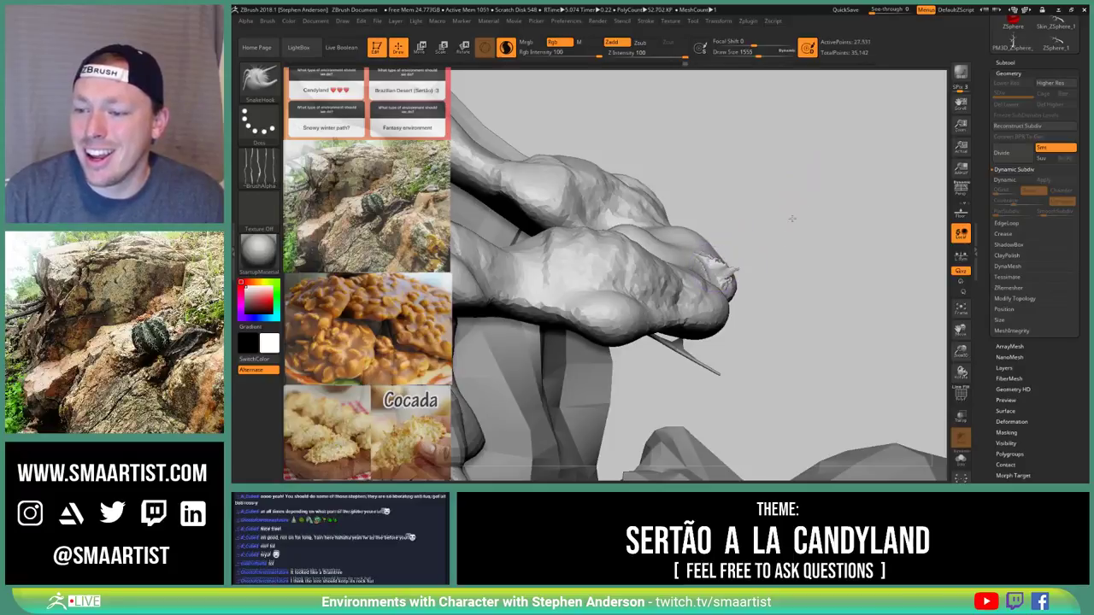
pyautogui.moveTo(827, 238)
pyautogui.mouseDown()
pyautogui.moveTo(811, 234)
pyautogui.moveTo(791, 257)
pyautogui.moveTo(768, 232)
pyautogui.moveTo(822, 229)
pyautogui.moveTo(811, 229)
pyautogui.mouseUp()
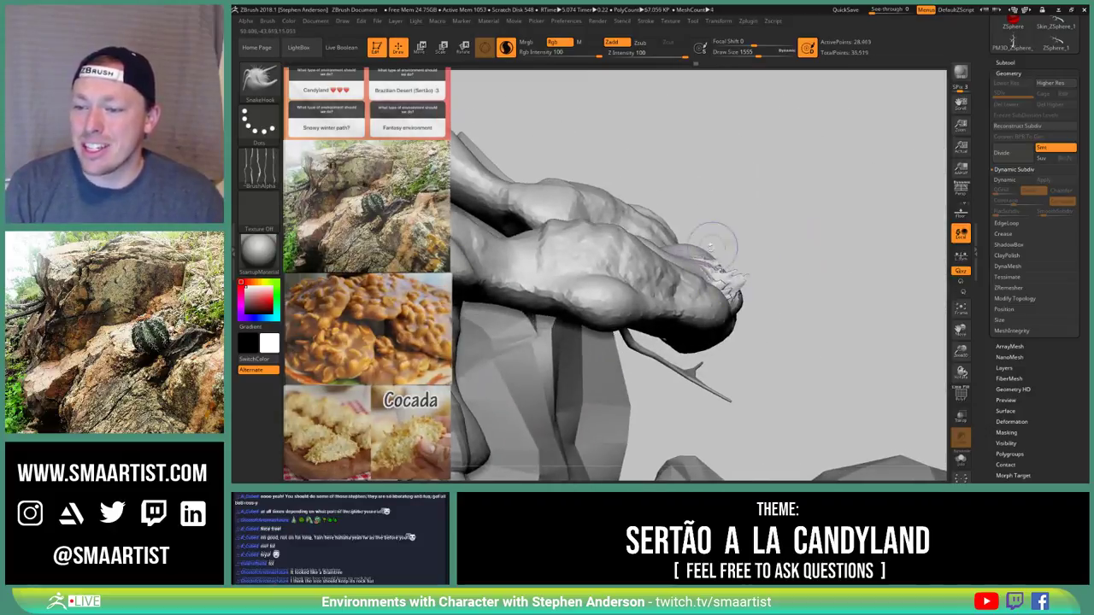
pyautogui.moveTo(693, 279)
pyautogui.mouseDown()
pyautogui.moveTo(811, 259)
pyautogui.moveTo(784, 259)
pyautogui.moveTo(823, 257)
pyautogui.moveTo(822, 266)
pyautogui.mouseUp()
pyautogui.press('ctrl')
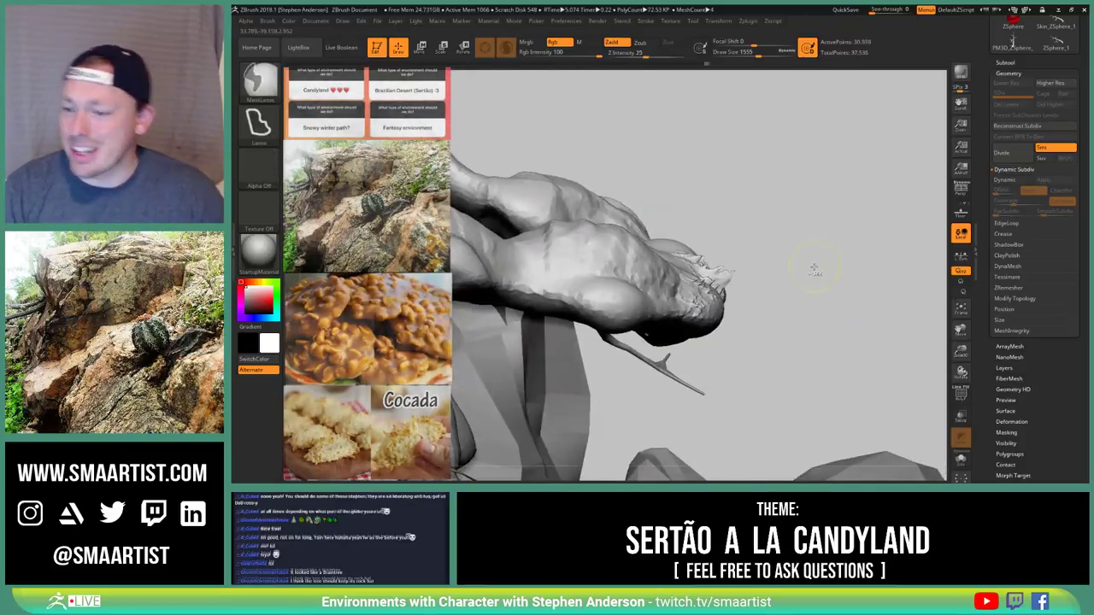
pyautogui.hotkey('ctrl', 'z')
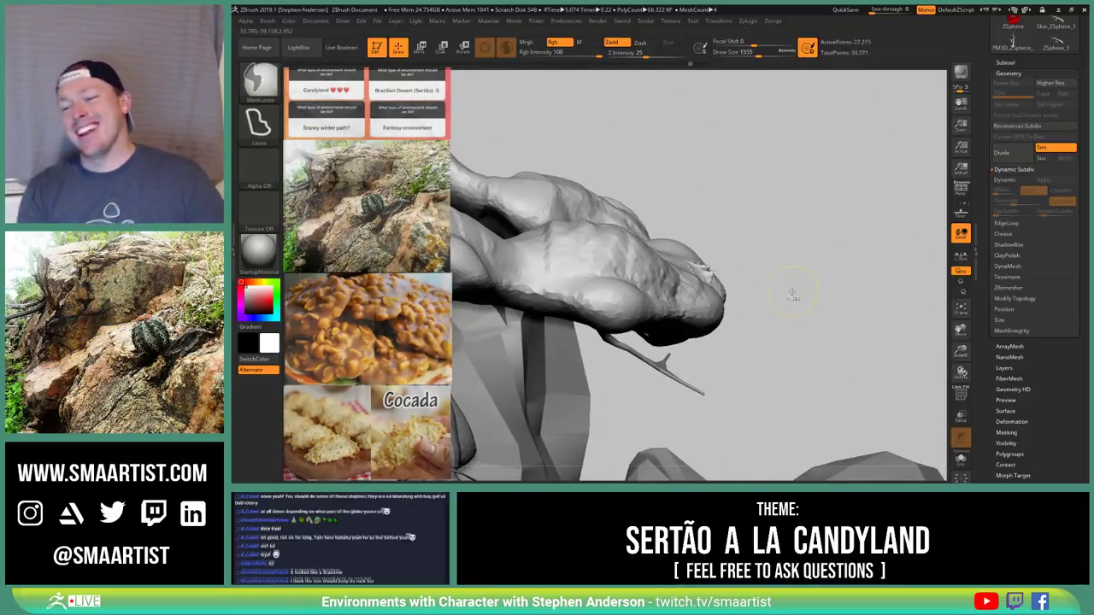
# Turn off Remember Dynamic Mode Per Brush and set the SnakeHook draw size to 810
pyautogui.moveTo(775, 306); pyautogui.dragTo(769, 261)
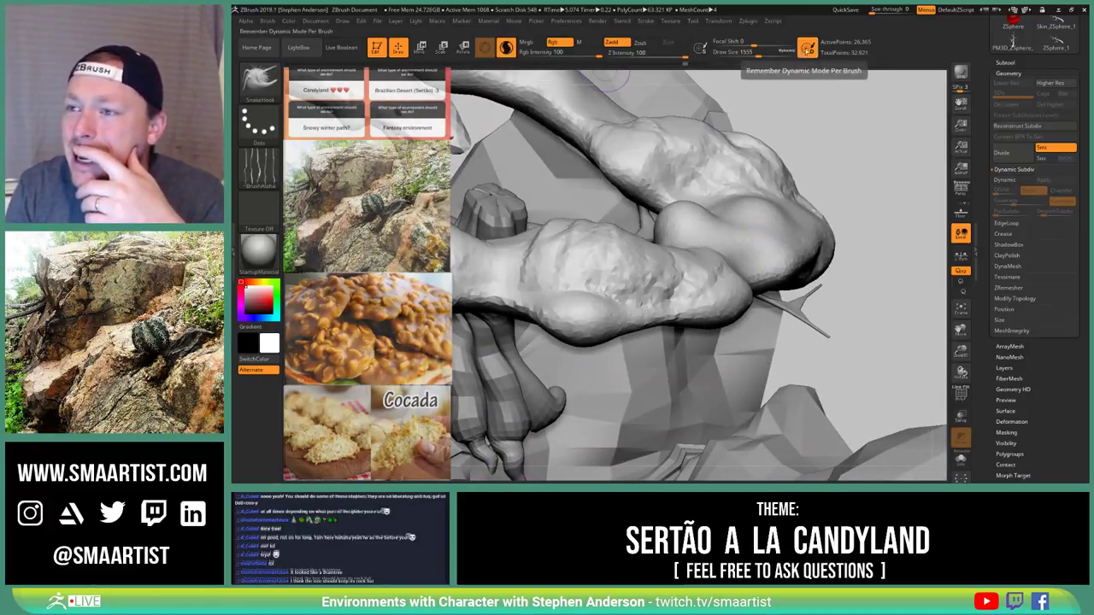
pyautogui.click(808, 48)
pyautogui.moveTo(865, 263)
pyautogui.mouseDown()
pyautogui.moveTo(803, 244)
pyautogui.moveTo(787, 251)
pyautogui.mouseUp()
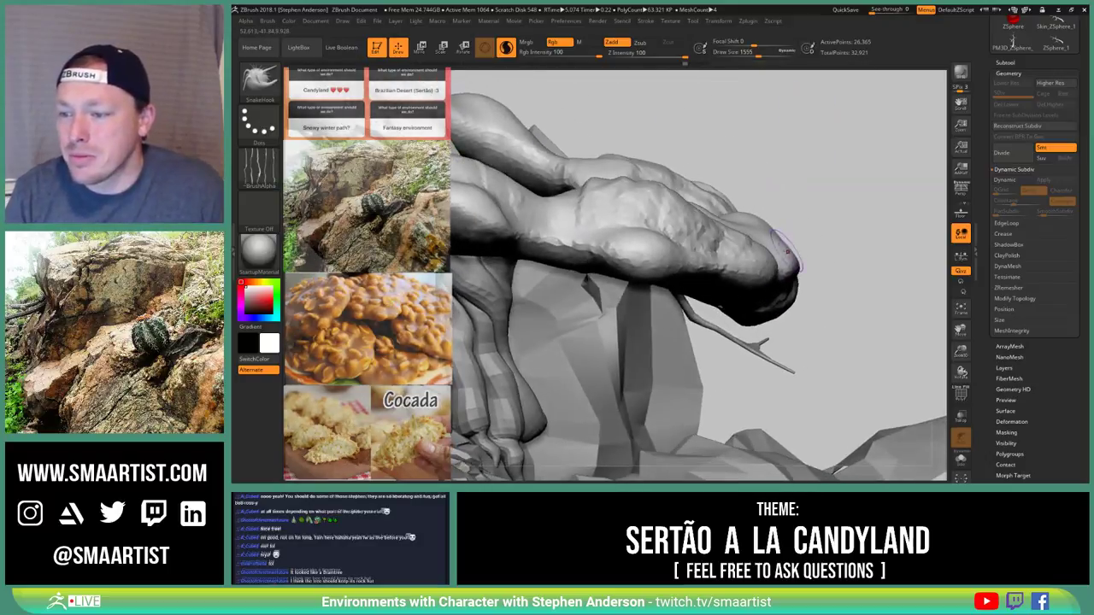
pyautogui.press('s')
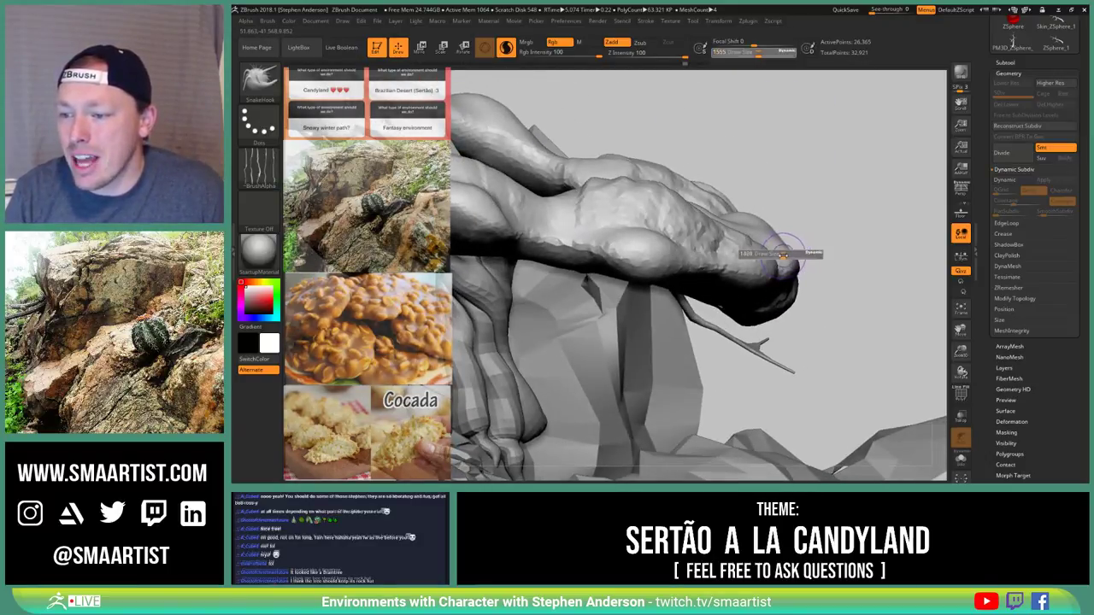
pyautogui.moveTo(774, 256); pyautogui.dragTo(773, 256)
# Show the polyframe and try working the canopy's rounded end with the brush at draw size 810, undoing the strokes
pyautogui.keyDown('ctrl'); pyautogui.moveTo(774, 255); pyautogui.dragTo(806, 282, button='right'); pyautogui.keyUp('ctrl')
pyautogui.keyDown('shift'); pyautogui.moveTo(806, 282); pyautogui.dragTo(820, 282); pyautogui.keyUp('shift')
pyautogui.moveTo(820, 275)
pyautogui.keyDown('alt'); pyautogui.mouseDown(button='right')
pyautogui.moveTo(691, 293)
pyautogui.moveTo(689, 321)
pyautogui.mouseUp(button='right'); pyautogui.keyUp('alt')
pyautogui.hotkey('shift', 'f')
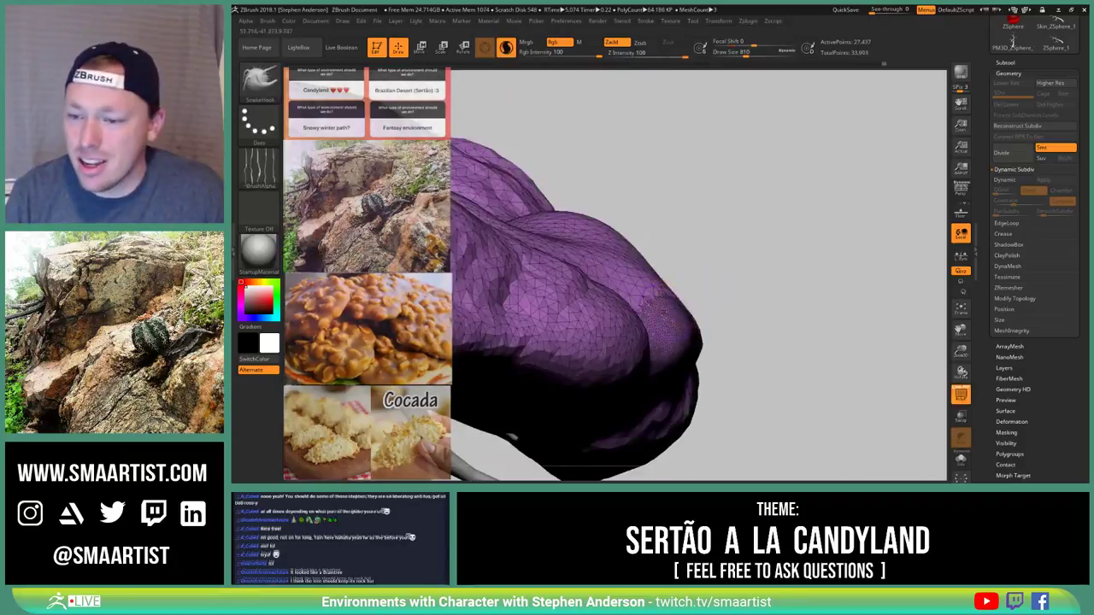
pyautogui.keyDown('shift'); pyautogui.moveTo(655, 299); pyautogui.dragTo(681, 323); pyautogui.keyUp('shift')
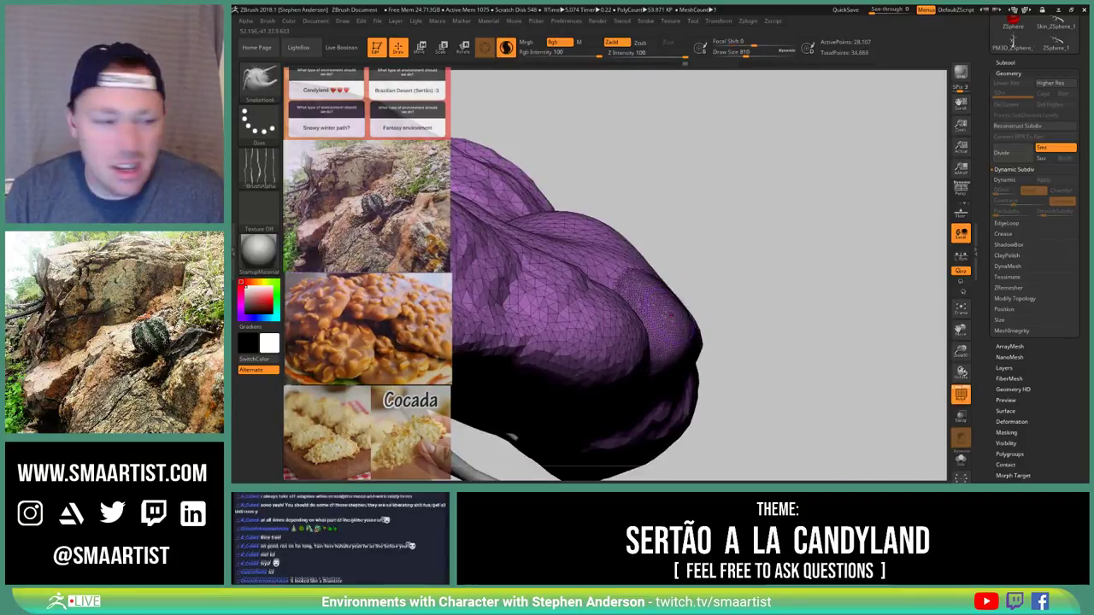
pyautogui.moveTo(680, 324)
pyautogui.mouseDown(button='right')
pyautogui.moveTo(667, 304)
pyautogui.moveTo(682, 314)
pyautogui.mouseUp(button='right')
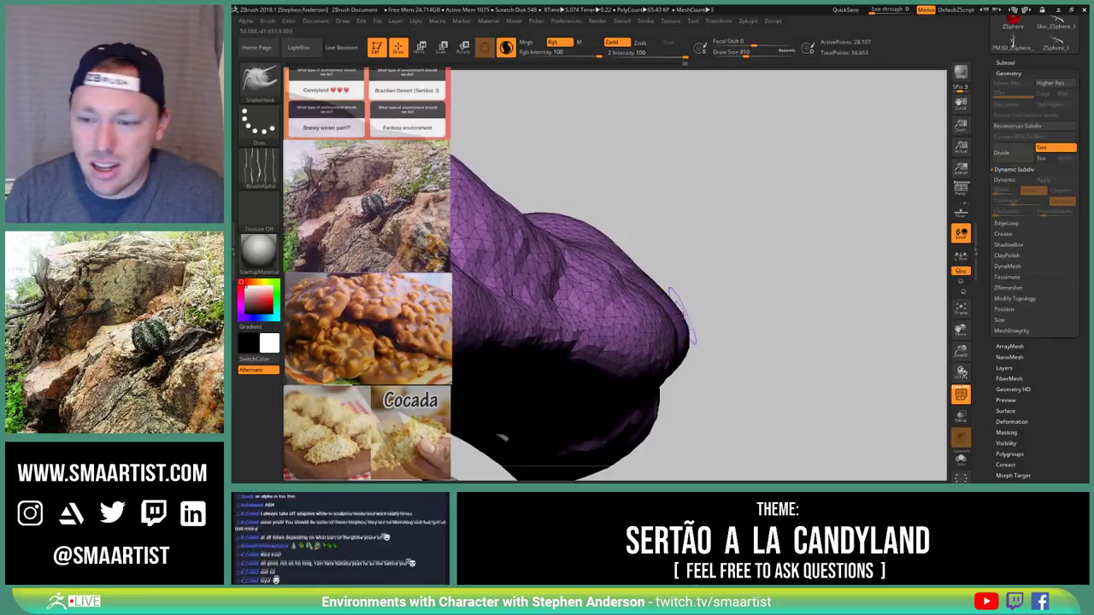
pyautogui.hotkey('ctrl', 'z')
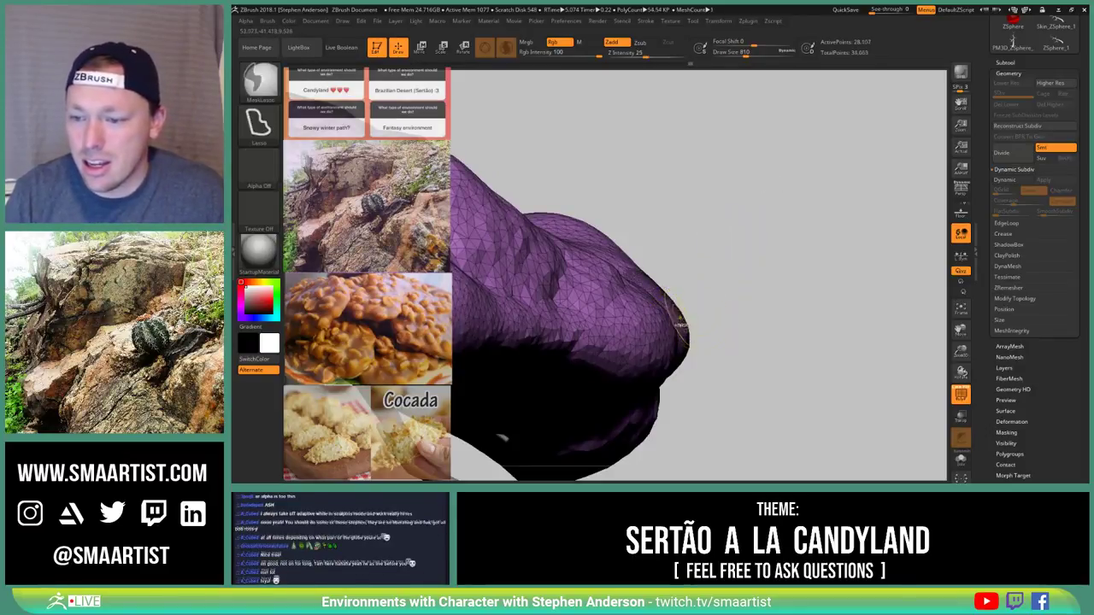
pyautogui.moveTo(683, 318); pyautogui.dragTo(726, 293)
pyautogui.hotkey('ctrl', 'z')
pyautogui.hotkey('ctrl', 'z')
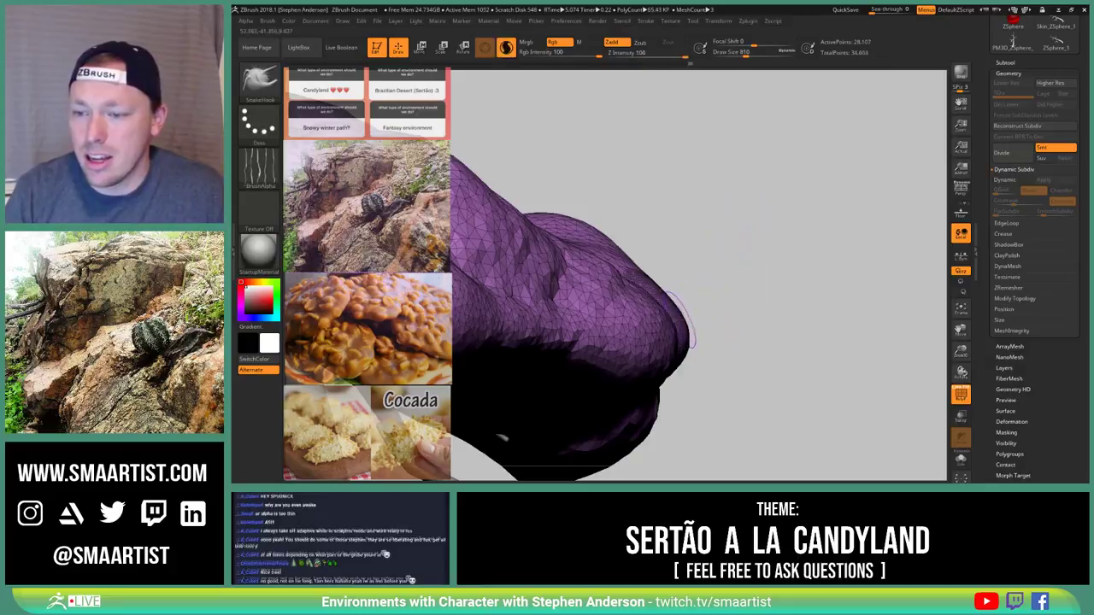
# Try the strand-alpha SnakeHook at draw size 556 on the canopy's rounded end, hide the polyframe, and undo the strokes
pyautogui.moveTo(708, 265); pyautogui.dragTo(700, 154)
pyautogui.moveTo(726, 295)
pyautogui.mouseDown()
pyautogui.moveTo(684, 318)
pyautogui.moveTo(658, 314)
pyautogui.mouseUp()
pyautogui.press('s')
pyautogui.keyDown('shift'); pyautogui.moveTo(658, 313); pyautogui.dragTo(659, 316); pyautogui.keyUp('shift')
pyautogui.moveTo(808, 321)
pyautogui.mouseDown()
pyautogui.moveTo(757, 274)
pyautogui.moveTo(718, 312)
pyautogui.moveTo(663, 316)
pyautogui.moveTo(685, 328)
pyautogui.moveTo(666, 316)
pyautogui.mouseUp()
pyautogui.hotkey('shift', 'f')
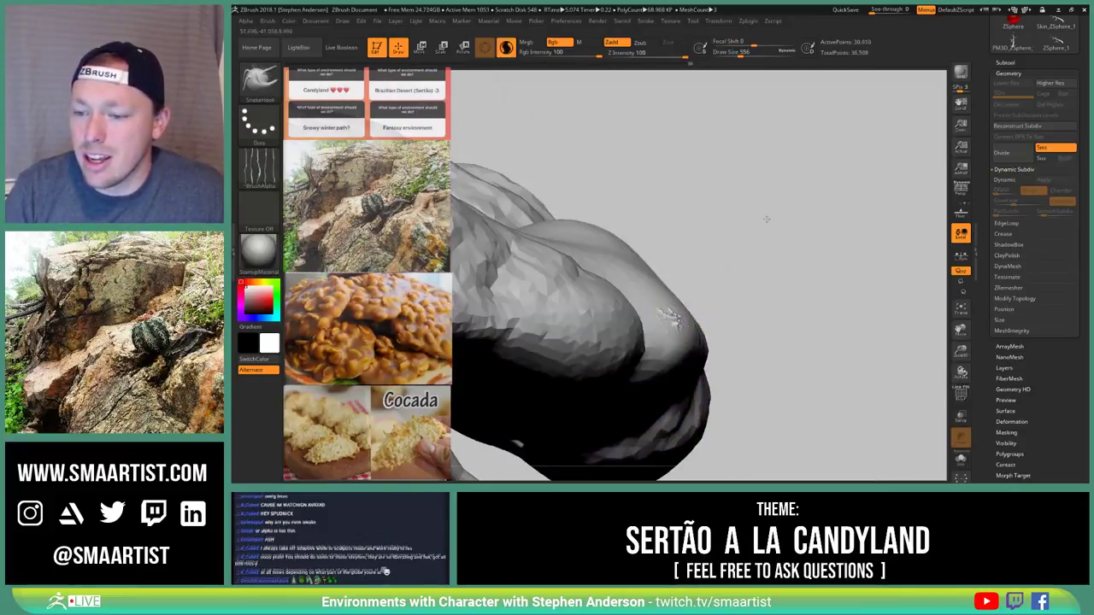
pyautogui.hotkey('ctrl', 'z')
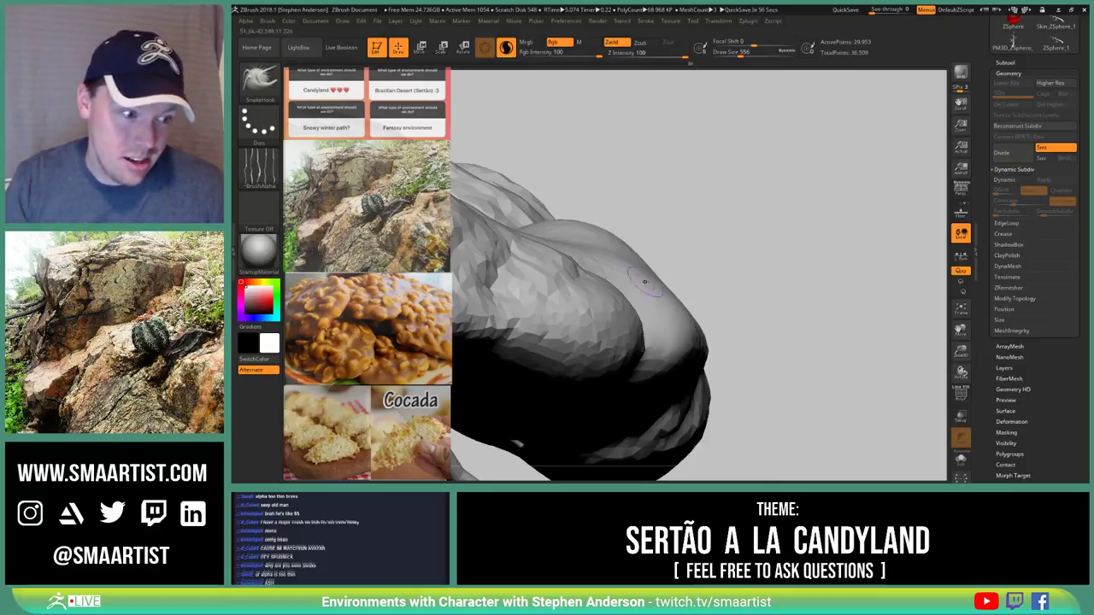
pyautogui.moveTo(574, 302)
pyautogui.mouseDown(button='right')
pyautogui.moveTo(587, 310)
pyautogui.moveTo(578, 324)
pyautogui.moveTo(550, 335)
pyautogui.mouseUp(button='right')
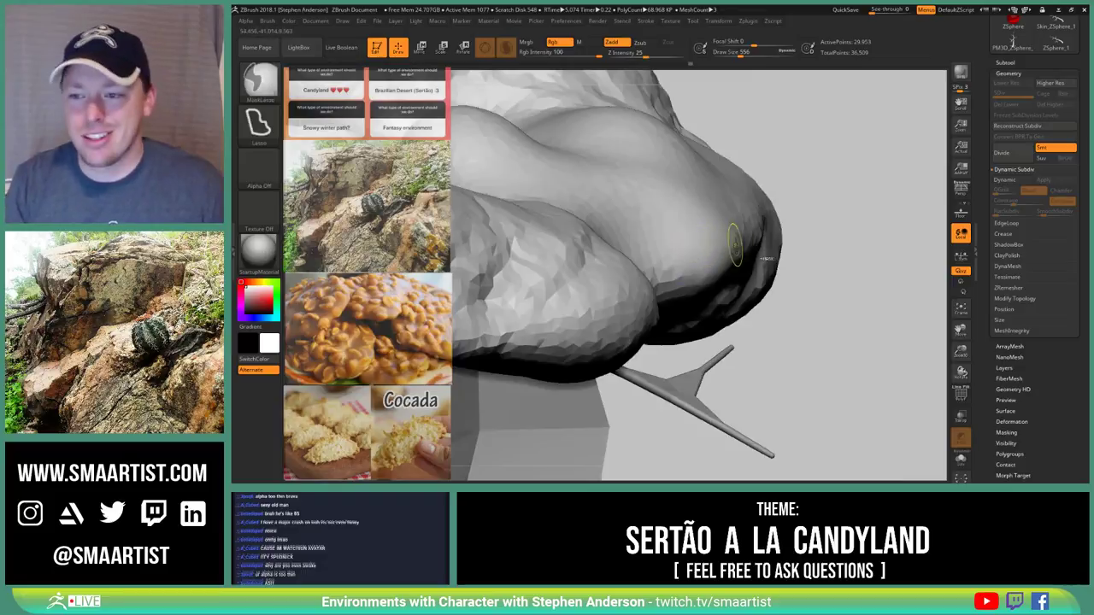
pyautogui.hotkey('ctrl', 'z')
pyautogui.moveTo(684, 300)
pyautogui.keyDown('ctrl'); pyautogui.mouseDown(button='right')
pyautogui.moveTo(686, 234)
pyautogui.moveTo(769, 258)
pyautogui.mouseUp(button='right'); pyautogui.keyUp('ctrl')
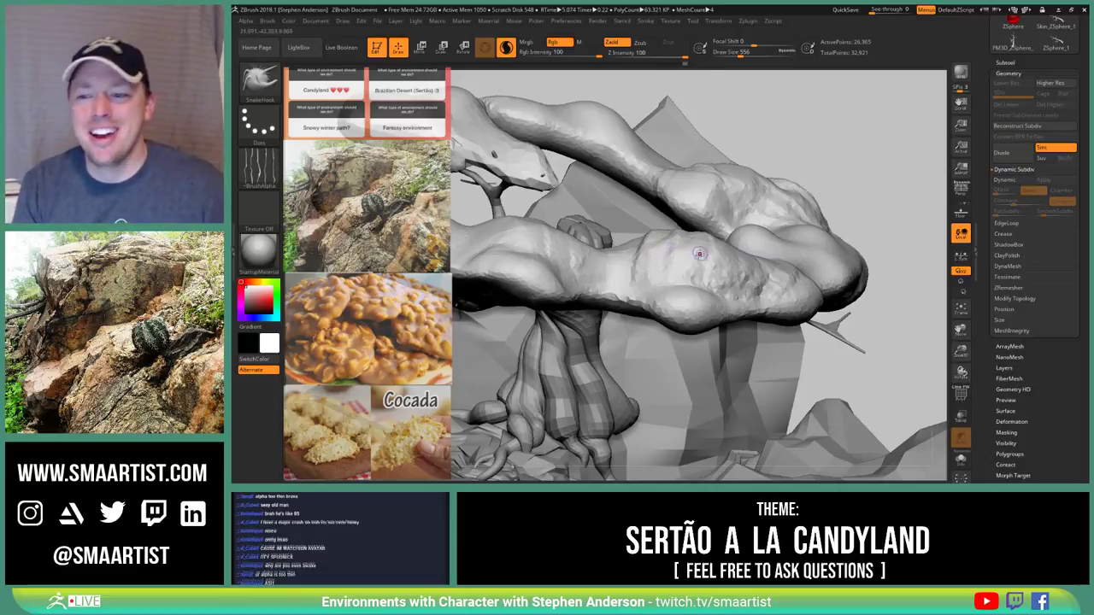
pyautogui.moveTo(701, 254); pyautogui.dragTo(693, 263, button='right')
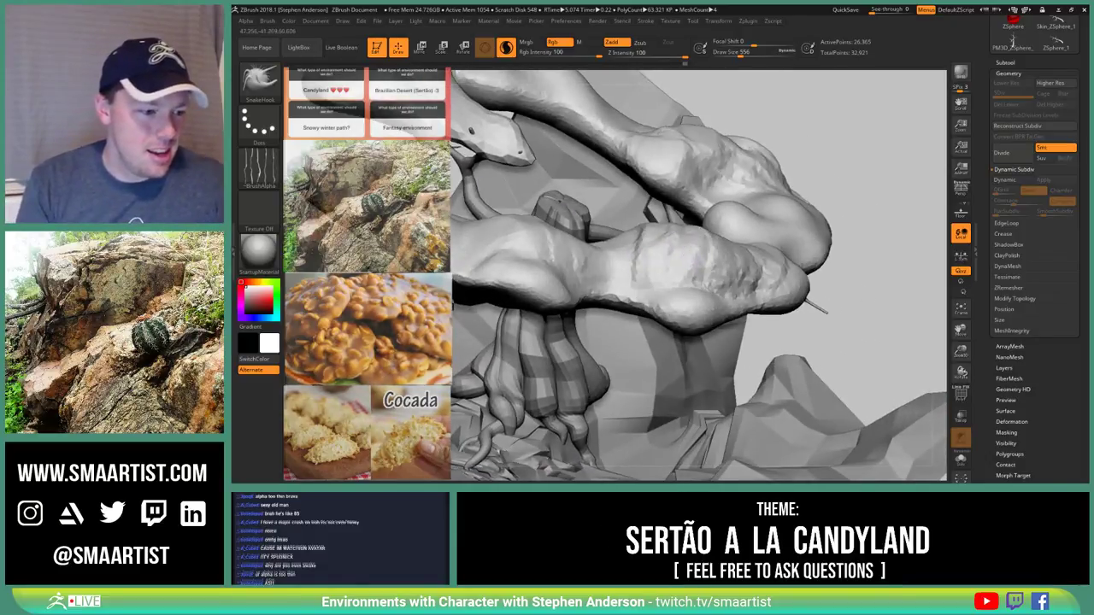
# Assign Alpha 59, with its thick vertical bars, to the SnakeHook brush
pyautogui.click(260, 167)
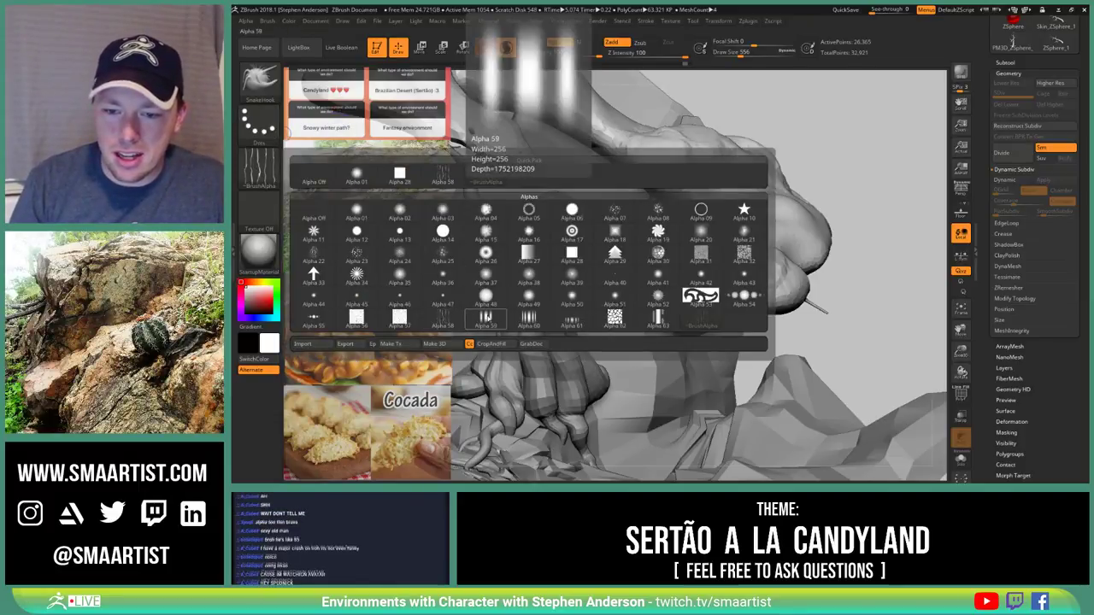
pyautogui.click(489, 319)
pyautogui.moveTo(855, 277)
pyautogui.keyDown('alt'); pyautogui.mouseDown(button='right')
pyautogui.moveTo(742, 291)
pyautogui.moveTo(740, 277)
pyautogui.moveTo(761, 345)
pyautogui.mouseUp(button='right'); pyautogui.keyUp('alt')
pyautogui.keyDown('ctrl'); pyautogui.moveTo(813, 242); pyautogui.dragTo(814, 265, button='right'); pyautogui.keyUp('ctrl')
# Try pulling spikes out of the canopy's rounded end with the Alpha 59 SnakeHook, including at draw size 764, and undo the strokes
pyautogui.press('s')
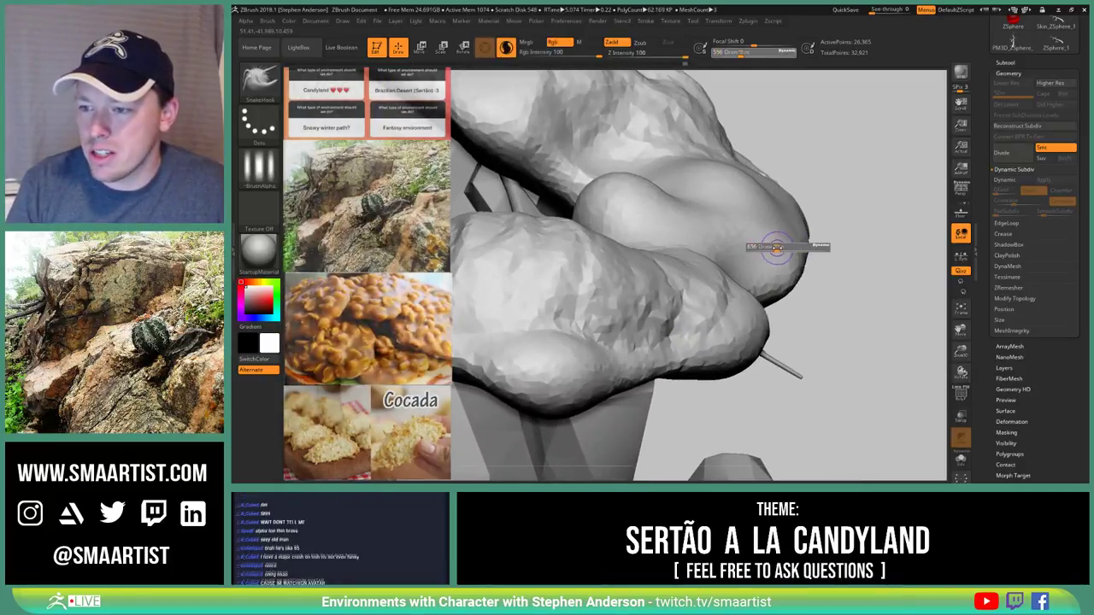
pyautogui.moveTo(774, 246); pyautogui.dragTo(778, 247)
pyautogui.moveTo(782, 250); pyautogui.dragTo(889, 198)
pyautogui.hotkey('ctrl', 'z')
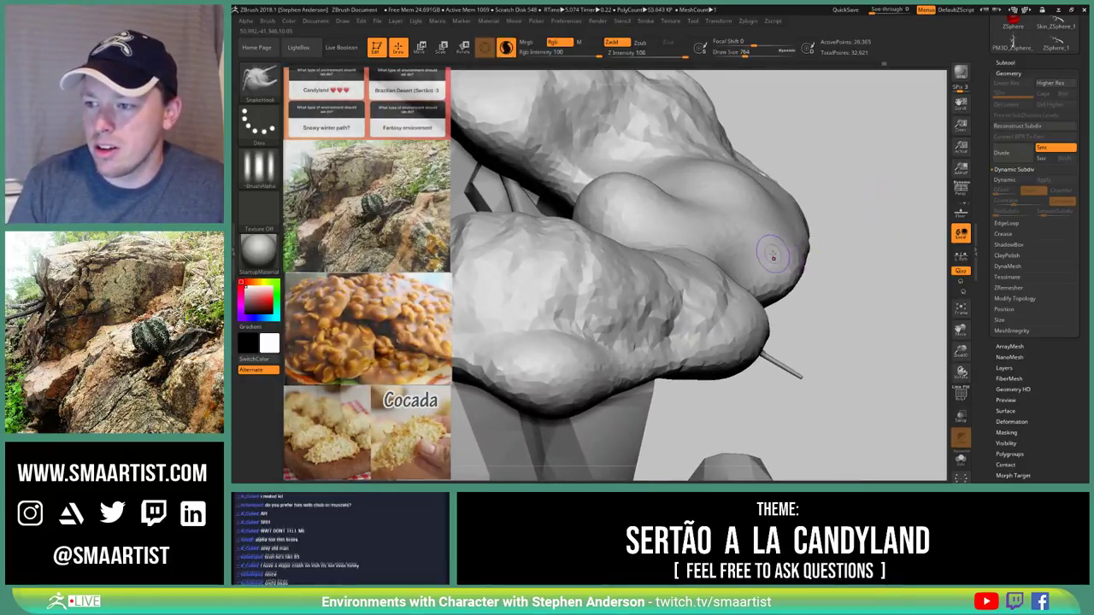
pyautogui.press('s')
pyautogui.moveTo(773, 254); pyautogui.dragTo(864, 198)
pyautogui.press('shift')
pyautogui.moveTo(847, 252)
pyautogui.mouseDown(button='right')
pyautogui.moveTo(741, 252)
pyautogui.moveTo(806, 184)
pyautogui.moveTo(787, 243)
pyautogui.mouseUp(button='right')
pyautogui.hotkey('ctrl', 'z')
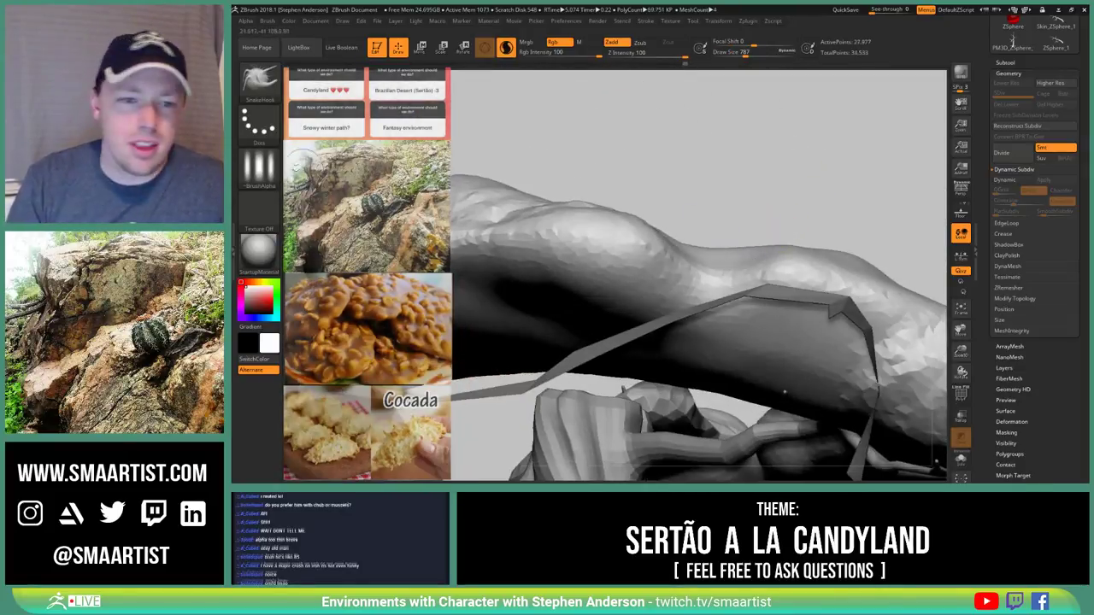
# Assign Alpha 55 to SnakeHook, try pulling from the canopy's top edge at draw size 1399, and undo the strokes
pyautogui.click(258, 168)
pyautogui.click(259, 169)
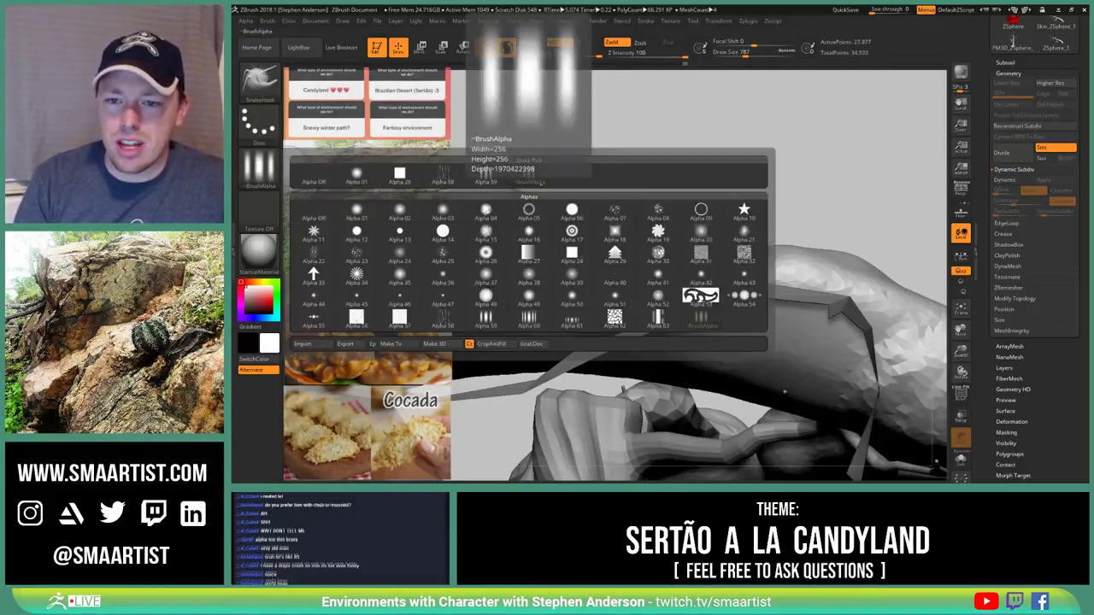
pyautogui.moveTo(451, 325)
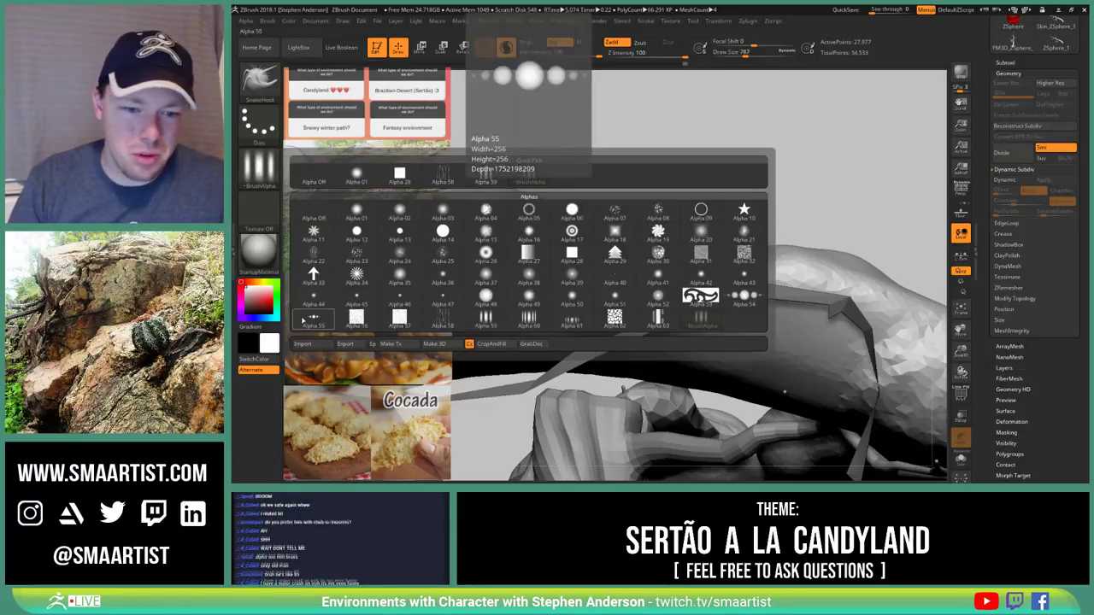
pyautogui.click(314, 318)
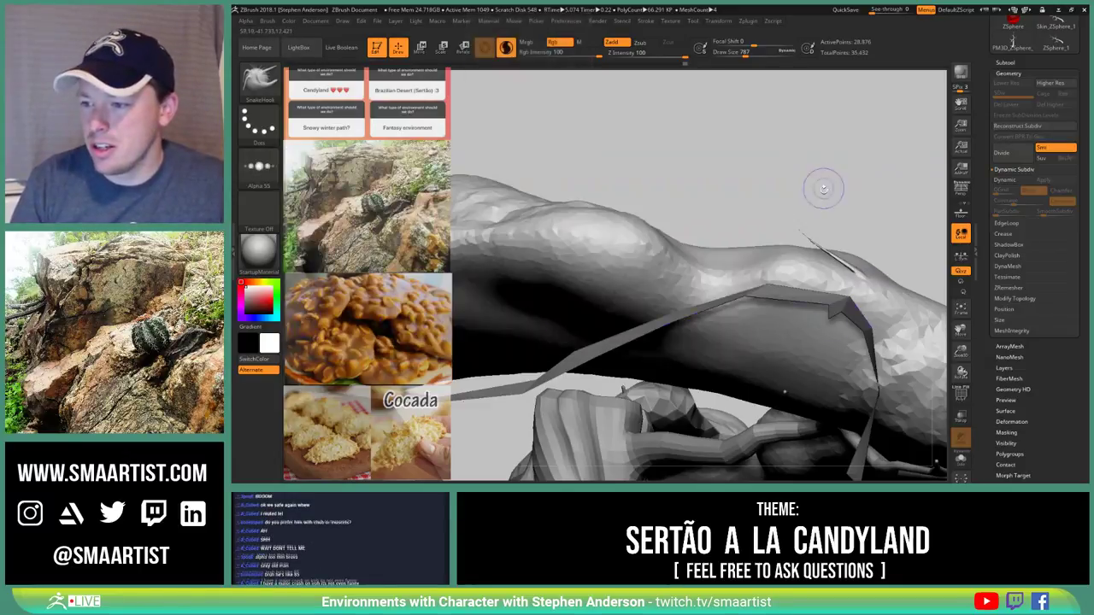
pyautogui.press('s')
pyautogui.moveTo(602, 241)
pyautogui.mouseDown()
pyautogui.moveTo(601, 173)
pyautogui.moveTo(660, 151)
pyautogui.mouseUp()
pyautogui.hotkey('ctrl', 'z')
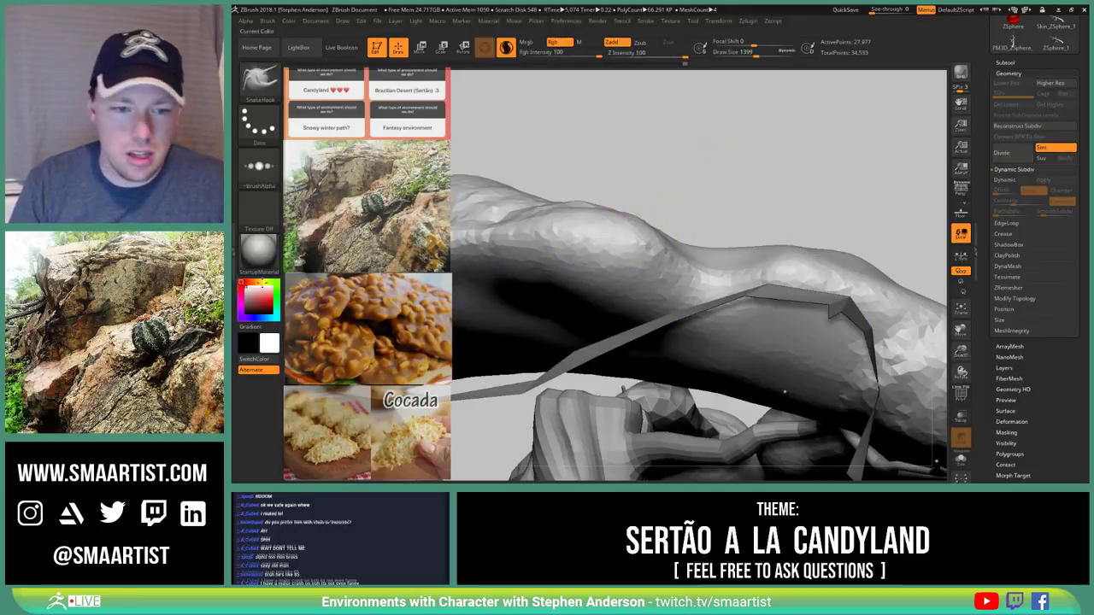
# Assign Alpha 54 to SnakeHook, try pulling a spike from the canopy's top bump at draw size 1399, and undo it
pyautogui.click(265, 167)
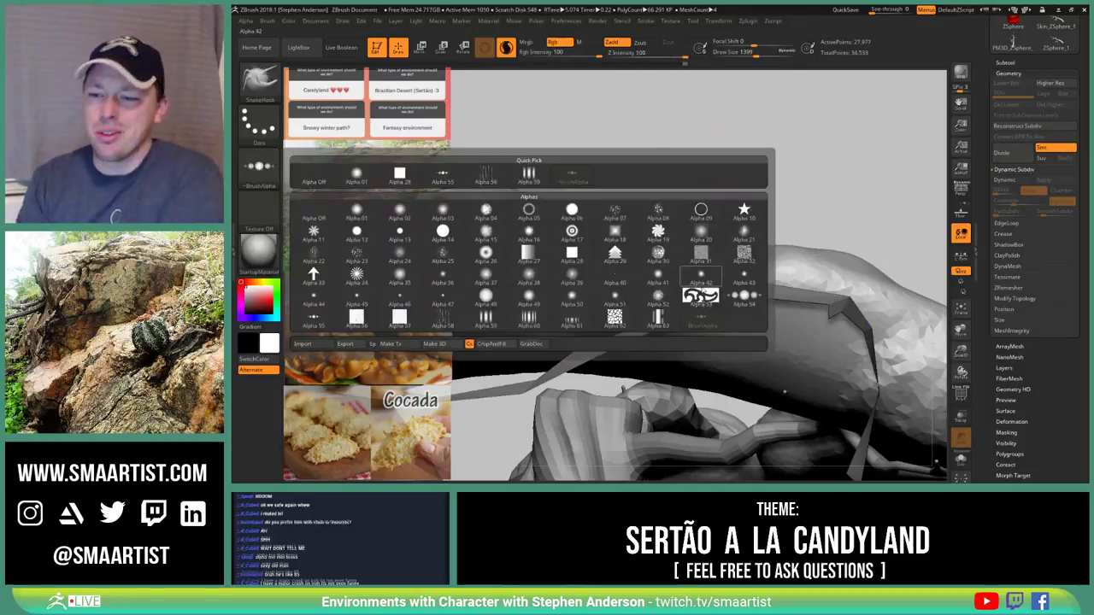
pyautogui.click(745, 299)
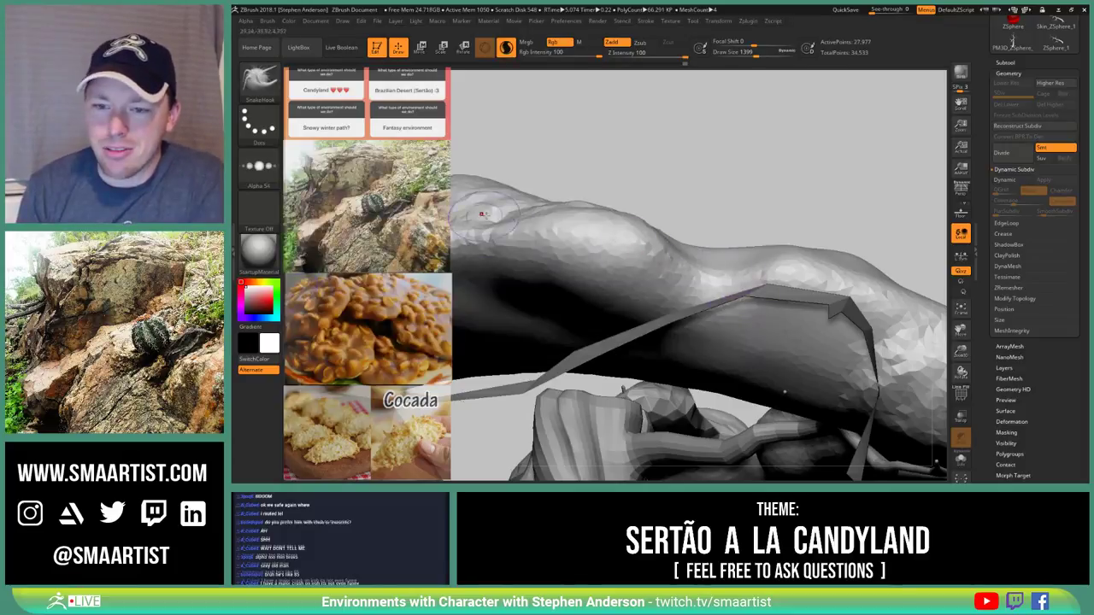
pyautogui.moveTo(623, 235); pyautogui.dragTo(760, 173)
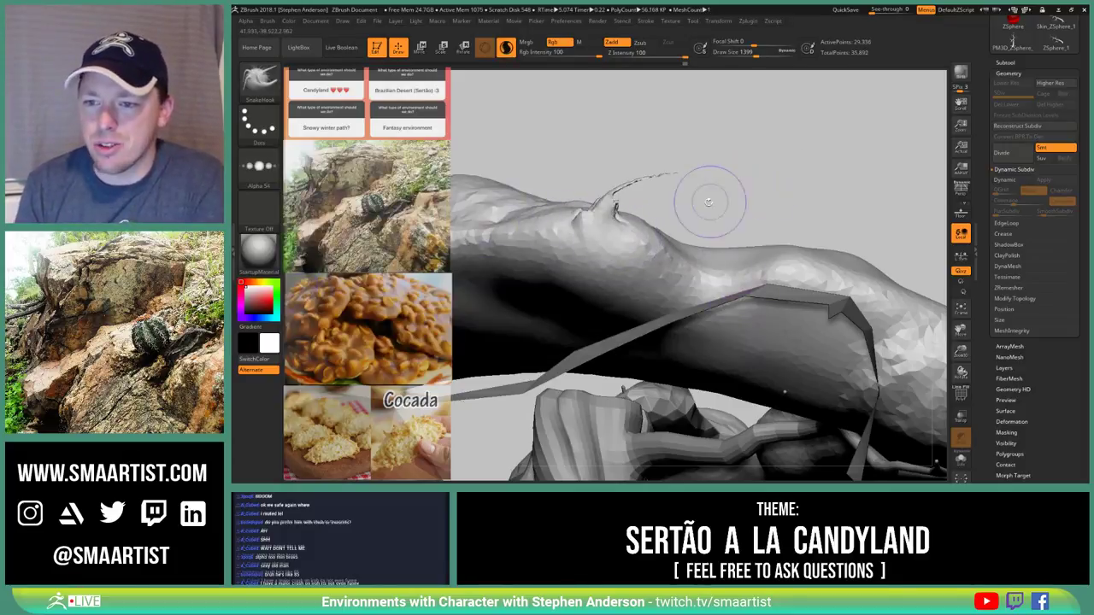
pyautogui.moveTo(667, 228); pyautogui.dragTo(614, 224, button='right')
pyautogui.hotkey('ctrl', 'z')
# Pull a tuft of long frayed spikes out of the canopy's top bump with SnakeHook, reducing the draw size to 1280
pyautogui.press('s')
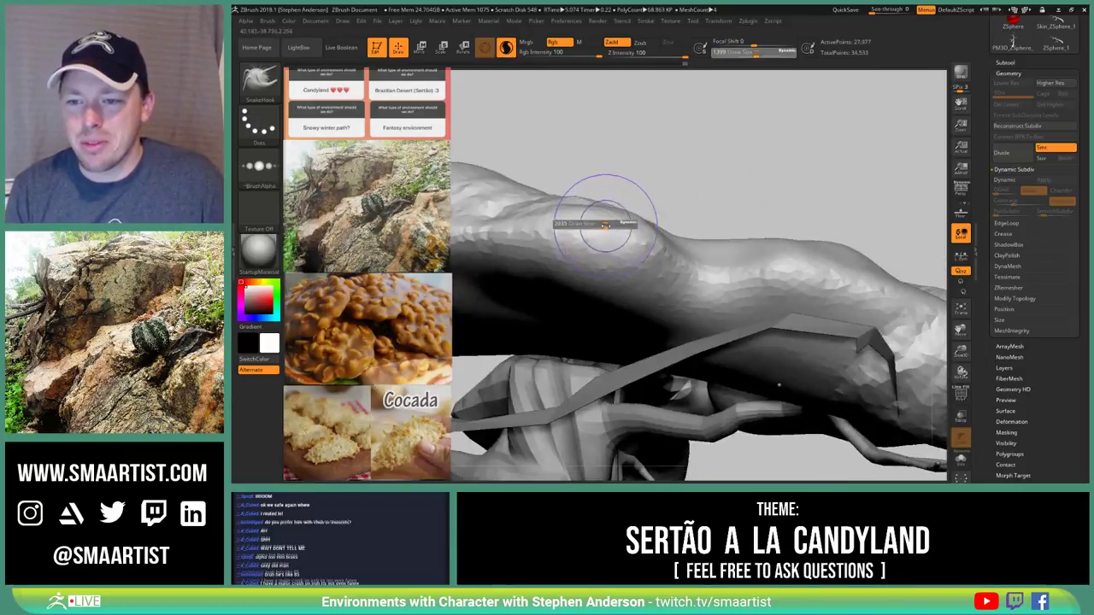
pyautogui.moveTo(602, 224); pyautogui.dragTo(778, 137)
pyautogui.moveTo(669, 193)
pyautogui.mouseDown(button='right')
pyautogui.moveTo(720, 224)
pyautogui.moveTo(617, 221)
pyautogui.mouseUp(button='right')
pyautogui.press('s')
pyautogui.moveTo(603, 222)
pyautogui.mouseDown()
pyautogui.moveTo(591, 222)
pyautogui.moveTo(733, 113)
pyautogui.mouseUp()
pyautogui.moveTo(628, 196); pyautogui.dragTo(774, 152)
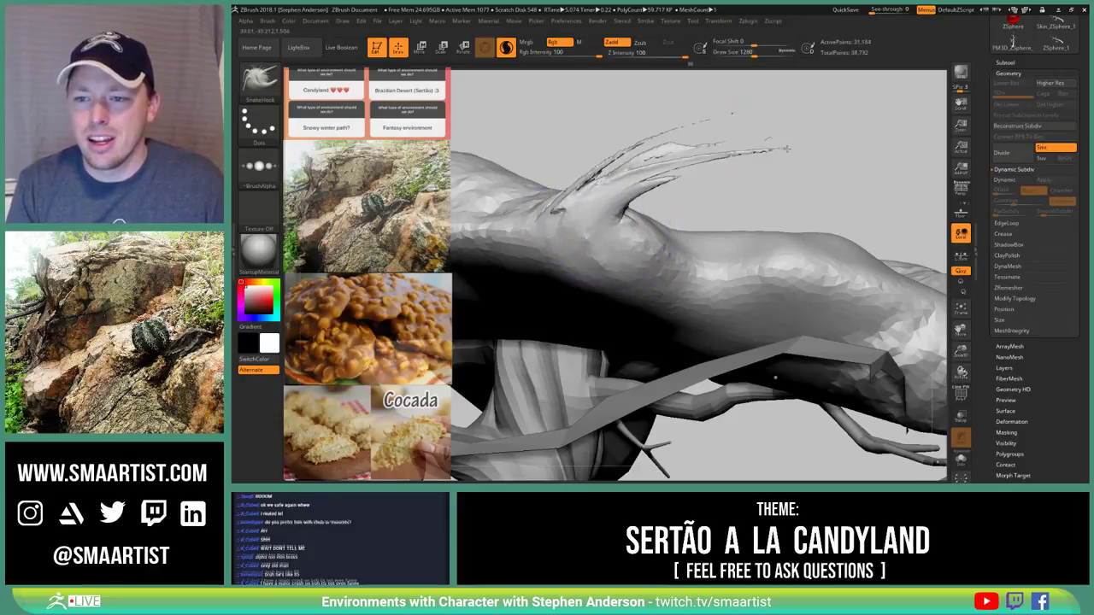
pyautogui.moveTo(608, 224); pyautogui.dragTo(722, 226, button='right')
pyautogui.moveTo(599, 366)
pyautogui.mouseDown()
pyautogui.moveTo(555, 329)
pyautogui.moveTo(624, 299)
pyautogui.mouseUp()
# Switch to the Inflat brush and set its draw size to 500 for the thin spike tips
pyautogui.press('b')
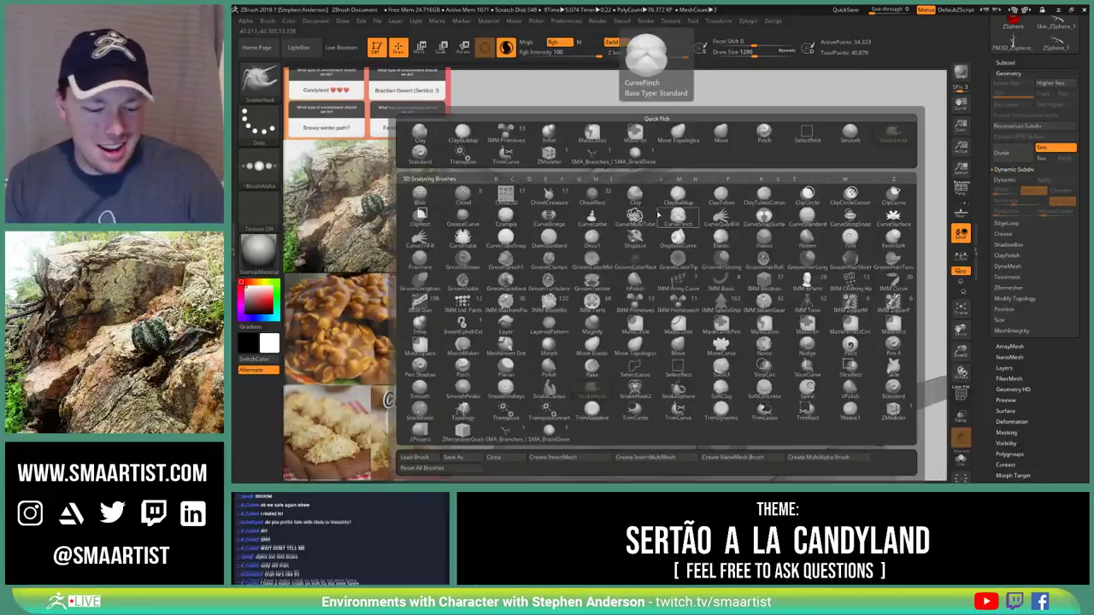
pyautogui.press('i')
pyautogui.press('n')
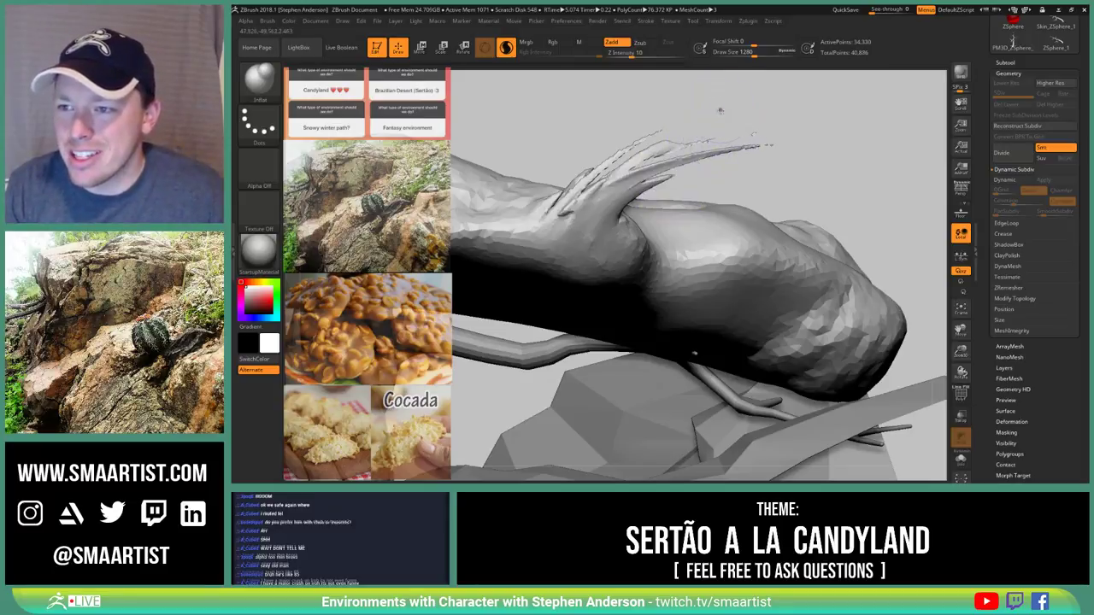
pyautogui.press('s')
pyautogui.moveTo(749, 135); pyautogui.dragTo(741, 134)
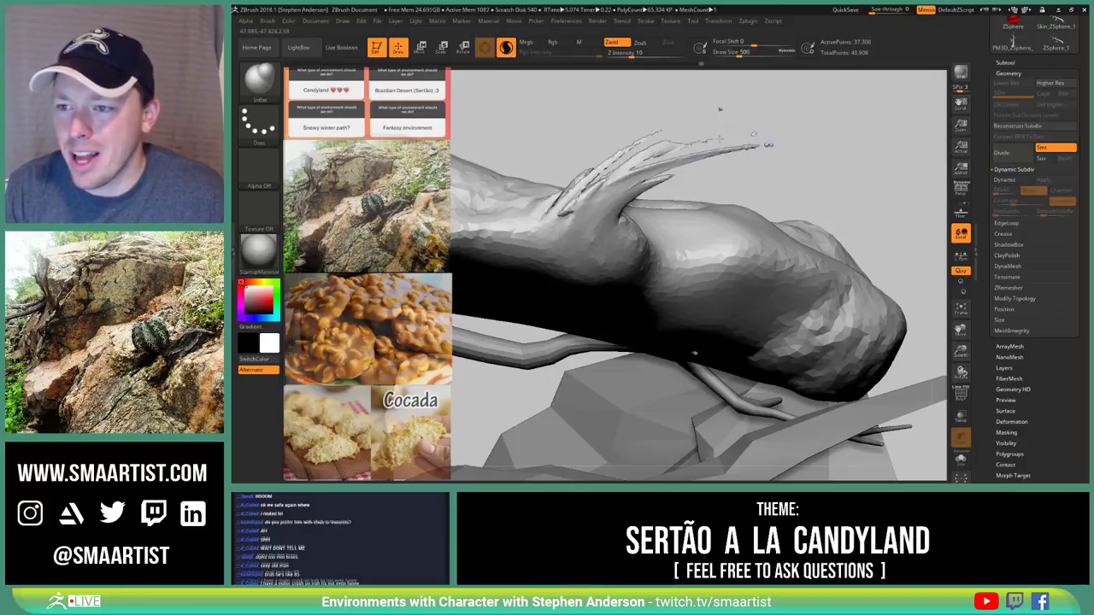
# Inflate the thin tips and loose fragments of the frayed spikes on the canopy
pyautogui.moveTo(720, 139); pyautogui.dragTo(758, 141, button='right')
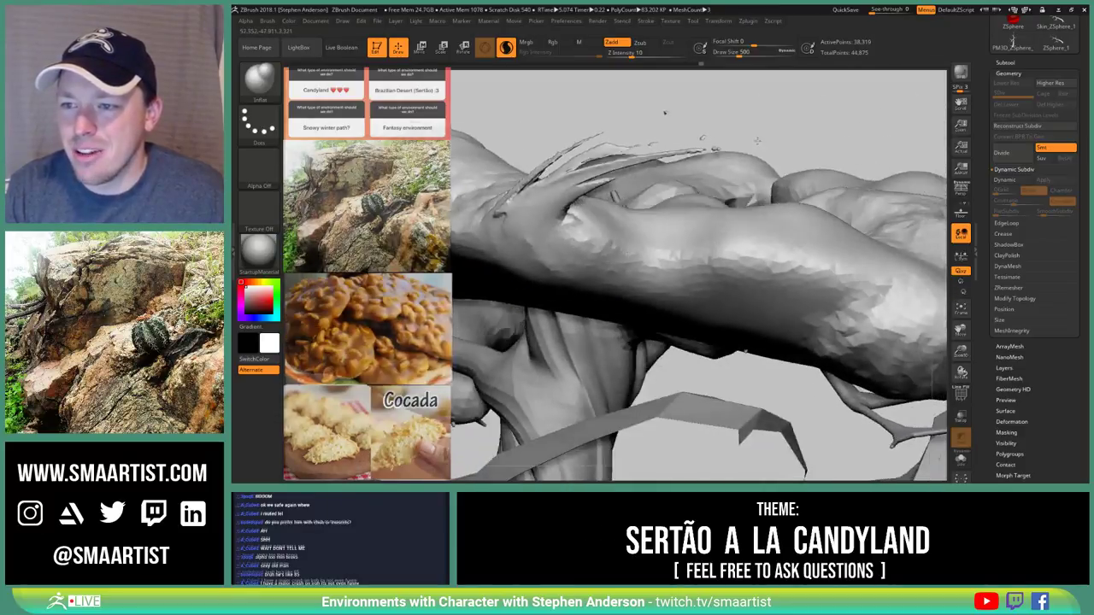
pyautogui.moveTo(758, 140); pyautogui.dragTo(596, 137)
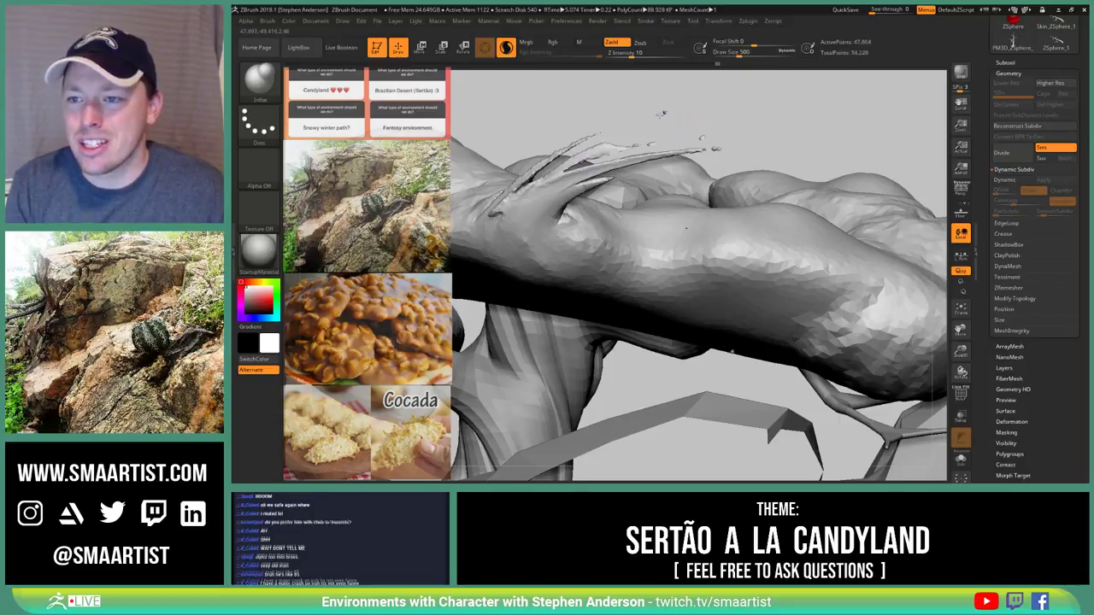
pyautogui.moveTo(663, 112)
pyautogui.mouseDown()
pyautogui.moveTo(696, 121)
pyautogui.moveTo(736, 154)
pyautogui.moveTo(696, 200)
pyautogui.moveTo(705, 187)
pyautogui.mouseUp()
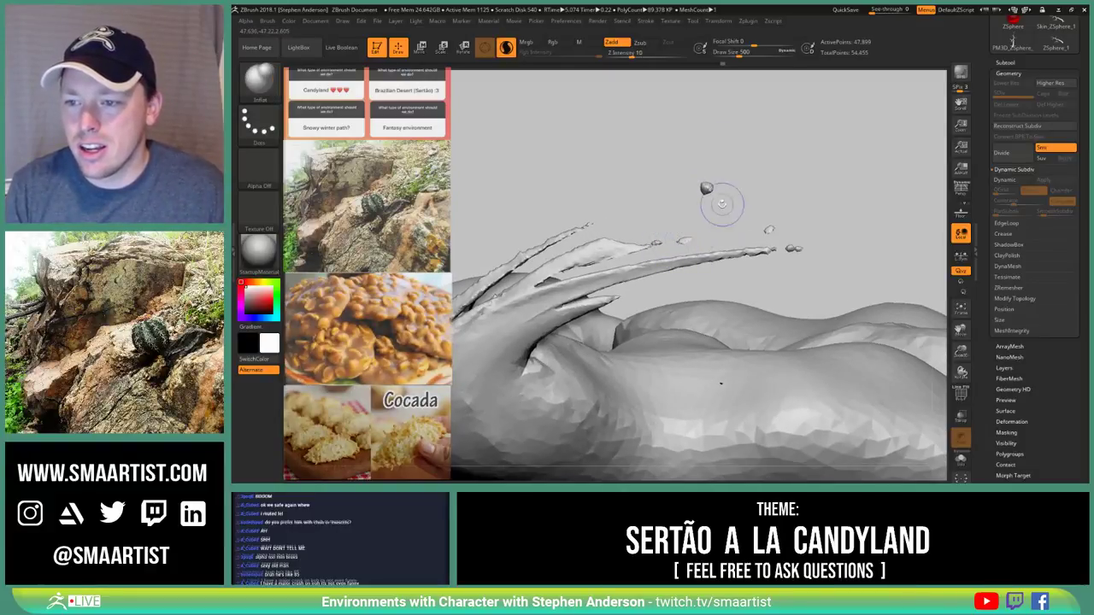
# Smooth the frayed spikes on the canopy from their thin tips down to their bases
pyautogui.press('shift')
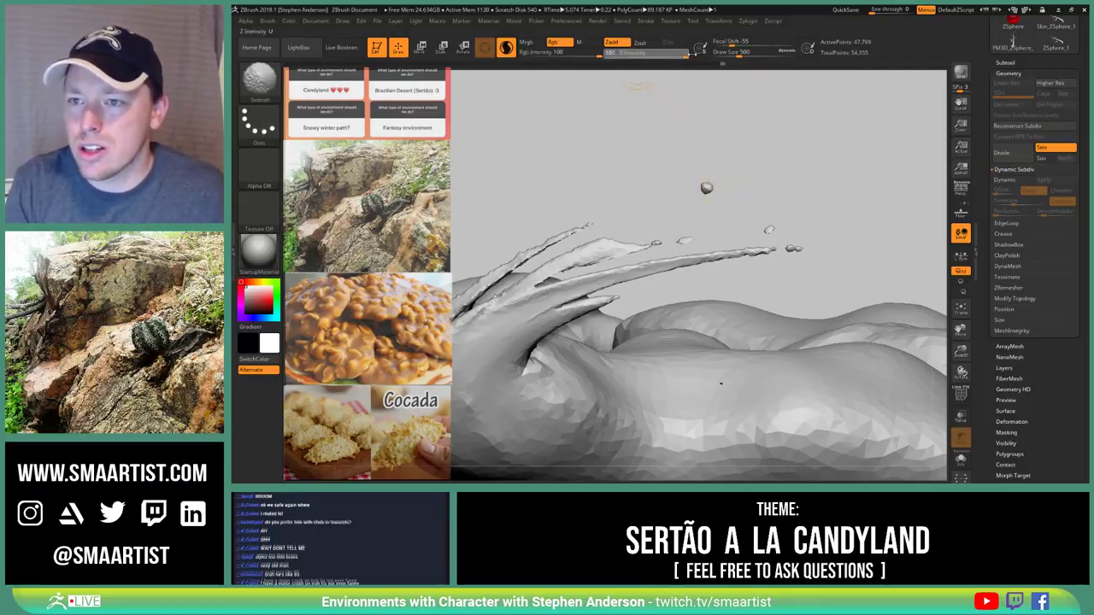
pyautogui.press('ctrl')
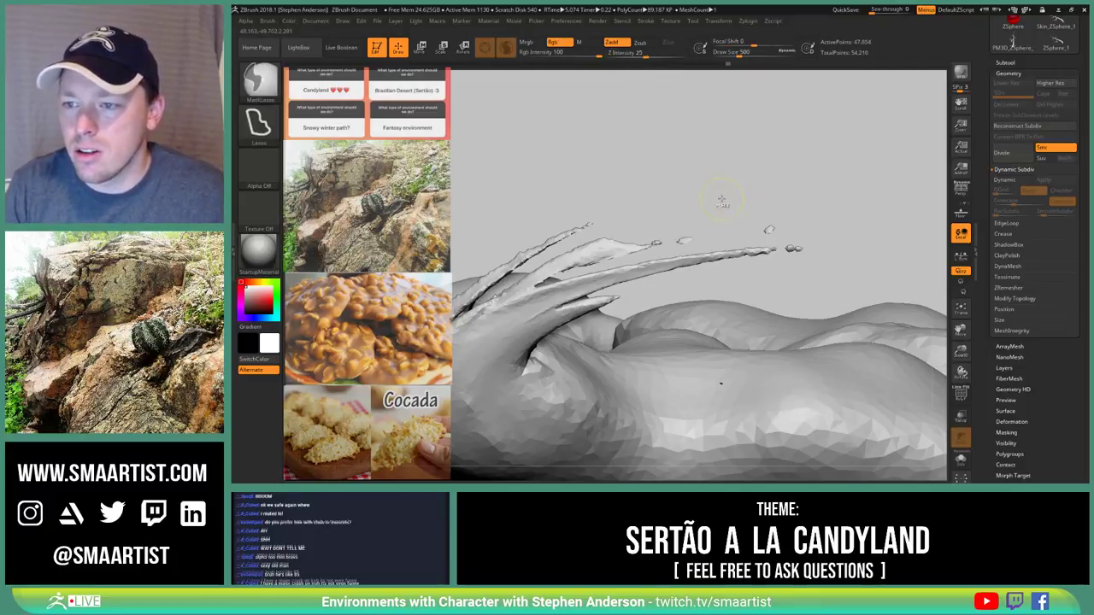
pyautogui.press('shift')
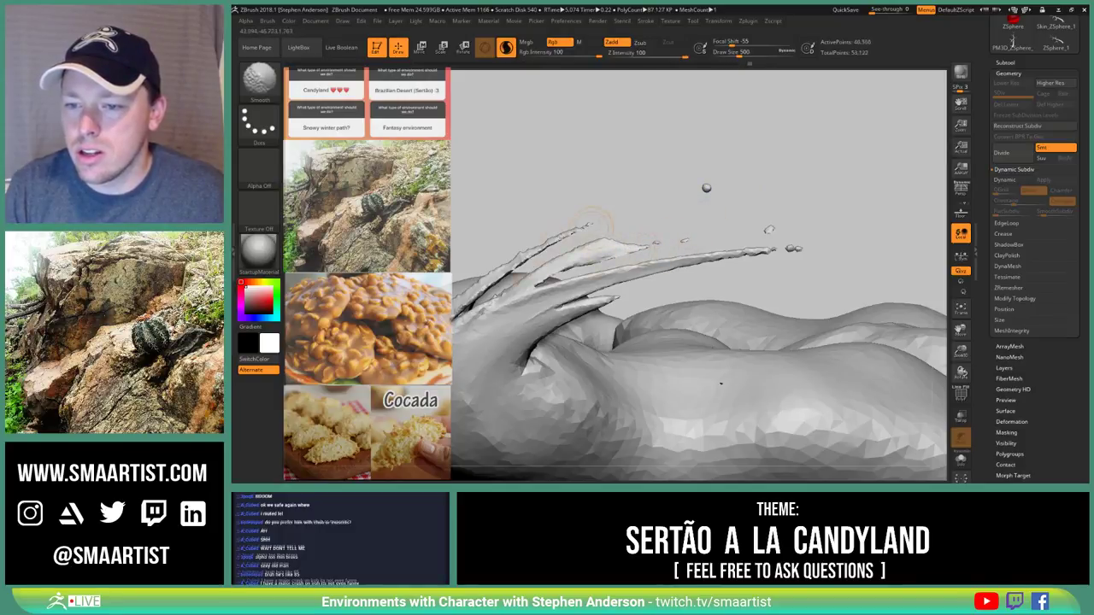
pyautogui.moveTo(594, 225); pyautogui.dragTo(560, 237)
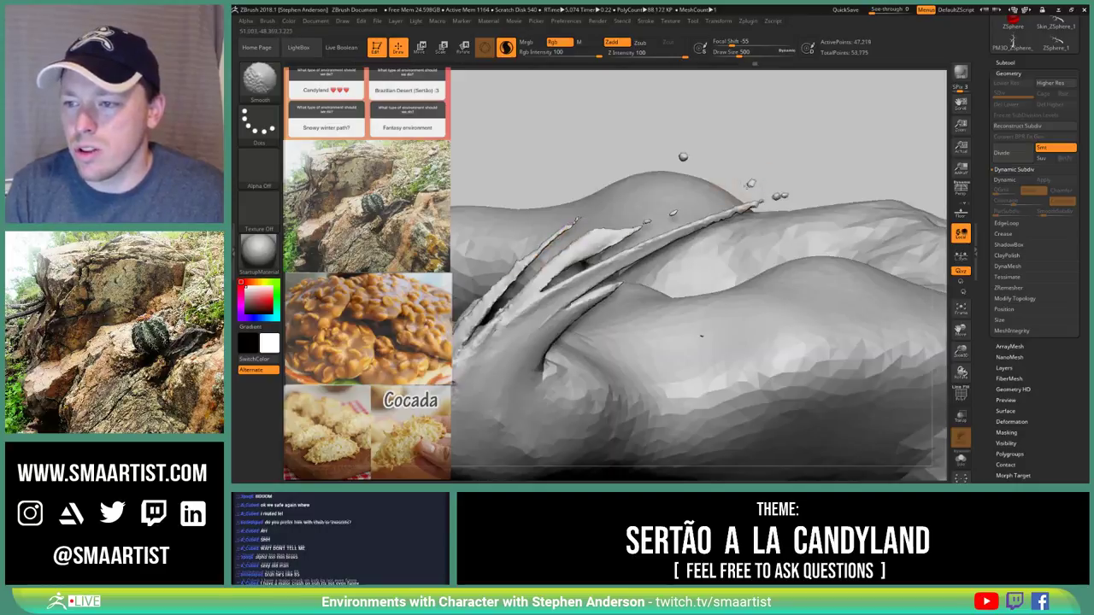
pyautogui.moveTo(701, 336); pyautogui.dragTo(595, 293)
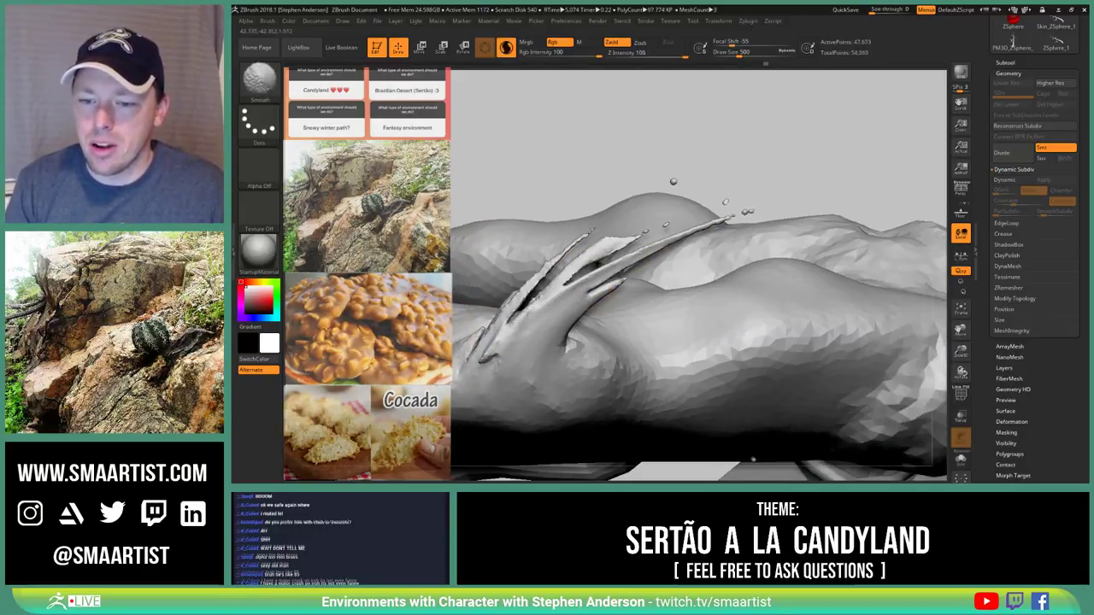
pyautogui.keyDown('shift'); pyautogui.moveTo(480, 349); pyautogui.dragTo(505, 309); pyautogui.keyUp('shift')
pyautogui.moveTo(675, 287)
pyautogui.mouseDown(button='right')
pyautogui.moveTo(547, 334)
pyautogui.moveTo(661, 248)
pyautogui.moveTo(782, 239)
pyautogui.mouseUp(button='right')
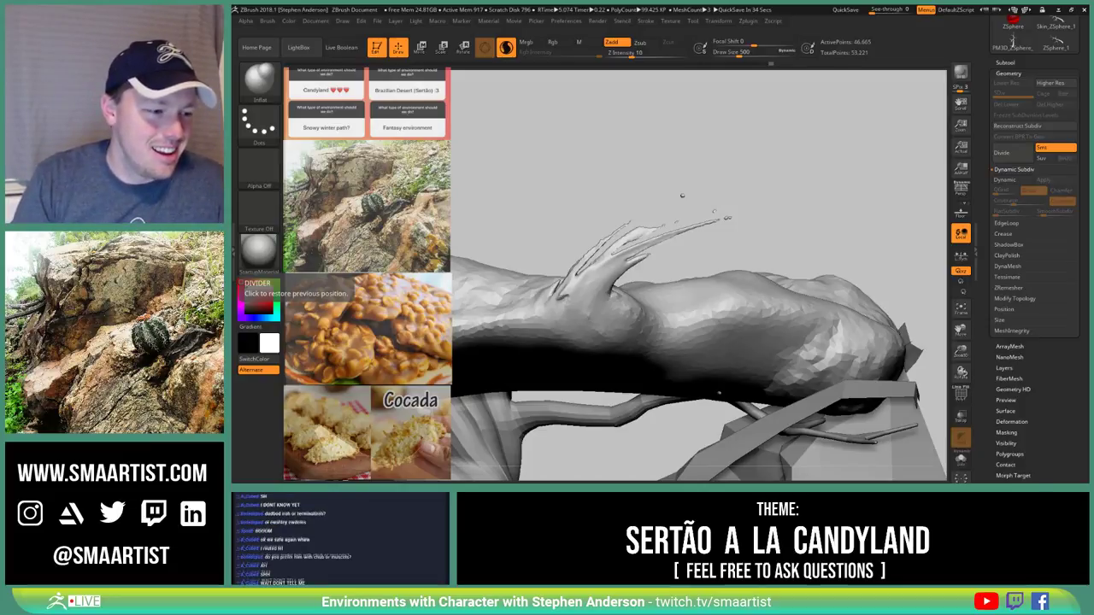
# Undo the frayed spike tuft on top of the canopy, returning to the smooth lumpy surface
pyautogui.moveTo(594, 181); pyautogui.dragTo(609, 194)
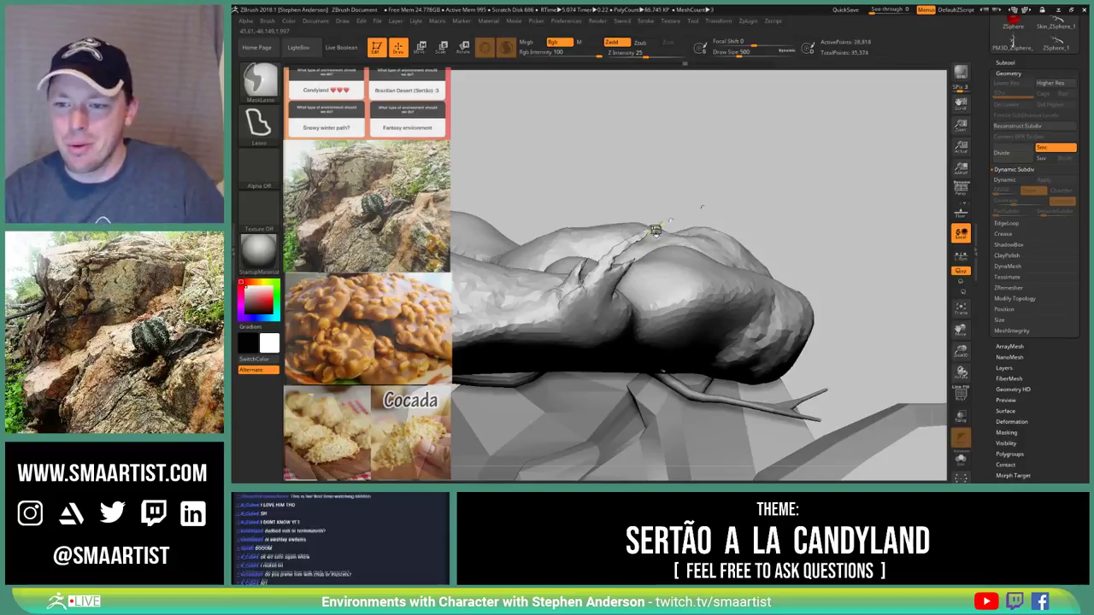
pyautogui.hotkey('ctrl', 'z')
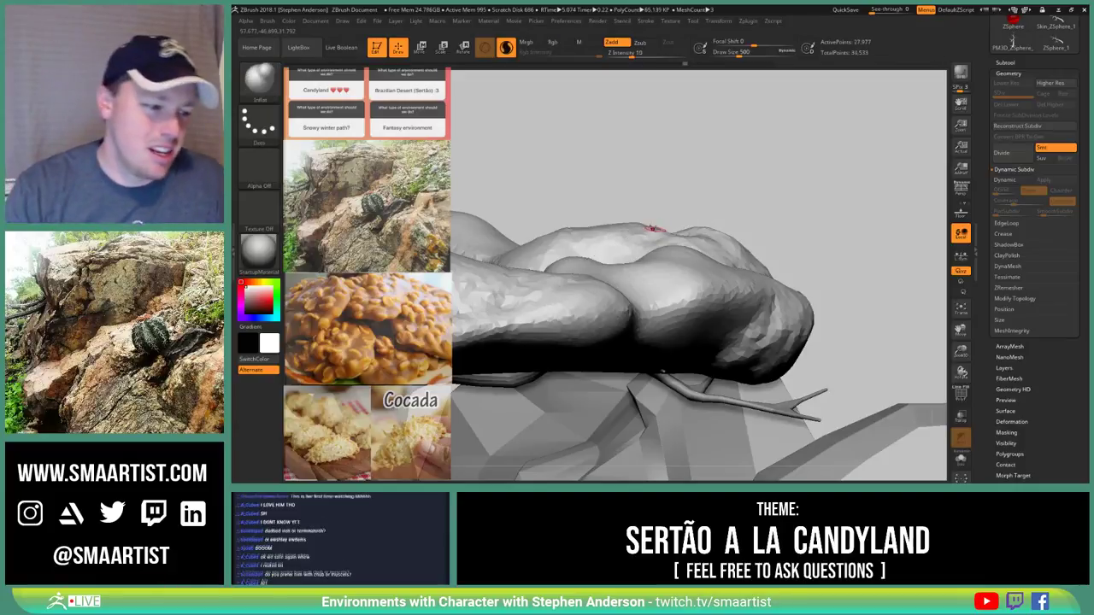
pyautogui.keyDown('ctrl'); pyautogui.moveTo(583, 317); pyautogui.dragTo(578, 257, button='right'); pyautogui.keyUp('ctrl')
pyautogui.moveTo(530, 306)
pyautogui.keyDown('ctrl'); pyautogui.mouseDown(button='right')
pyautogui.moveTo(635, 285)
pyautogui.moveTo(614, 298)
pyautogui.mouseUp(button='right'); pyautogui.keyUp('ctrl')
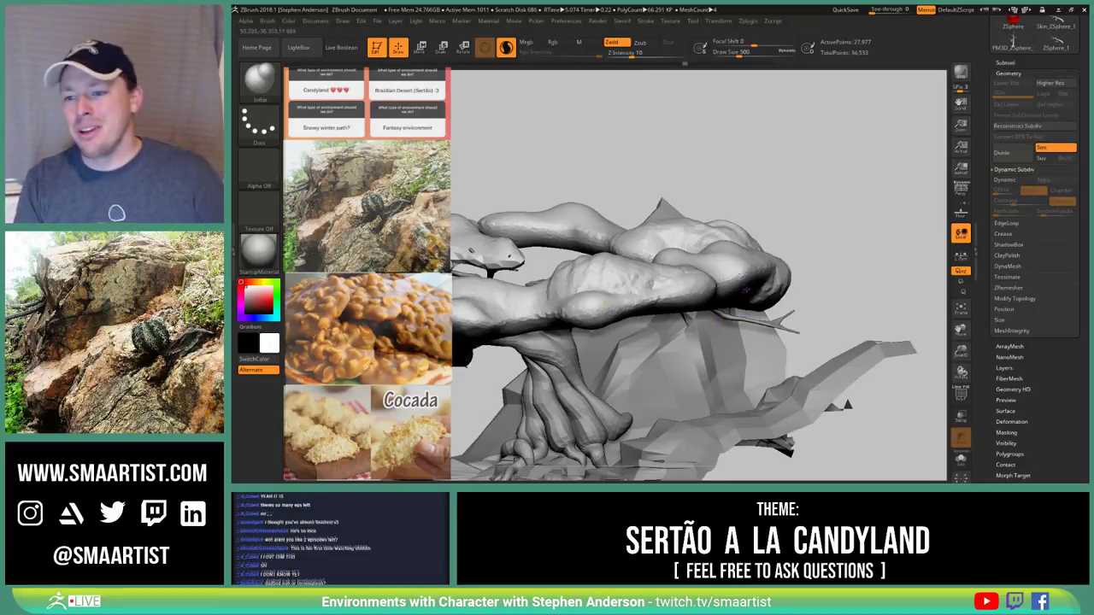
# Raise the draw size to 3917 and smooth down the narrow front section of the canopy ring
pyautogui.moveTo(734, 277)
pyautogui.mouseDown(button='right')
pyautogui.moveTo(836, 275)
pyautogui.moveTo(829, 213)
pyautogui.moveTo(715, 319)
pyautogui.moveTo(703, 315)
pyautogui.moveTo(742, 309)
pyautogui.moveTo(656, 310)
pyautogui.moveTo(640, 314)
pyautogui.moveTo(635, 334)
pyautogui.moveTo(635, 320)
pyautogui.mouseUp(button='right')
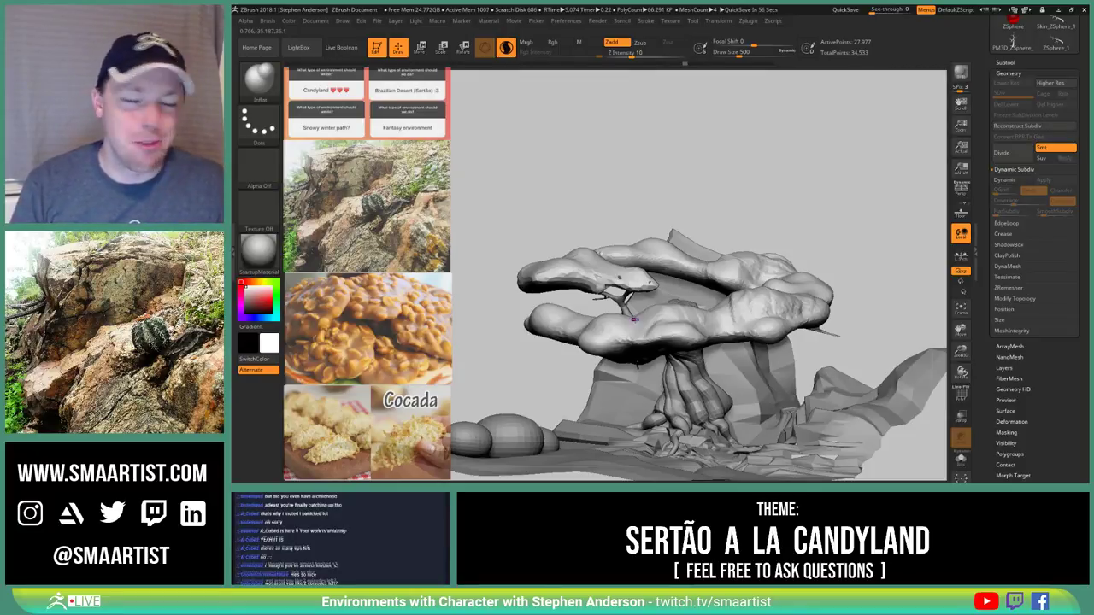
pyautogui.moveTo(715, 316)
pyautogui.mouseDown(button='right')
pyautogui.moveTo(788, 318)
pyautogui.moveTo(568, 292)
pyautogui.mouseUp(button='right')
pyautogui.moveTo(716, 267); pyautogui.dragTo(734, 309, button='right')
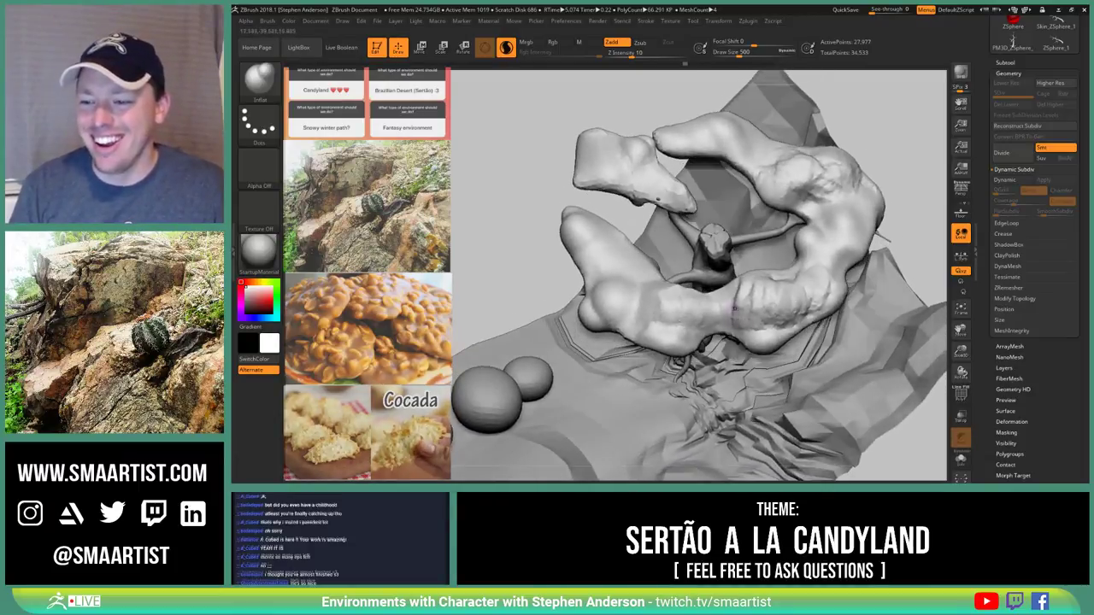
pyautogui.press('s')
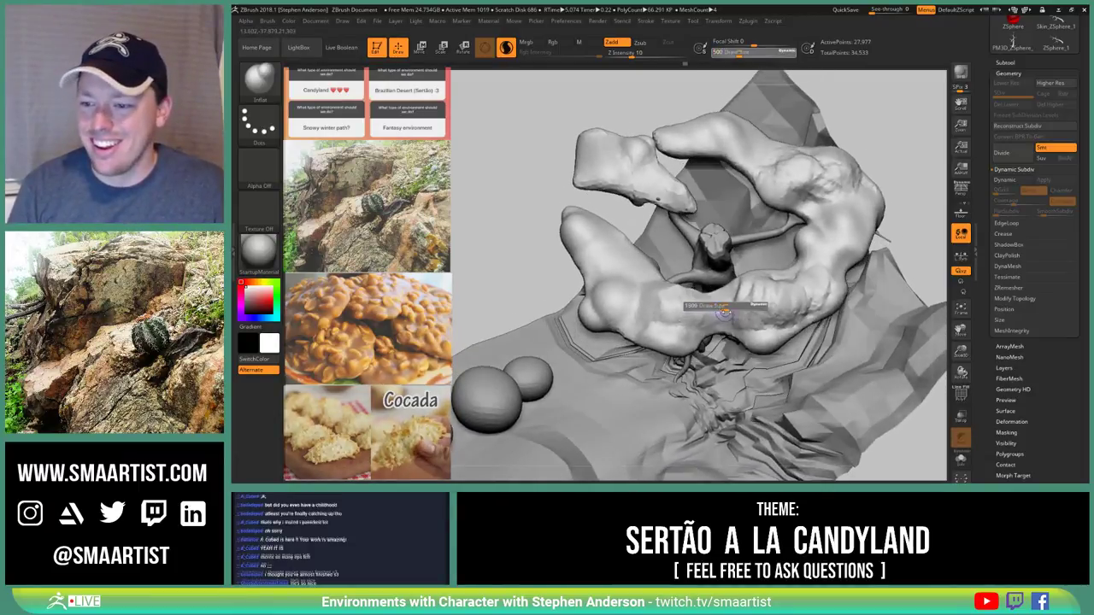
pyautogui.moveTo(725, 311)
pyautogui.mouseDown()
pyautogui.moveTo(756, 307)
pyautogui.moveTo(715, 317)
pyautogui.moveTo(727, 316)
pyautogui.mouseUp()
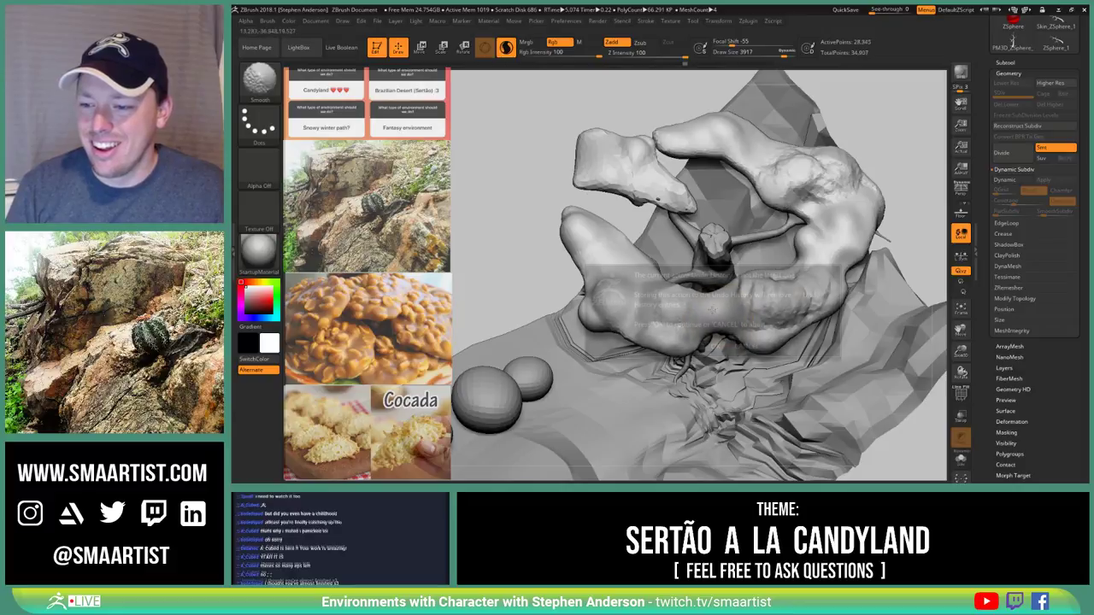
pyautogui.click(715, 344)
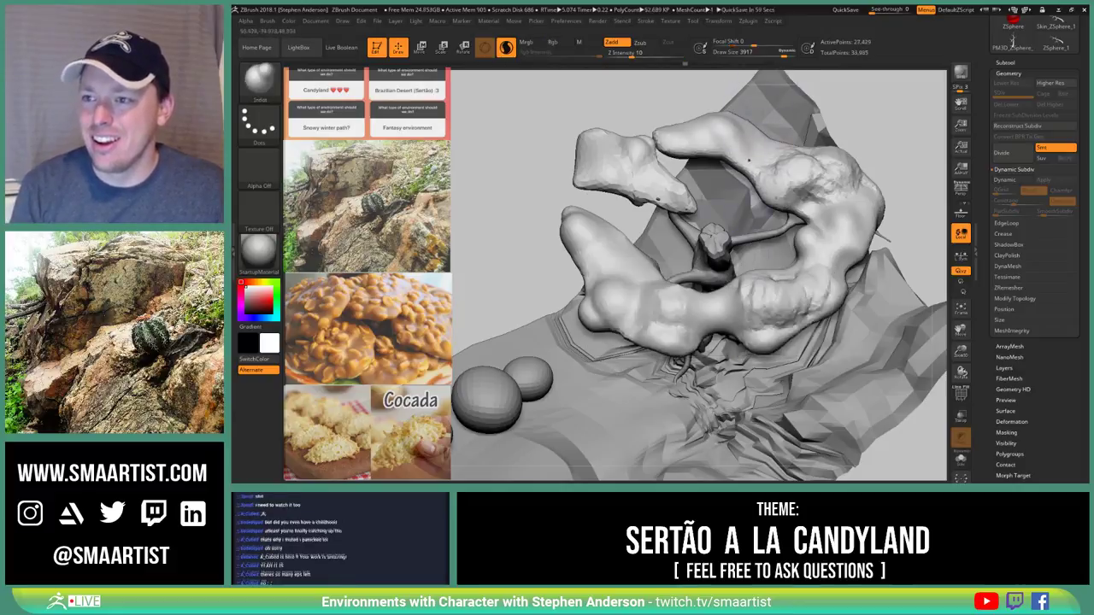
pyautogui.press('shift')
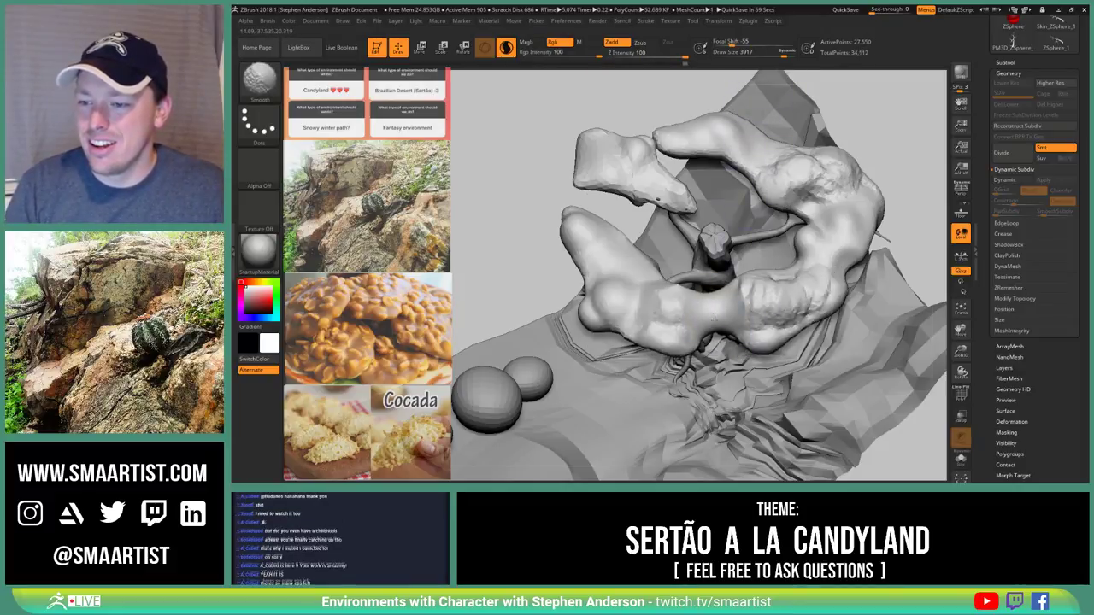
pyautogui.keyDown('shift'); pyautogui.moveTo(716, 316); pyautogui.dragTo(720, 313); pyautogui.keyUp('shift')
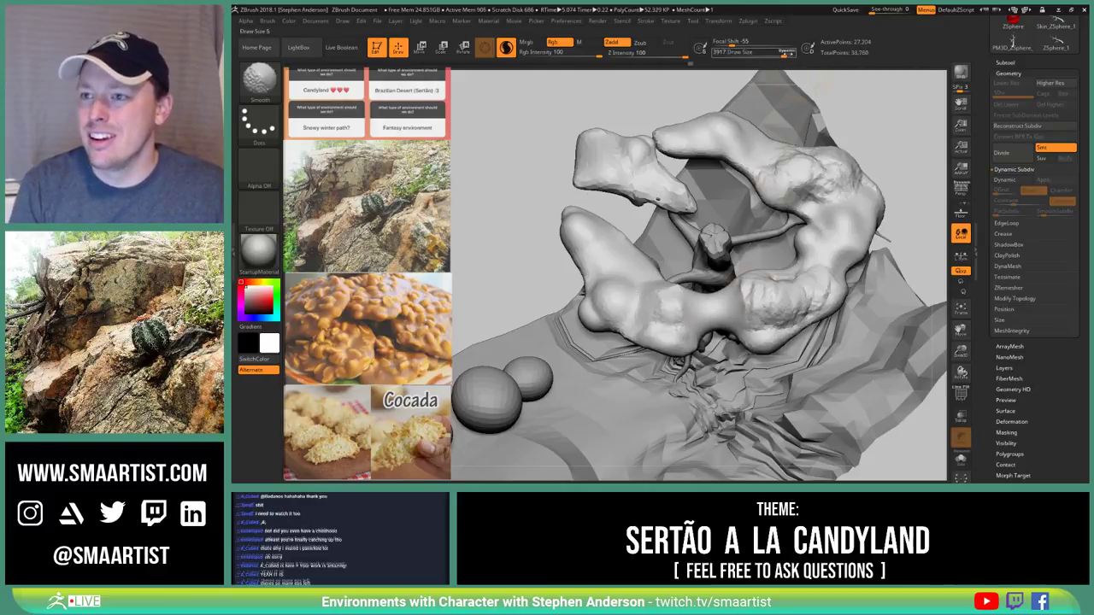
# Set the Smooth brush's draw size to 5000 and smooth through the thinned front section to open a gap in the canopy ring
pyautogui.click(795, 54)
pyautogui.press('shift')
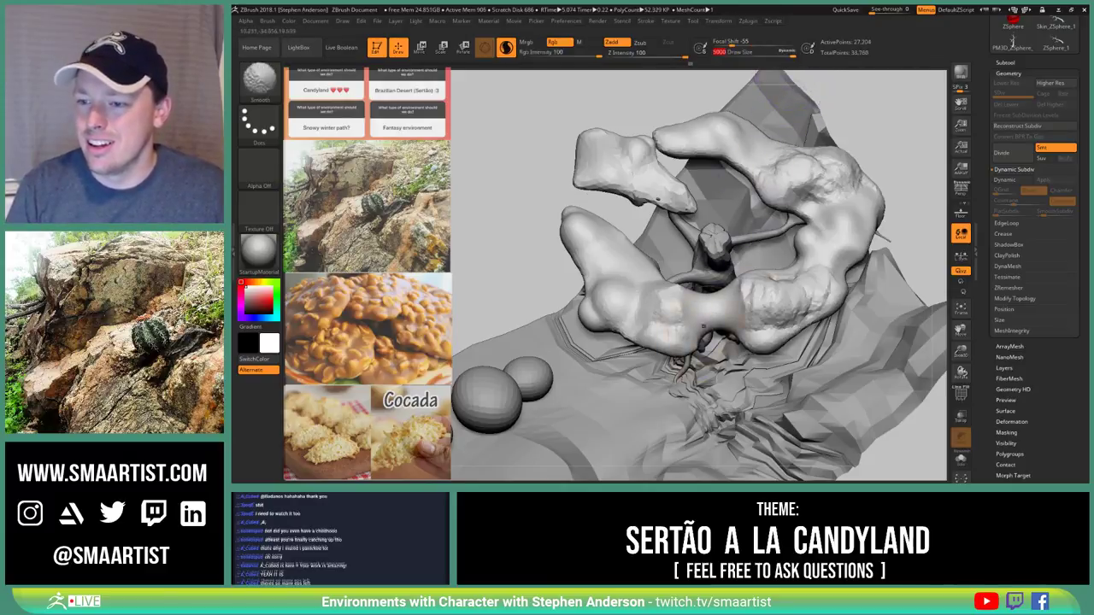
pyautogui.keyDown('shift'); pyautogui.moveTo(716, 315); pyautogui.dragTo(713, 305); pyautogui.keyUp('shift')
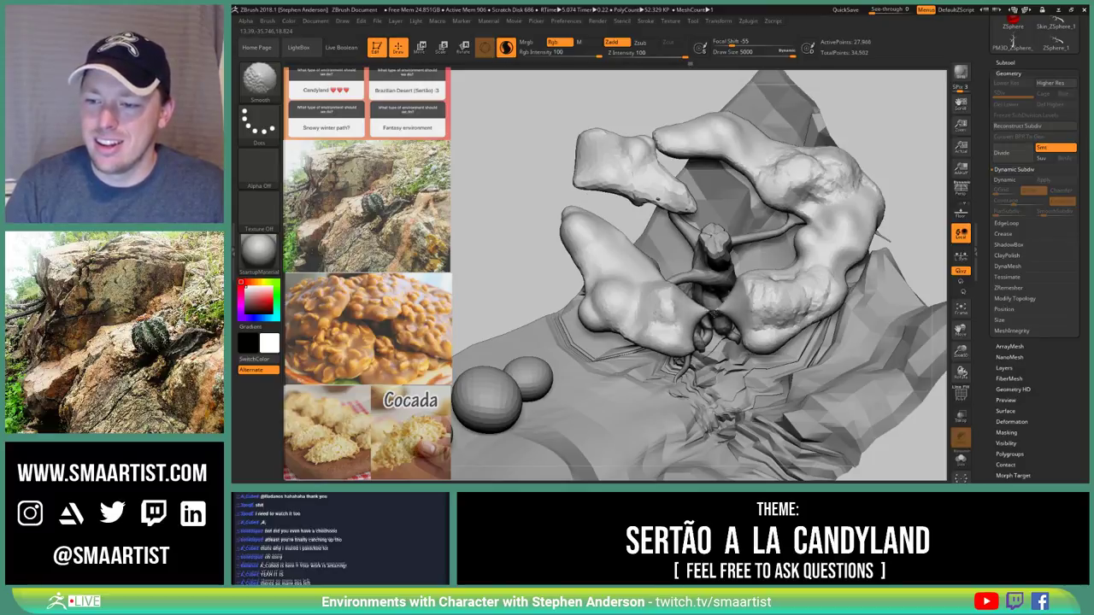
pyautogui.keyDown('shift'); pyautogui.moveTo(724, 313); pyautogui.dragTo(742, 302); pyautogui.keyUp('shift')
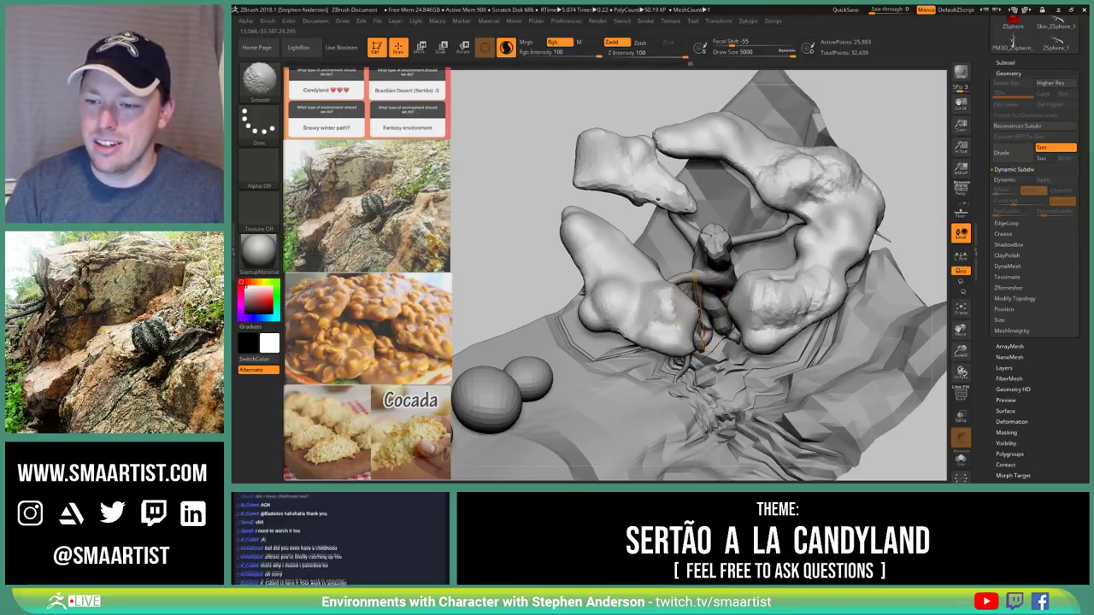
# Switch to the Move Topological brush and set its focal shift to 29
pyautogui.moveTo(916, 432)
pyautogui.mouseDown()
pyautogui.moveTo(923, 289)
pyautogui.moveTo(913, 248)
pyautogui.moveTo(928, 313)
pyautogui.mouseUp()
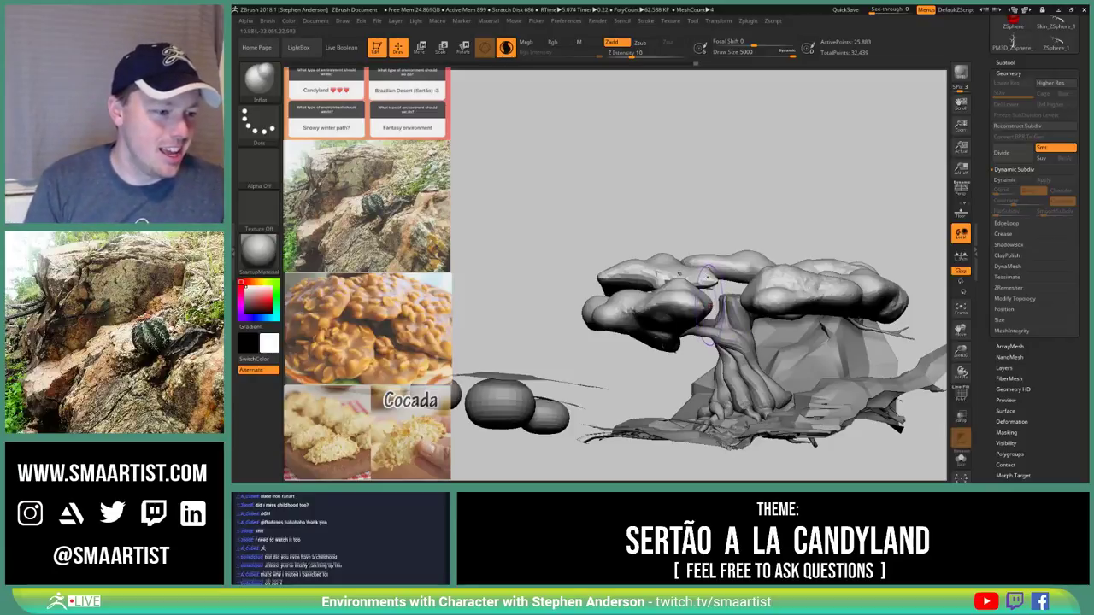
pyautogui.moveTo(675, 261); pyautogui.dragTo(714, 279)
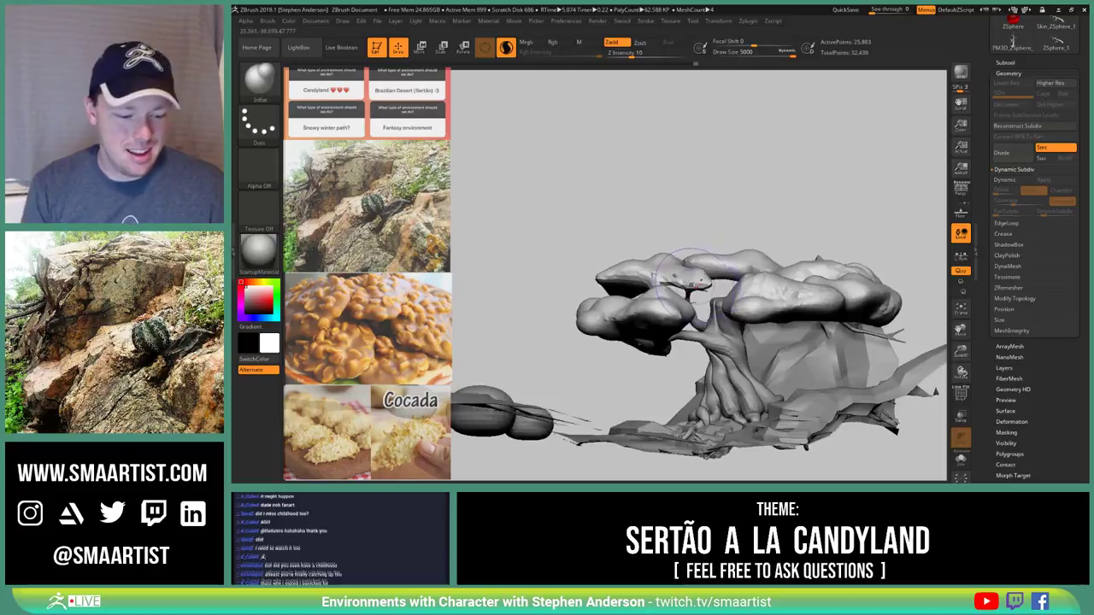
pyautogui.press('b')
pyautogui.press('t')
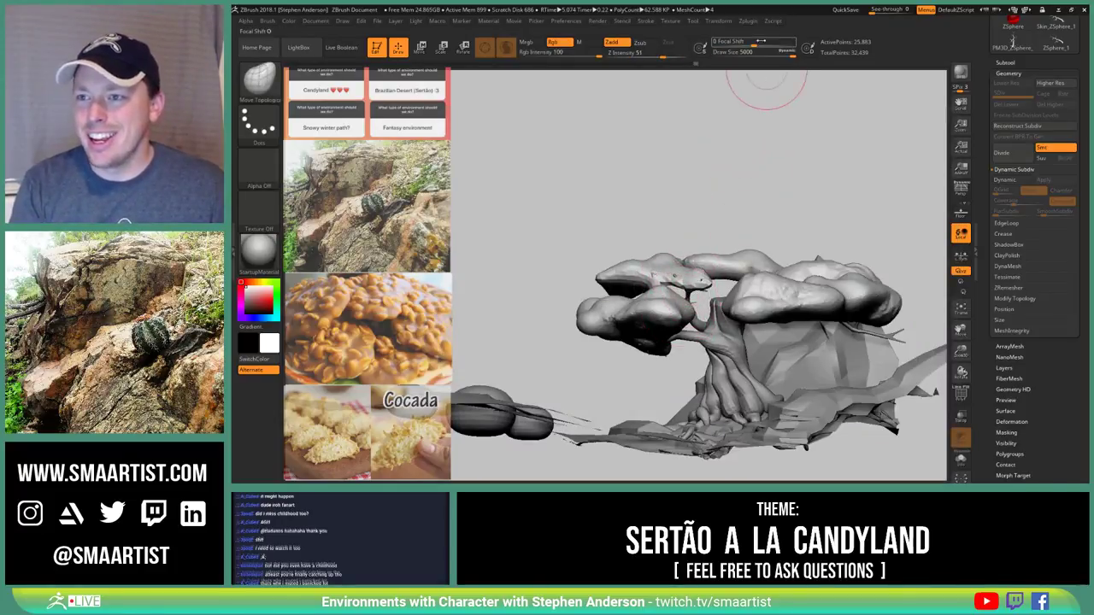
pyautogui.moveTo(761, 45); pyautogui.dragTo(766, 45)
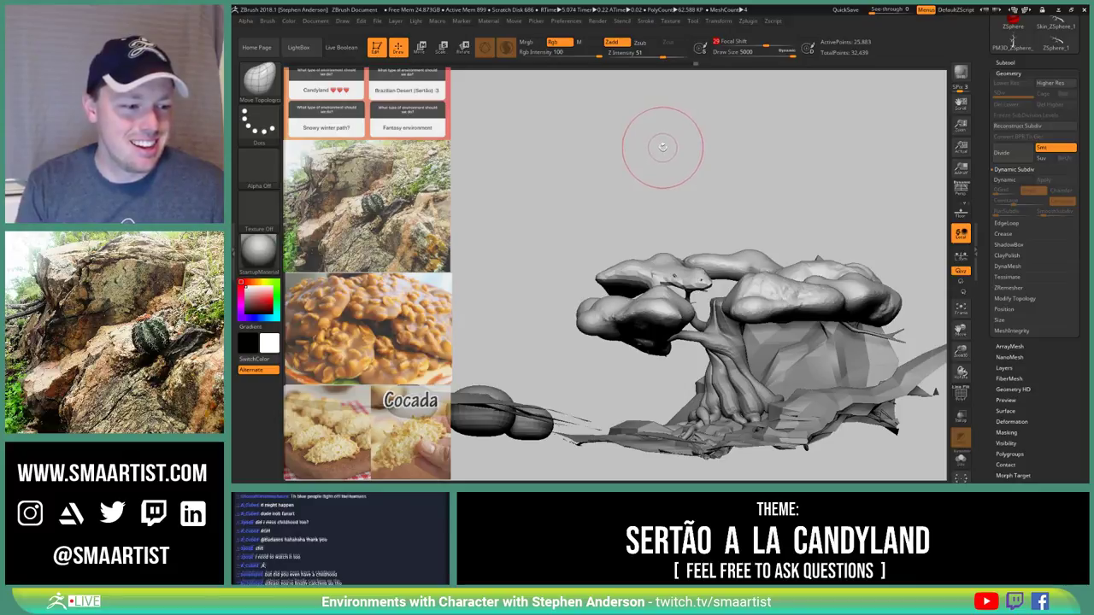
# Reshape the underside of the canopy lobe above the trunk, reducing the draw size to 2300
pyautogui.moveTo(667, 184); pyautogui.dragTo(795, 193)
pyautogui.moveTo(697, 310); pyautogui.dragTo(687, 311)
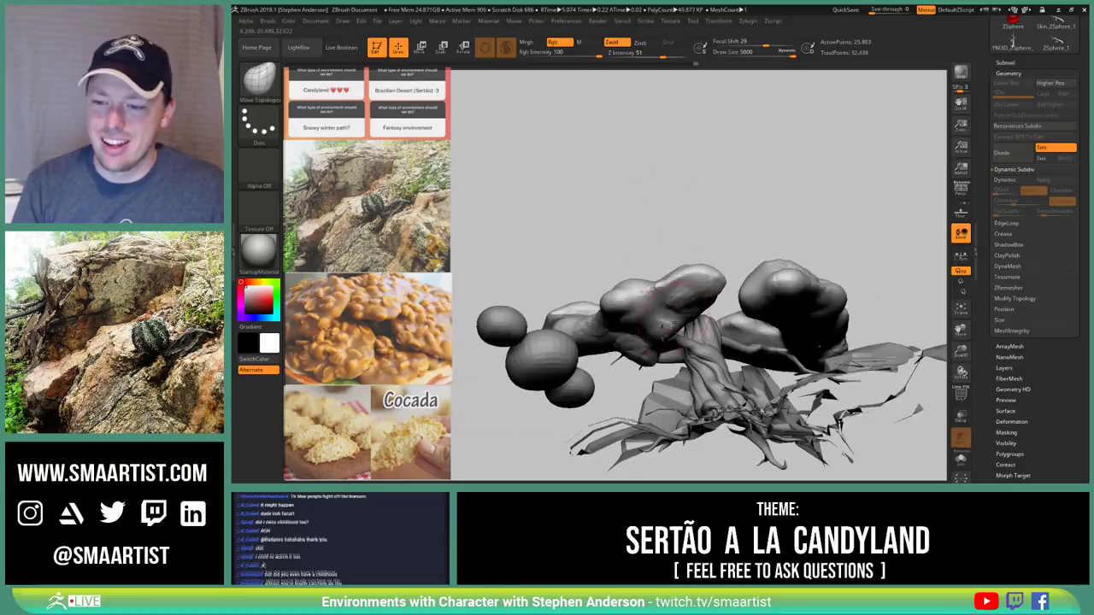
pyautogui.moveTo(674, 325); pyautogui.dragTo(733, 328, button='right')
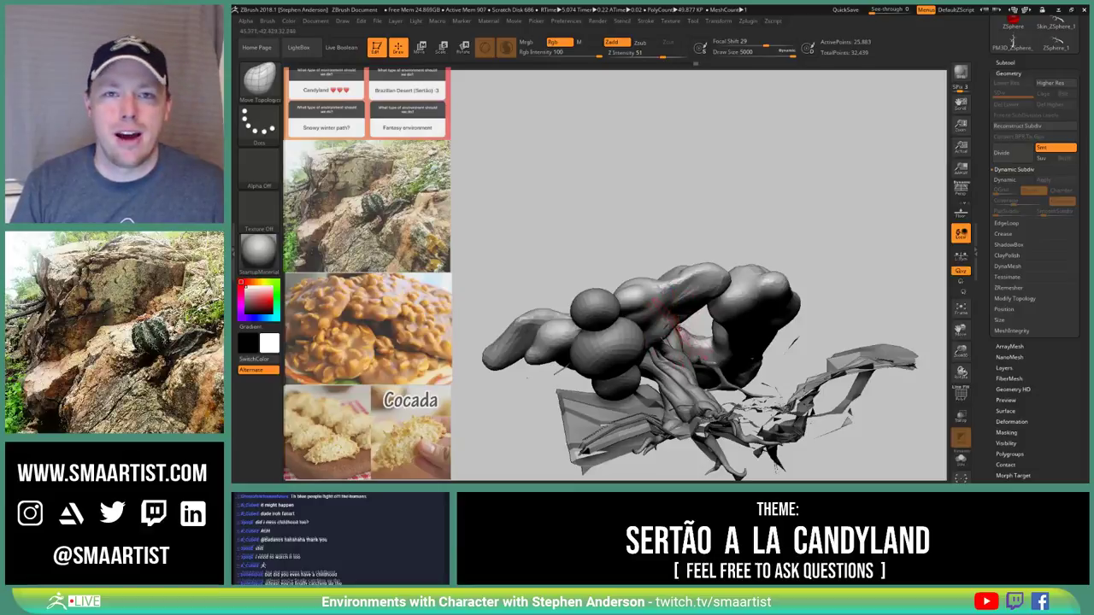
pyautogui.moveTo(684, 326); pyautogui.dragTo(668, 276, button='right')
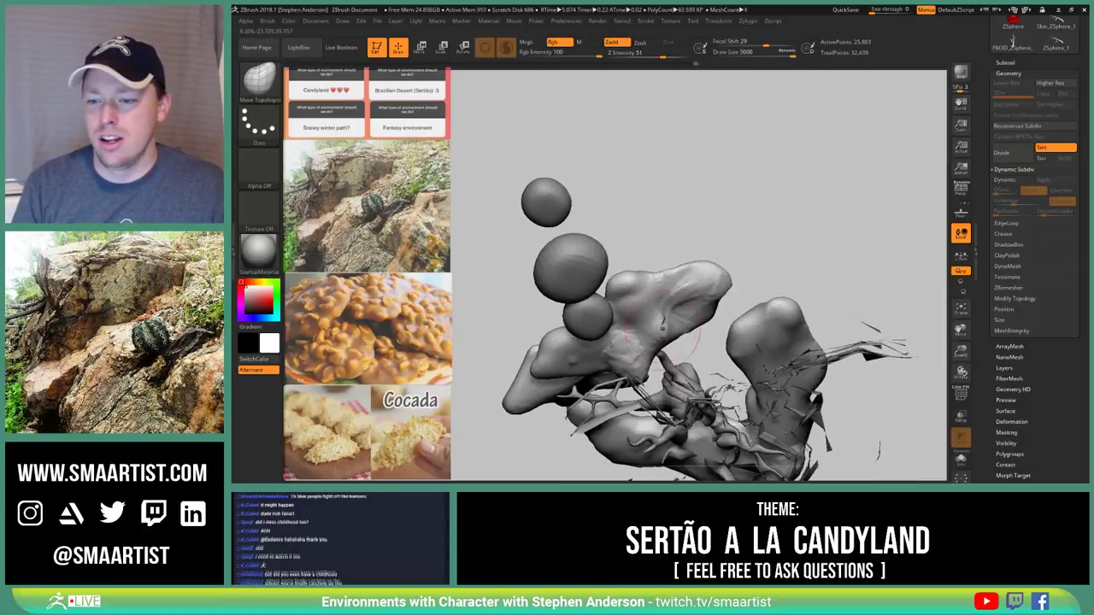
pyautogui.moveTo(664, 335); pyautogui.dragTo(638, 302)
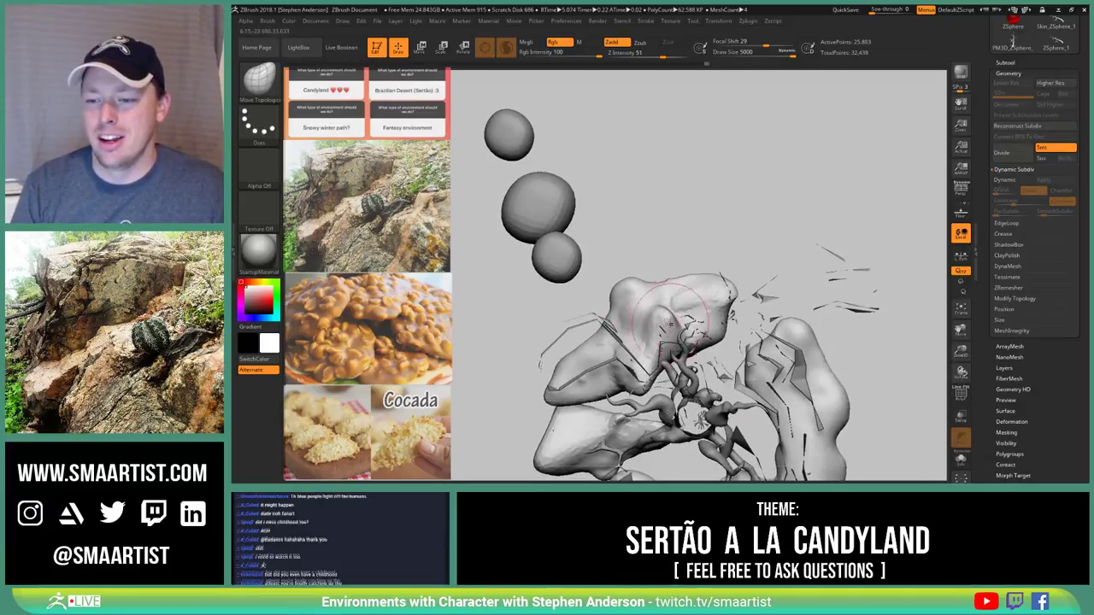
pyautogui.press('s')
pyautogui.moveTo(670, 333)
pyautogui.mouseDown()
pyautogui.moveTo(647, 332)
pyautogui.moveTo(663, 317)
pyautogui.mouseUp()
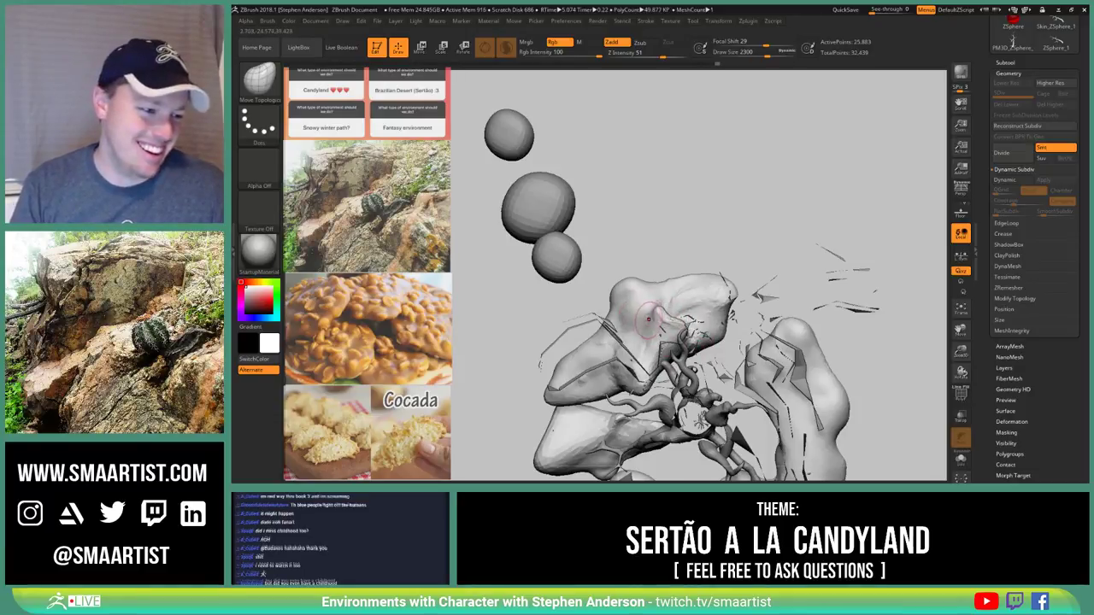
# Raise the draw size to 3473 and push the lower canopy lobe near the branches into a fuller shape
pyautogui.moveTo(673, 317); pyautogui.dragTo(696, 365, button='right')
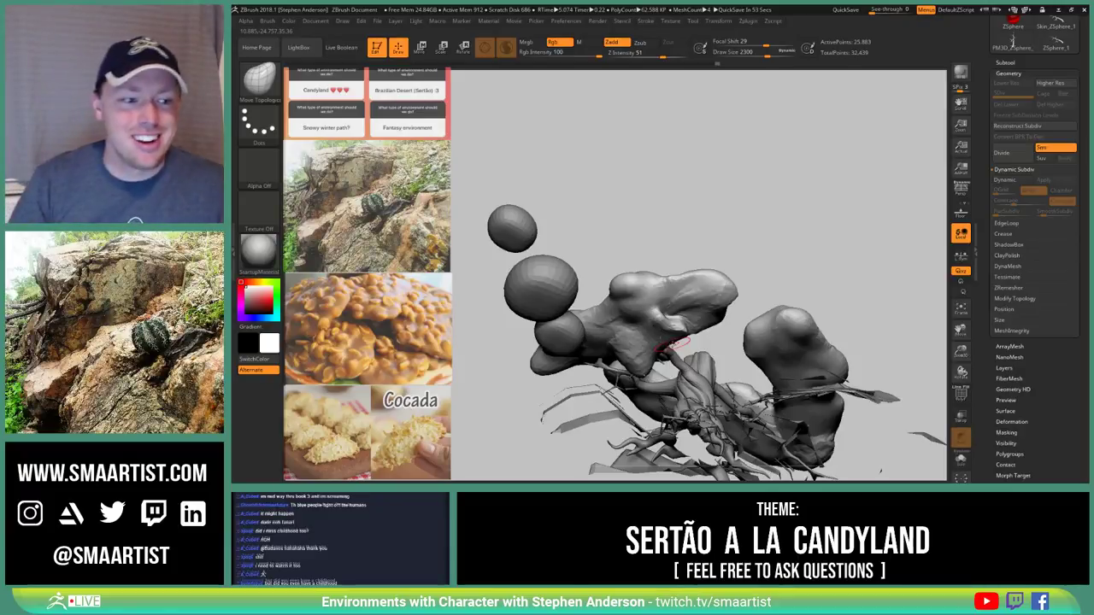
pyautogui.moveTo(624, 309); pyautogui.dragTo(701, 252, button='right')
pyautogui.moveTo(636, 343); pyautogui.dragTo(681, 314, button='right')
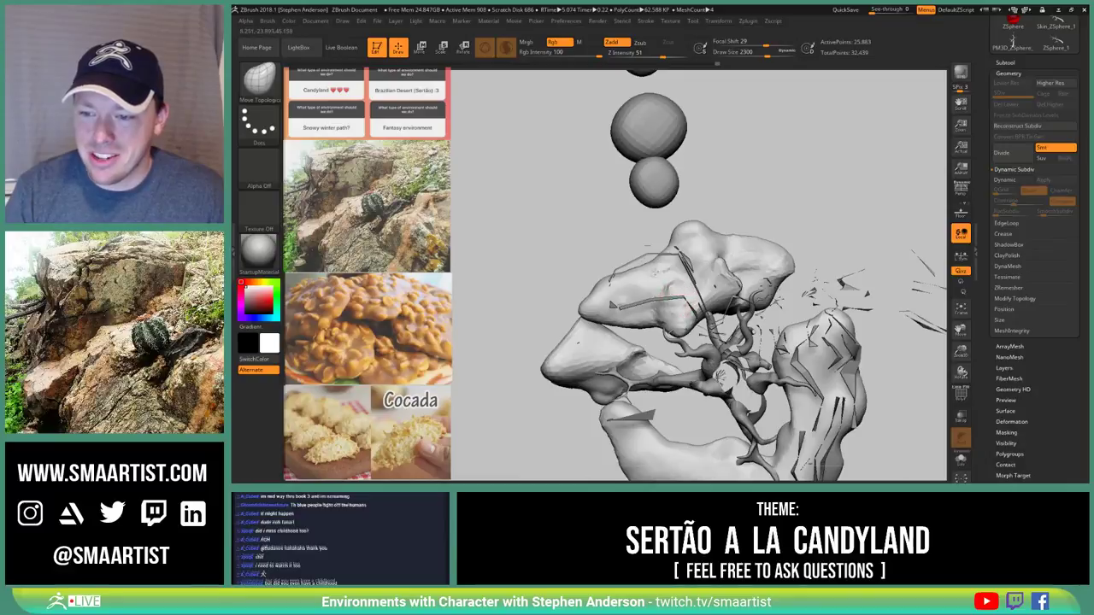
pyautogui.press('s')
pyautogui.moveTo(676, 291); pyautogui.dragTo(691, 292)
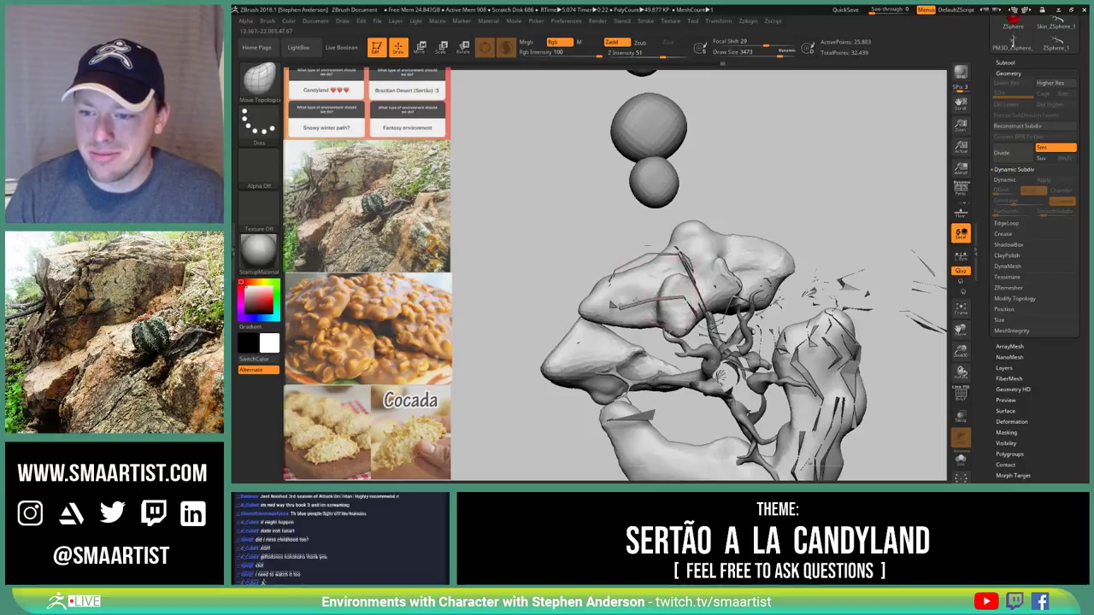
pyautogui.moveTo(684, 297); pyautogui.dragTo(715, 302, button='right')
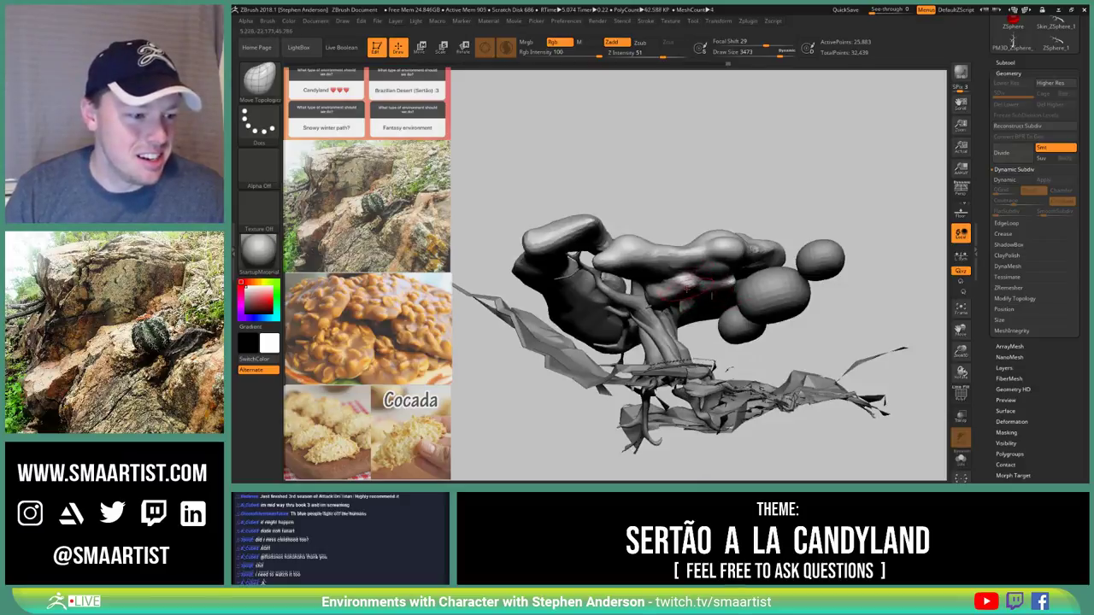
pyautogui.moveTo(714, 265); pyautogui.dragTo(661, 283, button='right')
pyautogui.moveTo(661, 282)
pyautogui.mouseDown()
pyautogui.moveTo(703, 286)
pyautogui.moveTo(691, 260)
pyautogui.mouseUp()
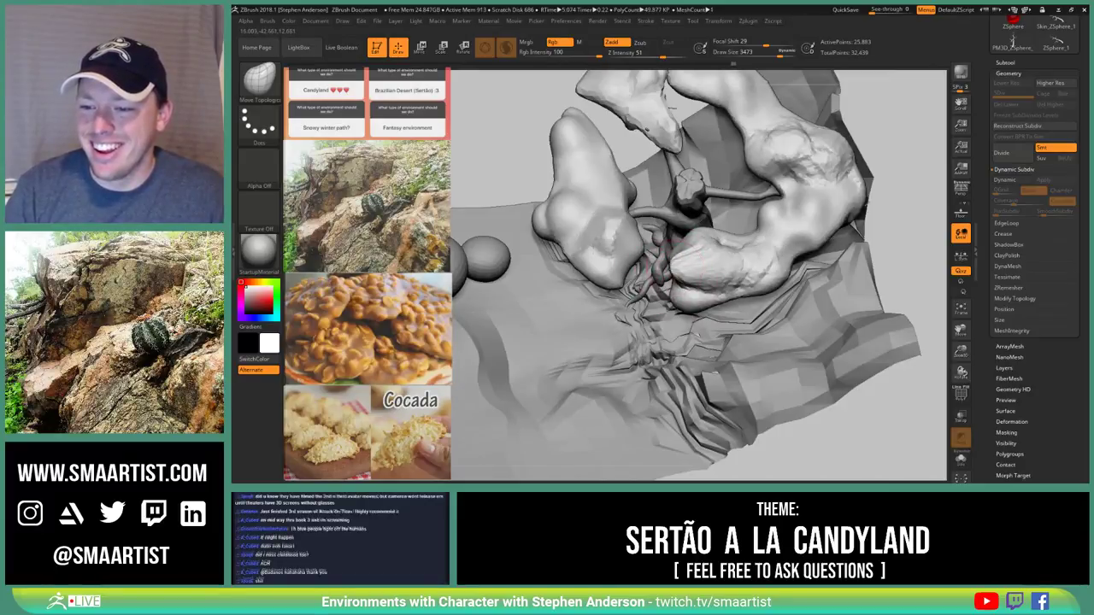
# Adjust and smooth the canopy ends on both sides of the front gap
pyautogui.moveTo(682, 280)
pyautogui.mouseDown(button='right')
pyautogui.moveTo(684, 224)
pyautogui.moveTo(689, 284)
pyautogui.mouseUp(button='right')
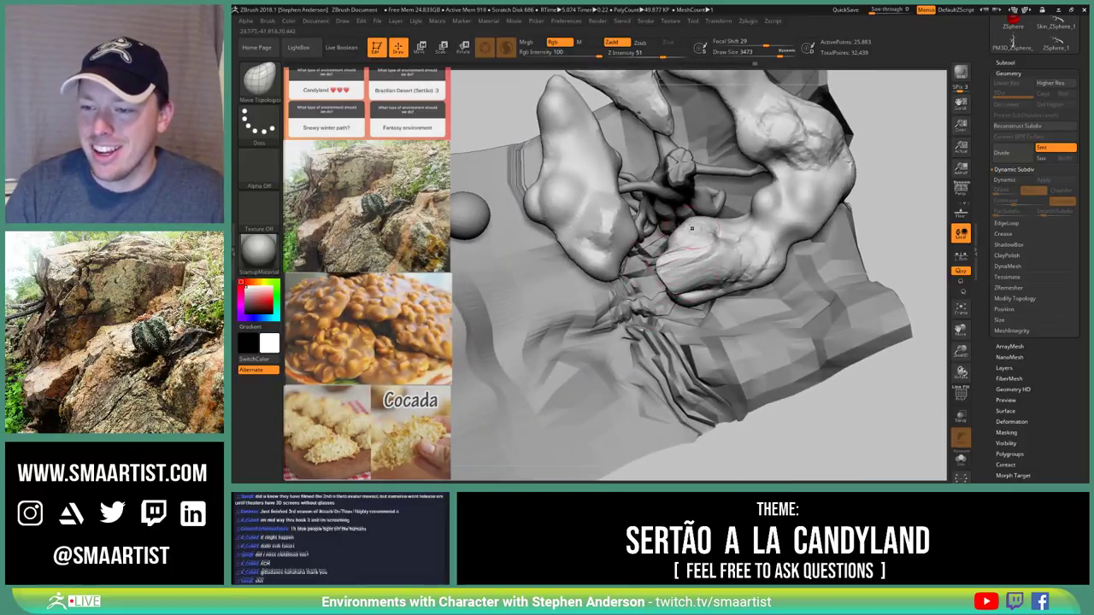
pyautogui.moveTo(607, 225)
pyautogui.mouseDown(button='right')
pyautogui.moveTo(608, 249)
pyautogui.moveTo(608, 235)
pyautogui.mouseUp(button='right')
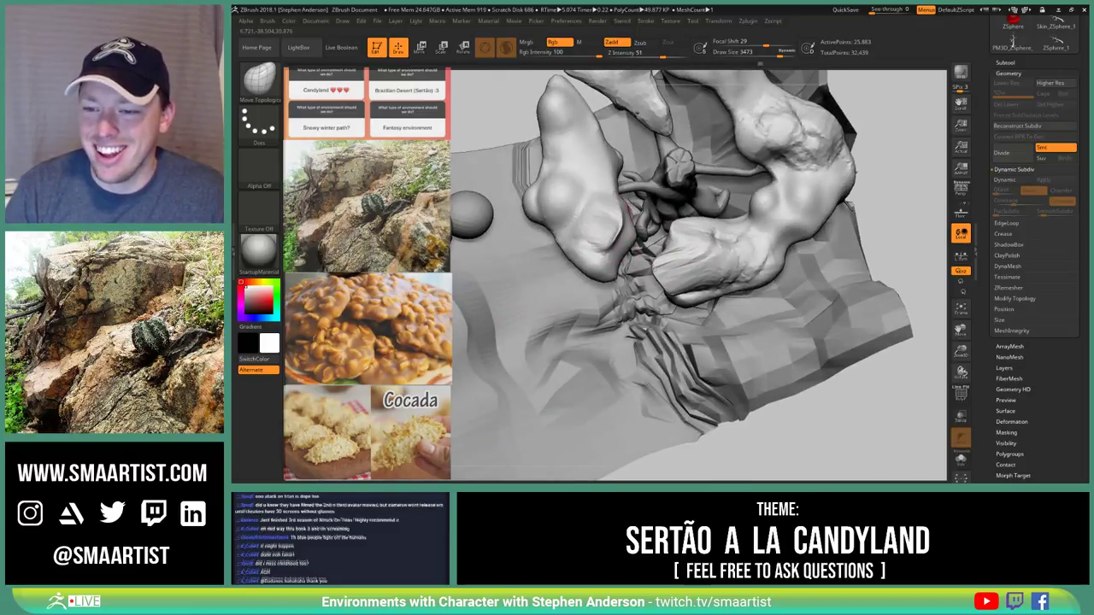
pyautogui.moveTo(593, 229)
pyautogui.keyDown('shift'); pyautogui.mouseDown()
pyautogui.moveTo(613, 253)
pyautogui.moveTo(691, 222)
pyautogui.mouseUp(); pyautogui.keyUp('shift')
pyautogui.moveTo(736, 225)
pyautogui.mouseDown(button='right')
pyautogui.moveTo(738, 272)
pyautogui.moveTo(745, 243)
pyautogui.moveTo(727, 240)
pyautogui.moveTo(742, 254)
pyautogui.moveTo(589, 208)
pyautogui.mouseUp(button='right')
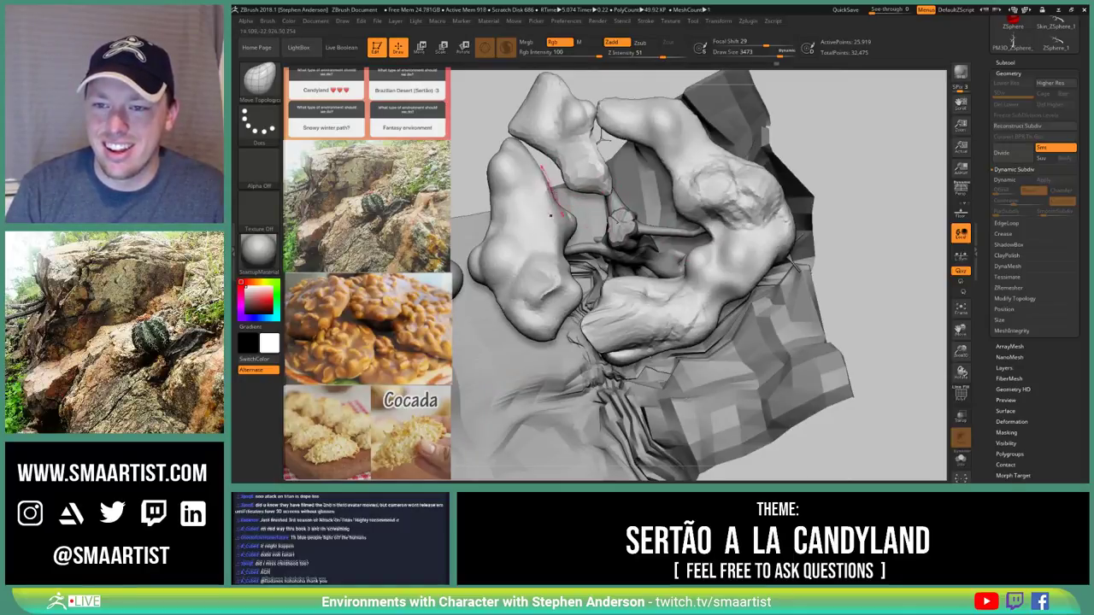
pyautogui.moveTo(552, 210)
pyautogui.mouseDown(button='right')
pyautogui.moveTo(560, 157)
pyautogui.moveTo(542, 162)
pyautogui.mouseUp(button='right')
# Duplicate the canopy with the gizmo, then raise and rotate the copy to form a second foliage layer above the original
pyautogui.moveTo(589, 195)
pyautogui.mouseDown(button='right')
pyautogui.moveTo(531, 161)
pyautogui.moveTo(513, 169)
pyautogui.moveTo(575, 181)
pyautogui.moveTo(759, 180)
pyautogui.moveTo(745, 190)
pyautogui.moveTo(749, 252)
pyautogui.mouseUp(button='right')
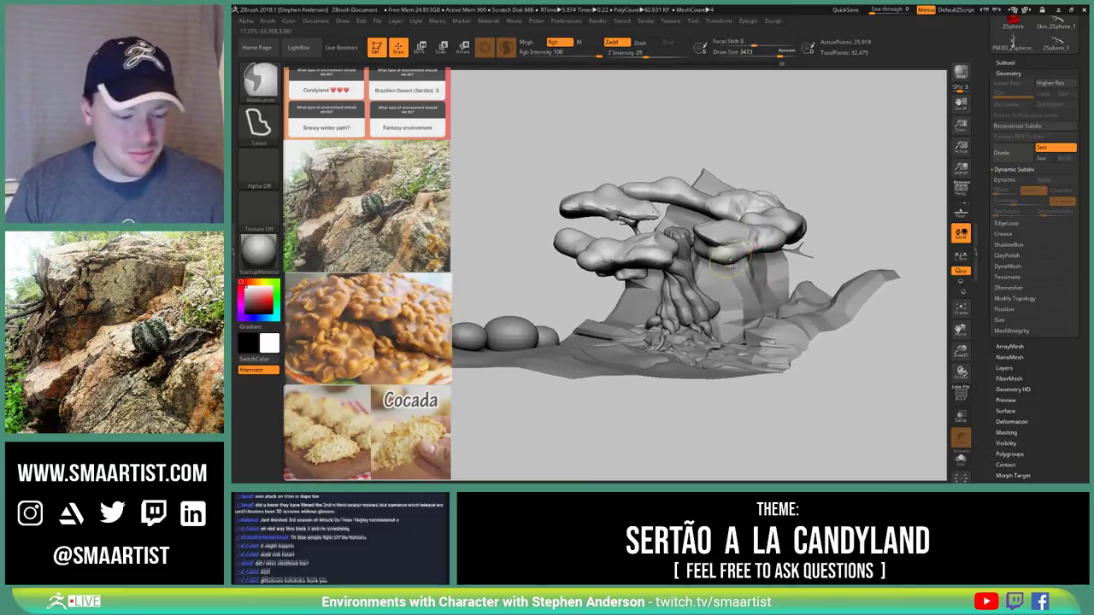
pyautogui.press('w')
pyautogui.moveTo(654, 214); pyautogui.dragTo(600, 197, button='right')
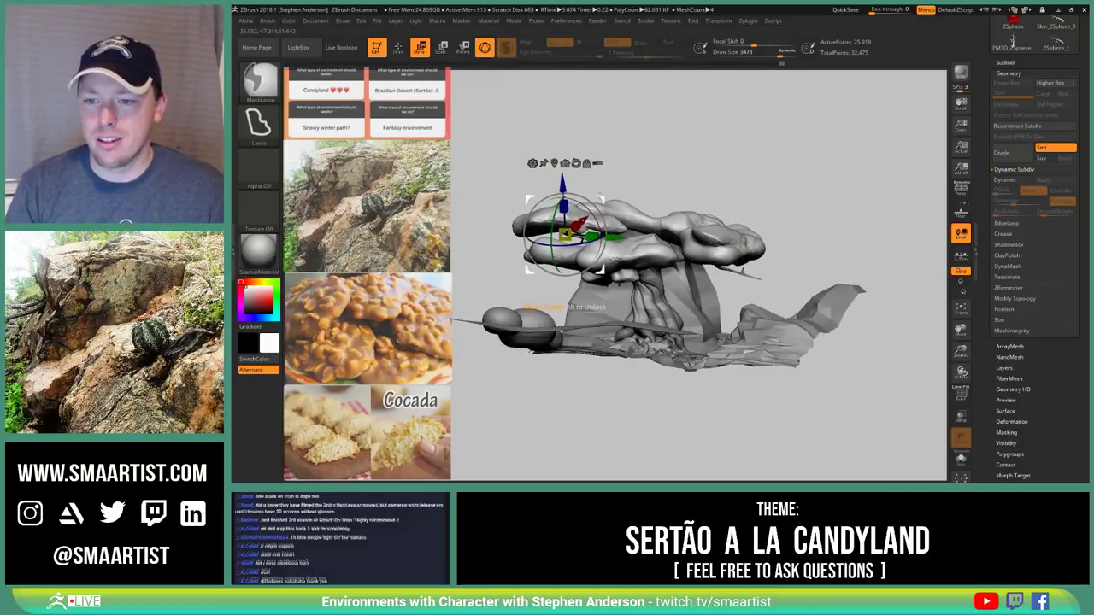
pyautogui.keyDown('ctrl'); pyautogui.moveTo(599, 169); pyautogui.dragTo(599, 166); pyautogui.keyUp('ctrl')
pyautogui.moveTo(599, 204); pyautogui.dragTo(568, 181)
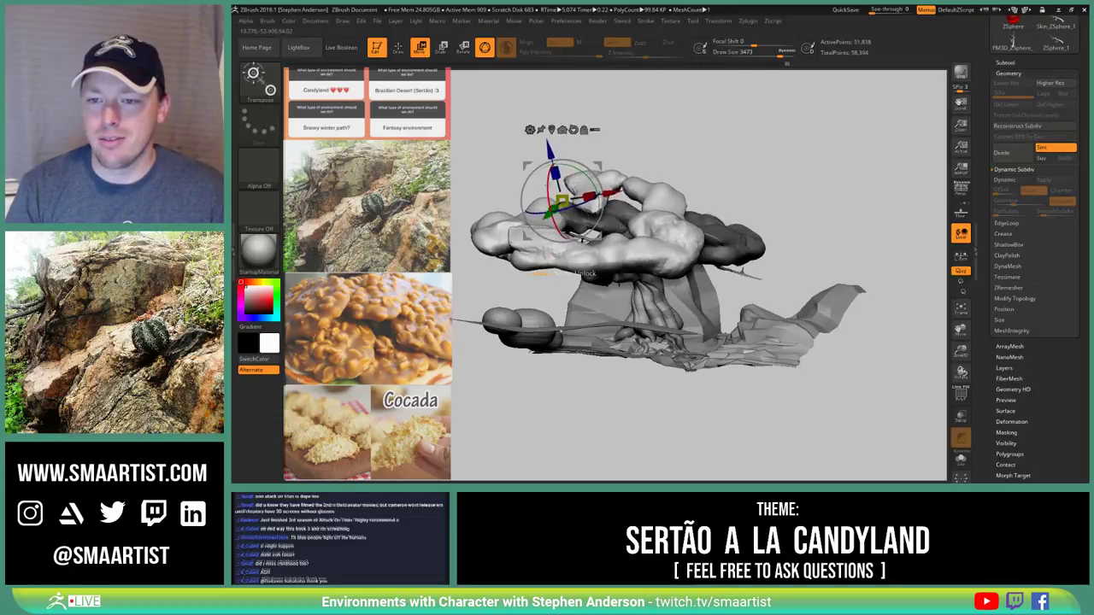
pyautogui.moveTo(582, 238); pyautogui.dragTo(571, 236)
pyautogui.moveTo(752, 158); pyautogui.dragTo(652, 155)
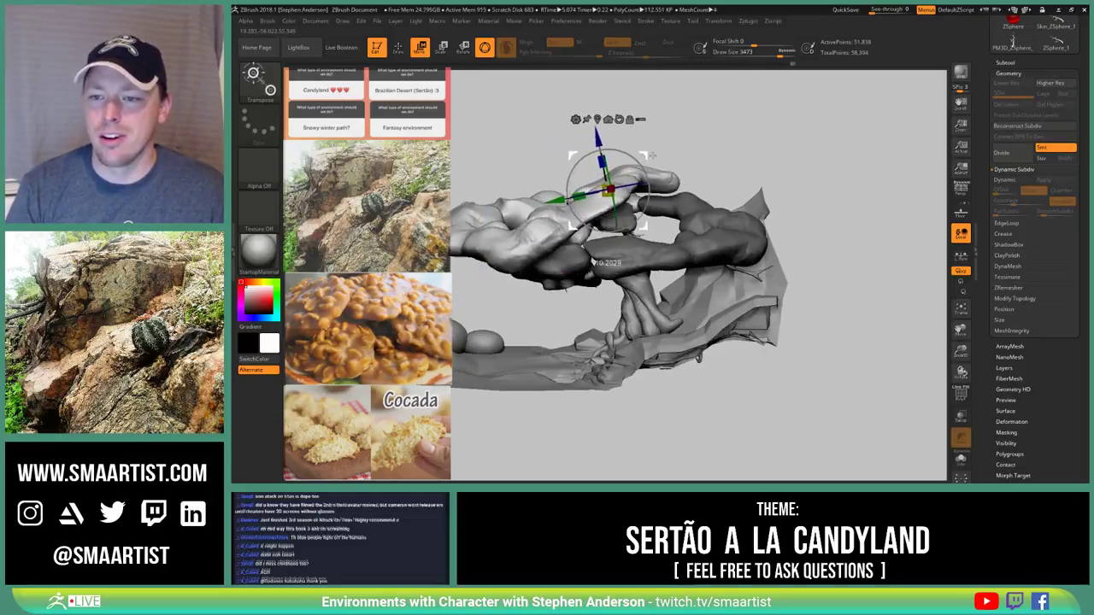
pyautogui.moveTo(596, 263); pyautogui.dragTo(680, 245)
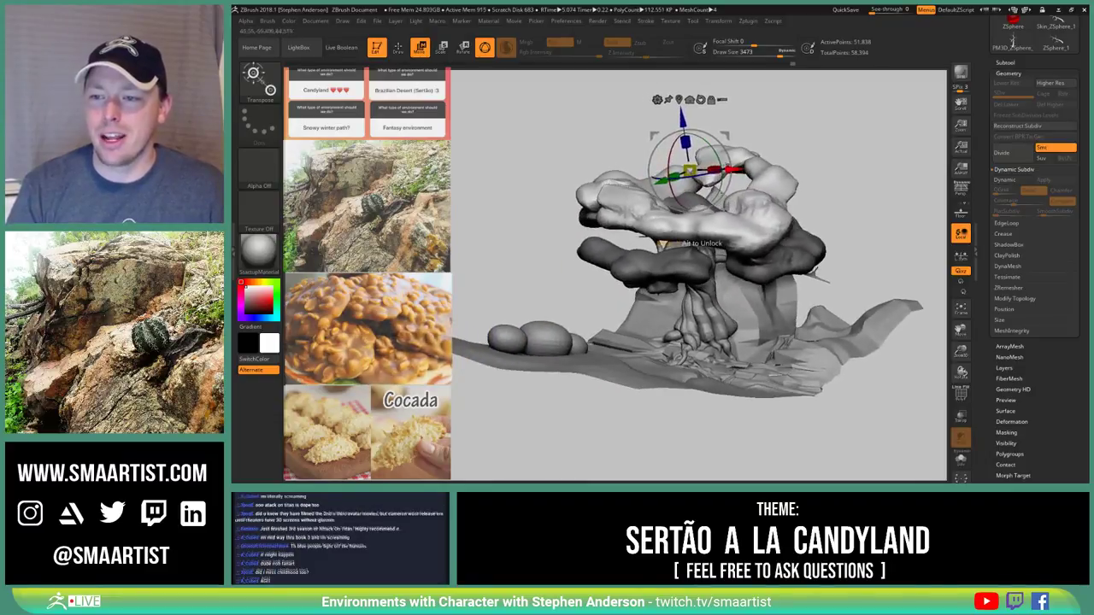
# Fine-tune the placement of the upper canopy copy with the gizmo and switch to the Inflat brush
pyautogui.moveTo(673, 159); pyautogui.dragTo(676, 143)
pyautogui.moveTo(806, 139); pyautogui.dragTo(711, 143)
pyautogui.moveTo(790, 176); pyautogui.dragTo(789, 316)
pyautogui.press('b')
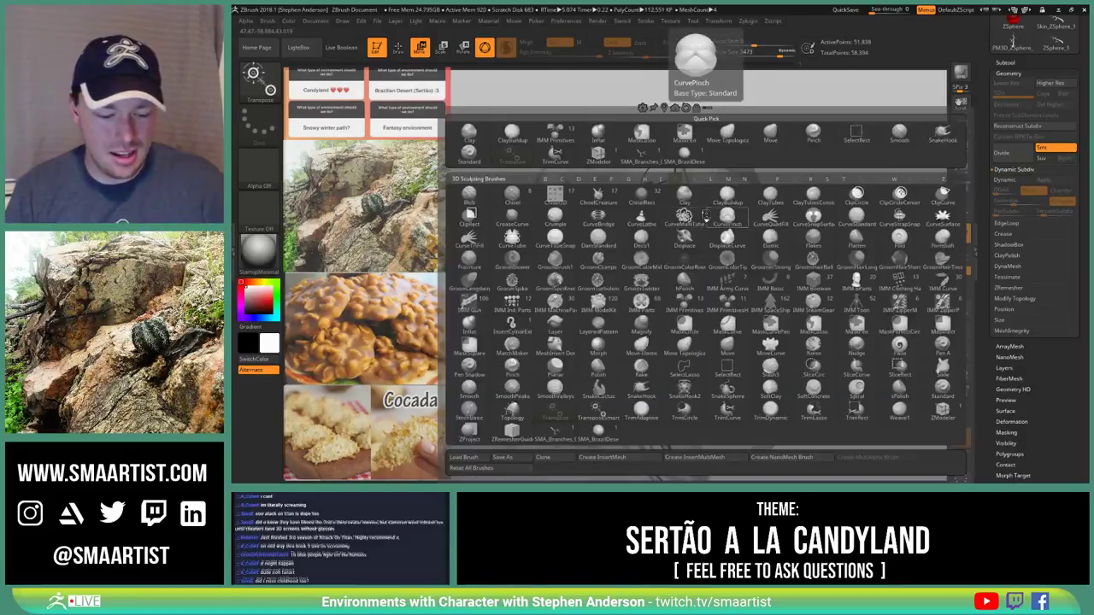
pyautogui.click(681, 212)
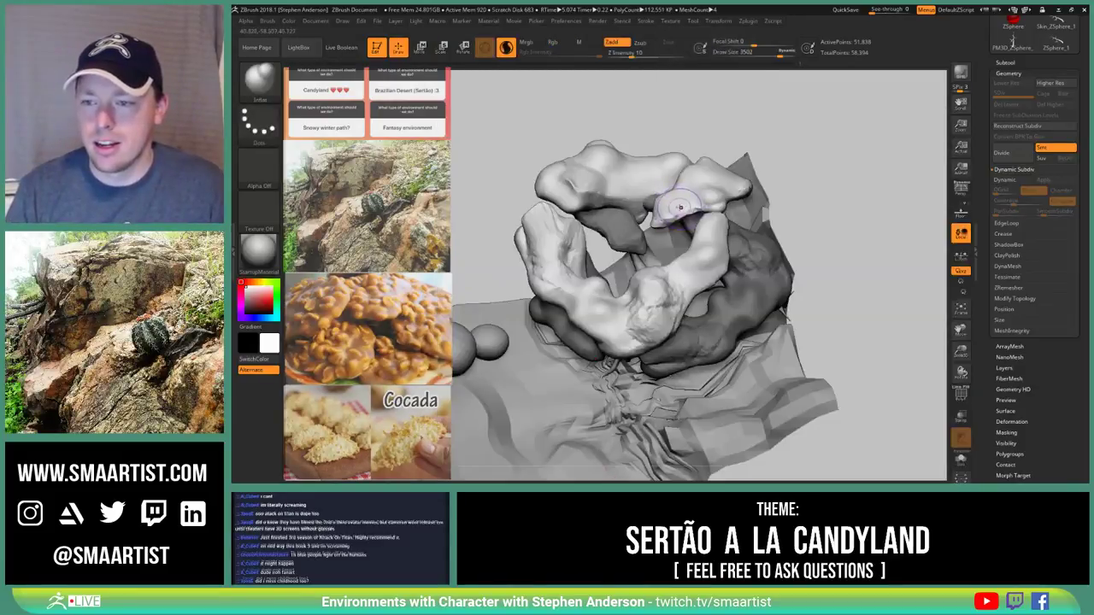
# Apply the Inflate deformation at 100 to the upper canopy copy, undoing the Inflate Balloon attempt
pyautogui.scroll(-2, 1035, 396)
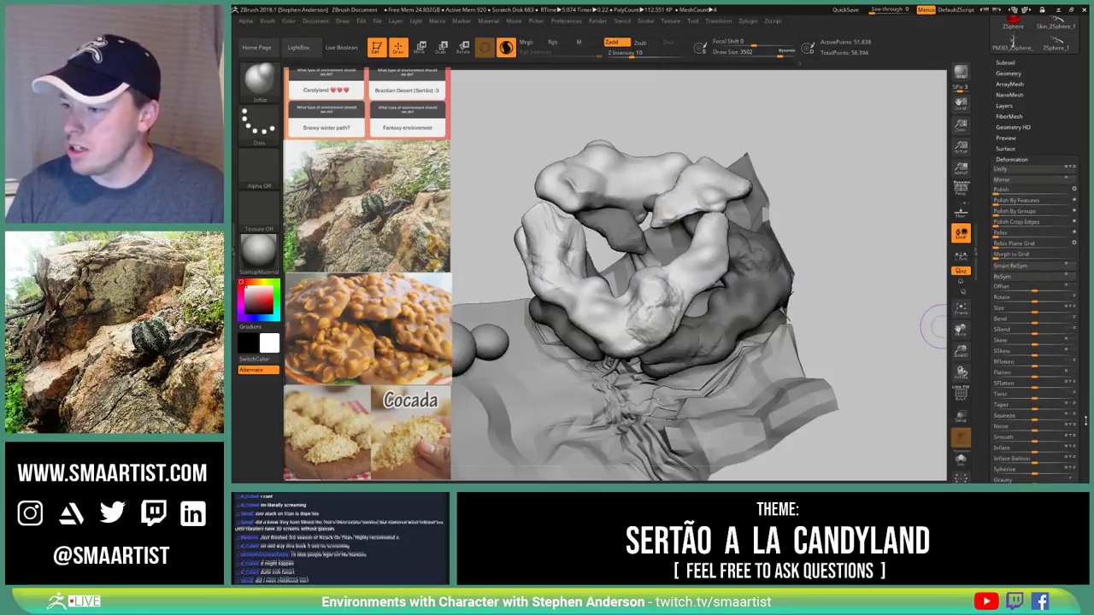
pyautogui.scroll(-6, 1086, 421)
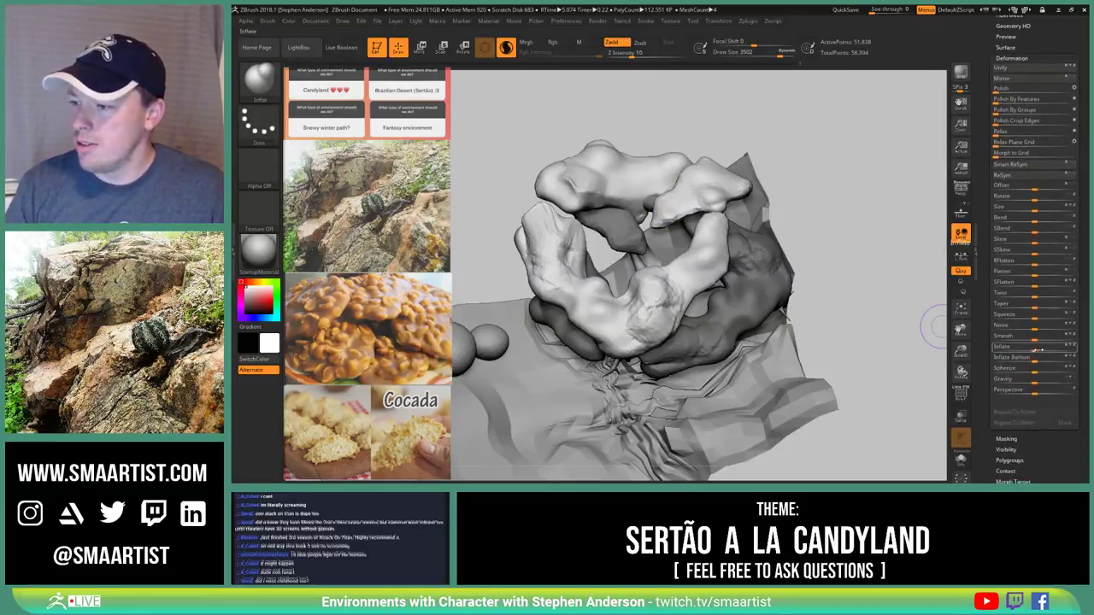
pyautogui.moveTo(1039, 349); pyautogui.dragTo(1088, 349)
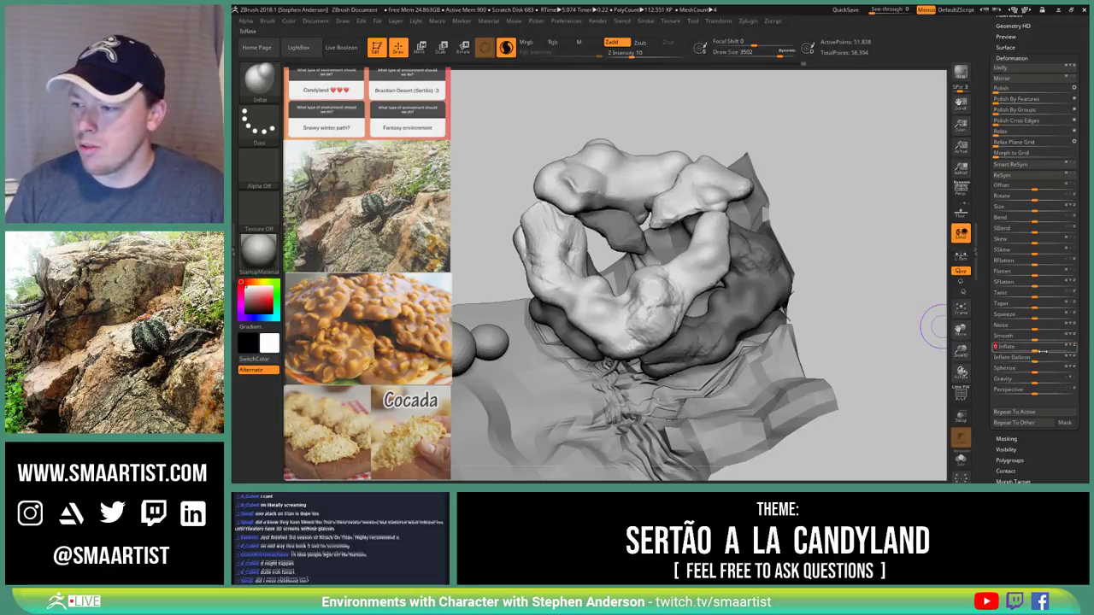
pyautogui.moveTo(1035, 359); pyautogui.dragTo(1086, 357)
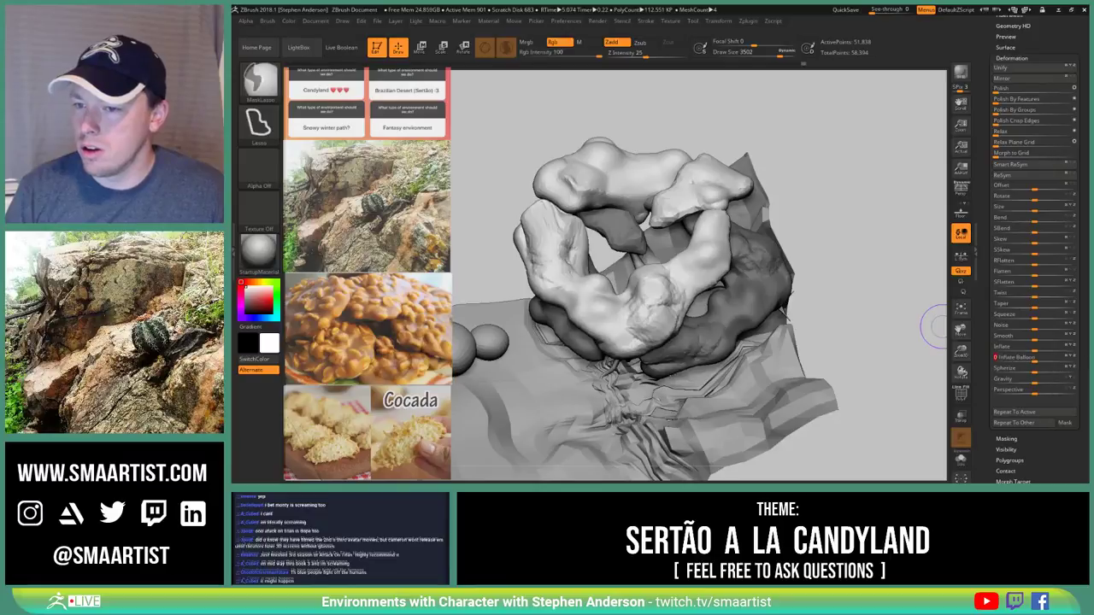
pyautogui.hotkey('ctrl', 'z')
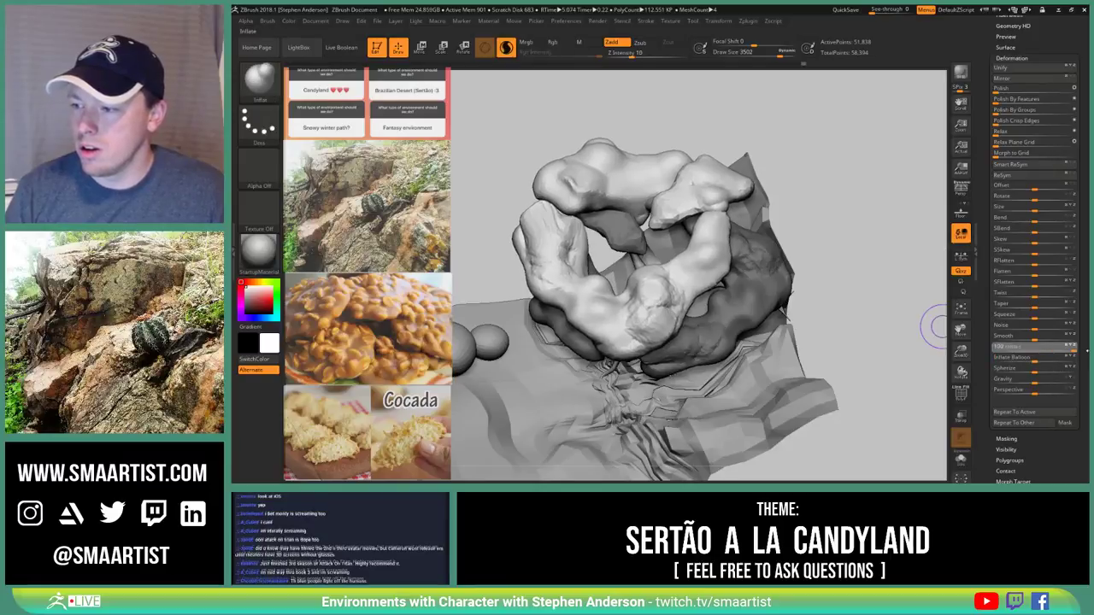
# Repeat the inflate deformation four times on the upper canopy copy and clear the mask from the lower canopy
pyautogui.click(1033, 414)
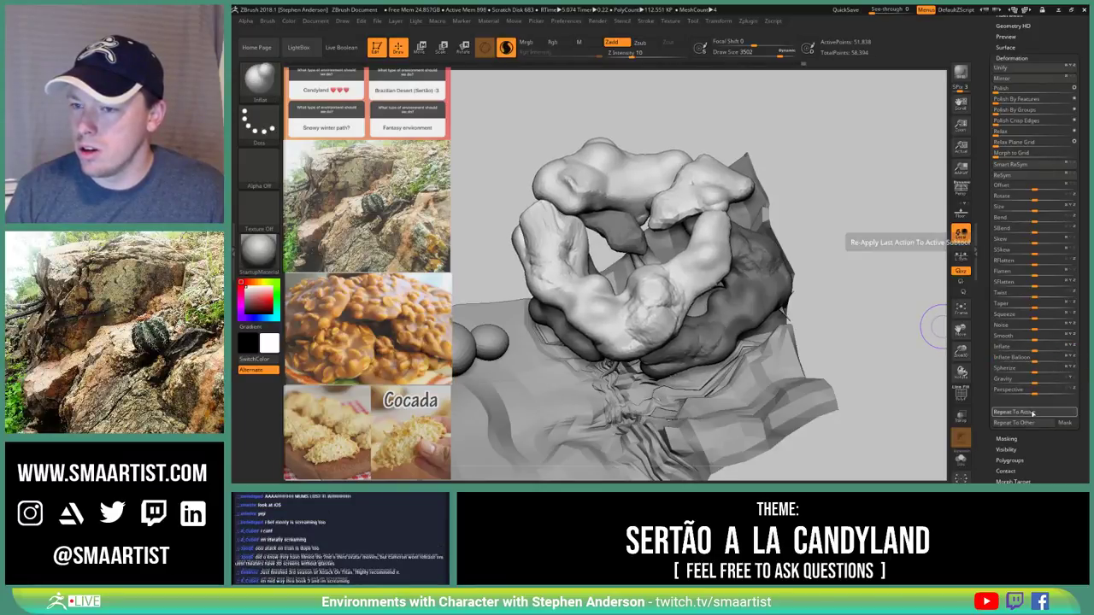
pyautogui.click(1033, 414)
pyautogui.click(1033, 413)
pyautogui.click(1033, 414)
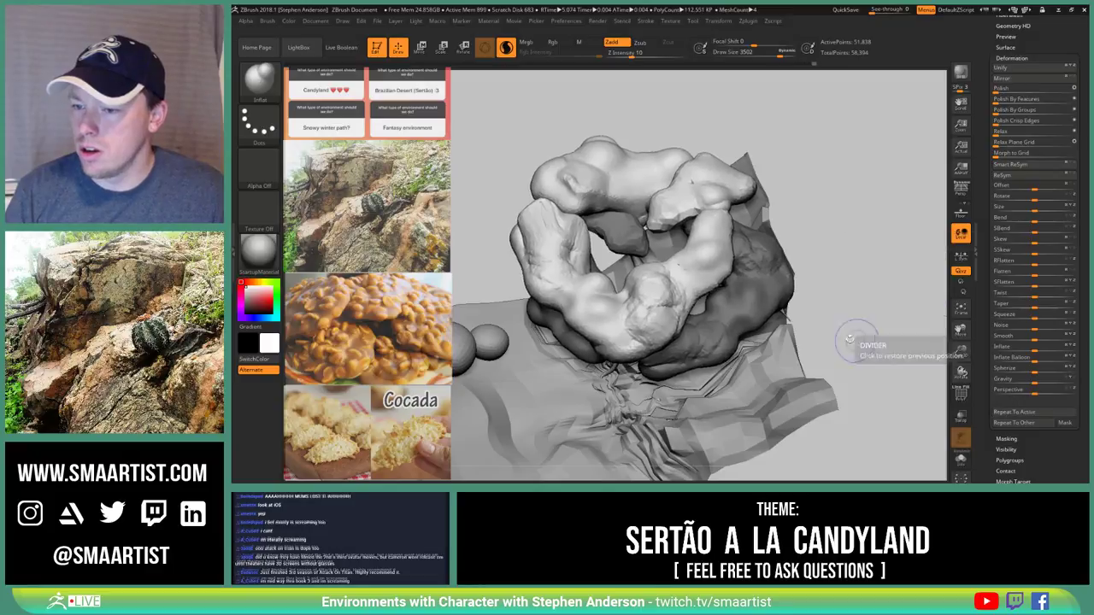
pyautogui.moveTo(872, 342); pyautogui.dragTo(828, 247)
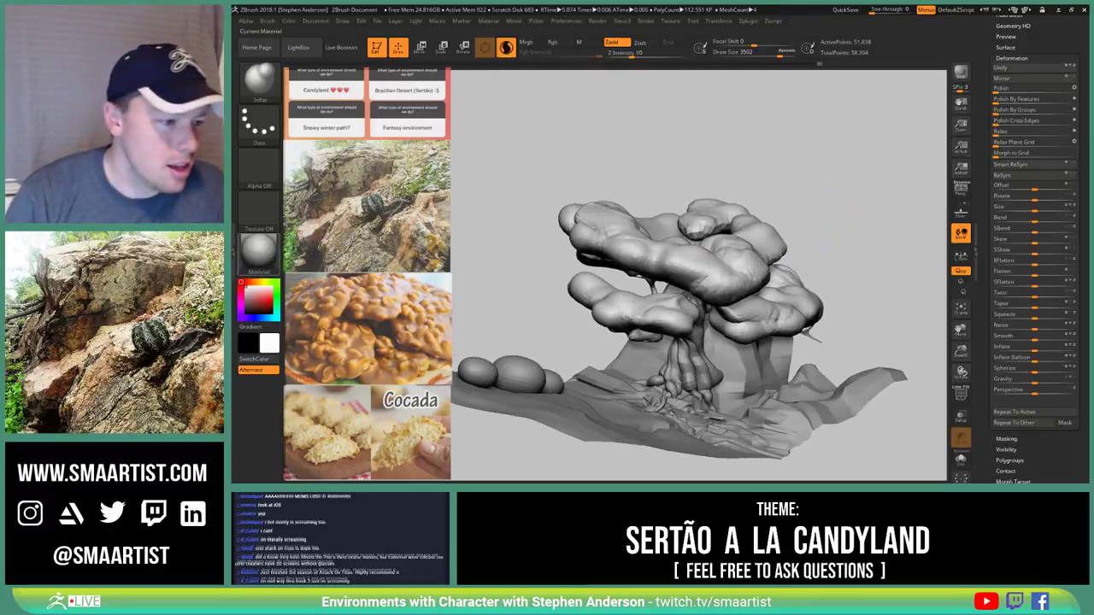
# Examine the layered canopy, trunk and boulders from several angles and distances to judge the tree's overall silhouette
pyautogui.moveTo(259, 253)
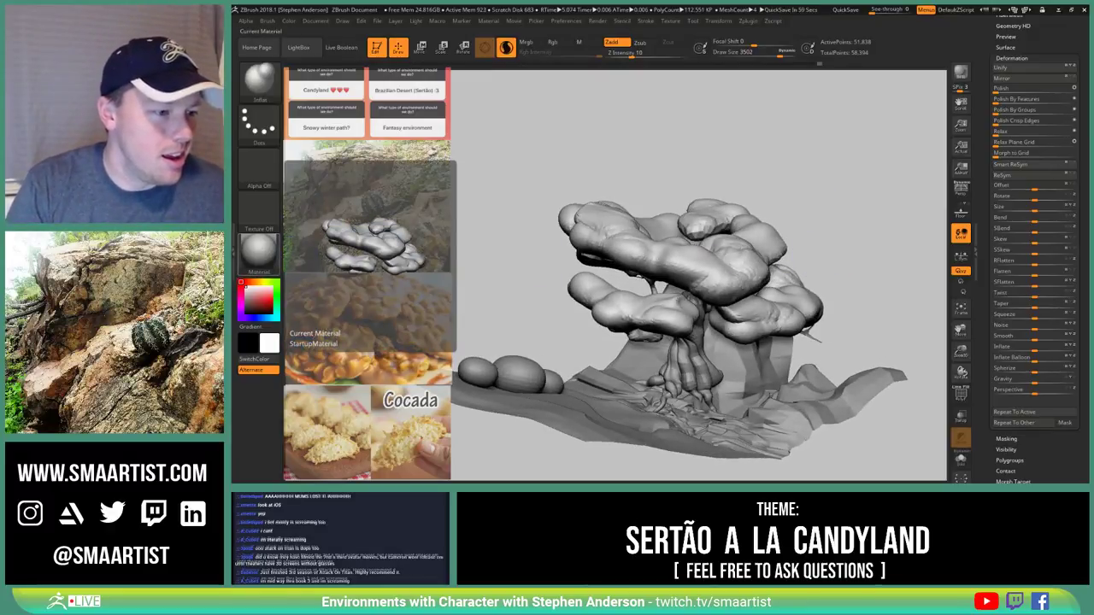
pyautogui.scroll(-2, 684, 330)
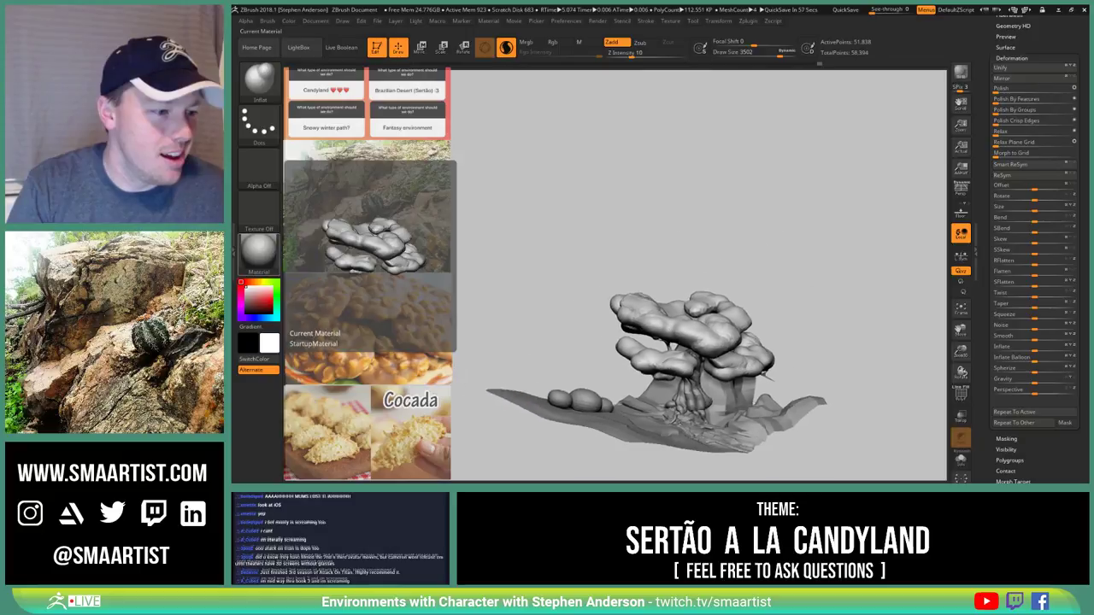
pyautogui.scroll(4, 684, 329)
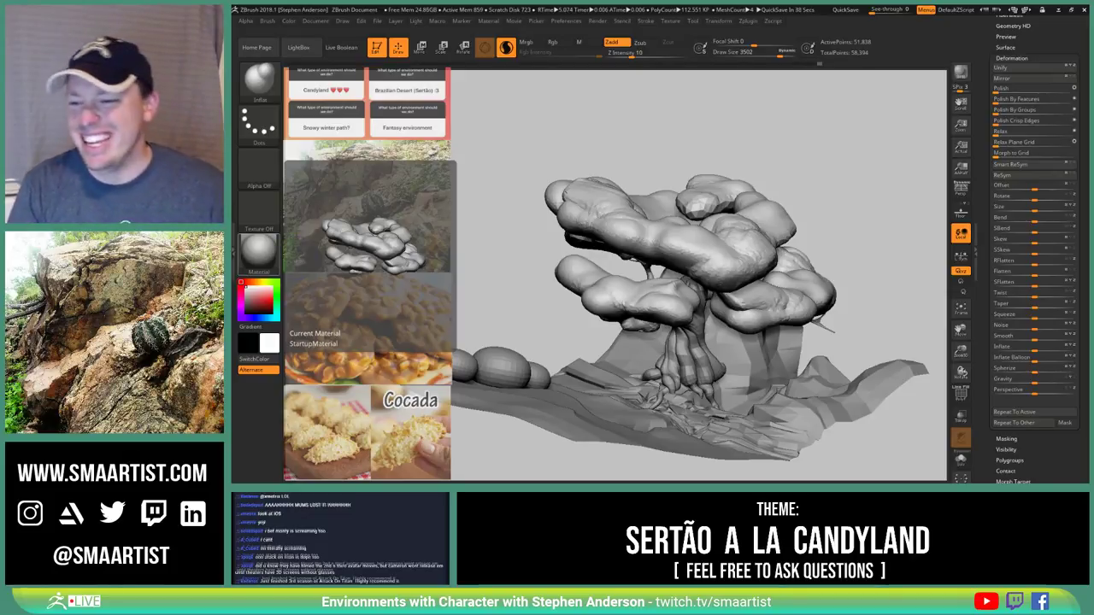
pyautogui.moveTo(806, 183); pyautogui.dragTo(753, 167)
pyautogui.keyDown('ctrl'); pyautogui.moveTo(752, 167); pyautogui.dragTo(761, 111, button='right'); pyautogui.keyUp('ctrl')
pyautogui.keyDown('ctrl'); pyautogui.moveTo(752, 230); pyautogui.dragTo(637, 279, button='right'); pyautogui.keyUp('ctrl')
pyautogui.moveTo(635, 279); pyautogui.dragTo(648, 281)
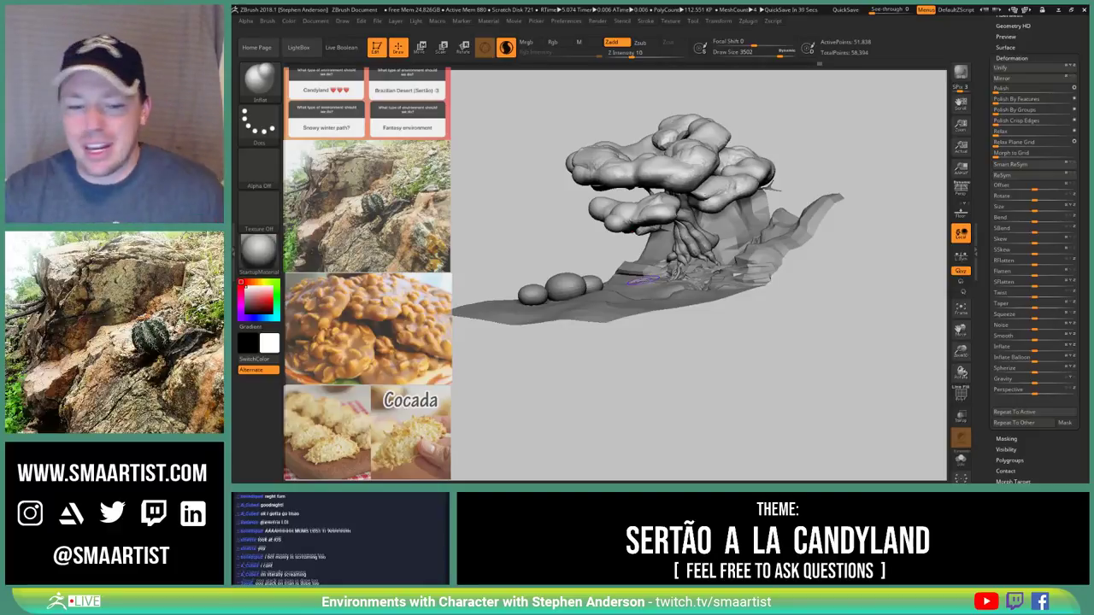
pyautogui.moveTo(713, 322); pyautogui.dragTo(715, 334)
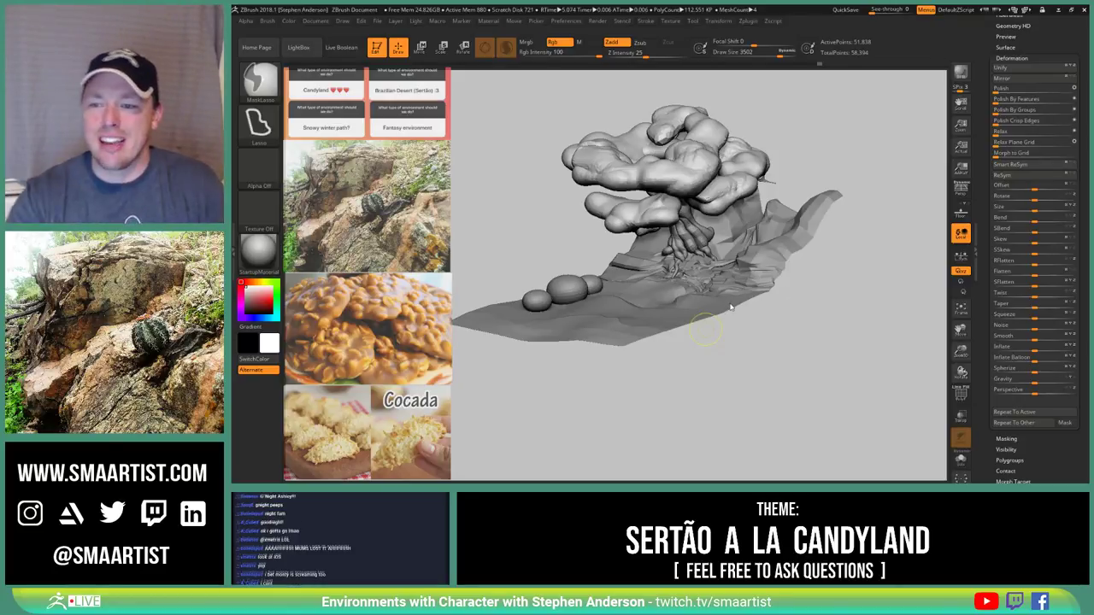
pyautogui.moveTo(706, 330)
pyautogui.mouseDown(button='right')
pyautogui.moveTo(686, 328)
pyautogui.moveTo(708, 332)
pyautogui.moveTo(709, 376)
pyautogui.moveTo(759, 387)
pyautogui.moveTo(745, 373)
pyautogui.mouseUp(button='right')
pyautogui.moveTo(724, 274)
pyautogui.keyDown('ctrl'); pyautogui.mouseDown(button='right')
pyautogui.moveTo(759, 275)
pyautogui.moveTo(795, 250)
pyautogui.moveTo(800, 270)
pyautogui.moveTo(818, 275)
pyautogui.mouseUp(button='right'); pyautogui.keyUp('ctrl')
pyautogui.moveTo(819, 276); pyautogui.dragTo(823, 280)
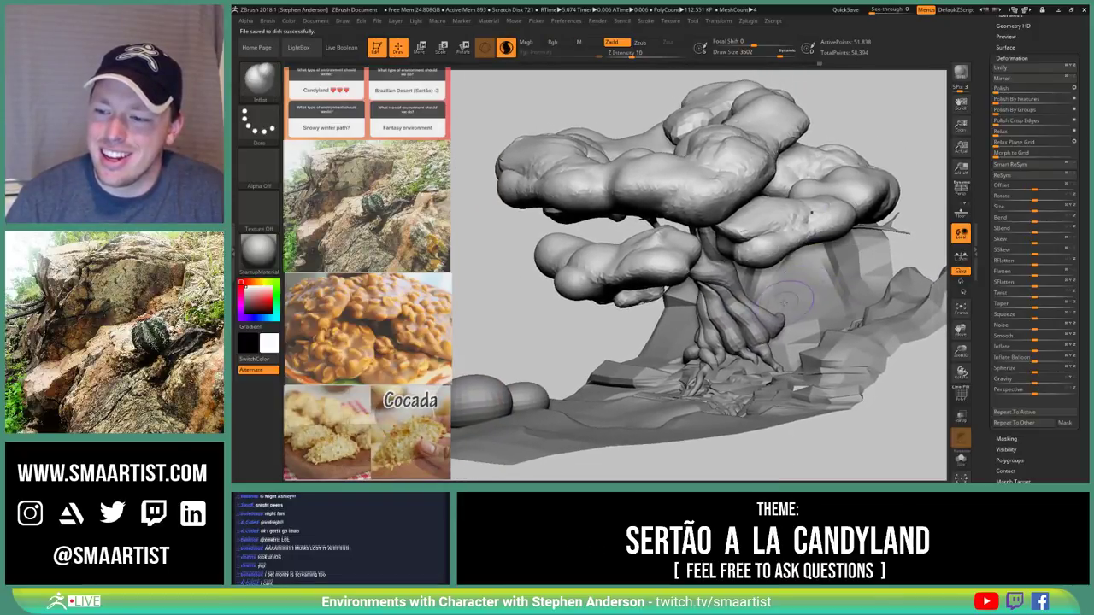
pyautogui.moveTo(795, 295)
pyautogui.mouseDown(button='right')
pyautogui.moveTo(764, 306)
pyautogui.moveTo(776, 275)
pyautogui.moveTo(703, 279)
pyautogui.moveTo(792, 291)
pyautogui.mouseUp(button='right')
pyautogui.moveTo(816, 284)
pyautogui.mouseDown()
pyautogui.moveTo(873, 249)
pyautogui.moveTo(918, 268)
pyautogui.mouseUp()
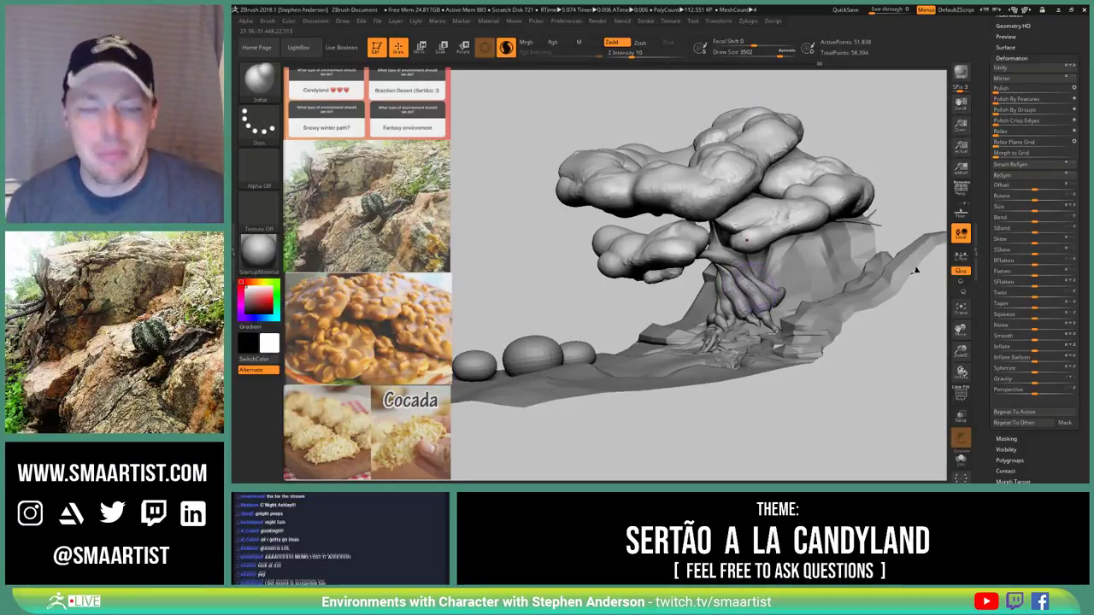
# Hide the reference images over the canvas and review the whole scene from low, high and side angles
pyautogui.hotkey('shift', 'z')
pyautogui.keyDown('alt'); pyautogui.moveTo(915, 270); pyautogui.dragTo(962, 327); pyautogui.keyUp('alt')
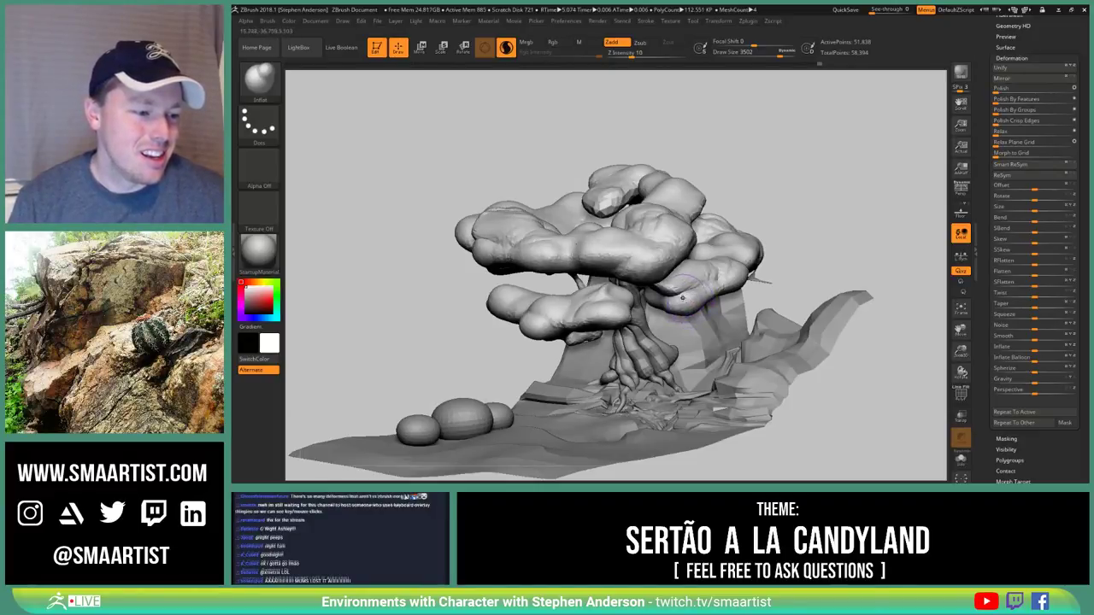
pyautogui.keyDown('alt'); pyautogui.moveTo(683, 297); pyautogui.dragTo(615, 281, button='right'); pyautogui.keyUp('alt')
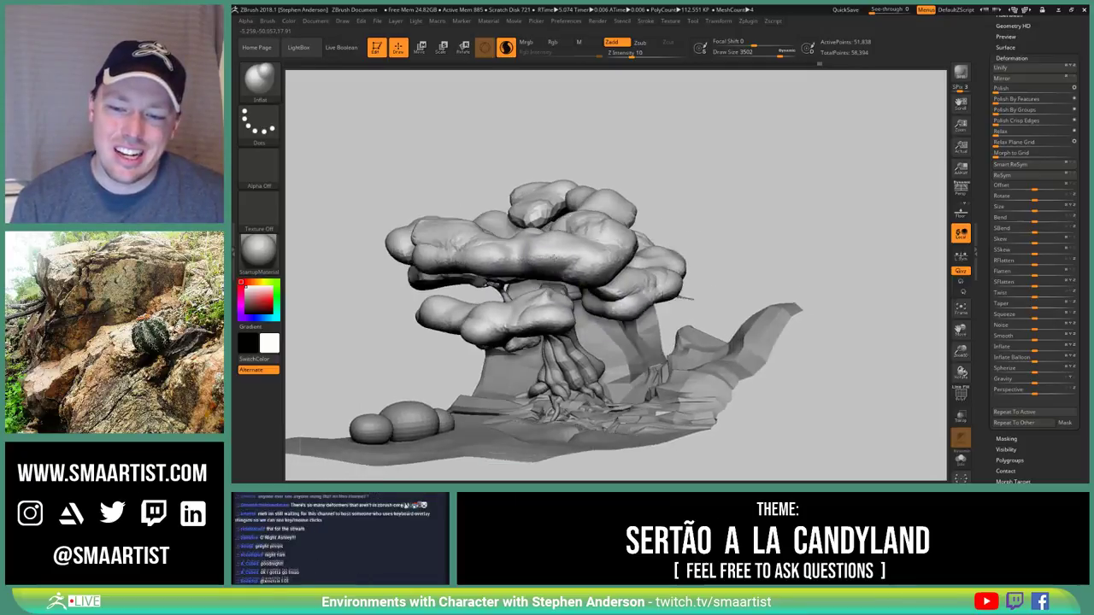
pyautogui.moveTo(554, 257); pyautogui.dragTo(585, 247, button='right')
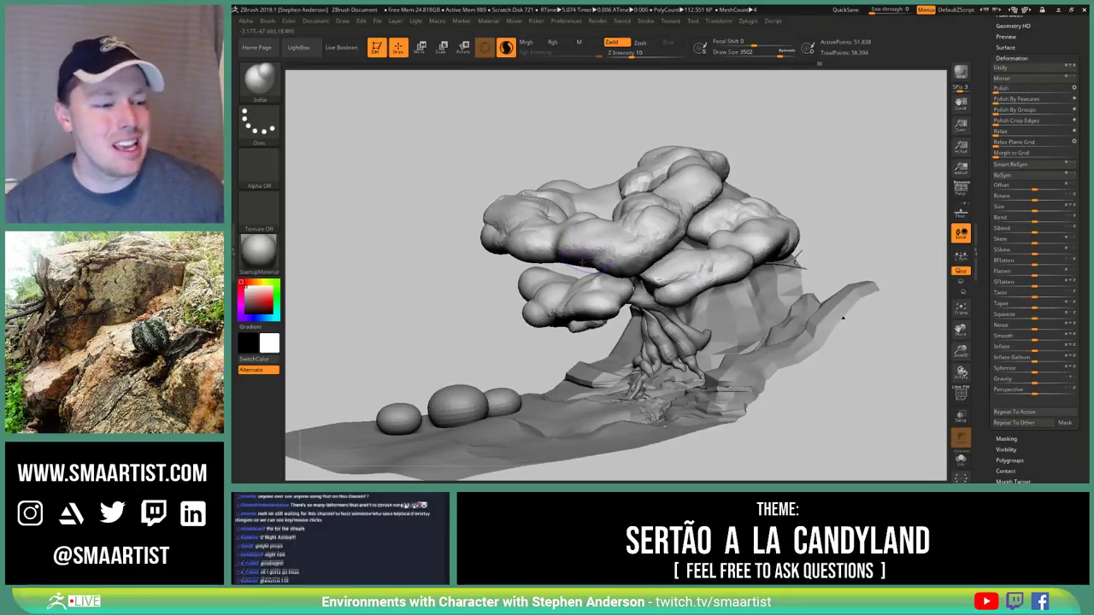
pyautogui.moveTo(587, 237)
pyautogui.mouseDown(button='right')
pyautogui.moveTo(649, 169)
pyautogui.moveTo(585, 242)
pyautogui.mouseUp(button='right')
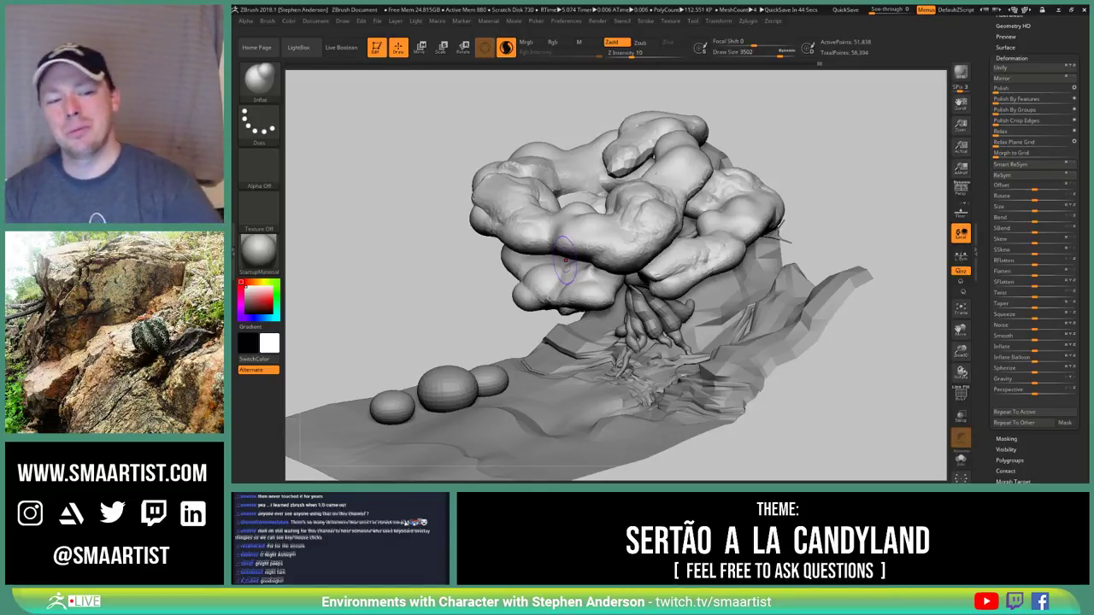
pyautogui.moveTo(810, 376); pyautogui.dragTo(812, 224)
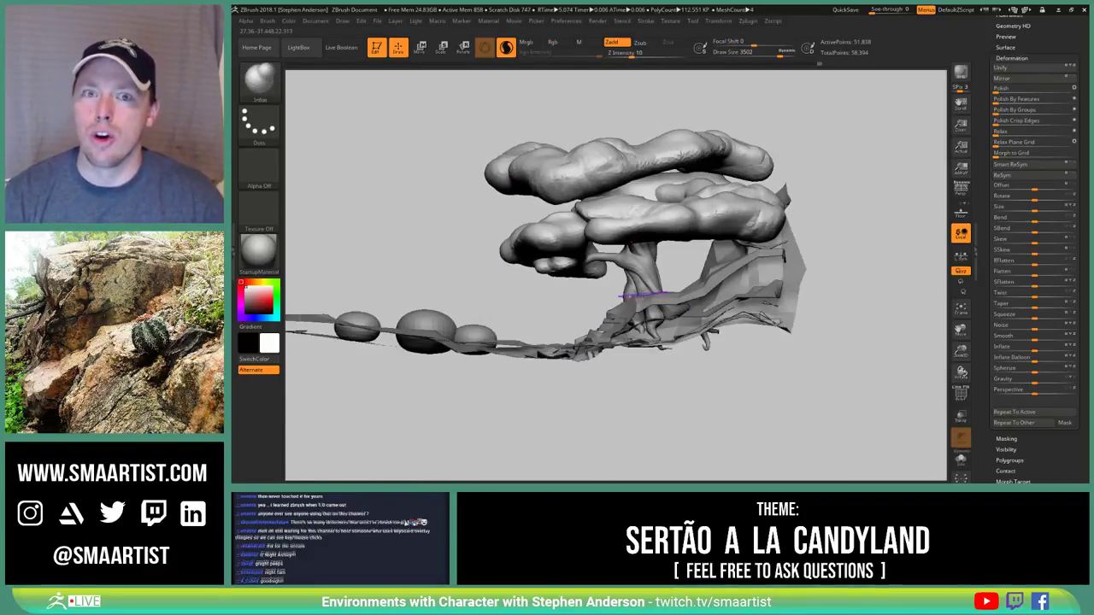
pyautogui.moveTo(647, 296); pyautogui.dragTo(756, 308)
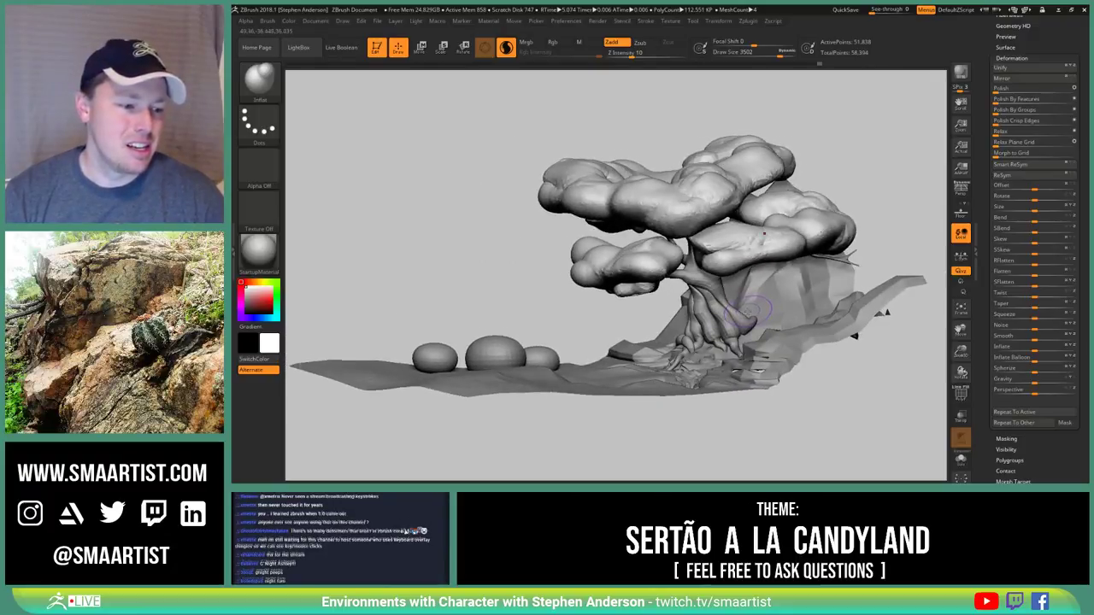